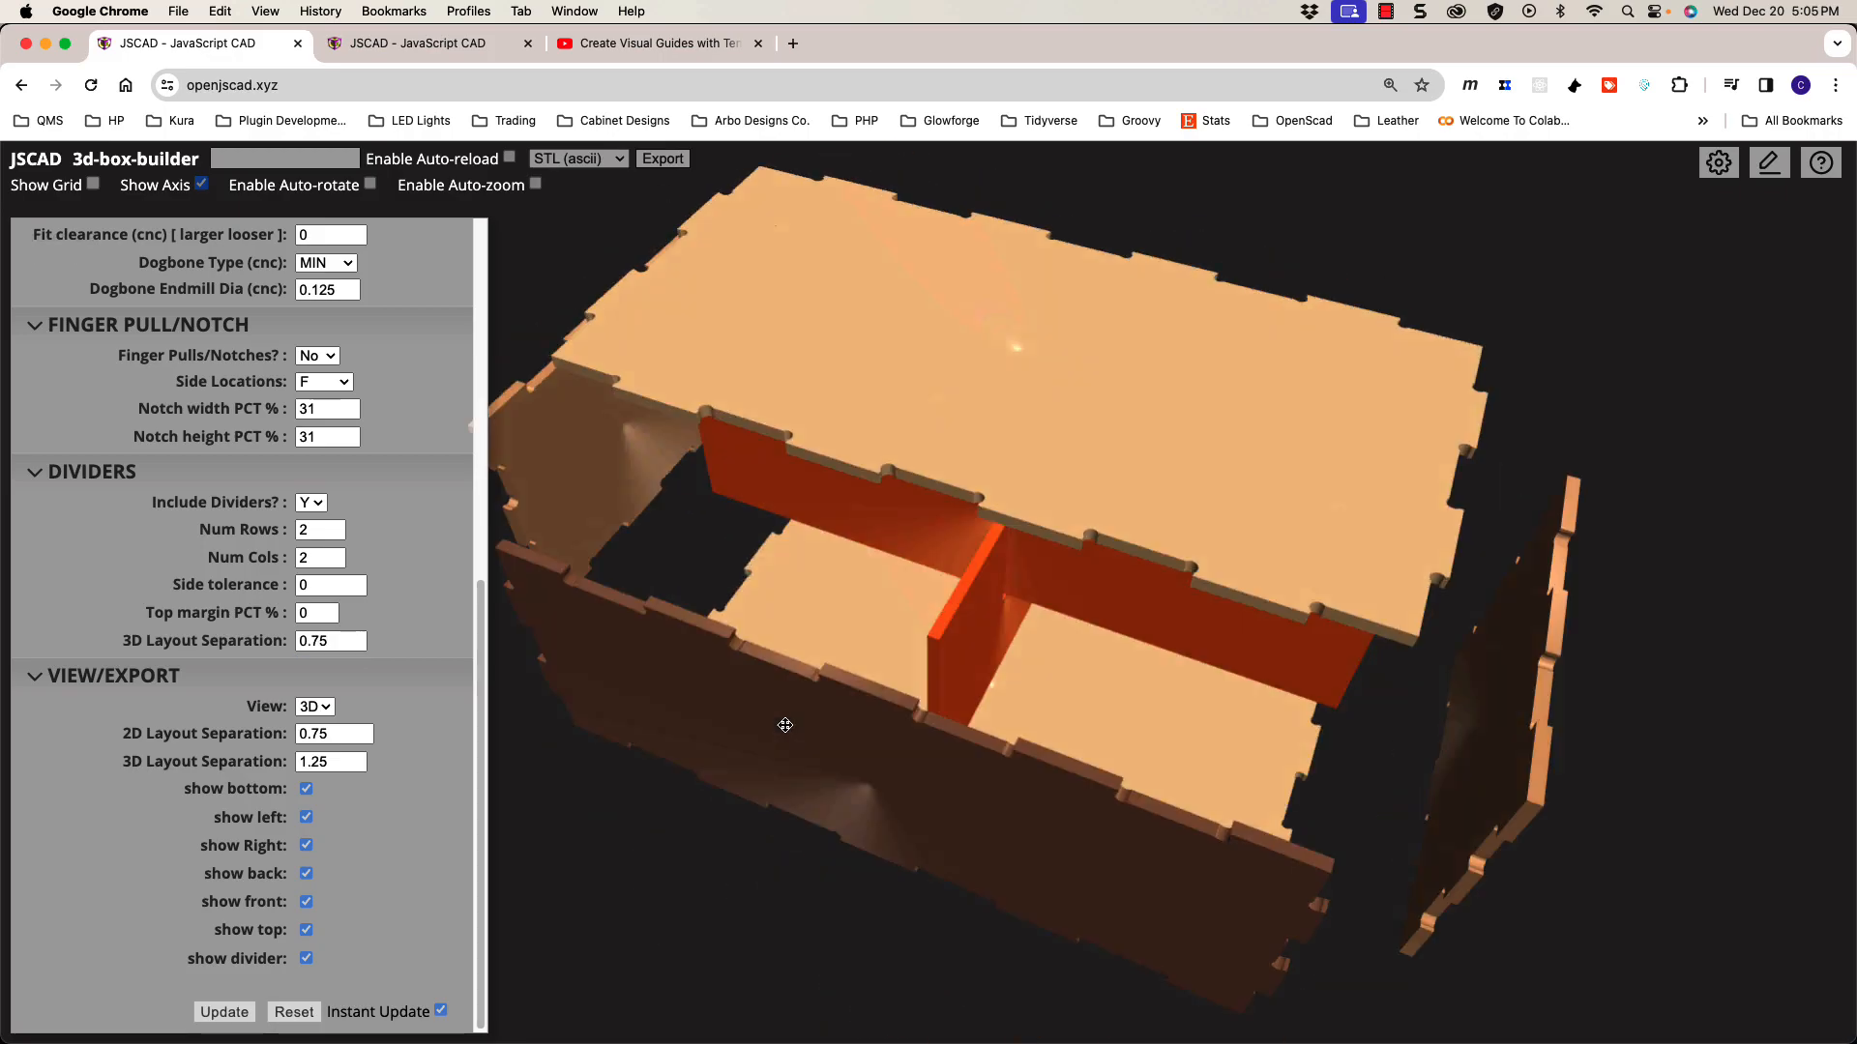
Step: Switch the View from 3D to 2D to lay out all flat parts, then open a new Chrome tab
left_click(316, 707)
left_click(315, 731)
scroll(923, 541, "down", 5)
left_click_drag(923, 483, 930, 642)
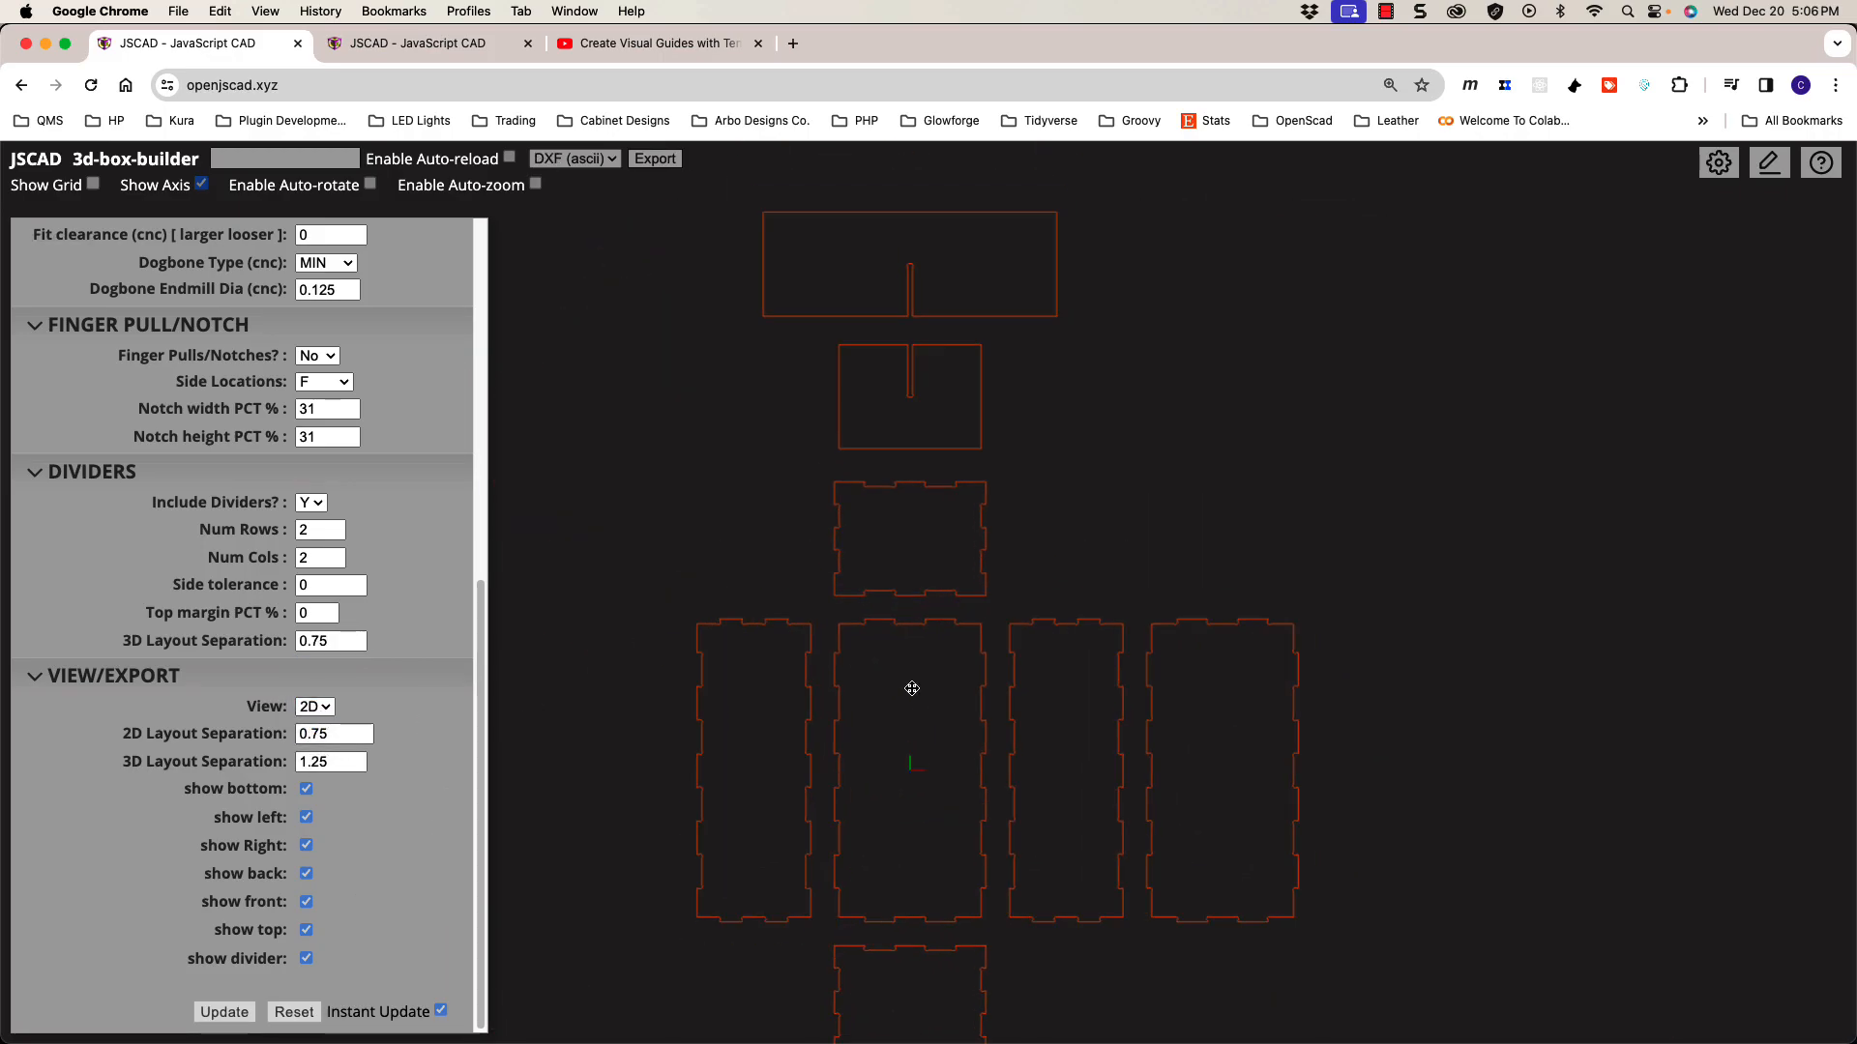
left_click(1349, 11)
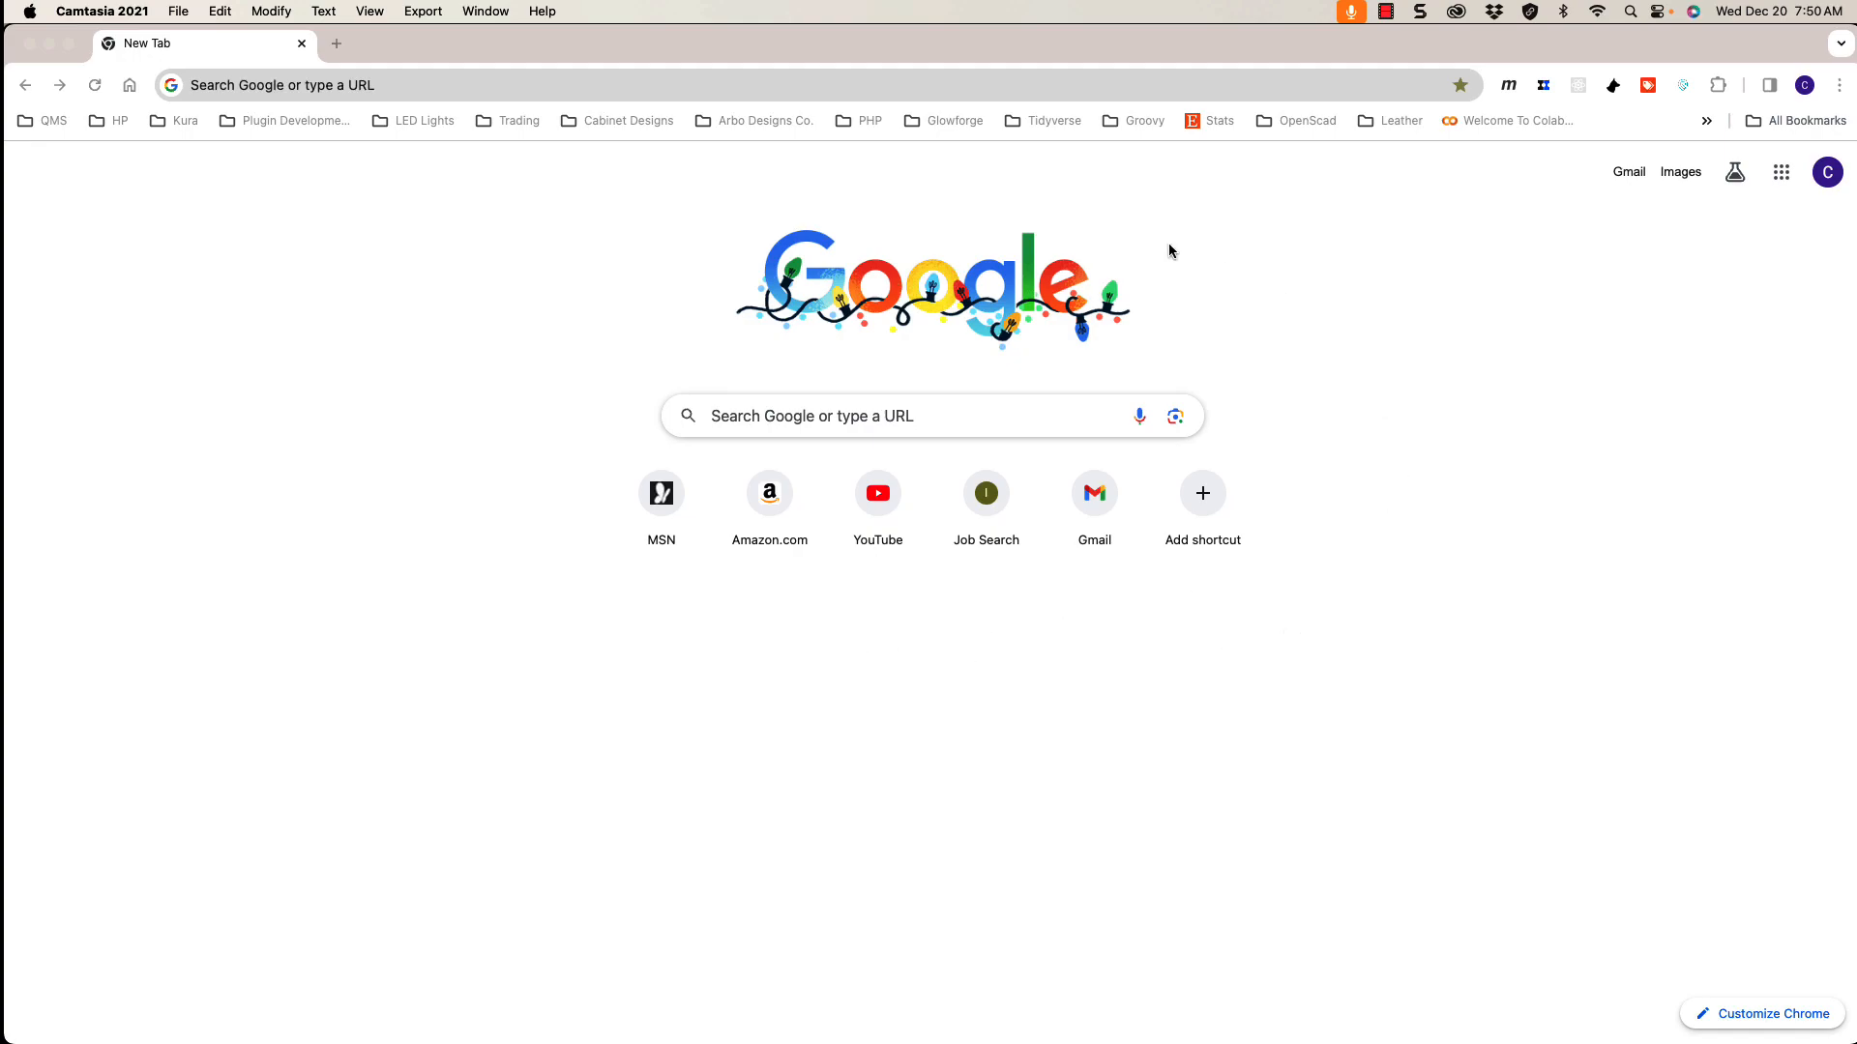
Step: Load openjscad.xyz in the new tab, then switch to the Finder Downloads window
left_click(354, 82)
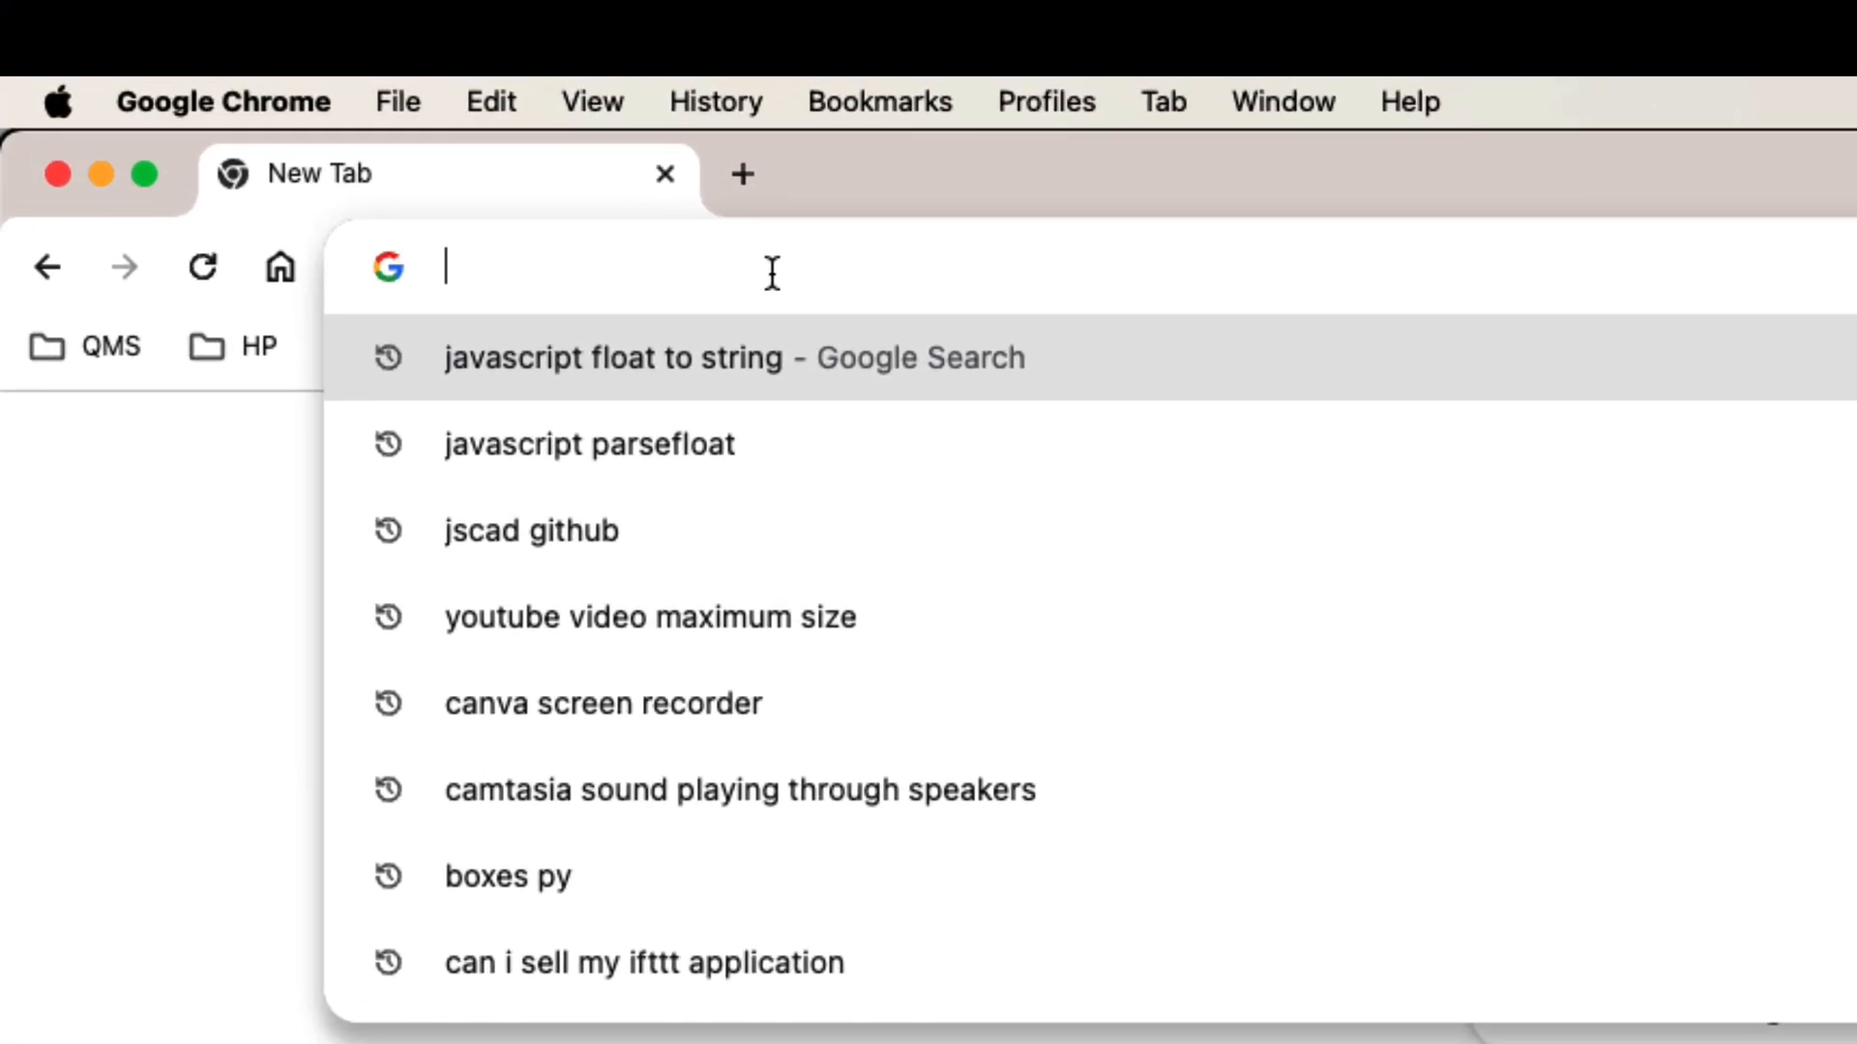
type("openjscad.xyz")
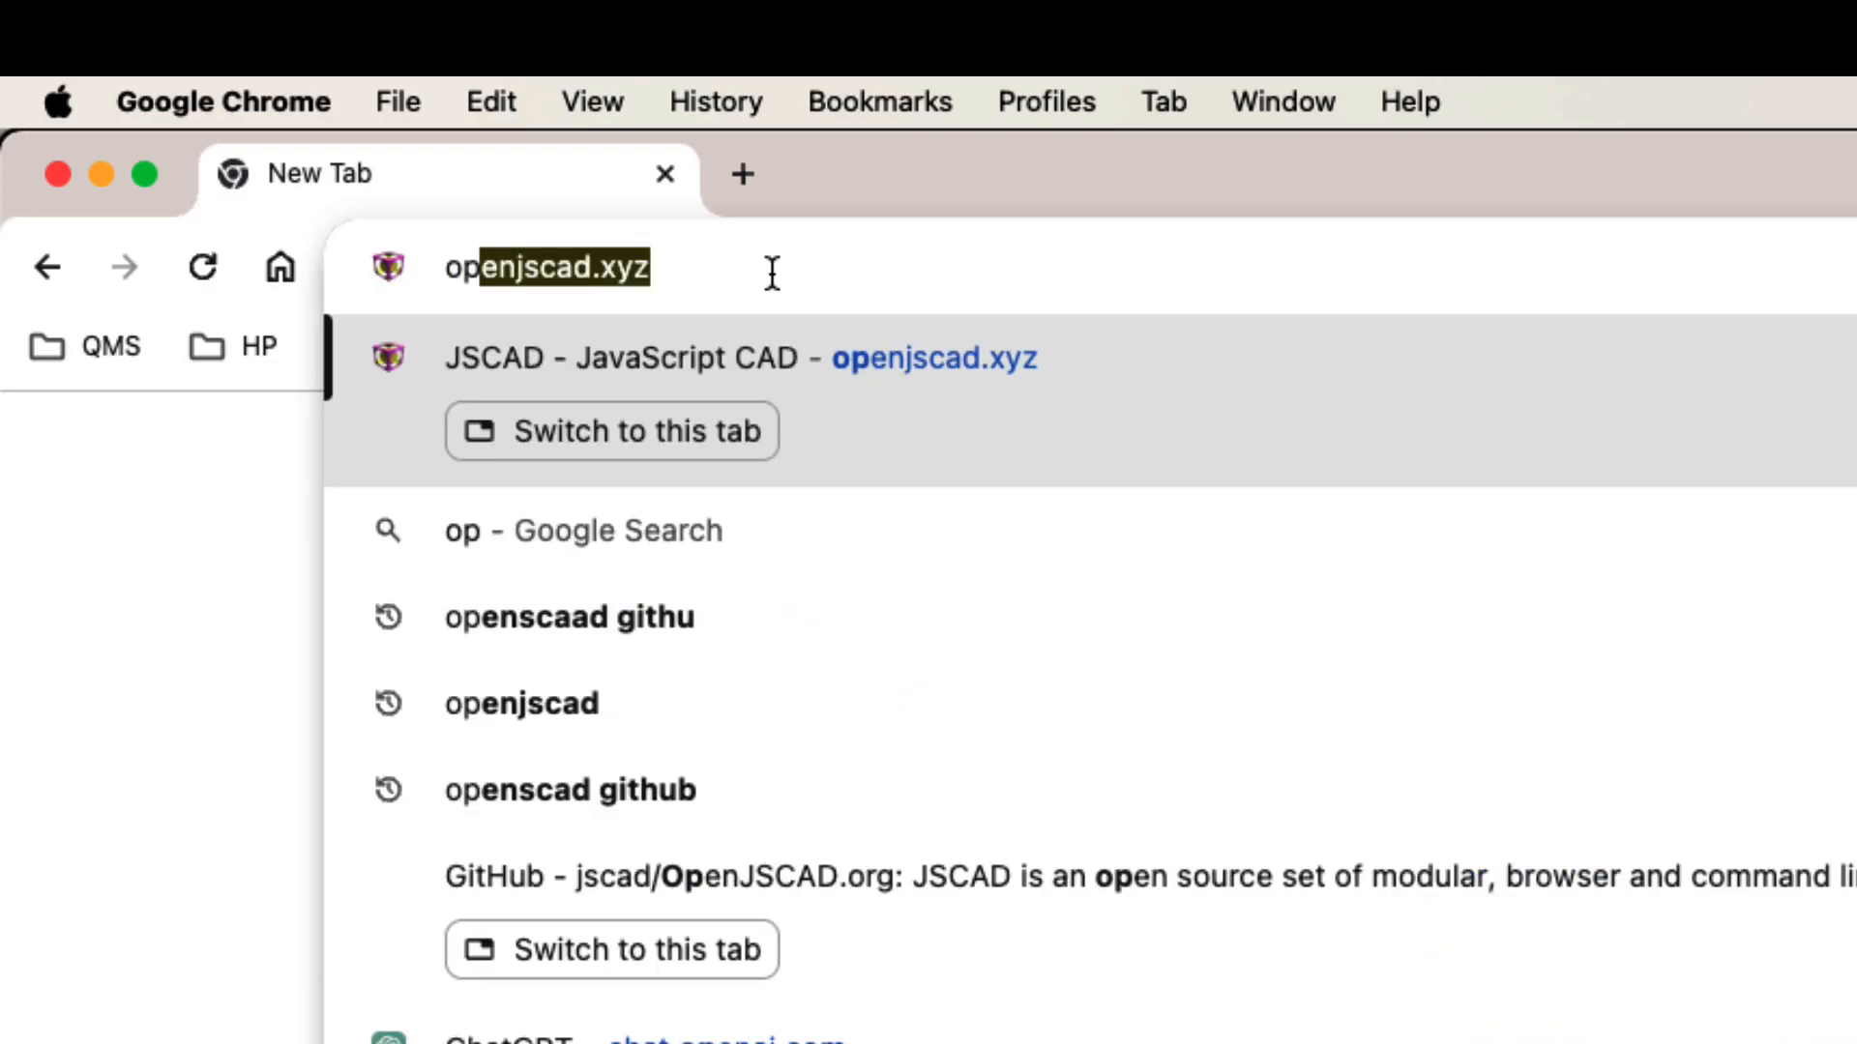
key("Return")
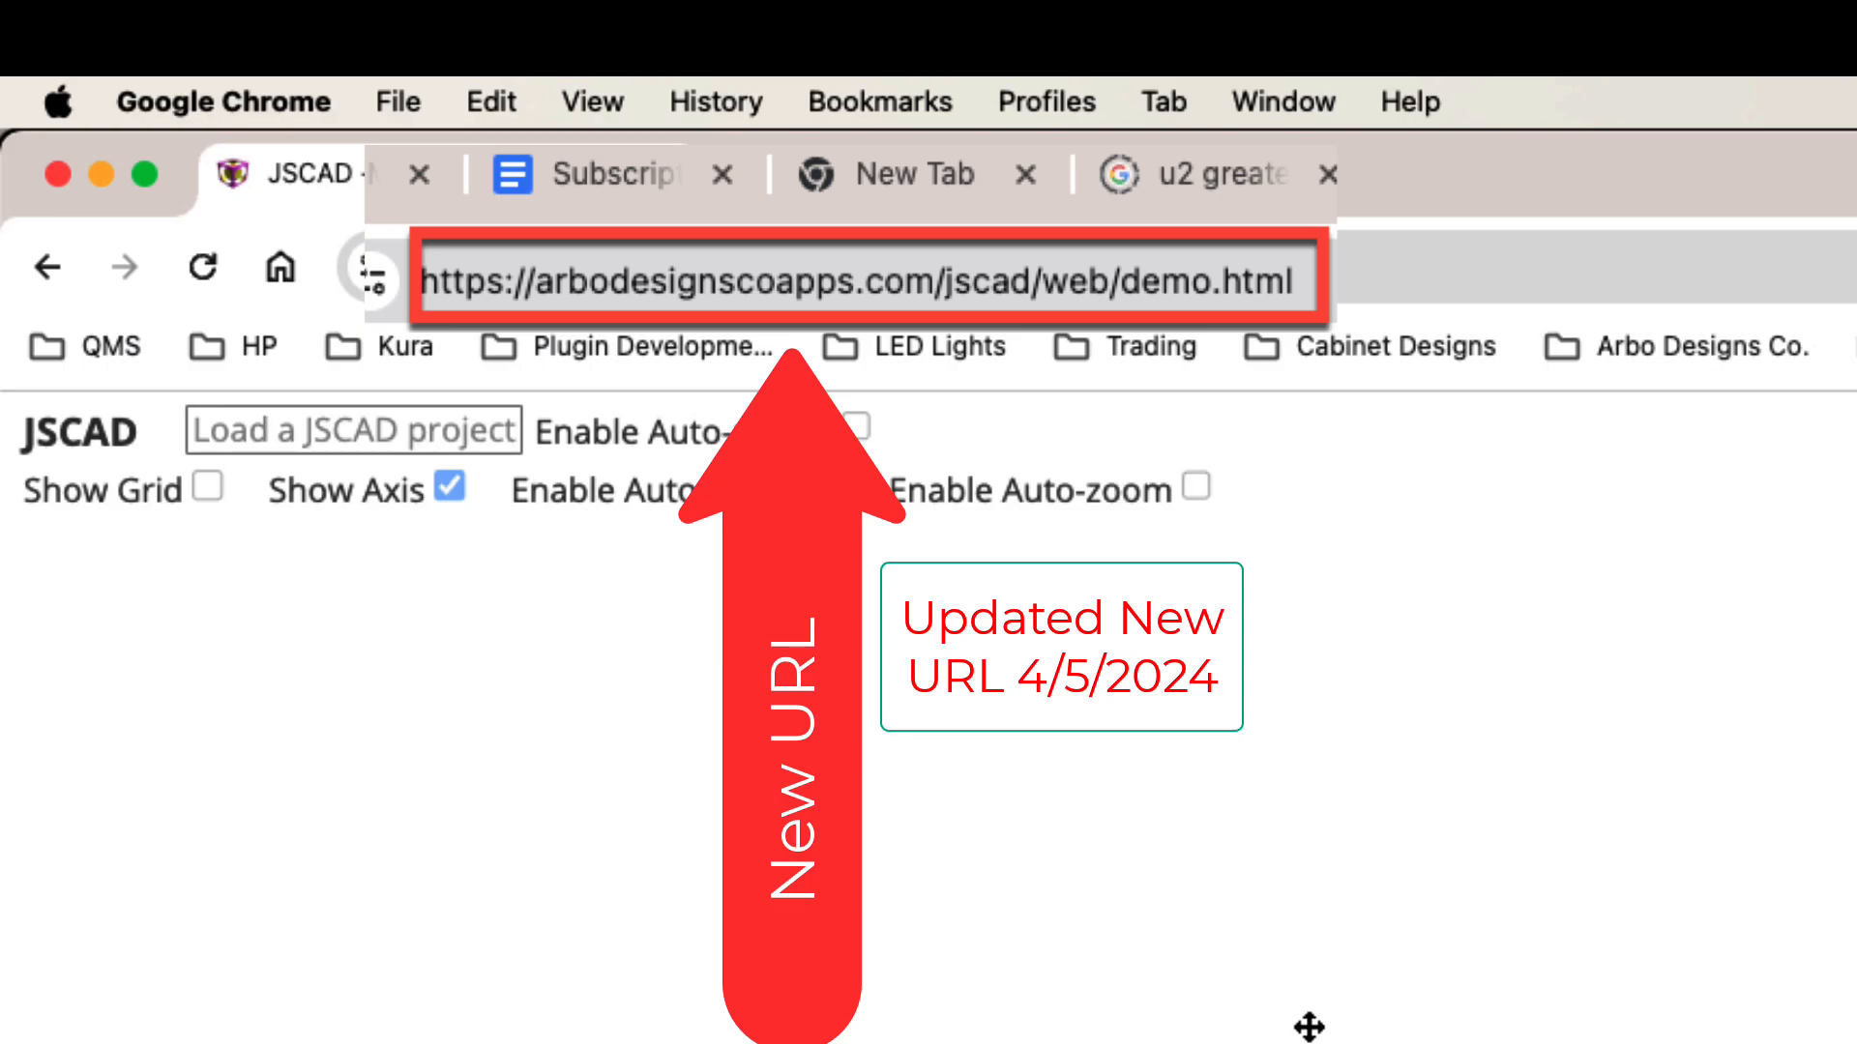
key("super+Tab")
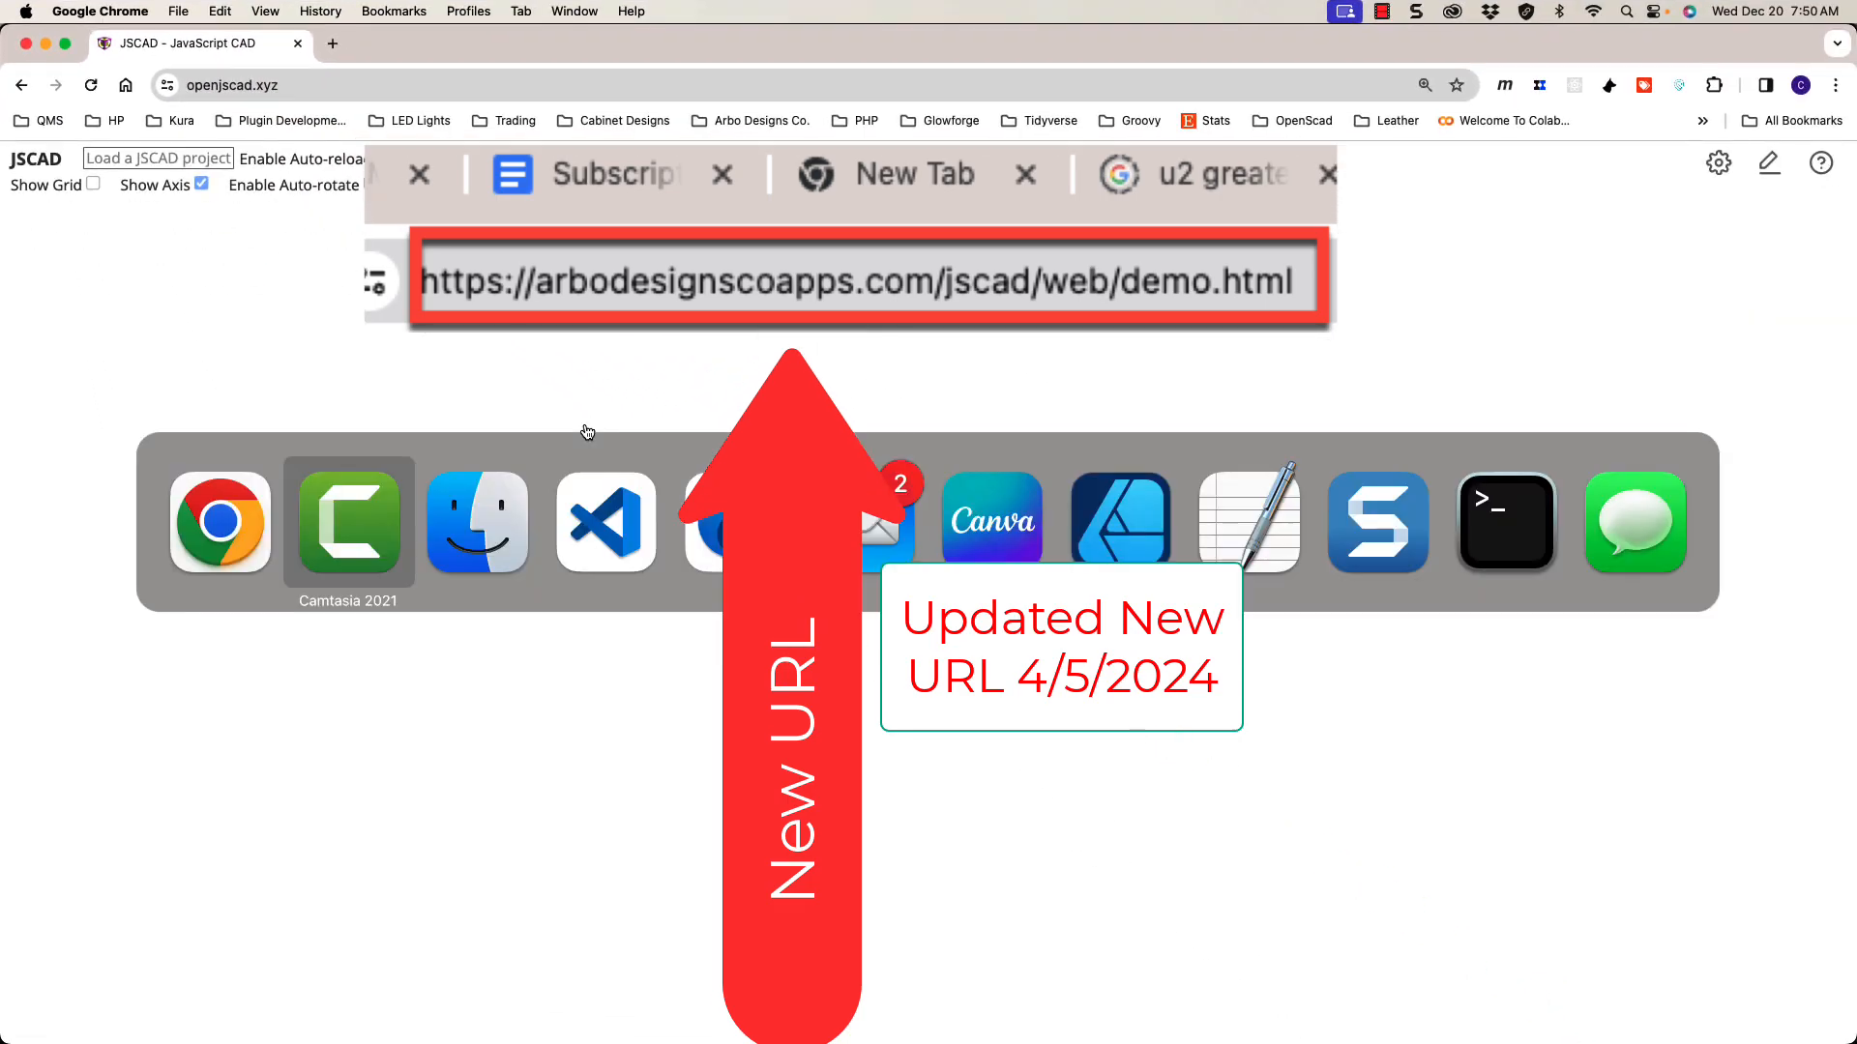
key("super+Tab")
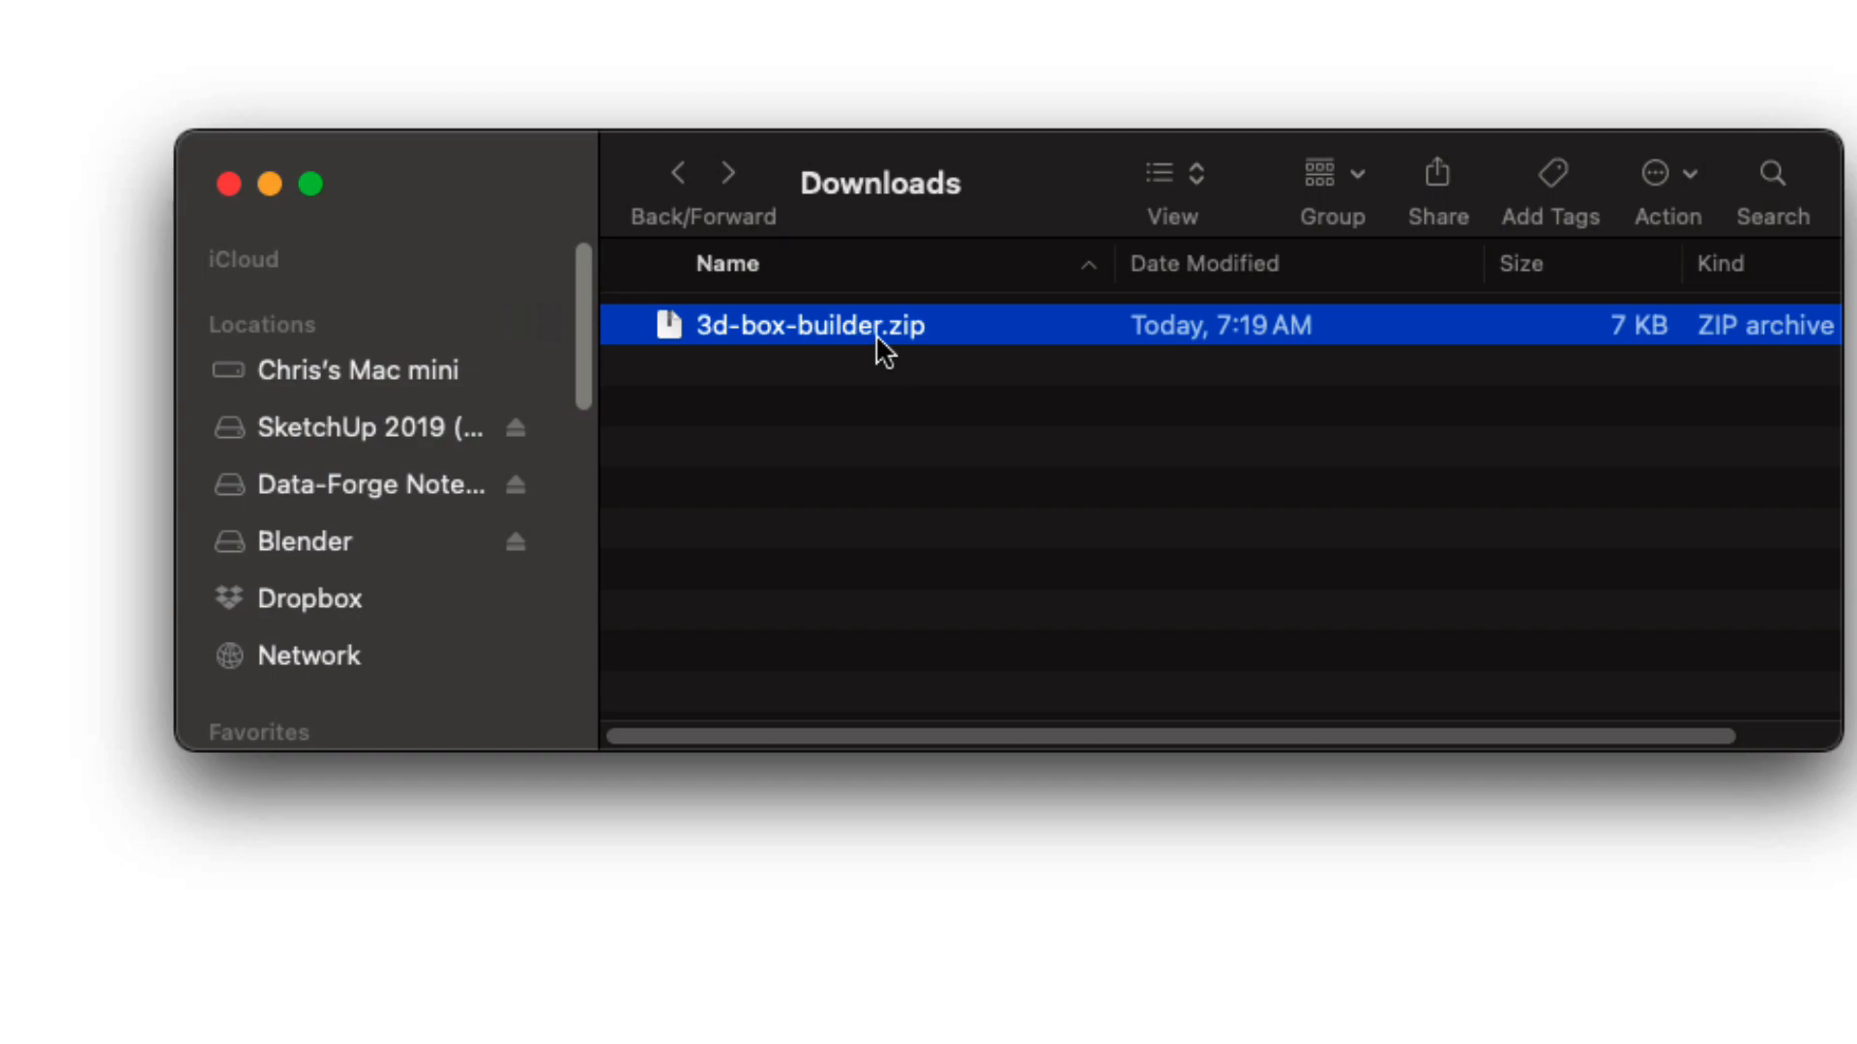
Step: Extract the 3d-box-builder.zip archive in Downloads
double_click(875, 334)
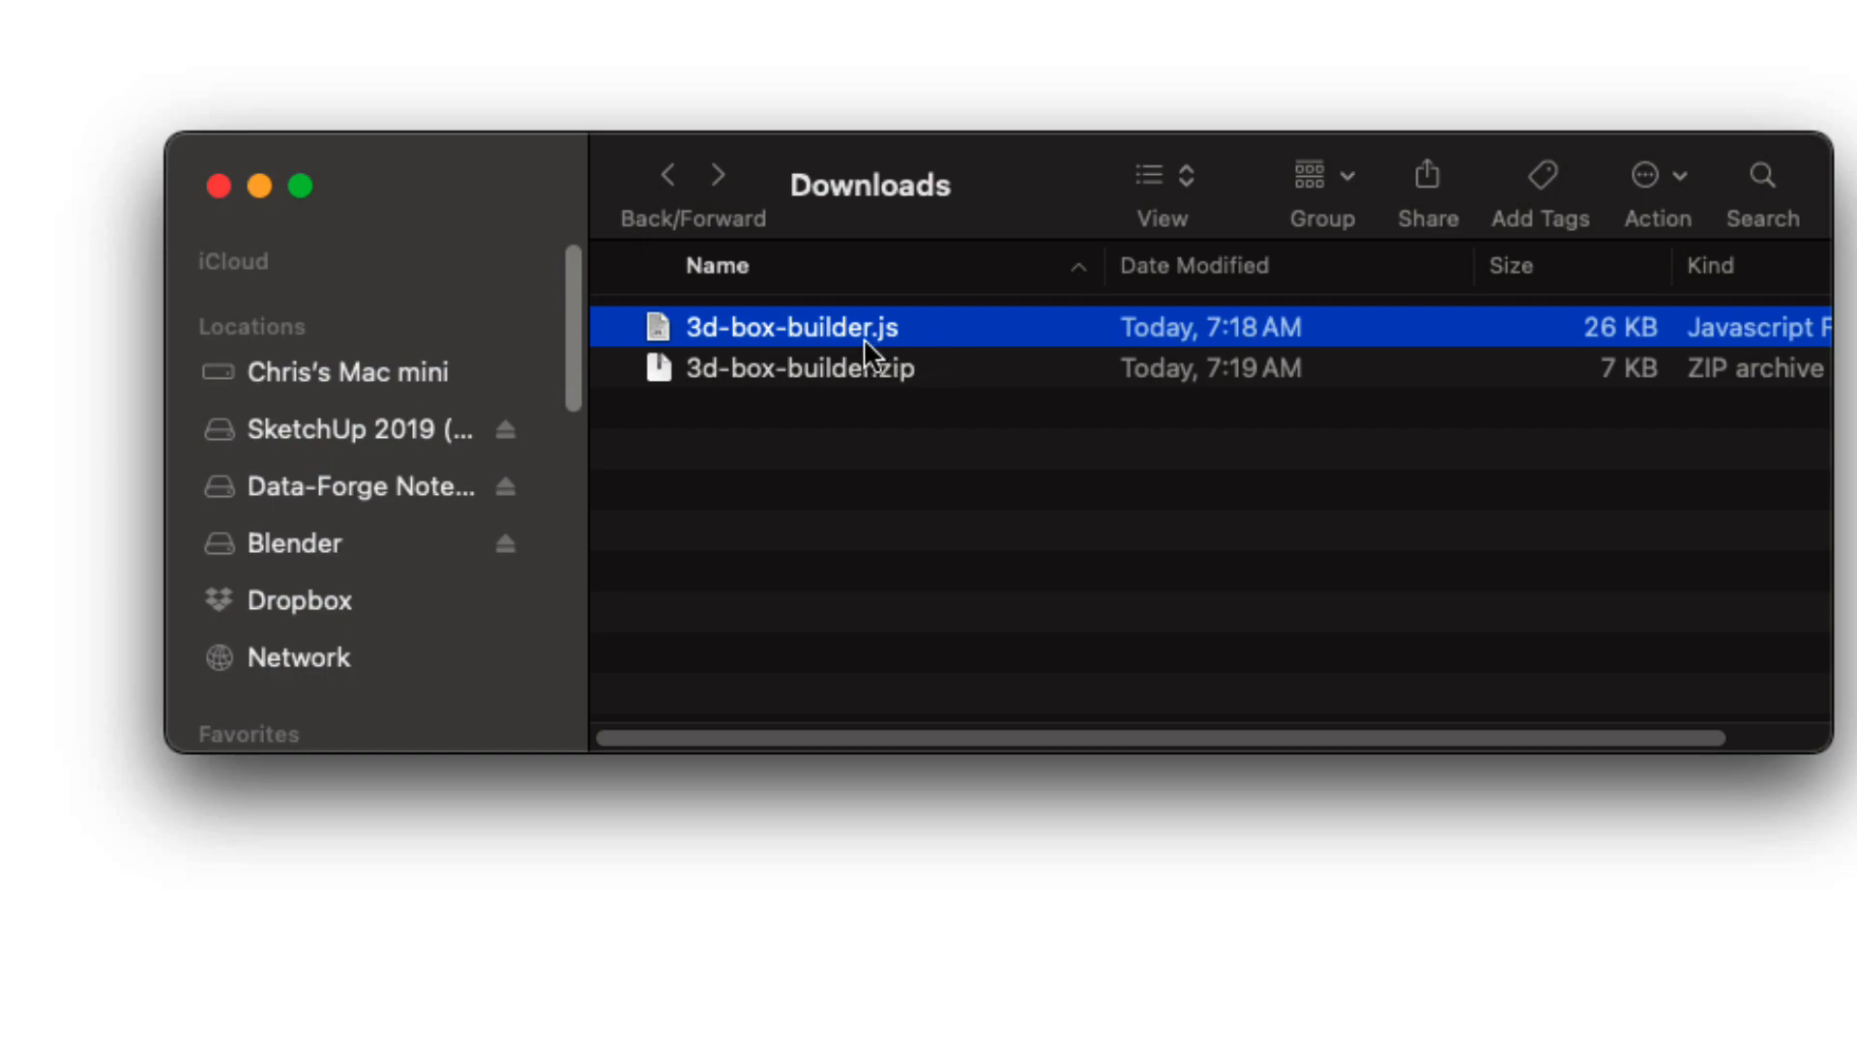
Step: Drag 3d-box-builder.js onto the JSCAD page to load the finger-jointed box
left_click_drag(863, 338, 366, 951)
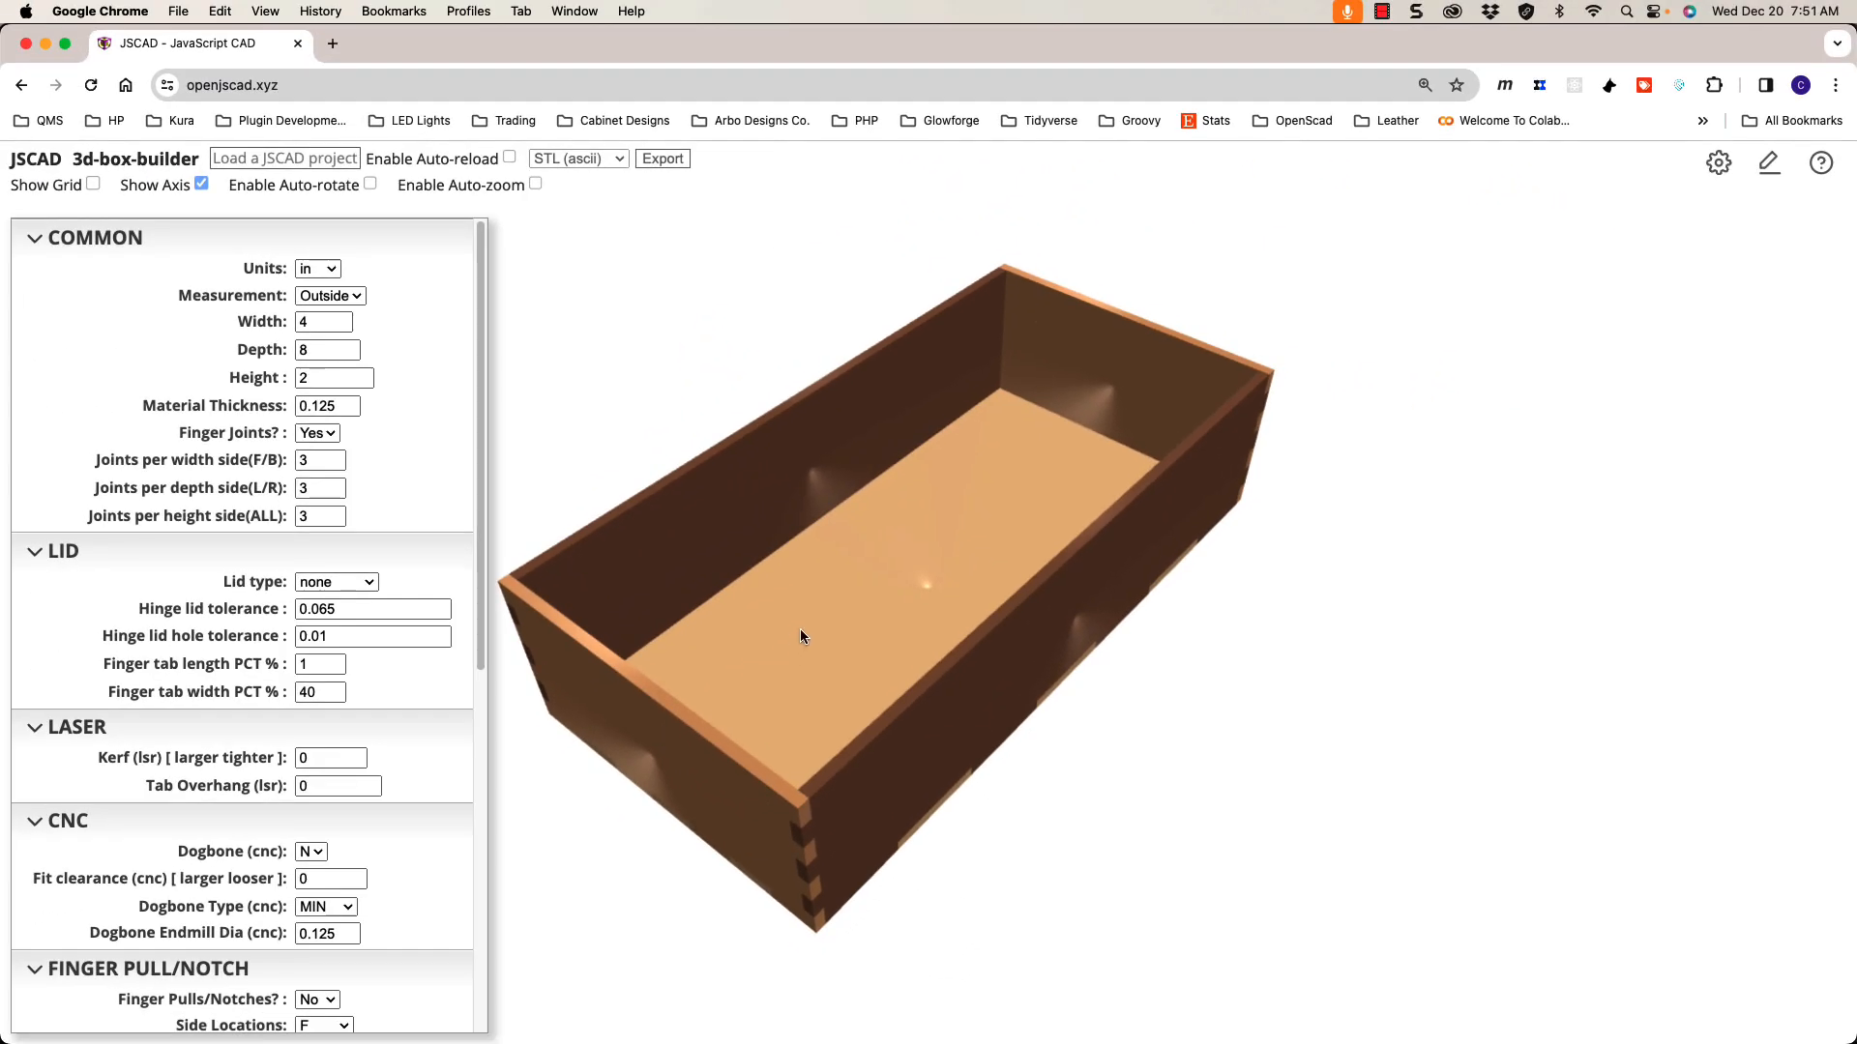
Step: Orbit the box, then collapse the Common, Lid, Laser, CNC, Finger Pull, Divider and View/Export sections
scroll(799, 628, "down", 1)
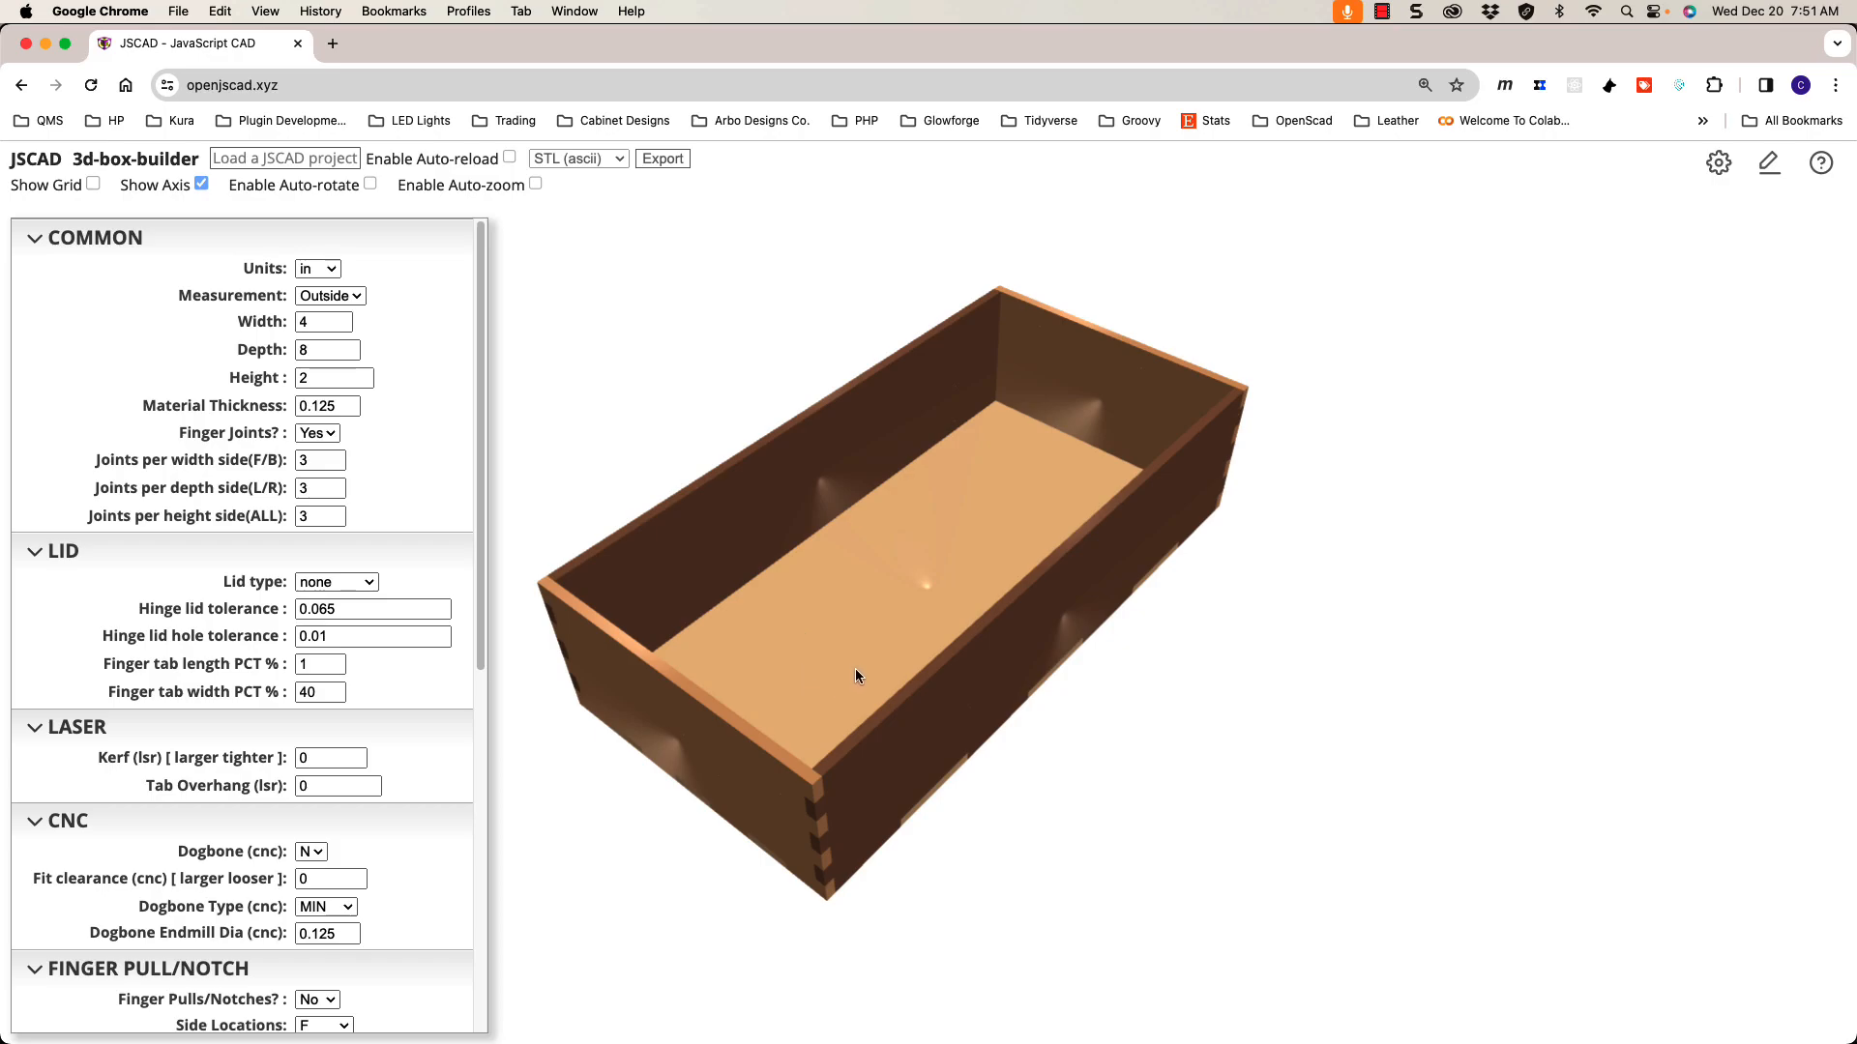
left_click_drag(851, 669, 882, 648)
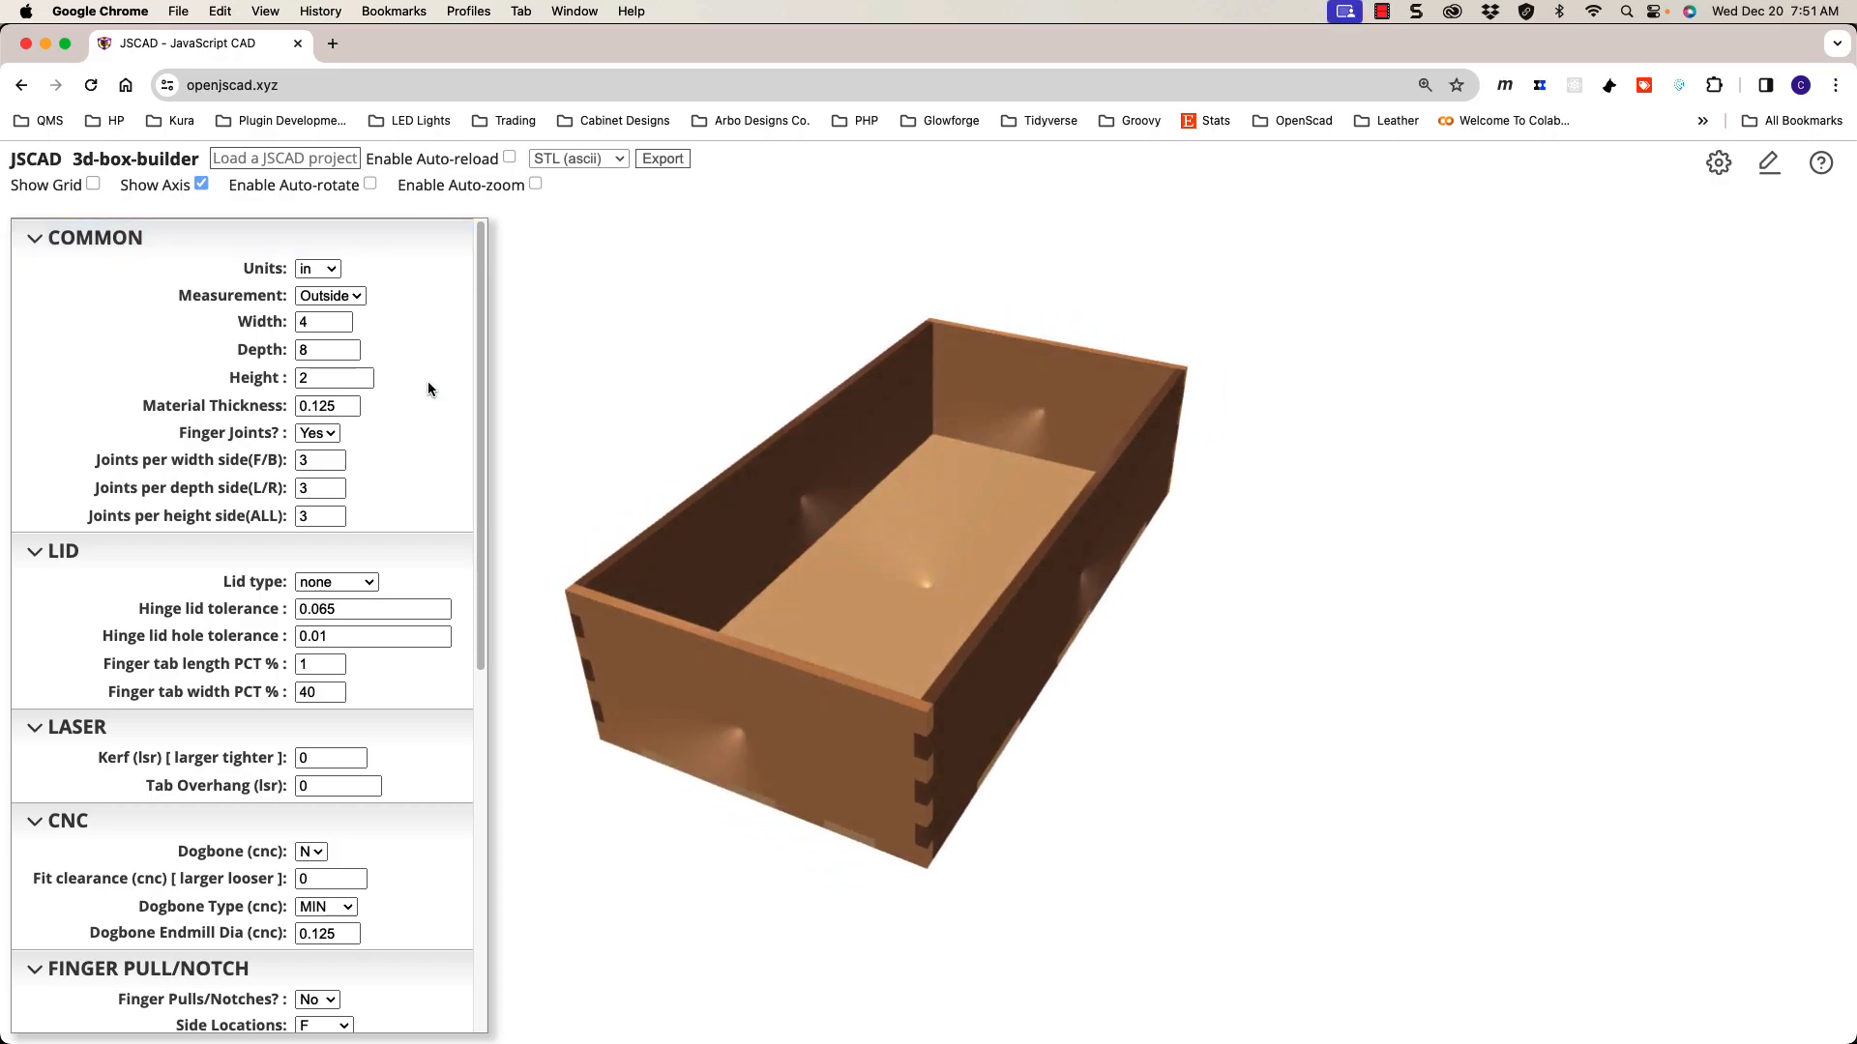
left_click(142, 243)
left_click(121, 278)
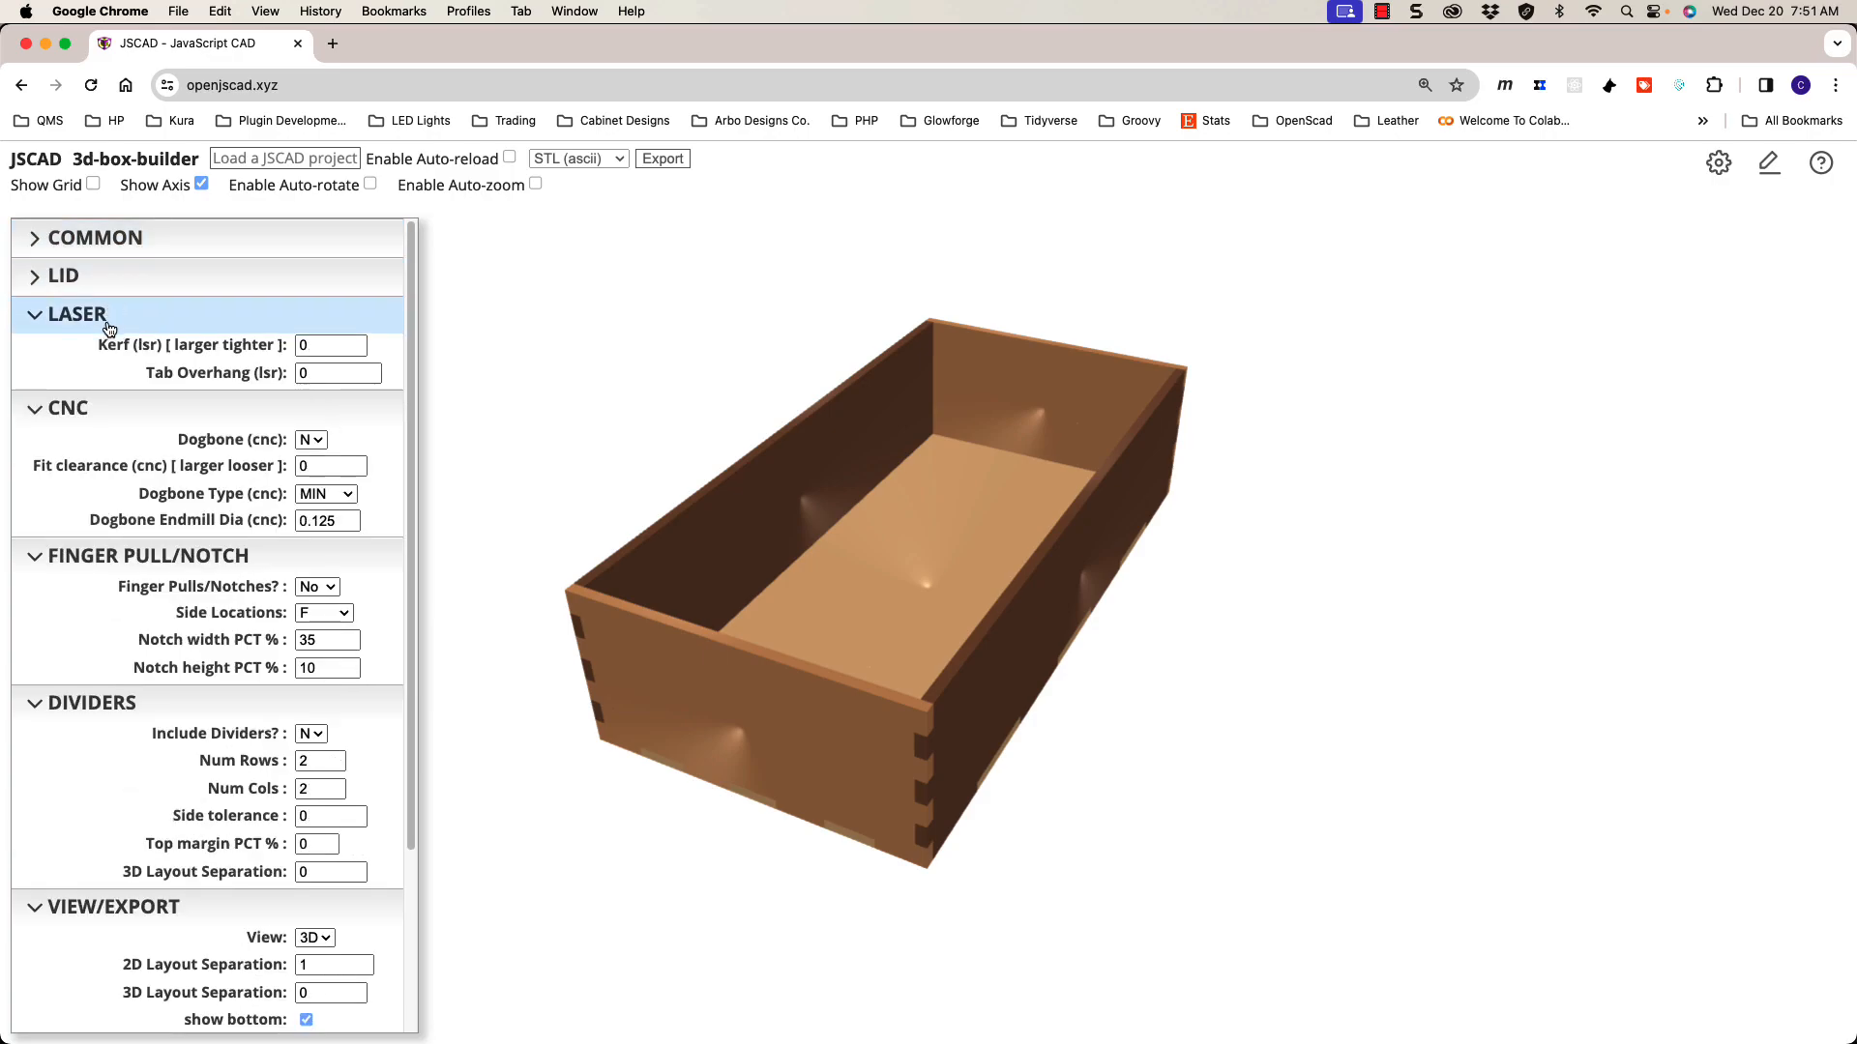
left_click(108, 317)
left_click(95, 356)
left_click(107, 396)
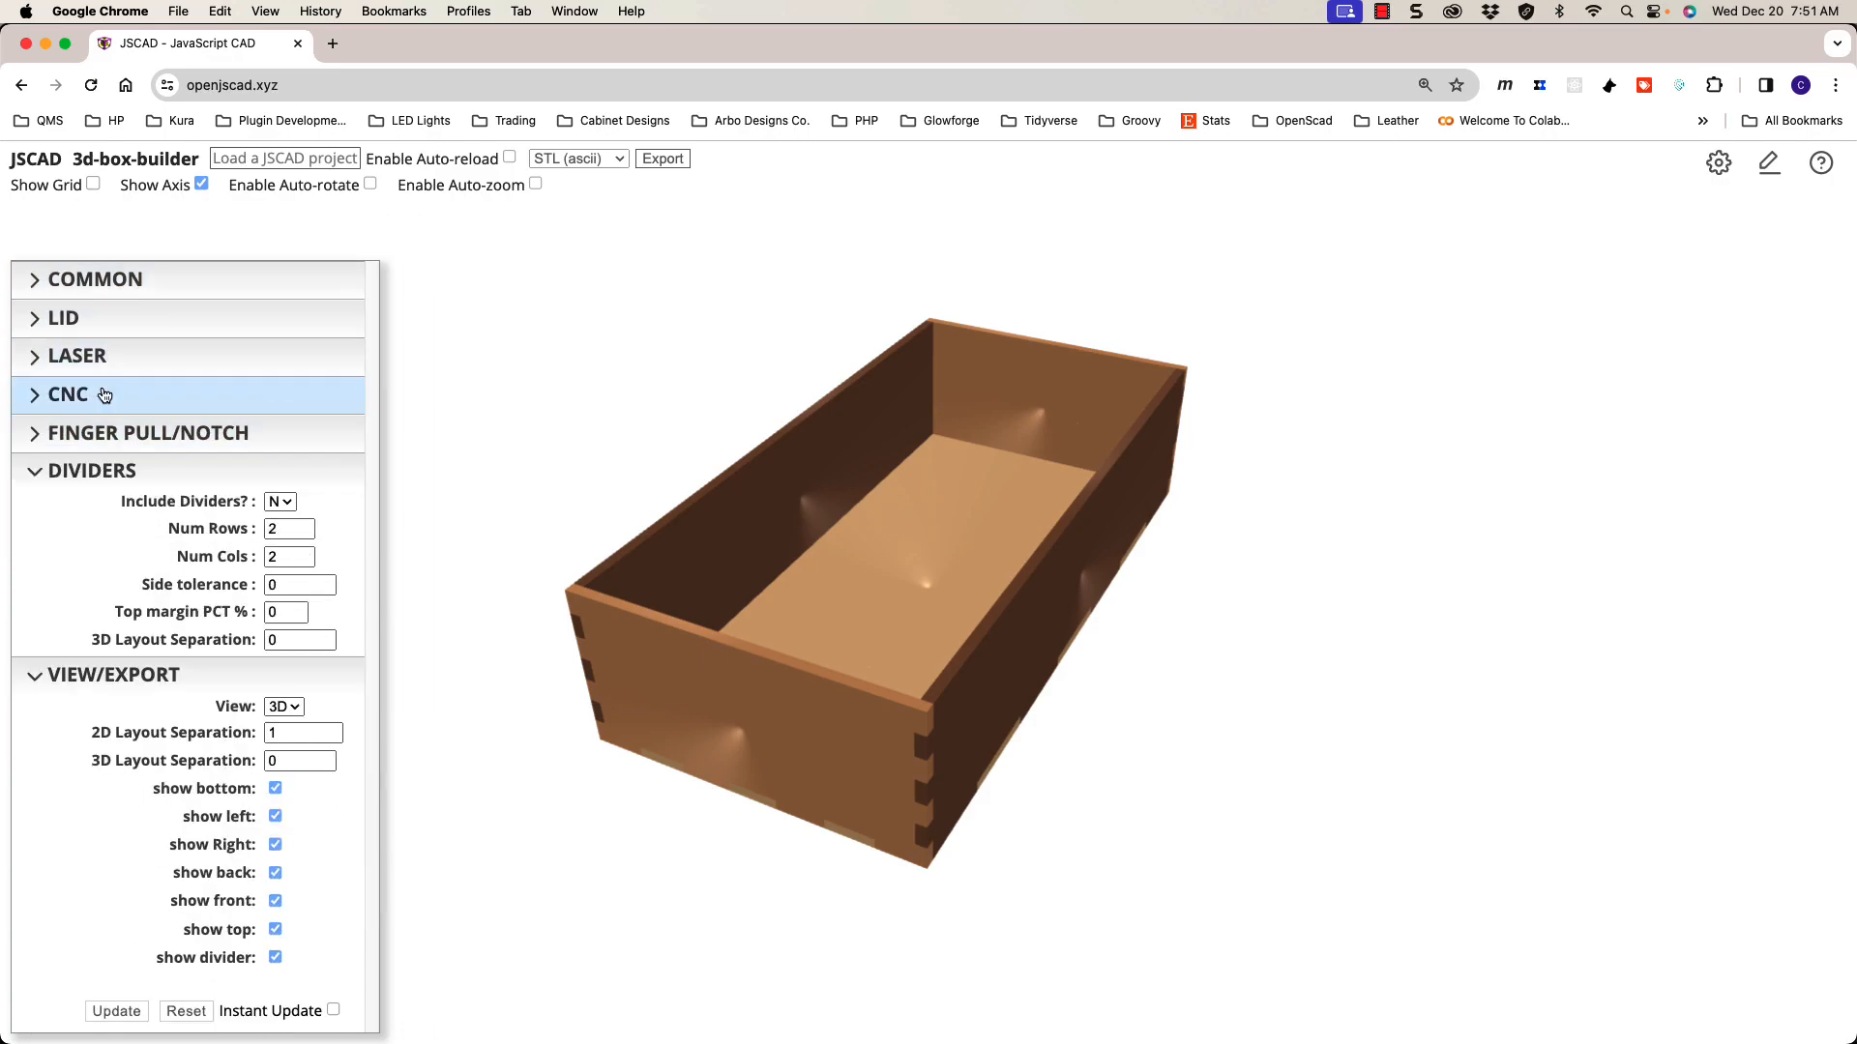
left_click(111, 473)
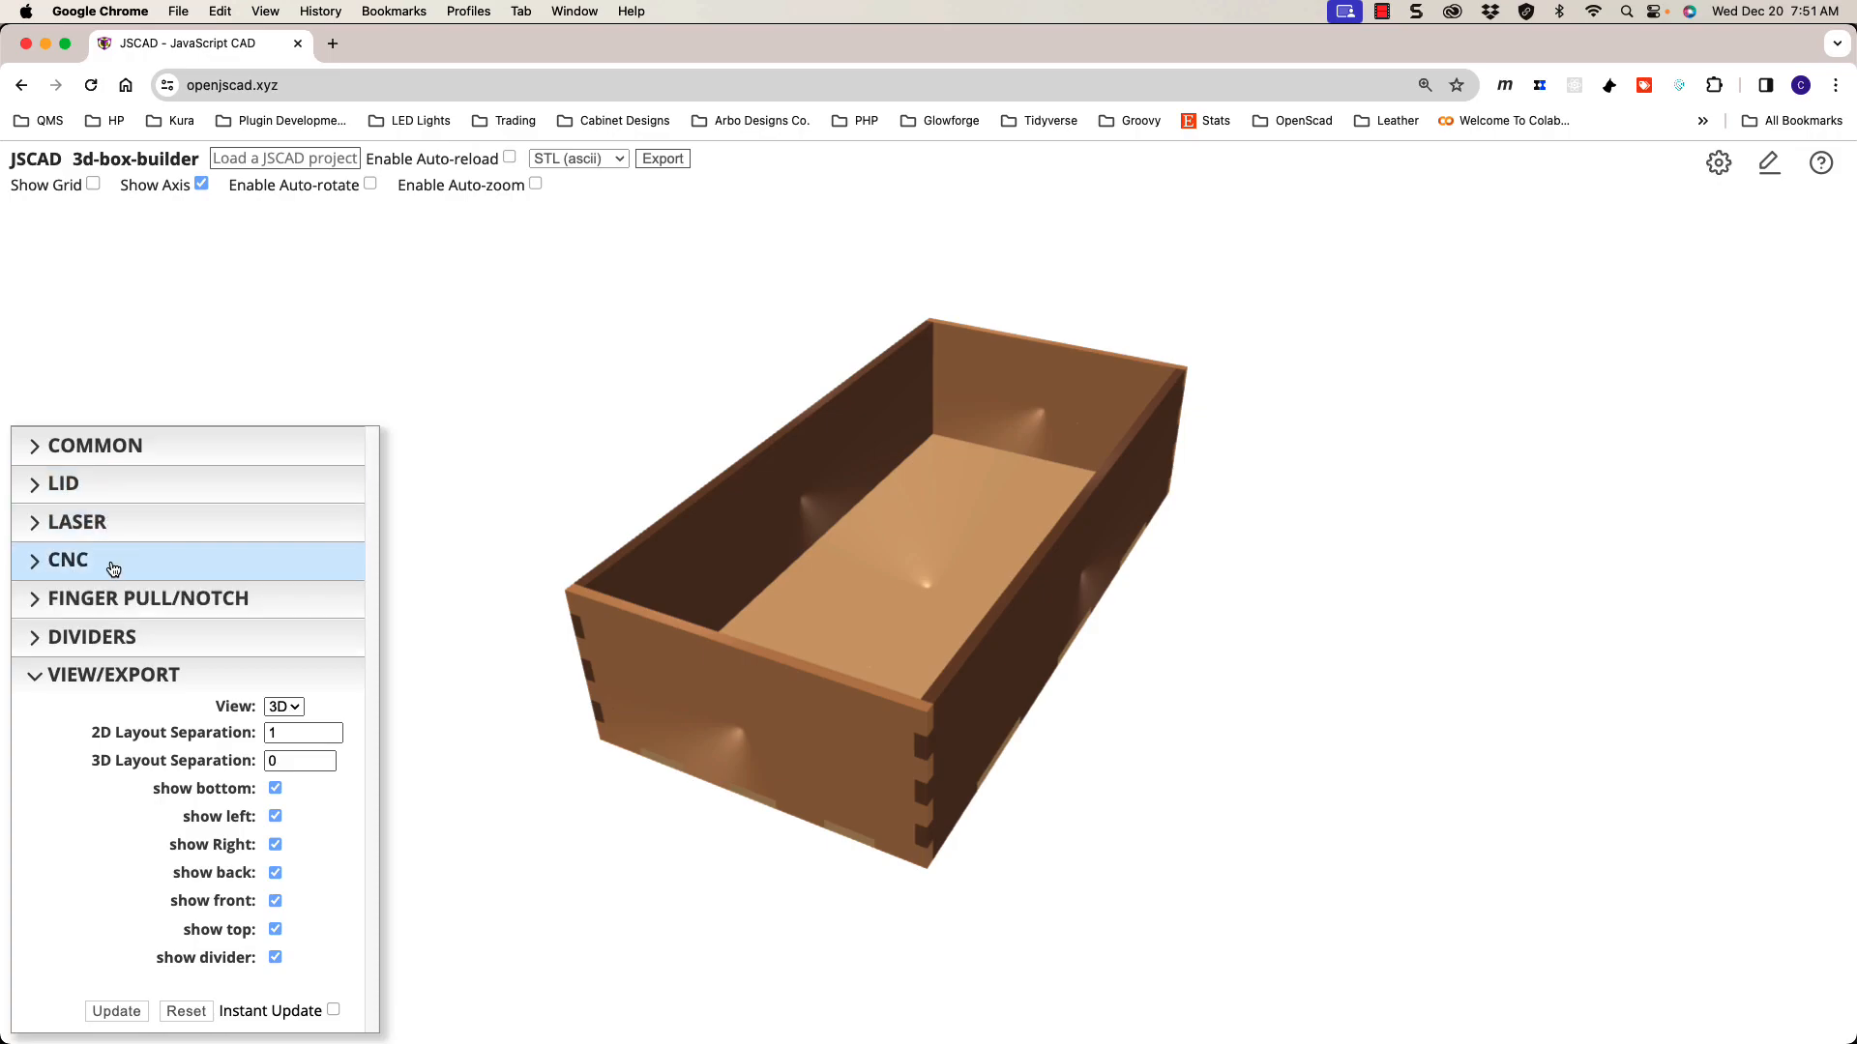
left_click(112, 671)
Step: Expand Common, Lid, Laser, CNC and Finger Pull, then collapse them all again
left_click(112, 728)
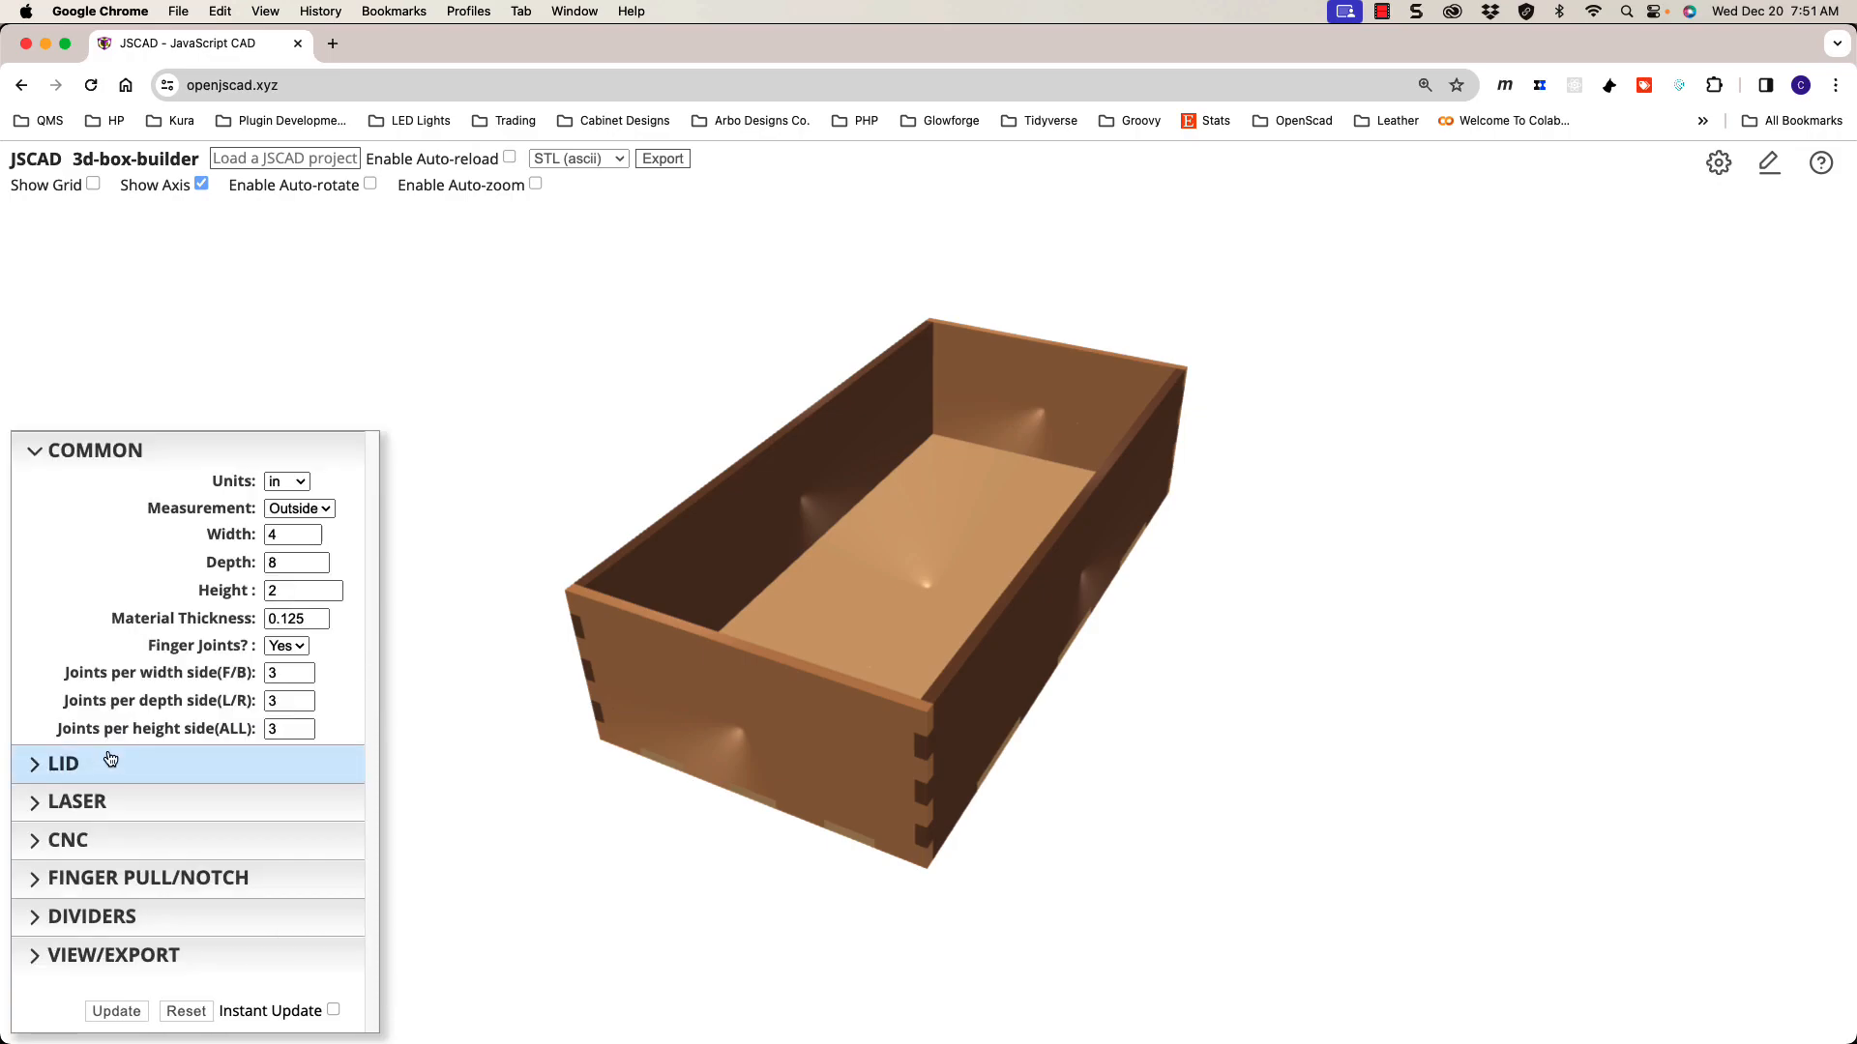
left_click(111, 757)
left_click(113, 799)
left_click(145, 946)
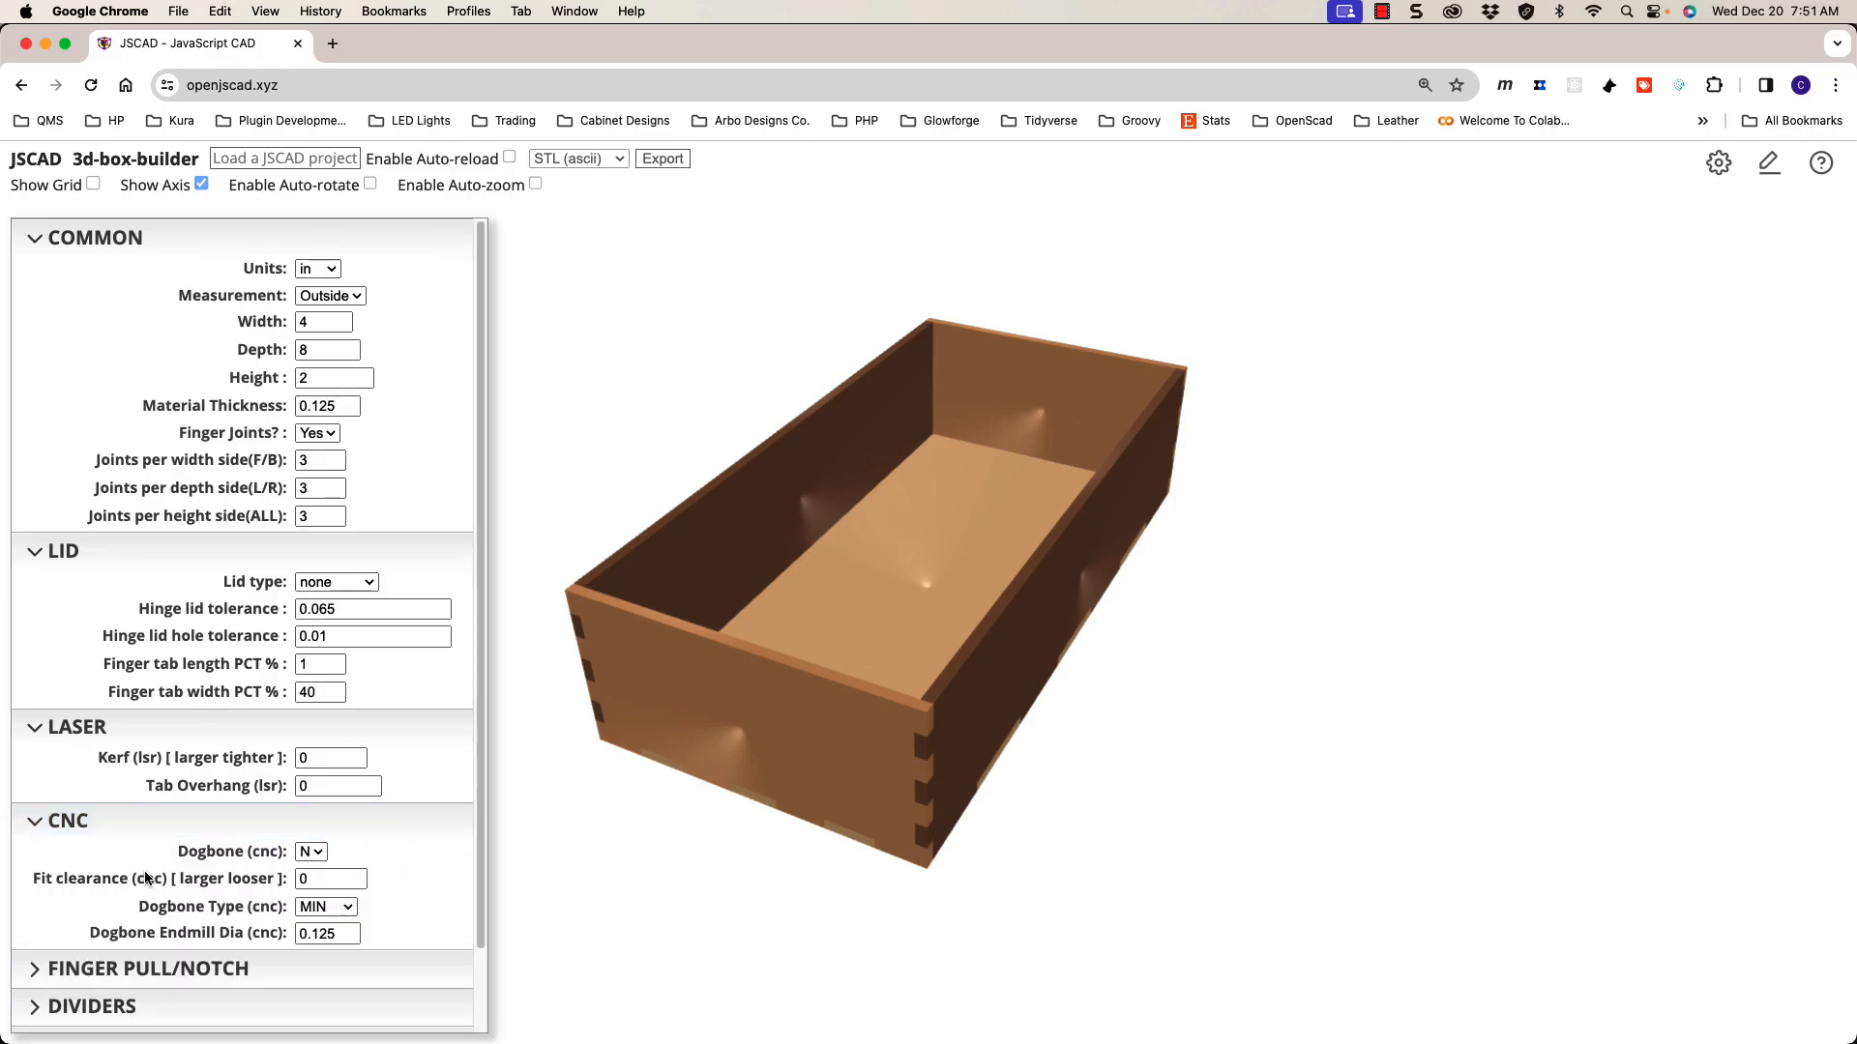
left_click(147, 968)
left_click(150, 968)
left_click(157, 836)
left_click(153, 746)
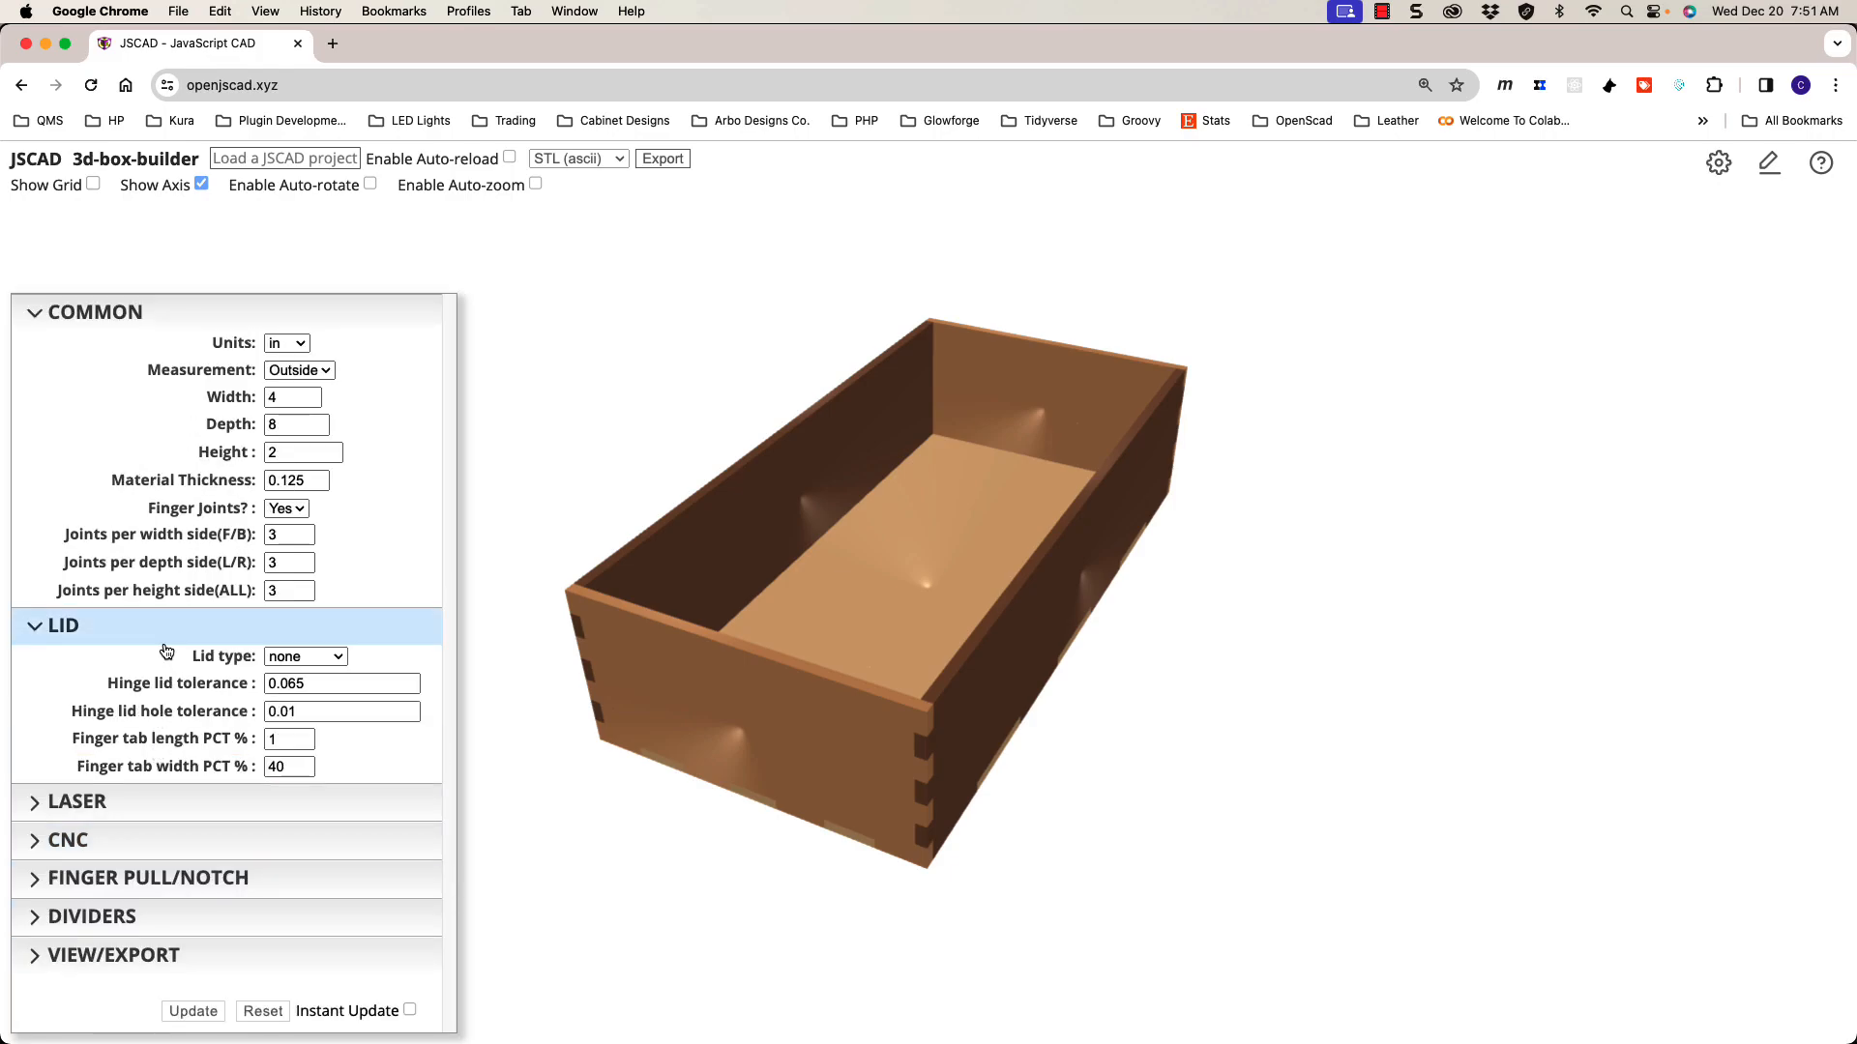
left_click(163, 629)
left_click(147, 458)
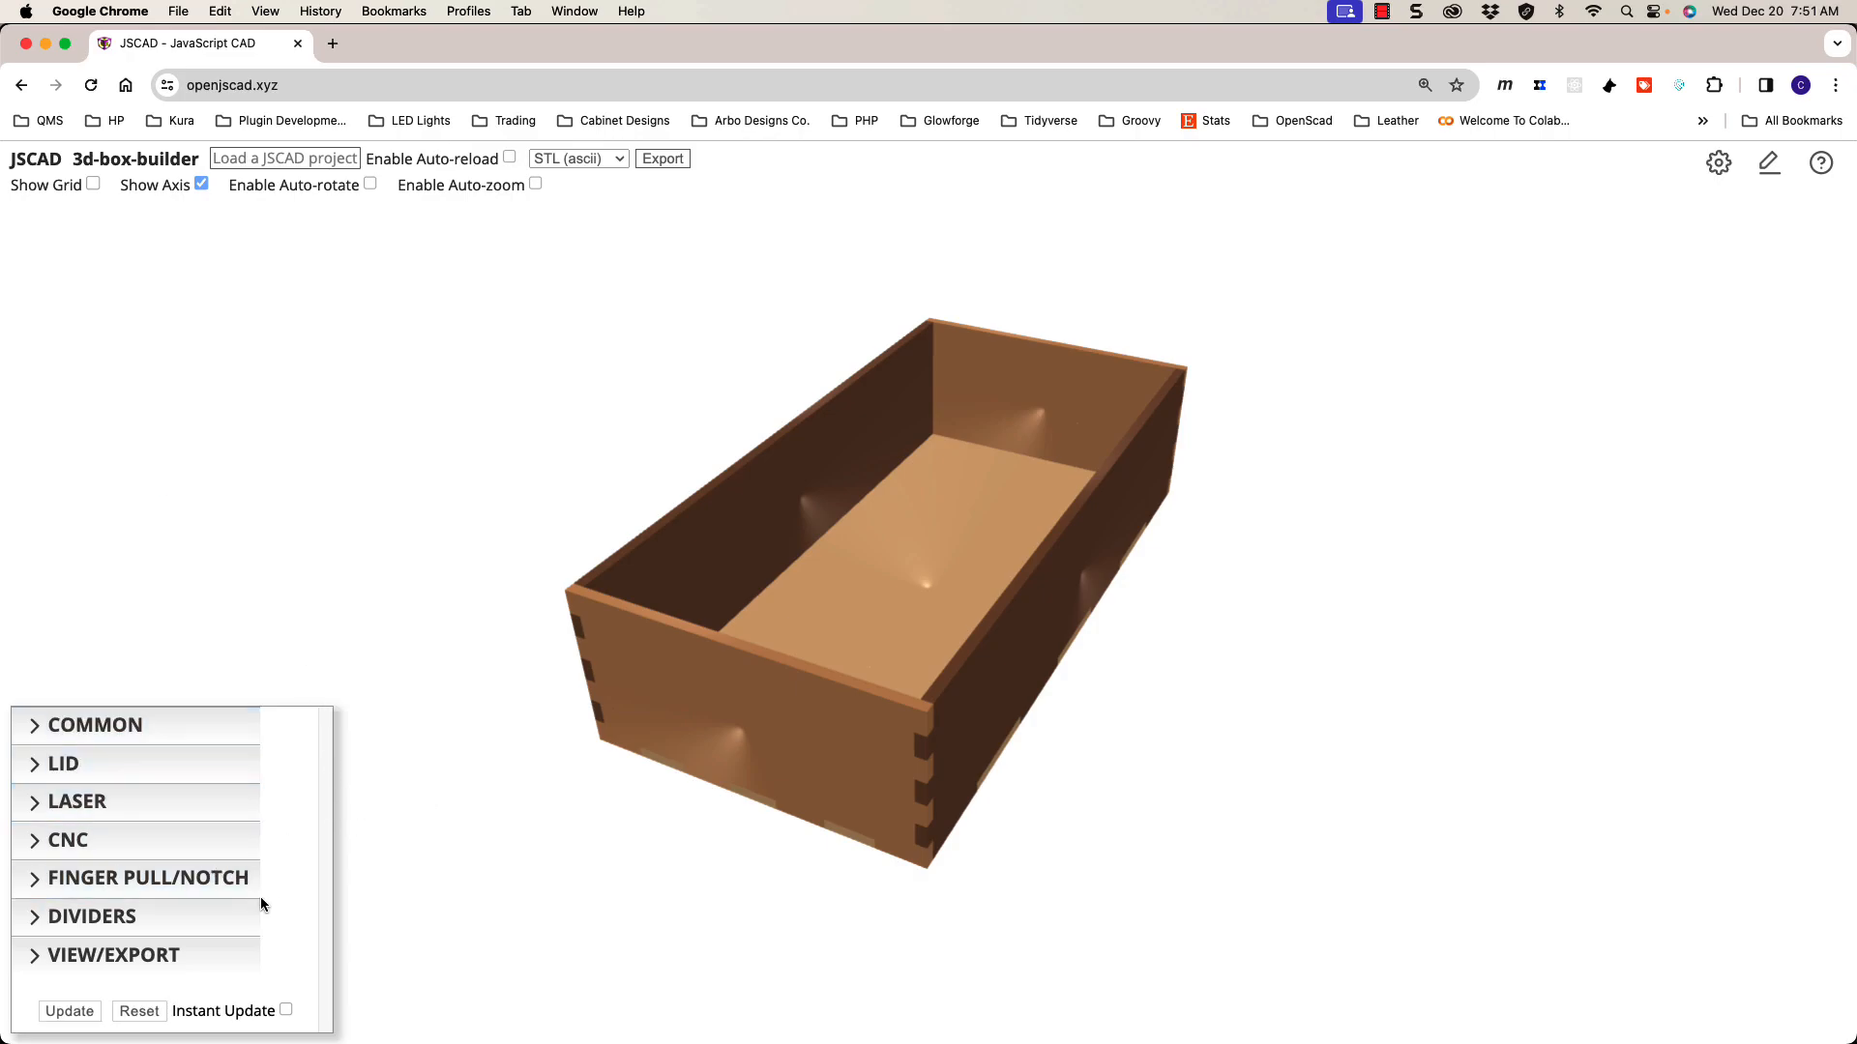
Step: Re-expand the Common, Lid, Laser, CNC, Finger Pull and Divider sections
left_click(178, 728)
left_click(175, 771)
left_click(175, 795)
left_click(182, 838)
left_click(227, 972)
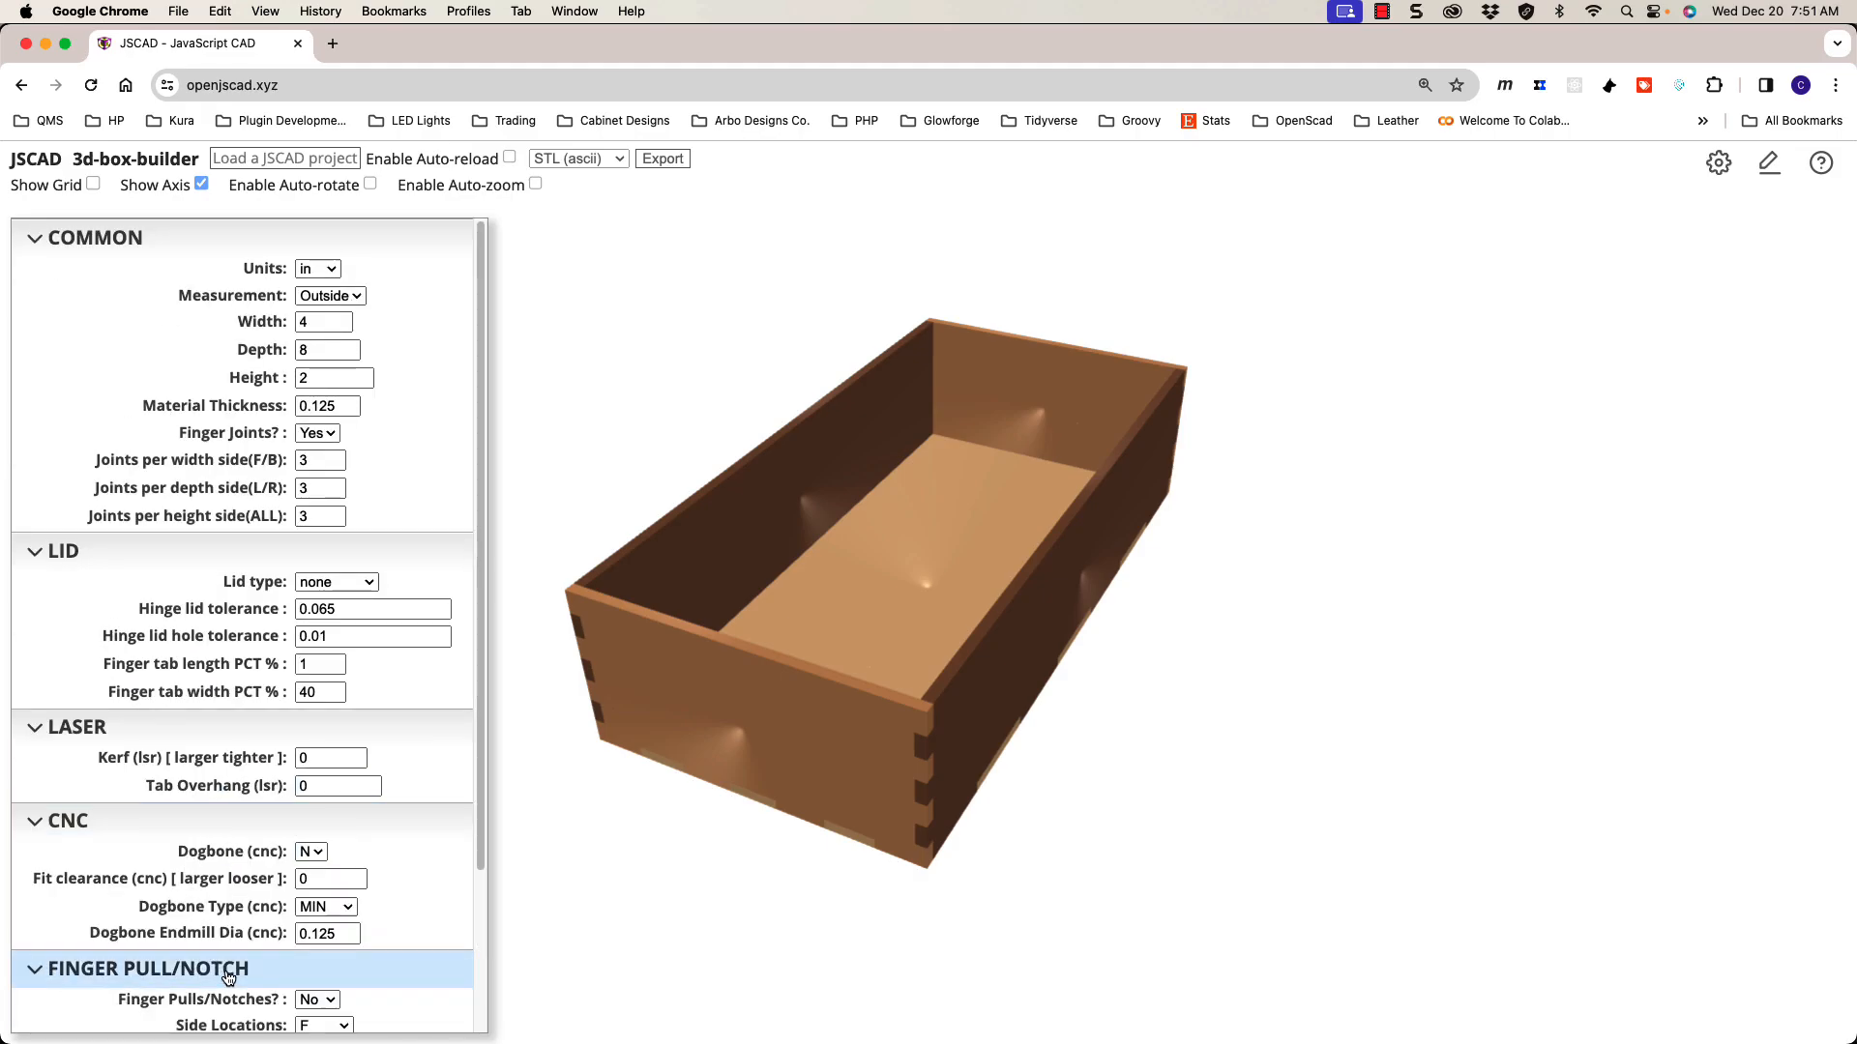
scroll(232, 972, "down", 3)
left_click(398, 923)
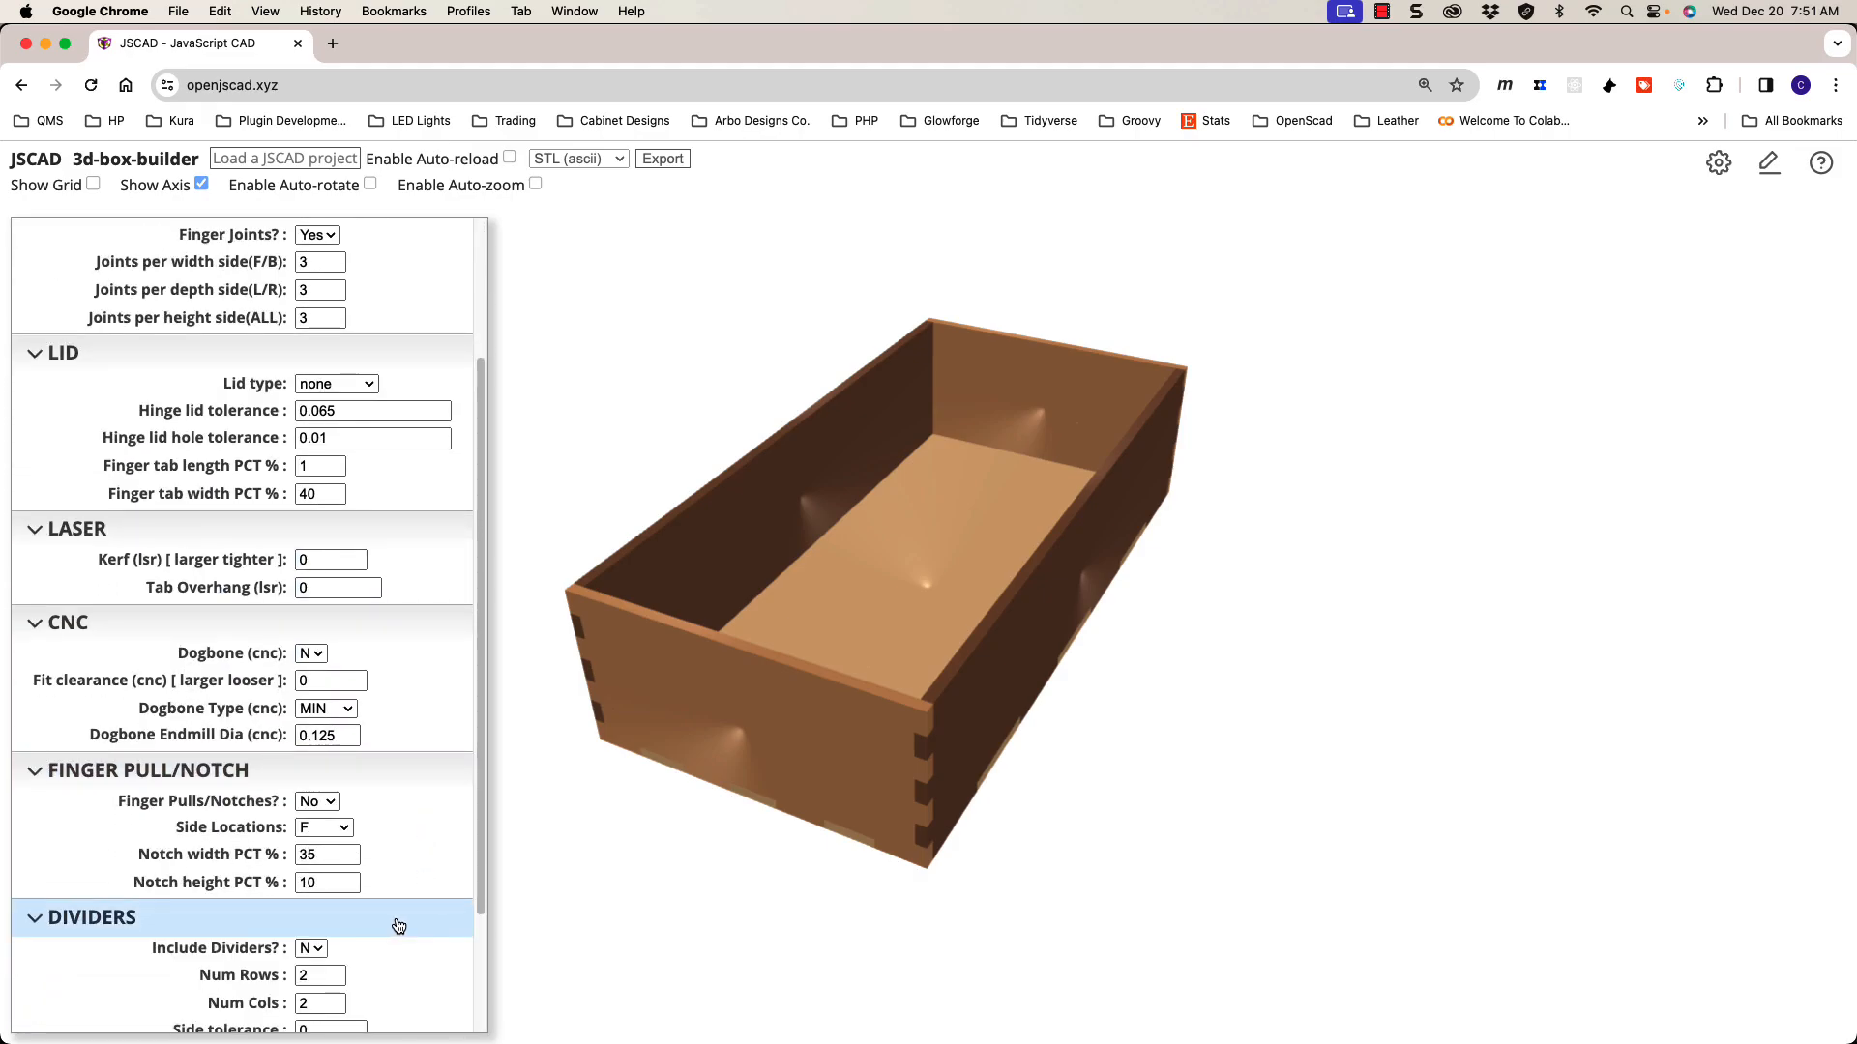
Step: Tick the Instant Update checkbox at the bottom of the panel
scroll(399, 923, "down", 1)
scroll(421, 880, "up", 5)
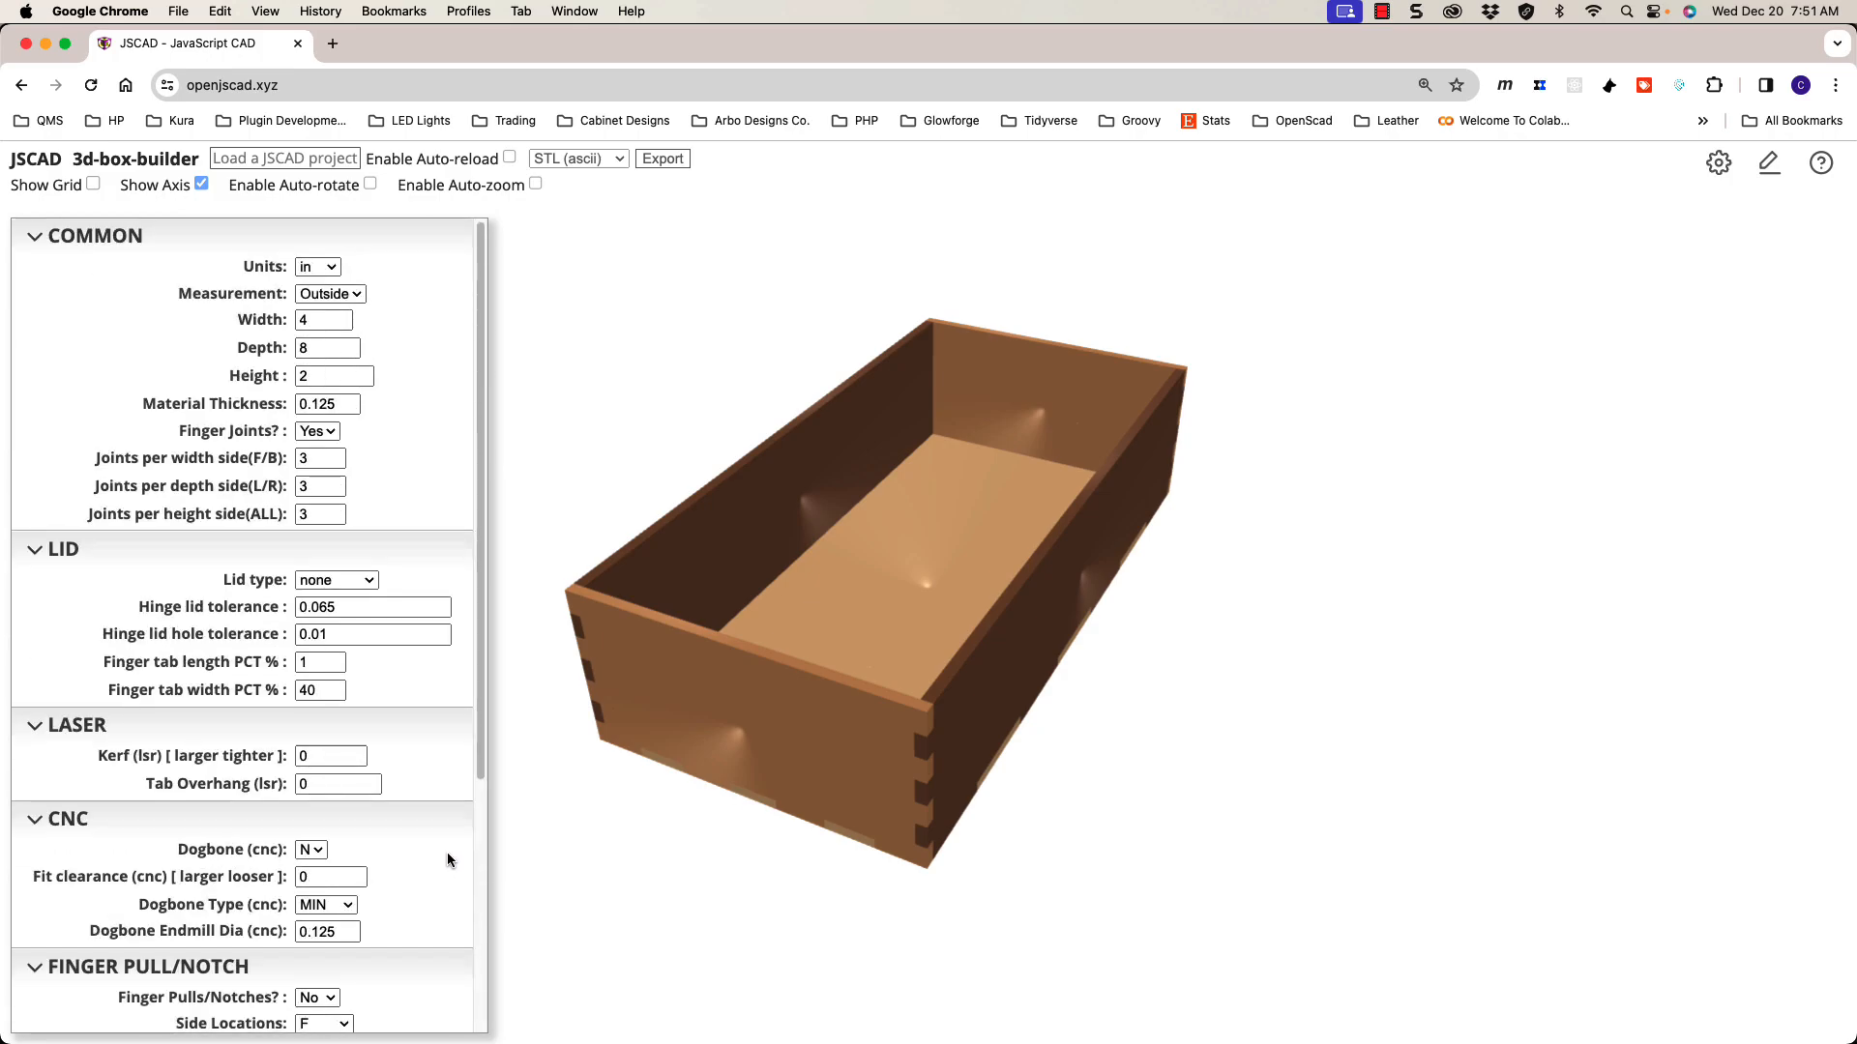
scroll(444, 851, "down", 5)
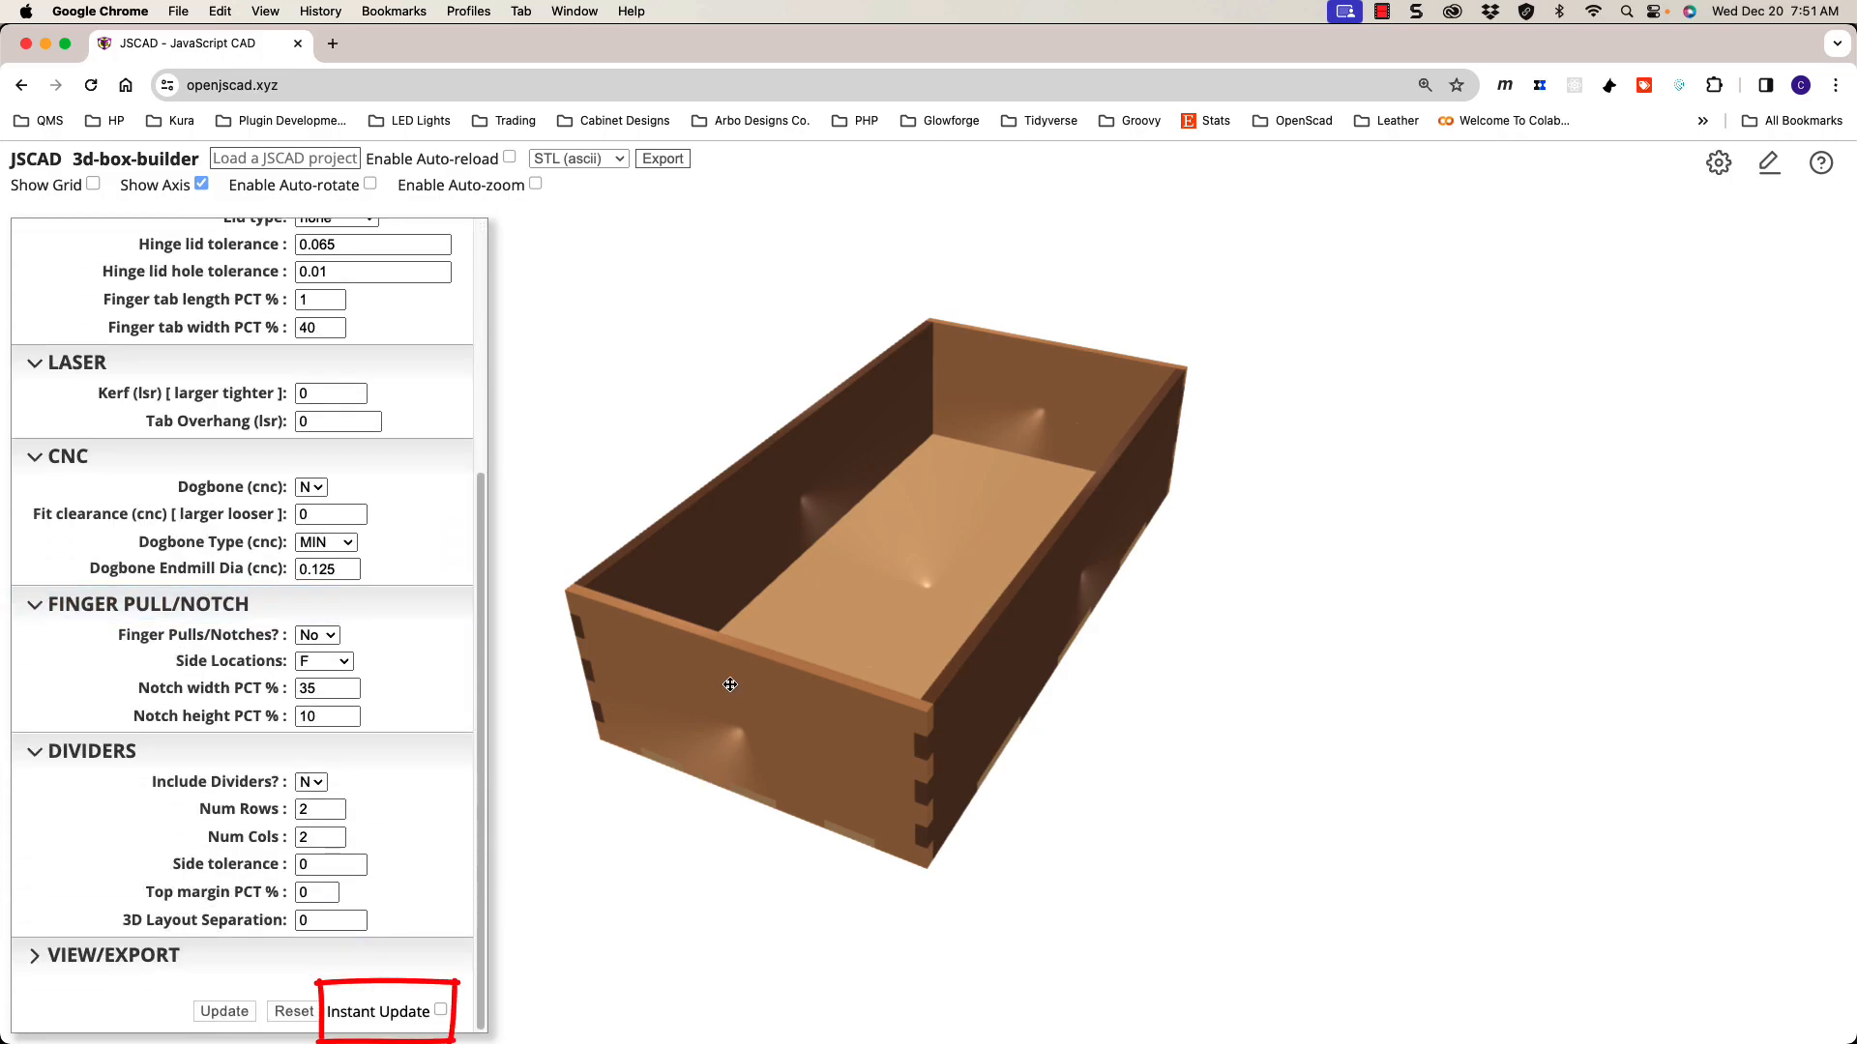
left_click(441, 1012)
Step: Orbit to the box's other end, collapse every parameter section, and expand only COMMON
scroll(472, 986, "down", 3)
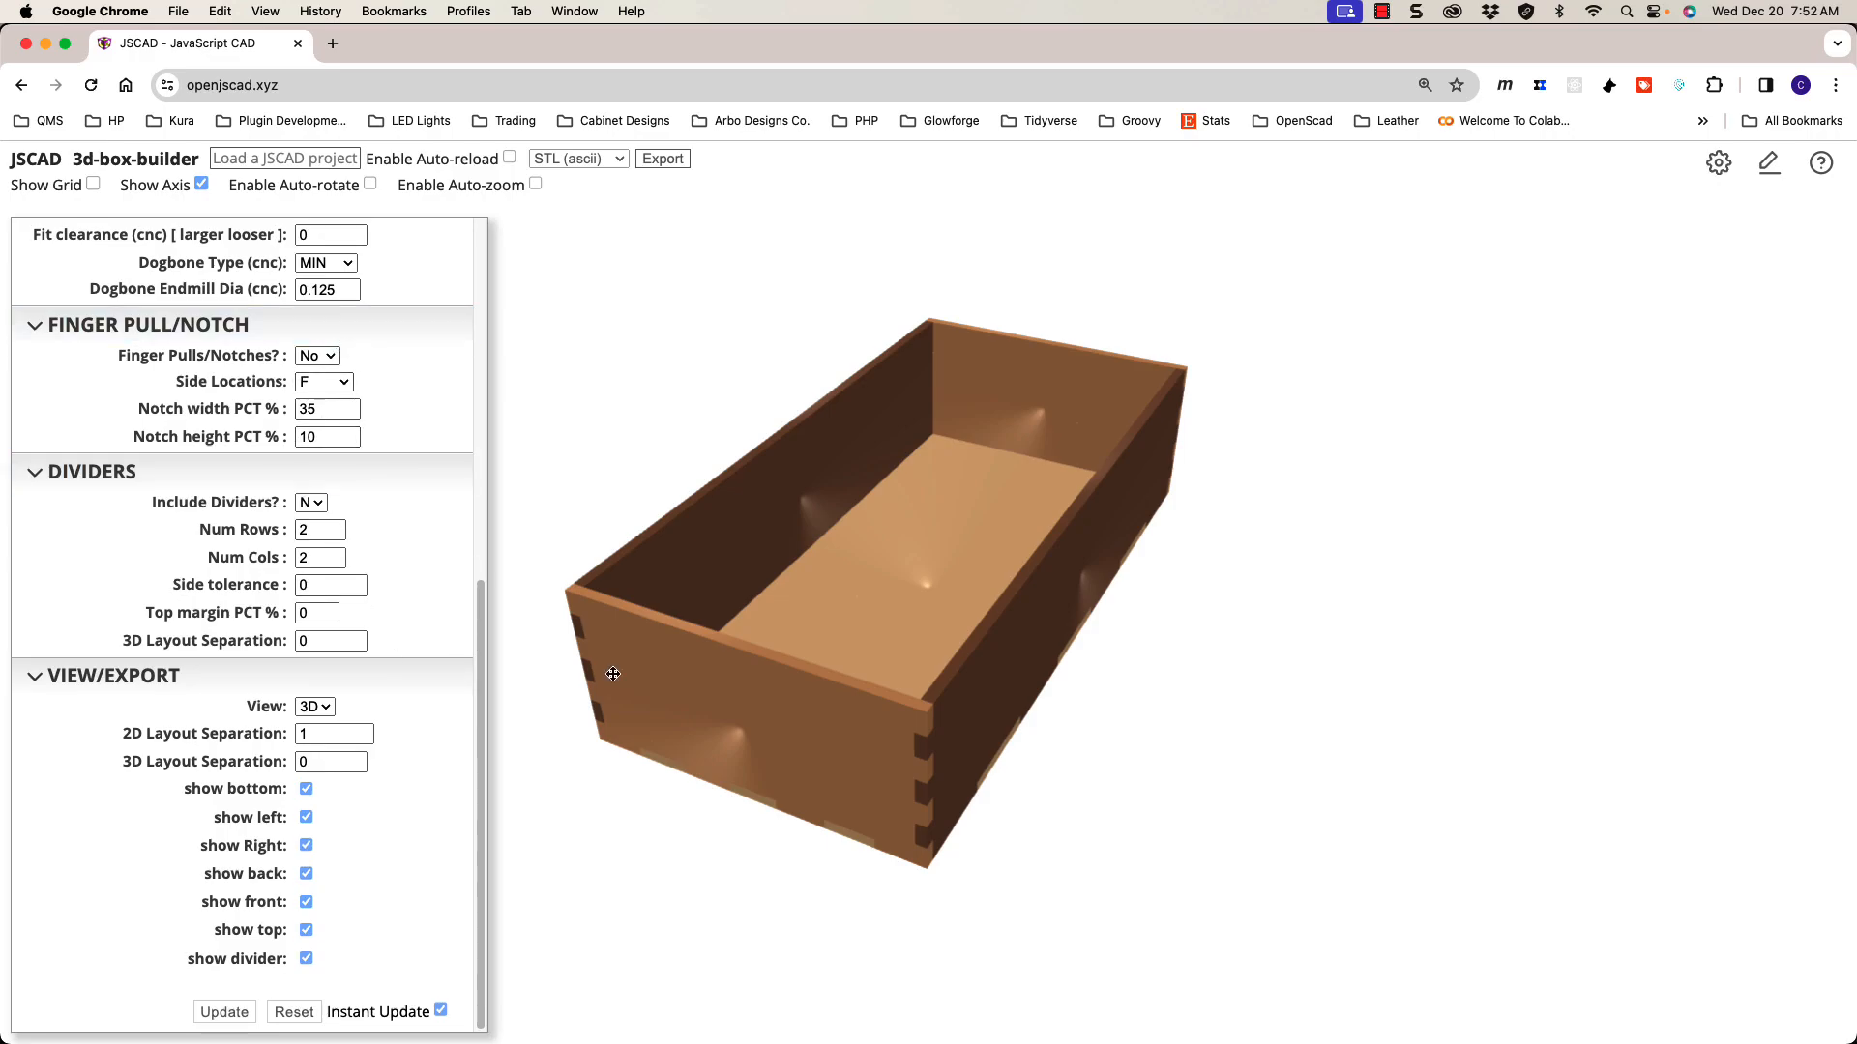
left_click_drag(855, 577, 949, 629)
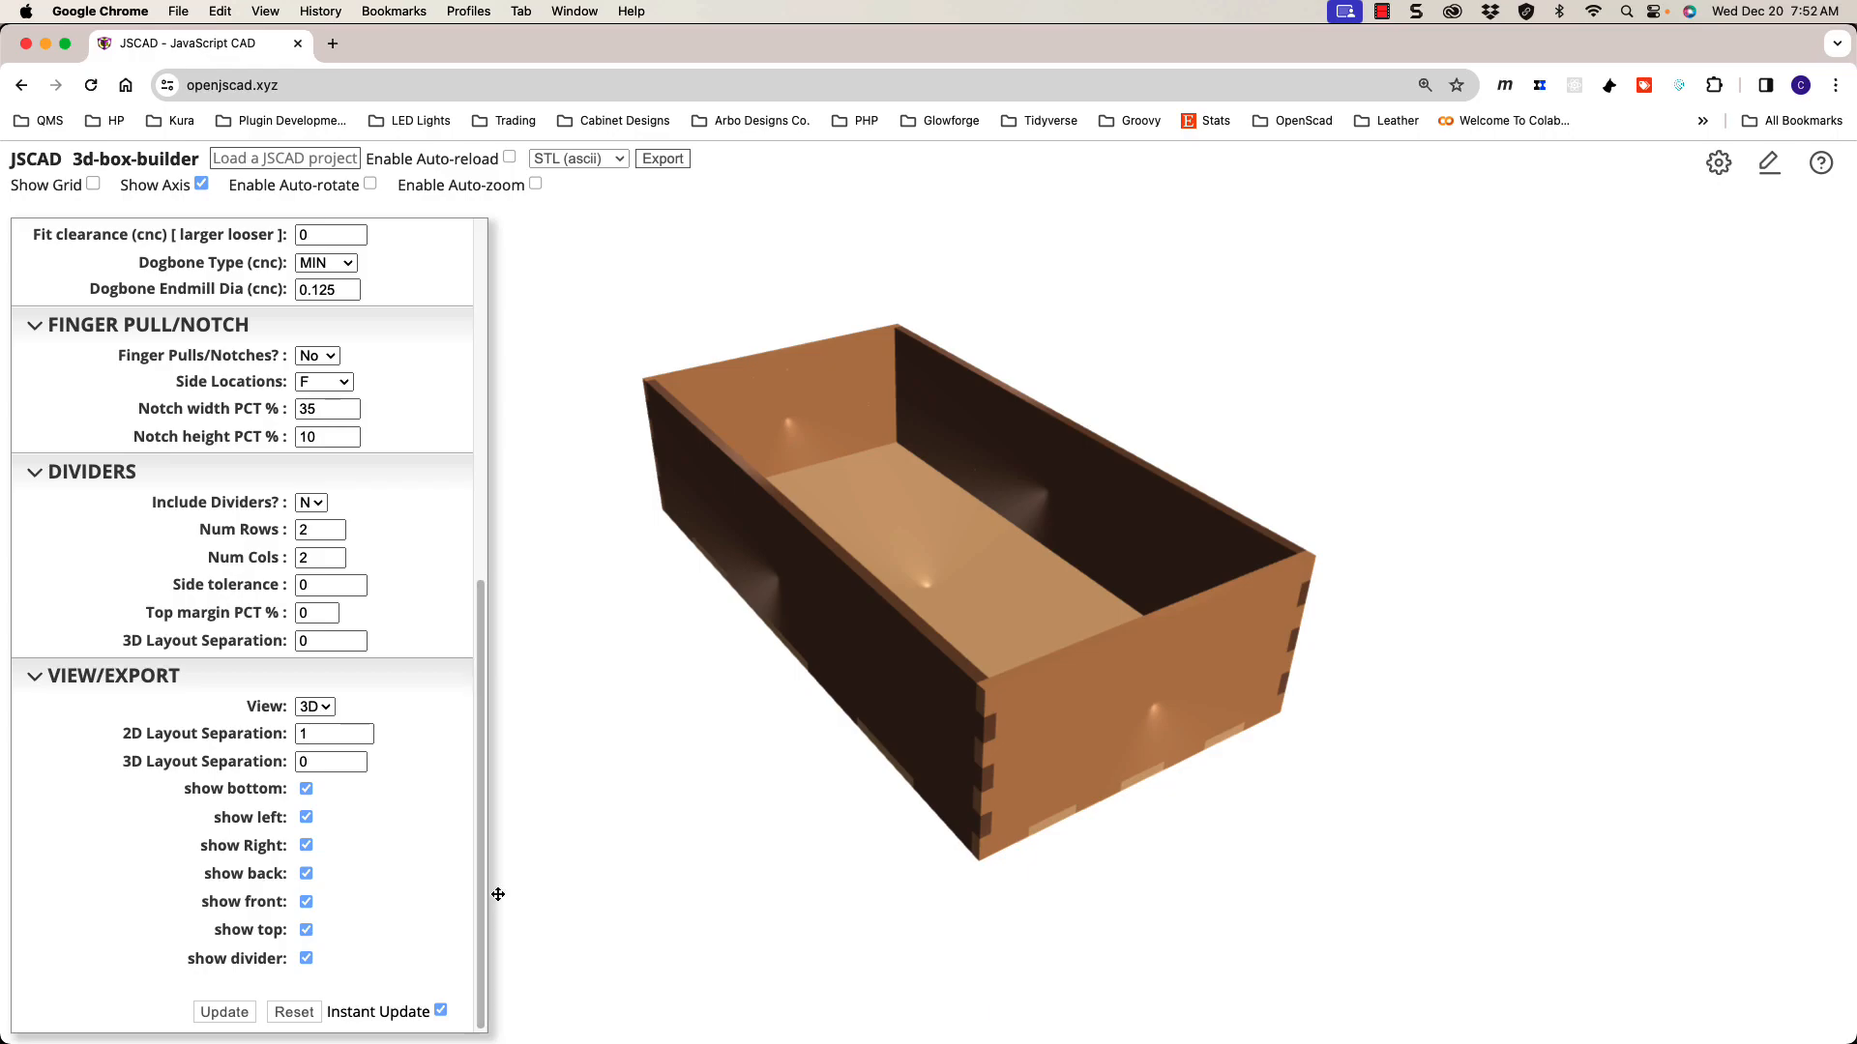
left_click(414, 683)
left_click(387, 759)
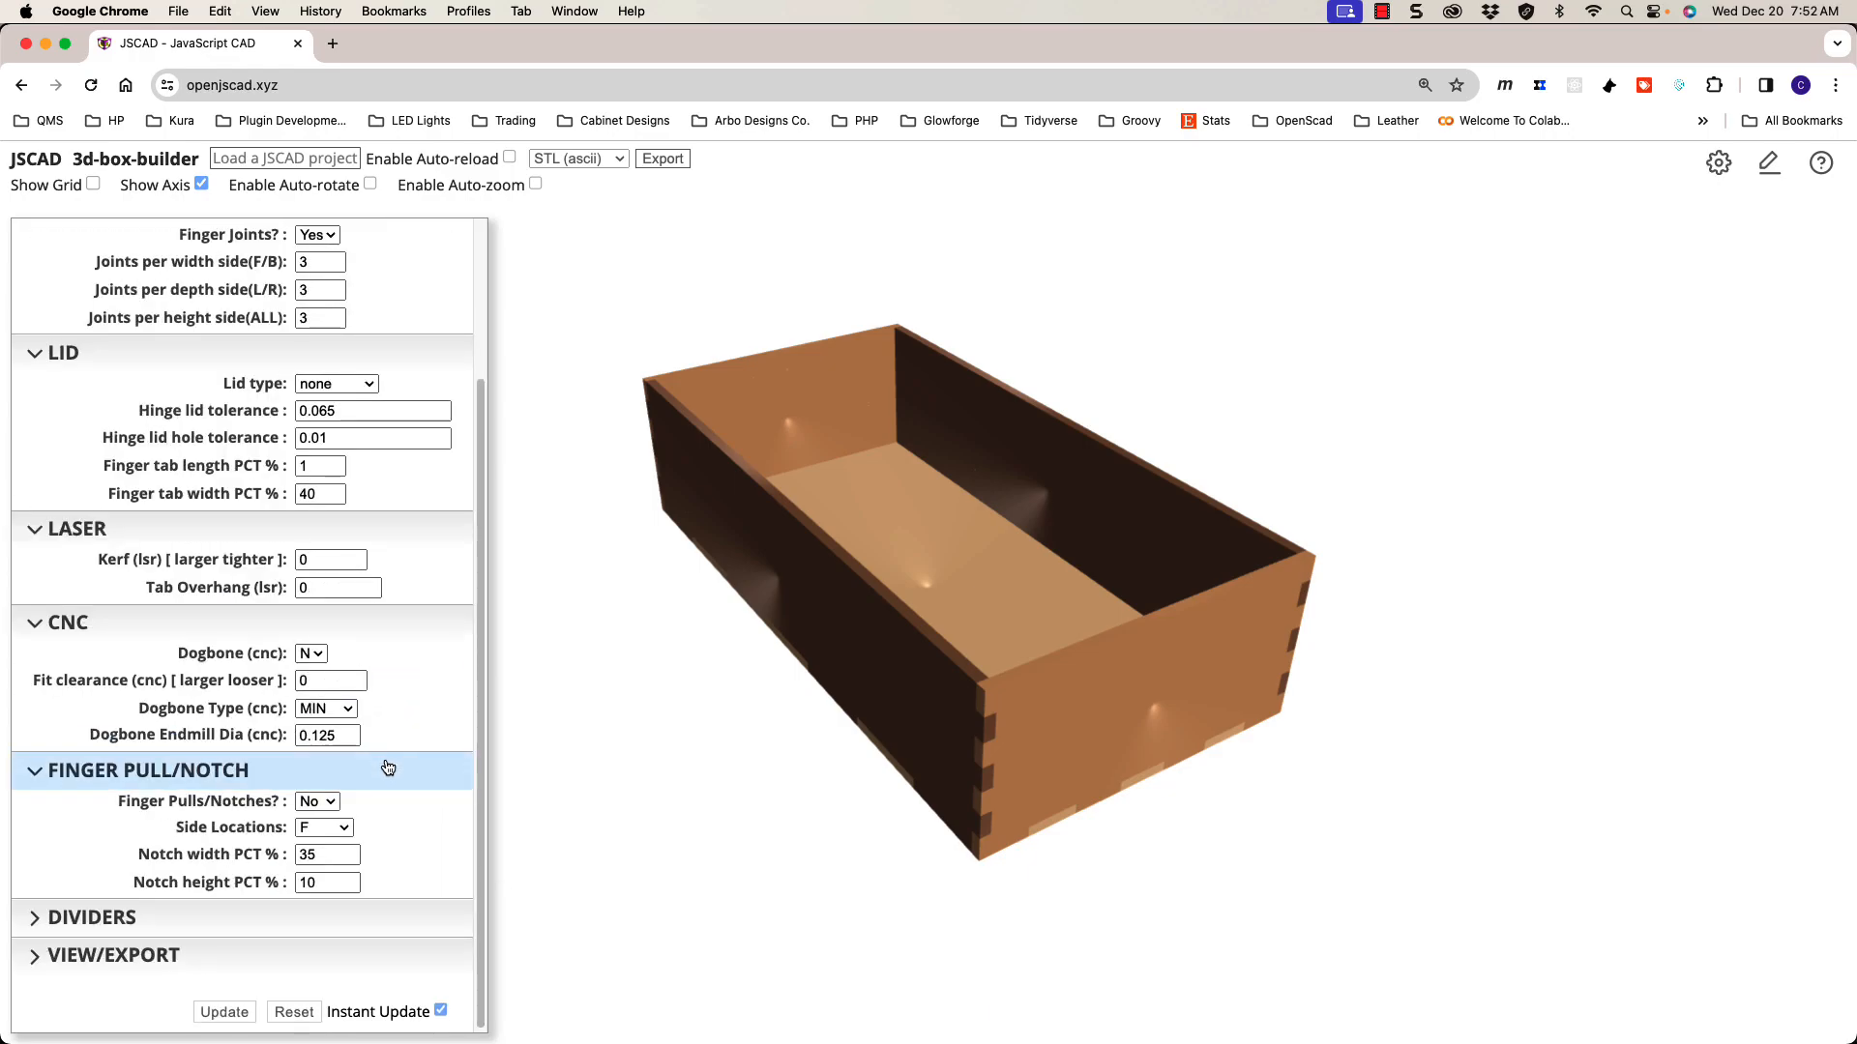
left_click(386, 770)
left_click(402, 724)
left_click(397, 743)
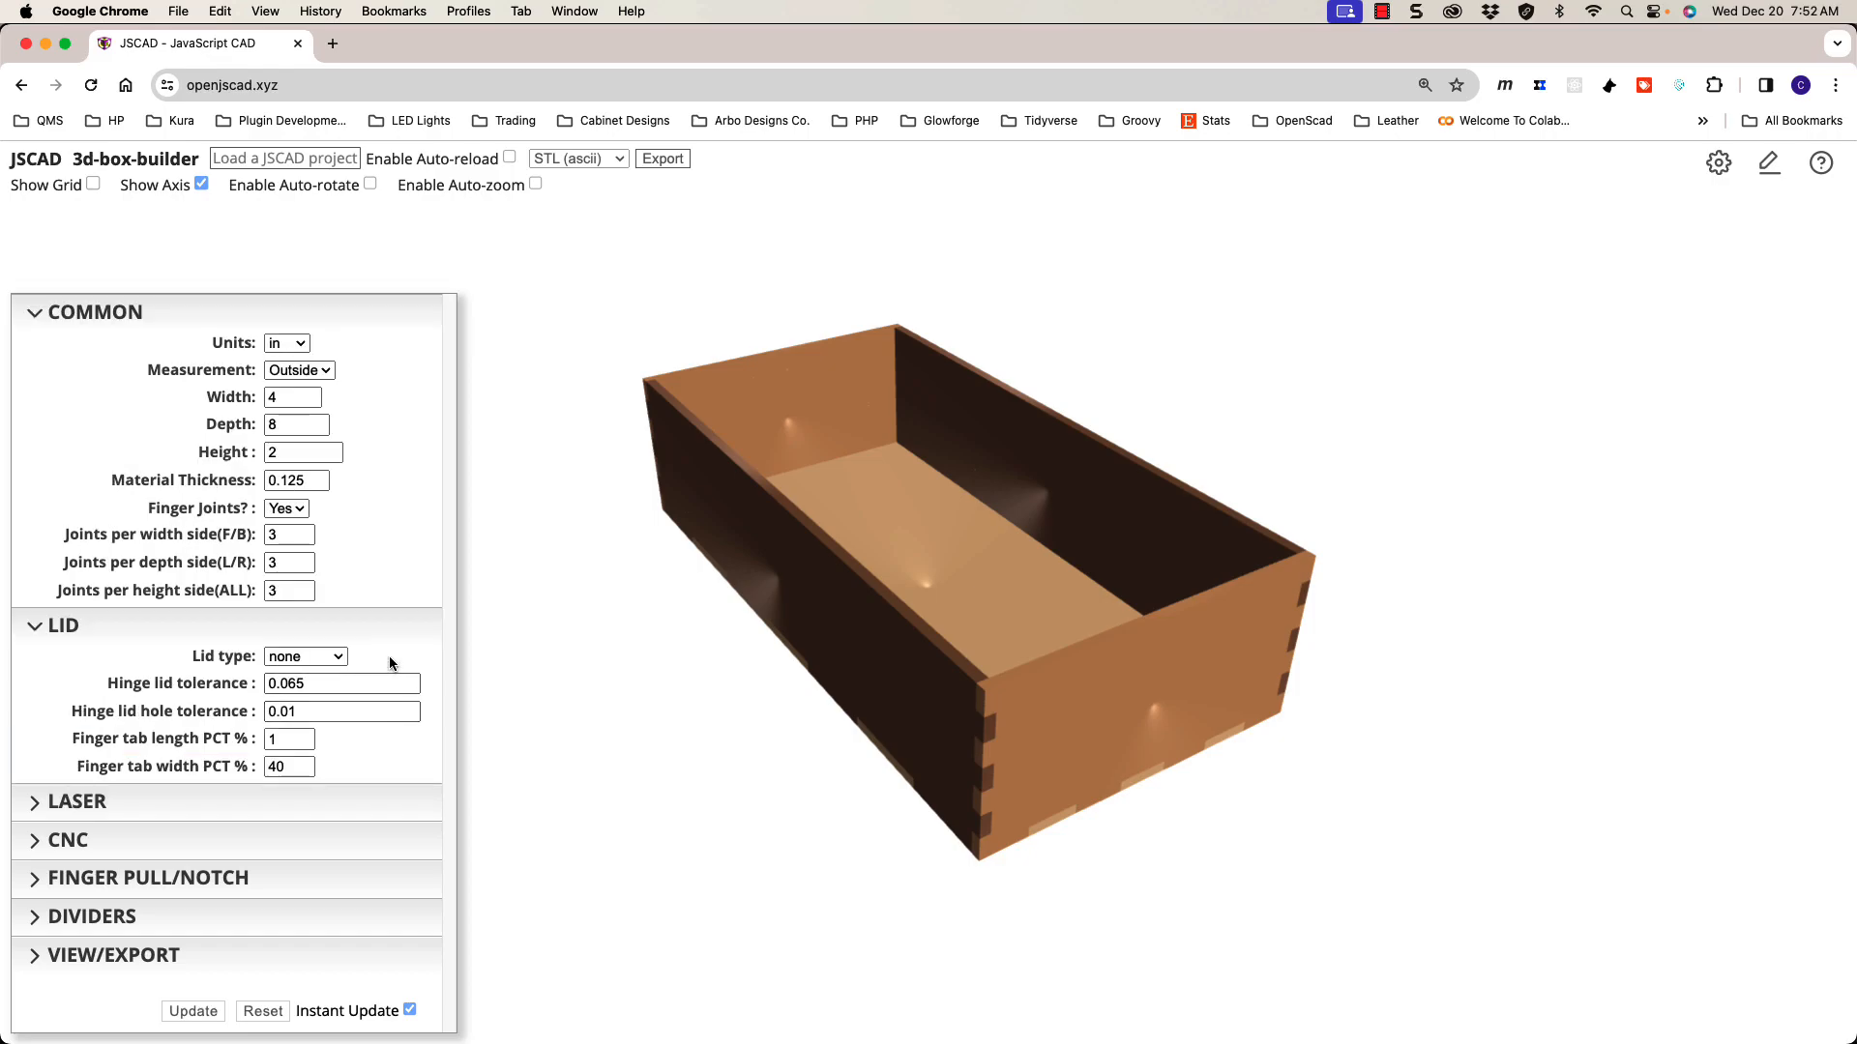
left_click(388, 644)
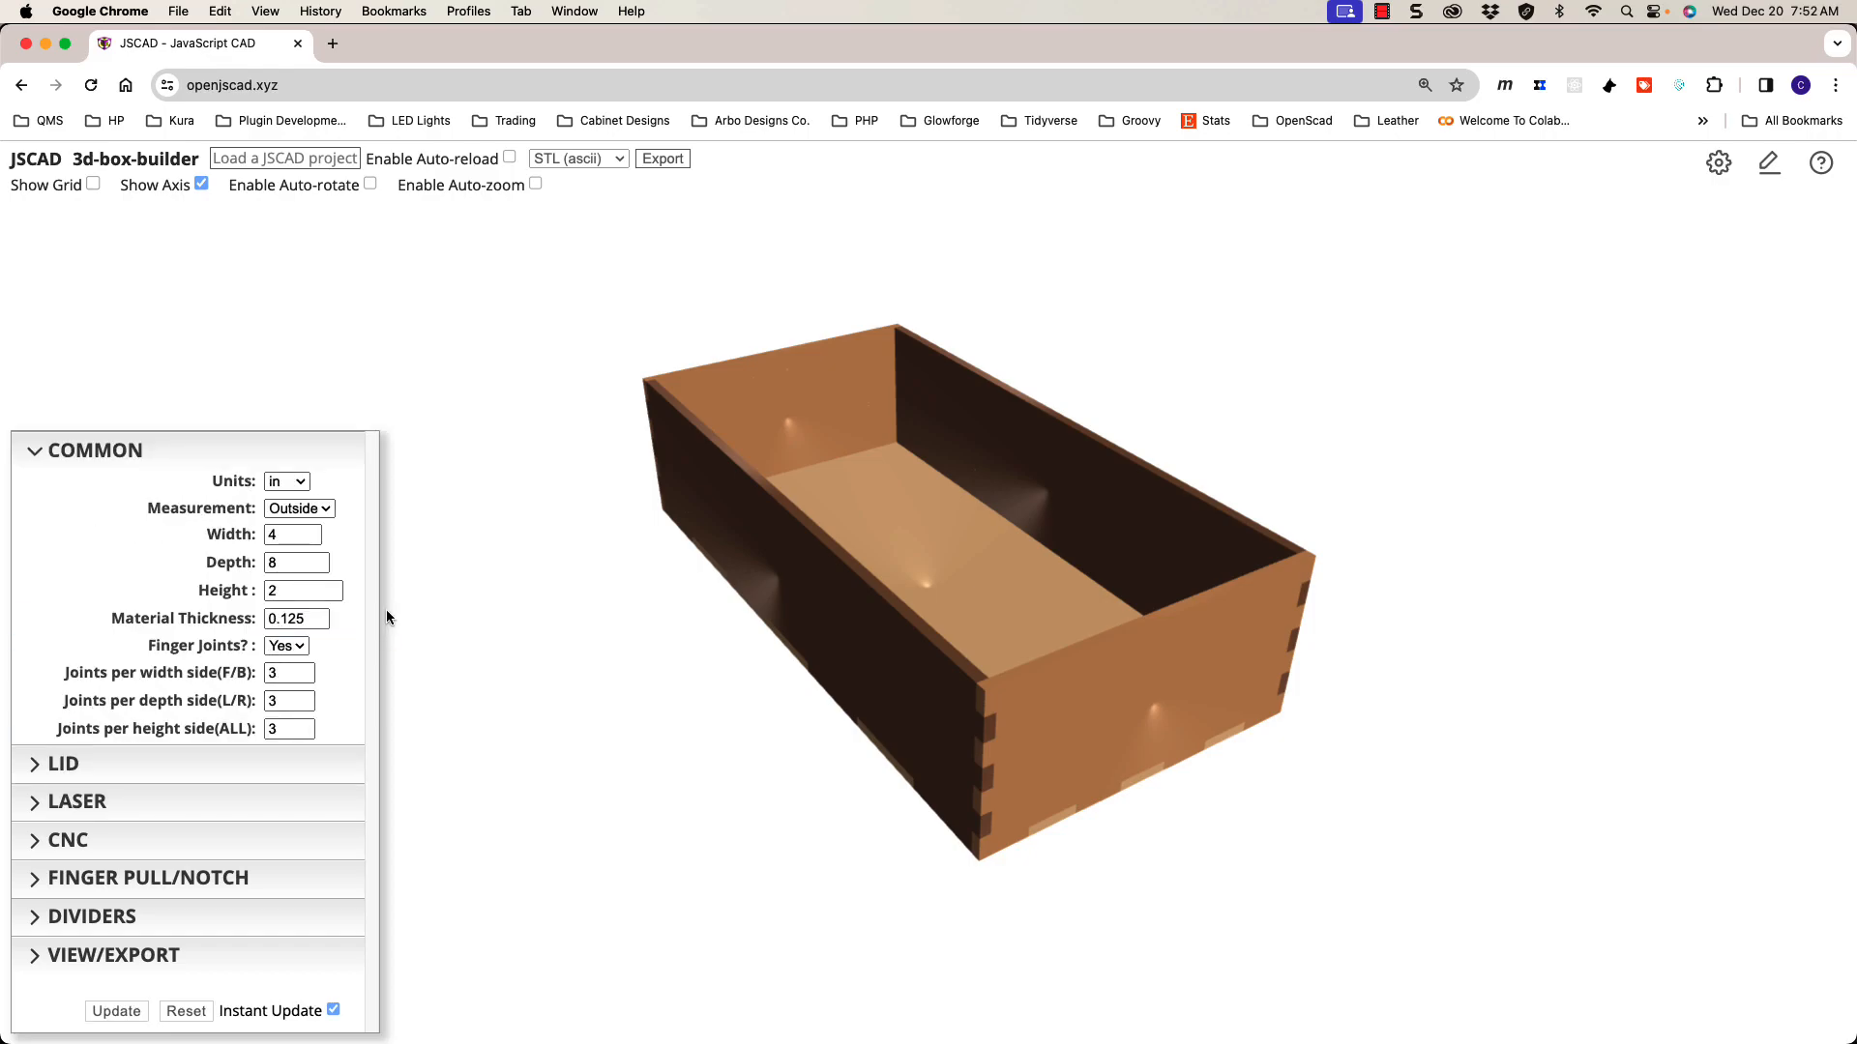
left_click(312, 451)
left_click(236, 725)
left_click_drag(744, 541, 751, 555)
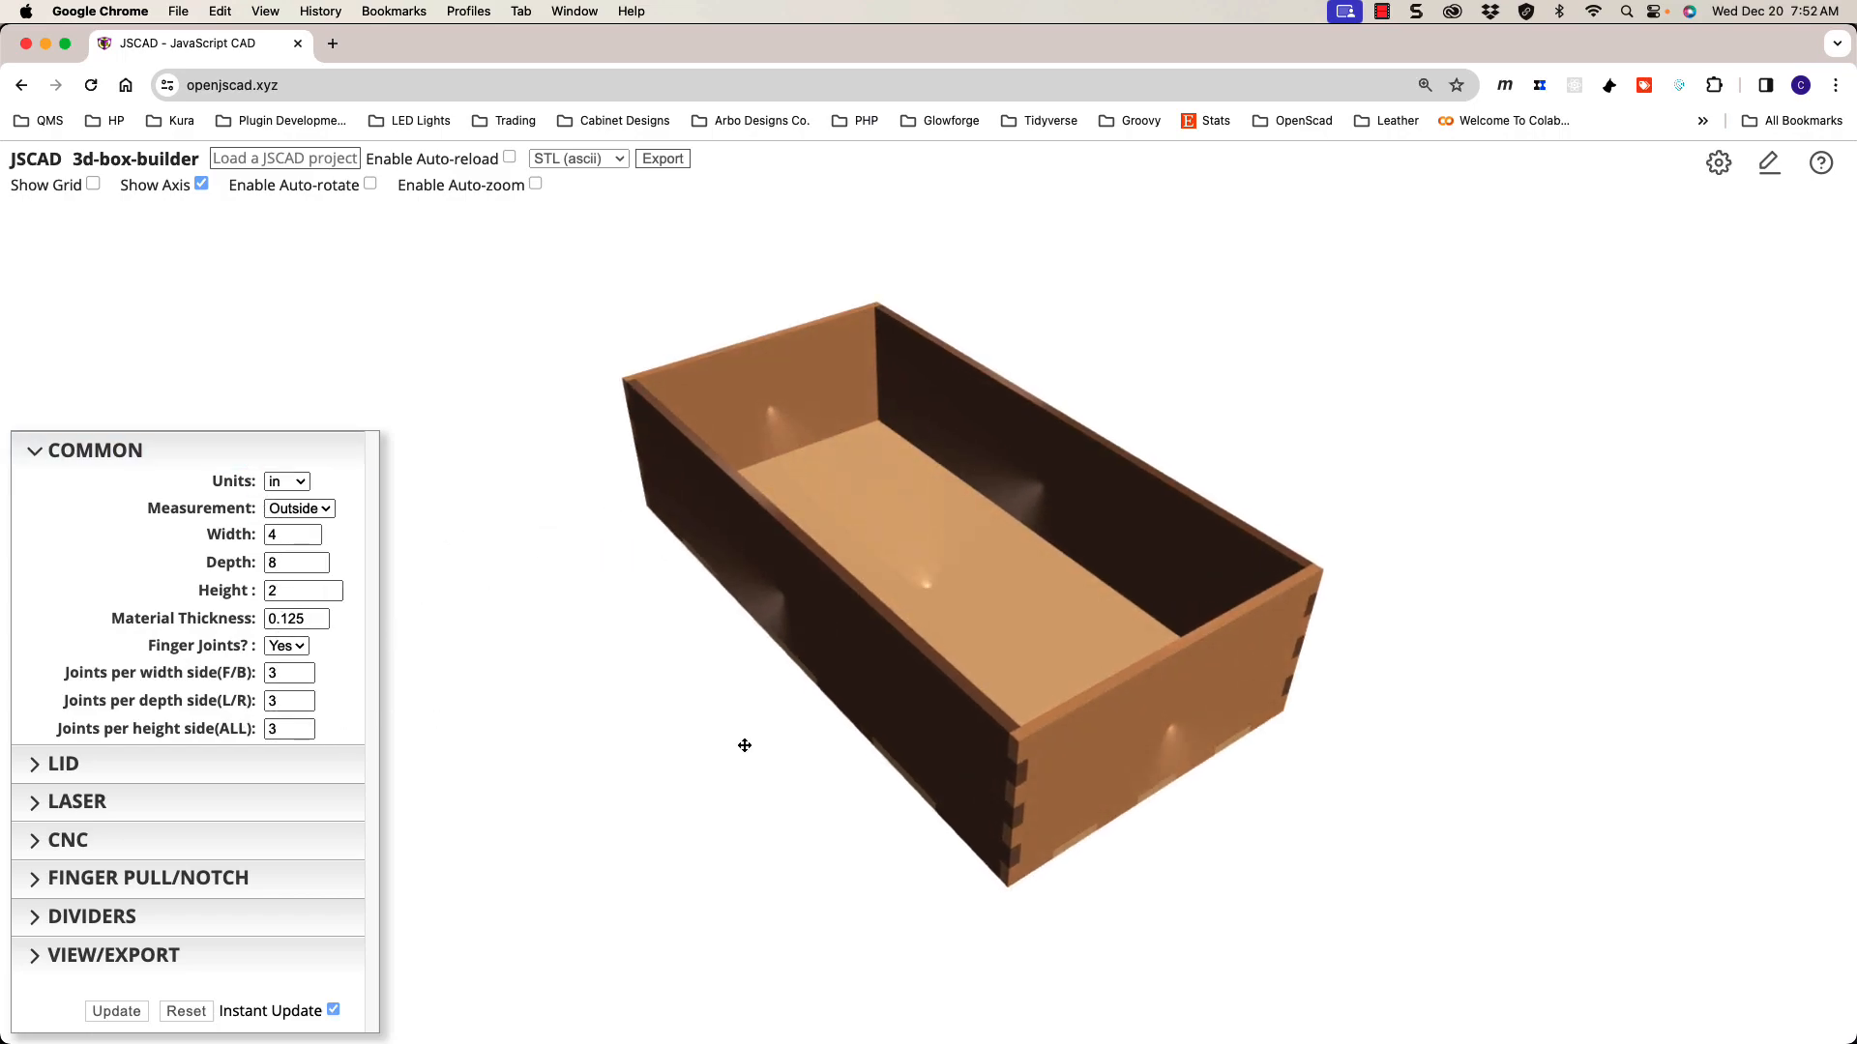
mouse_move(791, 673)
left_mouse_down()
mouse_move(763, 651)
mouse_move(786, 651)
left_mouse_up()
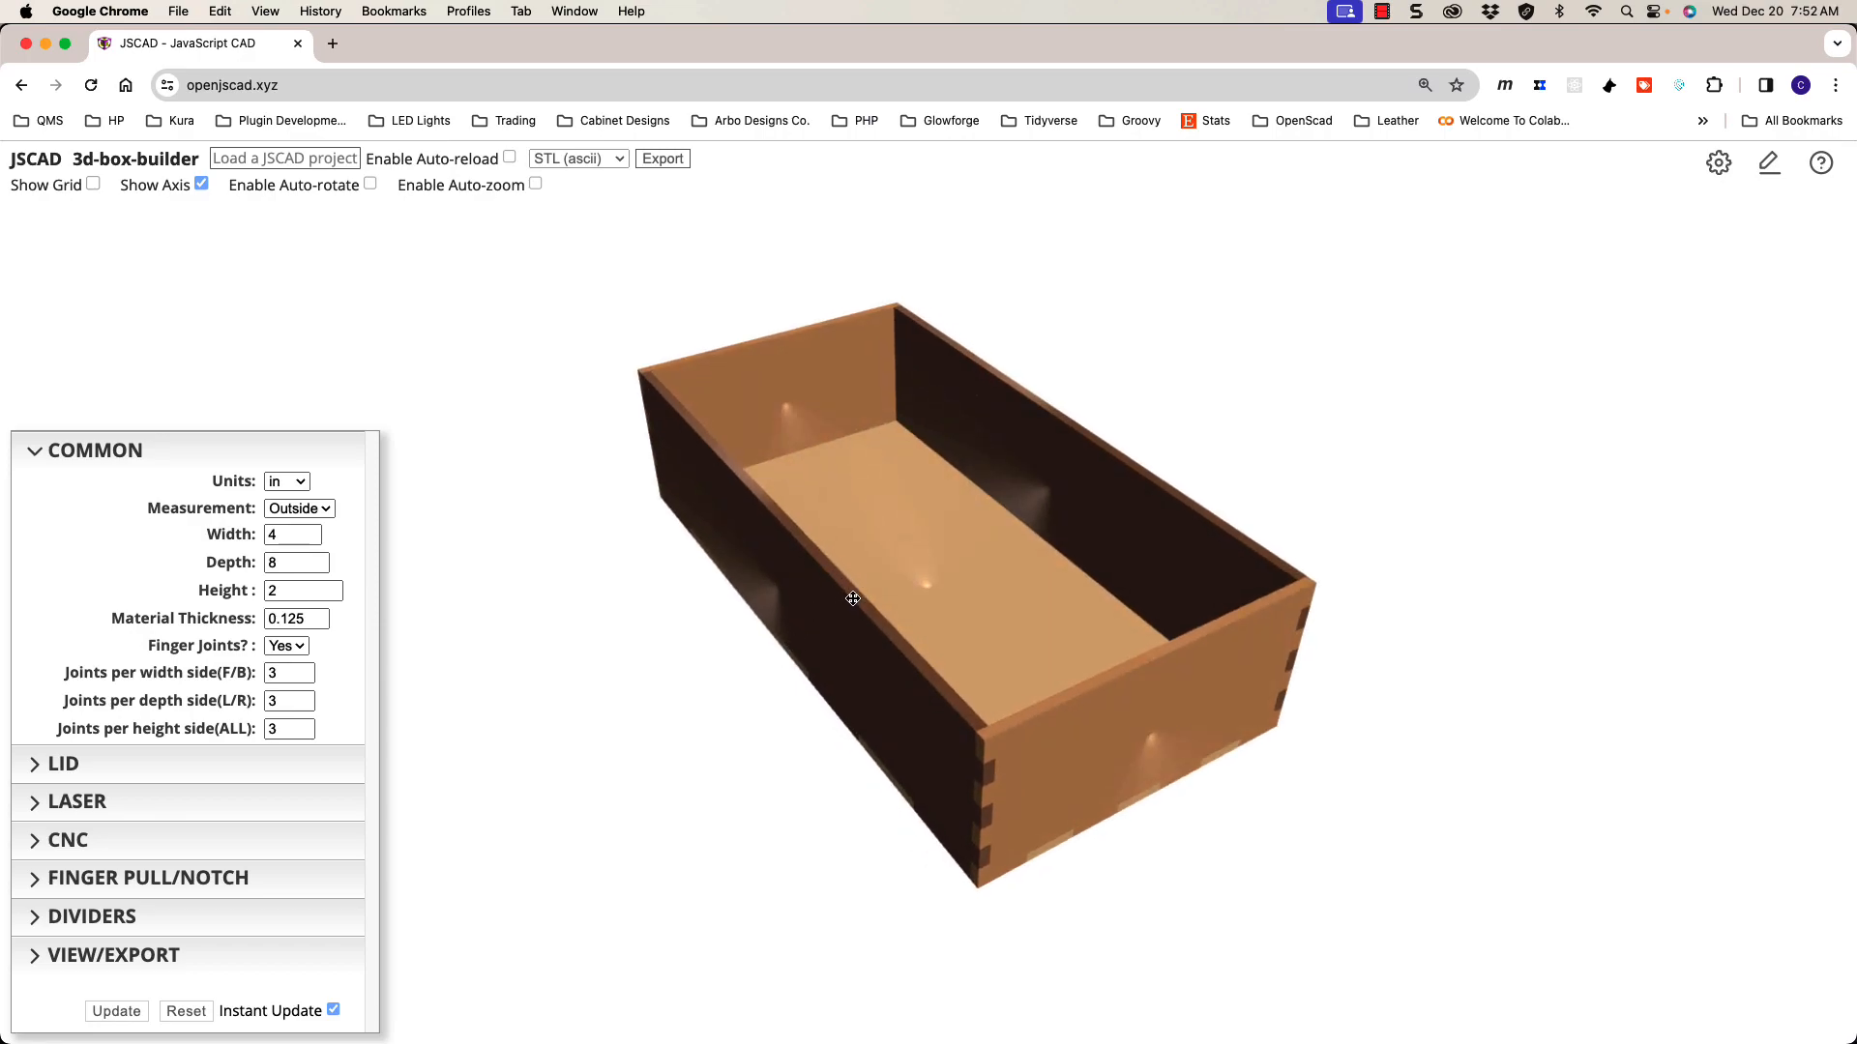
scroll(856, 597, "up", 2)
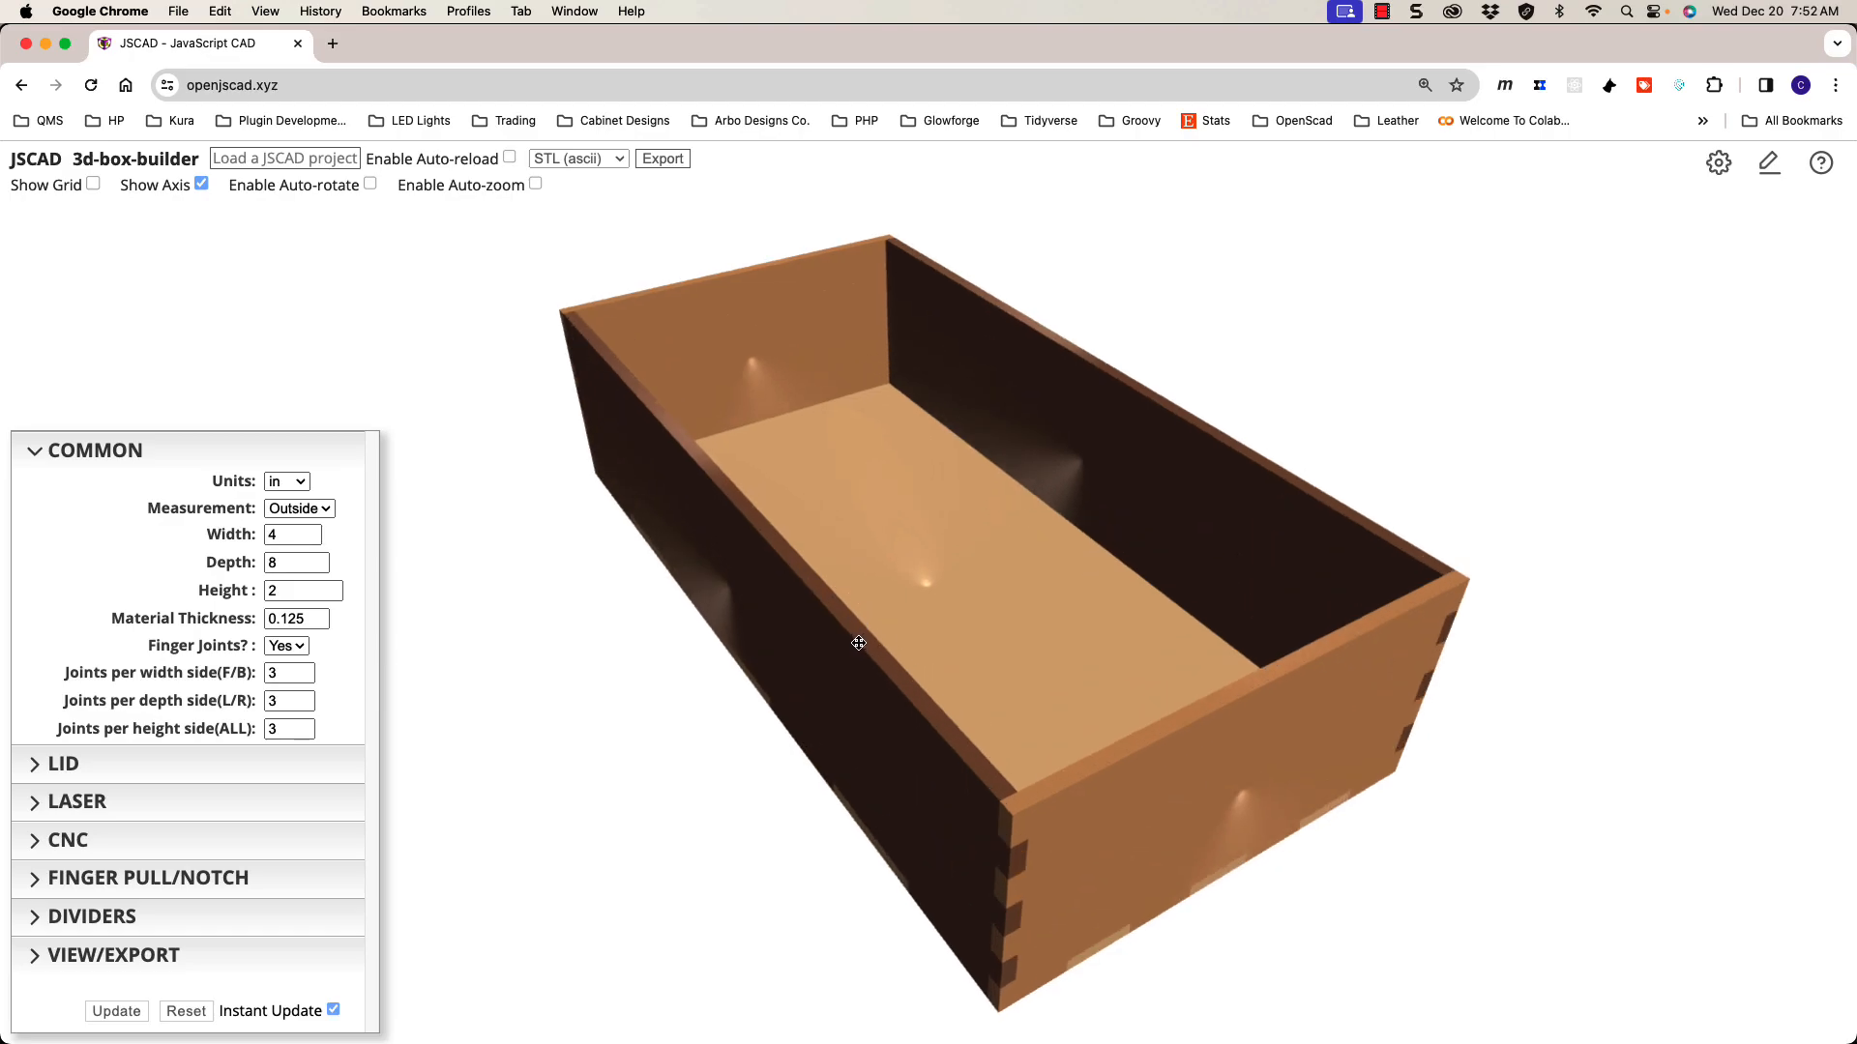
left_click_drag(858, 642, 837, 599)
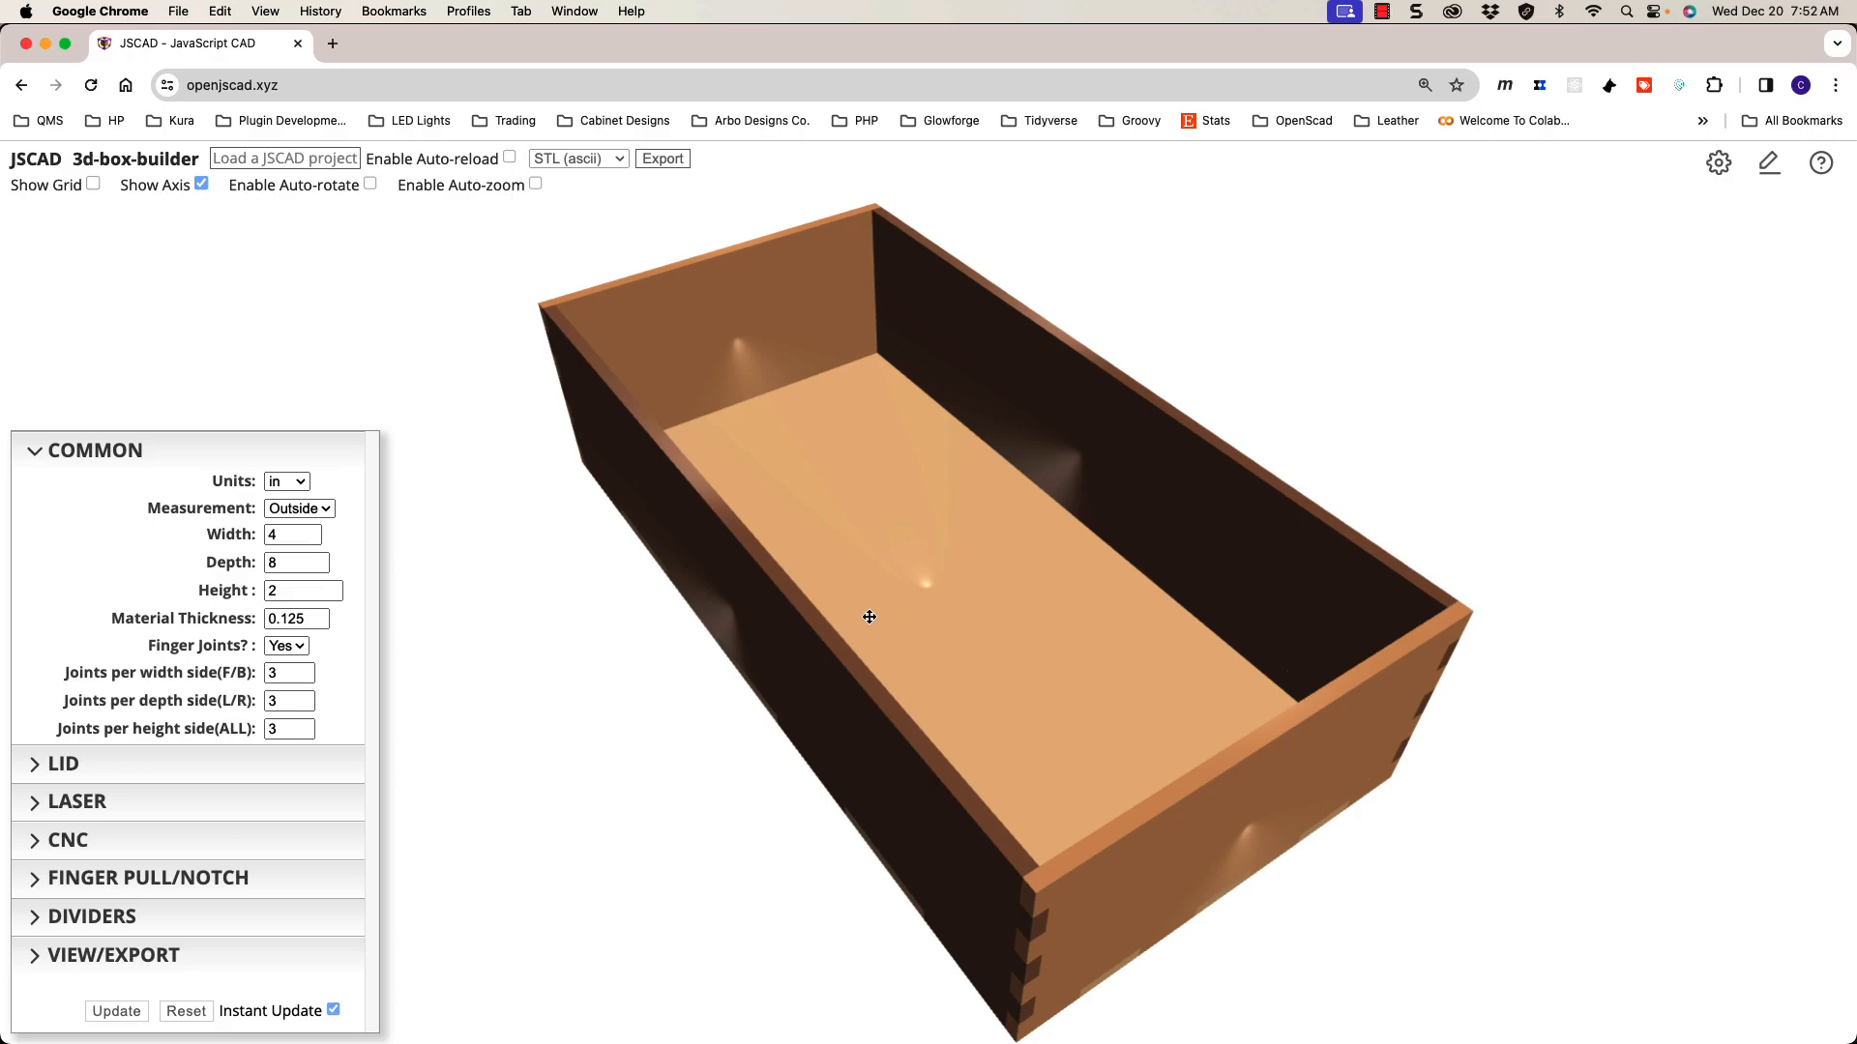
left_click_drag(812, 580, 792, 553)
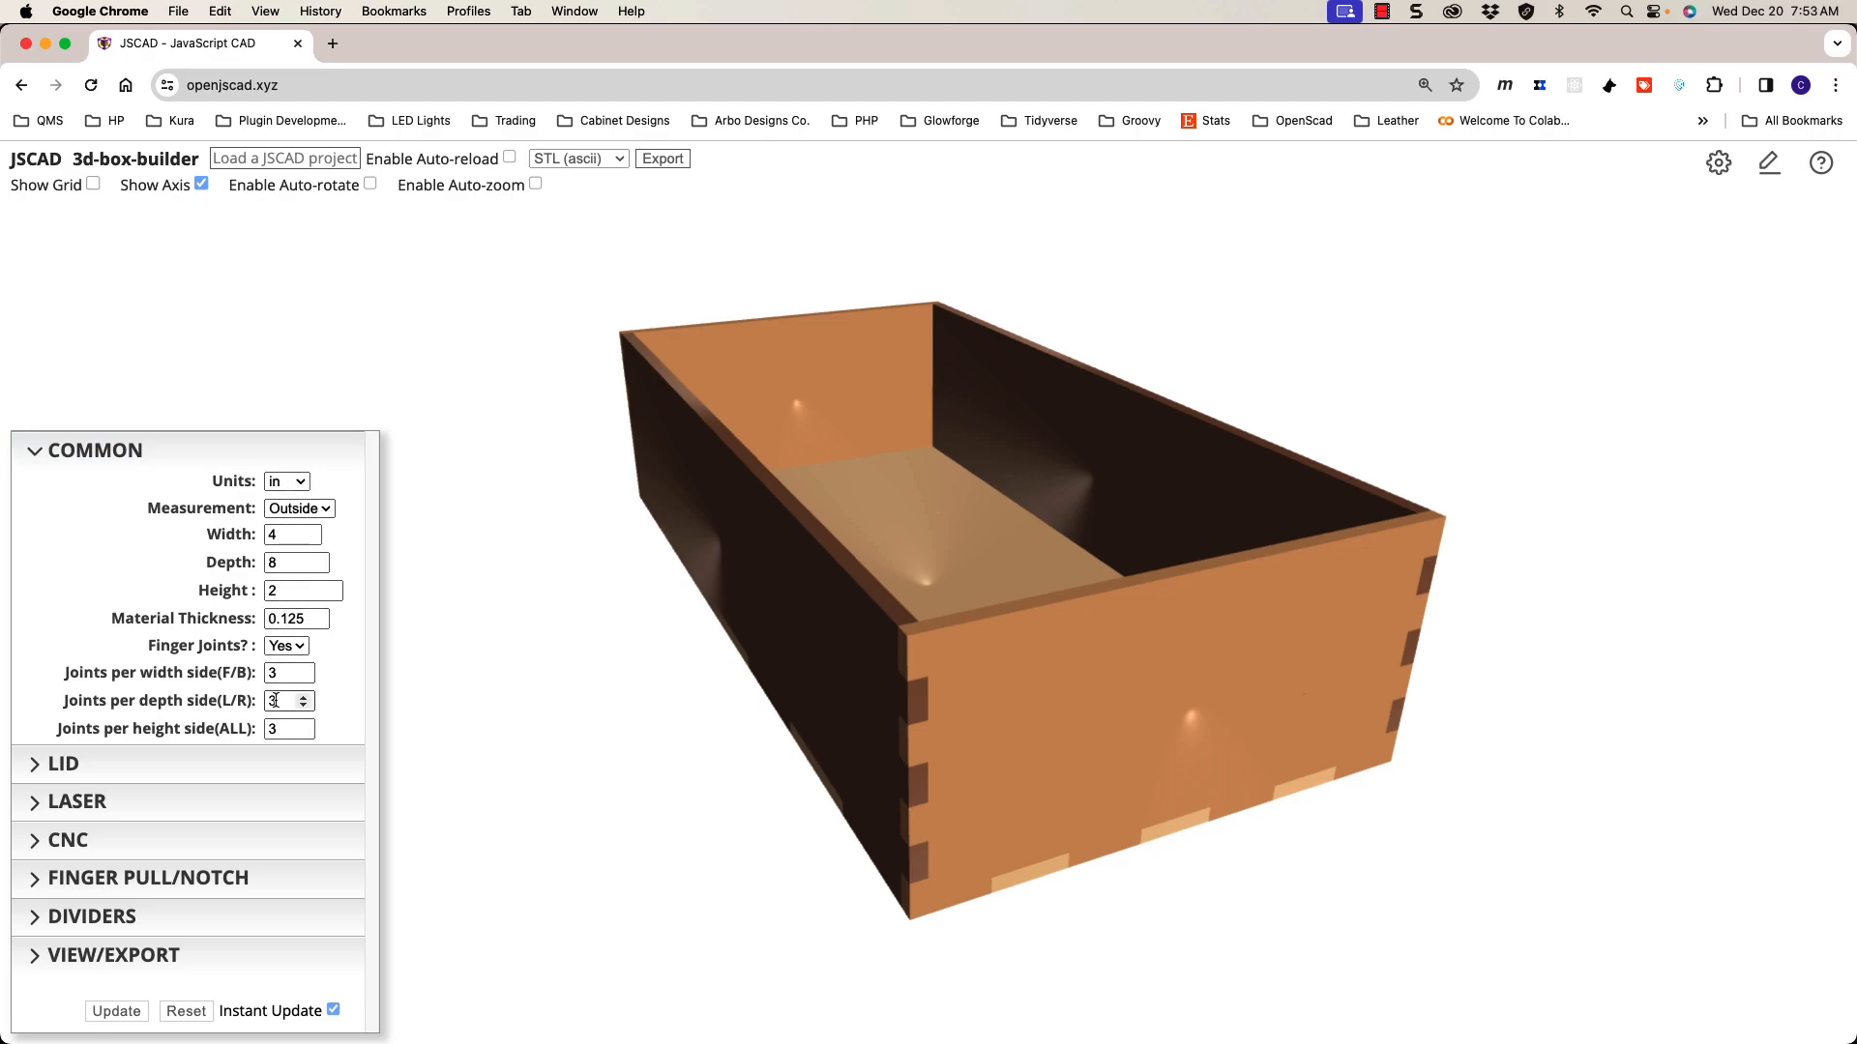
left_click_drag(907, 694, 912, 705)
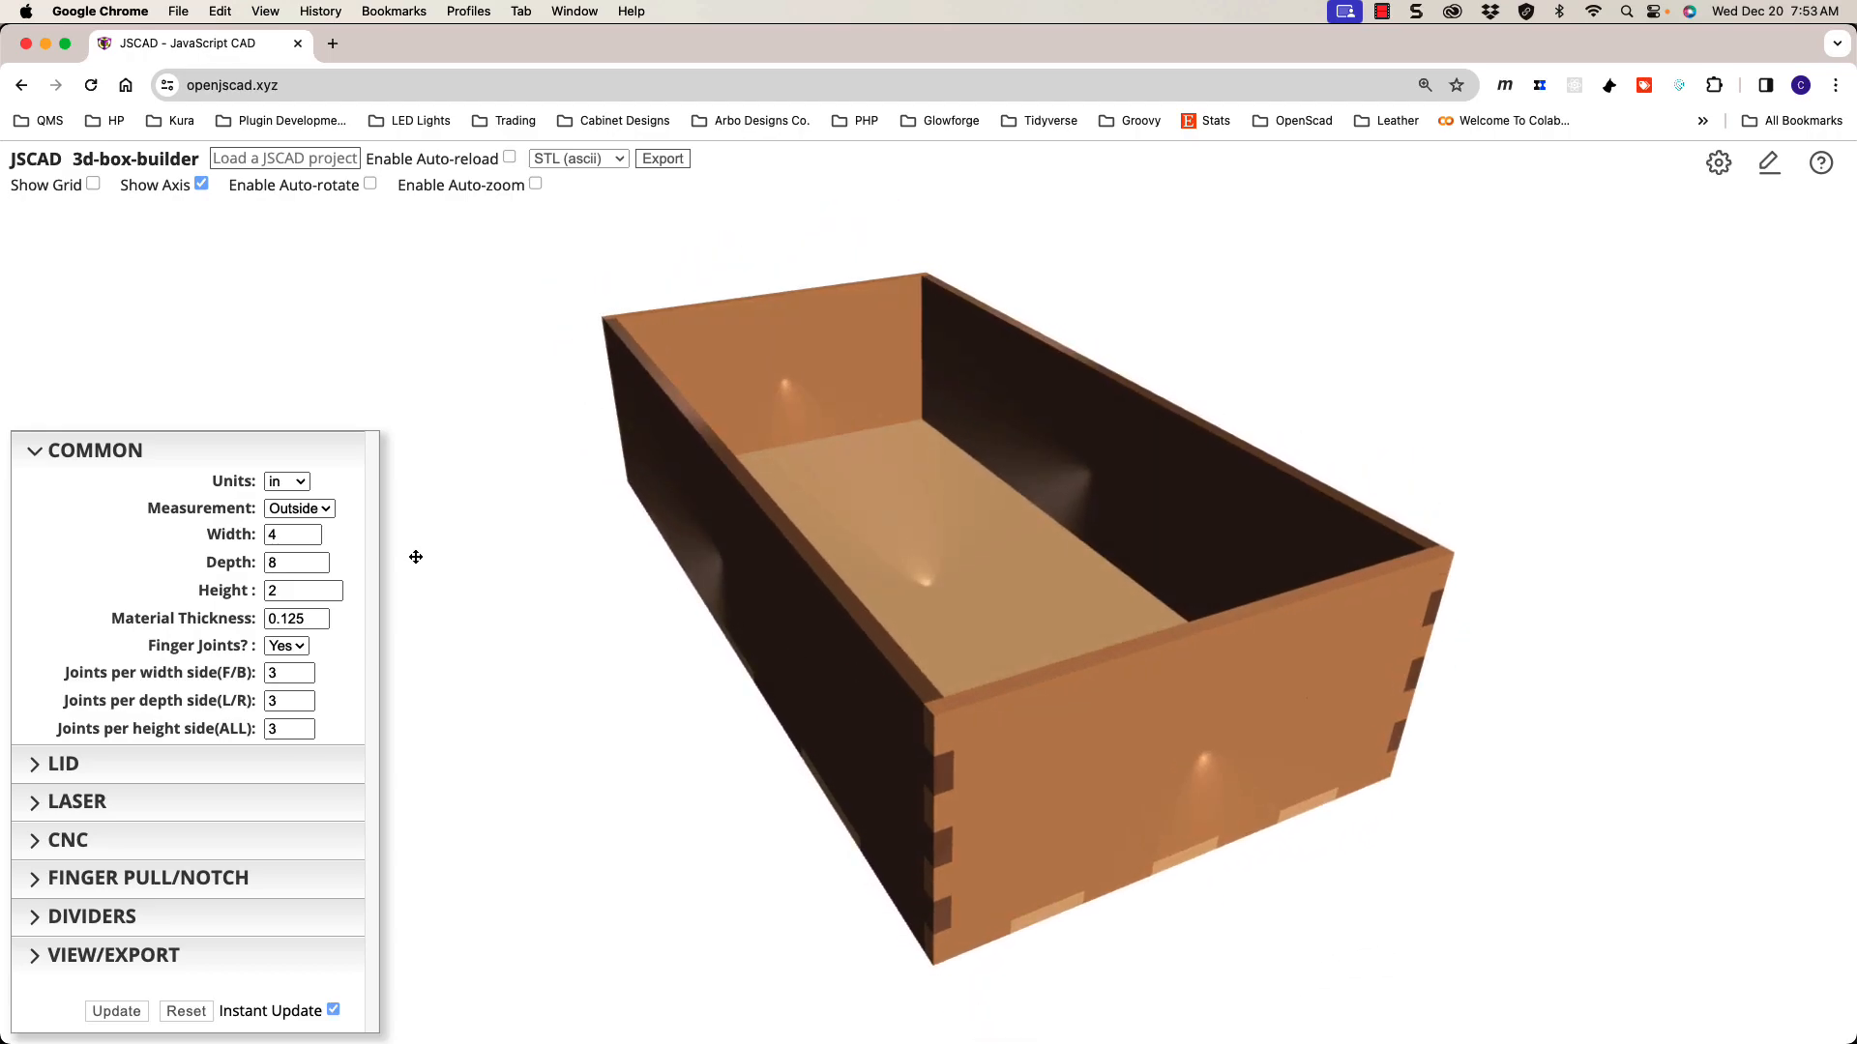
left_click_drag(731, 609, 735, 604)
scroll(743, 603, "up", 2)
scroll(744, 603, "down", 3)
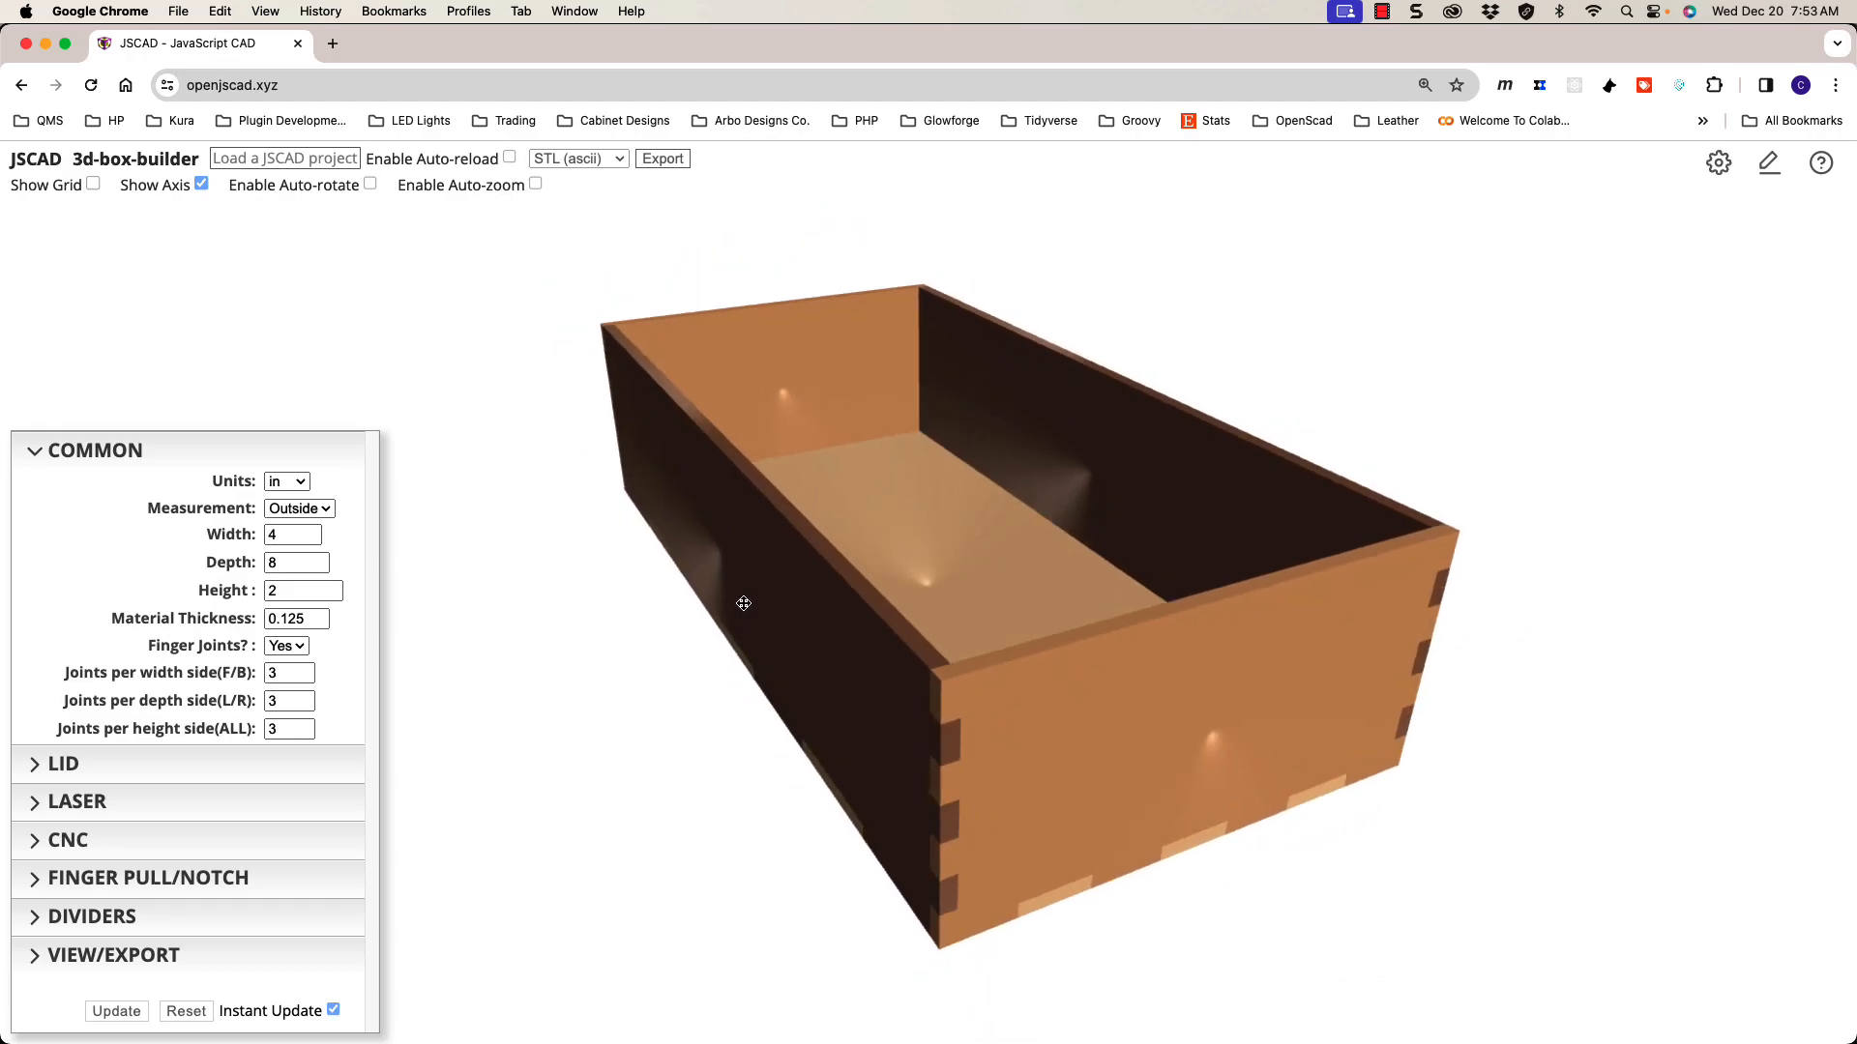
left_click_drag(759, 619, 806, 600)
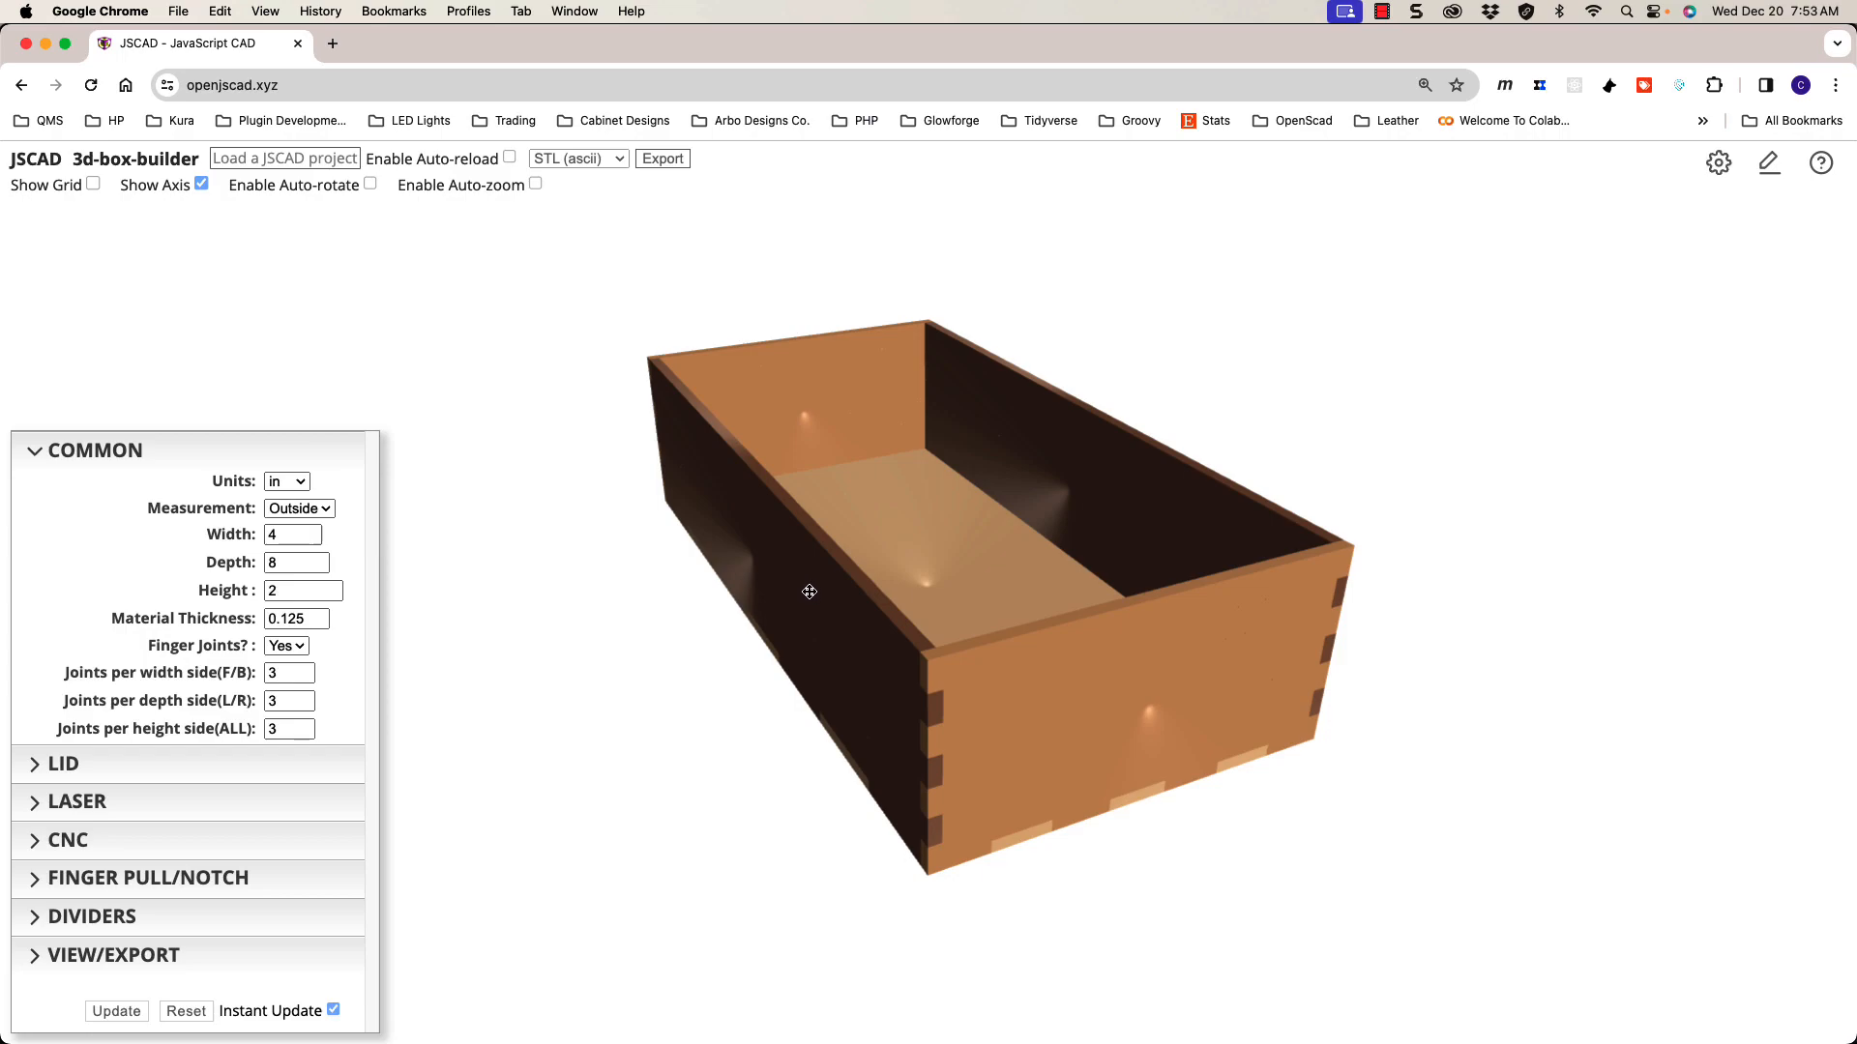
left_click_drag(844, 598, 846, 598)
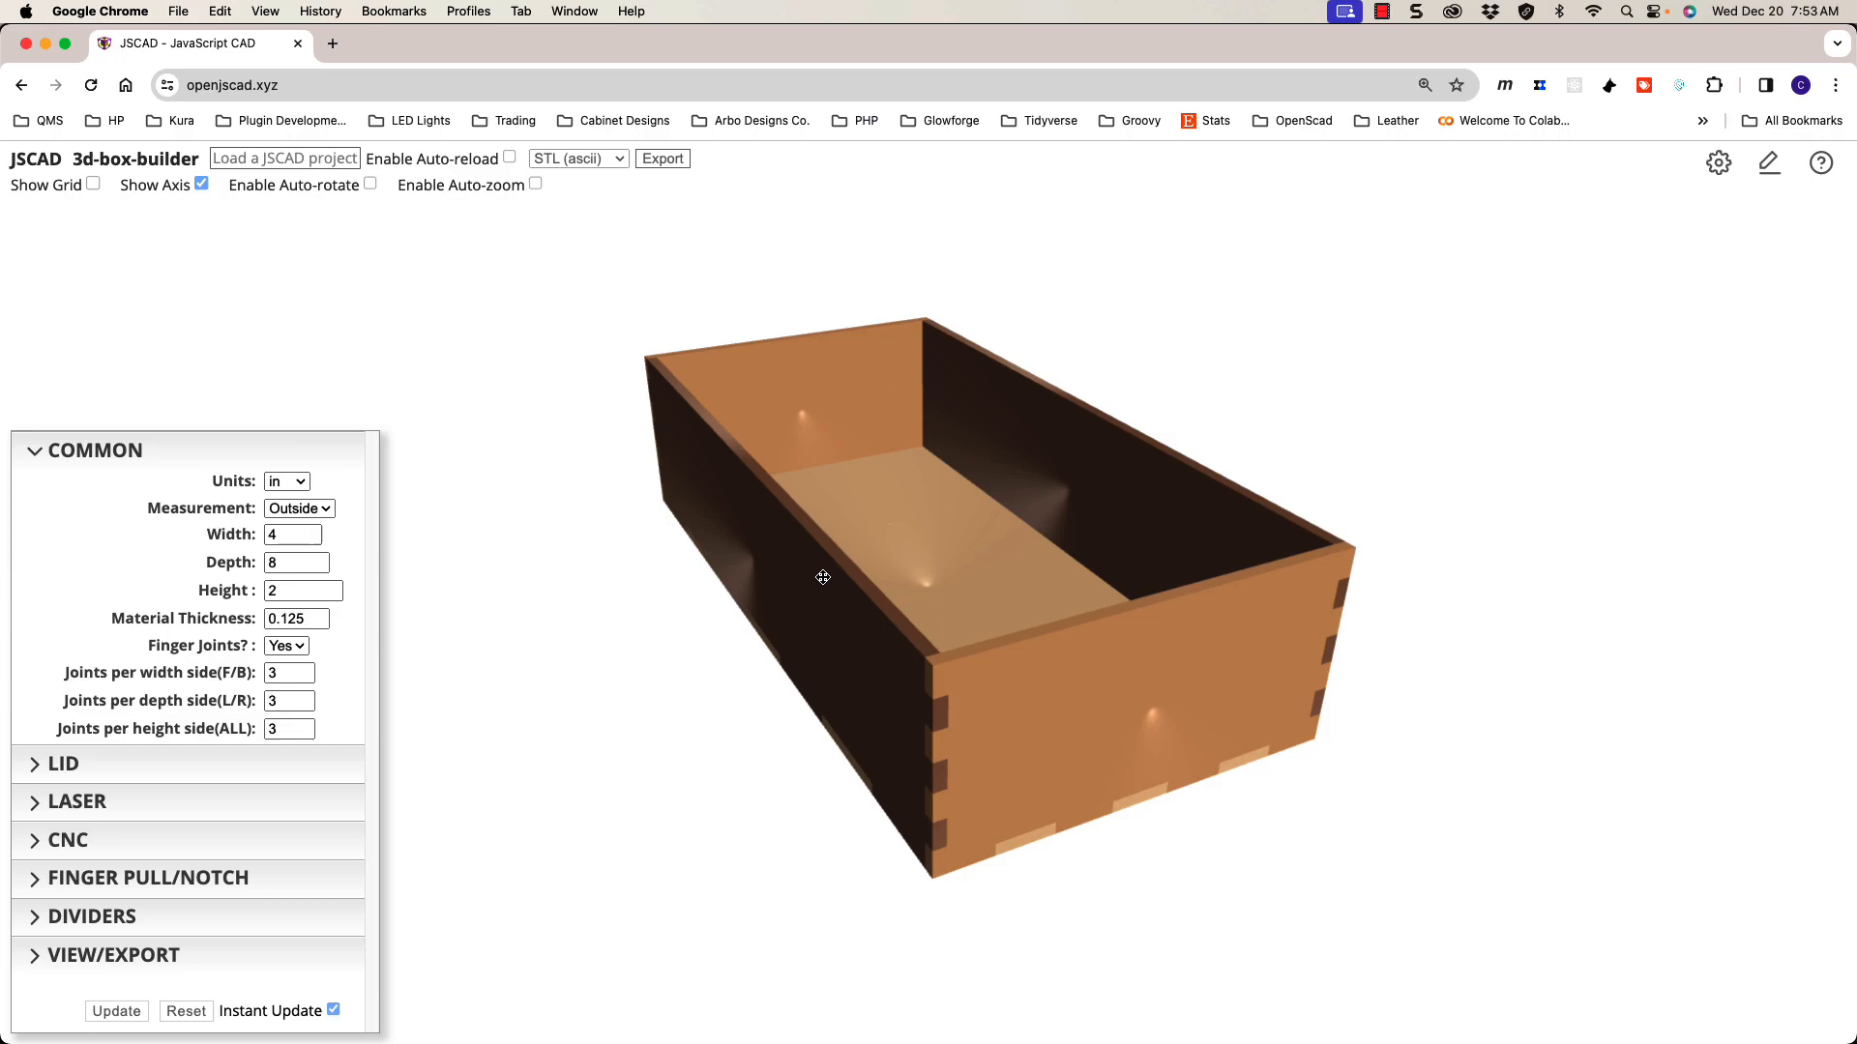
left_click_drag(823, 577, 816, 576)
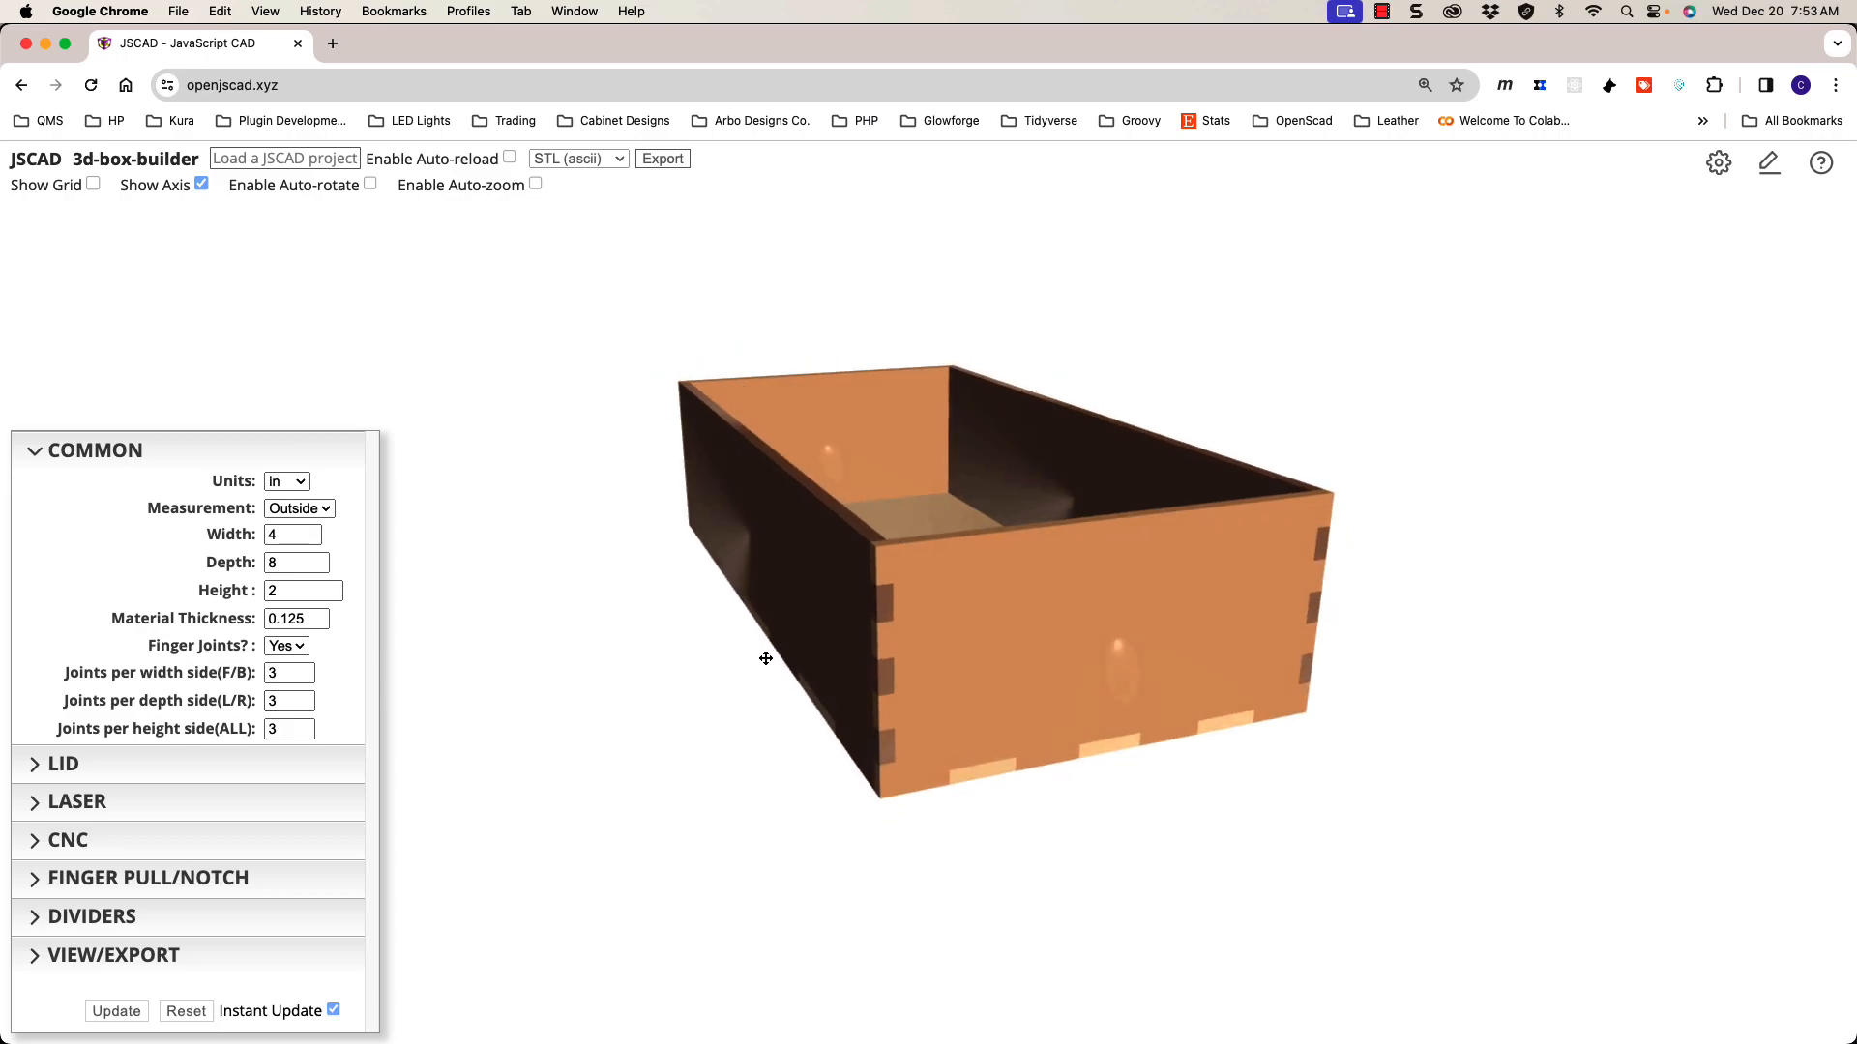
scroll(871, 646, "up", 3)
scroll(888, 643, "down", 3)
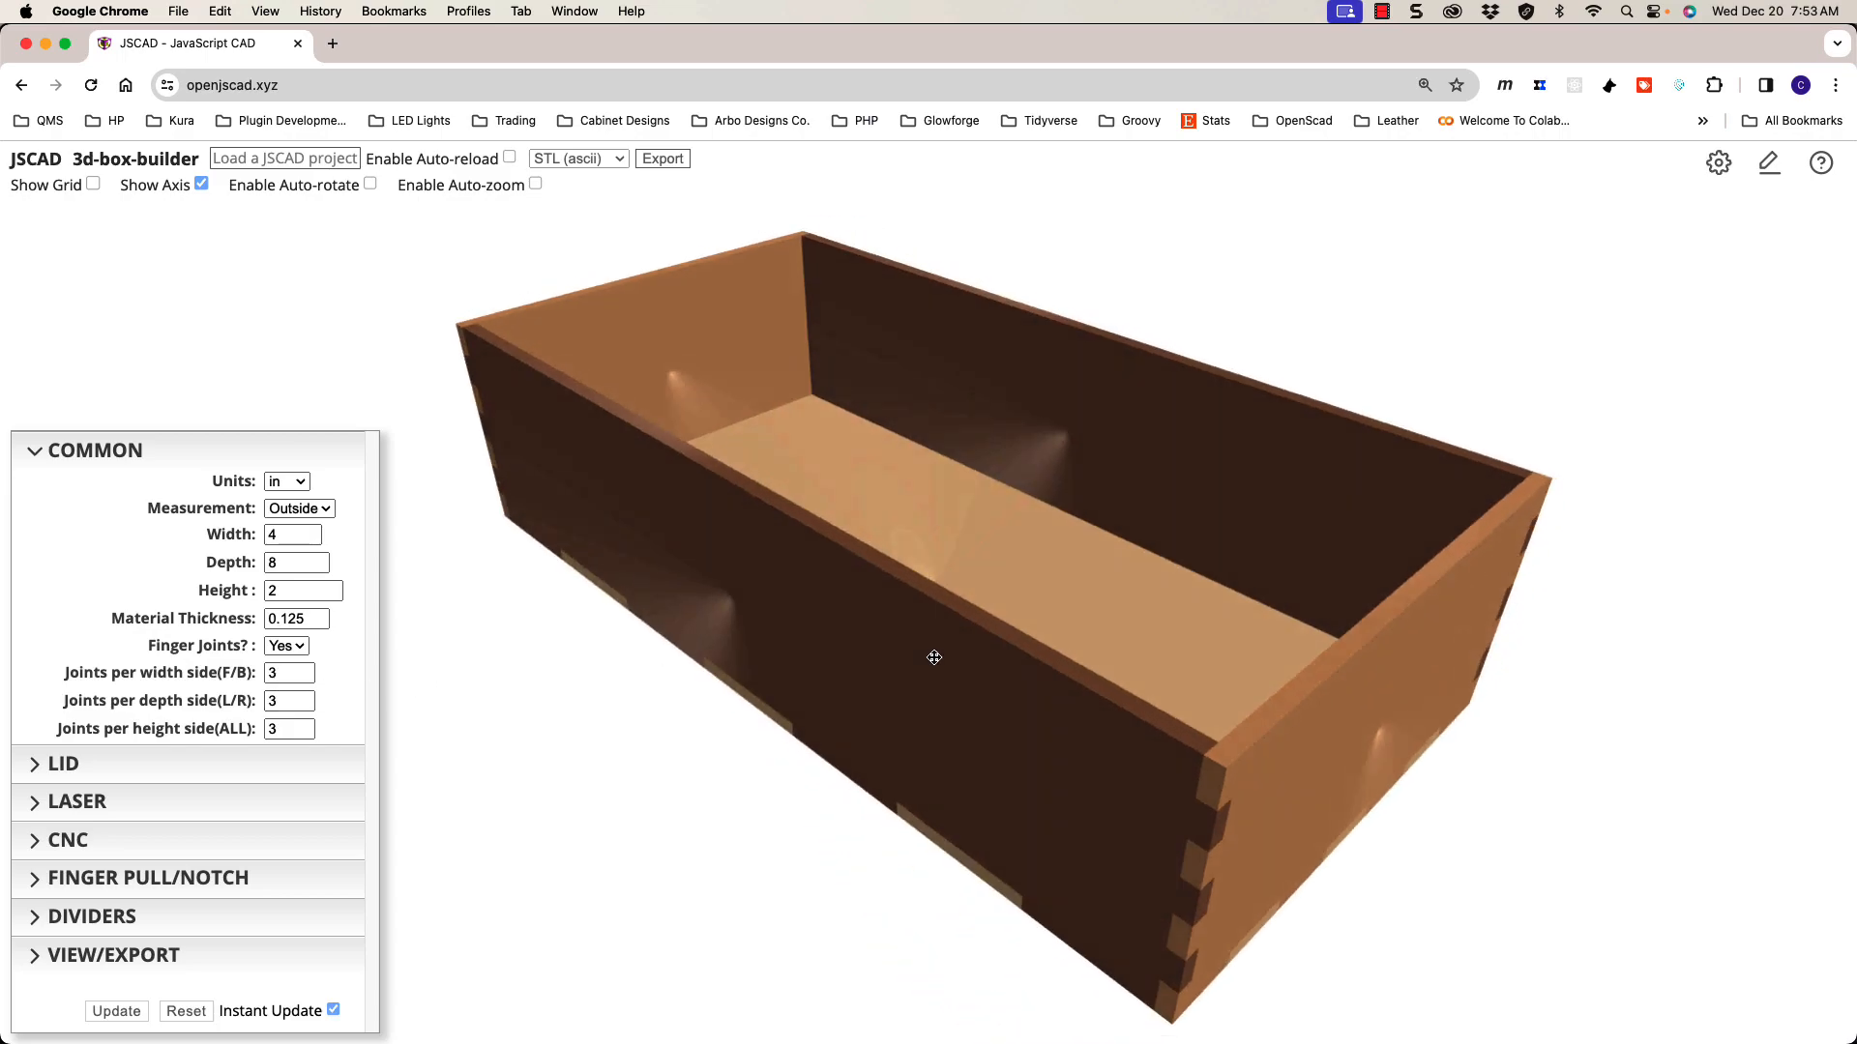
left_click_drag(890, 648, 803, 570)
scroll(823, 586, "down", 3)
scroll(807, 573, "up", 1)
scroll(810, 574, "up", 5)
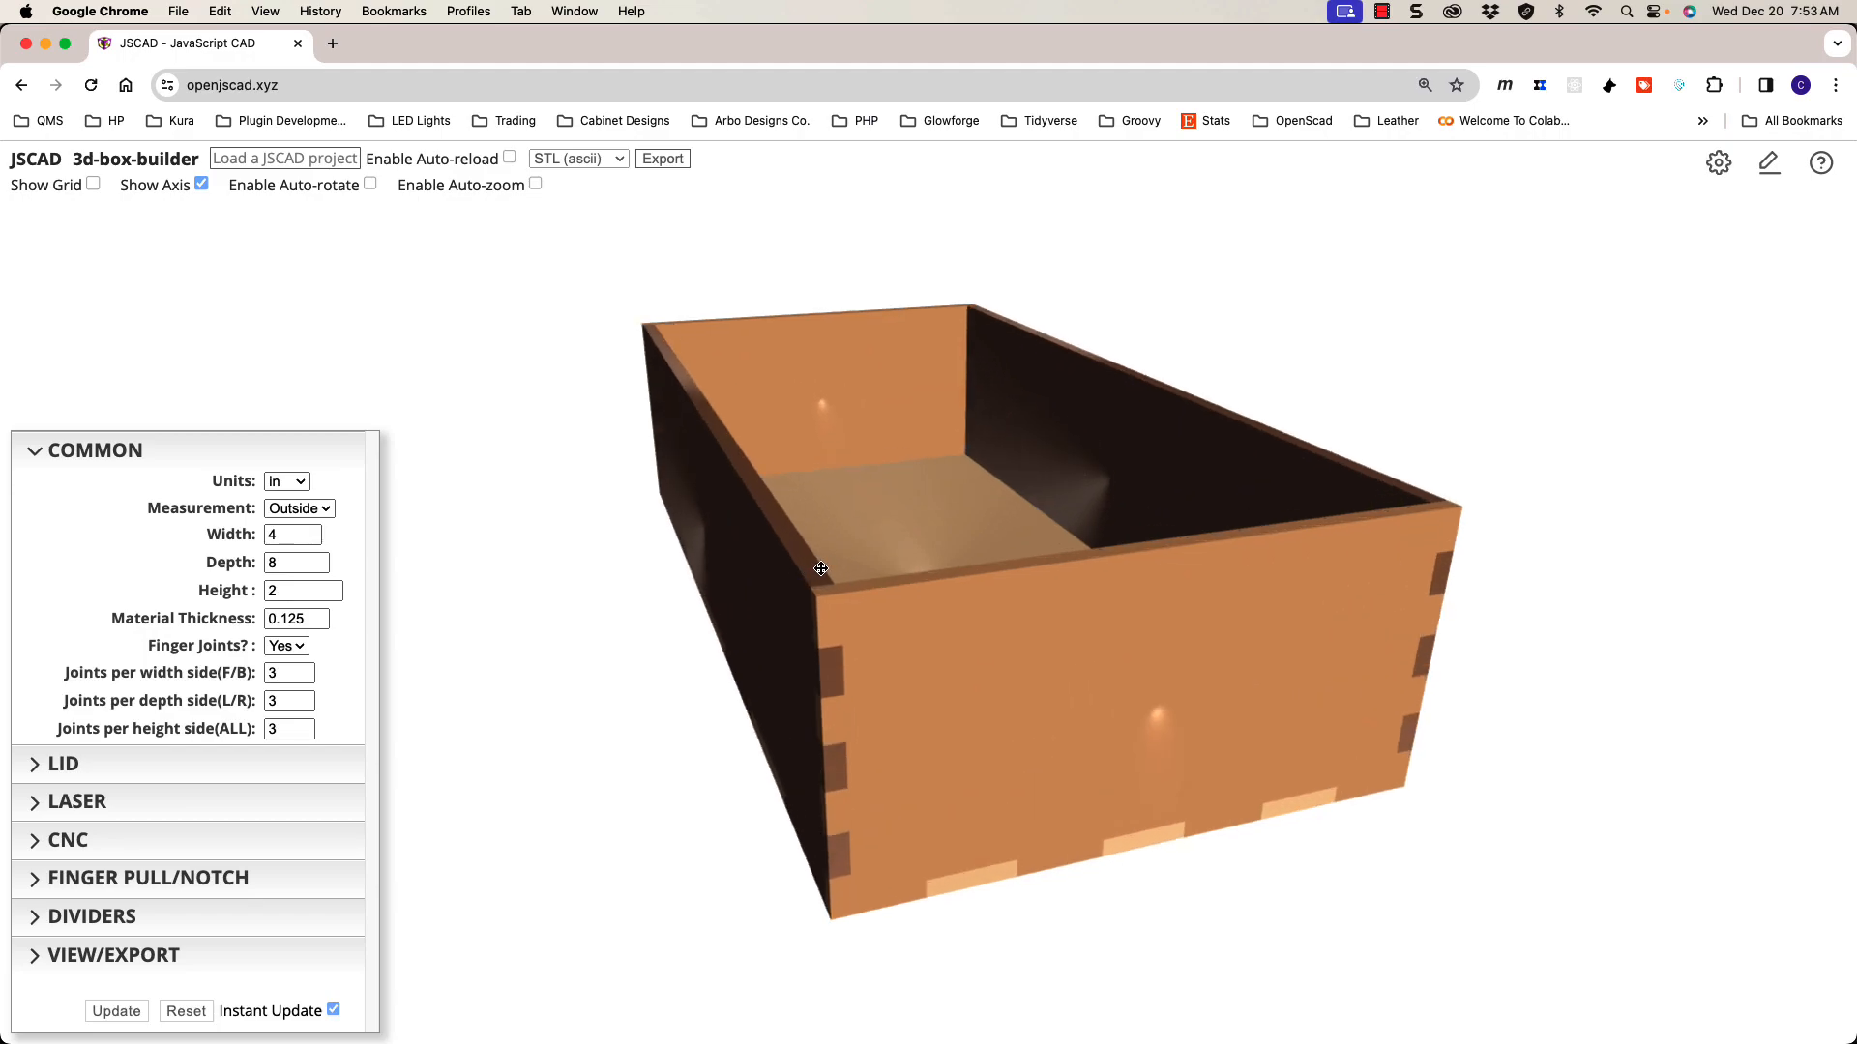
mouse_move(867, 597)
left_mouse_down()
mouse_move(911, 624)
mouse_move(879, 615)
left_mouse_up()
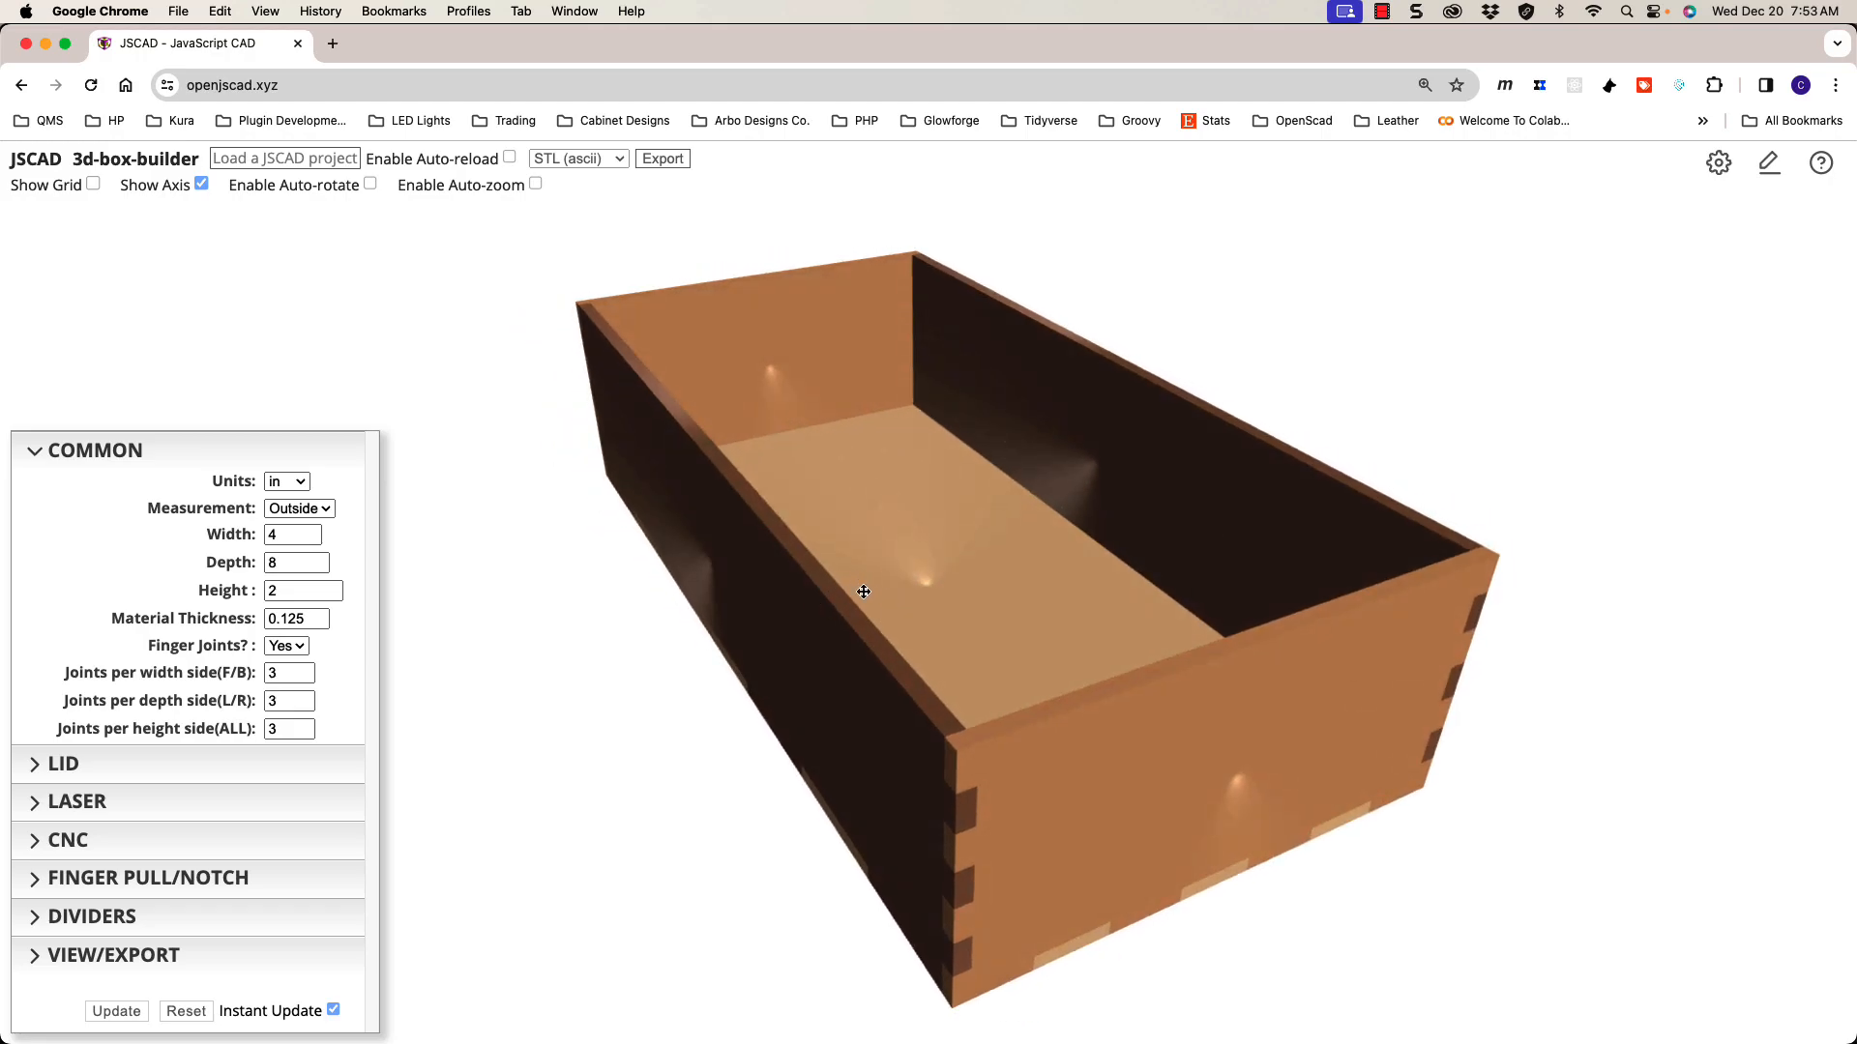
left_click(174, 801)
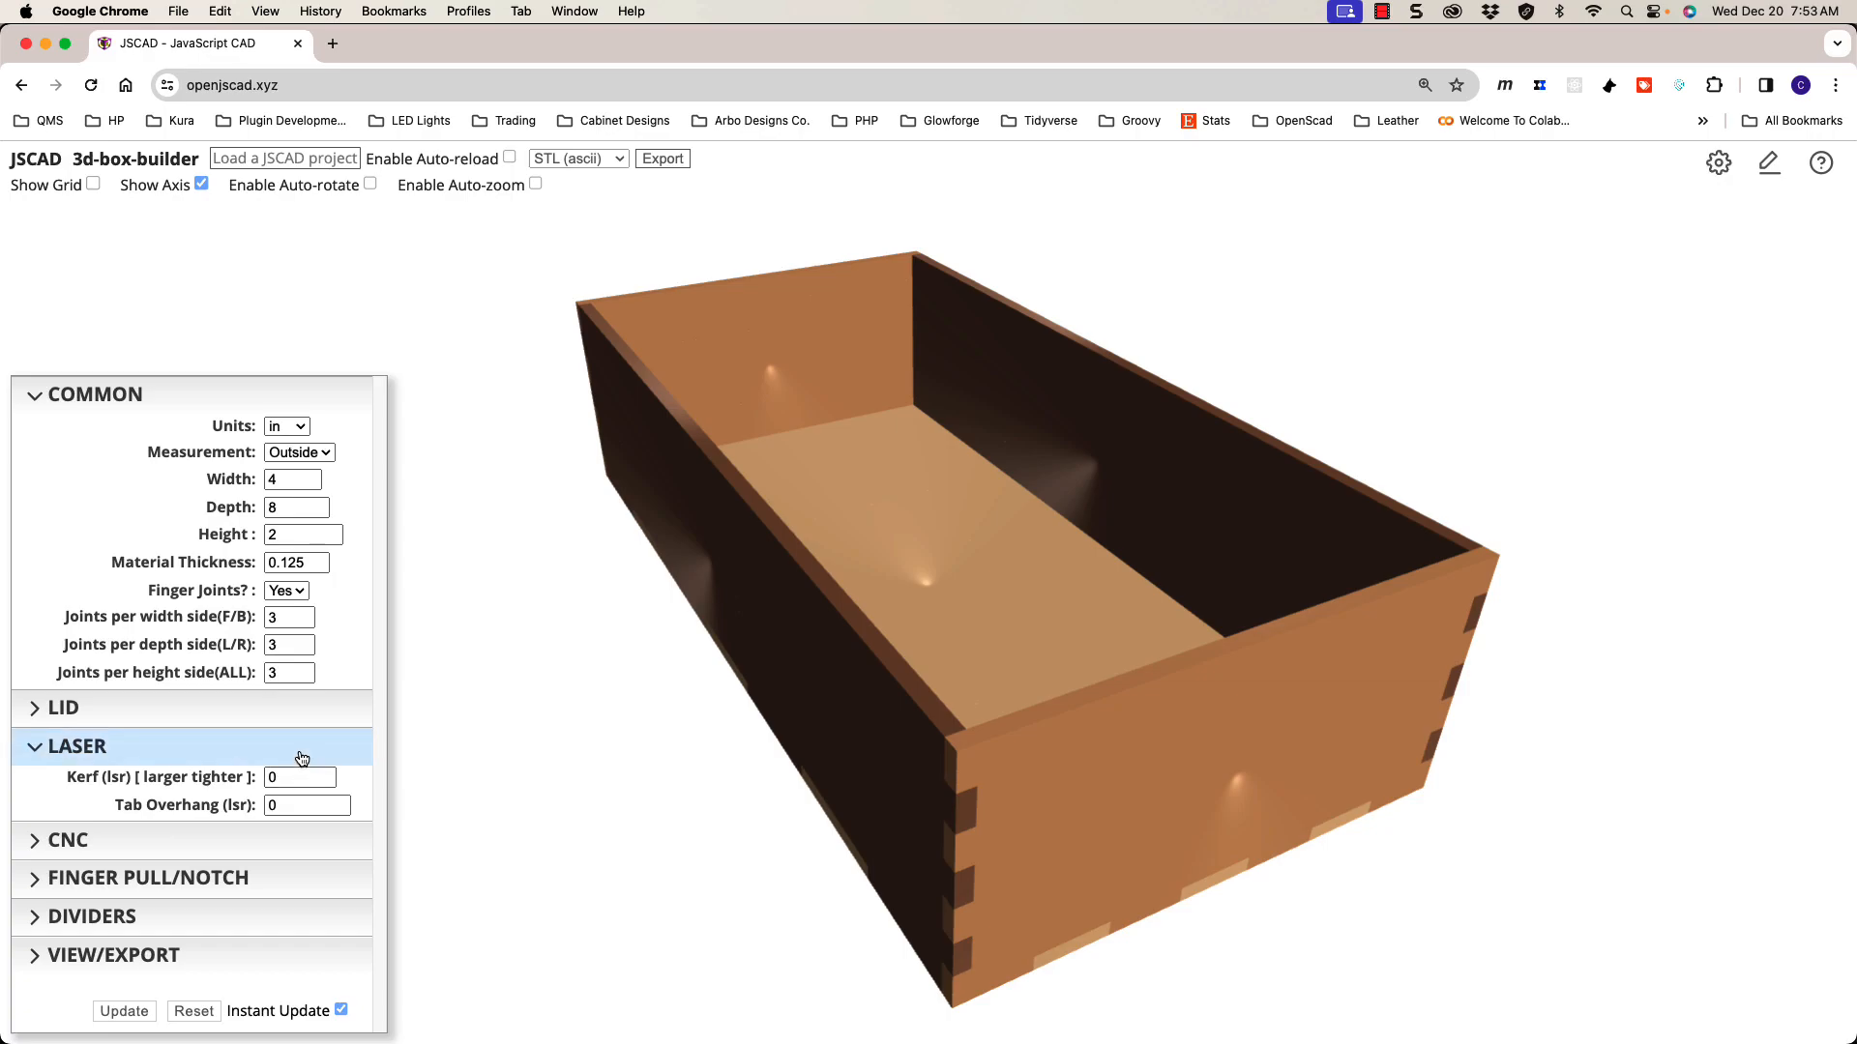
left_click(240, 849)
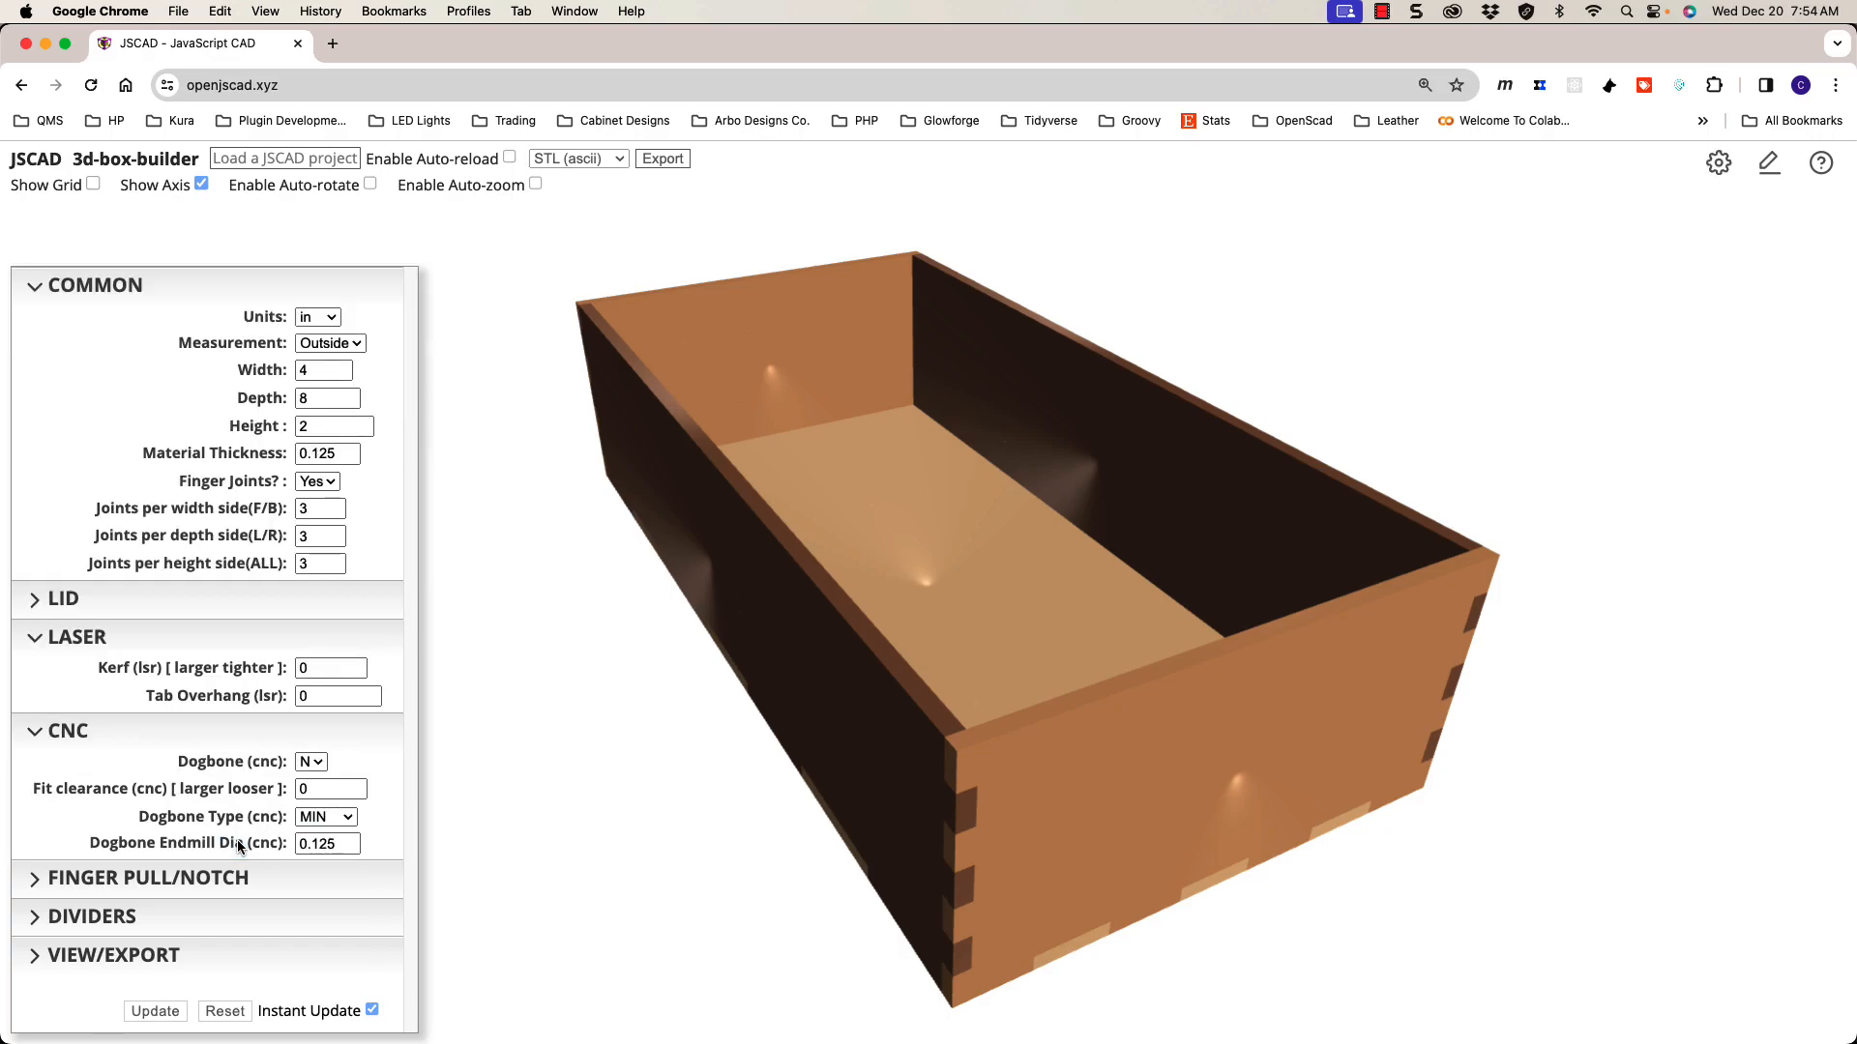
left_click(261, 733)
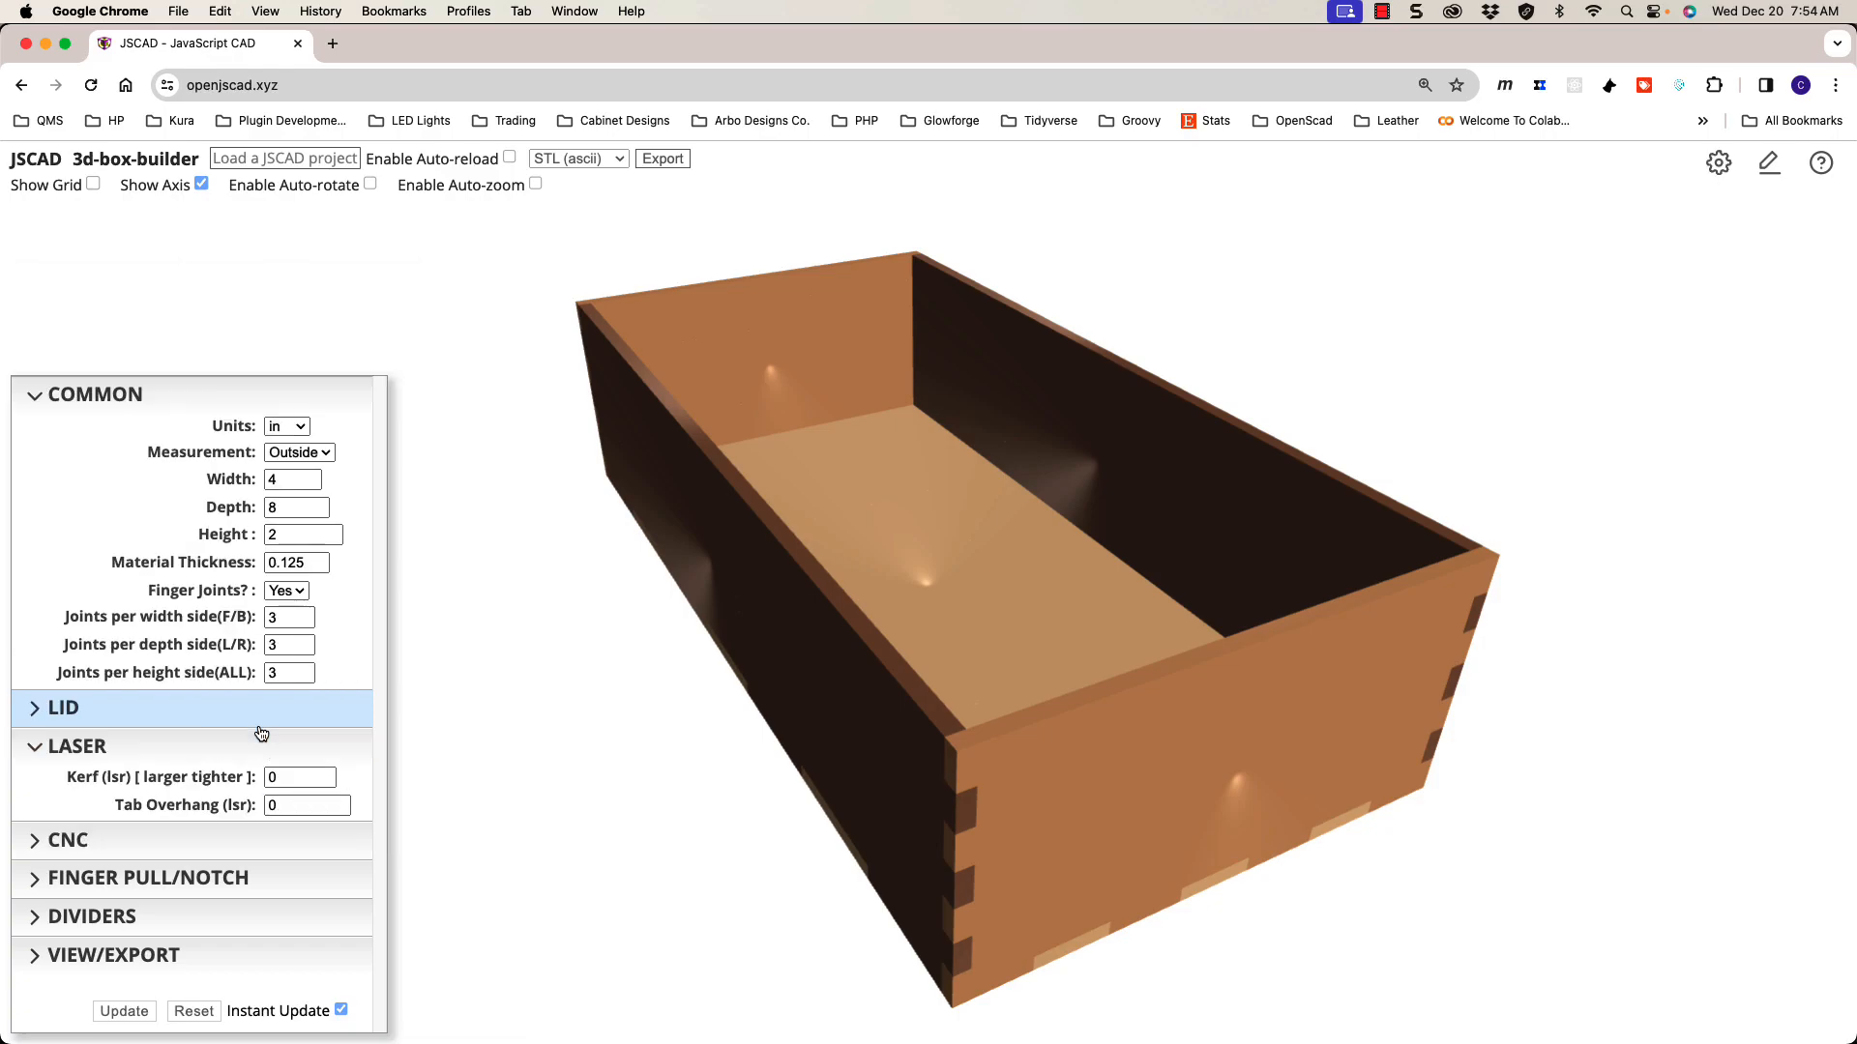
left_click(251, 741)
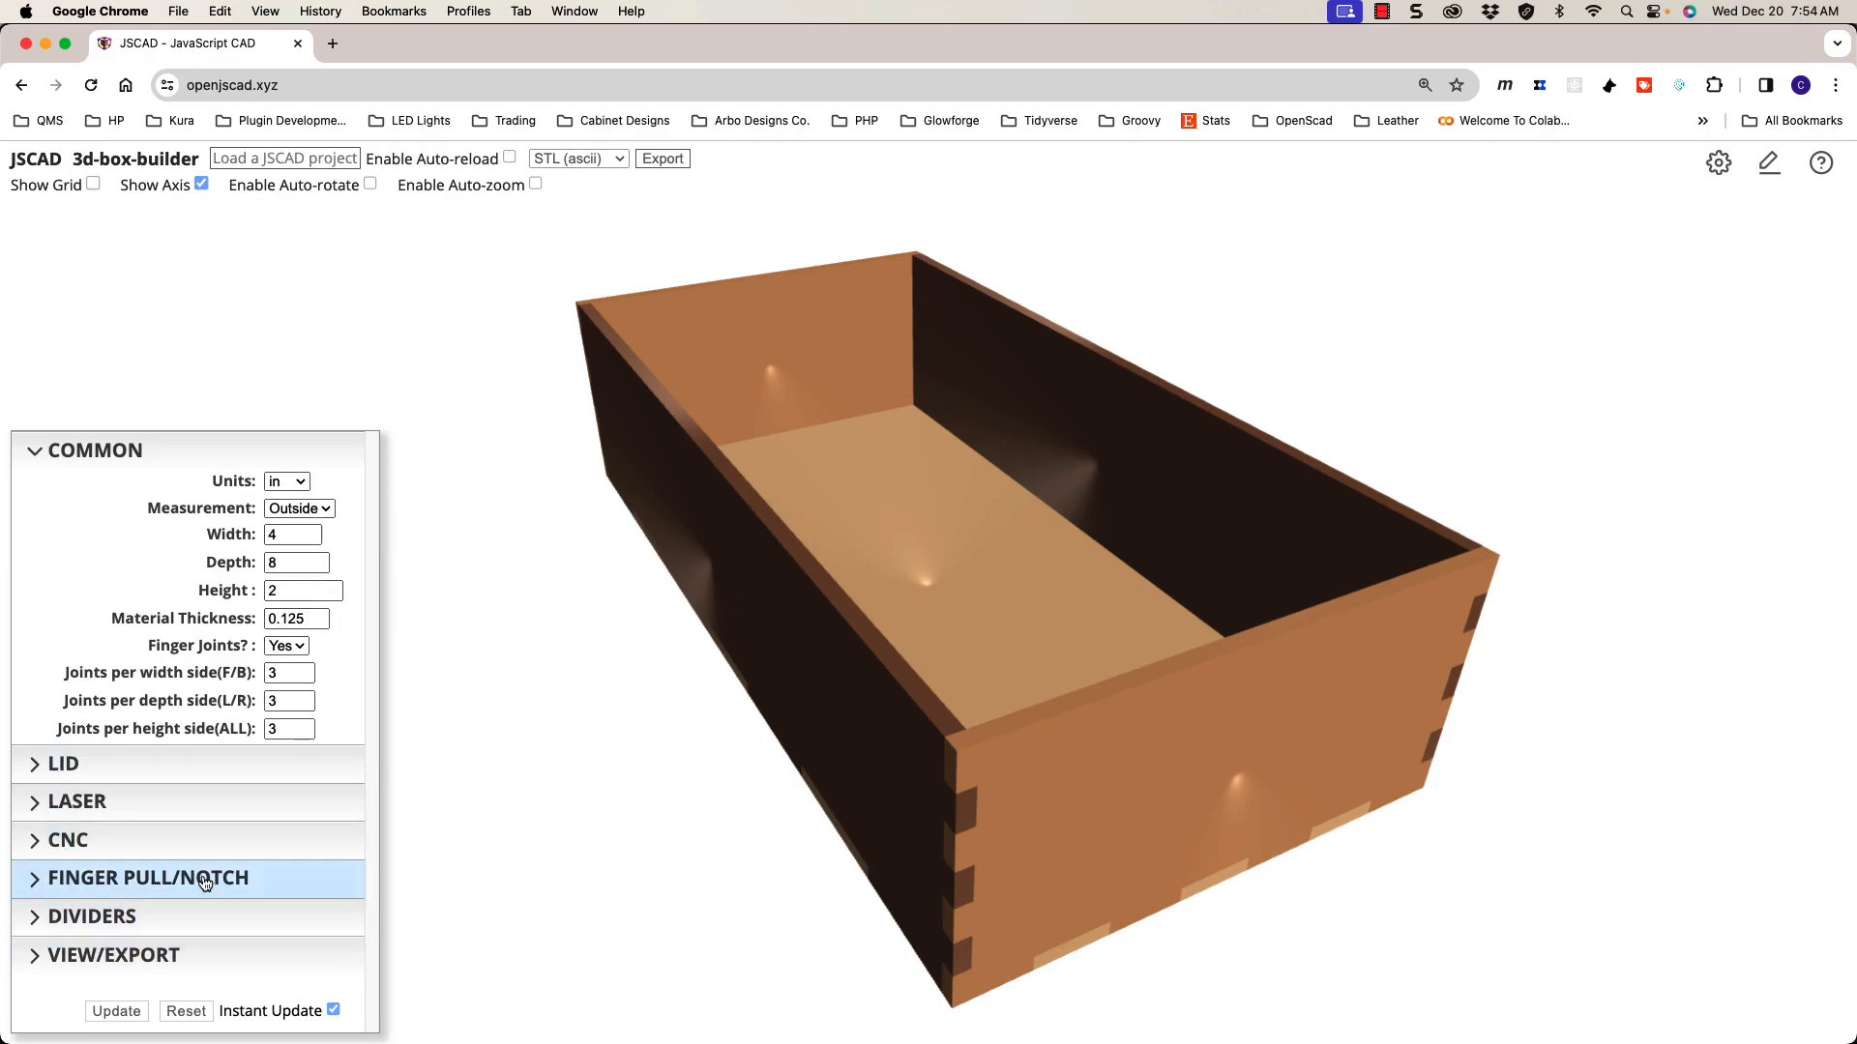
Step: Change the Units dropdown from in to mm
left_click(302, 482)
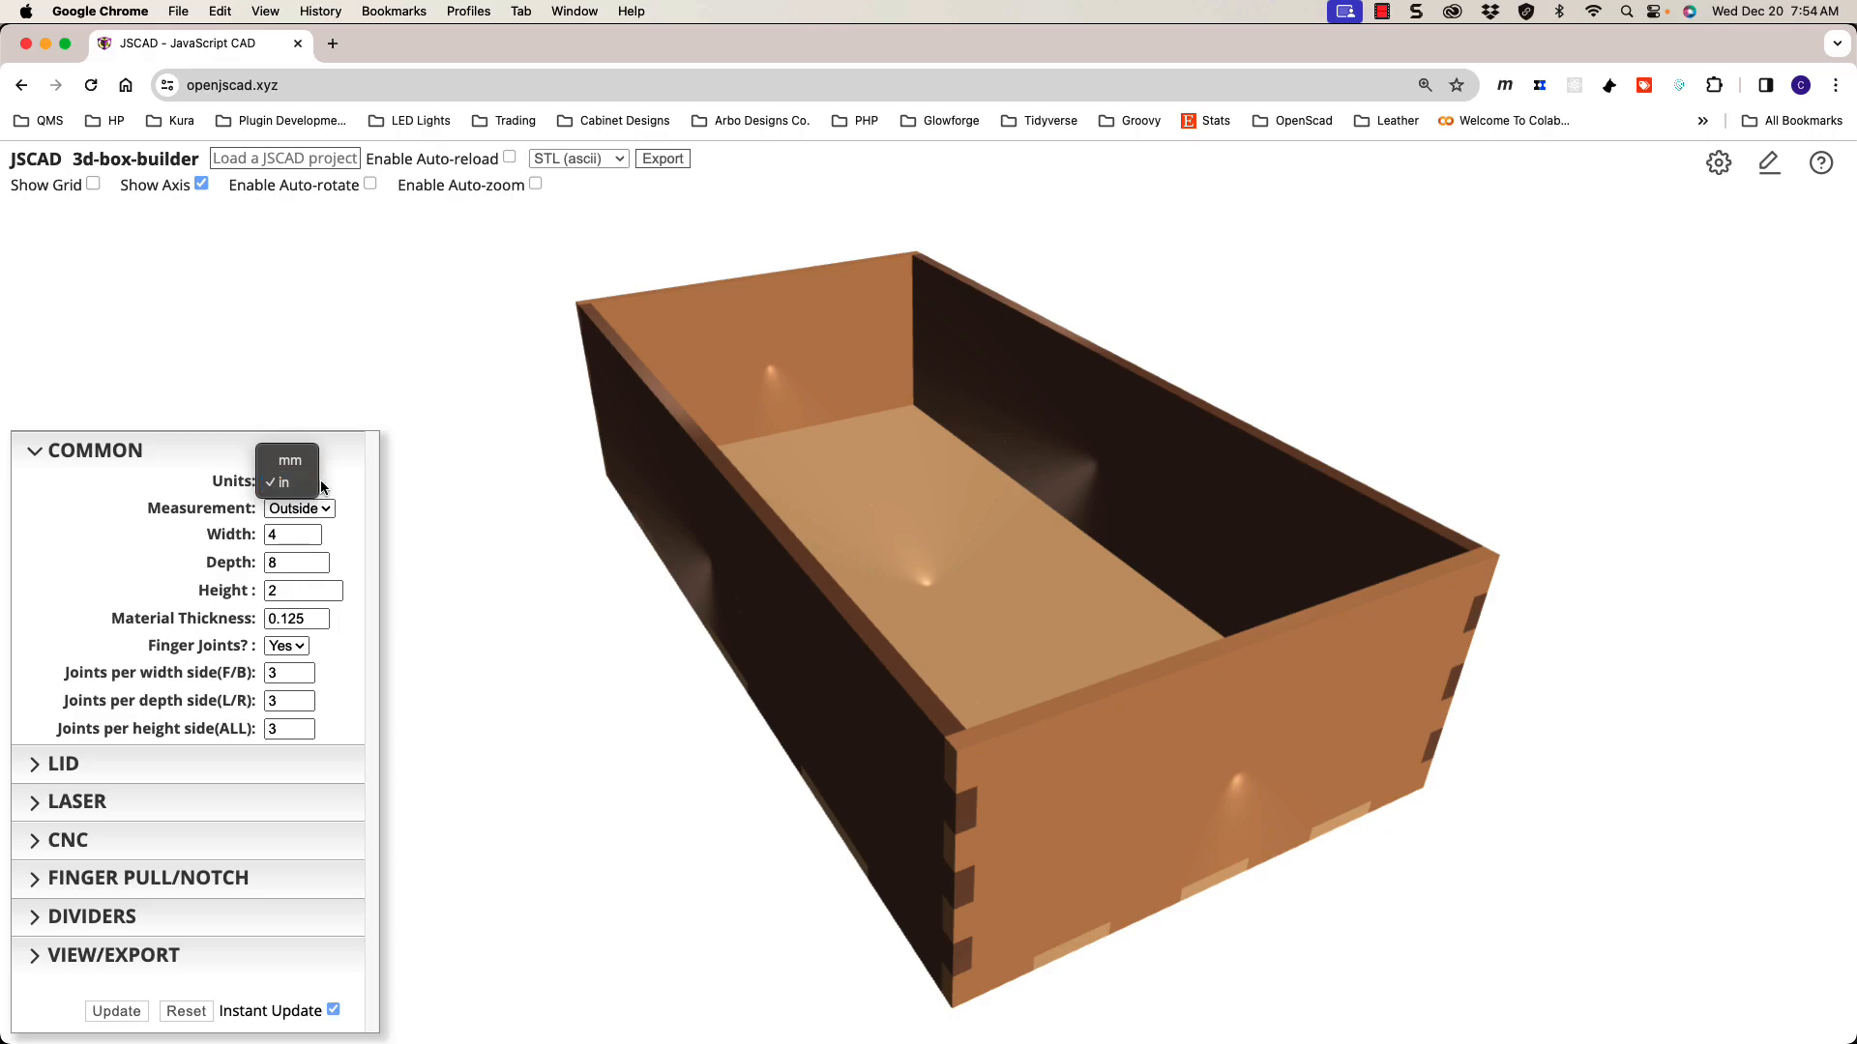
left_click(304, 486)
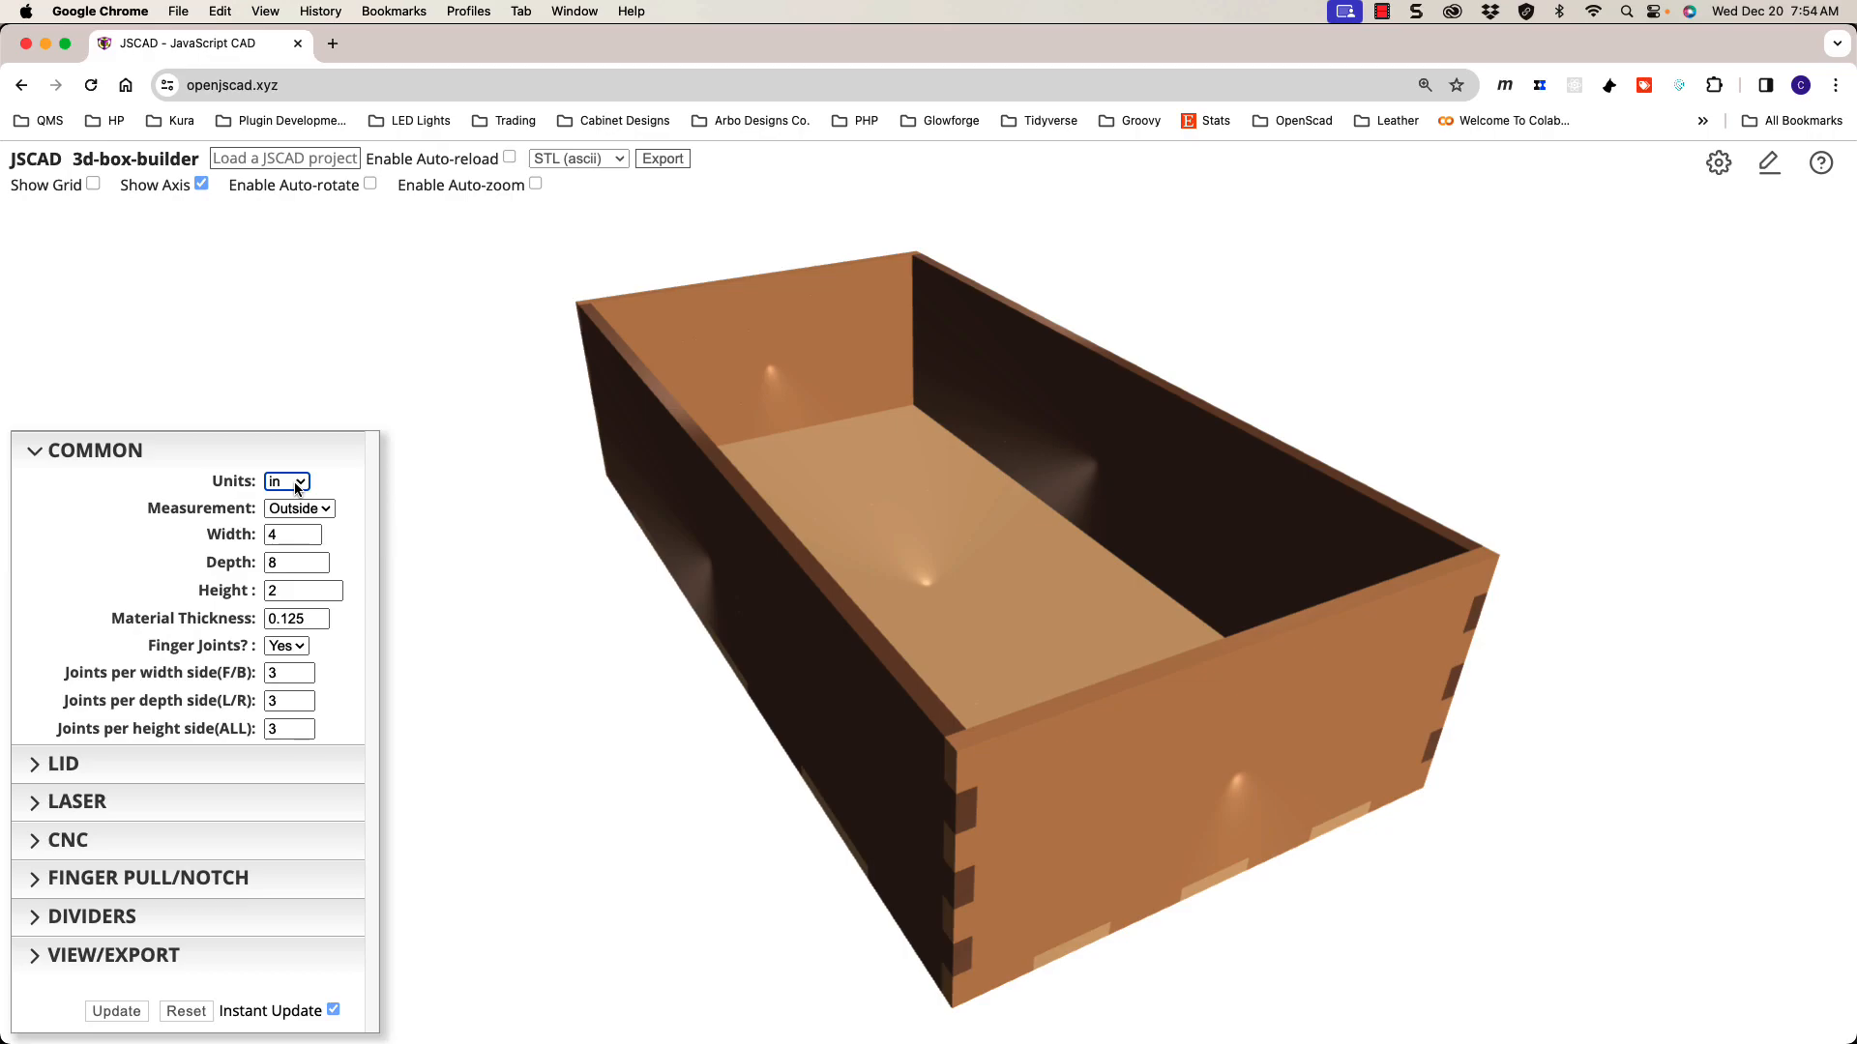
left_click(301, 487)
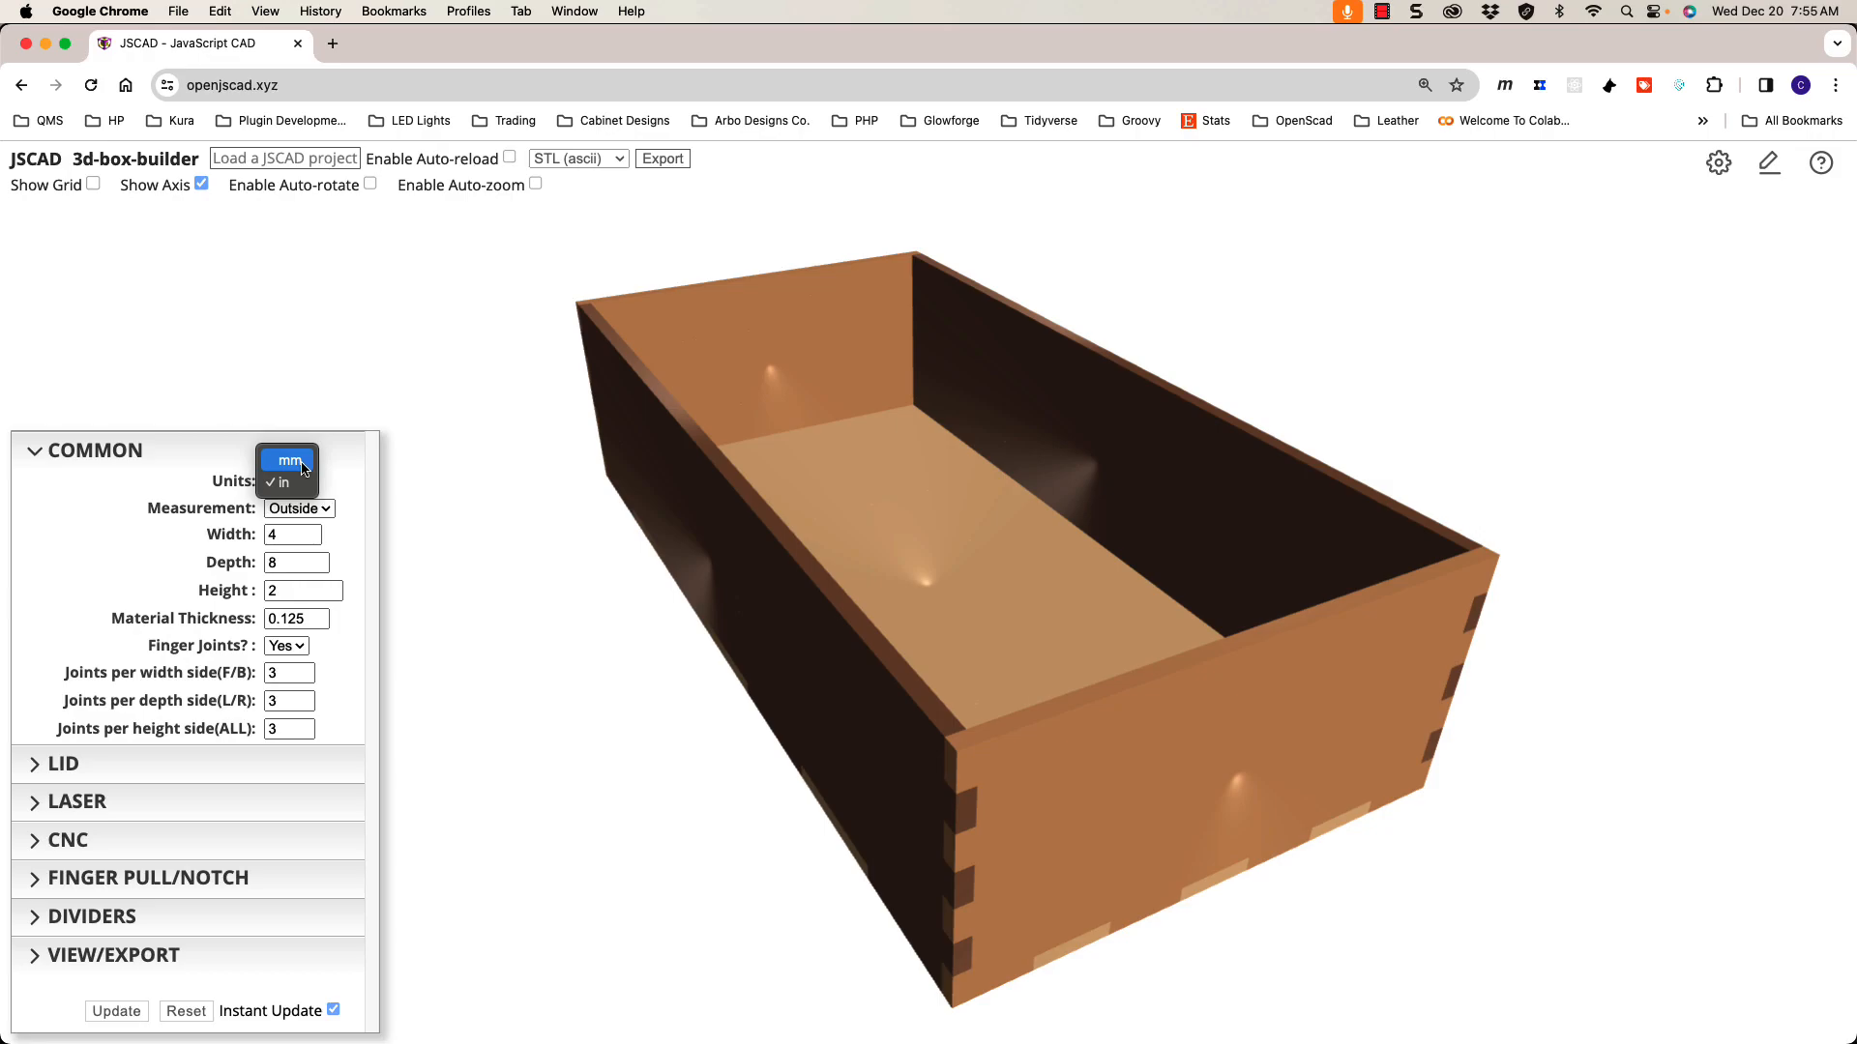
left_click(300, 464)
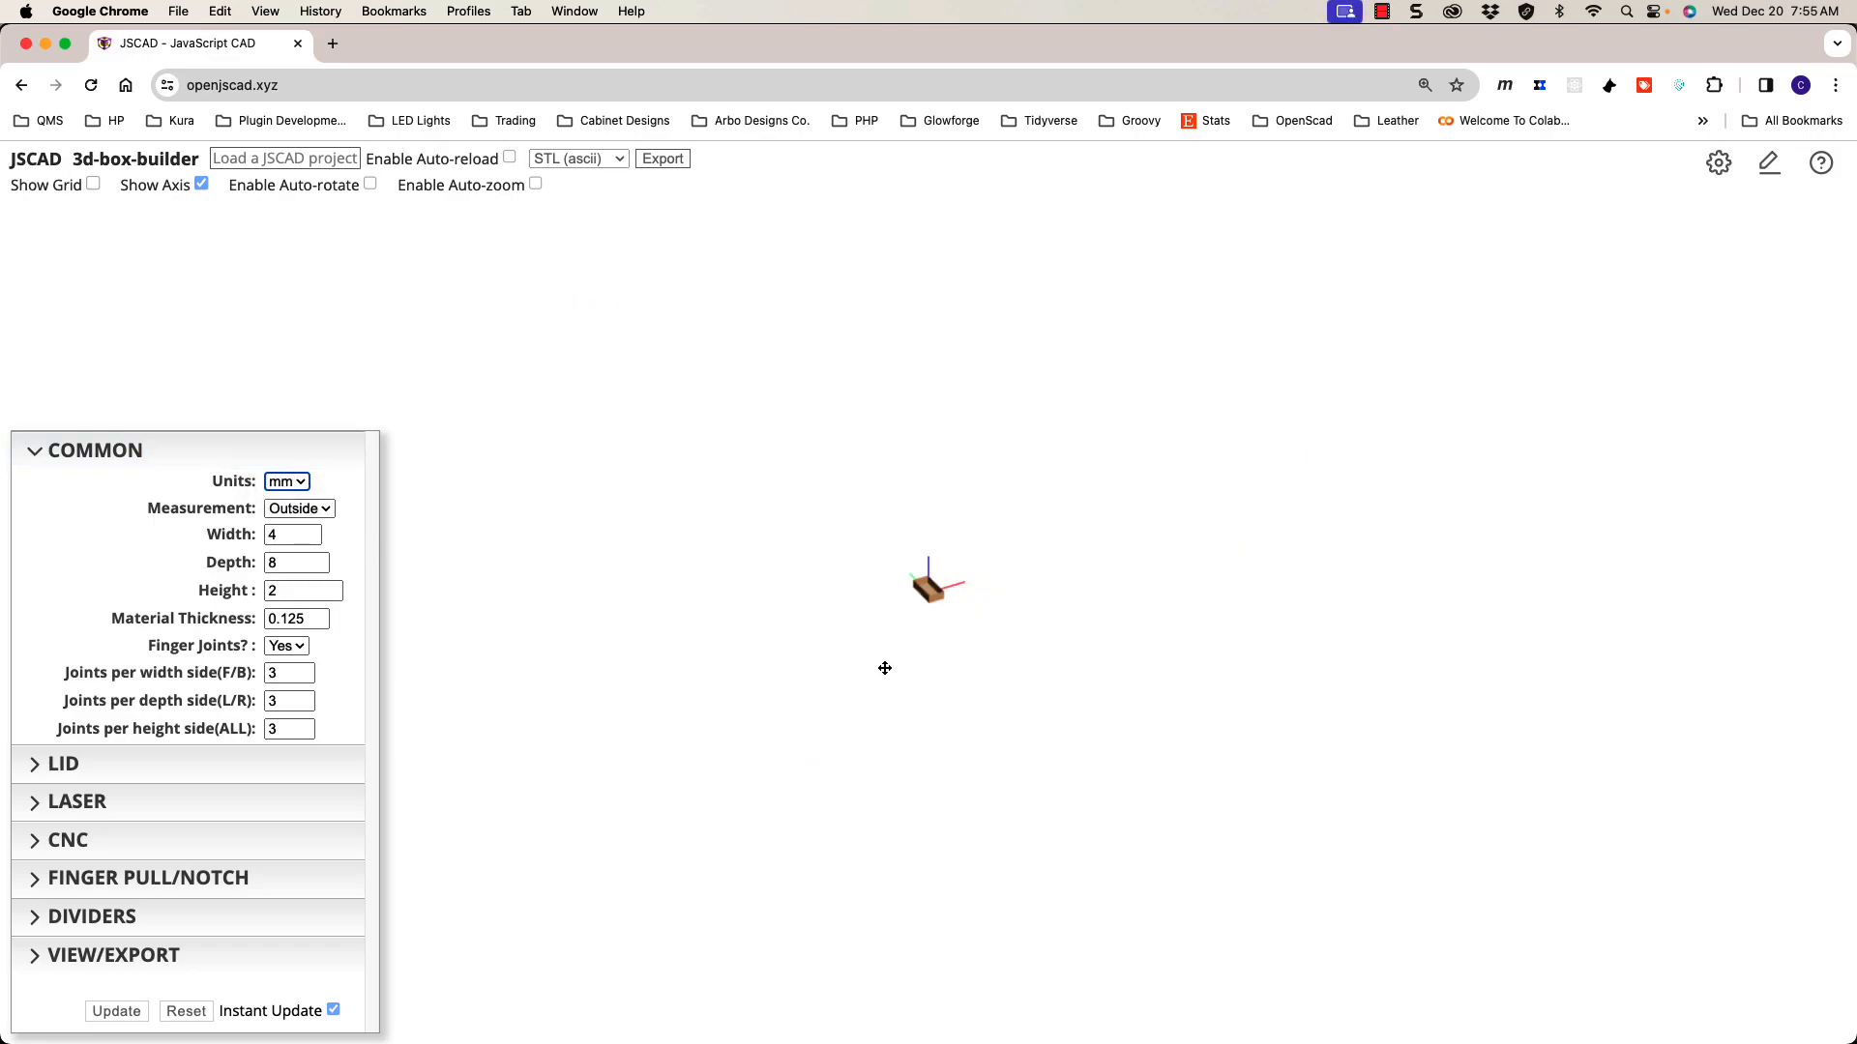
Step: Zoom the preview and open the 3d-box-builder code editor with the pencil icon
scroll(923, 624, "up", 3)
left_click(1772, 171)
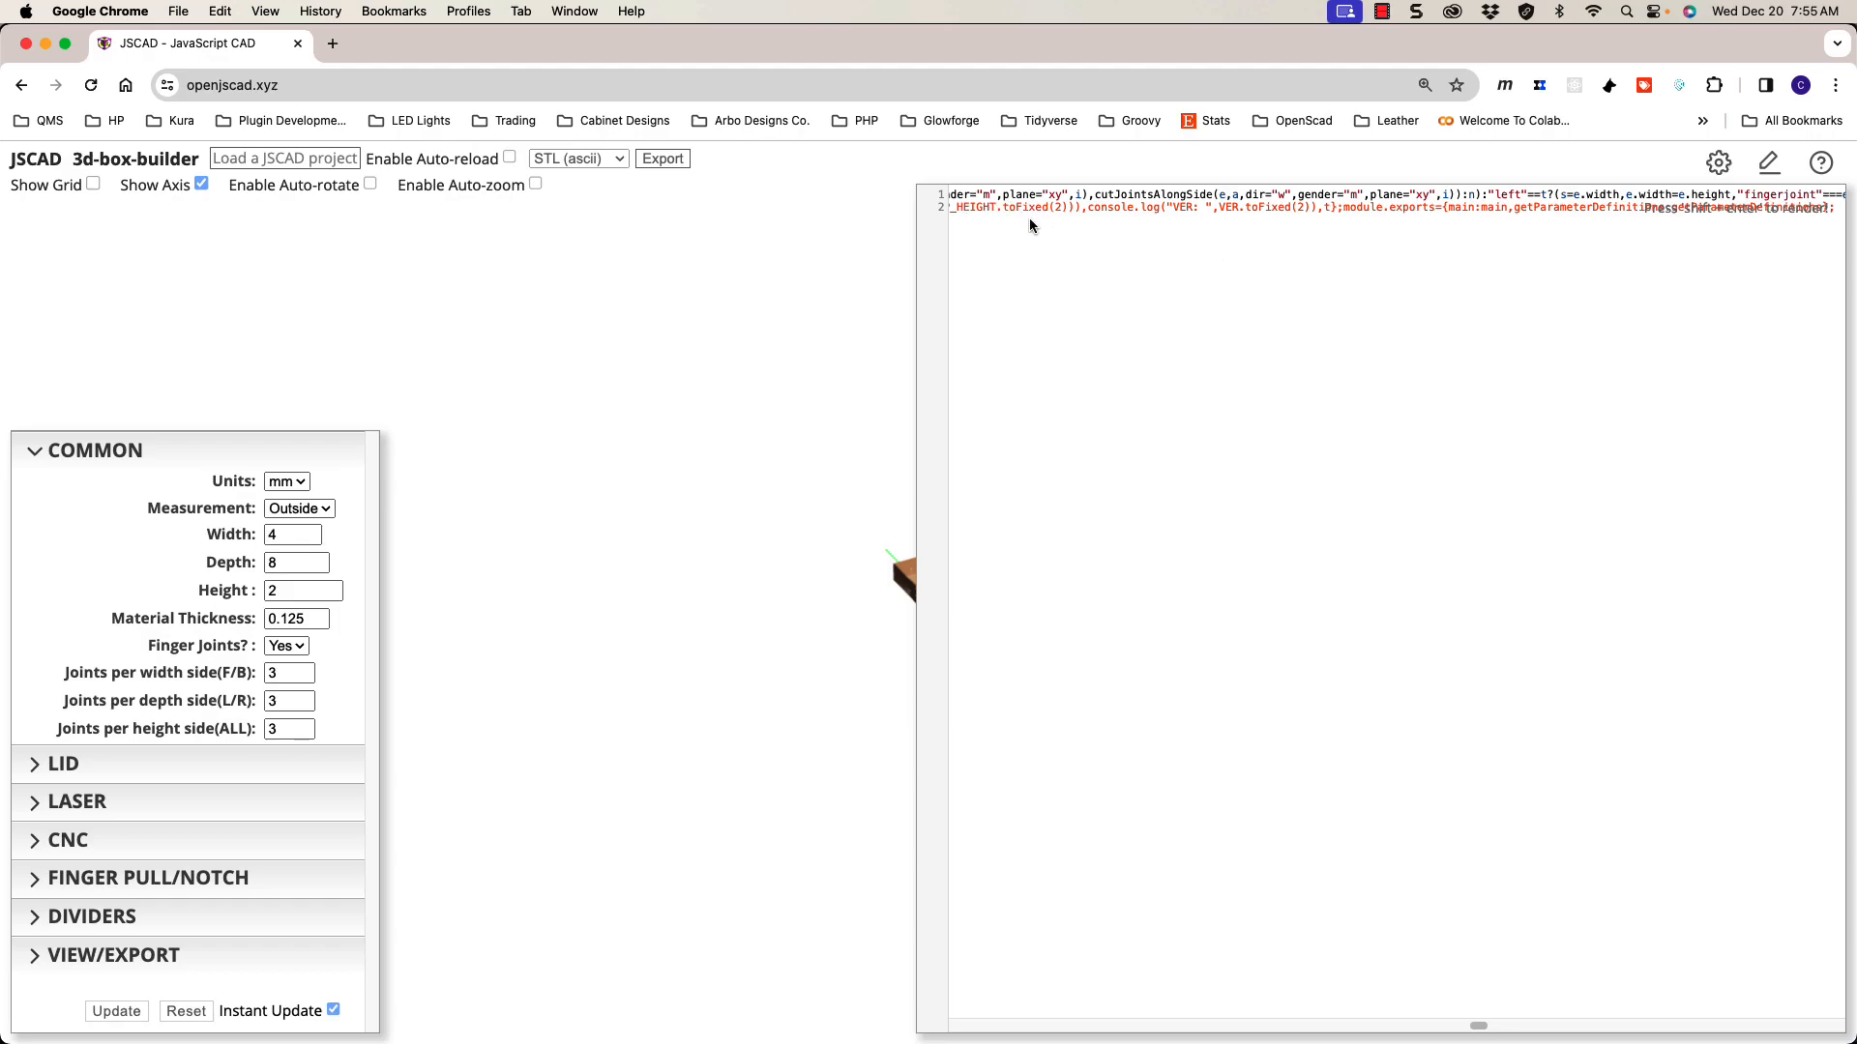
Step: Open the settings, toggle the code editor closed, and zoom into the mm box preview
left_click(1720, 165)
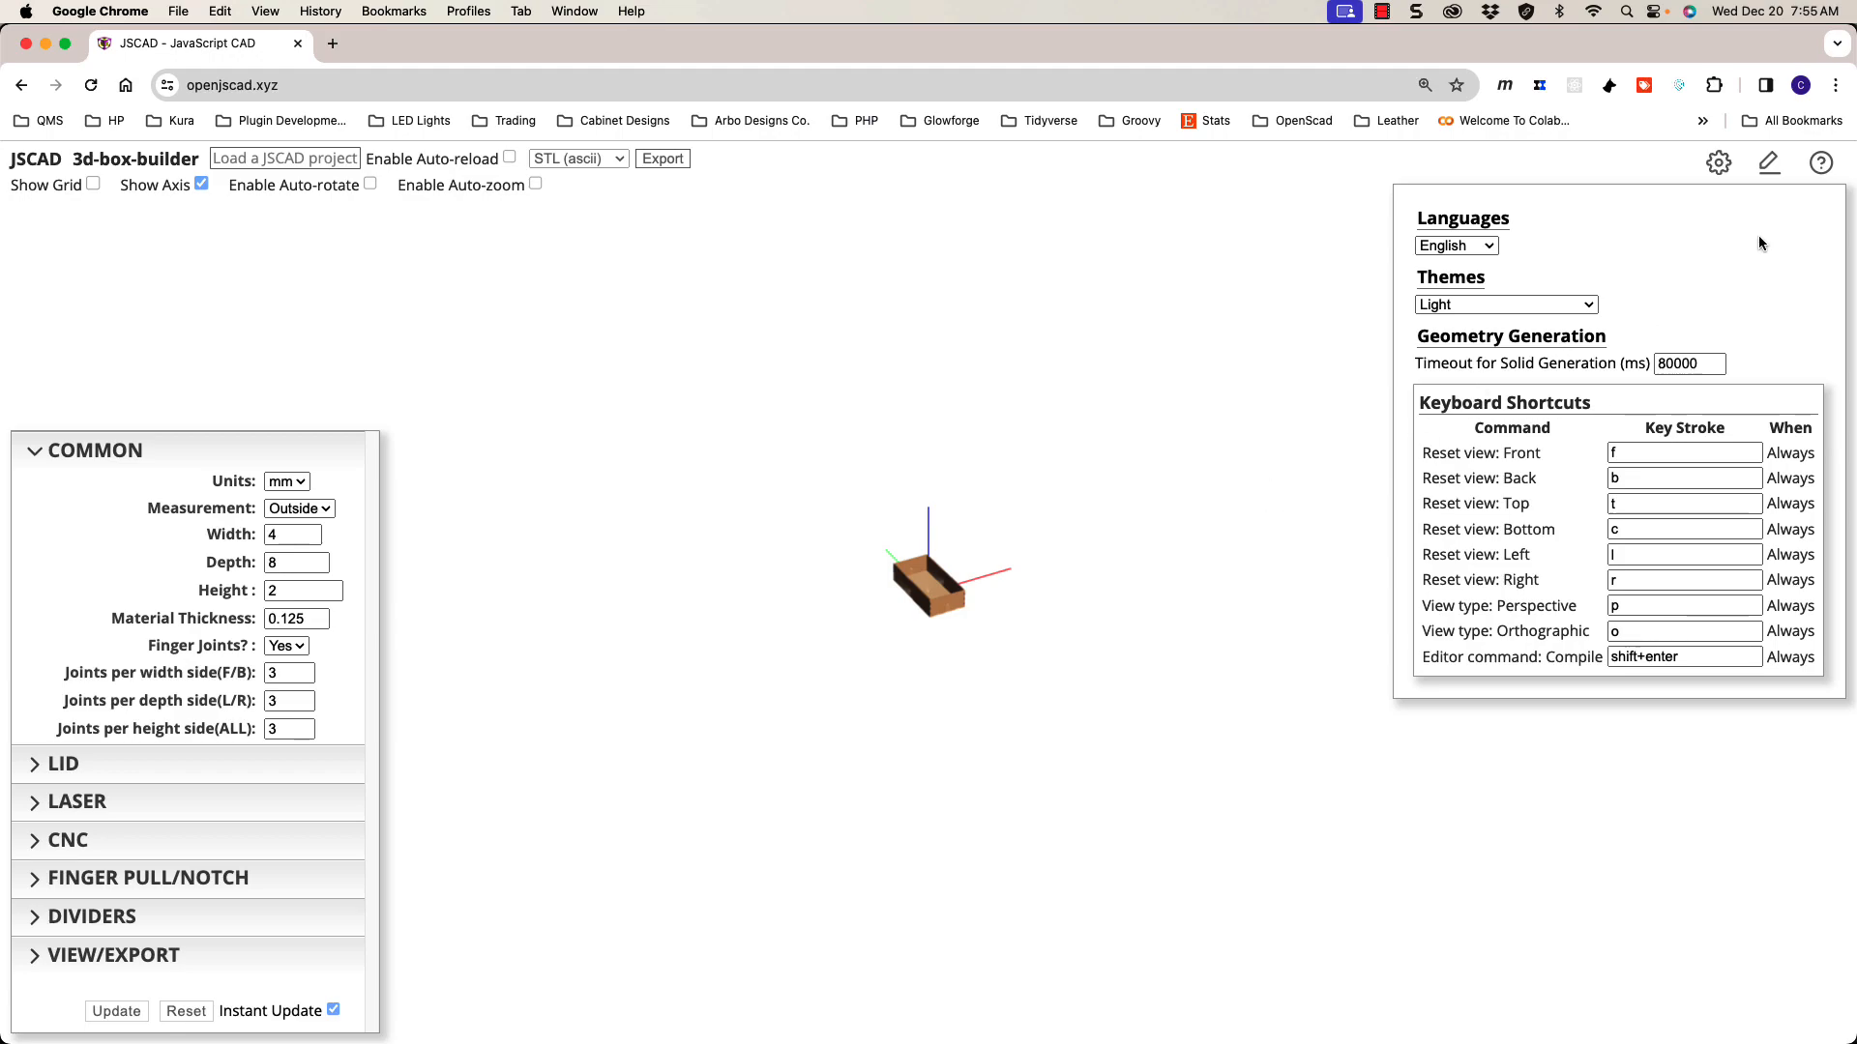
left_click(1760, 165)
left_click(1760, 165)
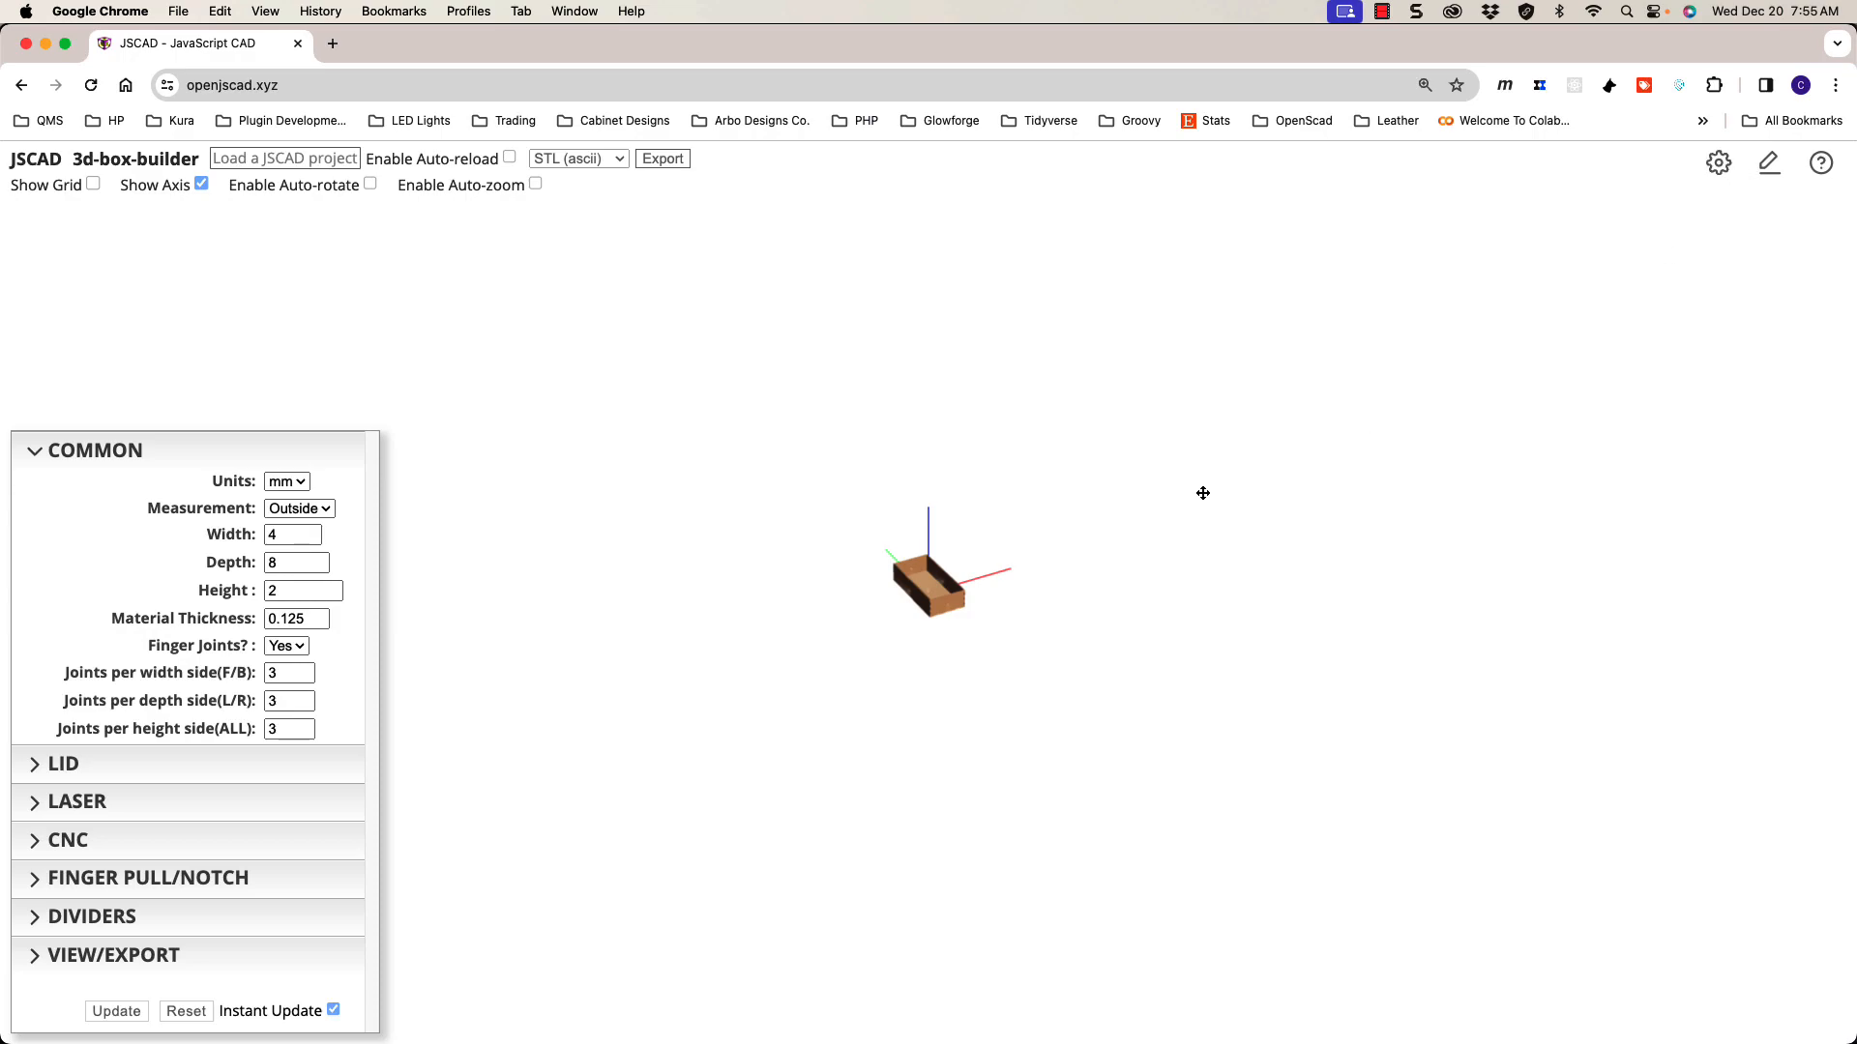
scroll(908, 610, "up", 3)
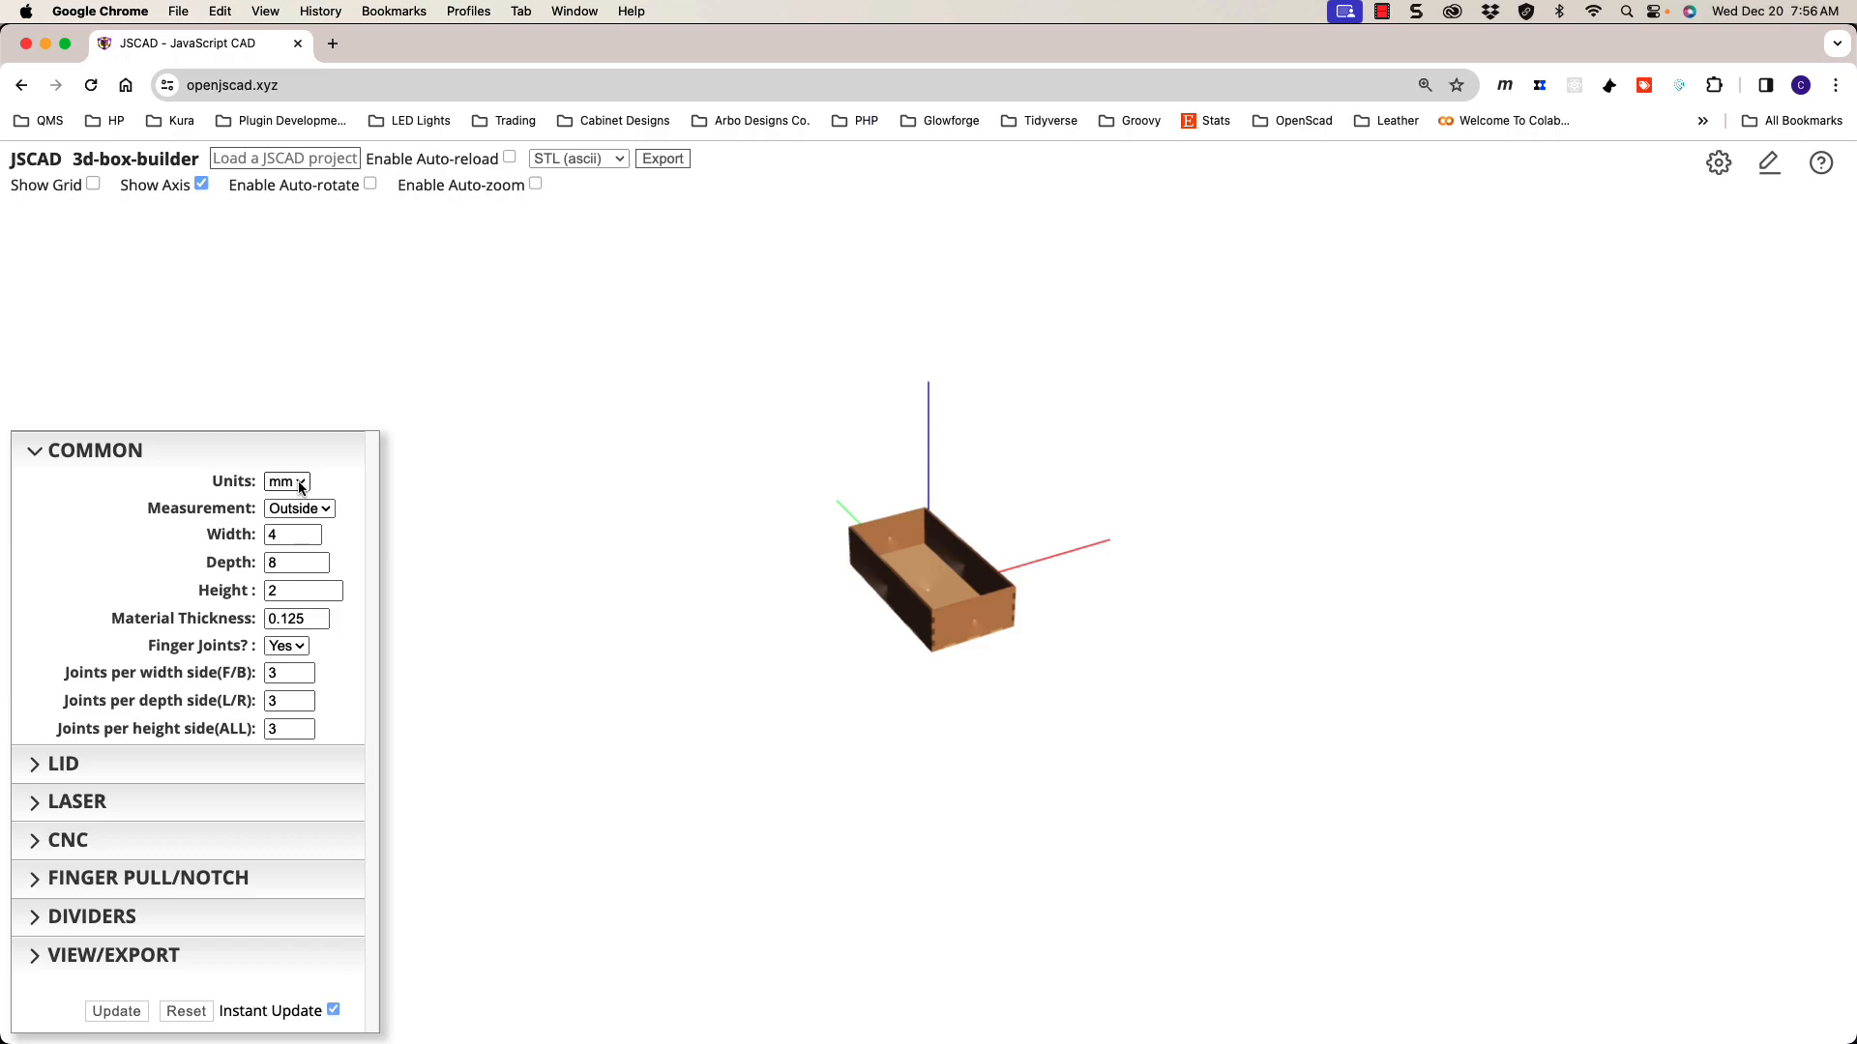
Step: Check the Depth, Height and Material Thickness fields without changing their values
left_click(288, 563)
left_click(299, 593)
left_click_drag(304, 625, 283, 622)
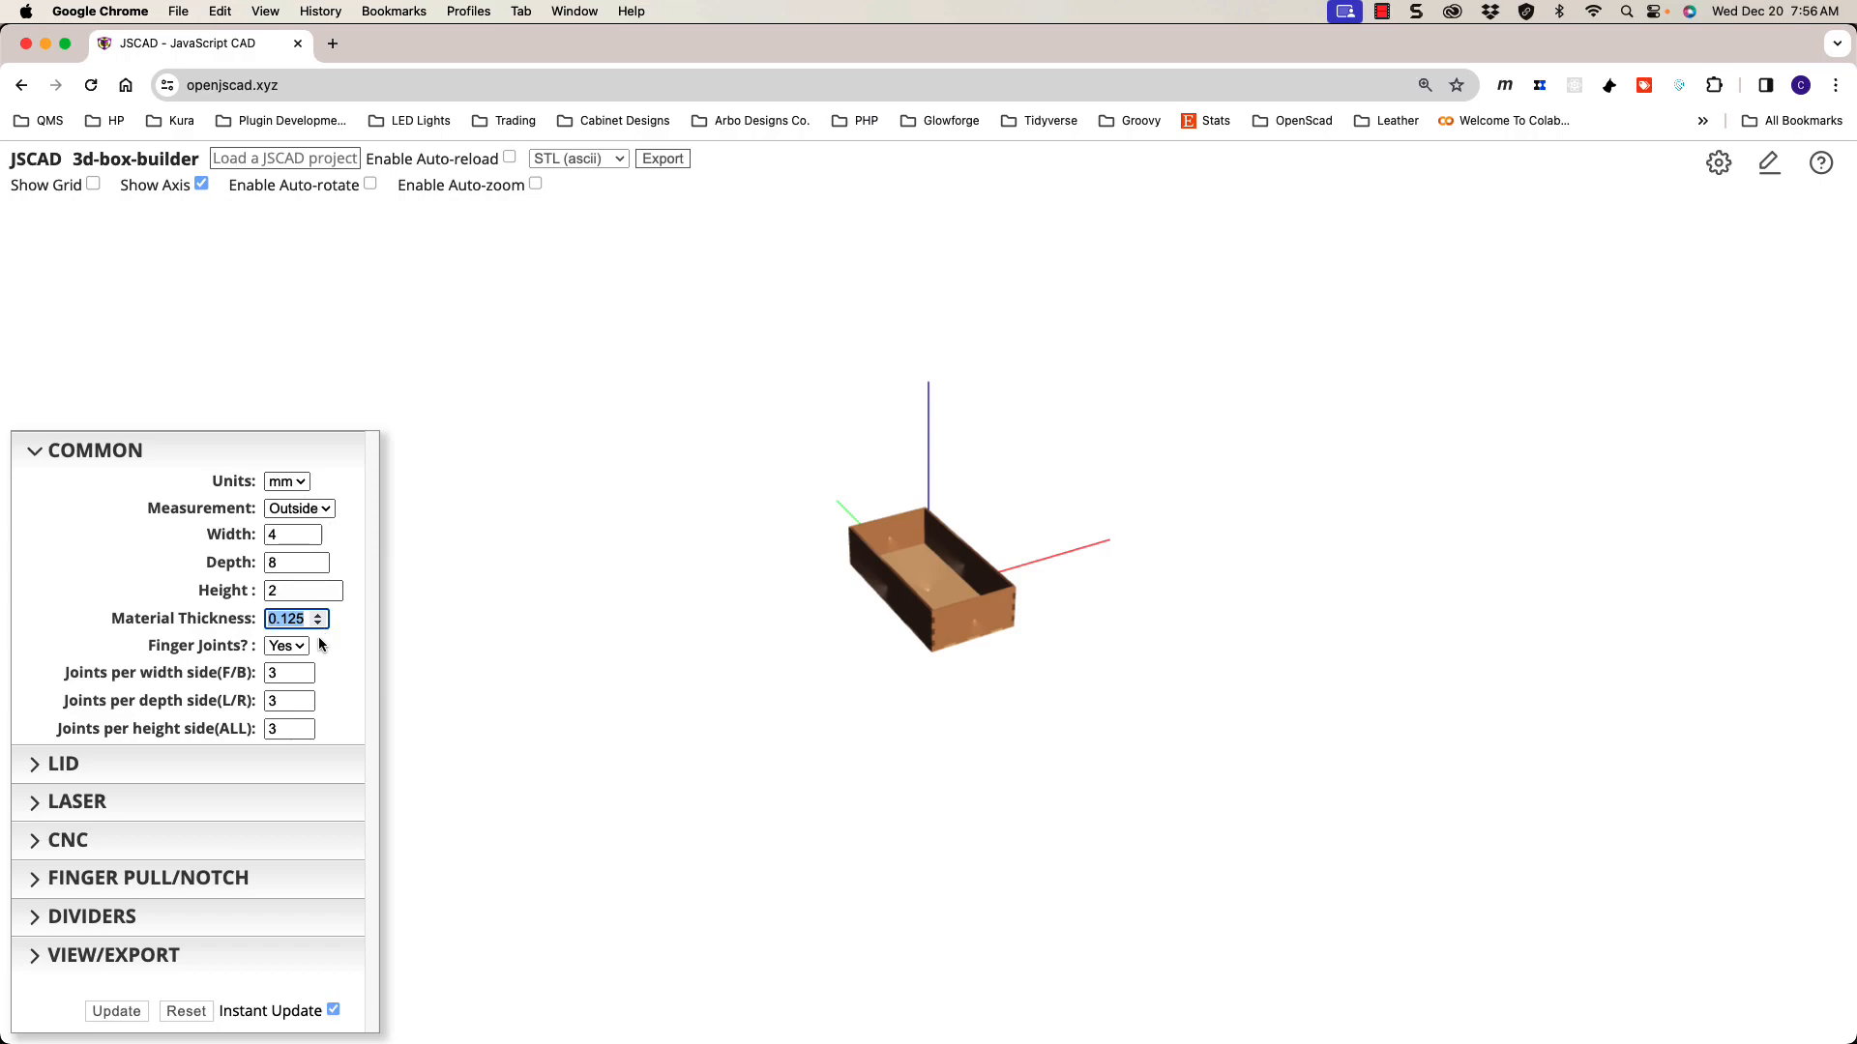
left_click(927, 649)
Step: Orbit to look inside the box from above and expand LID, showing lid type none
scroll(928, 639, "up", 5)
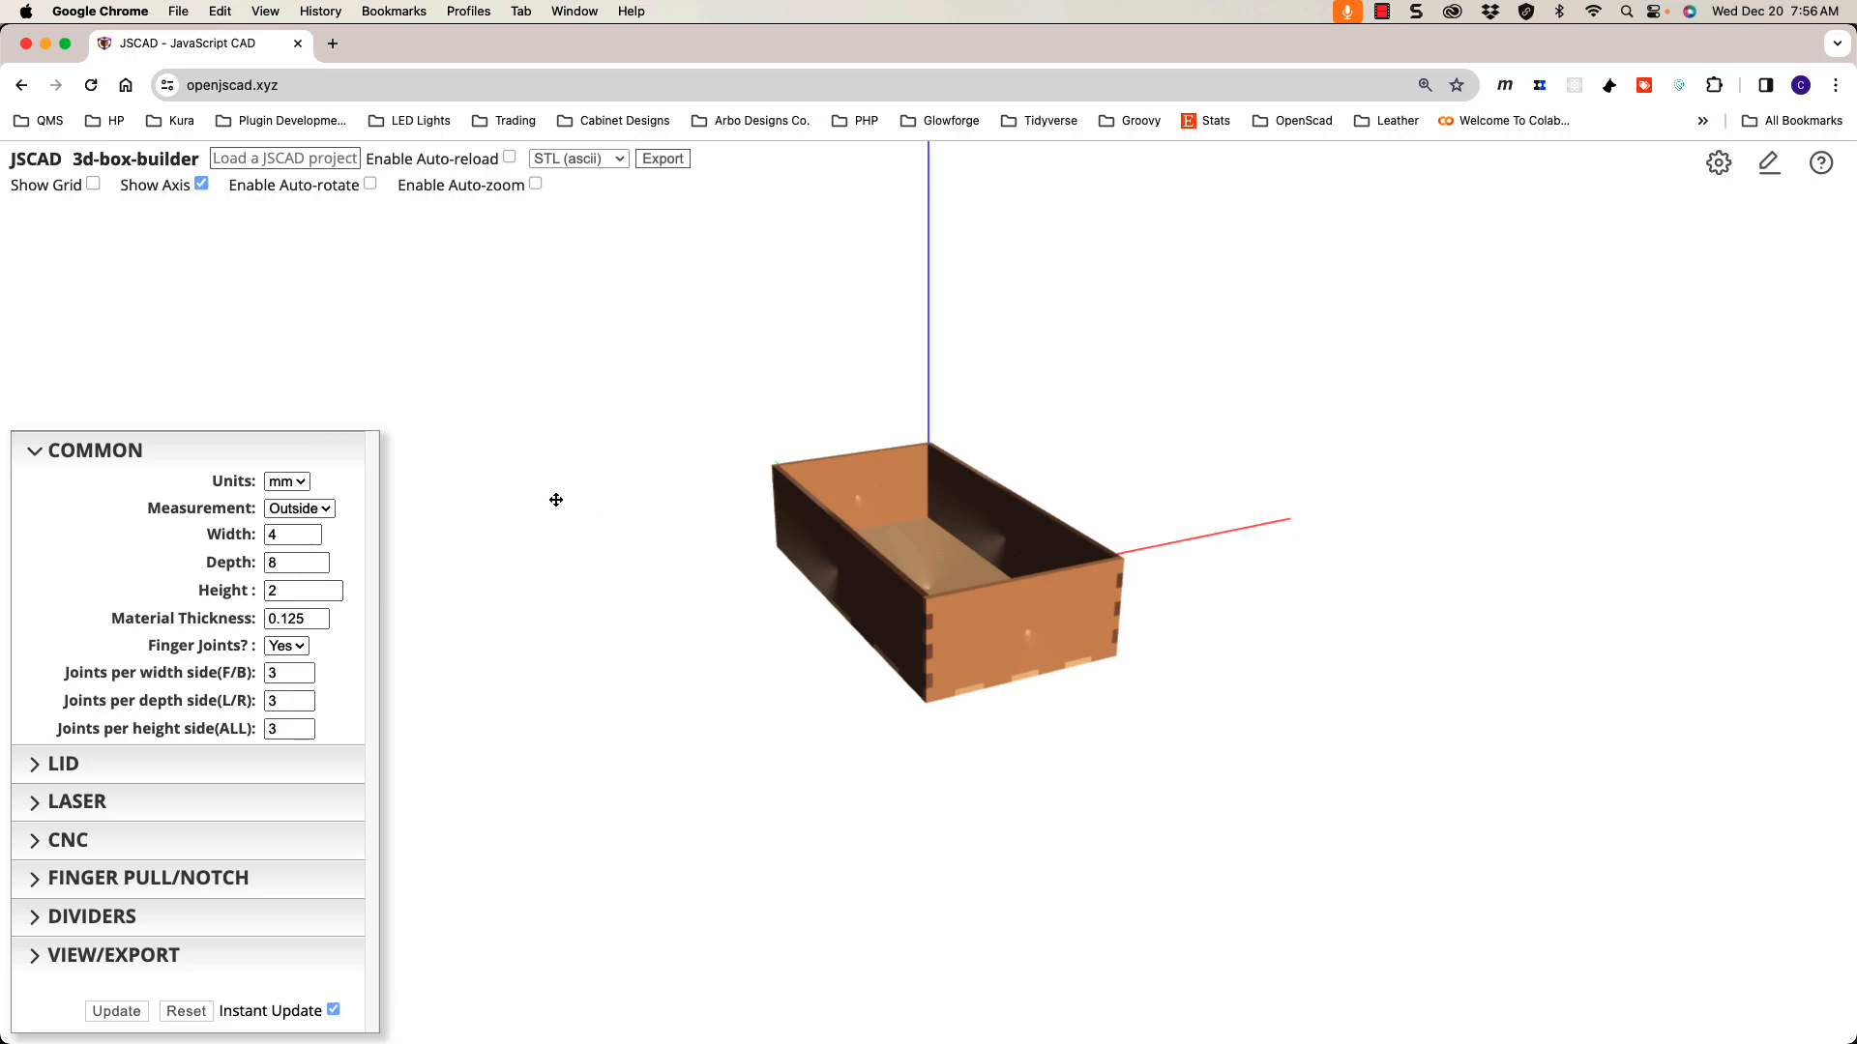
left_click_drag(784, 593, 682, 581)
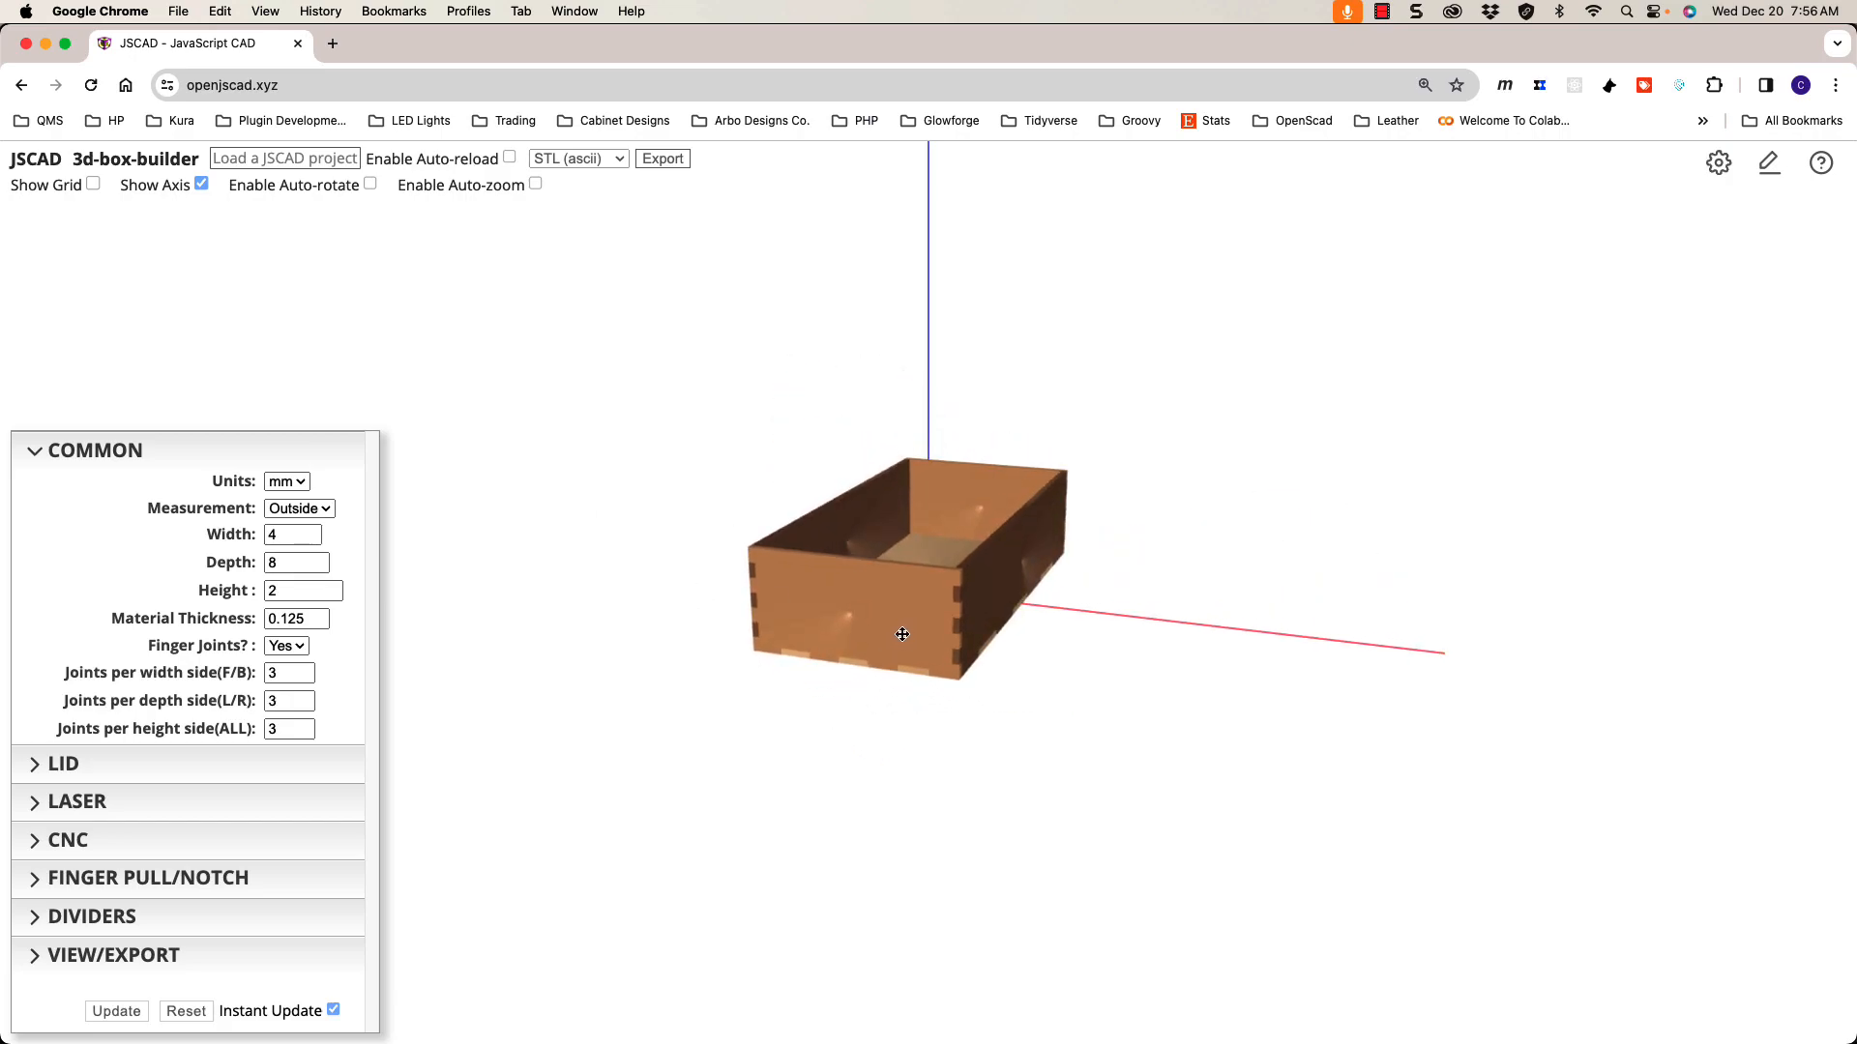
scroll(902, 634, "up", 5)
left_click_drag(900, 634, 734, 676)
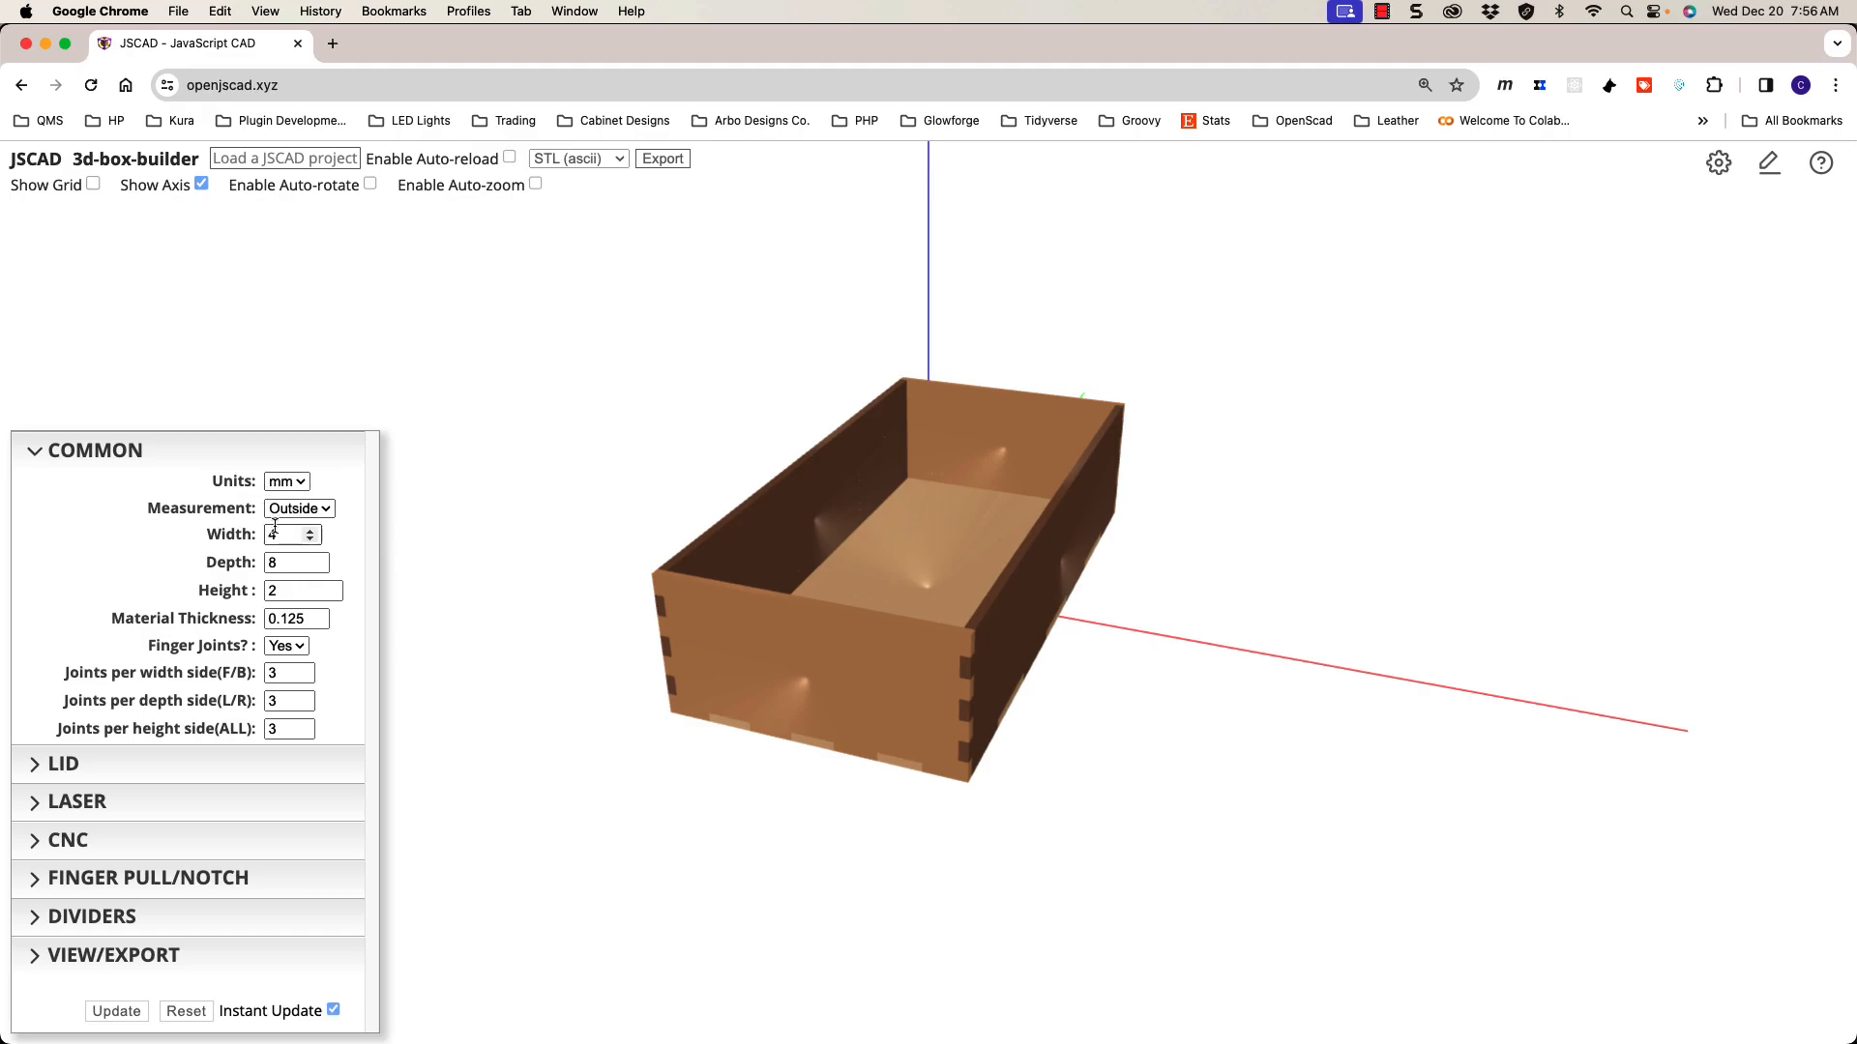
left_click(212, 763)
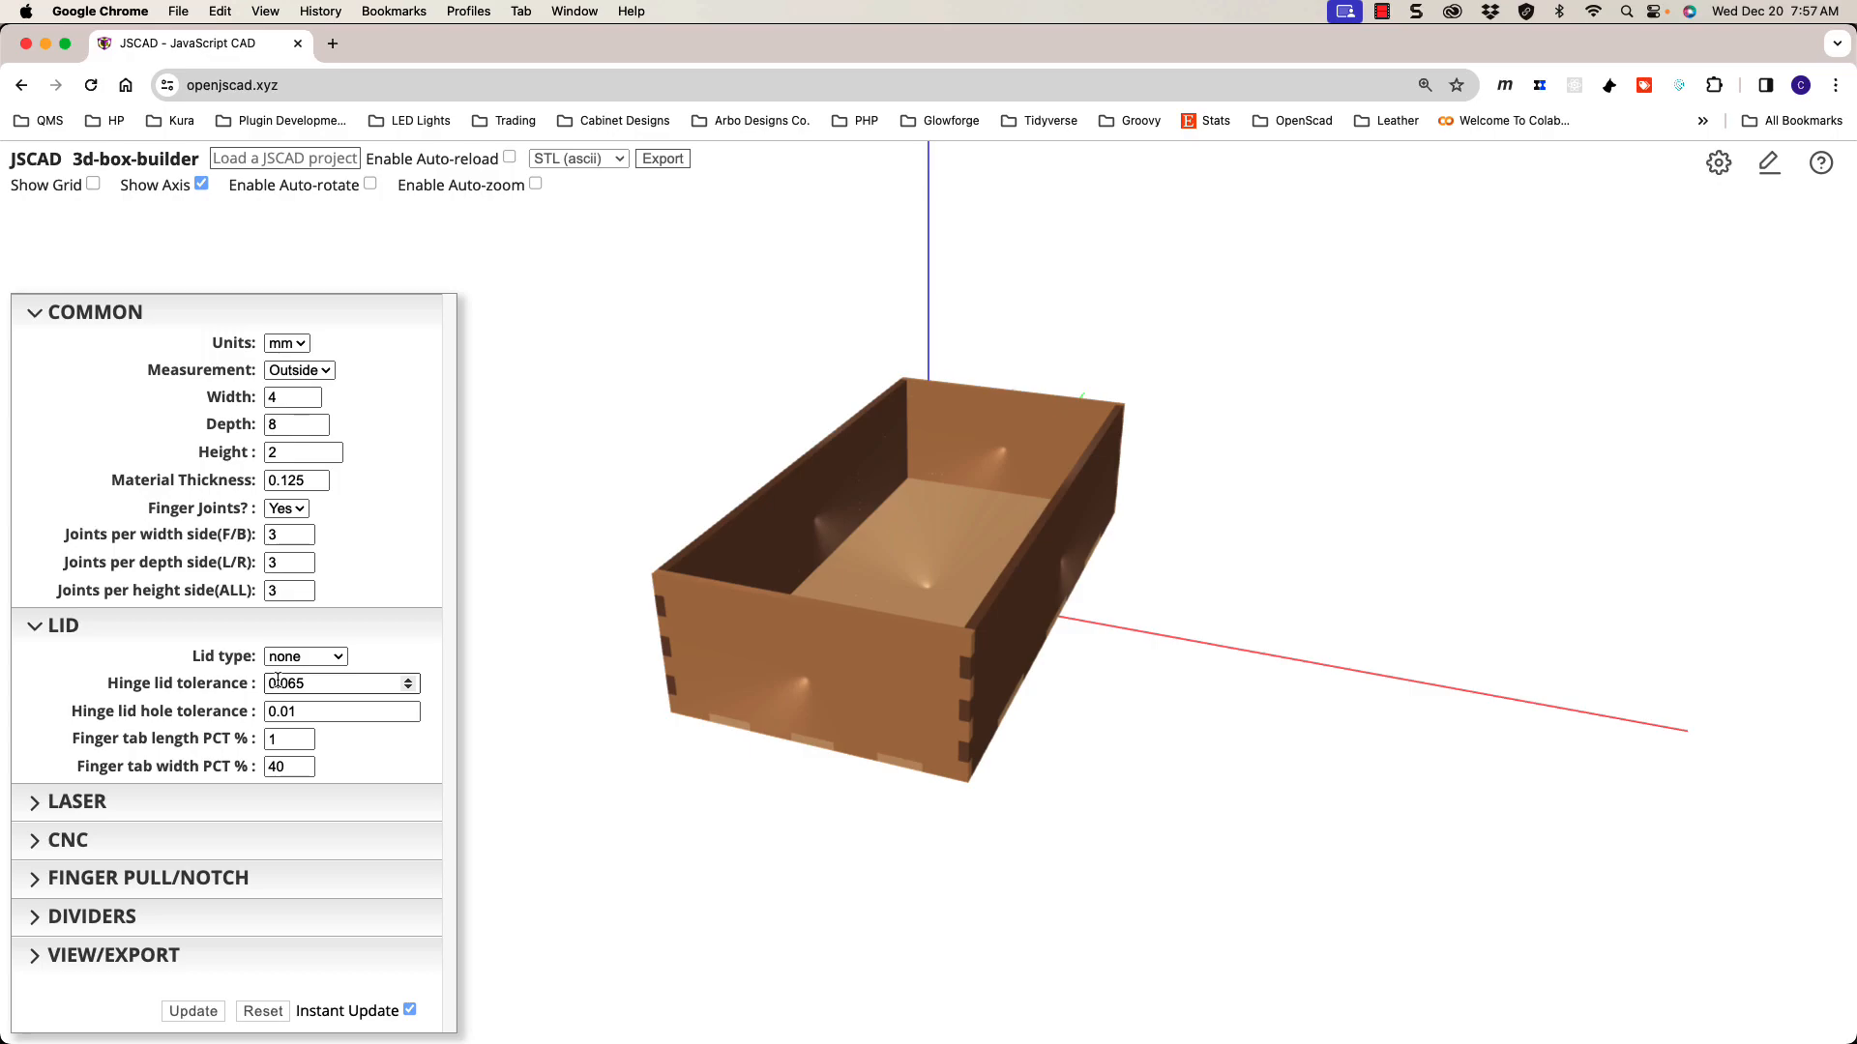
Step: Collapse the LID section so only the COMMON box settings remain
left_click(136, 634)
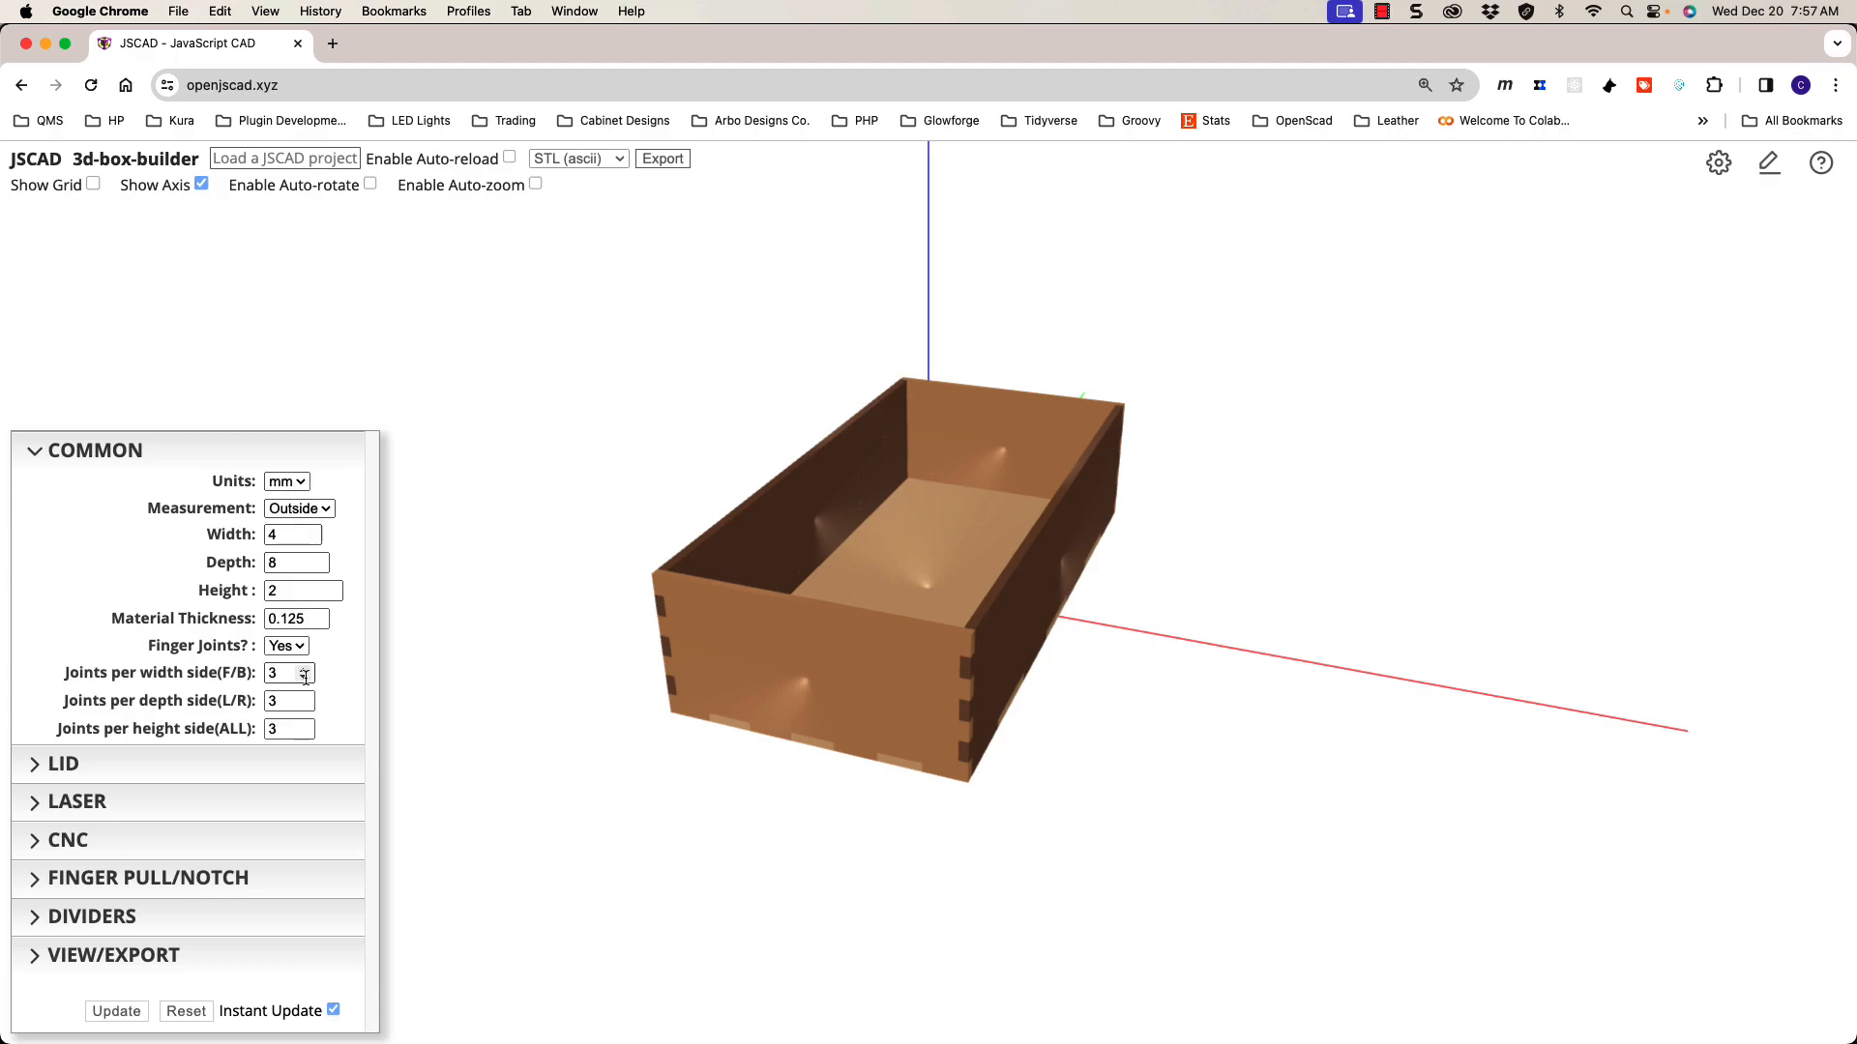
Step: Set Units to 'in' so the box renders at its full 4 × 8 × 2 inch size
left_click(286, 481)
left_click(290, 502)
left_click_drag(568, 493, 823, 561)
scroll(823, 562, "down", 10)
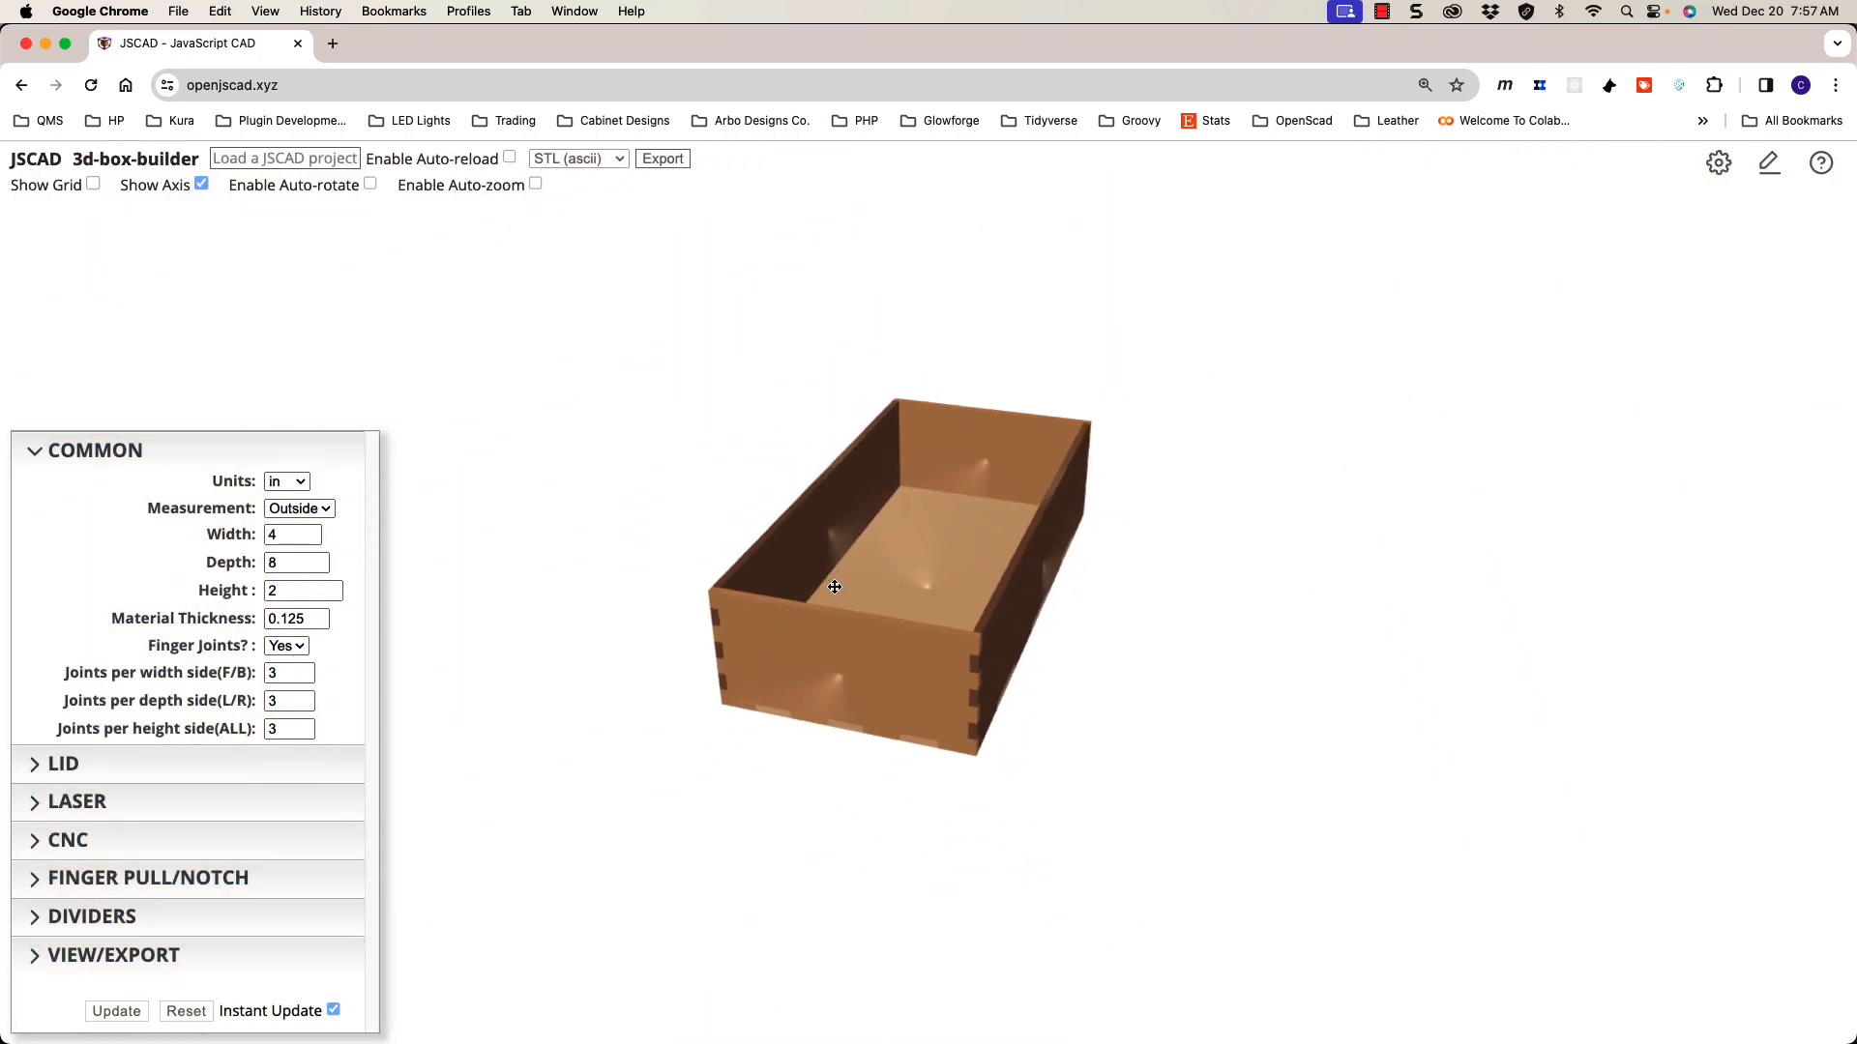
scroll(929, 610, "up", 5)
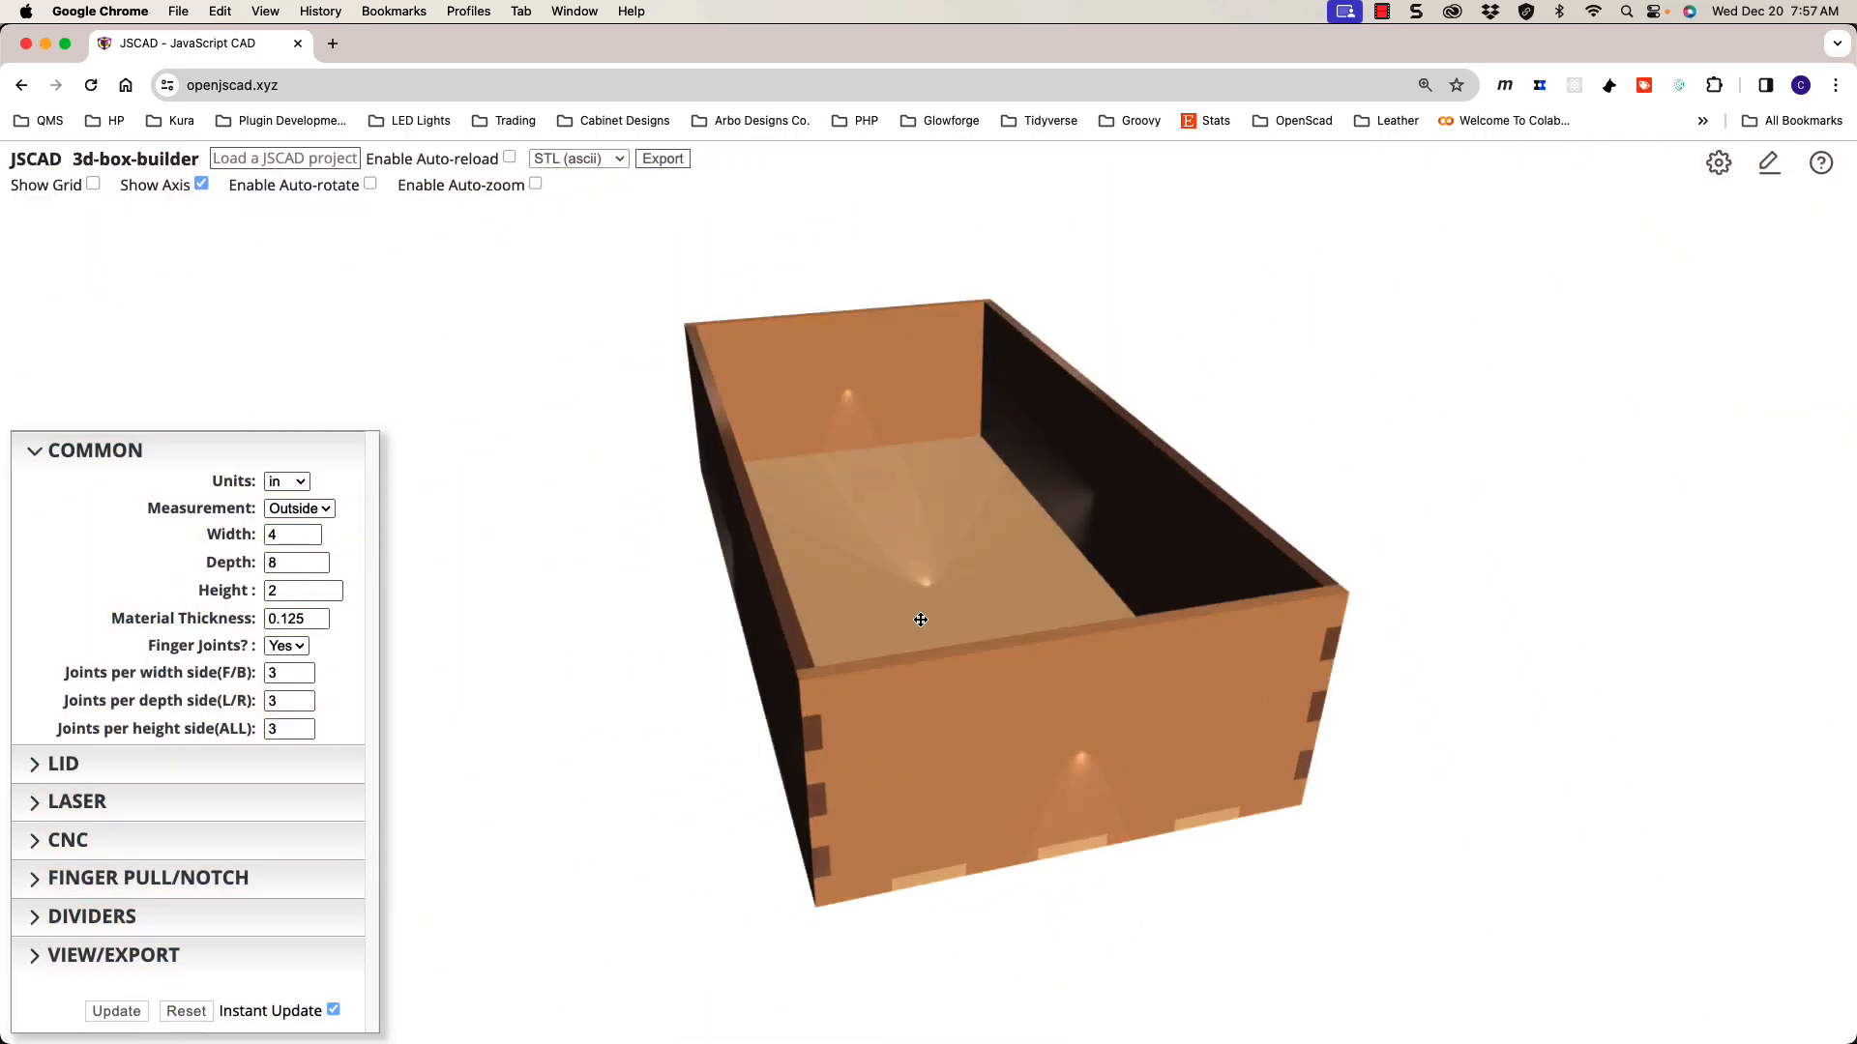
Step: Orbit the inch-sized box to inspect its long front side and walls
left_click_drag(914, 614, 850, 613)
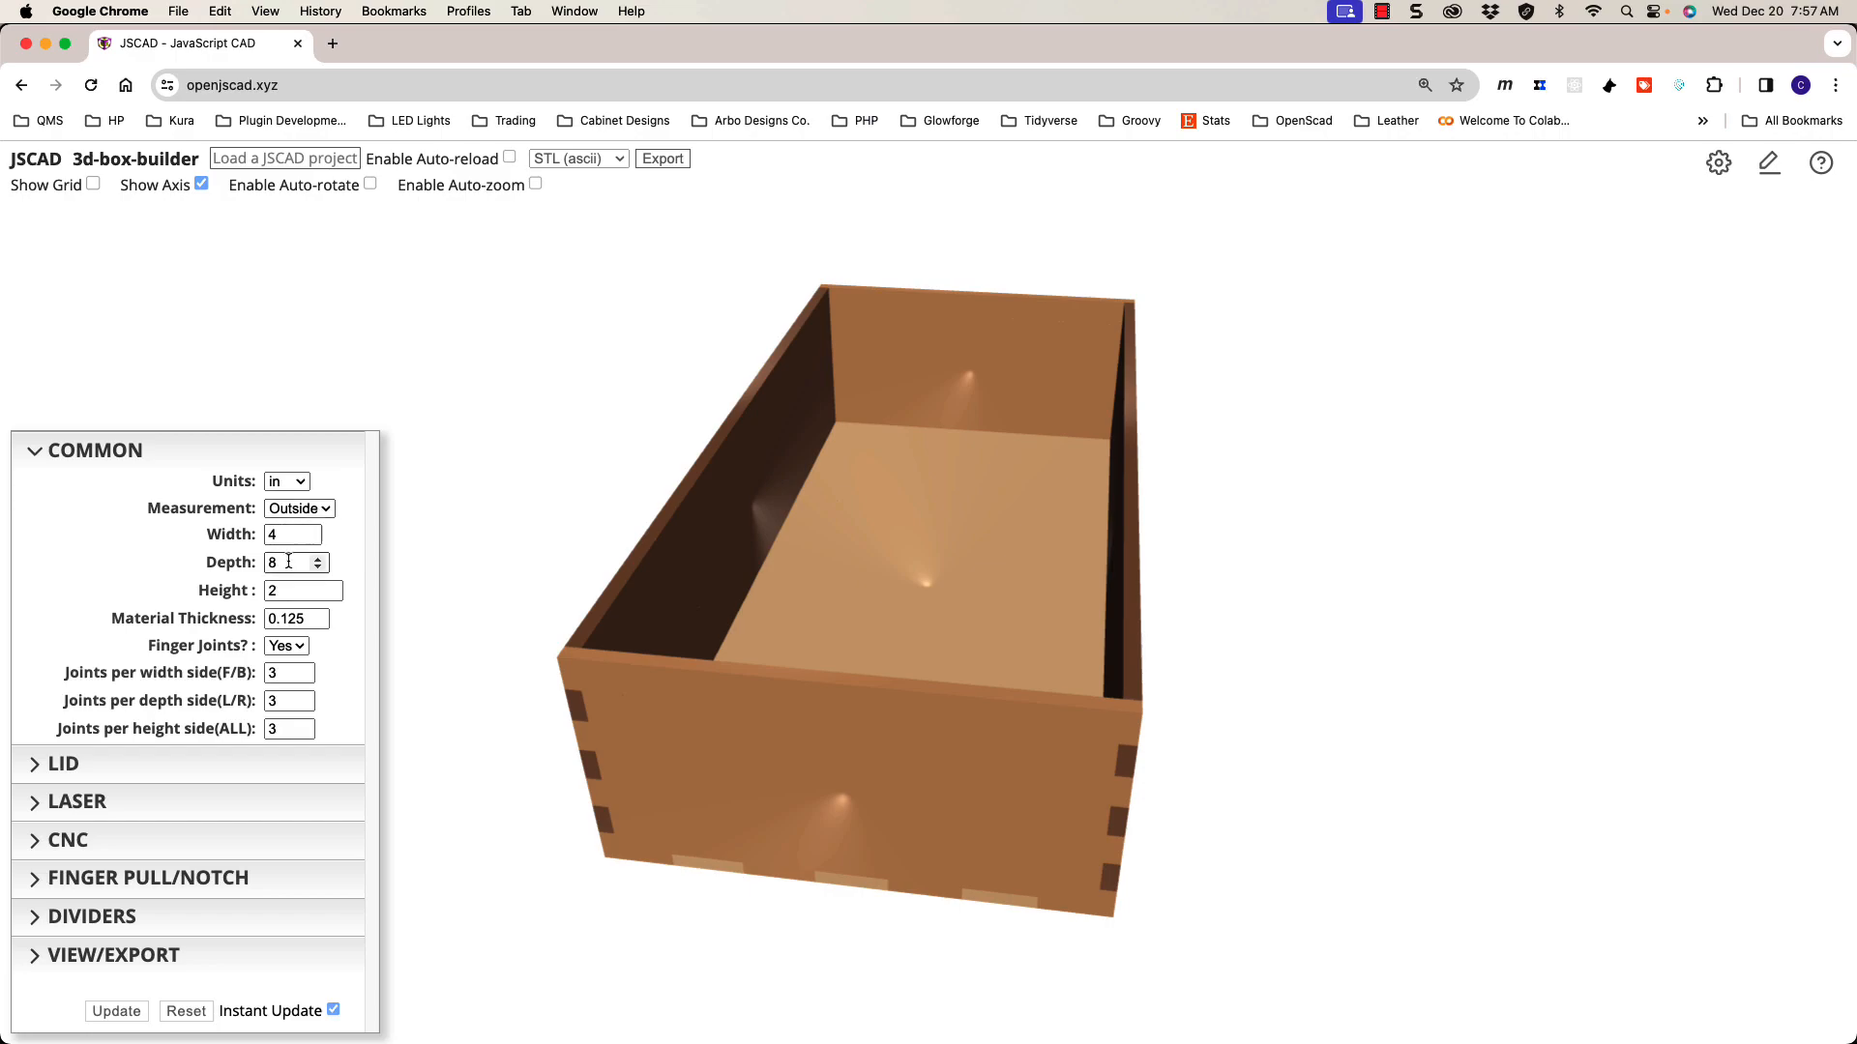
left_click_drag(555, 629, 693, 610)
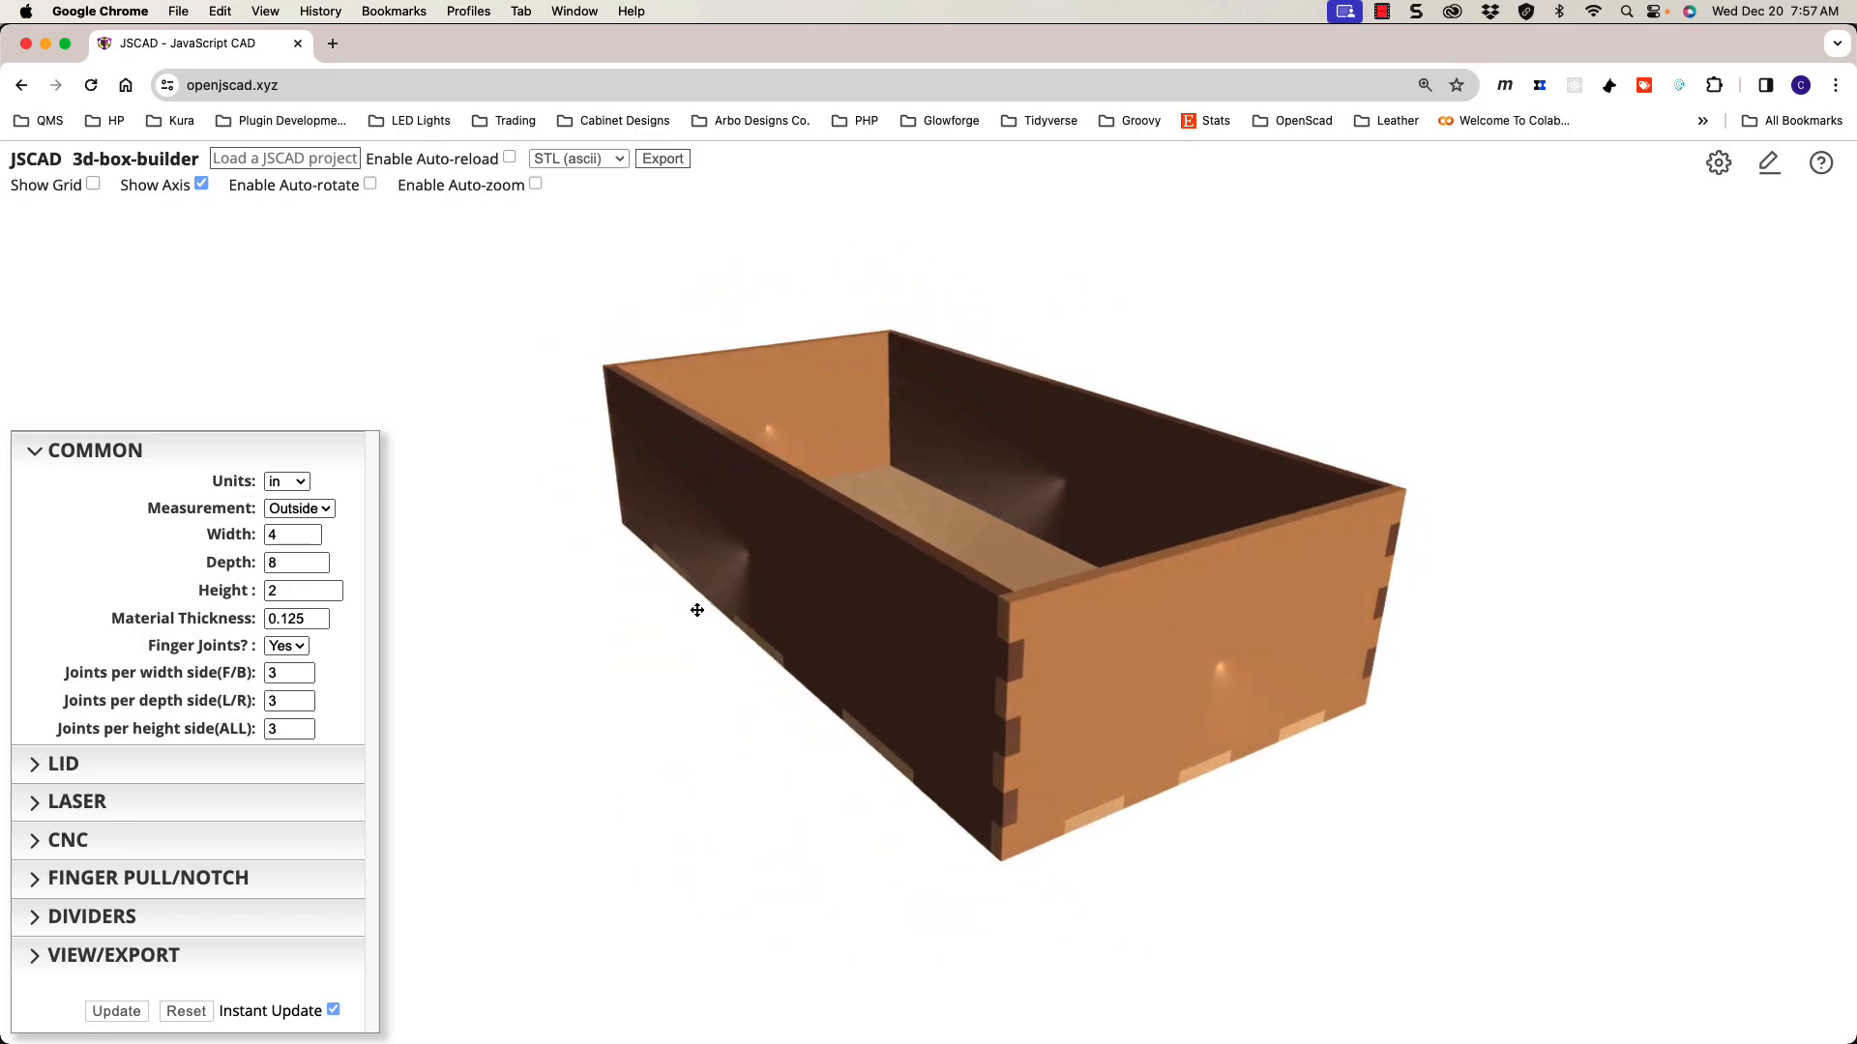
left_click_drag(1036, 821, 834, 796)
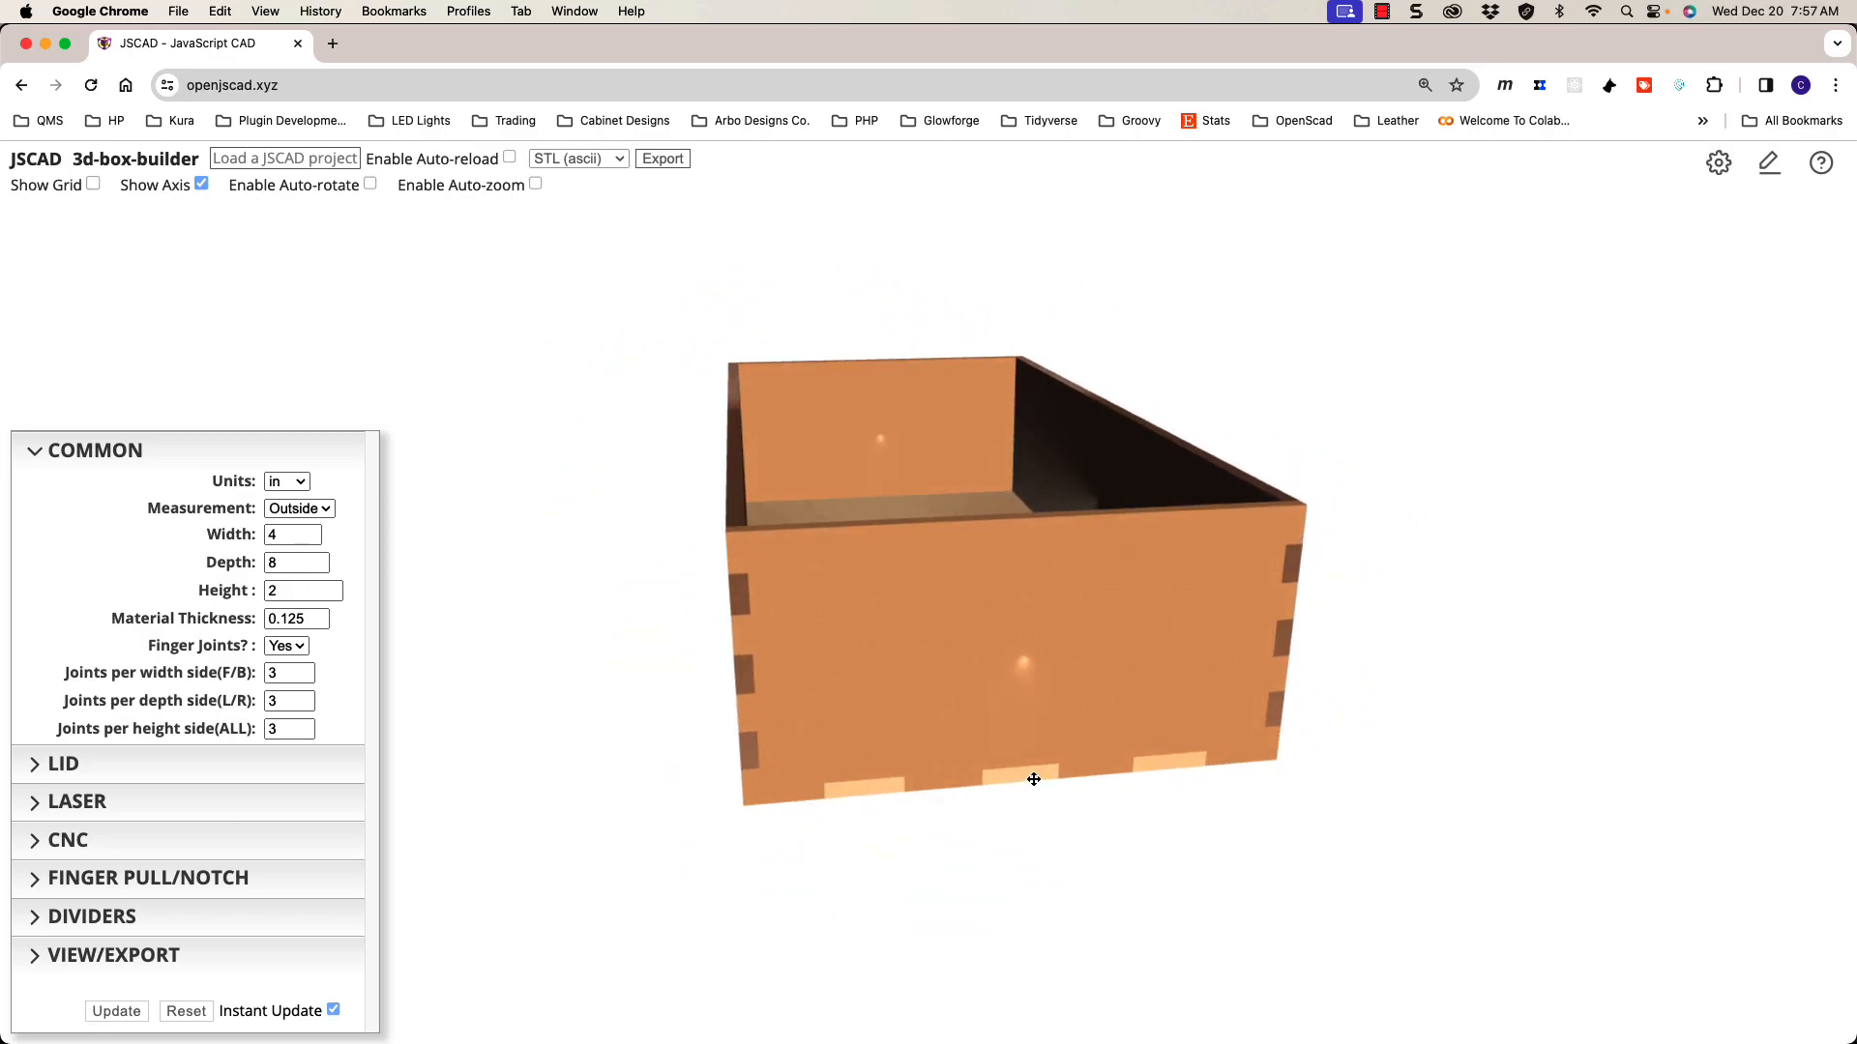
left_click_drag(903, 671, 941, 671)
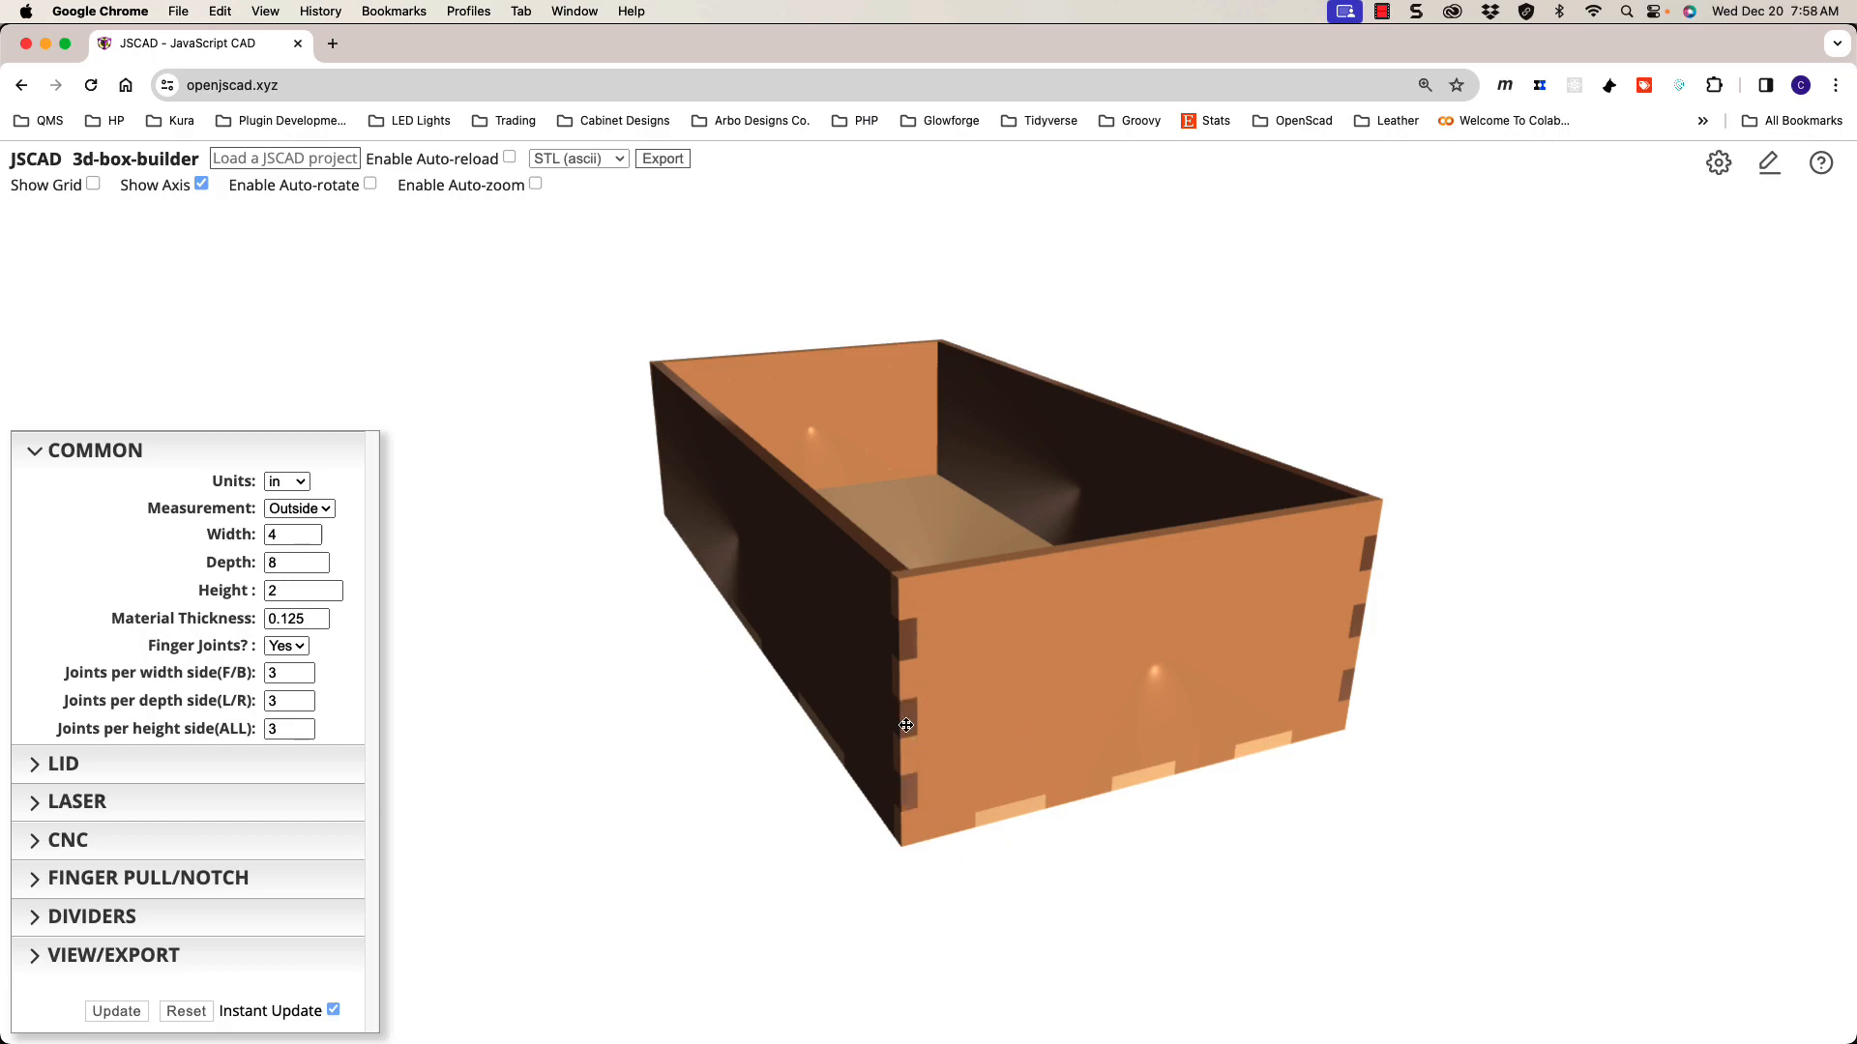
mouse_move(791, 712)
left_mouse_down()
mouse_move(729, 763)
mouse_move(793, 714)
left_mouse_up()
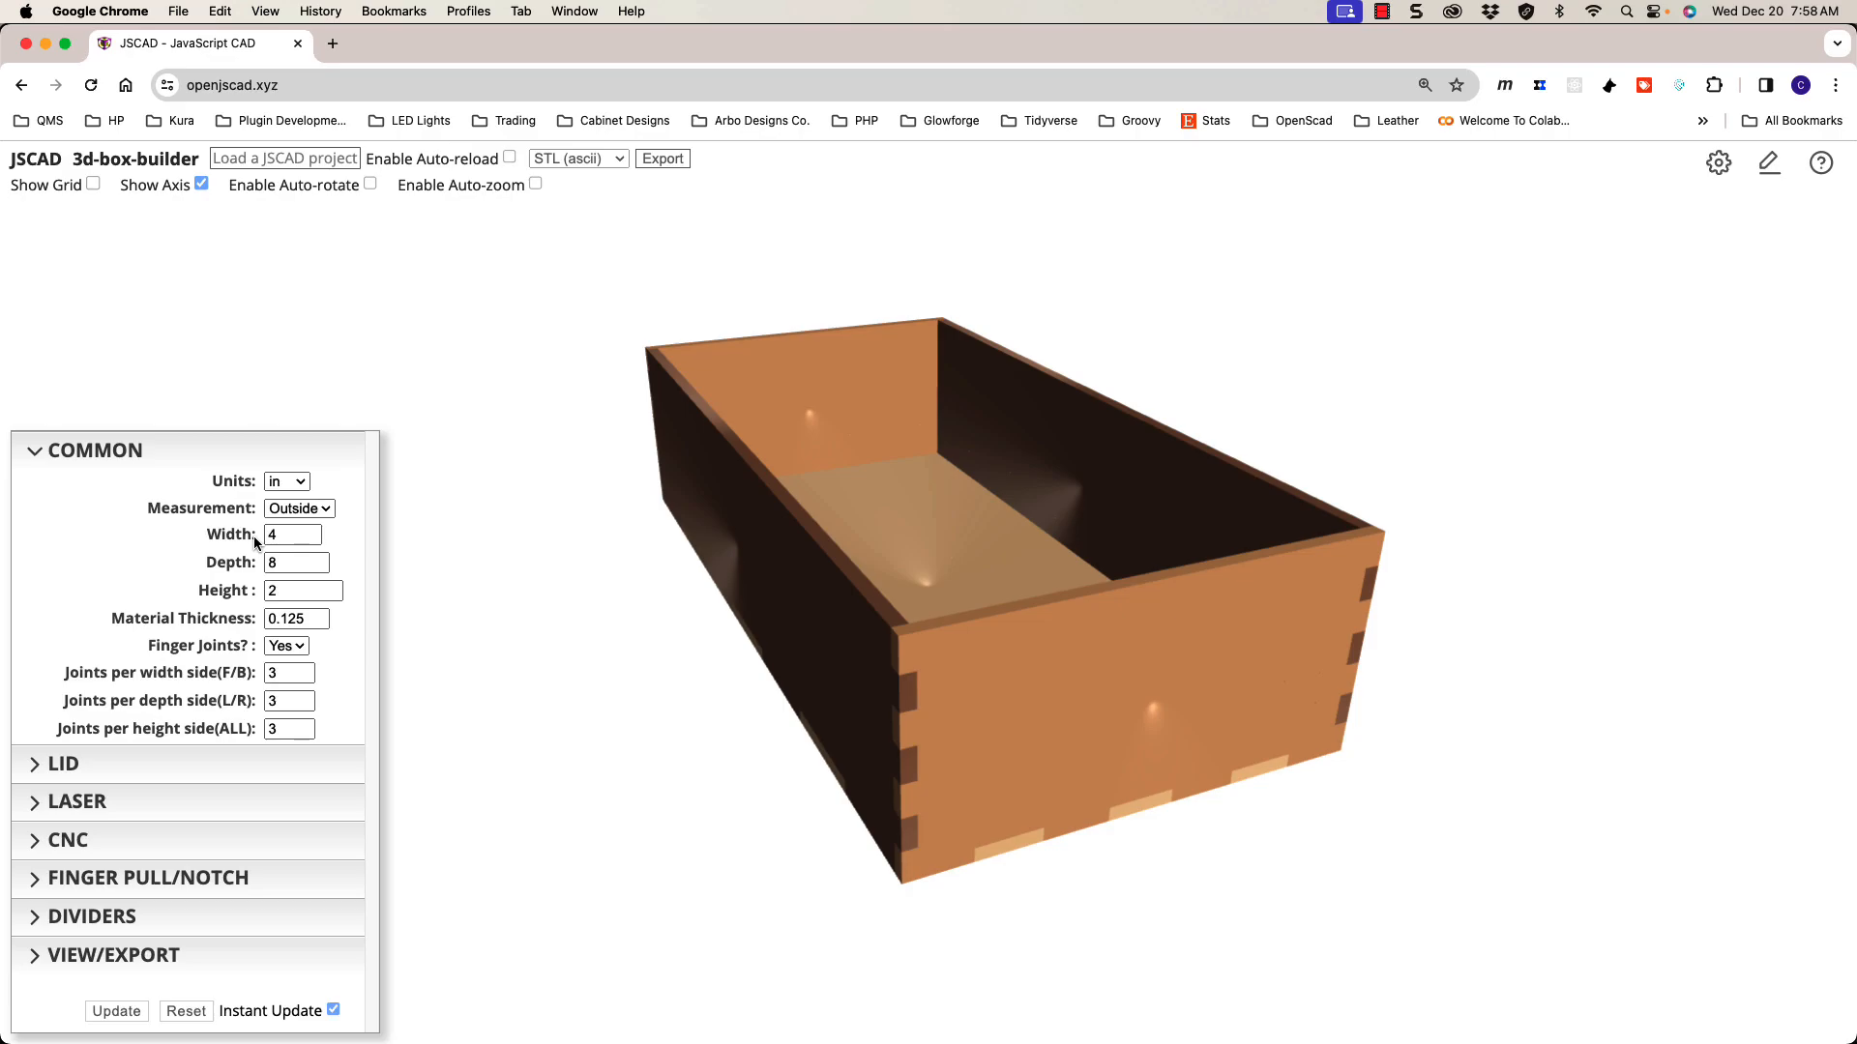
left_click_drag(734, 656, 710, 654)
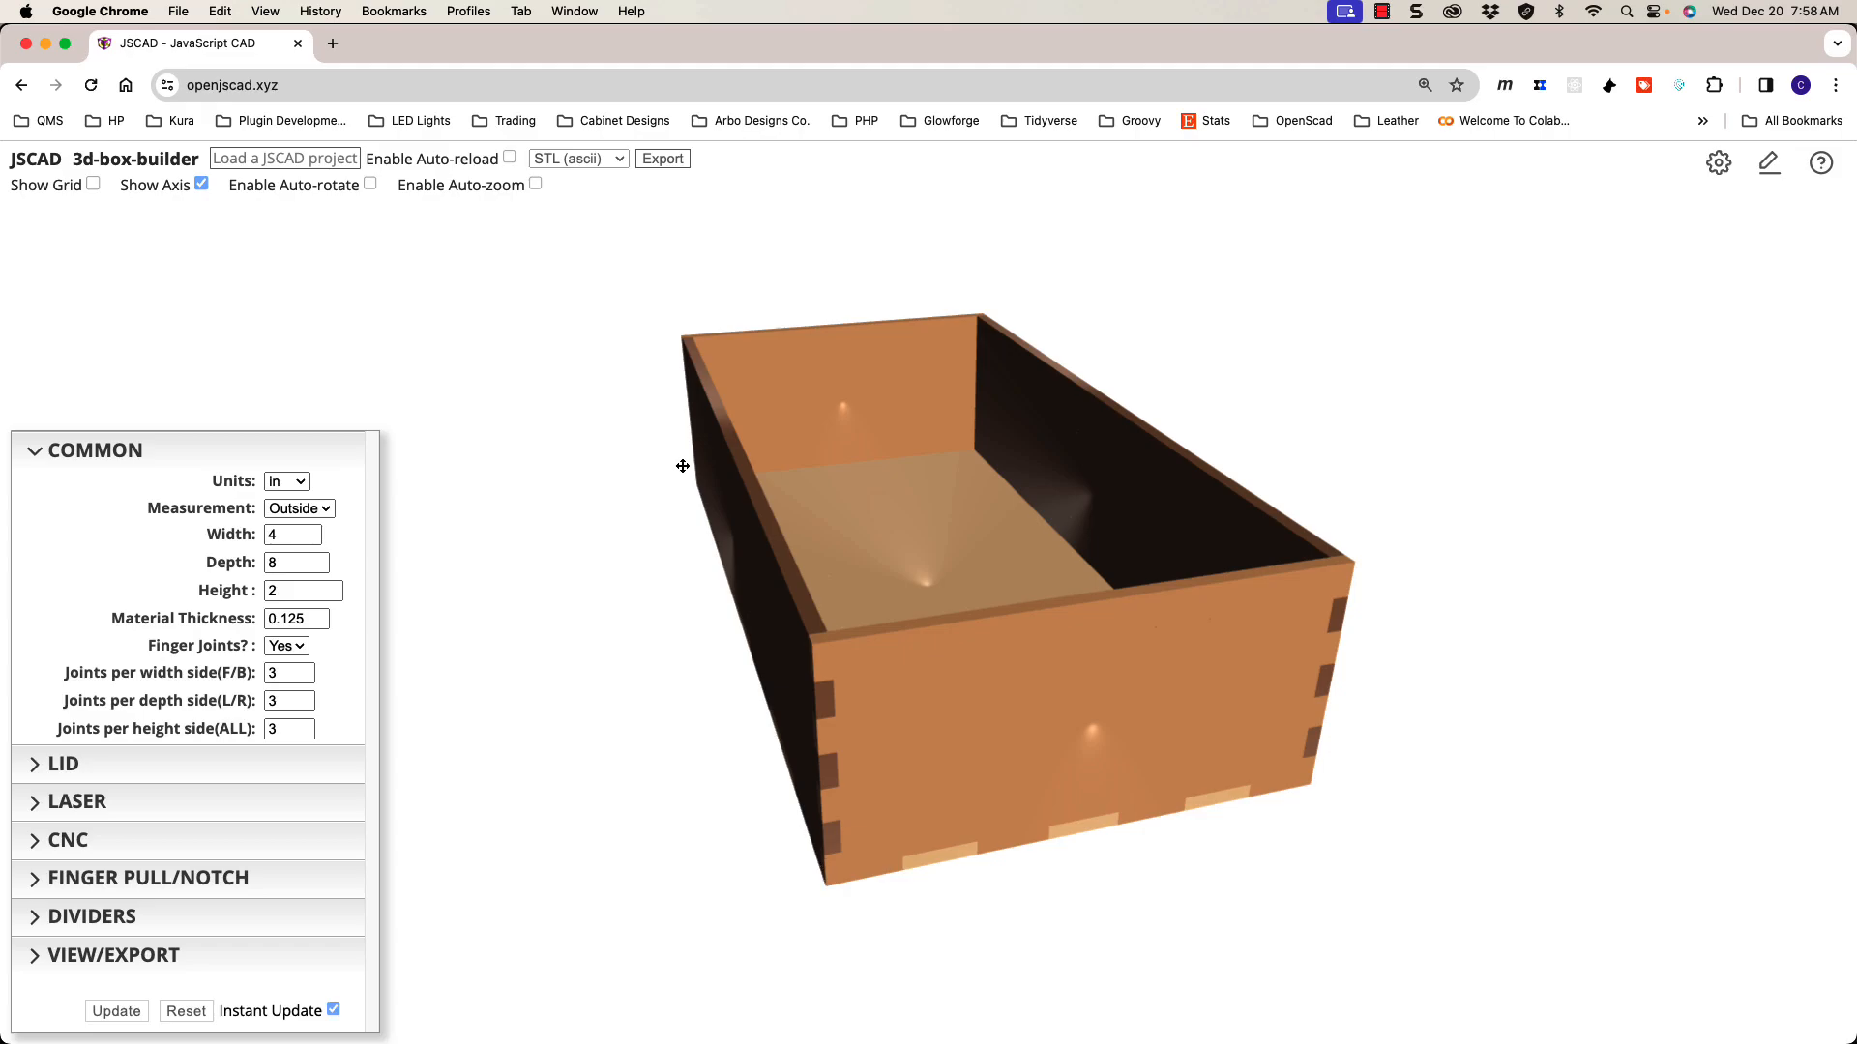
left_click(314, 509)
left_click(318, 508)
left_click_drag(900, 685, 868, 721)
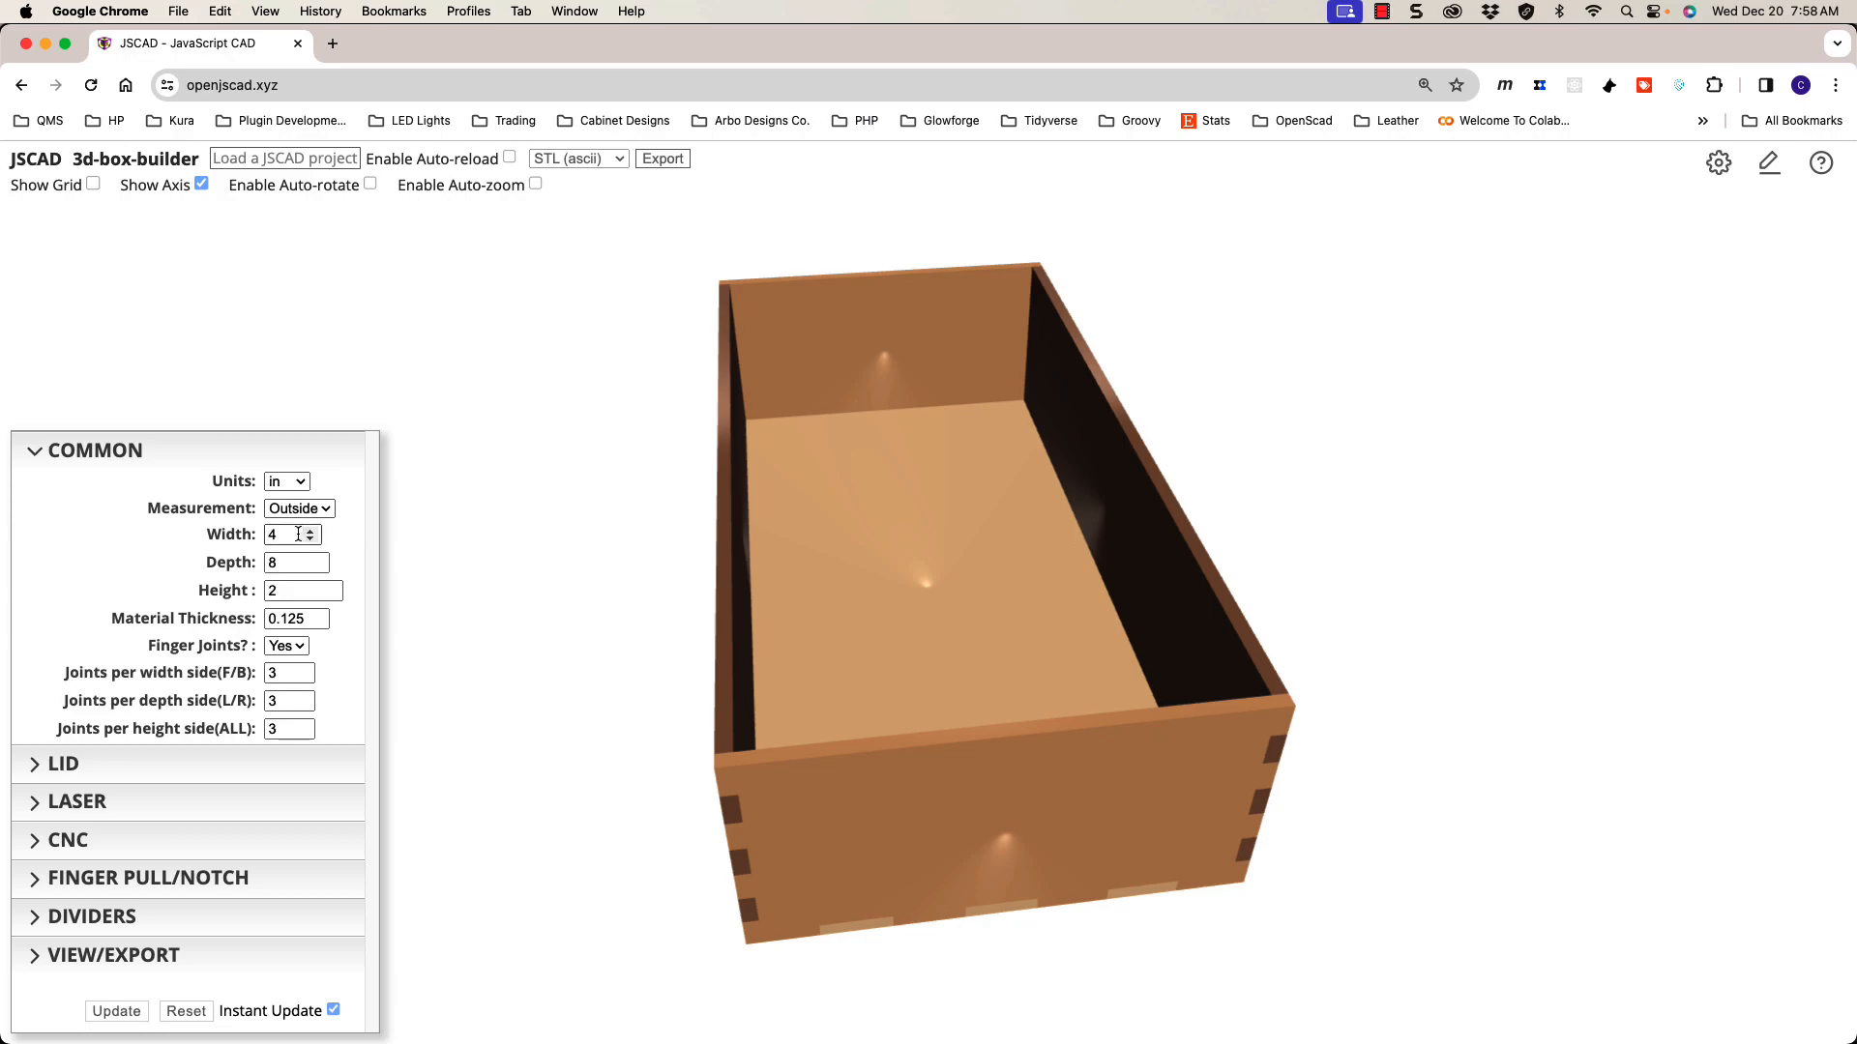
left_click_drag(777, 748, 787, 842)
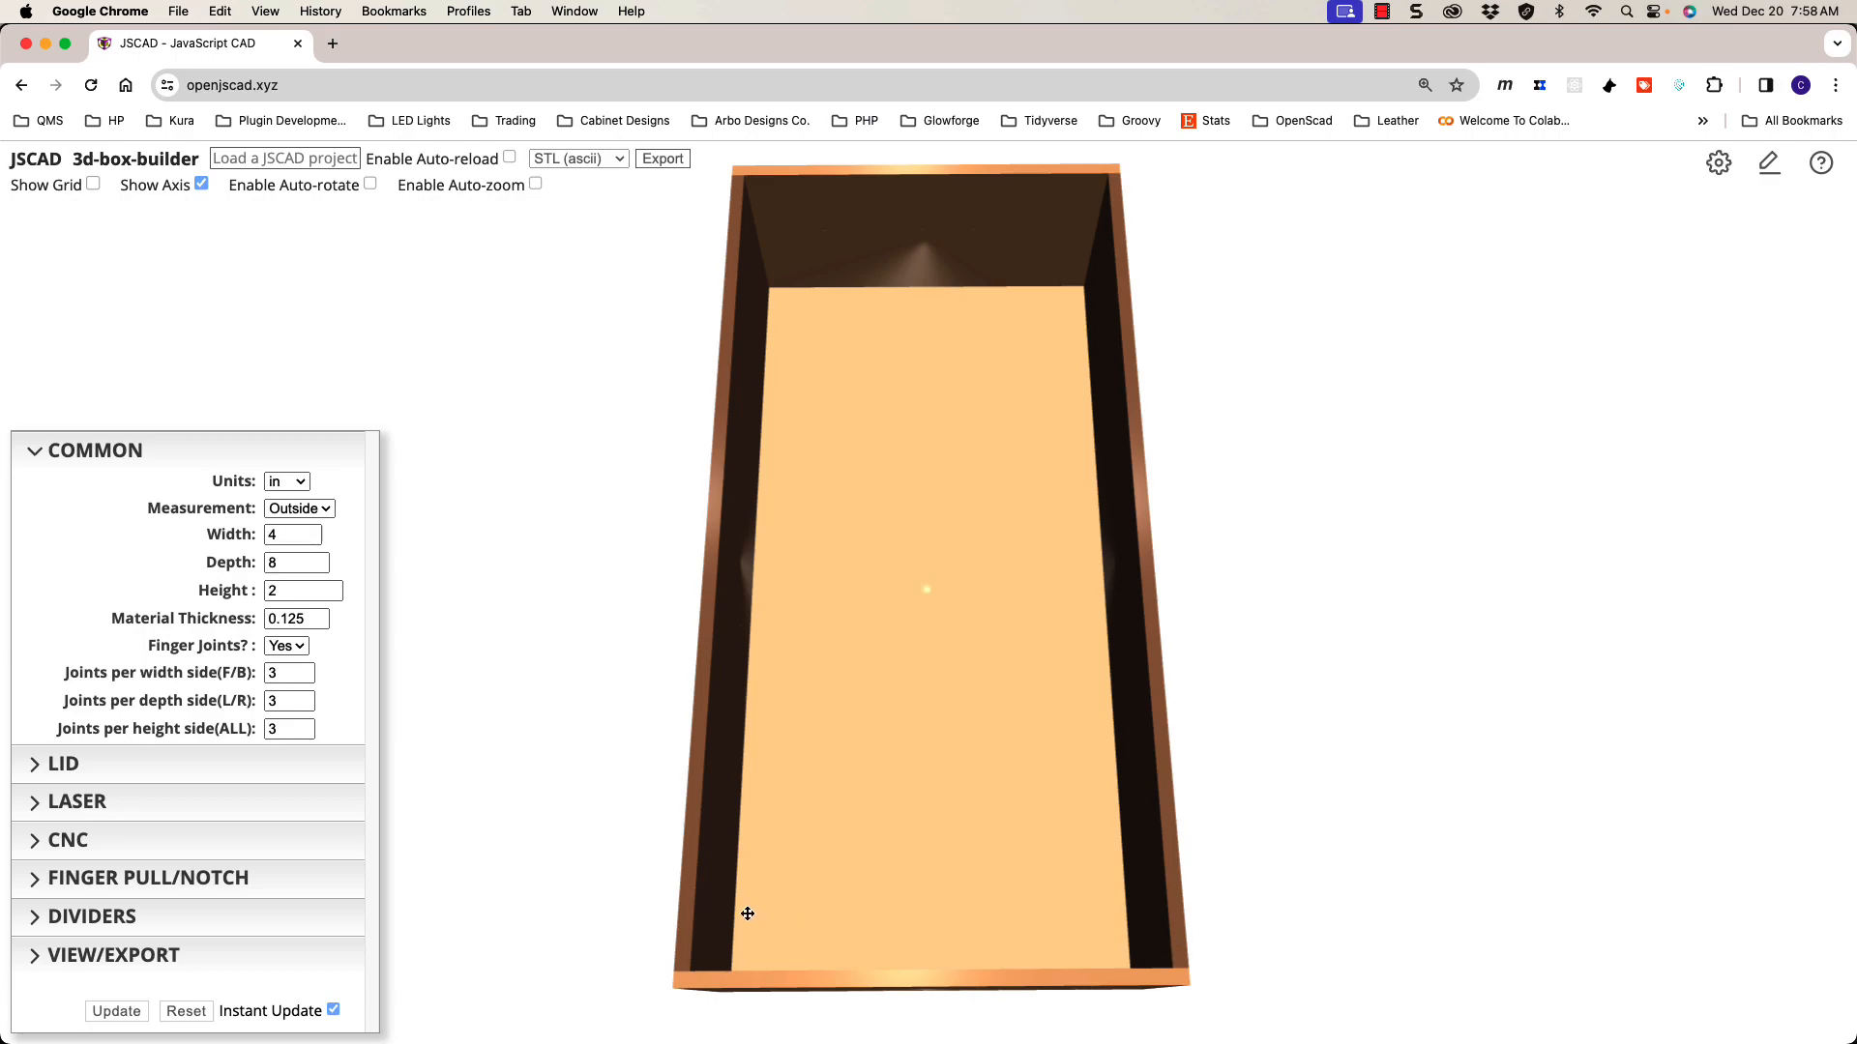
left_click_drag(984, 829, 1003, 710)
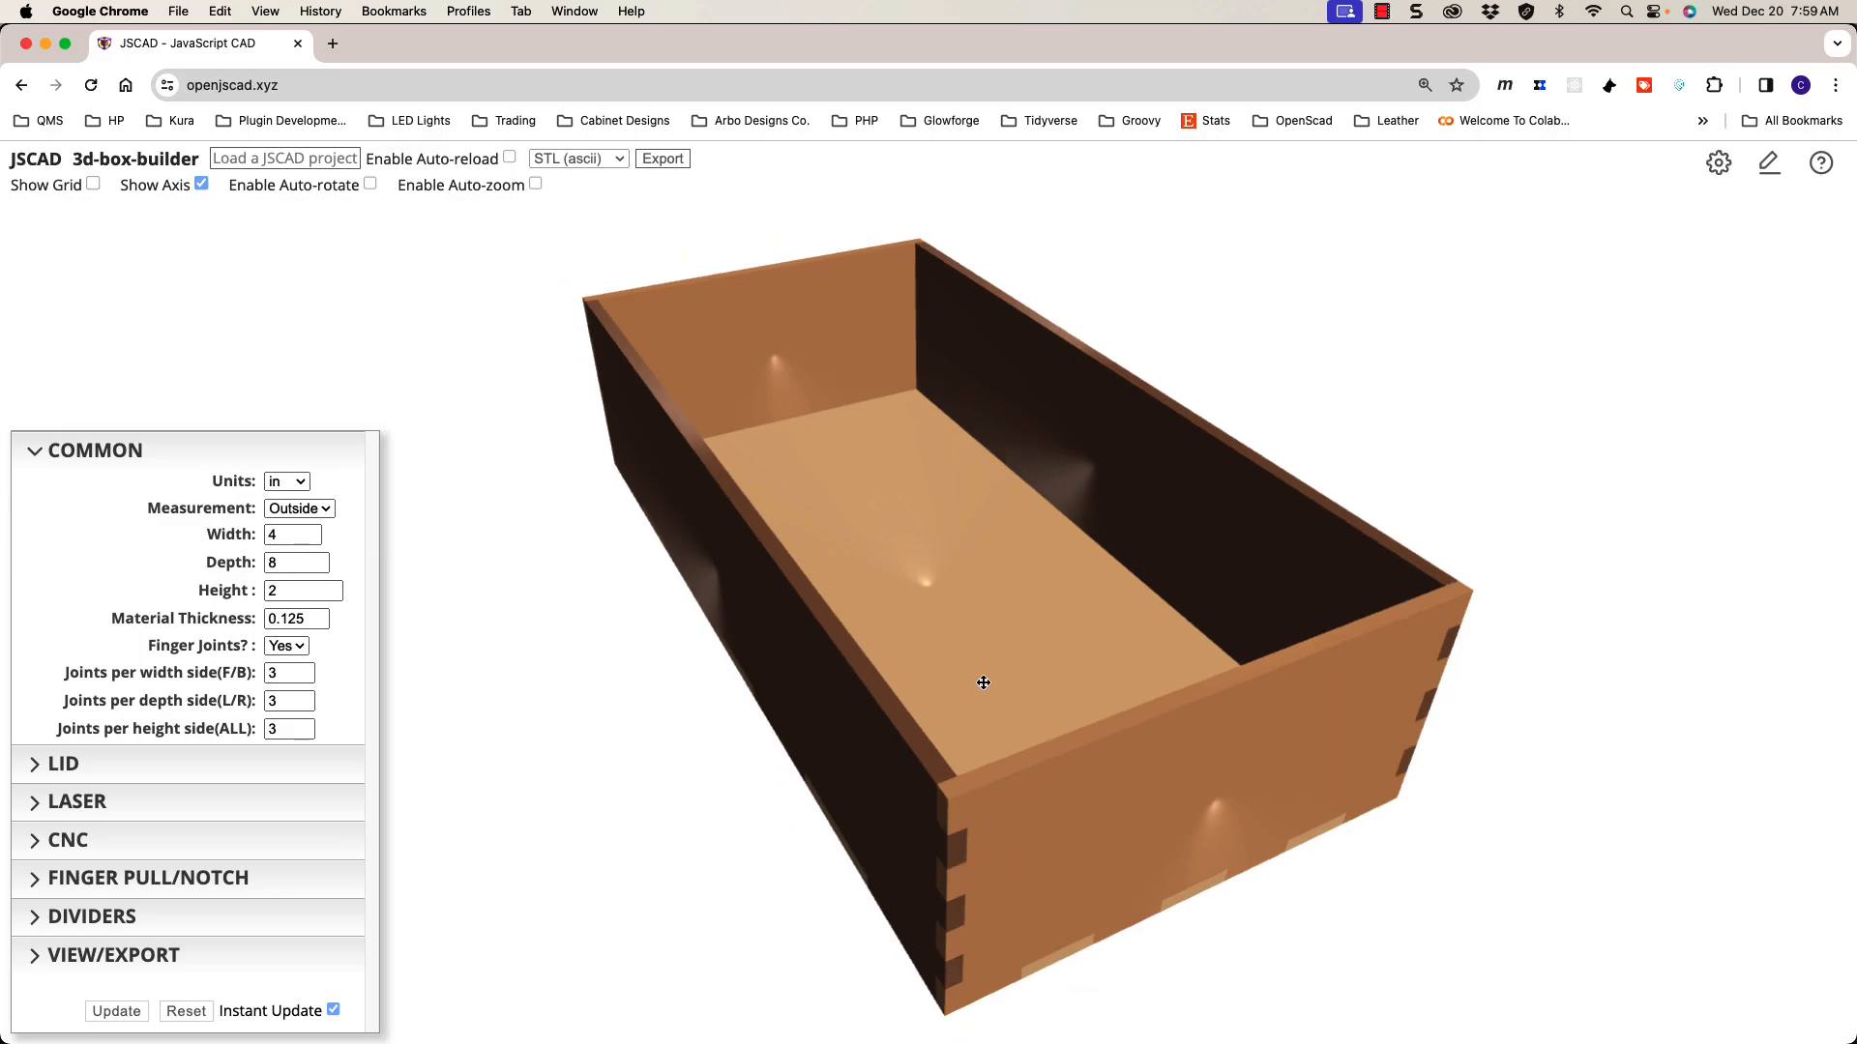
left_click_drag(998, 707, 923, 677)
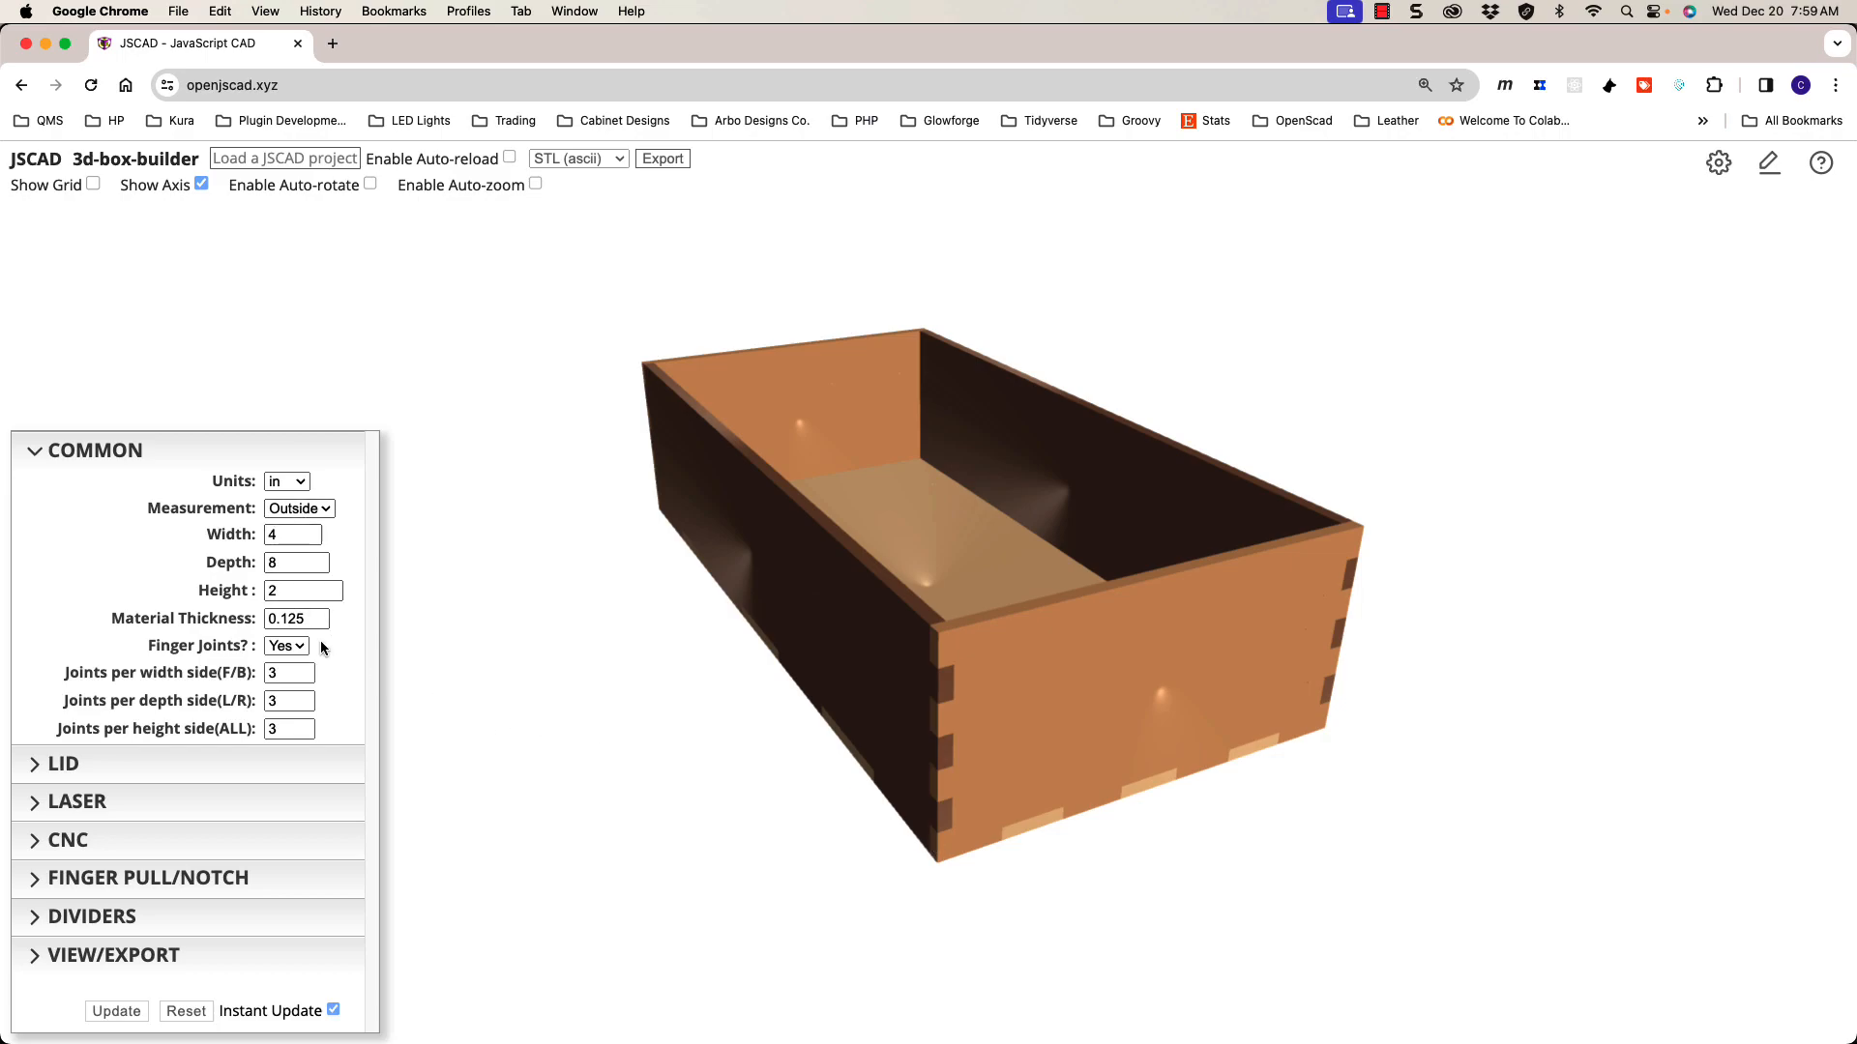
left_click_drag(308, 616, 267, 619)
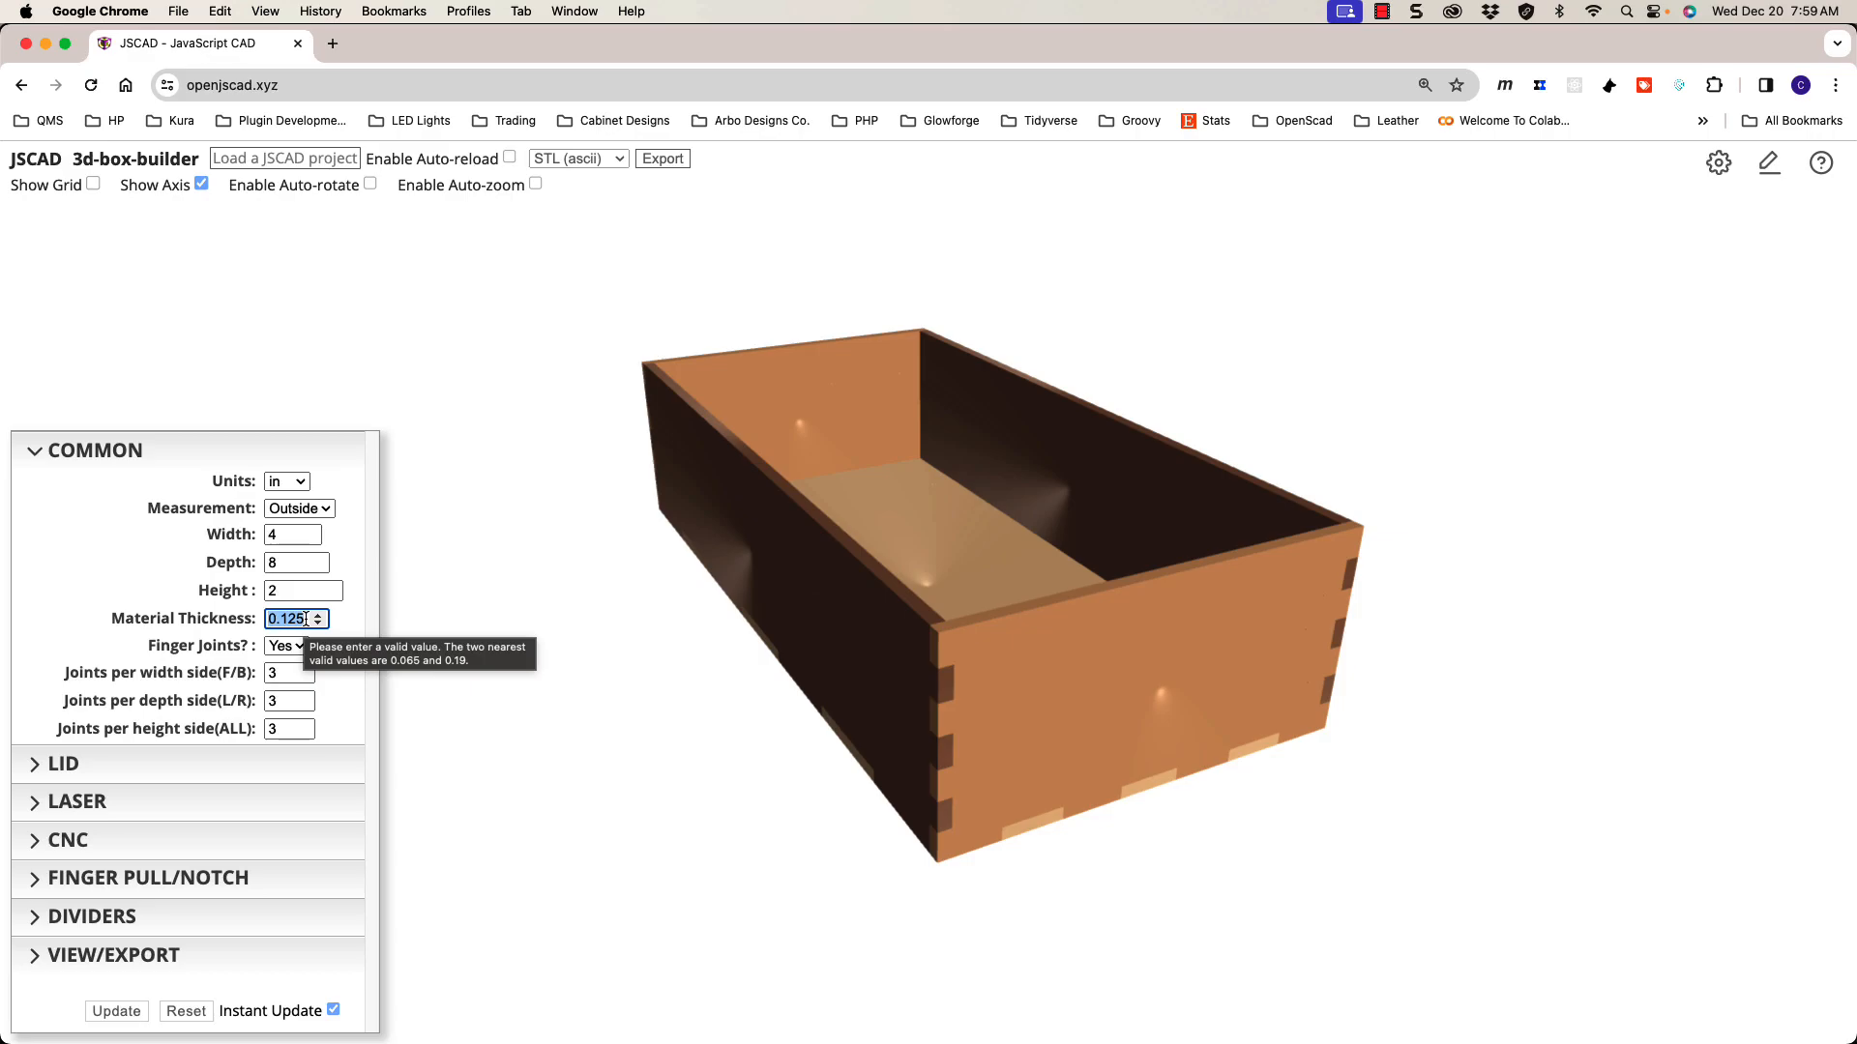
Step: Set material thickness to 0.5 and preview the box with finger joints turned off
type(".5")
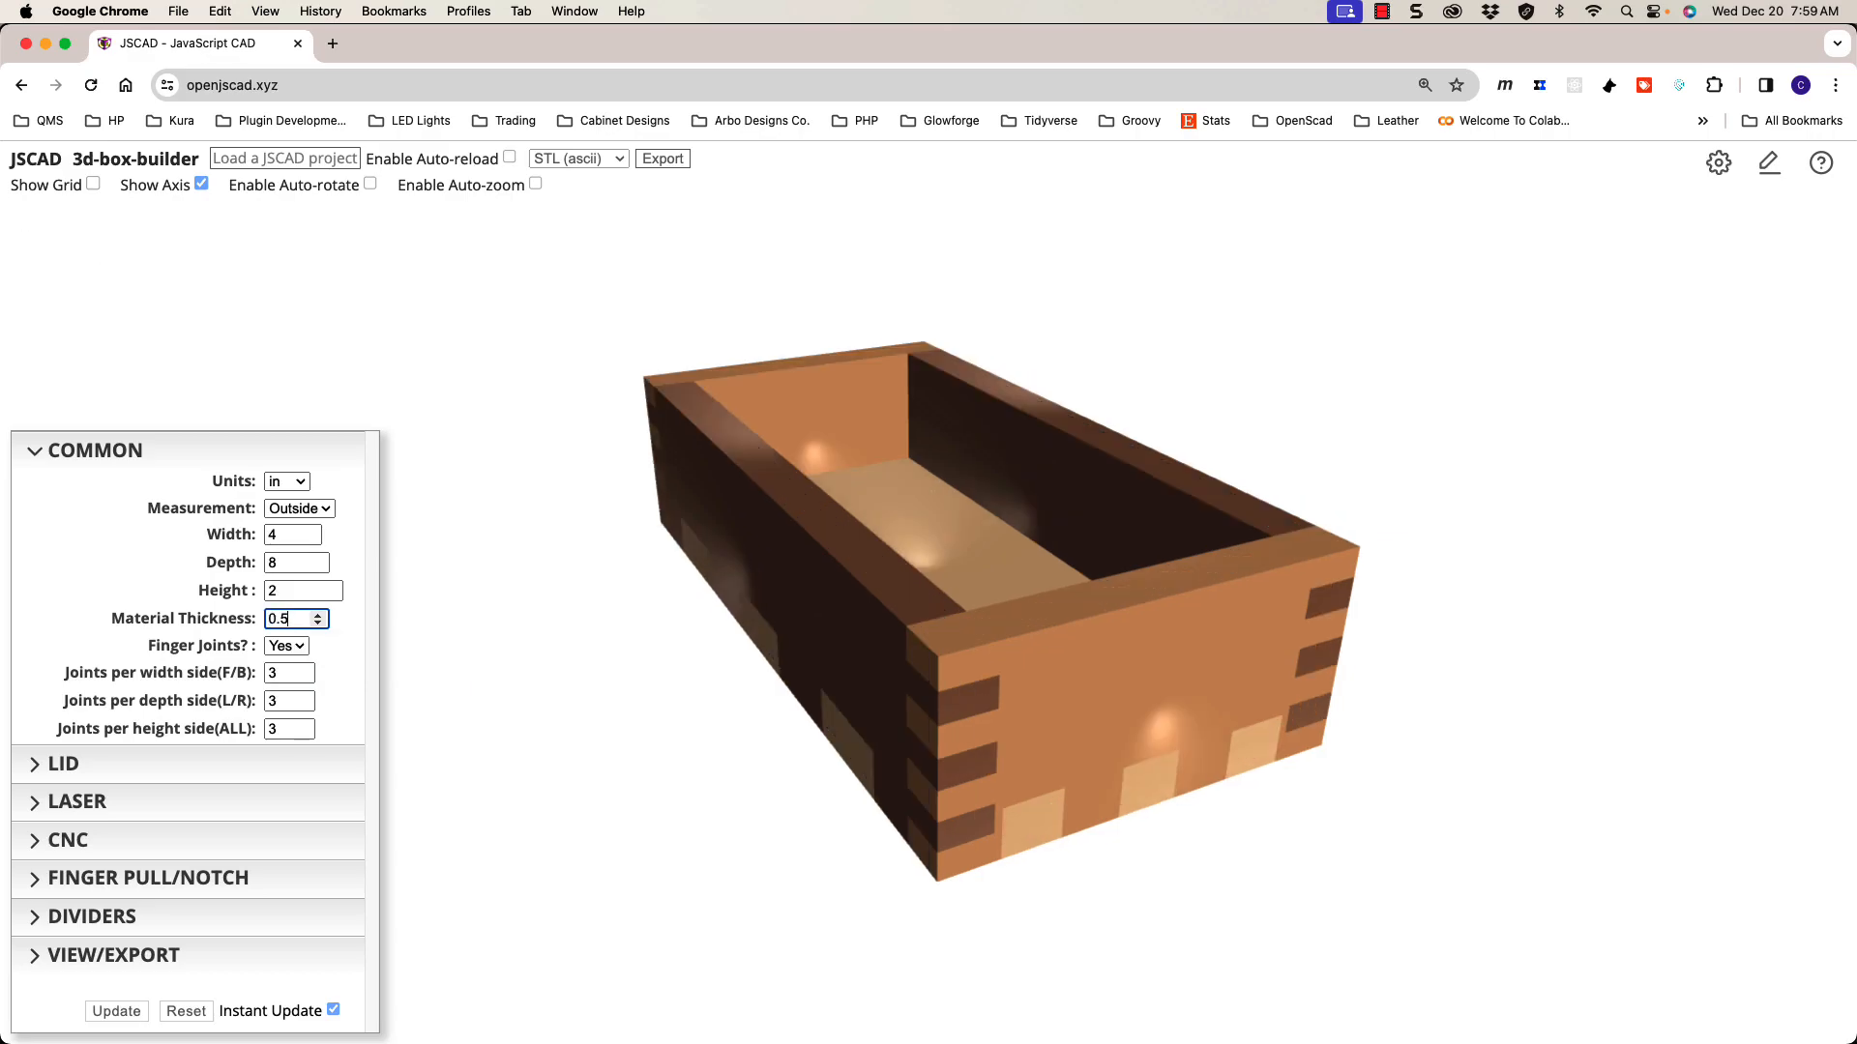
mouse_move(780, 679)
left_mouse_down()
mouse_move(750, 654)
mouse_move(779, 763)
mouse_move(736, 600)
mouse_move(755, 609)
mouse_move(751, 696)
mouse_move(768, 698)
left_mouse_up()
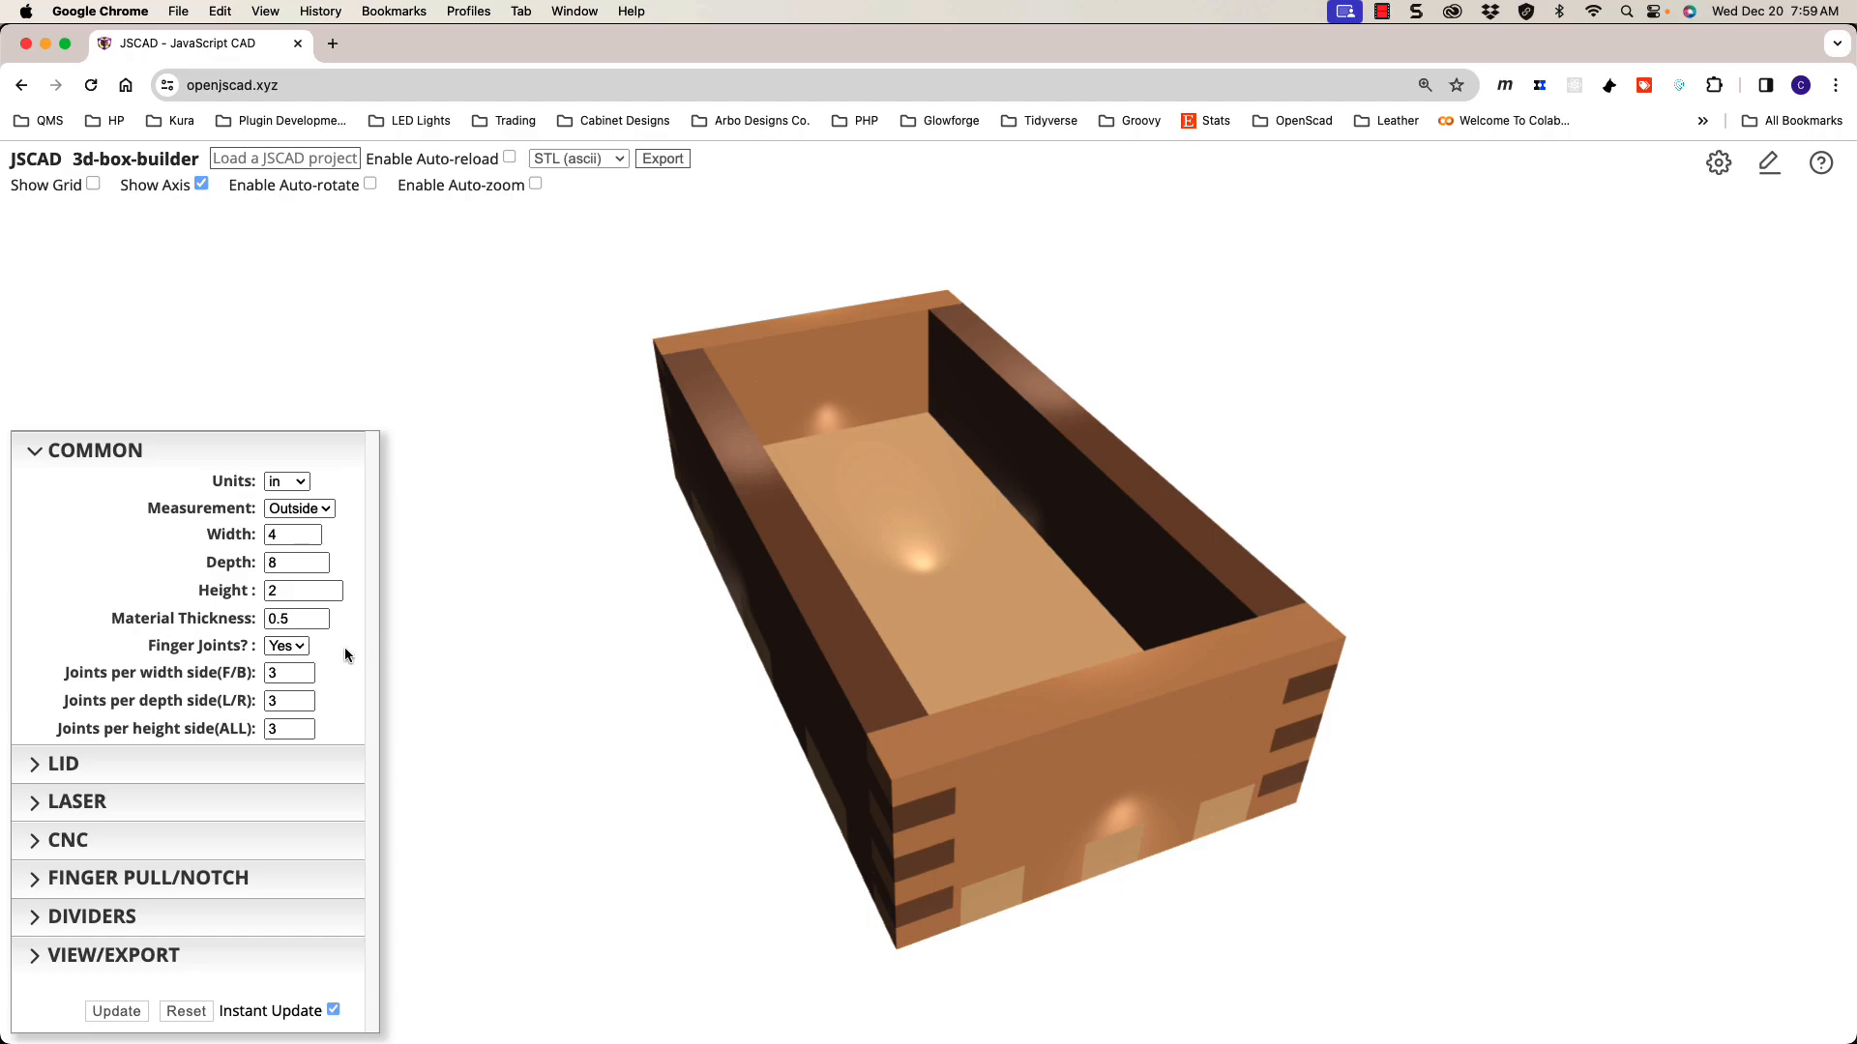
left_click(300, 654)
left_click(294, 658)
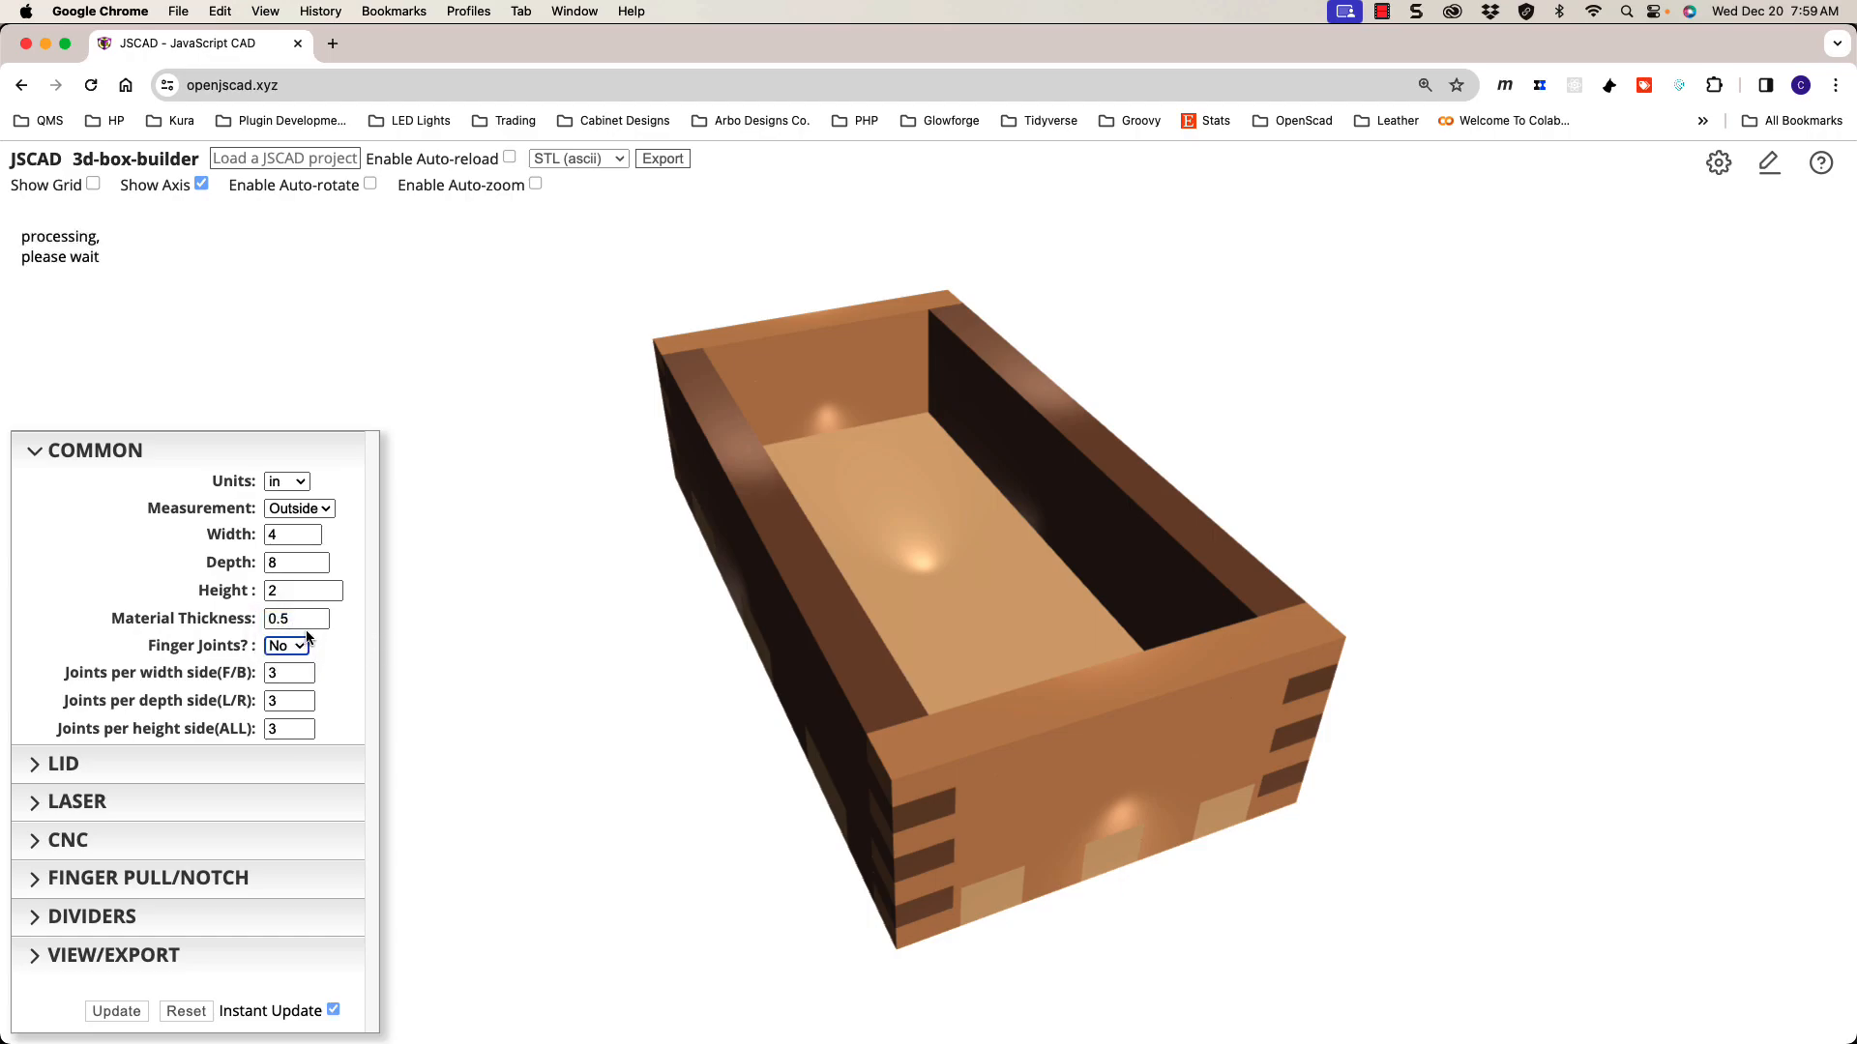
left_click_drag(710, 720, 700, 696)
mouse_move(813, 737)
left_mouse_down()
mouse_move(783, 584)
mouse_move(825, 716)
mouse_move(800, 750)
mouse_move(899, 729)
mouse_move(810, 713)
left_mouse_up()
scroll(792, 714, "down", 3)
scroll(793, 712, "up", 5)
scroll(794, 712, "down", 4)
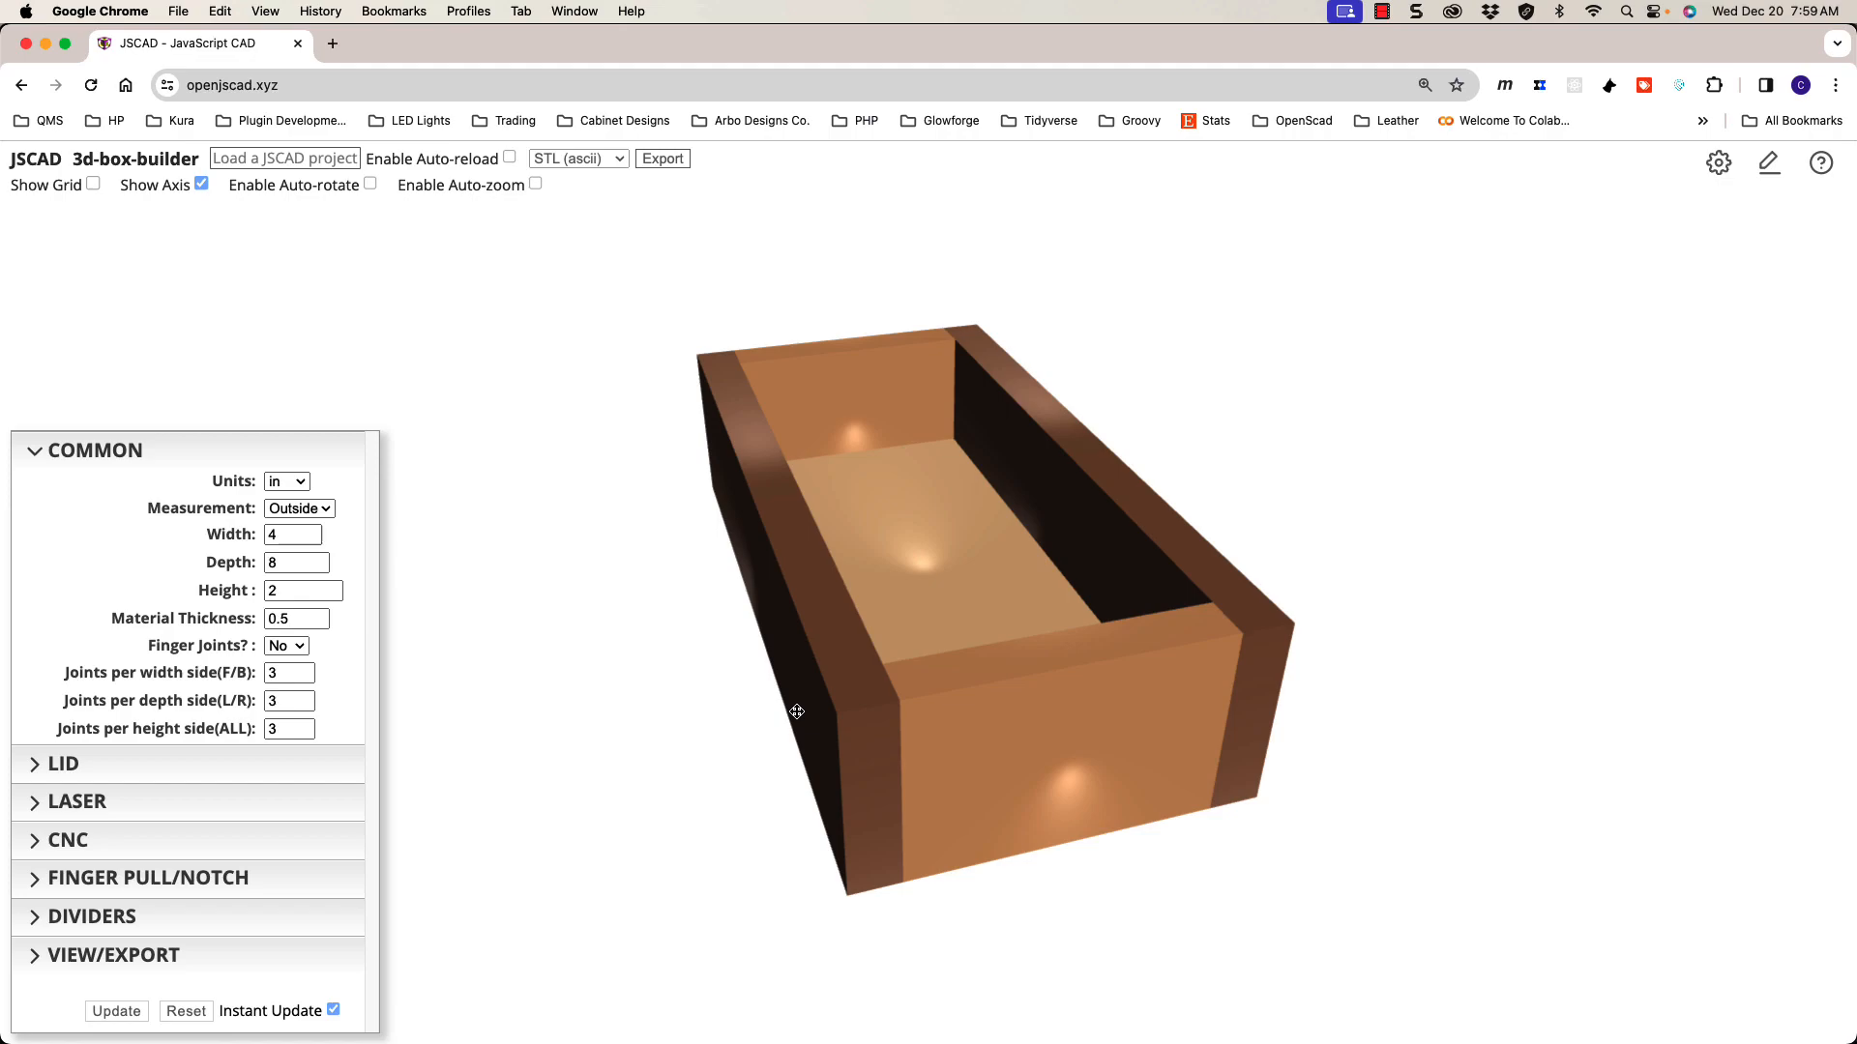
scroll(889, 723, "up", 2)
Step: Turn finger joints back on for the 0.5-inch walls
left_click(295, 646)
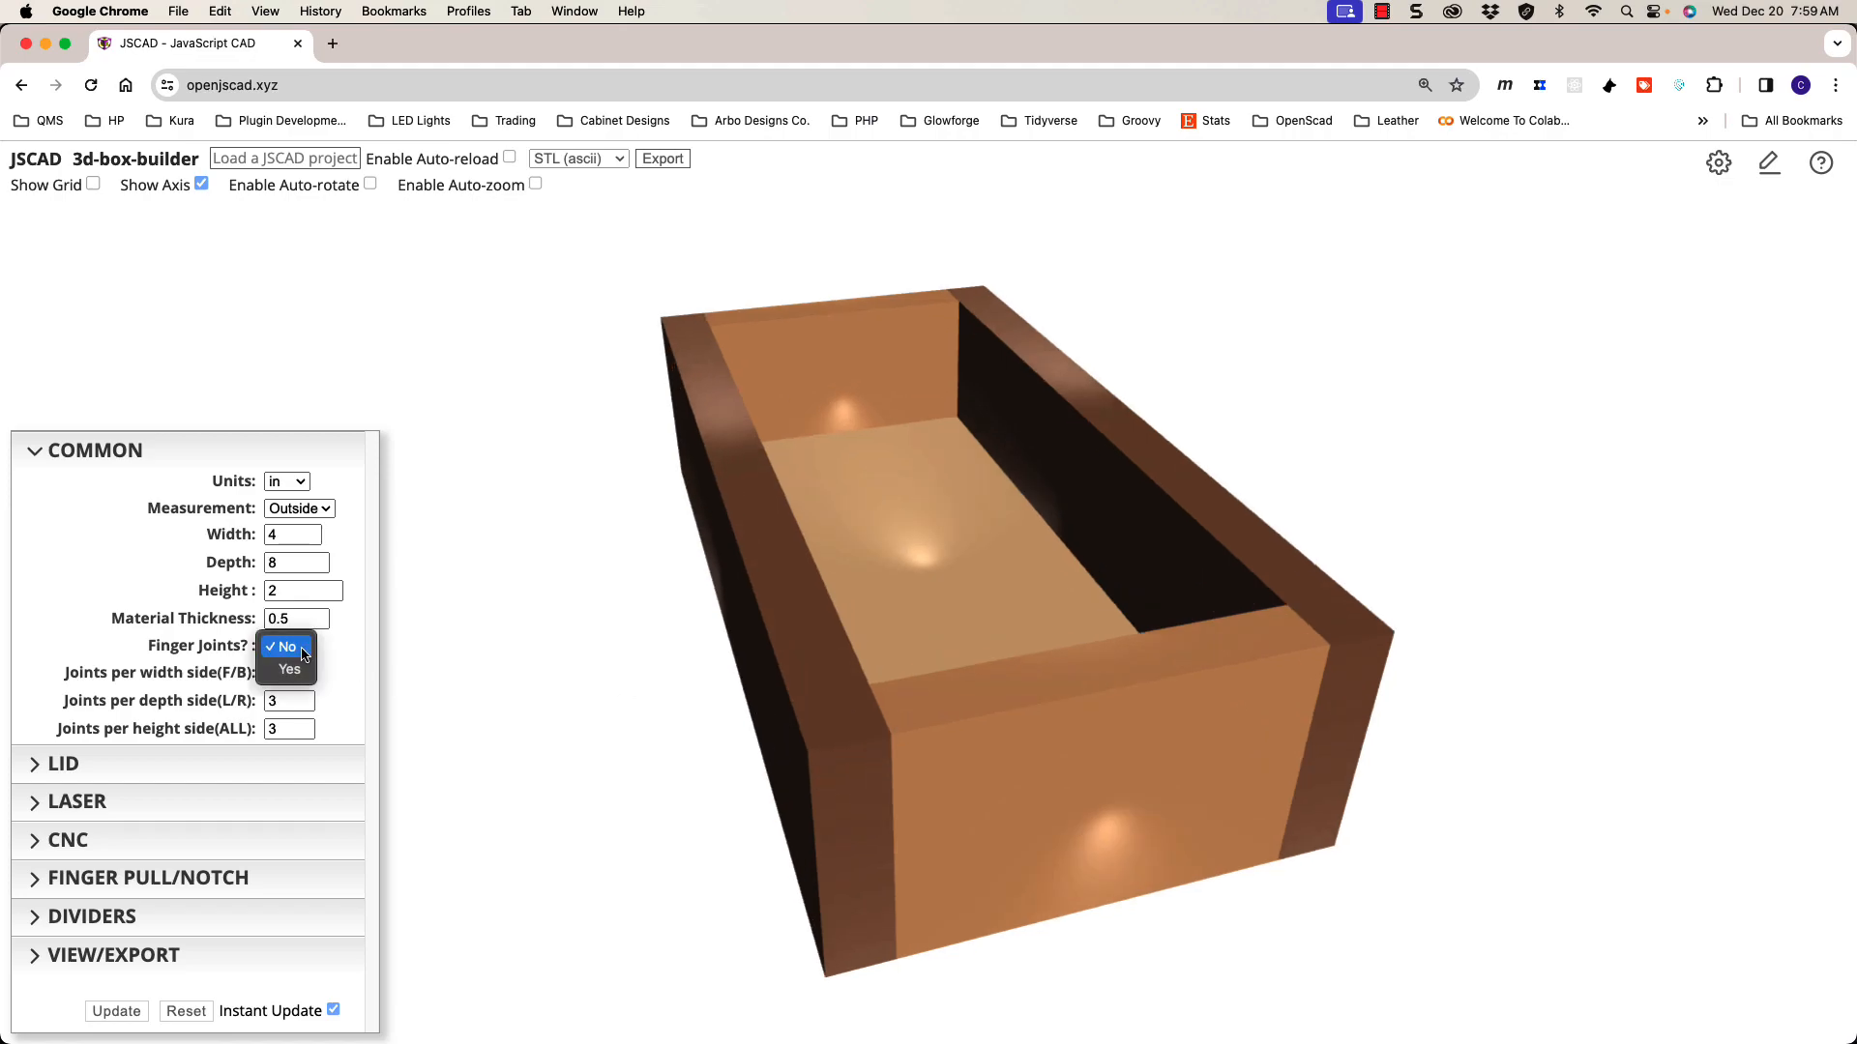
left_click(295, 668)
scroll(630, 692, "down", 3)
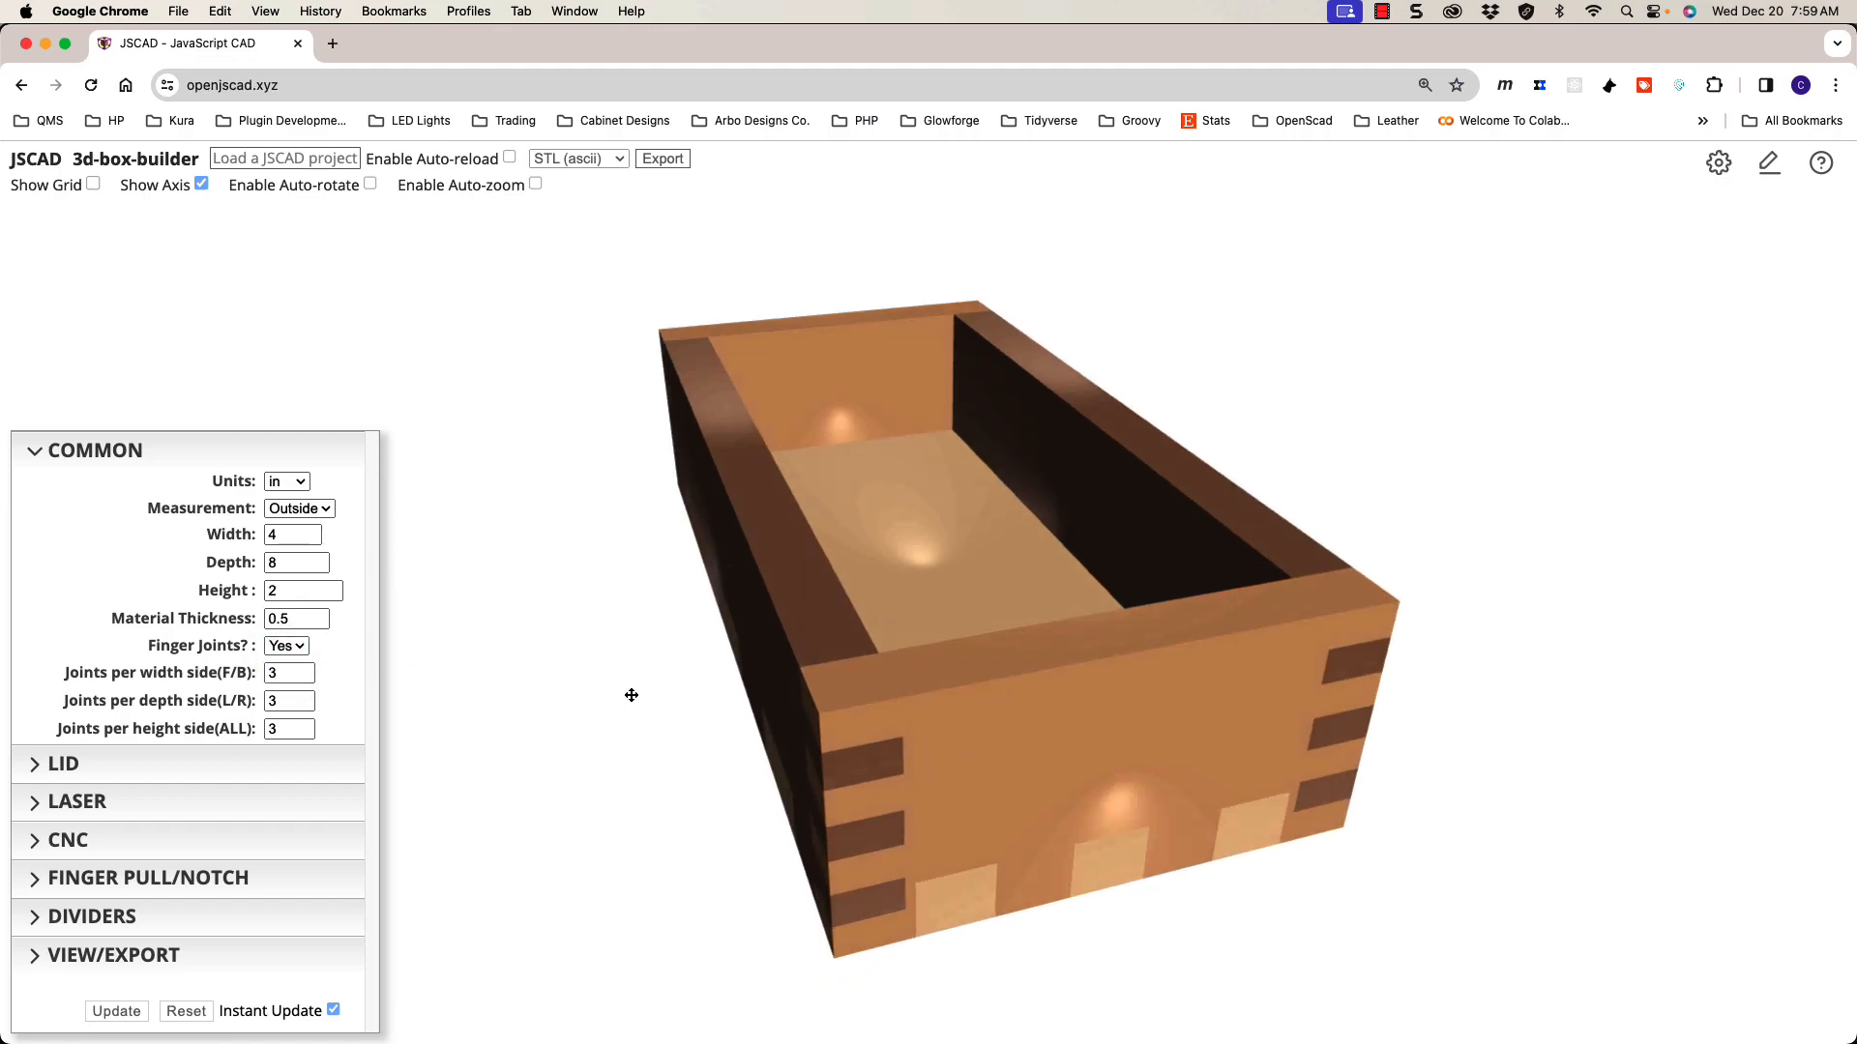
left_click_drag(664, 696, 691, 666)
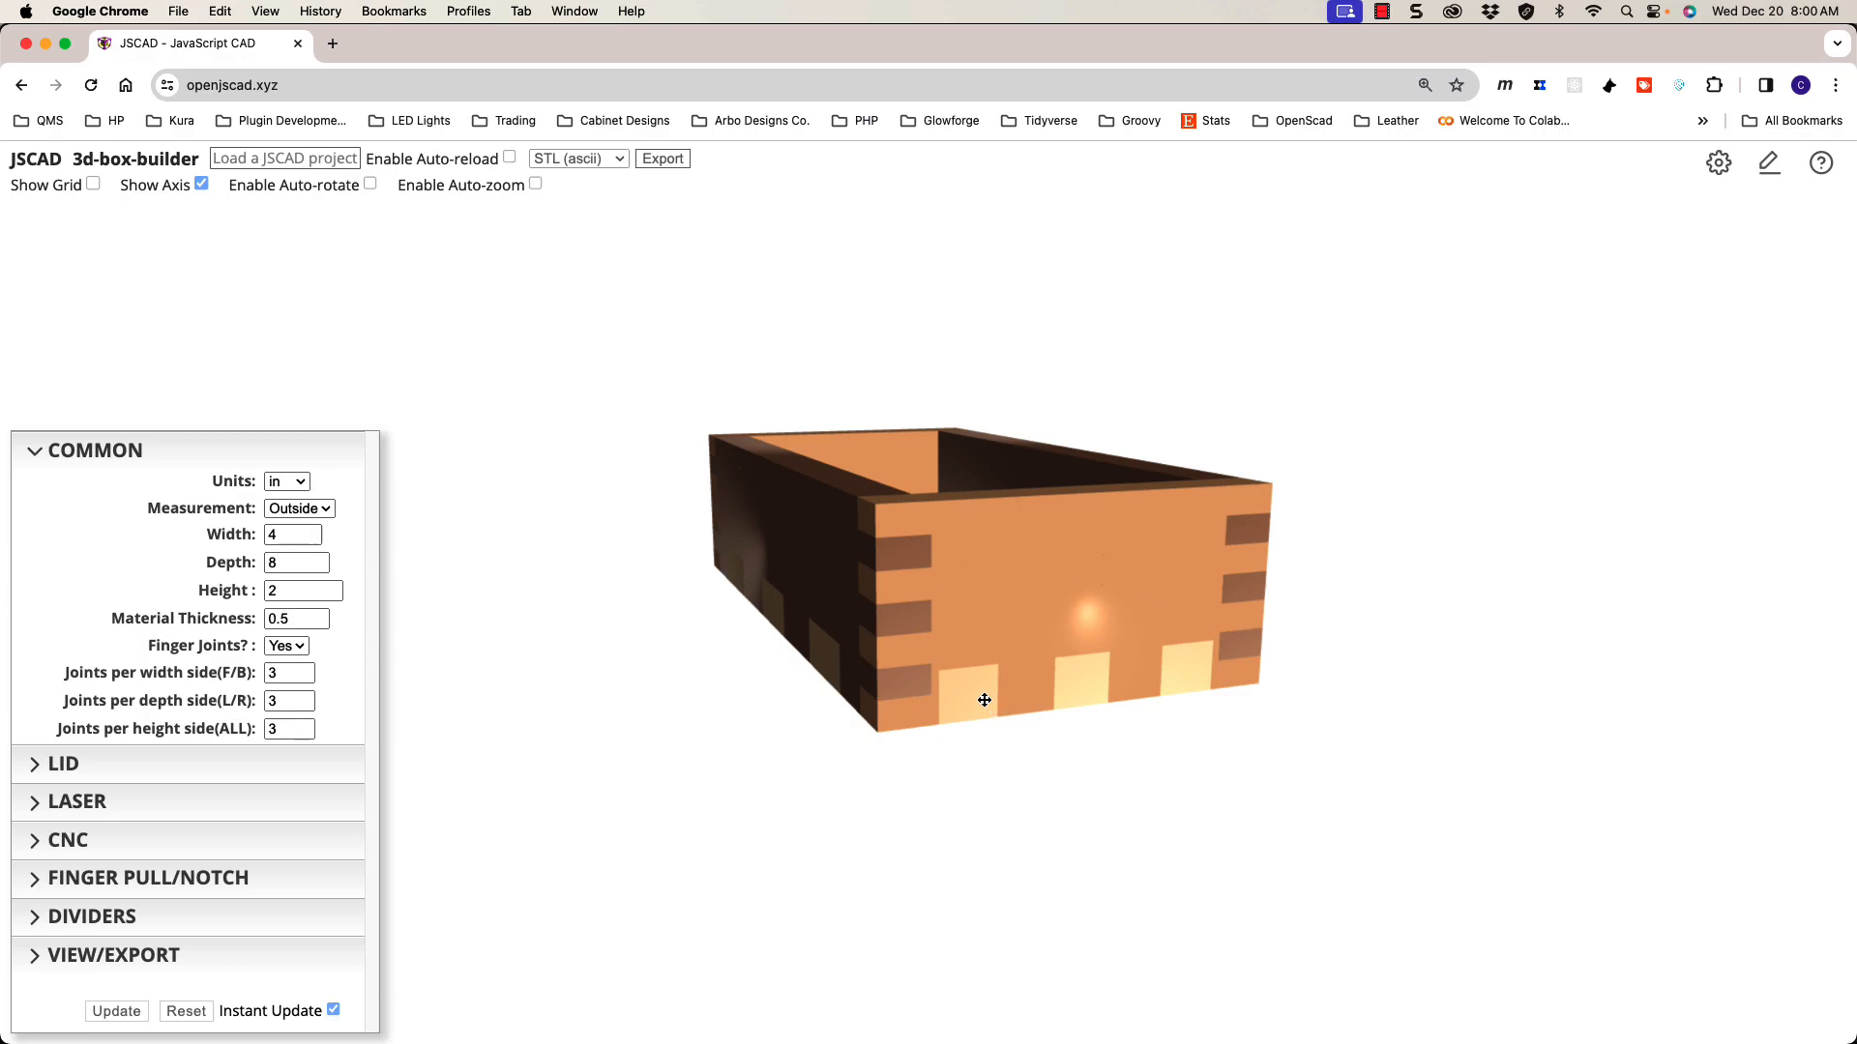
Step: Set joints per width side to 2, per height side to 1, and per depth side to 1
left_click(305, 678)
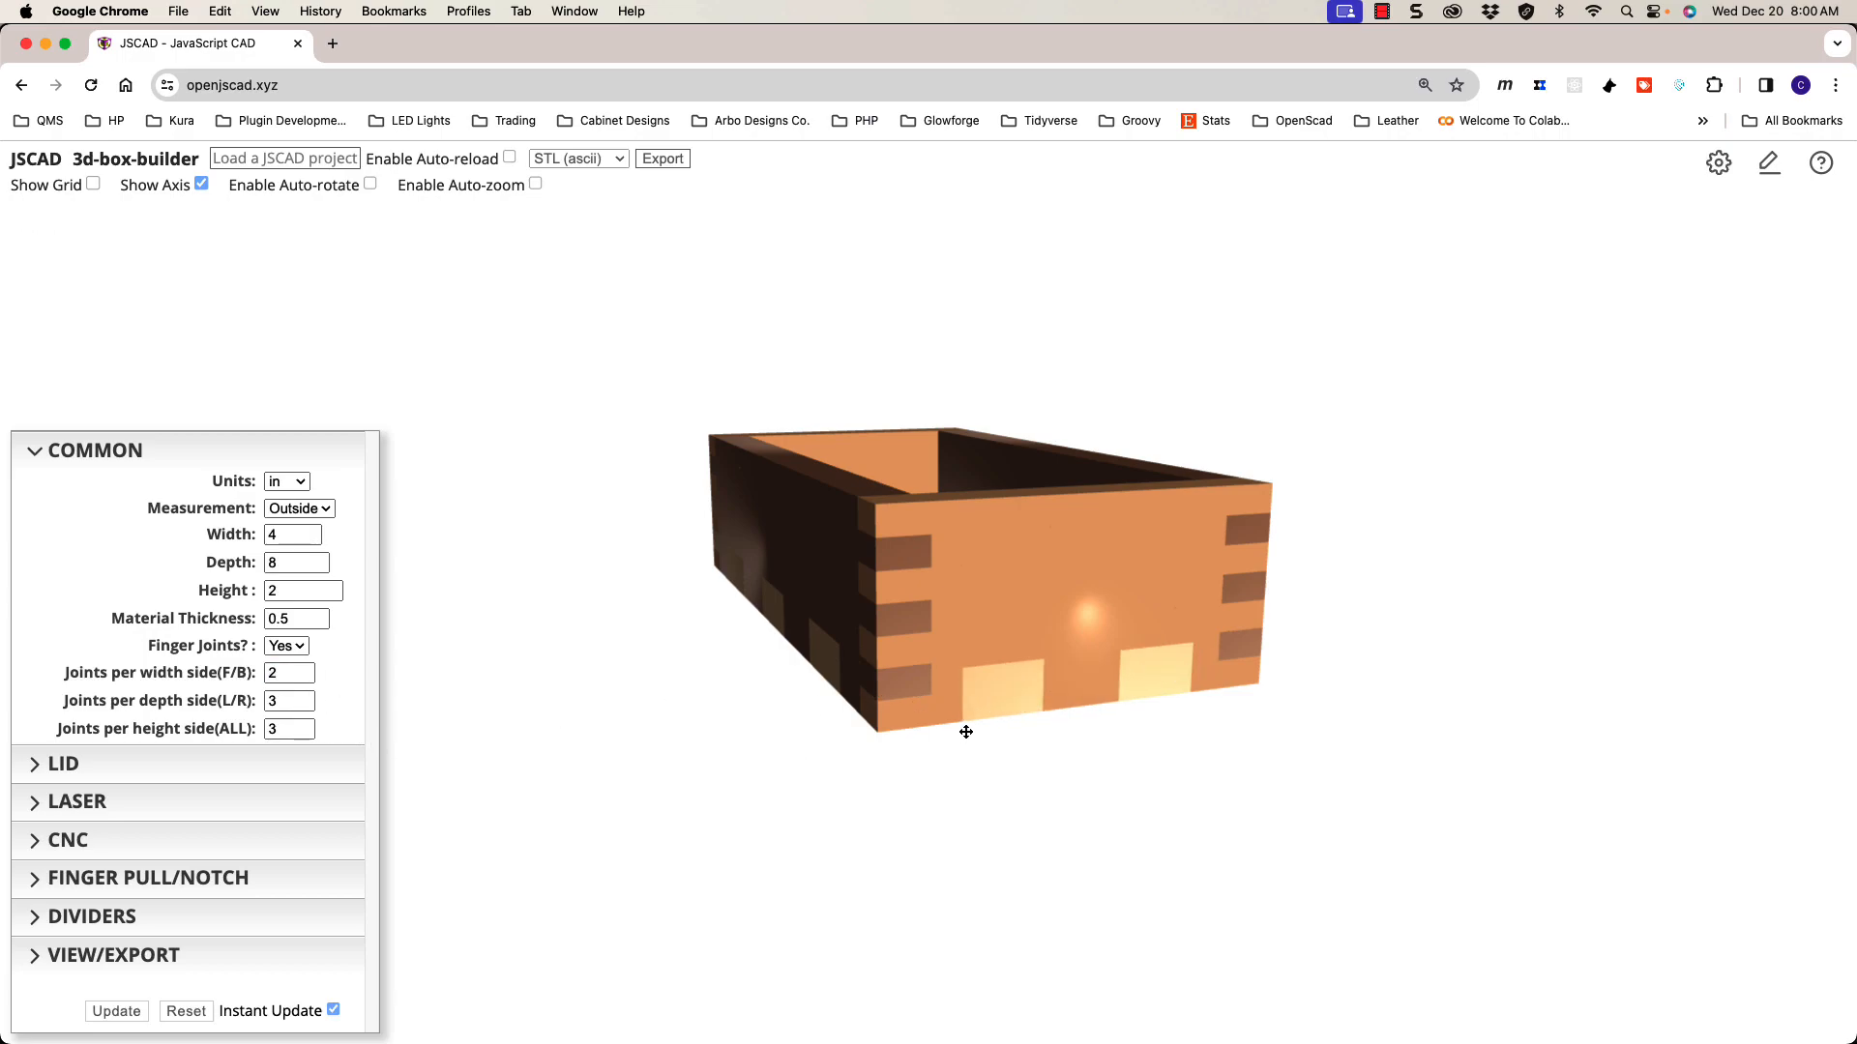
left_click_drag(966, 732, 961, 738)
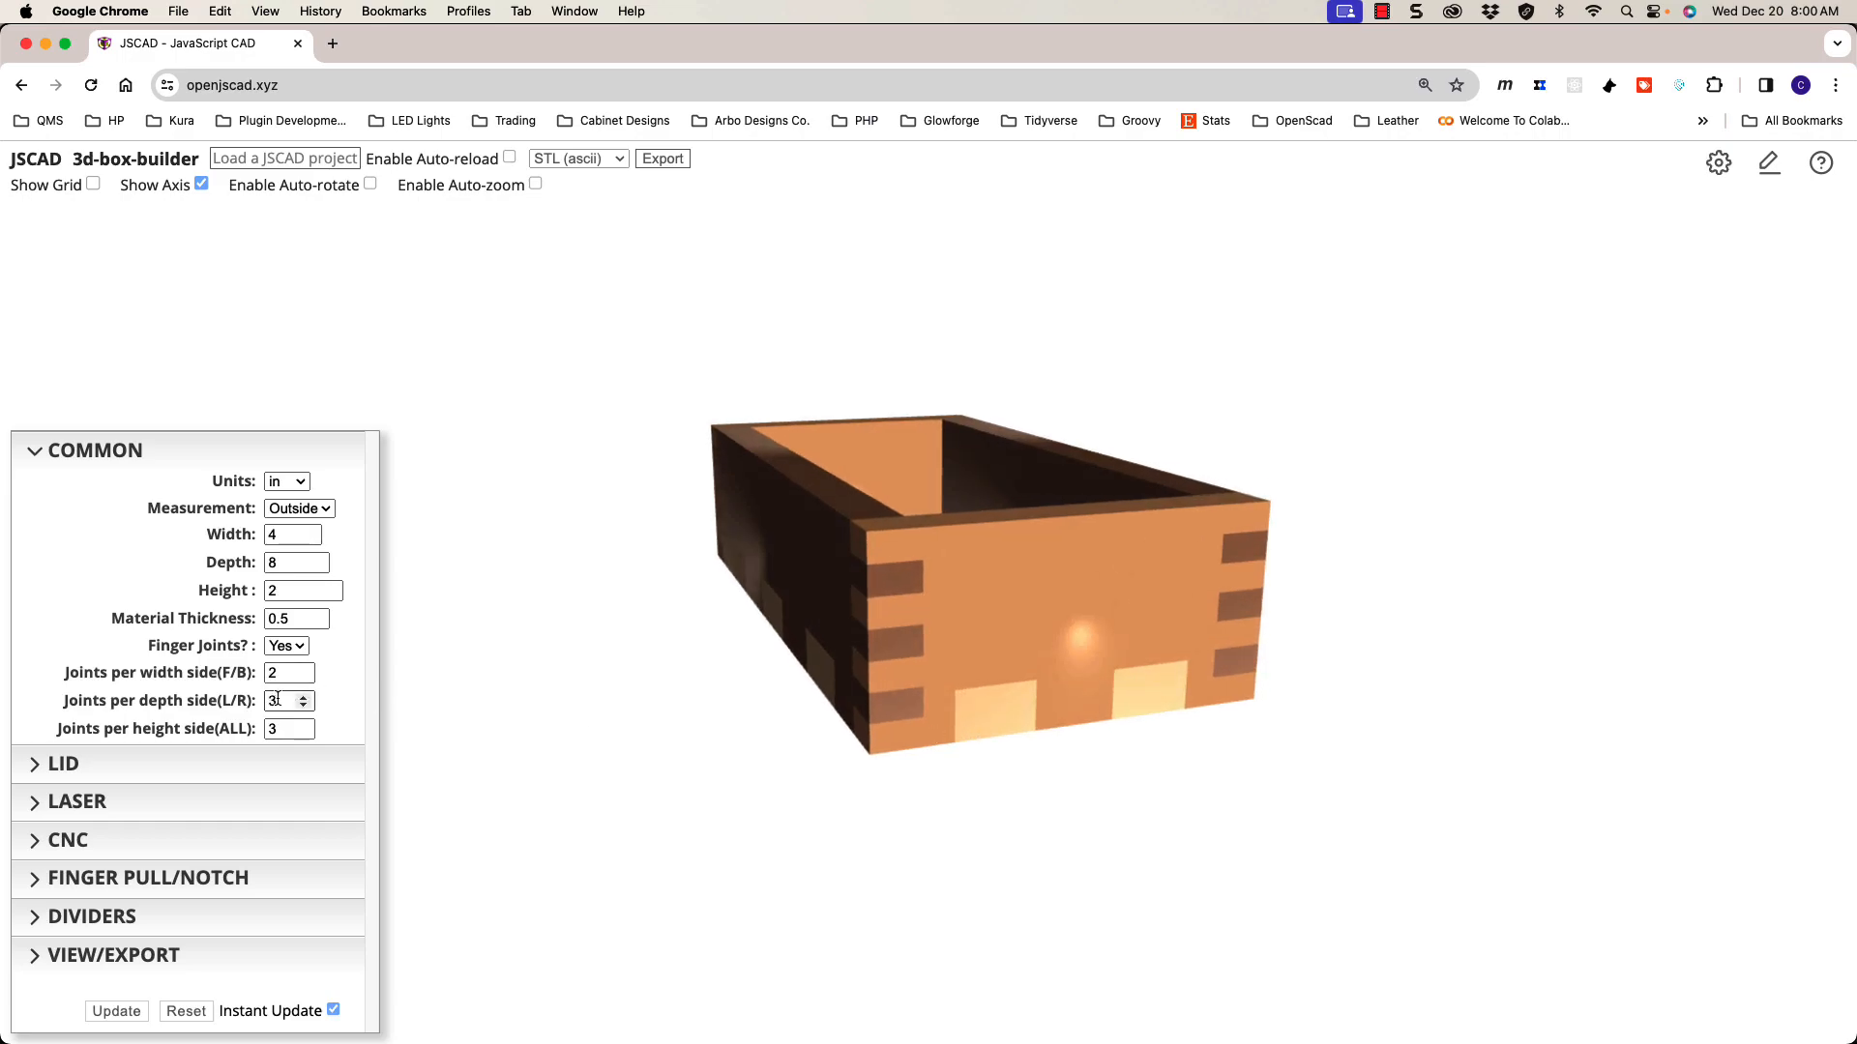
left_click_drag(676, 705, 738, 695)
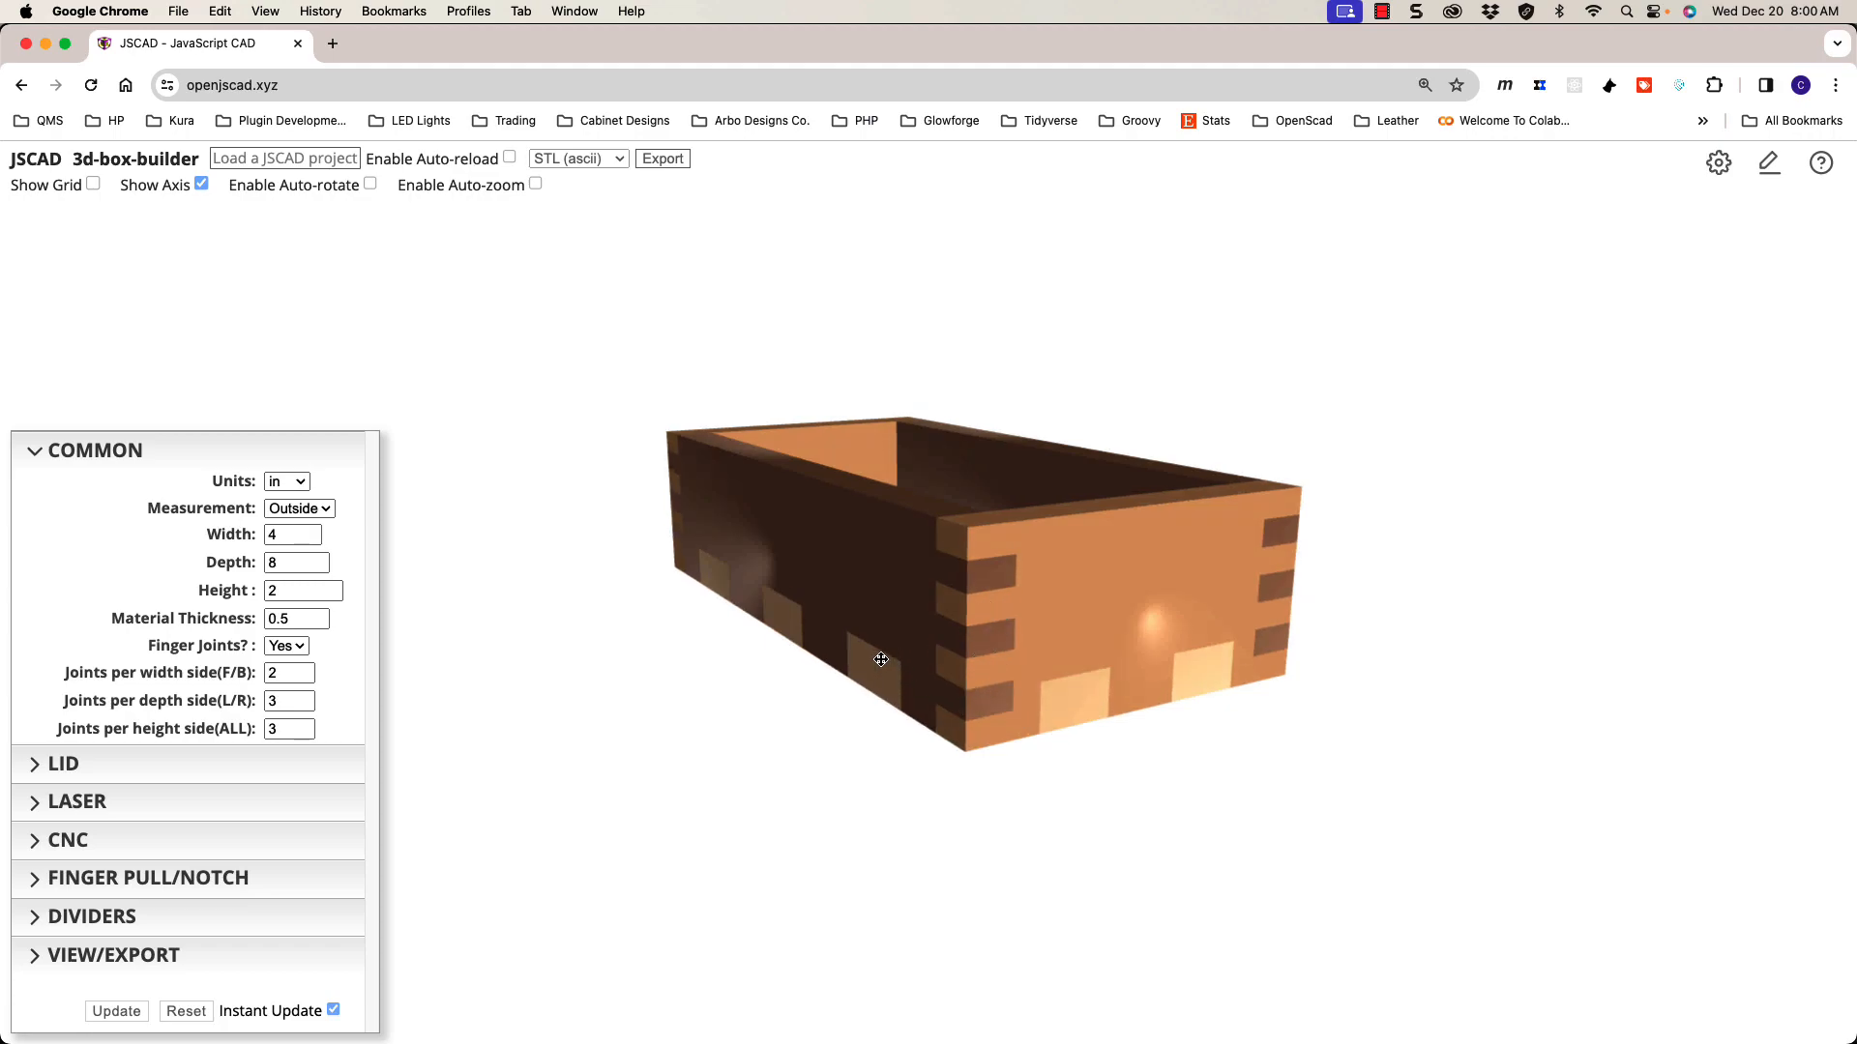
left_click(303, 734)
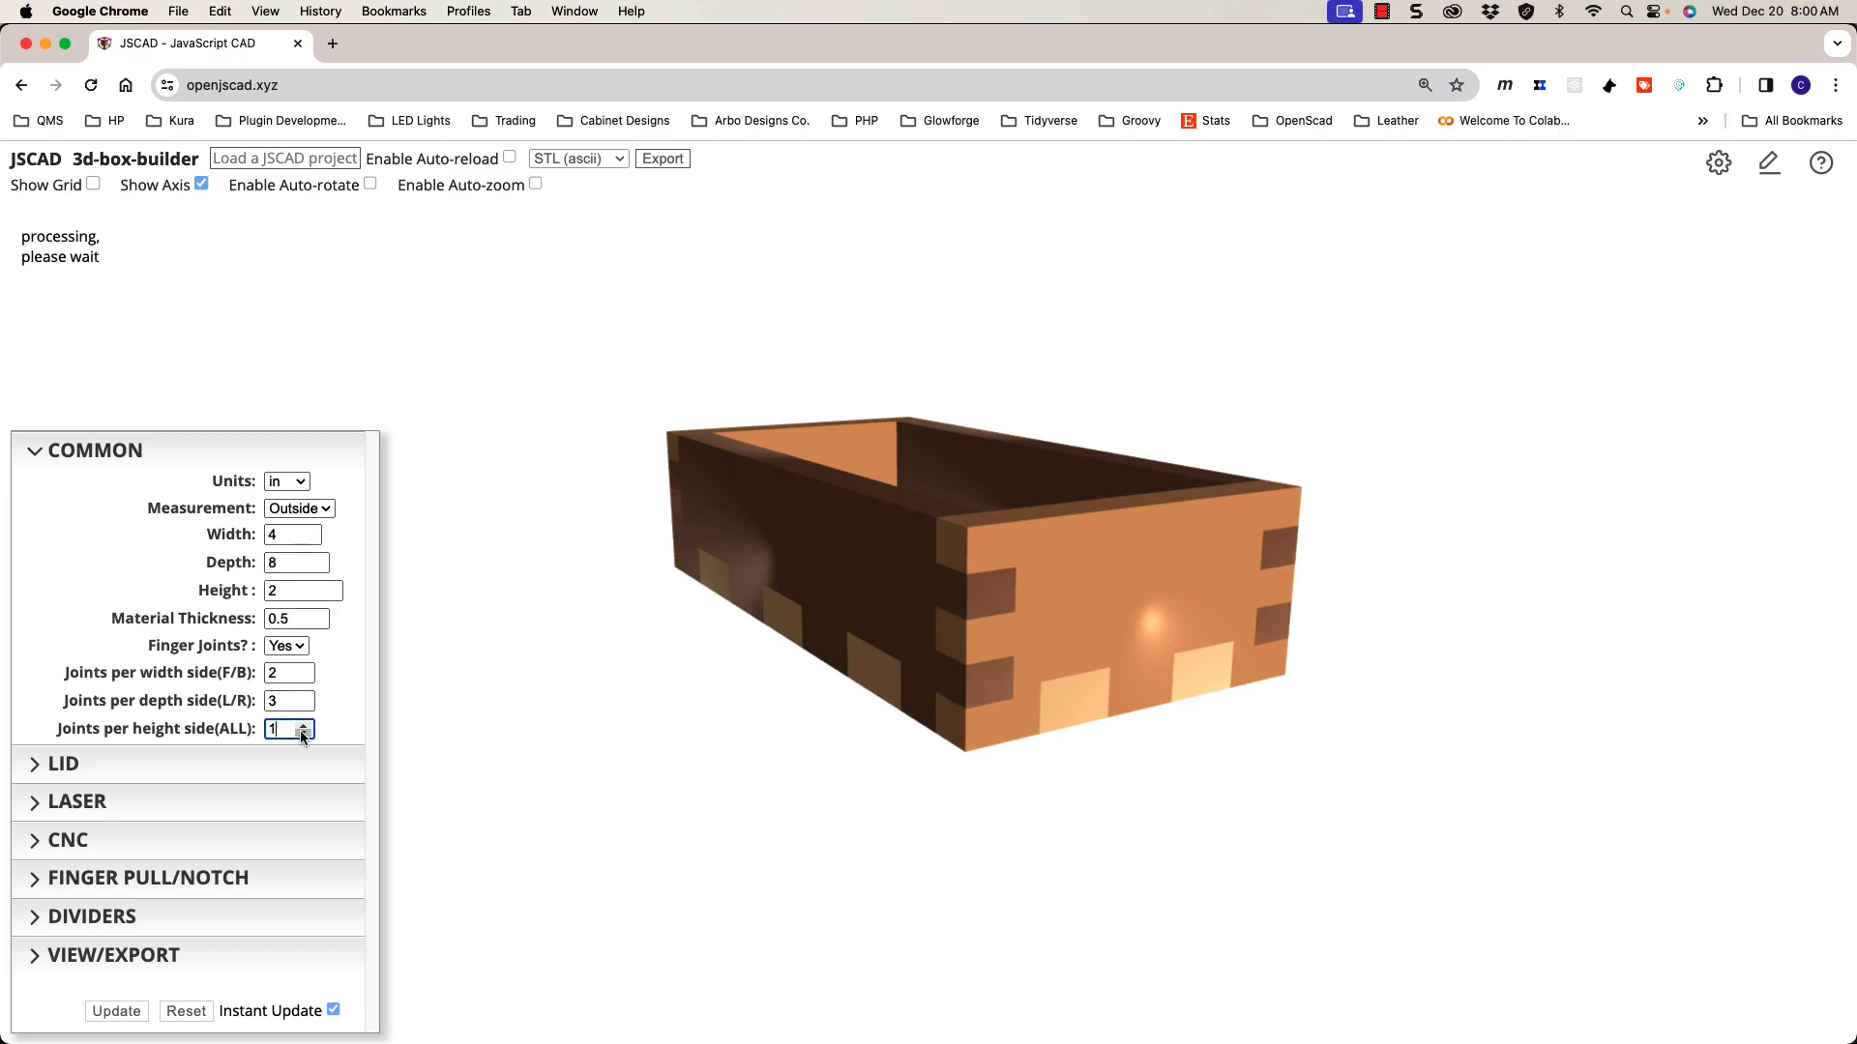
left_click_drag(850, 693, 897, 685)
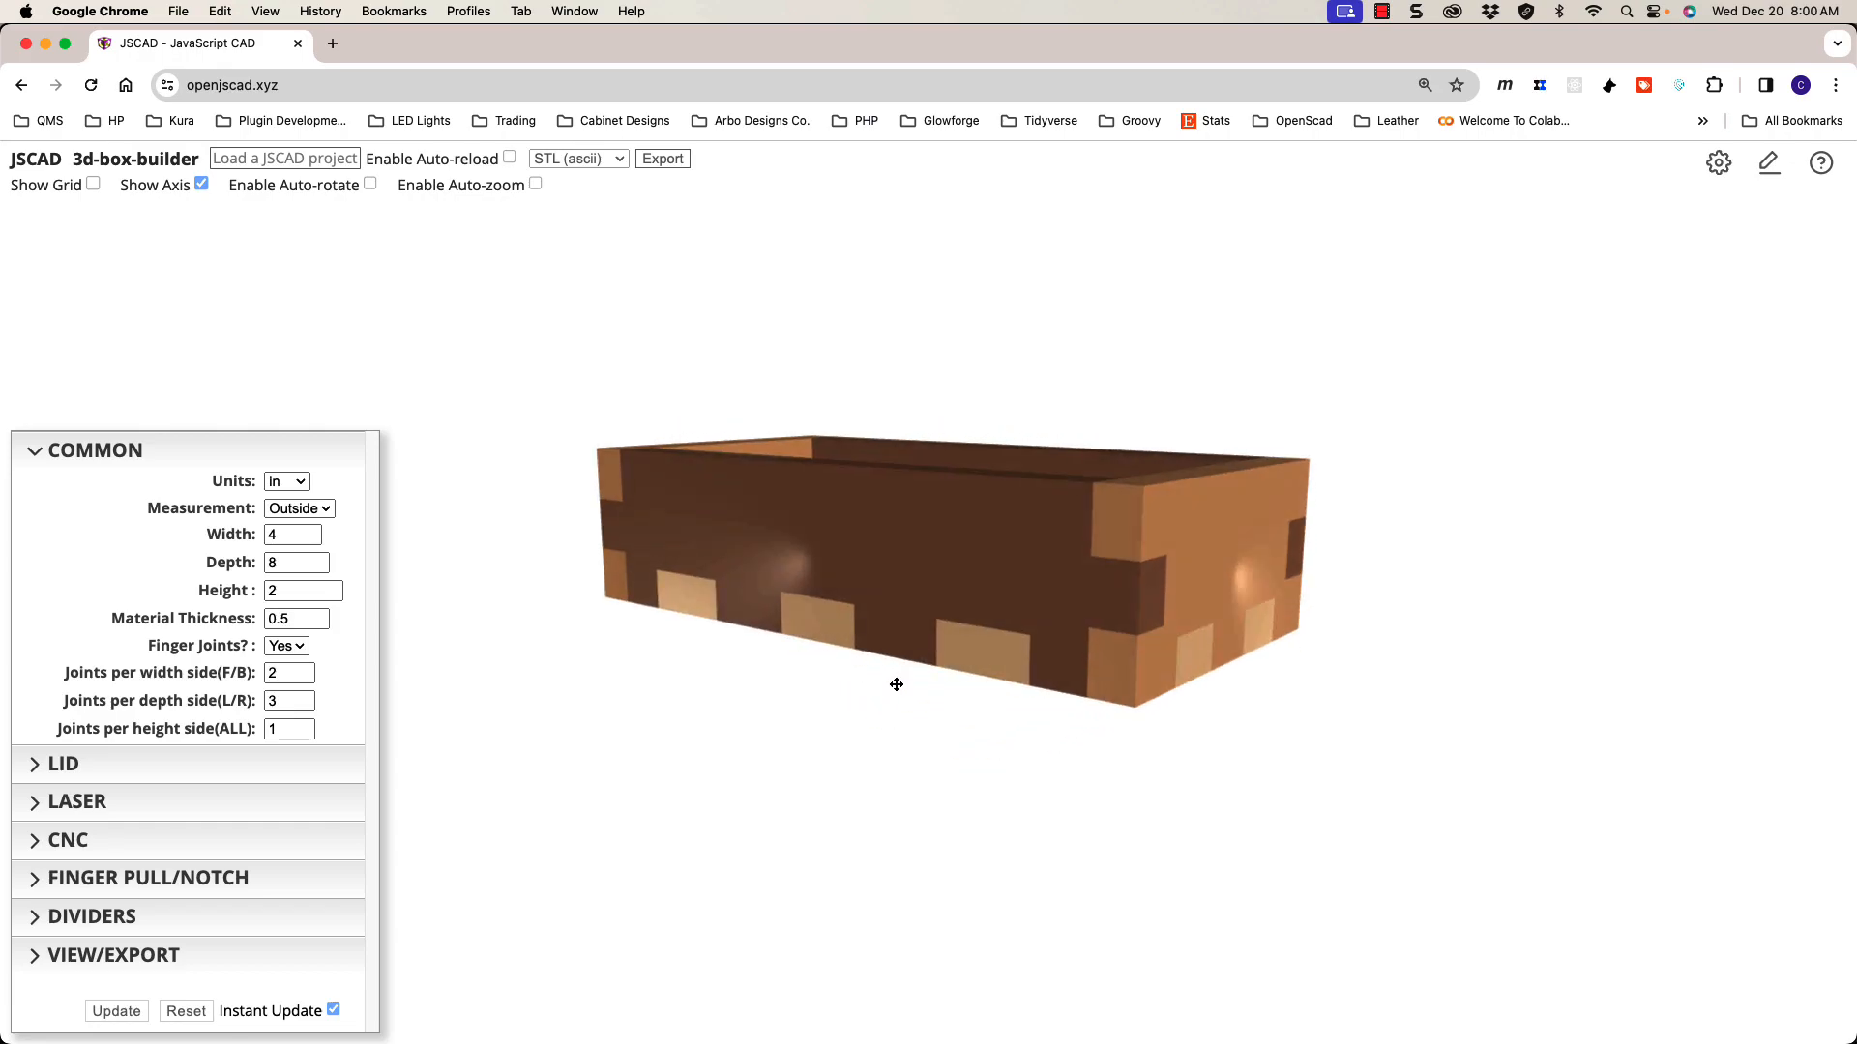
left_click(304, 704)
left_click(303, 704)
left_click_drag(861, 682, 685, 700)
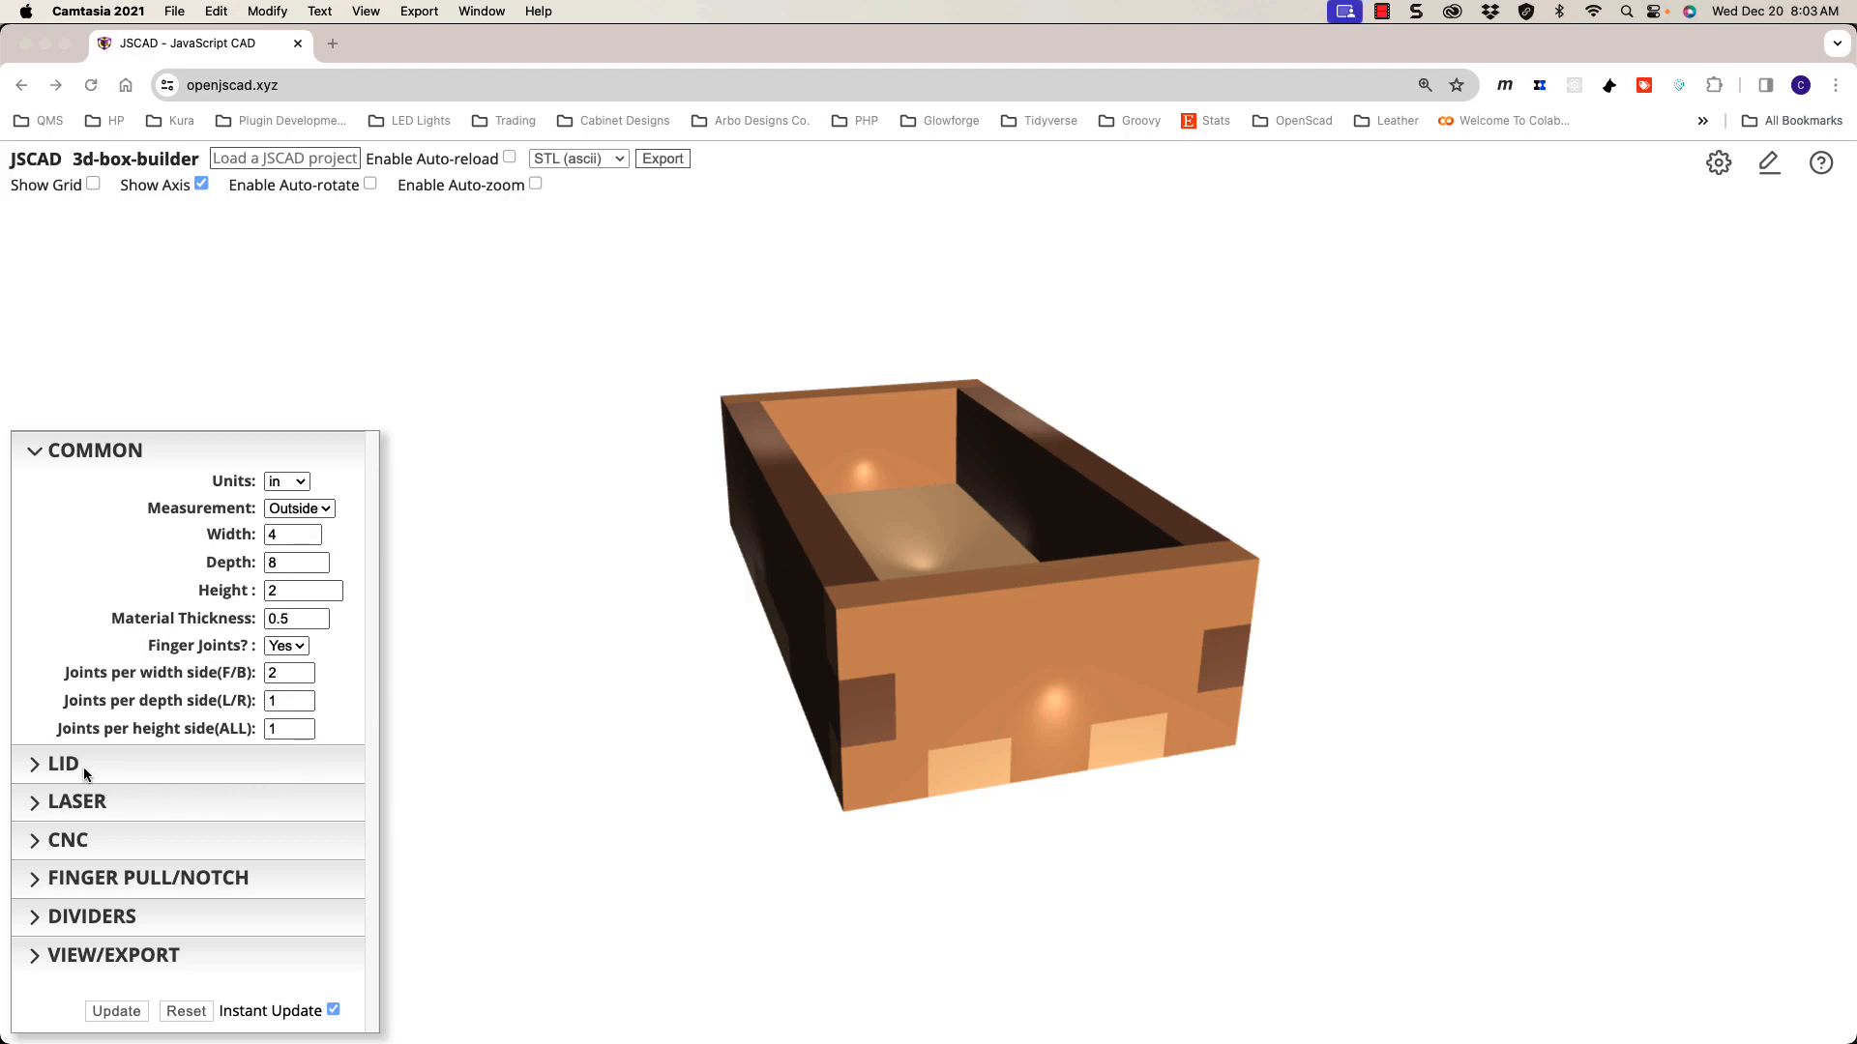
Step: Collapse and re-expand the common box settings, then reveal the lid settings
left_click(135, 460)
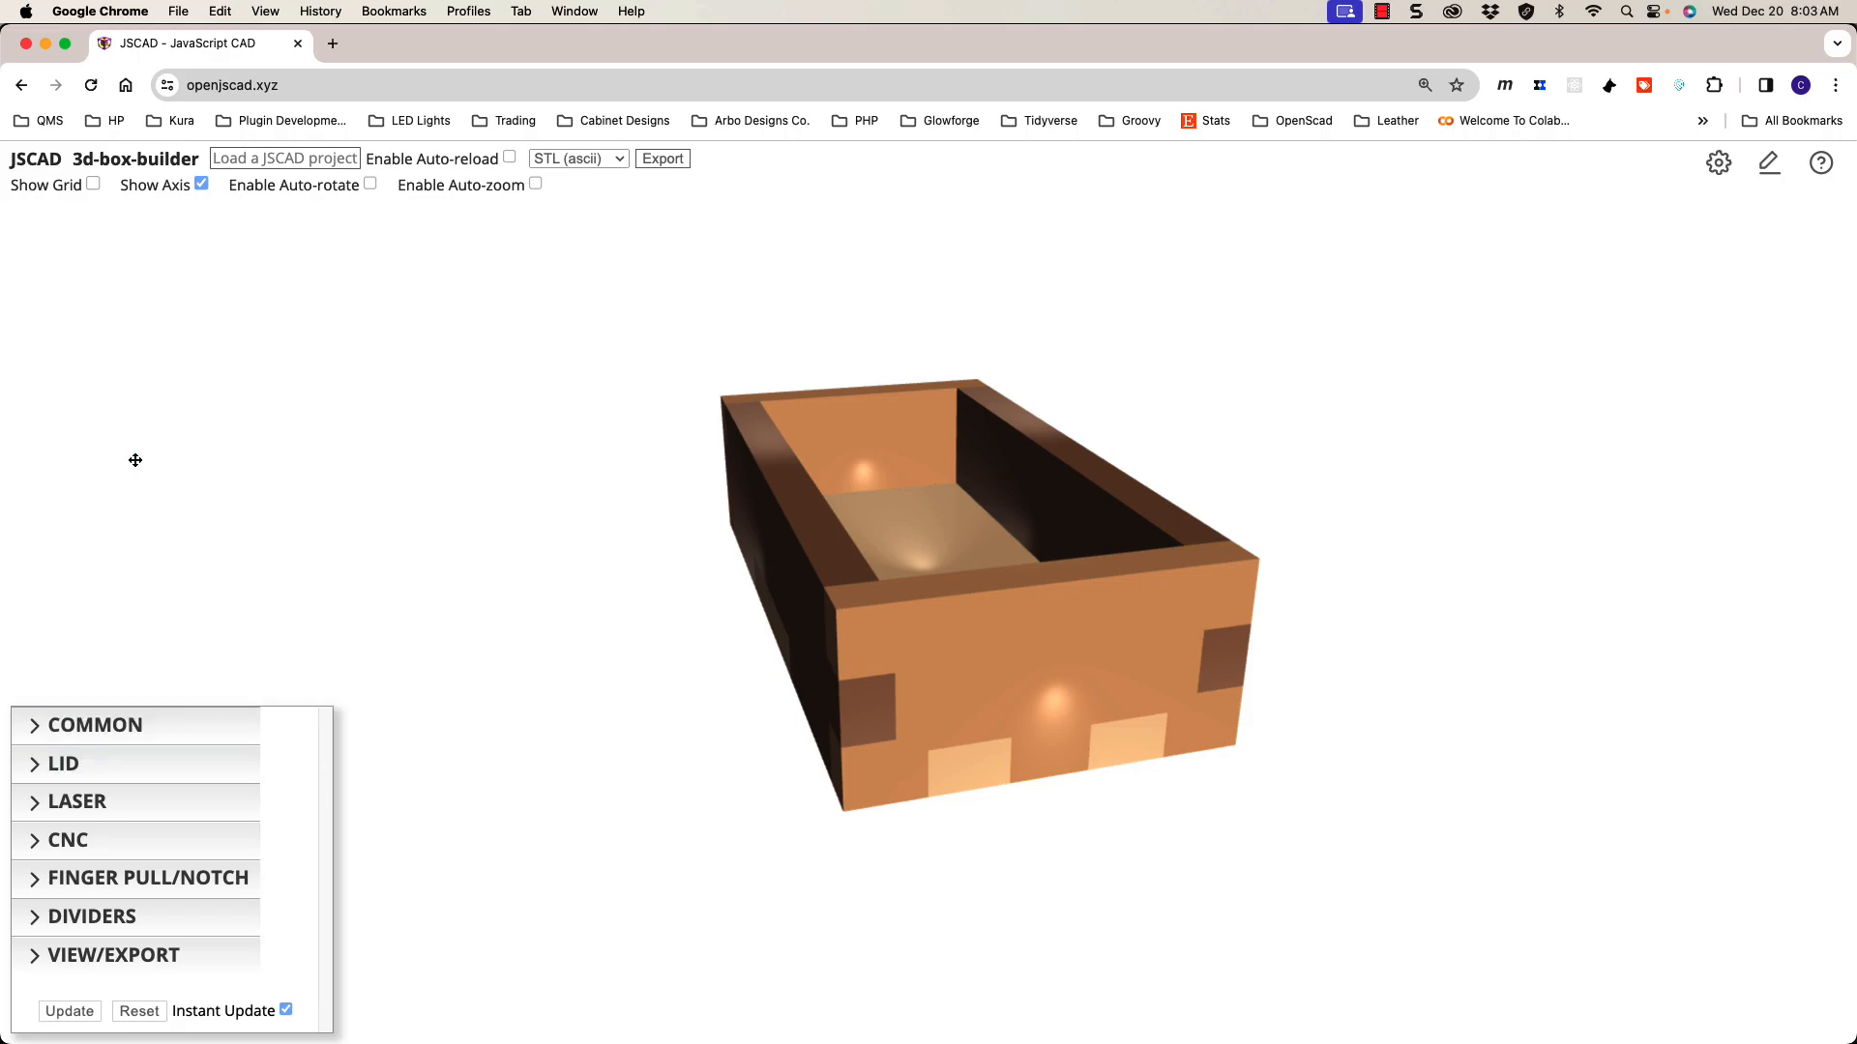
left_click(151, 729)
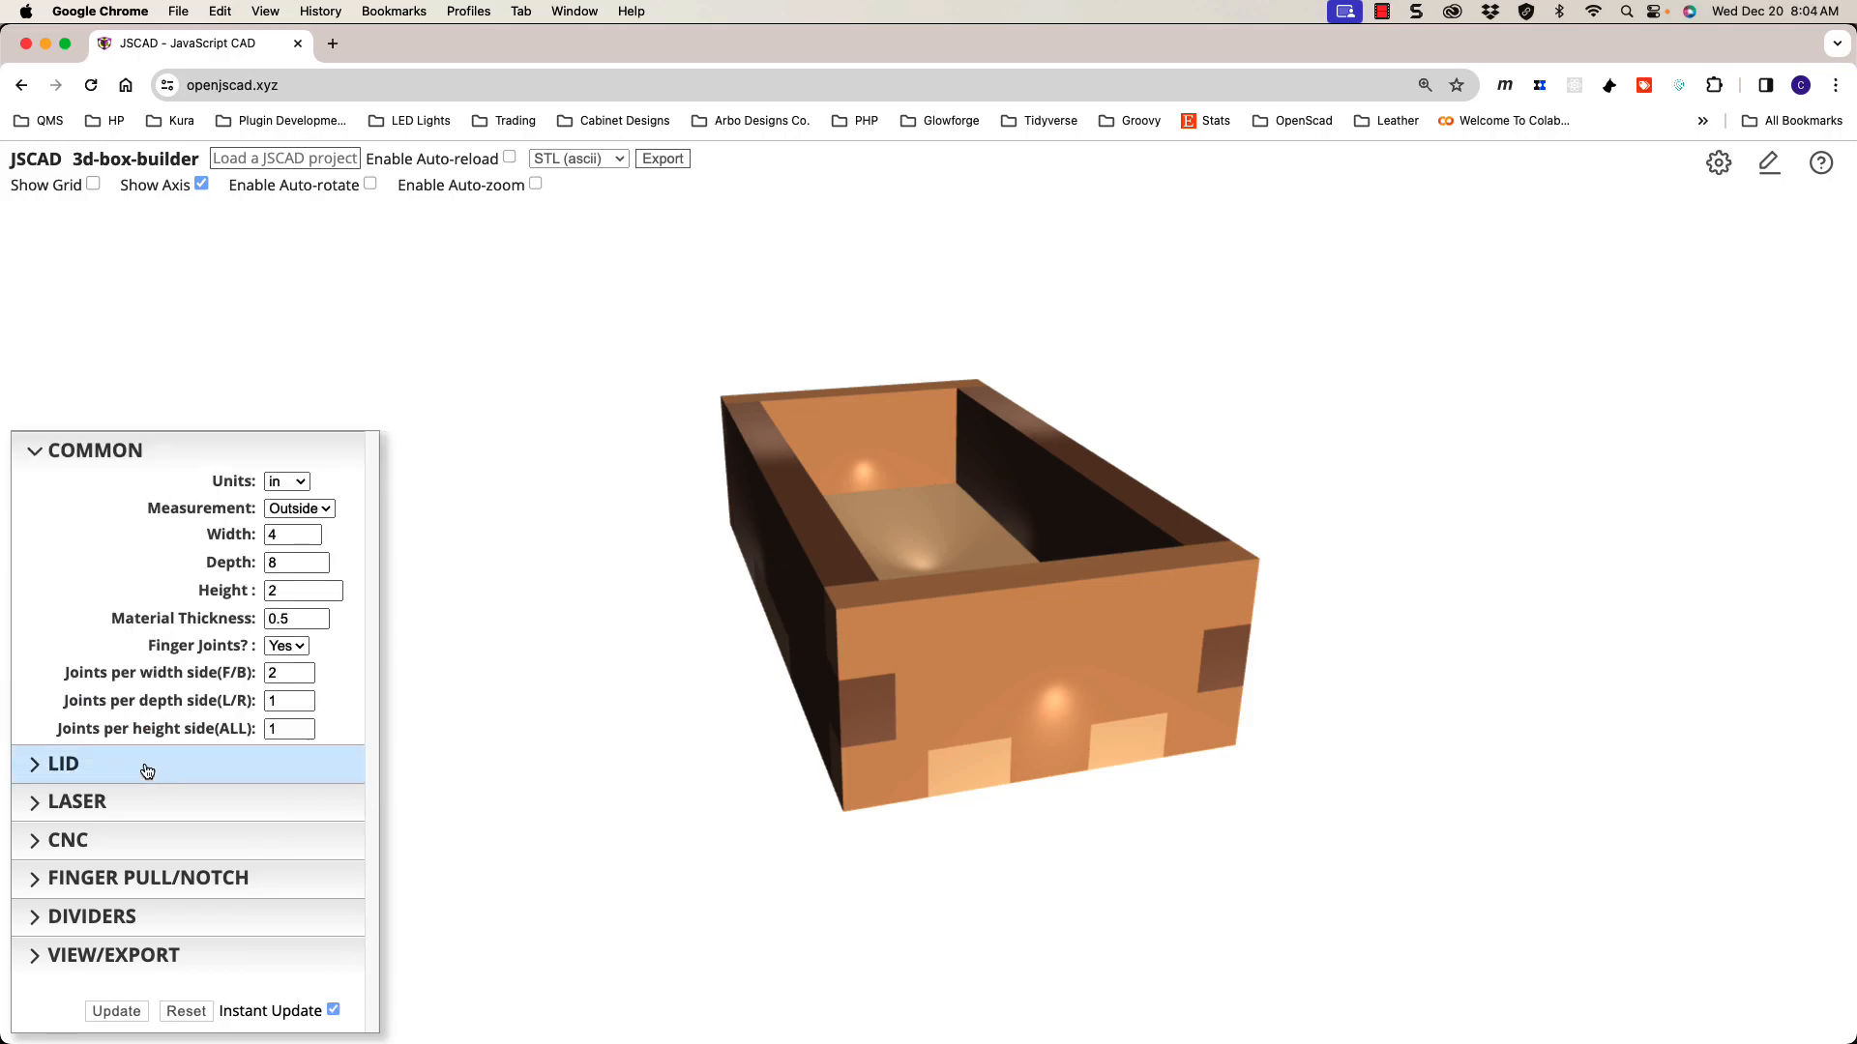
left_click(146, 769)
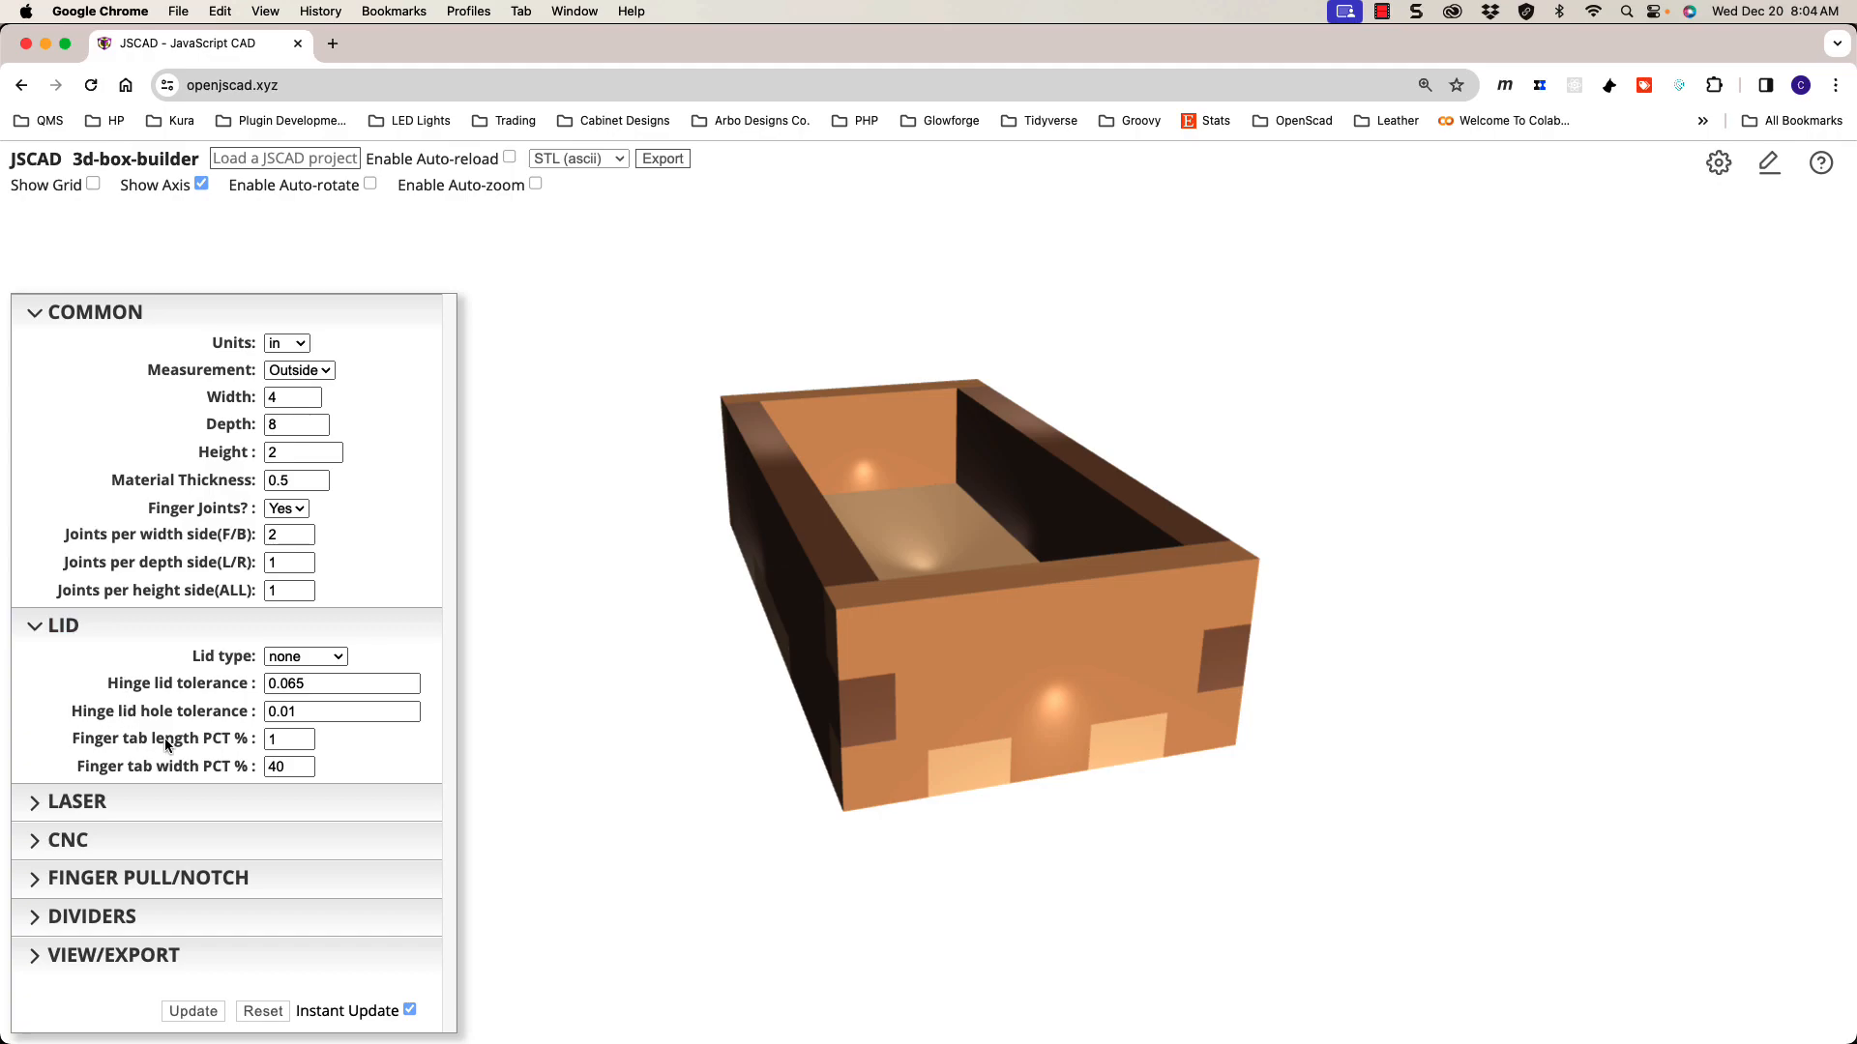
left_click_drag(701, 713, 705, 712)
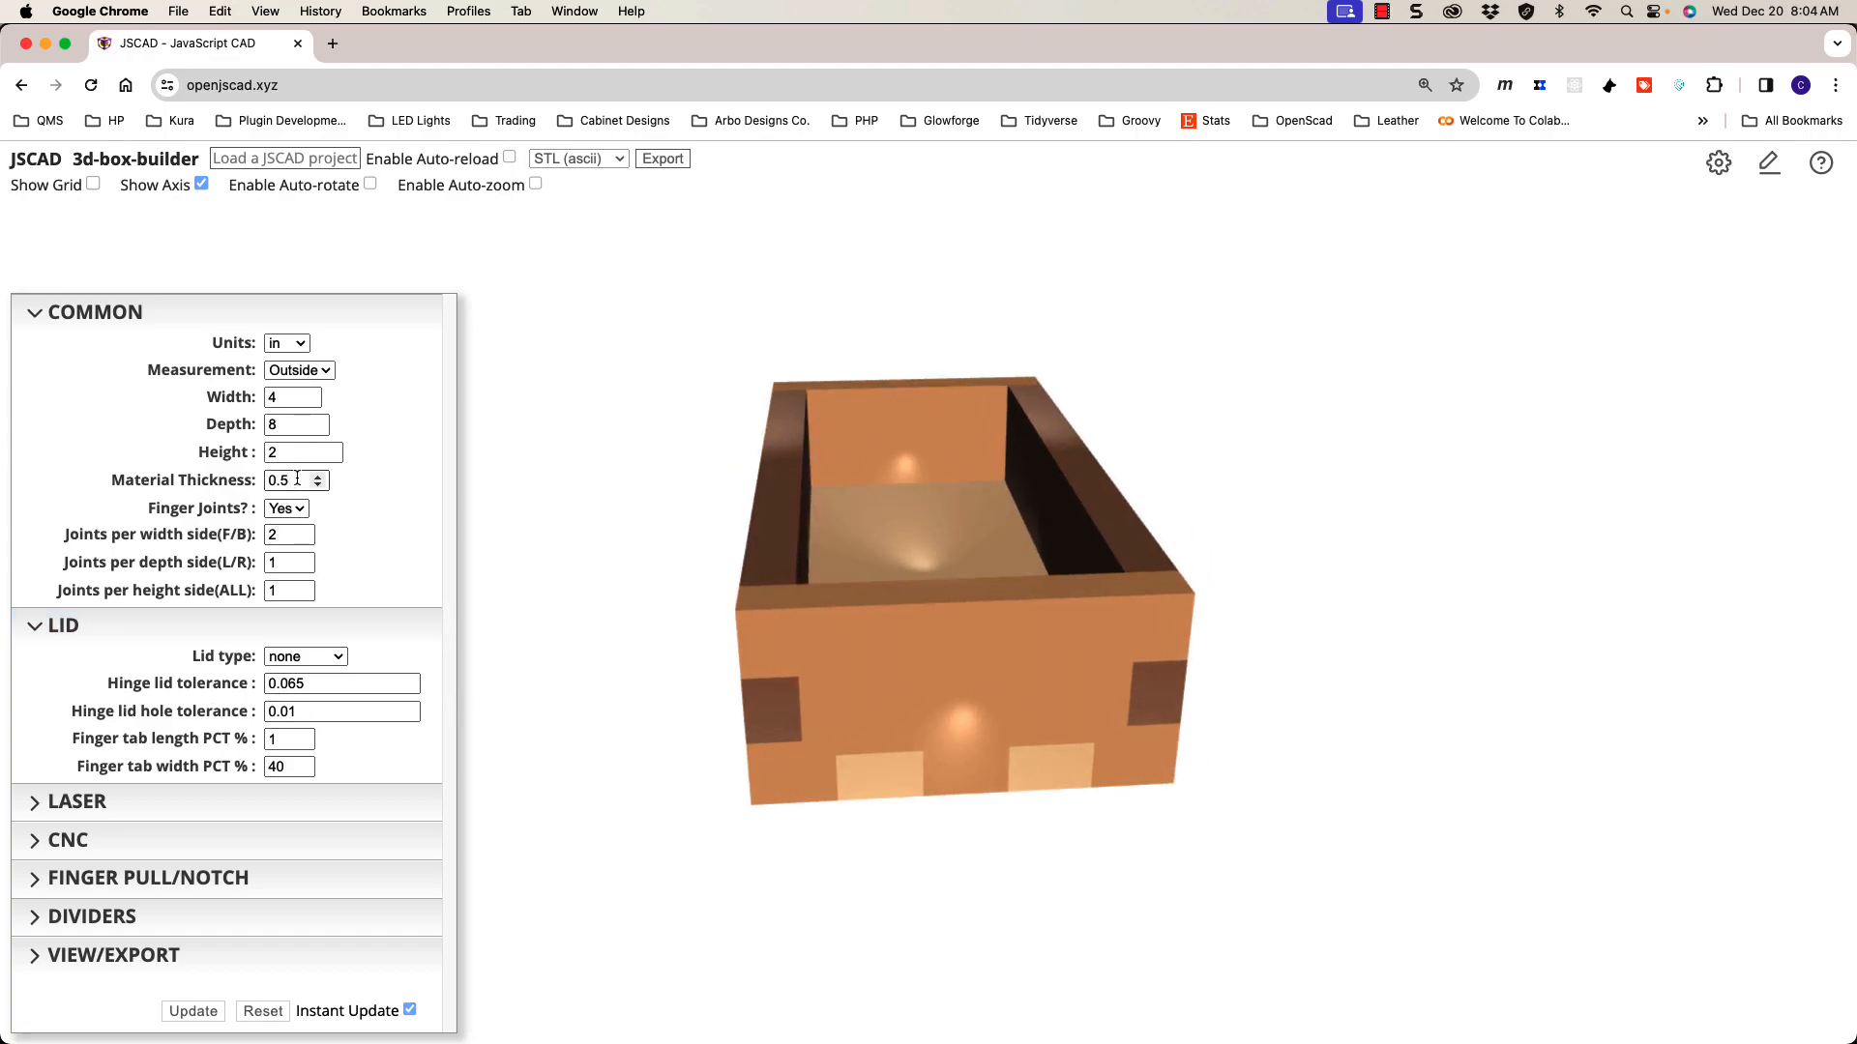
Step: Set material thickness to 0.125 and raise depth-side finger joints to 2
left_click_drag(296, 478, 260, 485)
type(".12")
left_click_drag(708, 732, 803, 695)
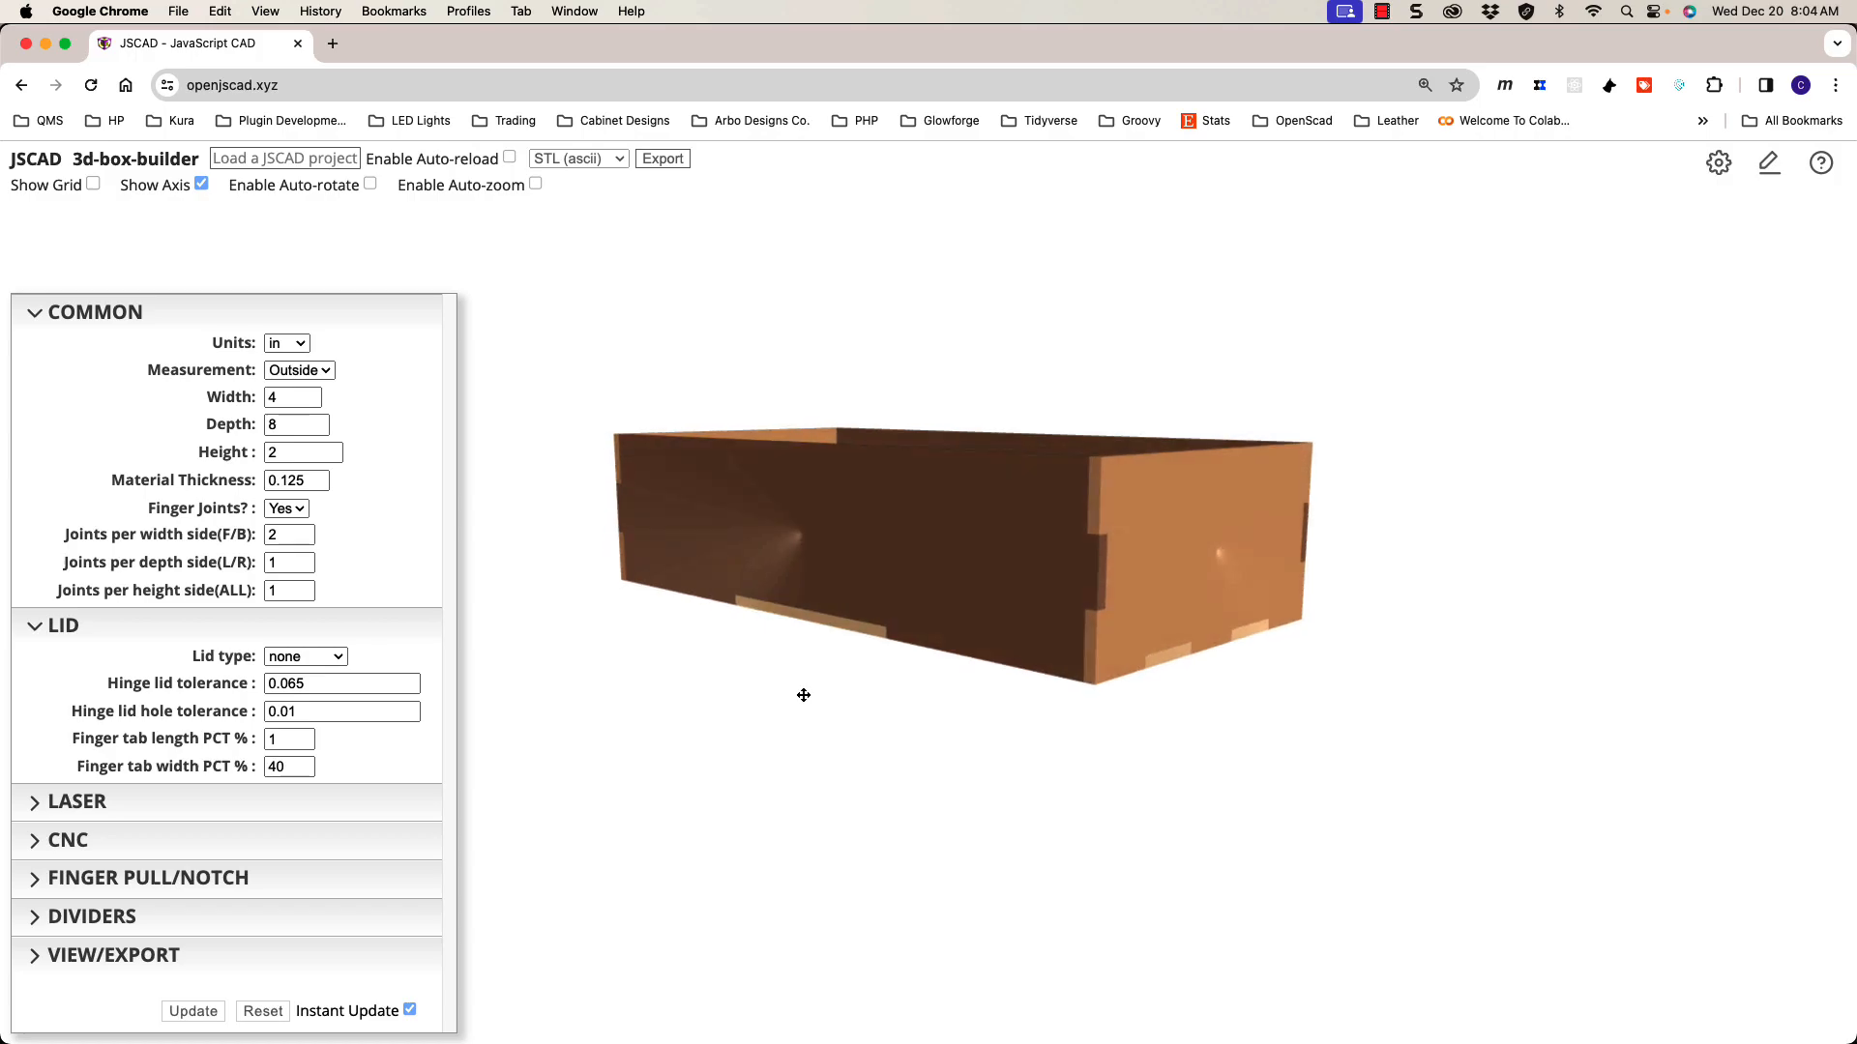
left_click(305, 559)
Step: Raise depth-side joints to 3 and height-side joints to 2, then inspect the joints
left_click(305, 559)
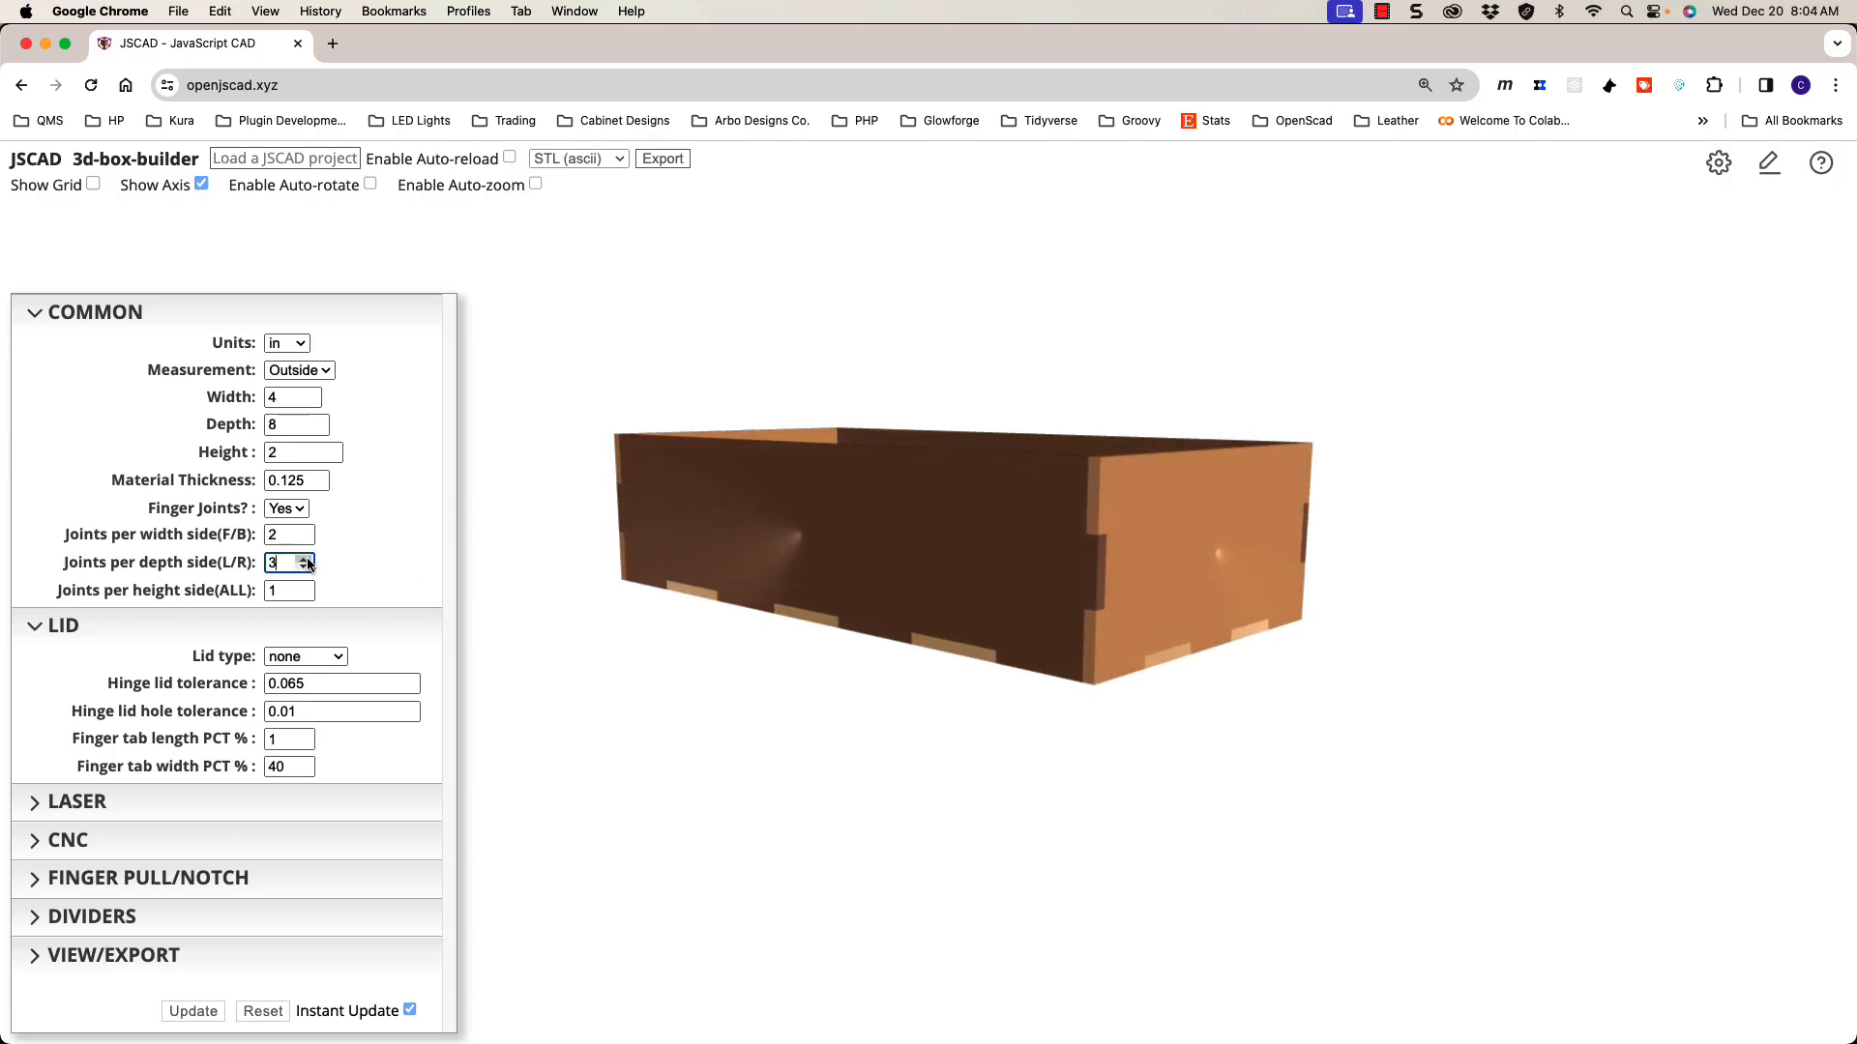
left_click_drag(1111, 621, 1056, 632)
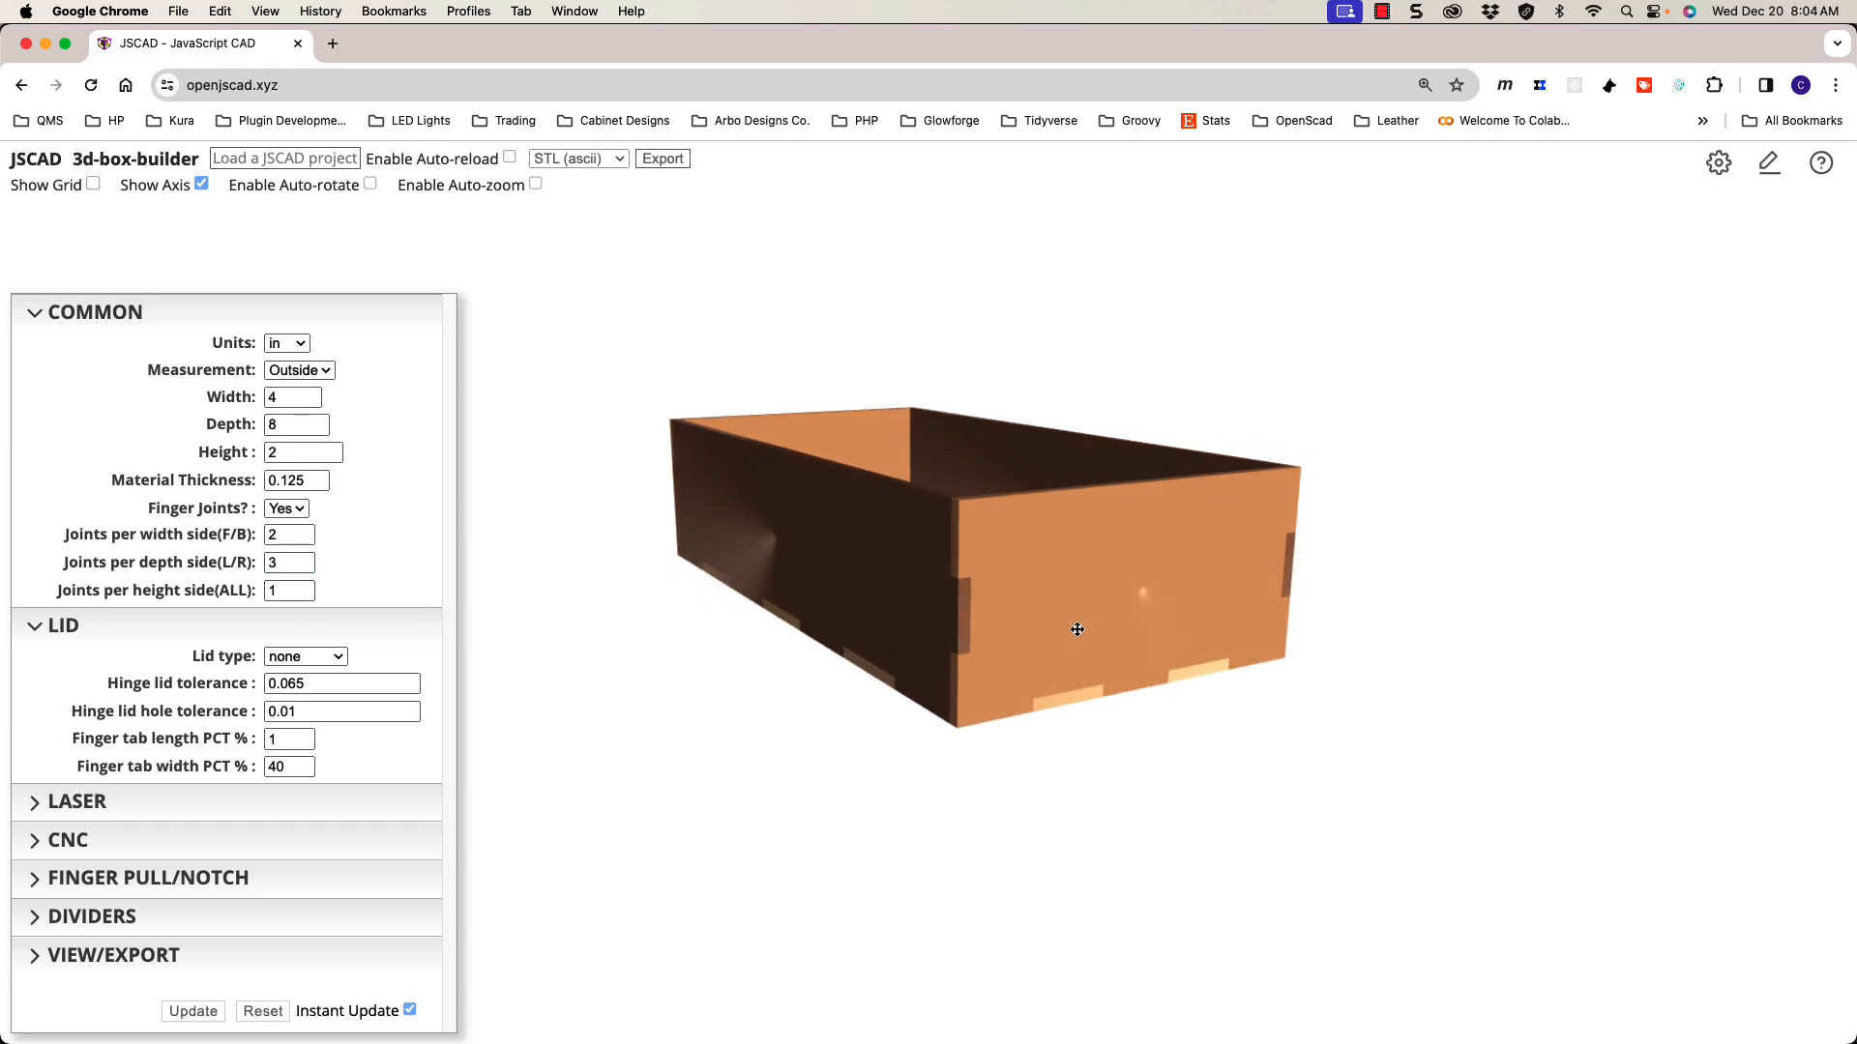
left_click(303, 587)
left_click_drag(771, 661, 930, 662)
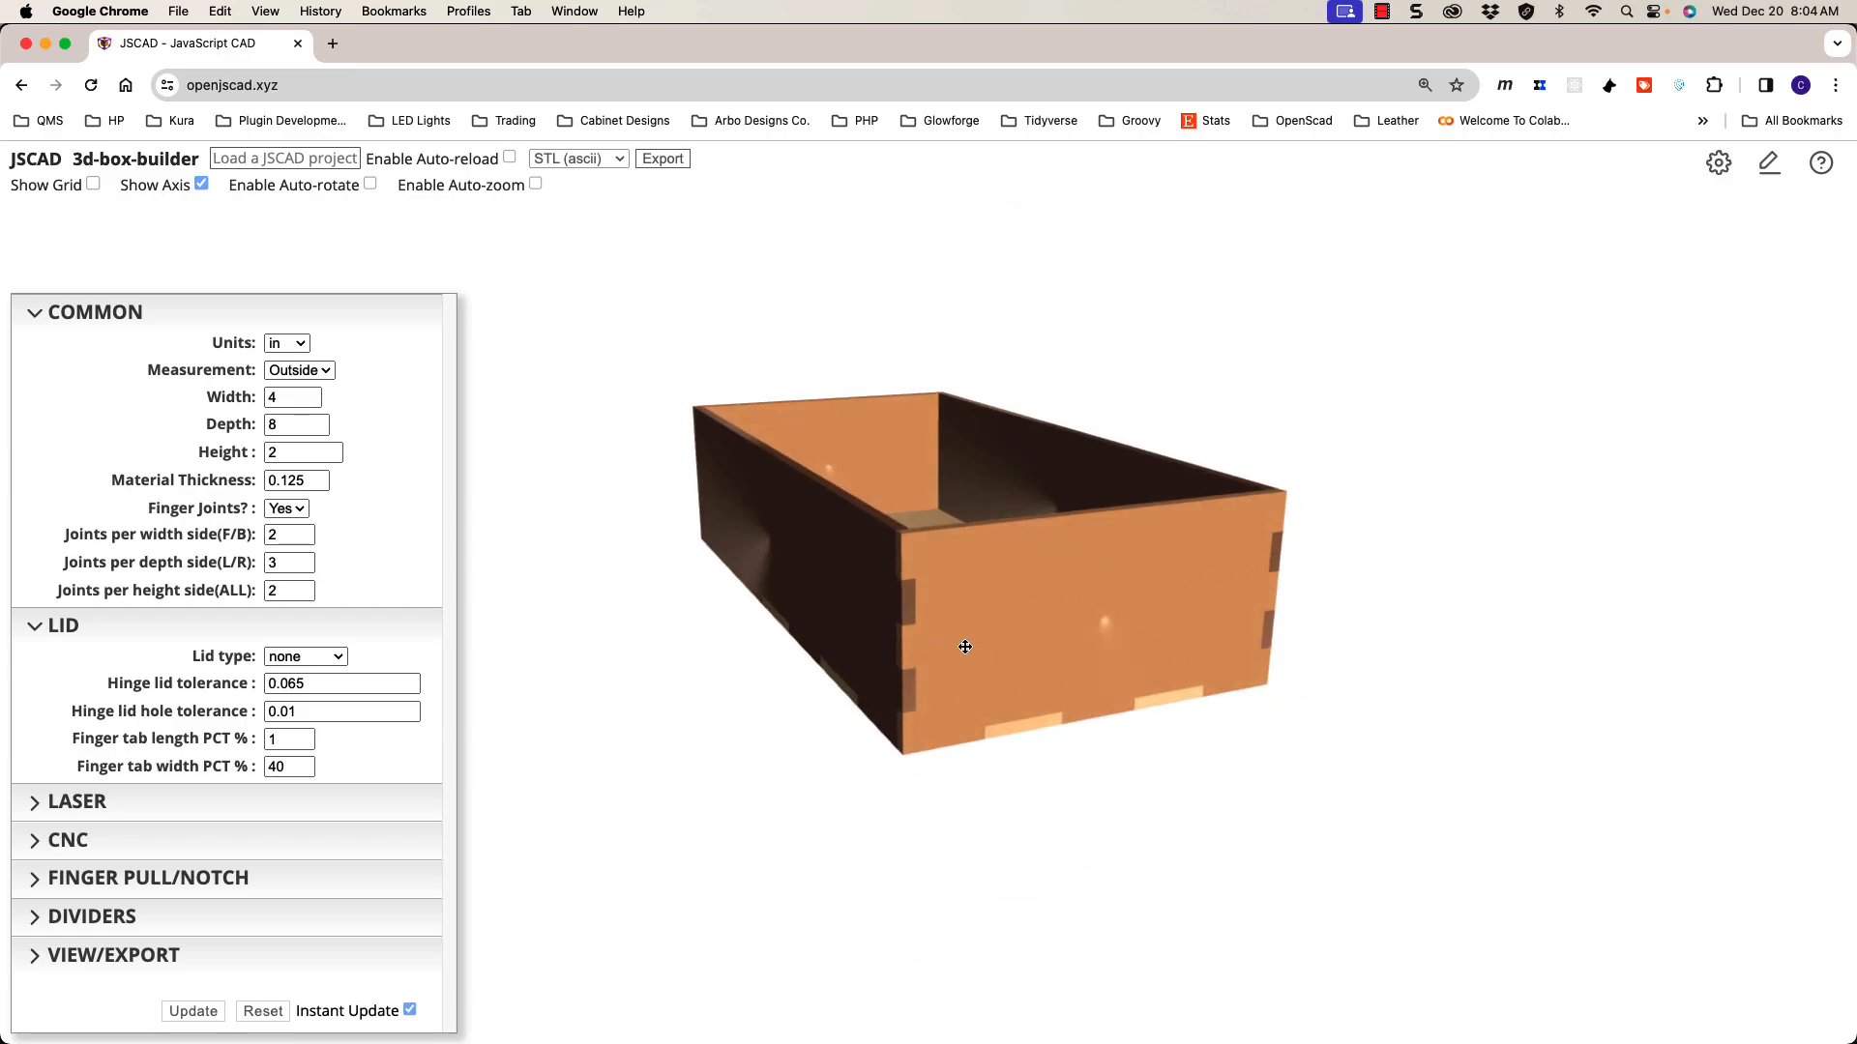
mouse_move(955, 649)
left_mouse_down()
mouse_move(982, 613)
mouse_move(896, 618)
mouse_move(937, 636)
left_mouse_up()
left_click_drag(1040, 601, 1019, 614)
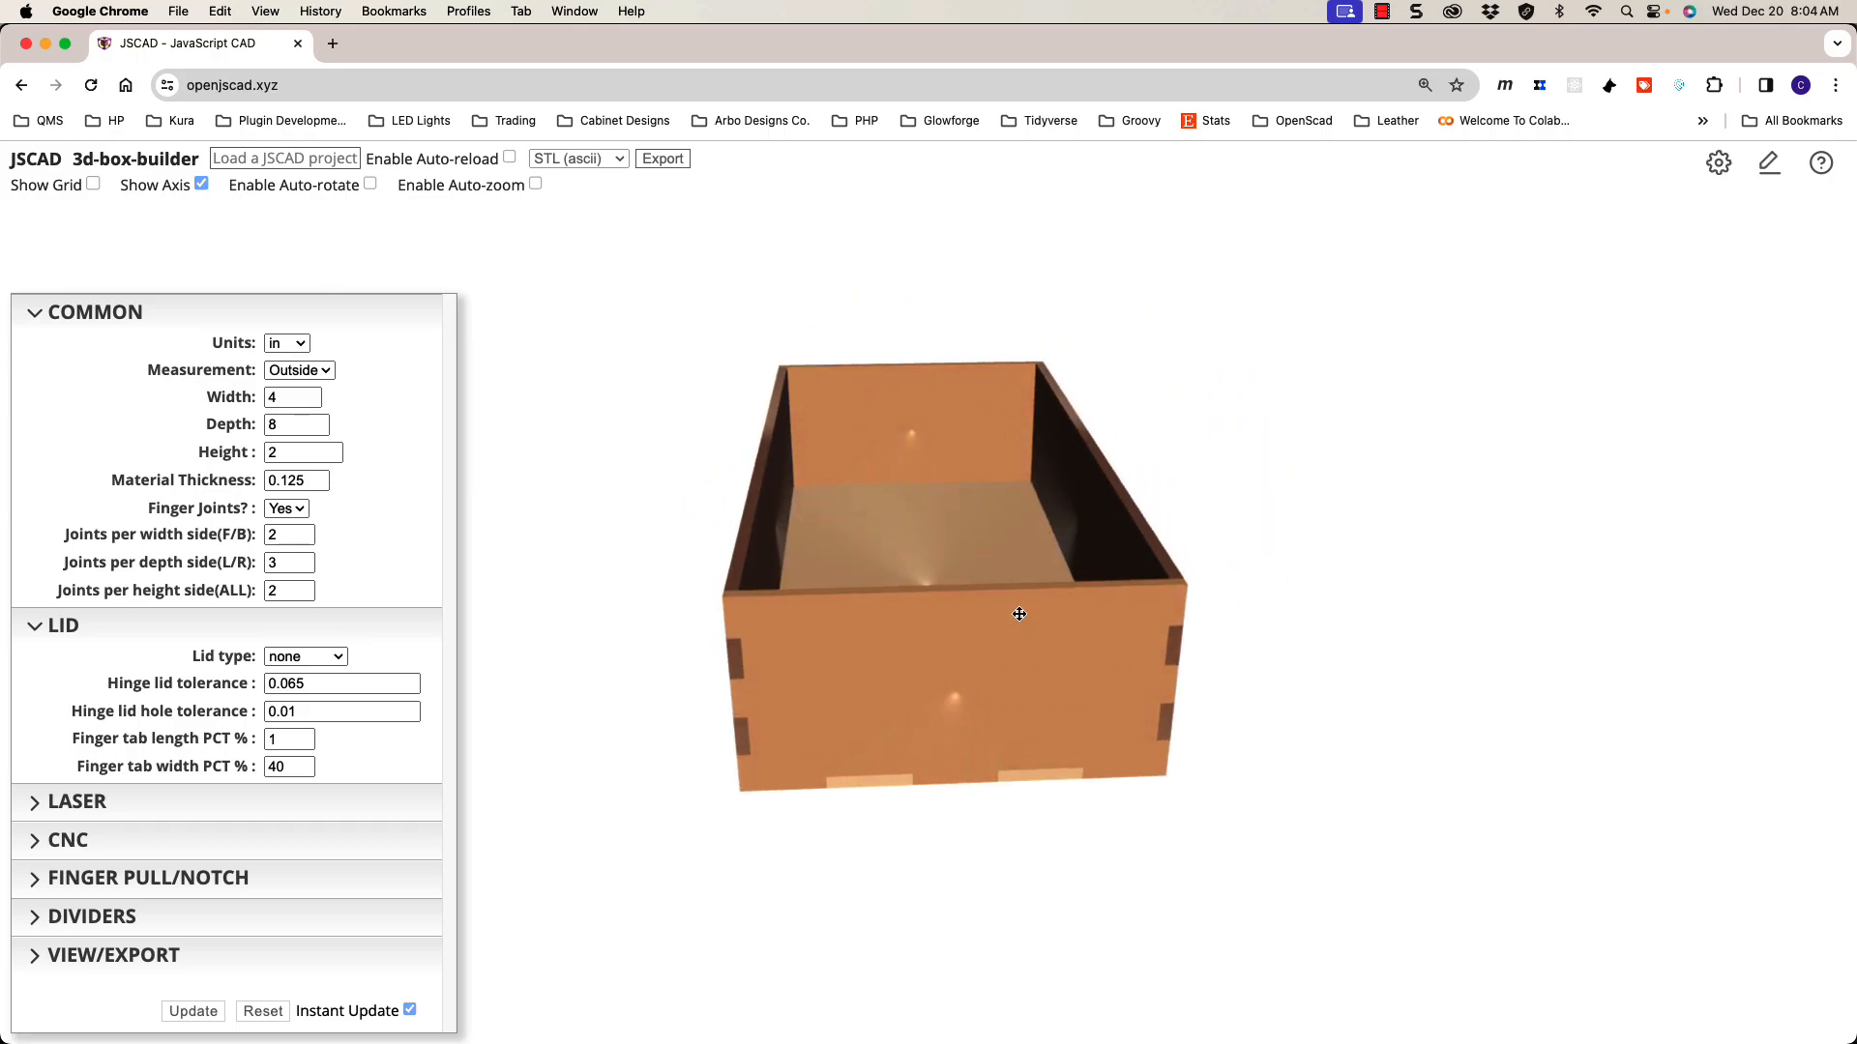
left_click_drag(934, 547, 971, 515)
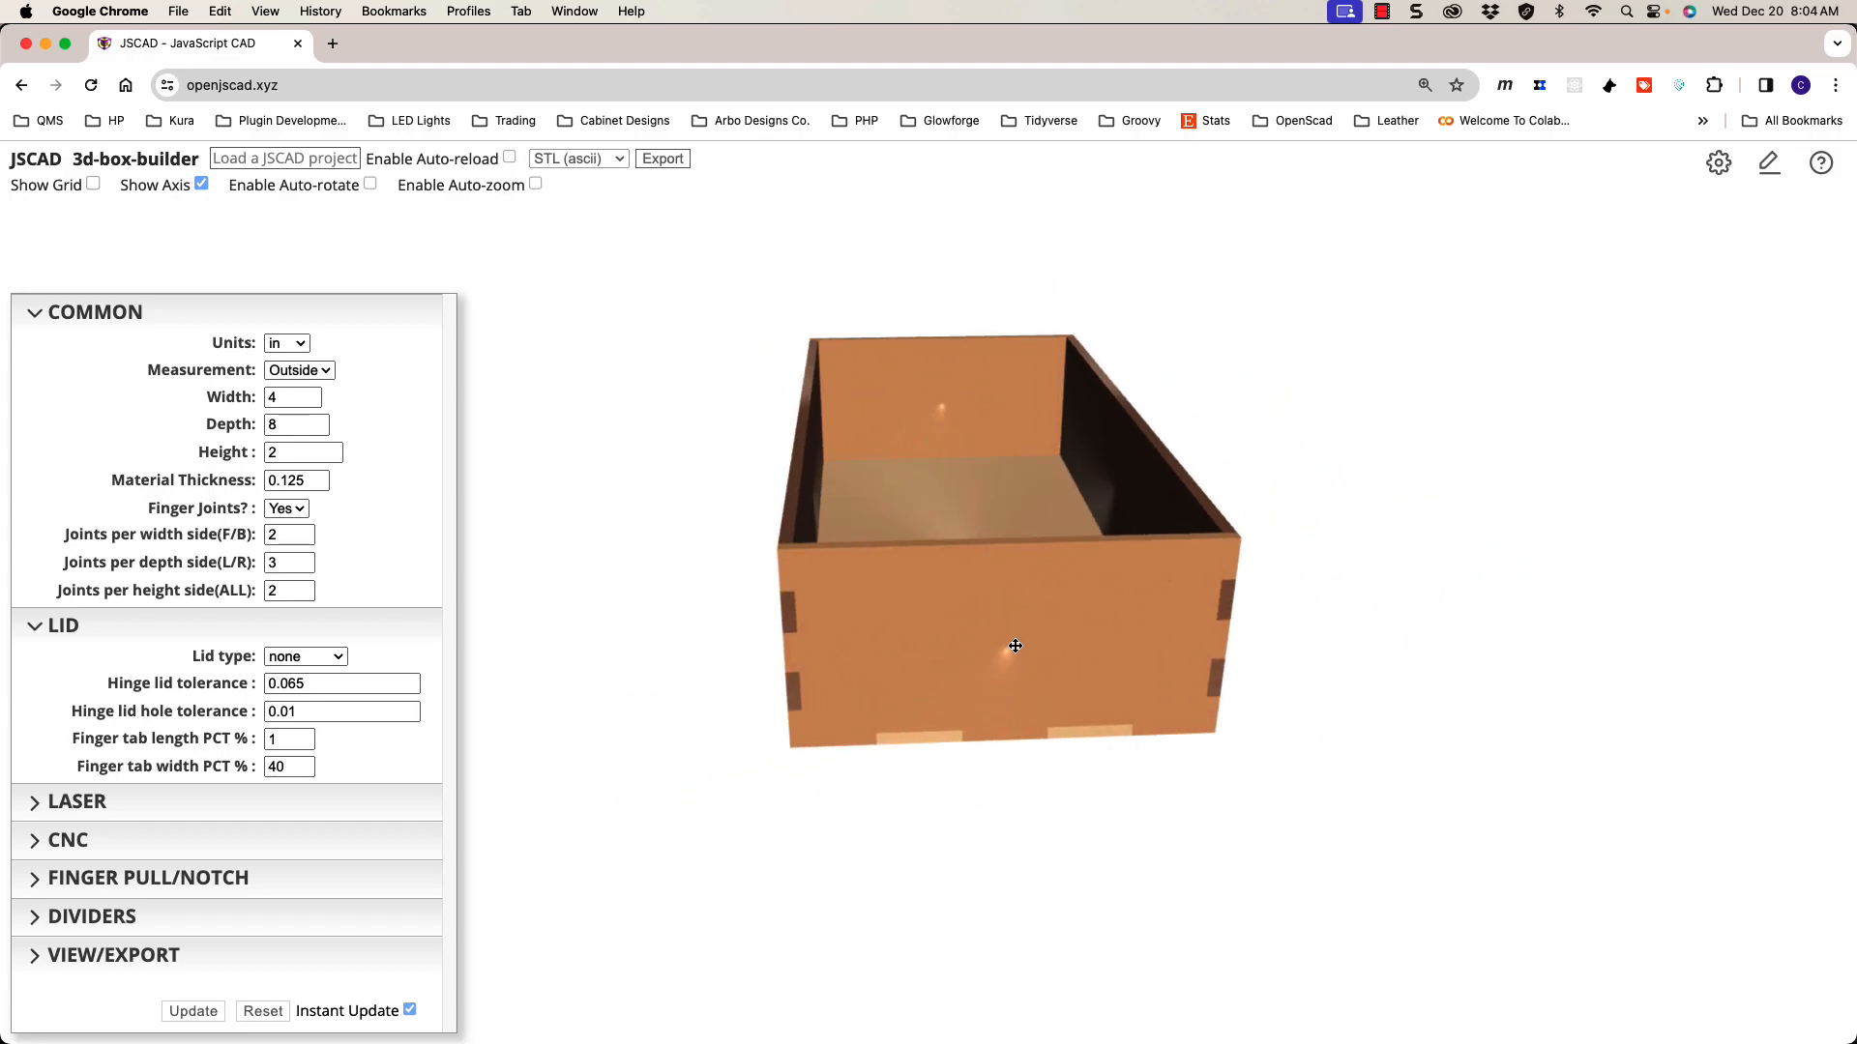
left_click_drag(1035, 651, 1081, 666)
mouse_move(966, 591)
left_mouse_down()
mouse_move(923, 591)
mouse_move(988, 578)
left_mouse_up()
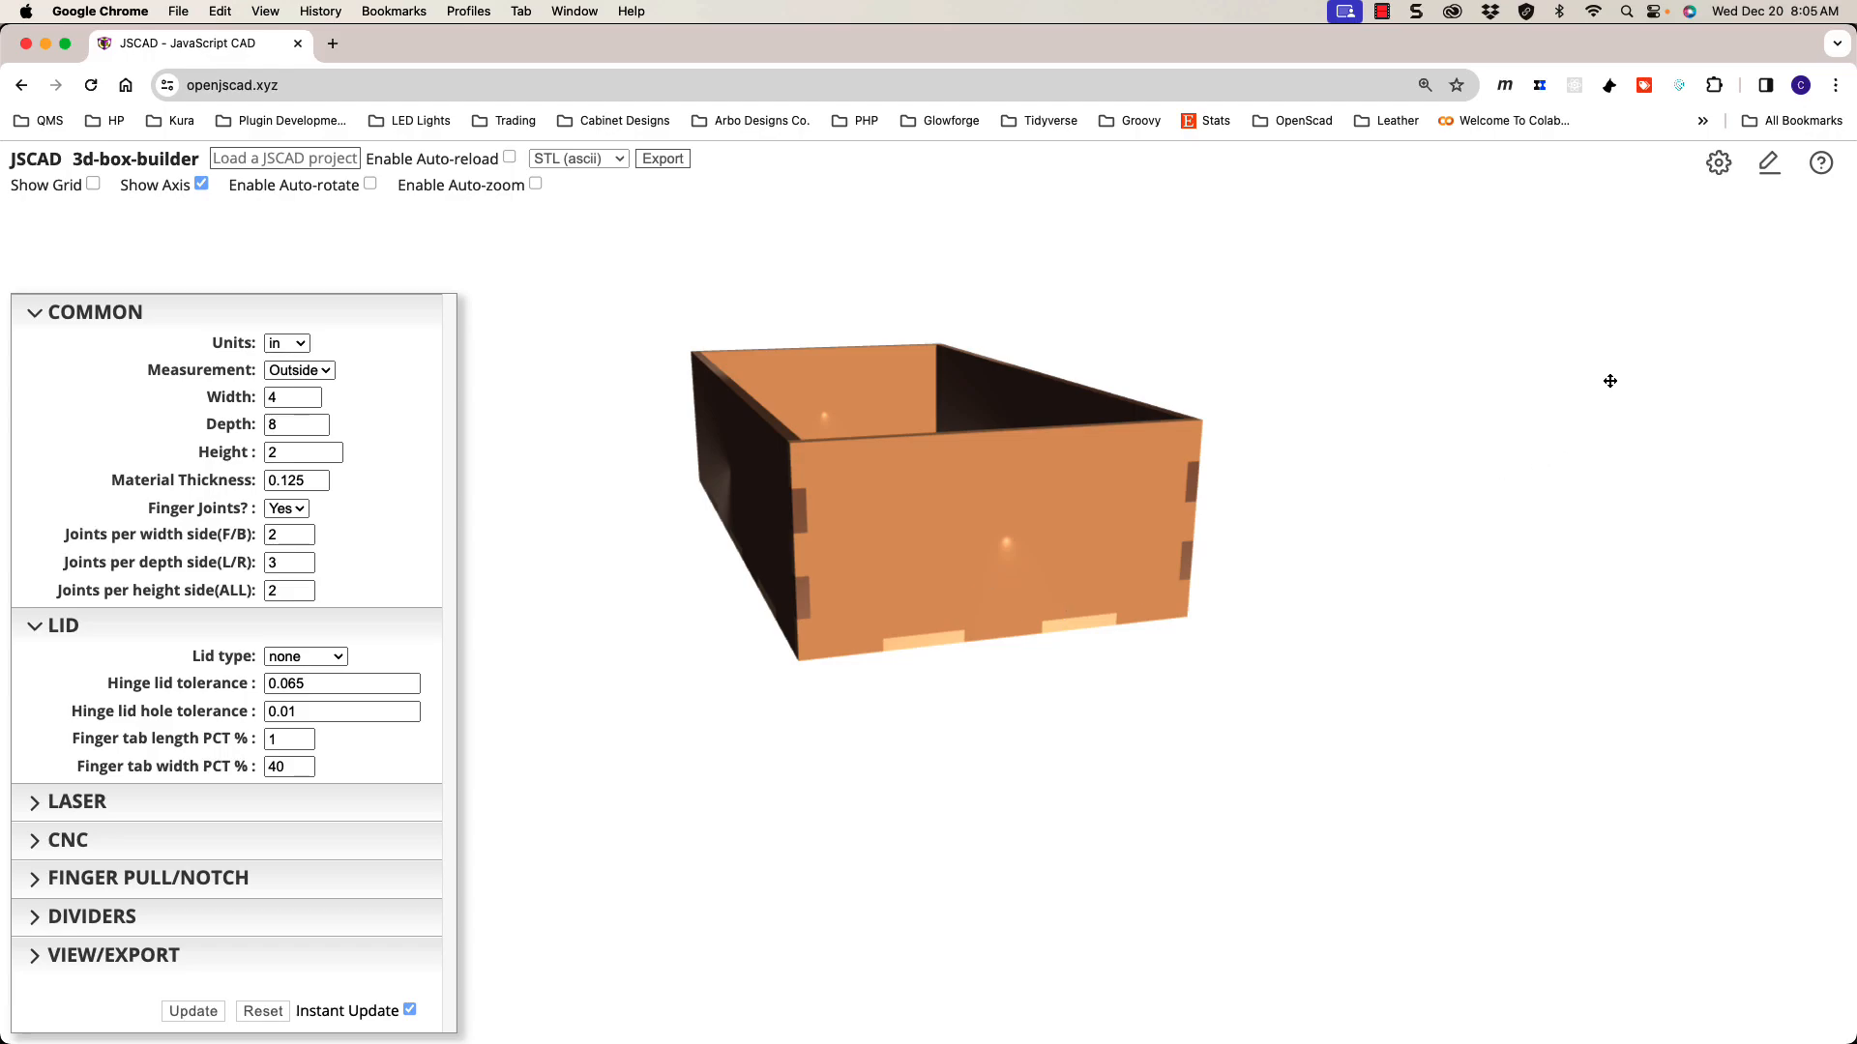
Step: Toggle the code editor open and closed, then show the settings panel
left_click(1766, 170)
left_click(1766, 171)
left_click(1719, 174)
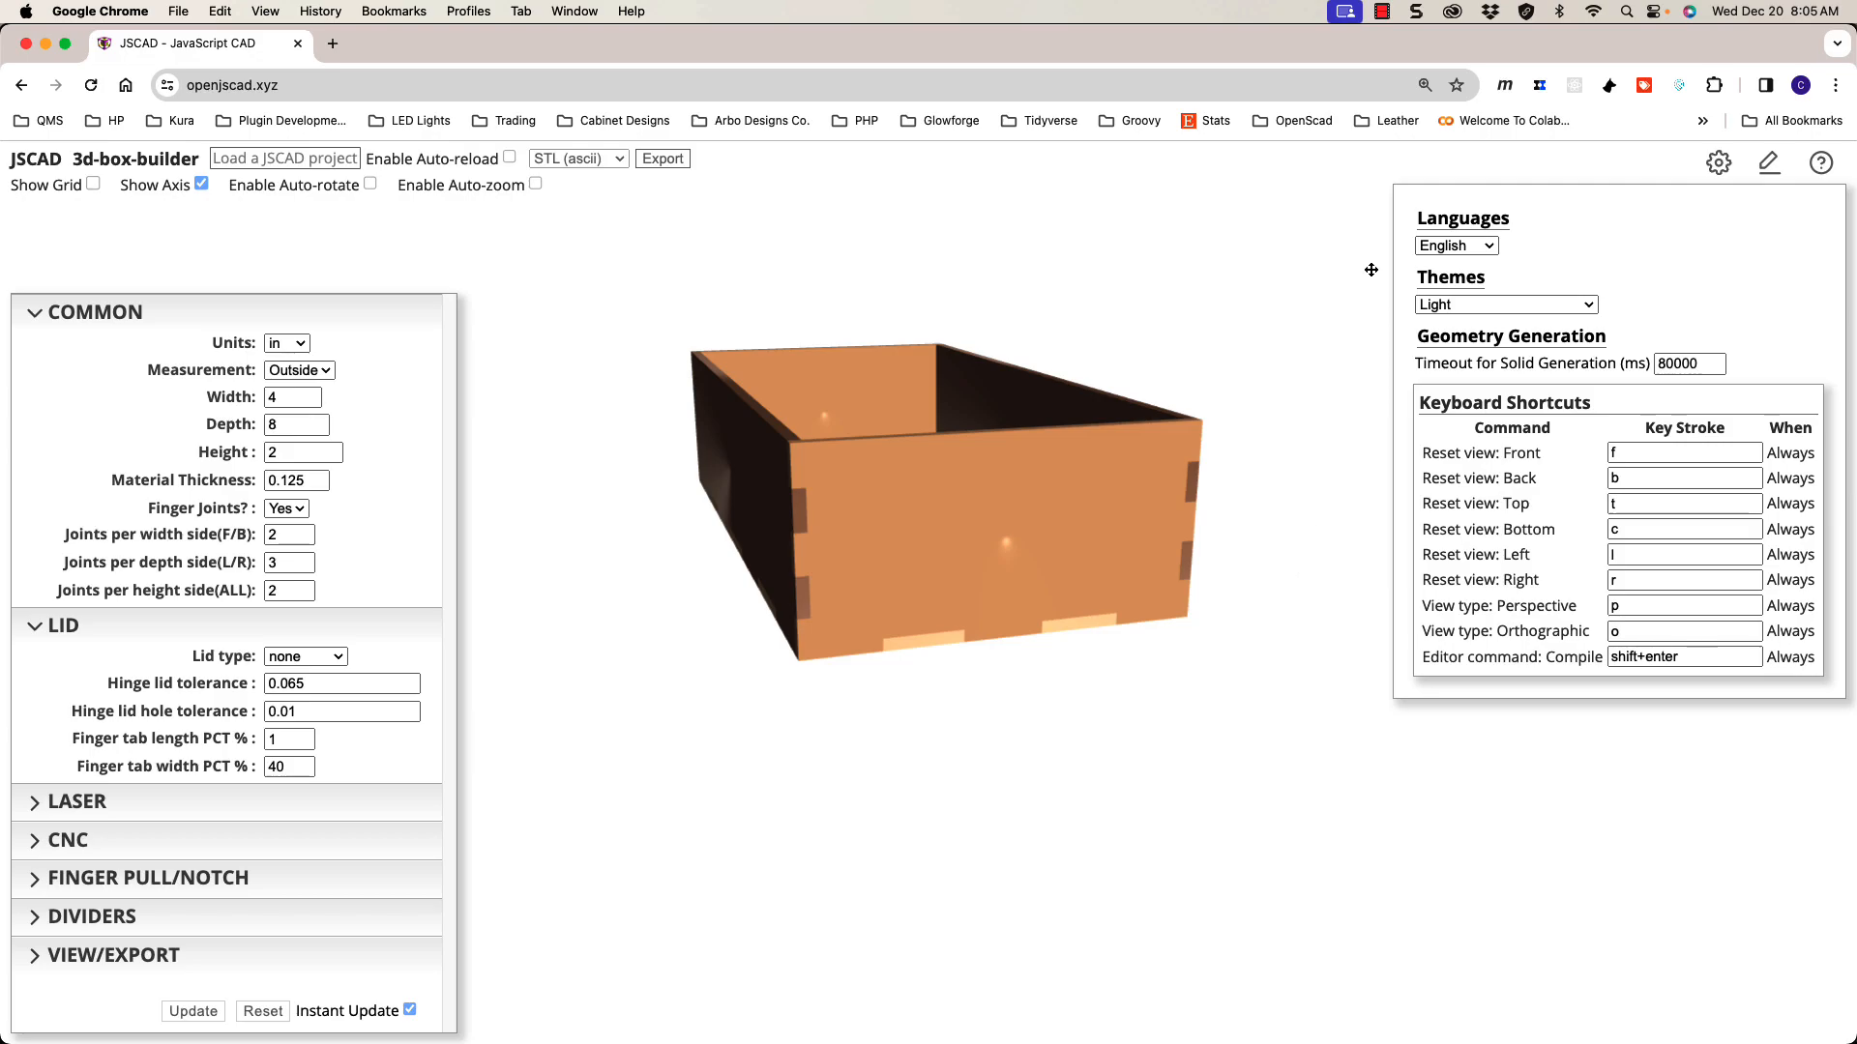
left_click(1768, 164)
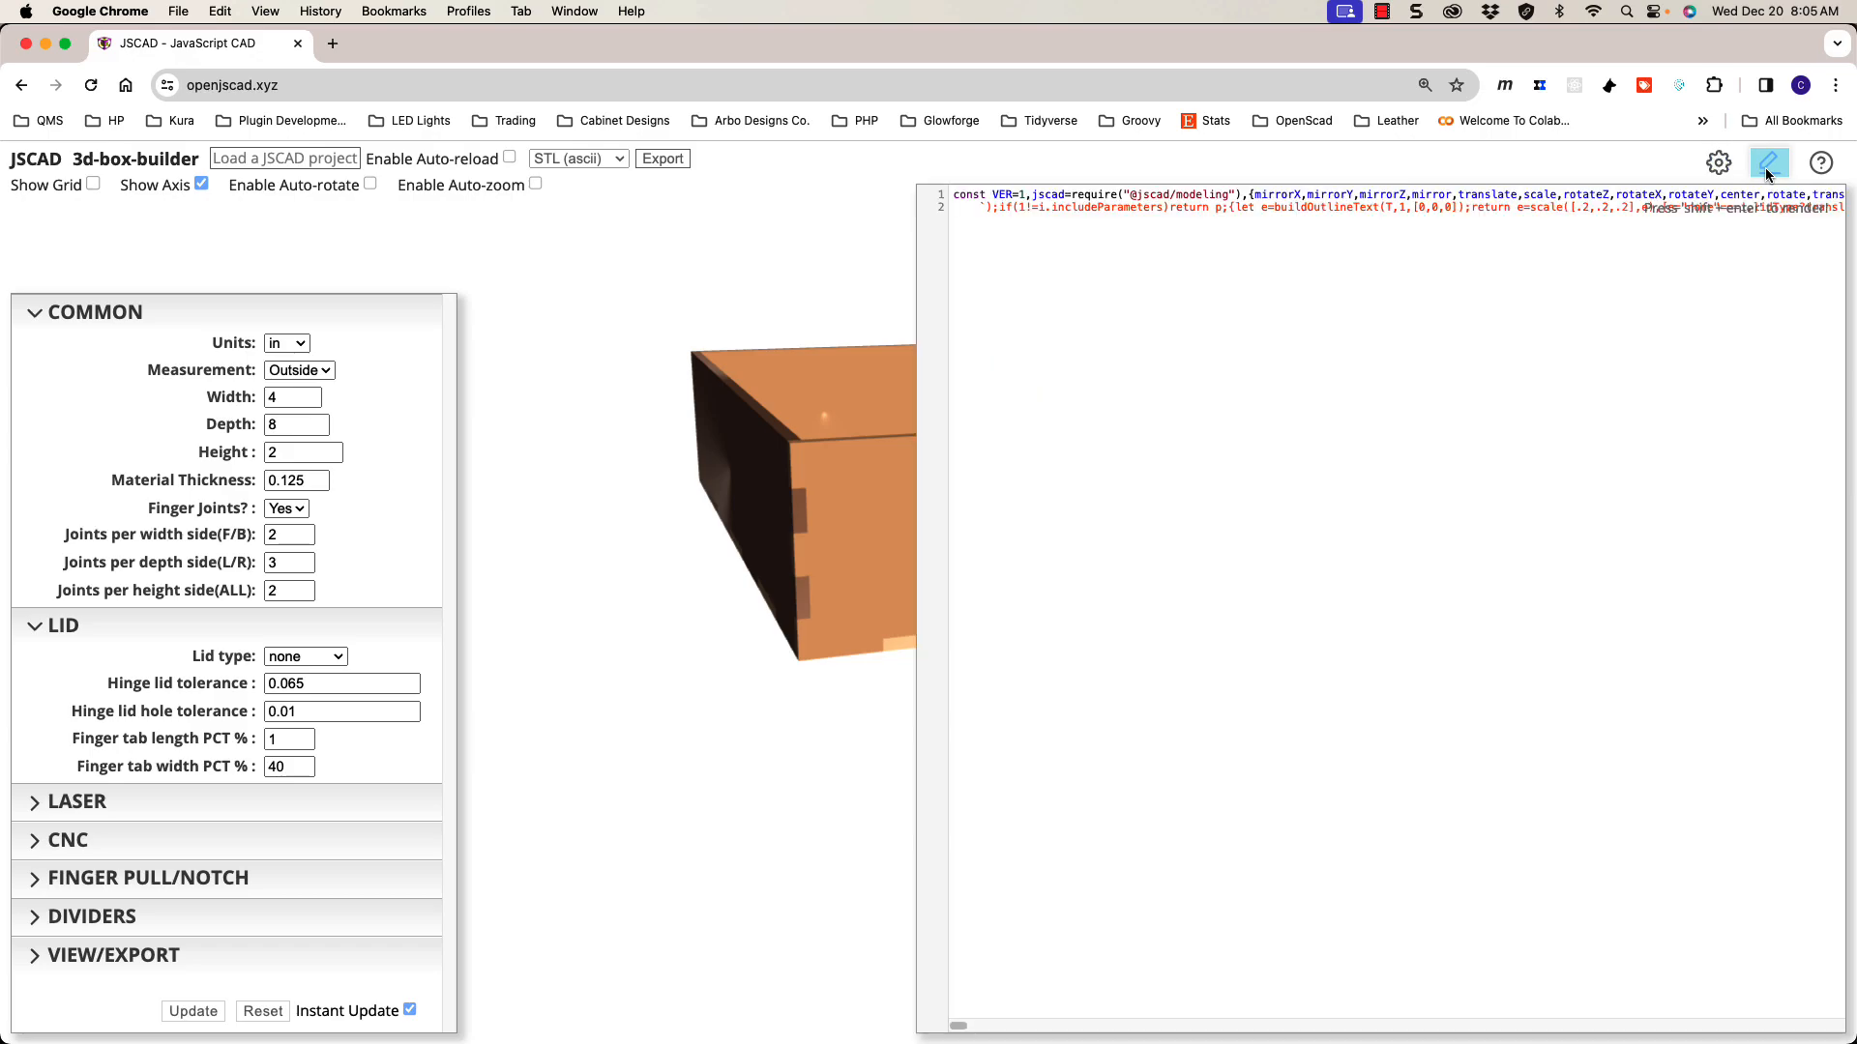
left_click(1714, 170)
left_click(1714, 170)
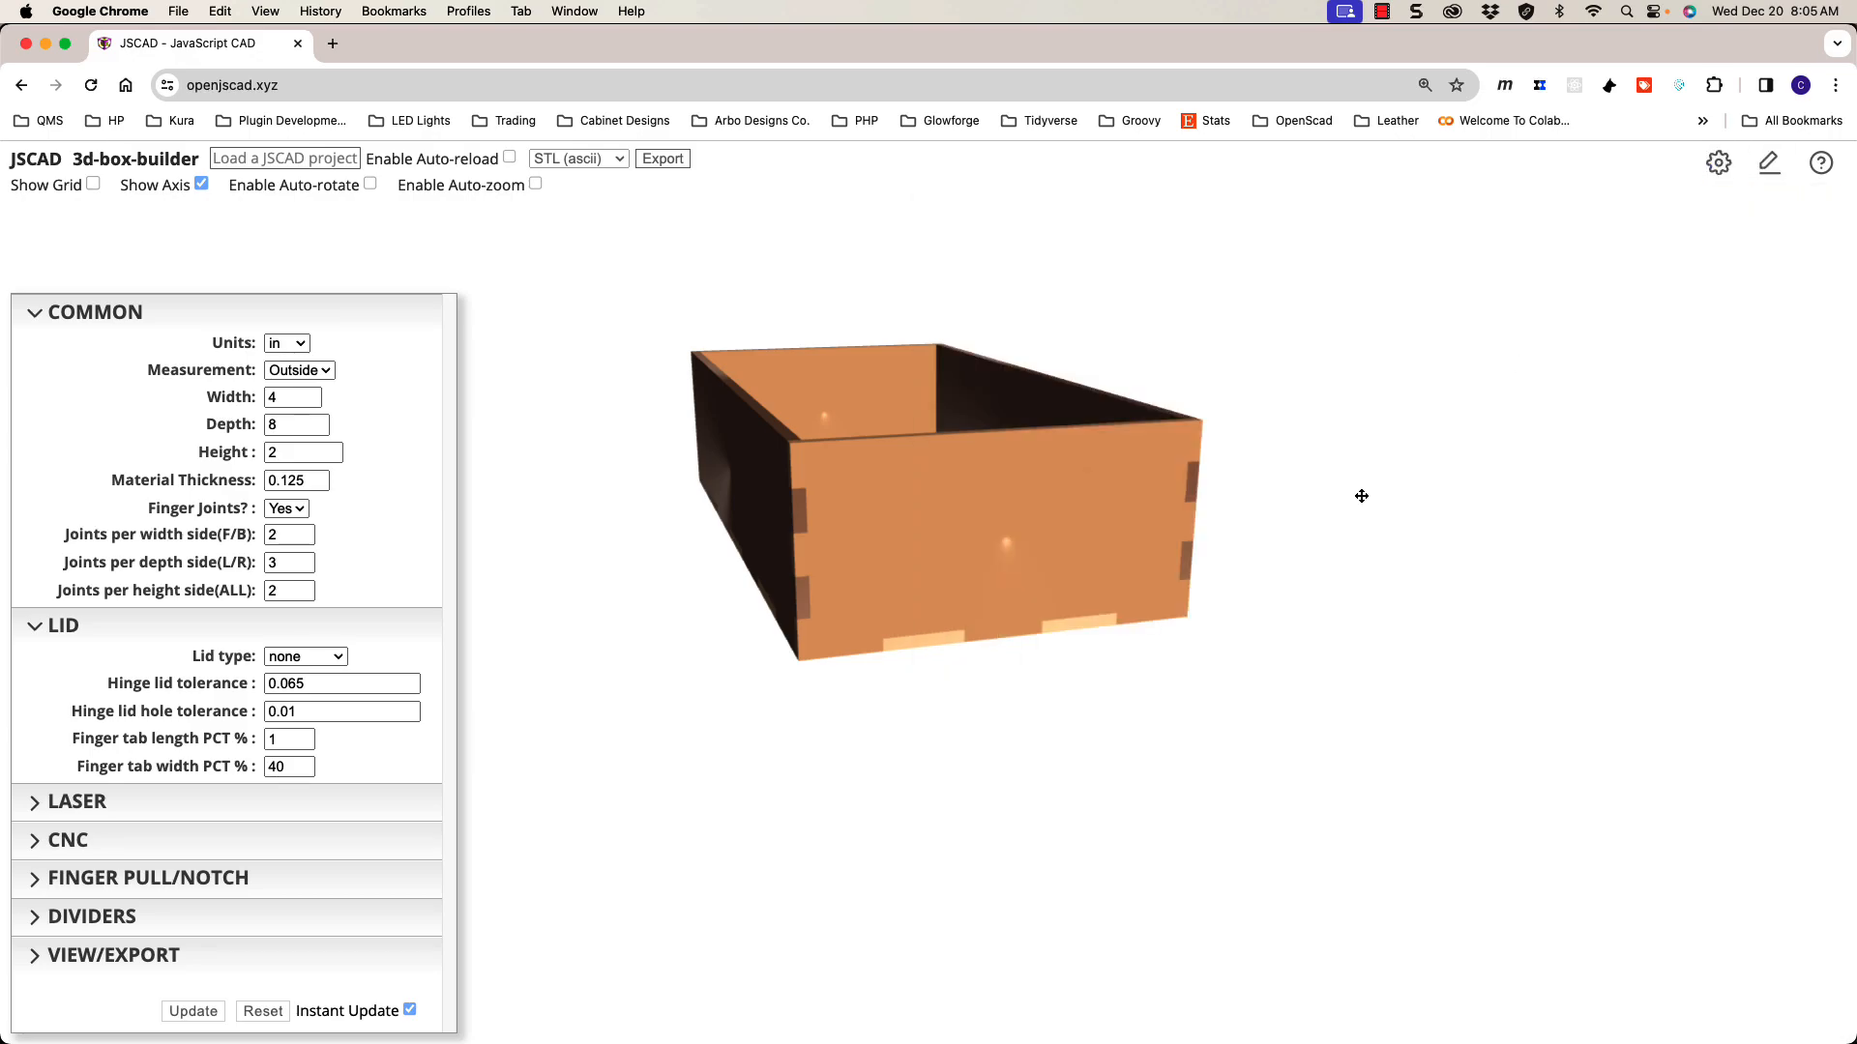
left_click_drag(1141, 507, 1142, 527)
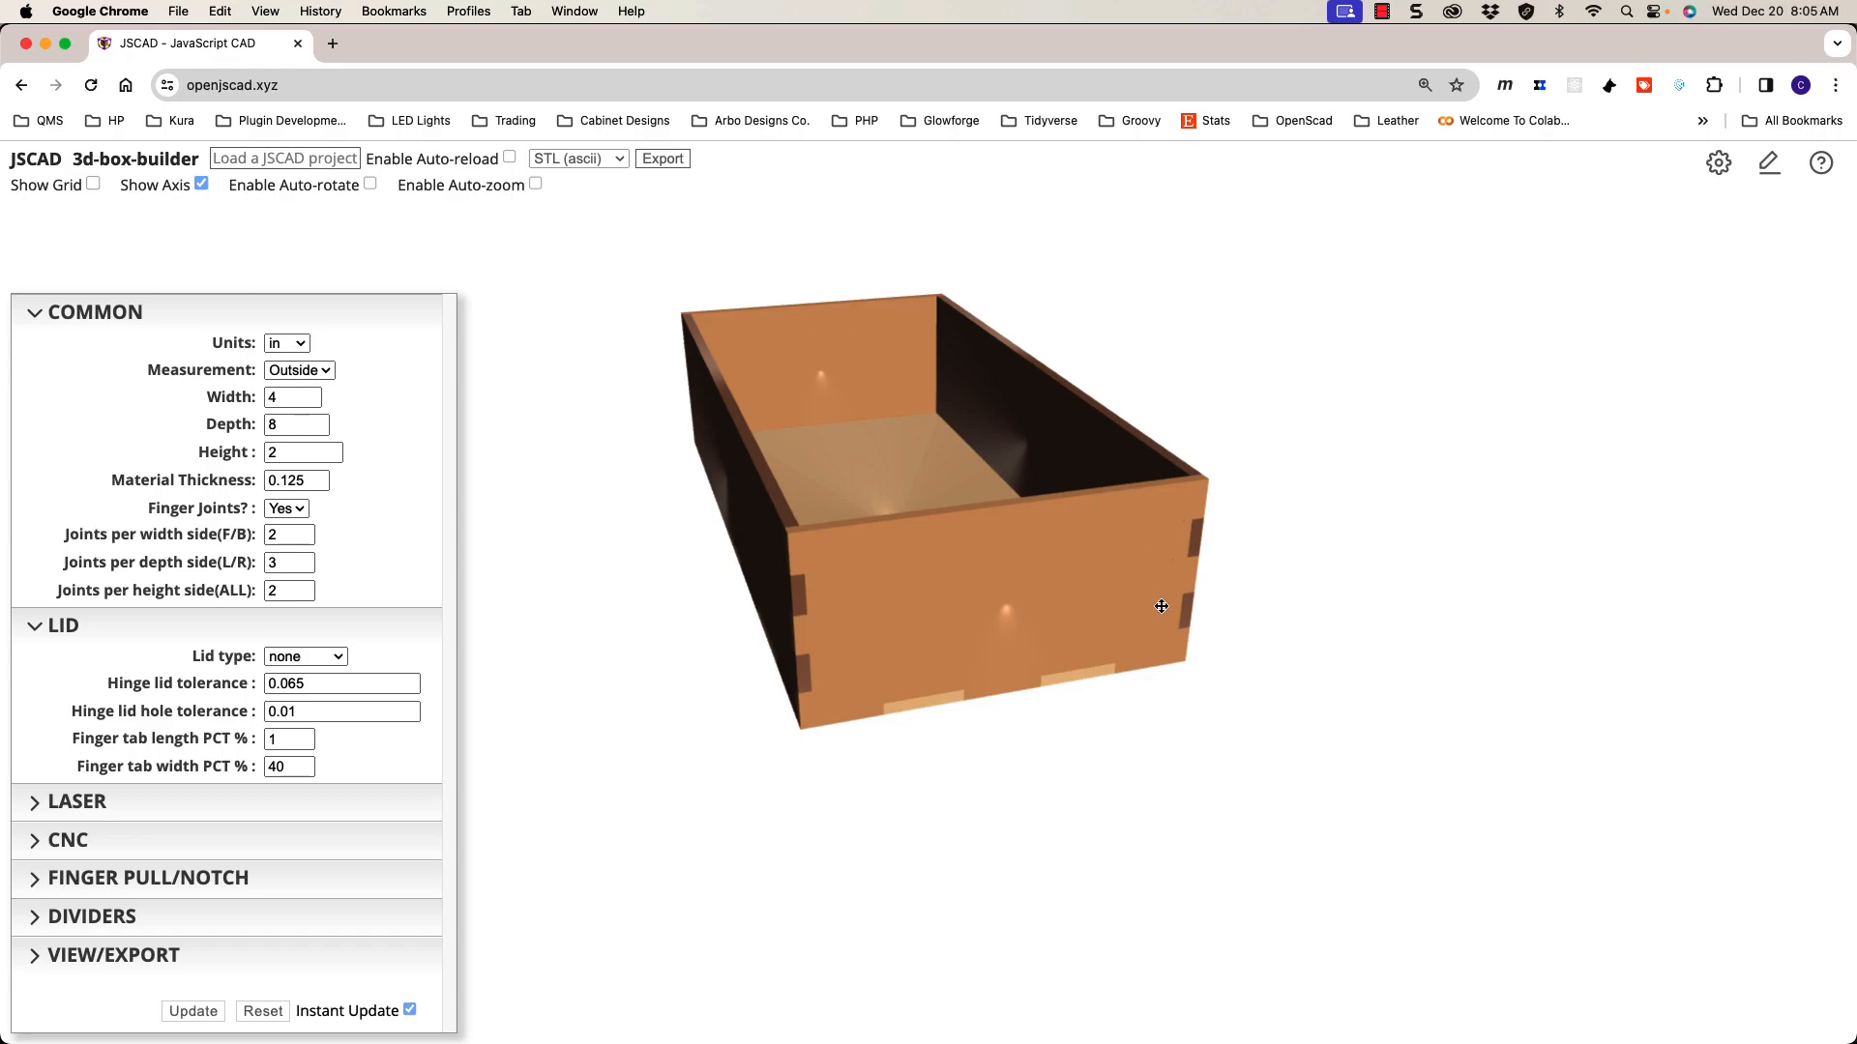
key("t")
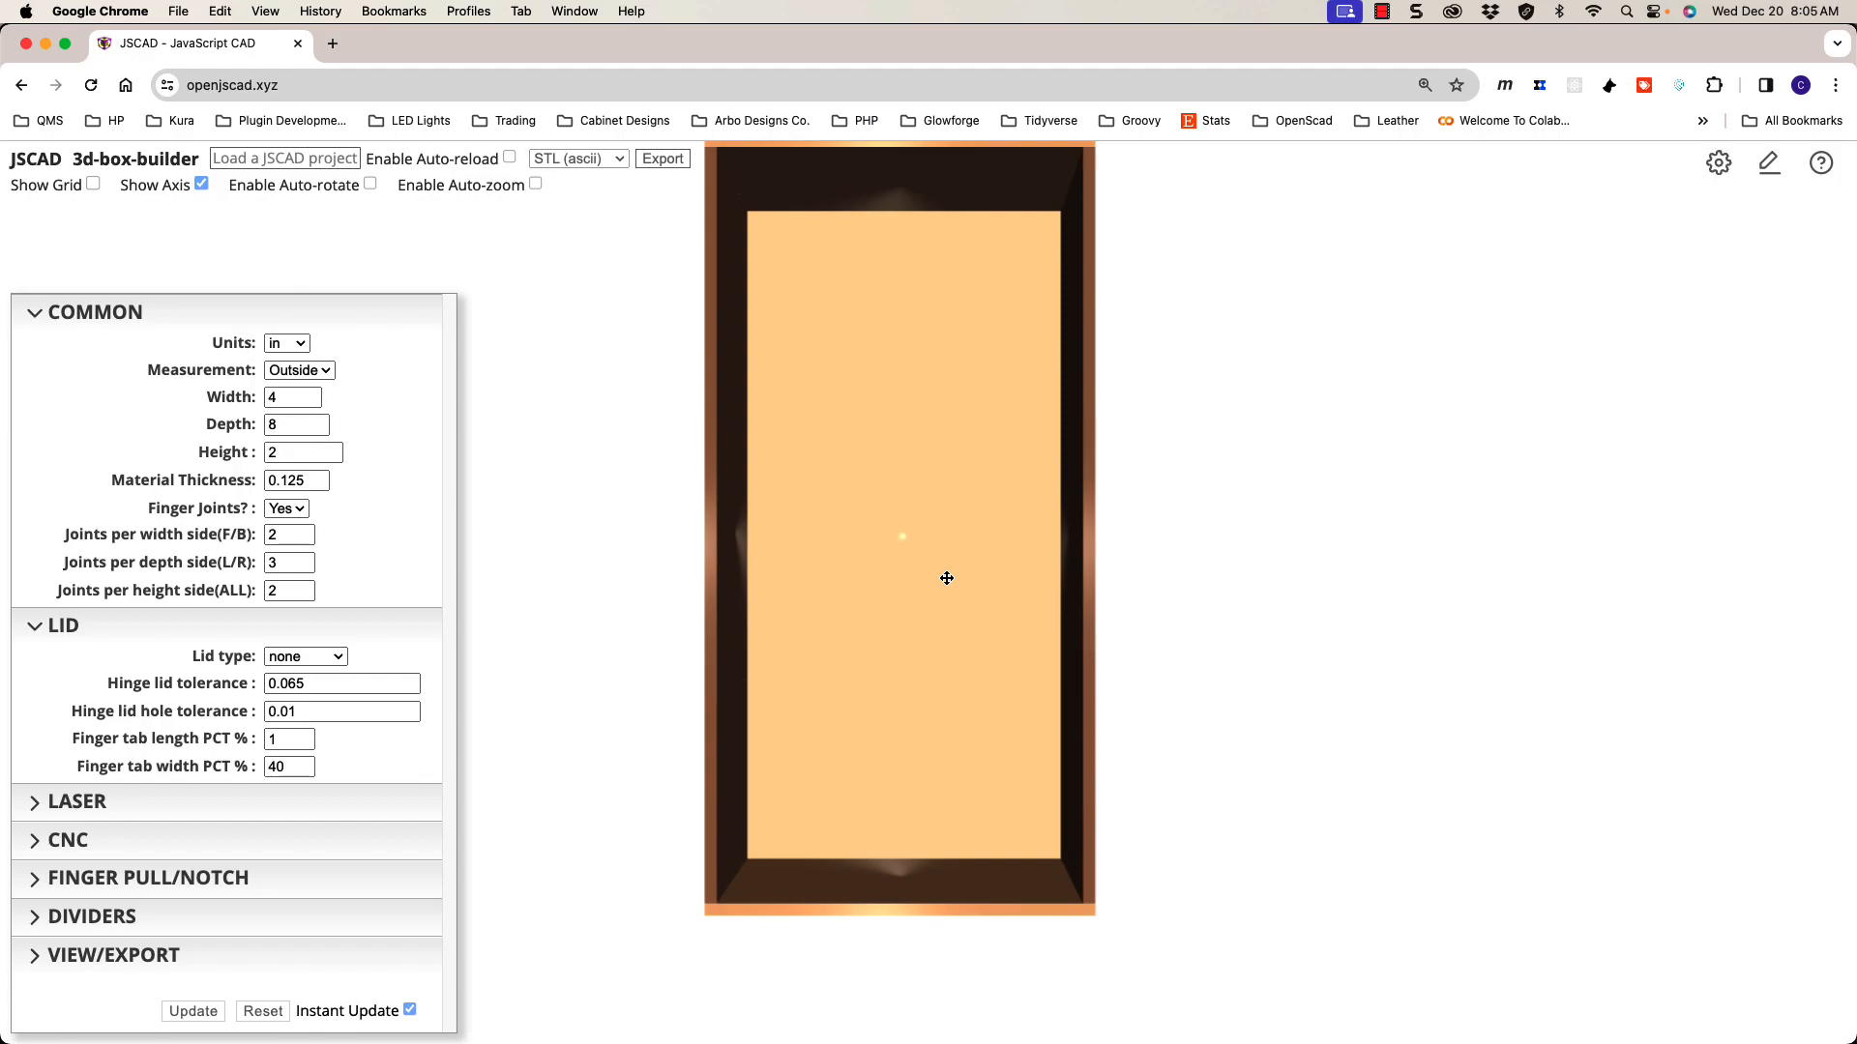
key("f")
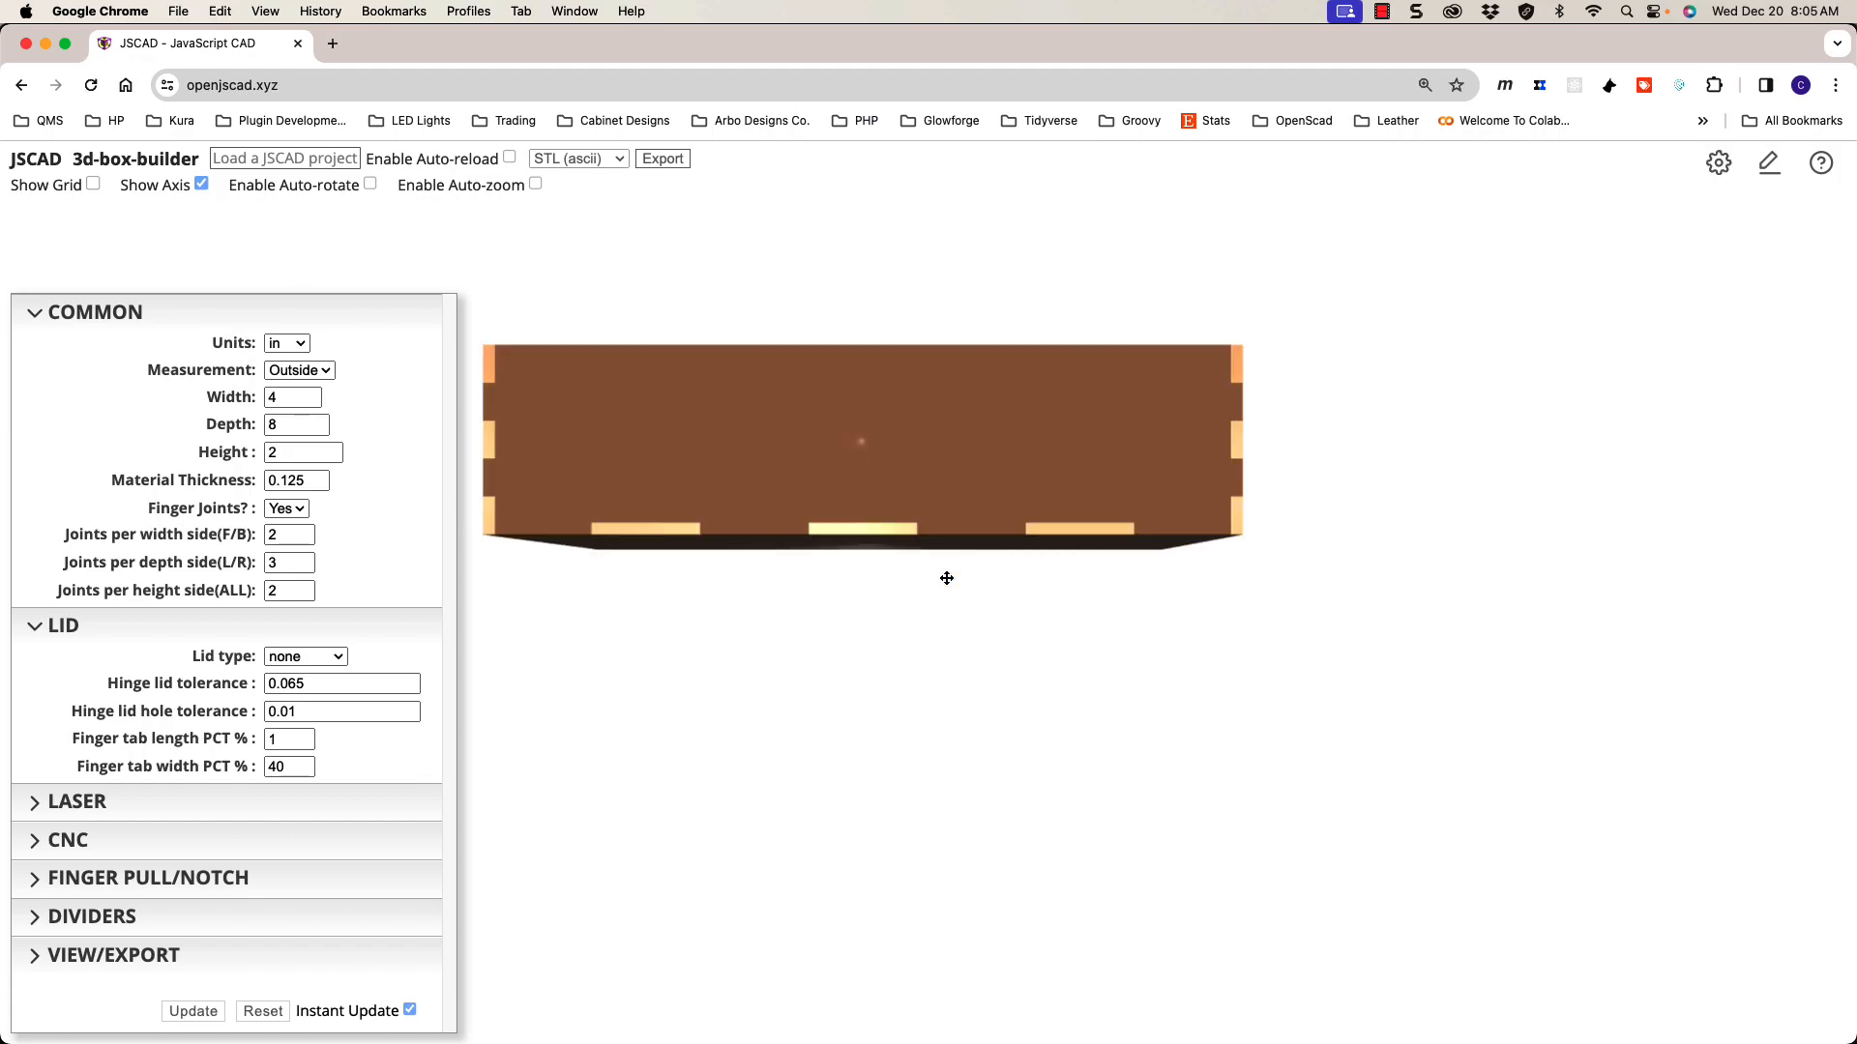
key("r")
left_click_drag(1062, 550, 921, 600)
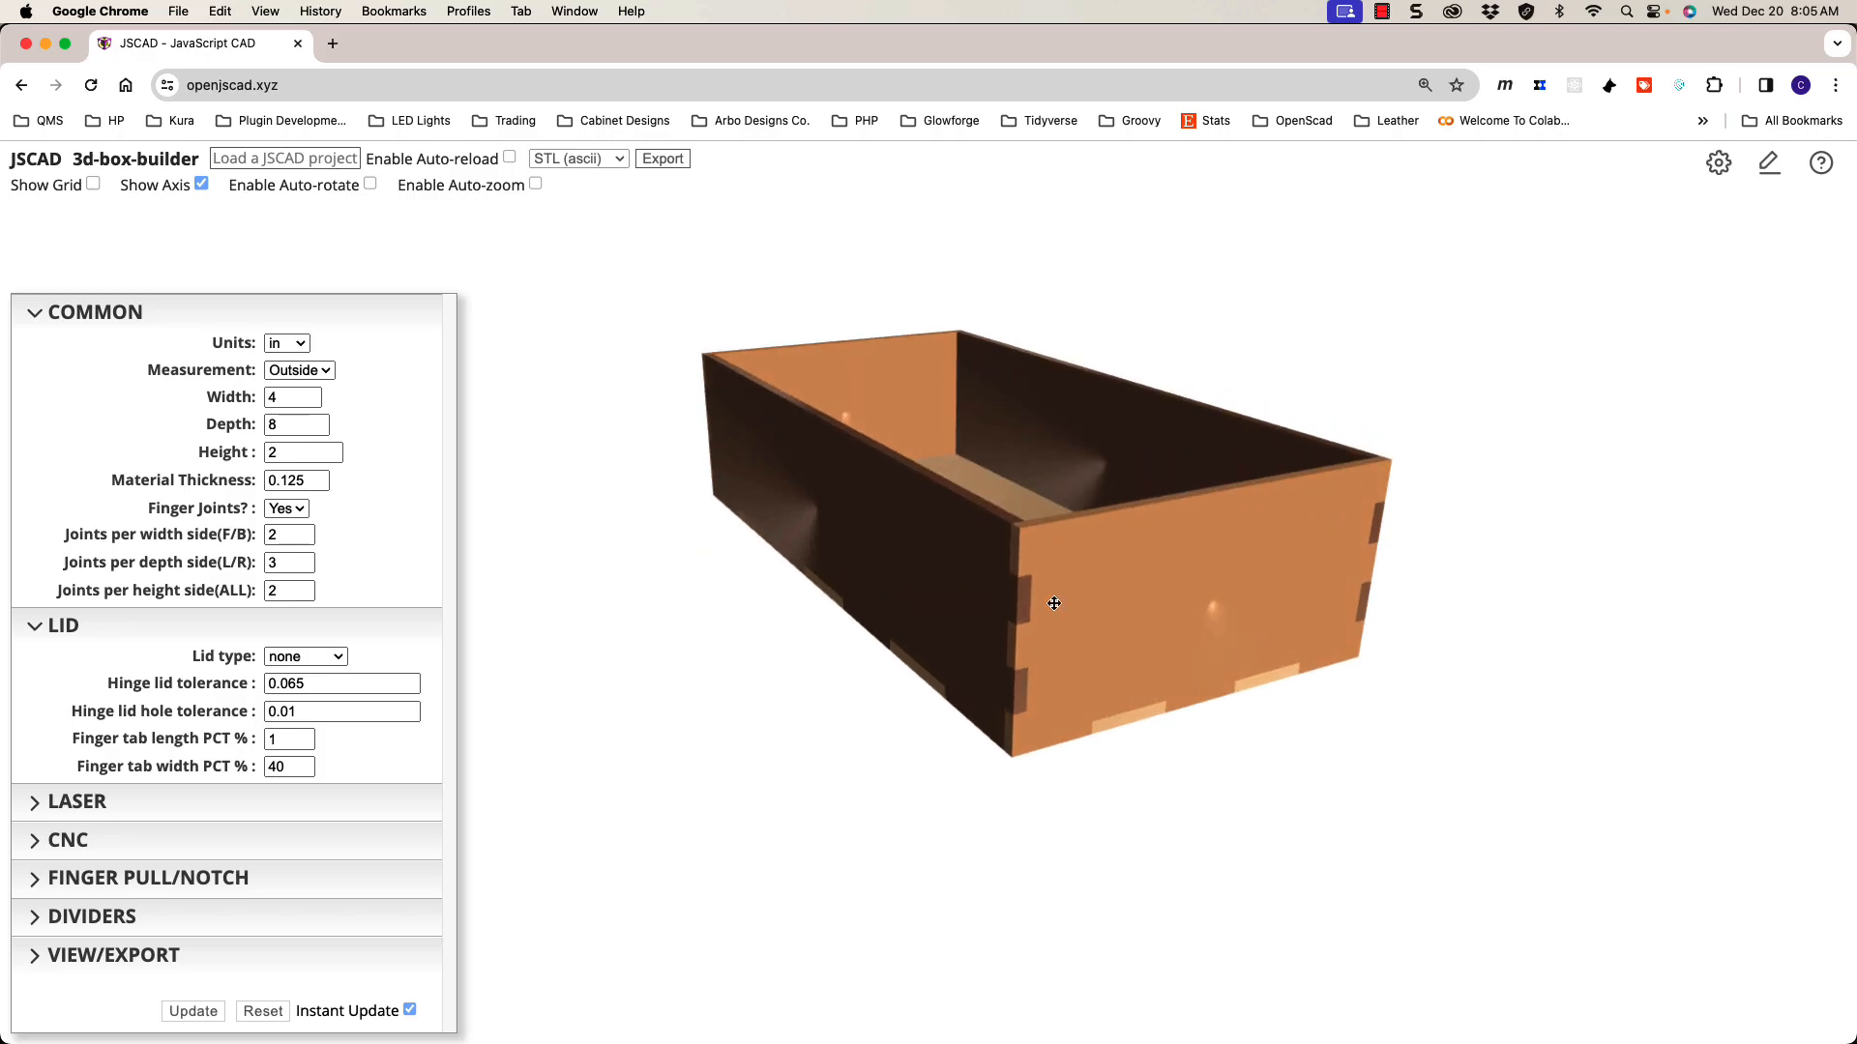
key("f")
left_click_drag(1049, 593, 989, 583)
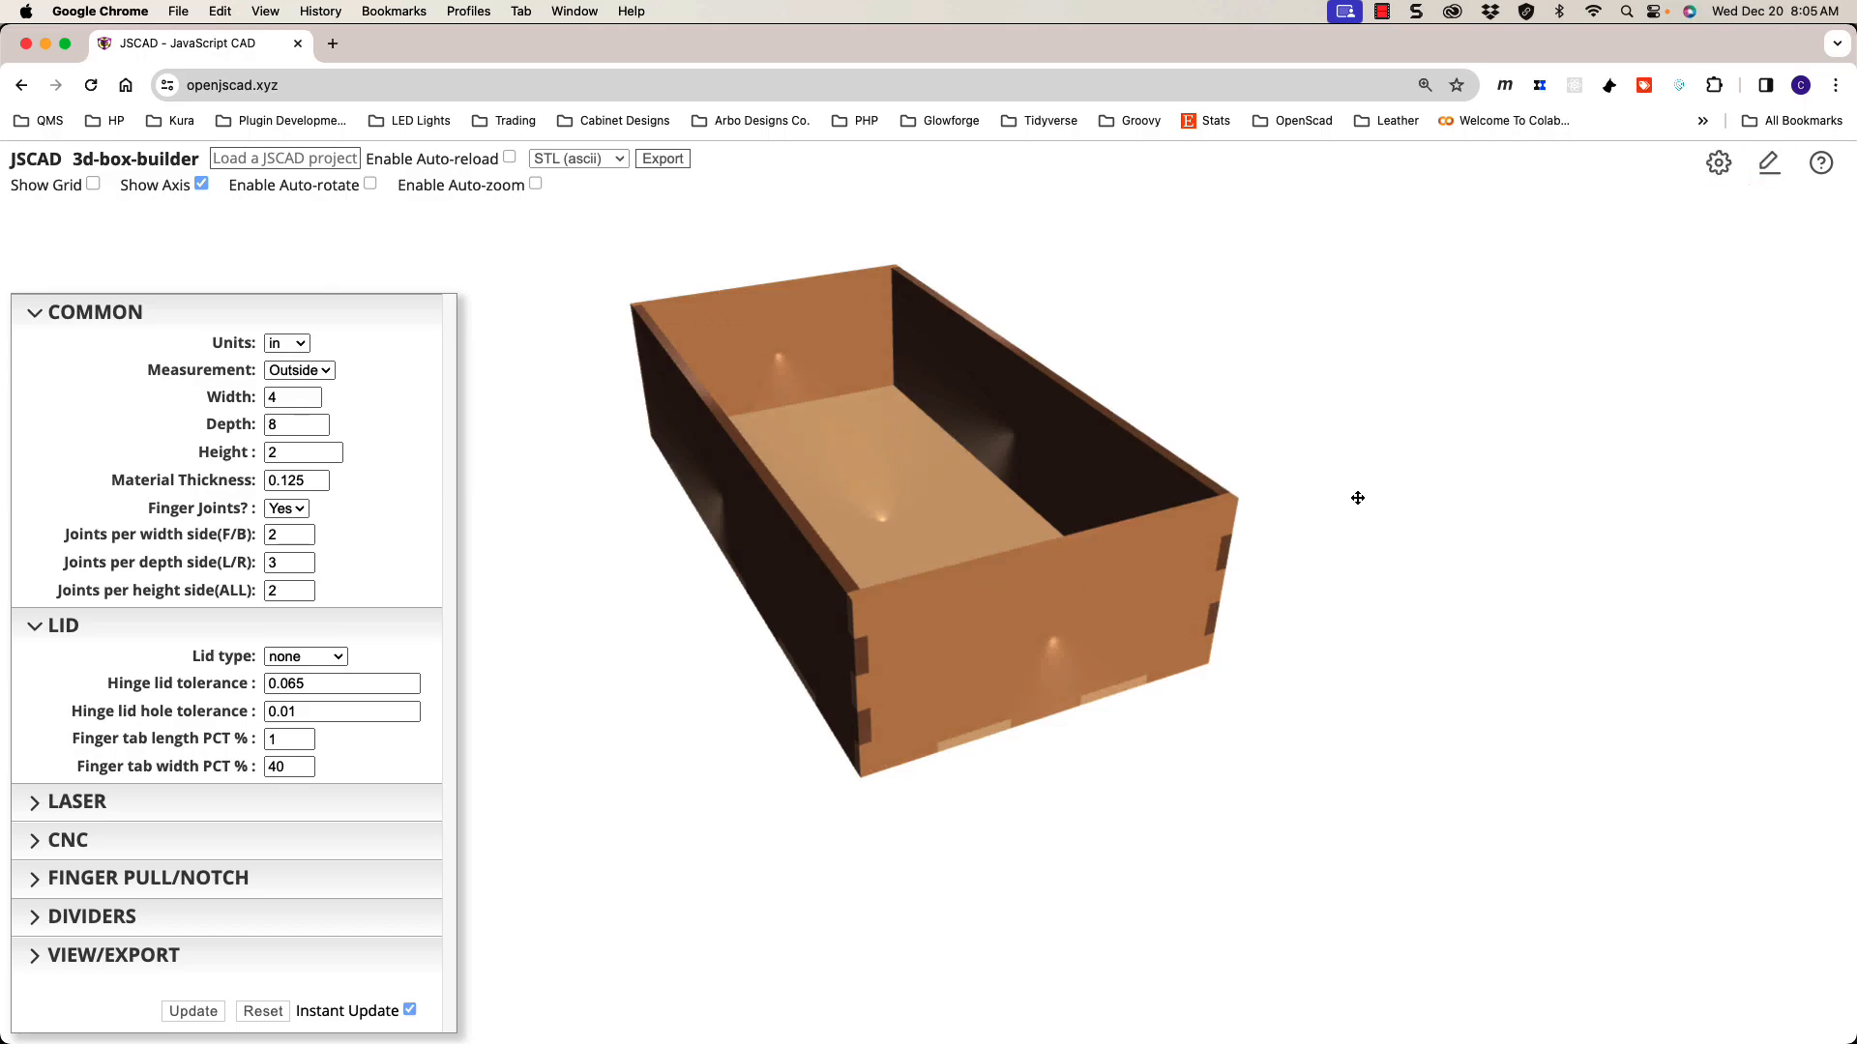
left_click_drag(1006, 629, 1002, 621)
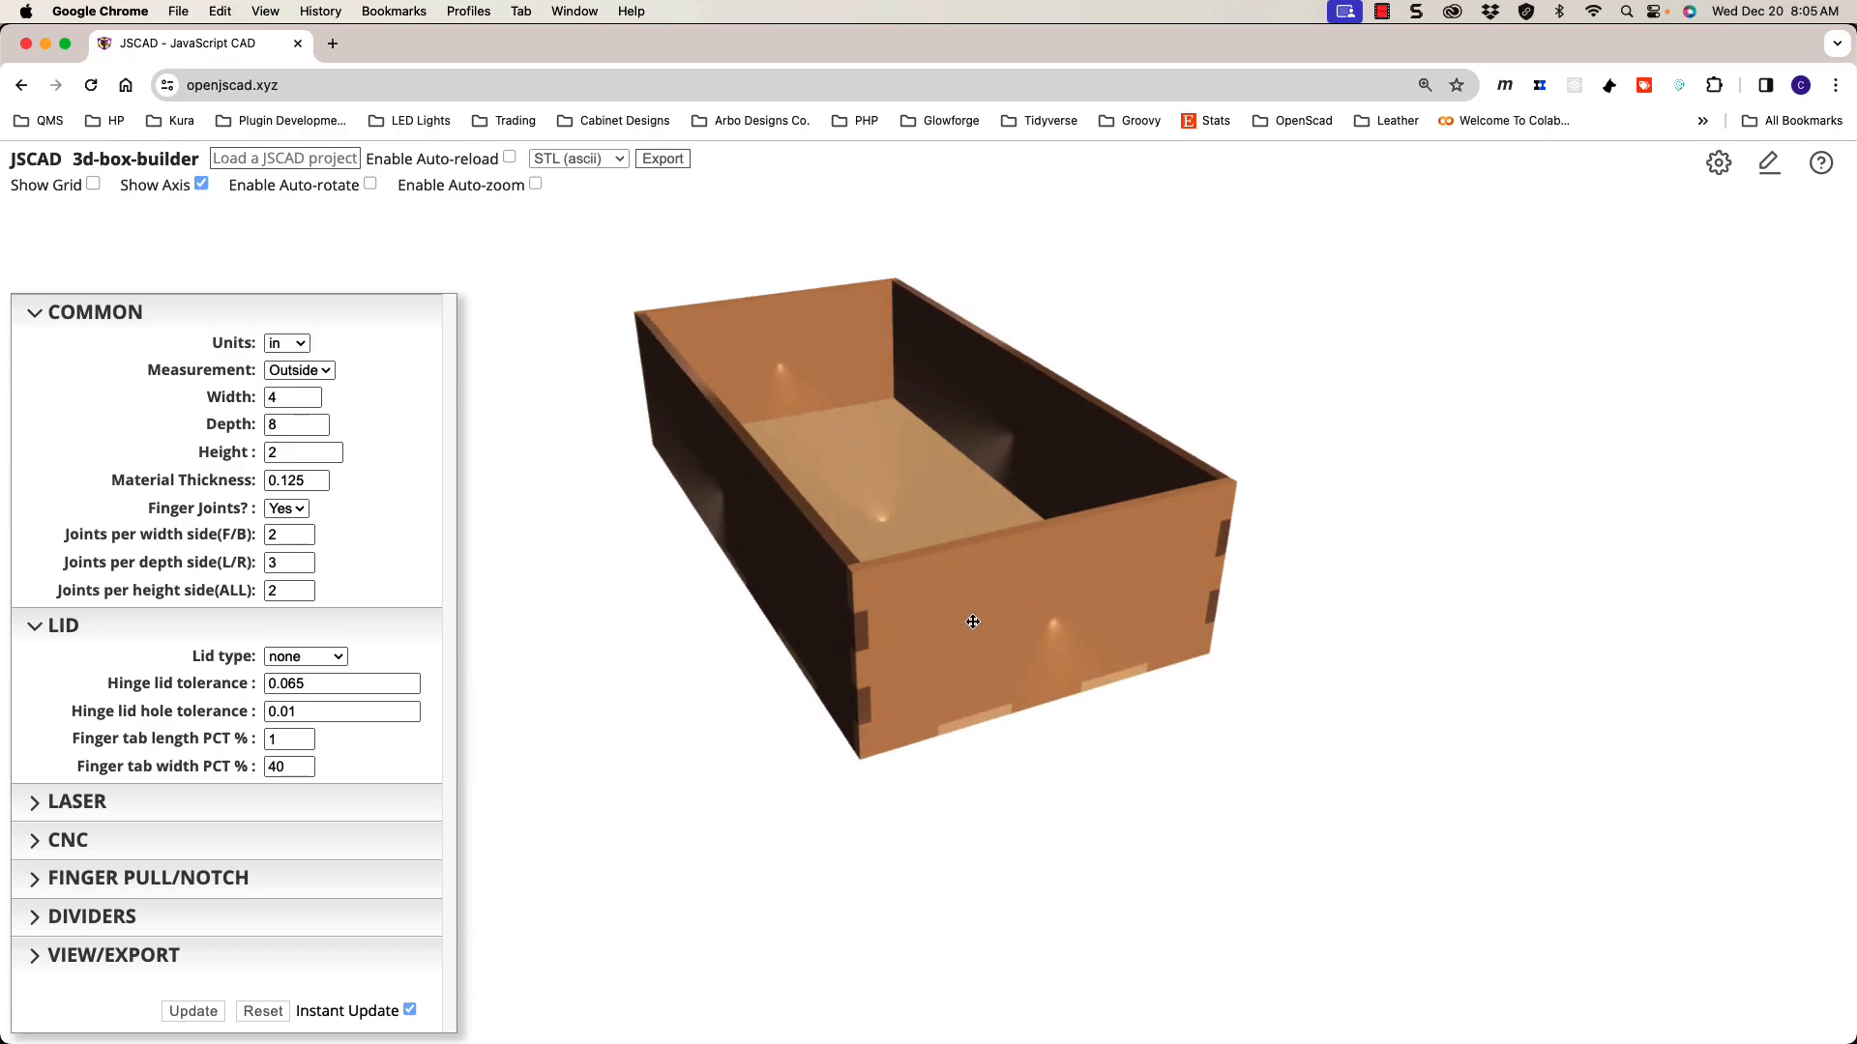
left_click_drag(973, 623, 973, 639)
left_click_drag(970, 631, 1023, 622)
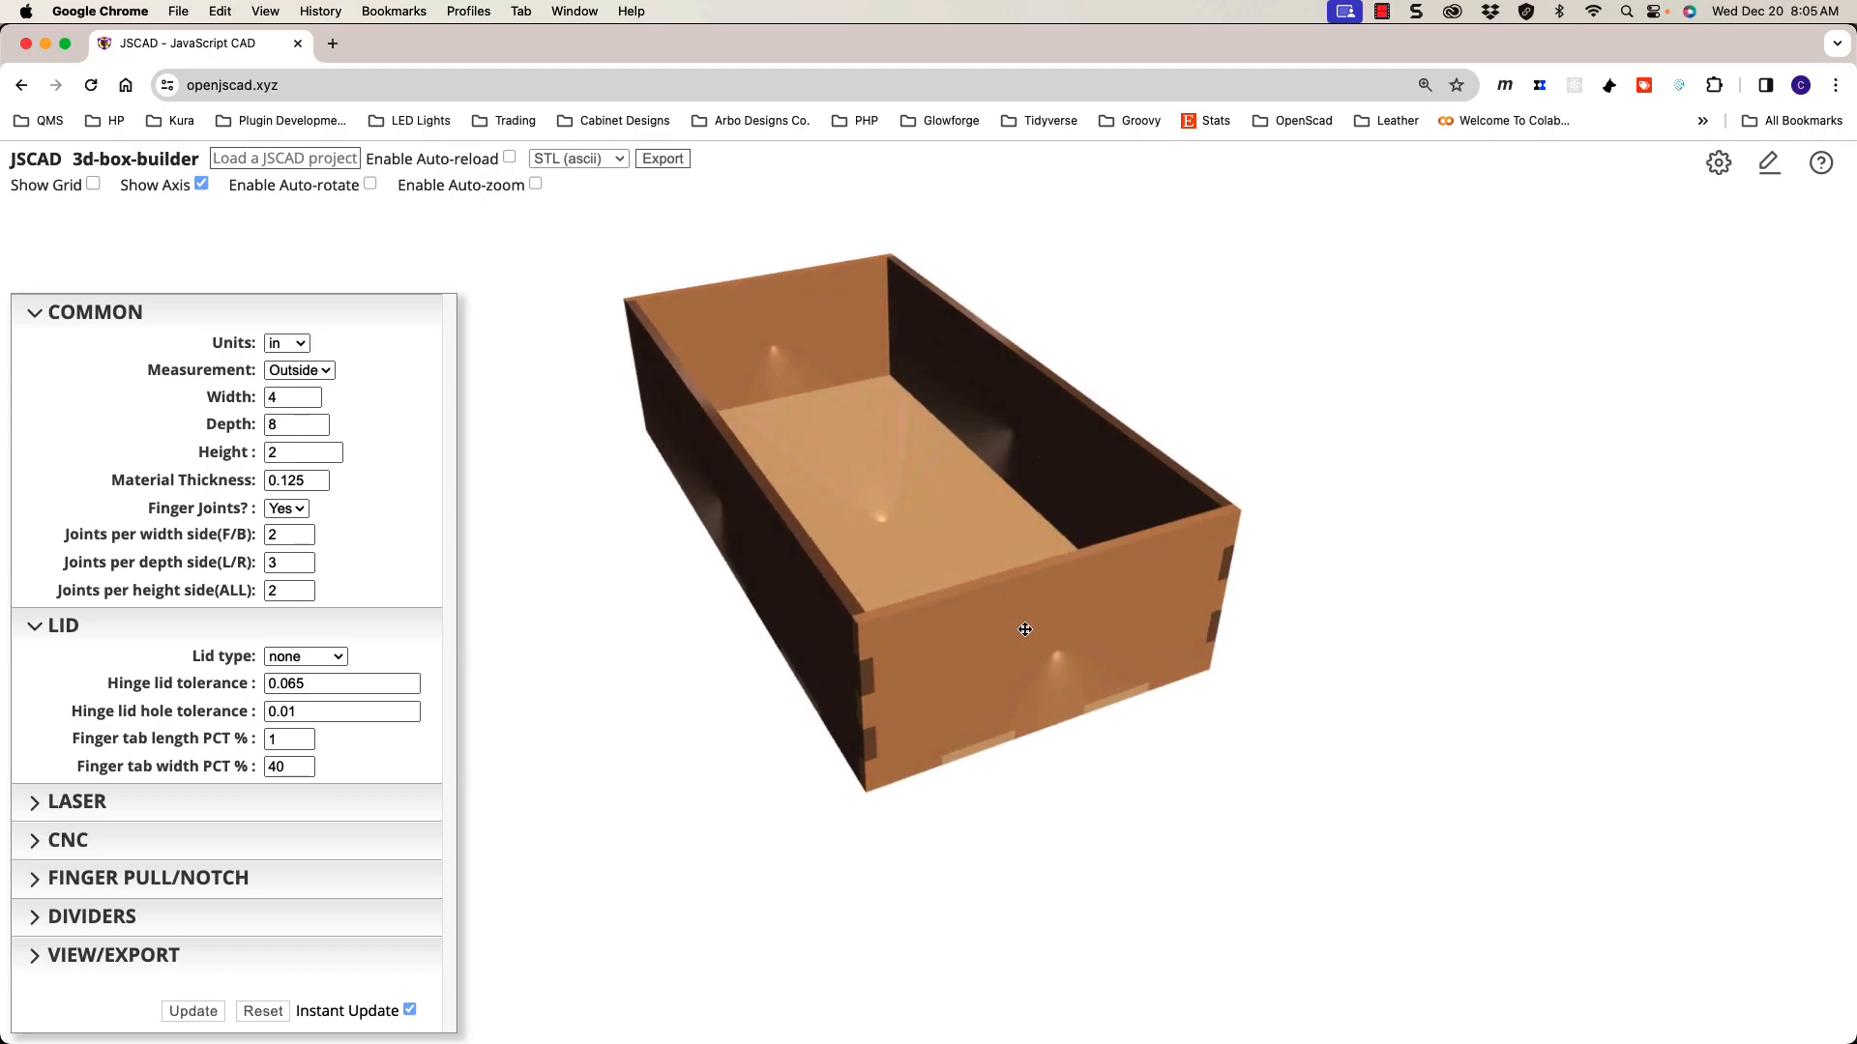
left_click(1718, 162)
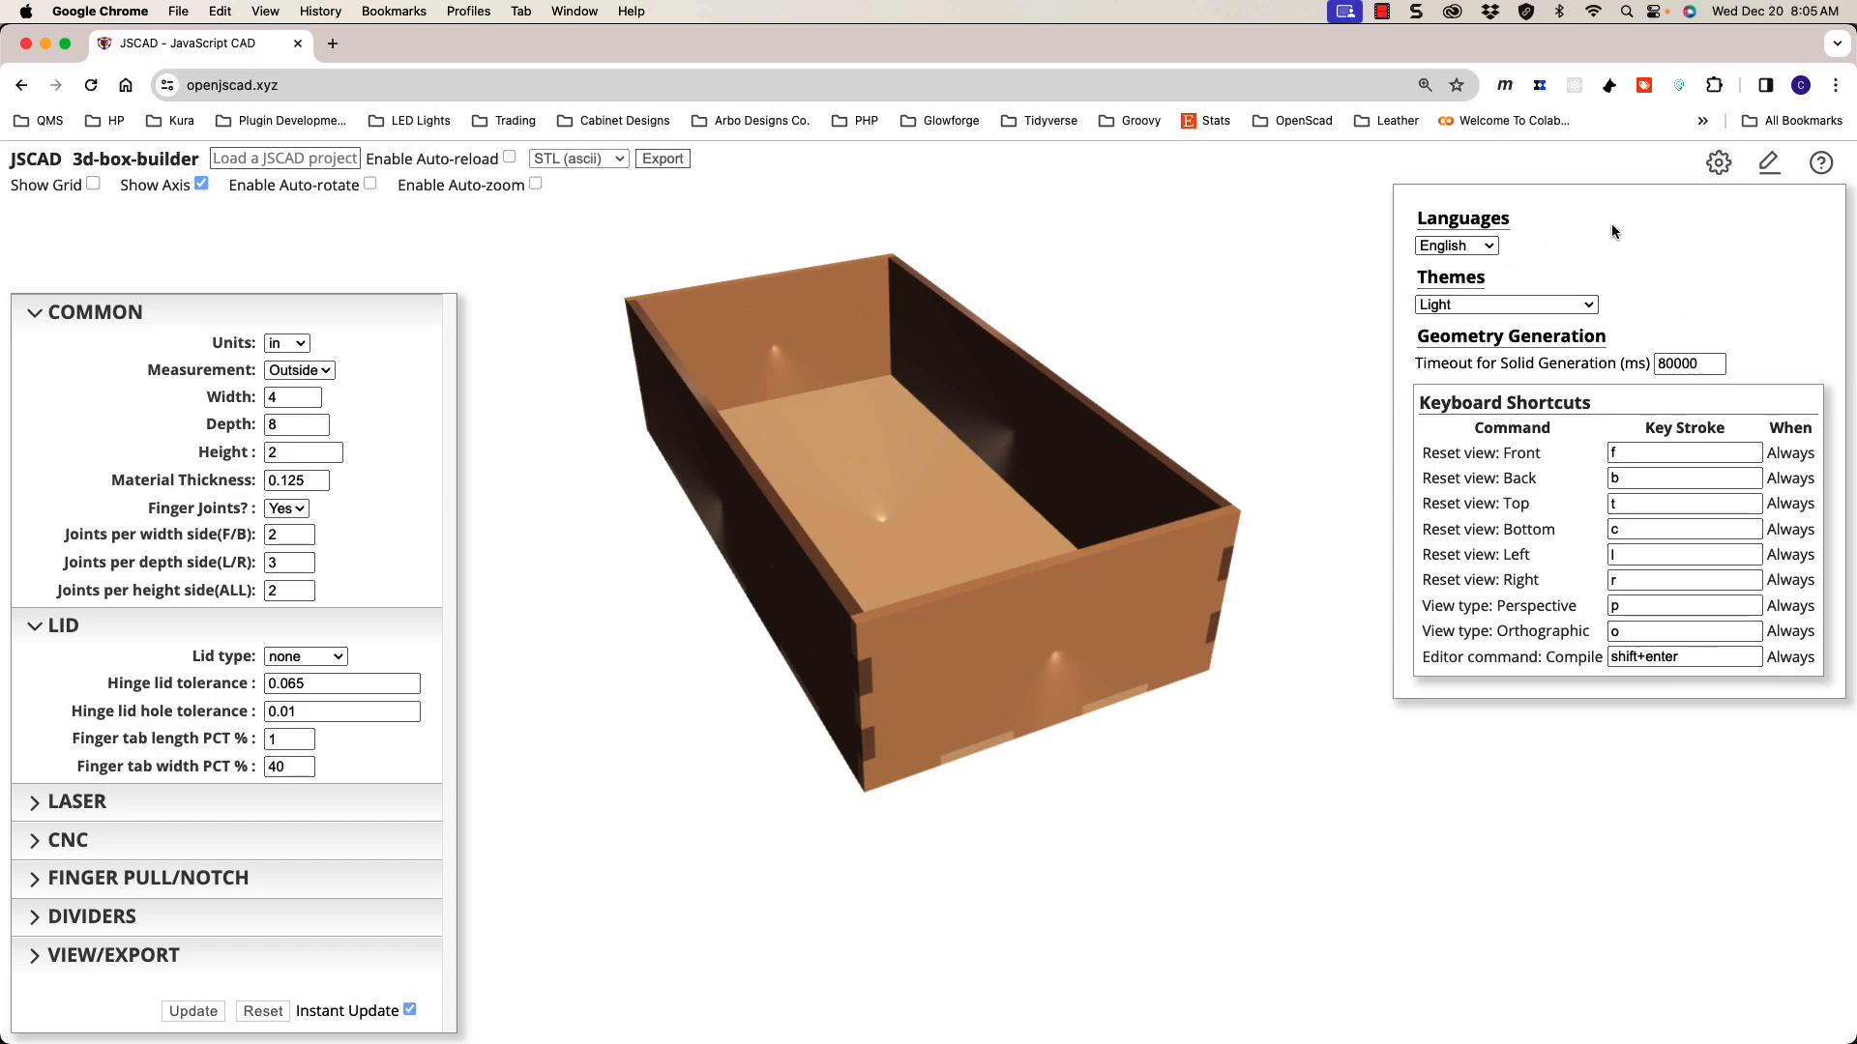
Step: Switch the interface theme to Dark and close the settings panel
left_click(1517, 305)
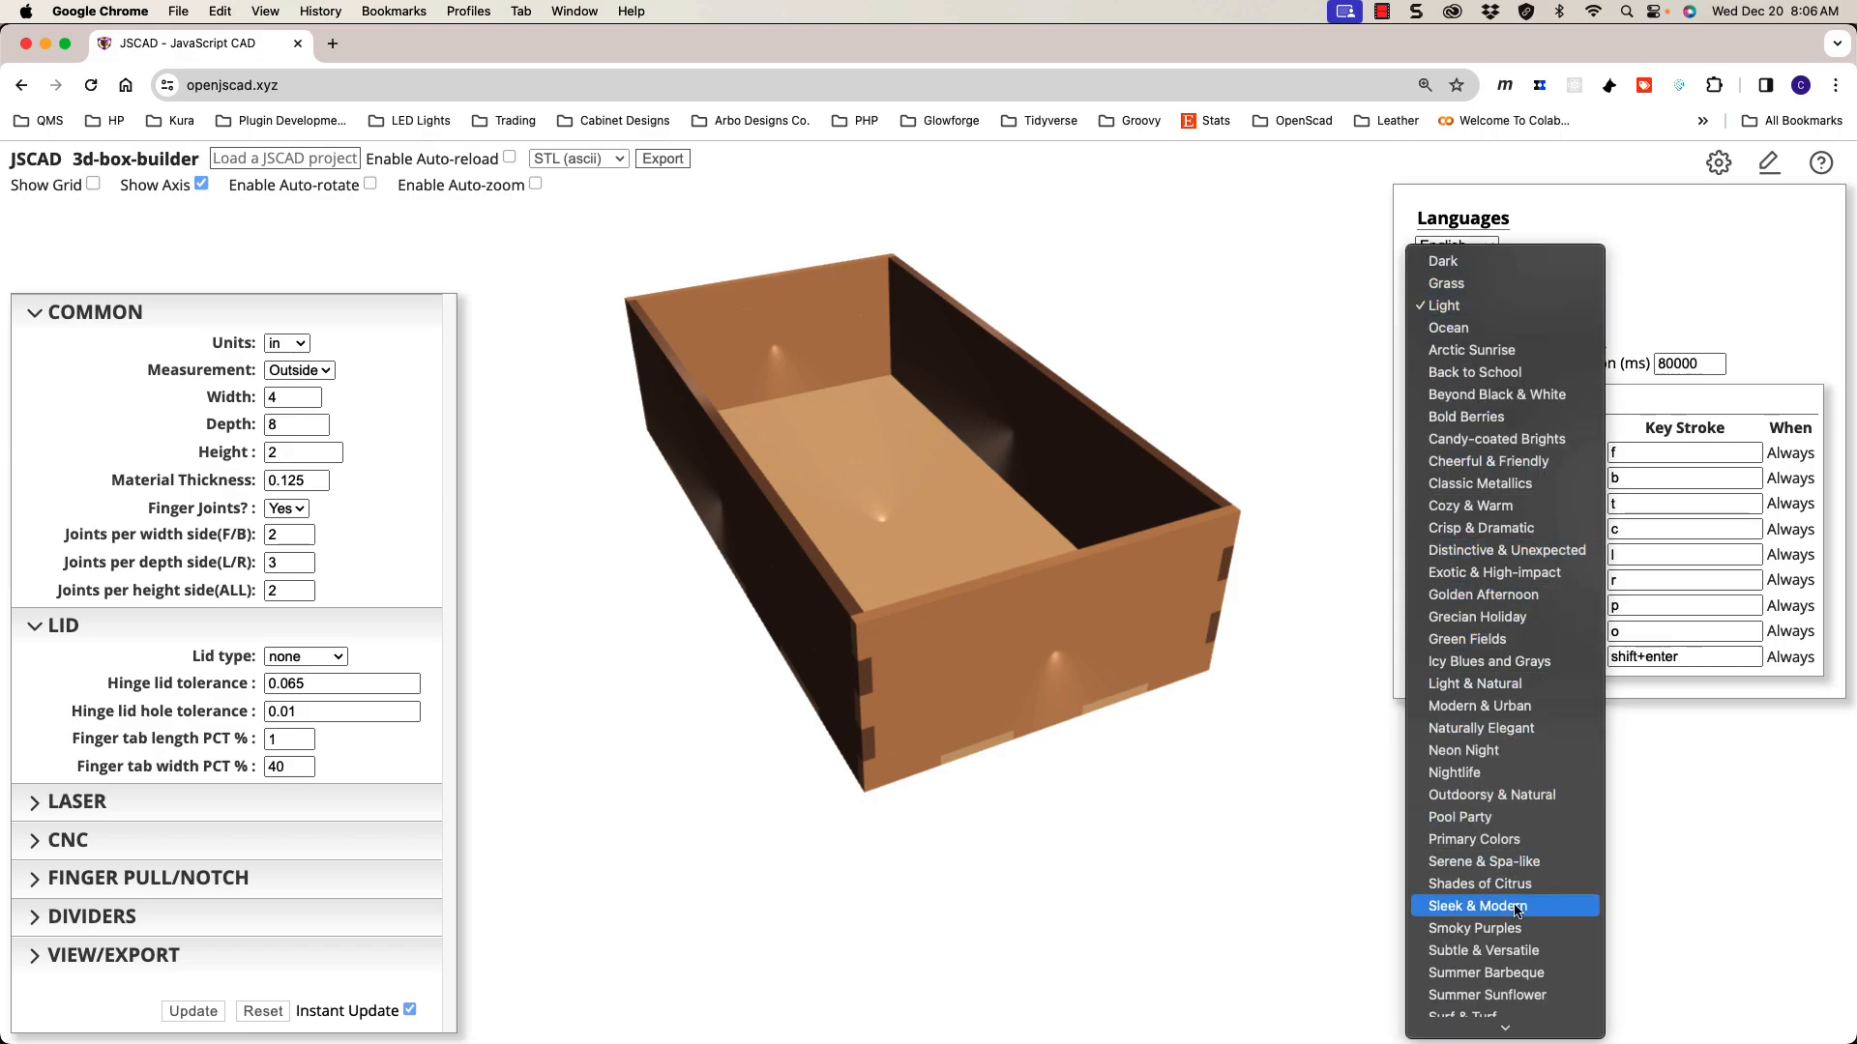
scroll(1516, 909, "down", 3)
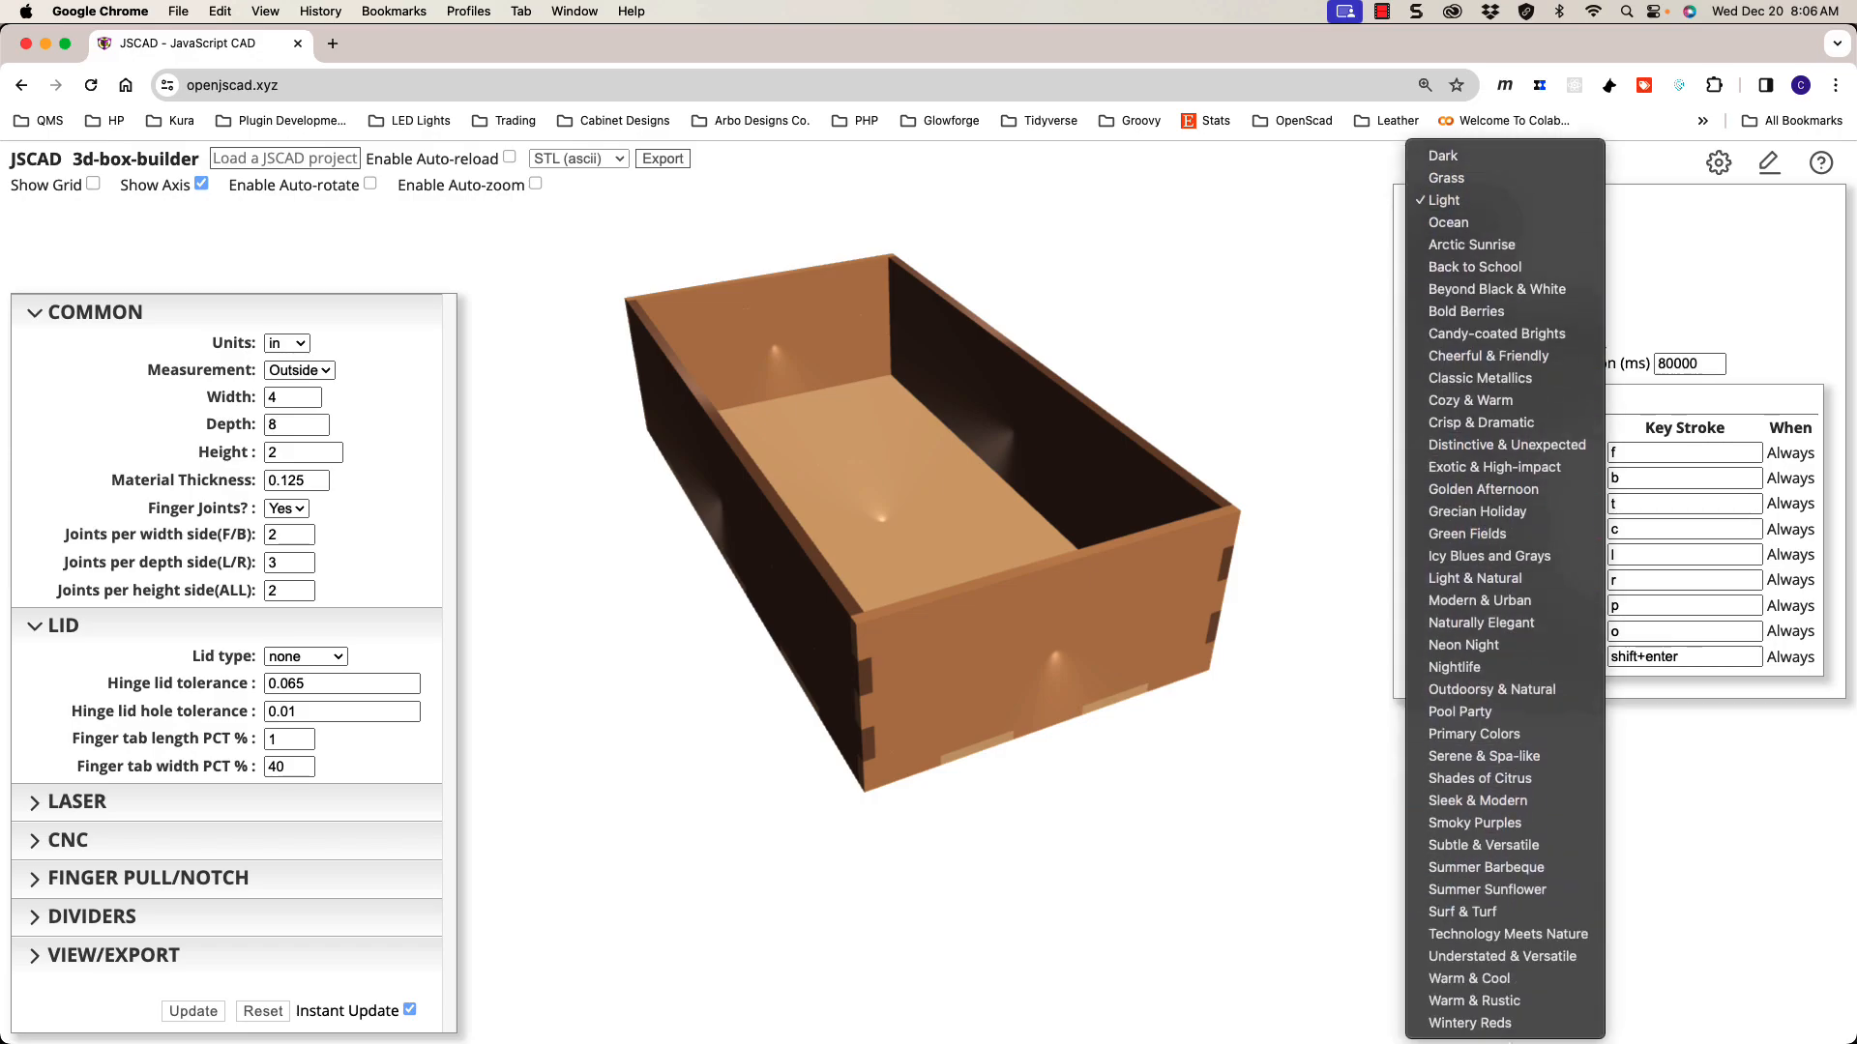
left_click(1480, 158)
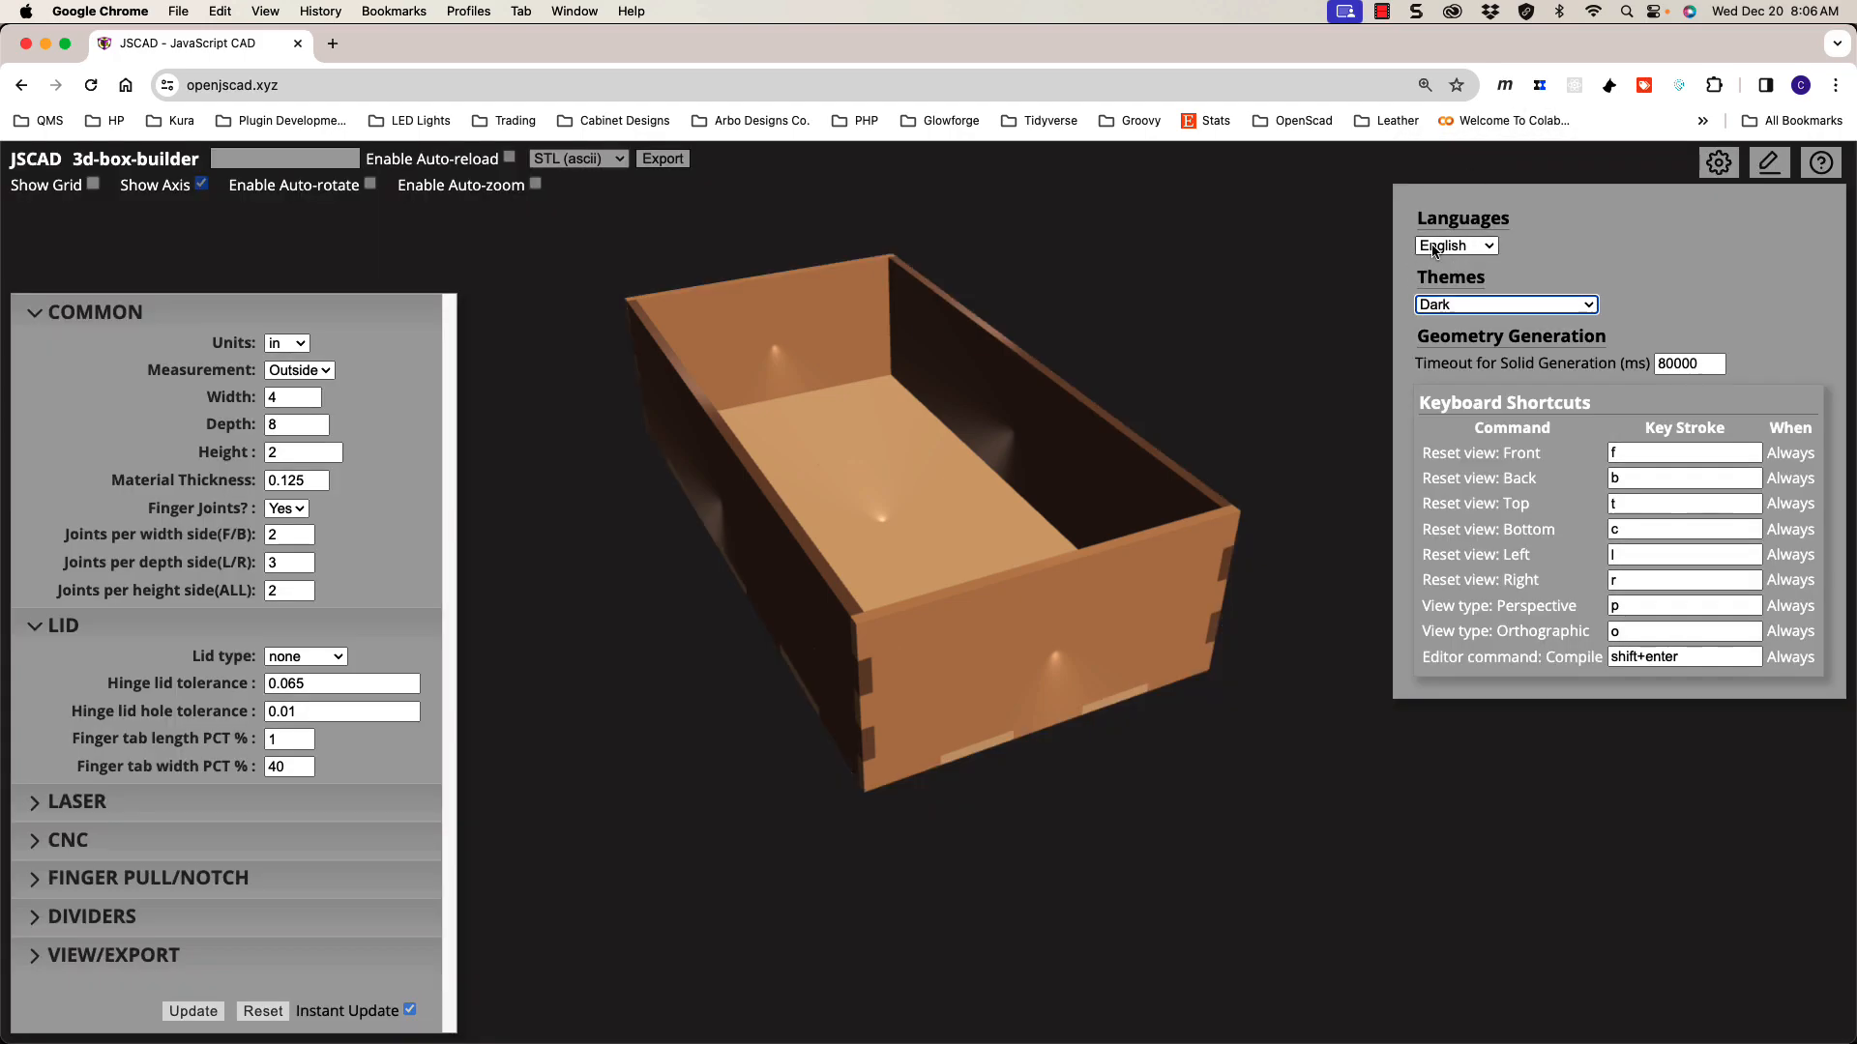
left_click(1710, 174)
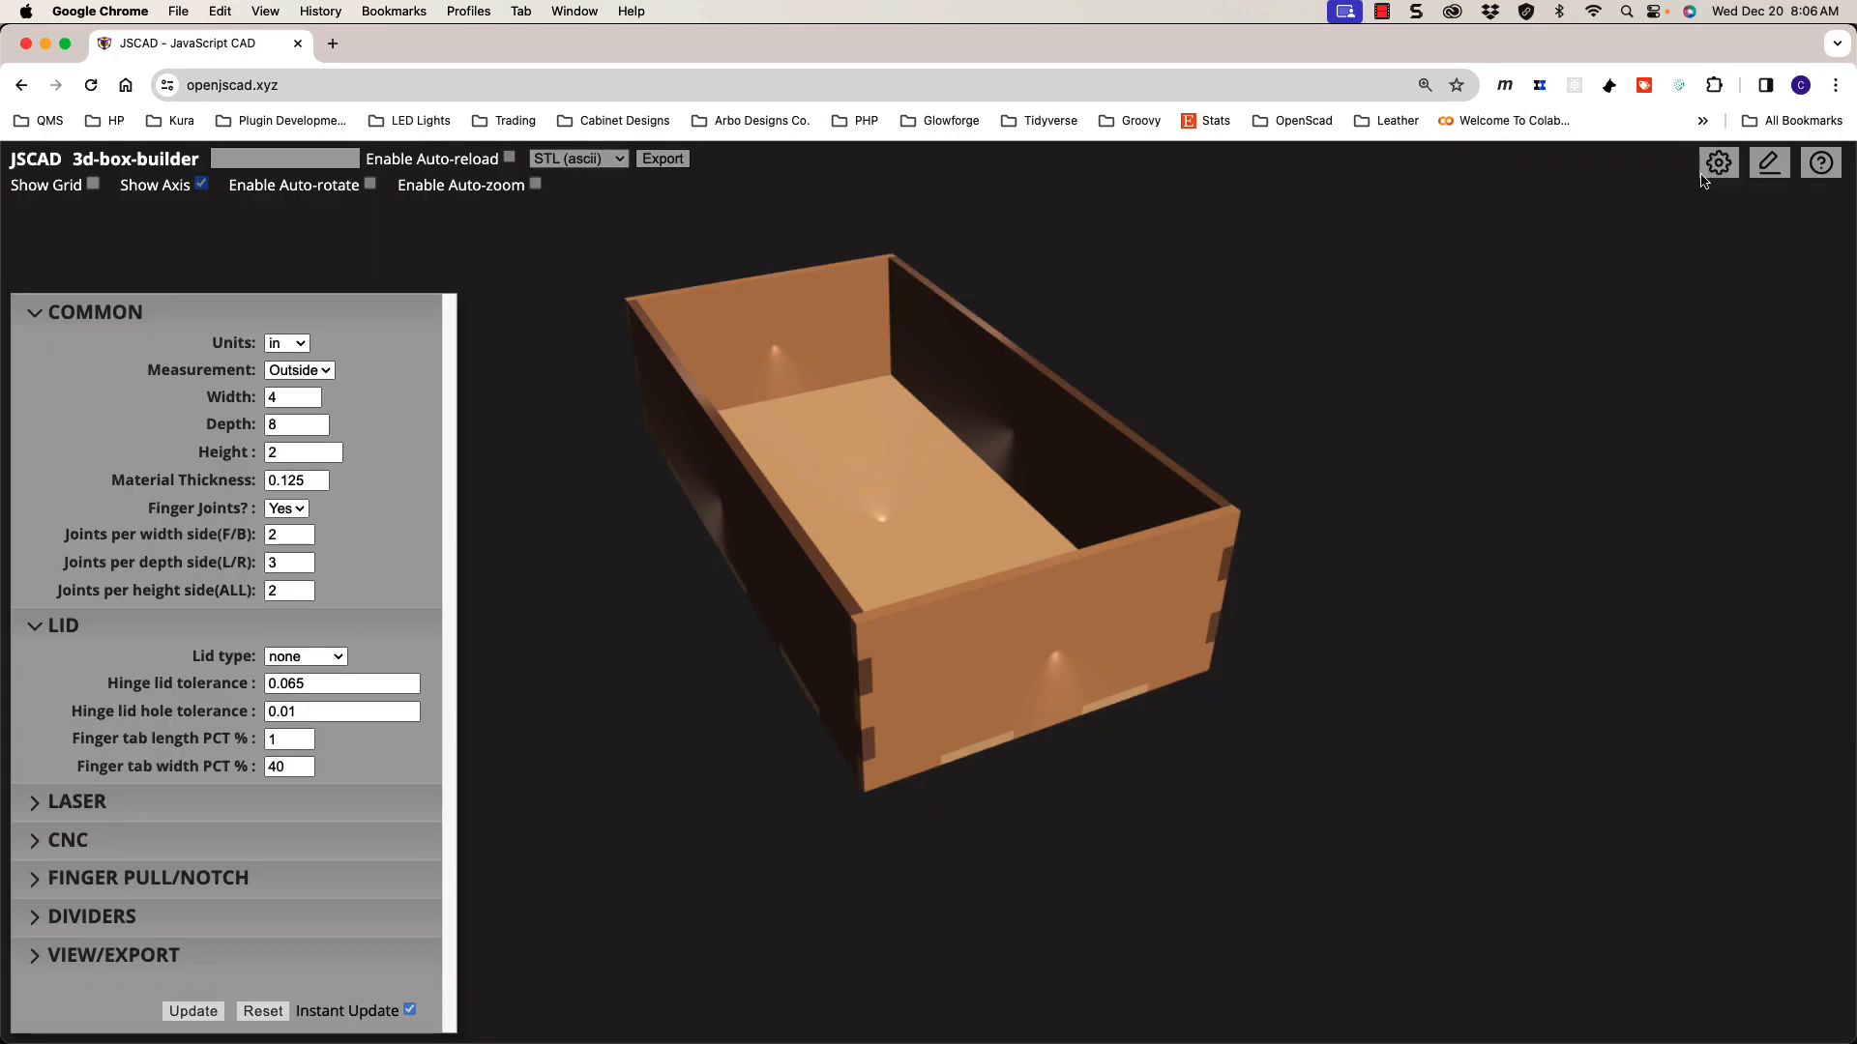
Step: Inspect the box, then browse the help and examples panel and close it
mouse_move(1313, 498)
left_mouse_down()
mouse_move(1326, 481)
mouse_move(1314, 518)
left_mouse_up()
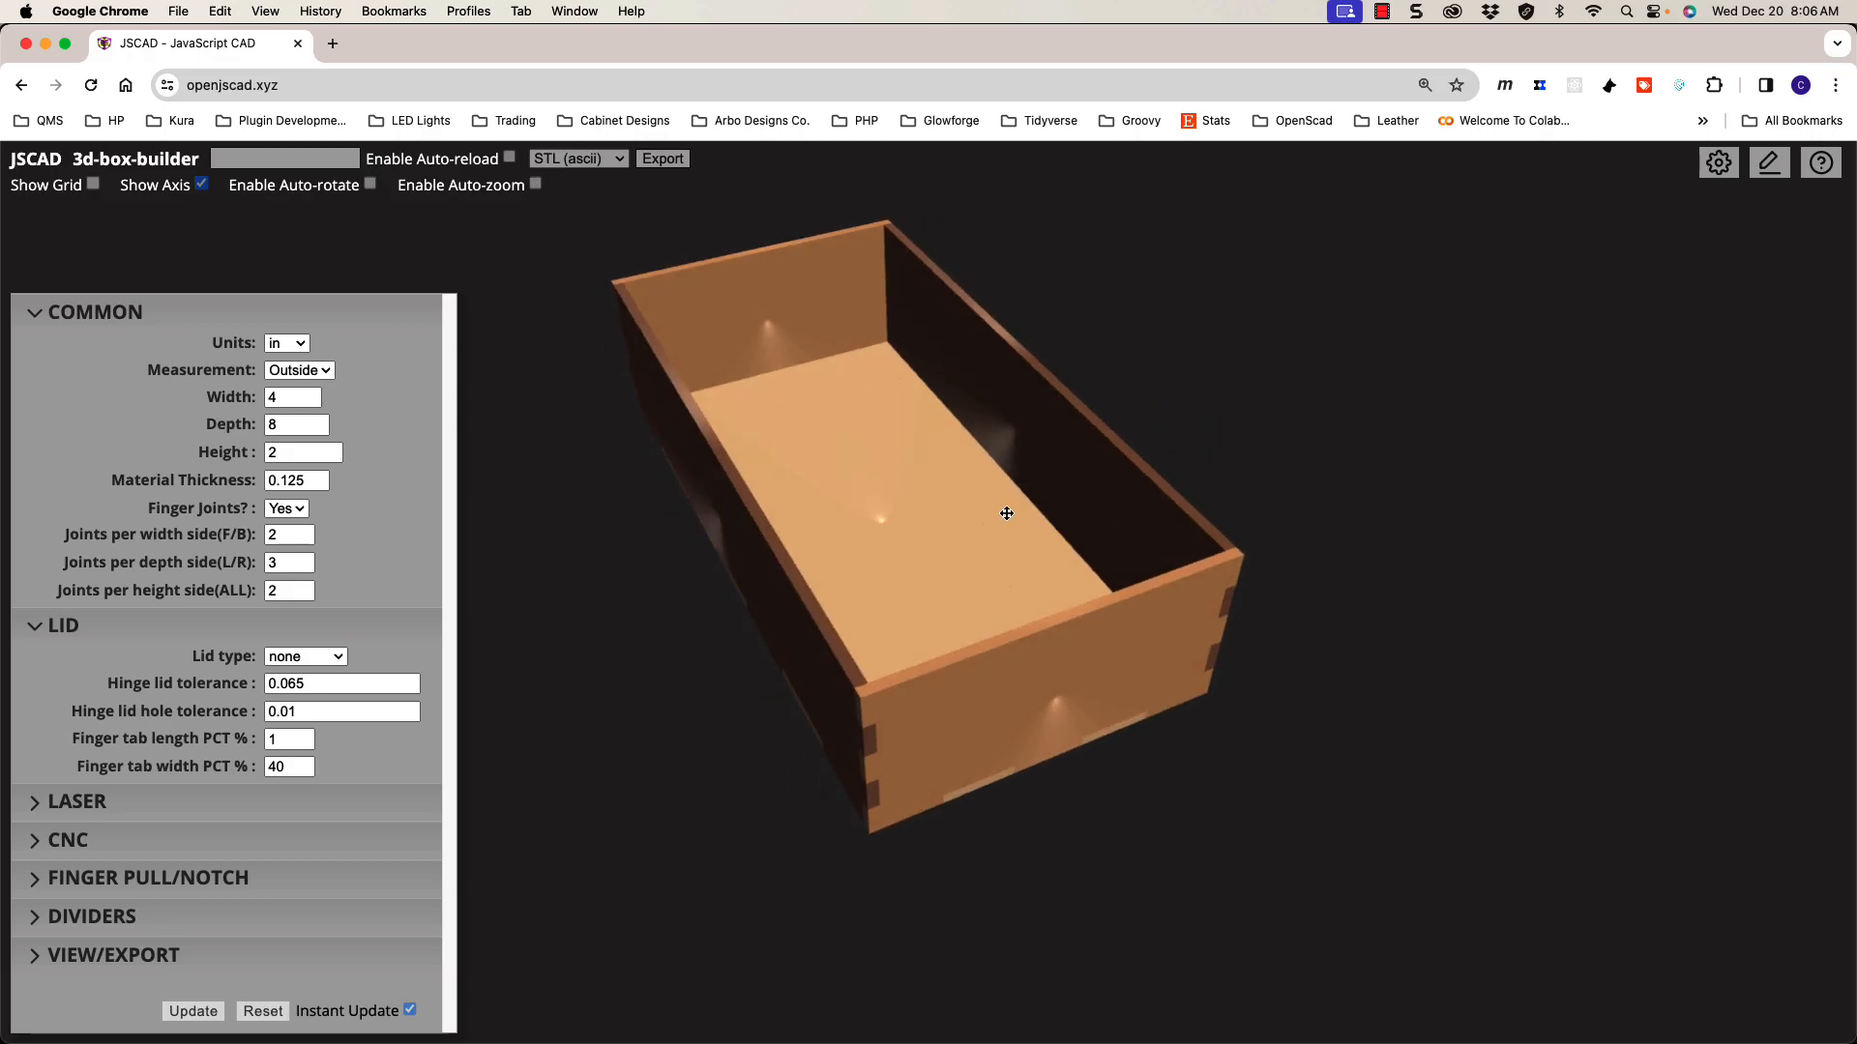
left_click_drag(1417, 427, 1394, 395)
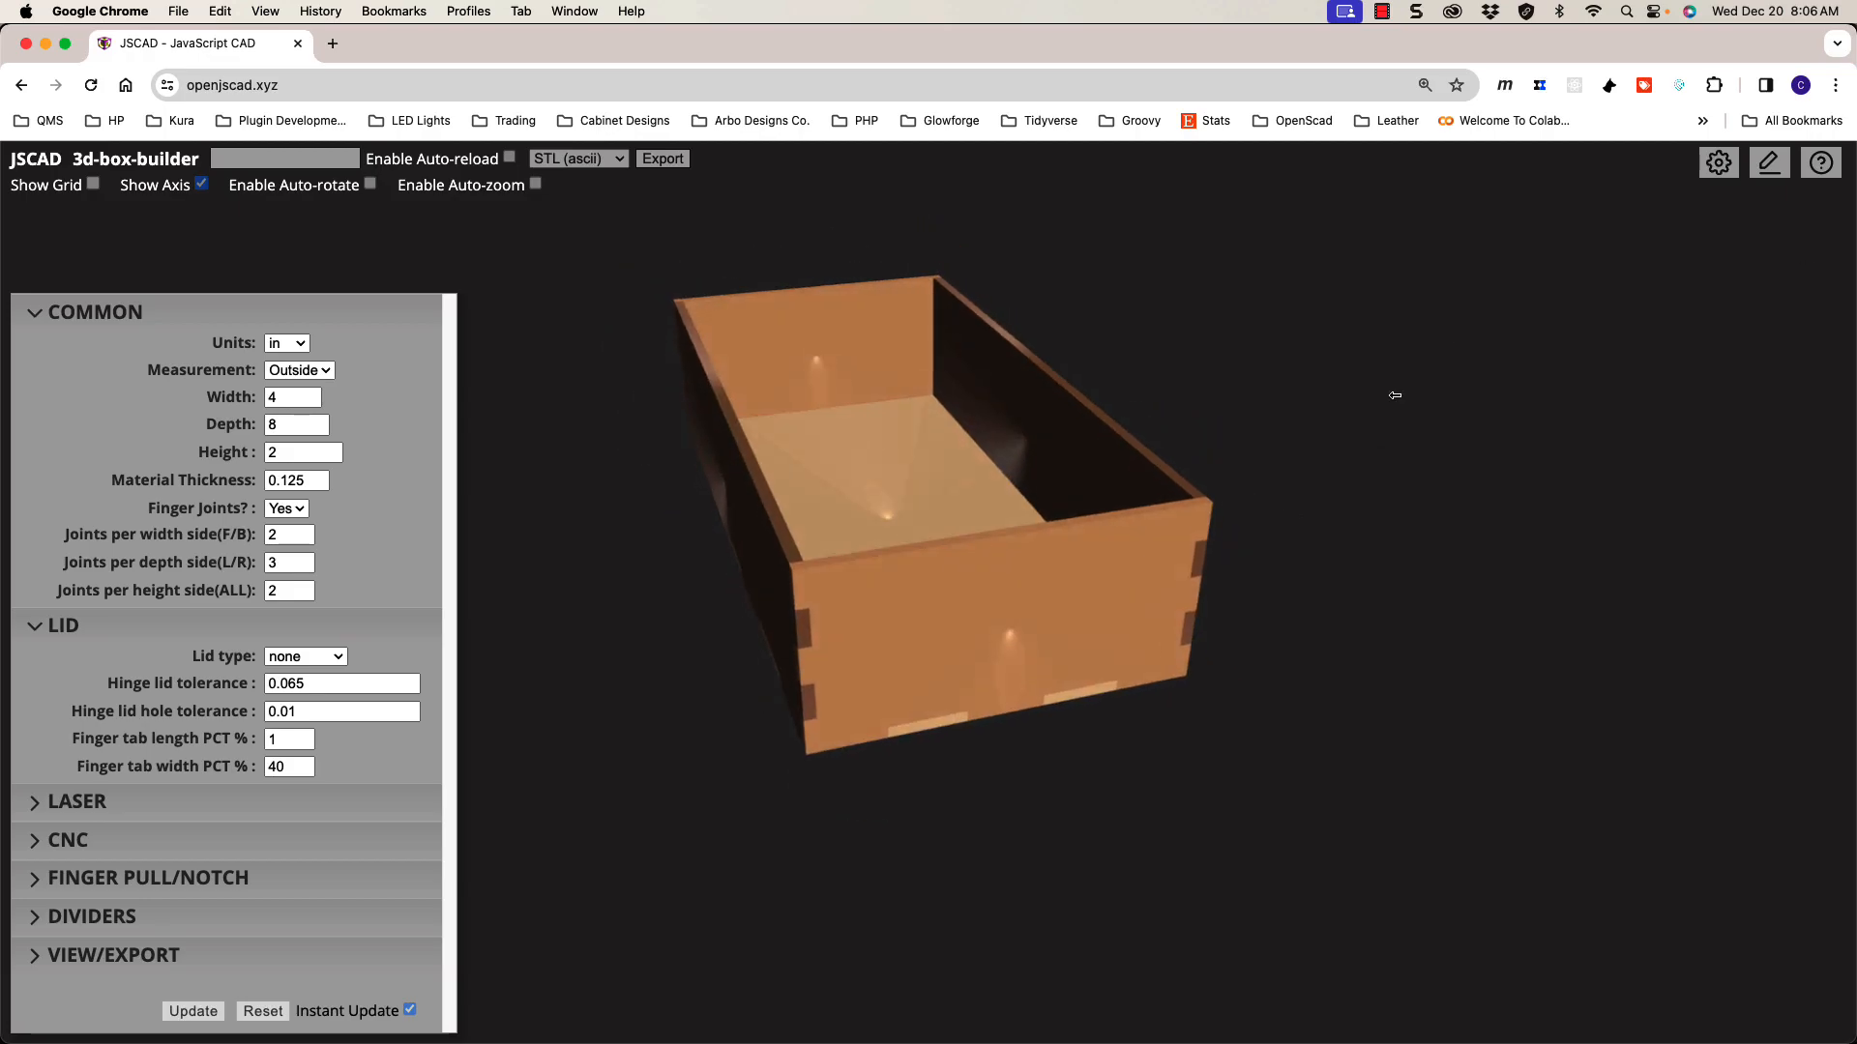
left_click(1823, 166)
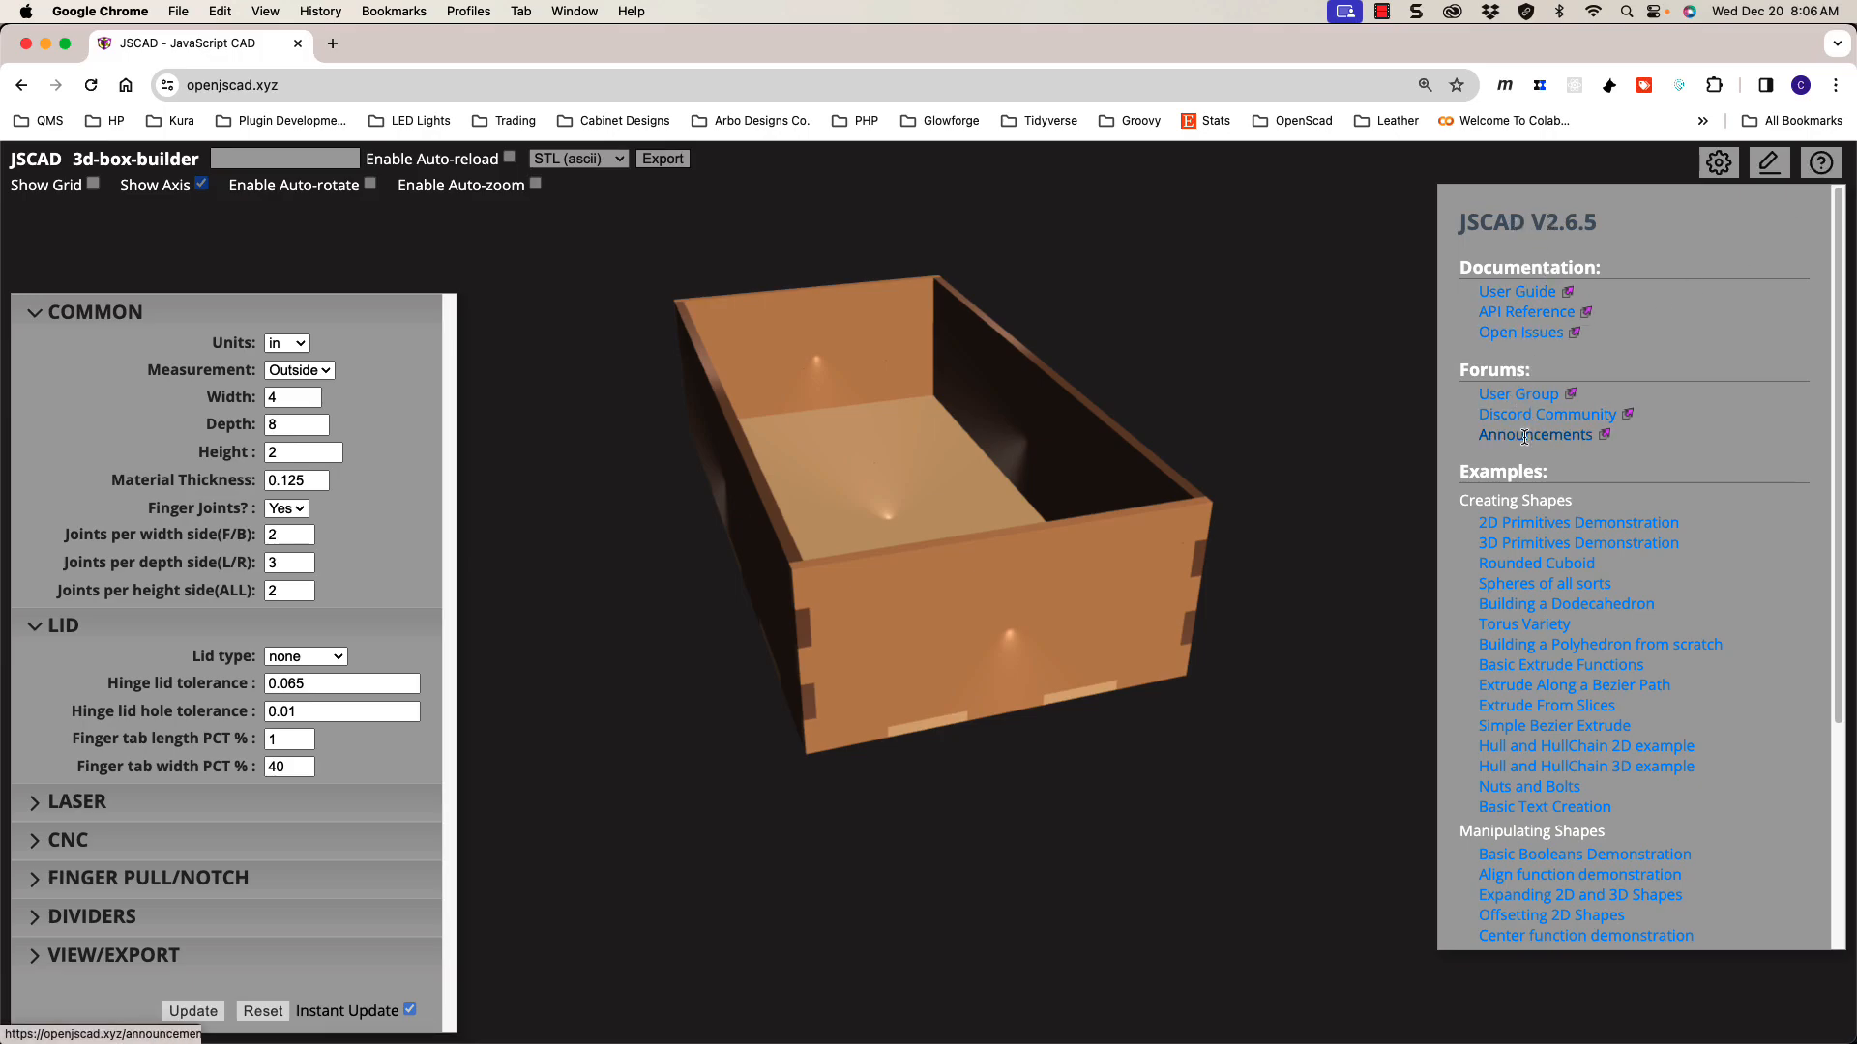
scroll(1555, 561, "down", 2)
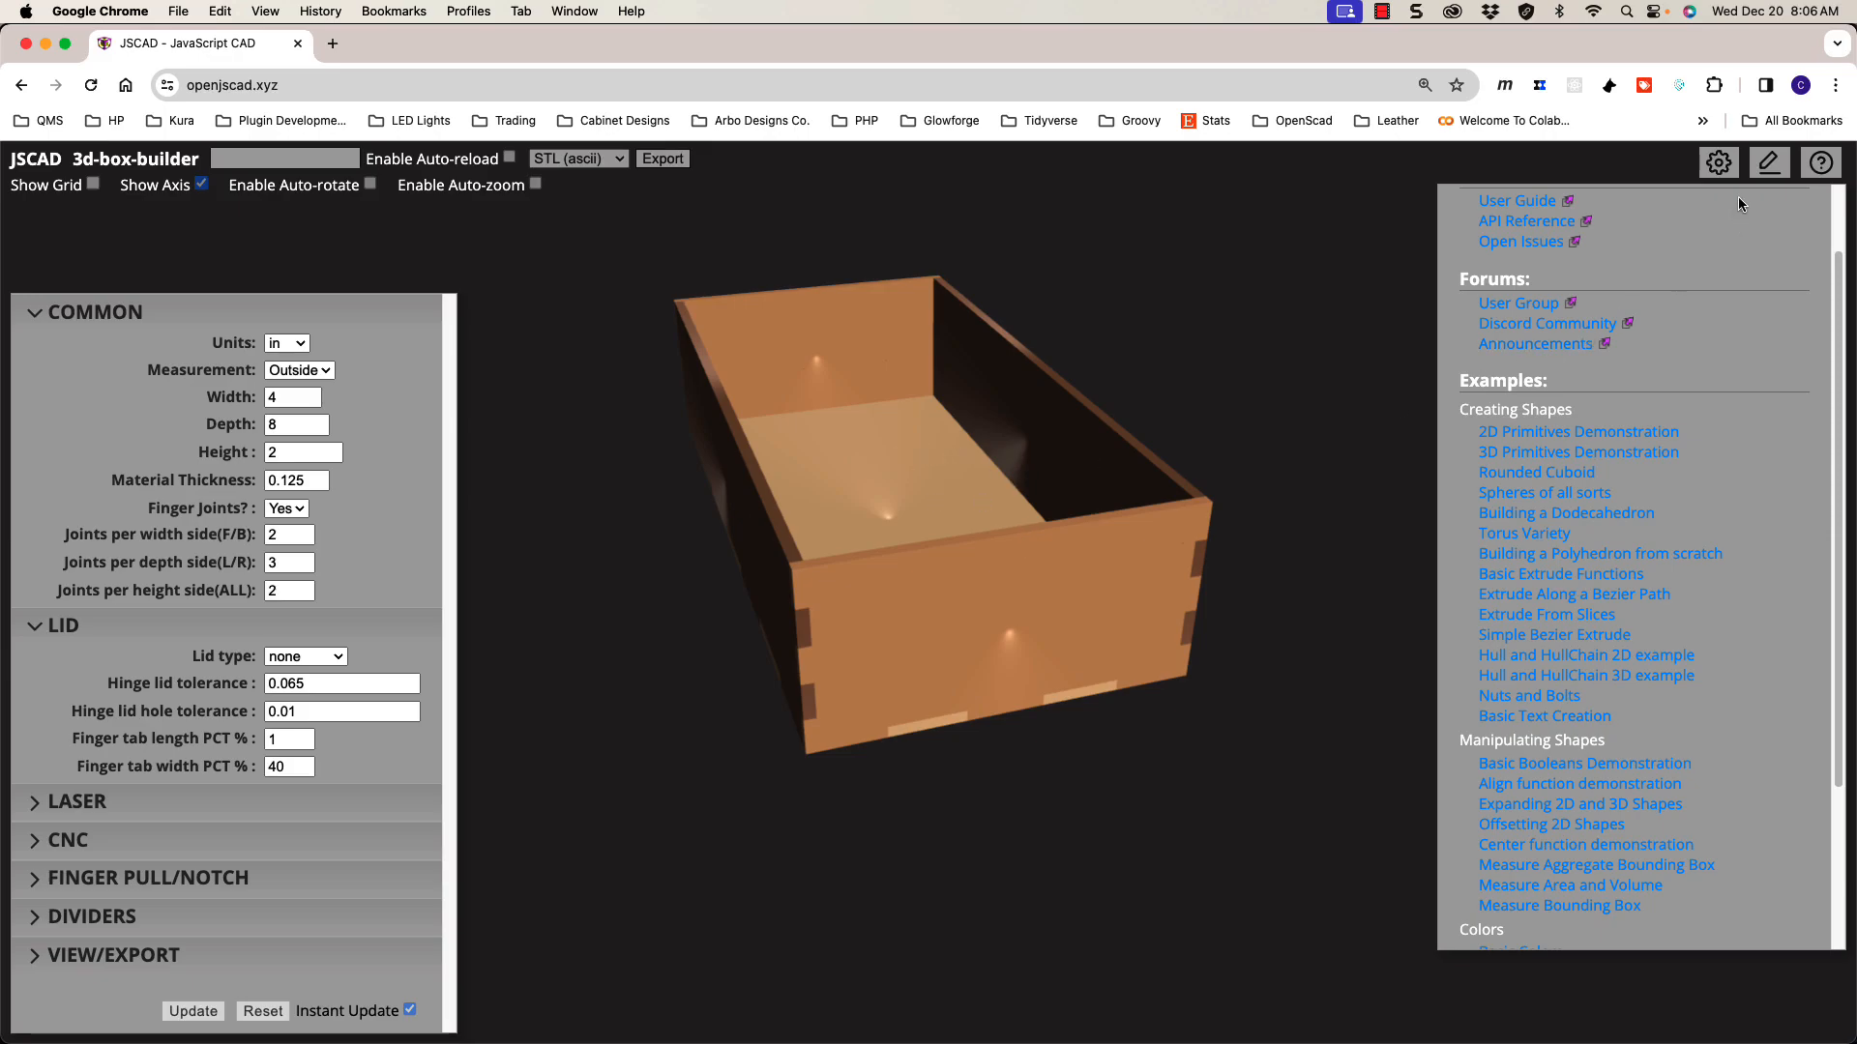
left_click(1722, 167)
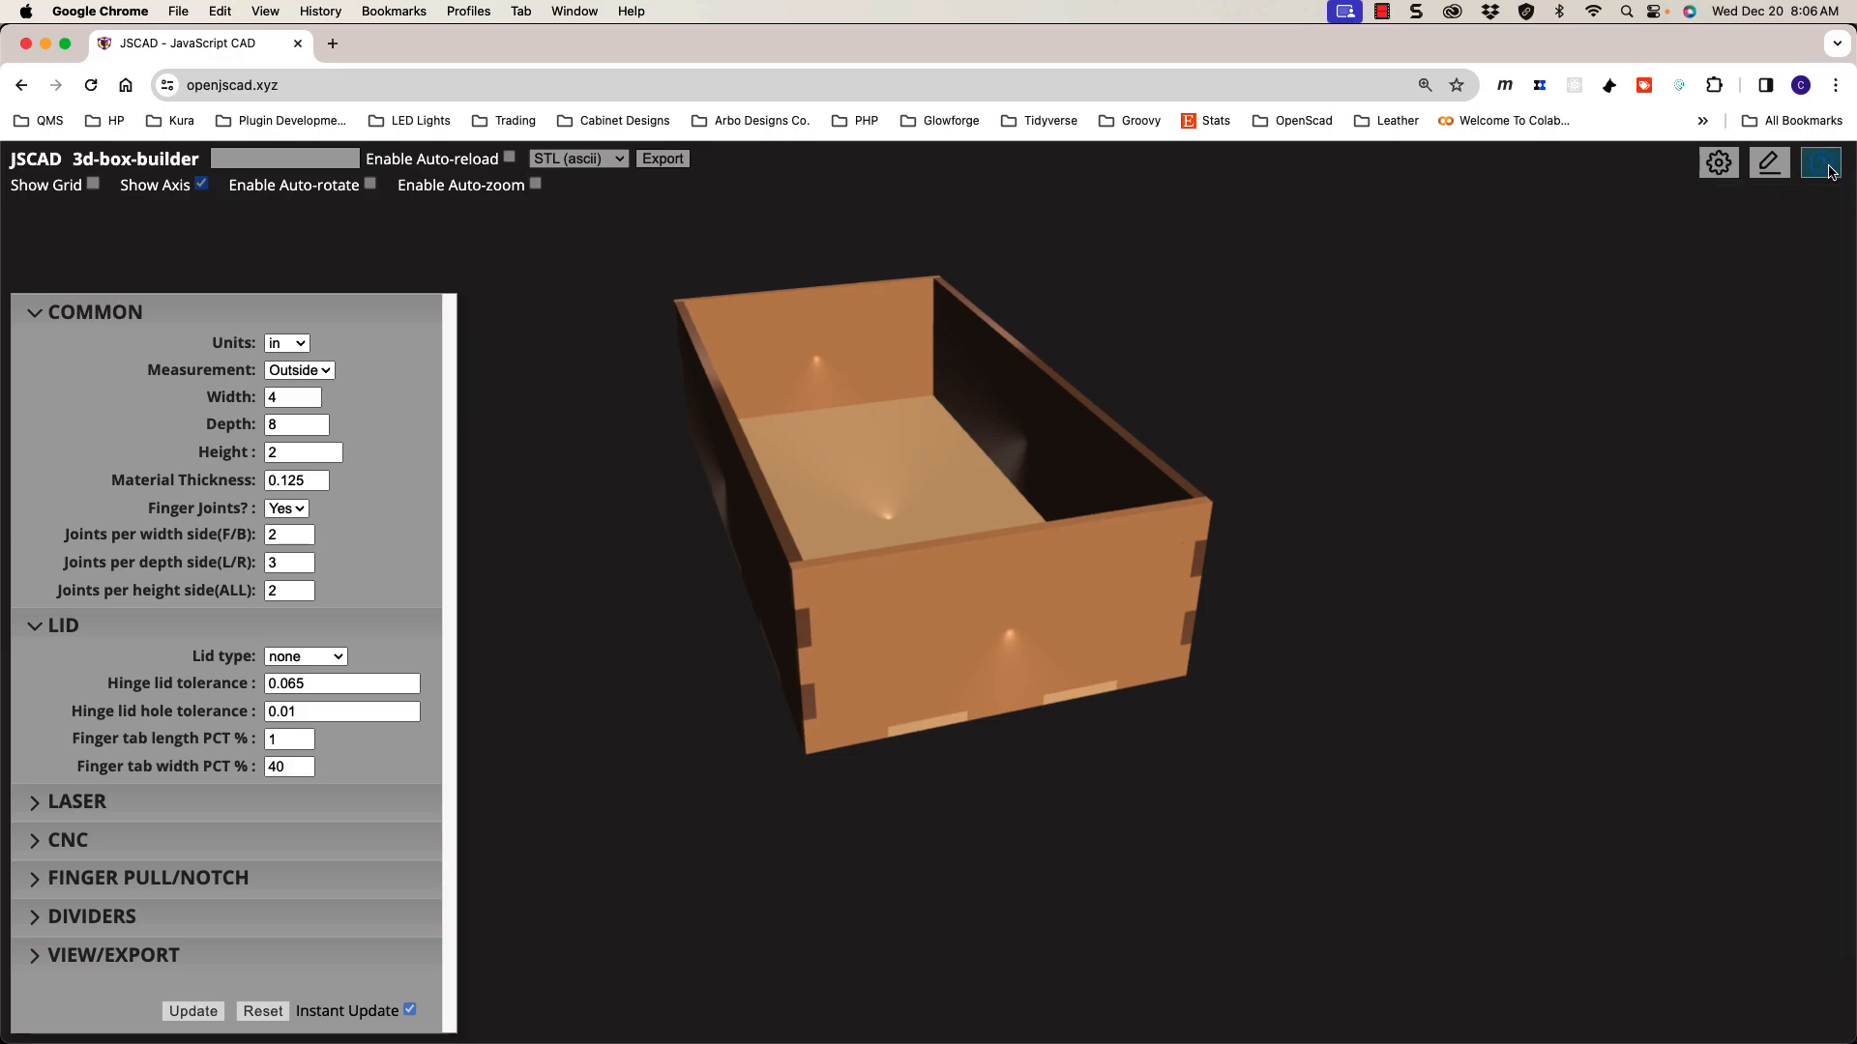
Step: Try a fingerjoint lid type and inspect it from below
left_click_drag(1009, 671, 972, 705)
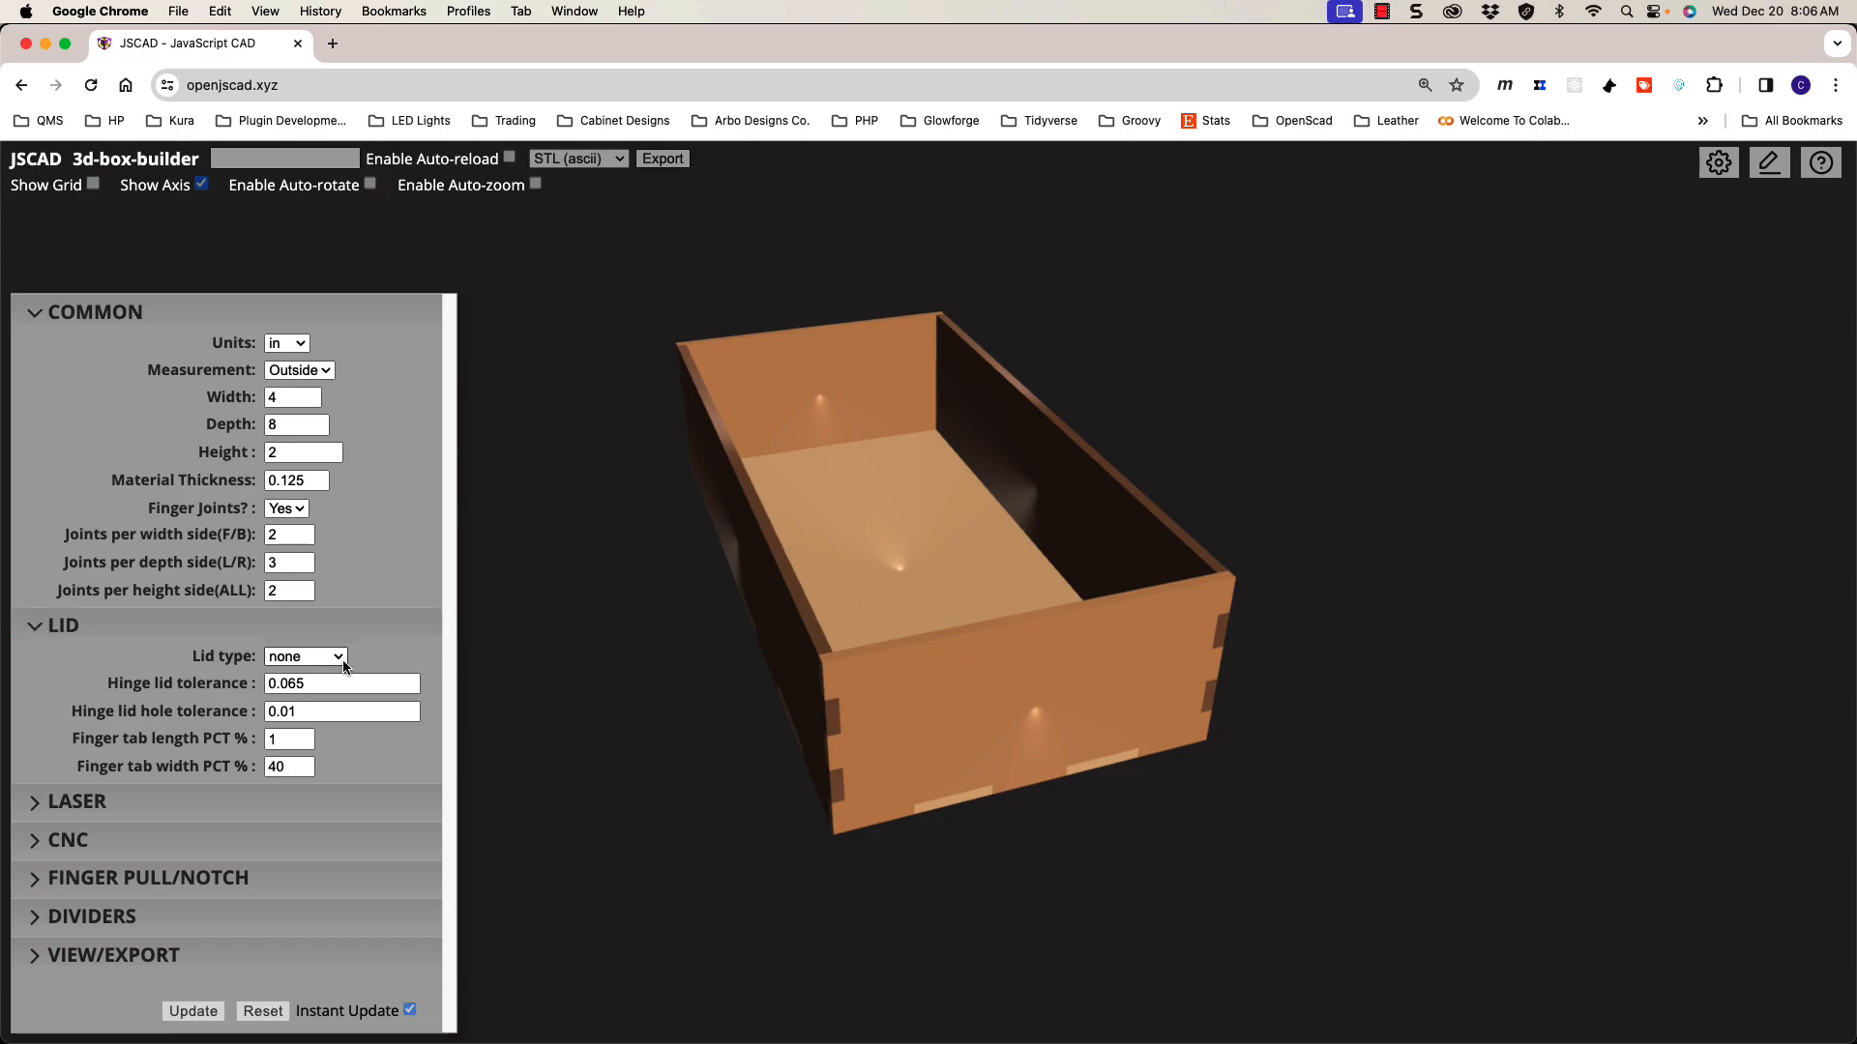
left_click_drag(697, 642, 716, 633)
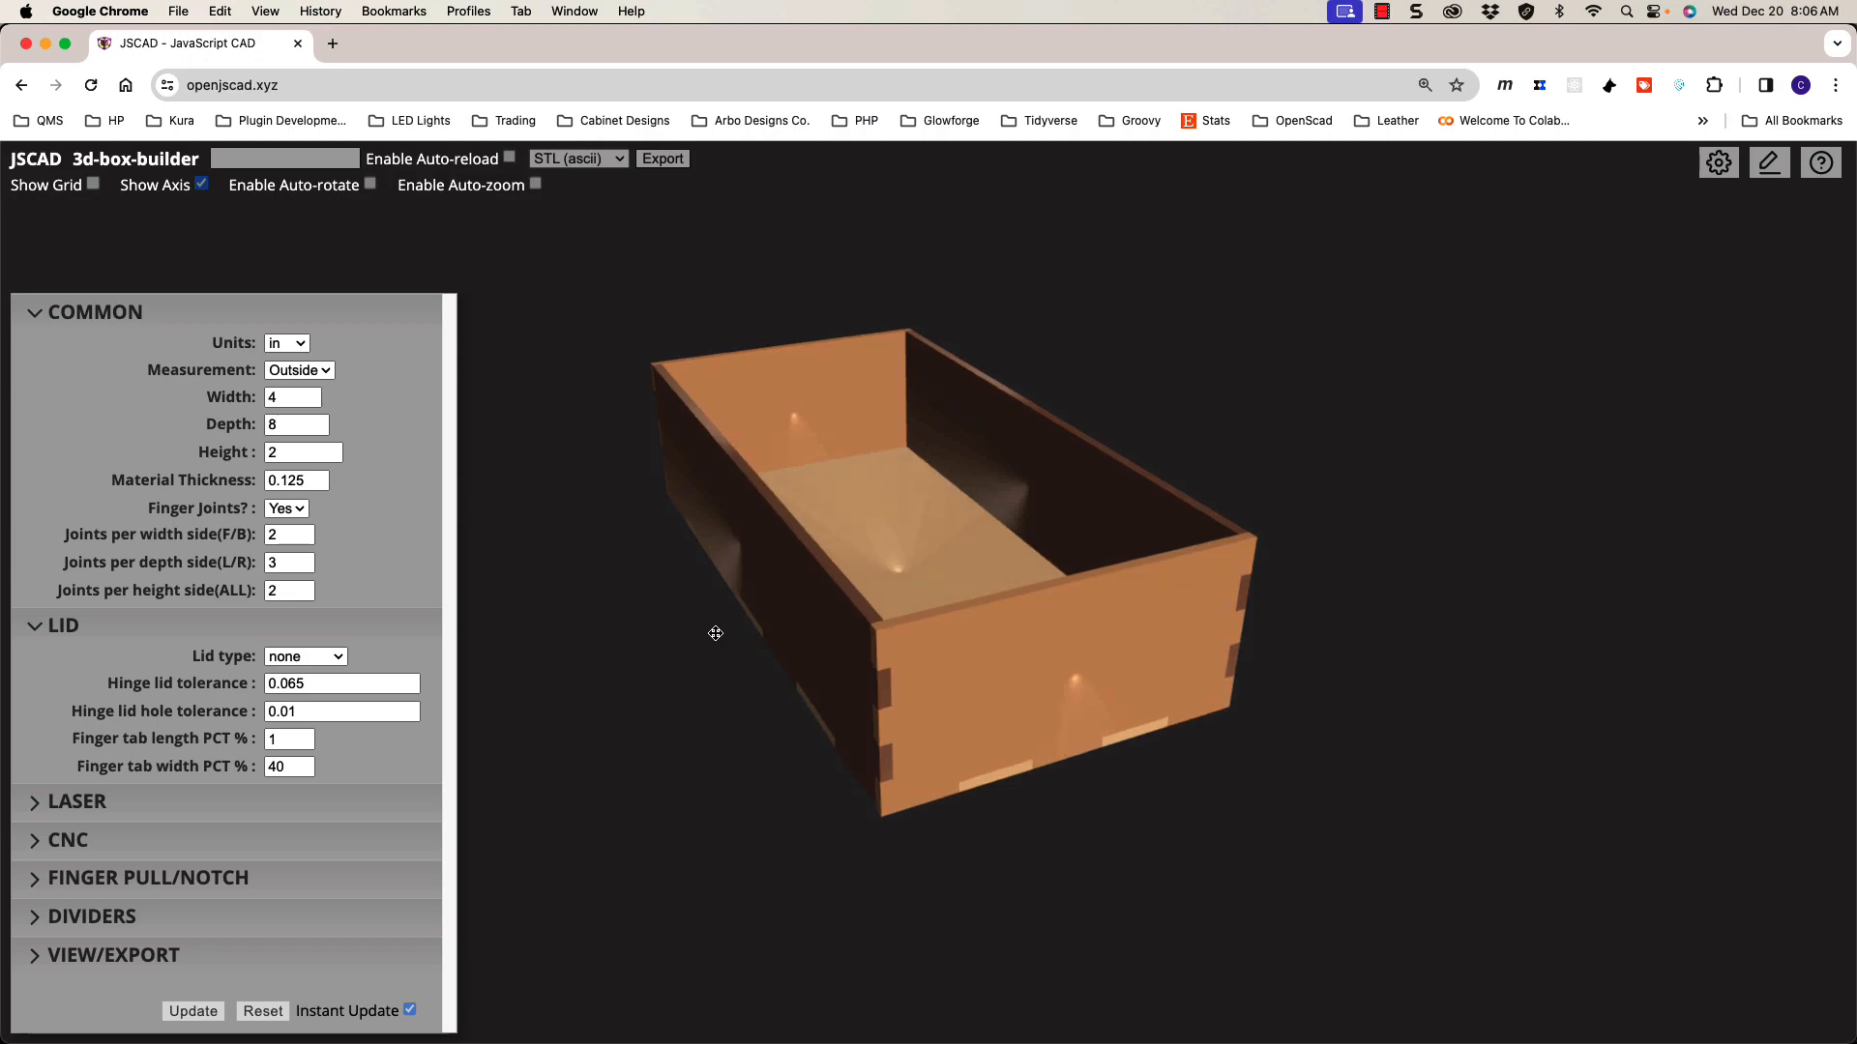
left_click(327, 659)
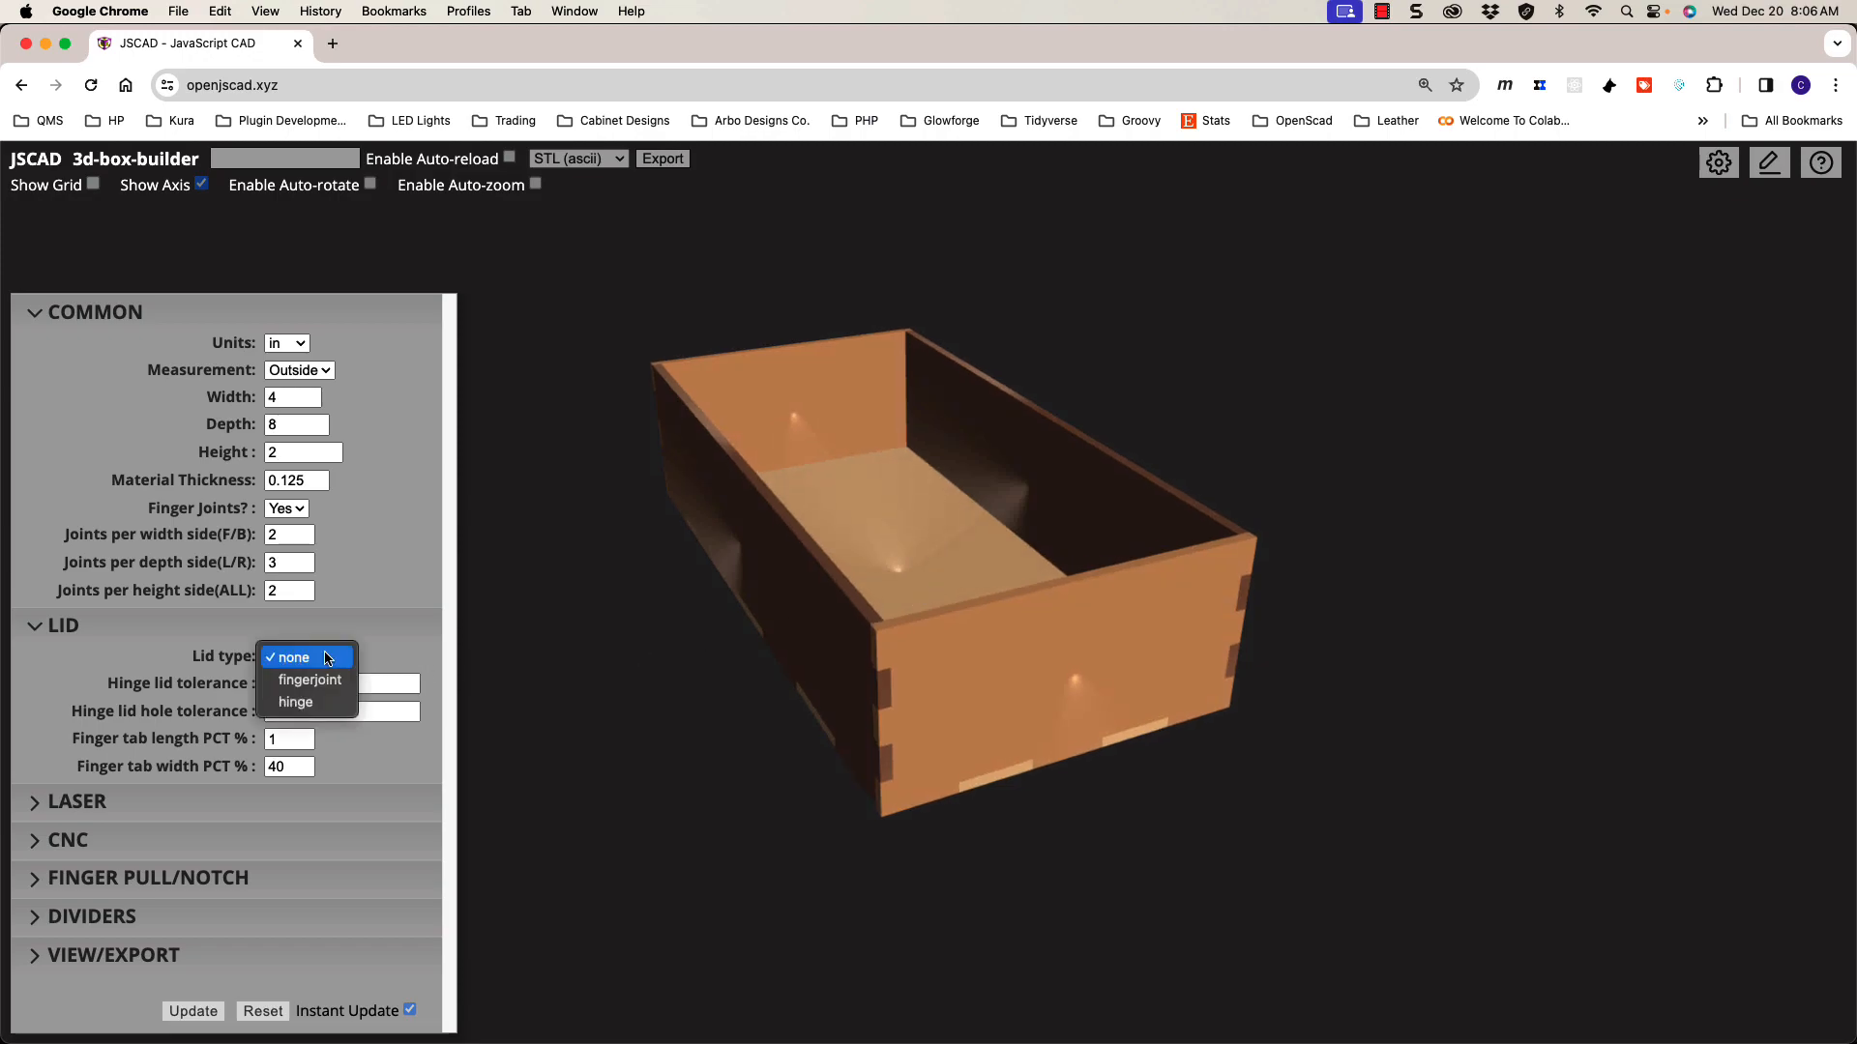
left_click(326, 681)
left_click_drag(654, 667, 775, 630)
scroll(754, 636, "up", 5)
scroll(789, 658, "down", 4)
scroll(774, 638, "up", 4)
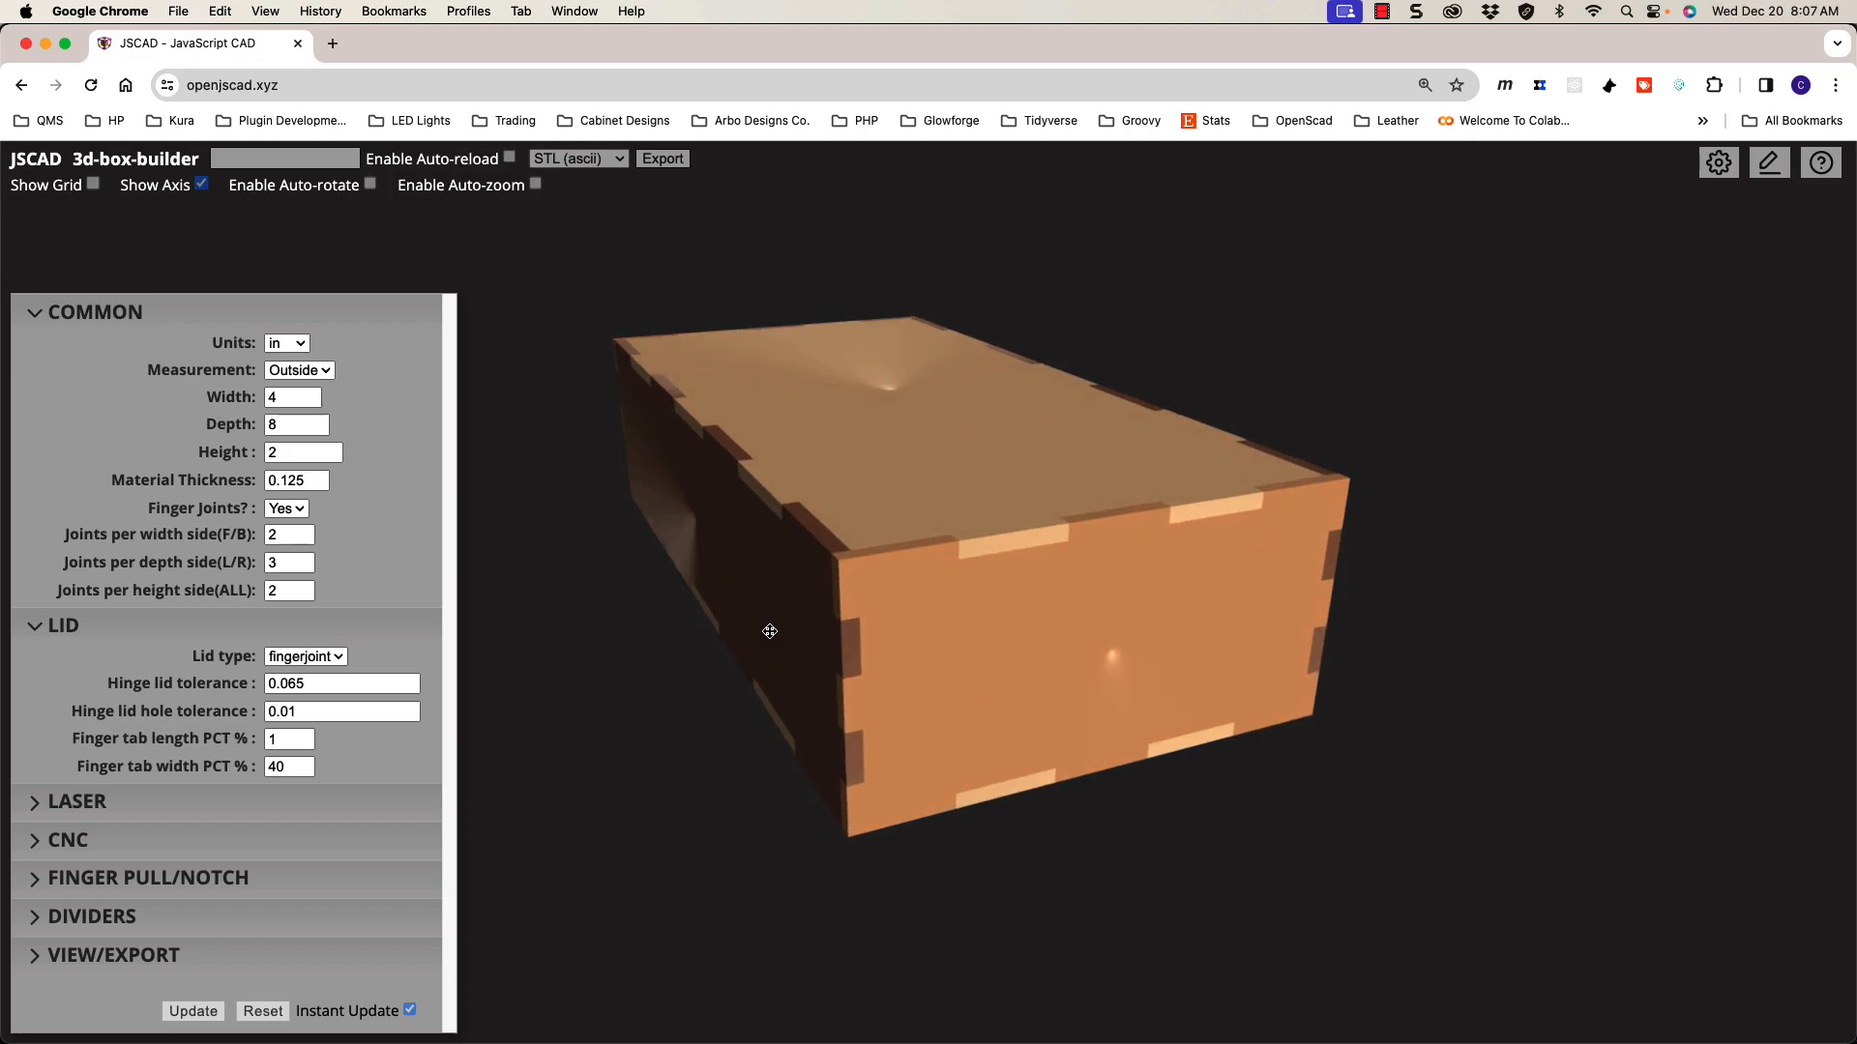
Step: Change the lid type to hinge
left_click(316, 662)
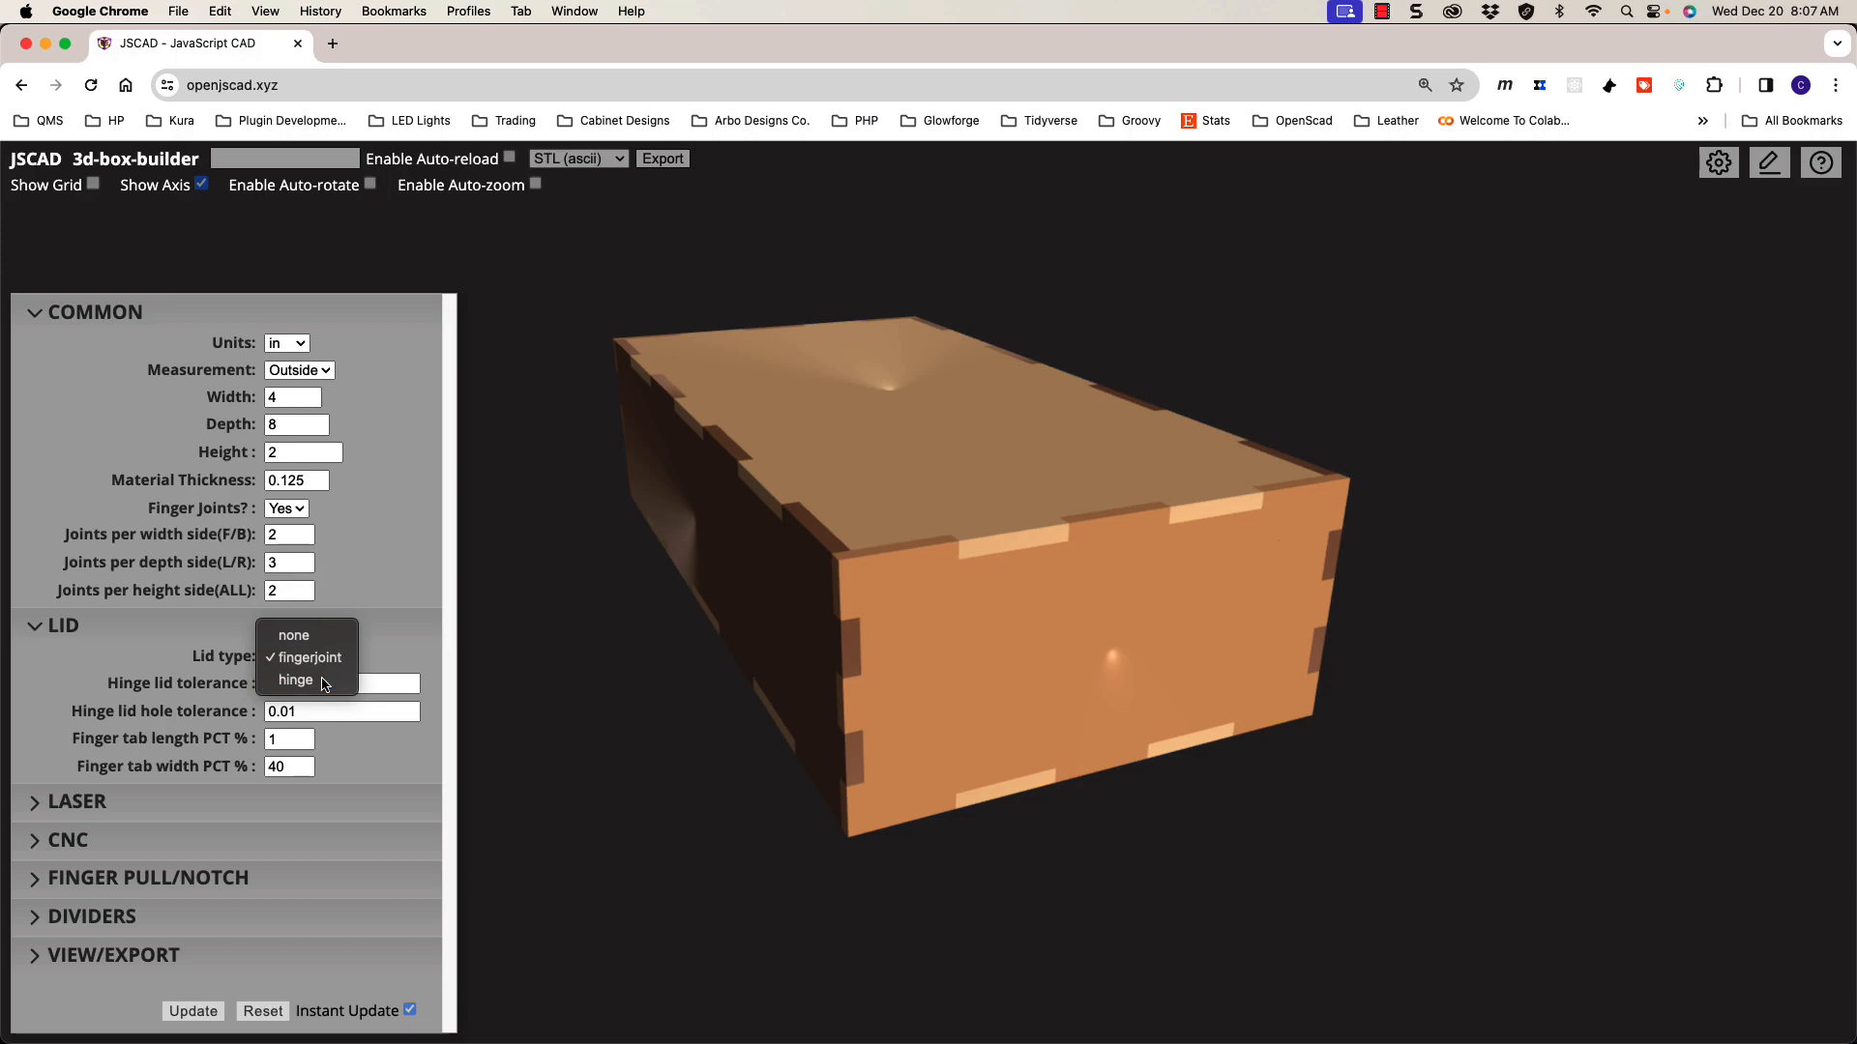
left_click(295, 680)
left_click_drag(844, 620, 1106, 607)
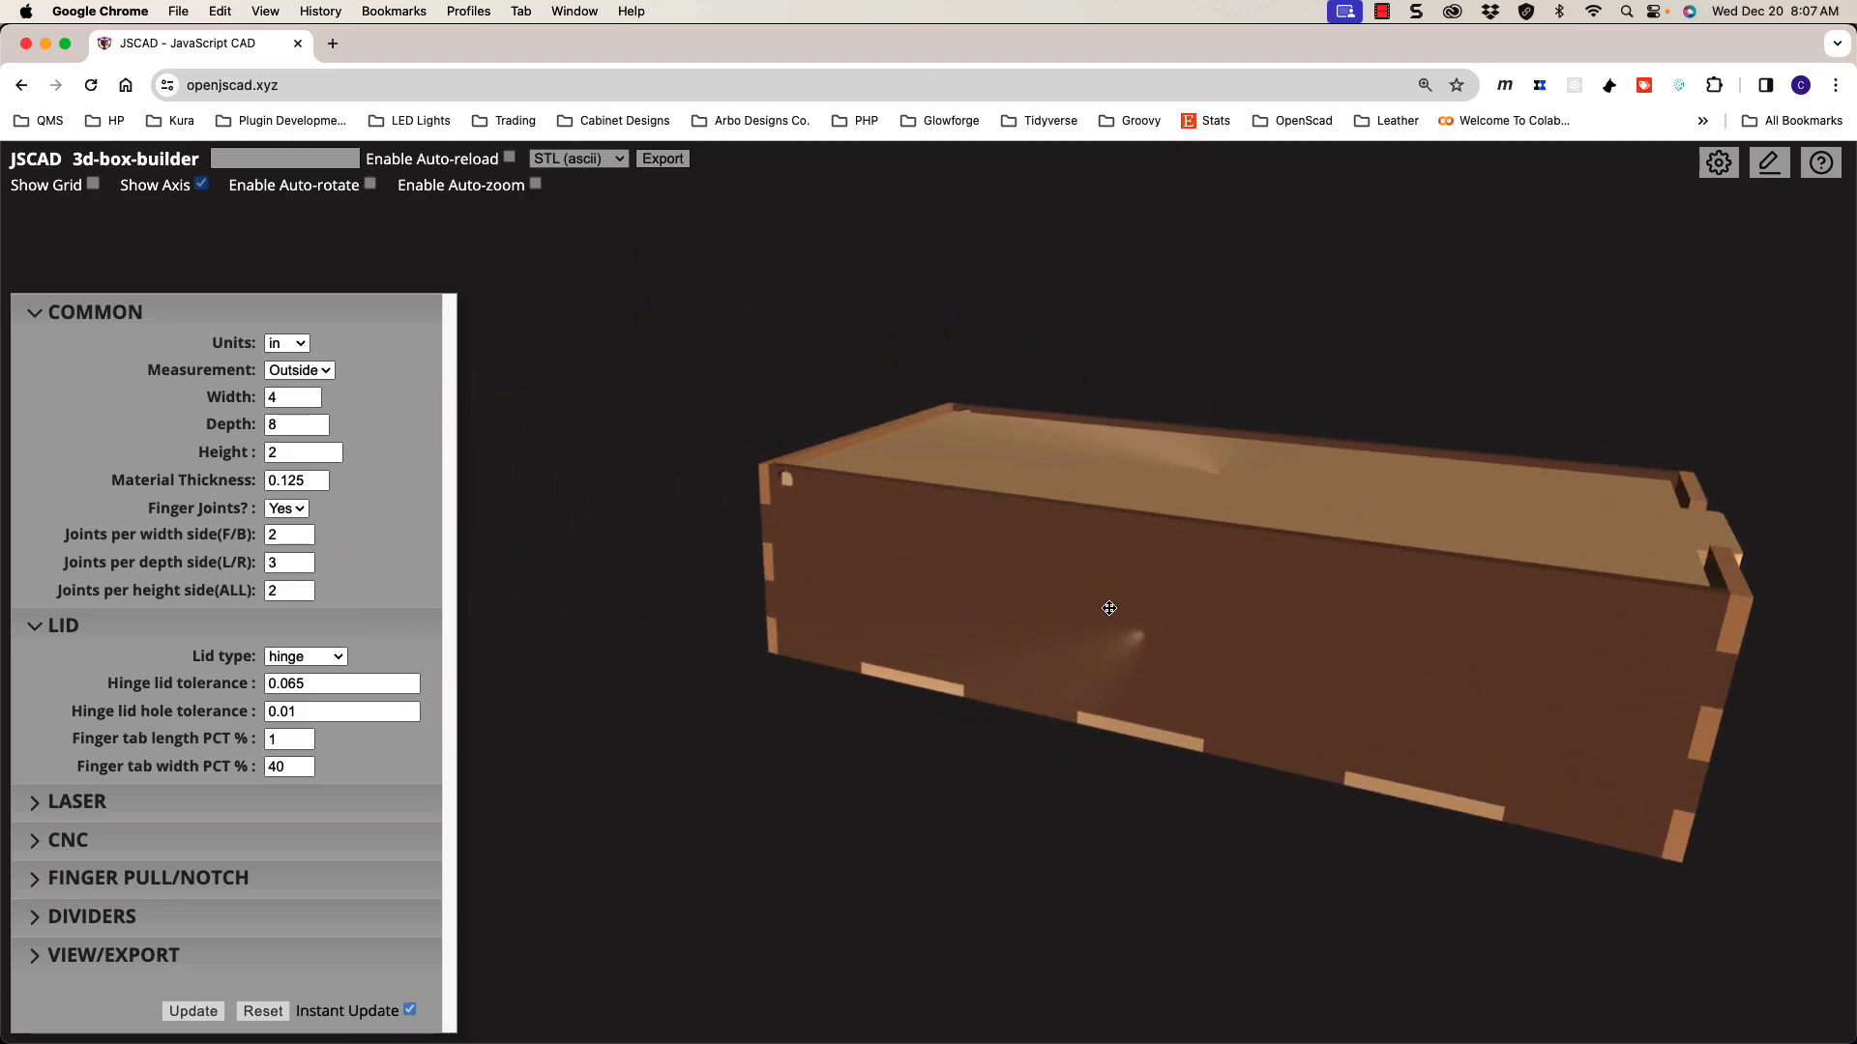
key("l")
scroll(1086, 576, "up", 5)
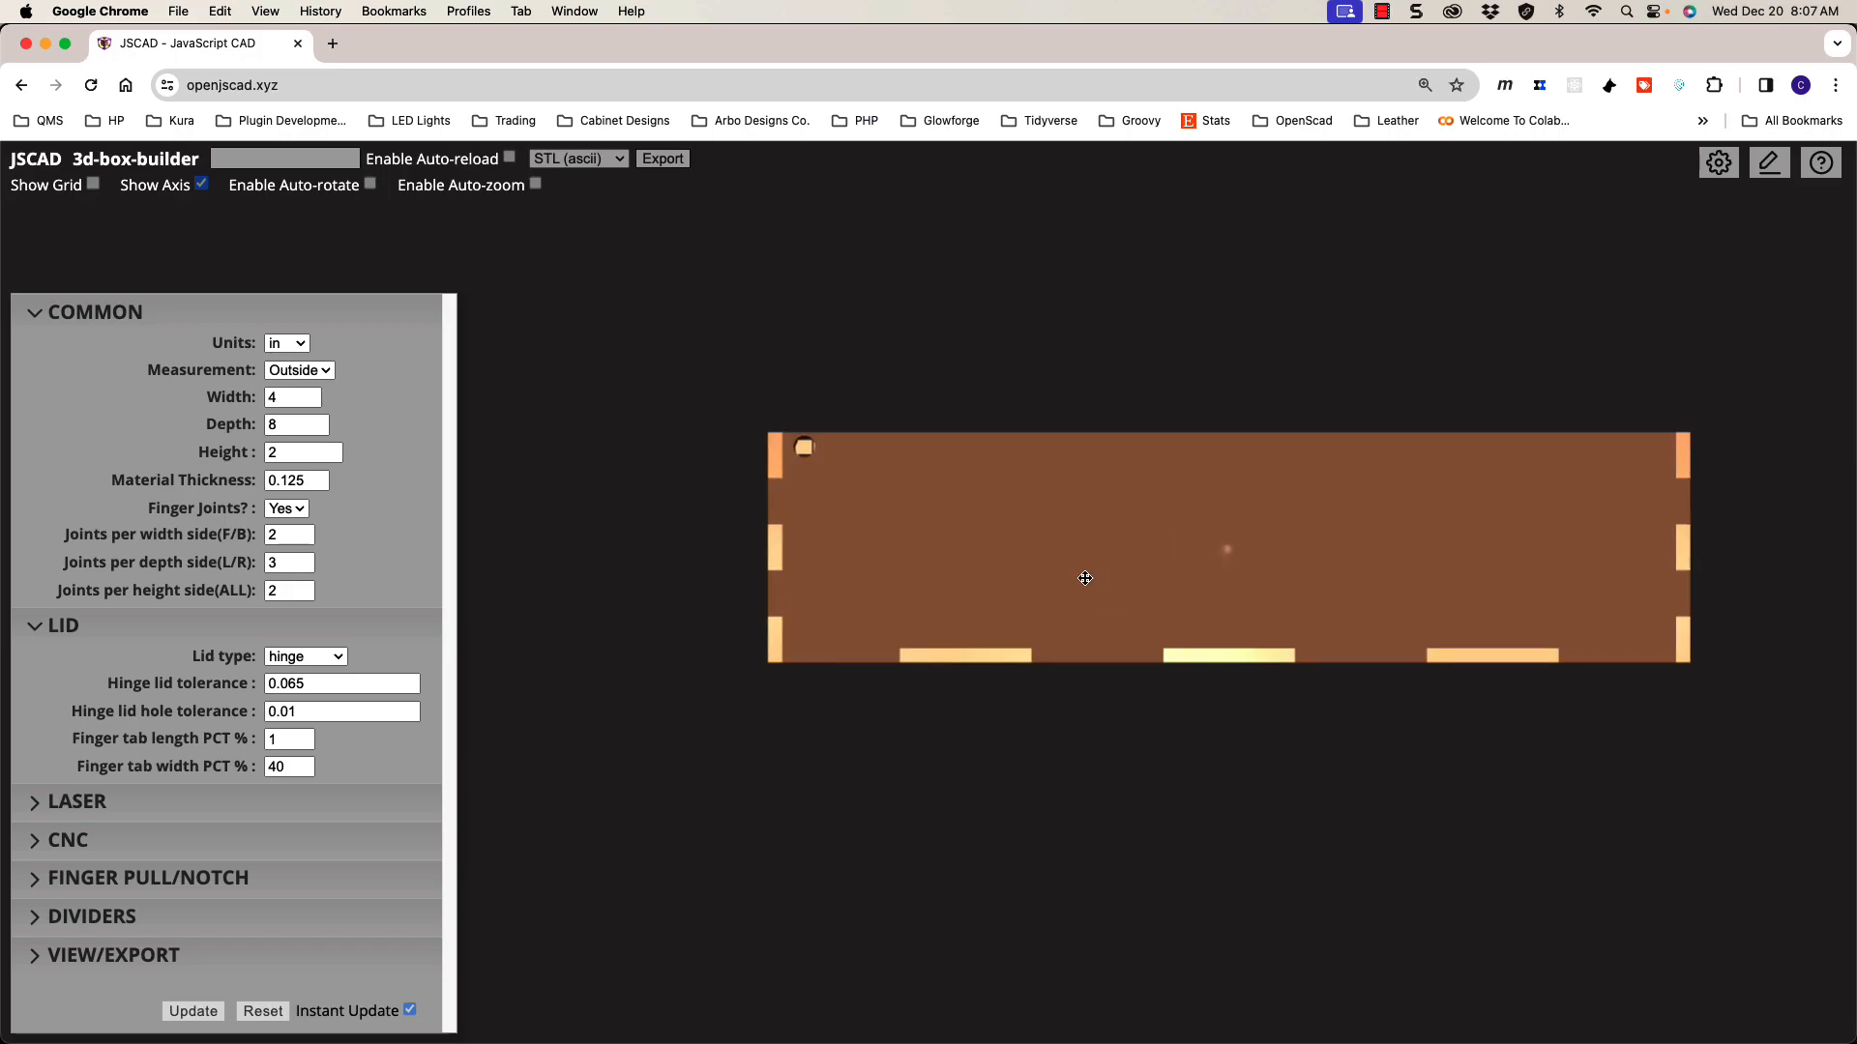
left_click_drag(735, 401, 1112, 517)
scroll(1112, 517, "down", 3)
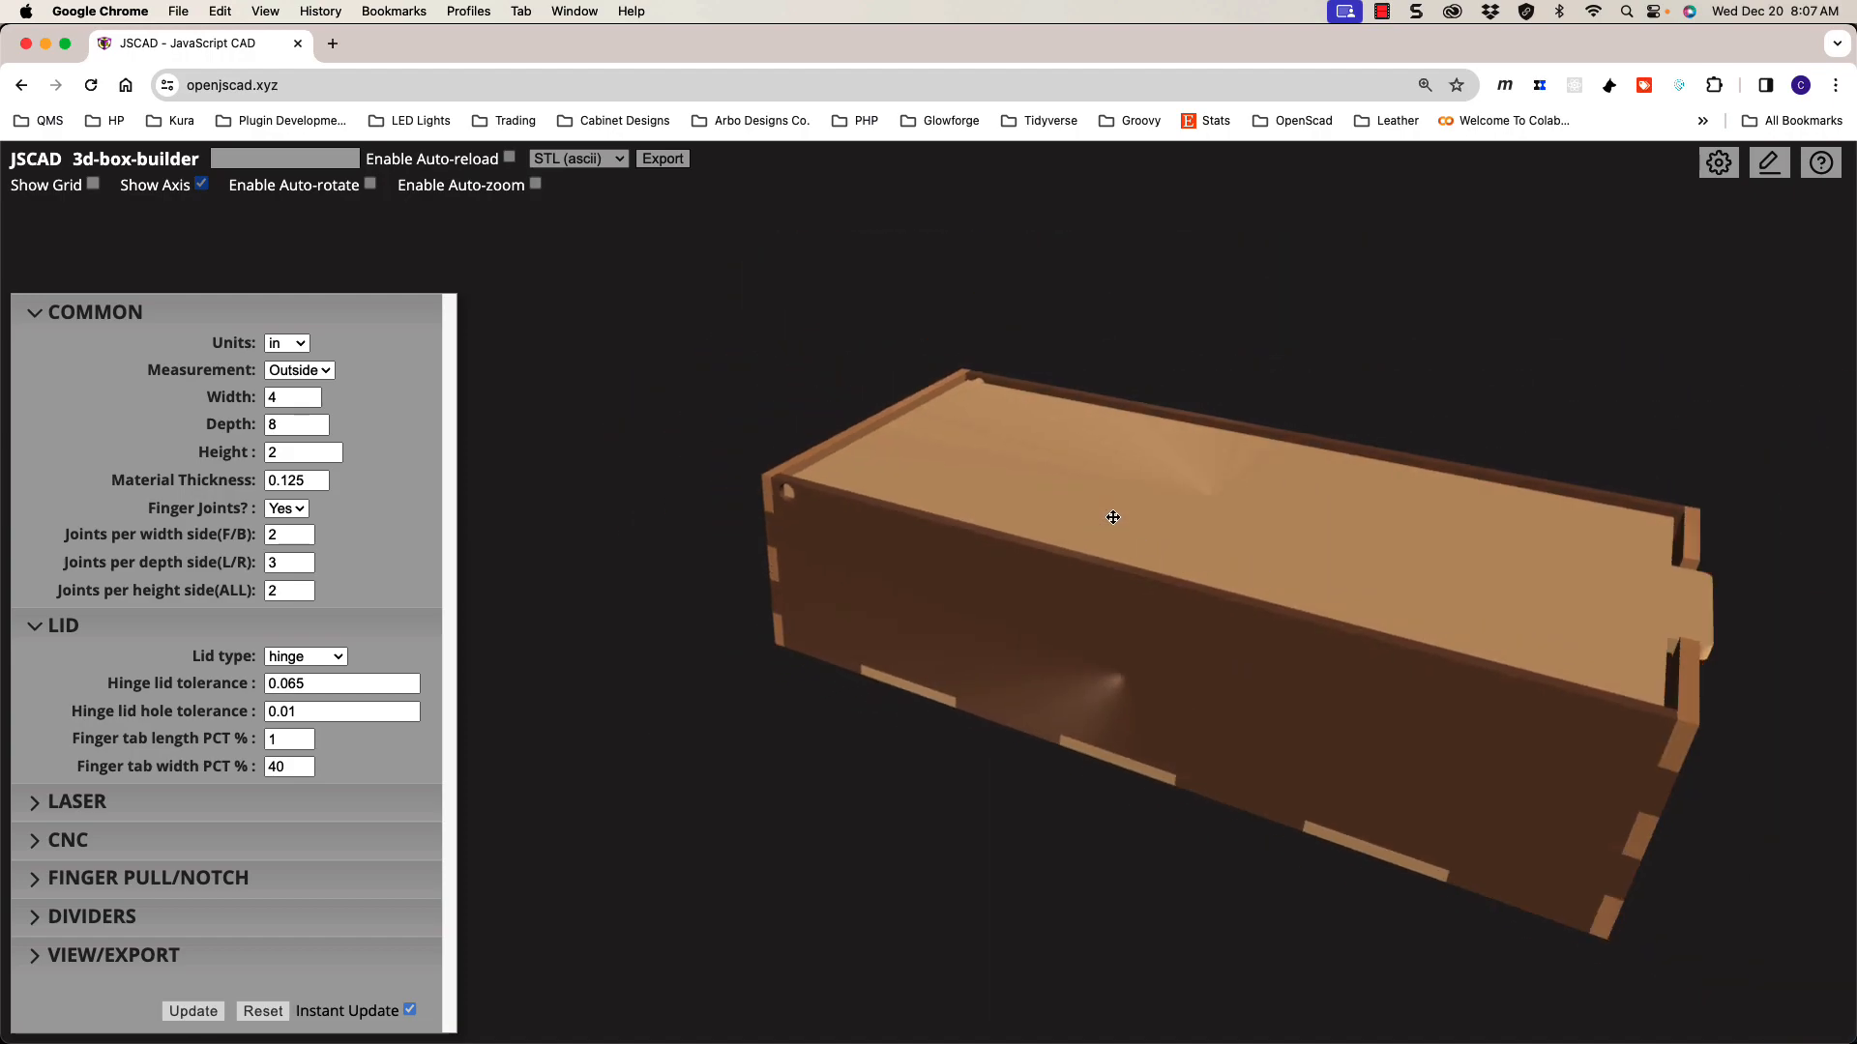
scroll(813, 516, "up", 3)
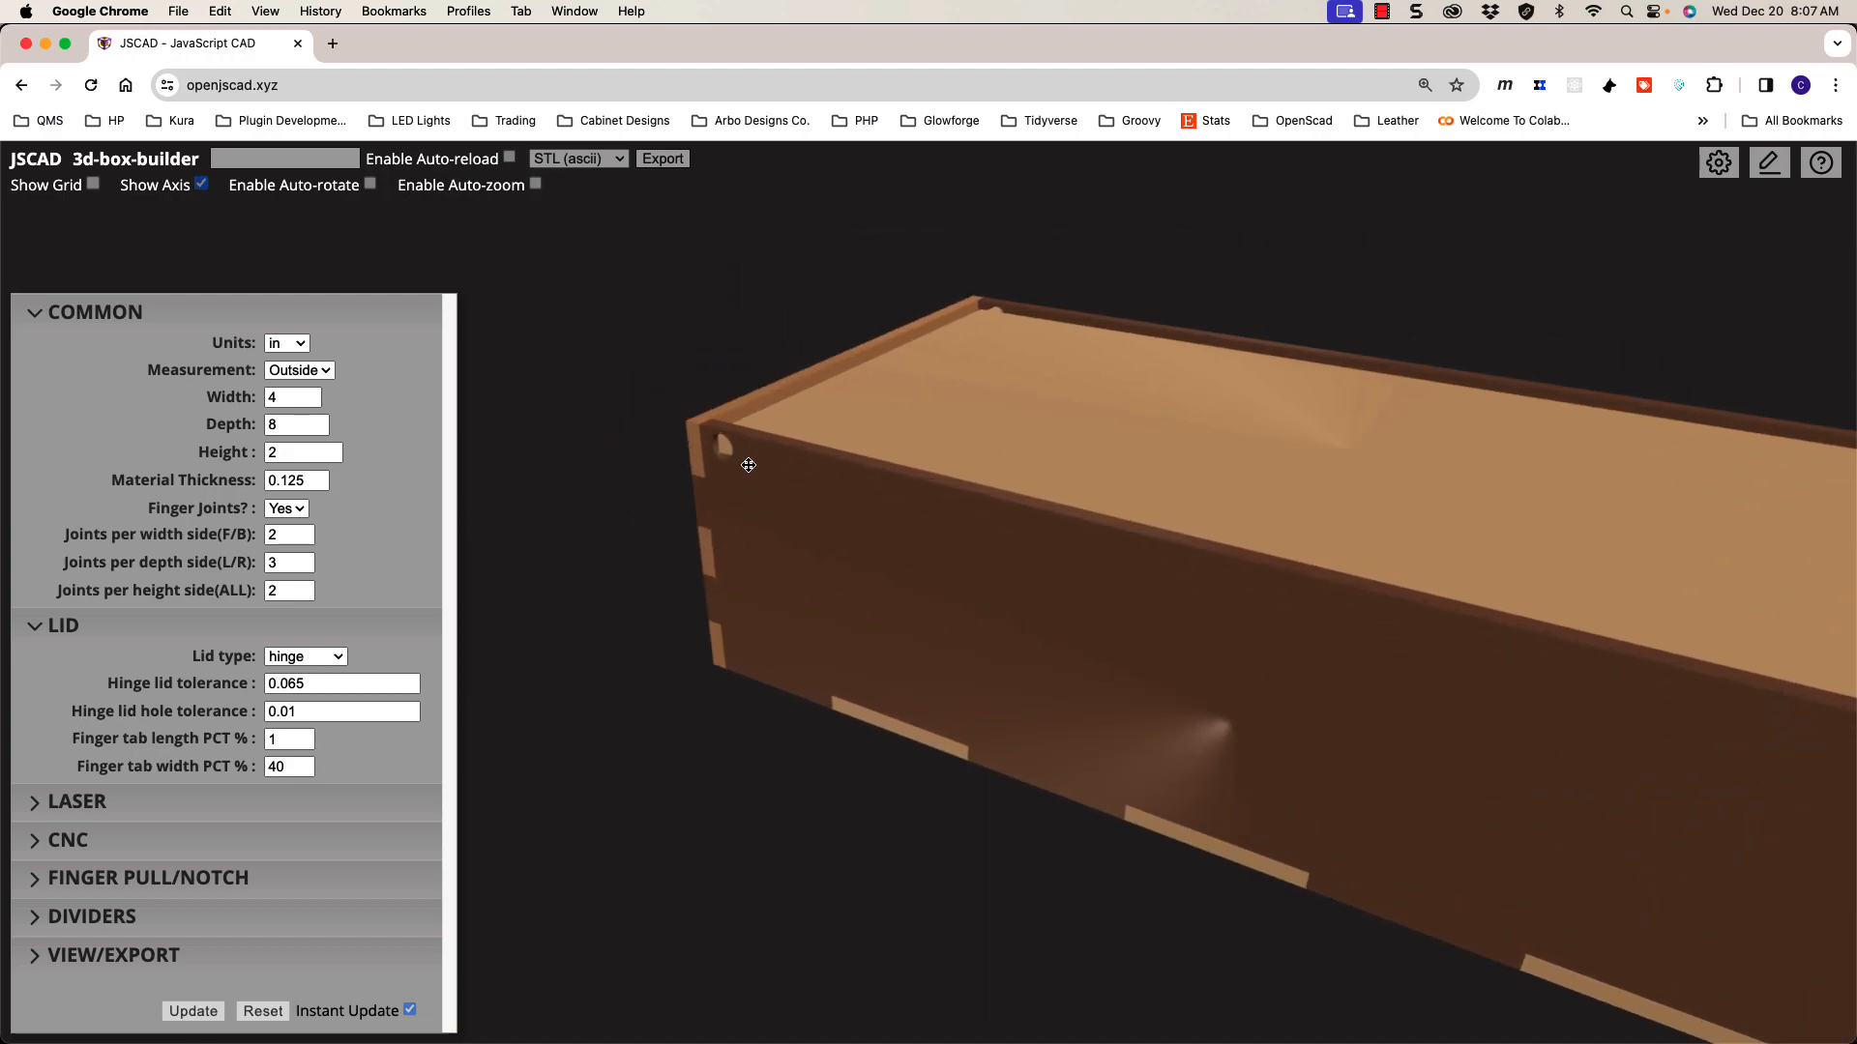
scroll(824, 482, "up", 2)
mouse_move(824, 482)
left_mouse_down()
mouse_move(884, 502)
mouse_move(910, 447)
mouse_move(858, 470)
left_mouse_up()
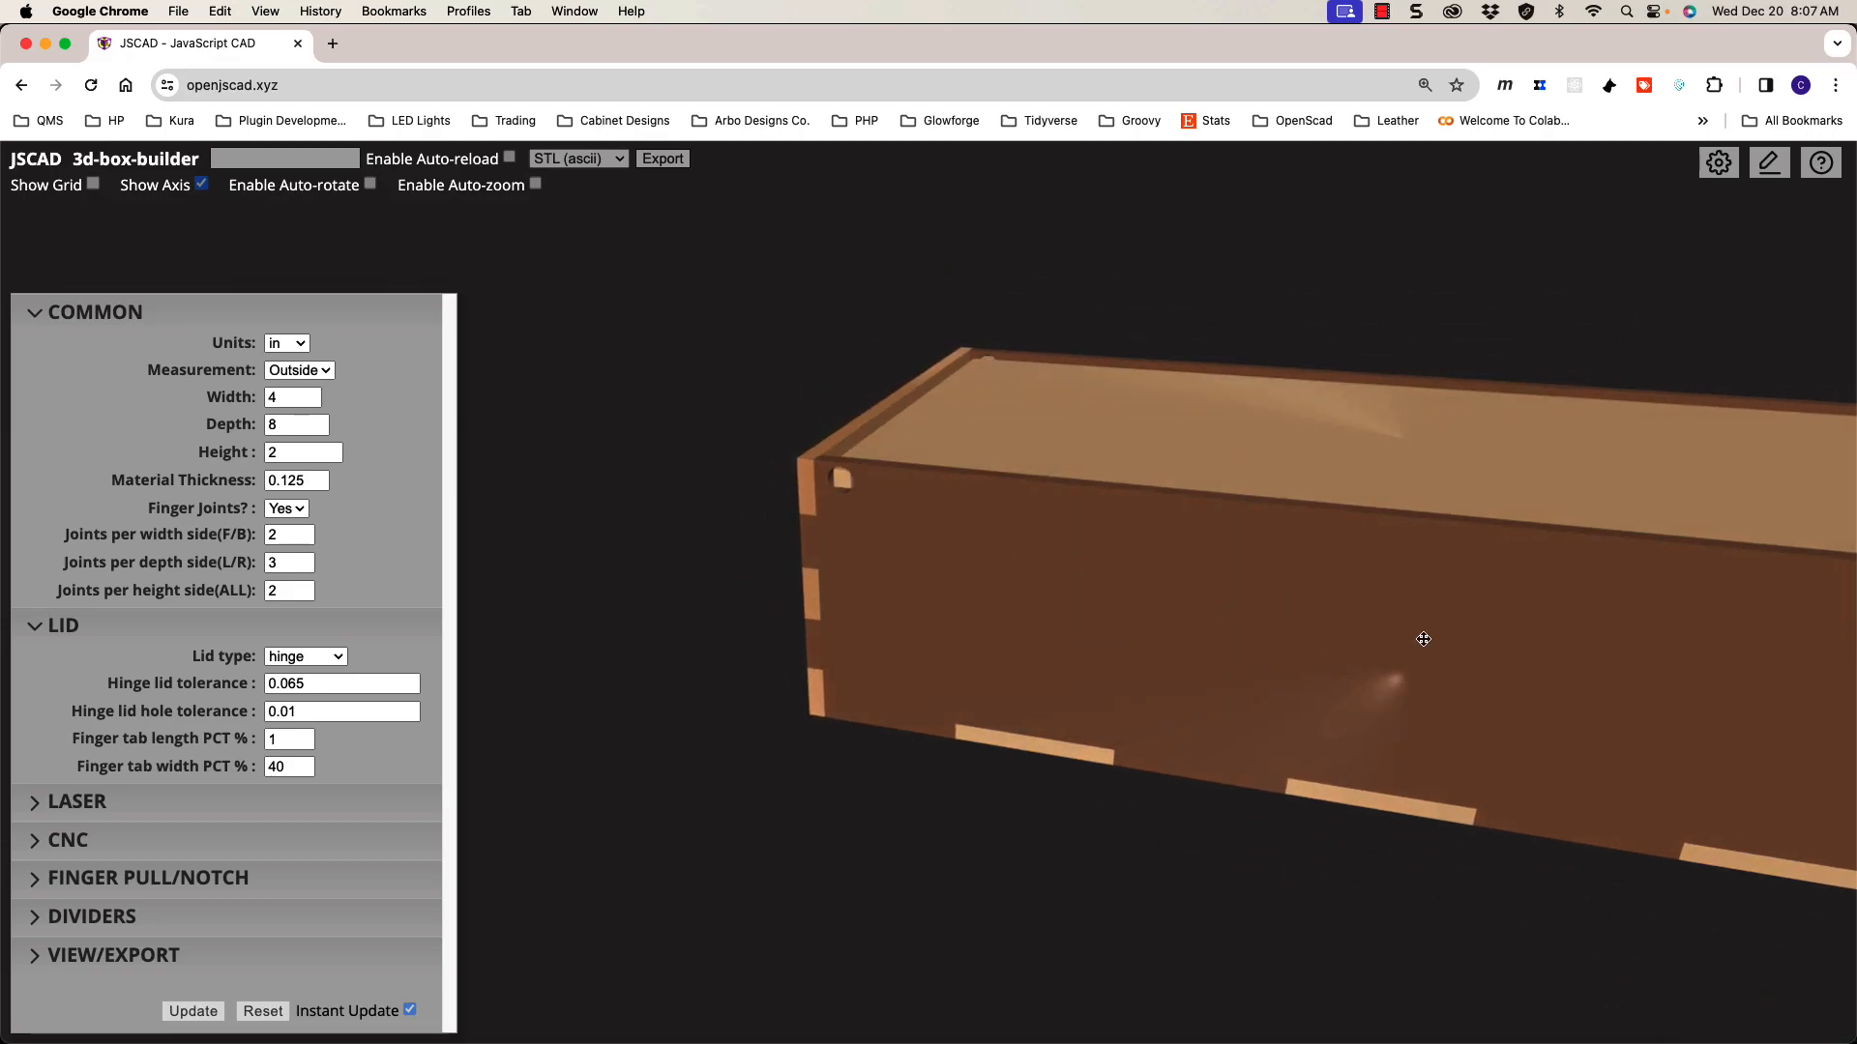
scroll(1152, 609, "down", 4)
mouse_move(1399, 621)
left_mouse_down()
mouse_move(1314, 596)
mouse_move(1375, 648)
left_mouse_up()
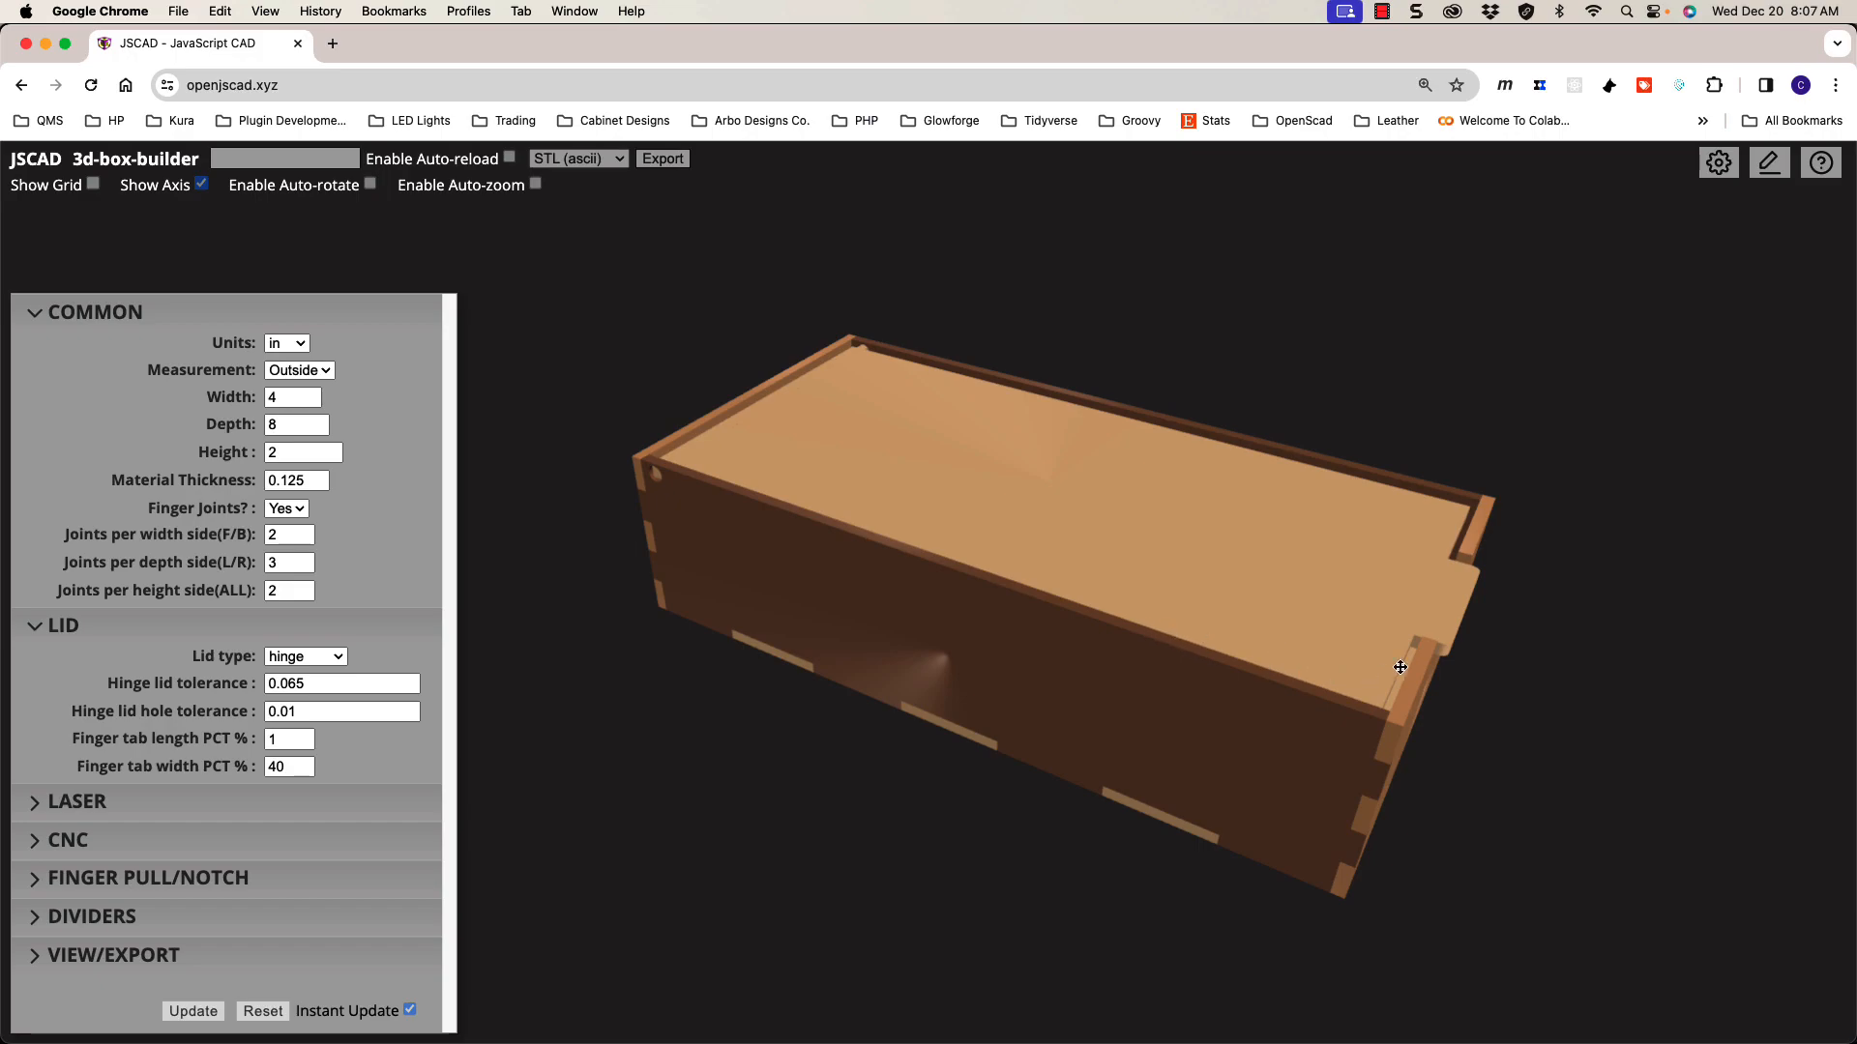
left_click_drag(1410, 637, 1358, 599)
scroll(1292, 610, "up", 5)
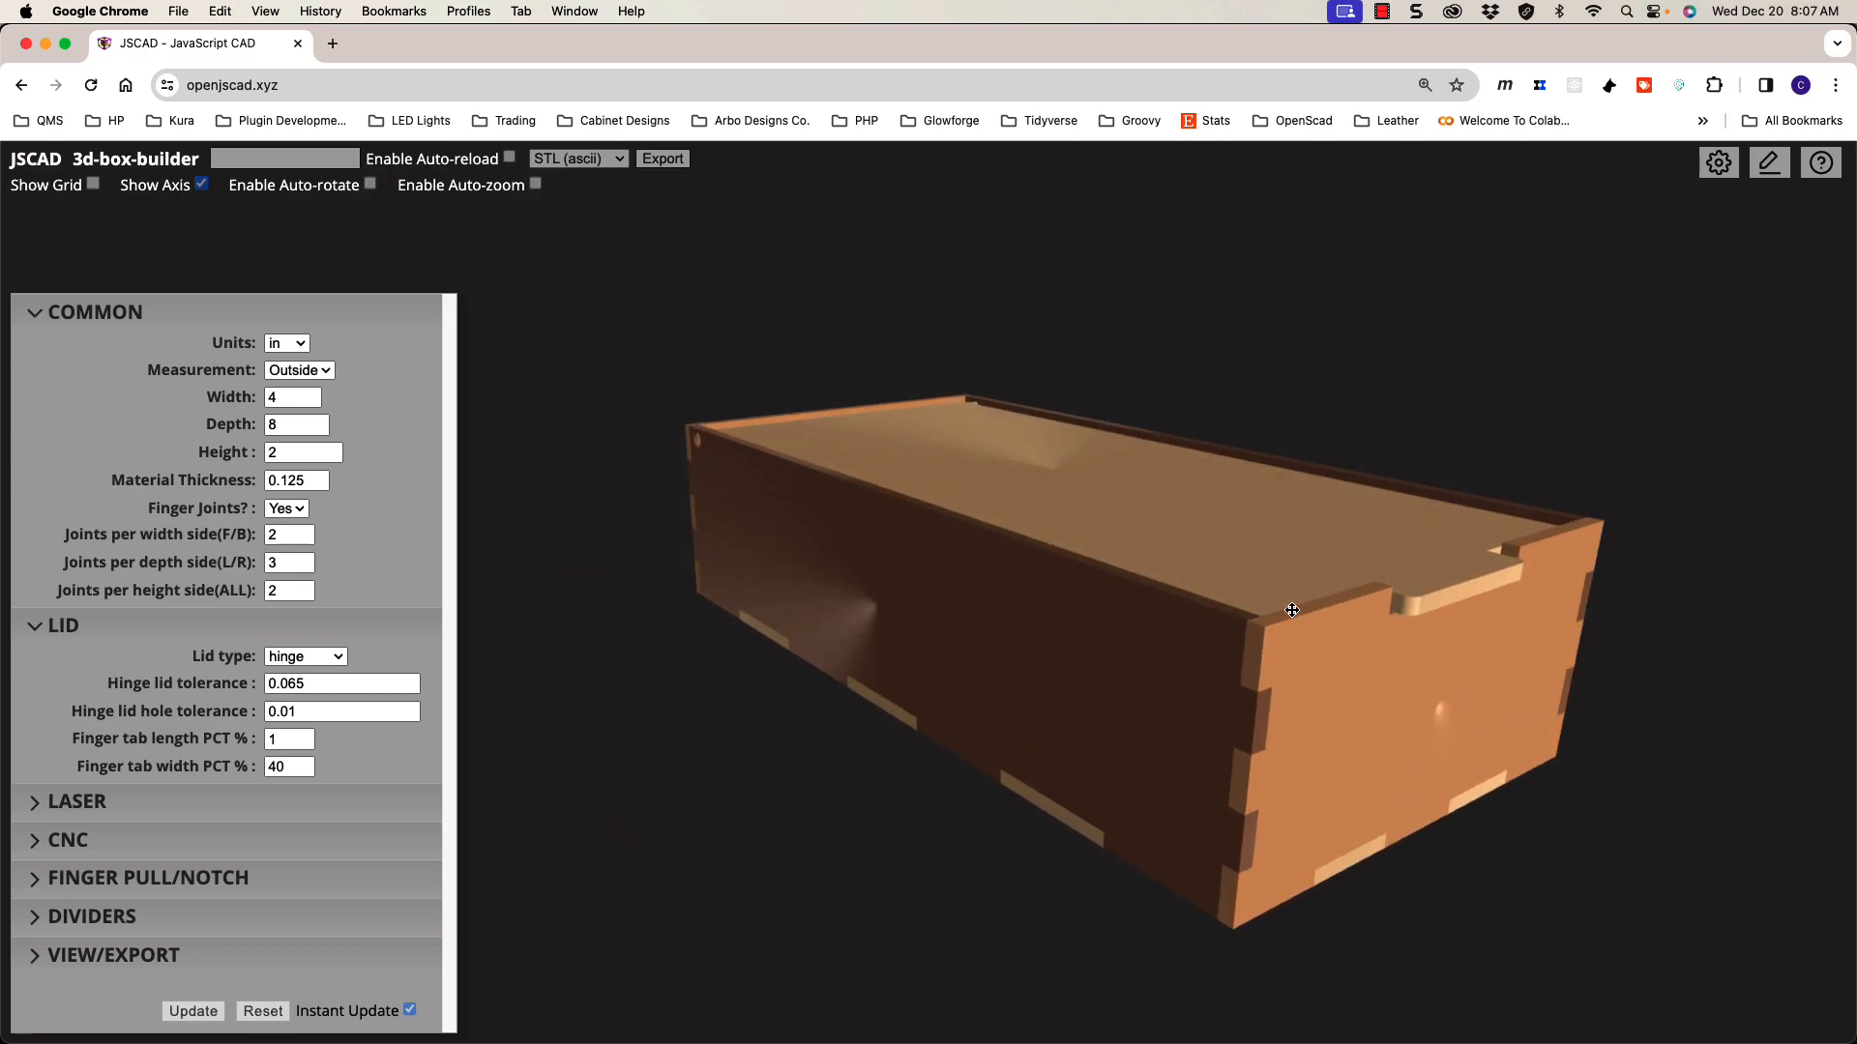
scroll(1291, 610, "down", 2)
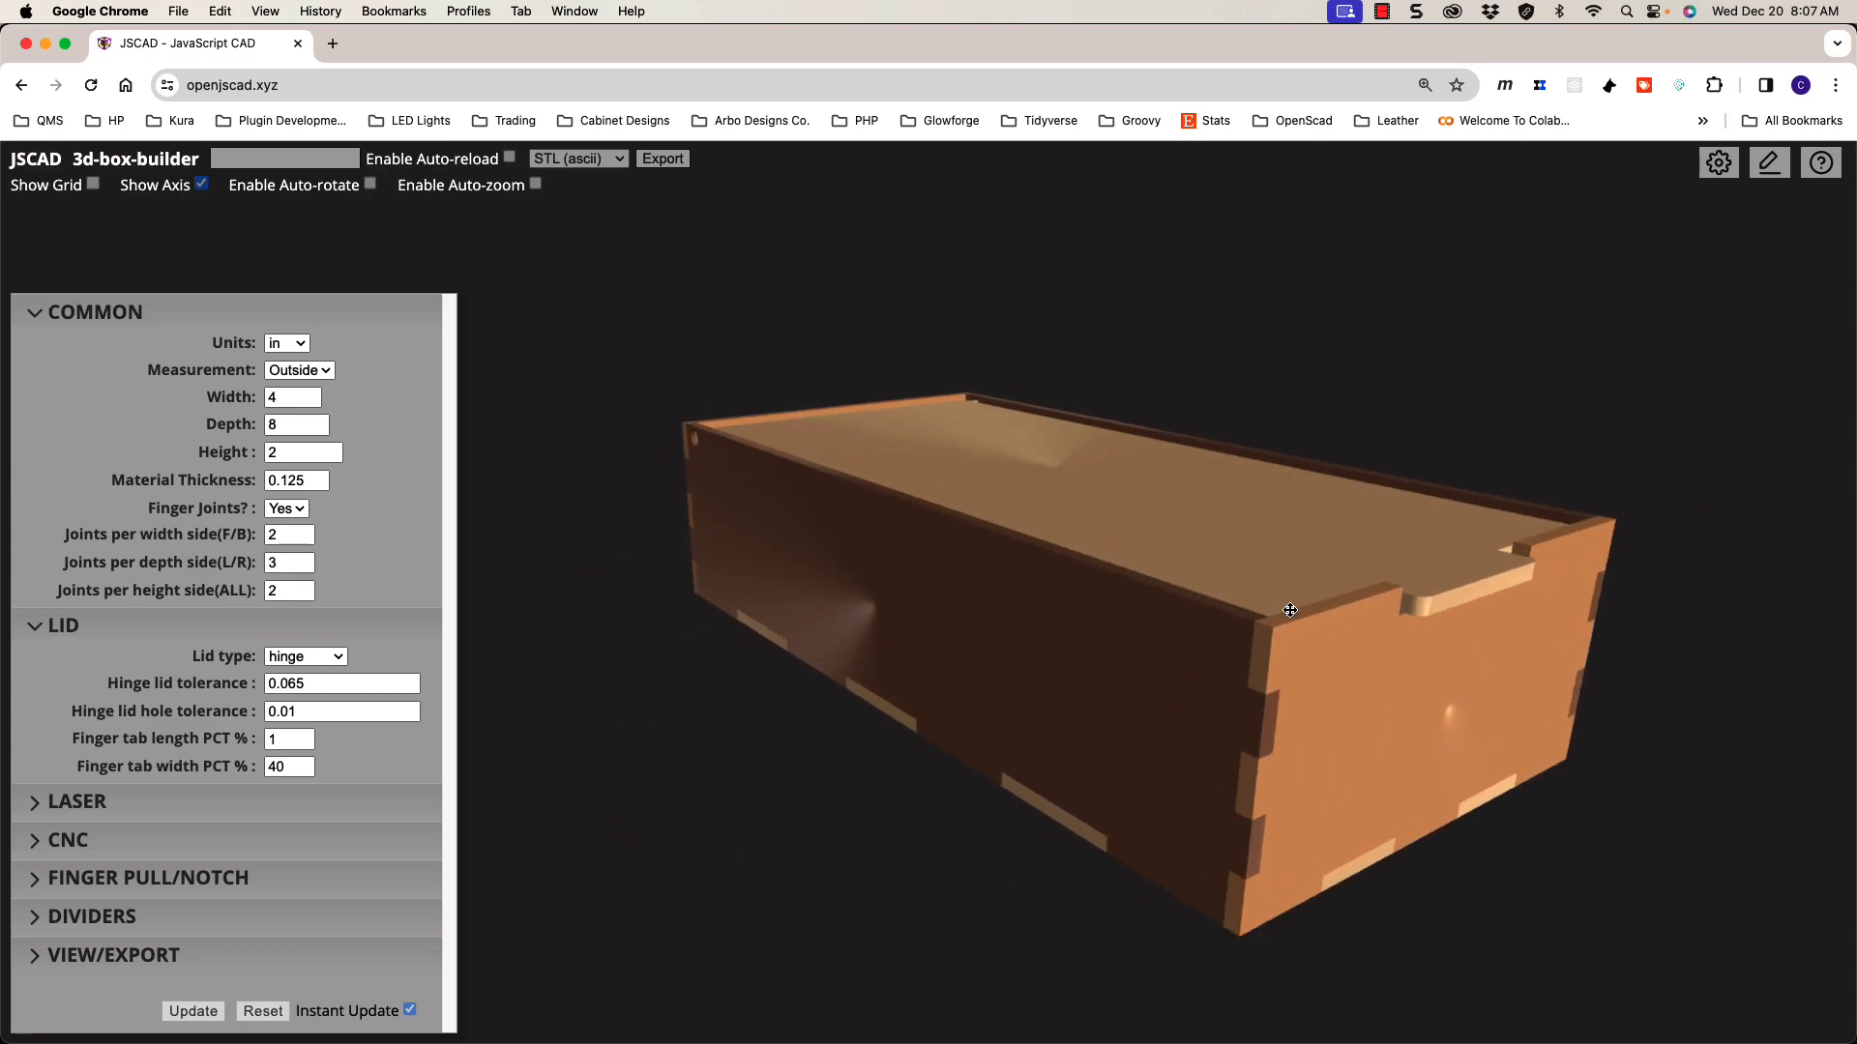
left_click(320, 663)
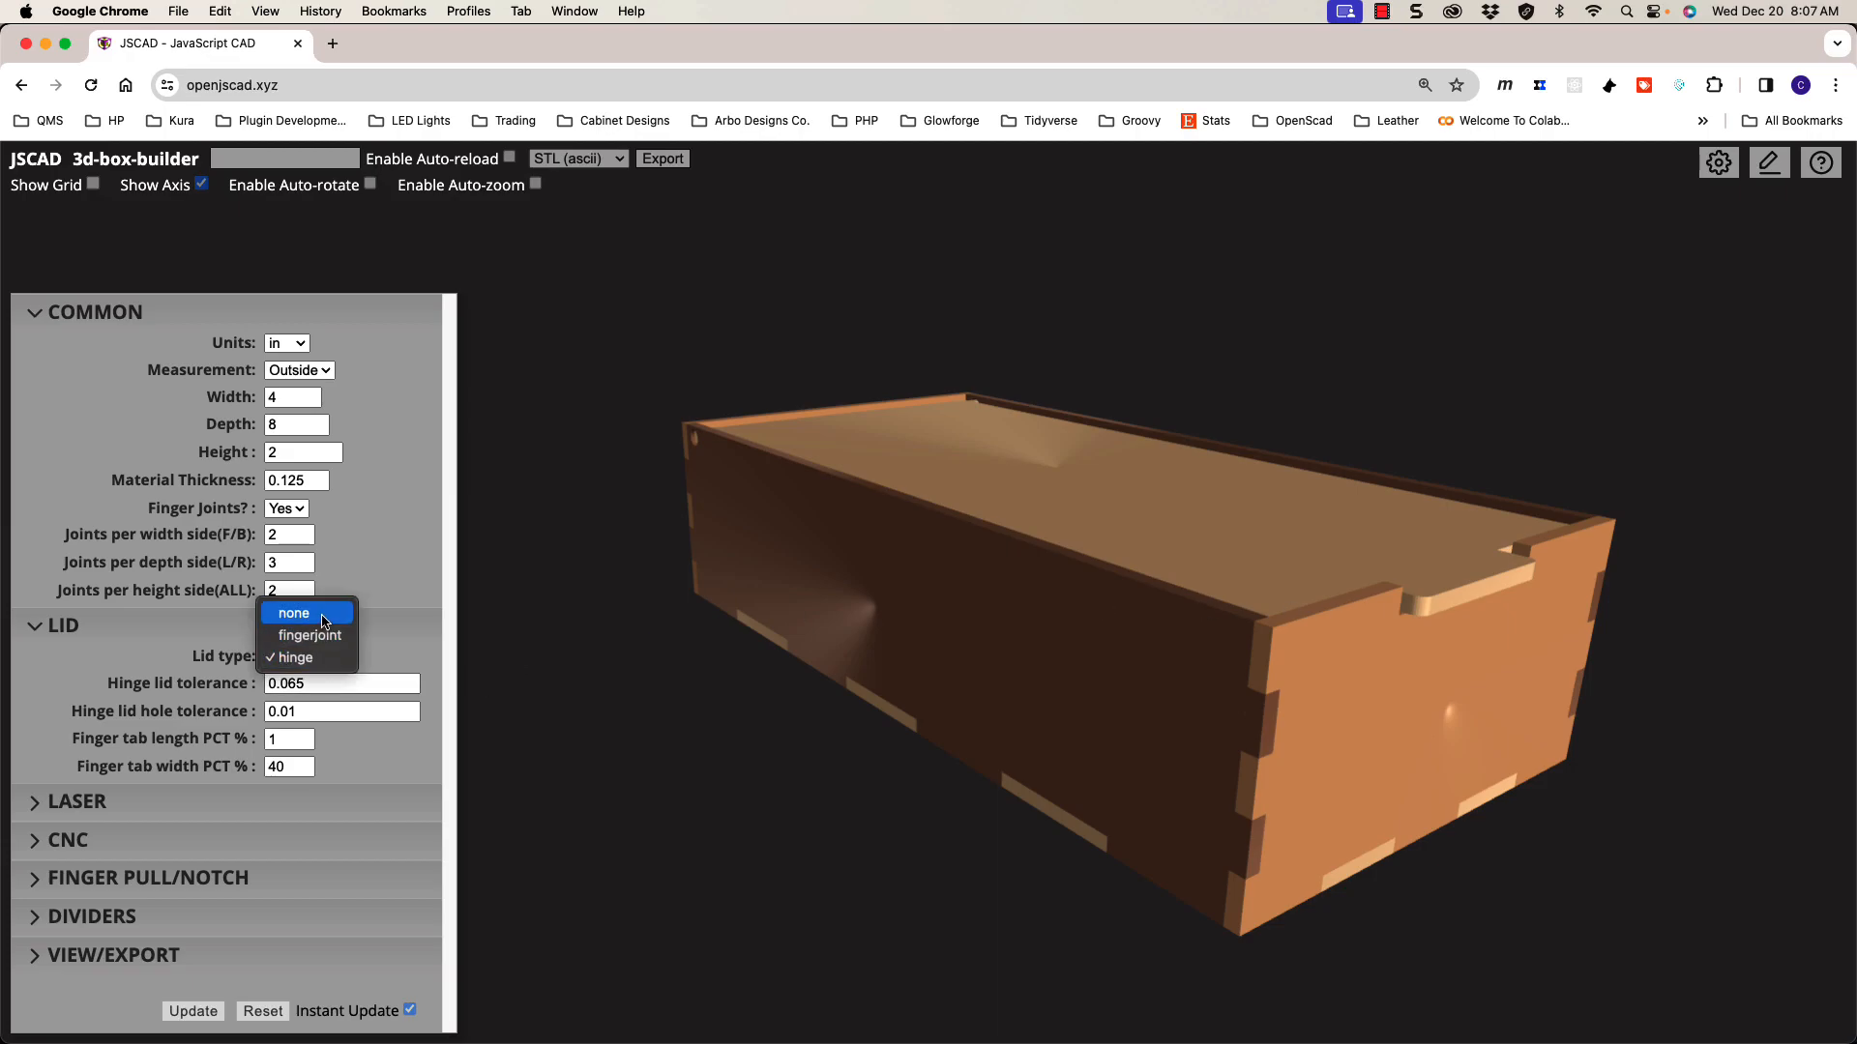
left_click(324, 613)
left_click(307, 657)
left_click(324, 681)
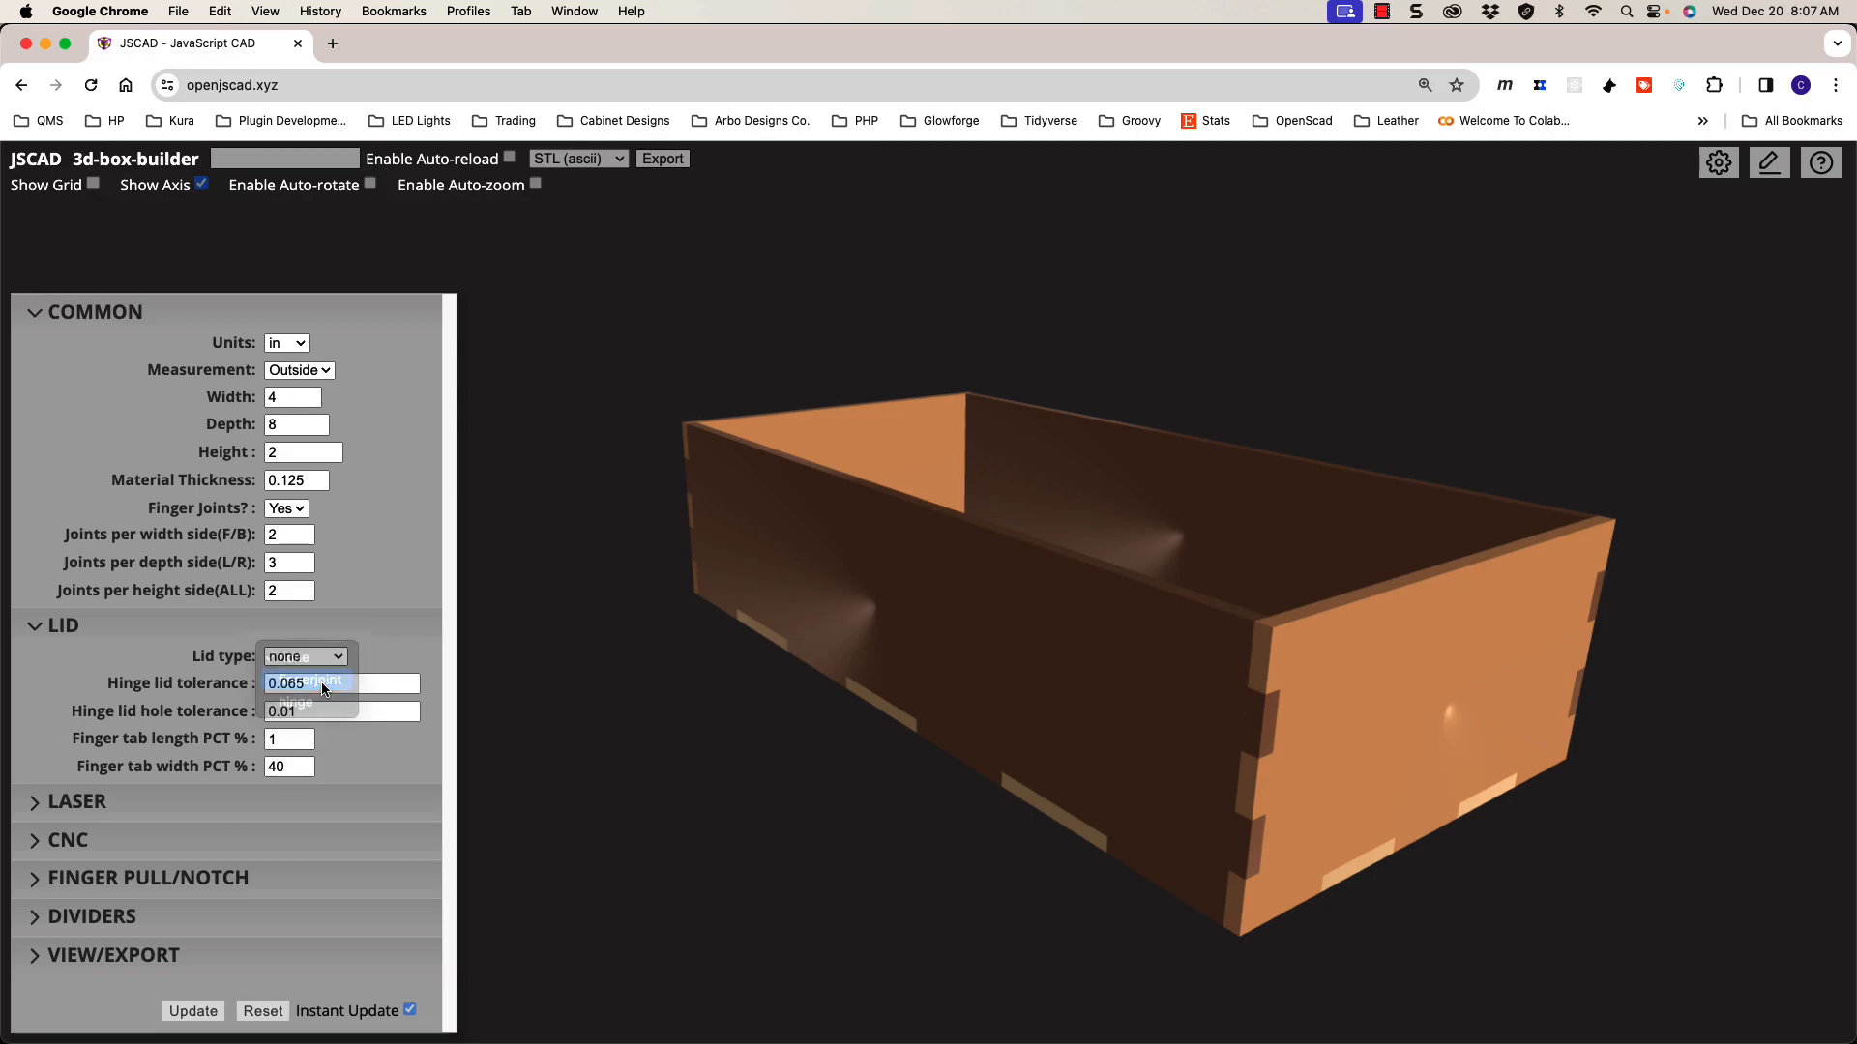
left_click(319, 656)
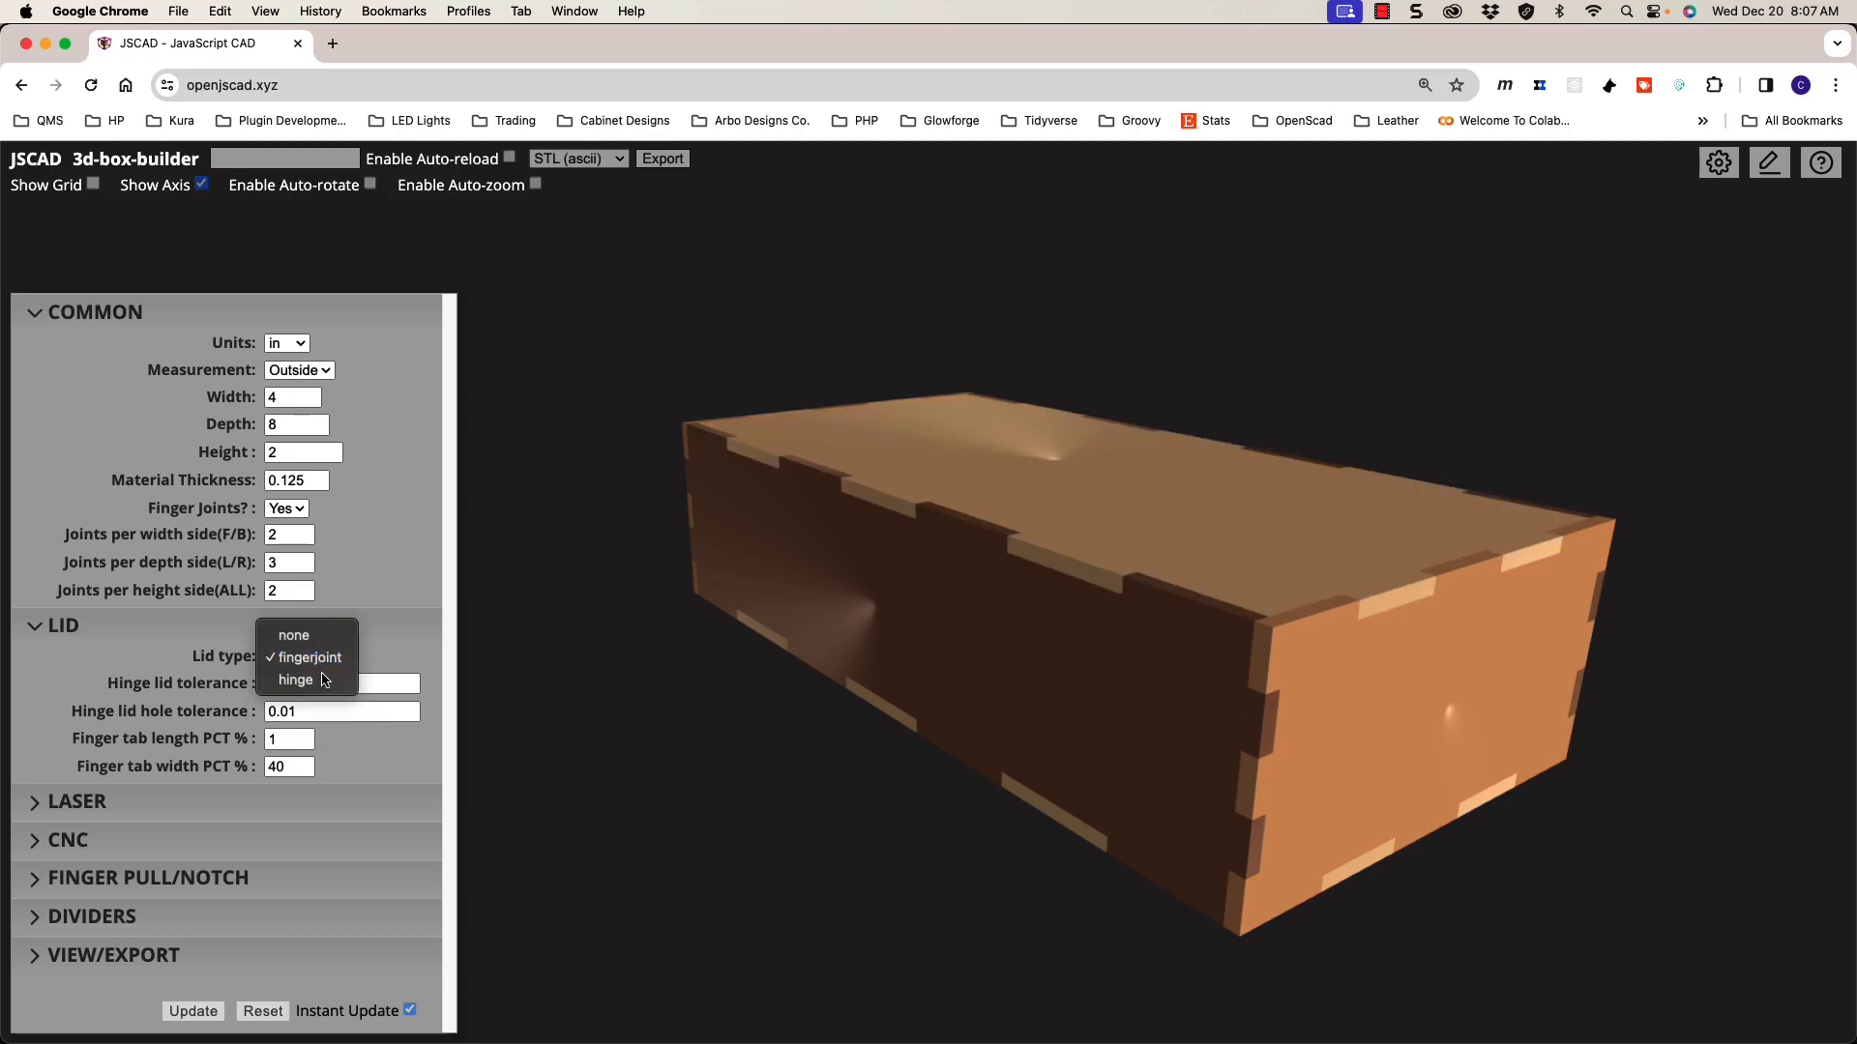
left_click(333, 677)
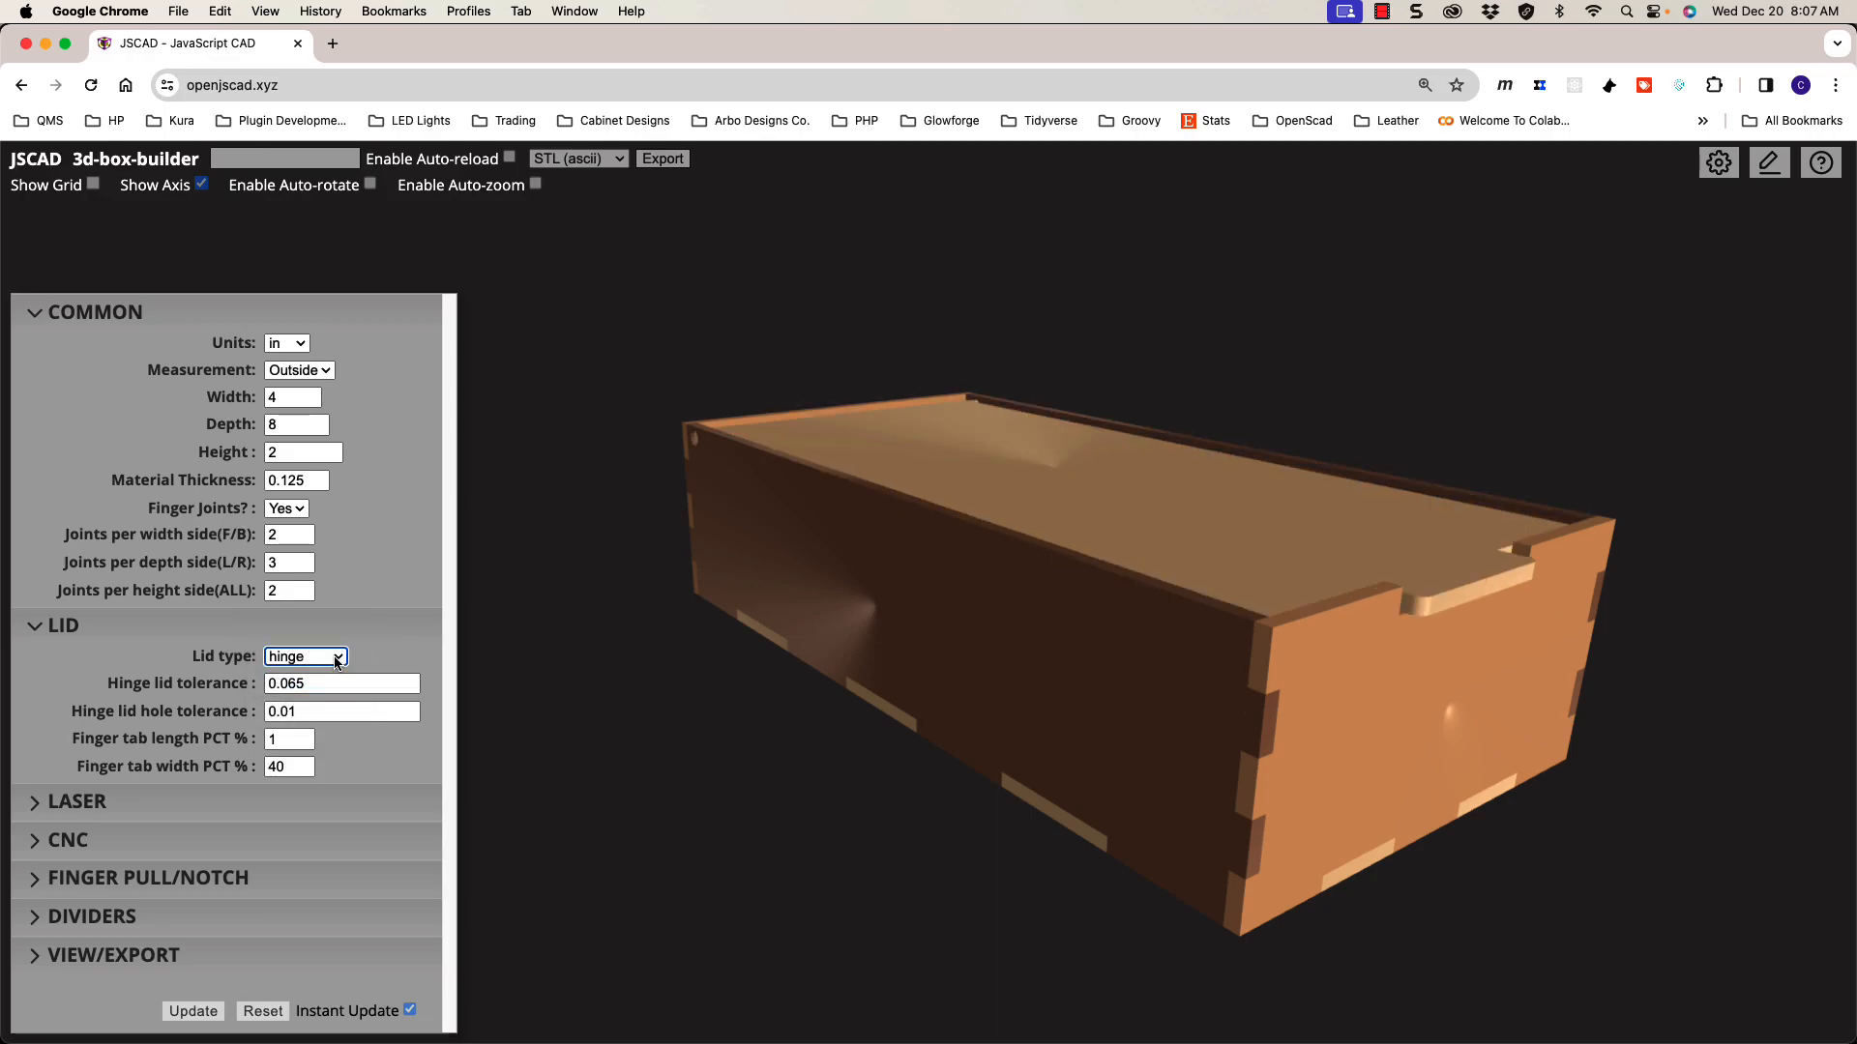
mouse_move(977, 659)
left_mouse_down()
mouse_move(966, 697)
mouse_move(970, 659)
left_mouse_up()
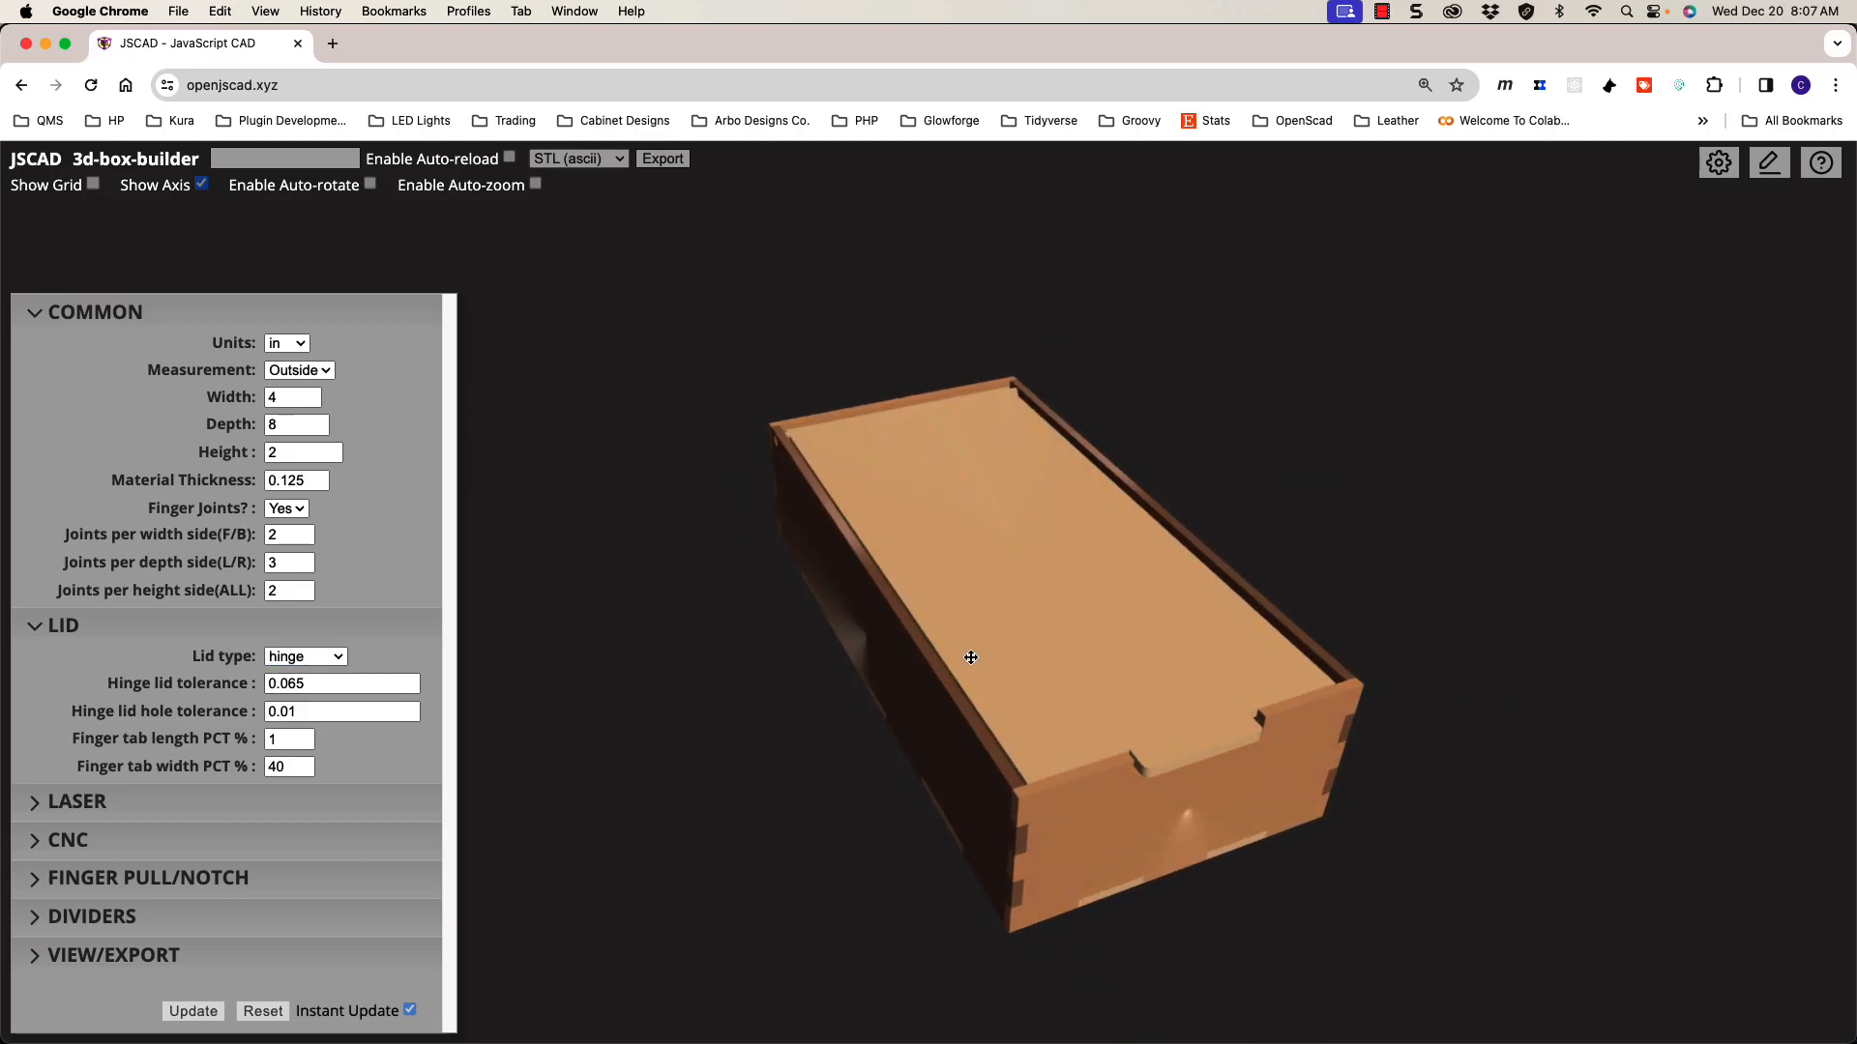
Step: View the box from the top, select the Hinge lid tolerance value, and pan to the front wall's notch
key("t")
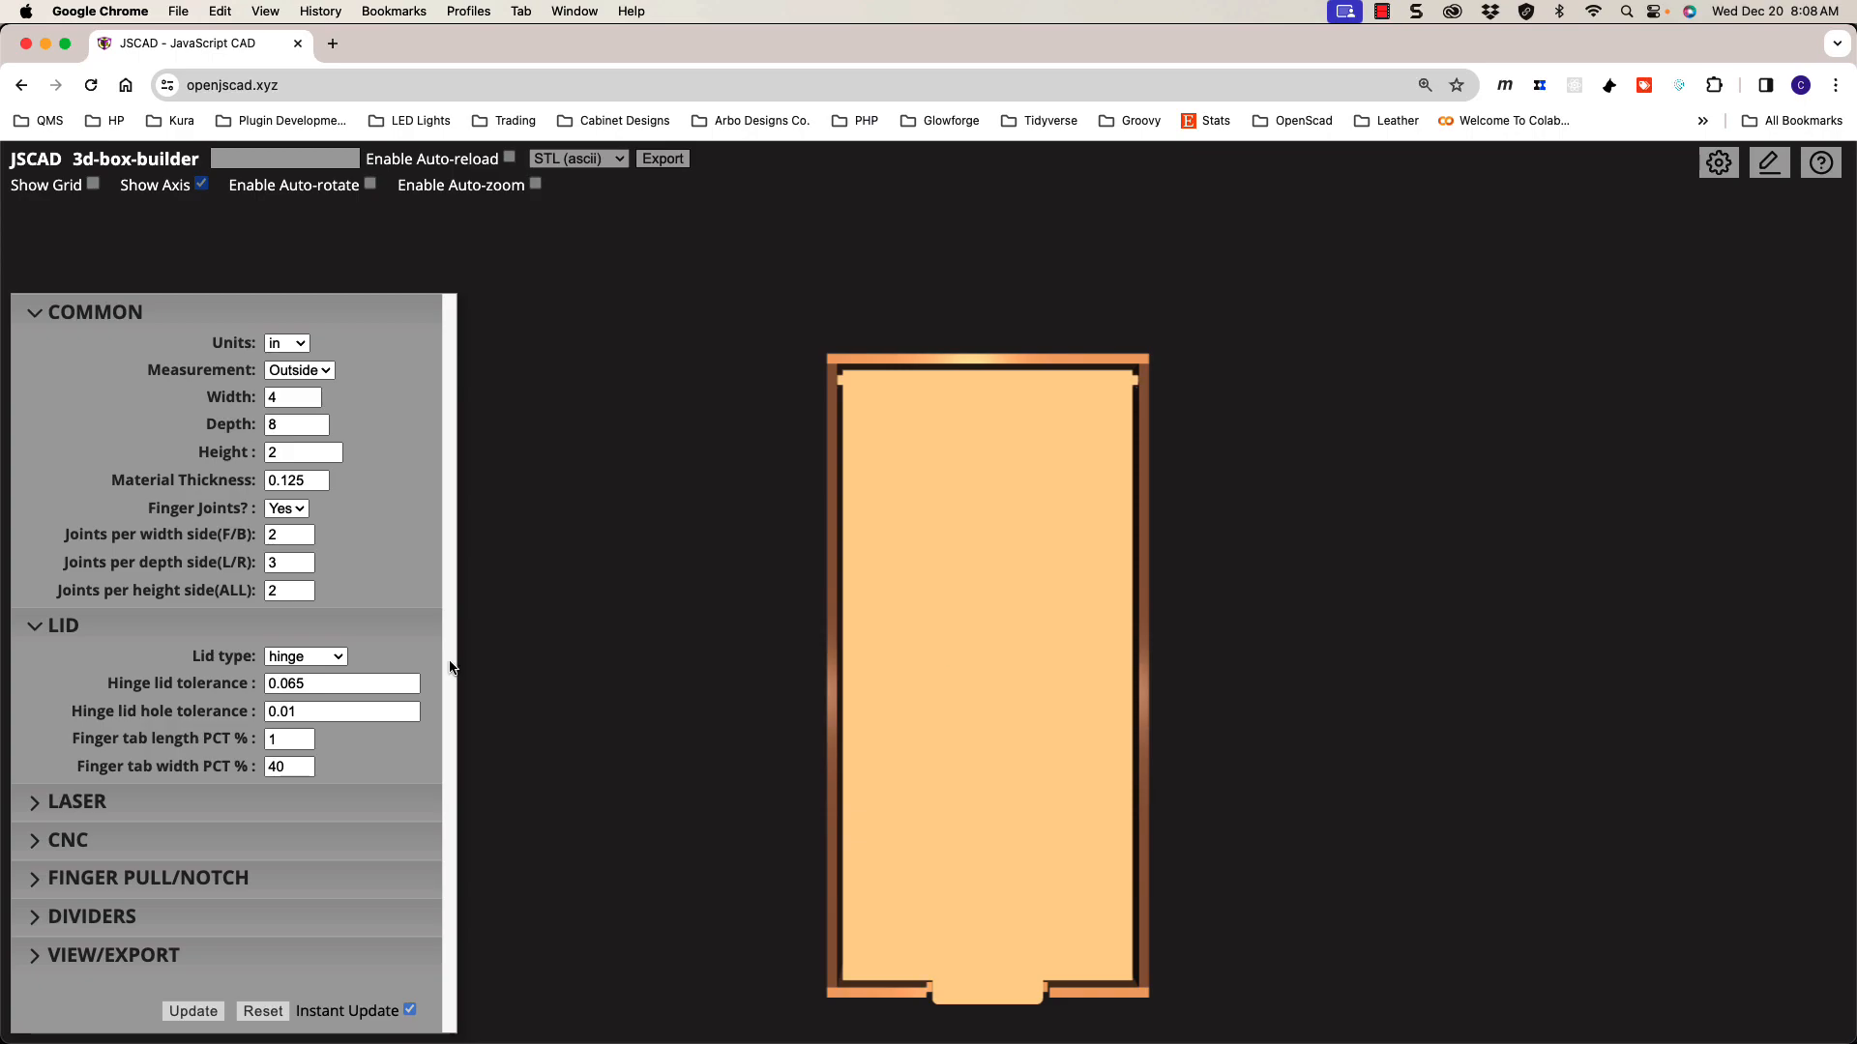
double_click(301, 684)
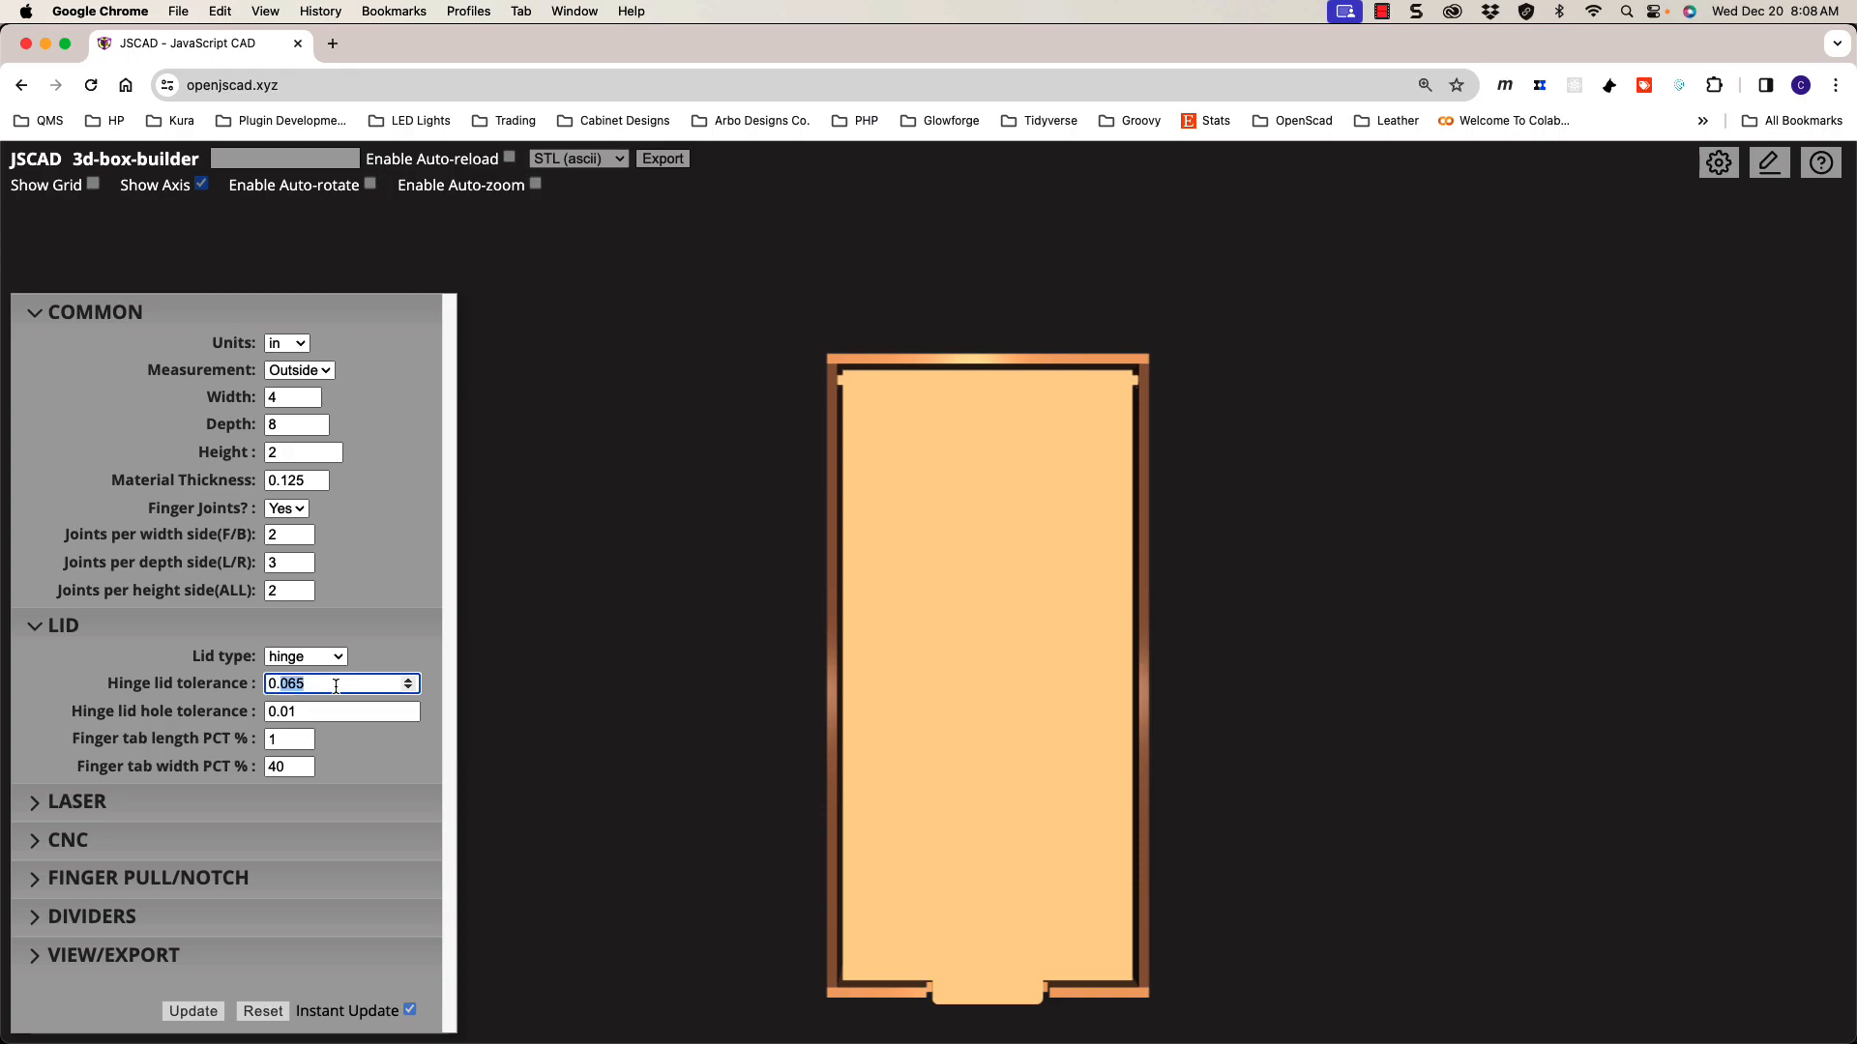
scroll(872, 642, "up", 5)
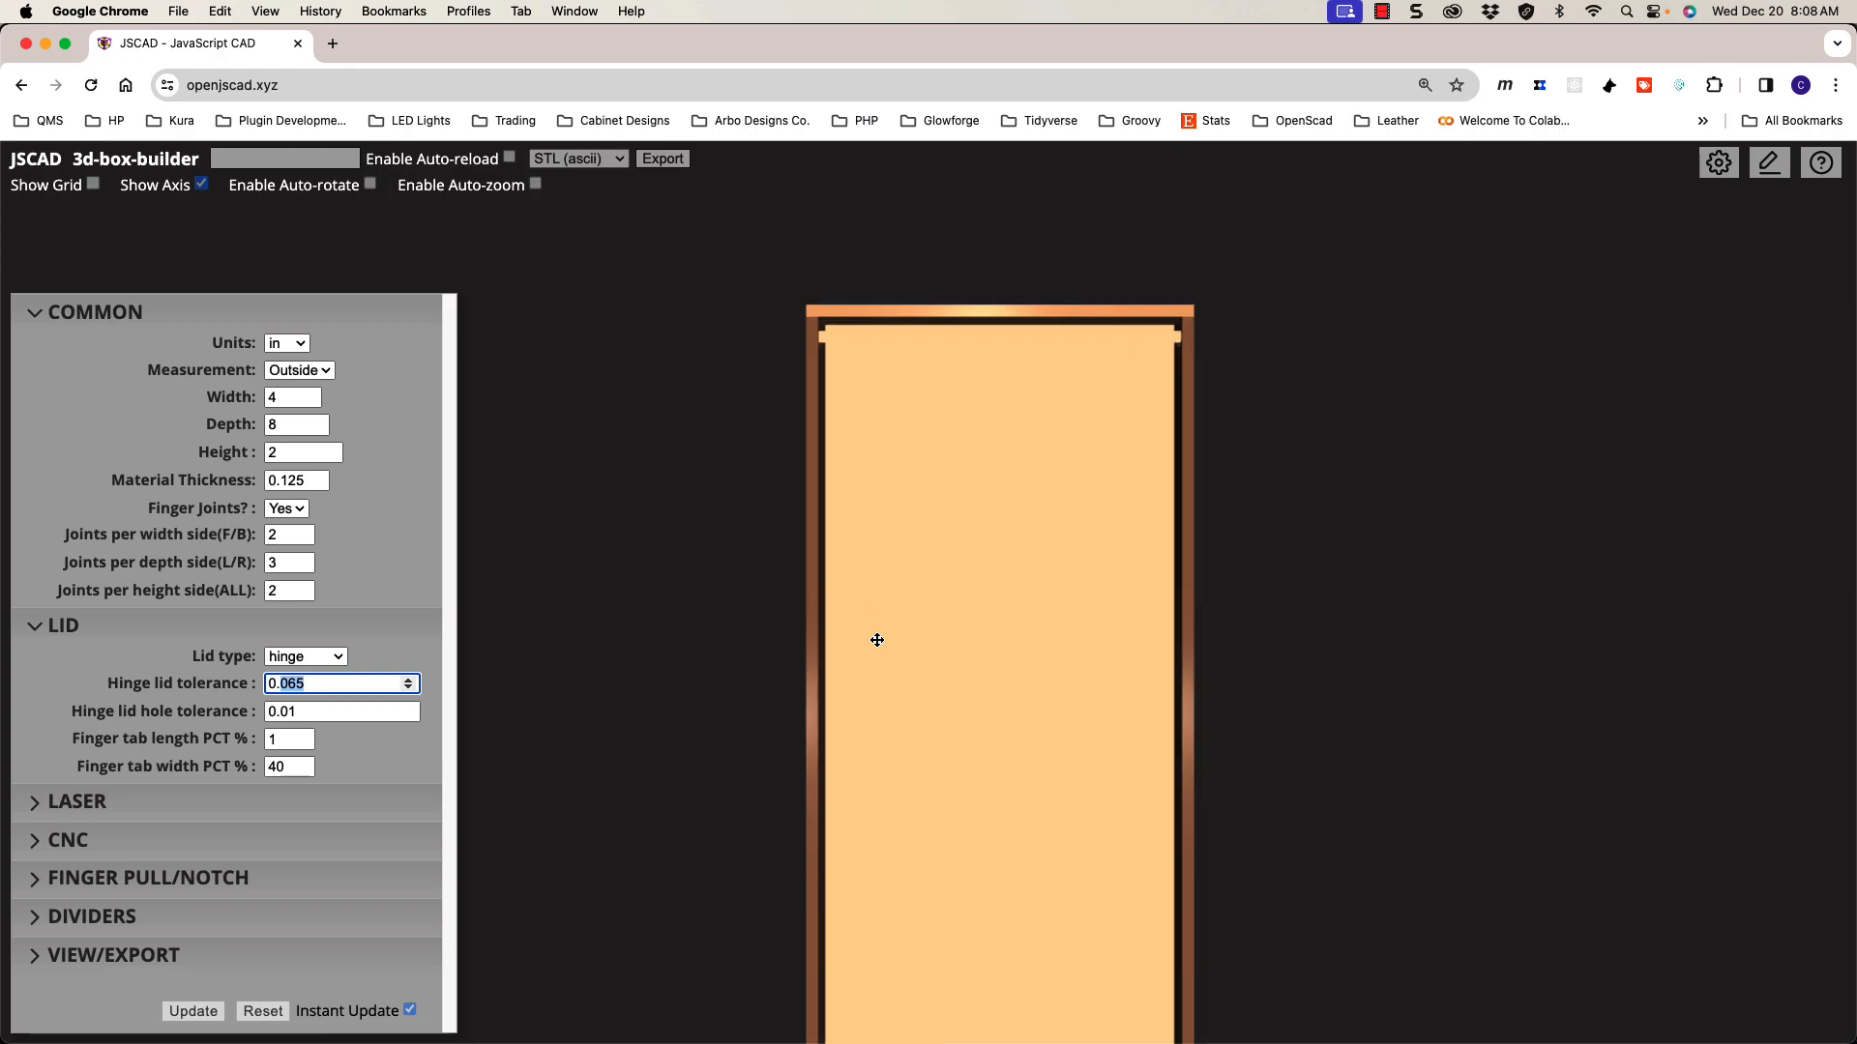
scroll(872, 642, "down", 2)
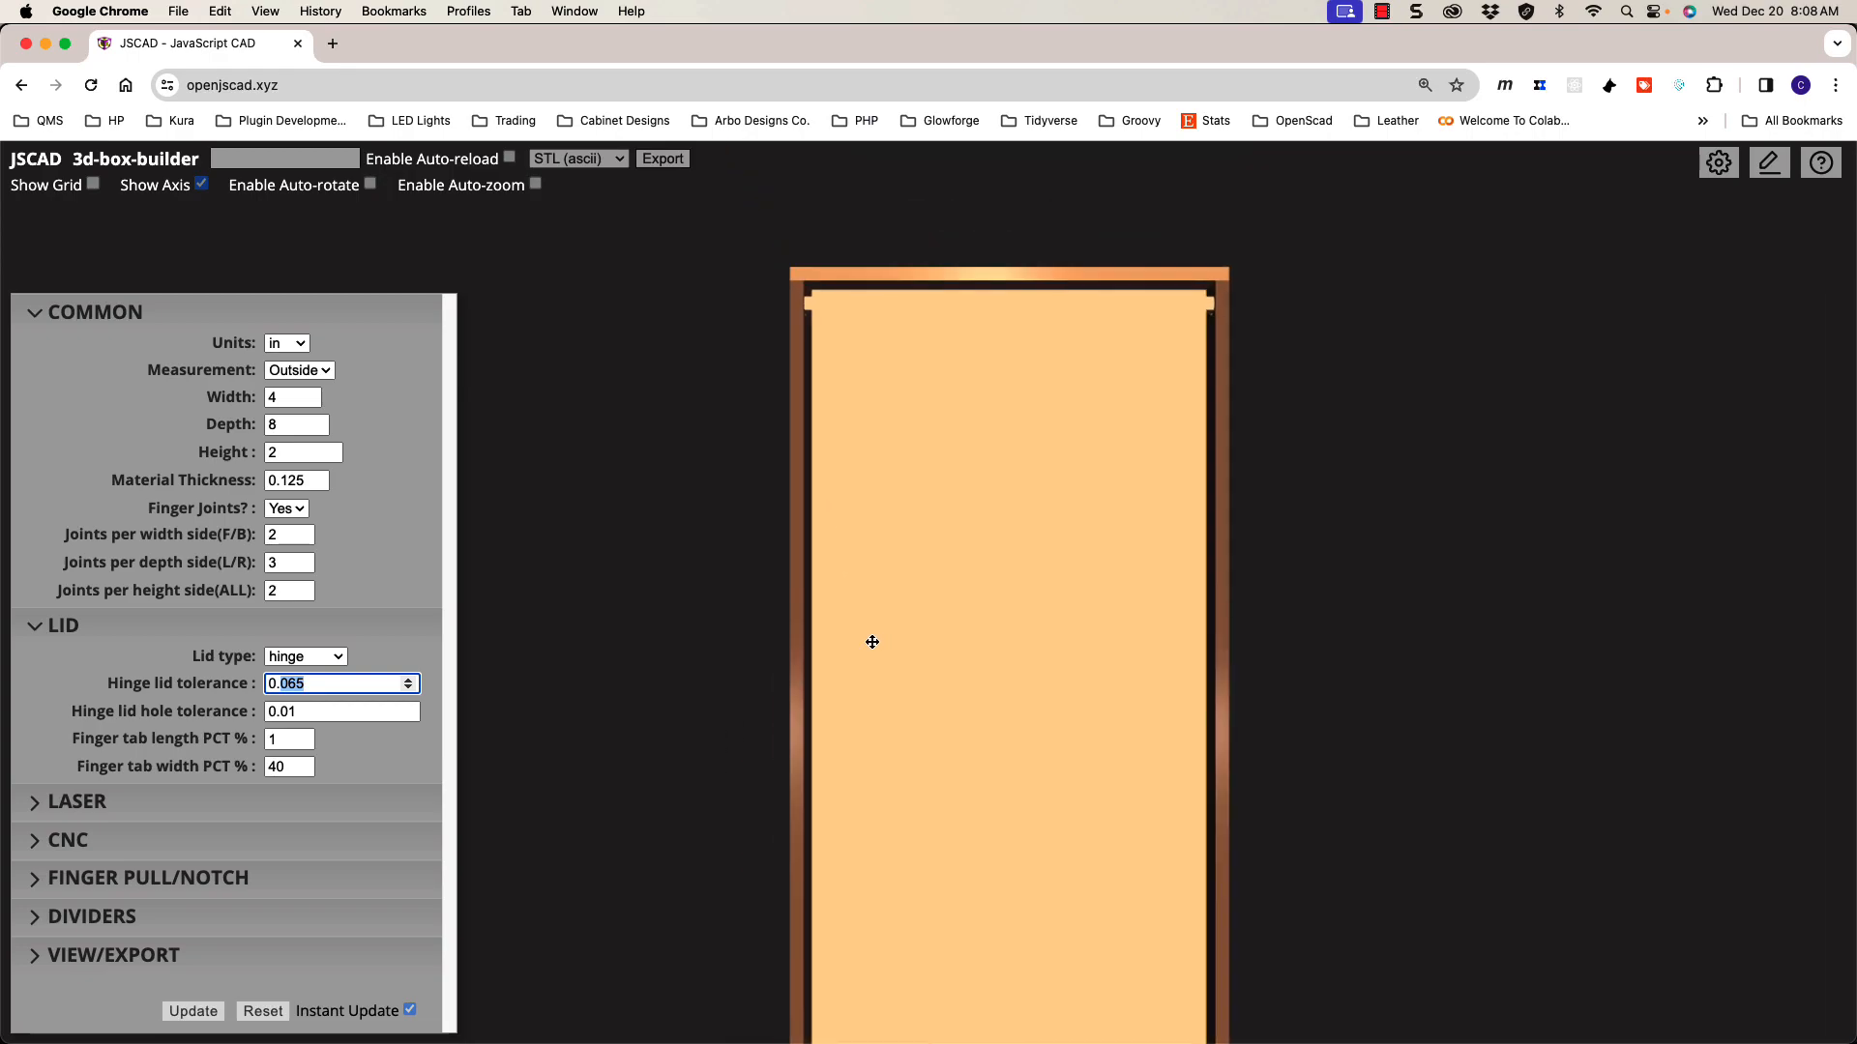
left_click_drag(907, 654, 970, 649, "shift")
scroll(870, 650, "up", 3)
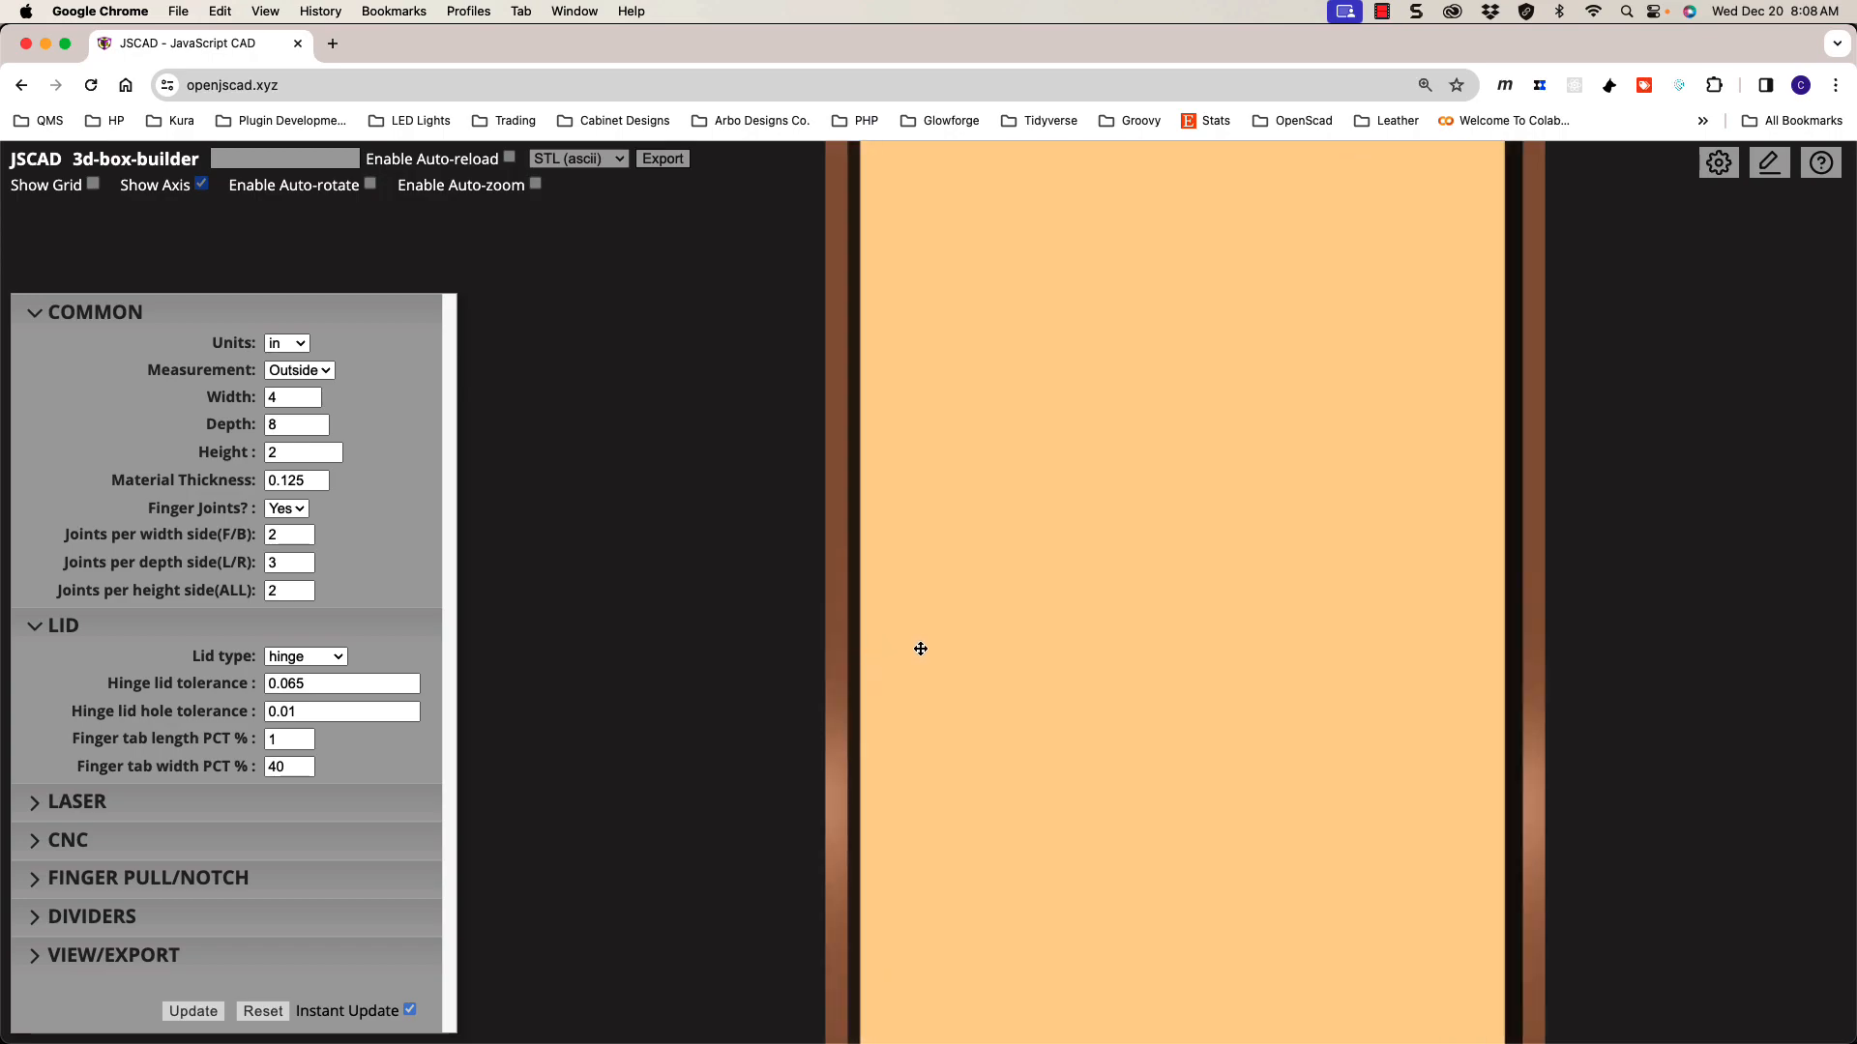
left_click_drag(994, 520, 940, 675, "shift")
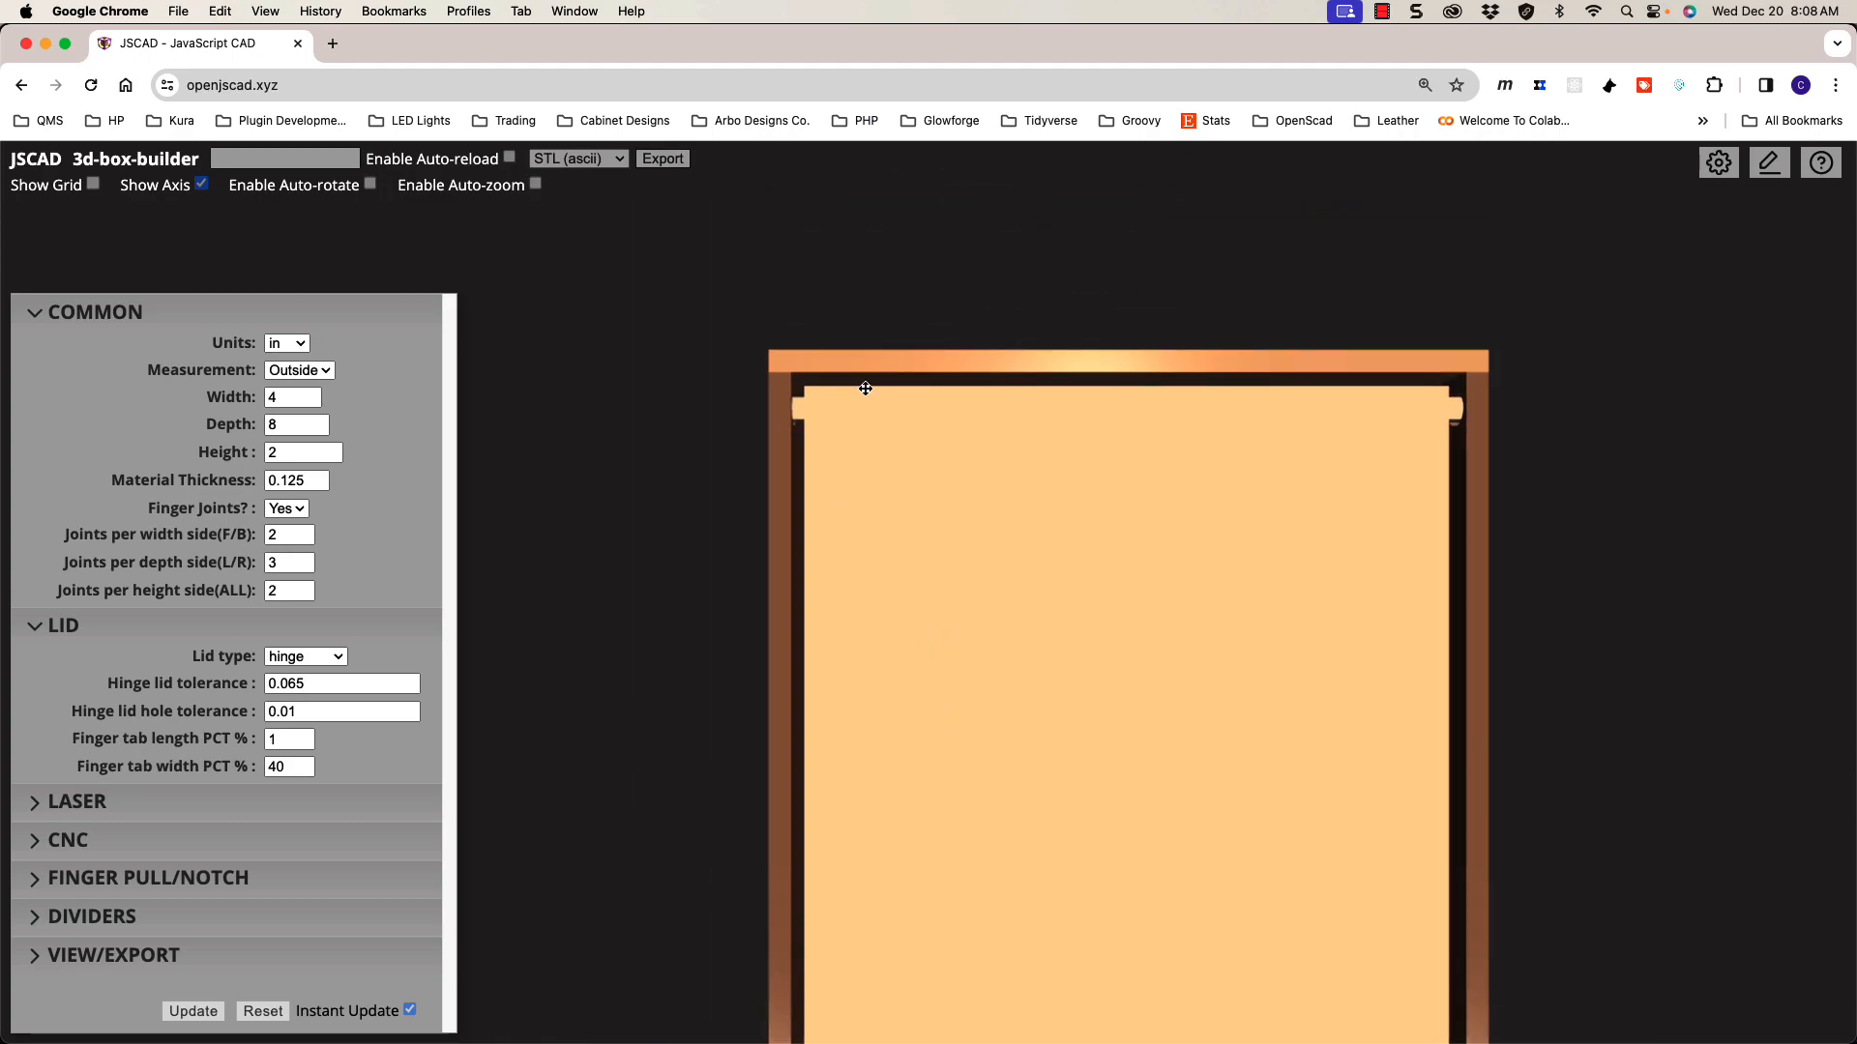
left_click_drag(1067, 656, 1072, 411, "shift")
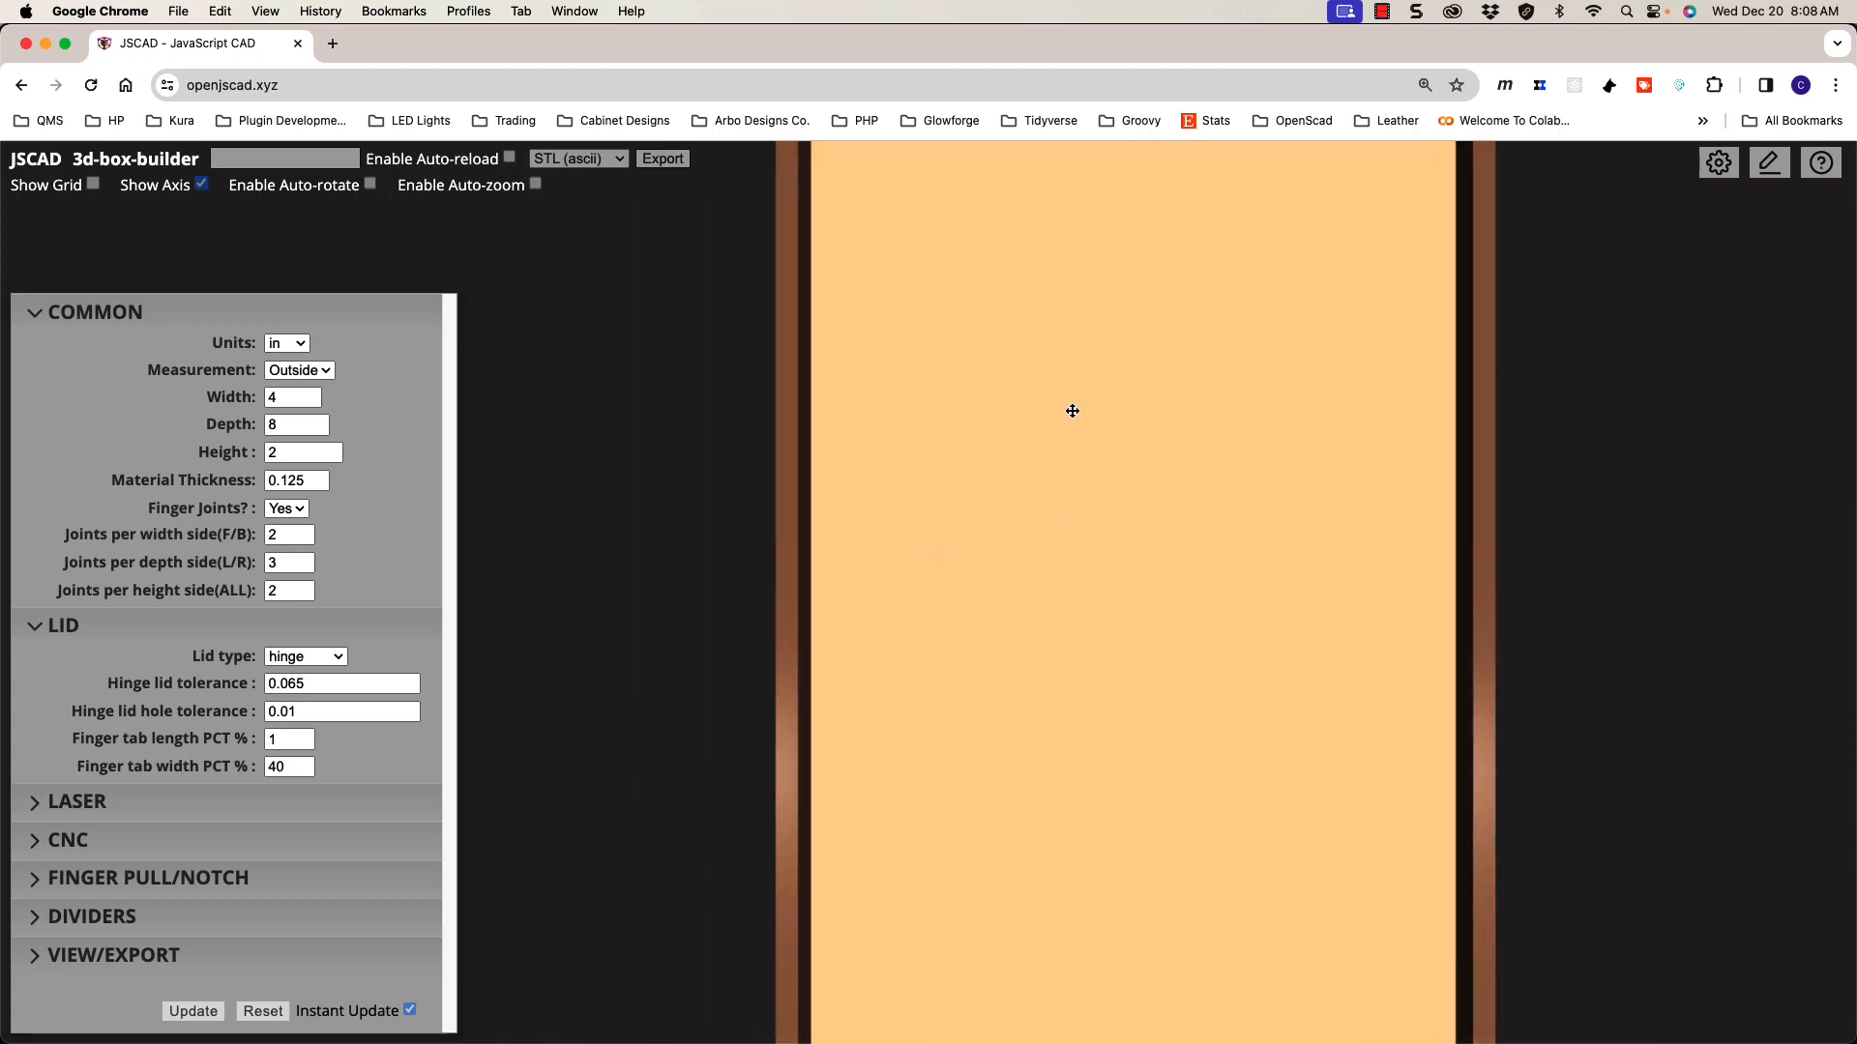
scroll(1115, 423, "down", 5)
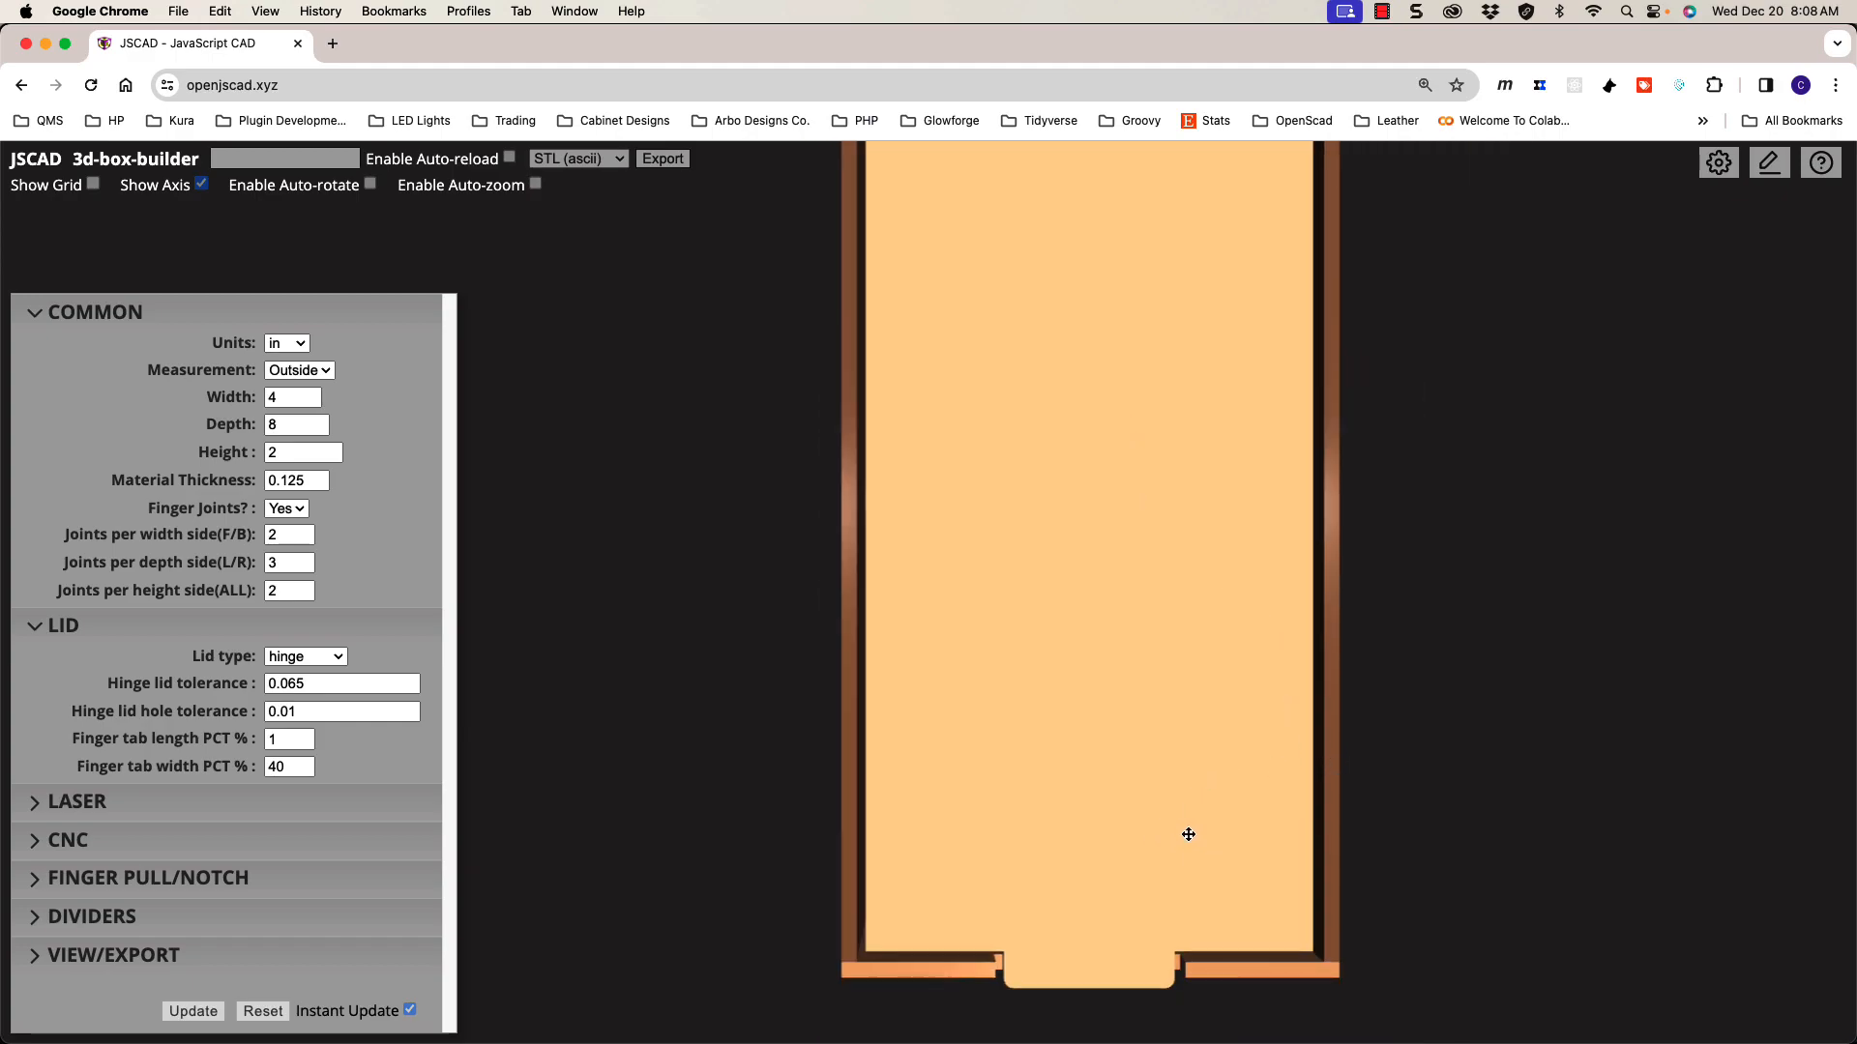
left_click_drag(1250, 758, 1150, 515)
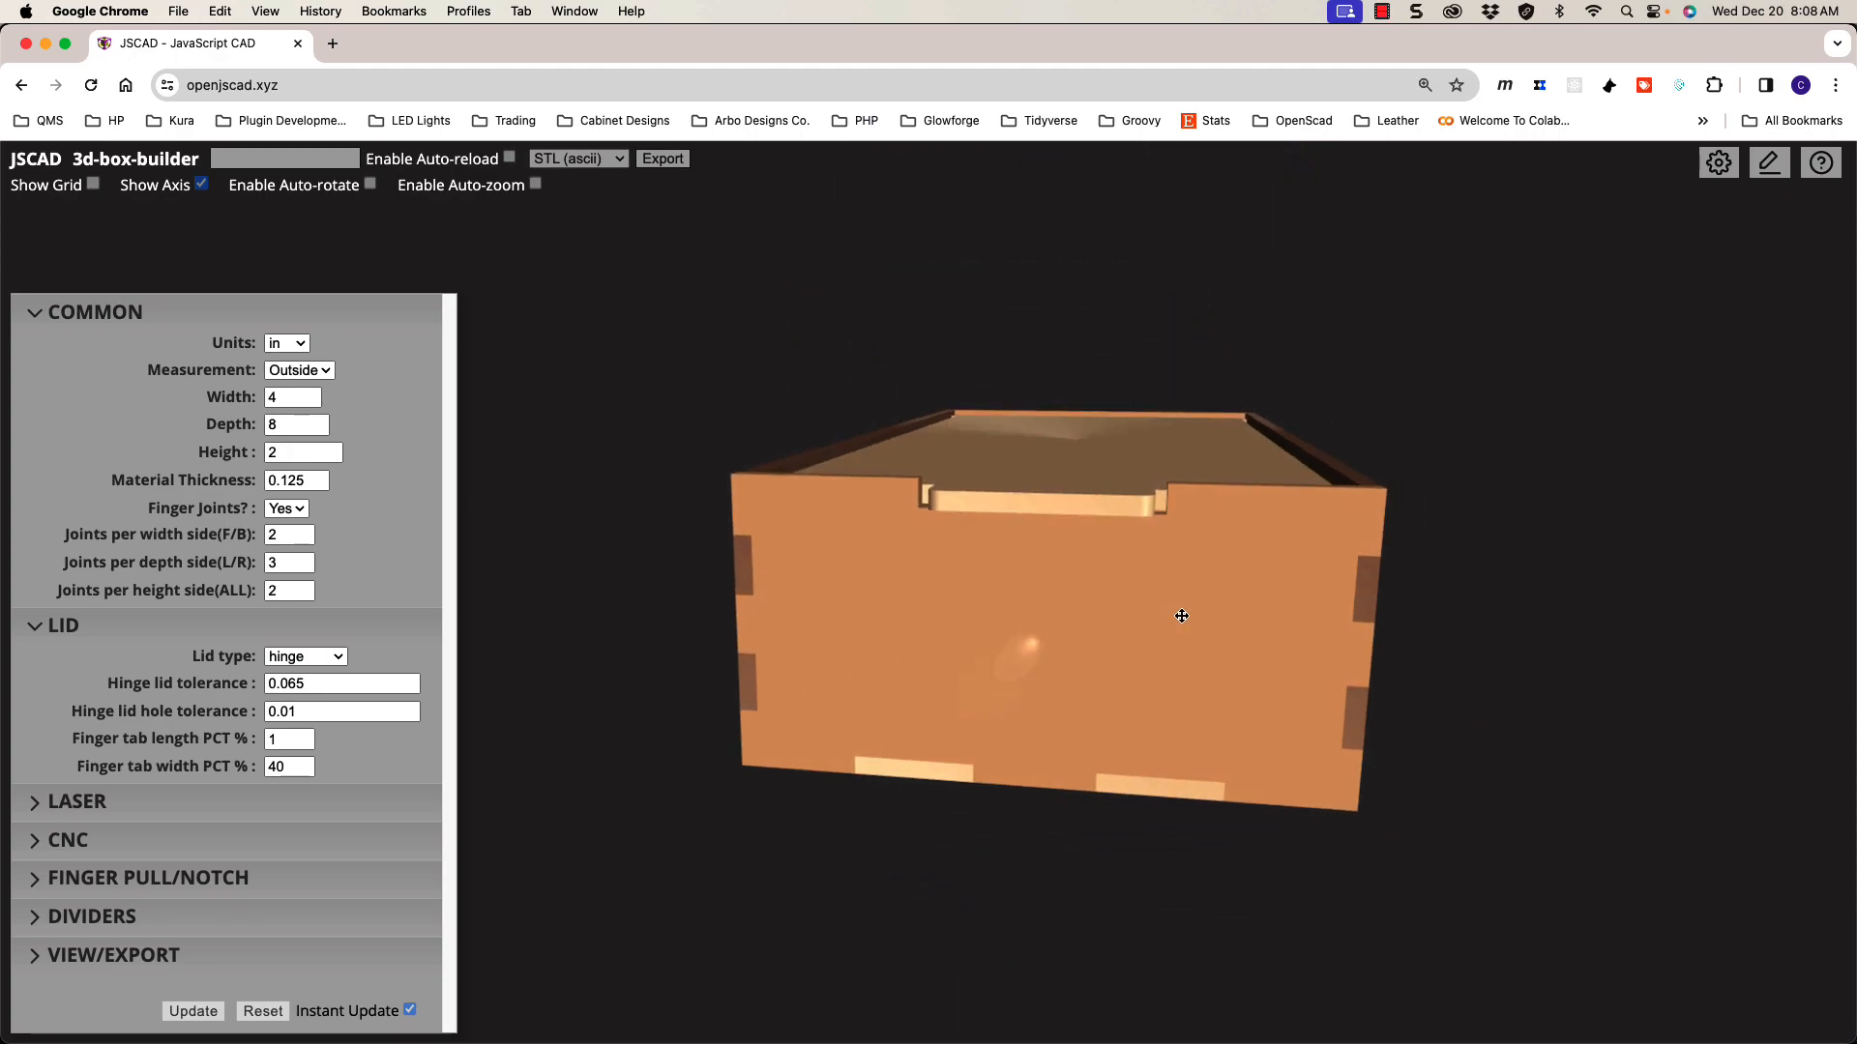
scroll(1147, 511, "up", 3)
left_click_drag(1302, 496, 1318, 506)
scroll(1293, 499, "down", 3)
scroll(1293, 499, "down", 2)
left_click_drag(1221, 460, 1255, 551)
Step: Inspect the lid's fit and finger tab from top-down and frontal angles
scroll(1122, 495, "up", 3)
scroll(1122, 493, "down", 5)
scroll(1051, 437, "down", 1)
left_click_drag(1045, 415, 1025, 576)
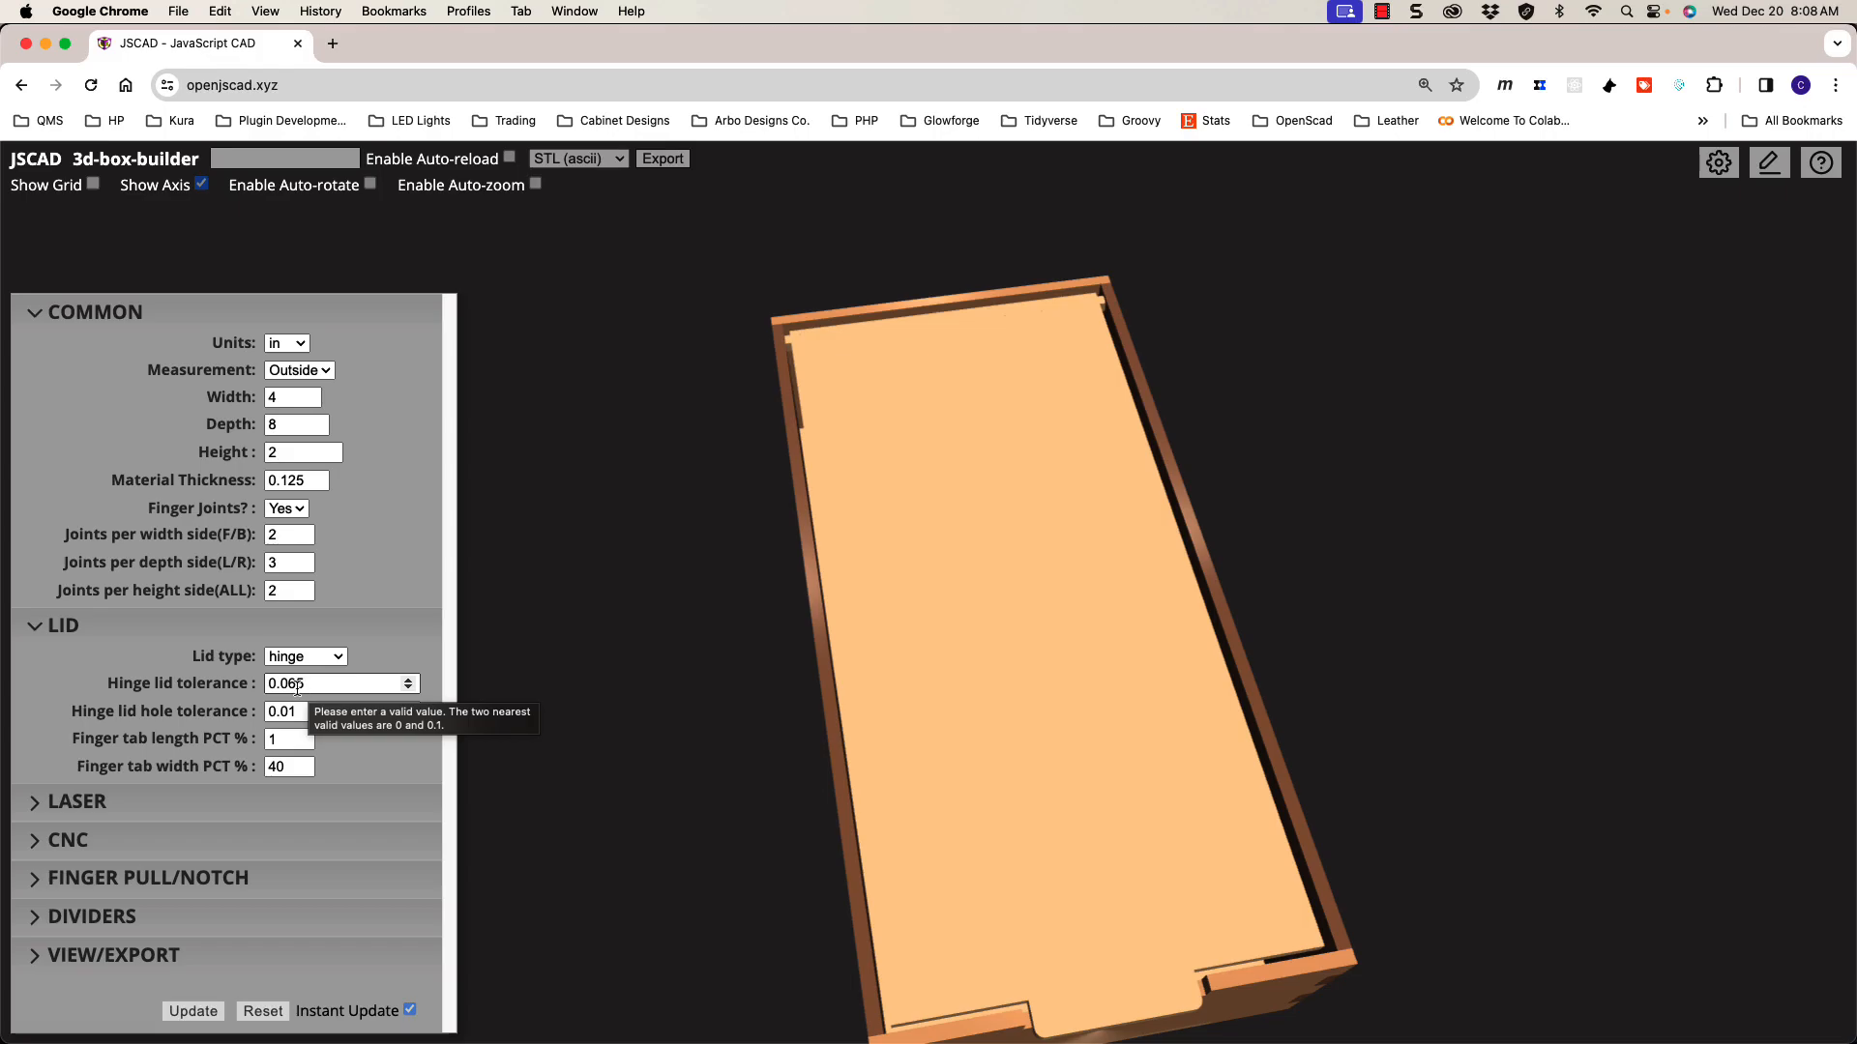
left_click_drag(883, 675, 960, 760)
left_click_drag(1033, 810, 1029, 770)
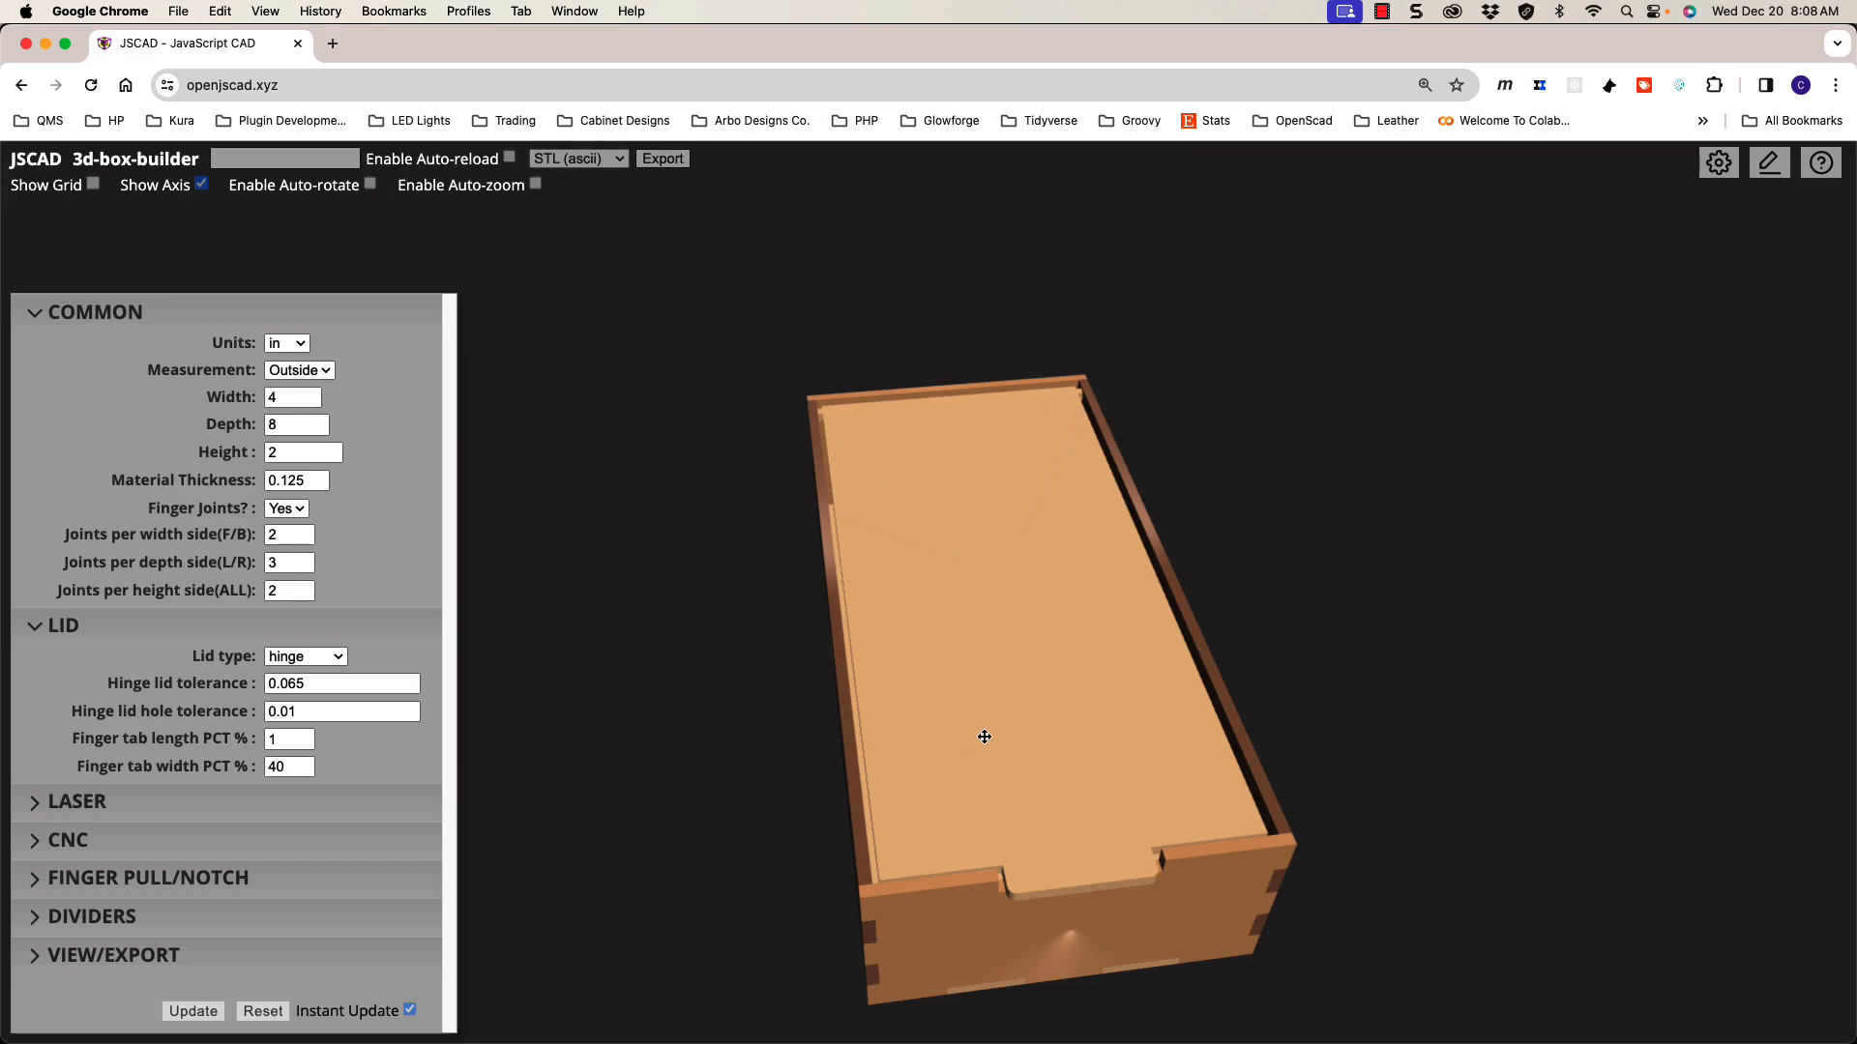
scroll(1041, 705, "up", 2)
left_click_drag(1042, 705, 1121, 709)
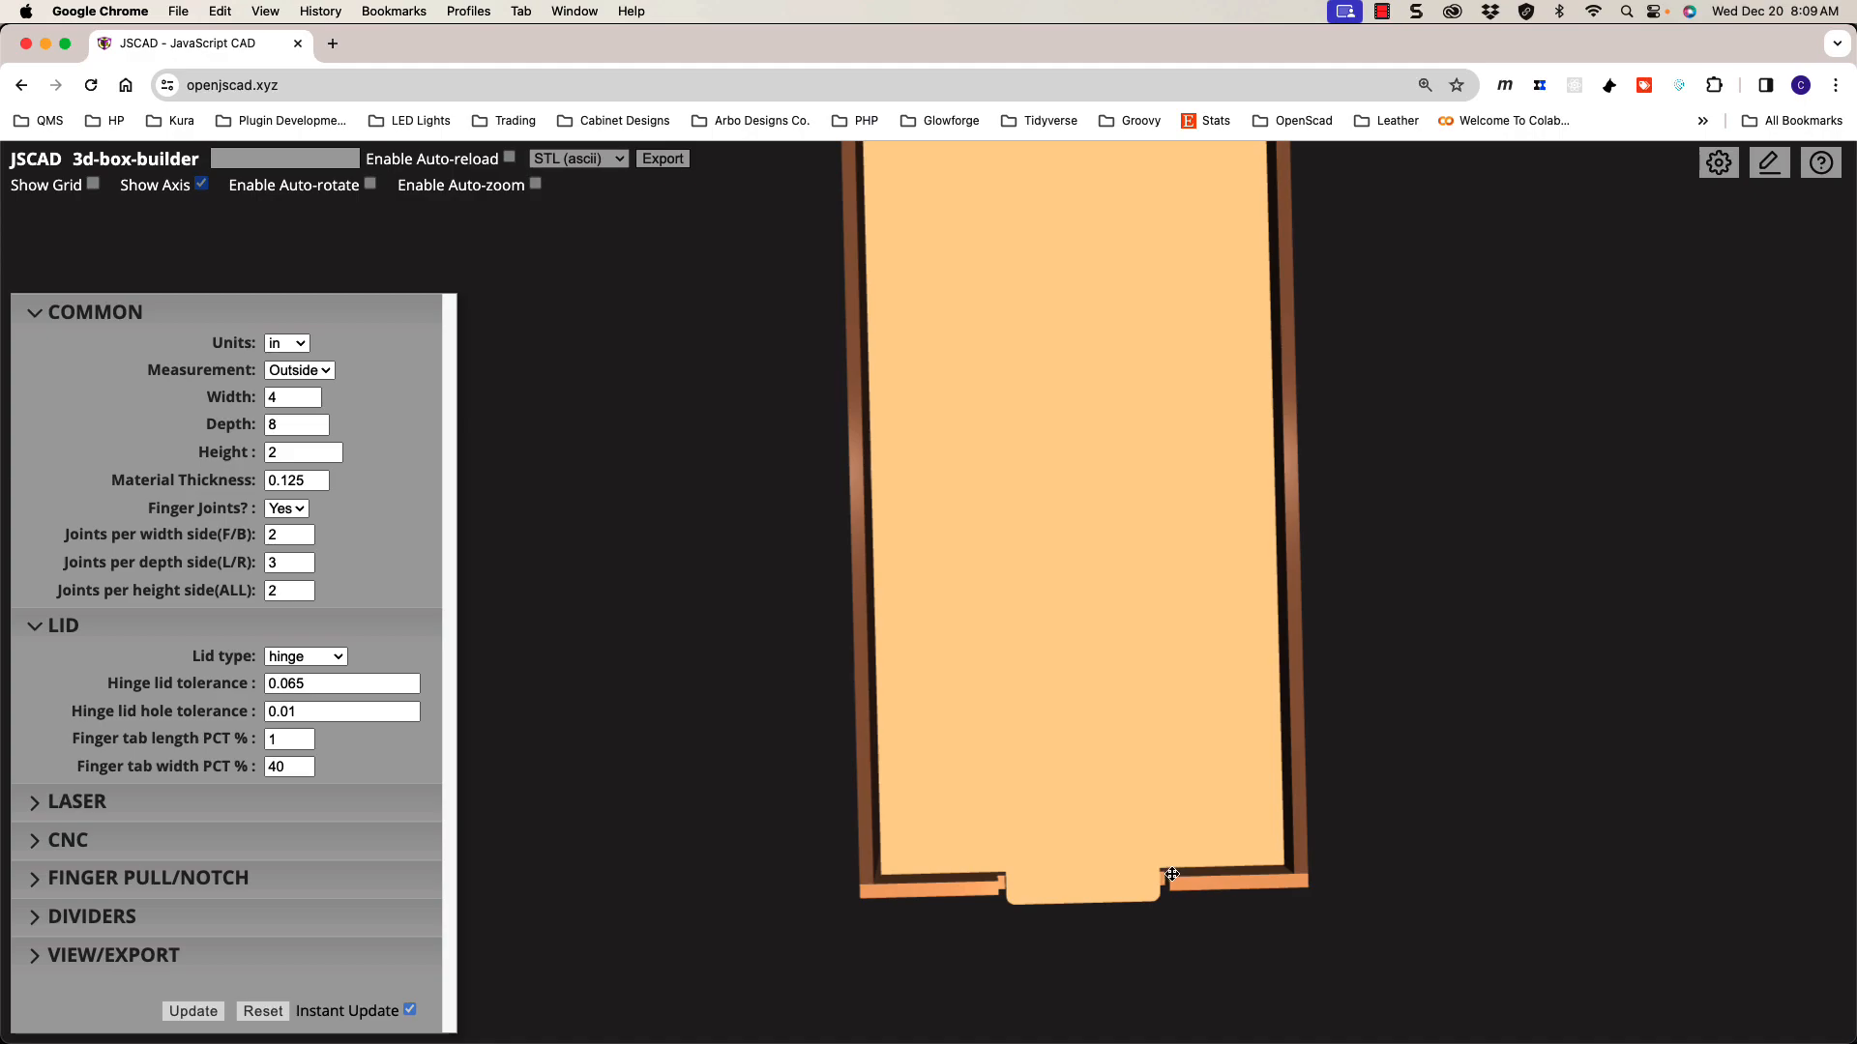
scroll(1171, 883, "up", 3)
left_click_drag(1198, 914, 1070, 961)
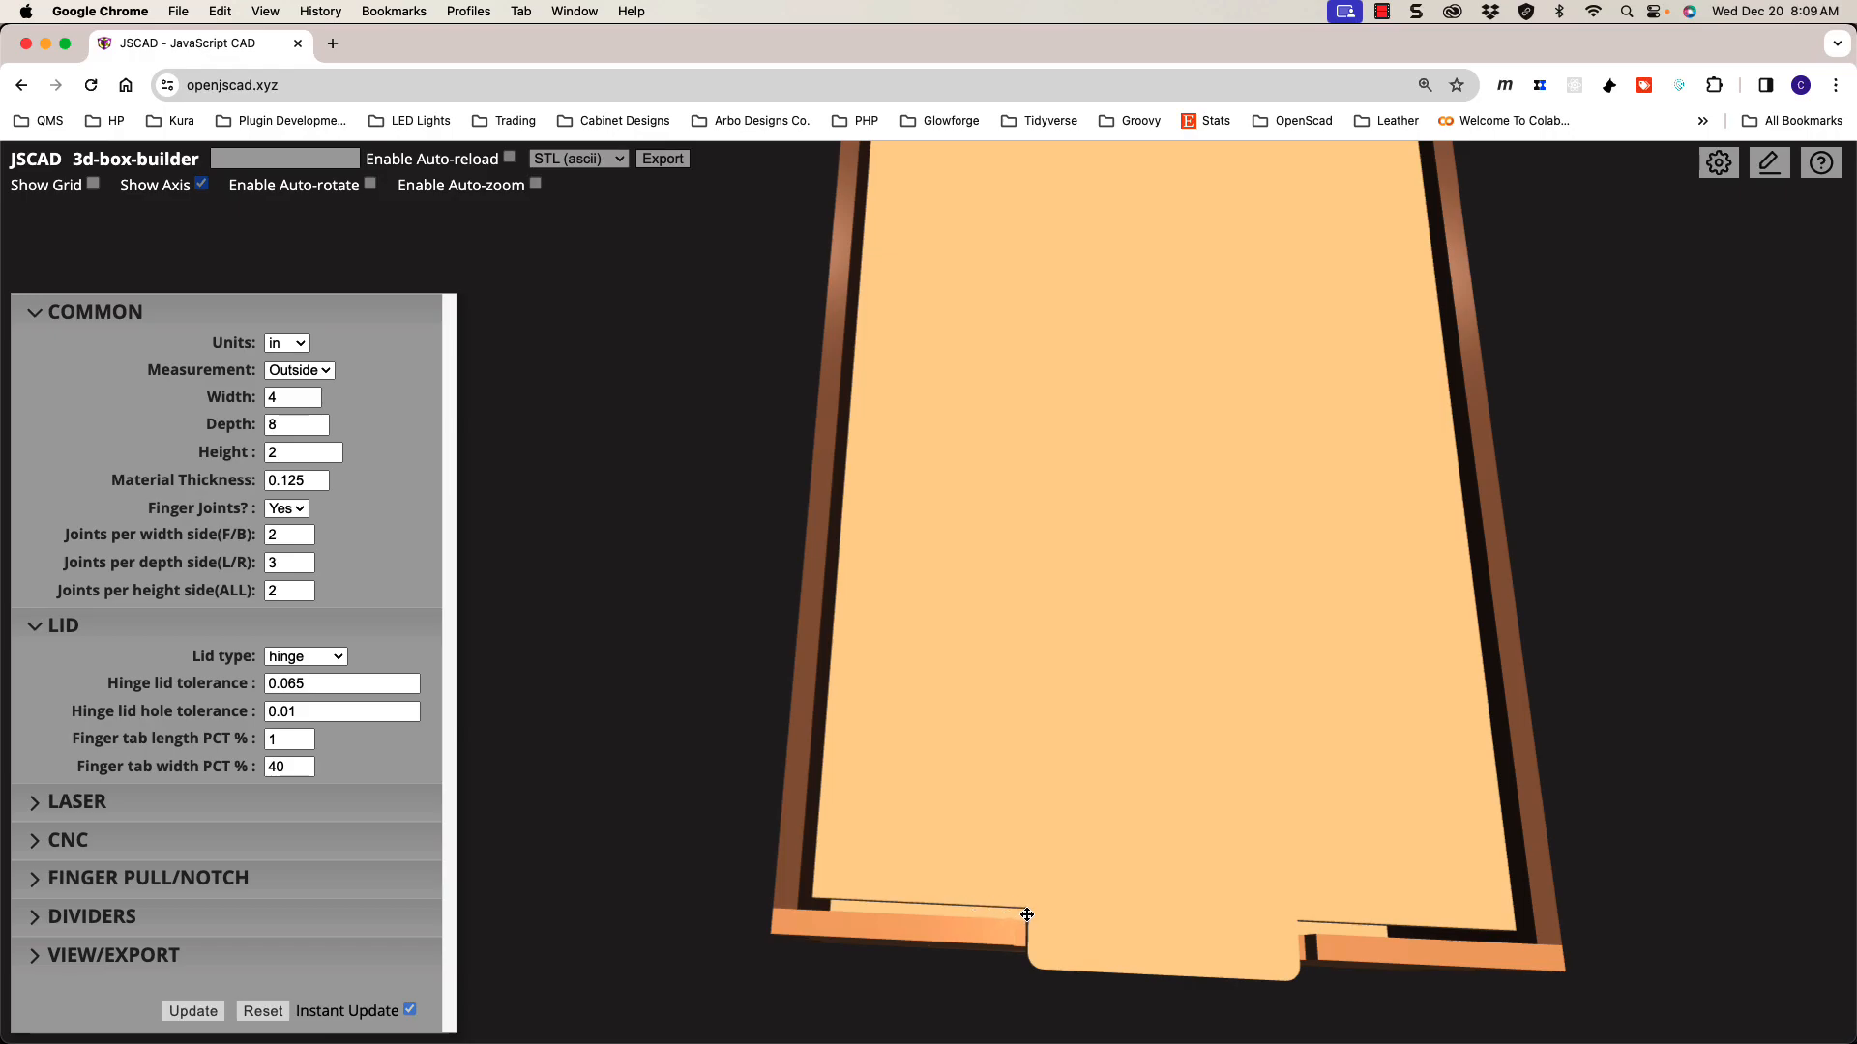
scroll(1085, 912, "down", 2)
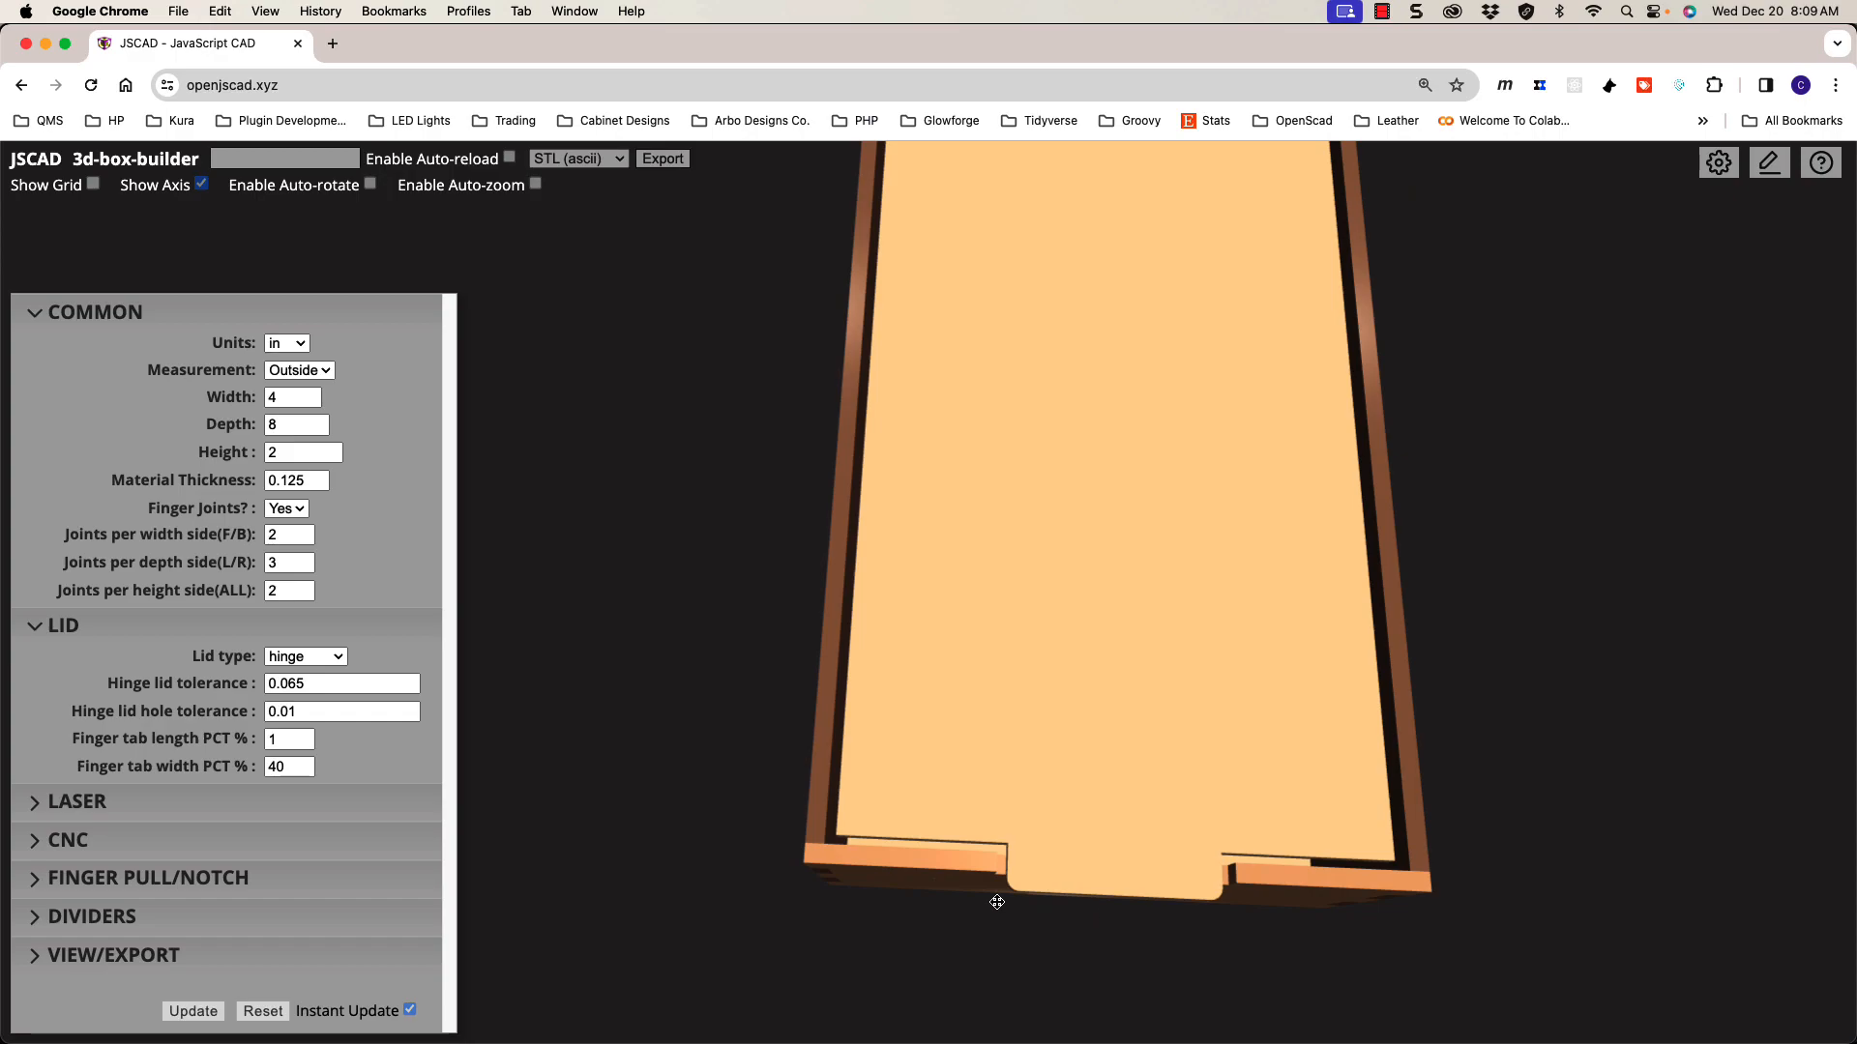
Step: Set the hinge lid tolerance to 0.065 and look down on the lid's fit
double_click(322, 682)
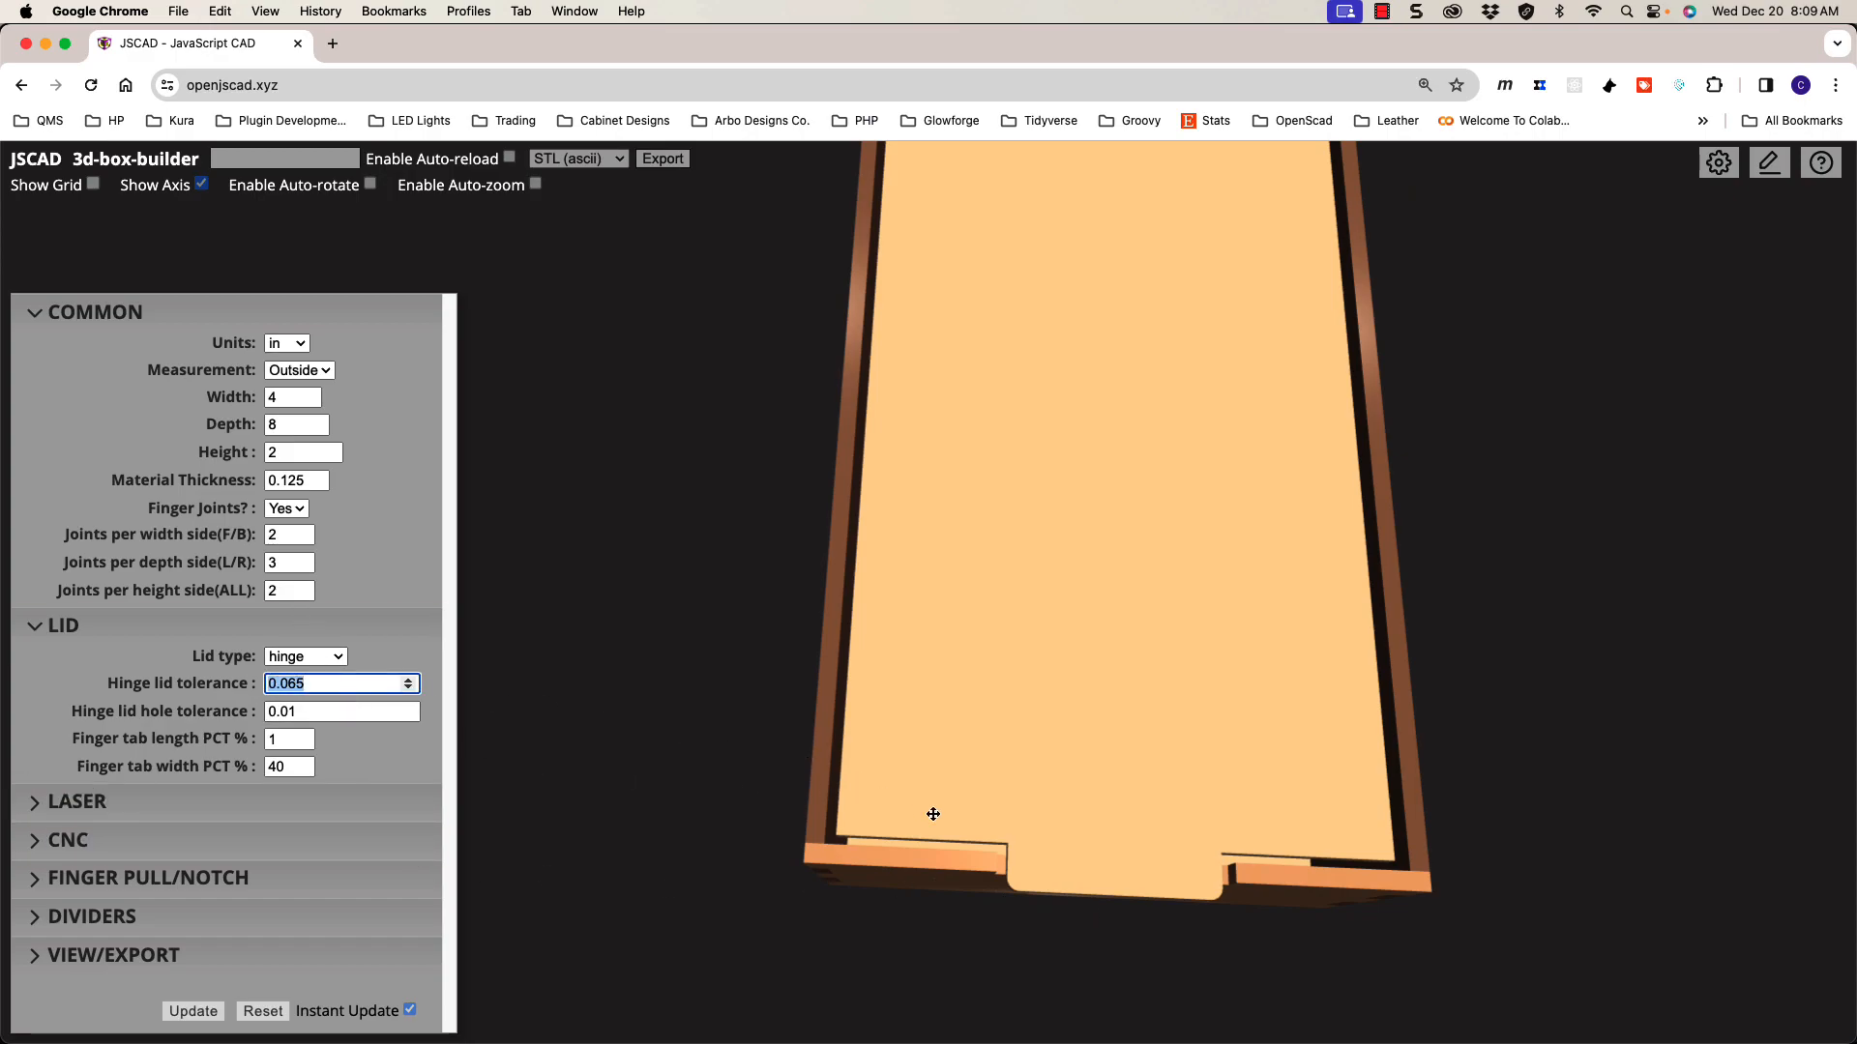
left_click(320, 688)
left_click_drag(1056, 870, 1077, 758)
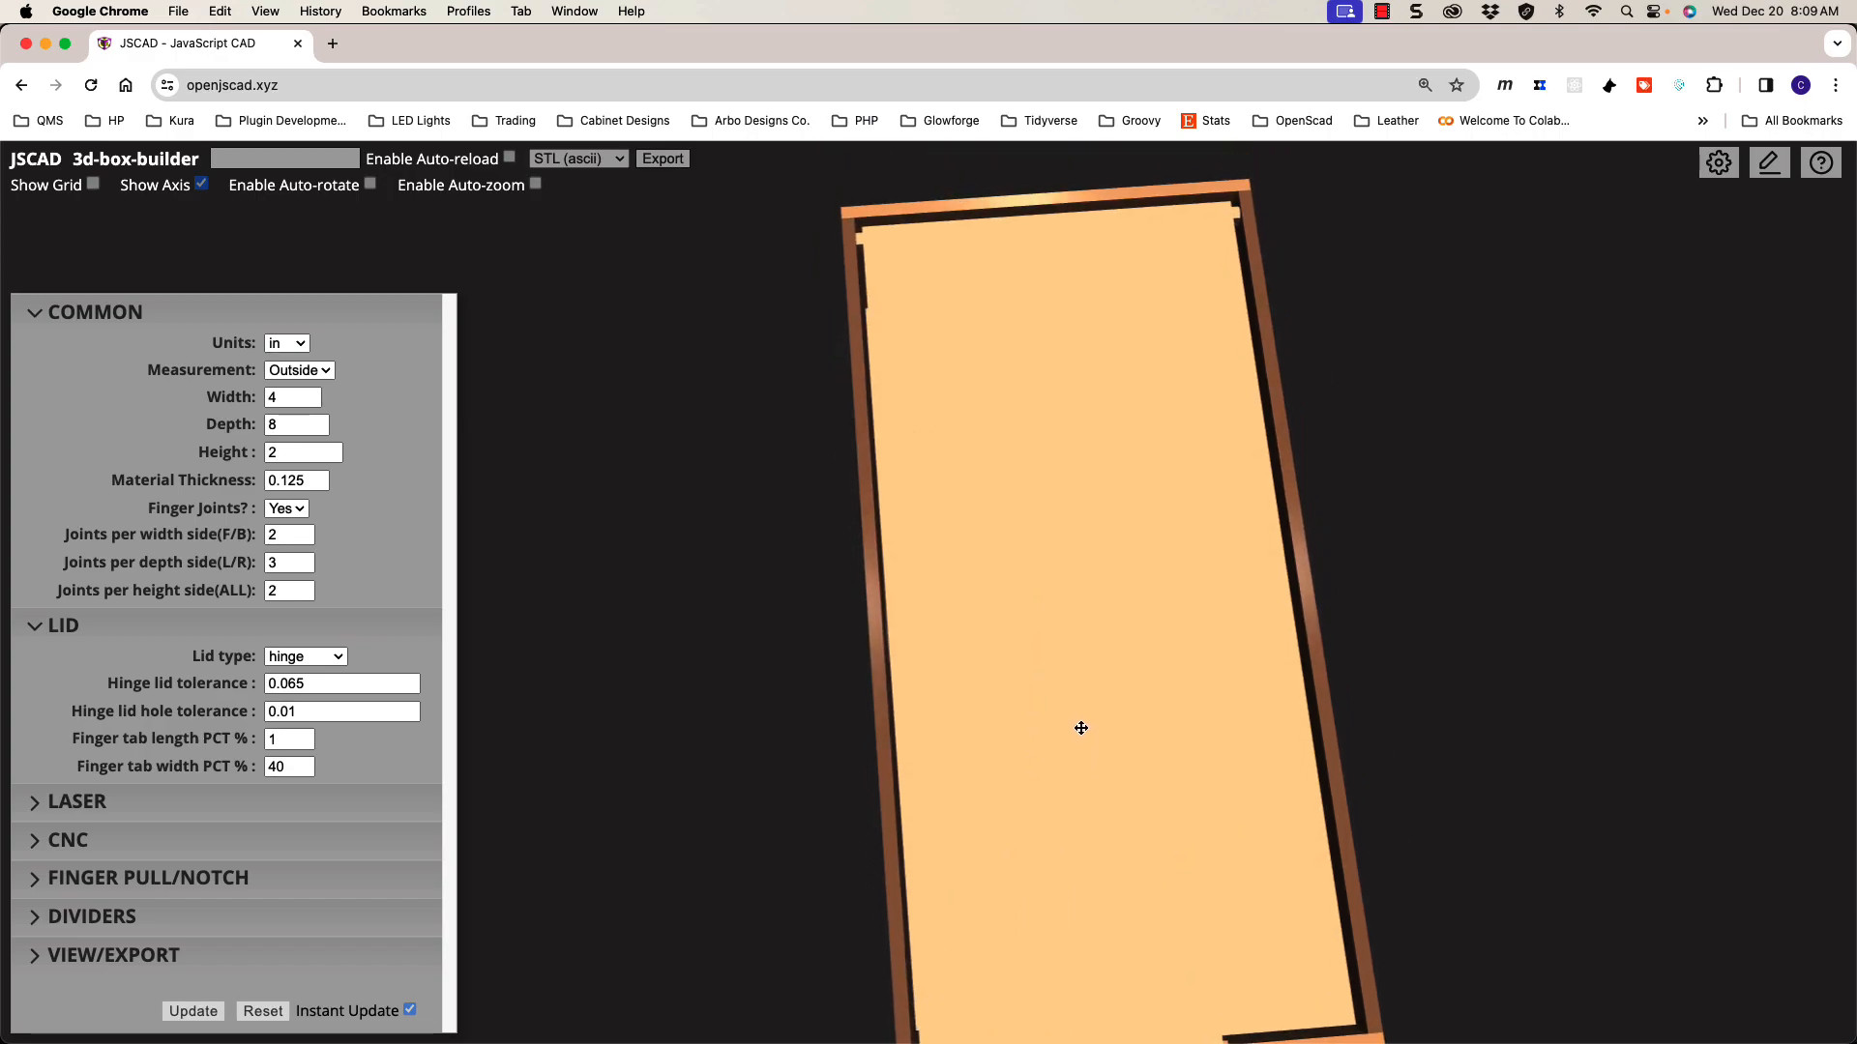
left_click_drag(1102, 688, 1110, 612)
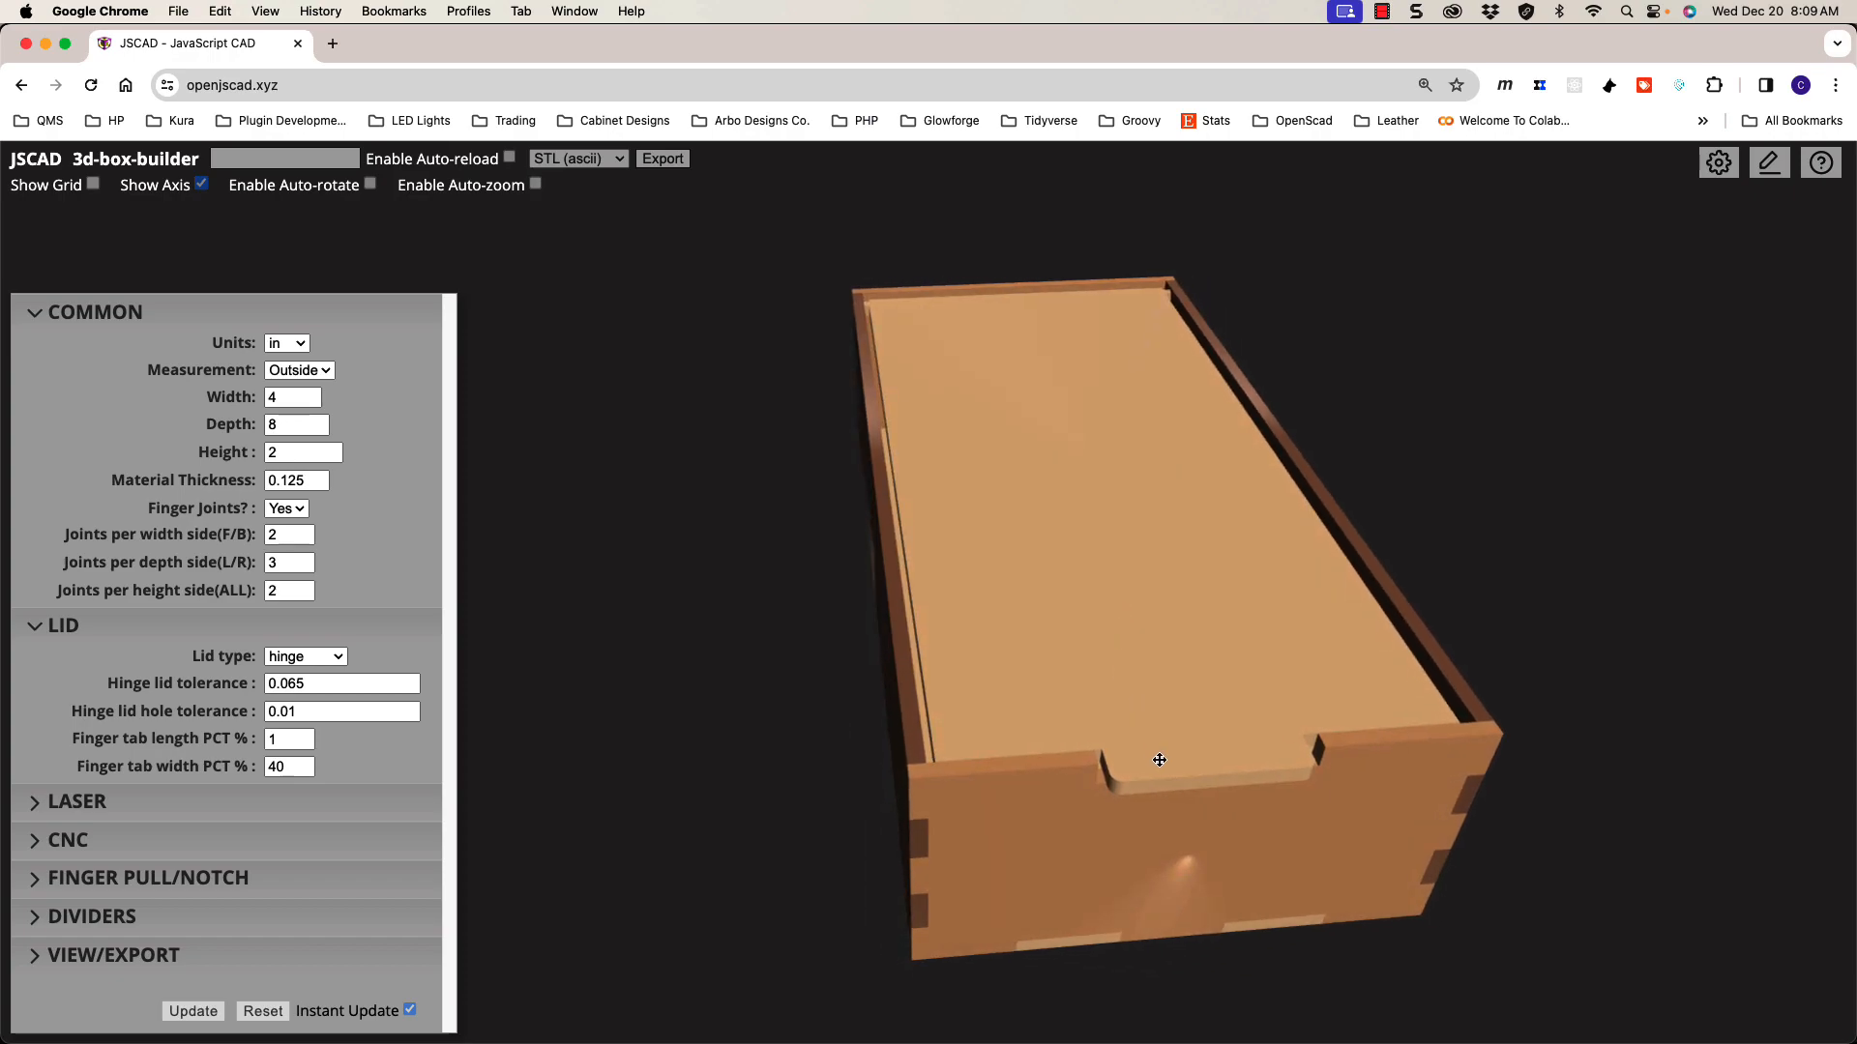
left_click_drag(1186, 757, 1177, 788)
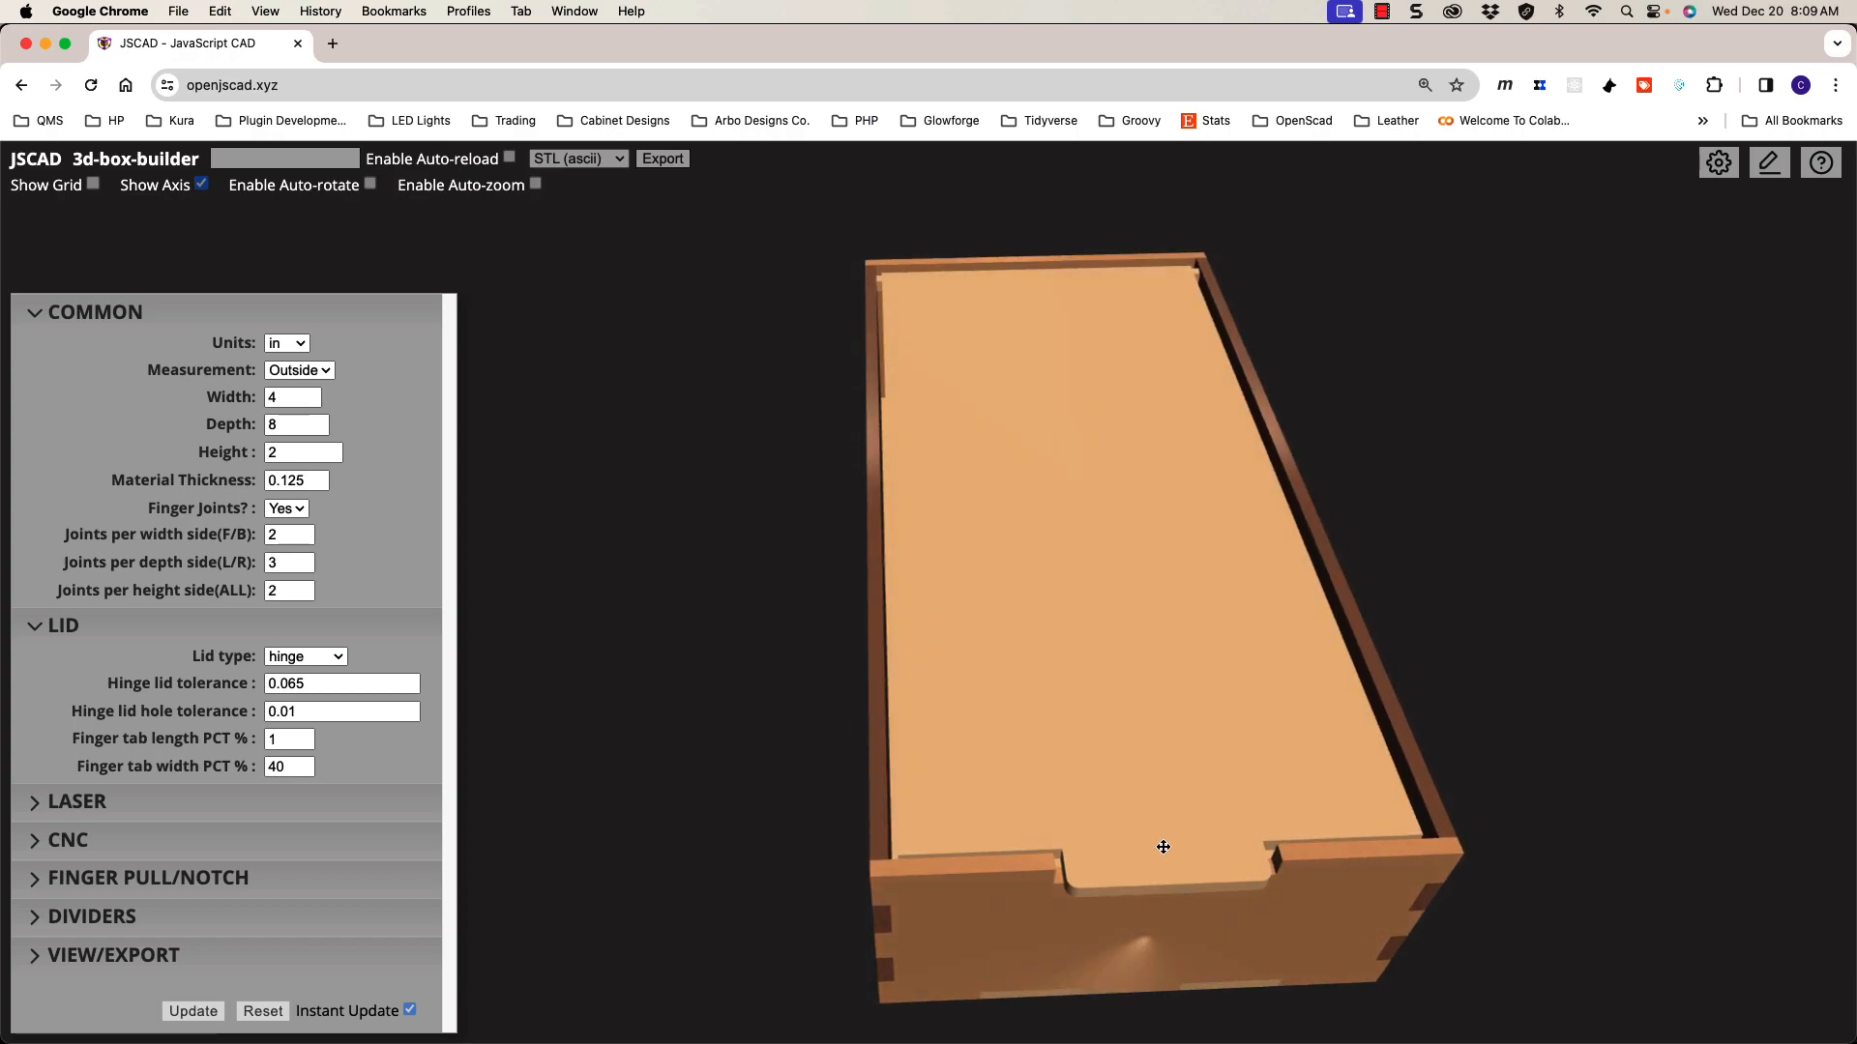
scroll(1151, 822, "up", 2)
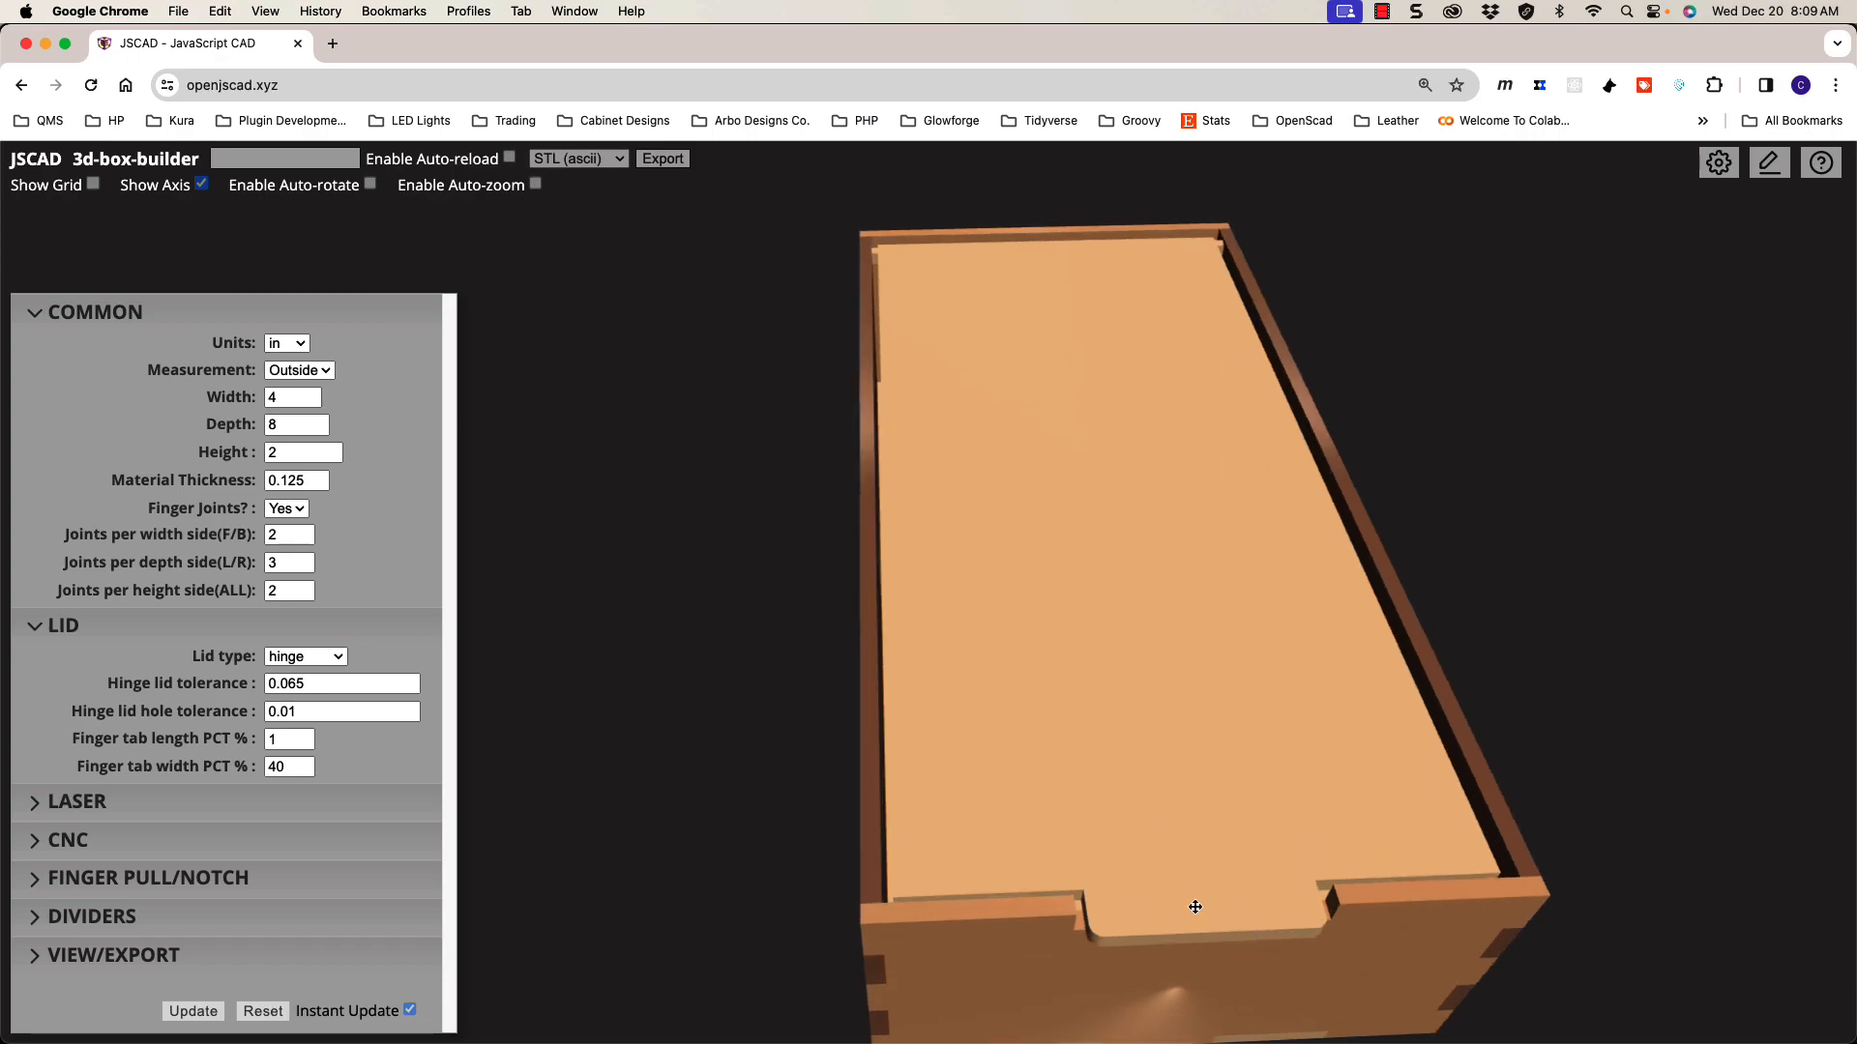
left_click_drag(1210, 795, 1207, 795)
mouse_move(1145, 704)
left_mouse_down()
mouse_move(1140, 734)
mouse_move(1098, 606)
mouse_move(1111, 716)
mouse_move(1144, 726)
left_mouse_up()
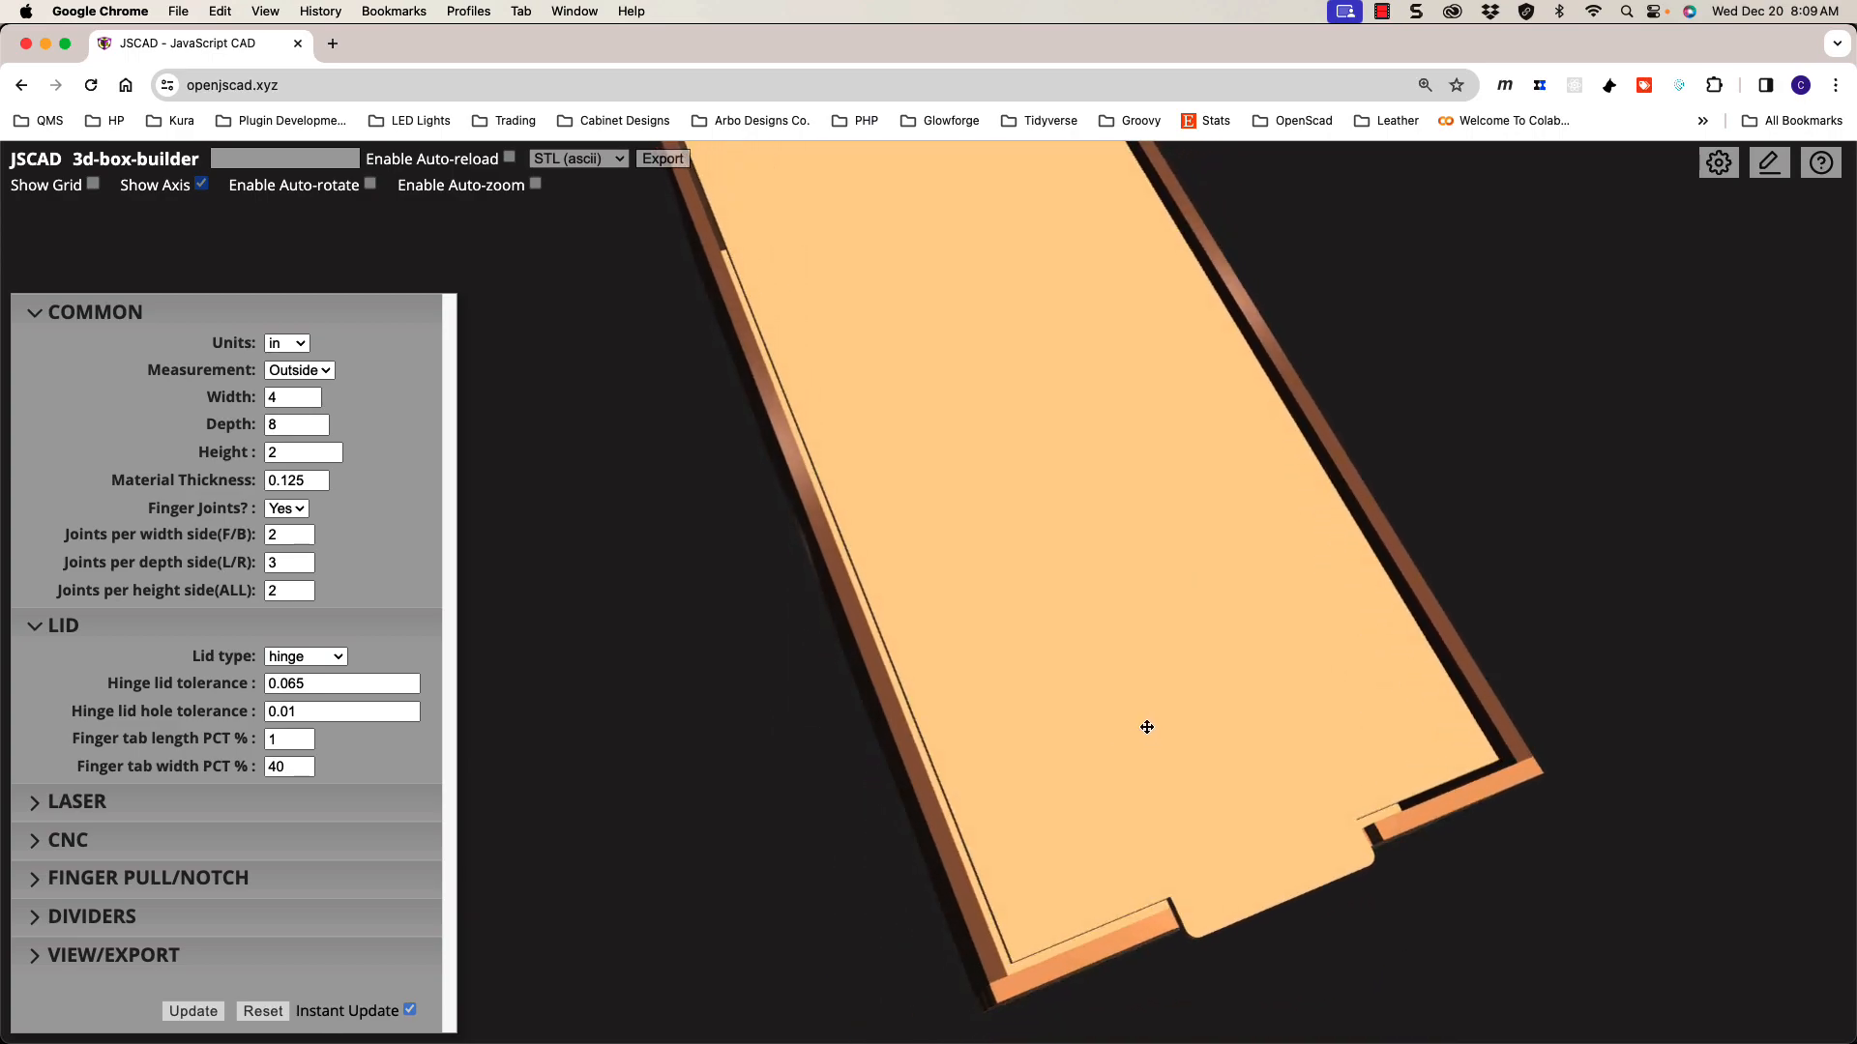
left_click_drag(1011, 845, 1013, 830)
Step: Change hinge lid tolerance to 0.02, check it top-down, and select the hinge lid hole tolerance
left_click(330, 684)
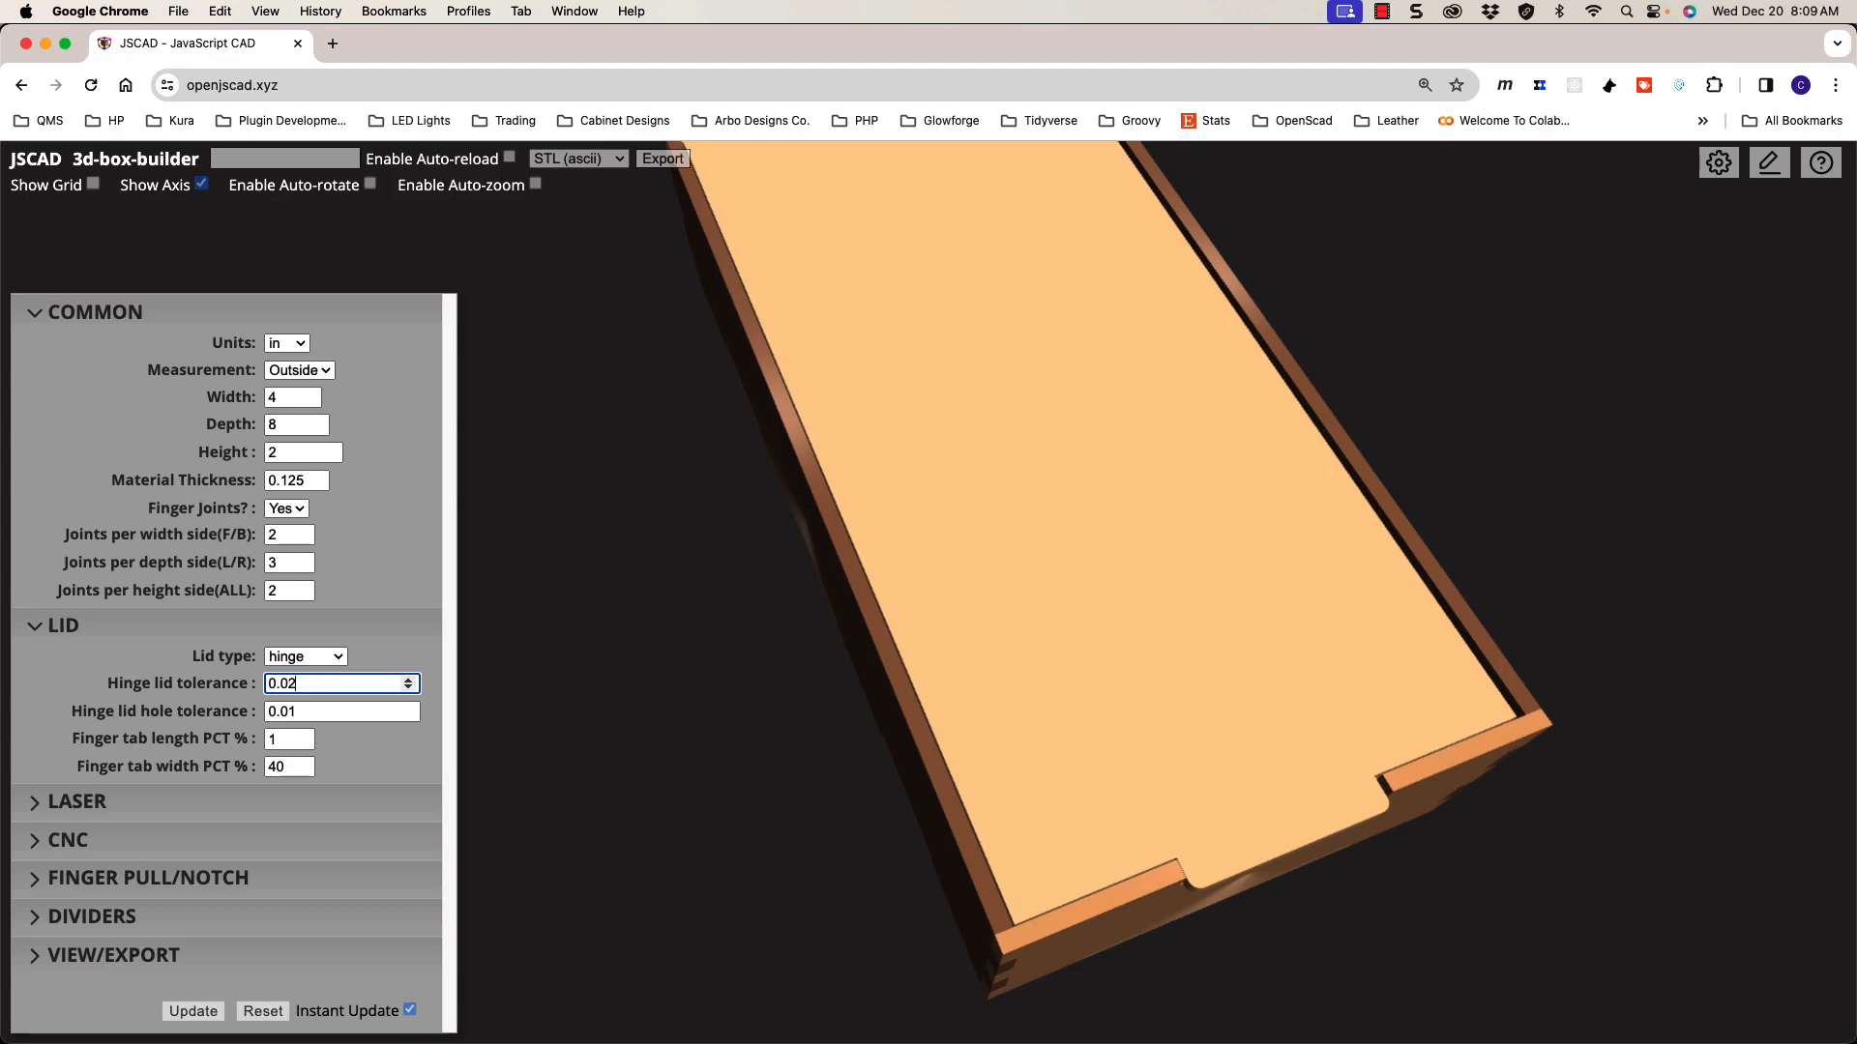
left_click_drag(1119, 842, 1050, 795)
scroll(984, 756, "up", 4)
scroll(957, 775, "down", 5)
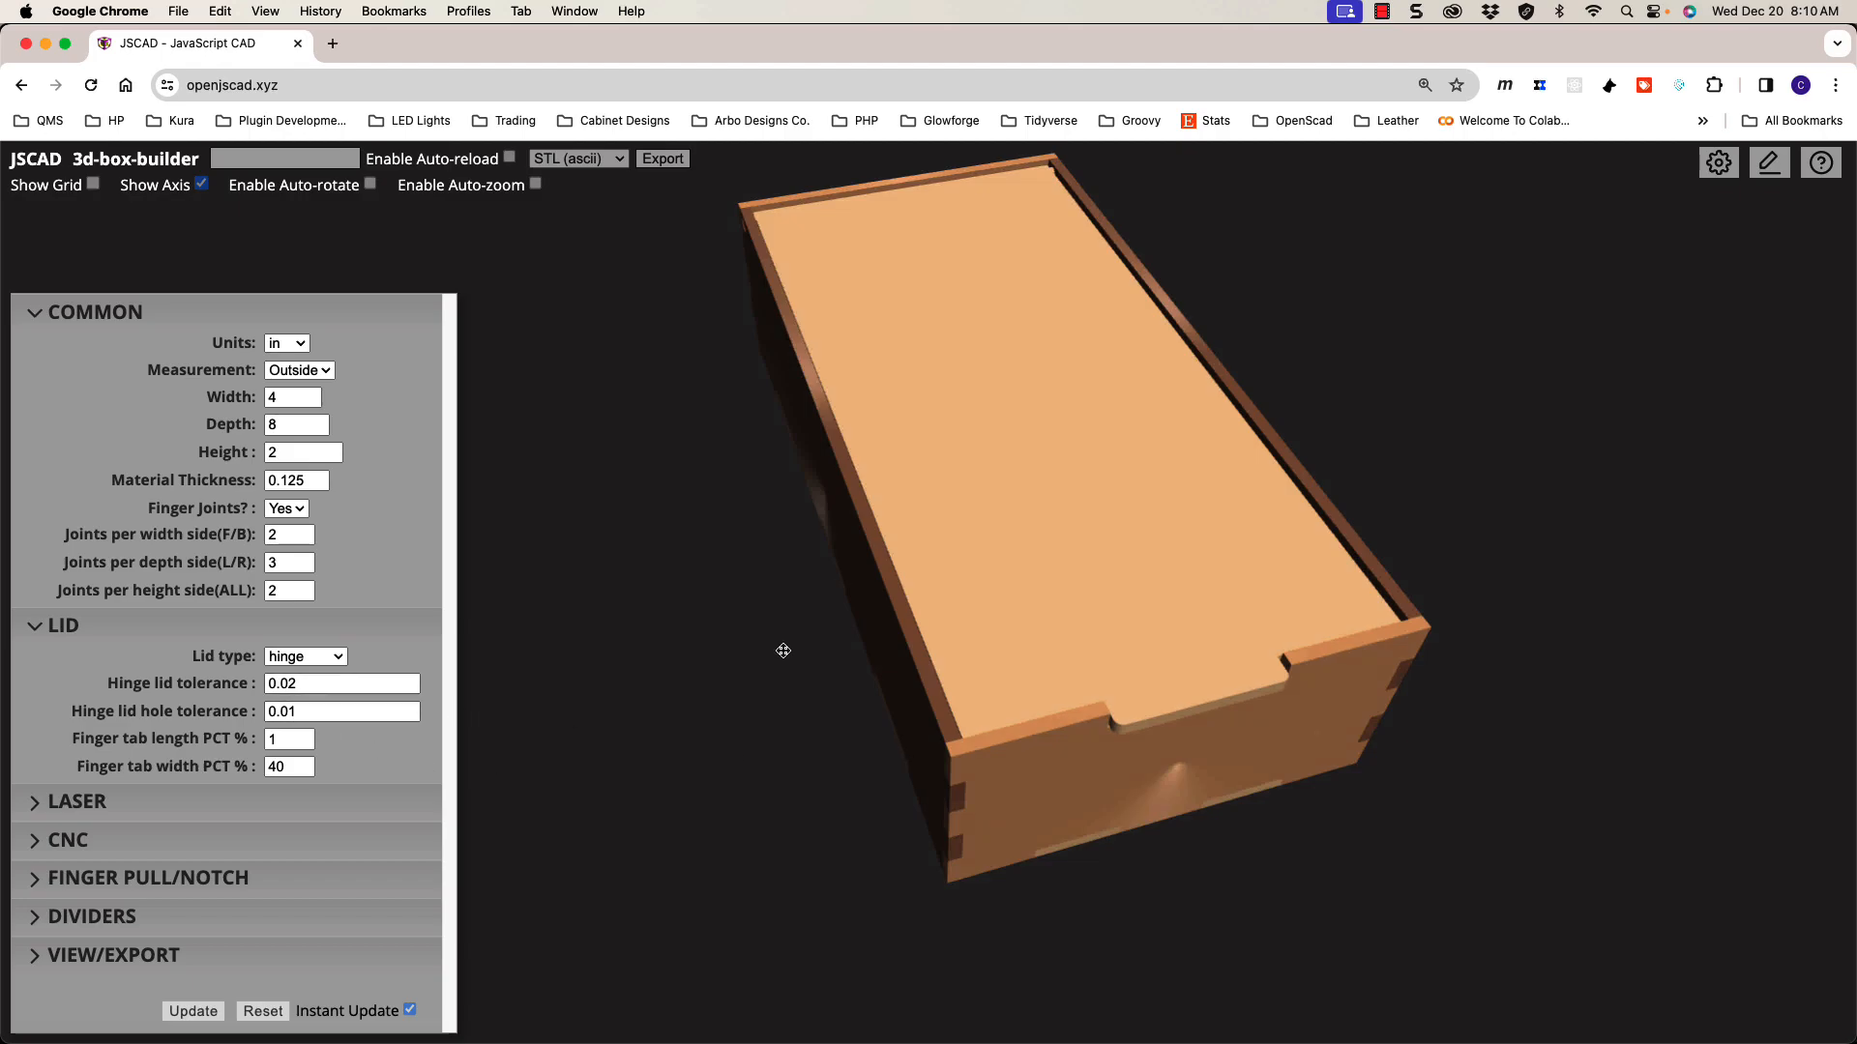
left_click(324, 717)
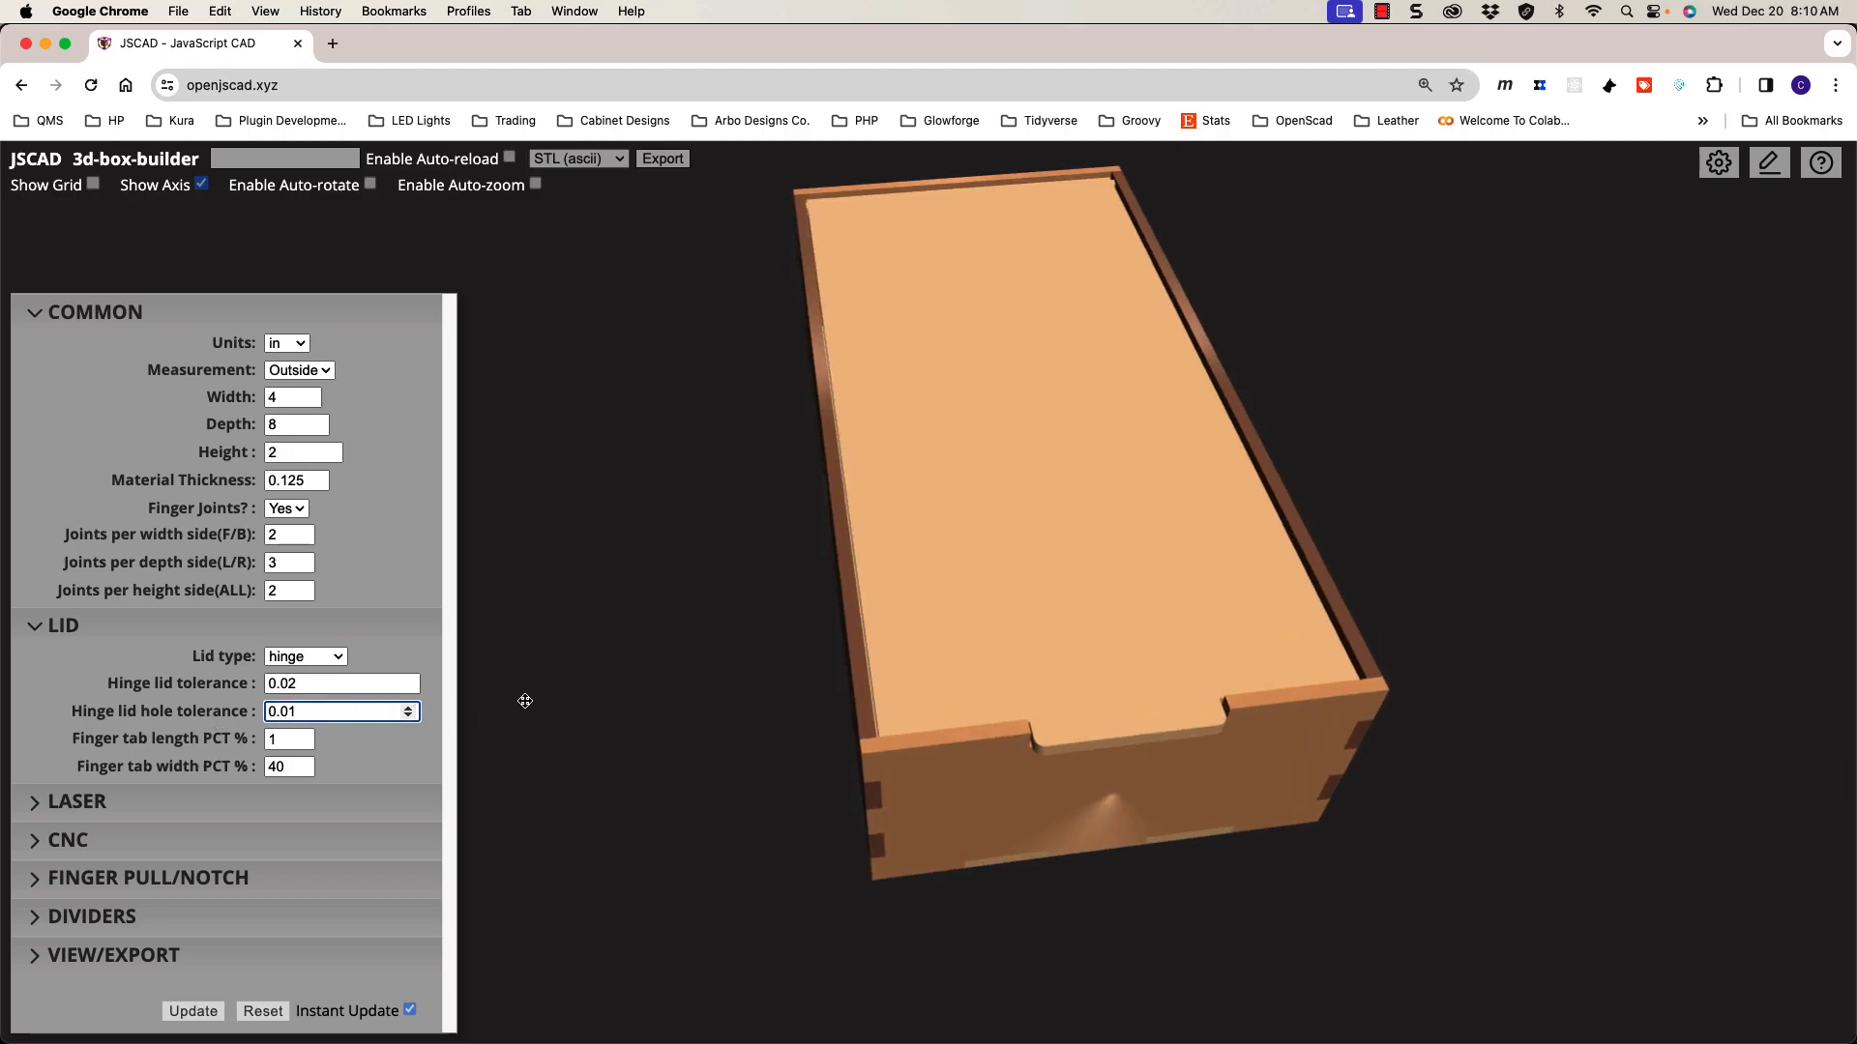
Step: Apply a 0.05 hinge lid hole tolerance and zoom in on the hinge hole in side view
left_click(750, 453)
key("l")
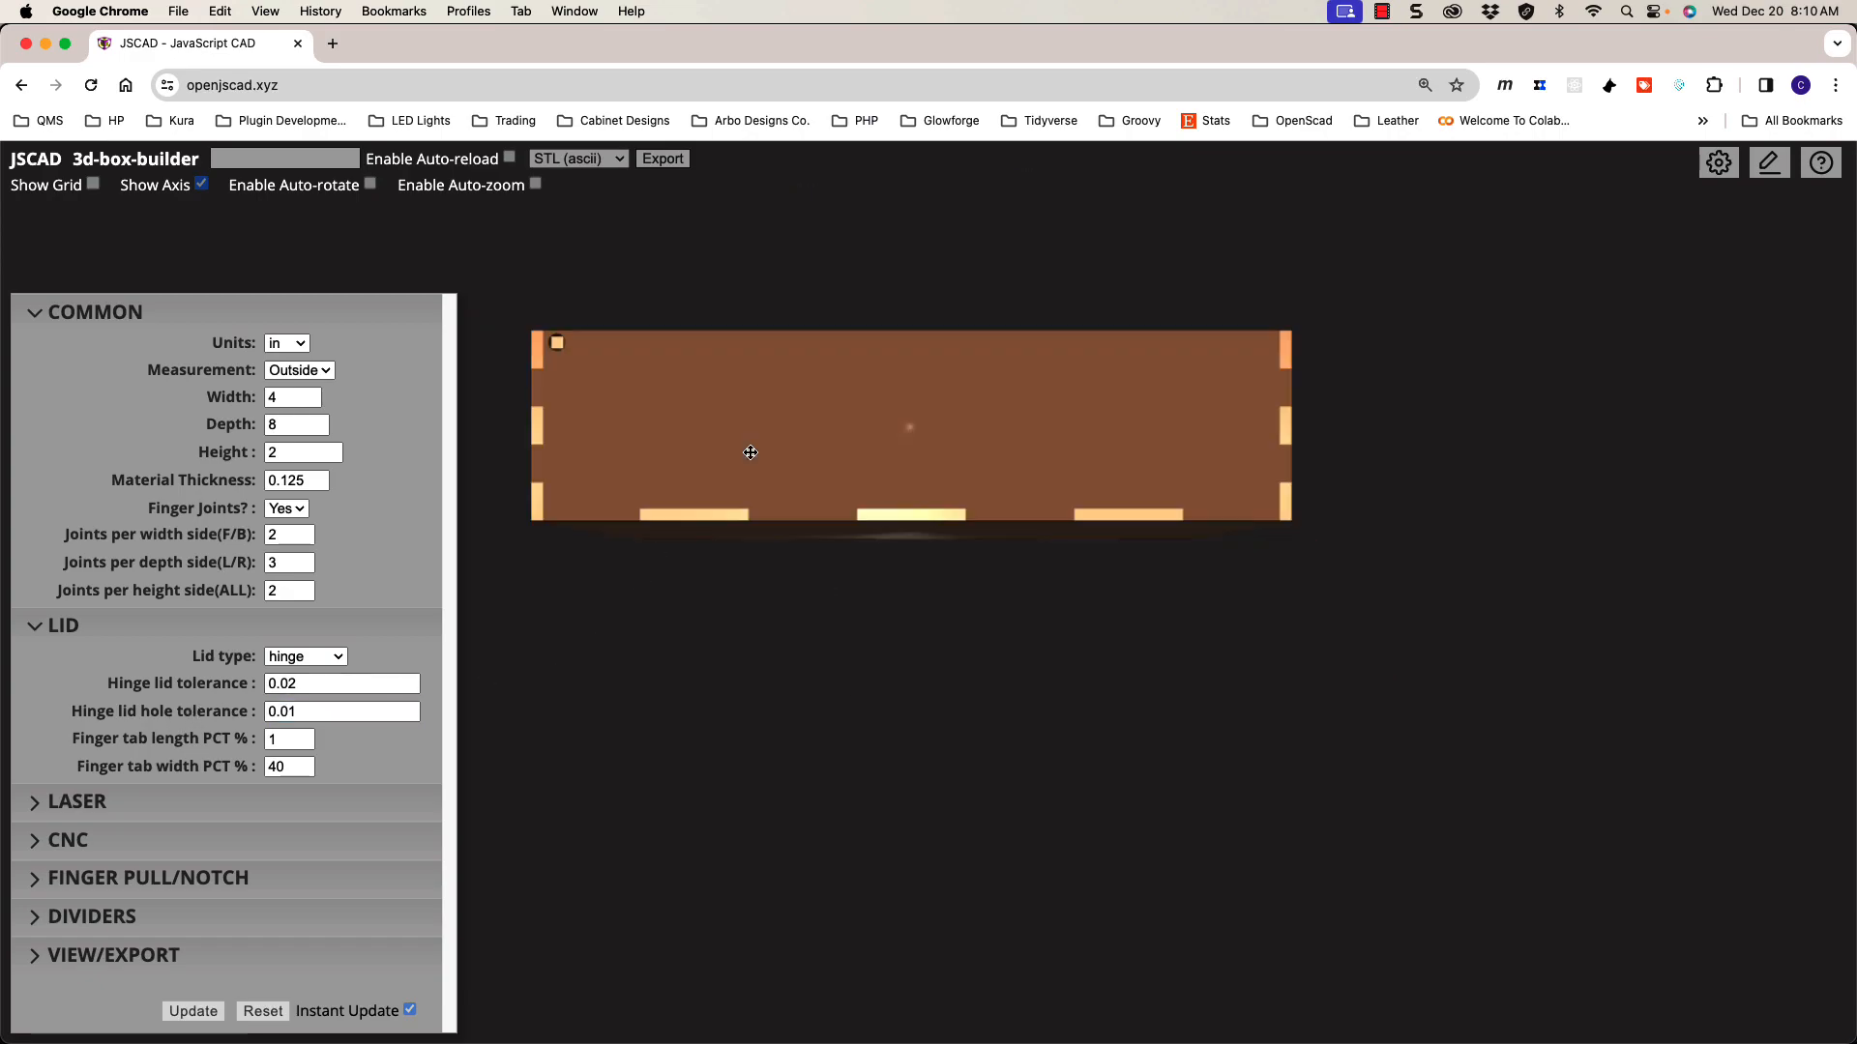
left_click_drag(644, 395, 977, 518, "shift")
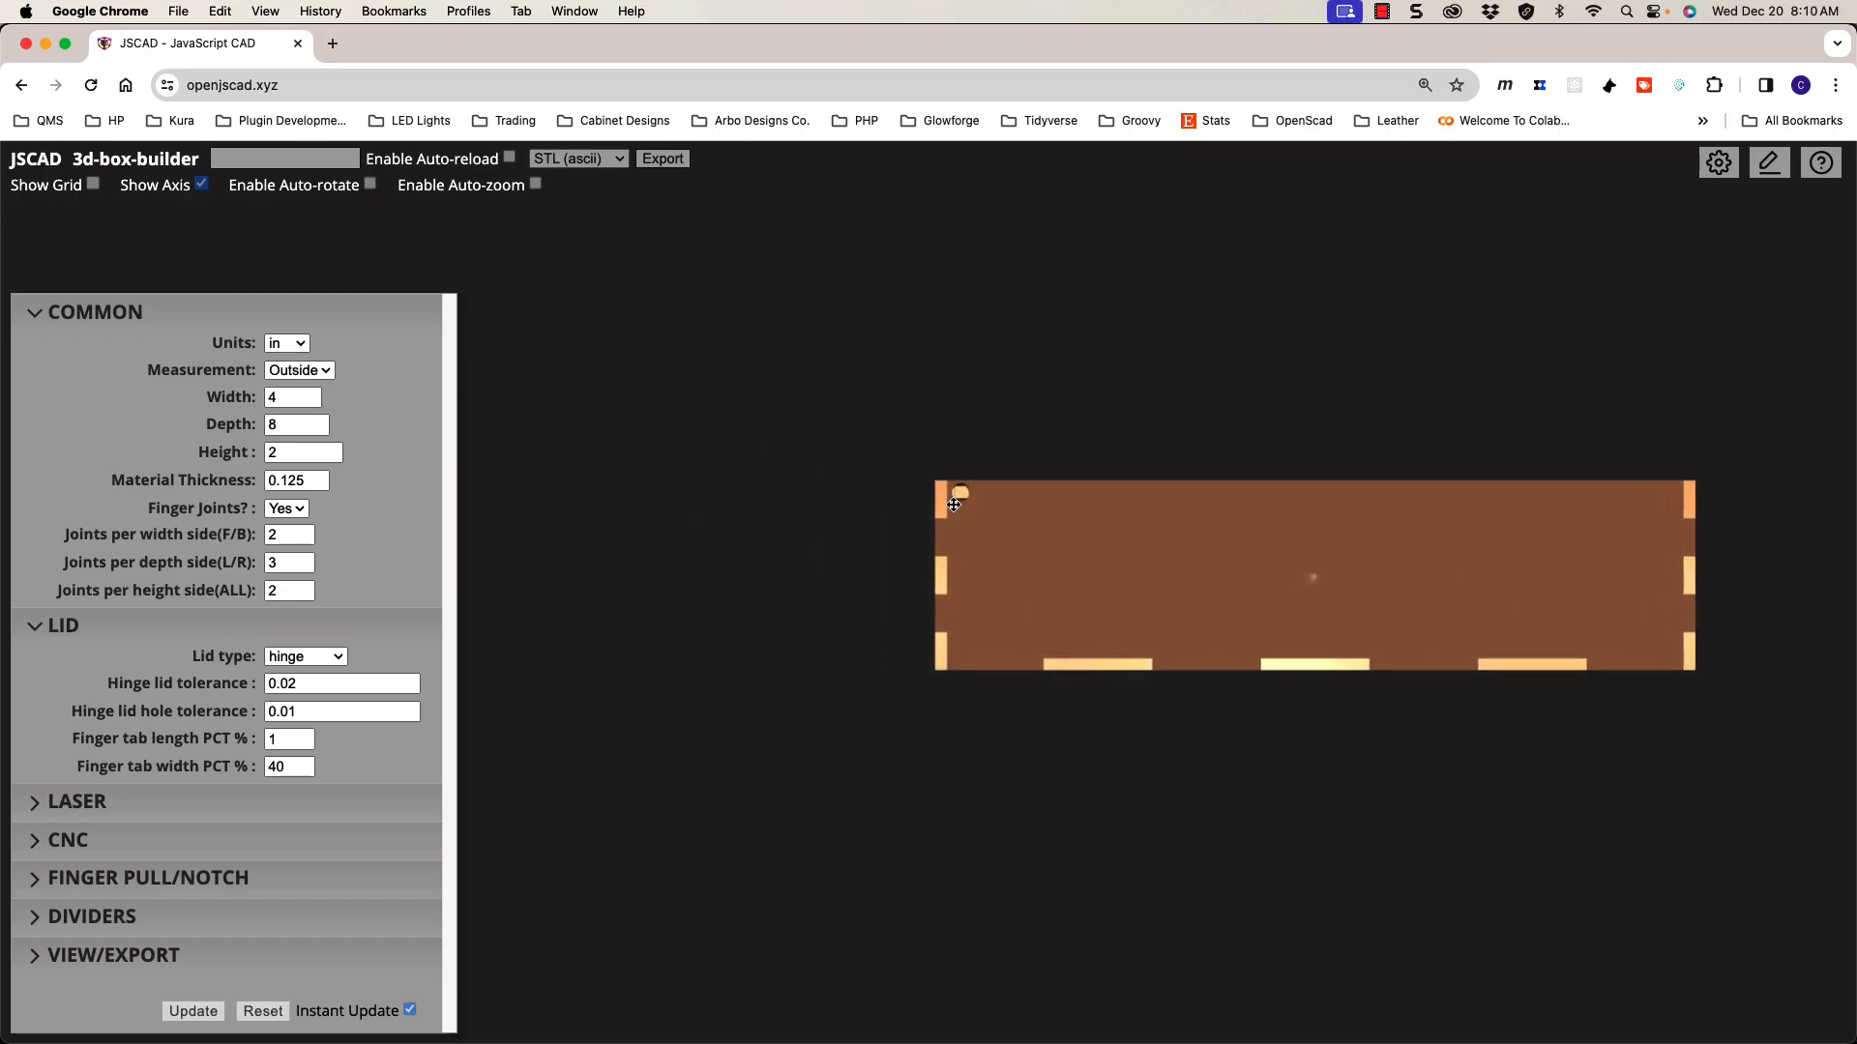
scroll(957, 497, "up", 2)
scroll(957, 497, "up", 5)
left_click_drag(1050, 435, 1042, 582, "shift")
scroll(1001, 585, "up", 2)
scroll(1000, 585, "up", 2)
left_click_drag(1188, 647, 1132, 619, "shift")
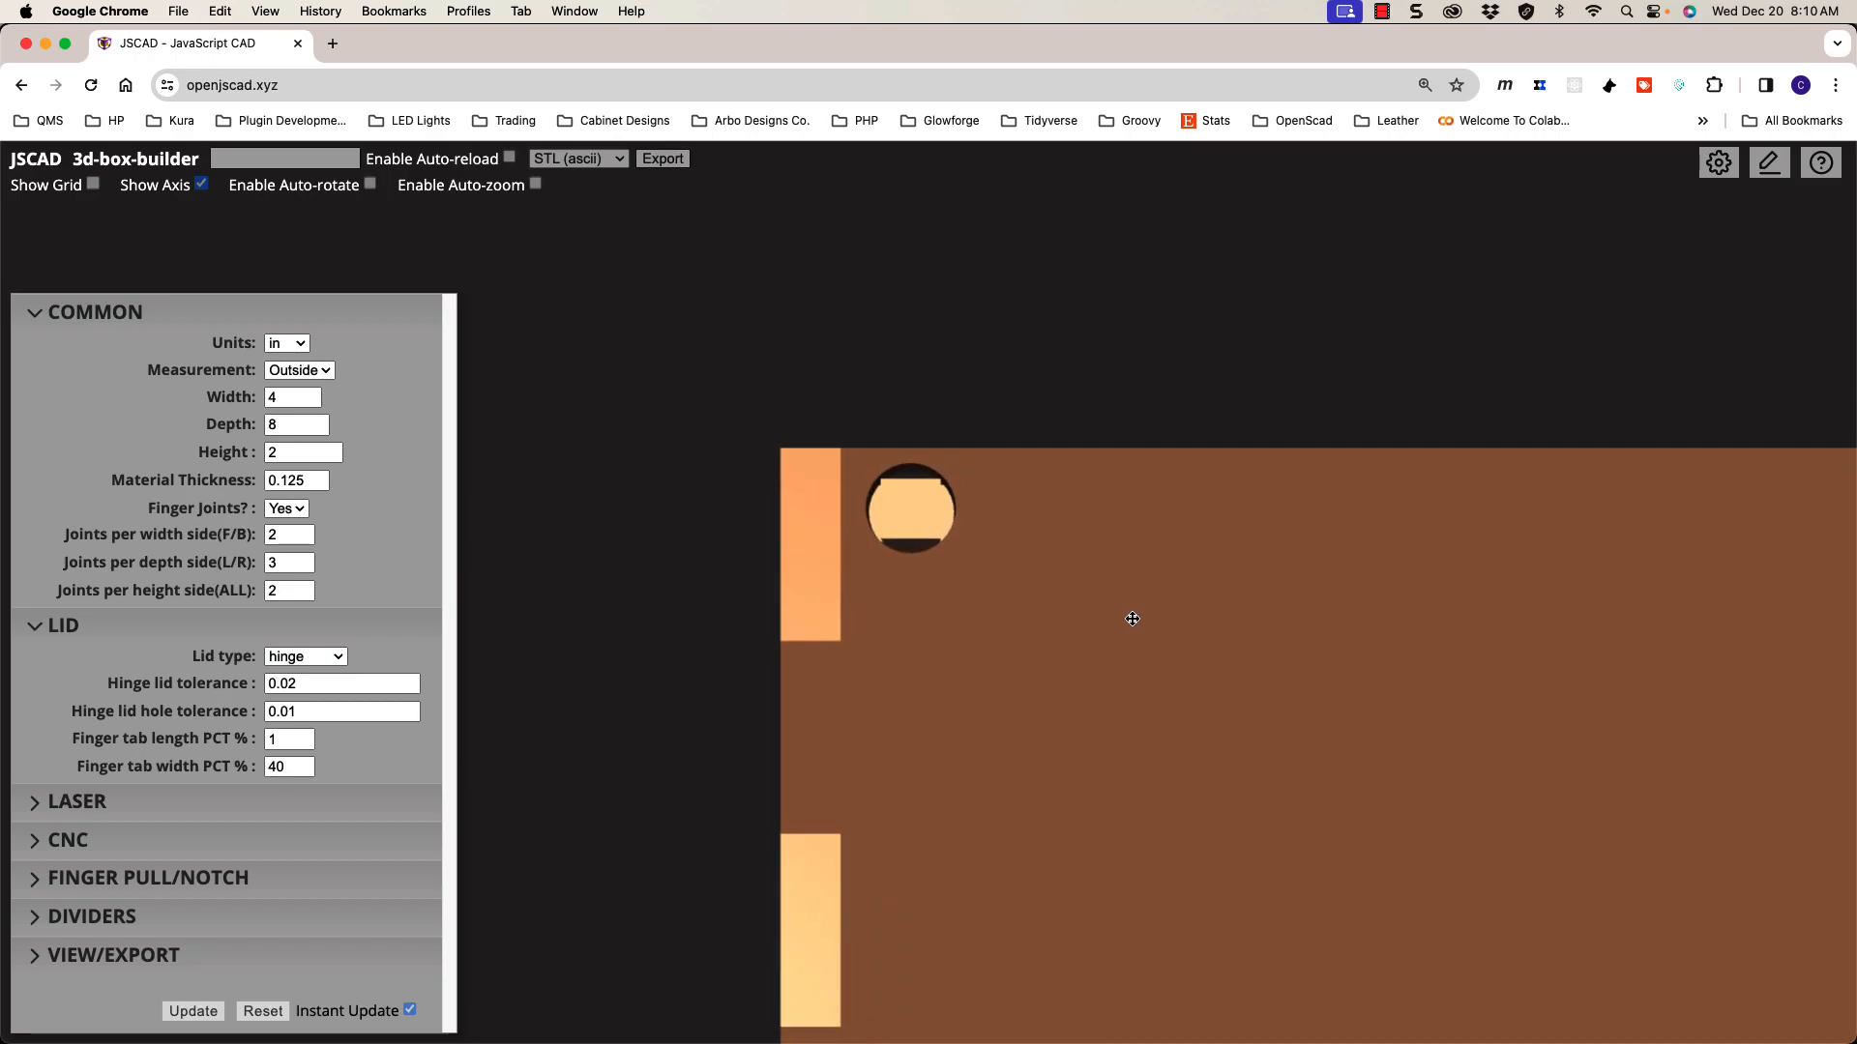
Step: Change the hinge lid hole tolerance from 0.05 to 0 and apply it
left_click(326, 714)
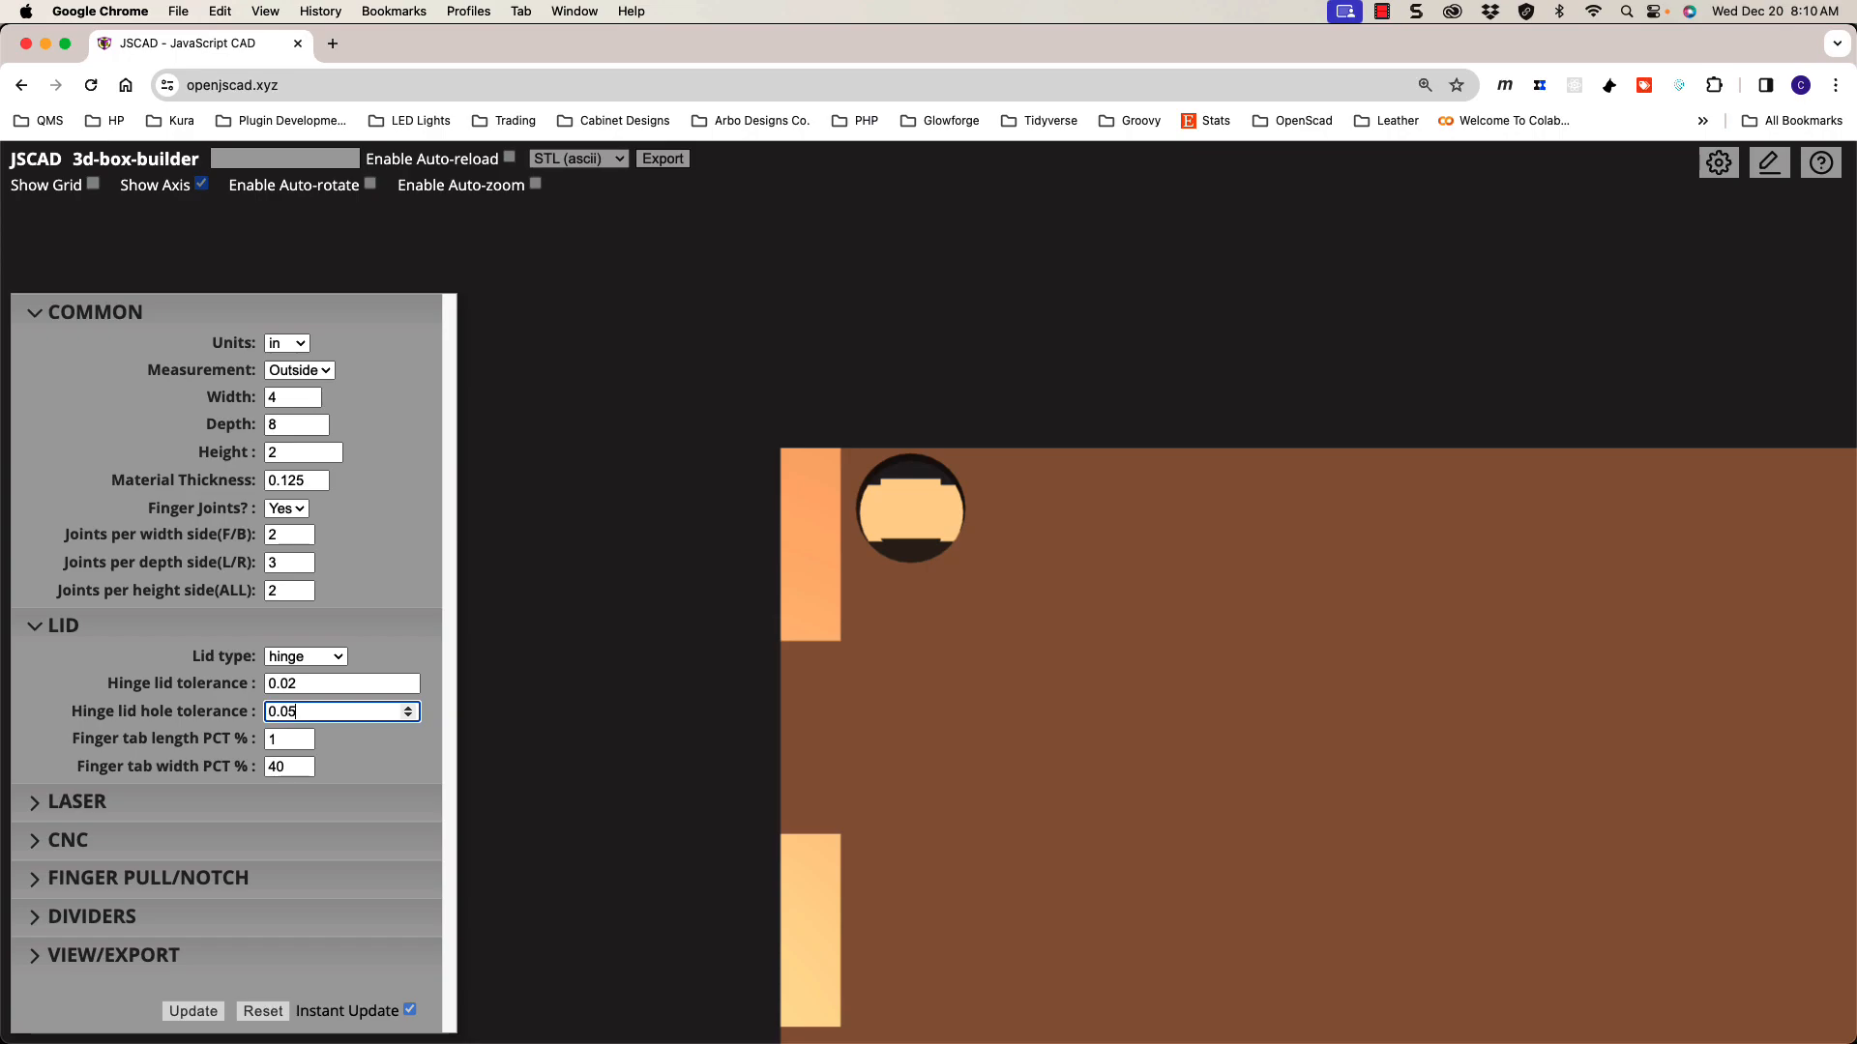
mouse_move(876, 643)
left_mouse_down()
mouse_move(900, 635)
mouse_move(892, 654)
left_mouse_up()
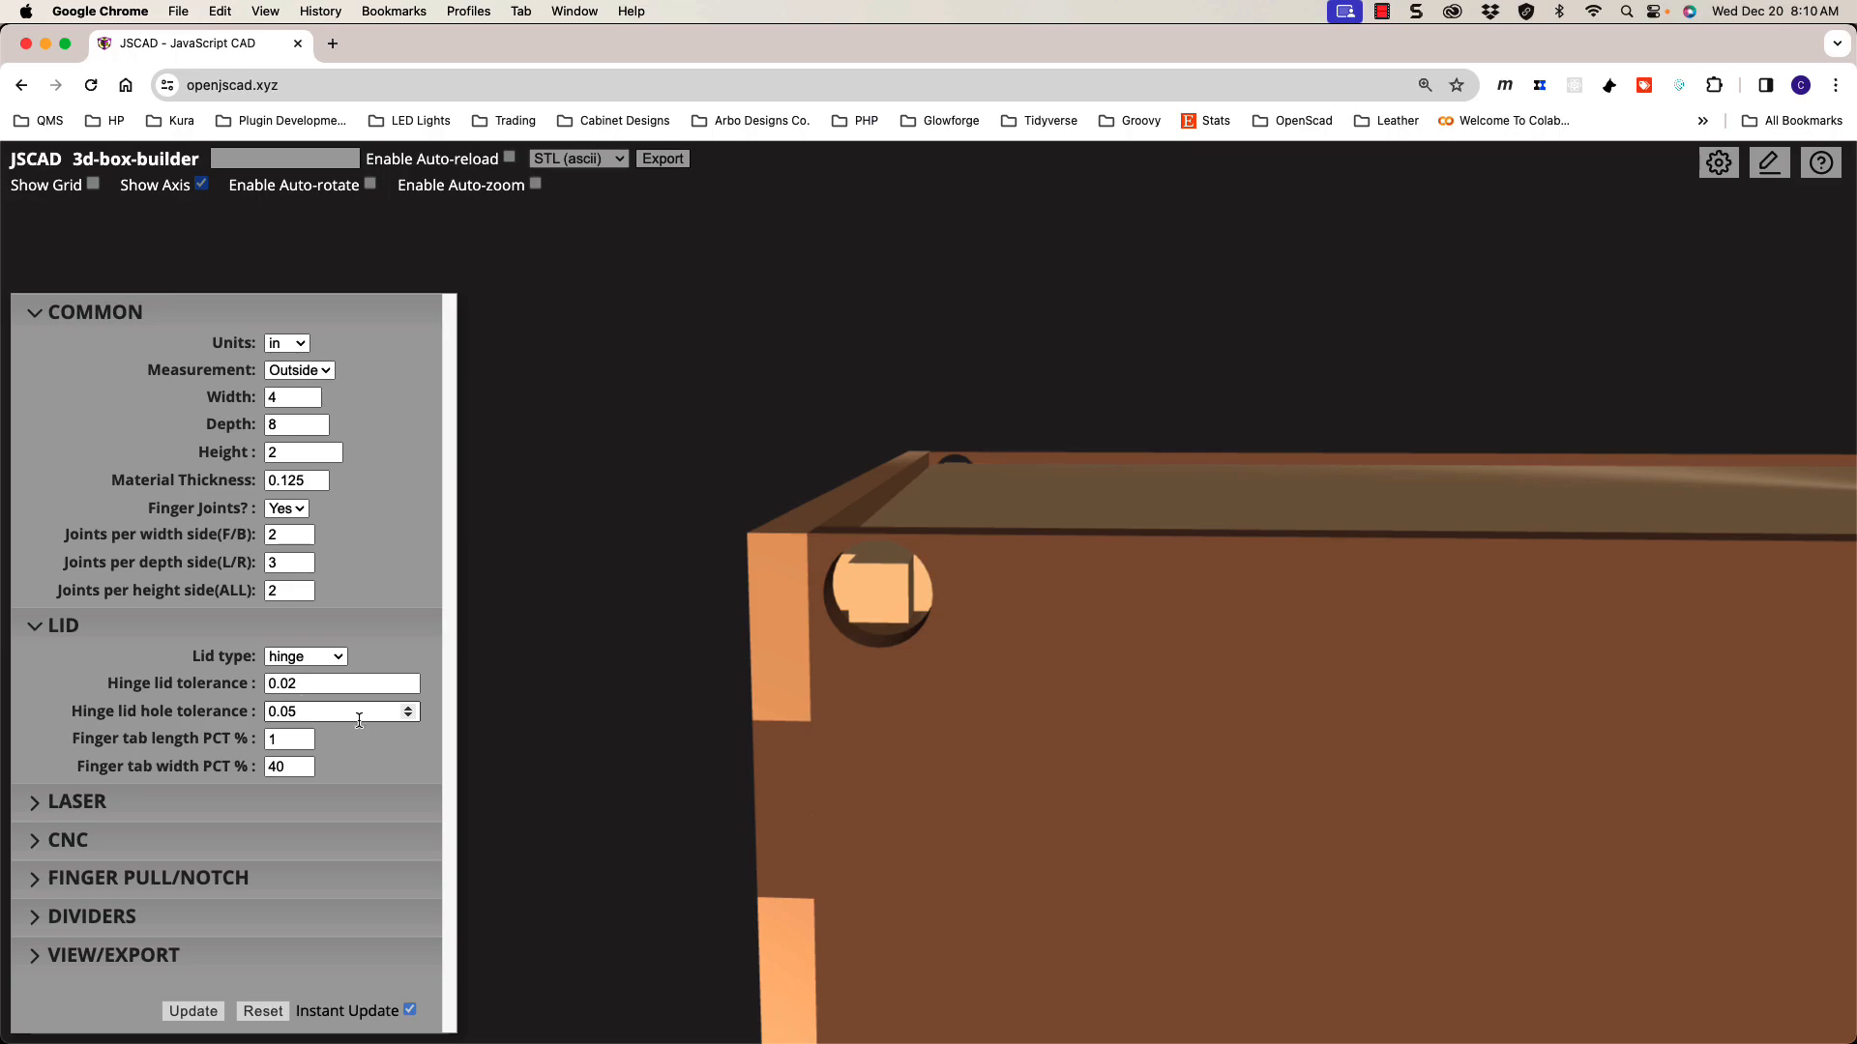
left_click_drag(928, 688, 937, 671)
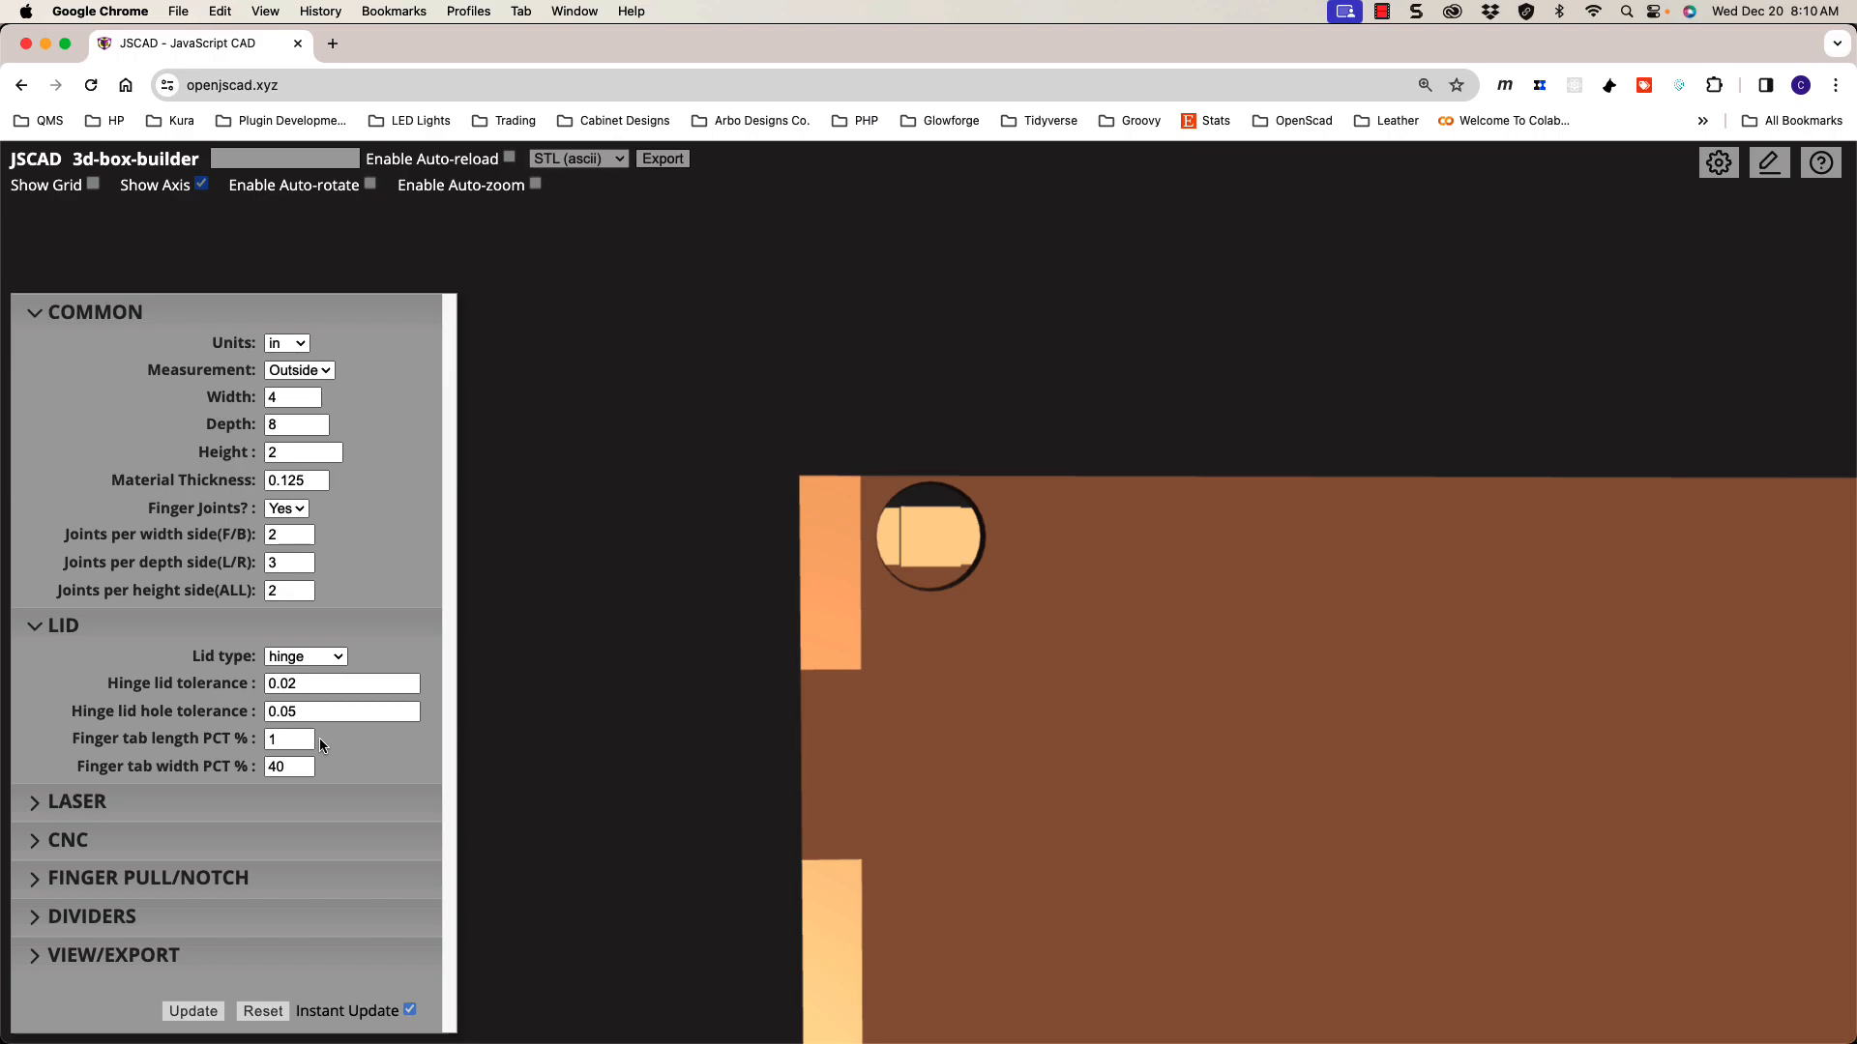
left_click_drag(351, 714, 219, 719)
type("0")
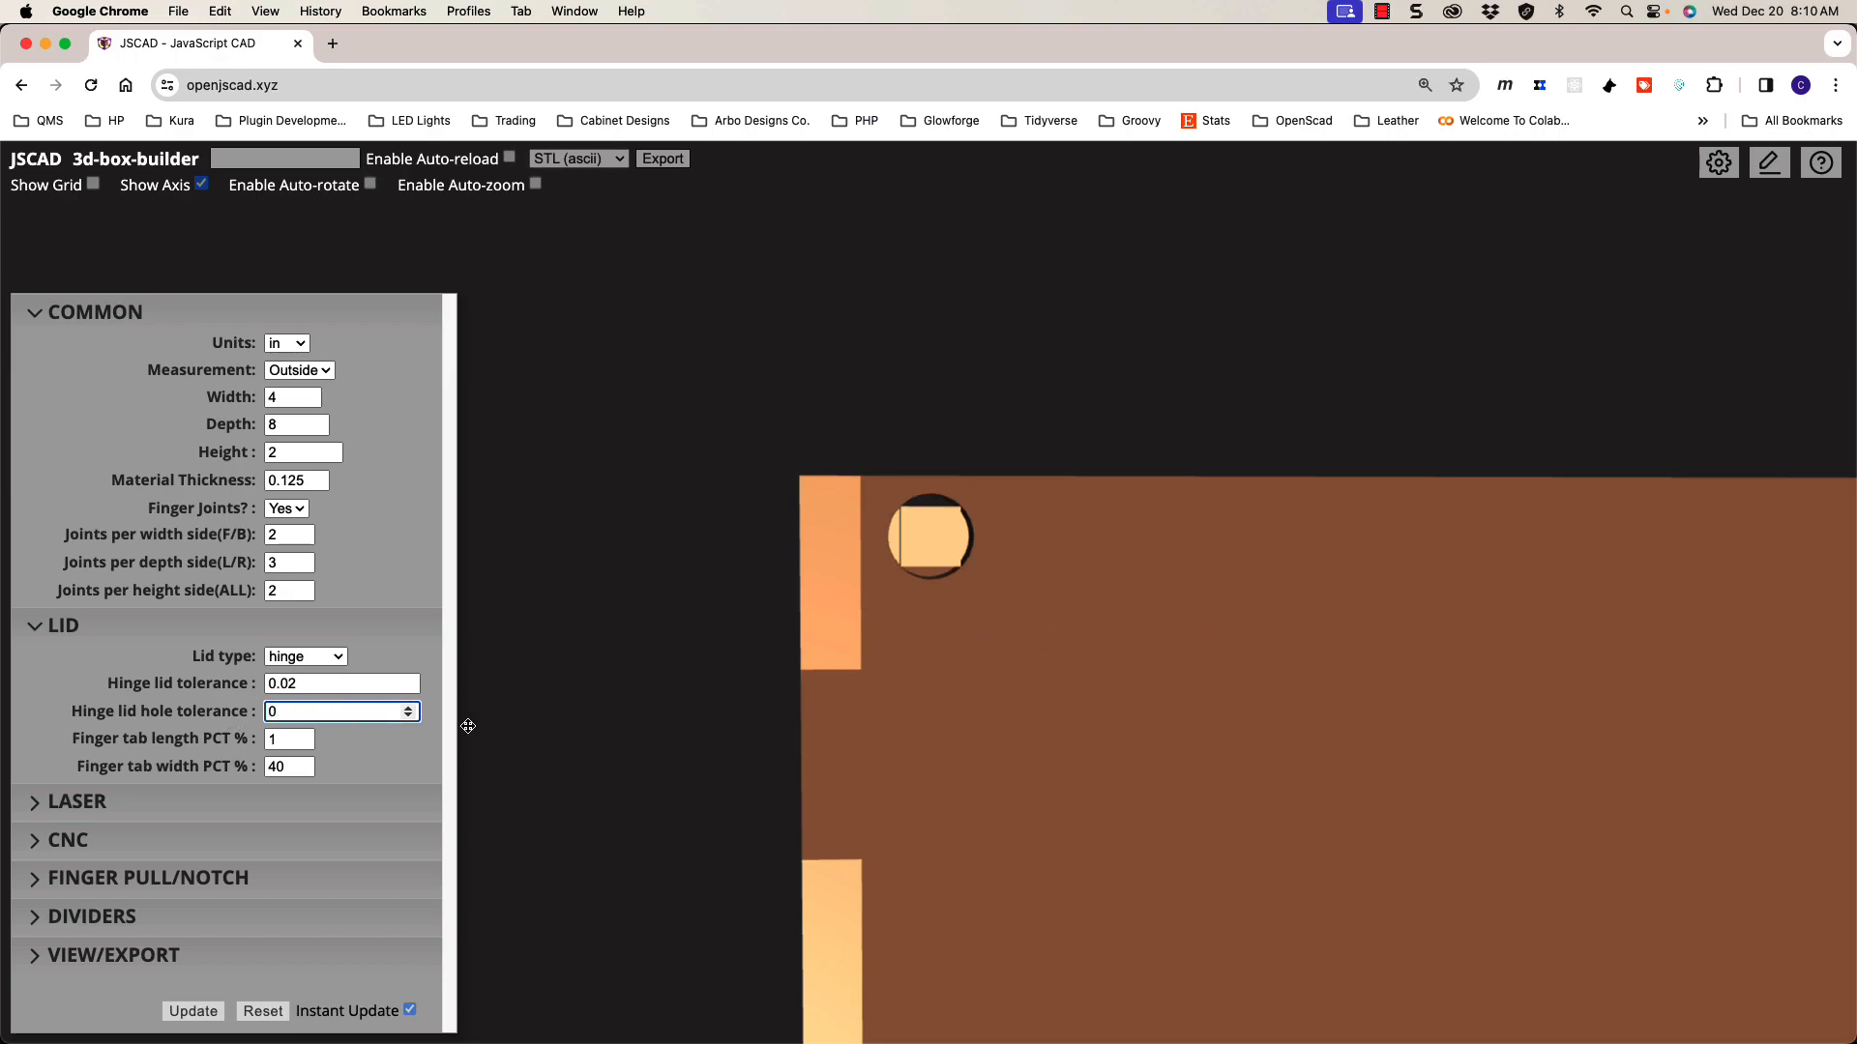
left_click(1259, 720)
scroll(1259, 720, "down", 10)
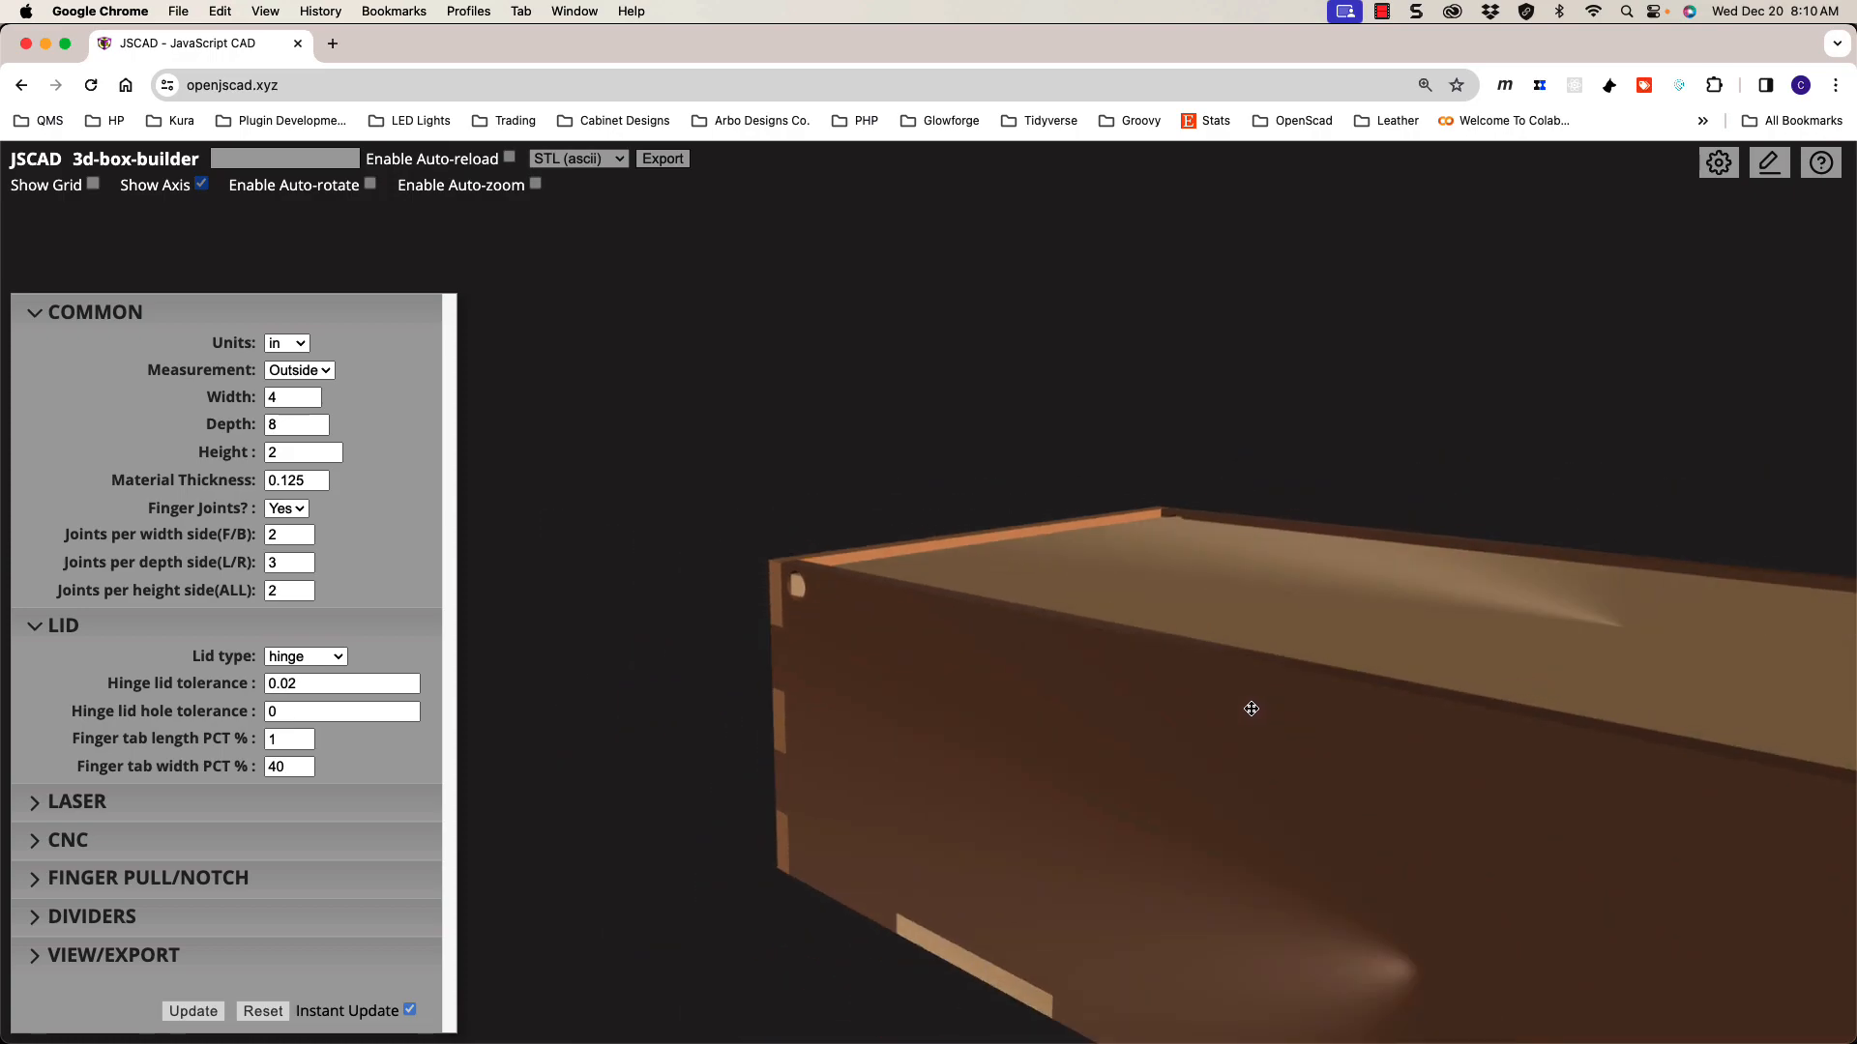
Step: Zoom and pan to the box end, snap to front view, and orbit down onto the lid tab in its notch
scroll(1230, 711, "down", 3)
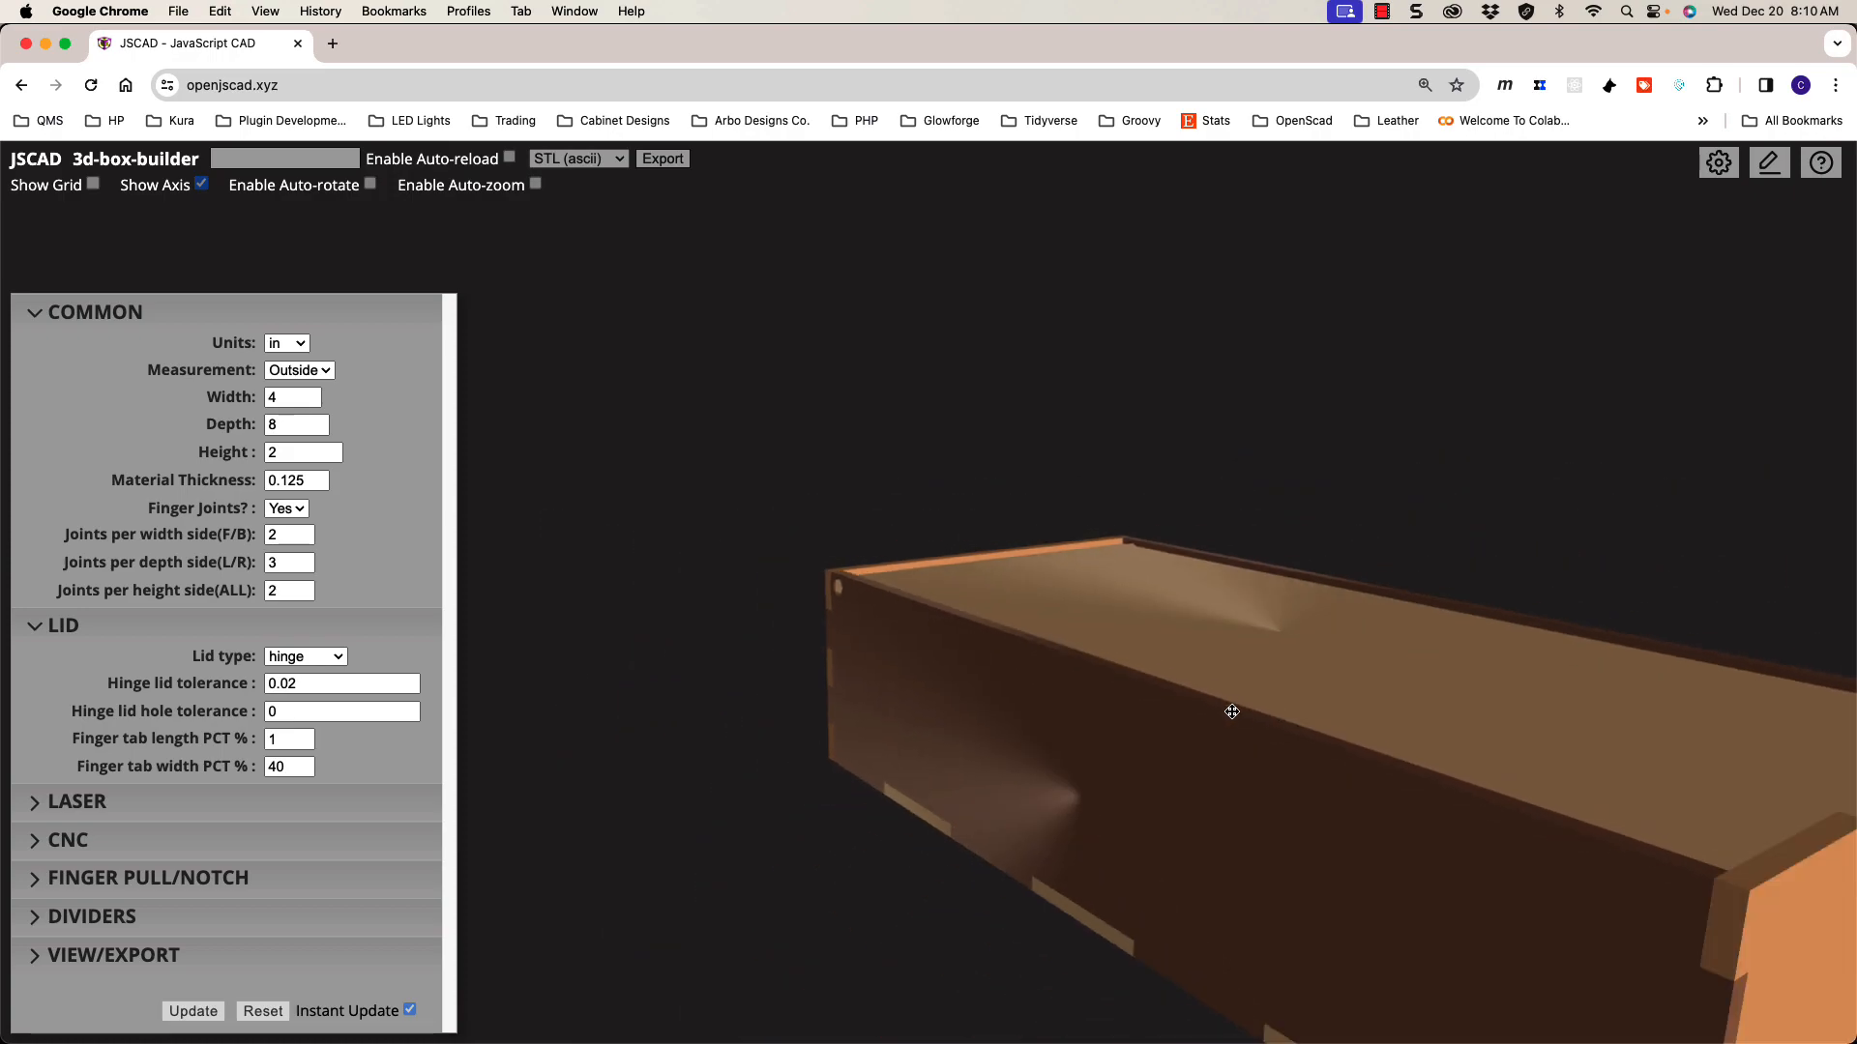
scroll(1231, 712, "down", 2)
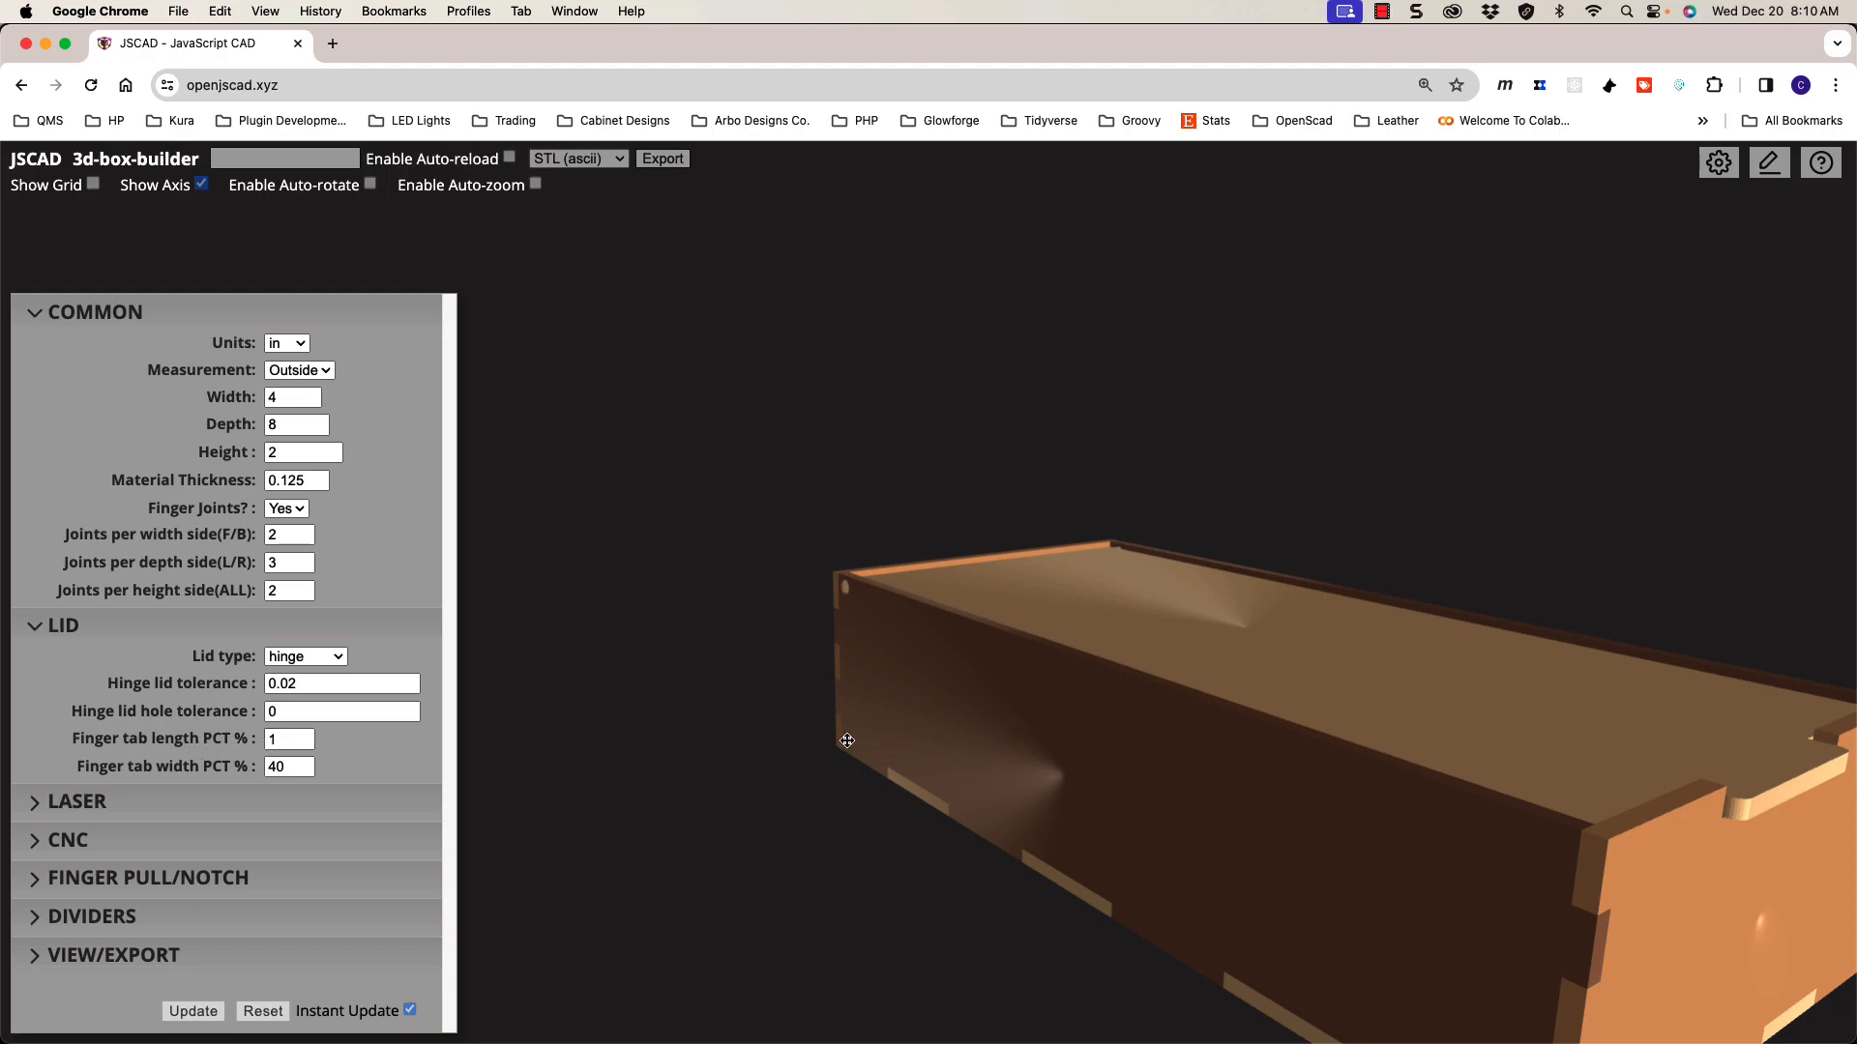
scroll(1106, 729, "down", 3)
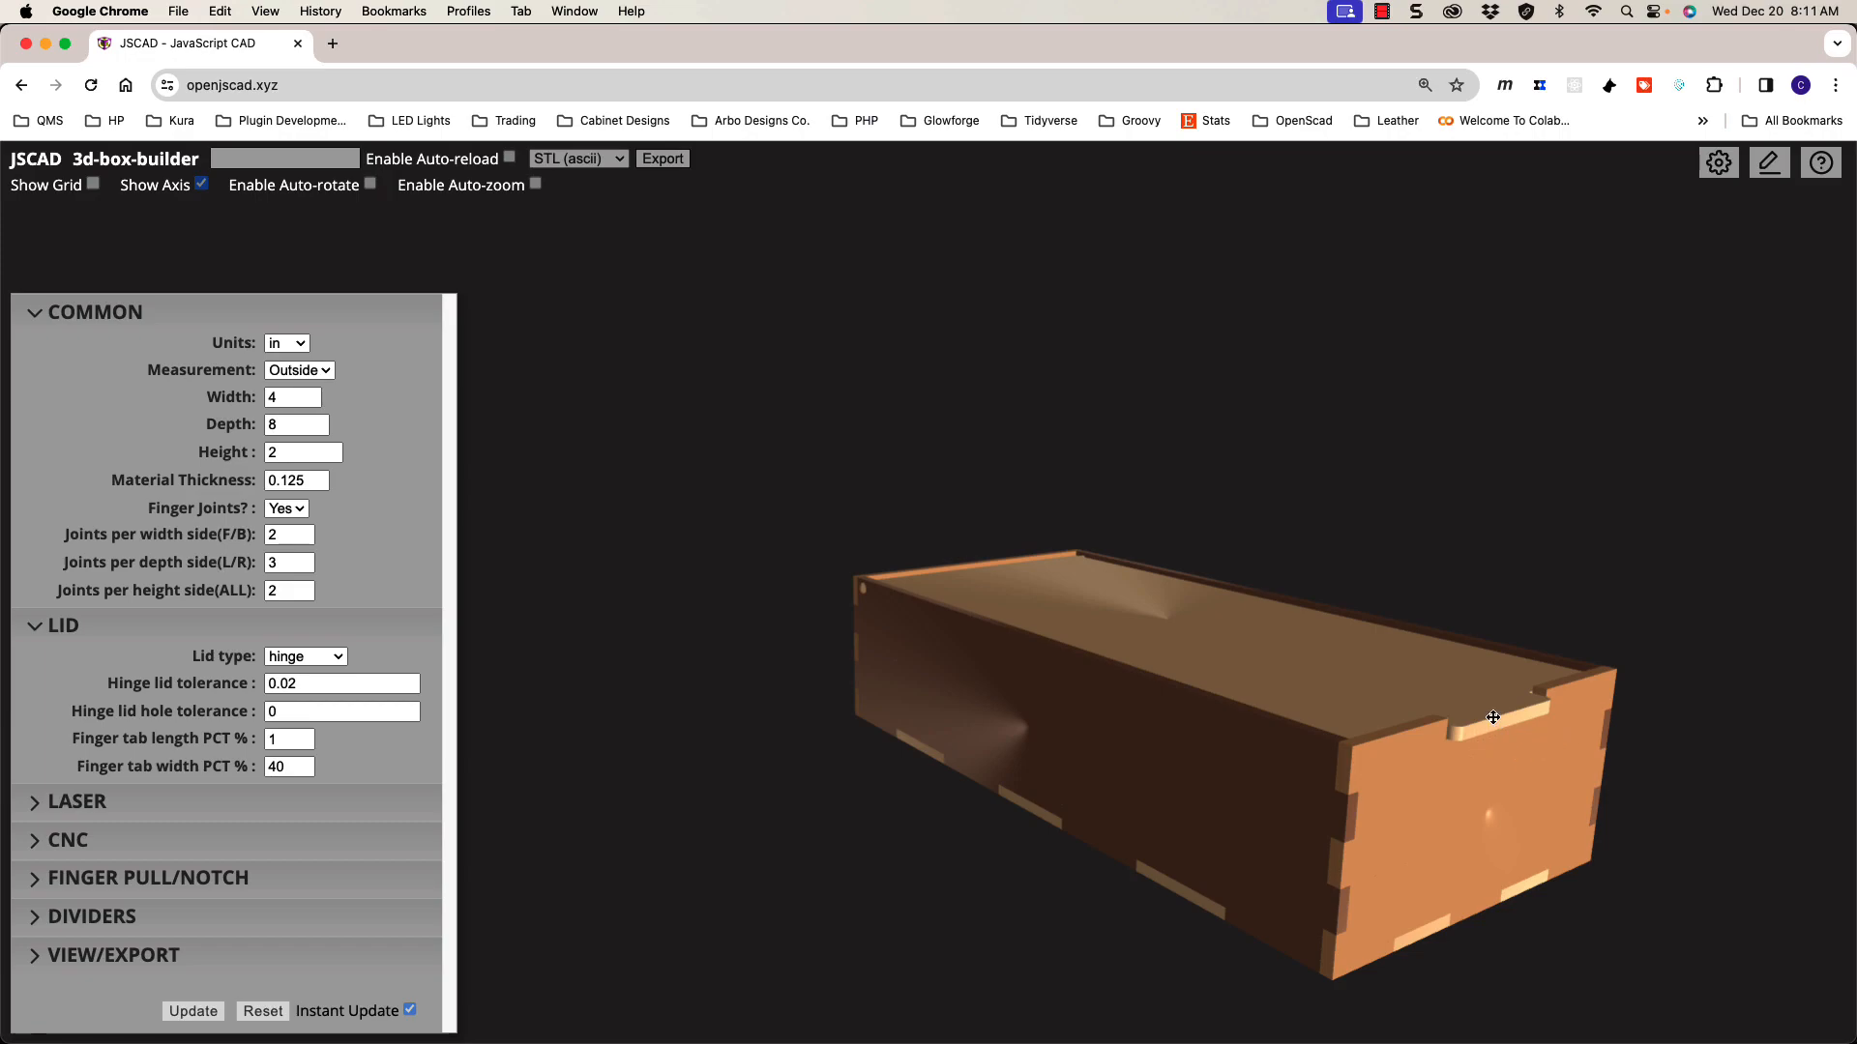
scroll(1516, 745, "up", 4)
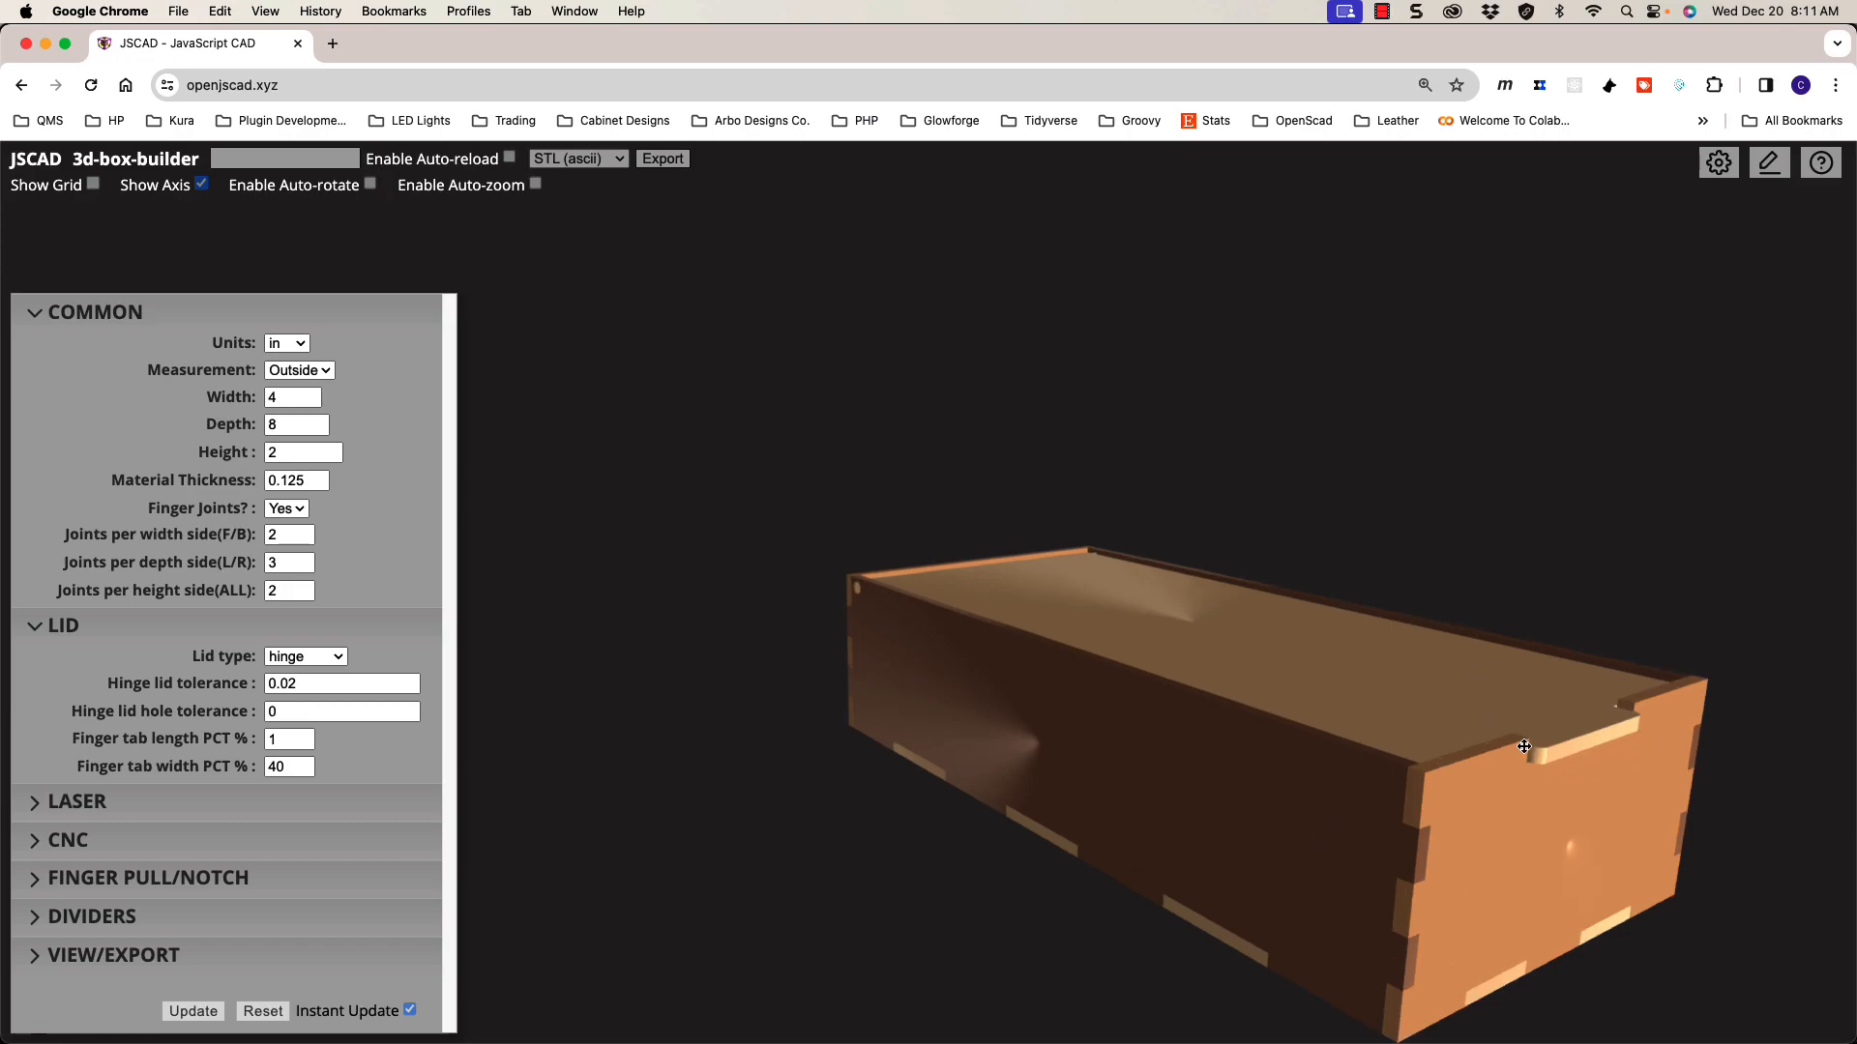
left_click_drag(1555, 765, 1175, 677, "shift")
scroll(1175, 677, "up", 3)
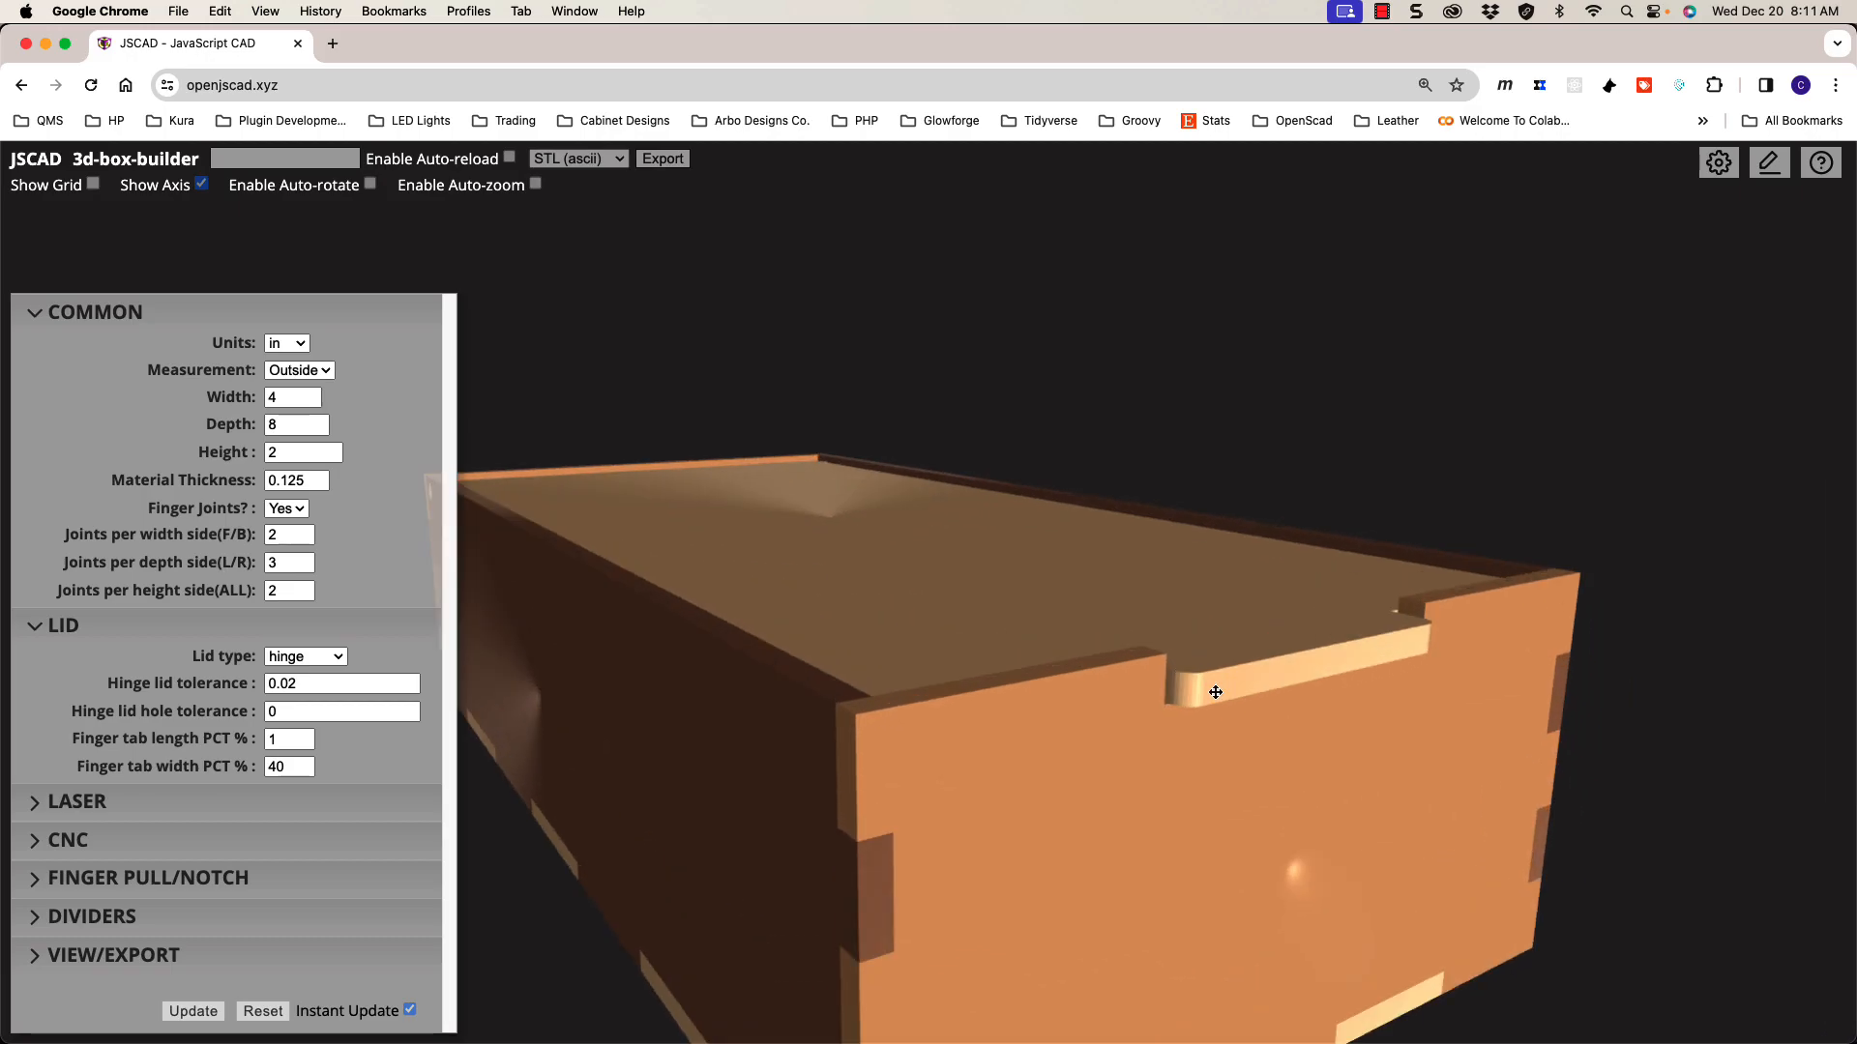
key("f")
left_click_drag(782, 549, 1102, 609, "shift")
left_click_drag(1125, 436, 1177, 674)
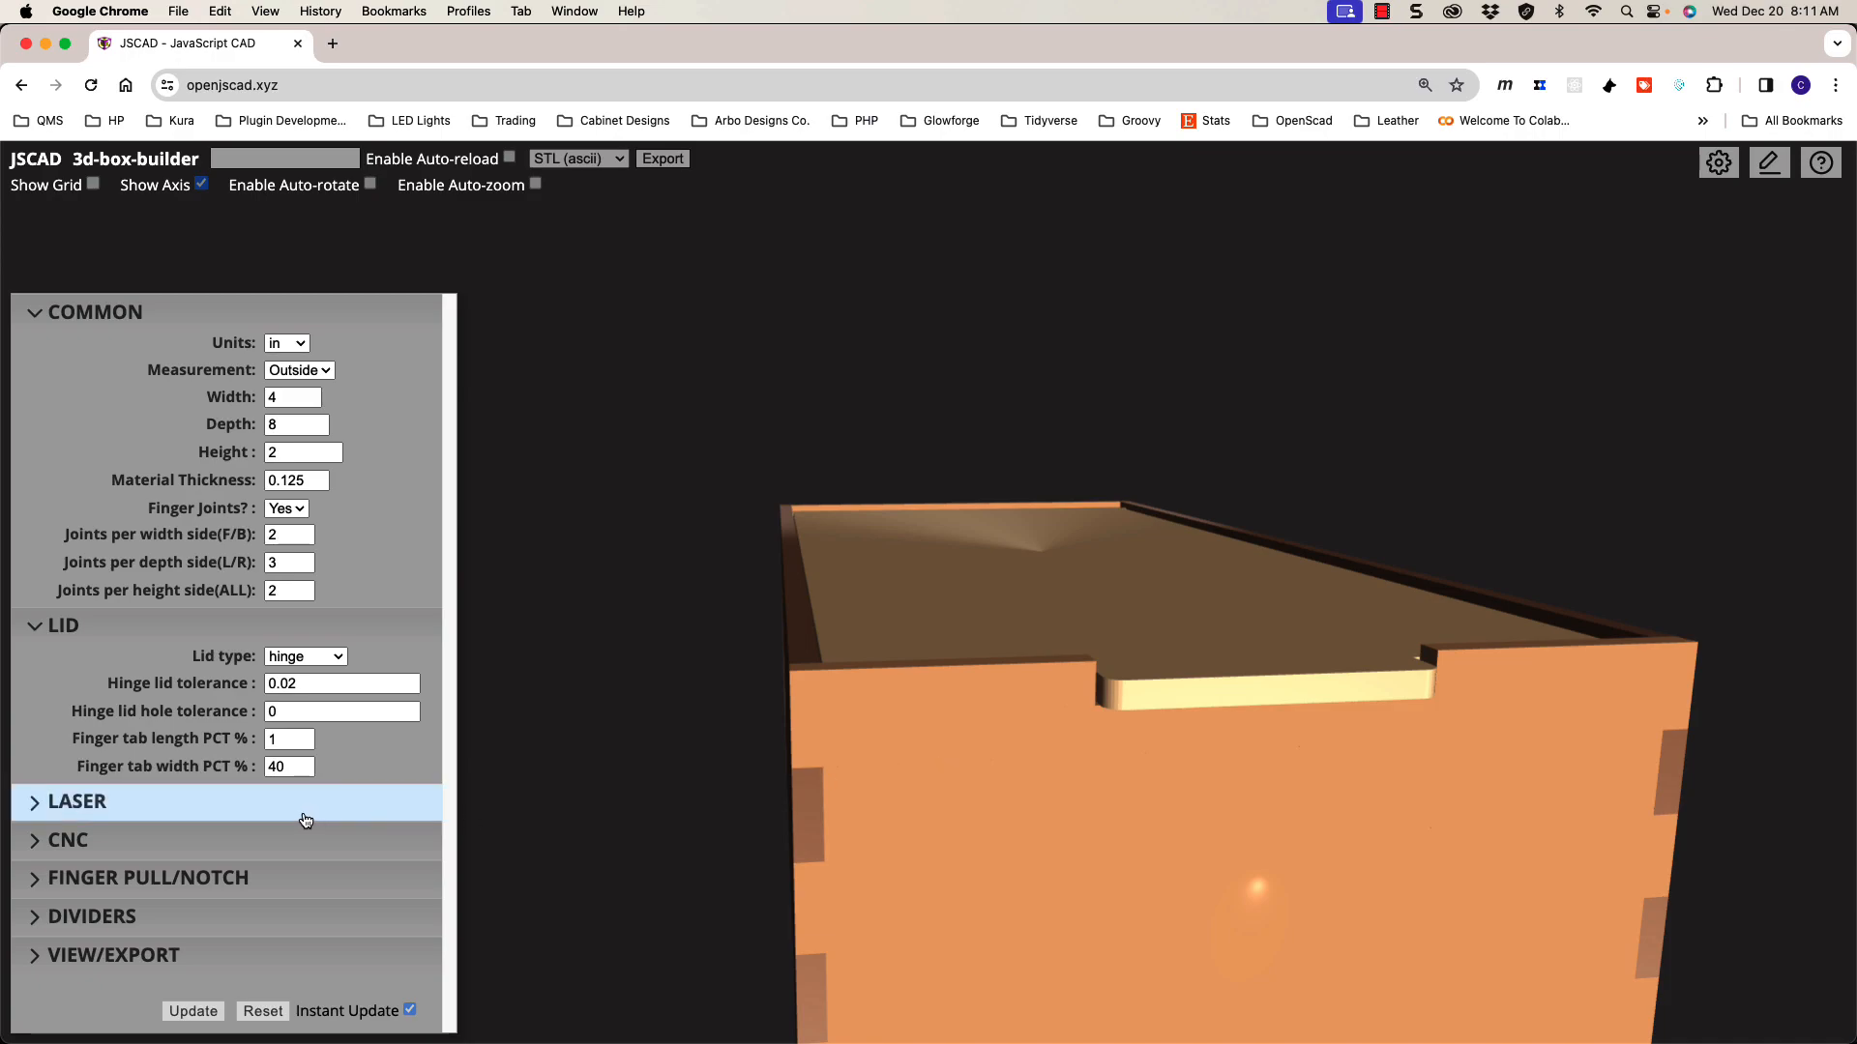
left_click(290, 745)
left_click(302, 736)
left_click(303, 736)
left_click(303, 746)
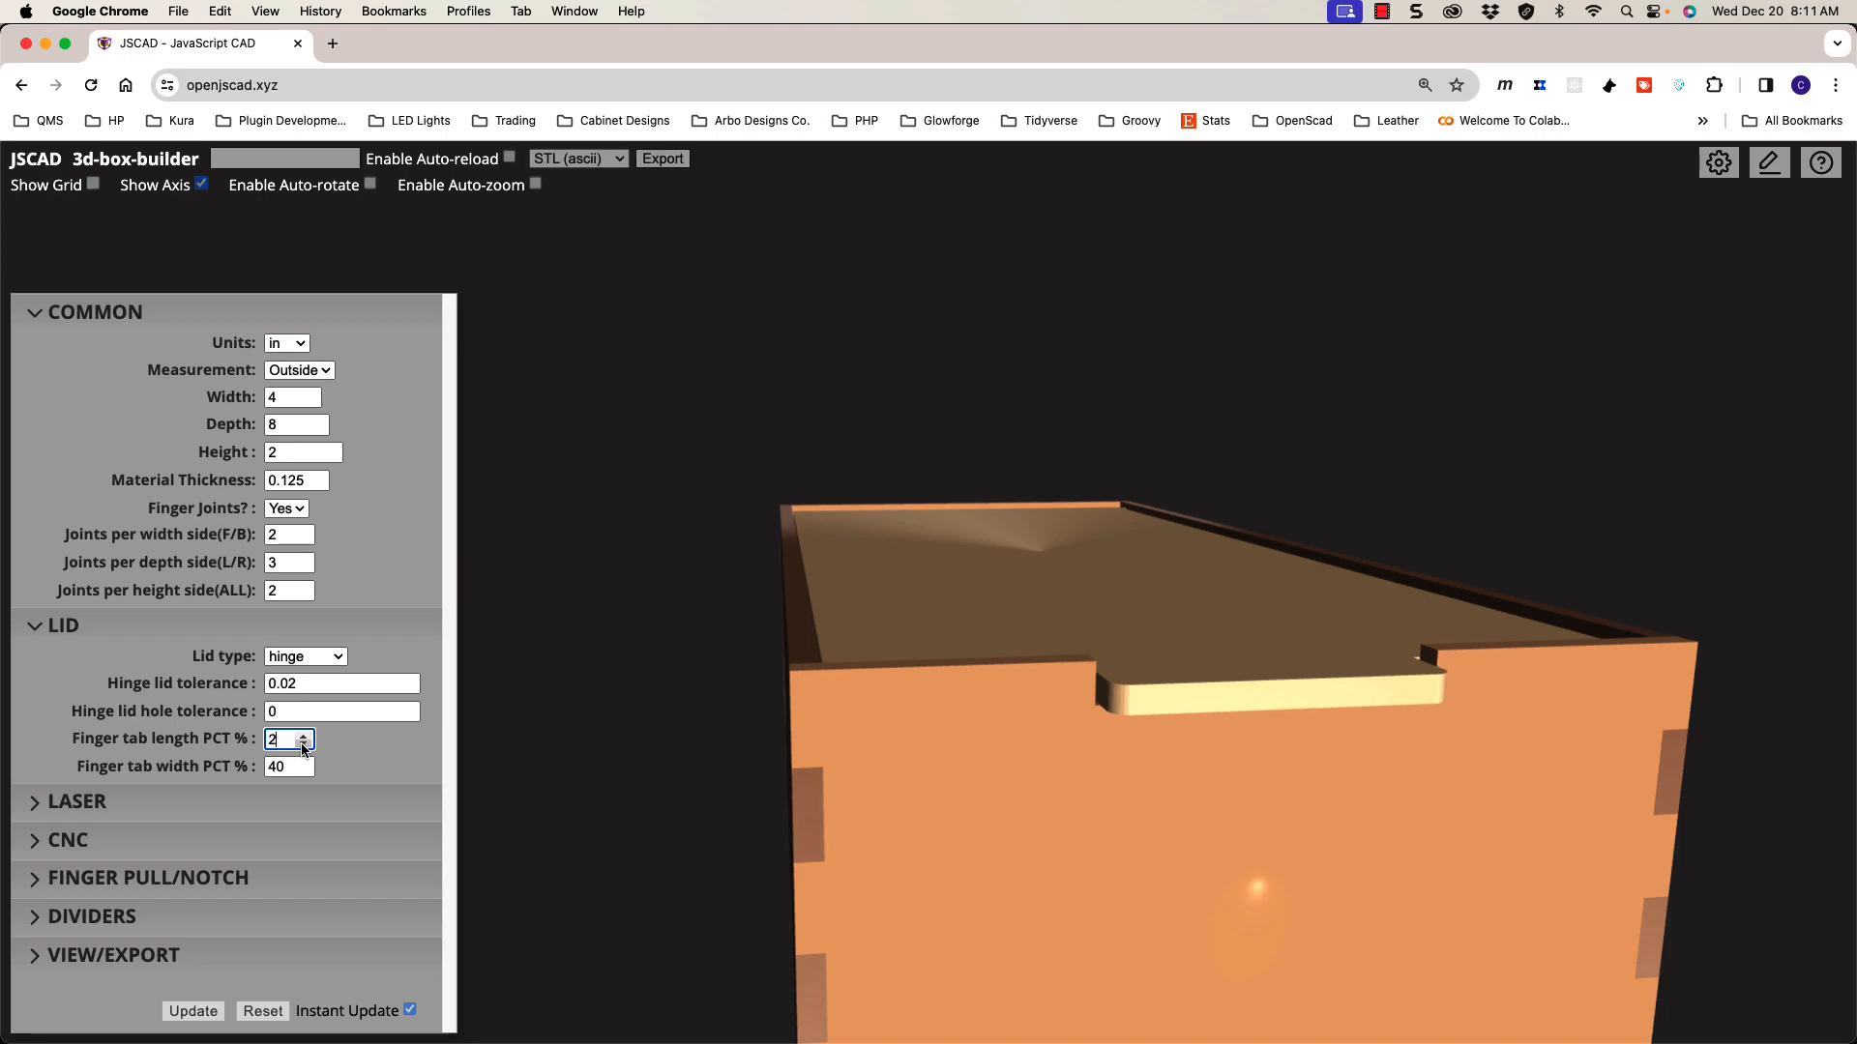
left_click(303, 747)
left_click_drag(999, 767, 1149, 809)
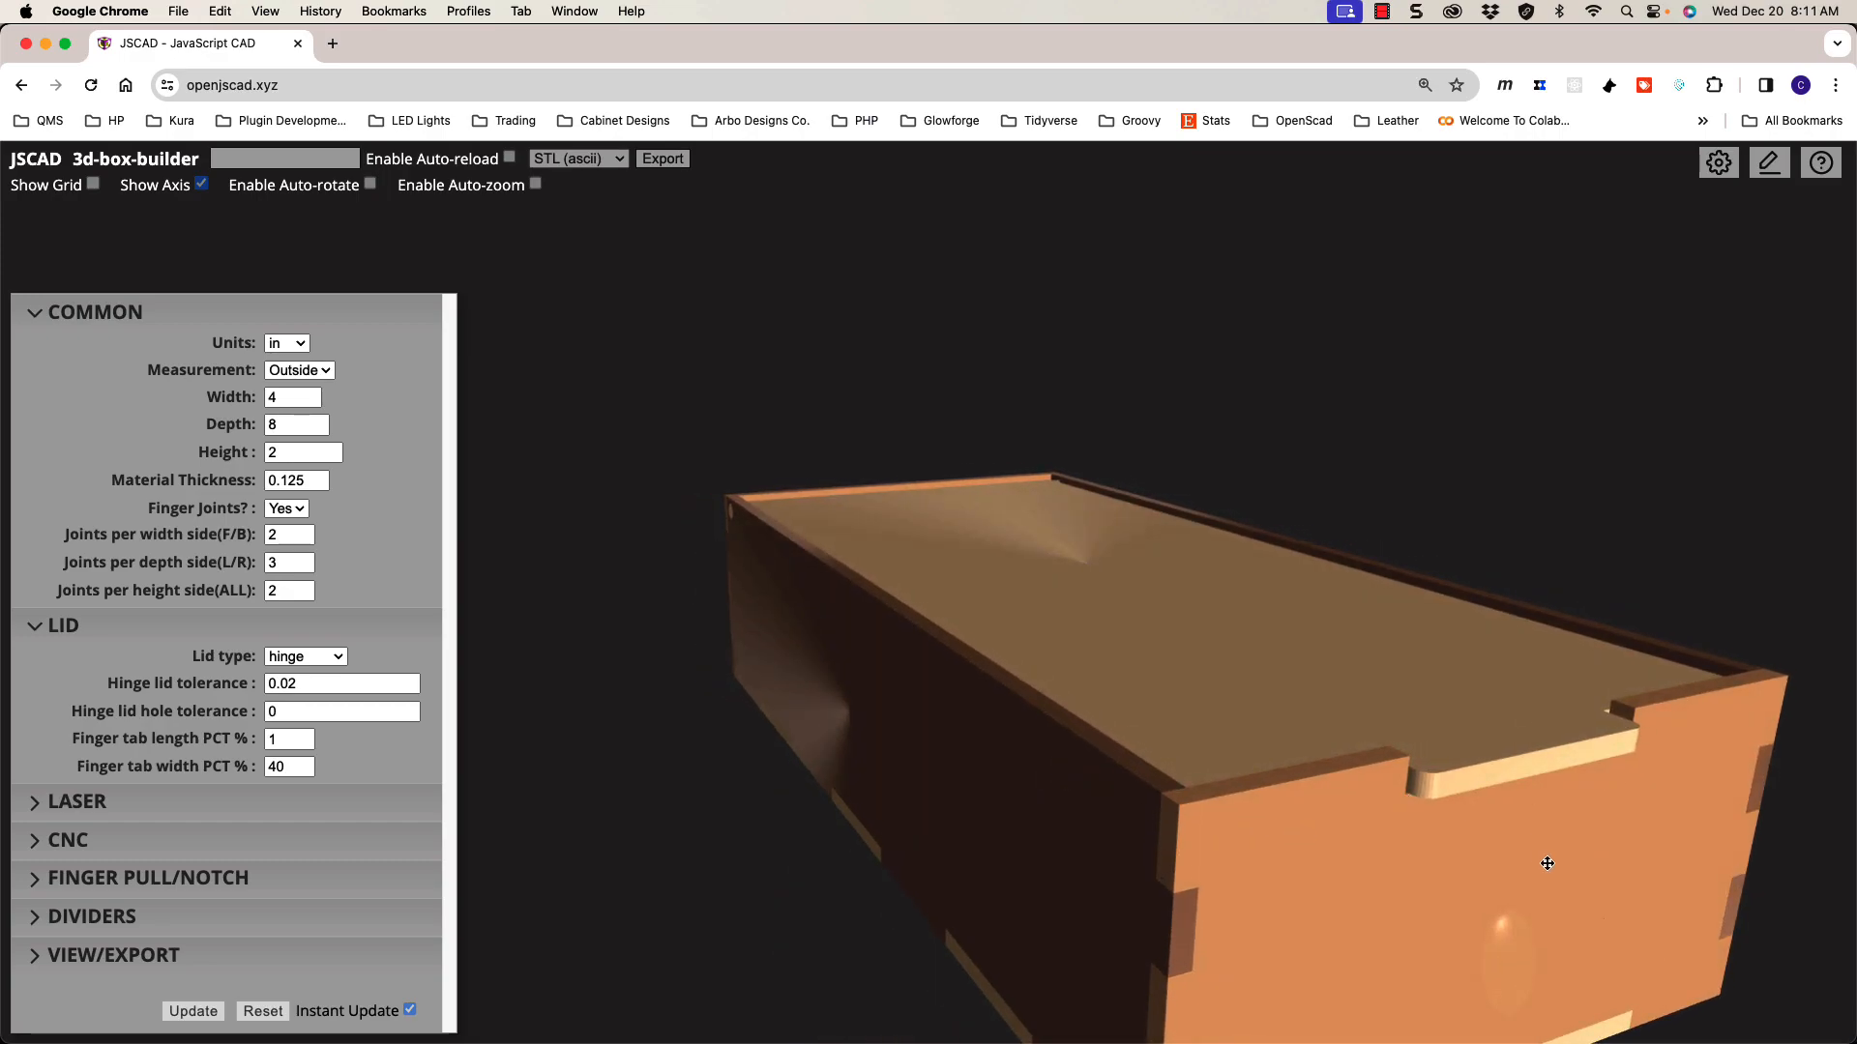
left_click(305, 745)
left_click(304, 738)
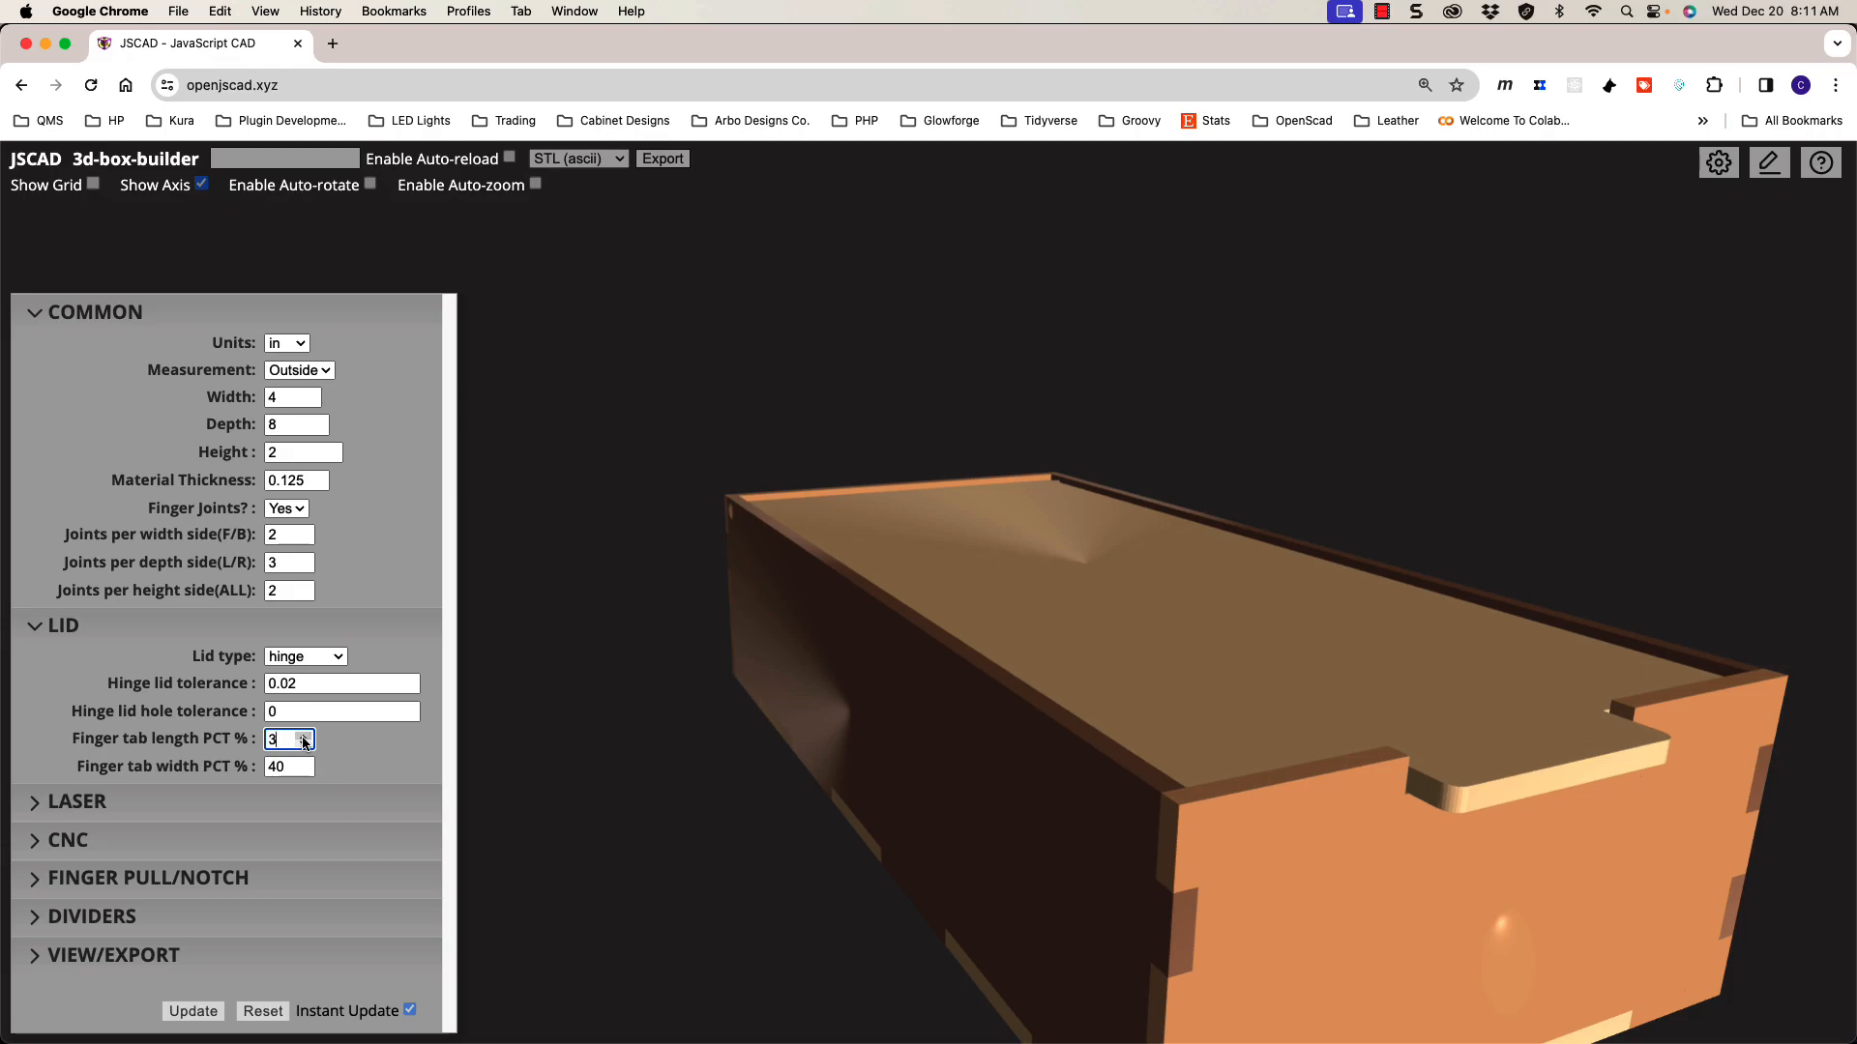
left_click(305, 746)
left_click(304, 746)
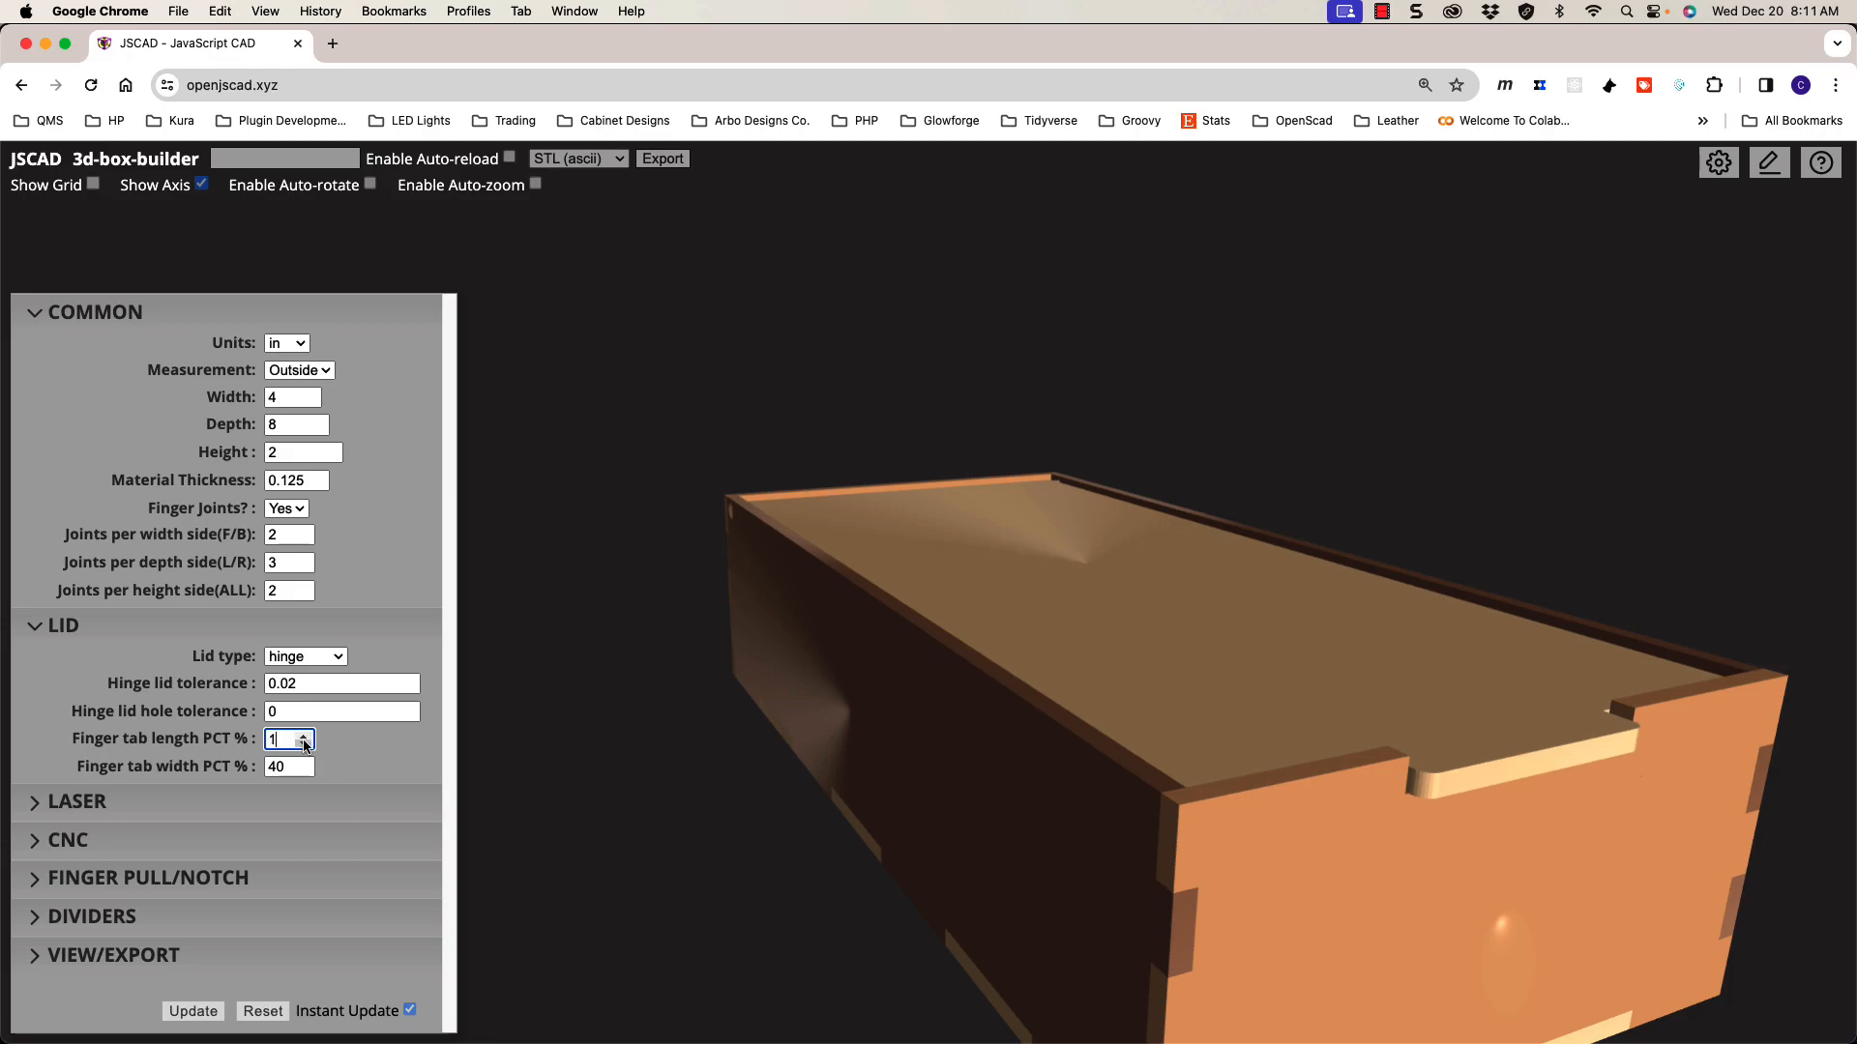
left_click(304, 736)
left_click(304, 737)
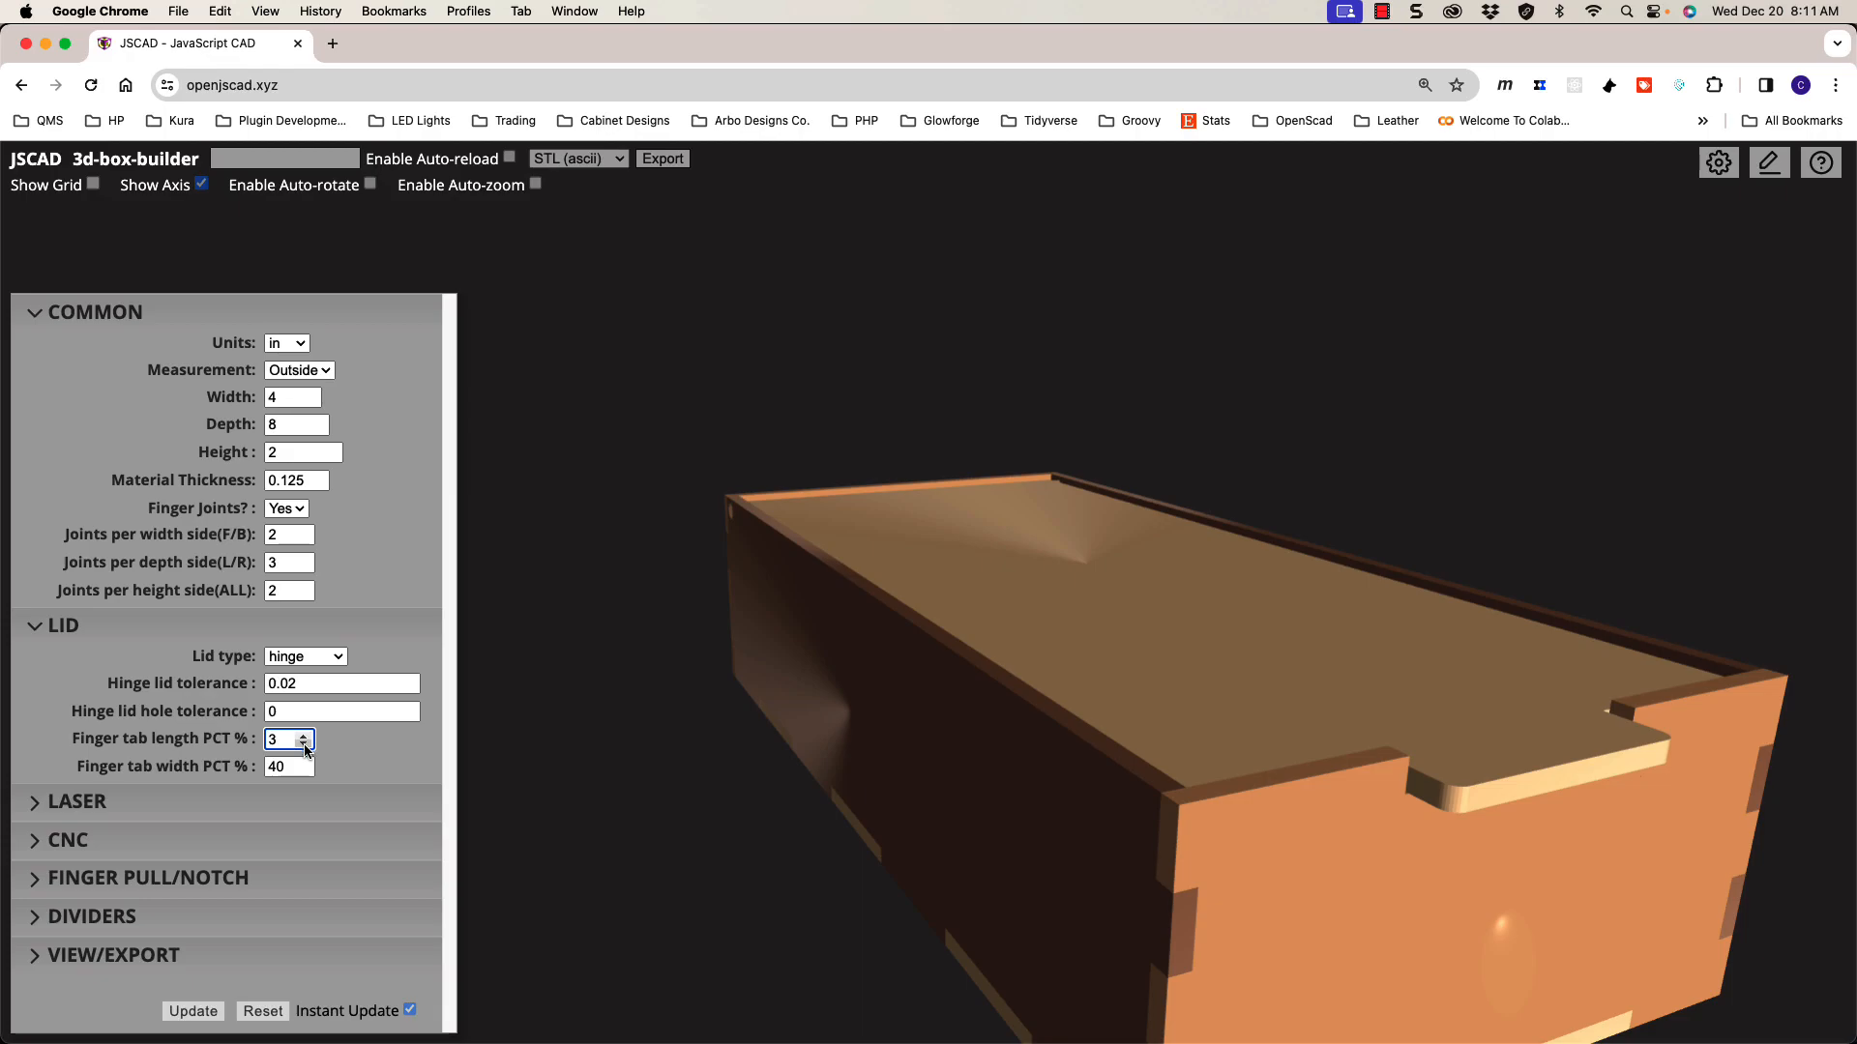
left_click(305, 744)
left_click(304, 744)
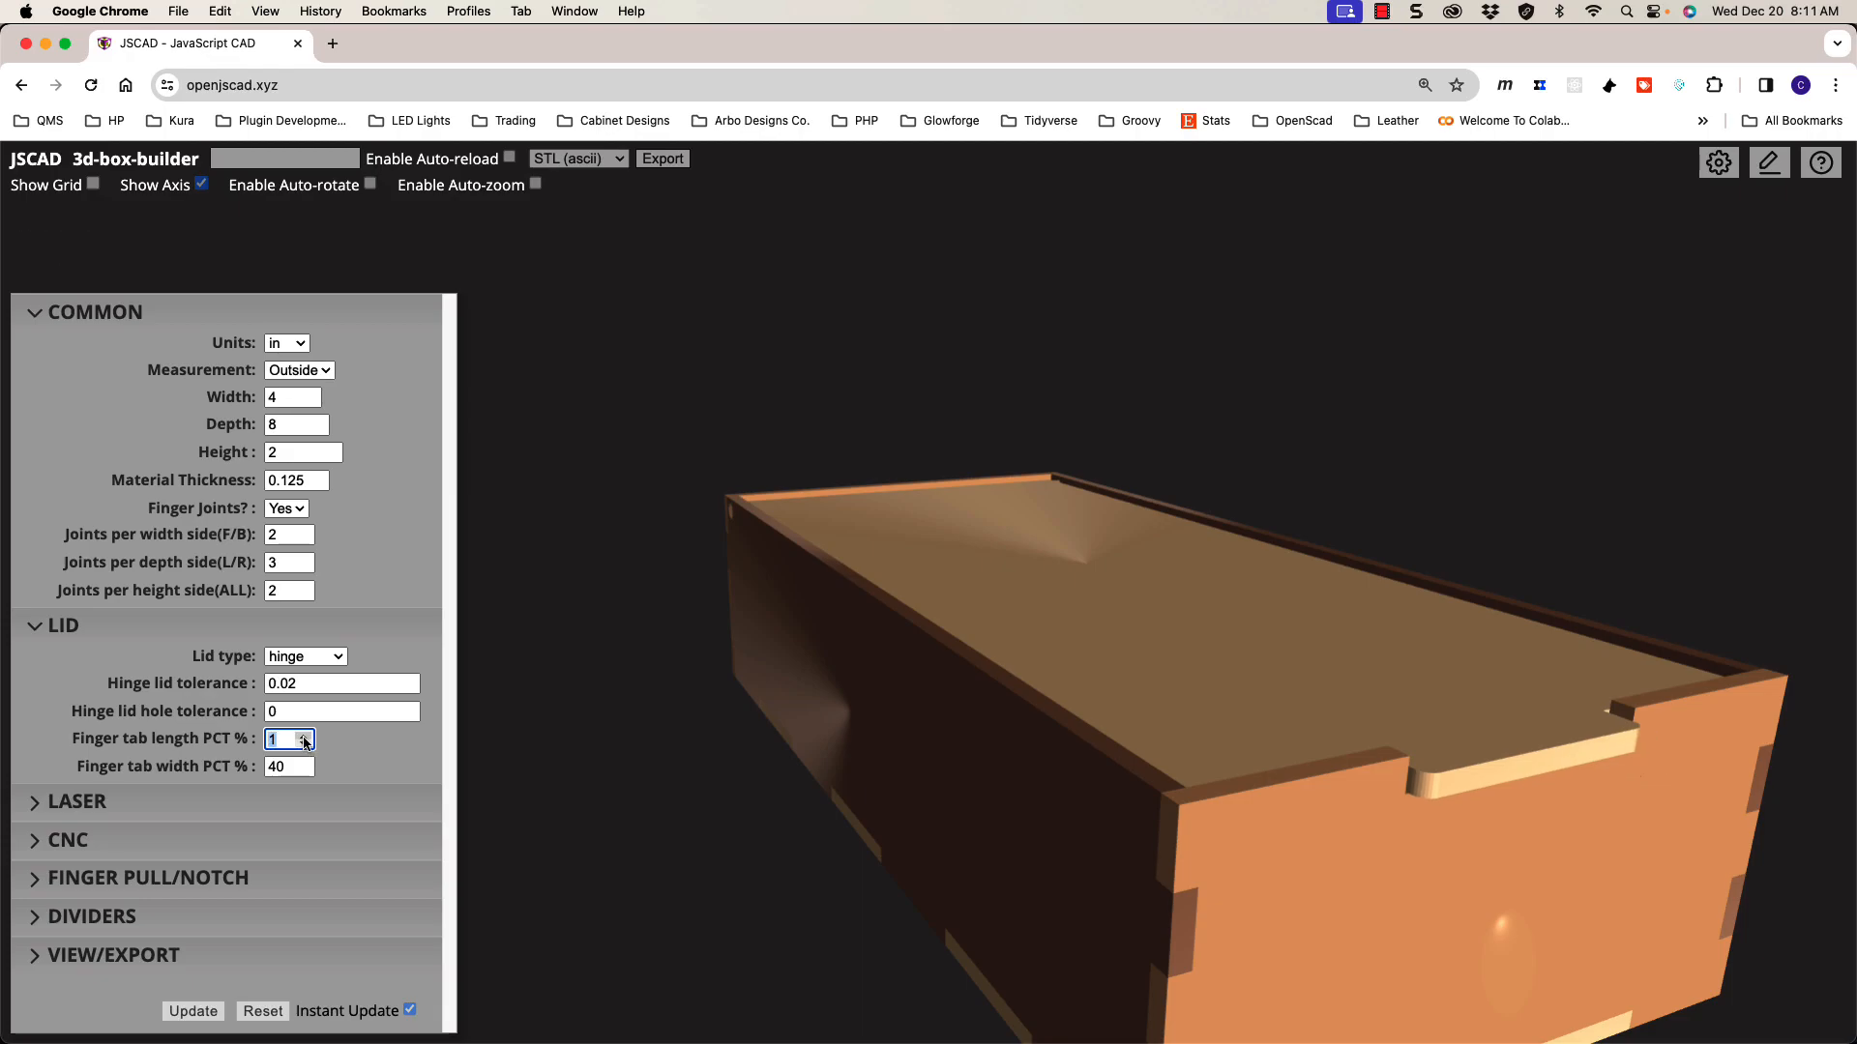
left_click(303, 763)
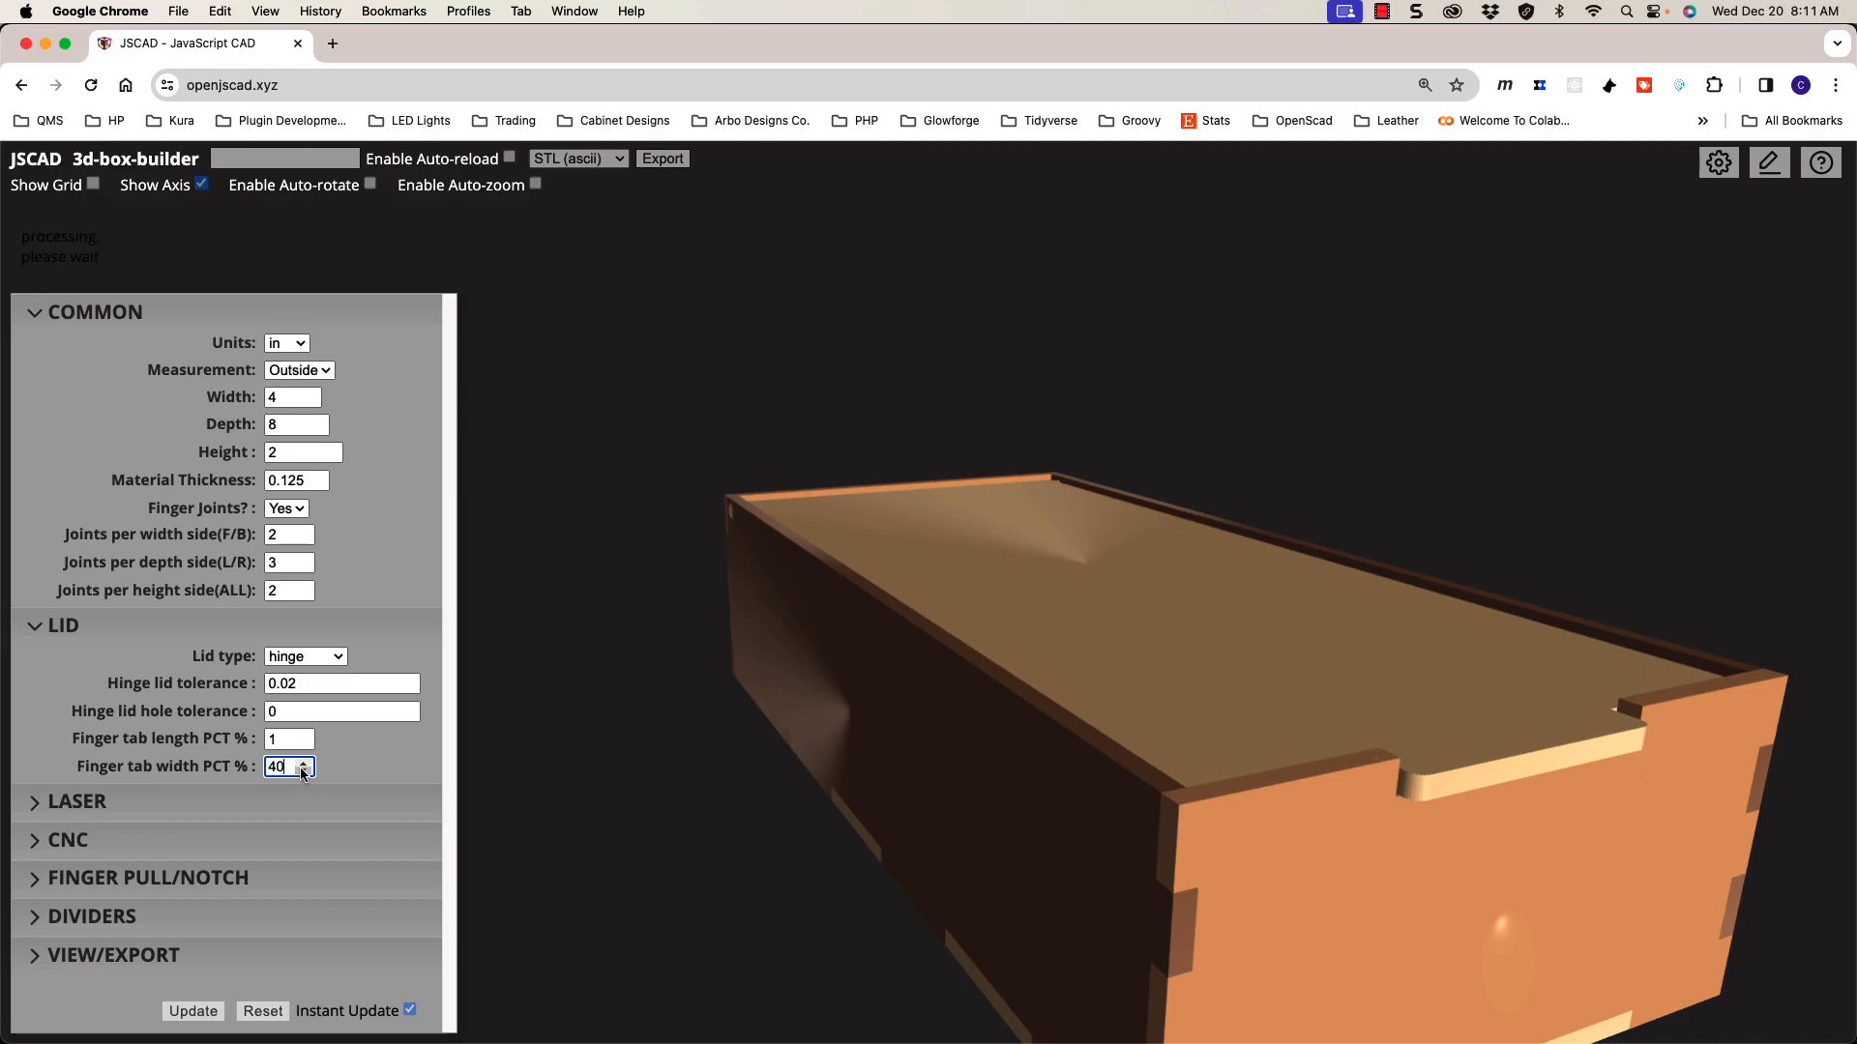
left_click_drag(1146, 862, 1119, 810)
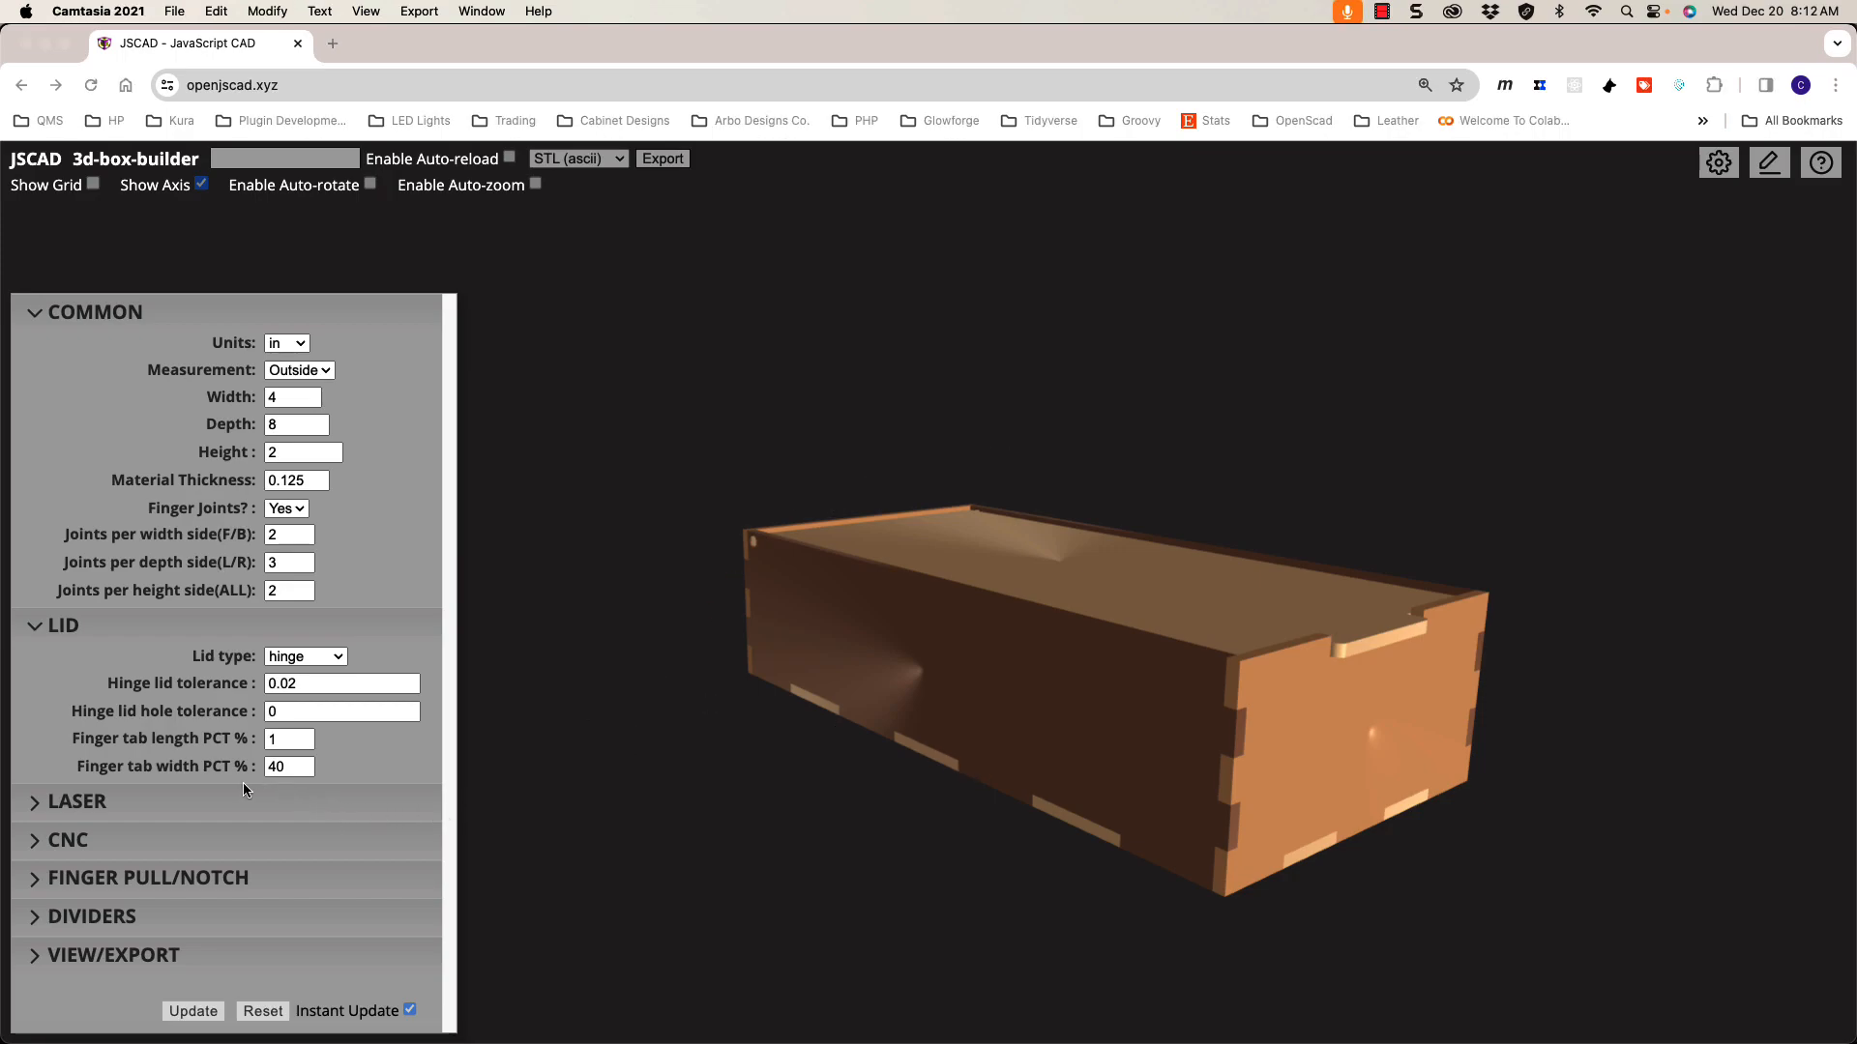
Step: Collapse LID and expand LASER and CNC to reveal dogbone N, MIN type, 0.125 endmill
left_click(94, 628)
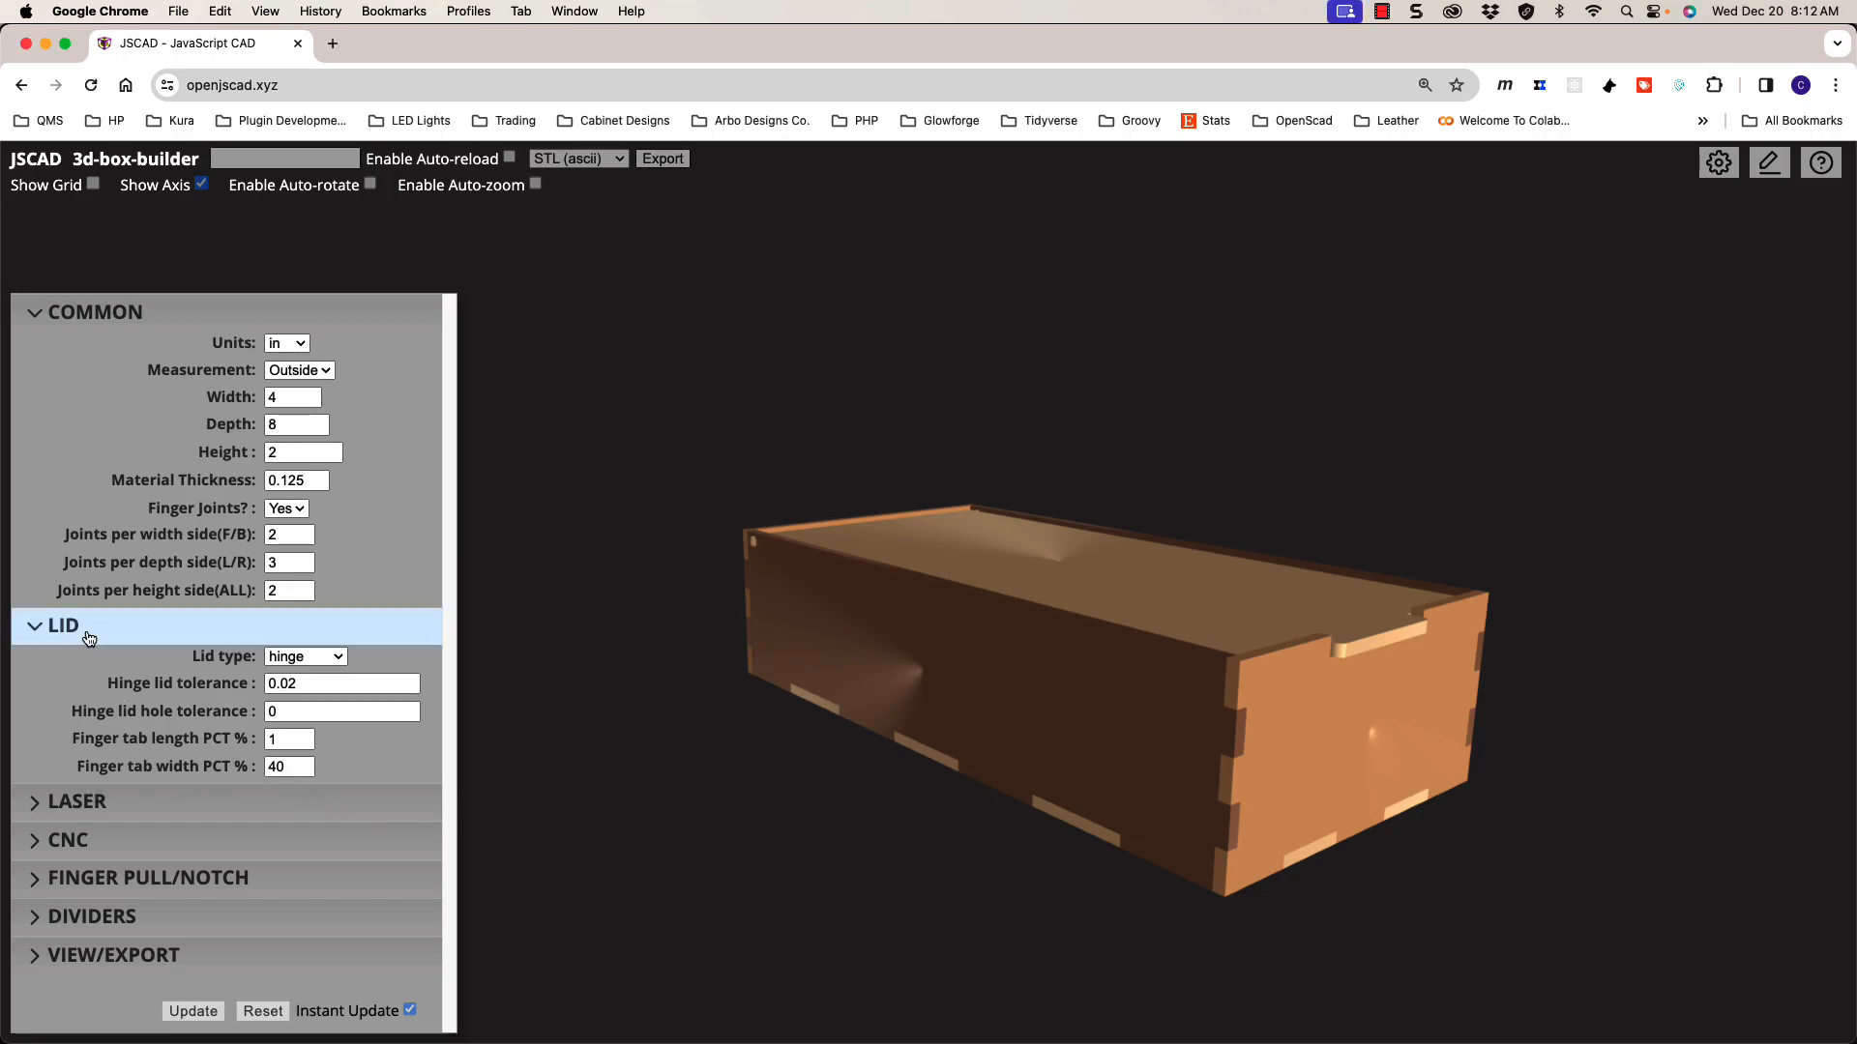
left_click(87, 630)
left_click(124, 801)
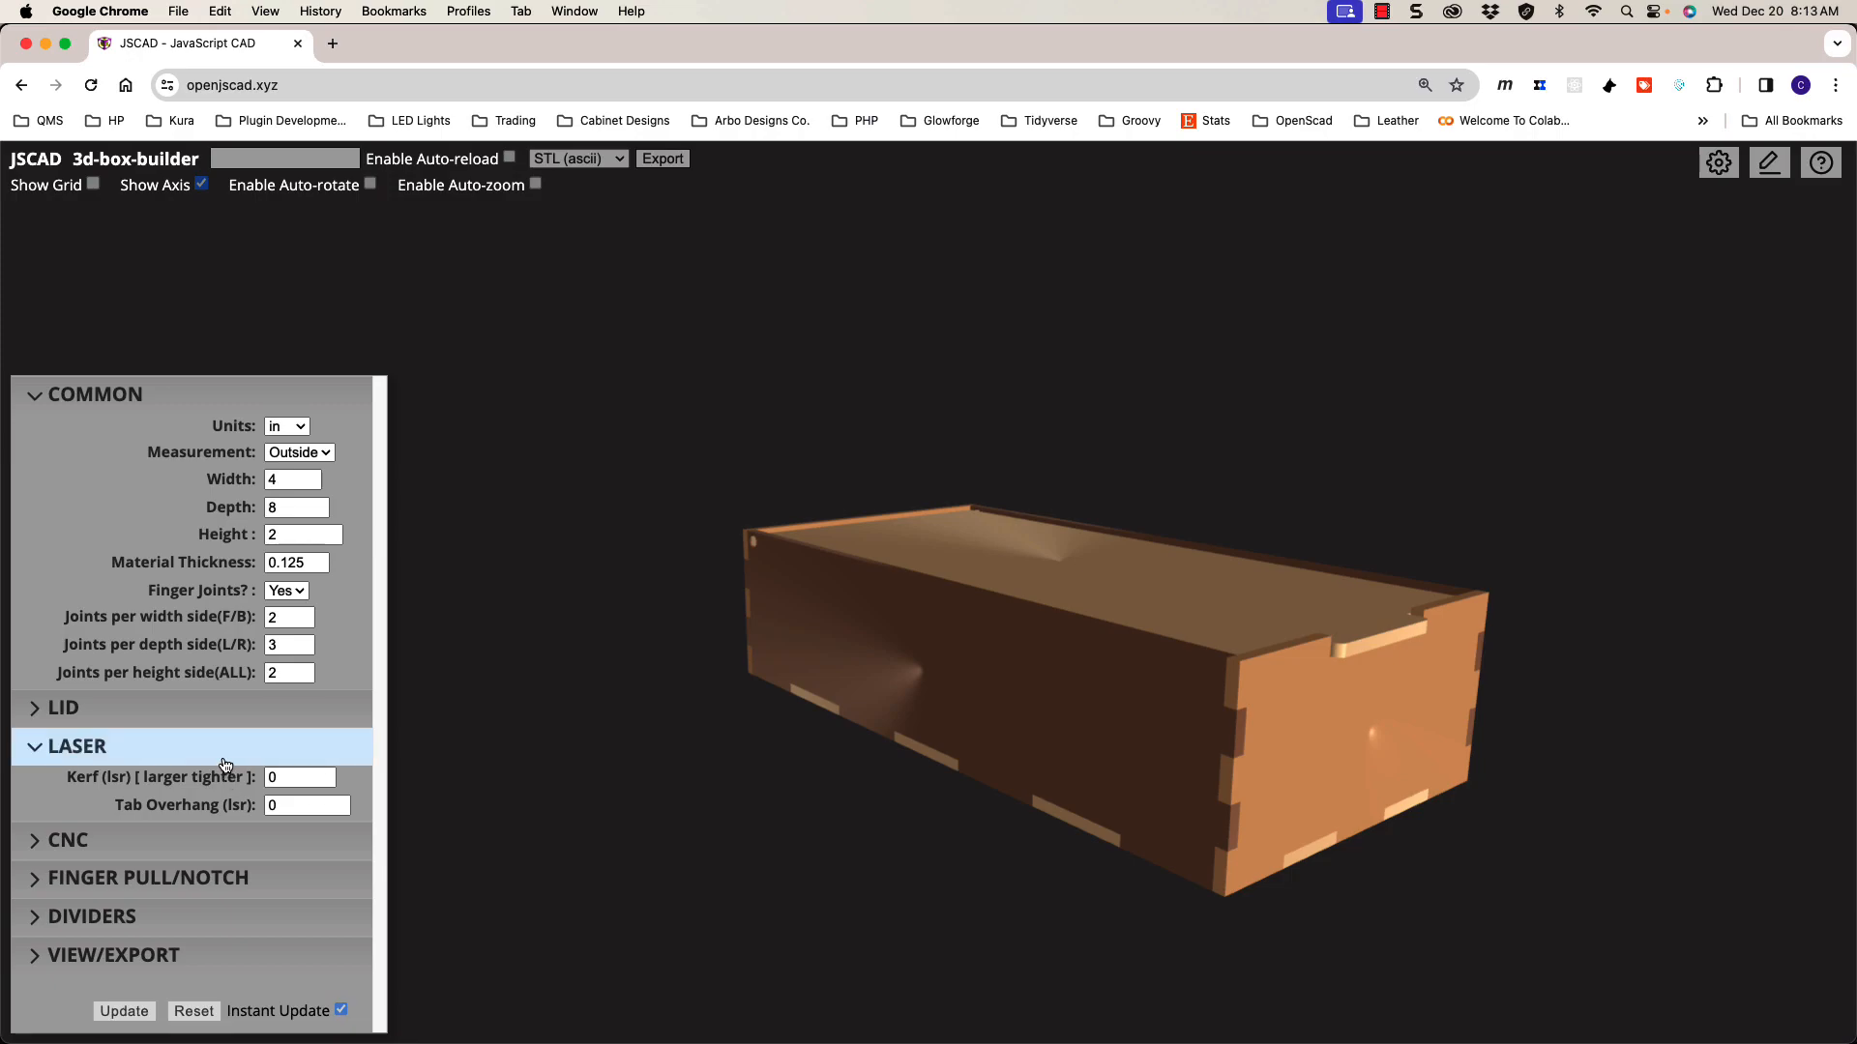
left_click(210, 843)
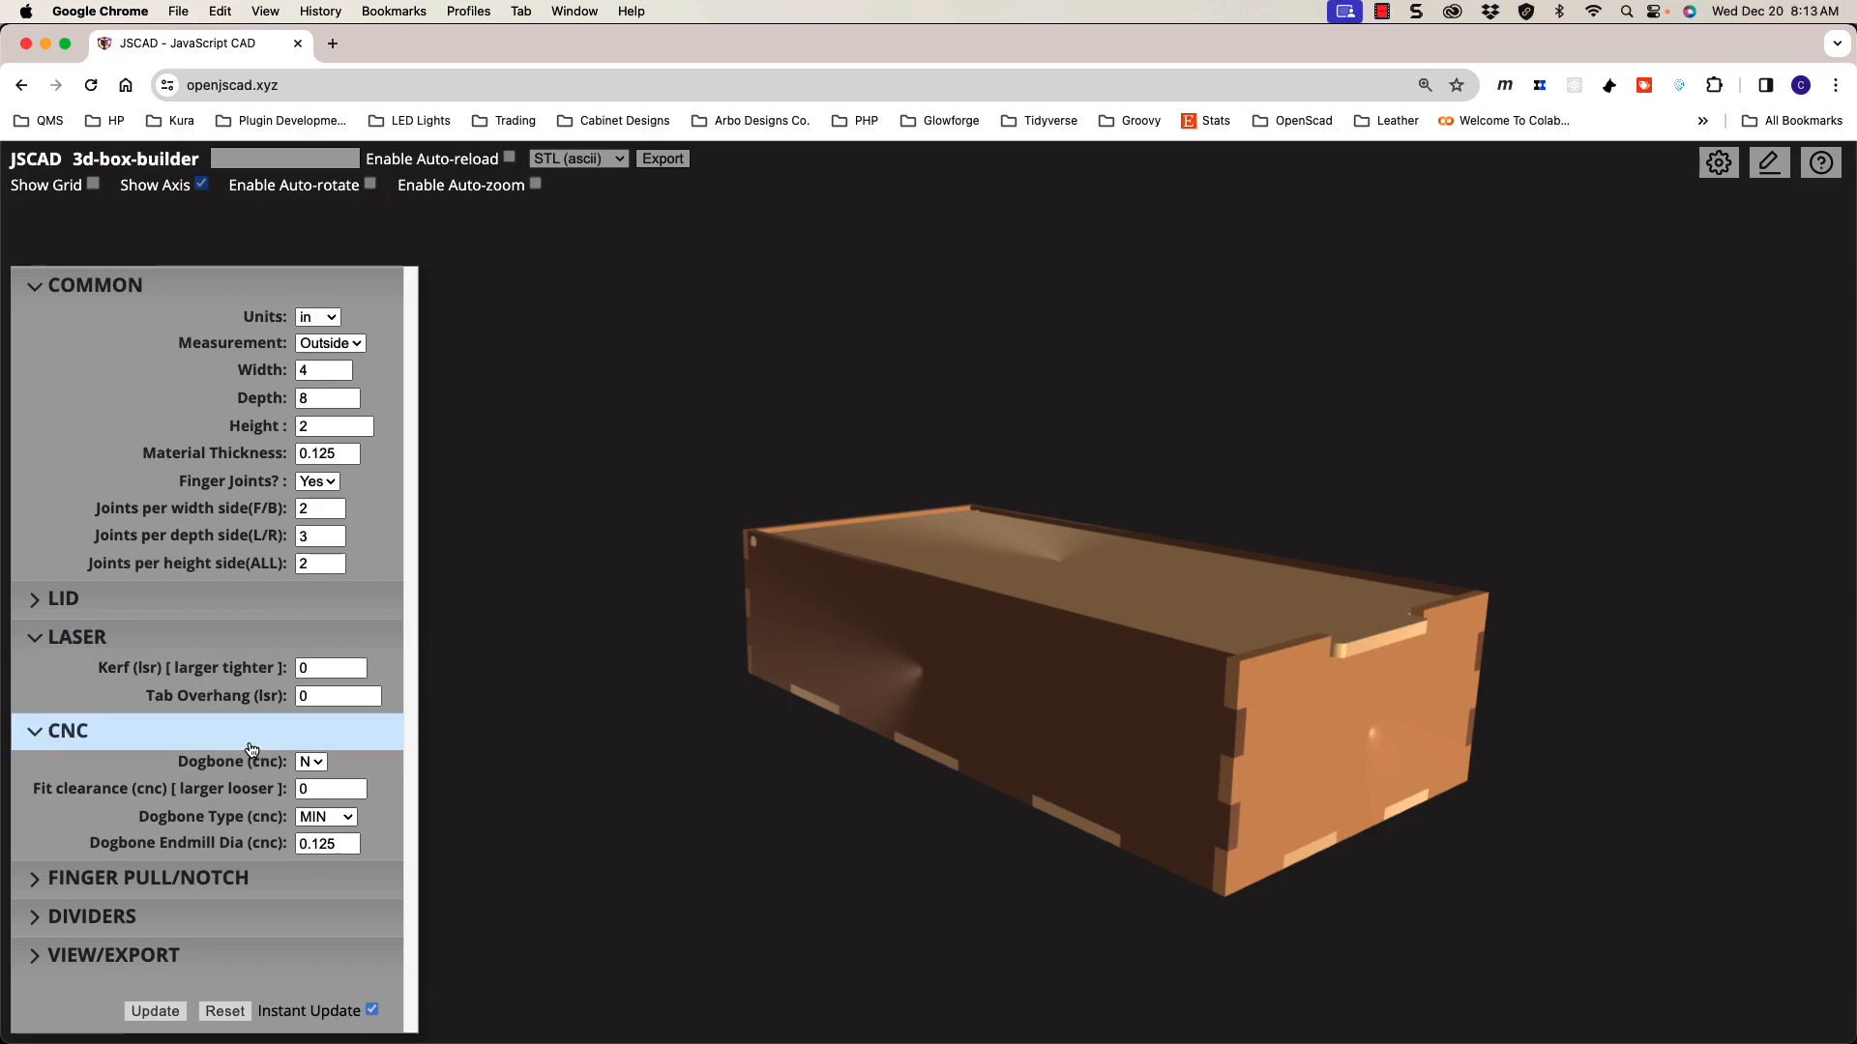
Step: Set Dogbone (cnc) to Y and orbit and zoom onto the end panel's relief cuts
left_click(318, 763)
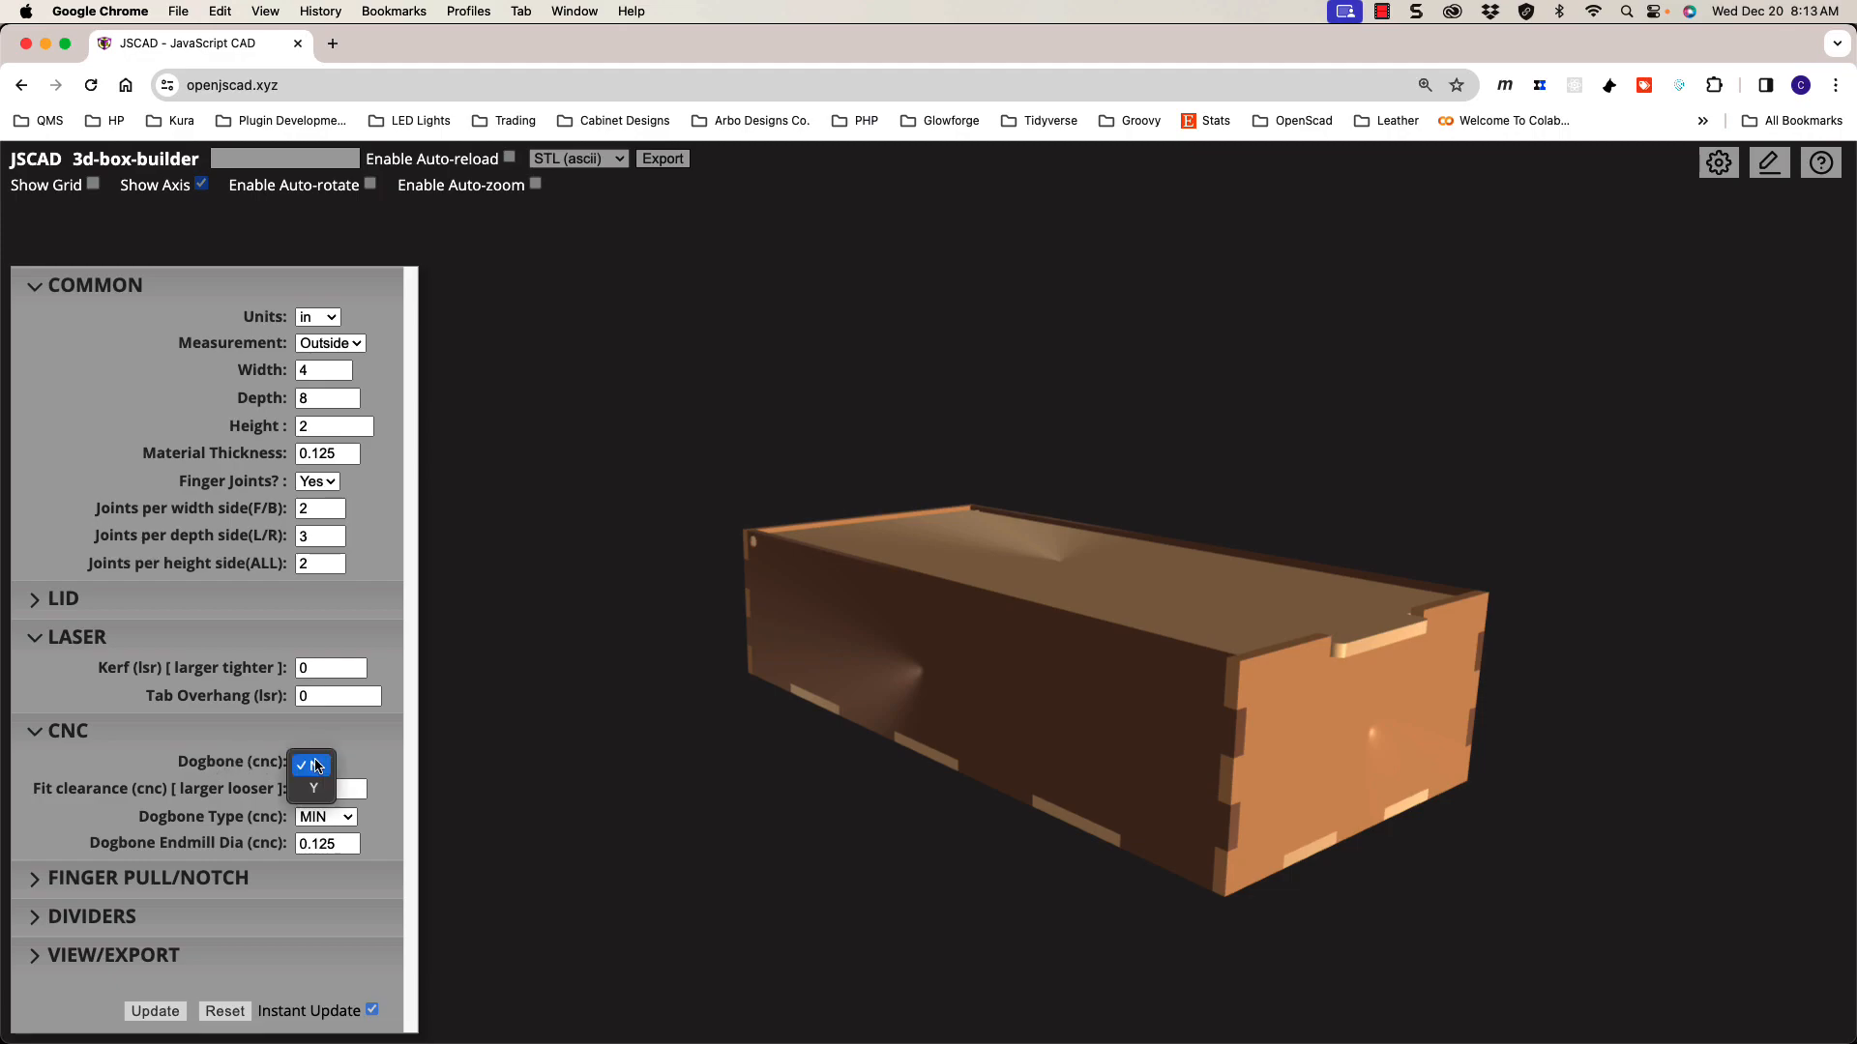
left_click(319, 790)
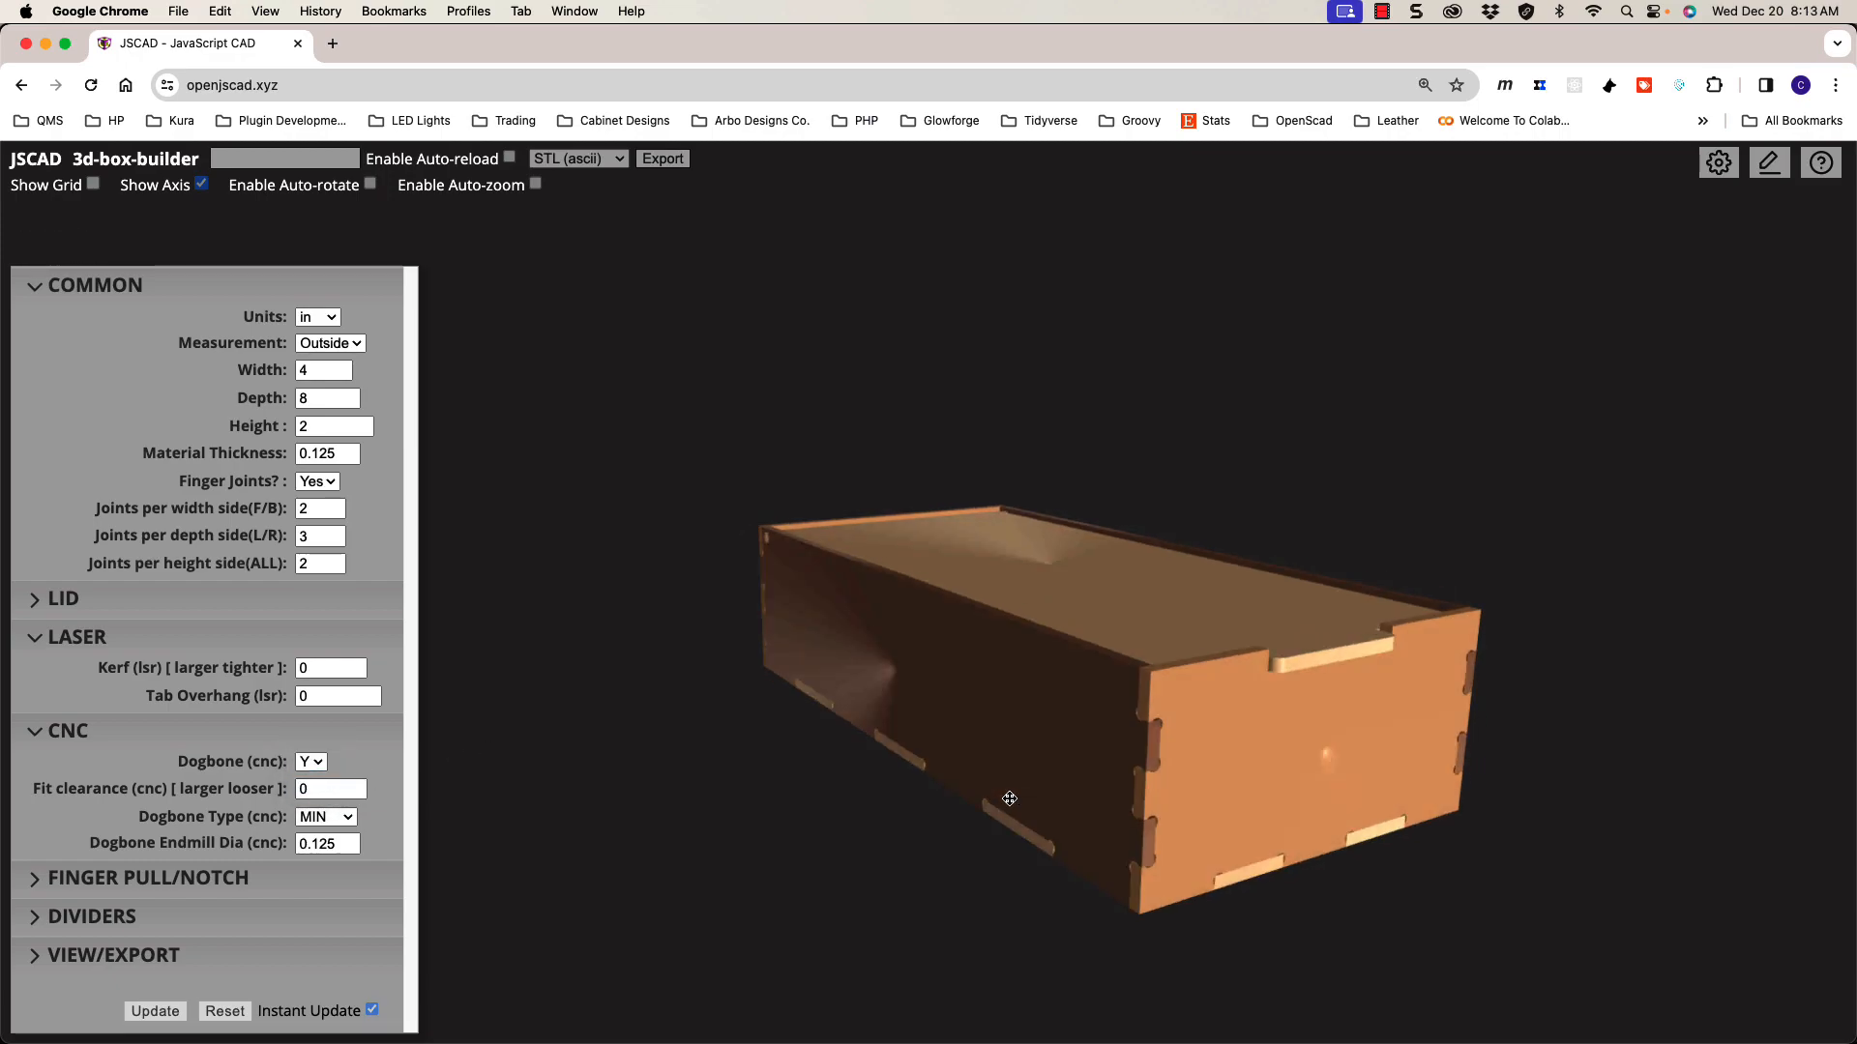
left_click_drag(1022, 798, 961, 783)
scroll(853, 729, "up", 5)
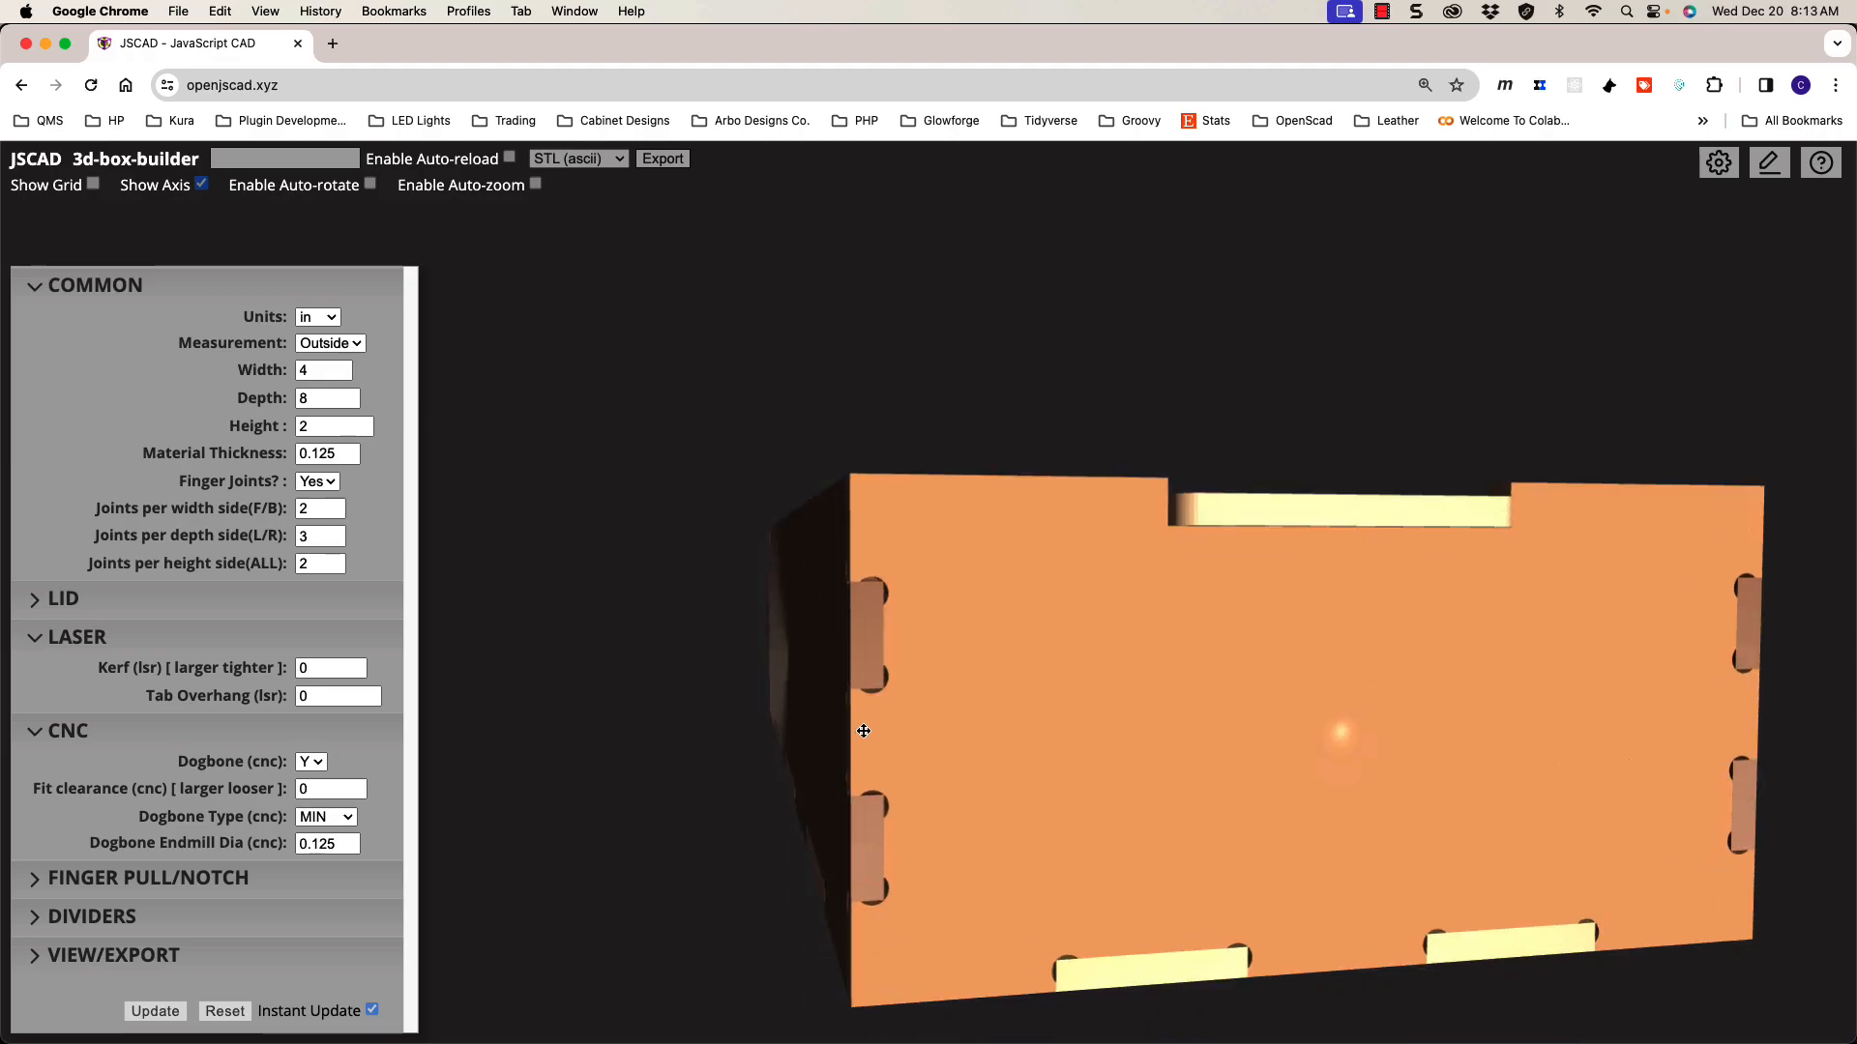
left_click_drag(864, 731, 850, 732)
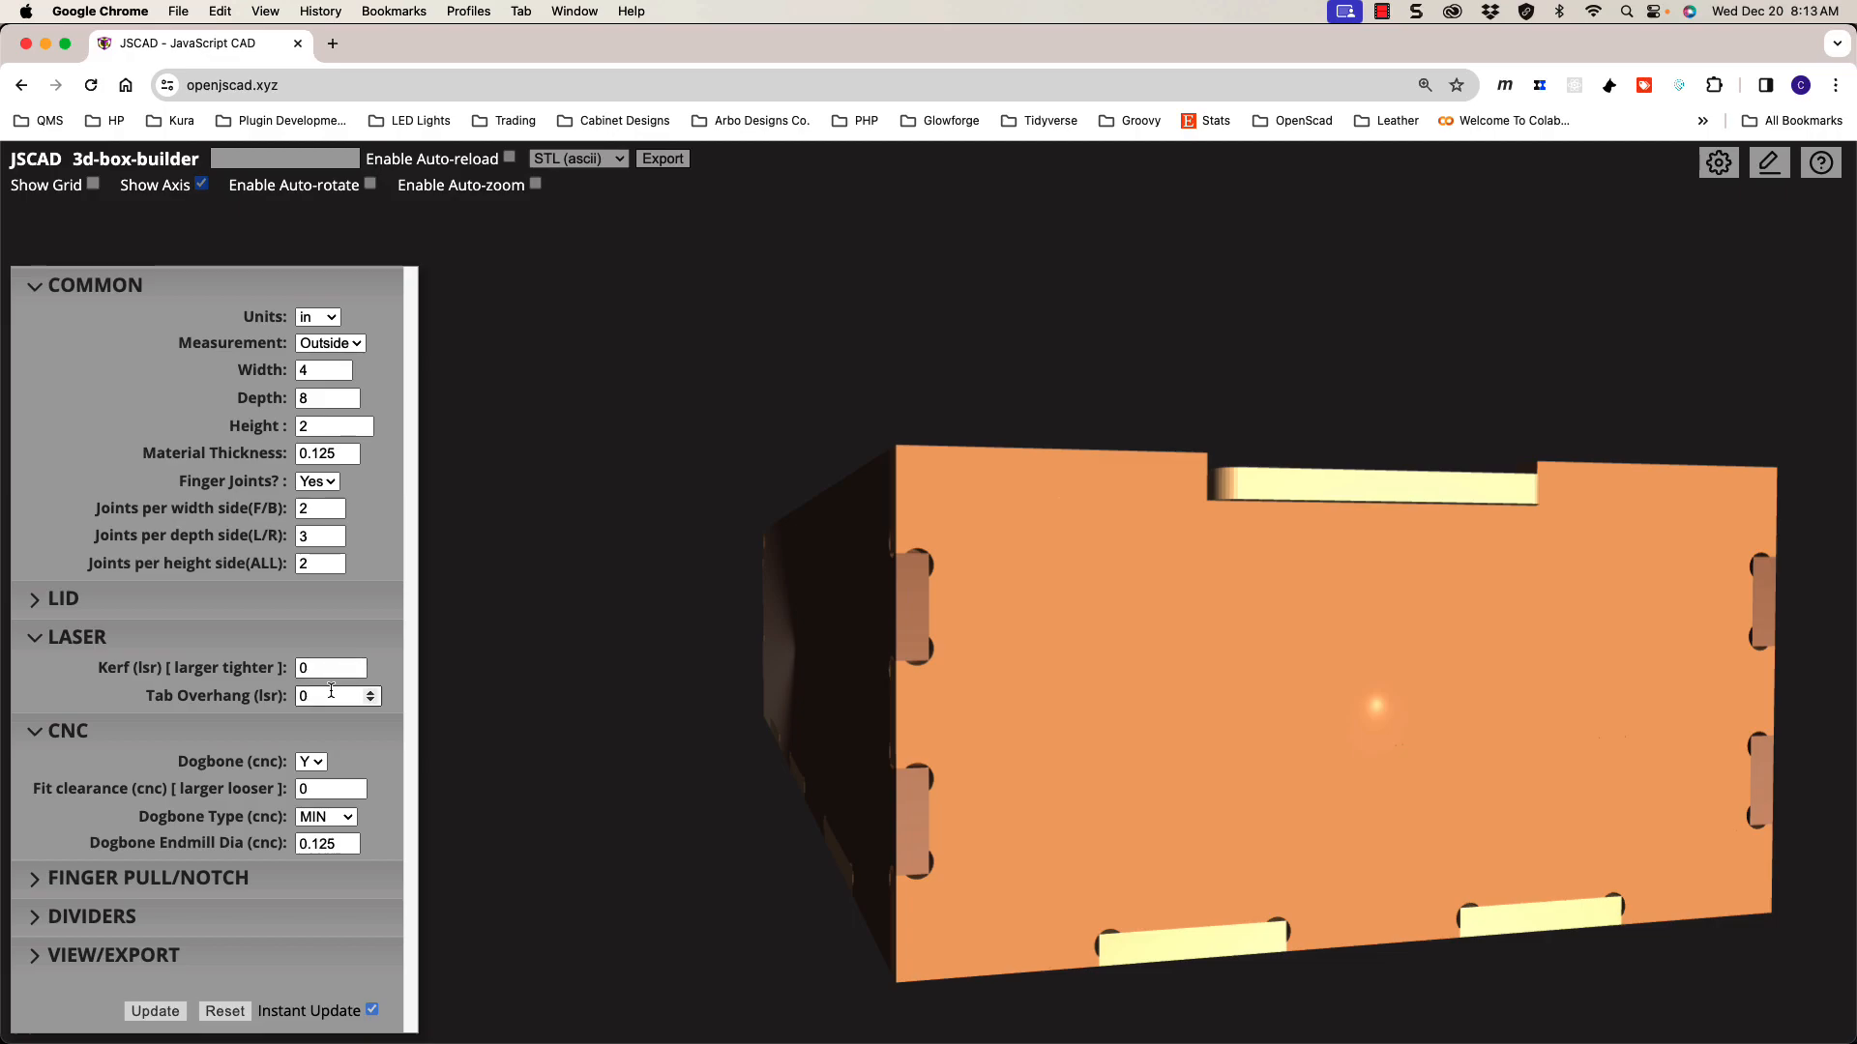
Step: Raise Tab Overhang to 0.02 and try a Kerf of 0.007
left_click(370, 692)
left_click(371, 693)
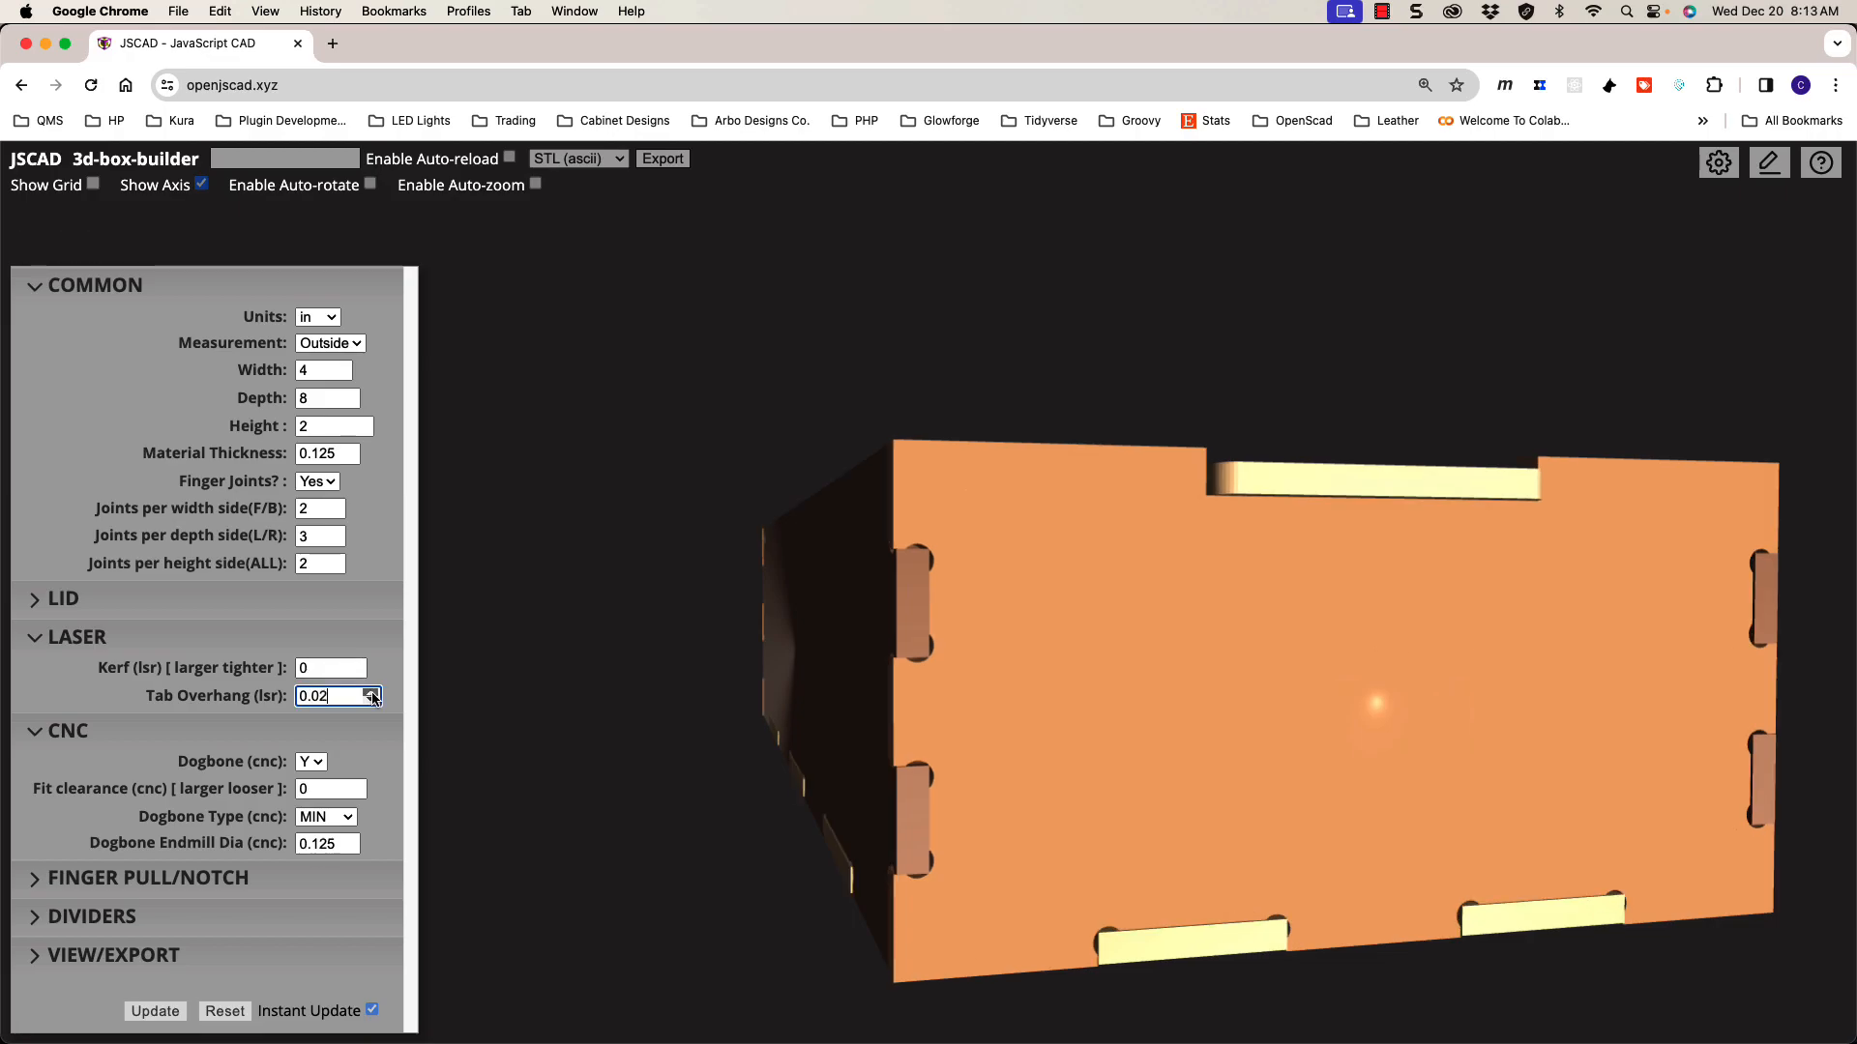
mouse_move(779, 705)
left_mouse_down()
mouse_move(796, 727)
mouse_move(812, 716)
left_mouse_up()
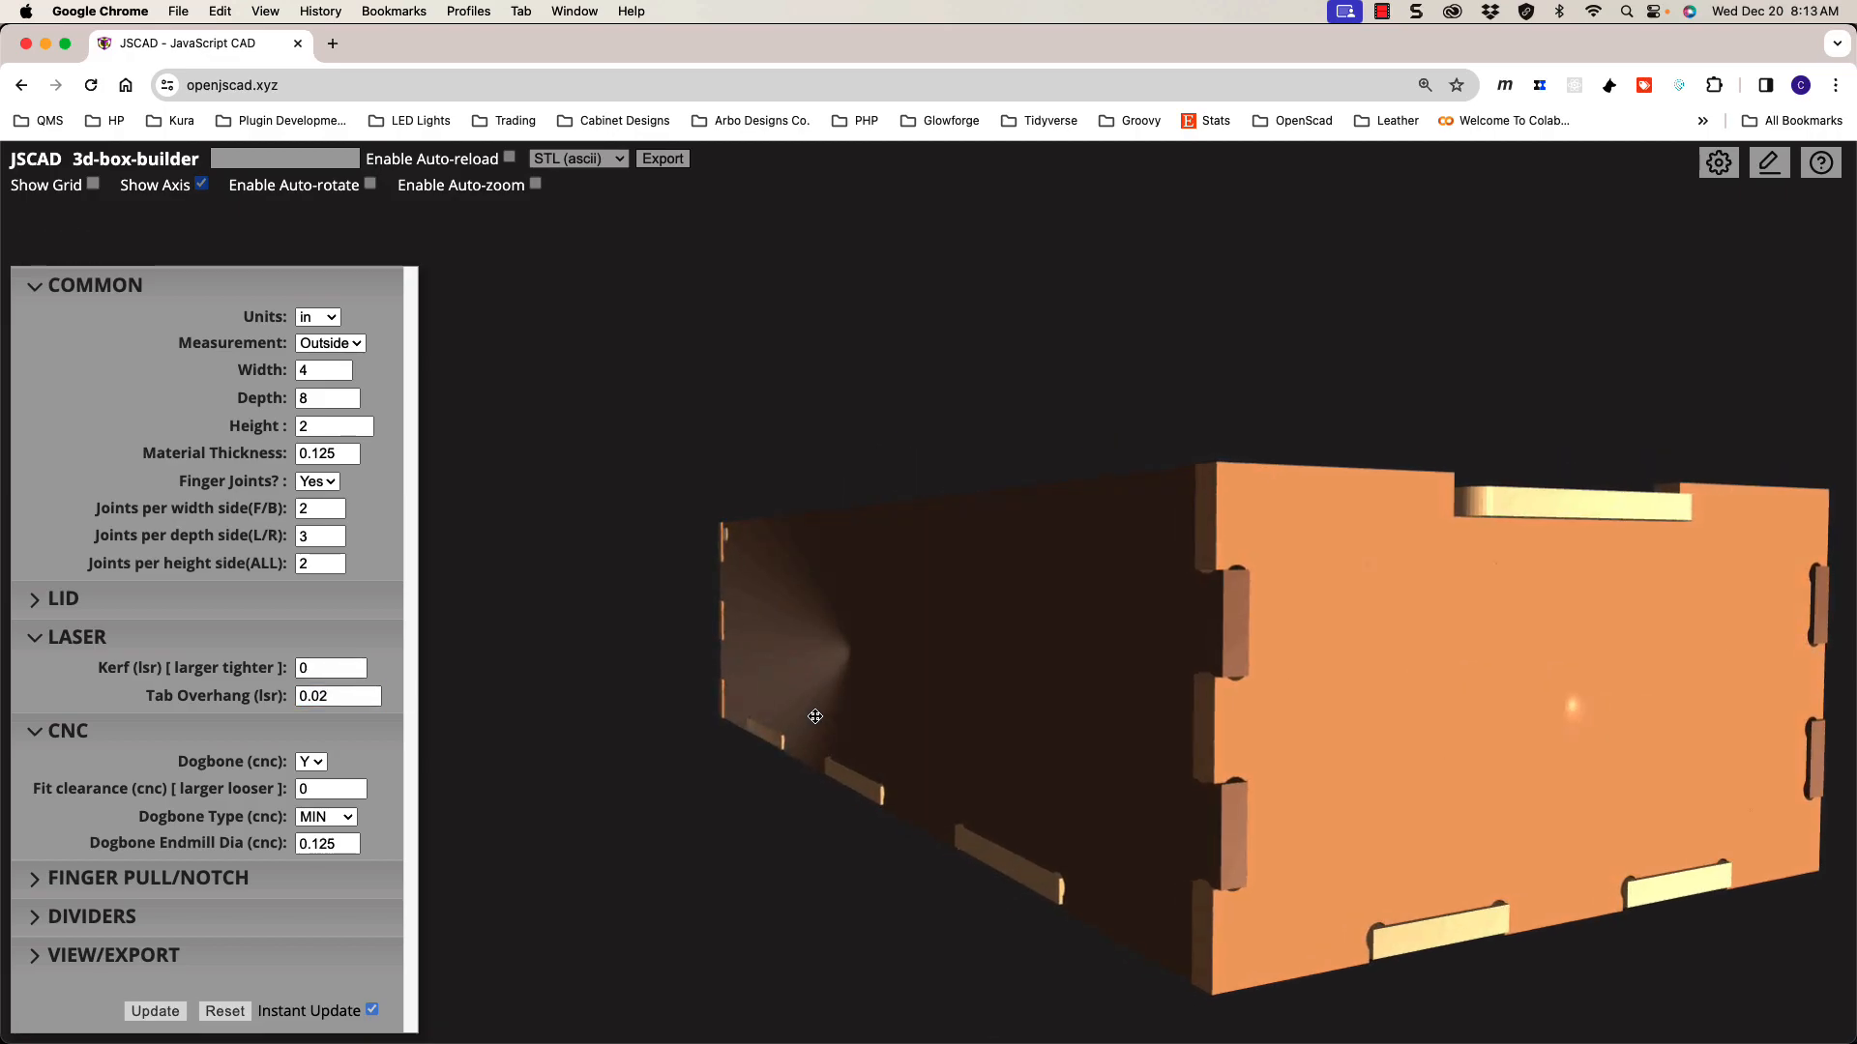
left_click(304, 670)
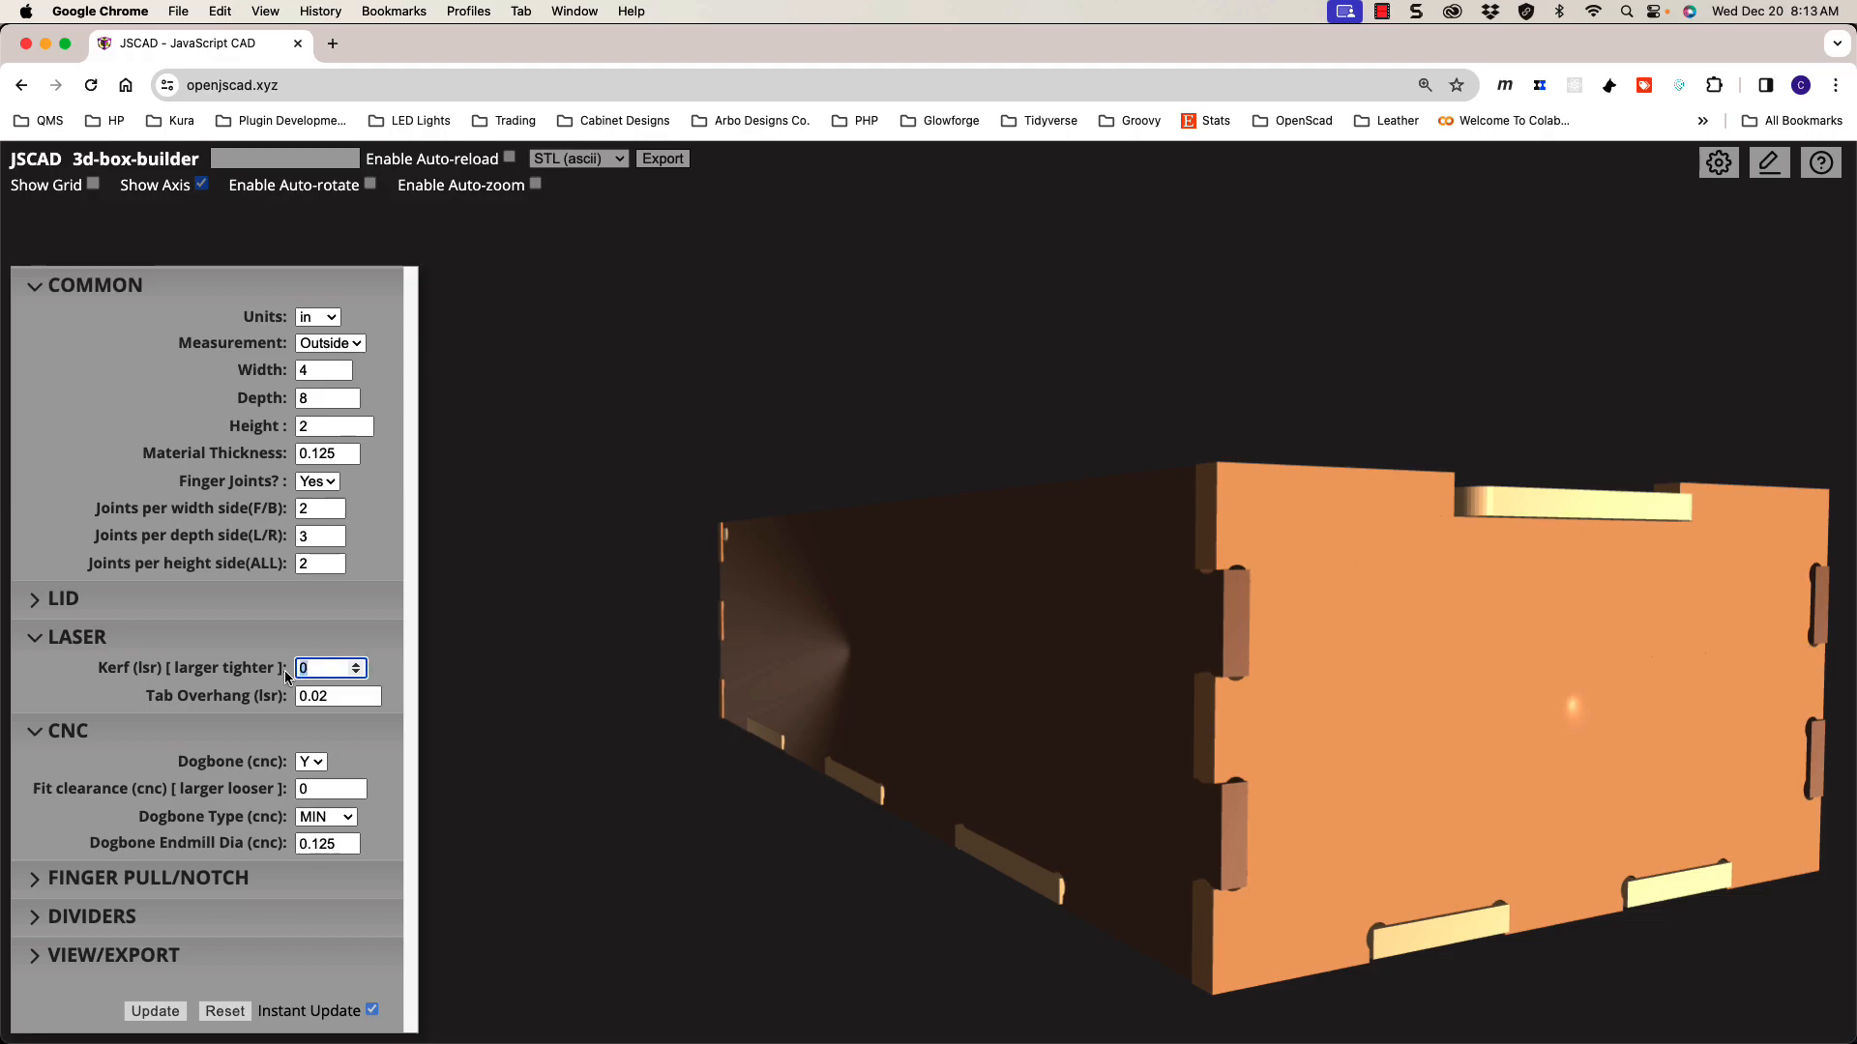
left_click(306, 667)
left_click_drag(919, 766, 895, 764)
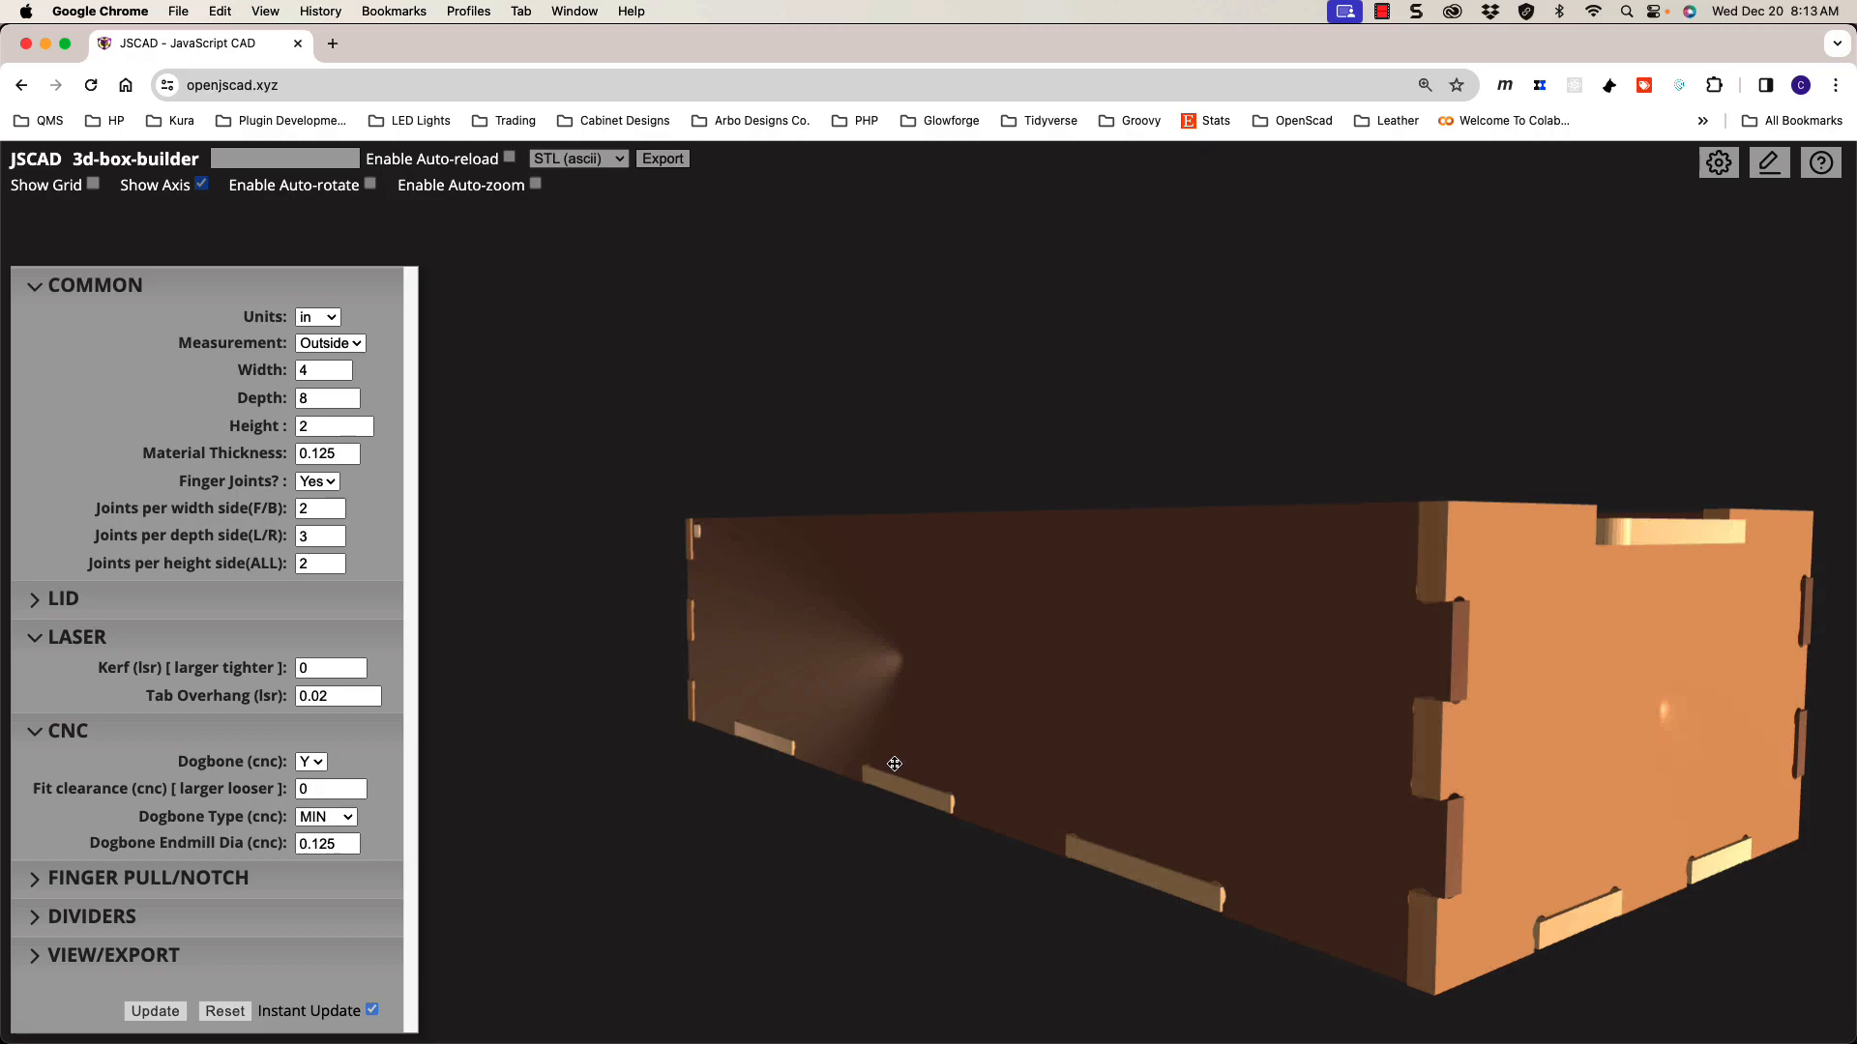
Step: Set Dogbone (cnc) back to N
left_click(311, 762)
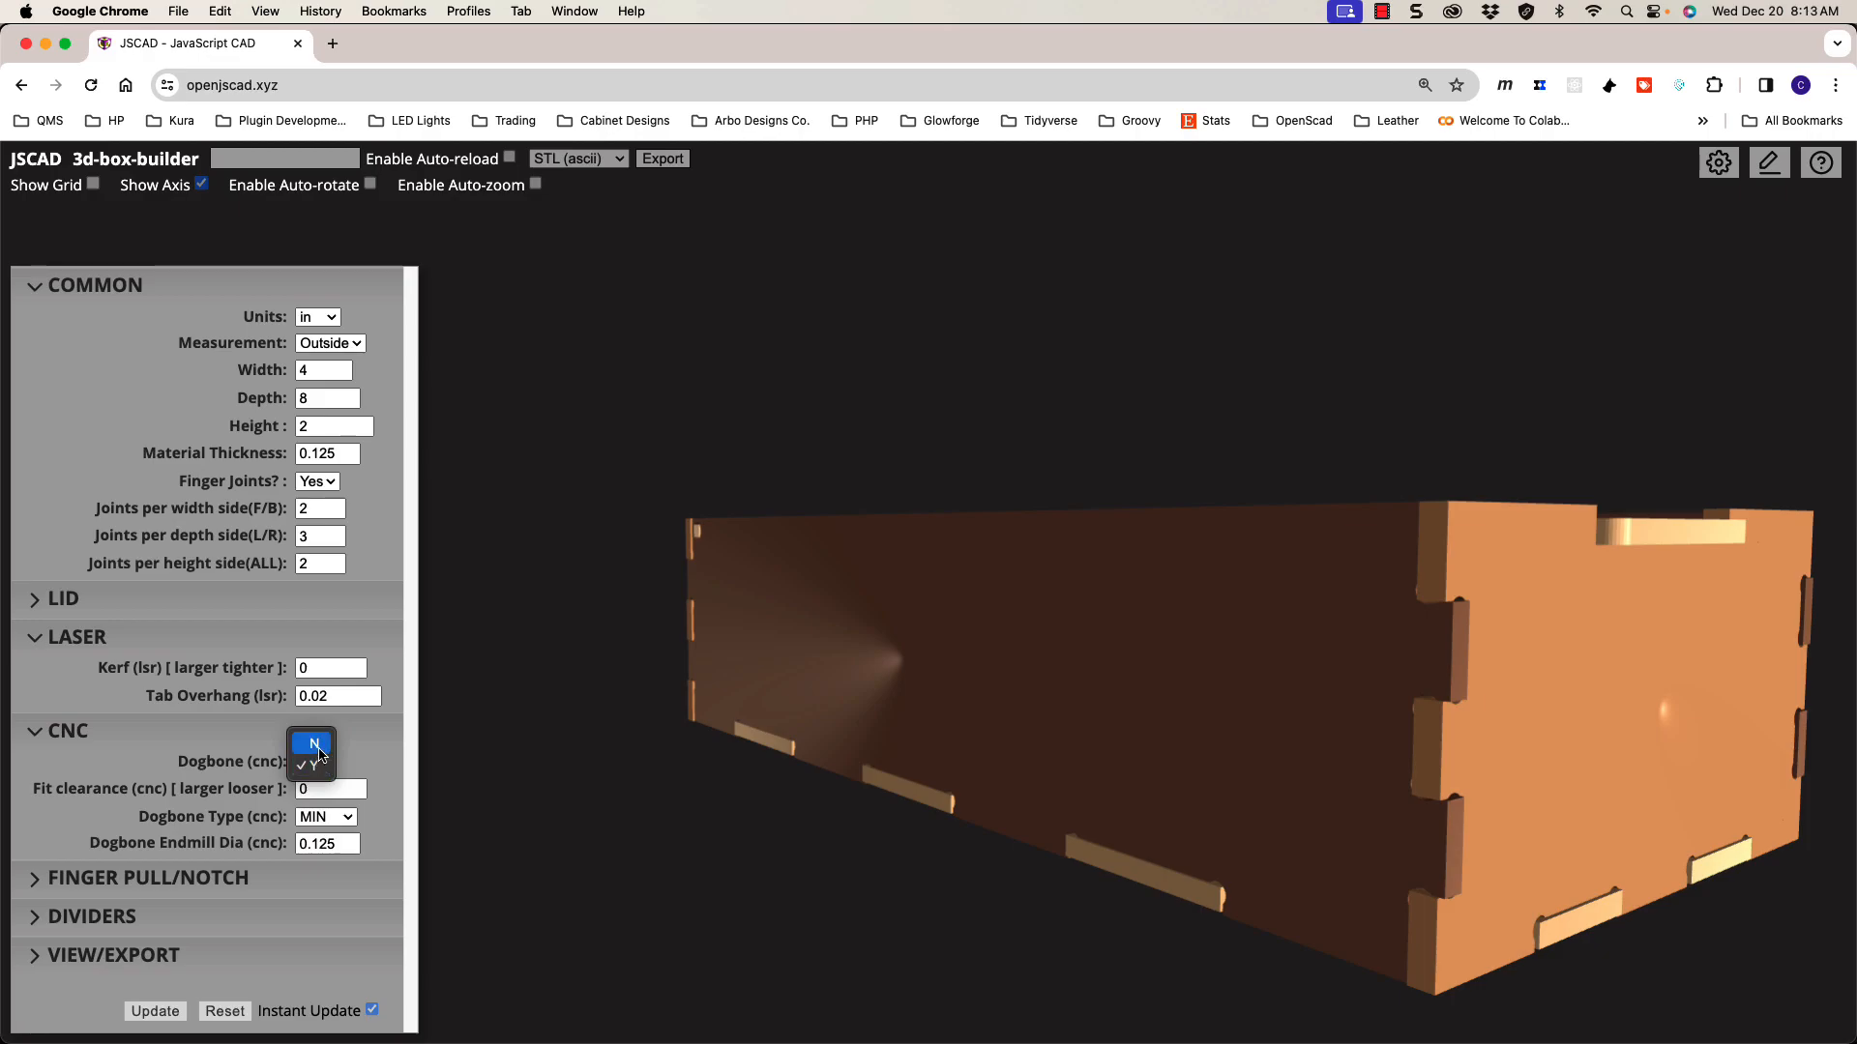
left_click(319, 753)
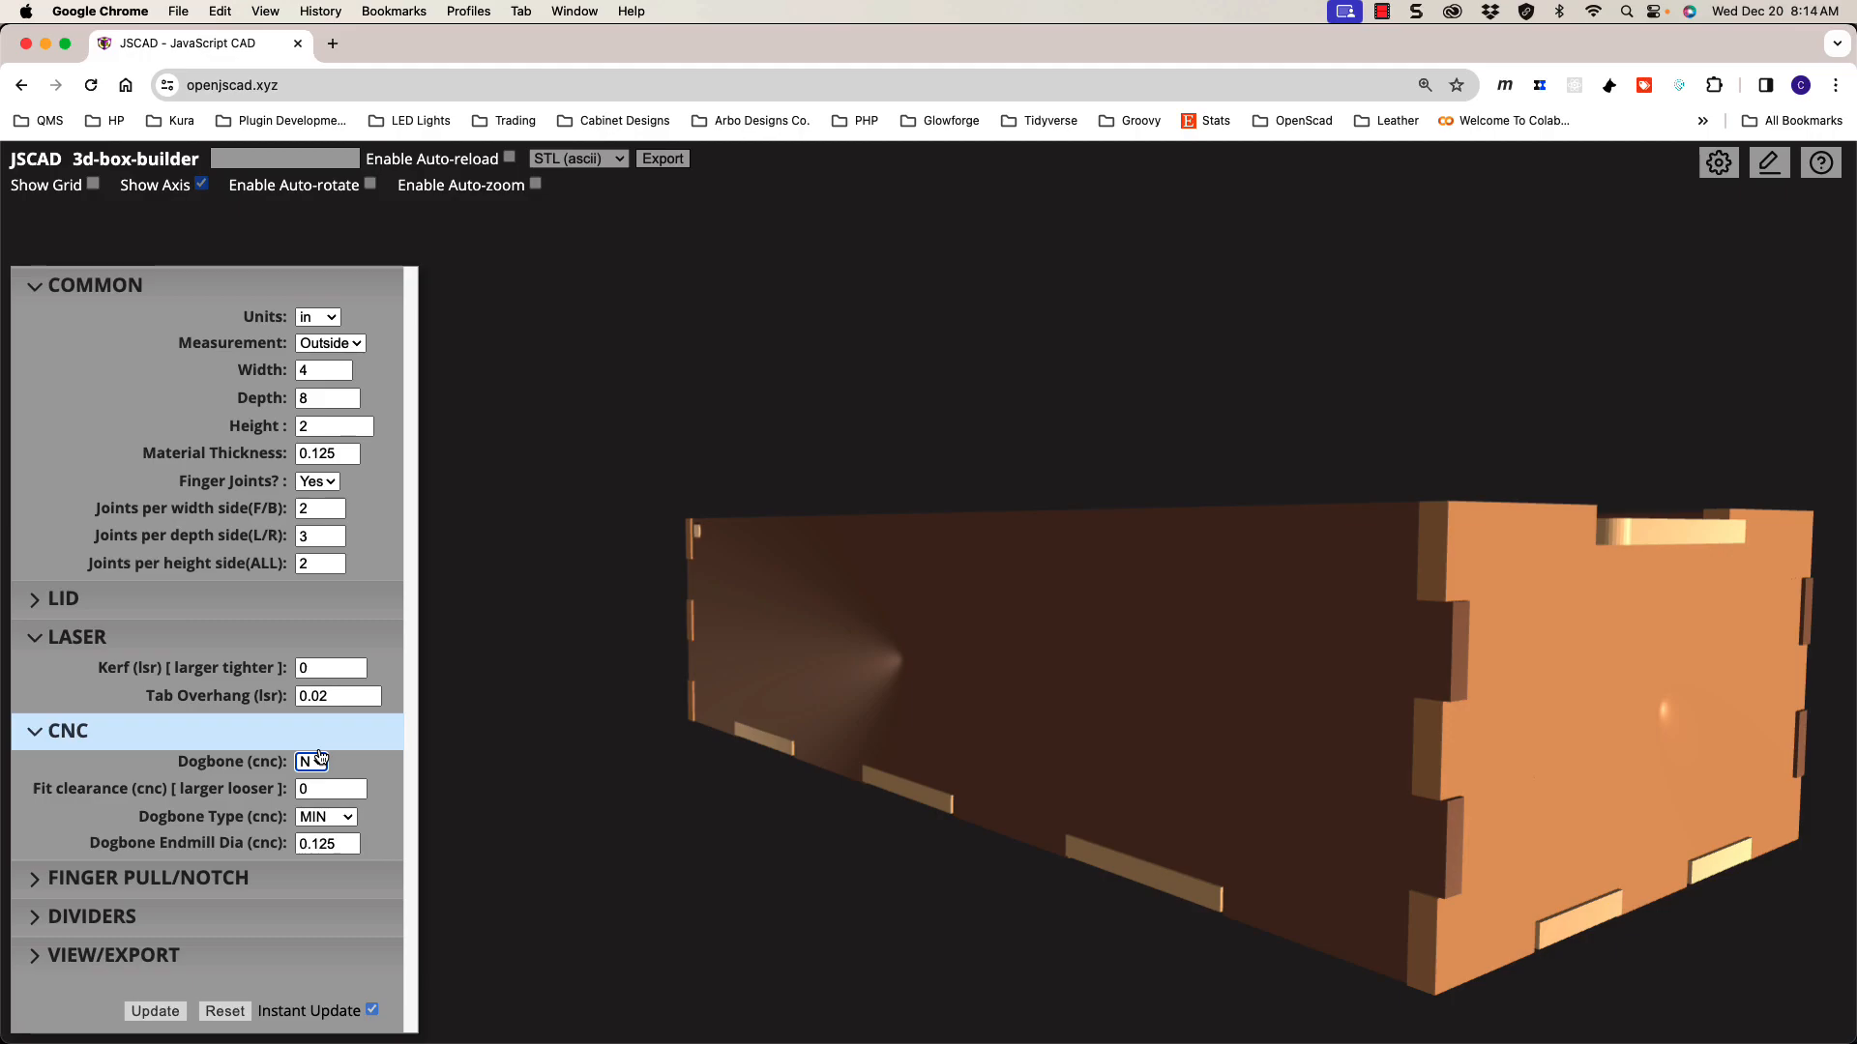
left_click_drag(1015, 732, 902, 684)
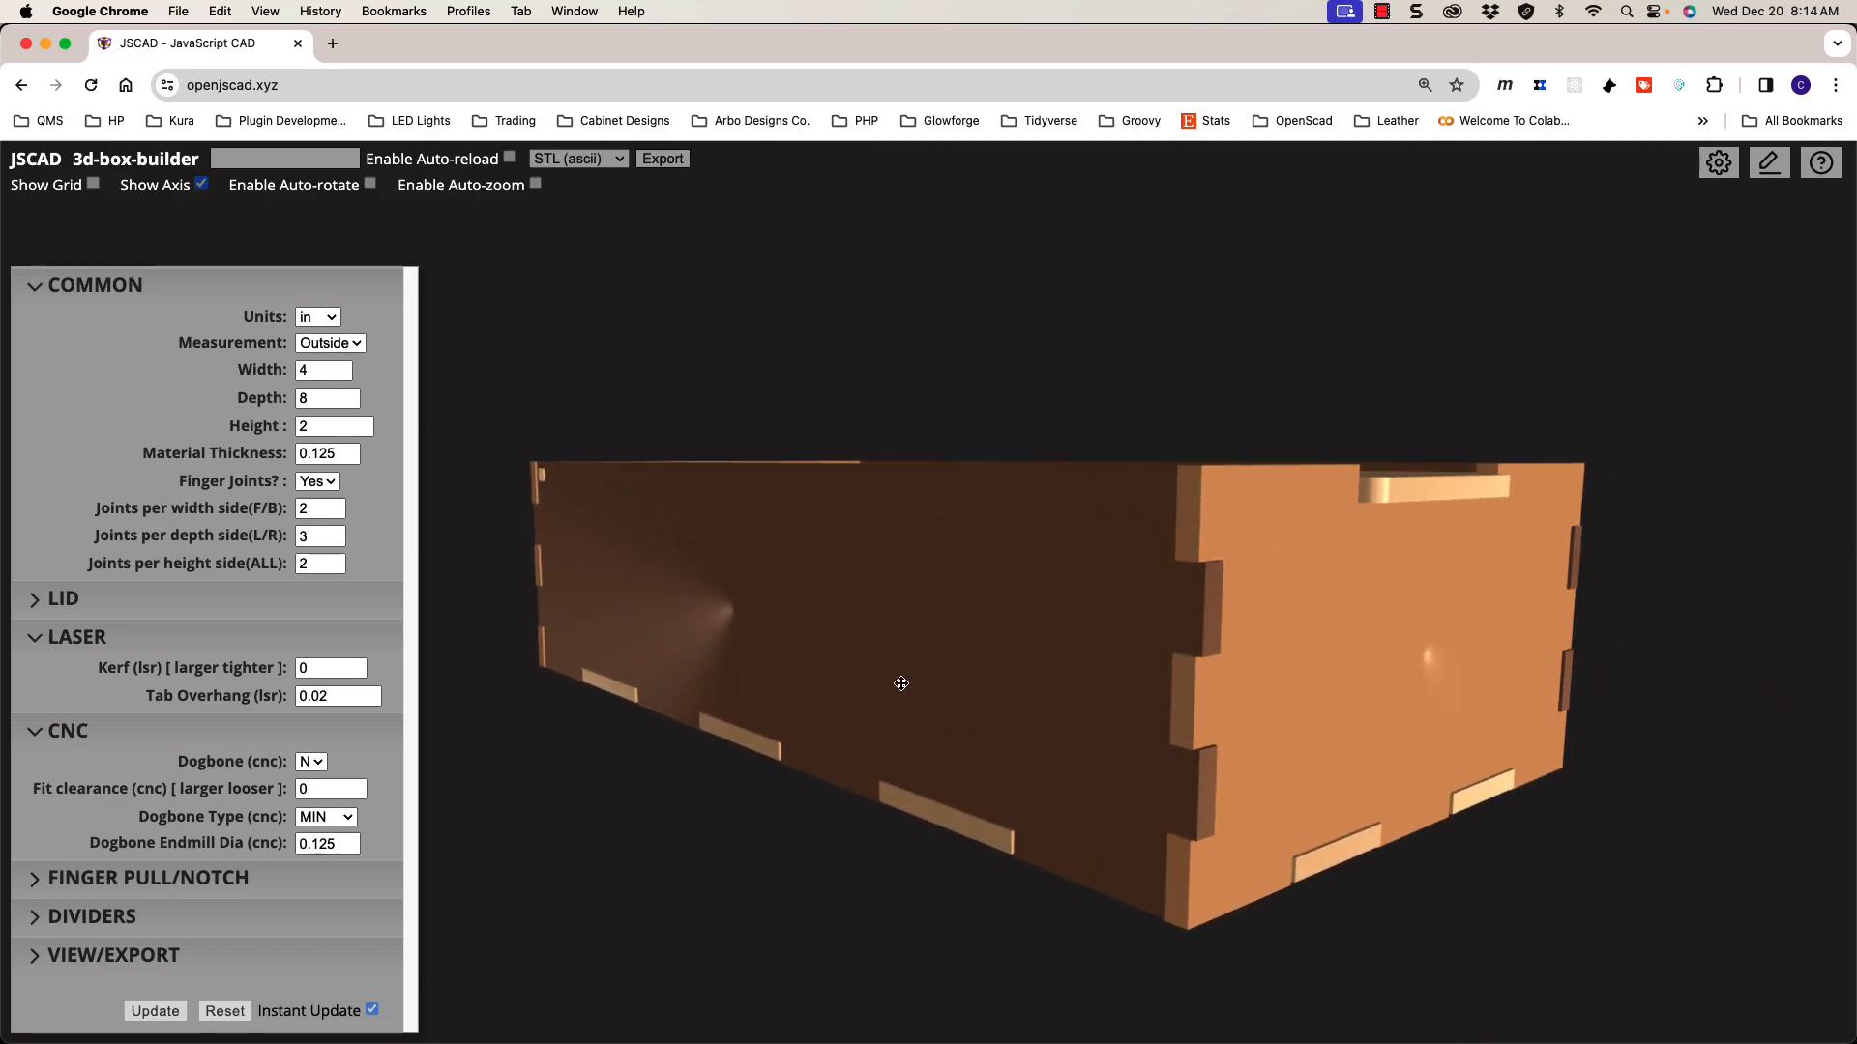
Step: Reset both Kerf and Tab Overhang to 0
left_click(326, 667)
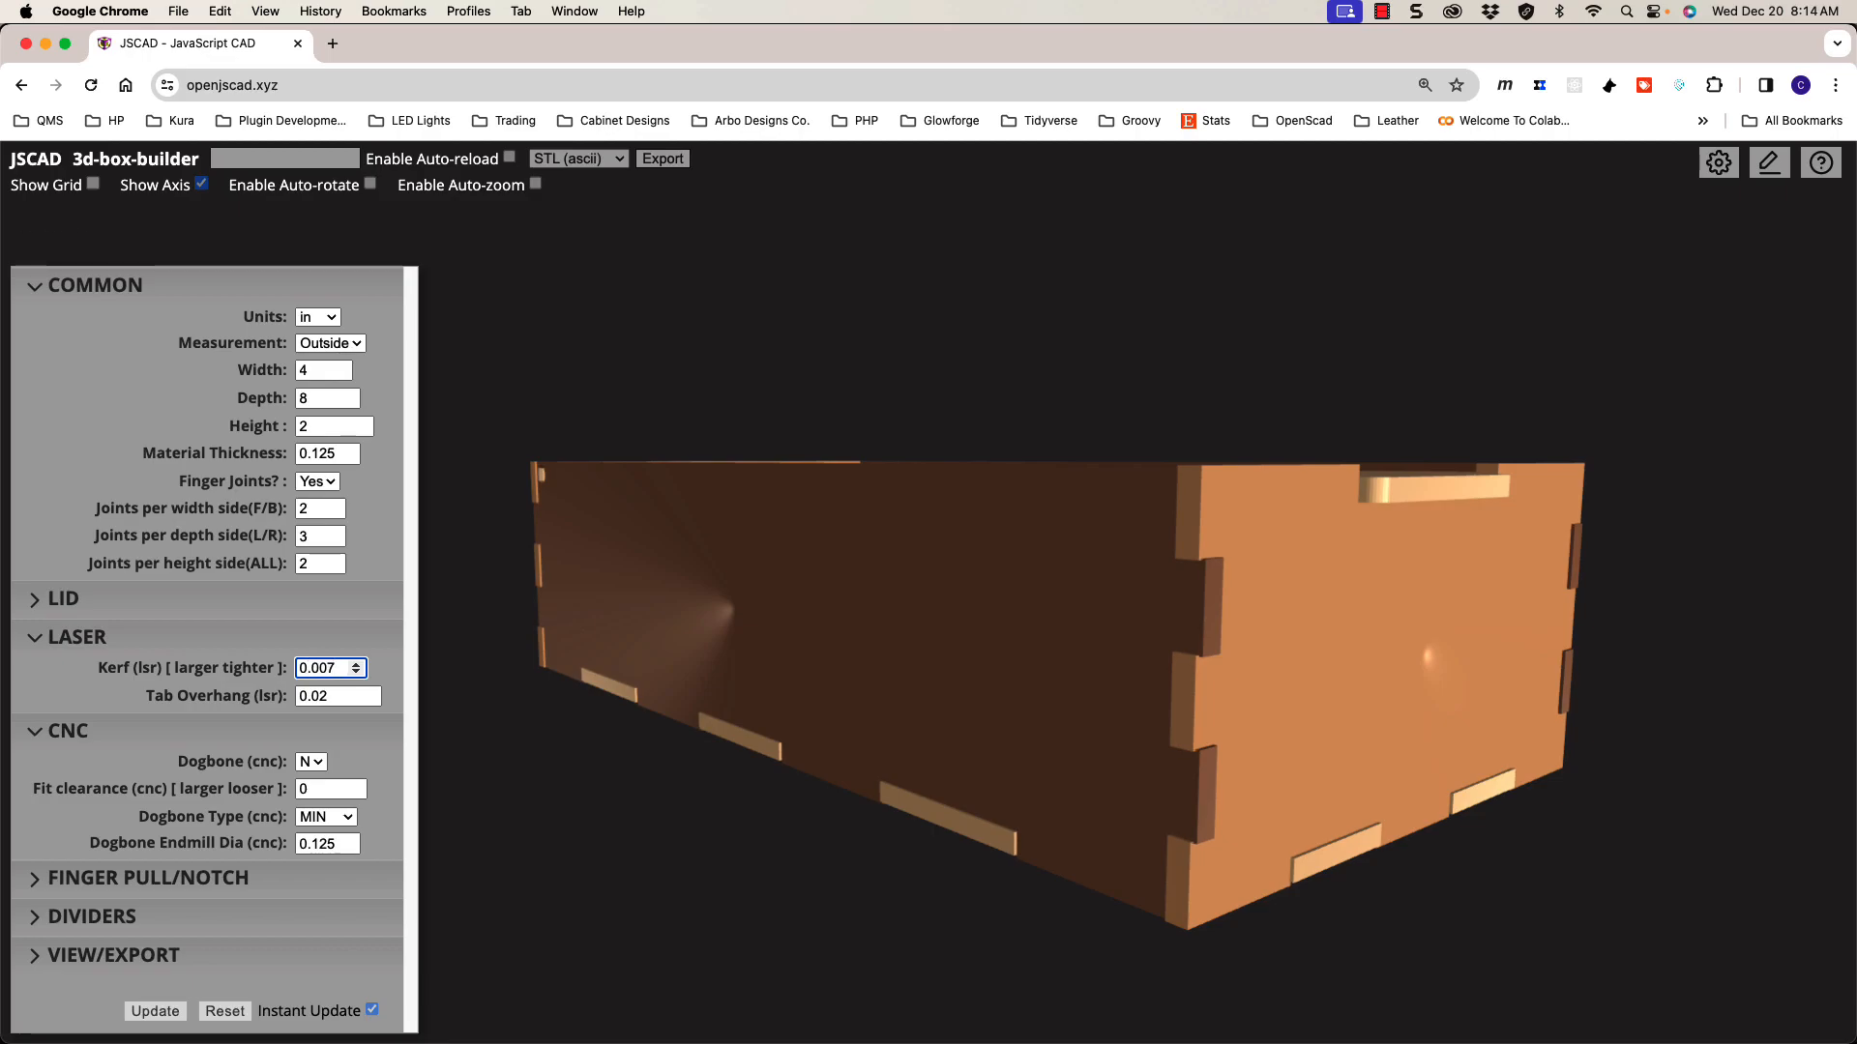
key("Tab")
type("0")
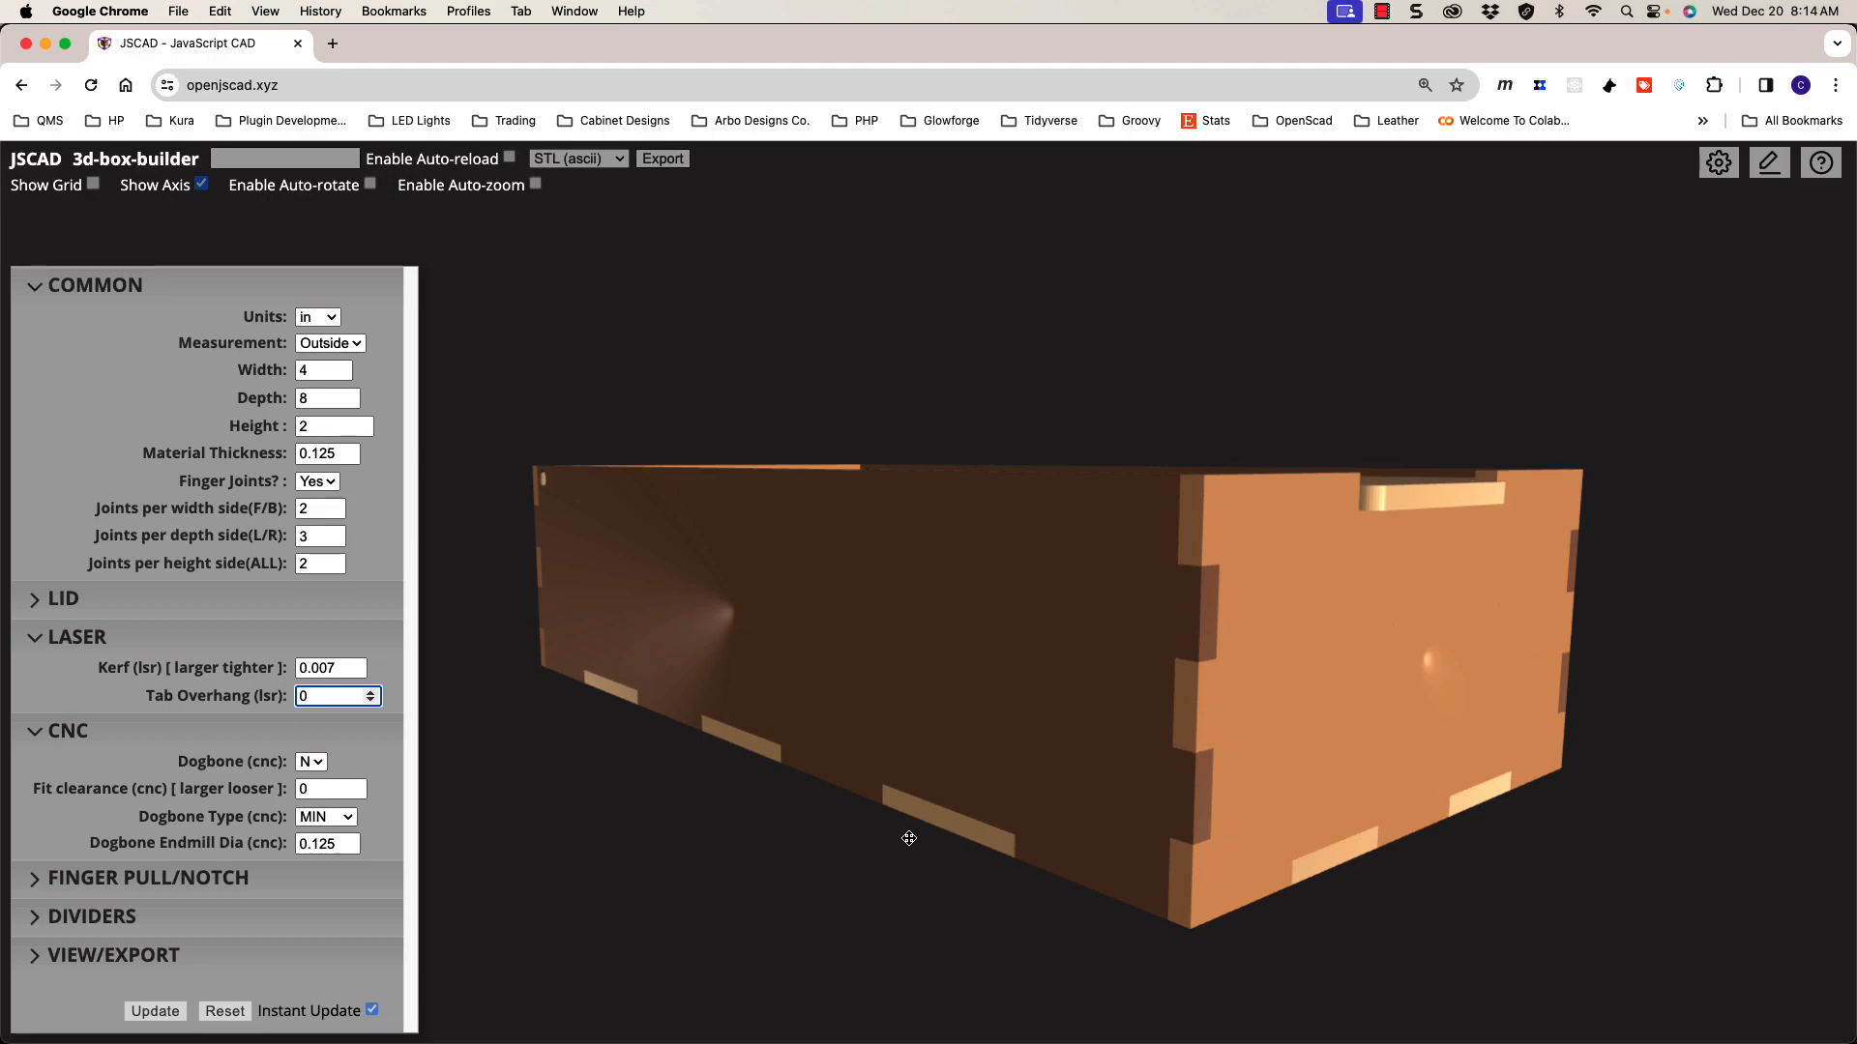
key("shift+Tab")
type("0")
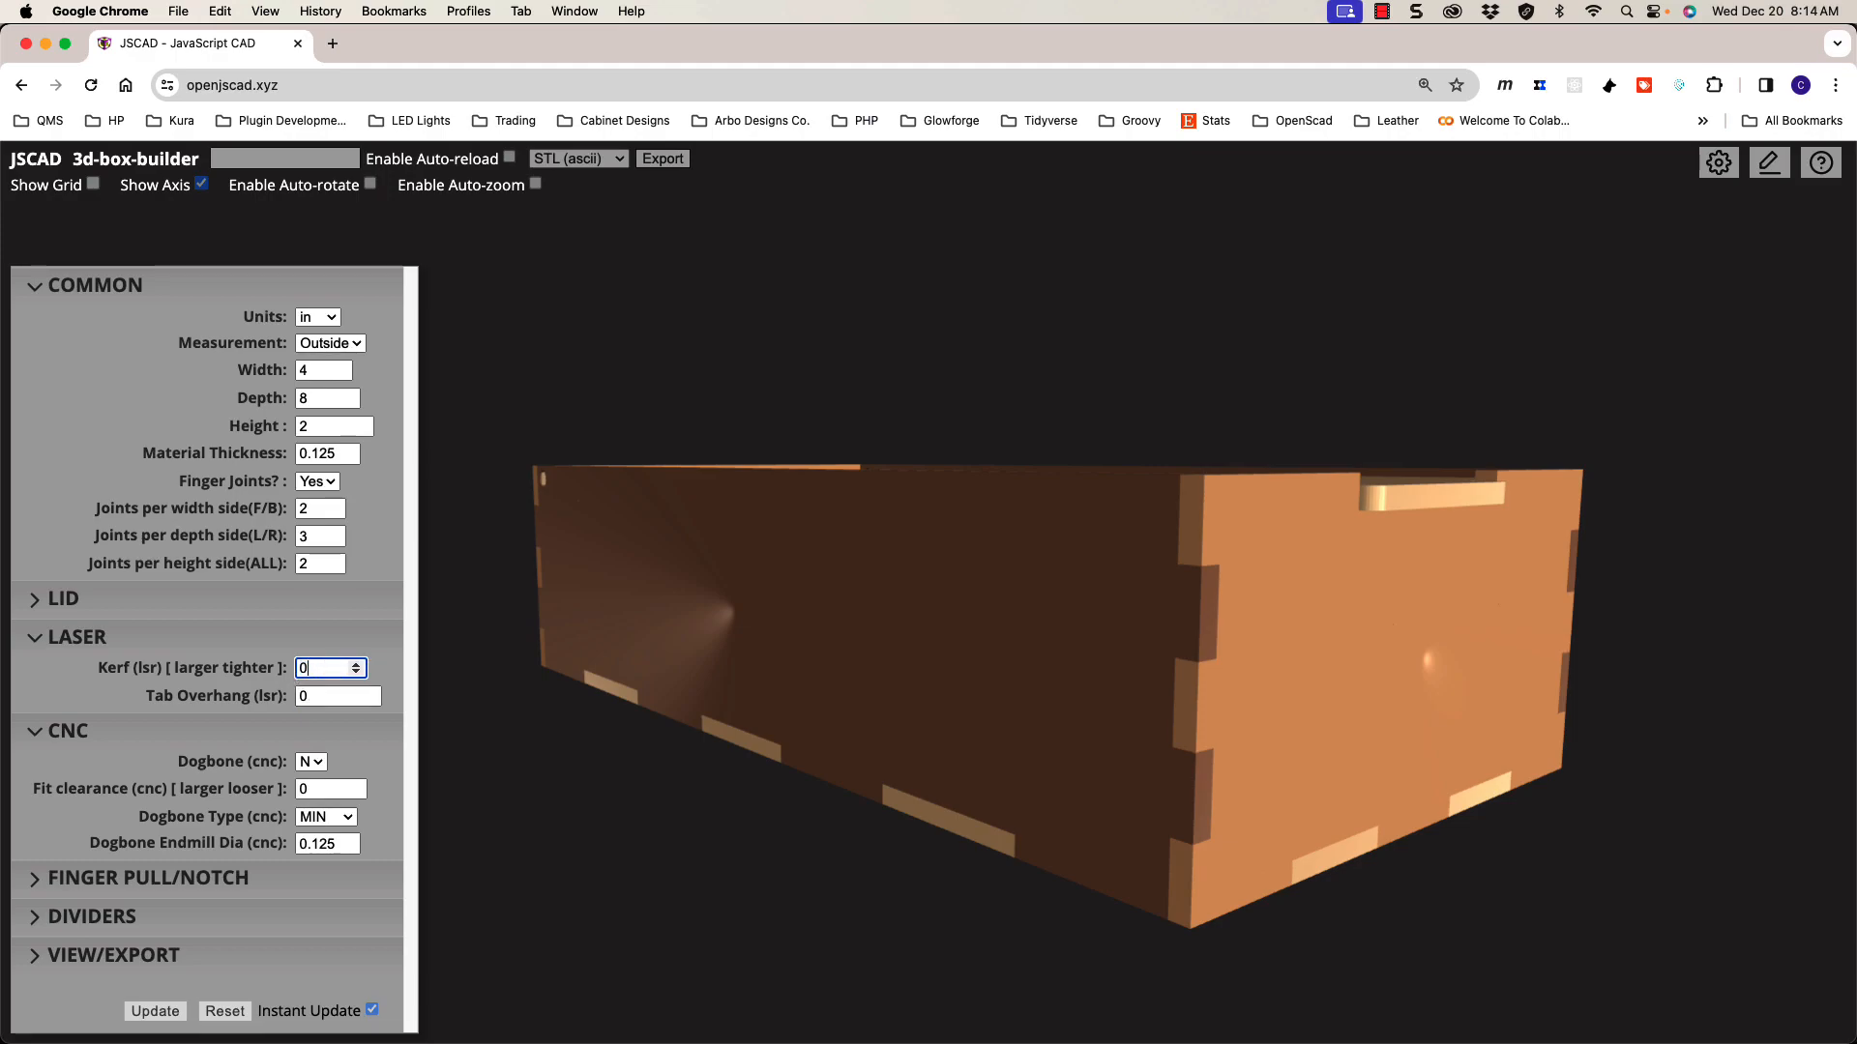
left_click(330, 698)
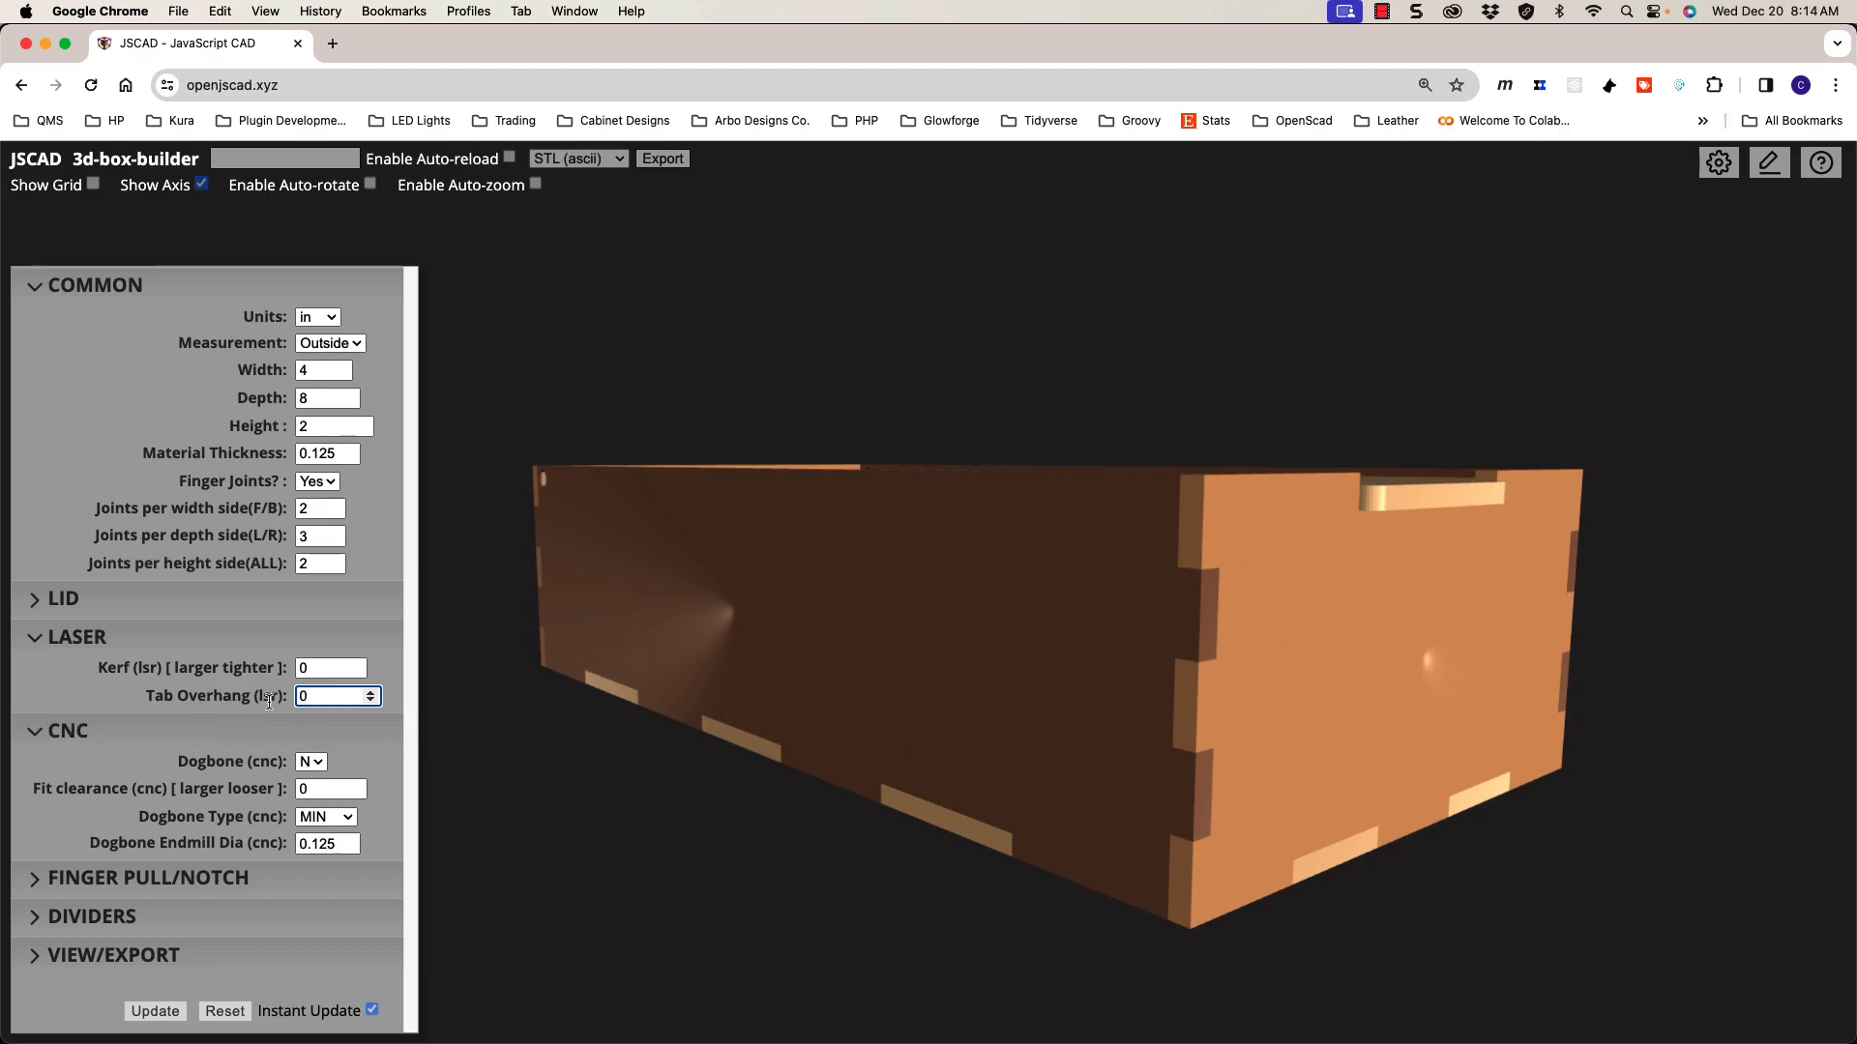
Step: Rotate and zoom the view in closer on the box's front corner
left_click_drag(595, 721, 920, 754)
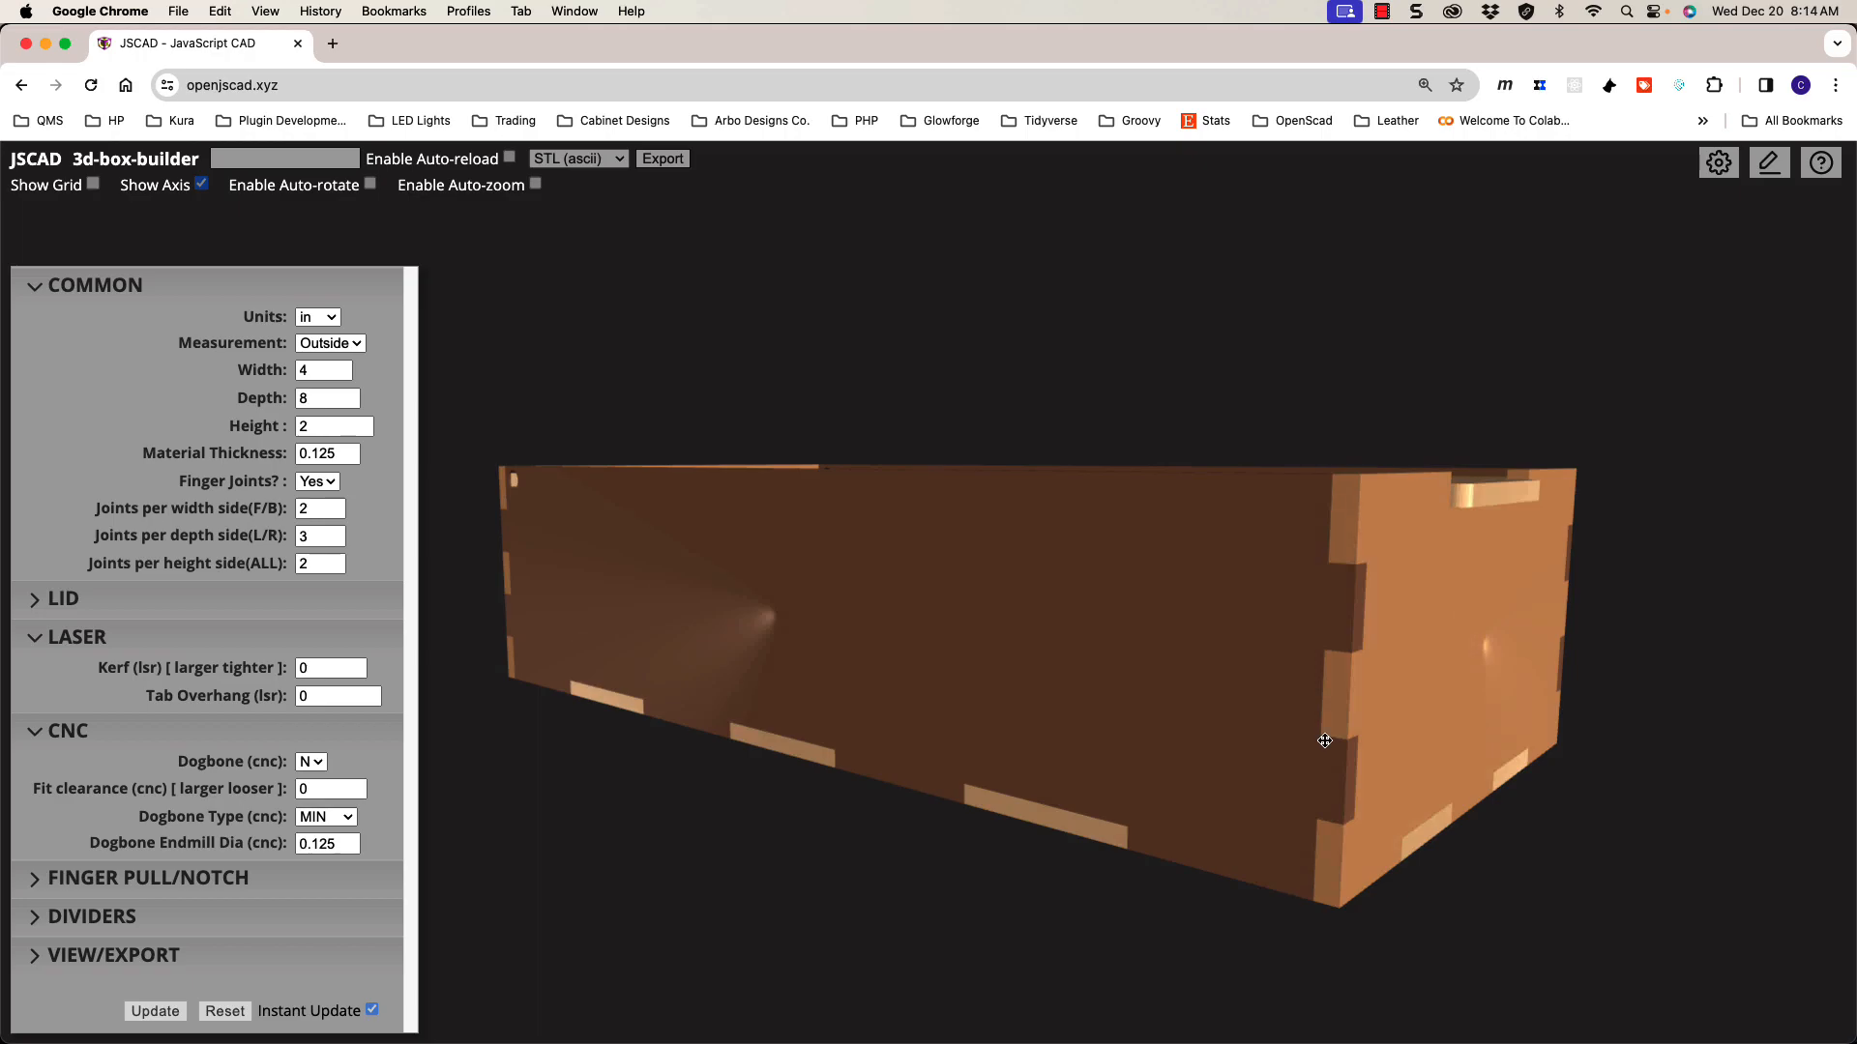
scroll(1335, 737, "up", 3)
left_click_drag(1334, 737, 1248, 590)
scroll(1231, 726, "up", 2)
scroll(1248, 590, "up", 2)
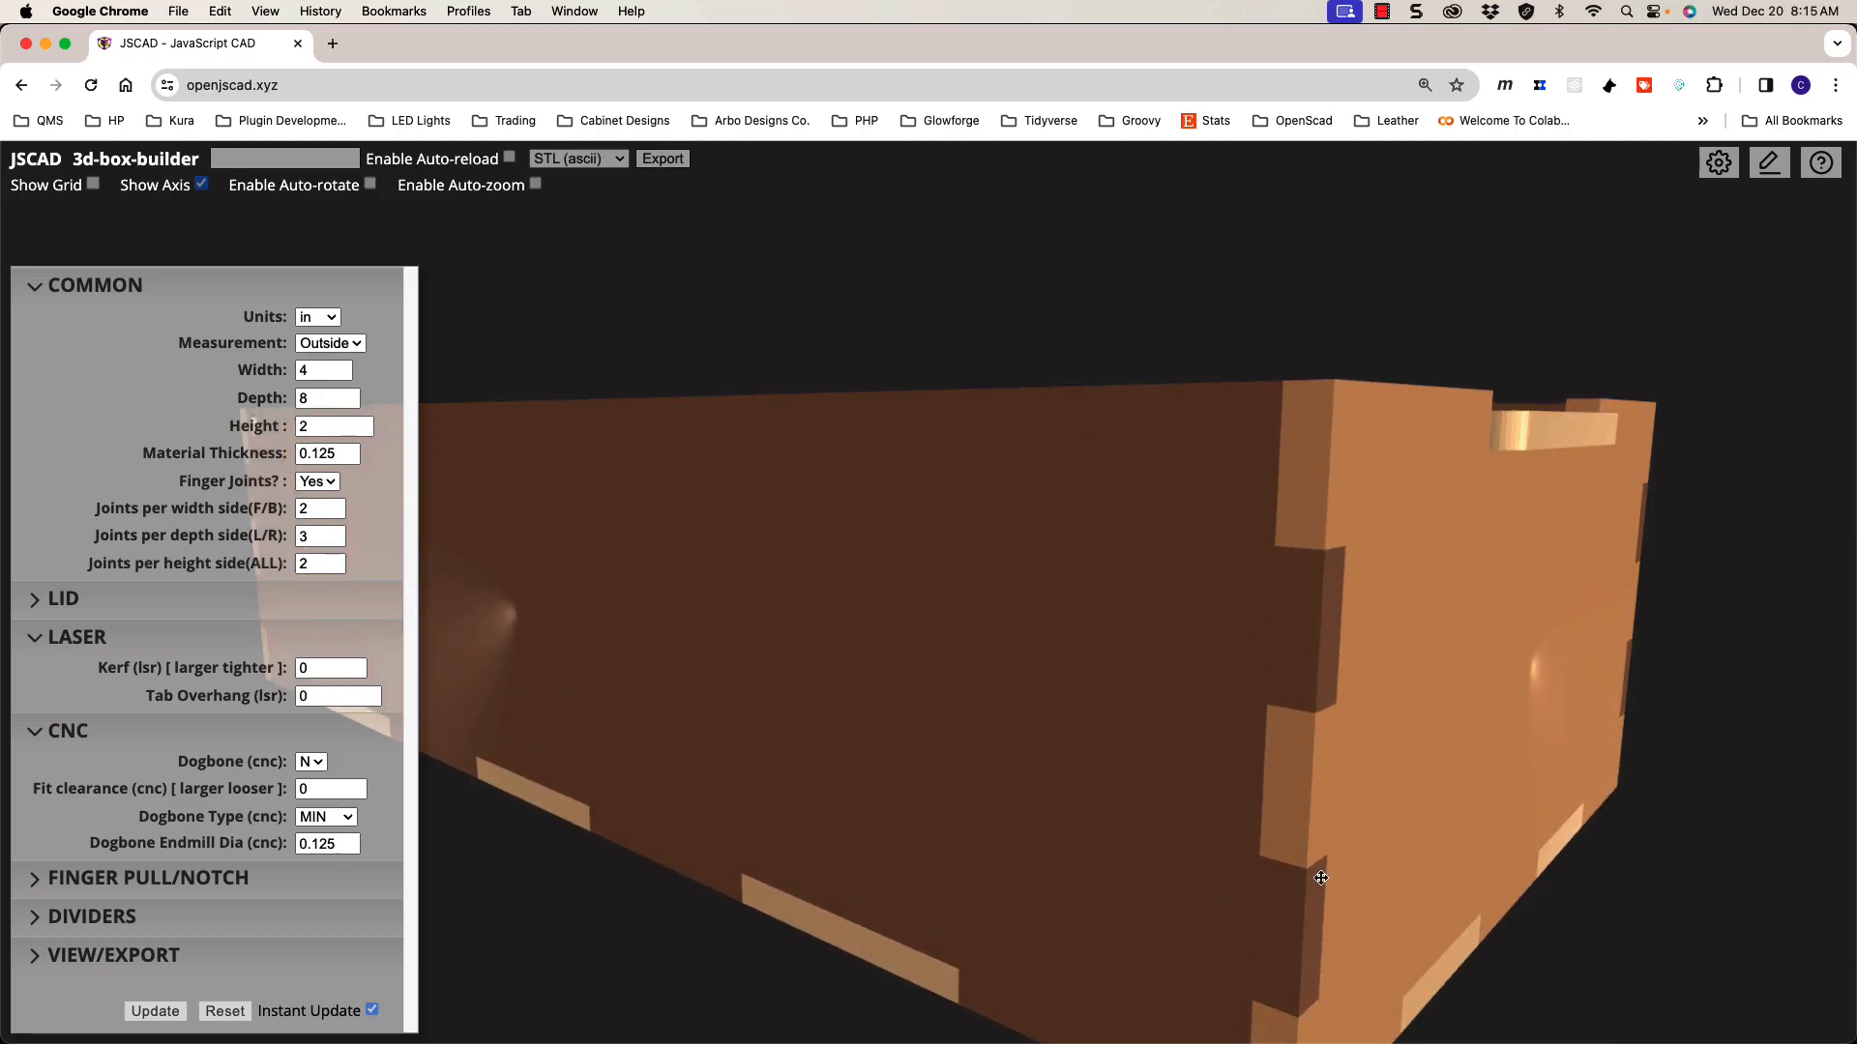
scroll(1178, 767, "down", 2)
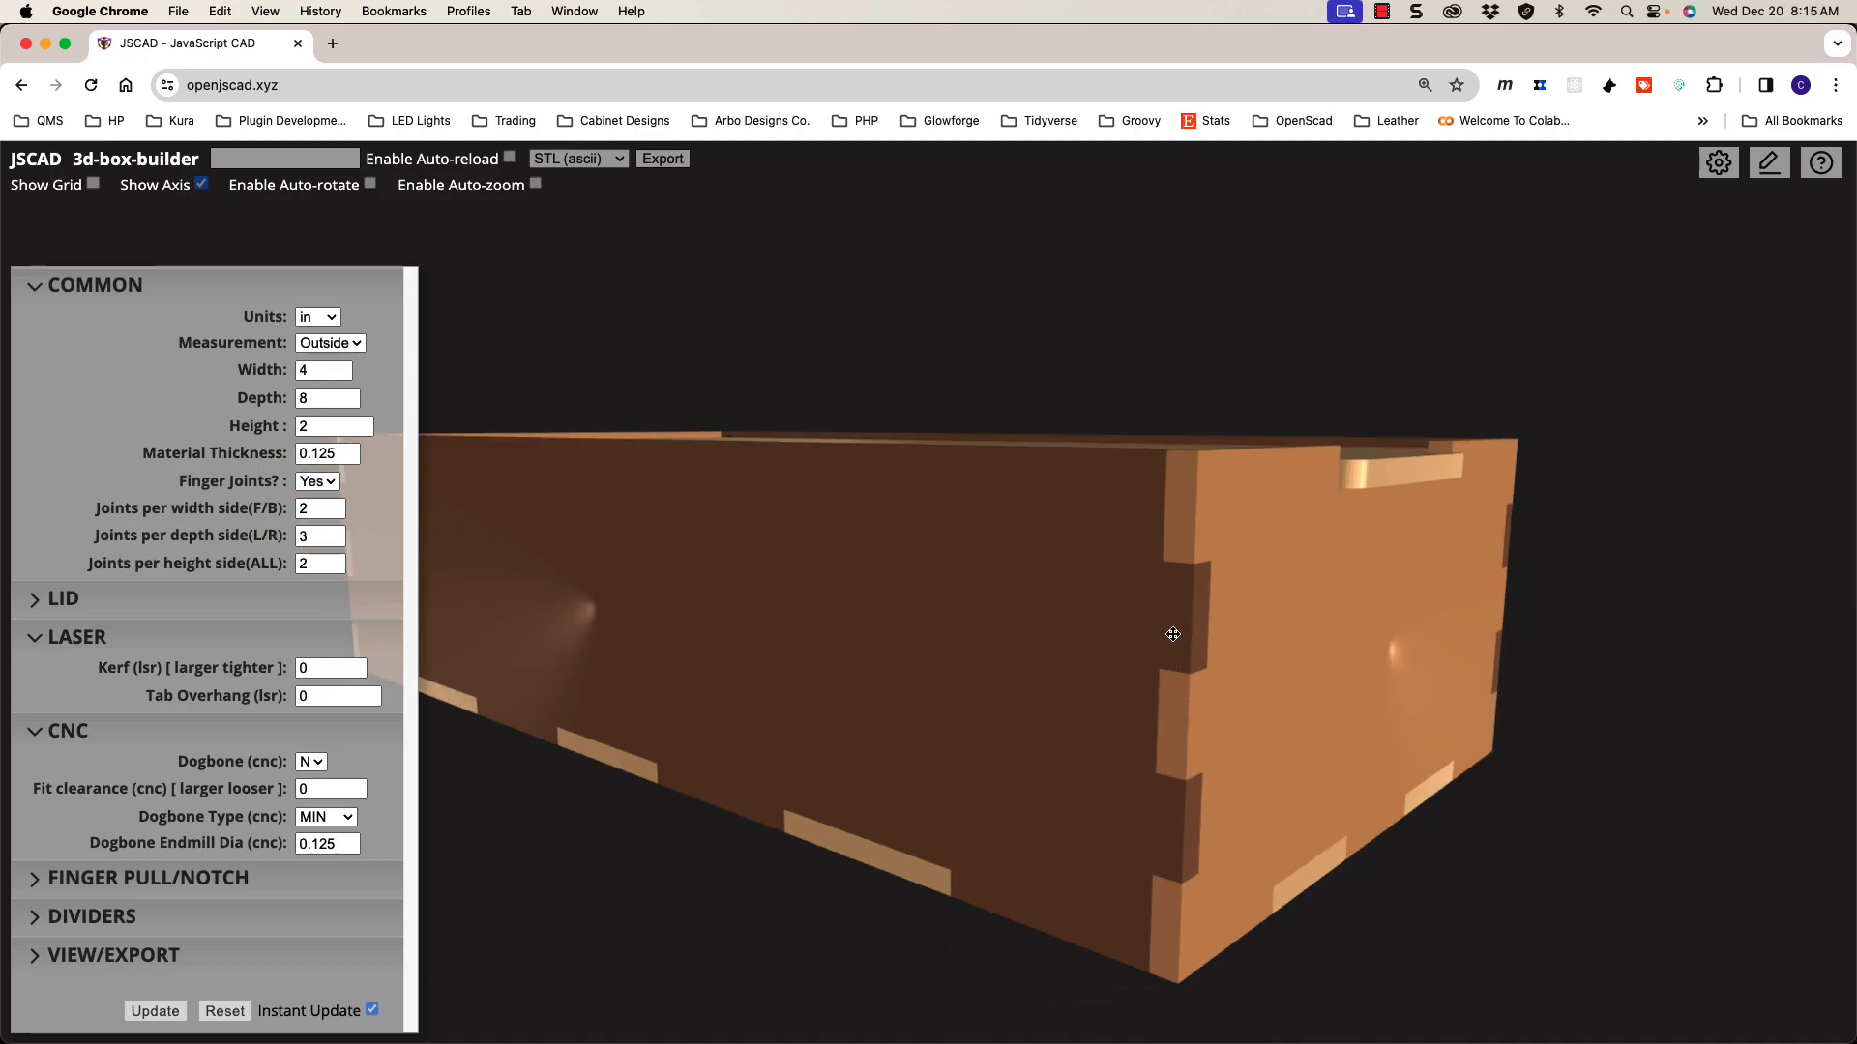
scroll(1201, 611, "up", 2)
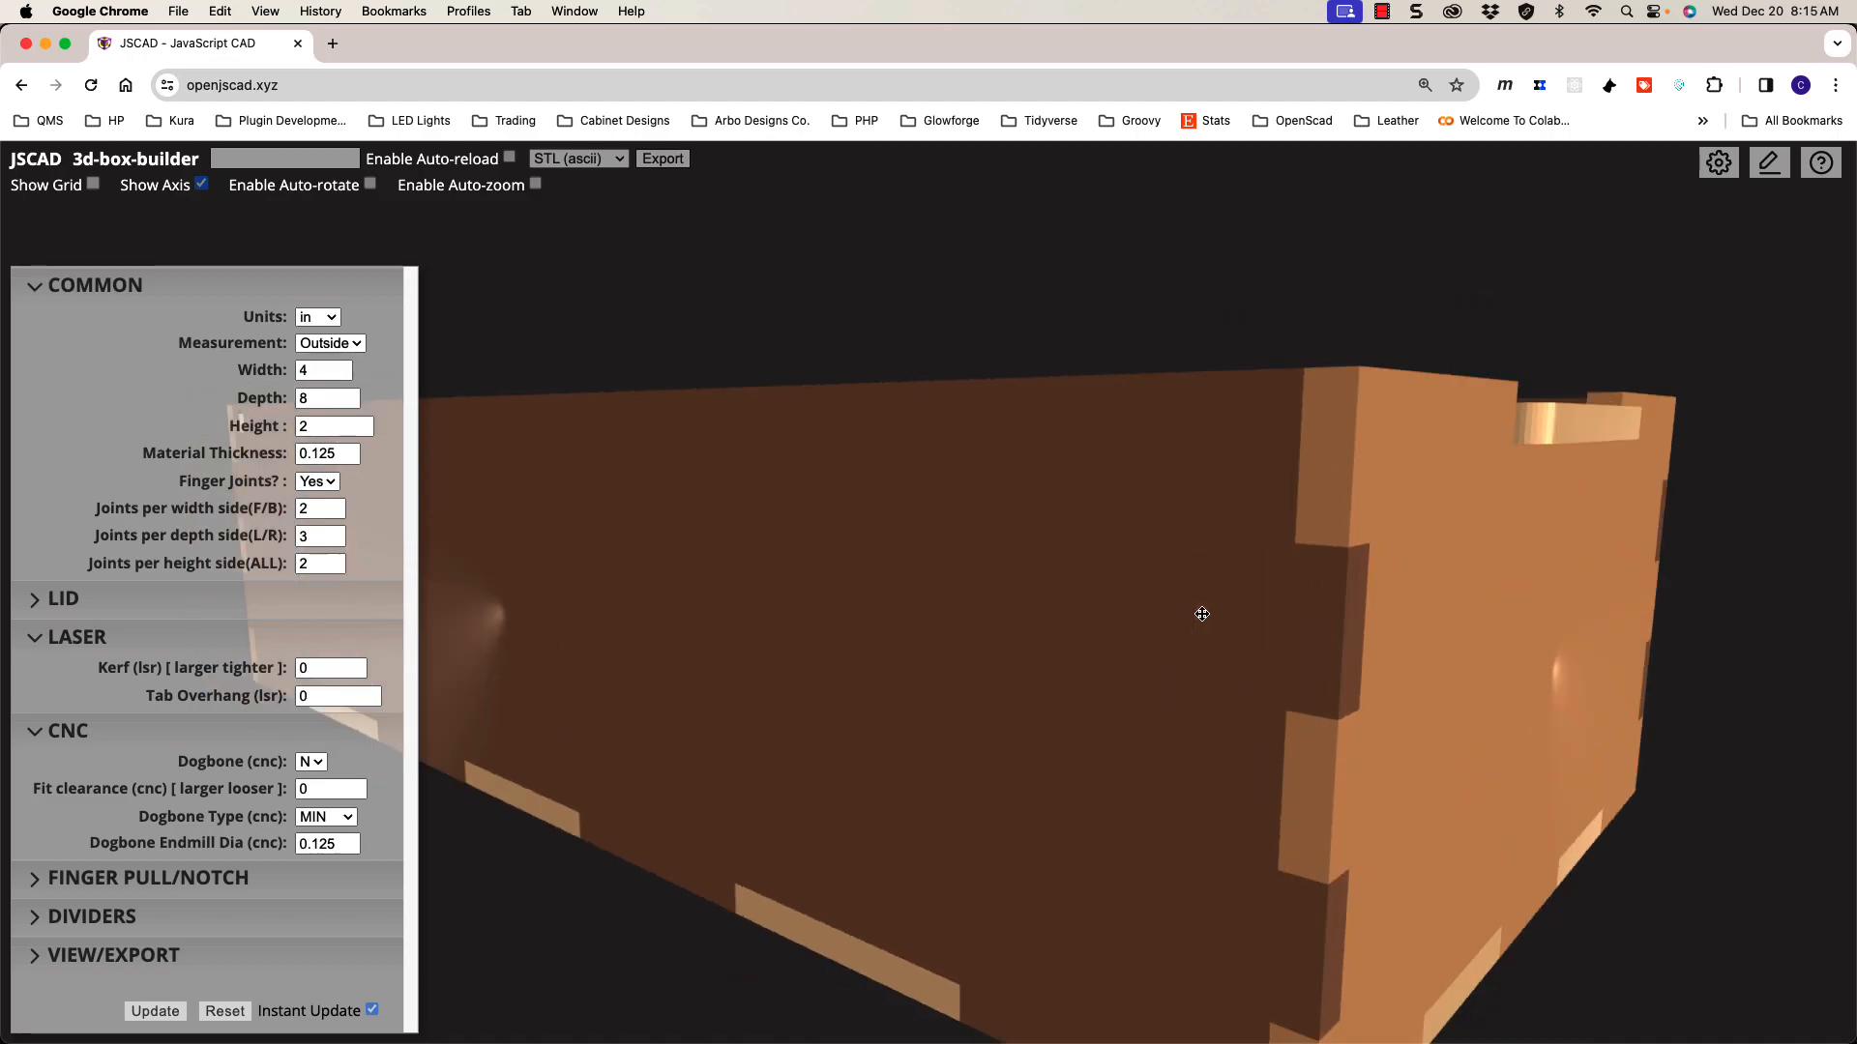
scroll(1201, 614, "down", 1)
Step: Enter 0.03 as Tab Overhang and orbit to bring the orange end face forward
left_click(328, 697)
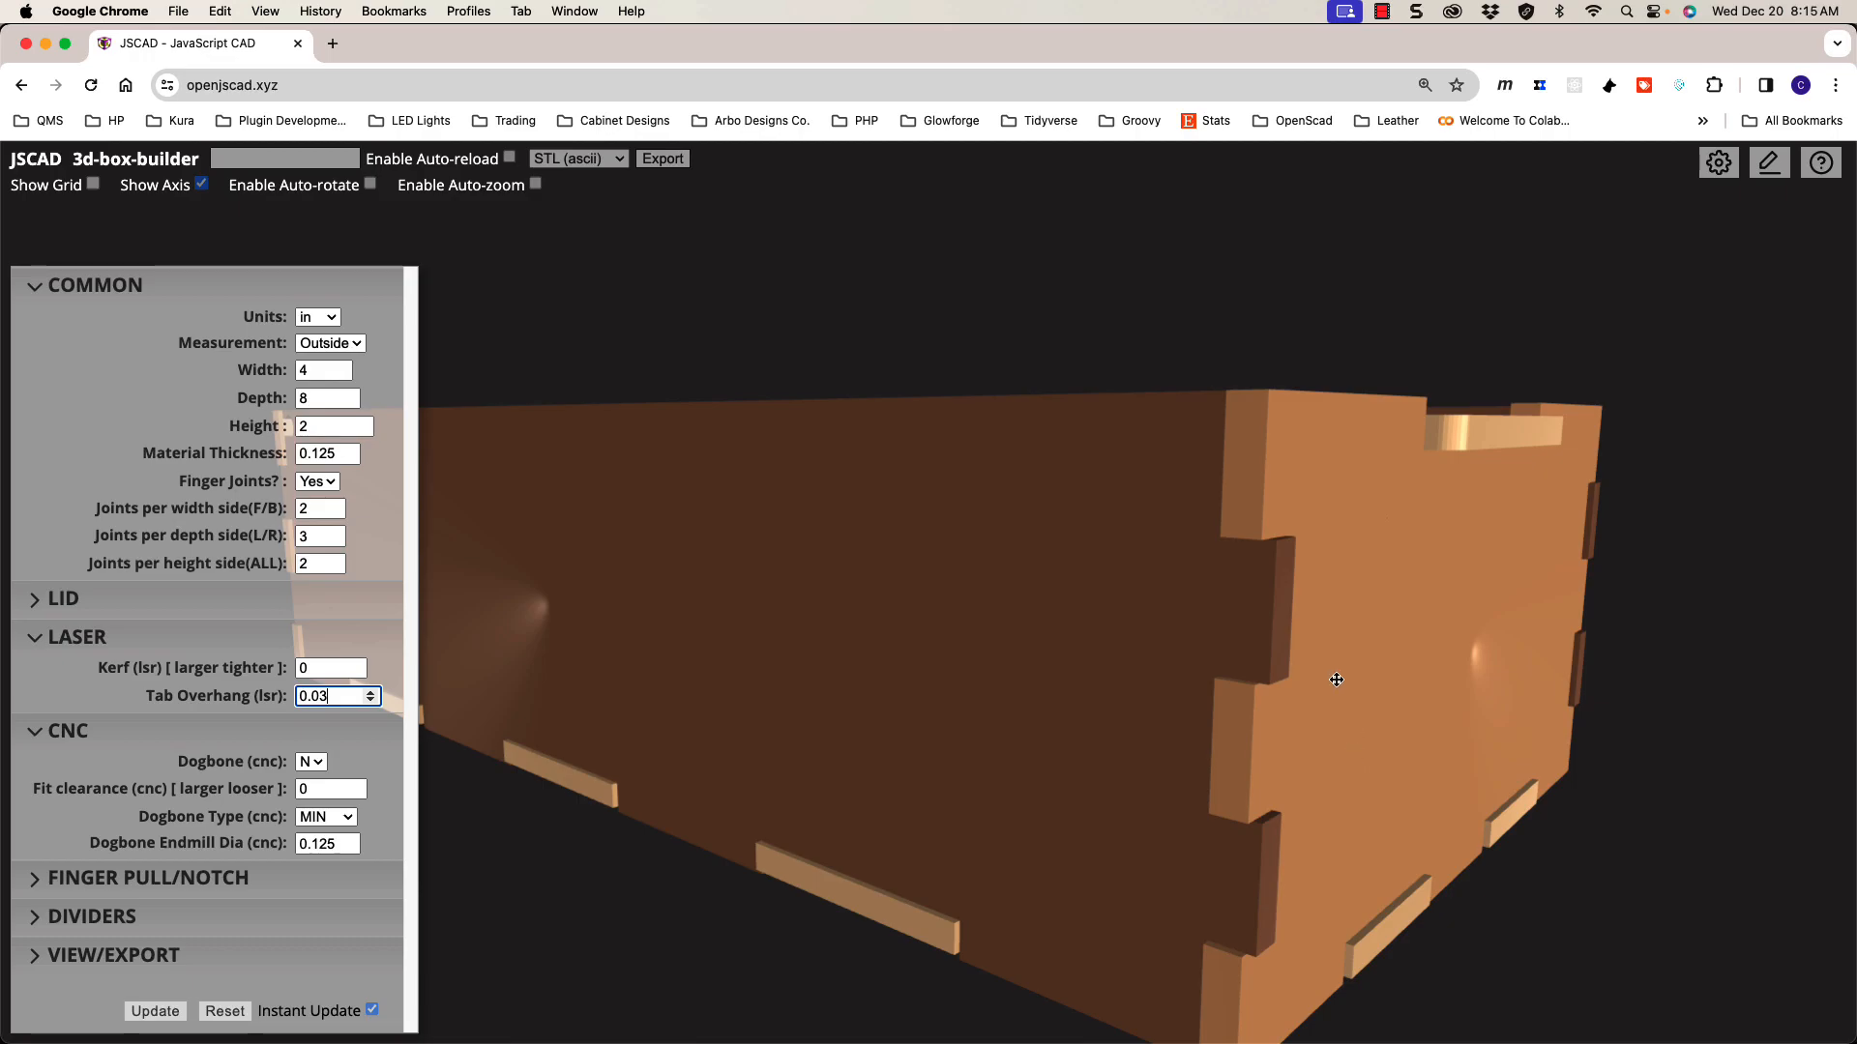
scroll(1289, 642, "up", 3)
scroll(1289, 642, "down", 3)
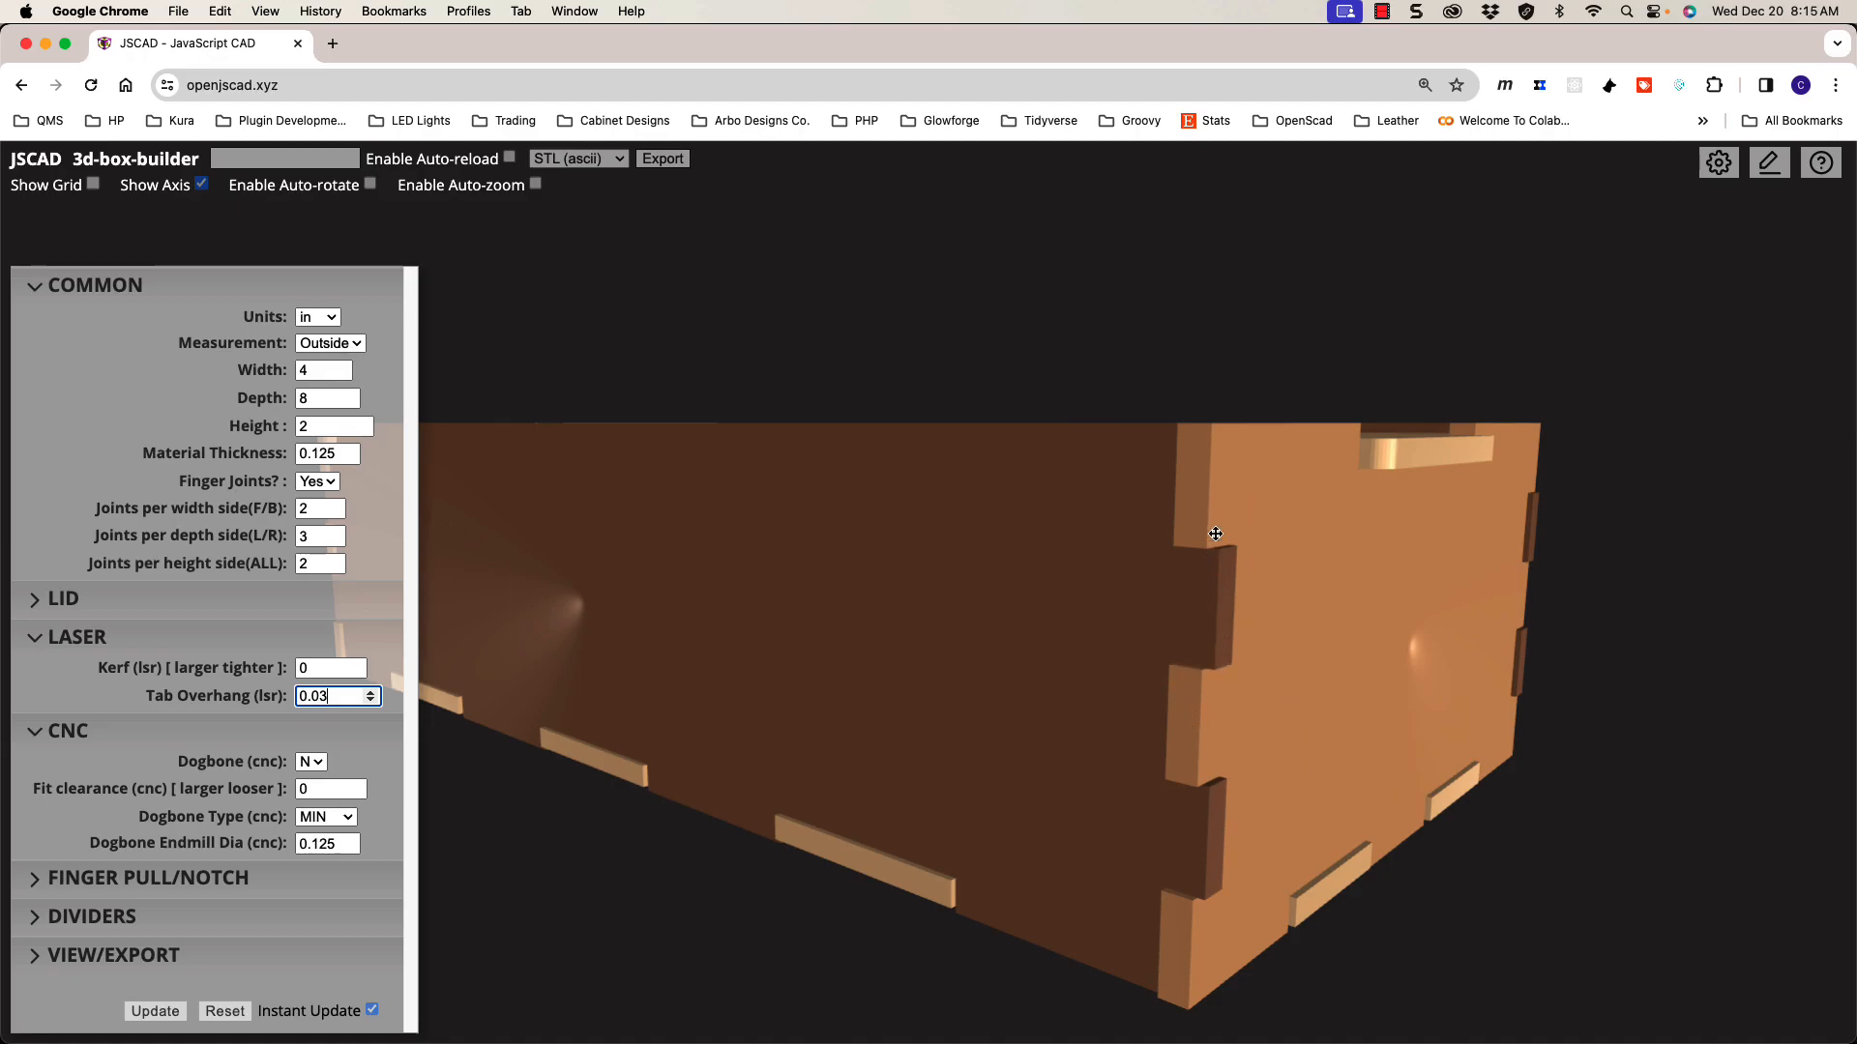
left_click_drag(1243, 668, 1256, 681)
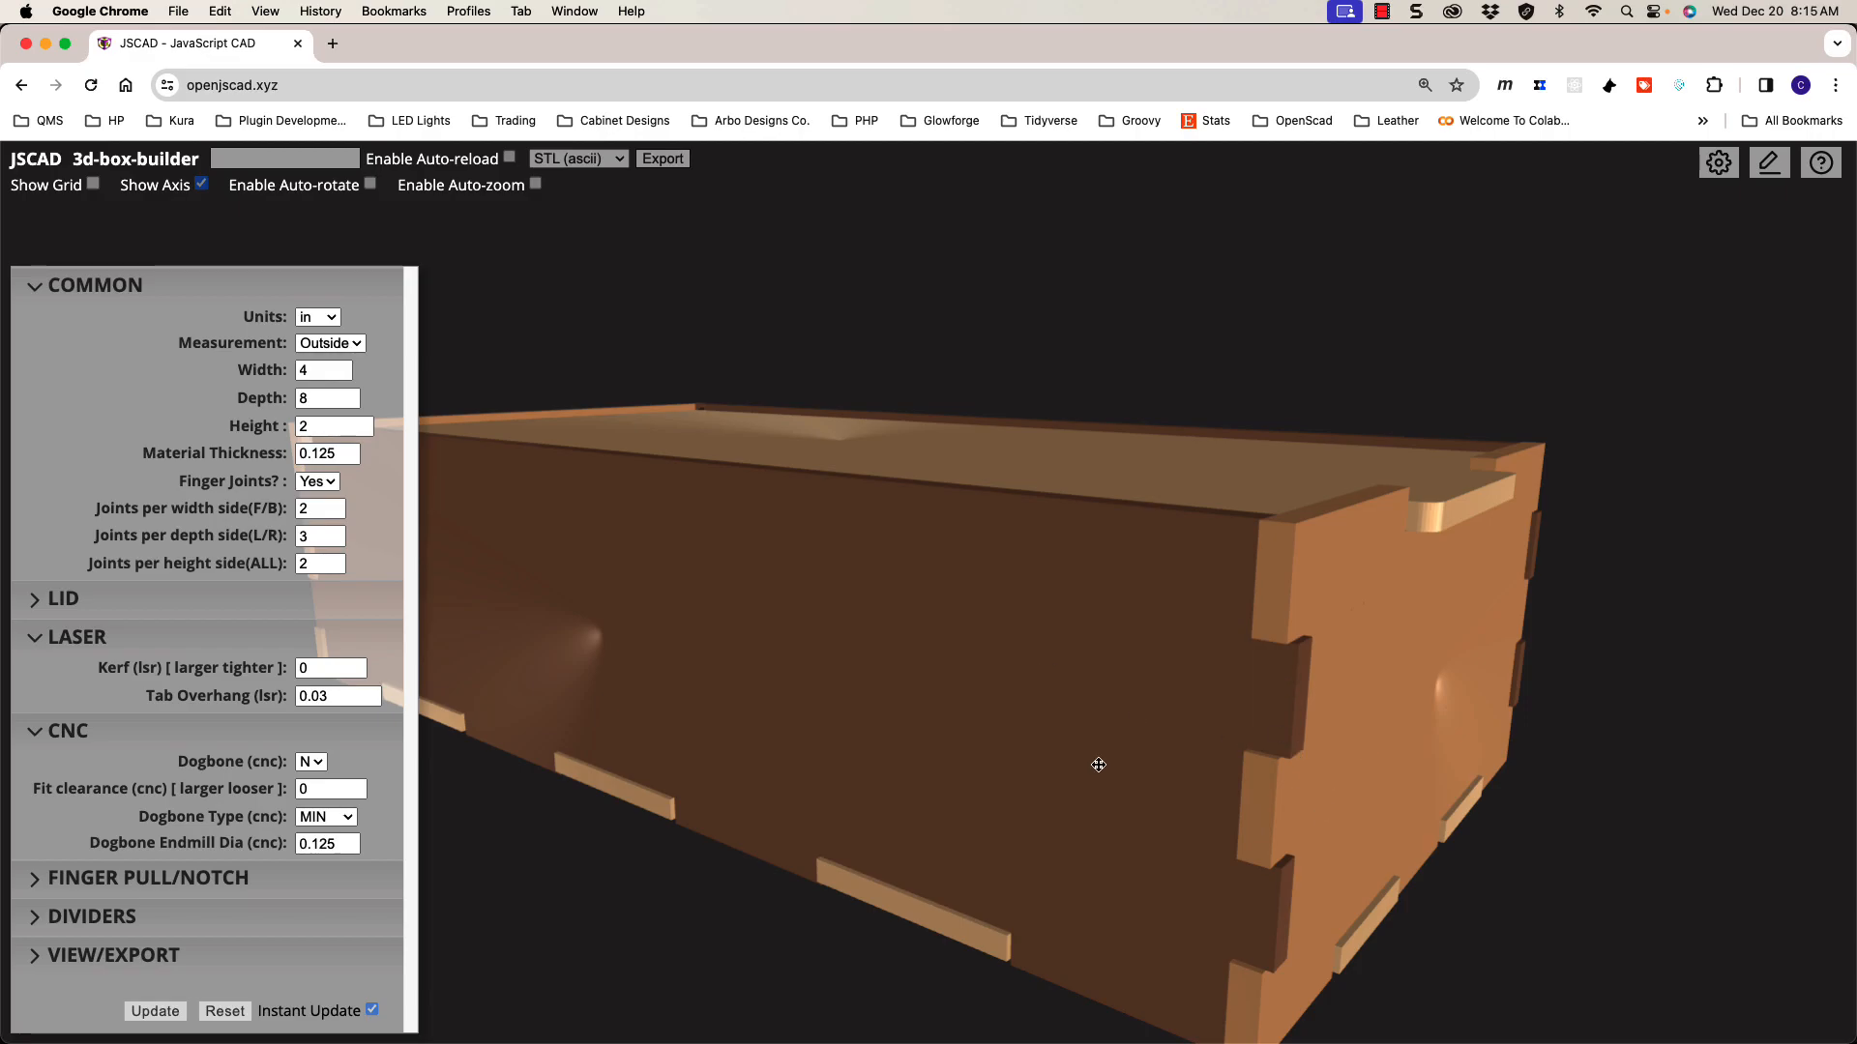
scroll(948, 758, "down", 3)
mouse_move(948, 758)
left_mouse_down()
mouse_move(972, 754)
mouse_move(953, 744)
left_mouse_up()
left_click_drag(790, 745, 860, 725)
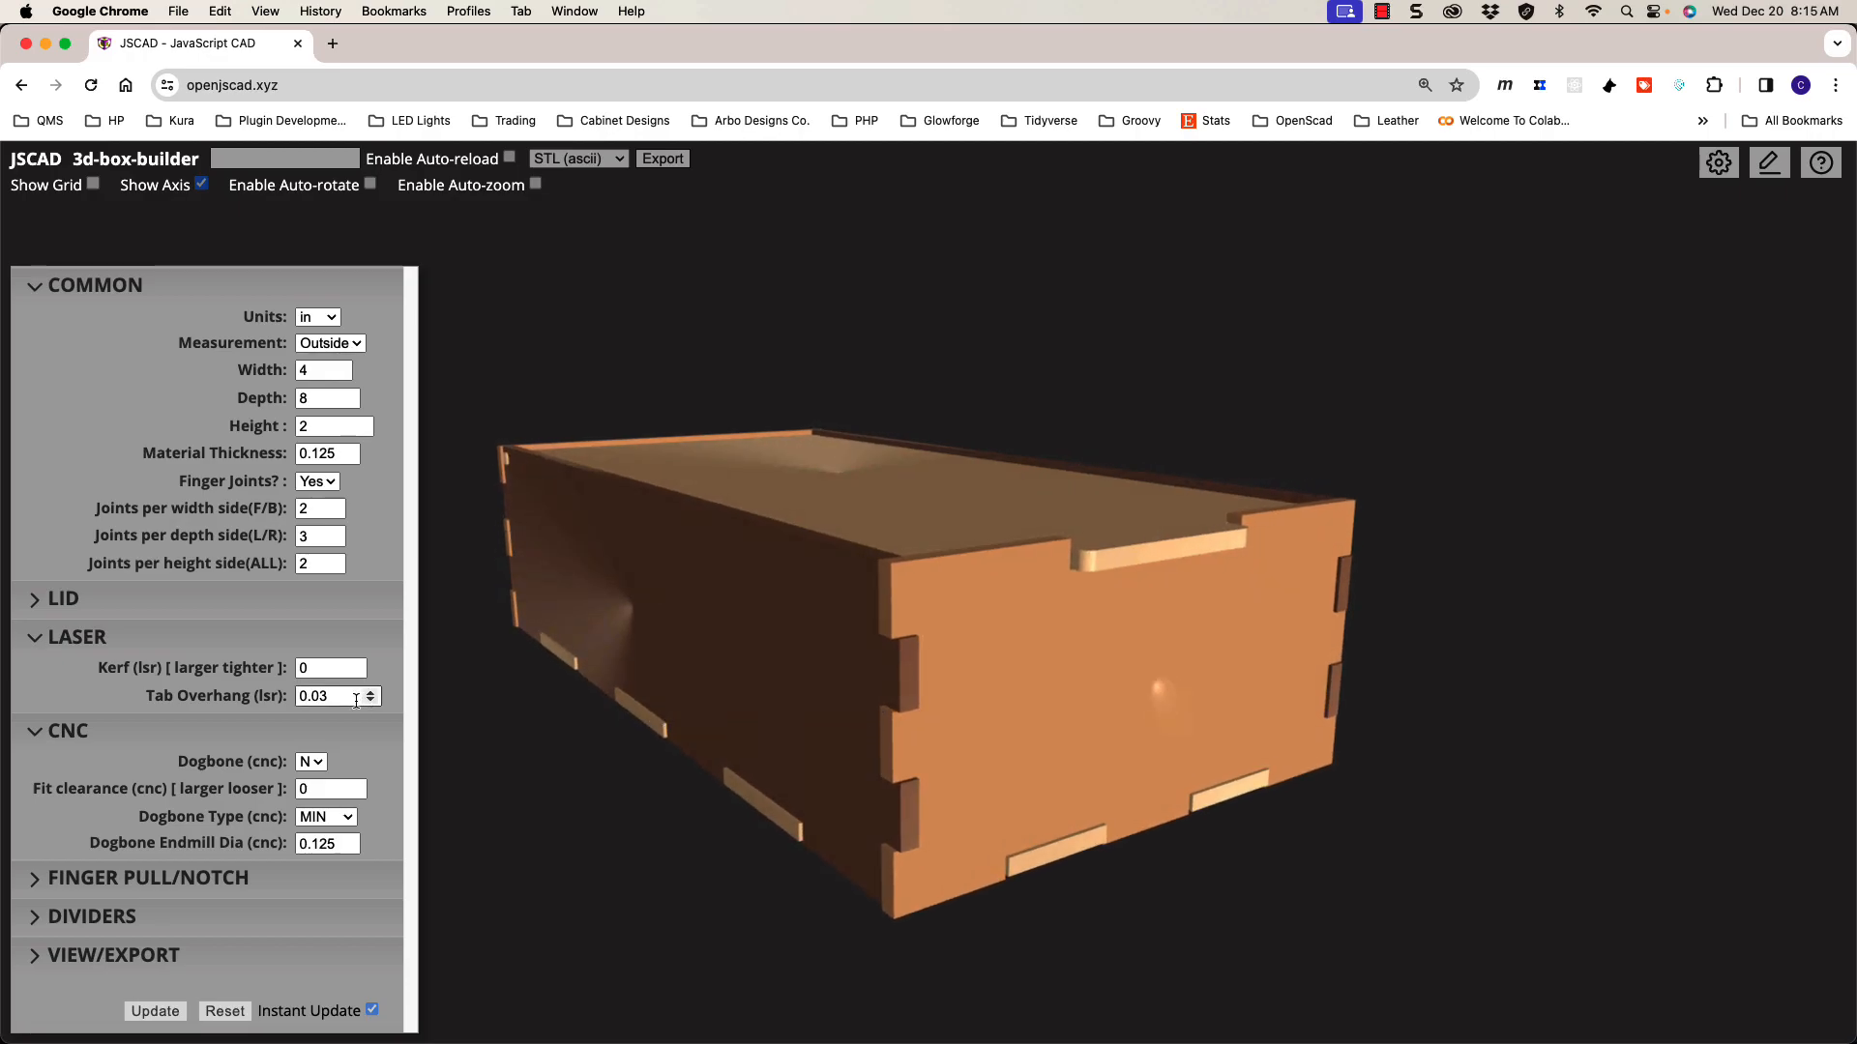
left_click_drag(345, 701, 303, 700)
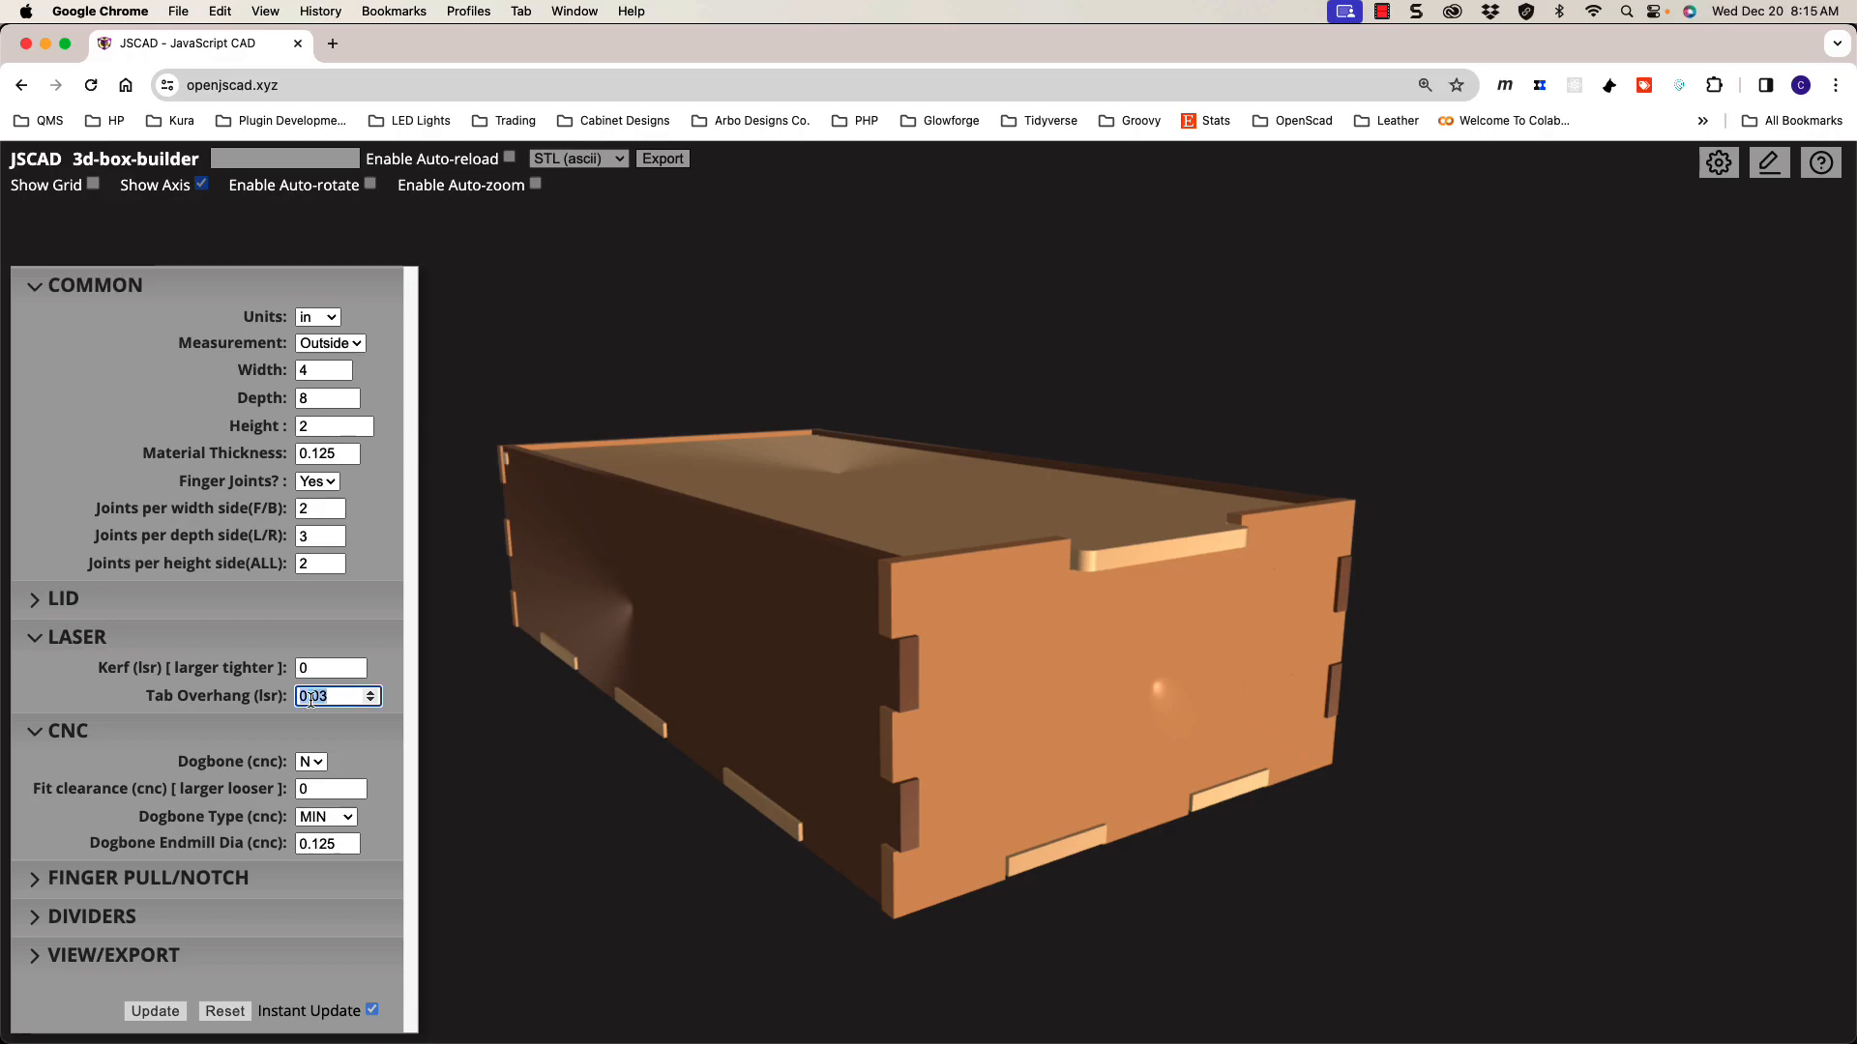
type("0")
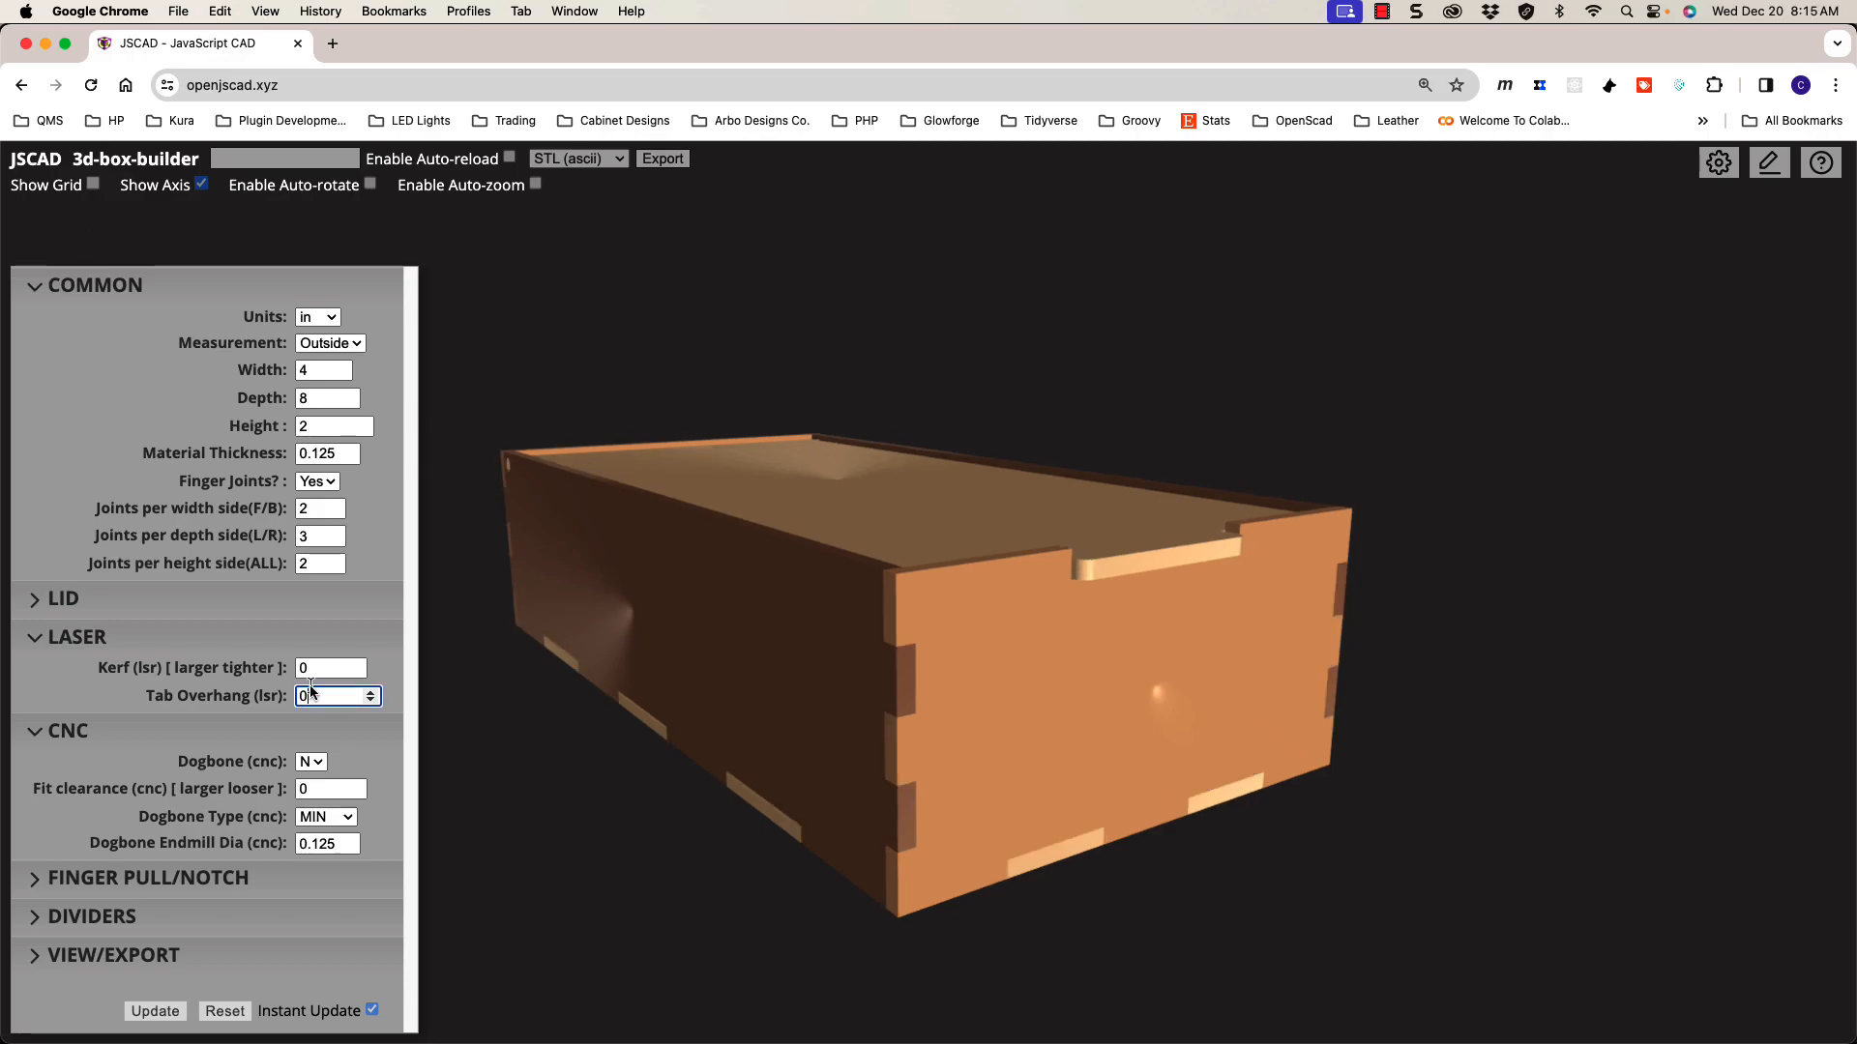
left_click_drag(797, 688, 850, 687)
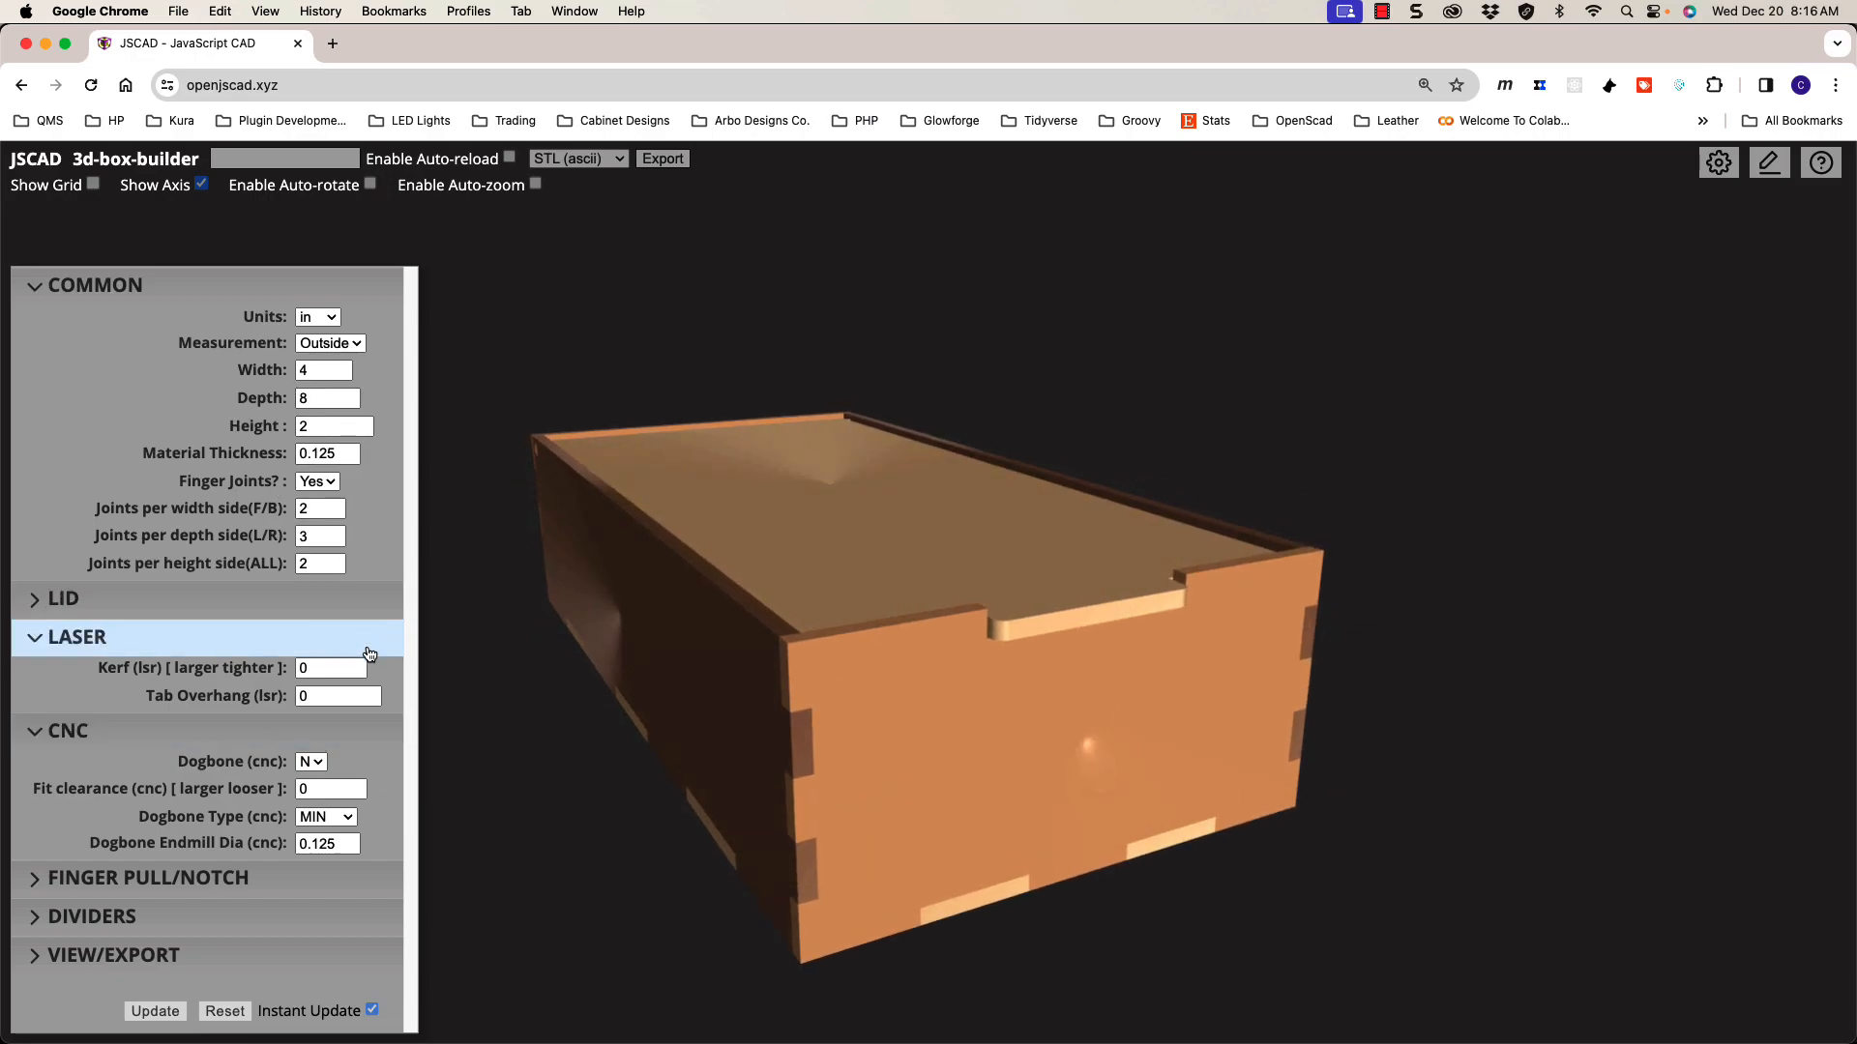
left_click_drag(703, 768, 785, 721)
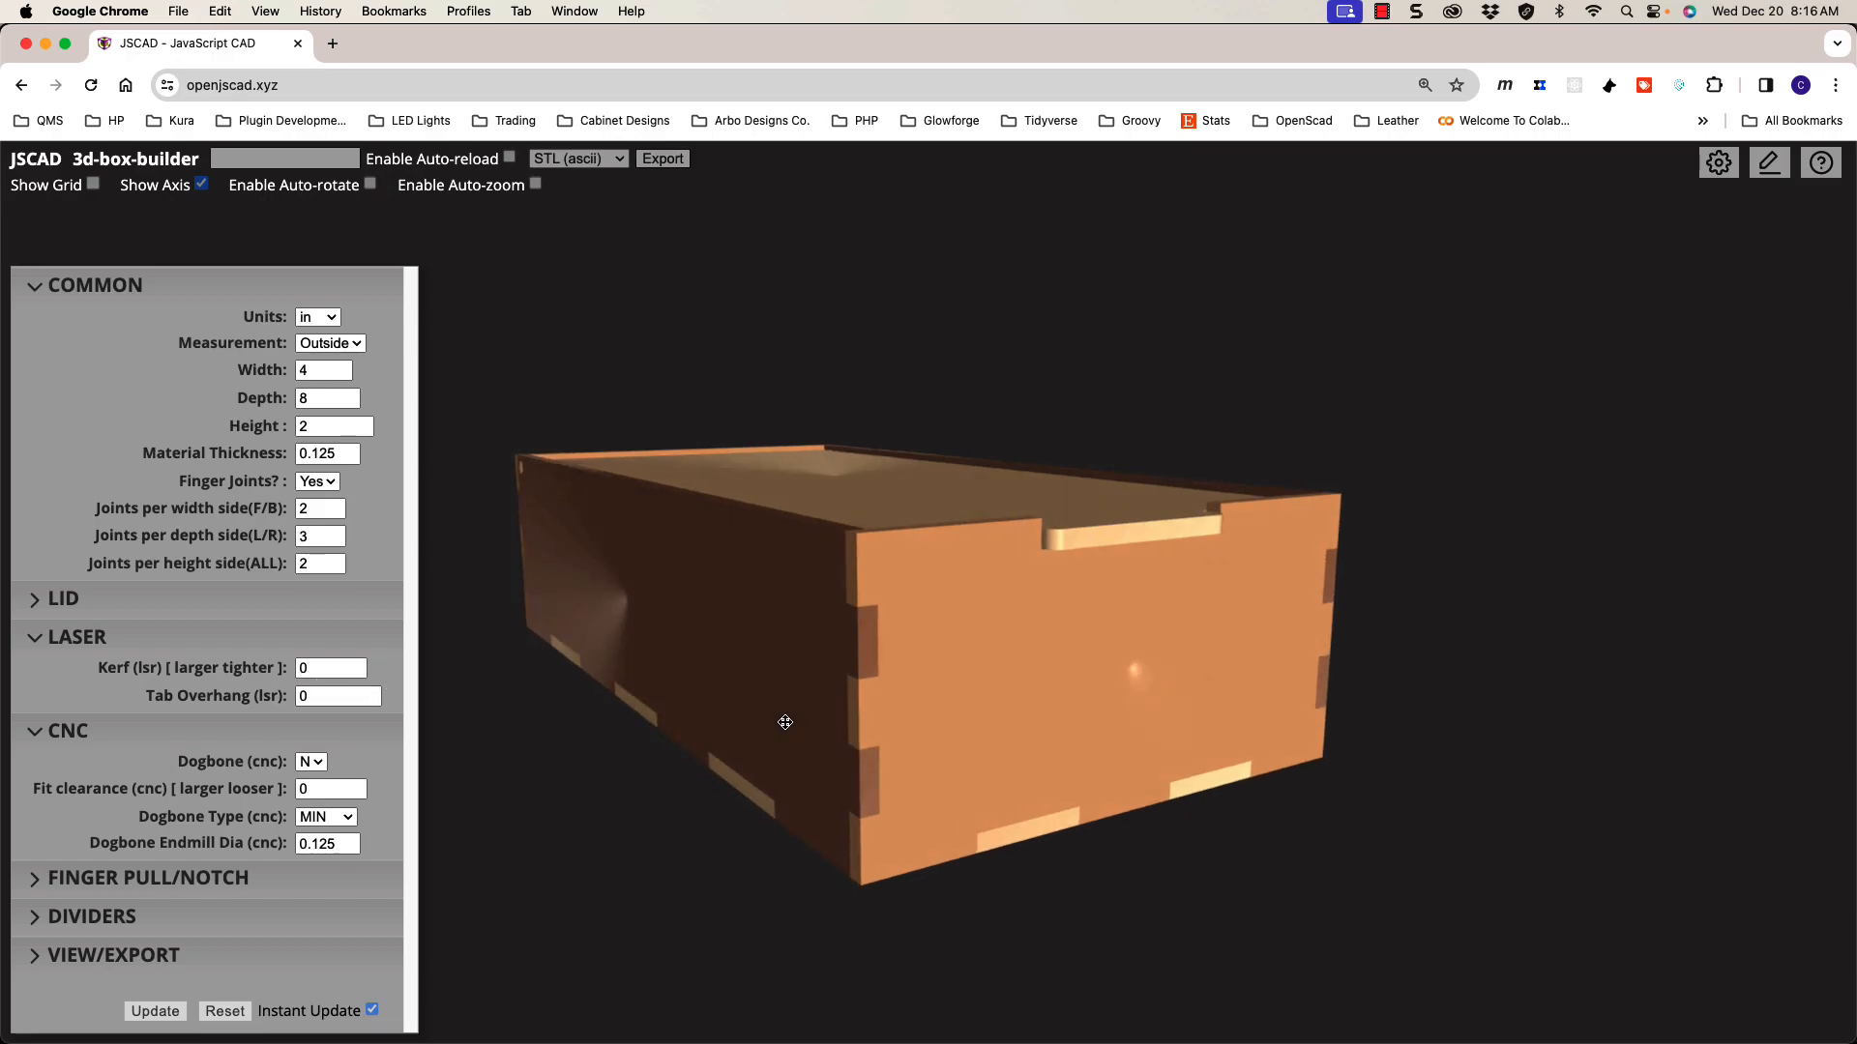
scroll(846, 699, "up", 5)
scroll(995, 713, "down", 3)
left_click_drag(863, 705, 879, 699)
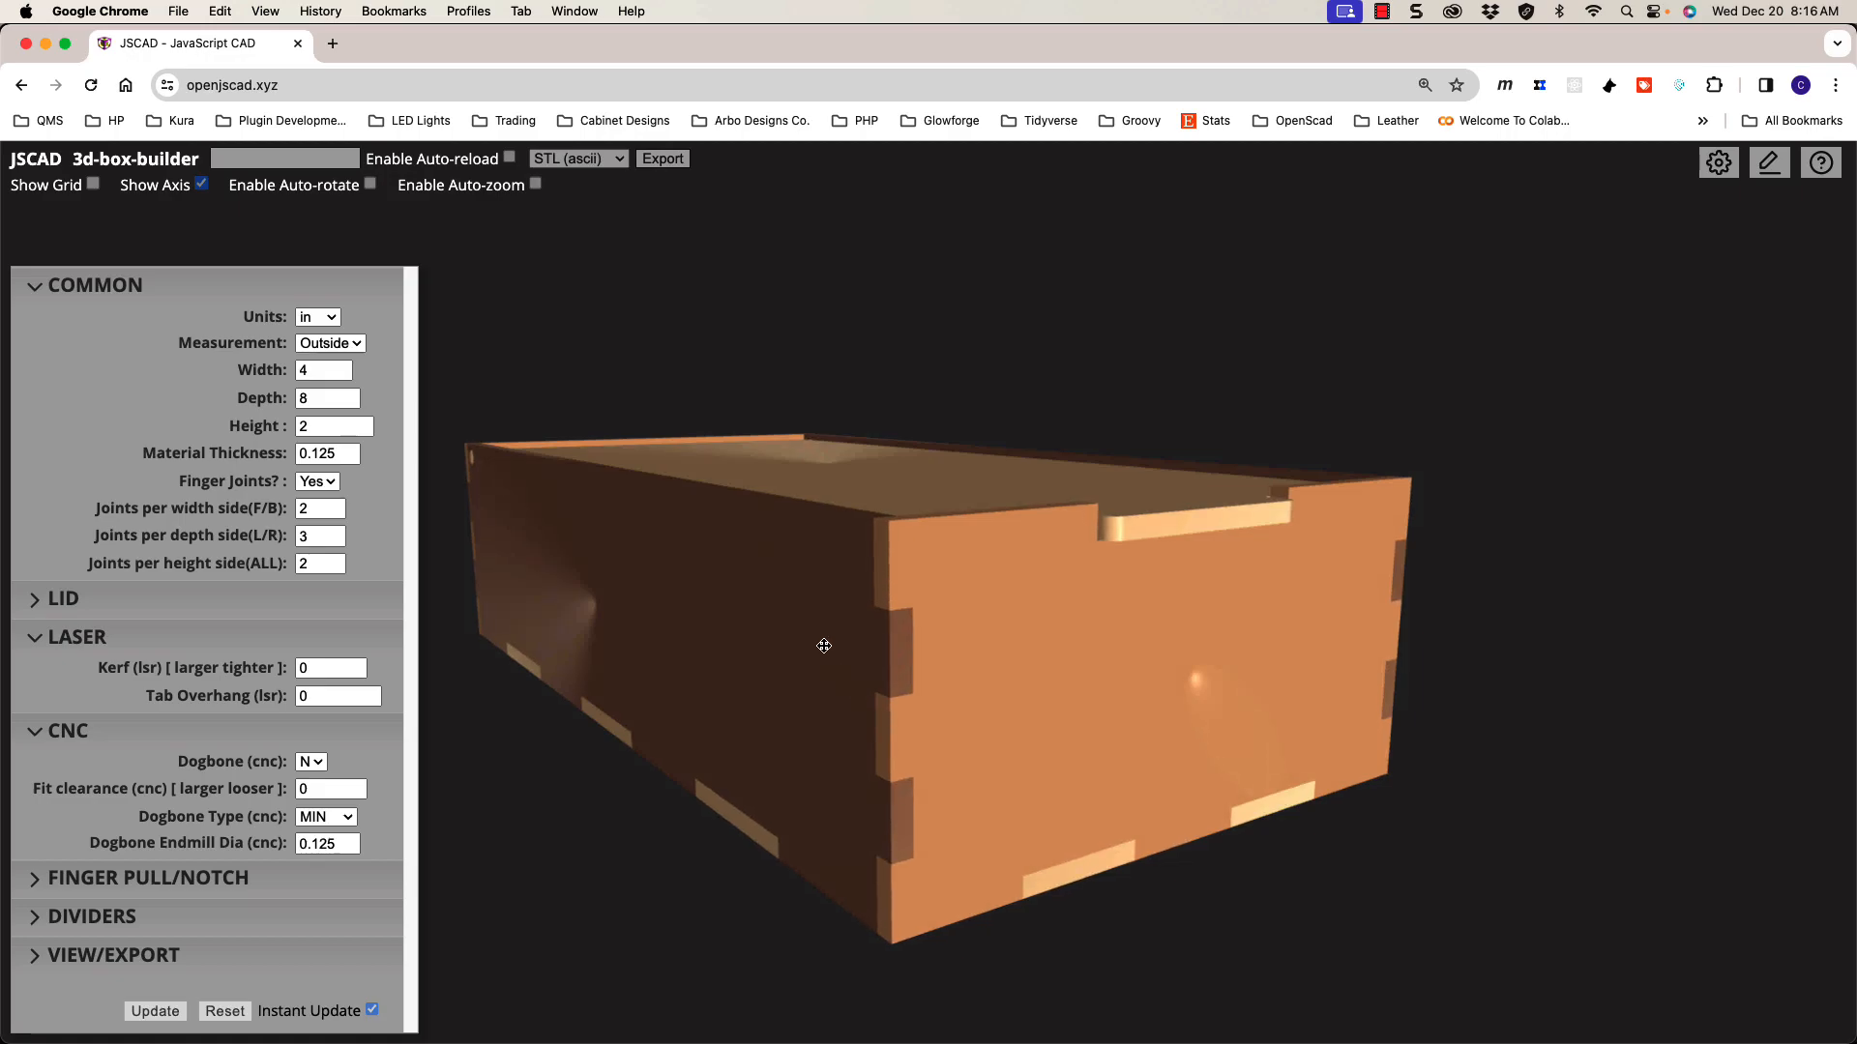
mouse_move(861, 621)
left_mouse_down()
mouse_move(822, 639)
mouse_move(862, 621)
mouse_move(841, 580)
mouse_move(883, 635)
mouse_move(867, 635)
left_mouse_up()
scroll(862, 621, "down", 2)
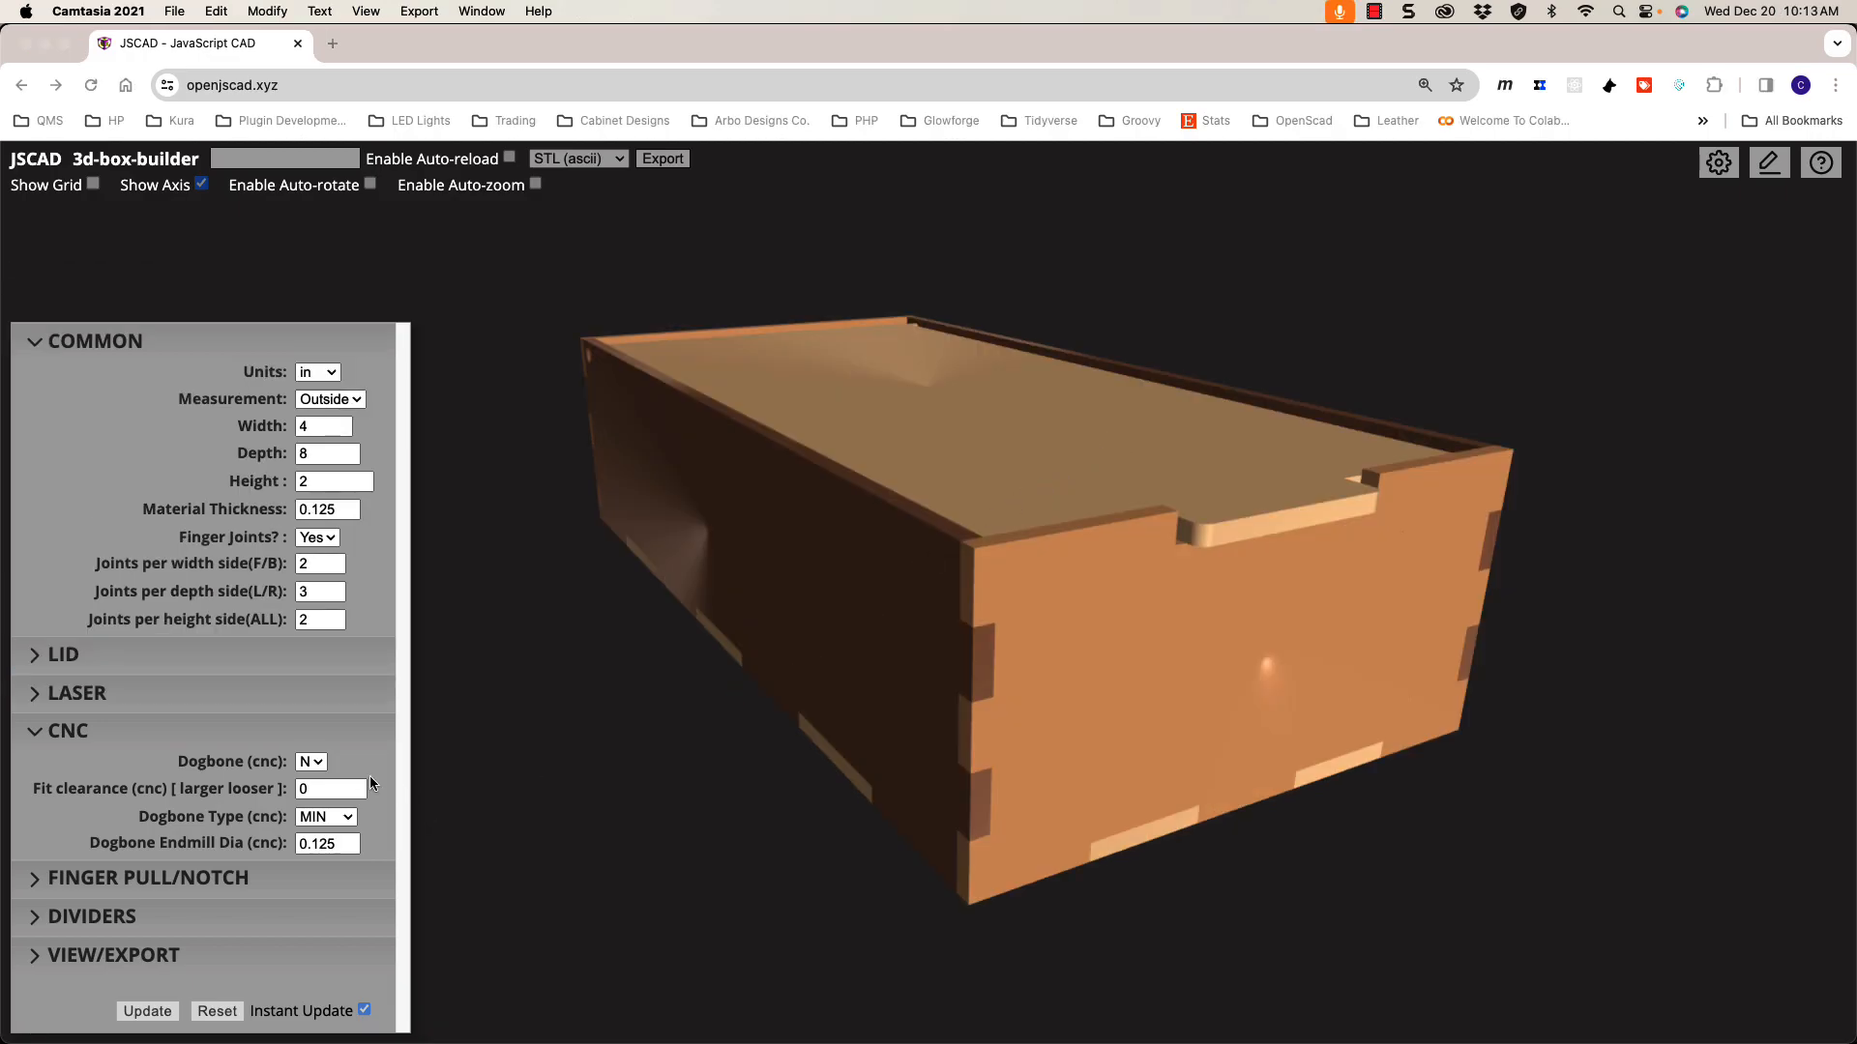
Step: Re-expand the CNC settings and set Material Thickness to 0.5
left_click(235, 726)
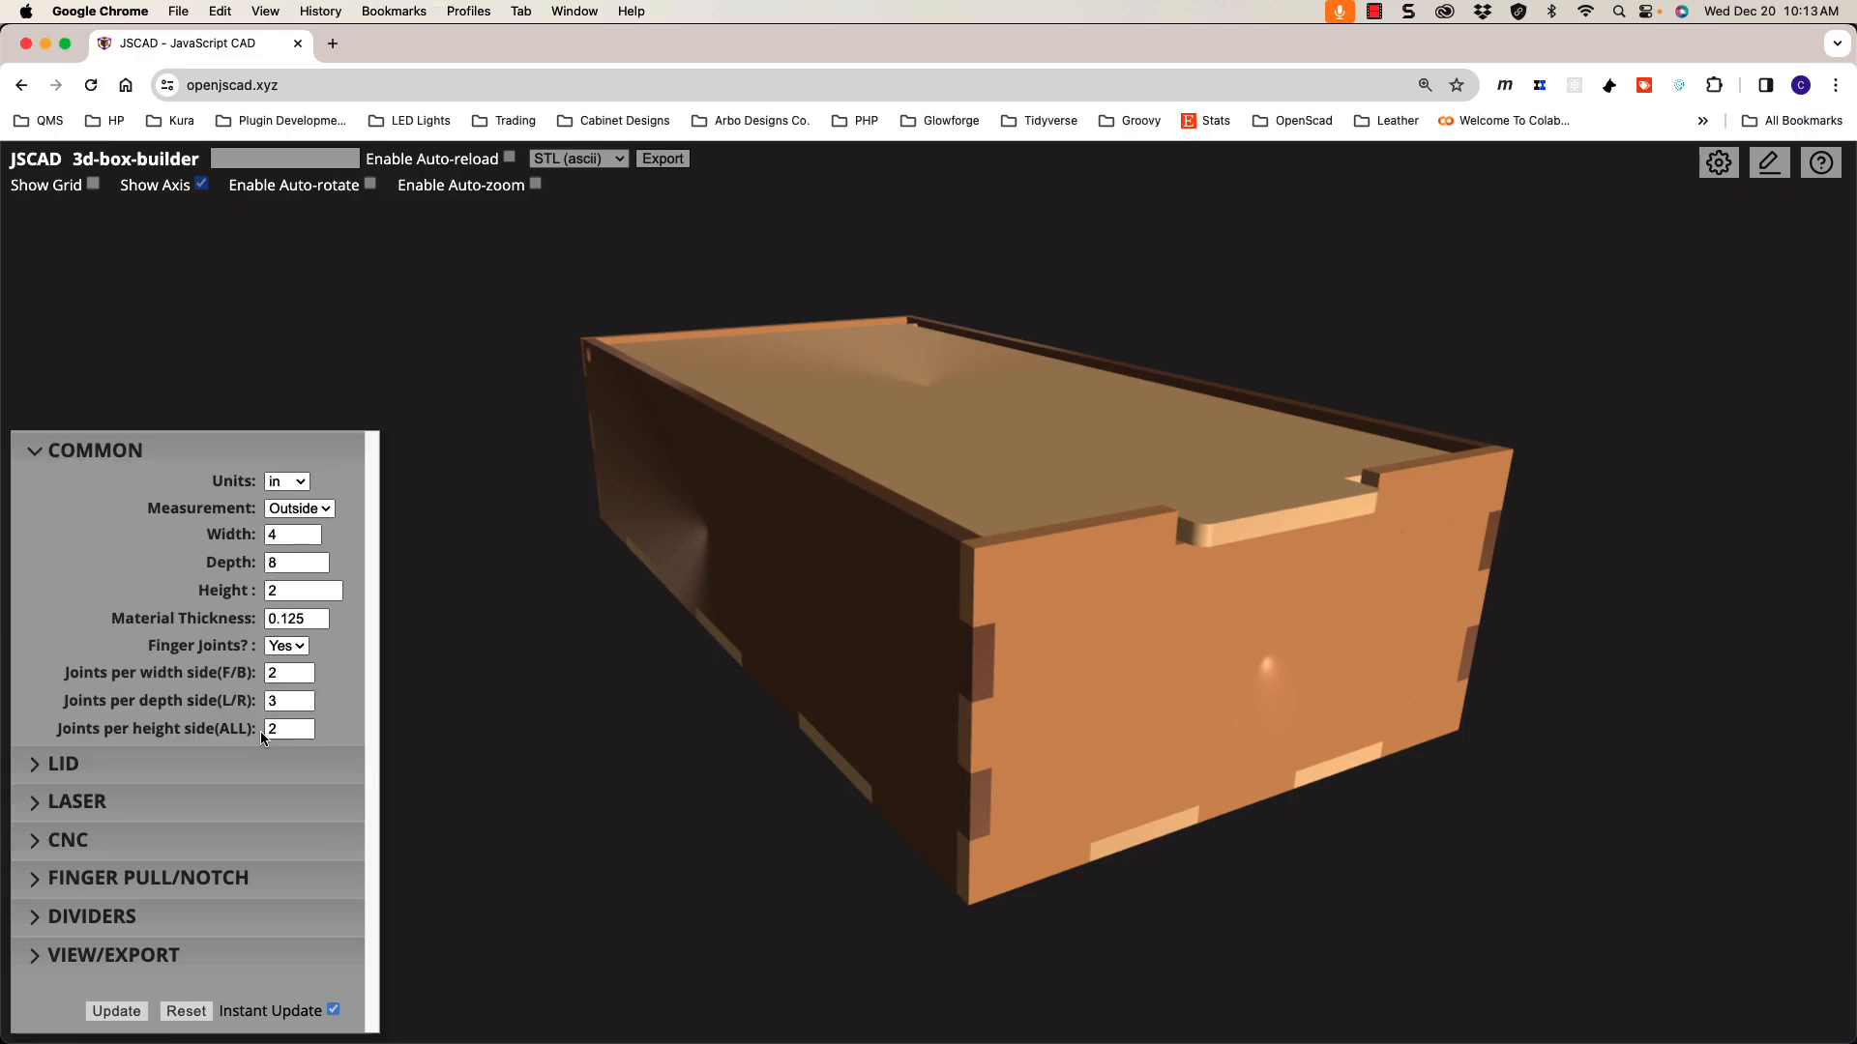
left_click(248, 840)
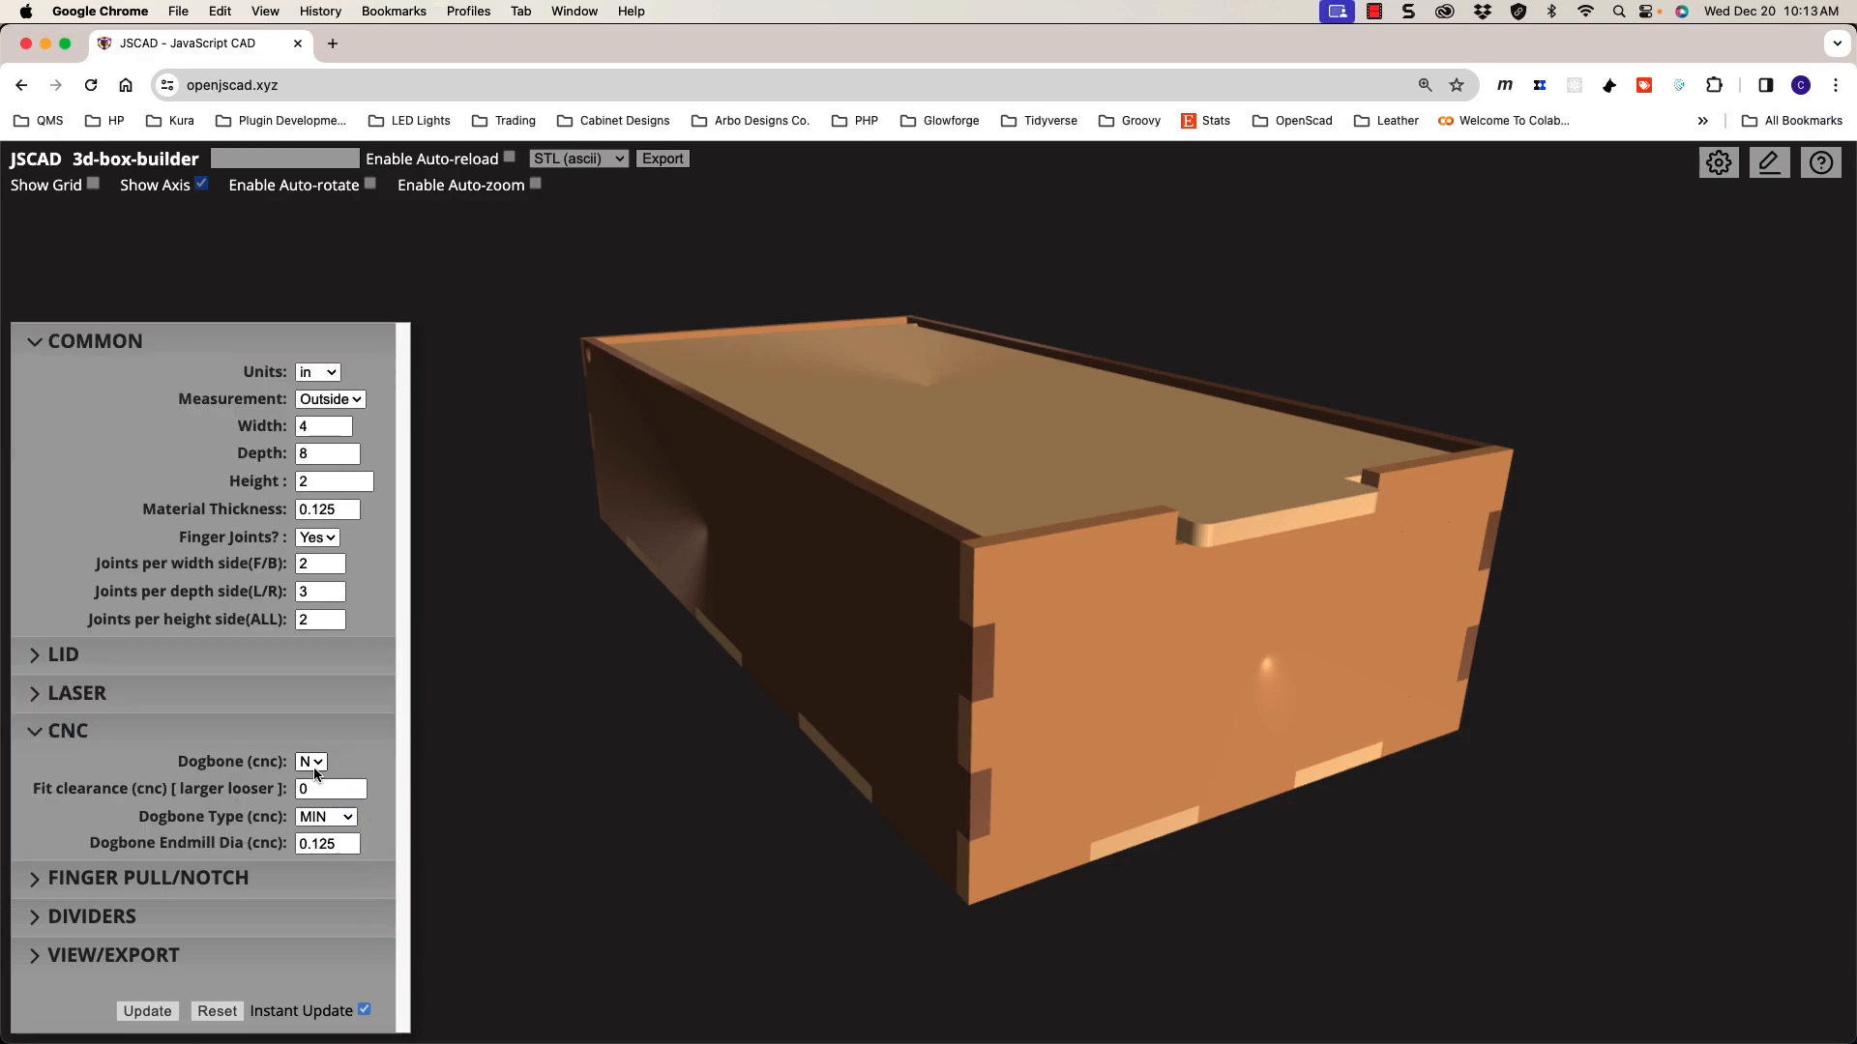
left_click_drag(871, 687, 865, 688)
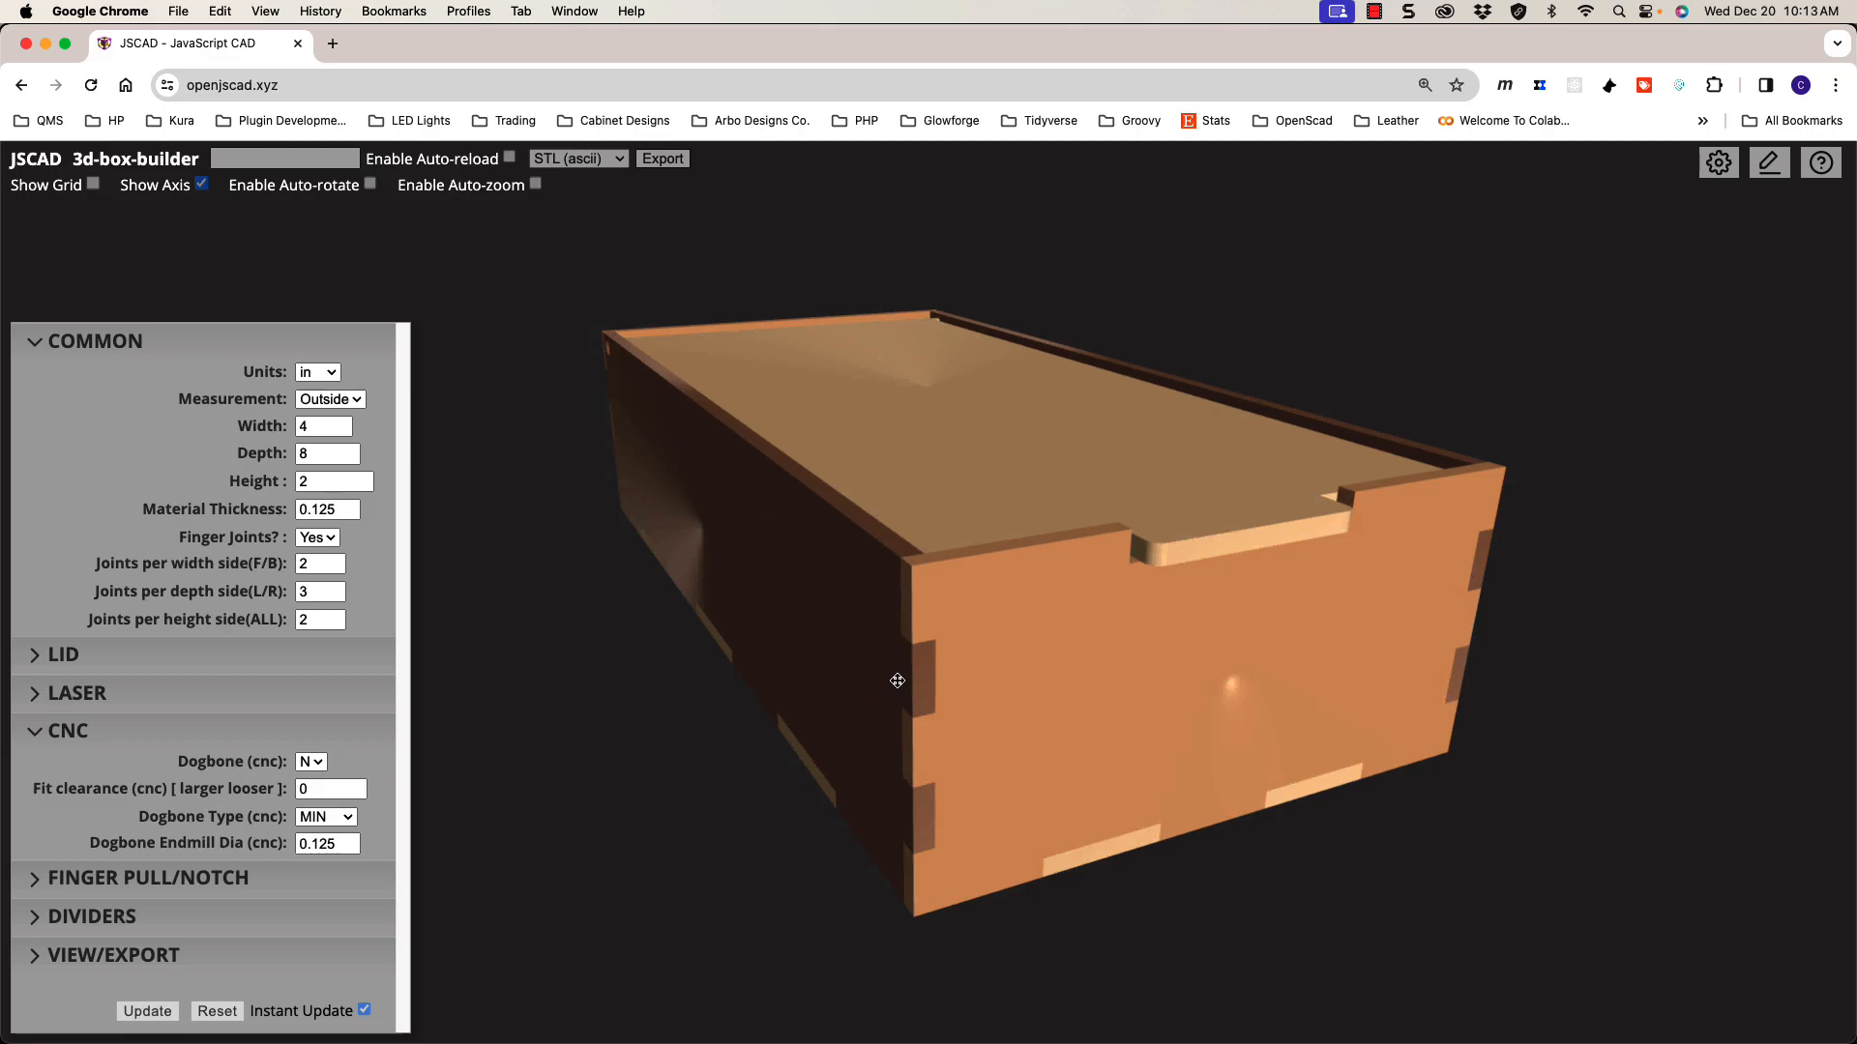
left_click_drag(899, 680, 766, 725)
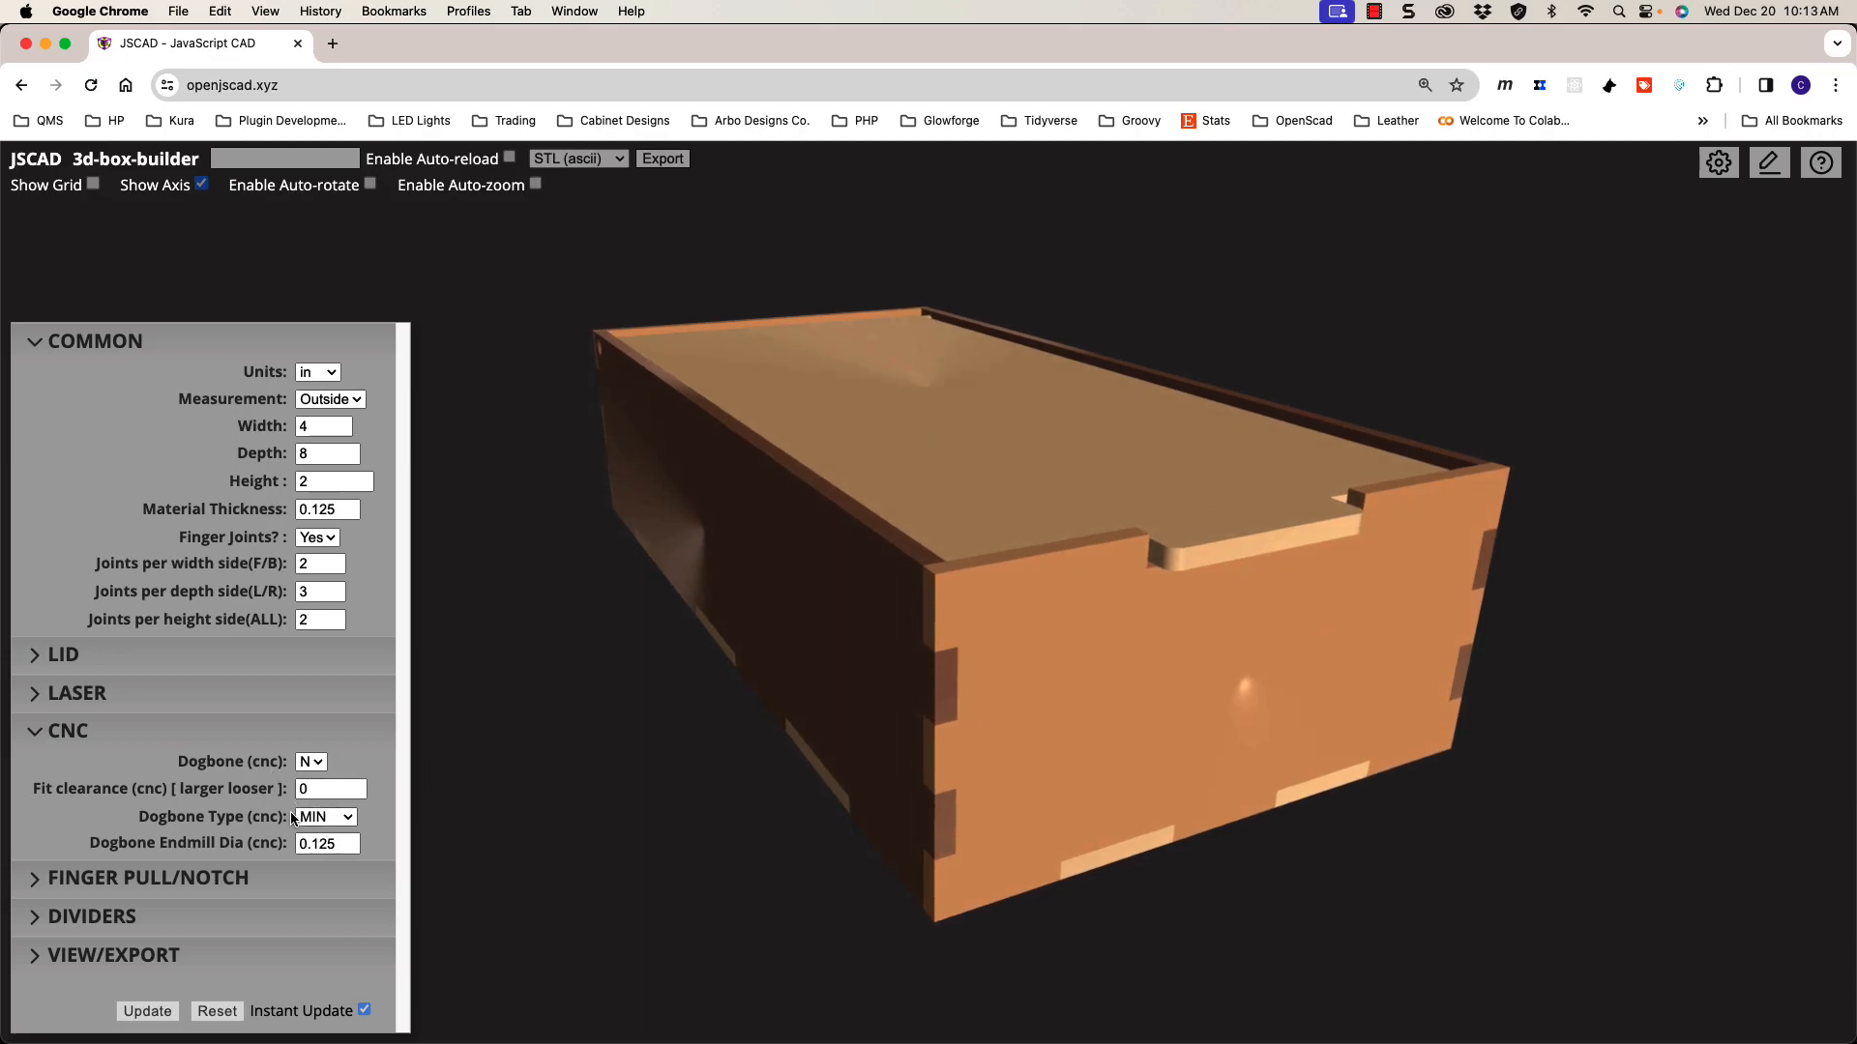
left_click_drag(670, 766, 712, 711)
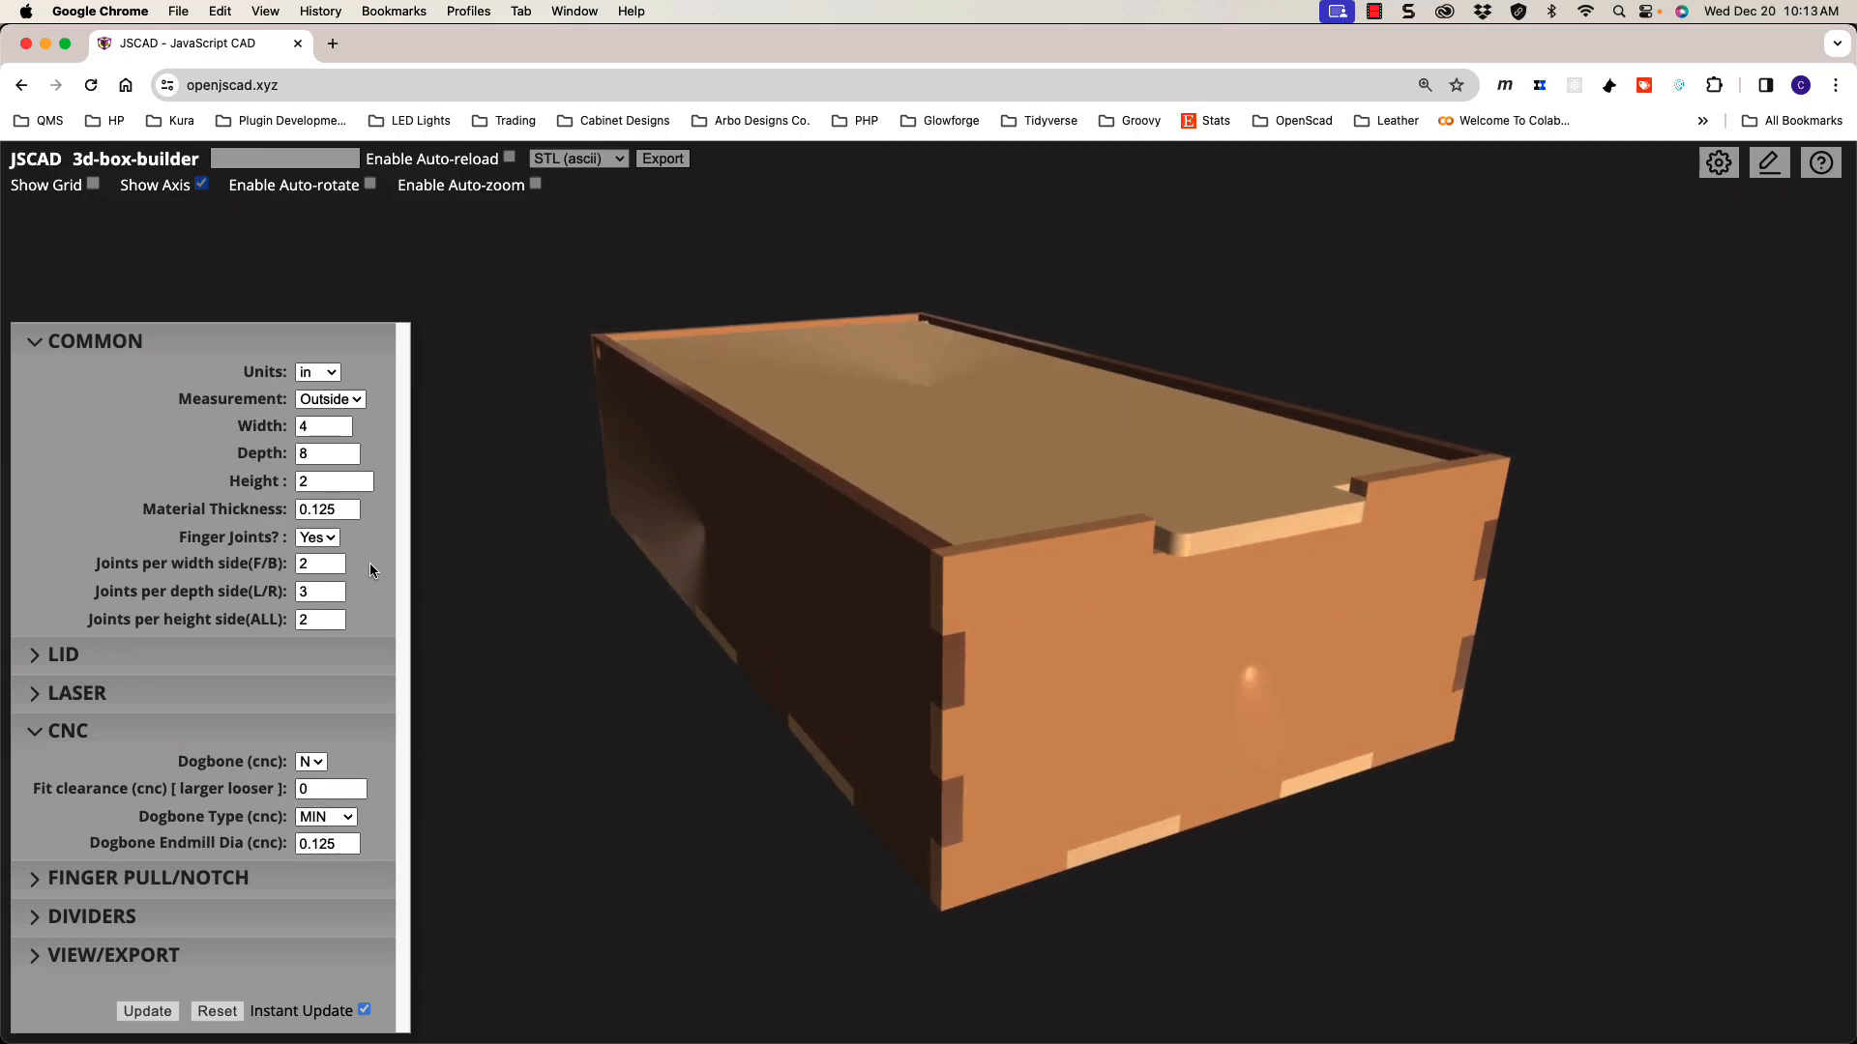
double_click(319, 507)
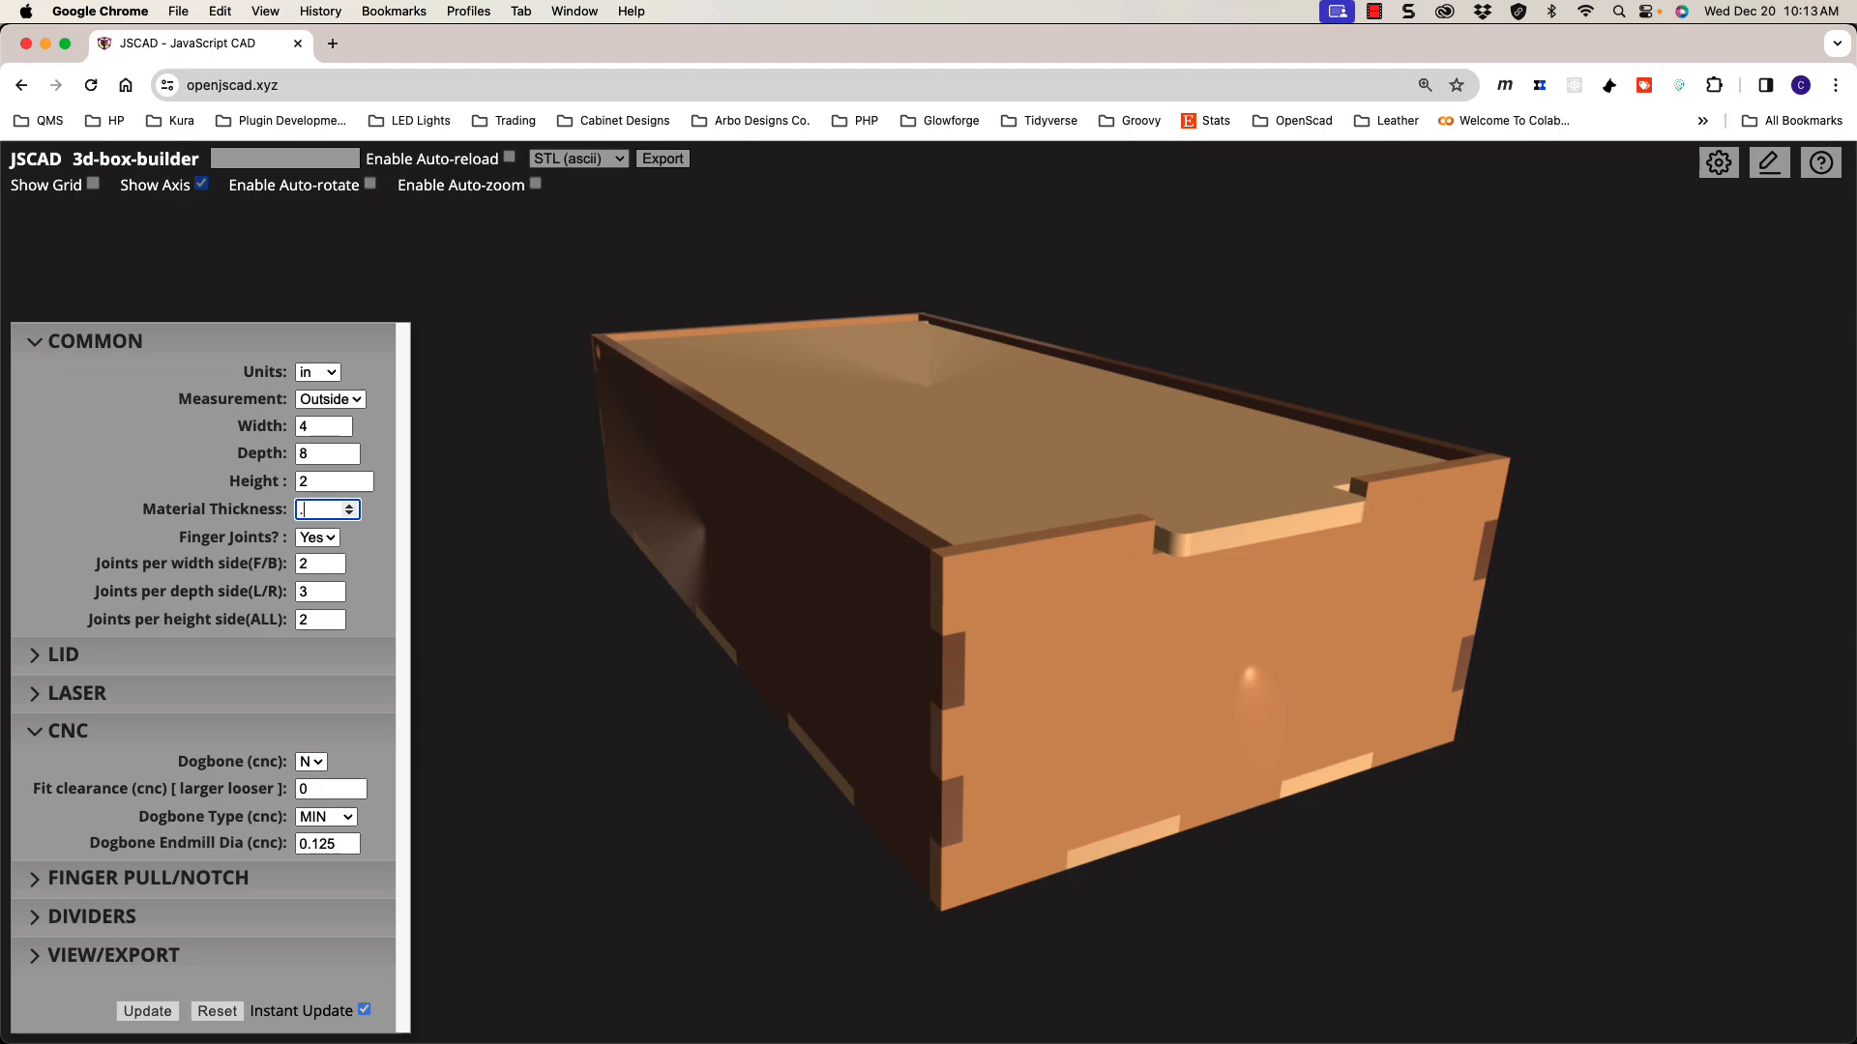
key("Return")
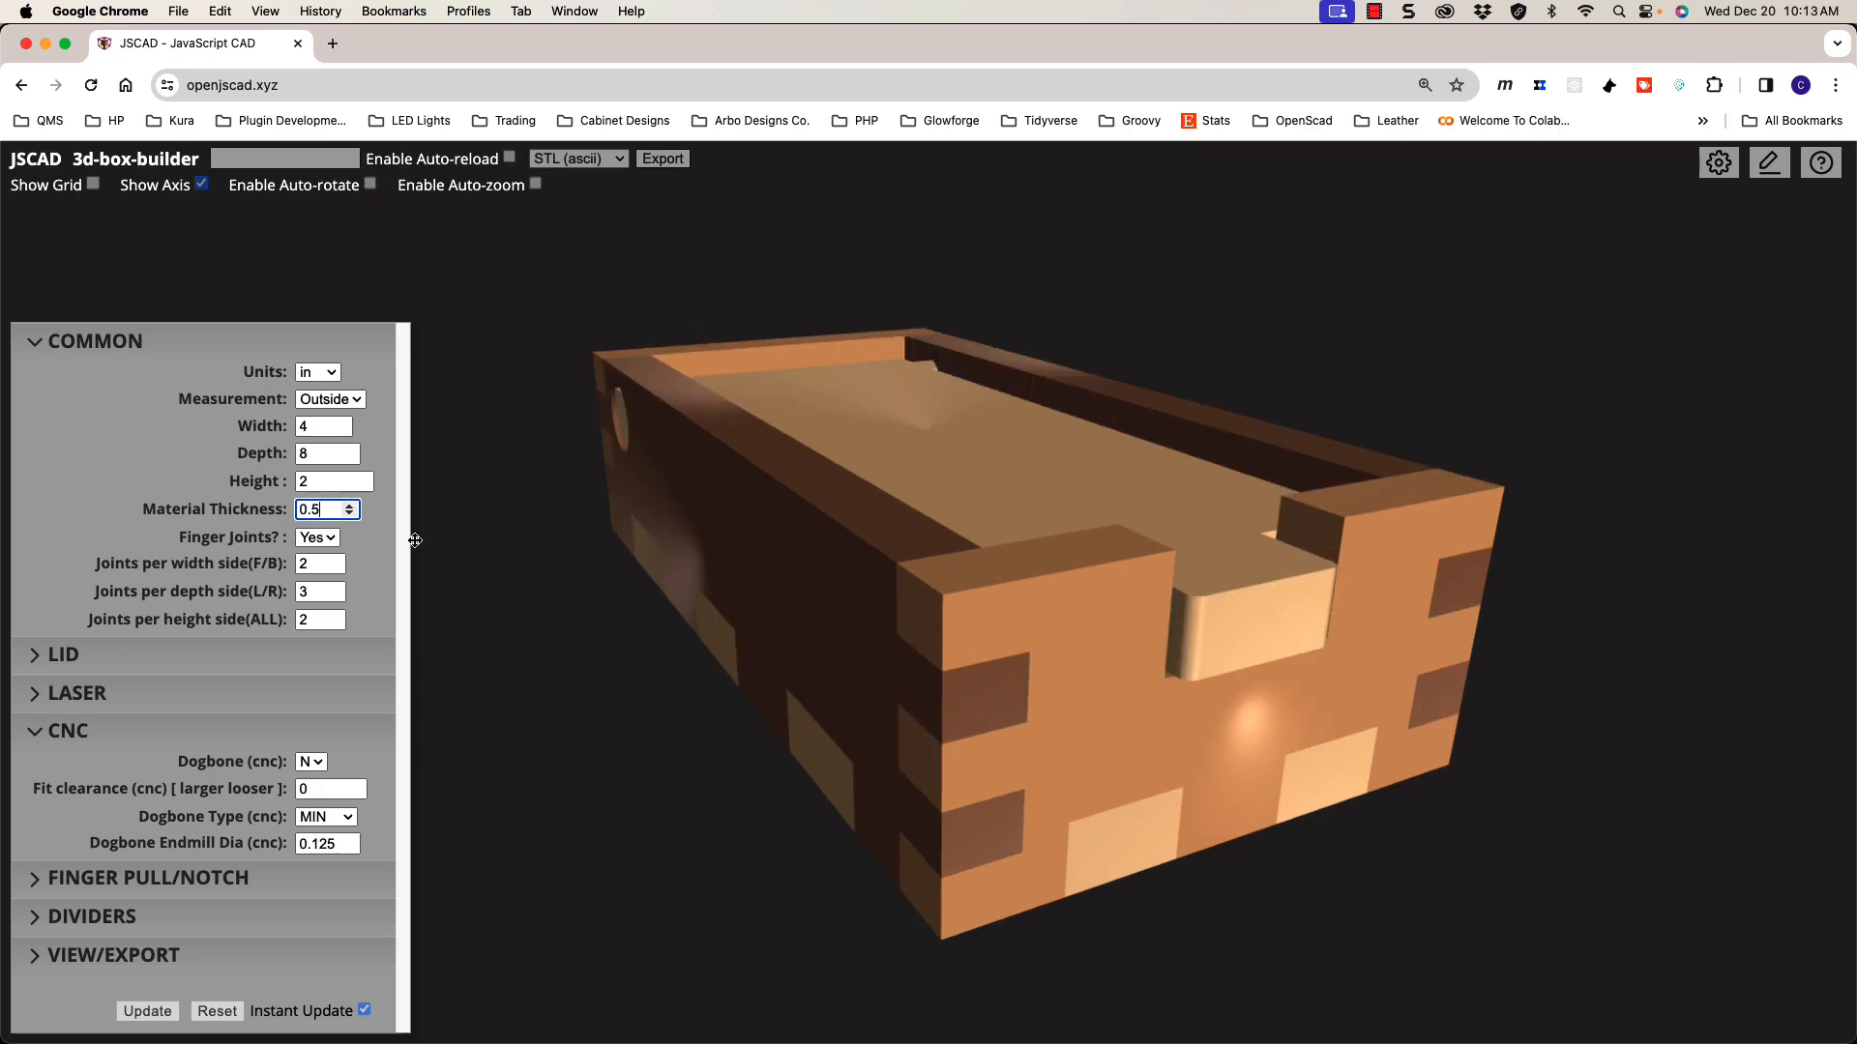
Step: Set Lid type to none and collapse the LID section
left_click_drag(731, 679, 844, 709)
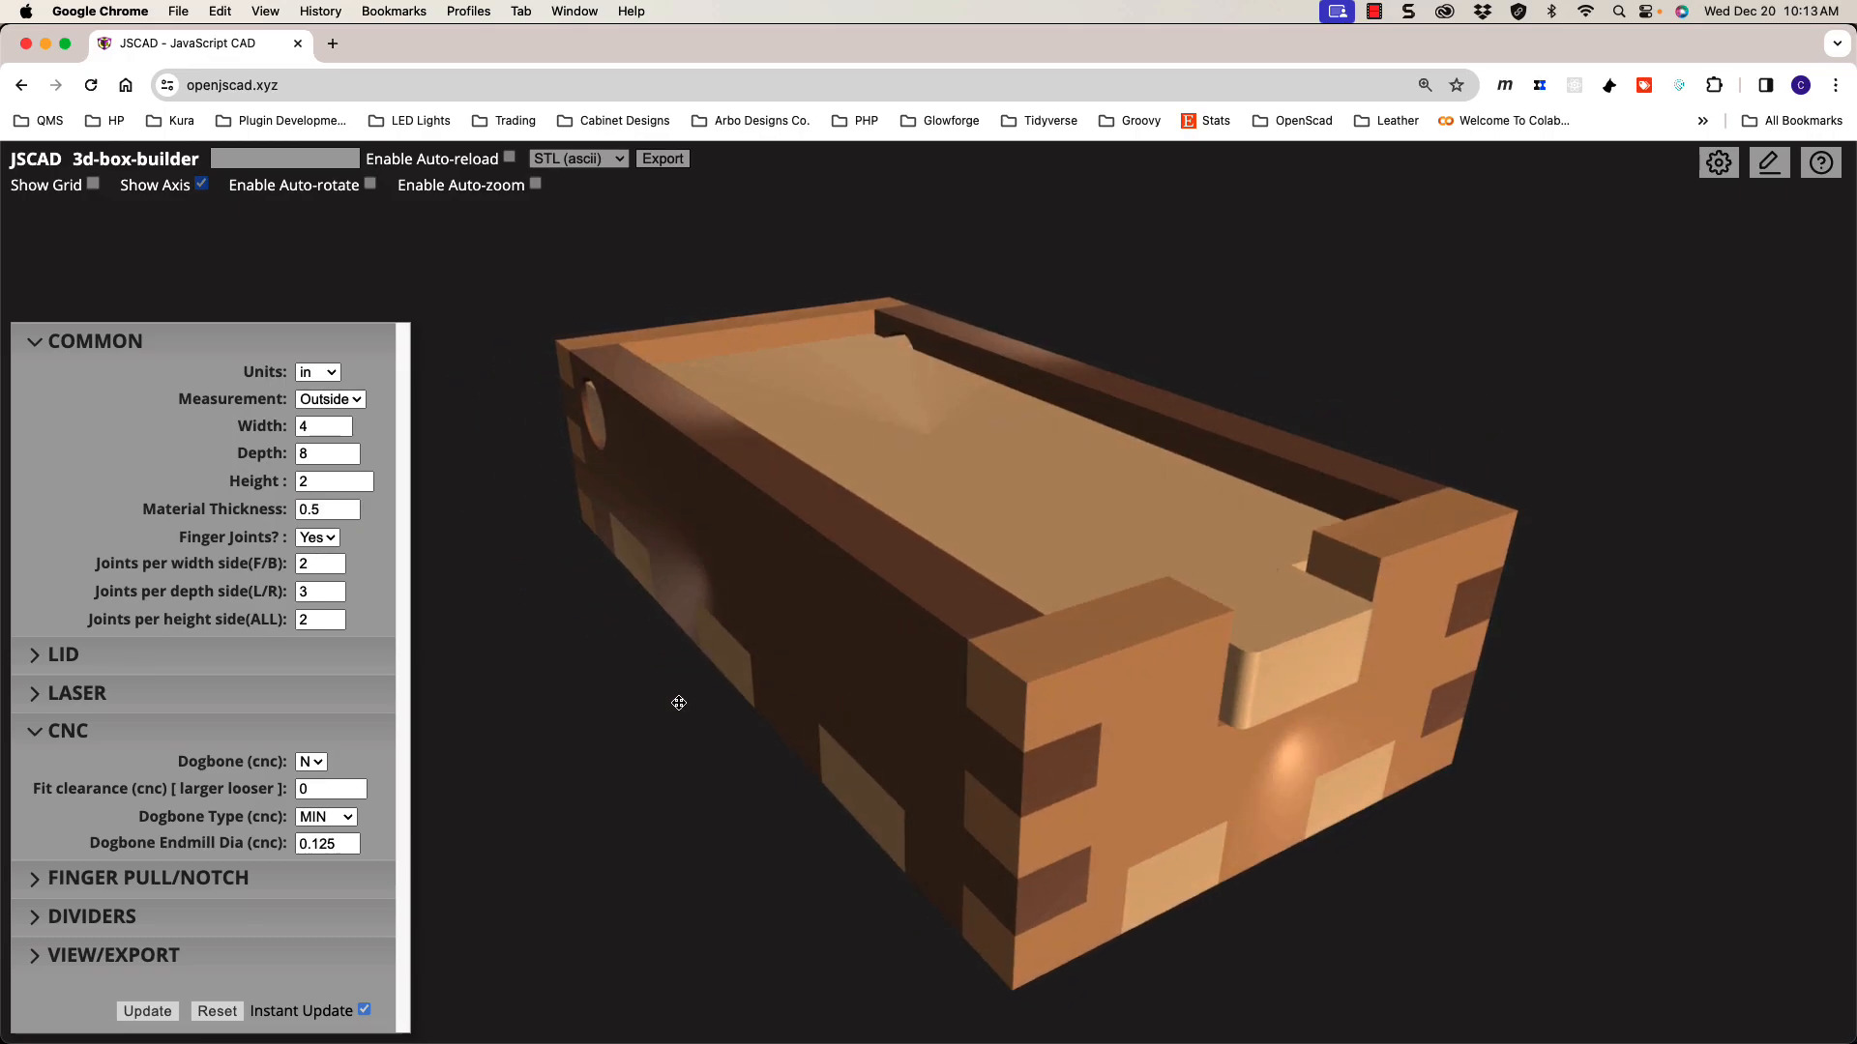
left_click(290, 680)
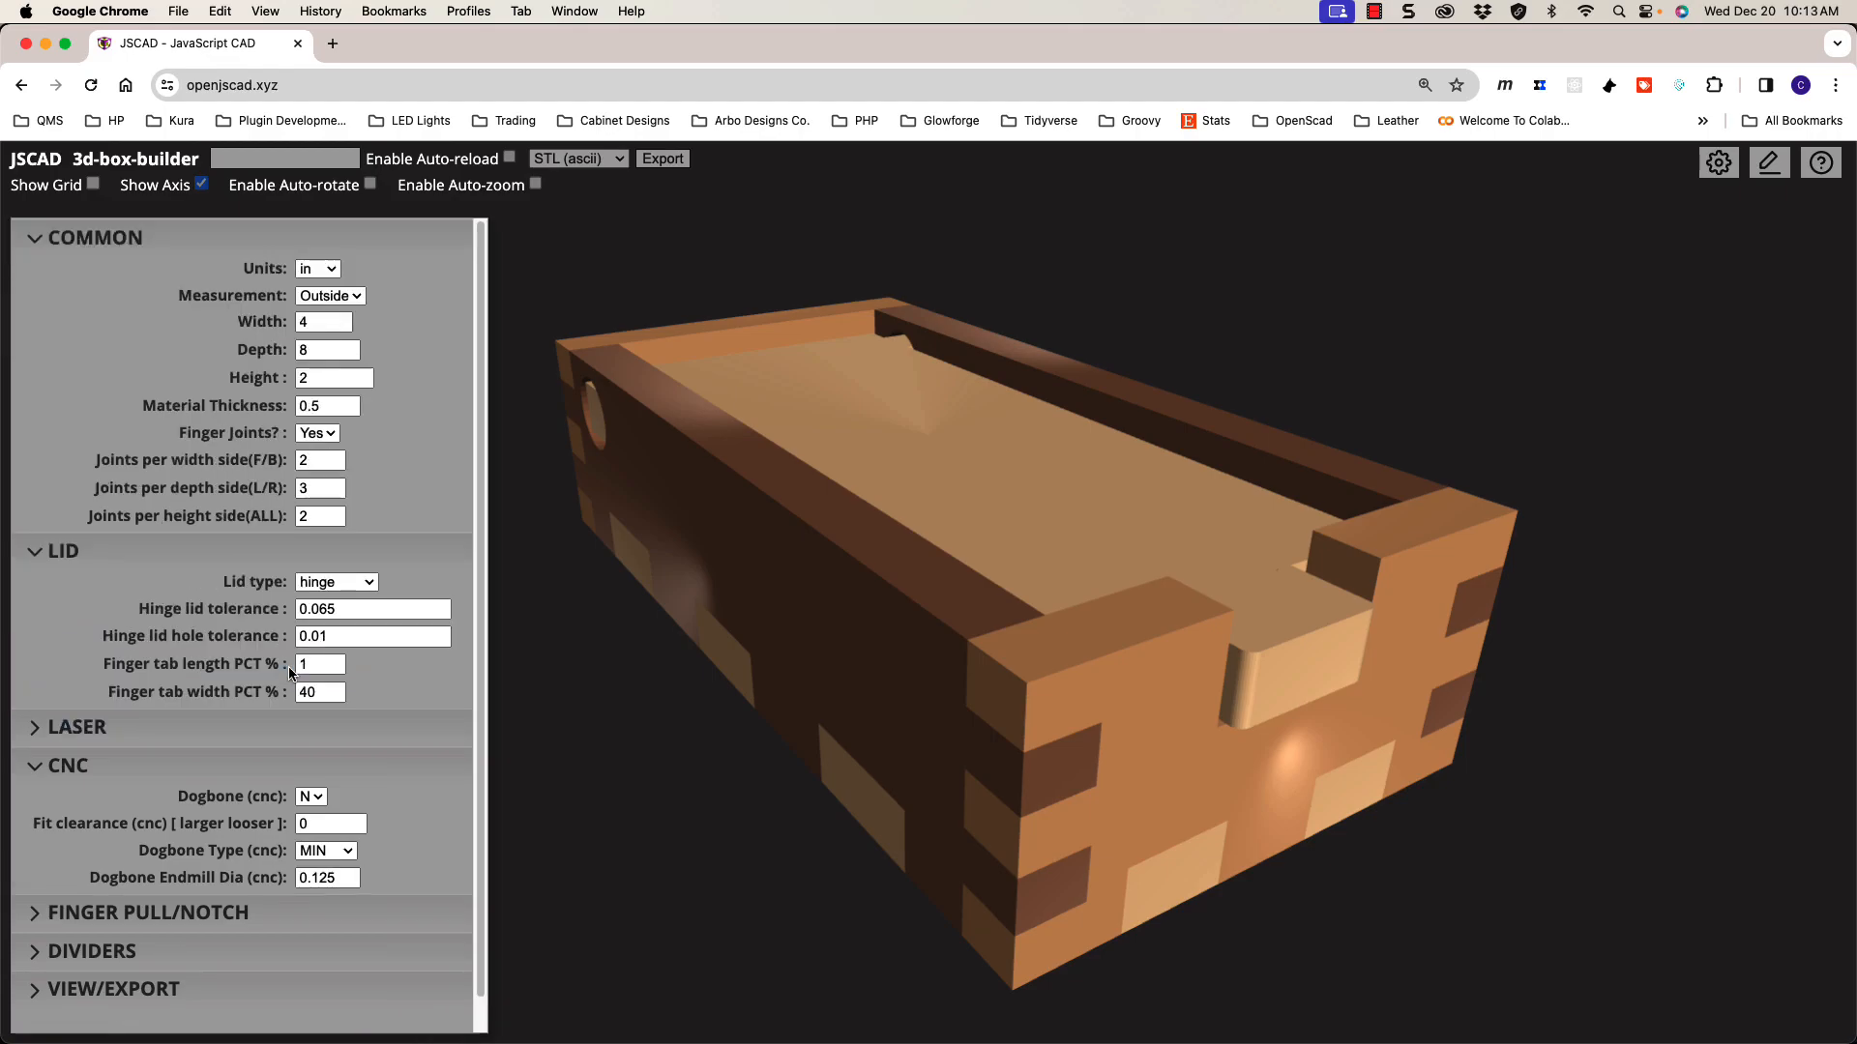
left_click(322, 582)
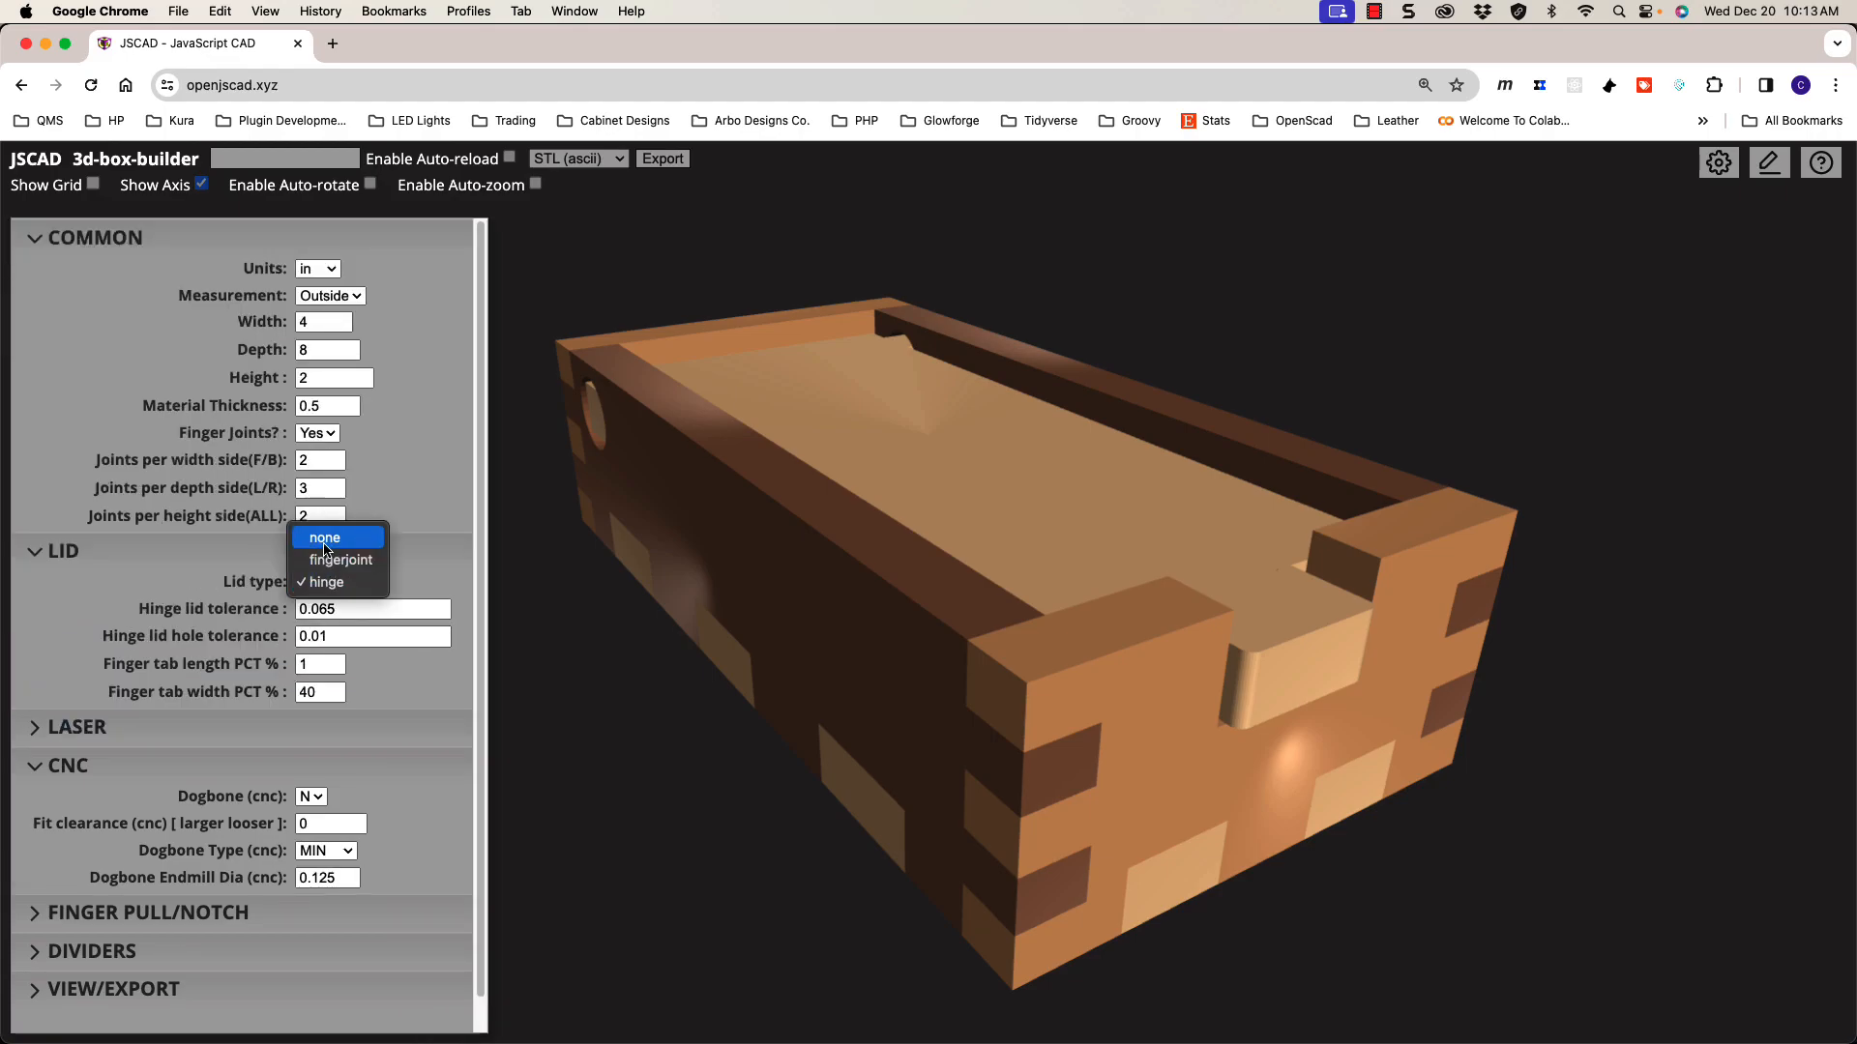
left_click(324, 545)
left_click(325, 553)
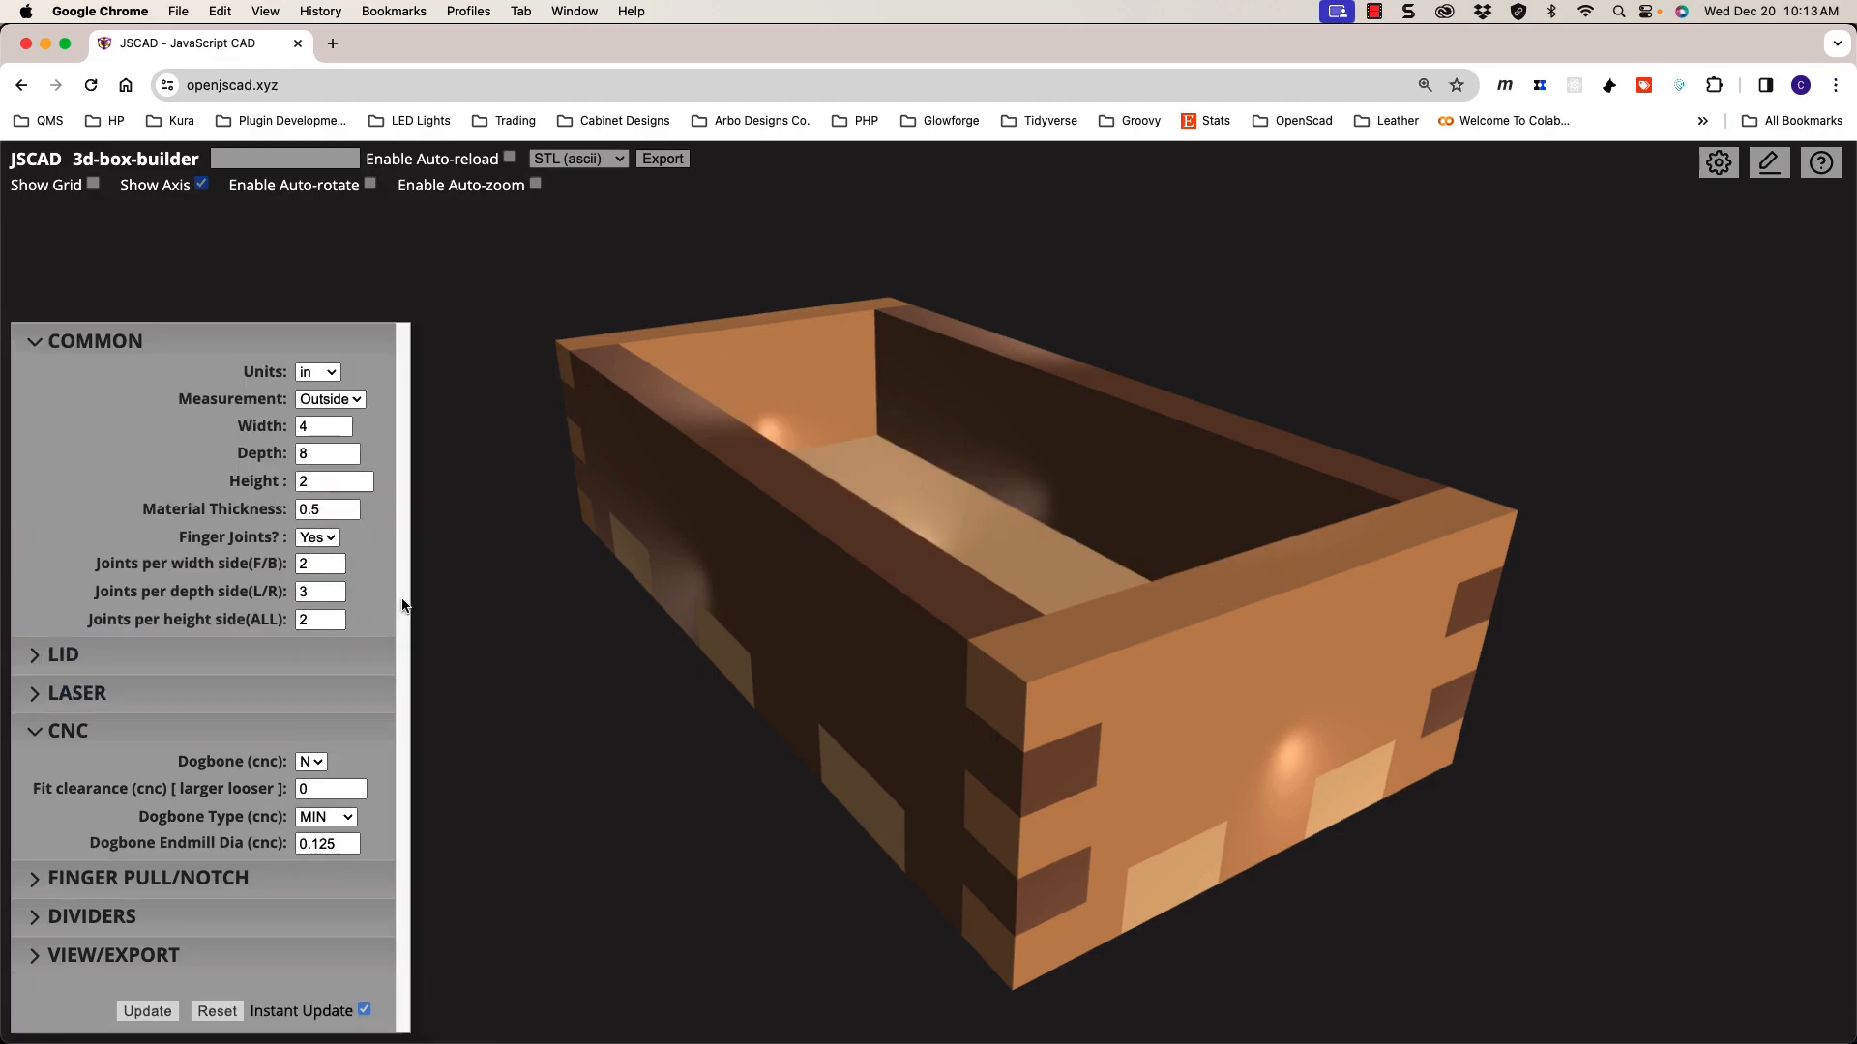
left_click_drag(664, 671, 787, 700)
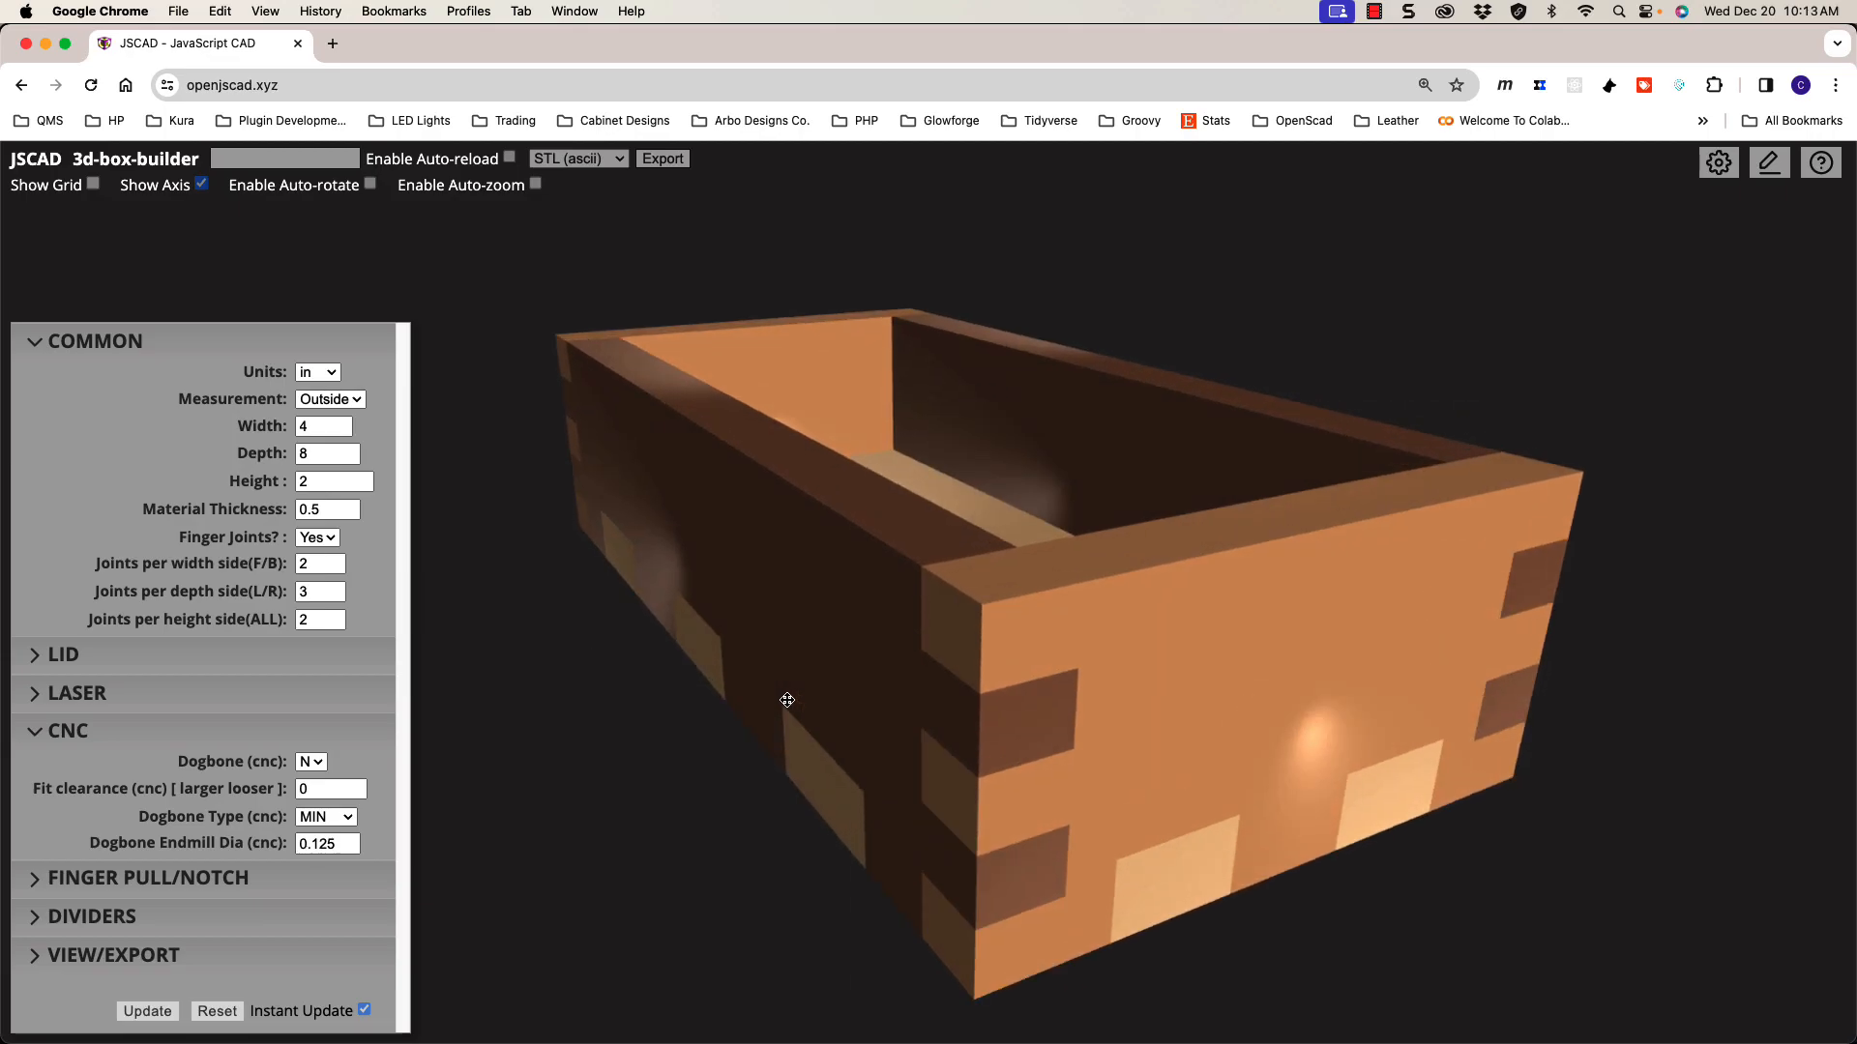
Step: Switch Dogbone (cnc) to Y and rotate the open box to inspect the rounded corner cuts
left_click(318, 764)
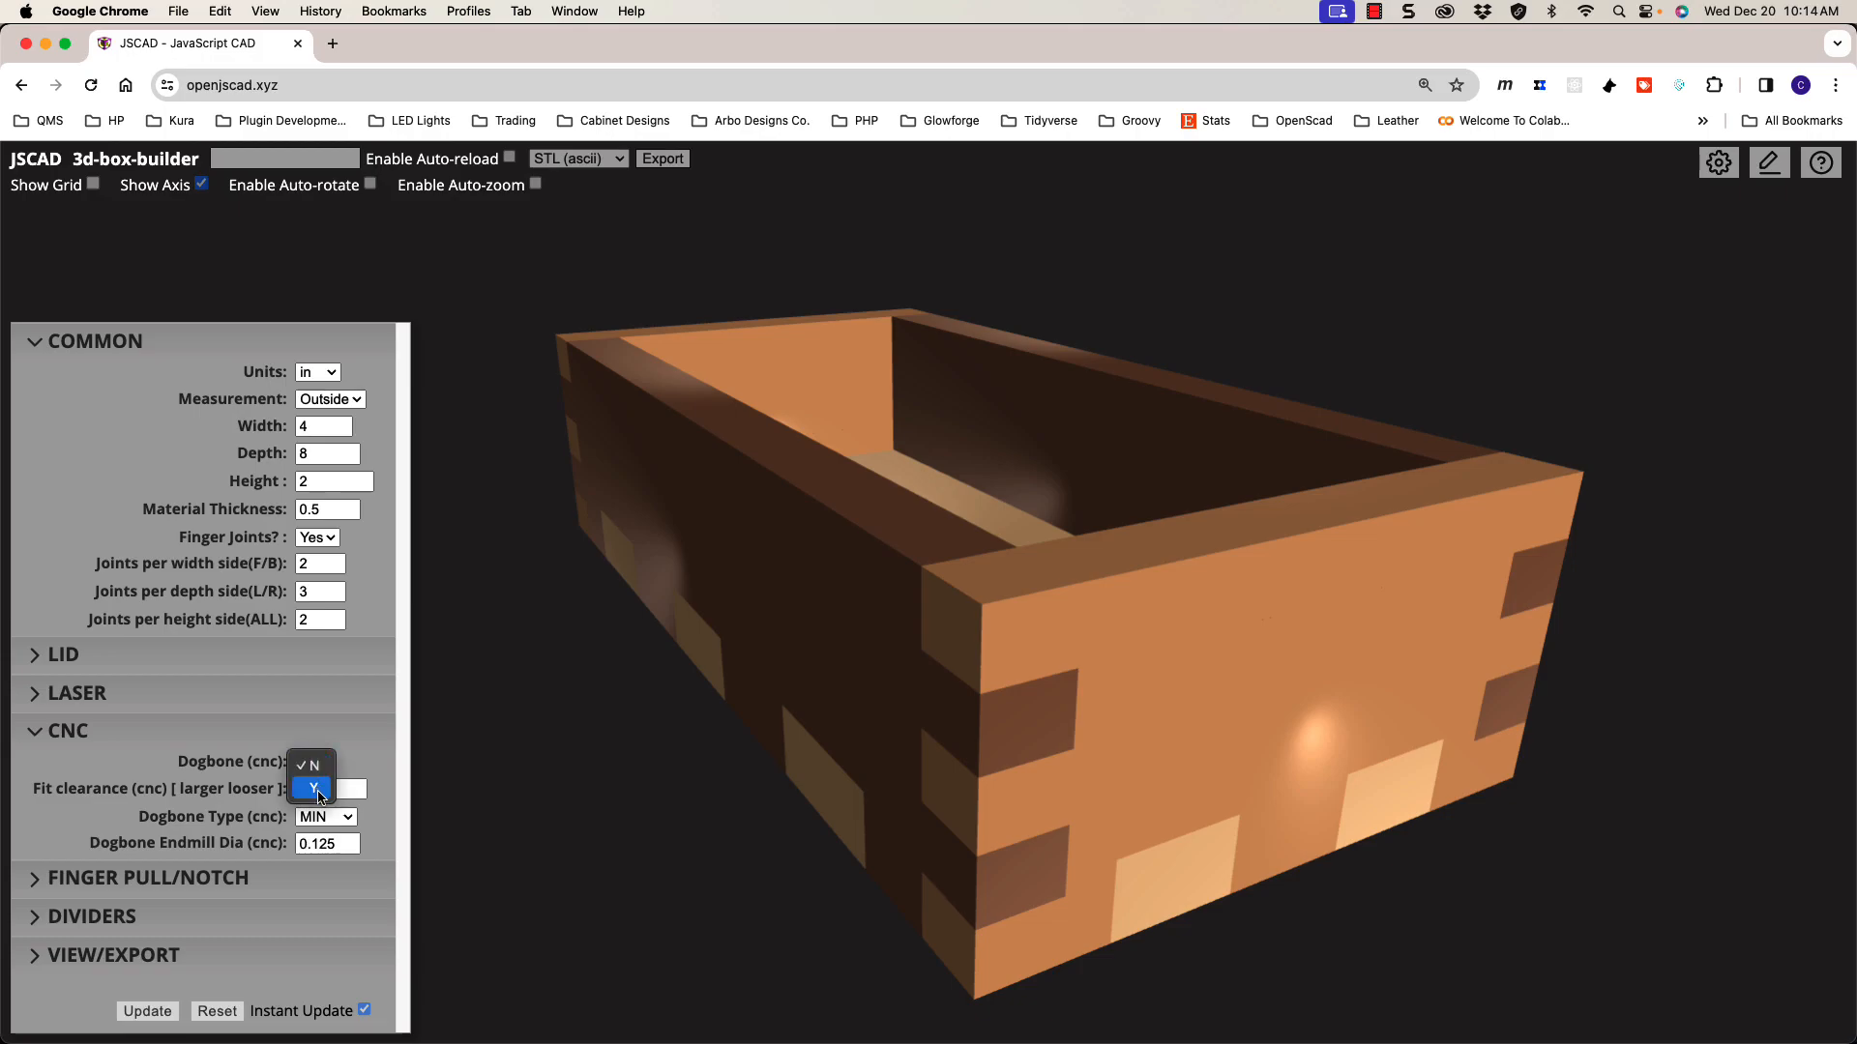
left_click(320, 797)
left_click_drag(1021, 776, 808, 776)
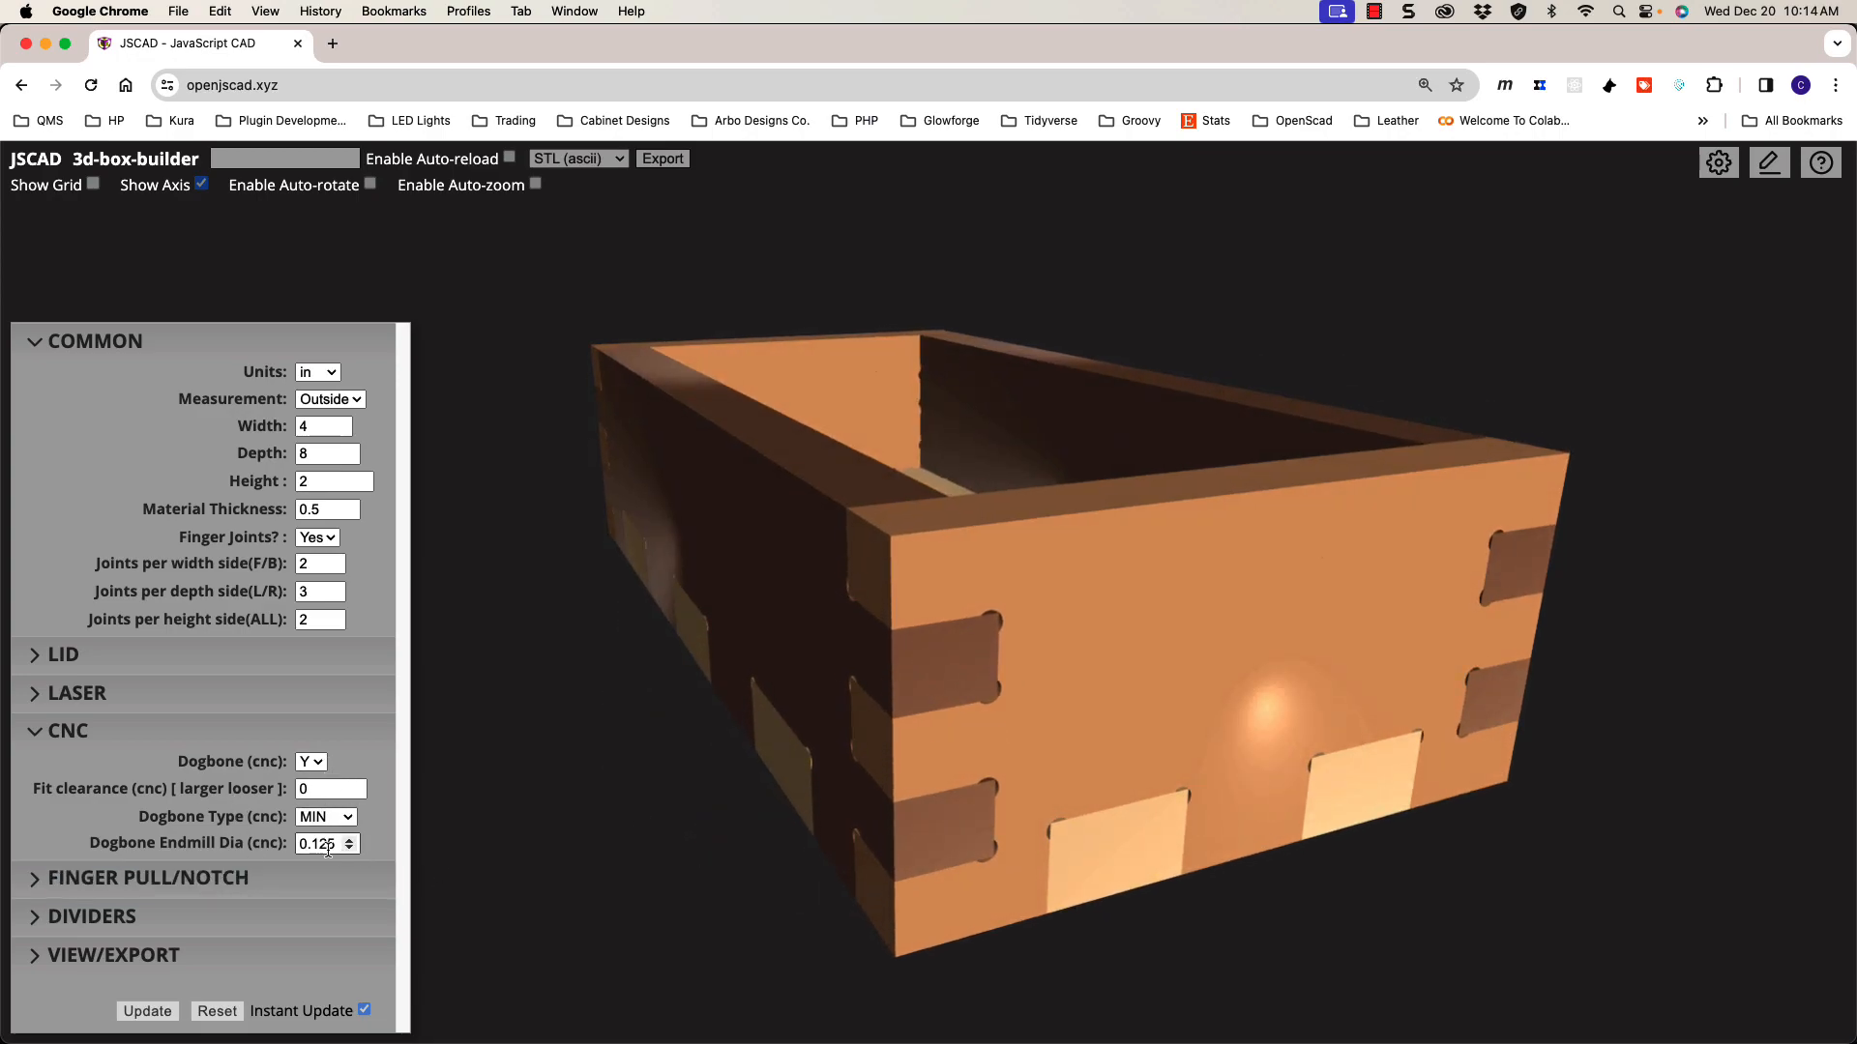
mouse_move(1141, 739)
left_mouse_down()
mouse_move(1081, 729)
mouse_move(1111, 727)
left_mouse_up()
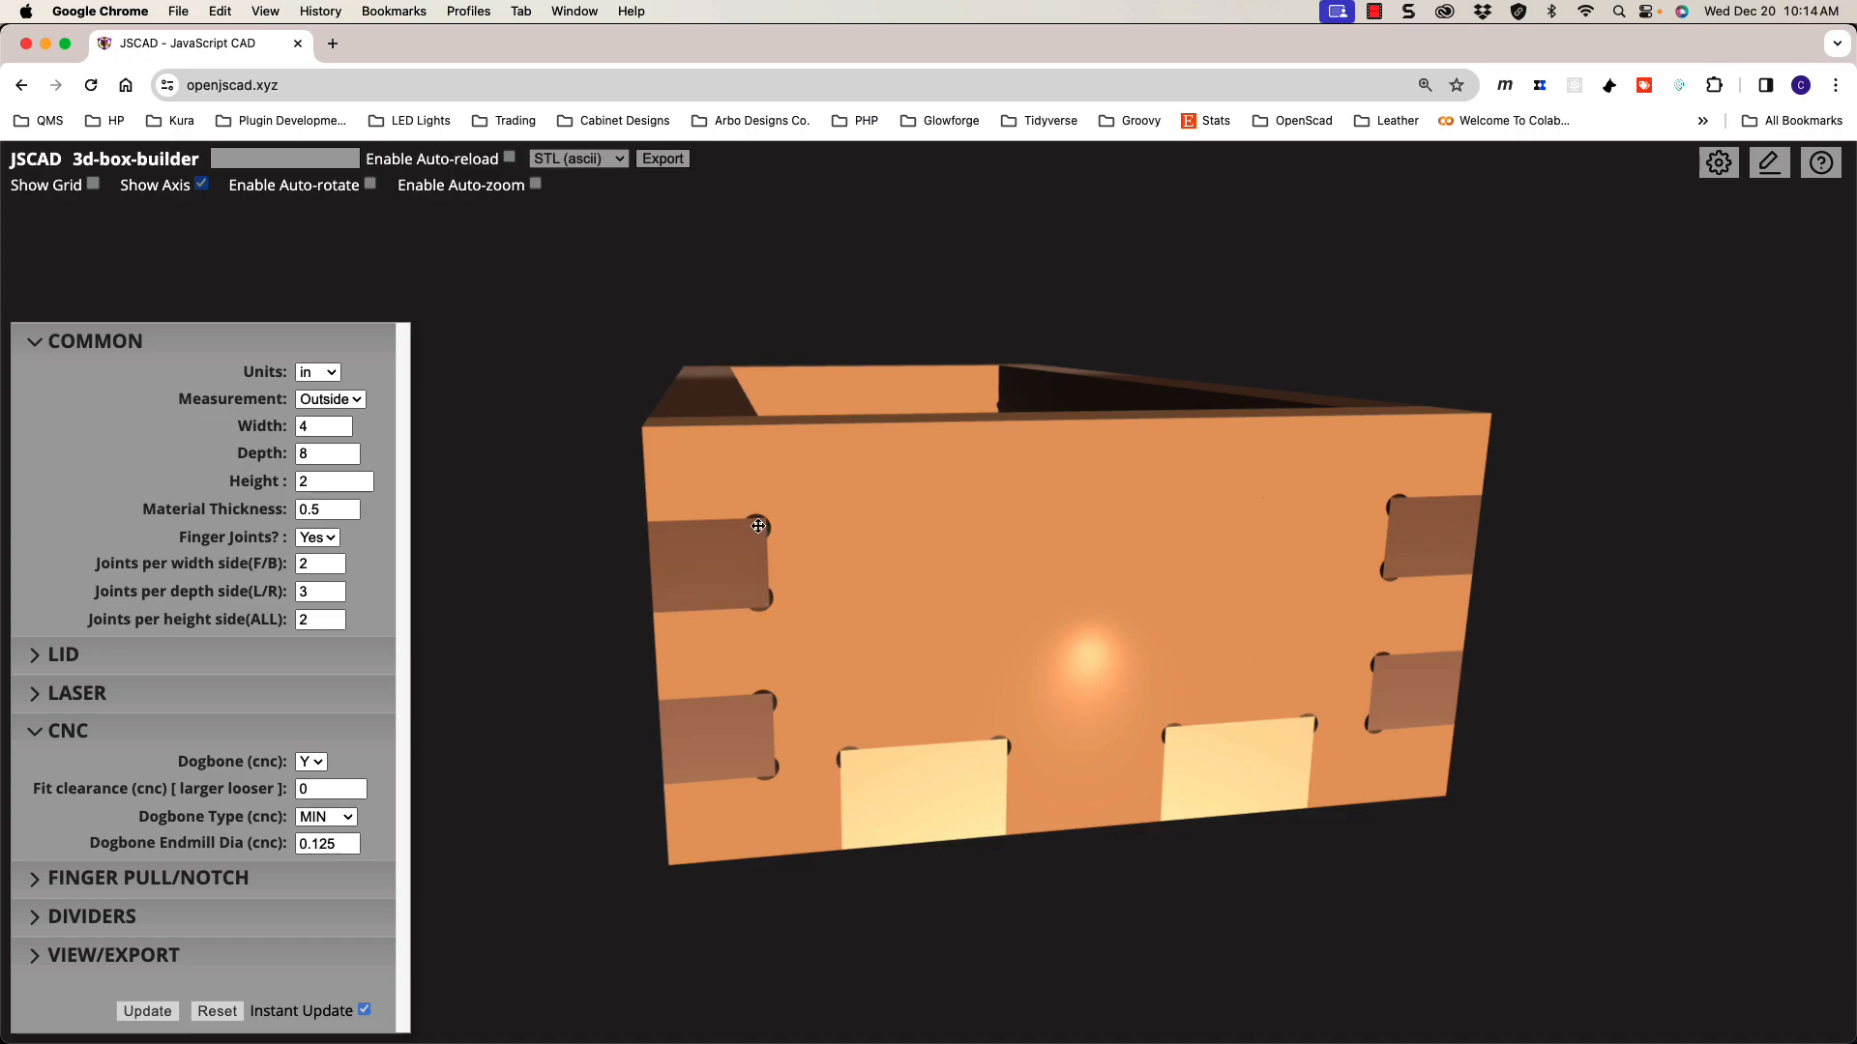
Step: Keep Dogbone Type MIN, snap to front view and zoom onto the front panel's joint corners
left_click_drag(766, 587, 839, 607)
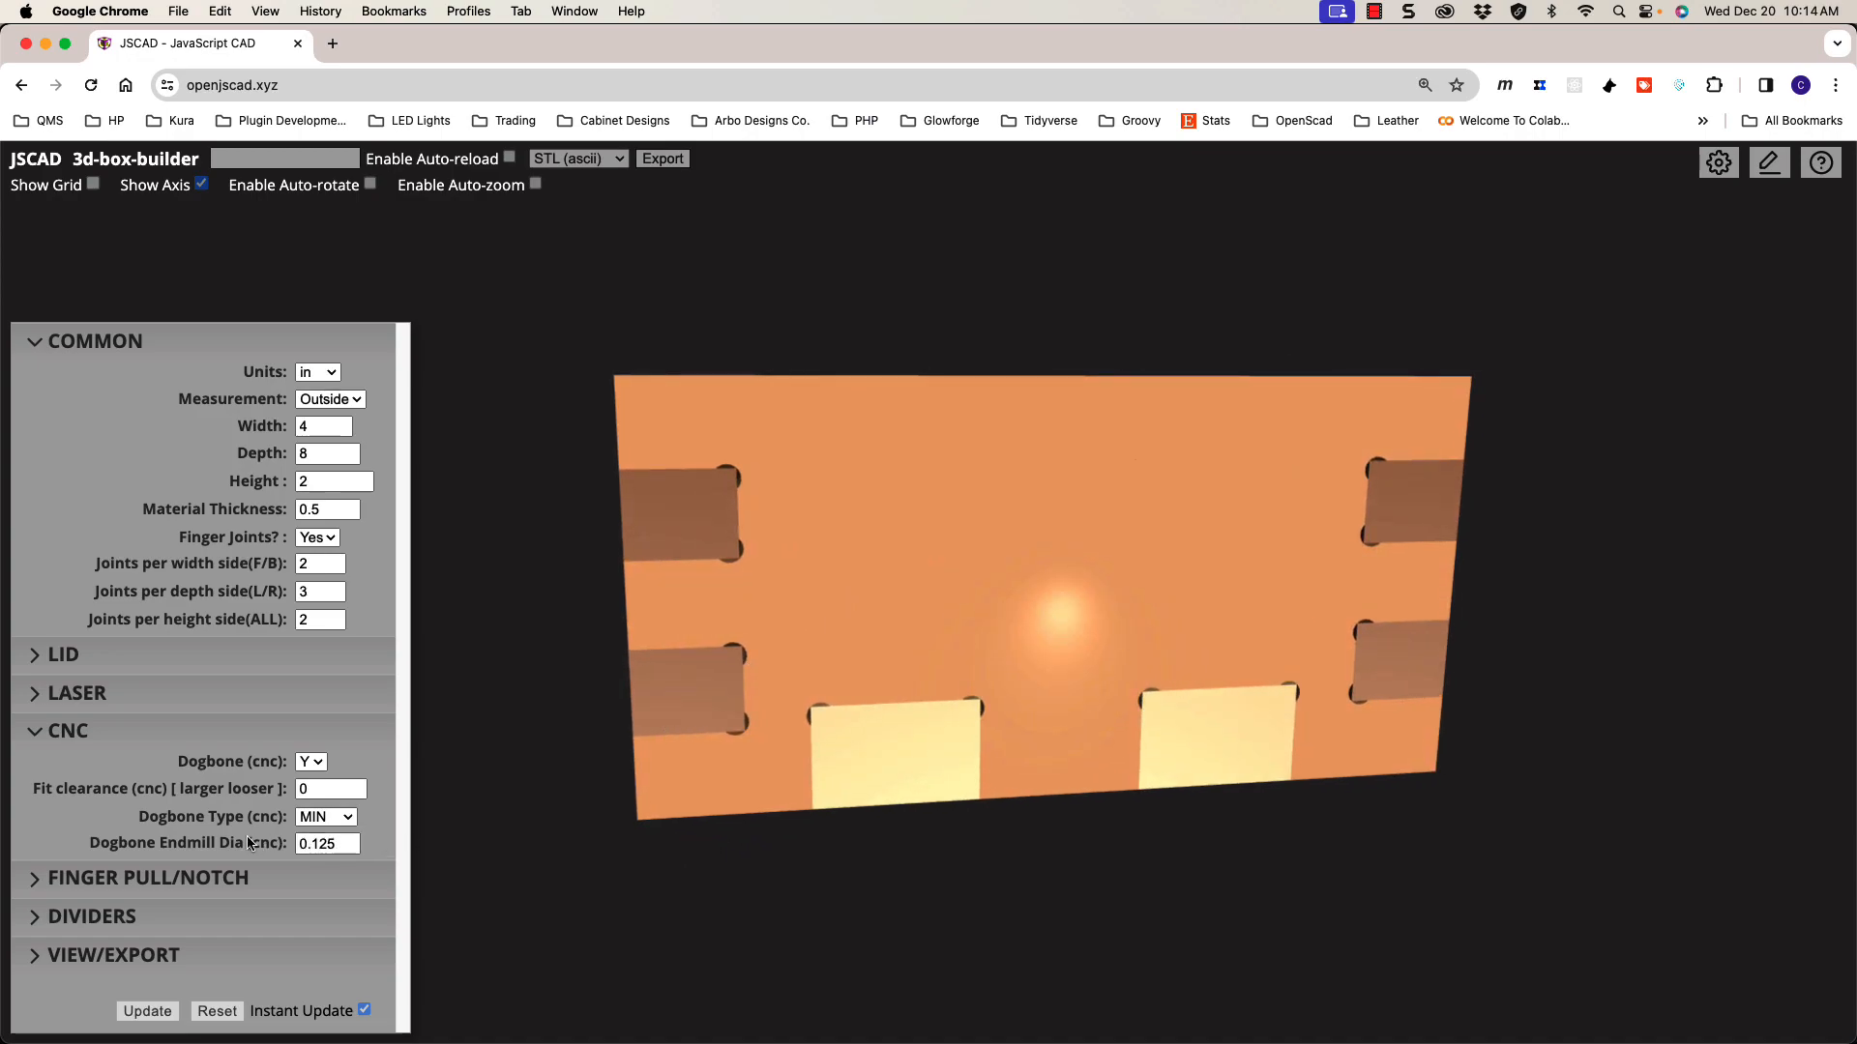
left_click(329, 818)
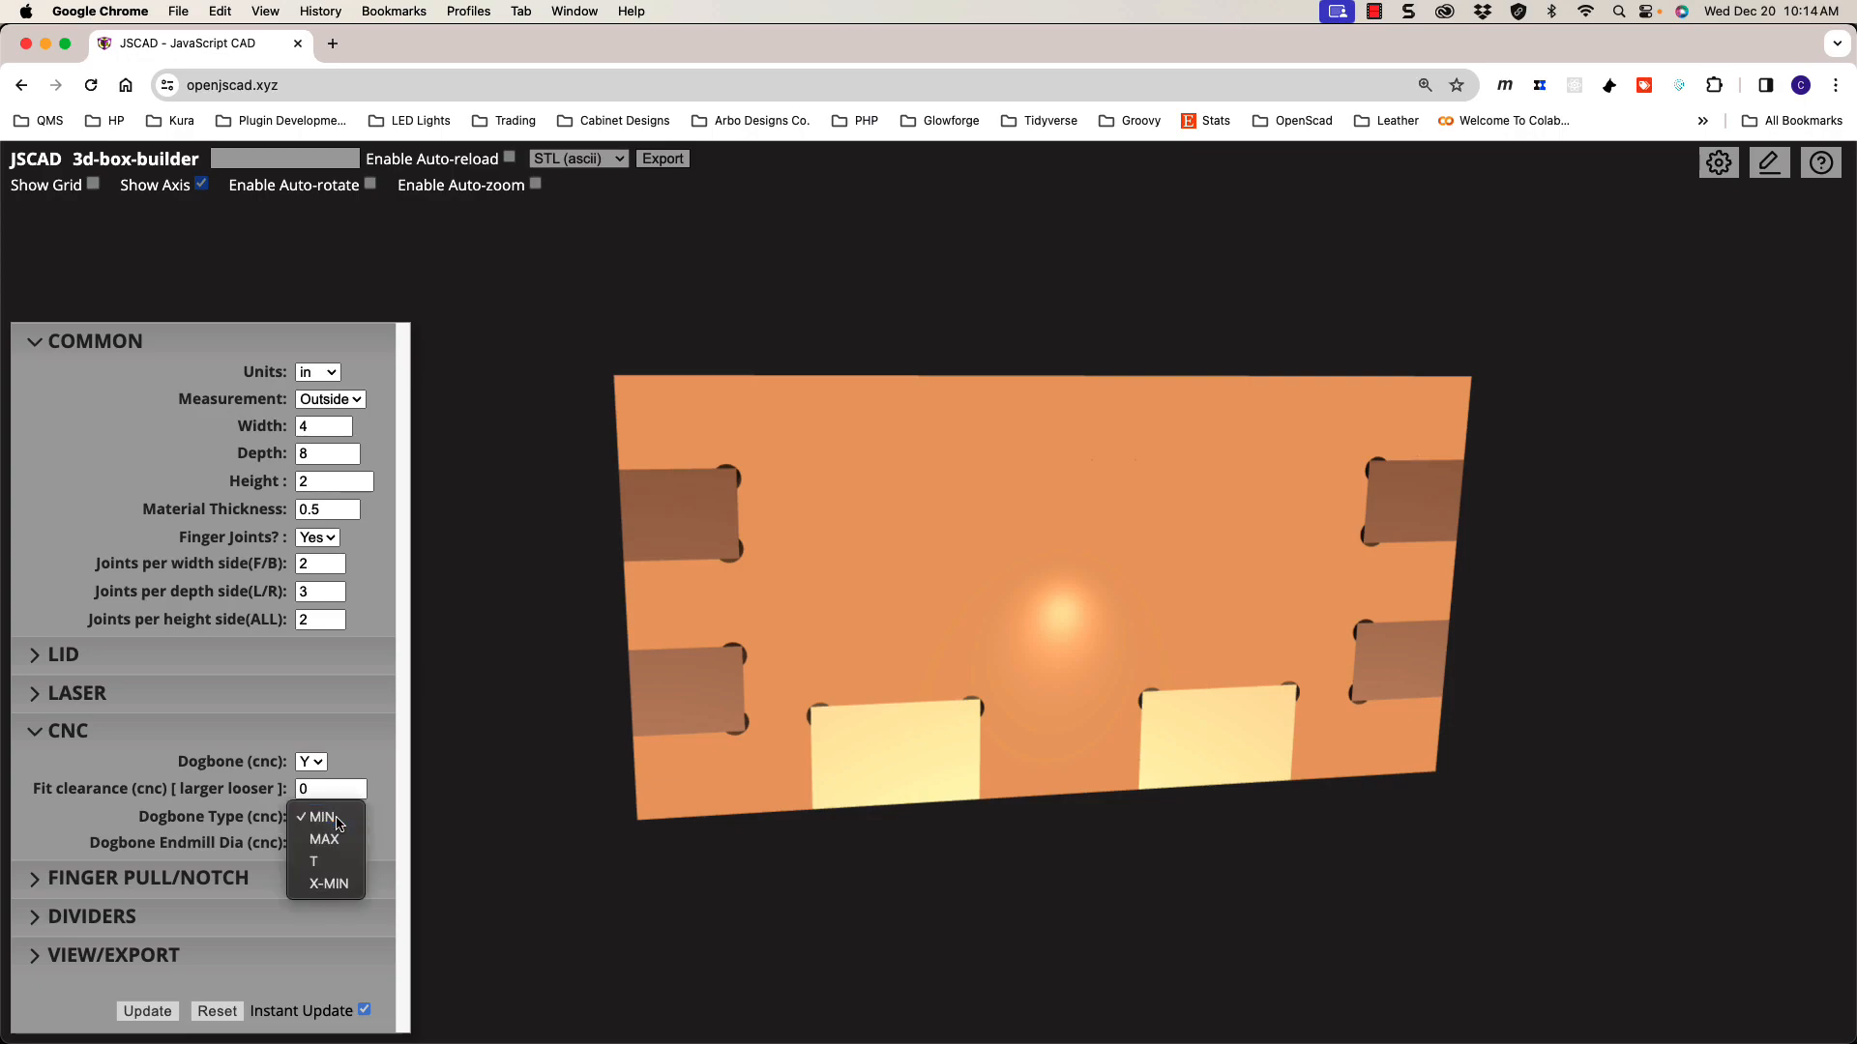
left_click(337, 823)
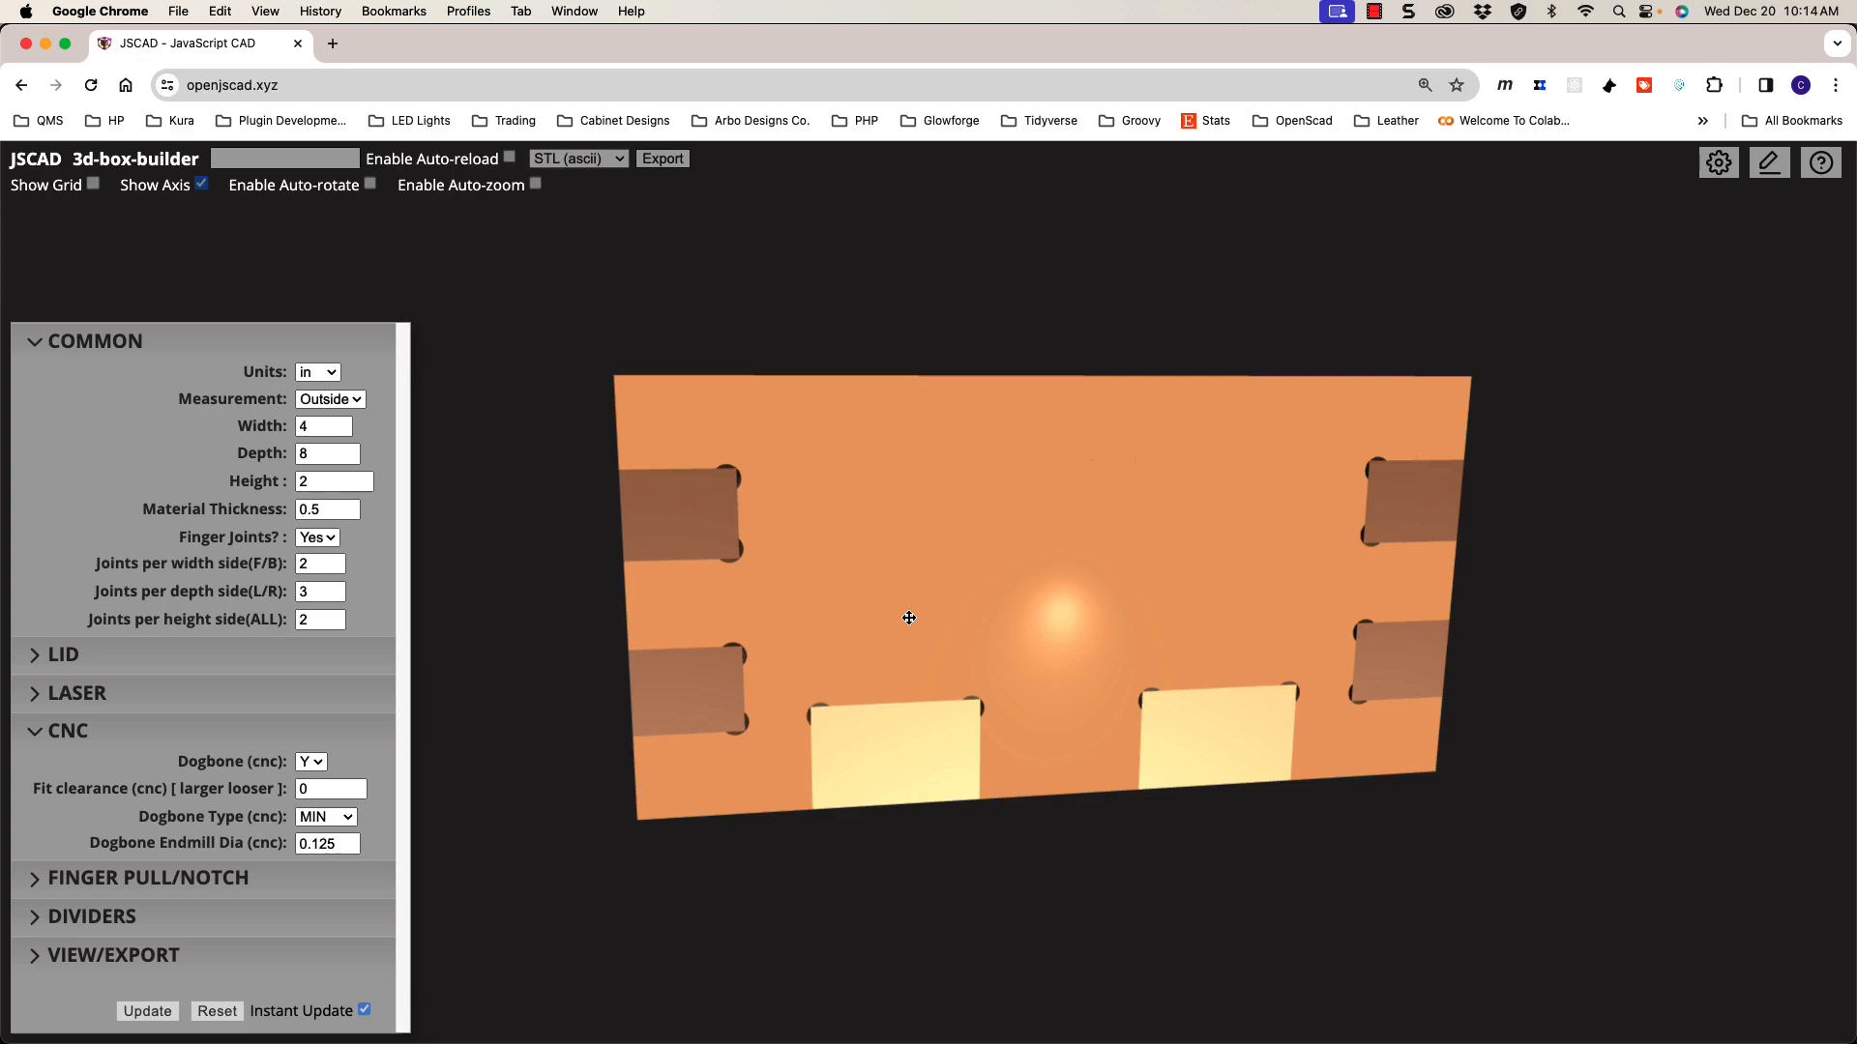
key("f")
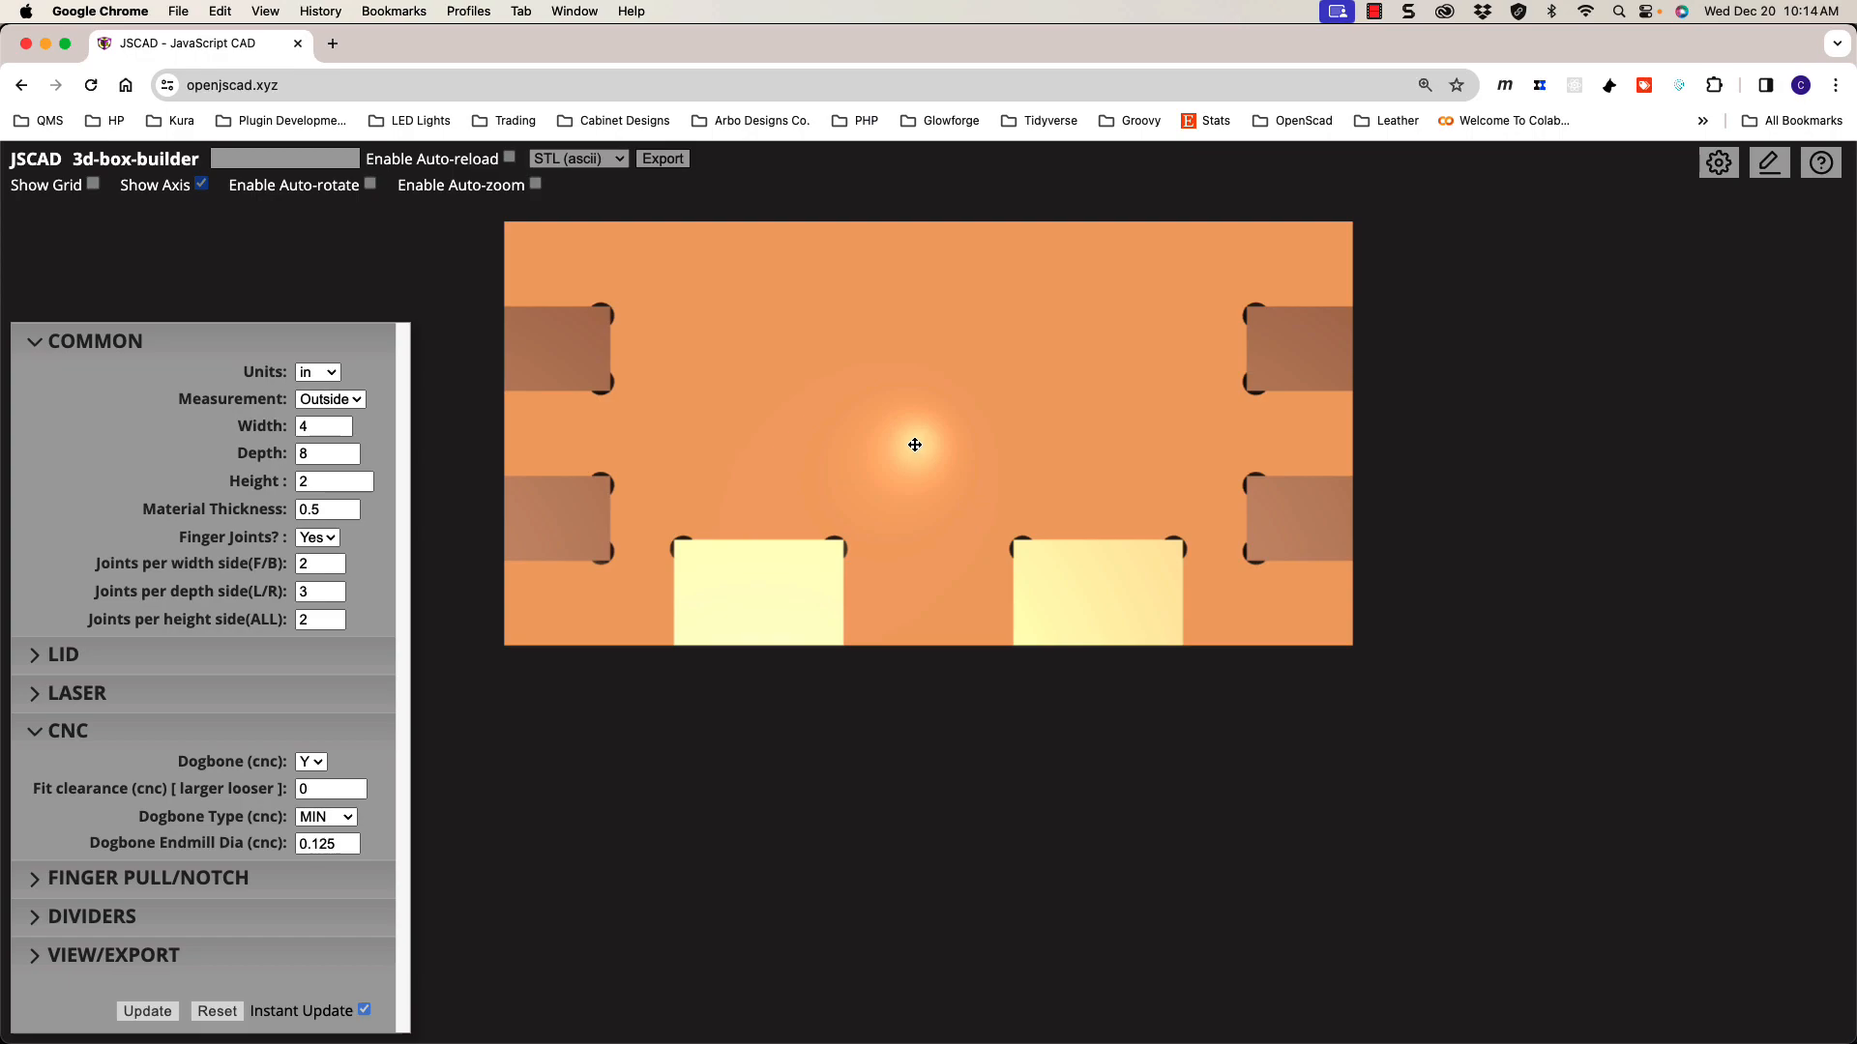
middle_click_drag(913, 428, 948, 547)
scroll(687, 560, "up", 2)
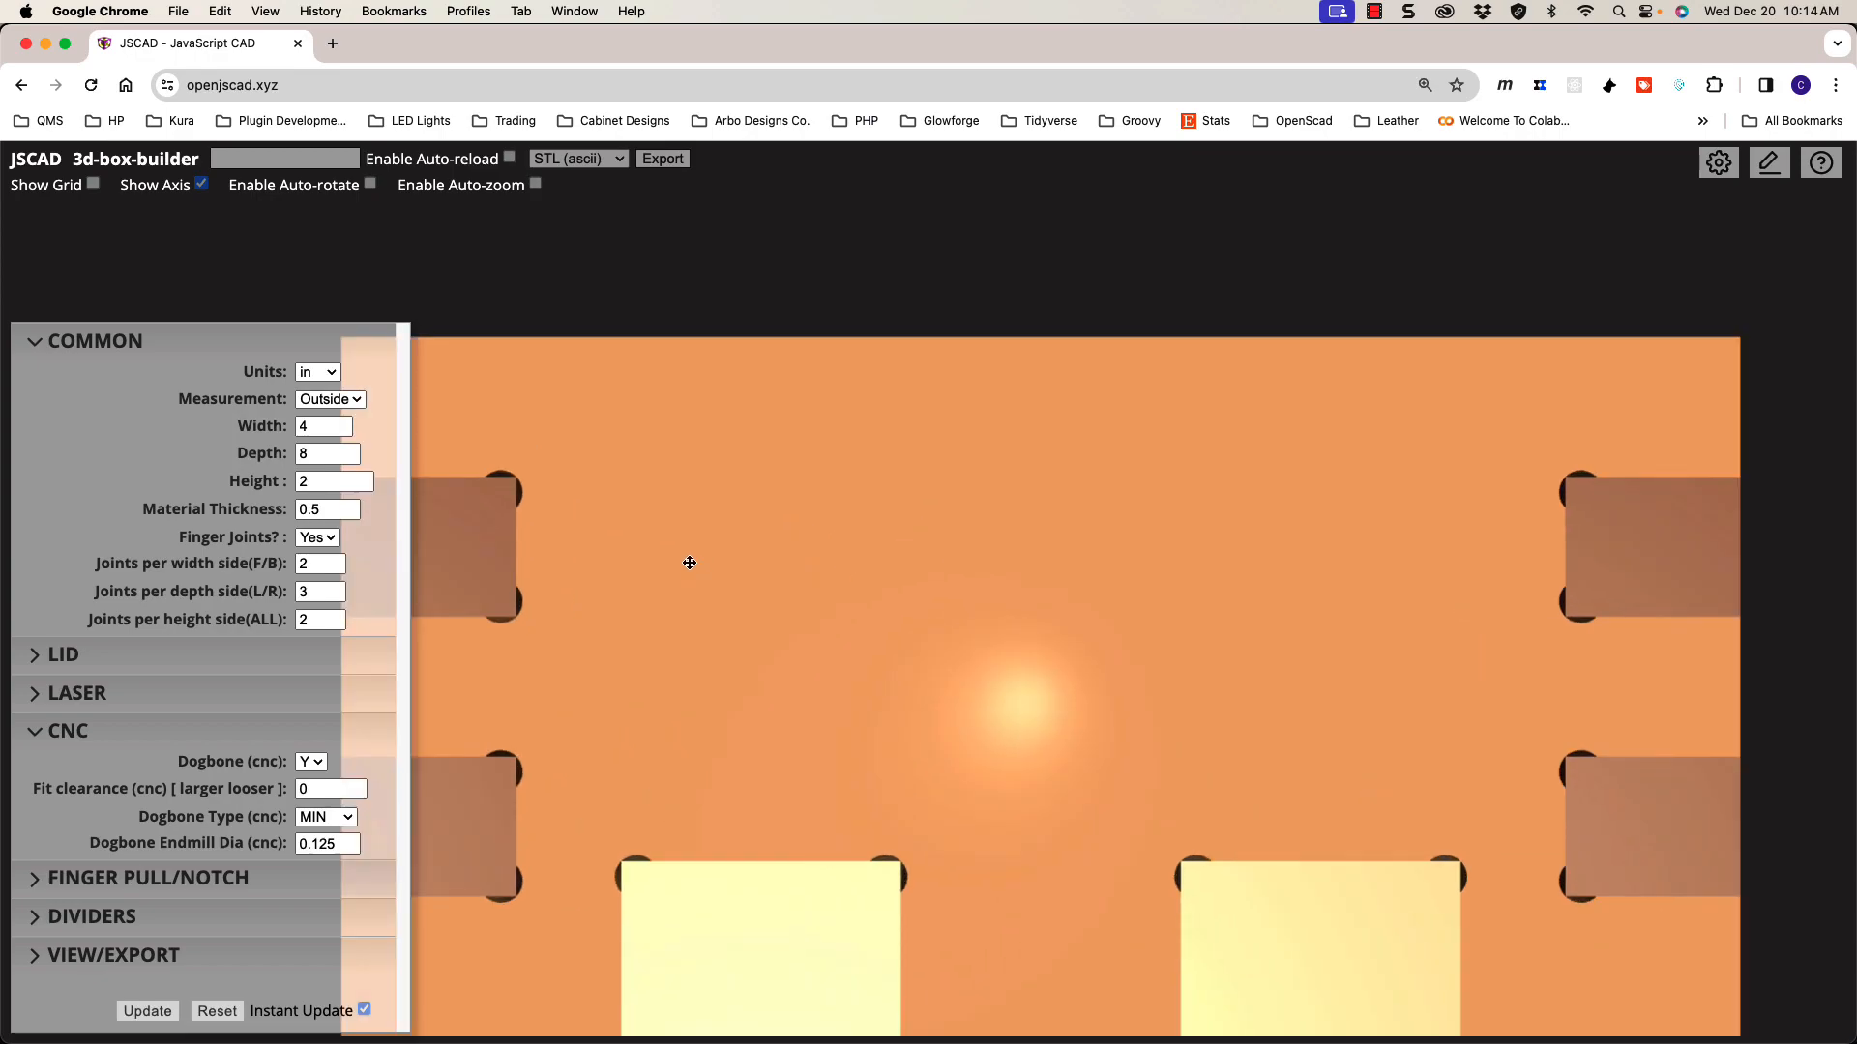
scroll(967, 572, "up", 2)
mouse_move(999, 562)
middle_mouse_down()
mouse_move(1032, 560)
mouse_move(965, 571)
middle_mouse_up()
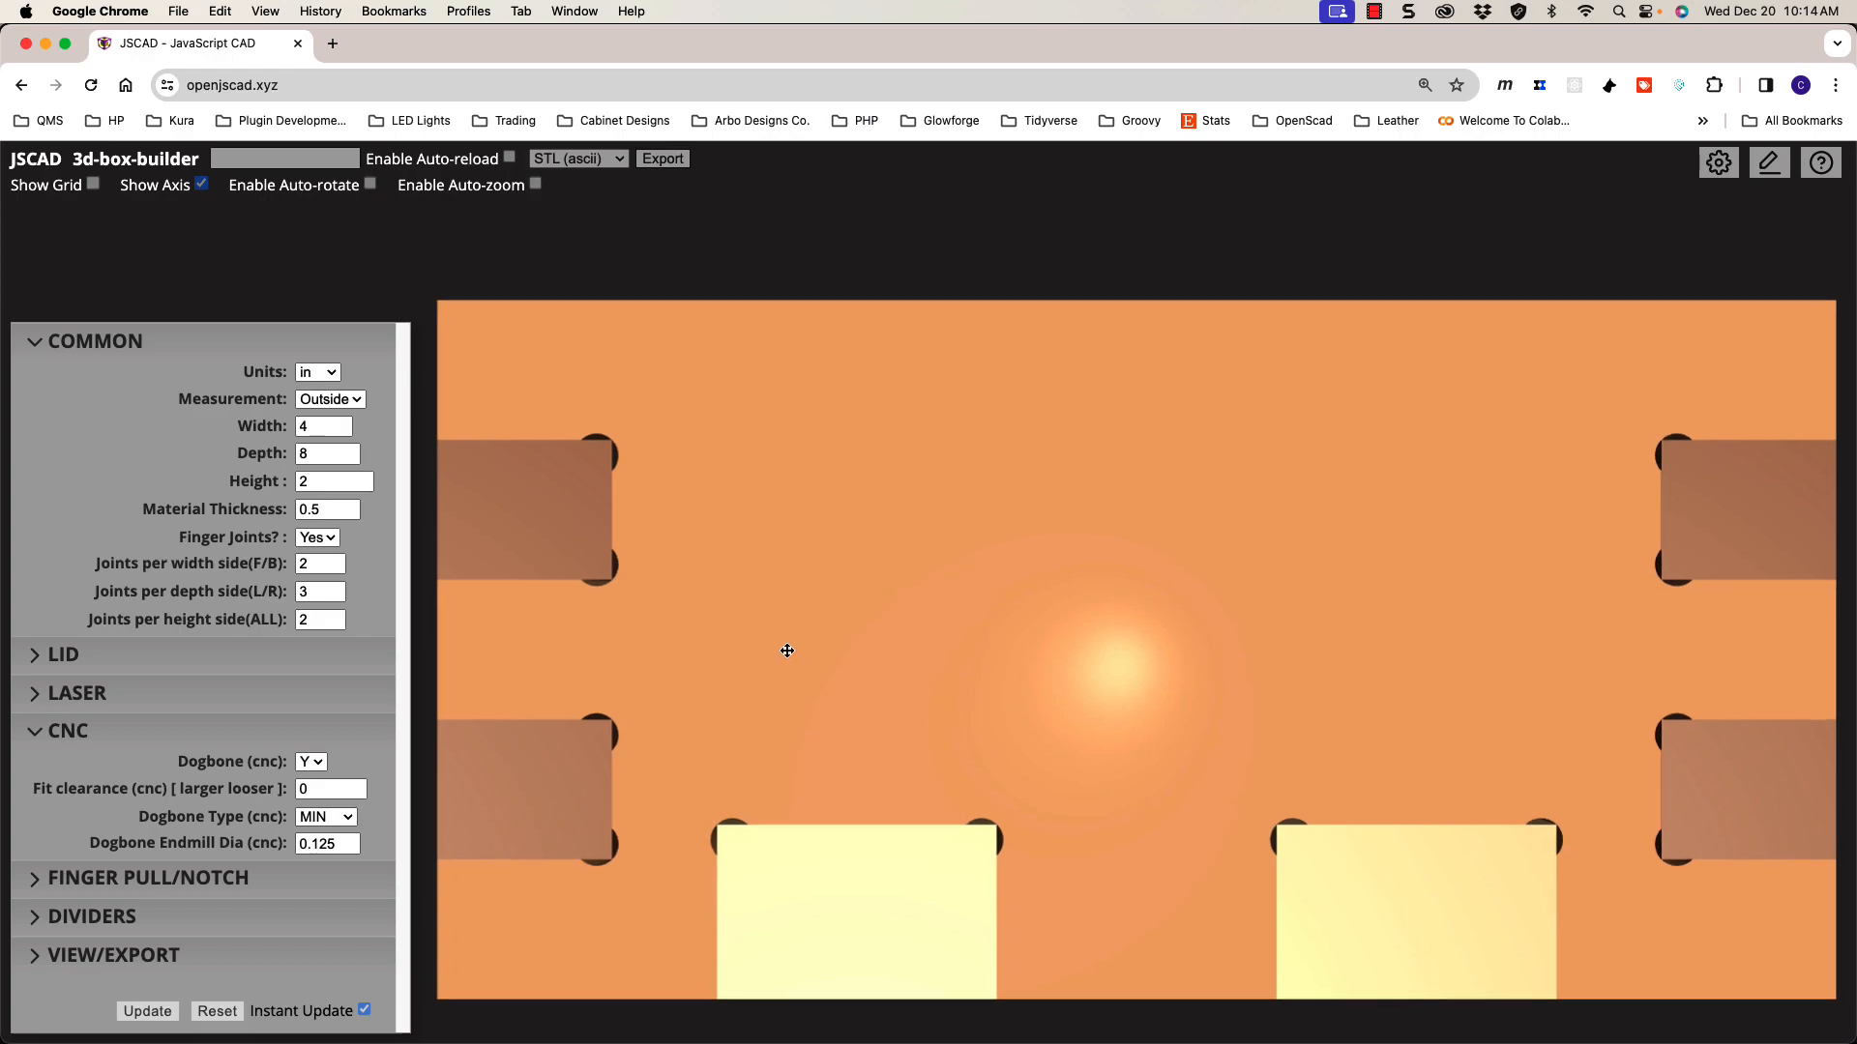
left_click(327, 820)
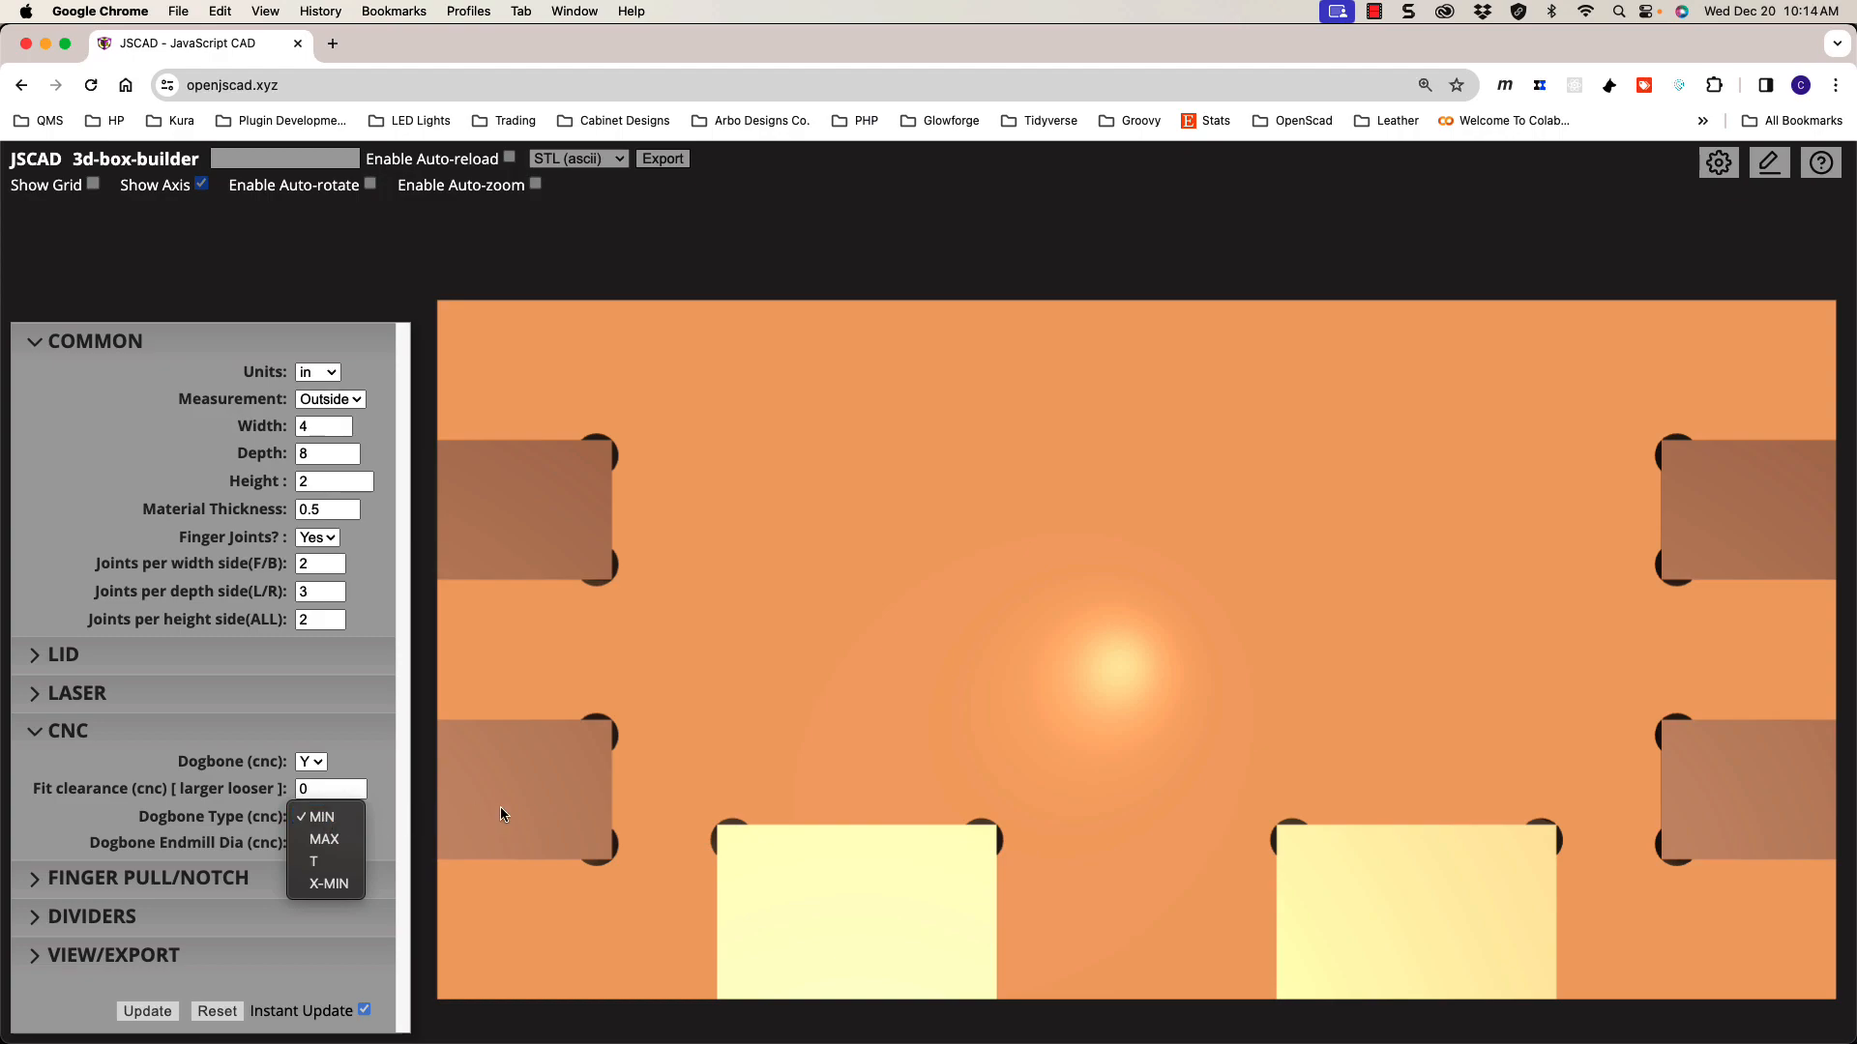
left_click(618, 474)
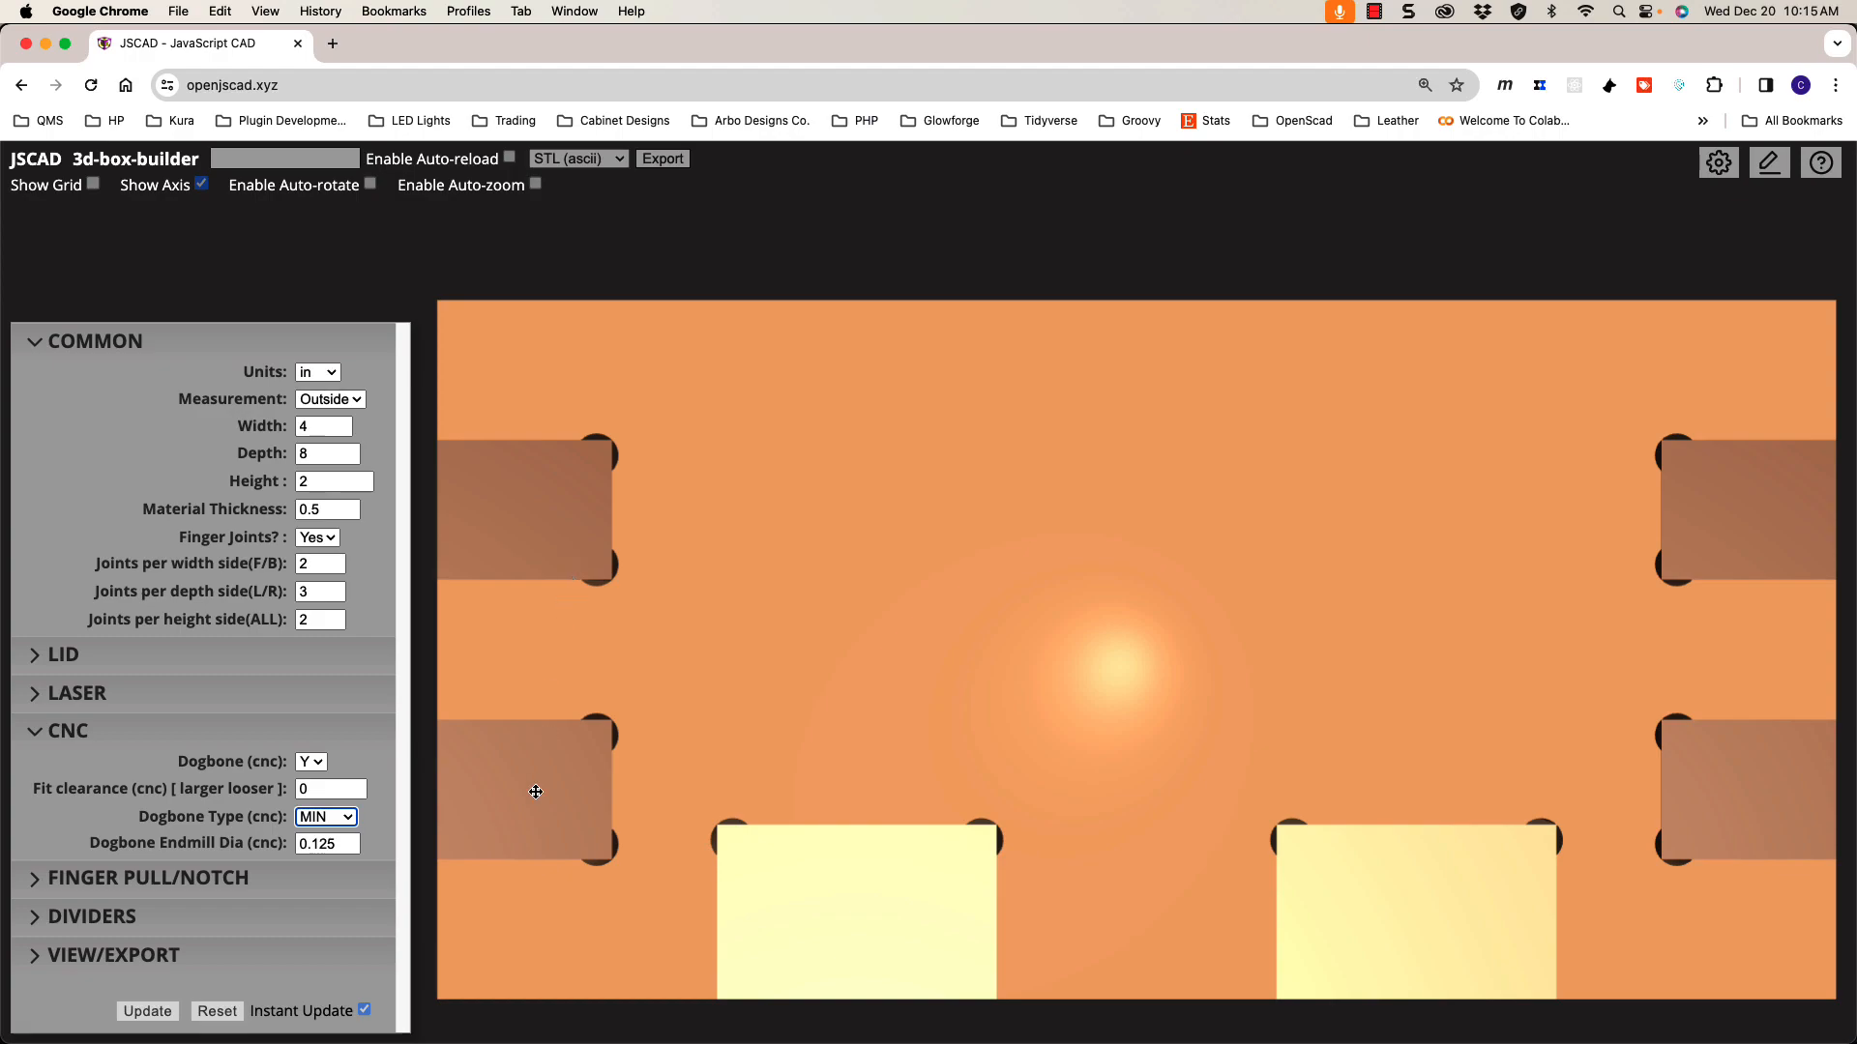
Step: Preview the MAX dogbone style, then the T style
left_click(340, 829)
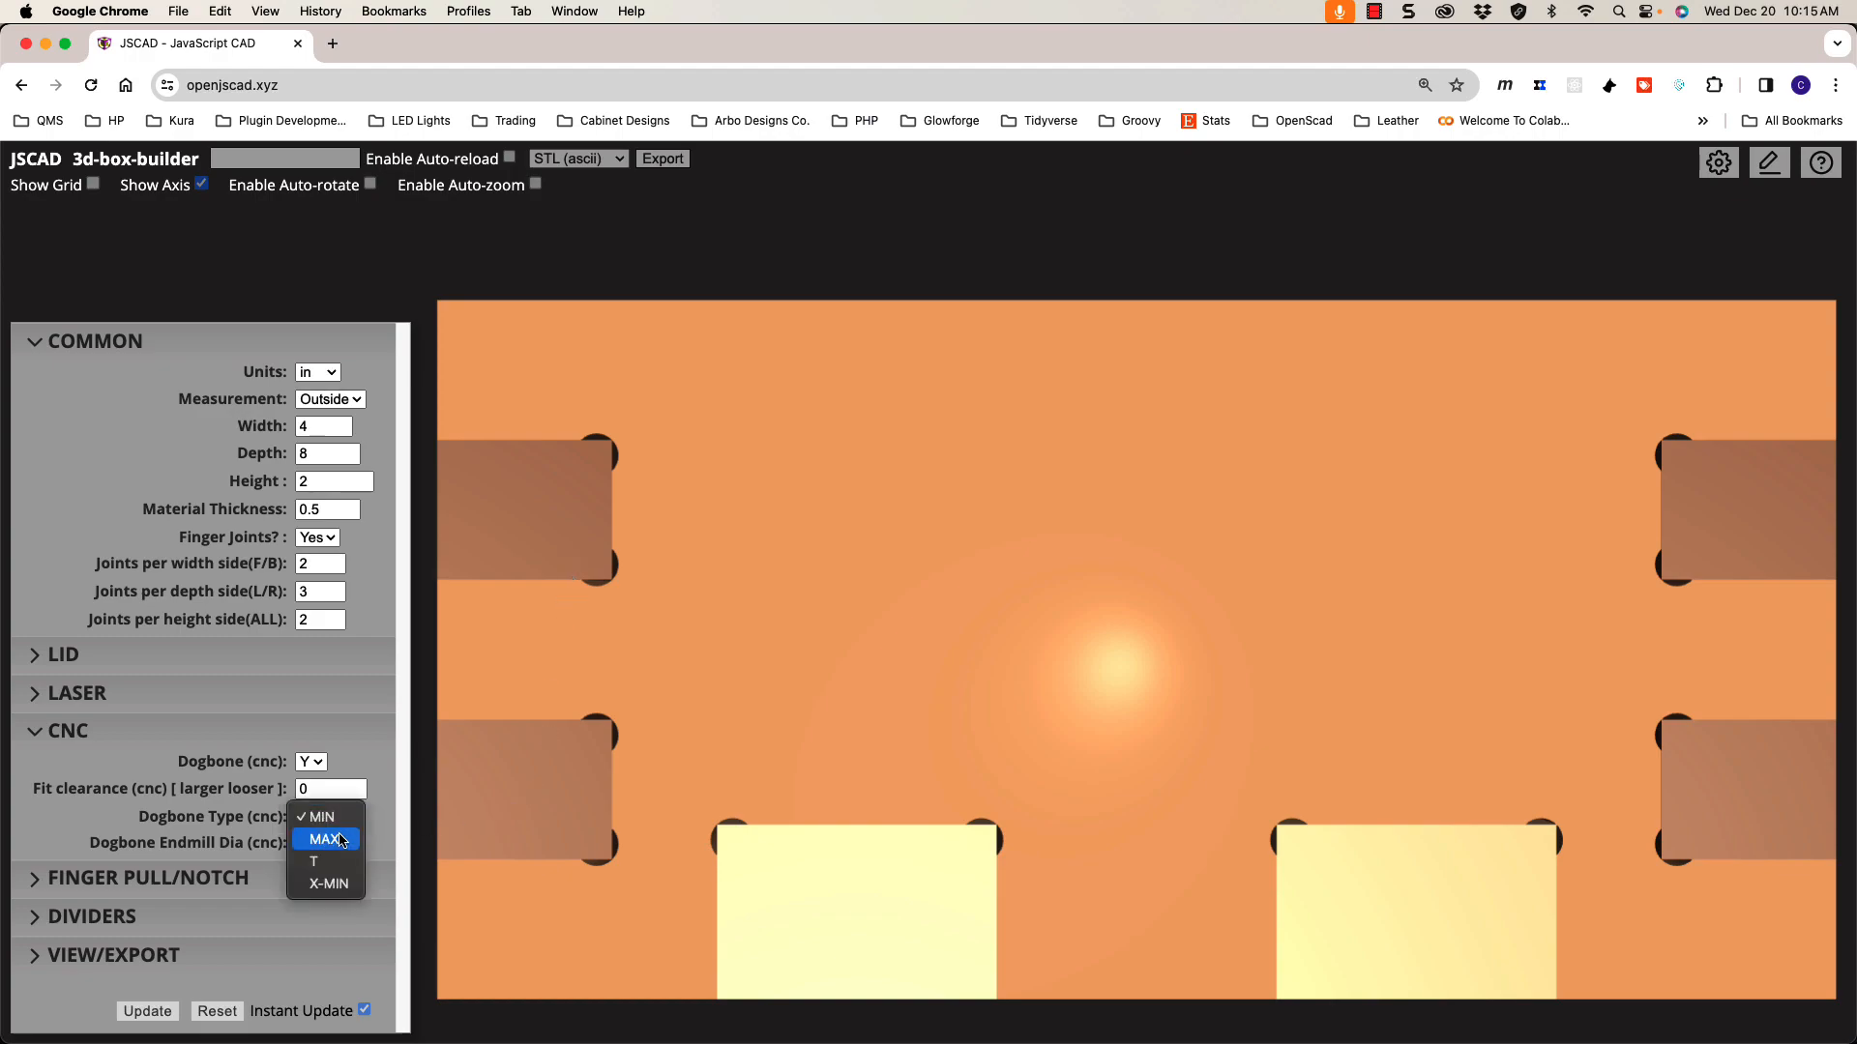
left_click(334, 839)
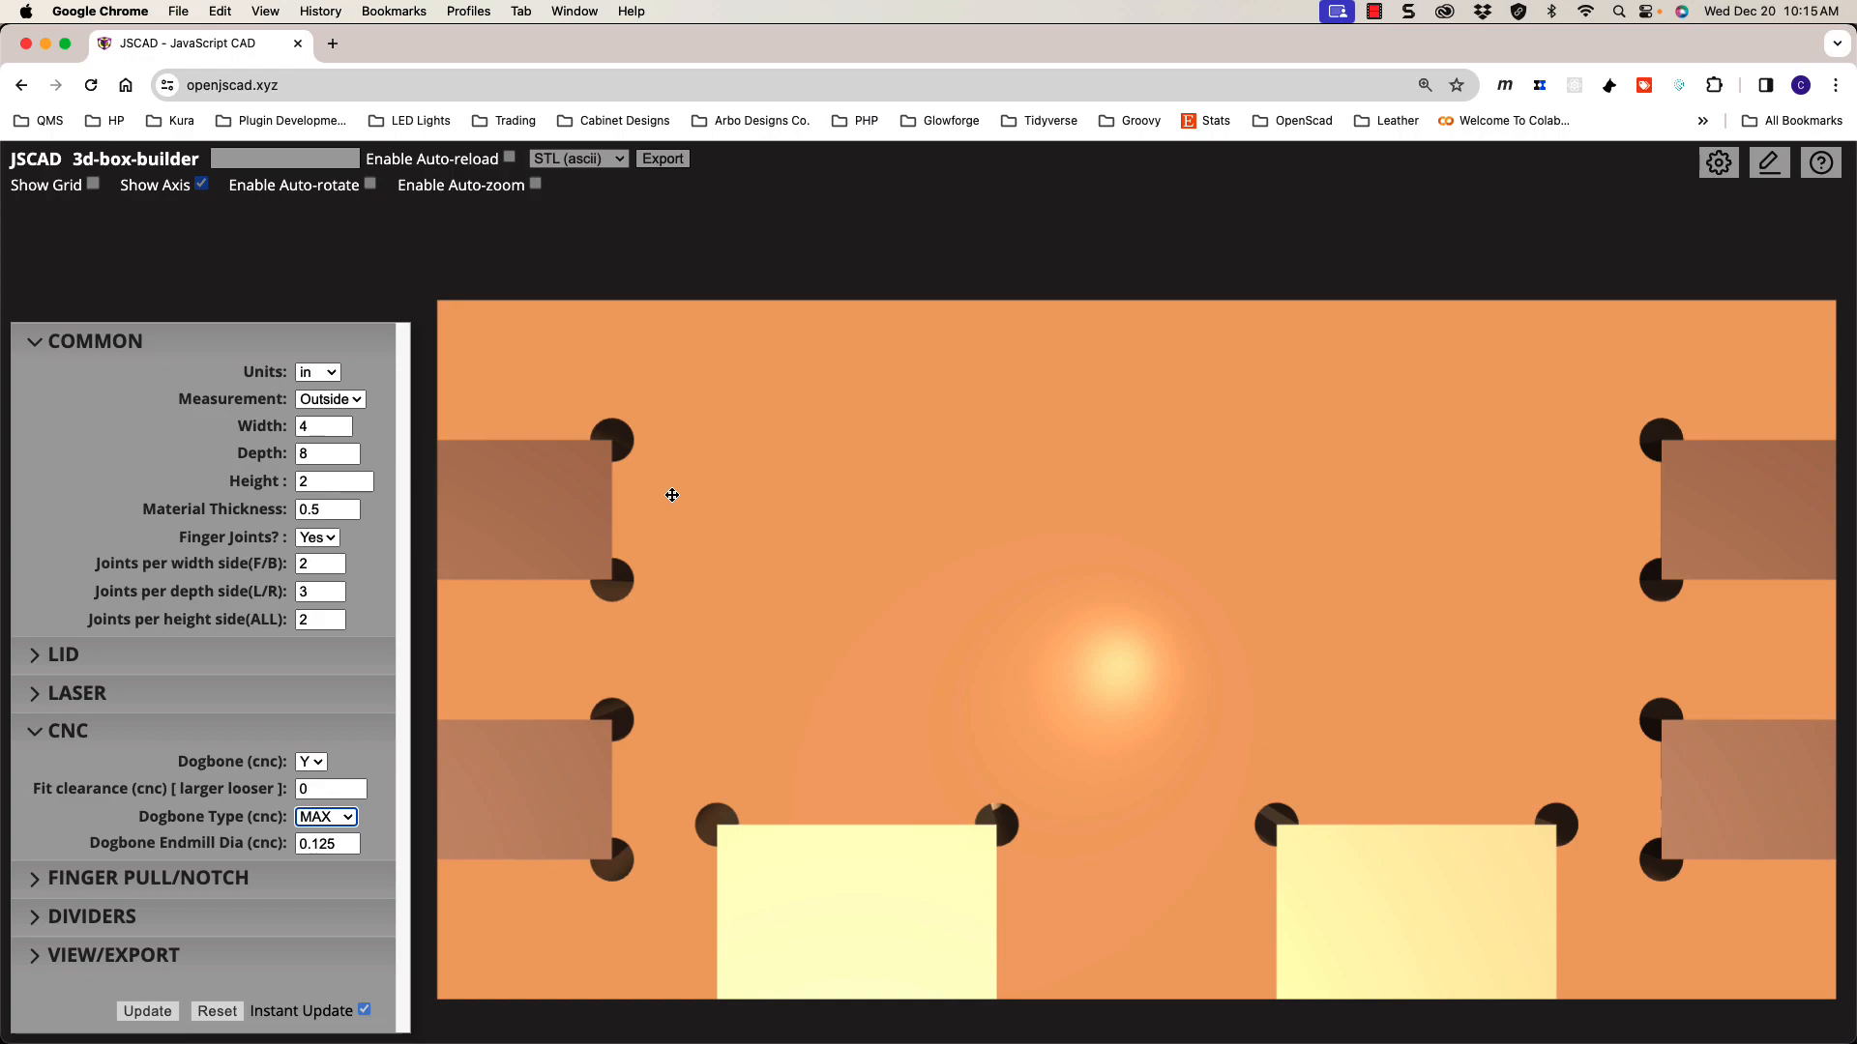
left_click(329, 819)
left_click(322, 839)
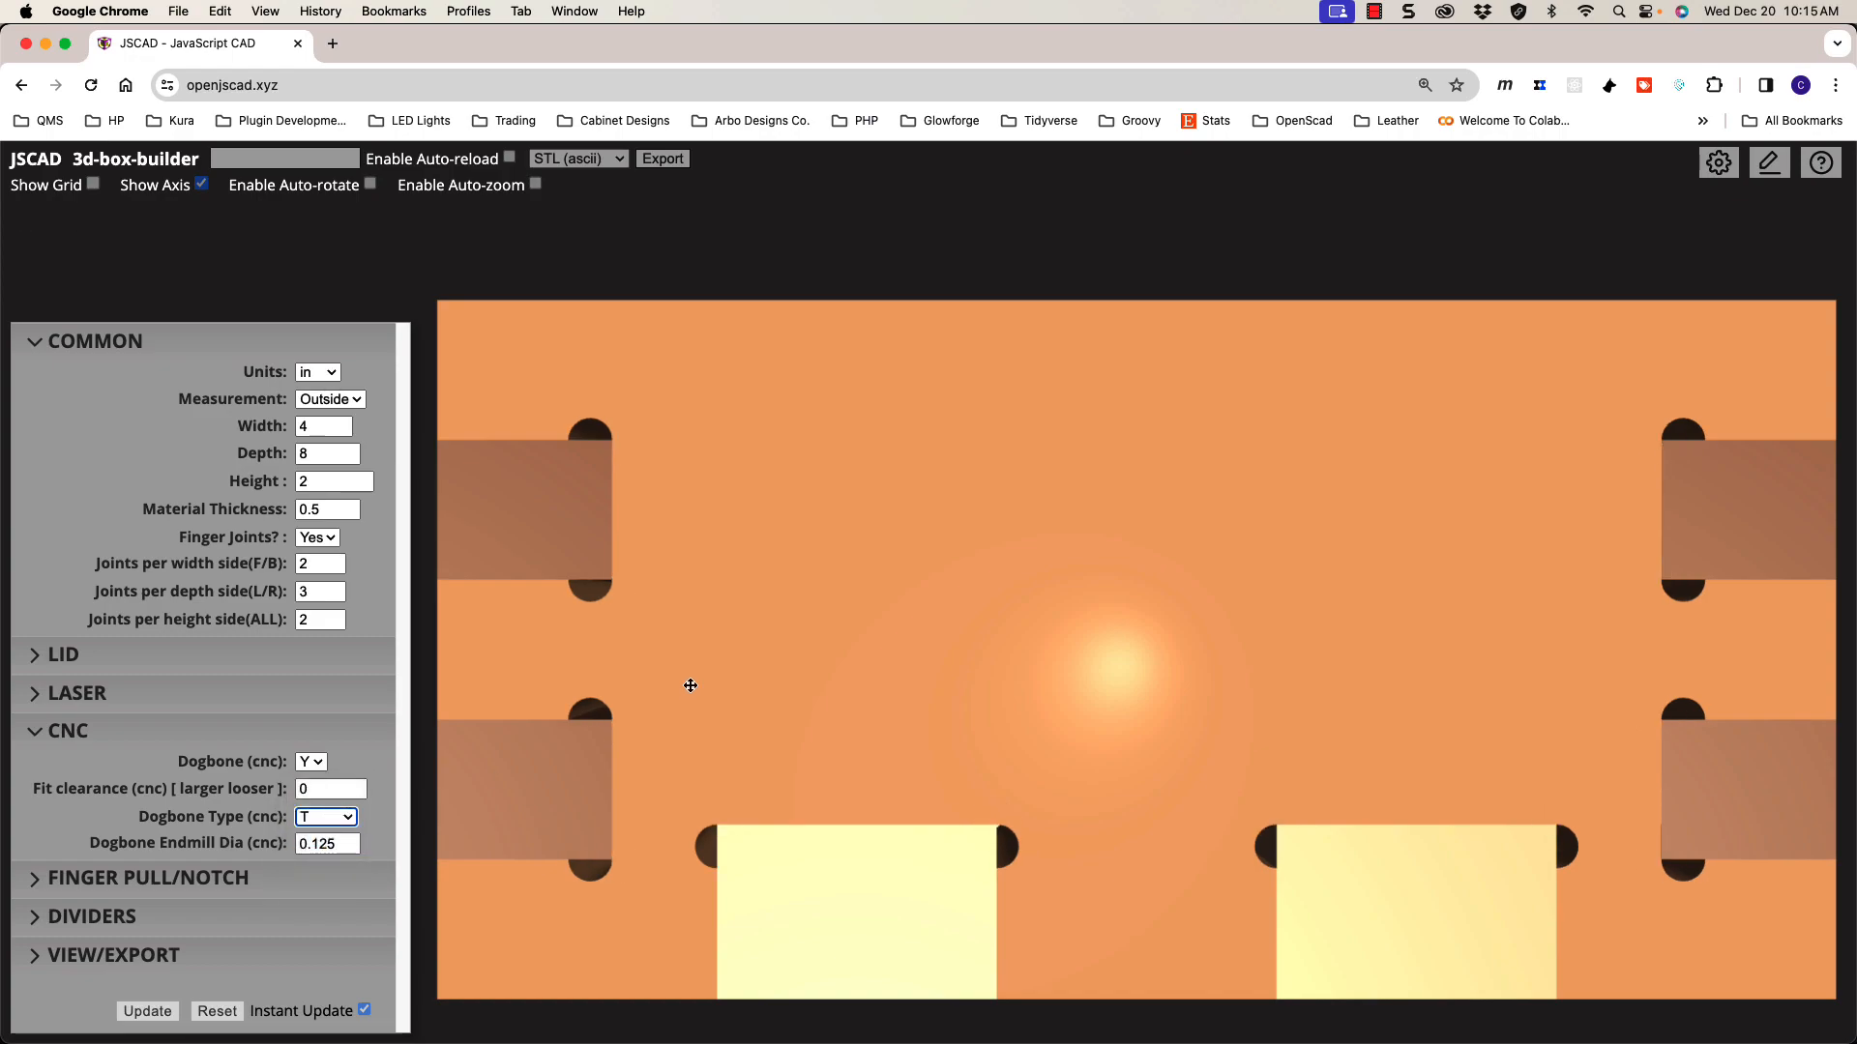
Step: Settle on the X-MIN dogbone style for the slot corners
scroll(759, 662, "down", 5)
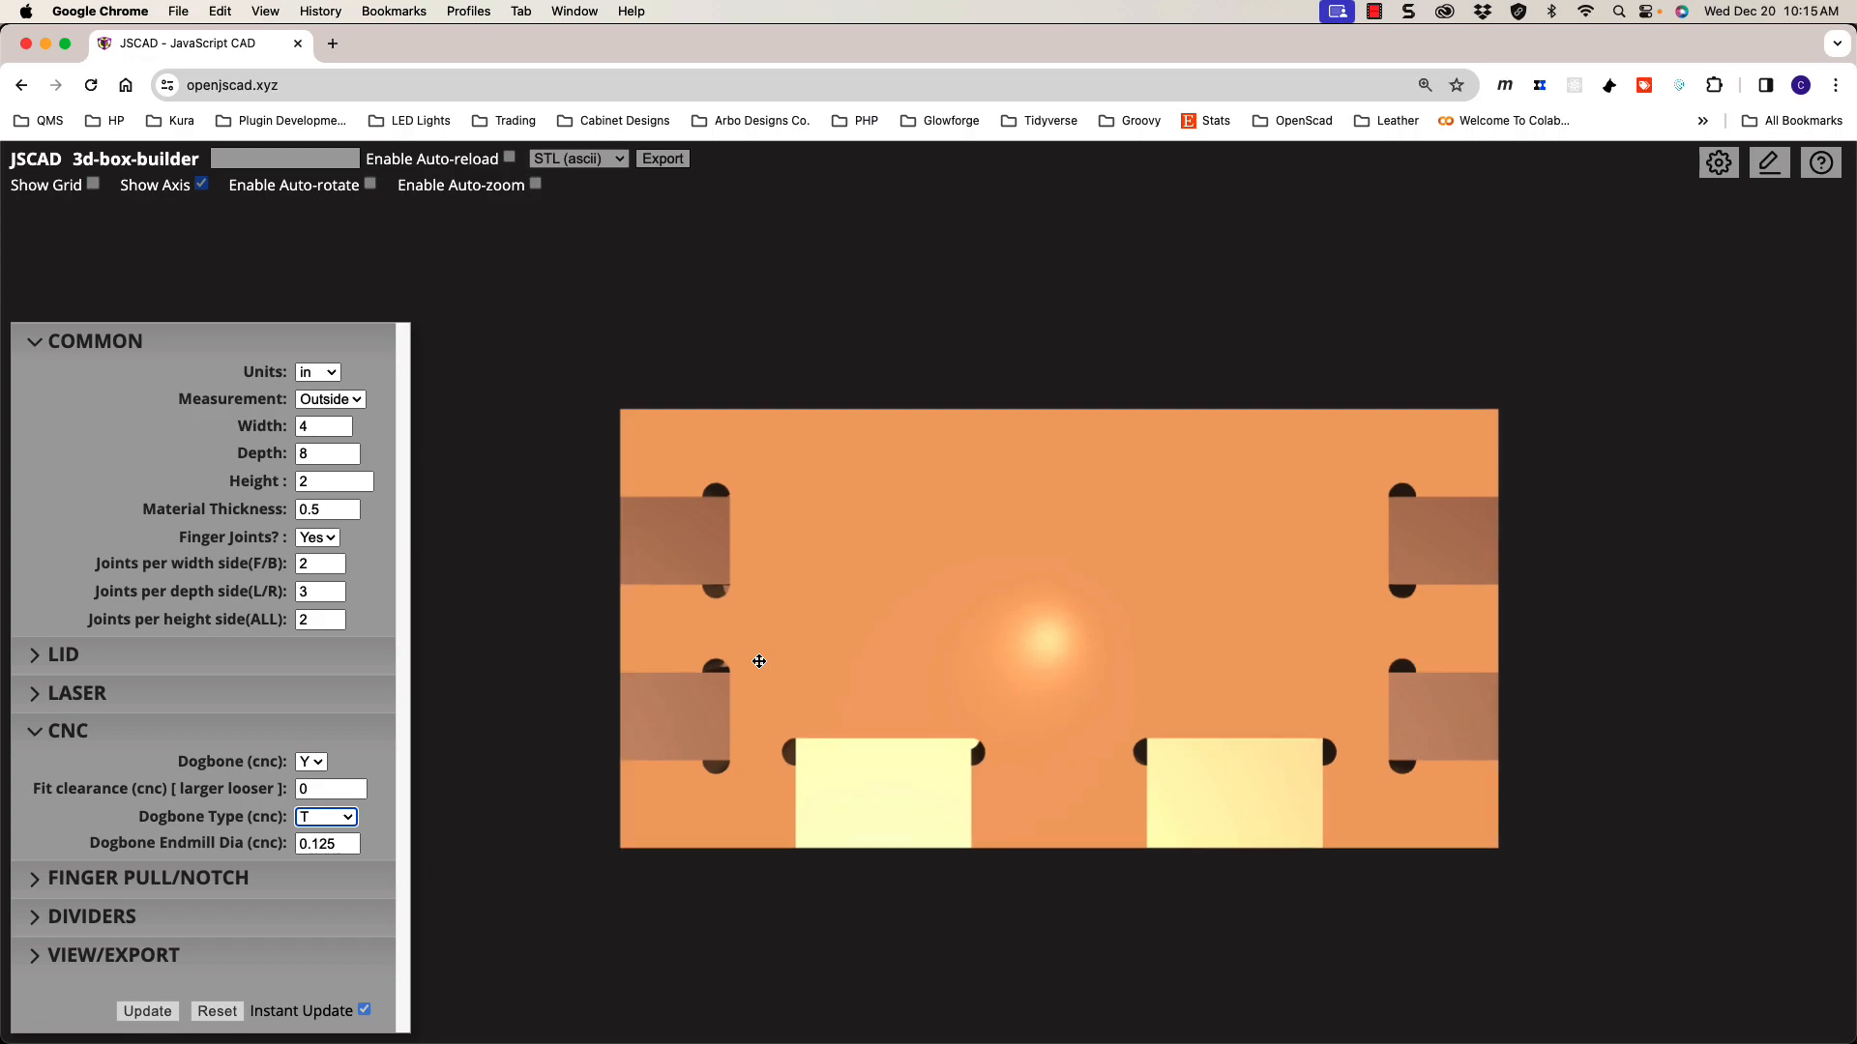
scroll(774, 609, "up", 5)
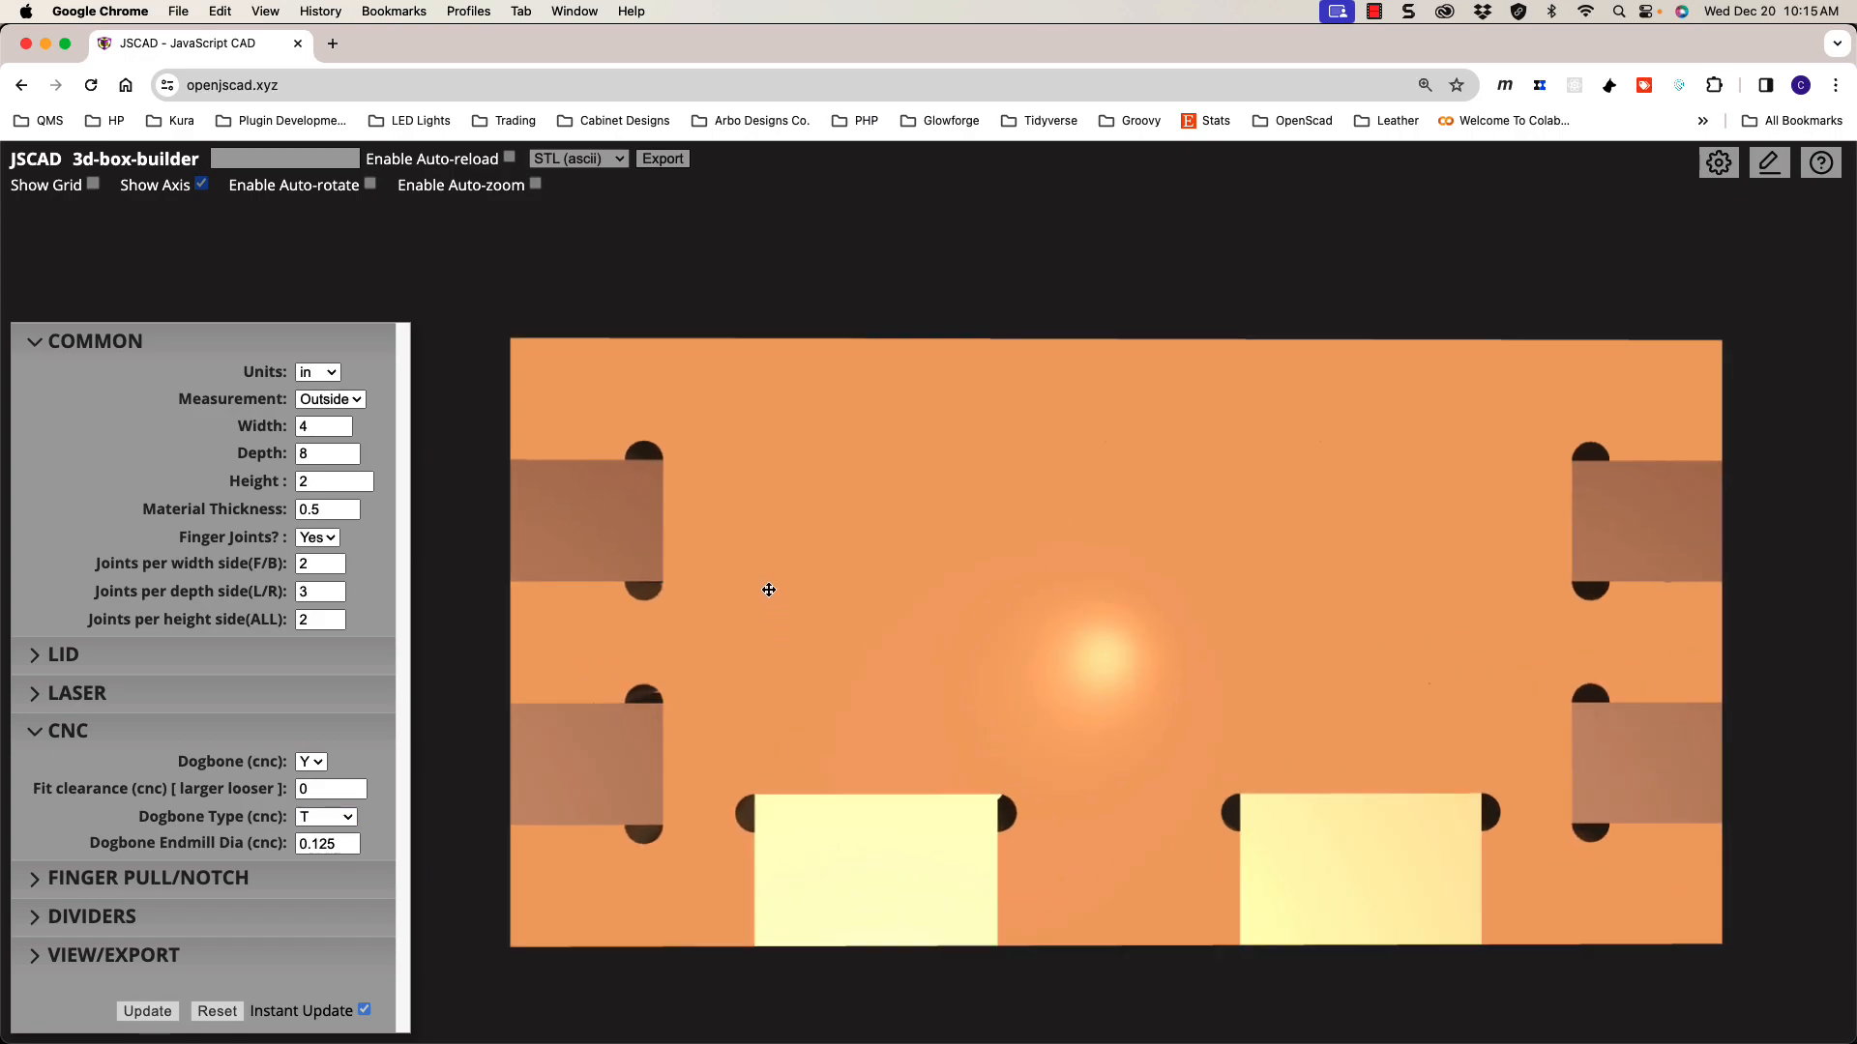
scroll(755, 593, "down", 2)
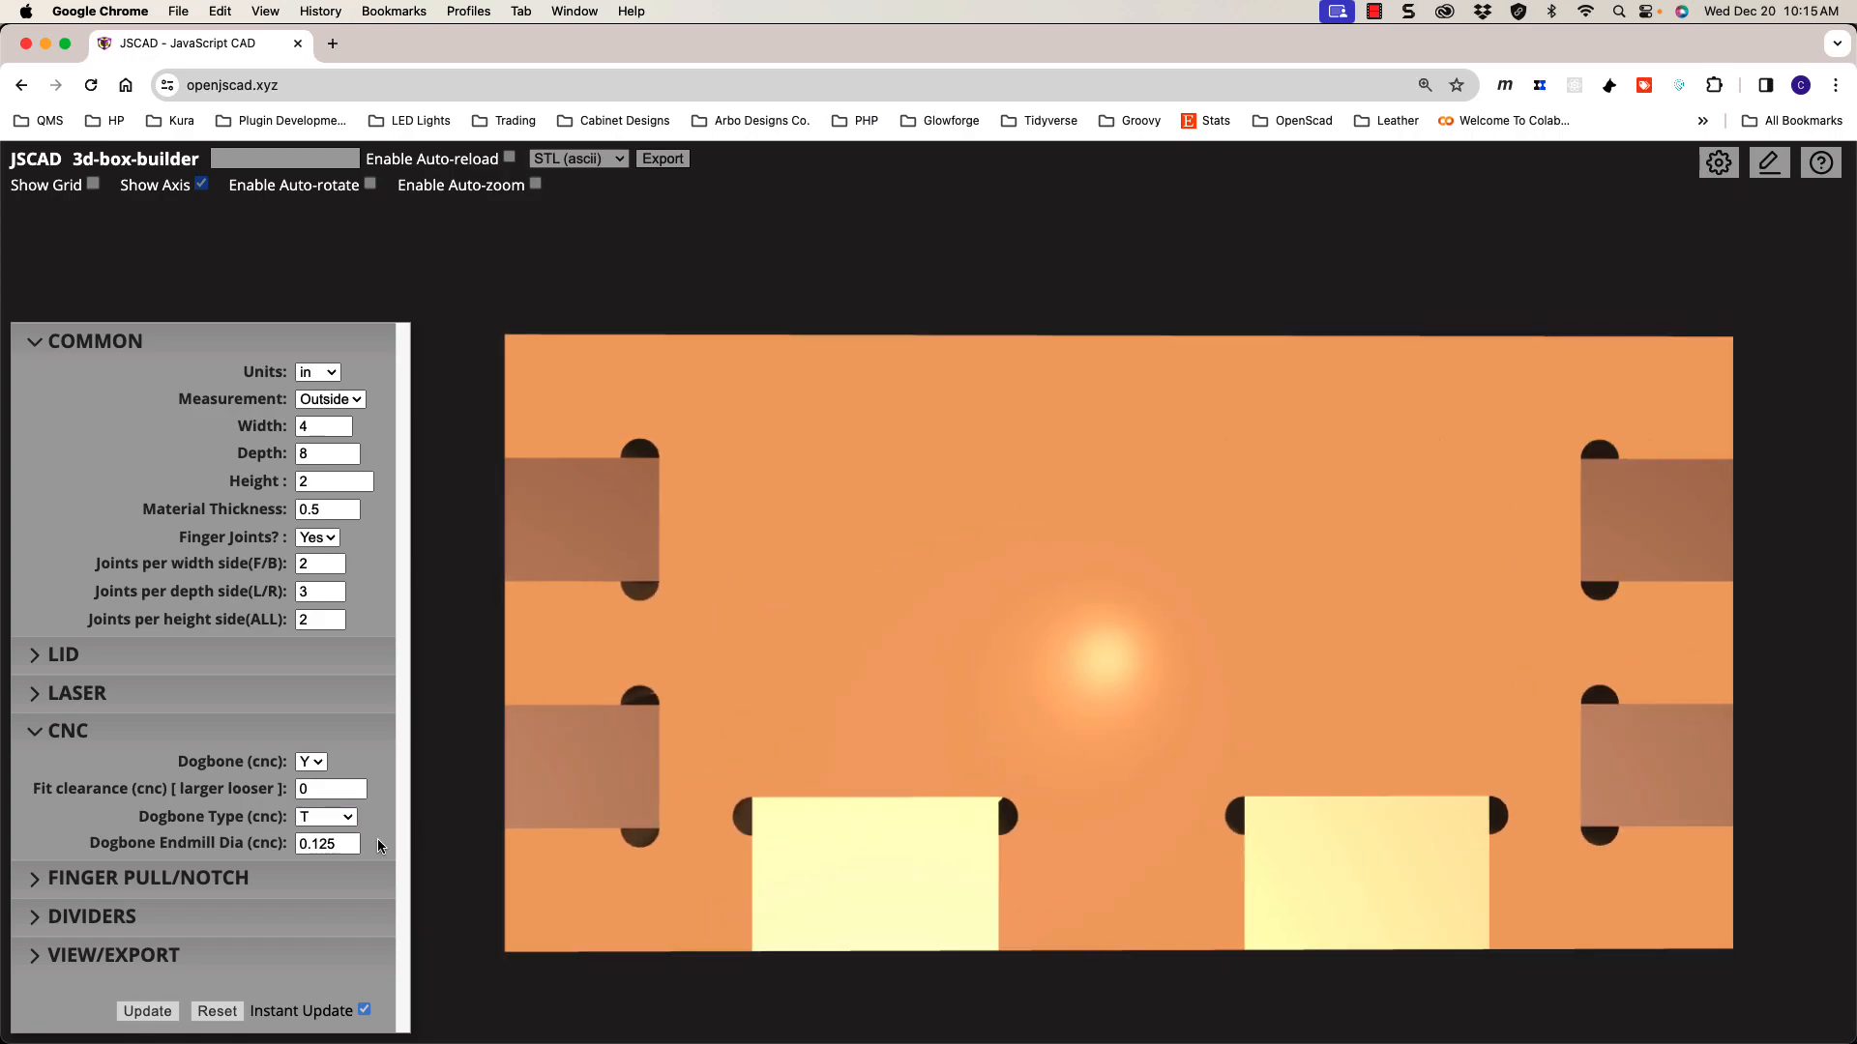
left_click(333, 818)
left_click(329, 842)
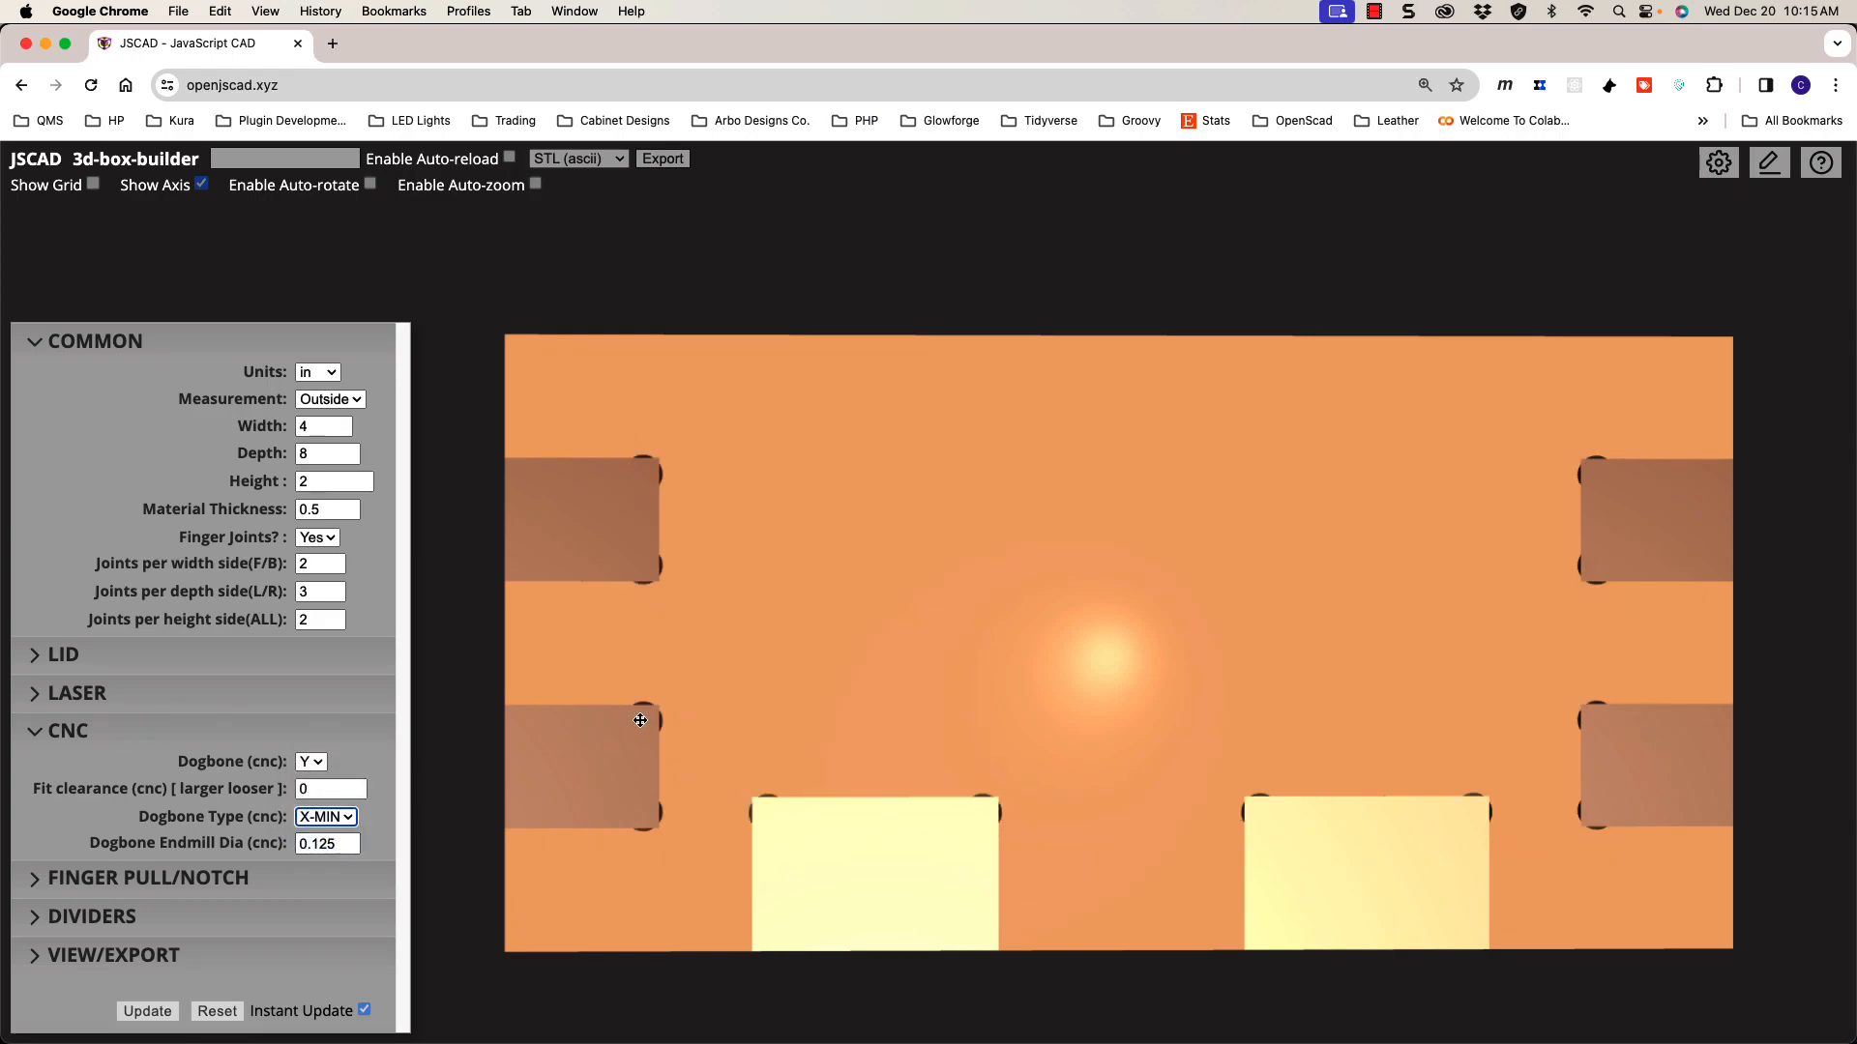
scroll(650, 574, "up", 3)
left_click_drag(762, 554, 767, 514, "shift")
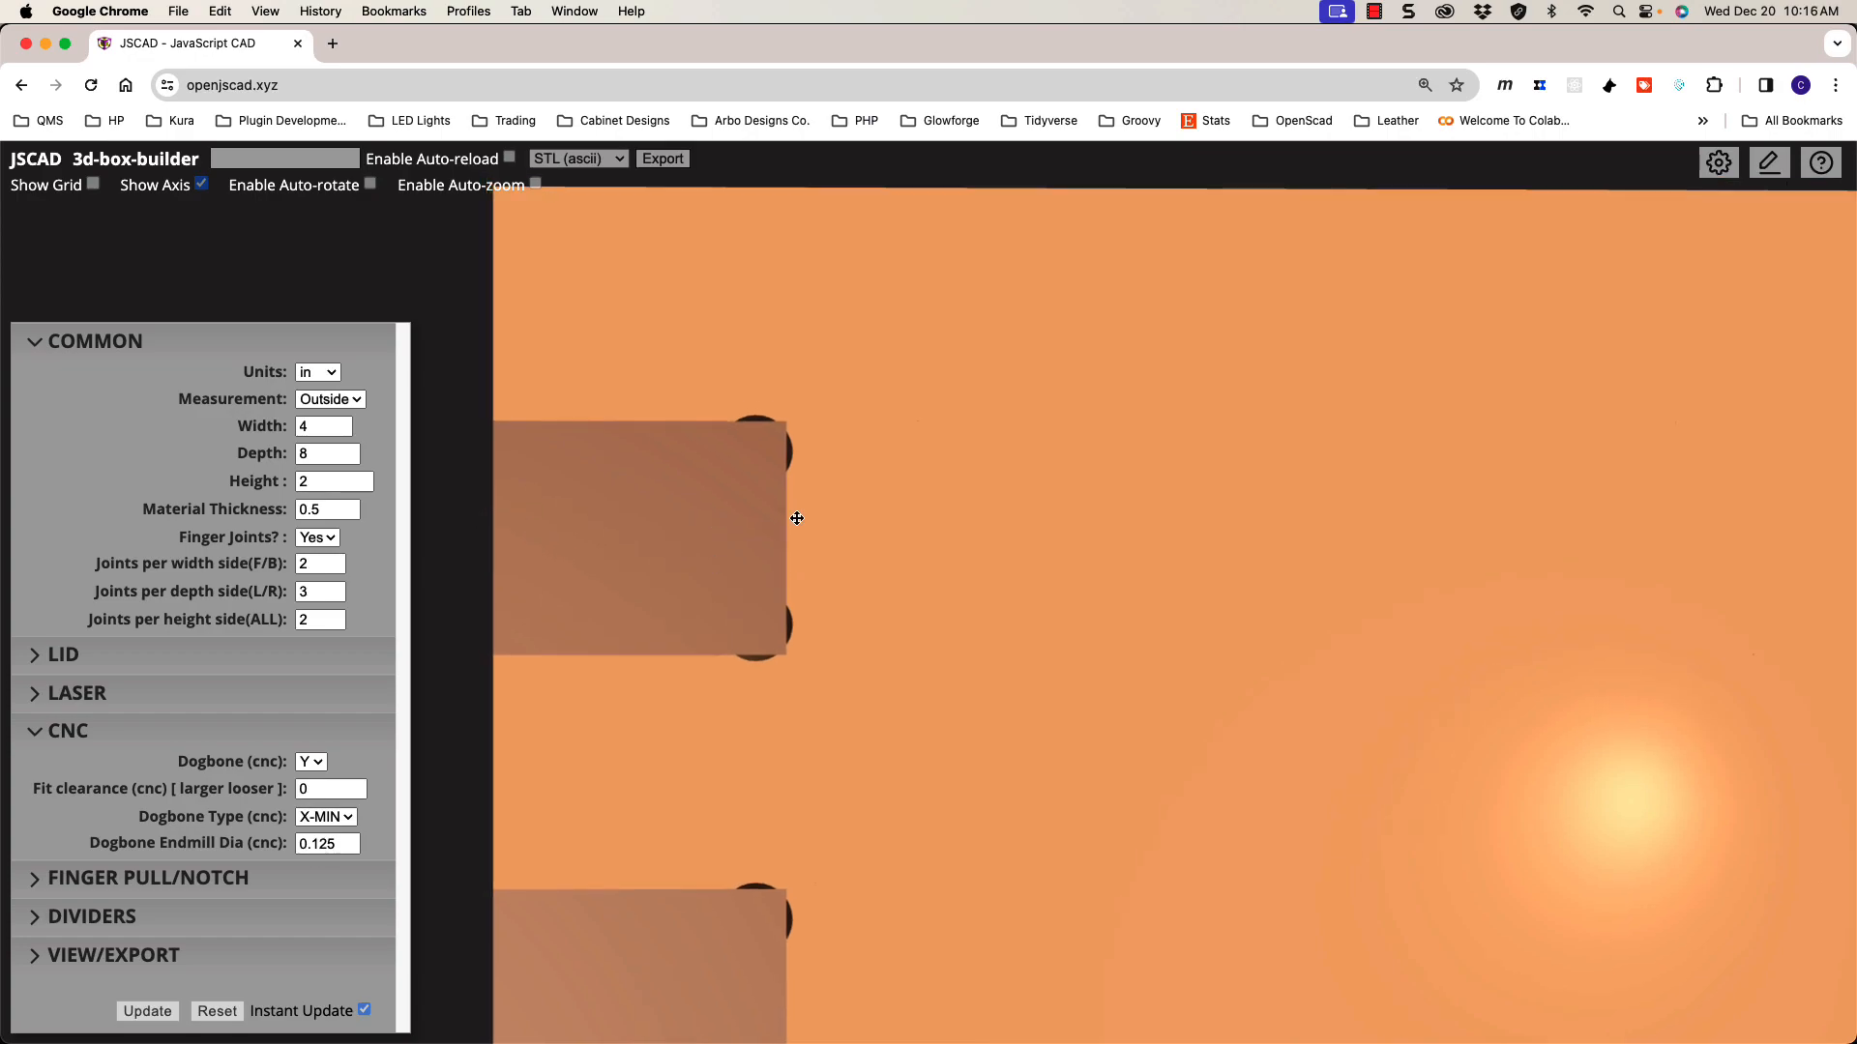
scroll(794, 515, "down", 3)
left_click_drag(815, 533, 772, 516, "shift")
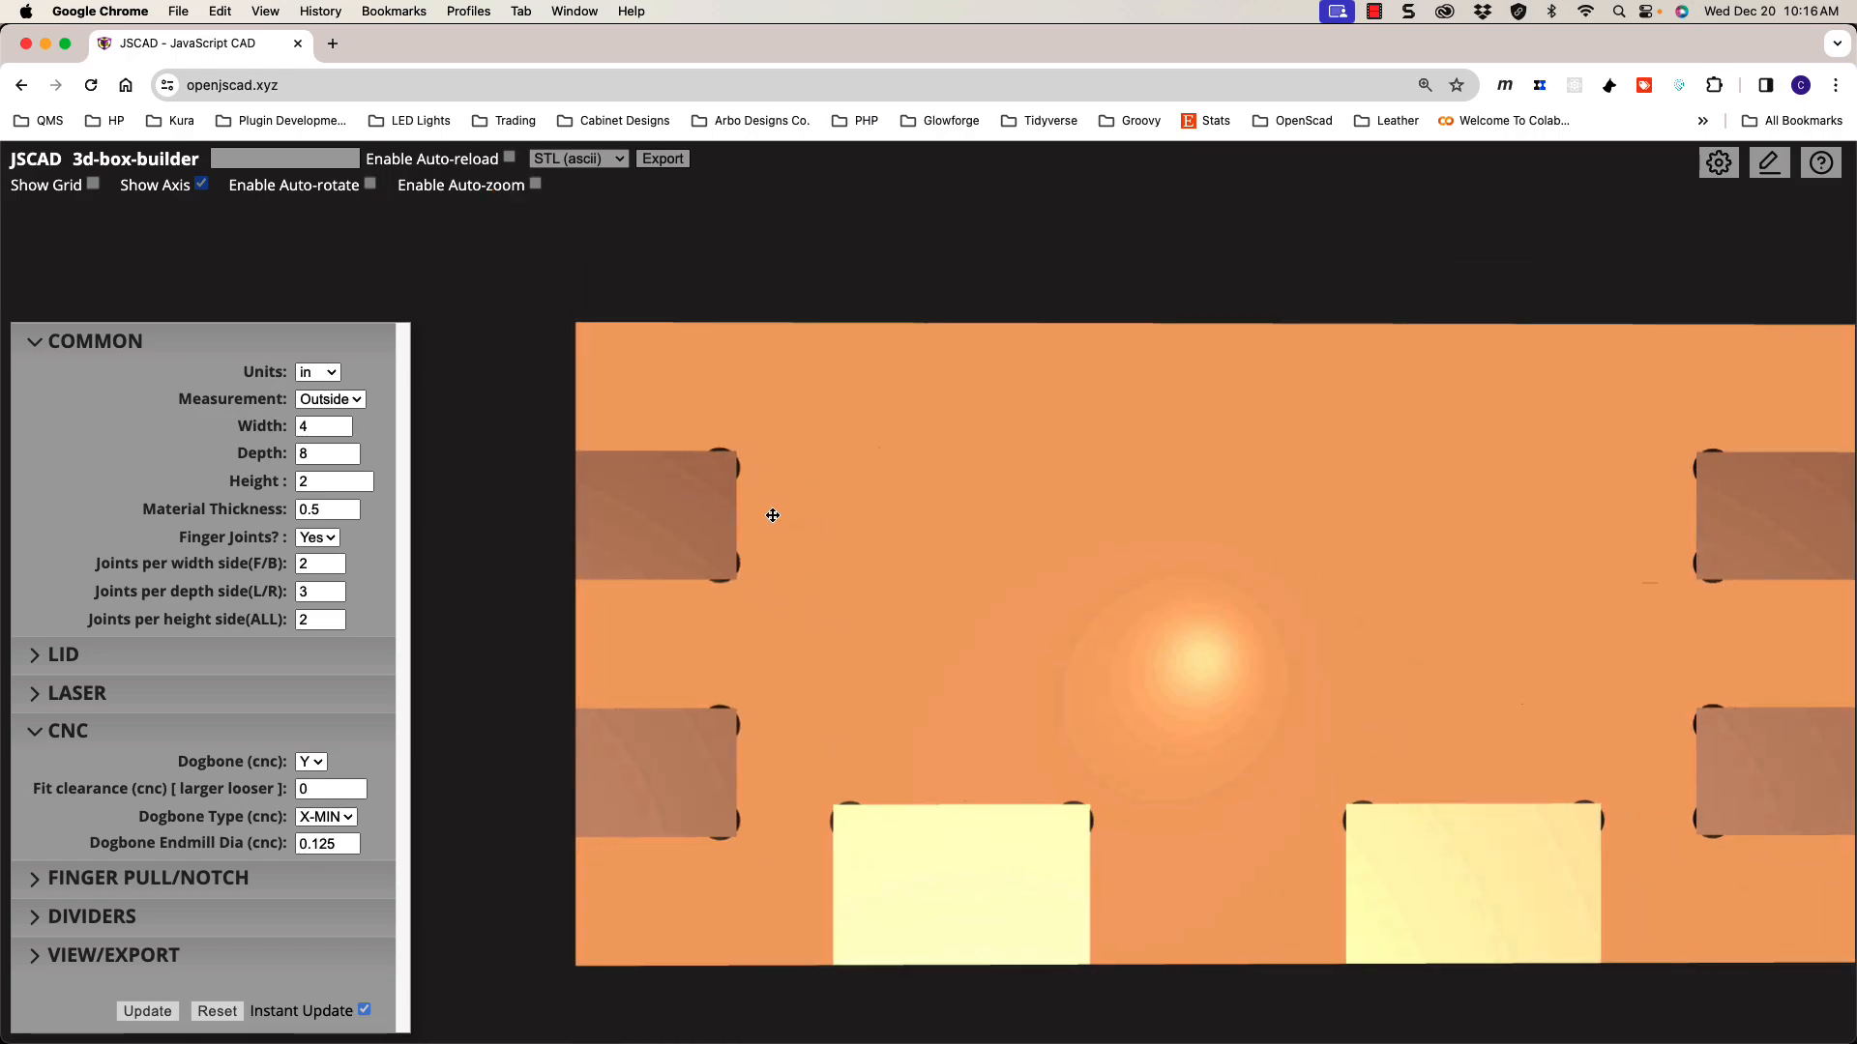
left_click_drag(720, 577, 961, 605)
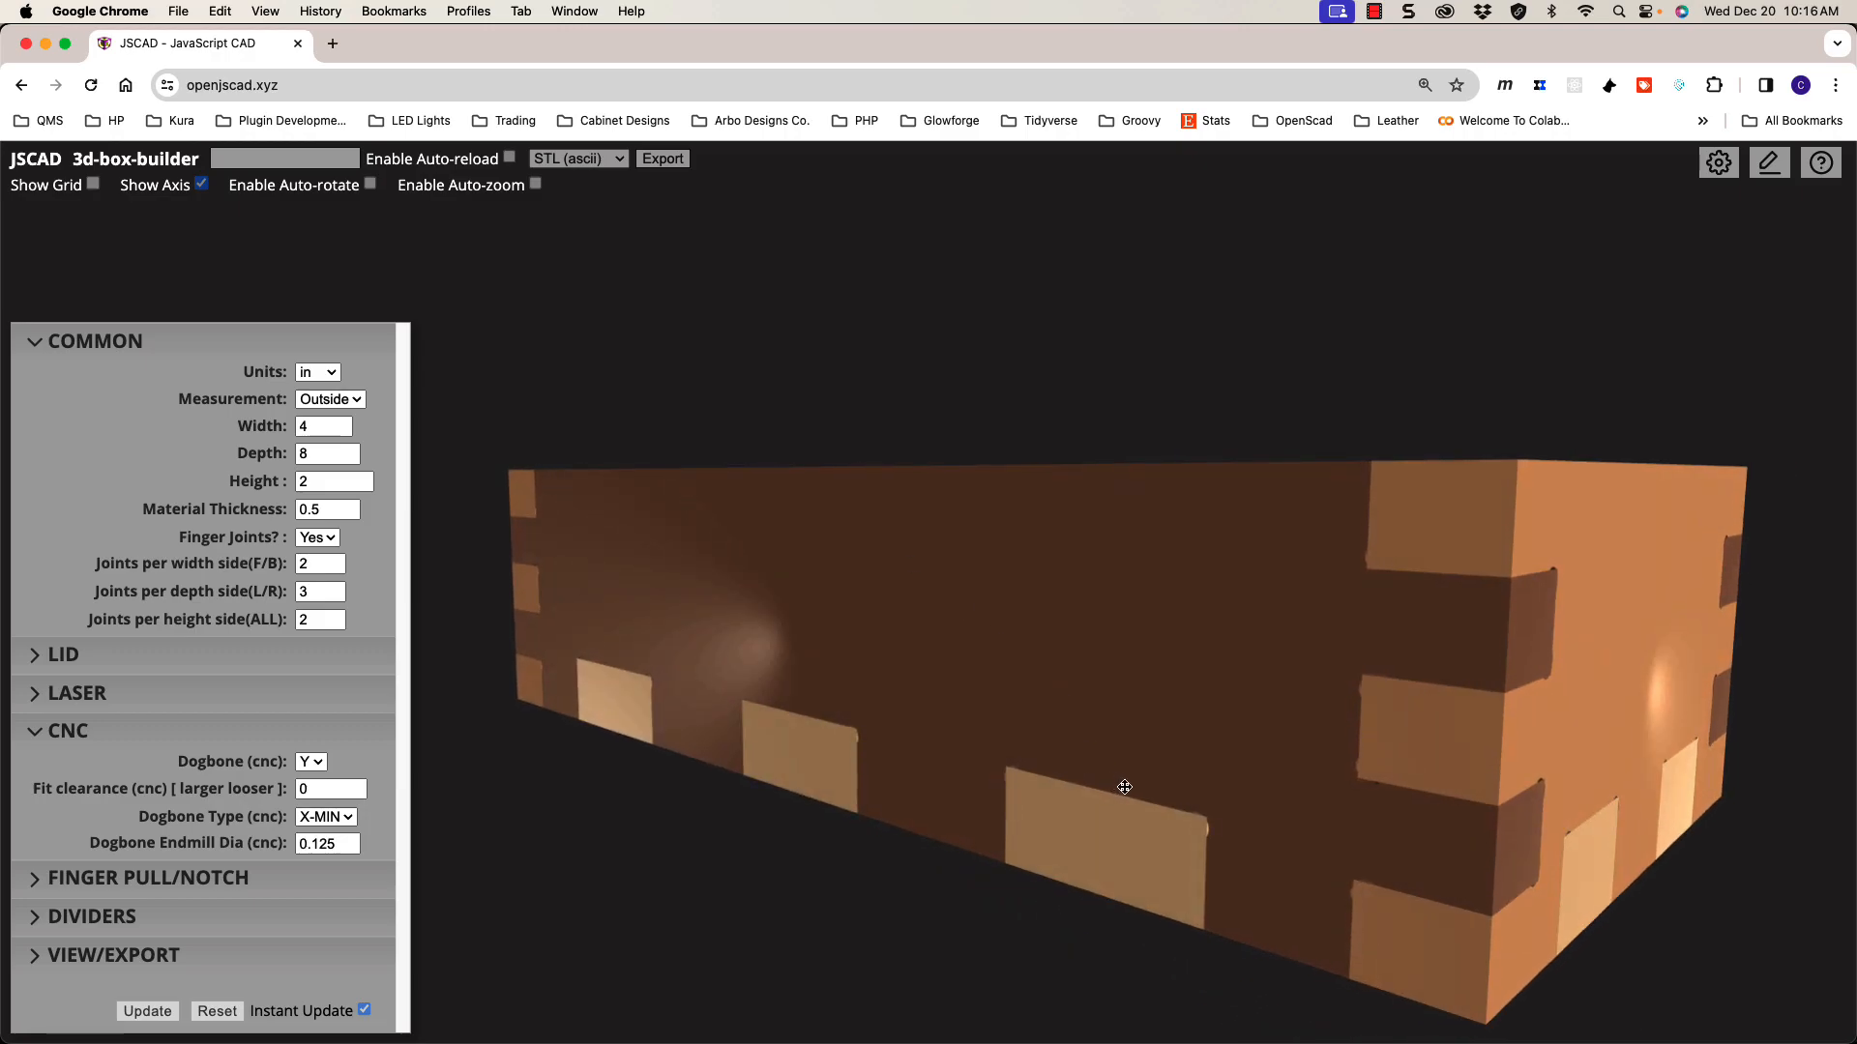
left_click_drag(1344, 774, 1011, 696)
left_click_drag(1120, 712, 1041, 635)
scroll(1036, 635, "up", 5)
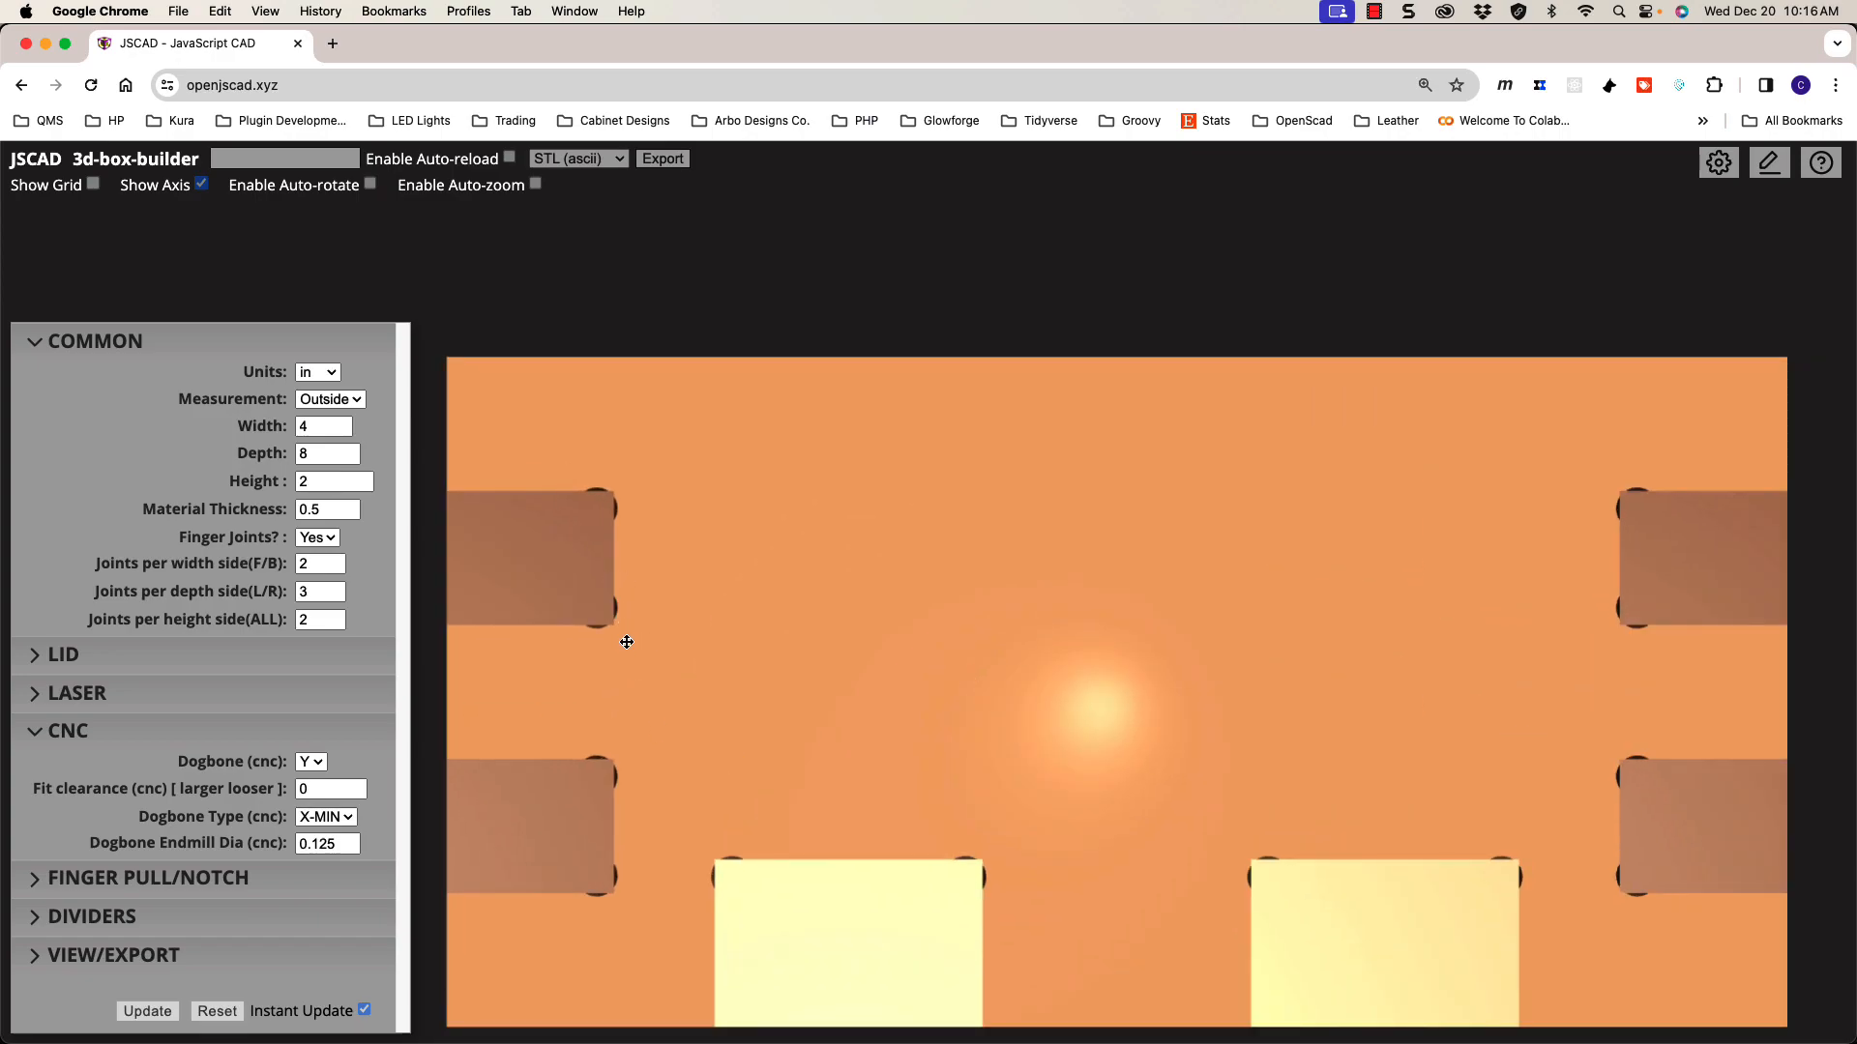
left_click(326, 820)
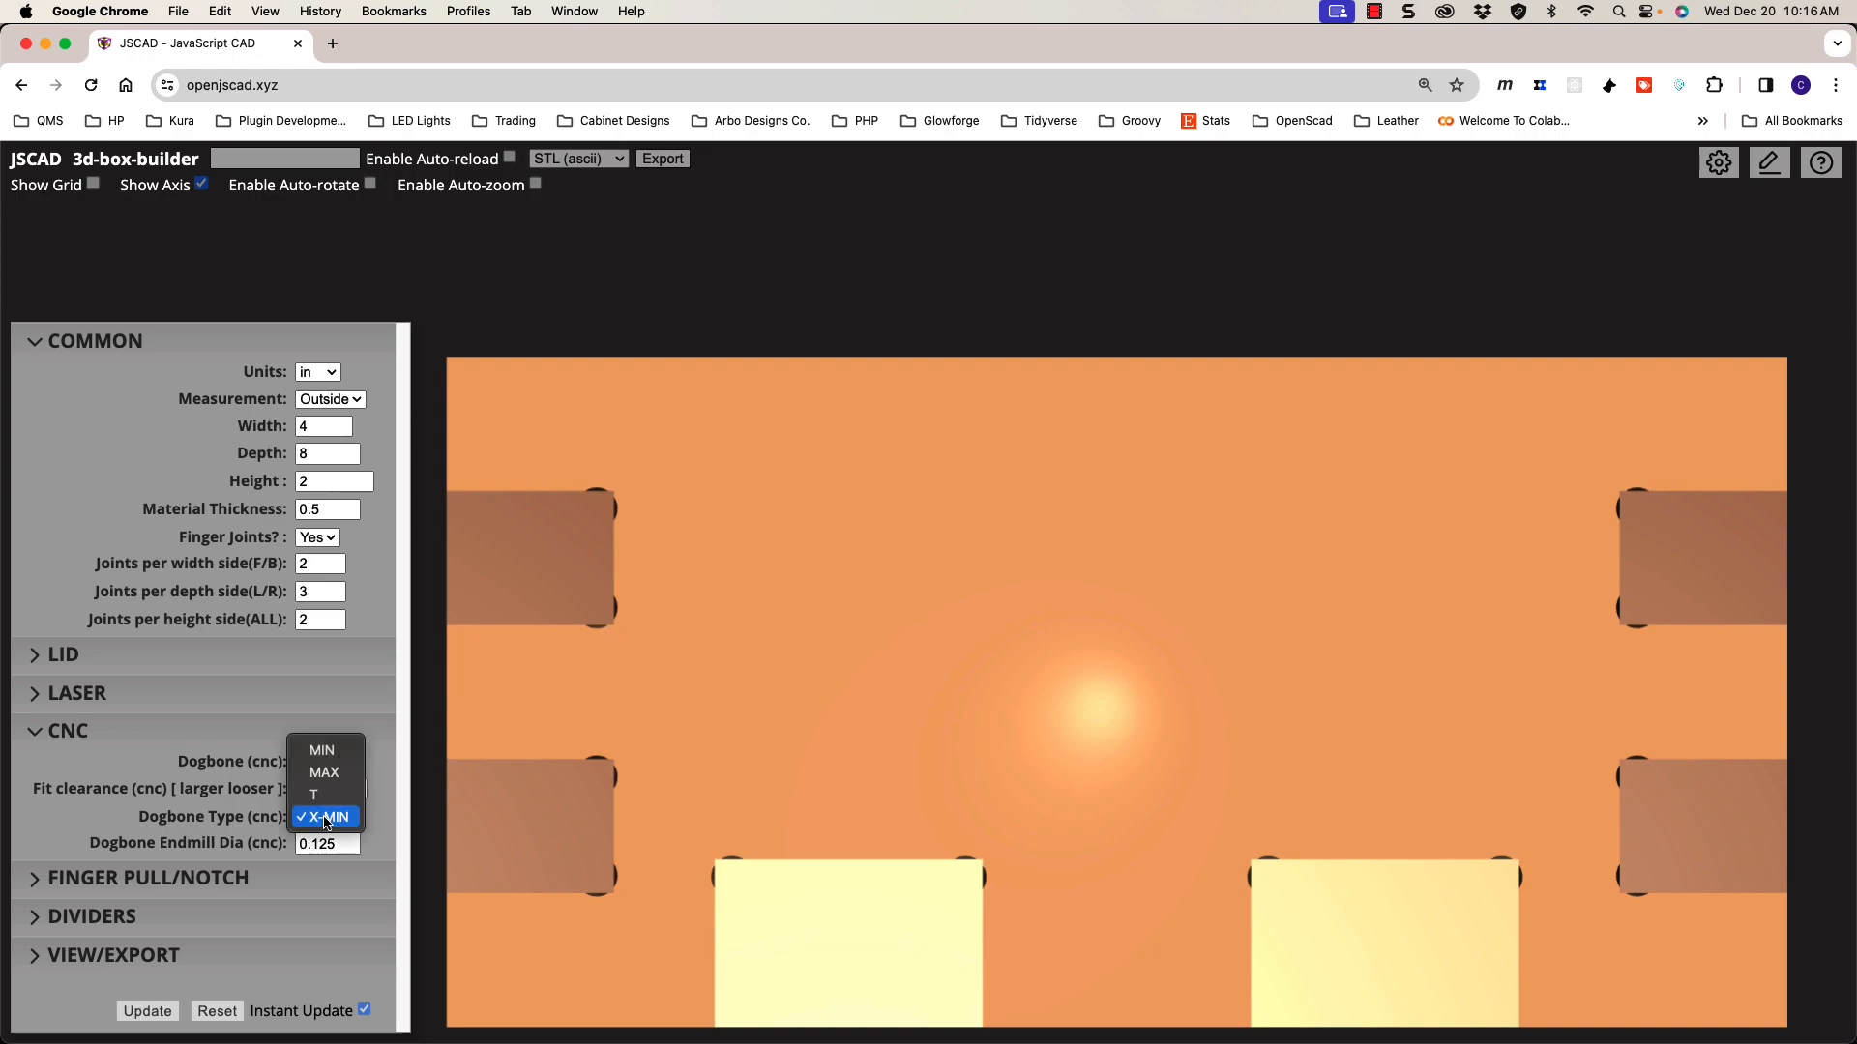
left_click(336, 819)
left_click(340, 790)
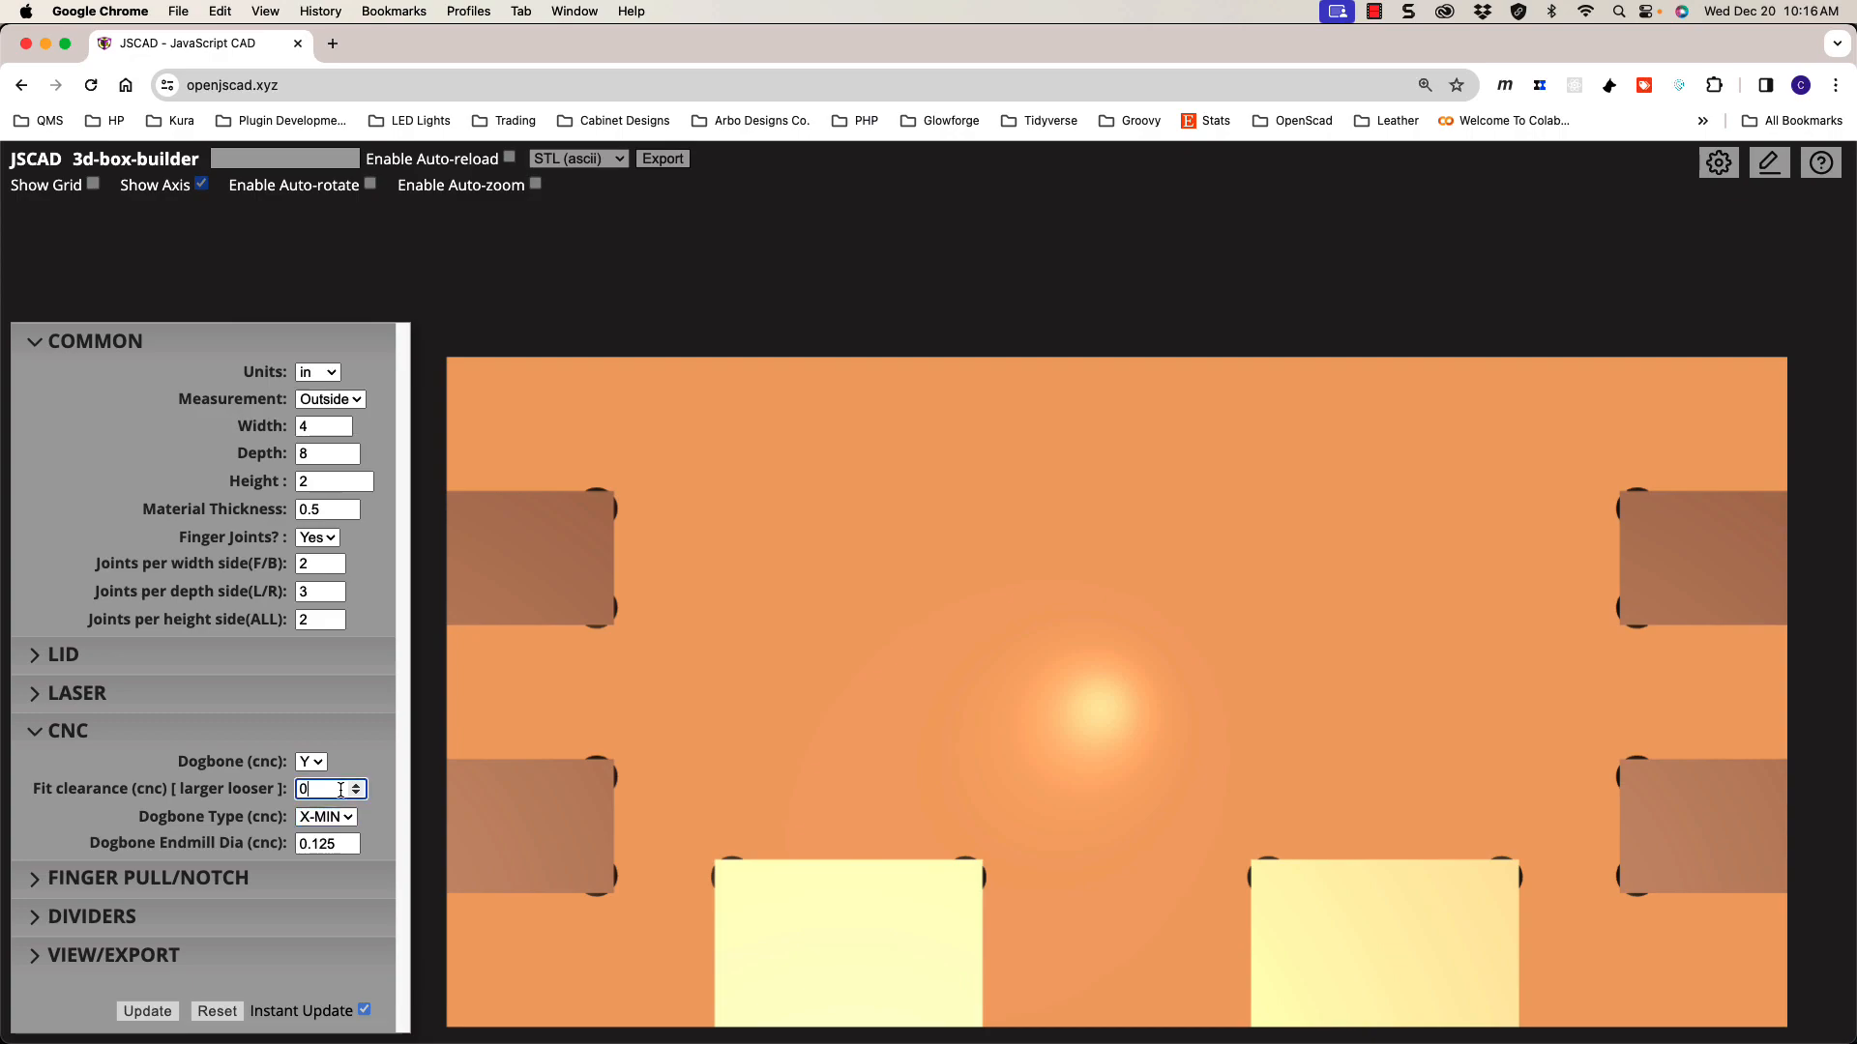
left_click_drag(1101, 751, 1114, 698, "shift")
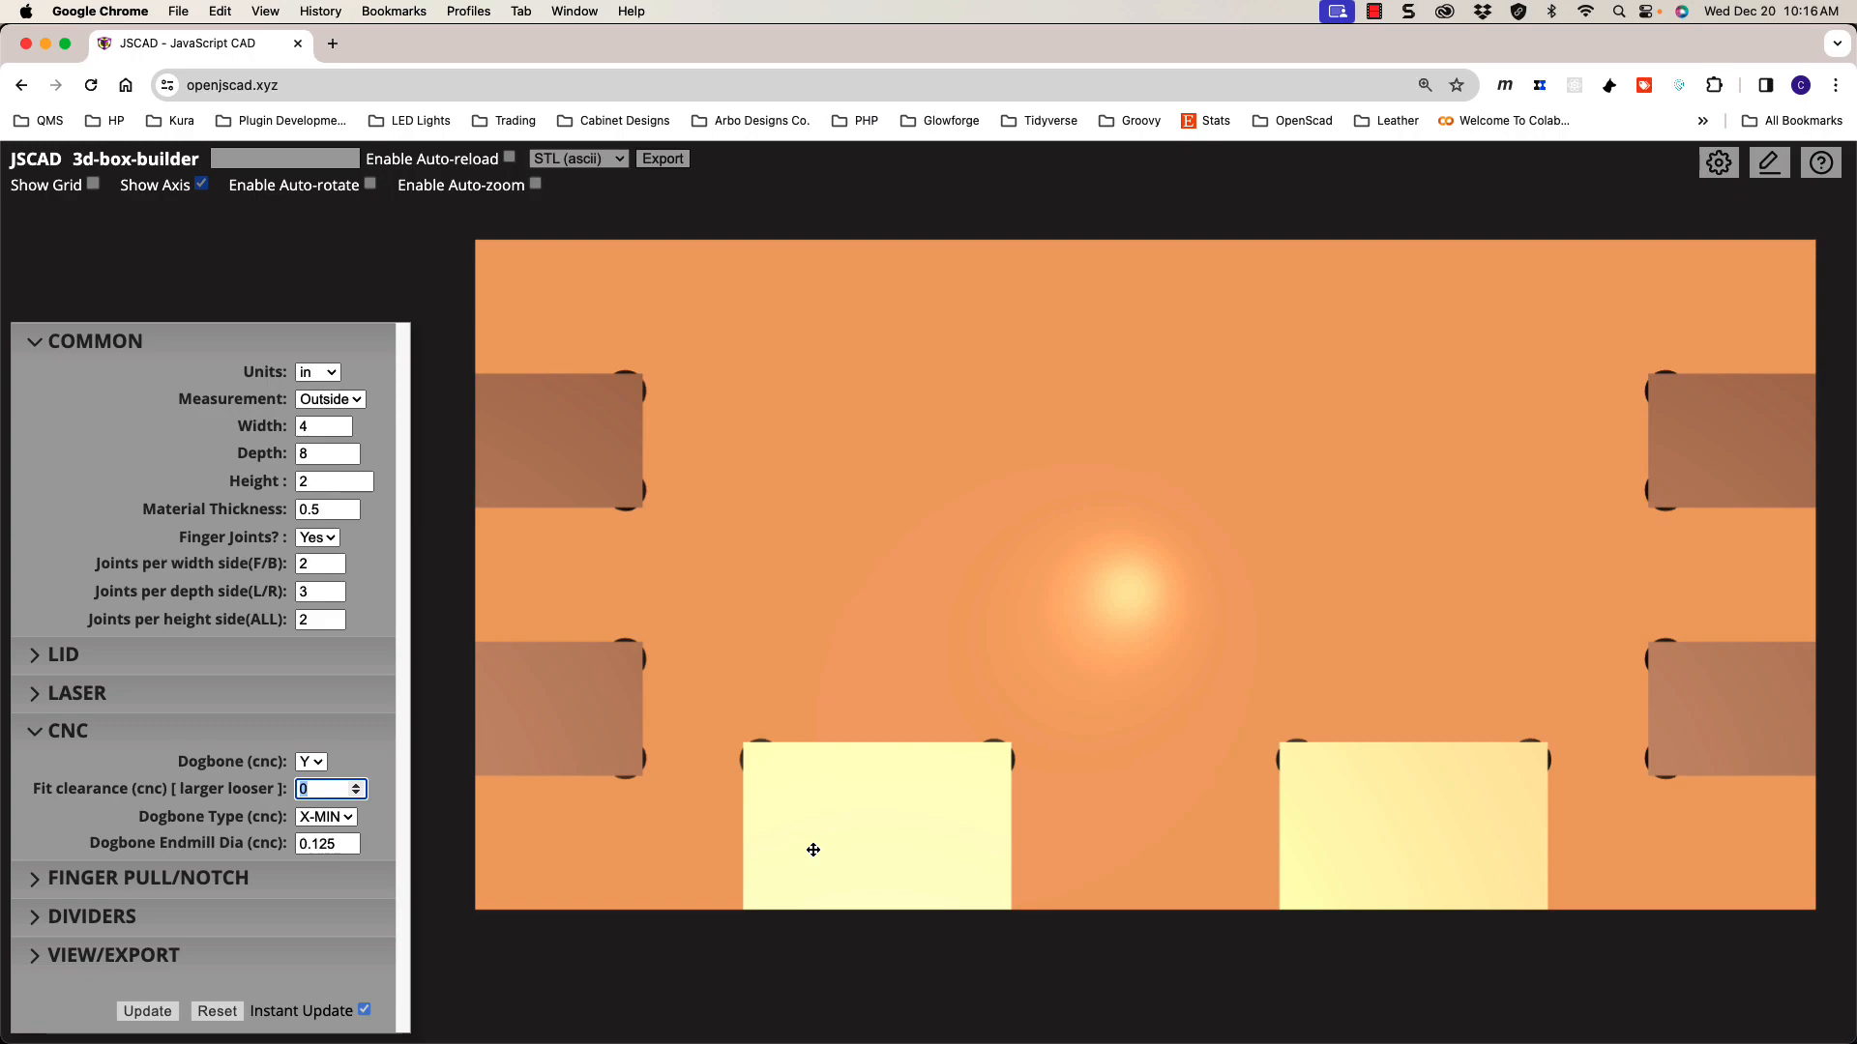
key("BackSpace")
left_click(303, 789)
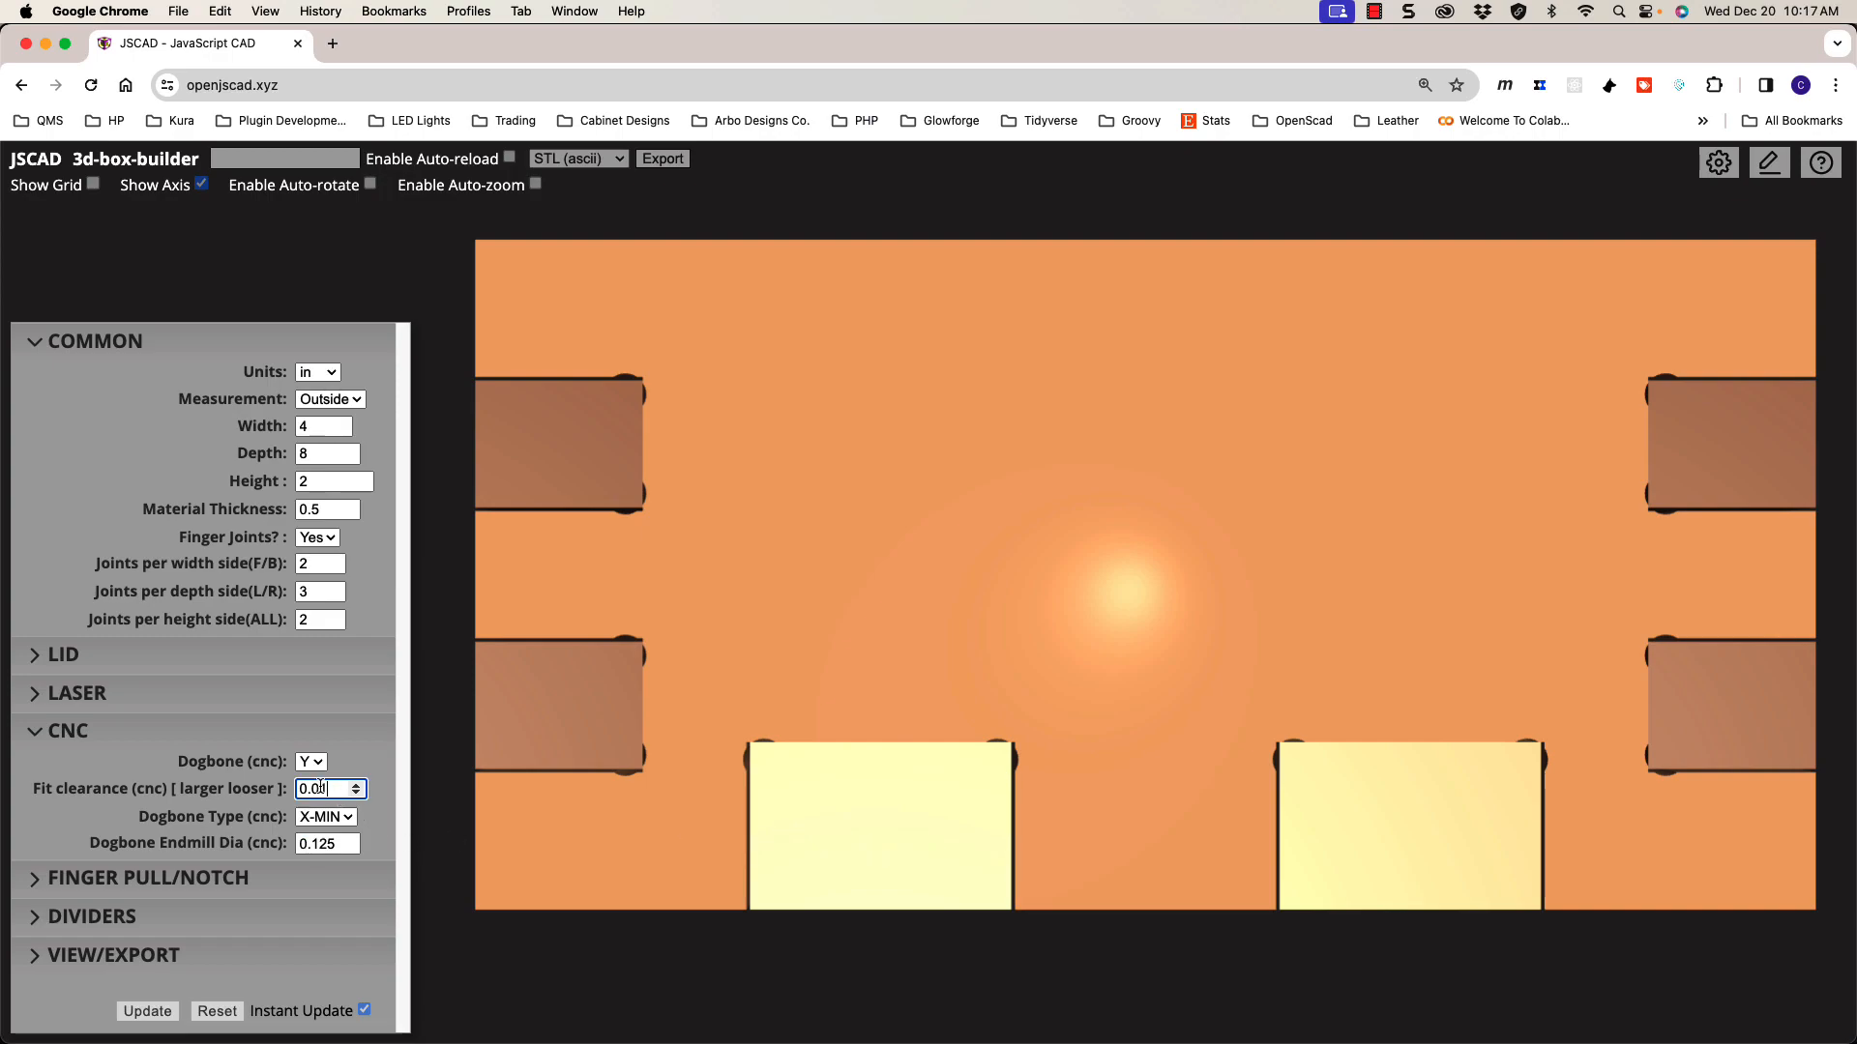
left_click_drag(329, 786, 286, 791)
type("-")
key("Return")
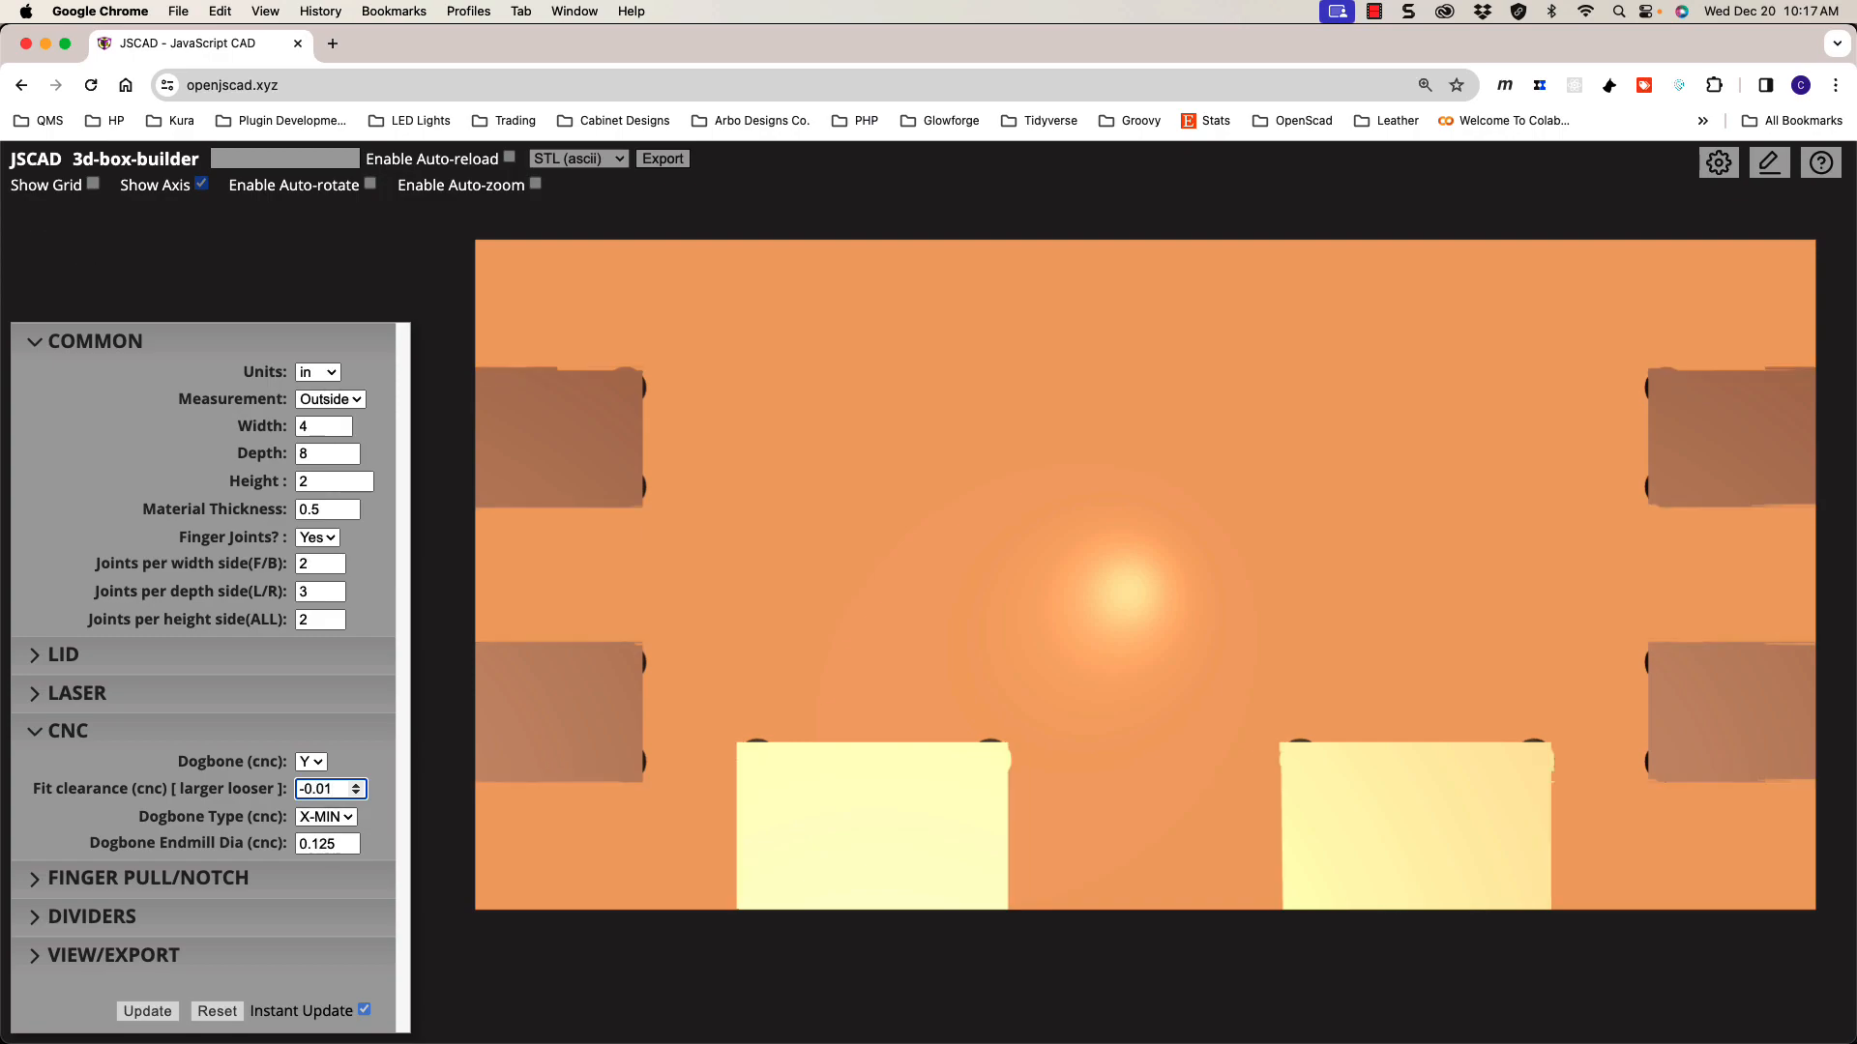
left_click_drag(805, 843, 825, 828)
scroll(822, 839, "up", 3)
scroll(825, 828, "down", 3)
scroll(832, 805, "down", 3)
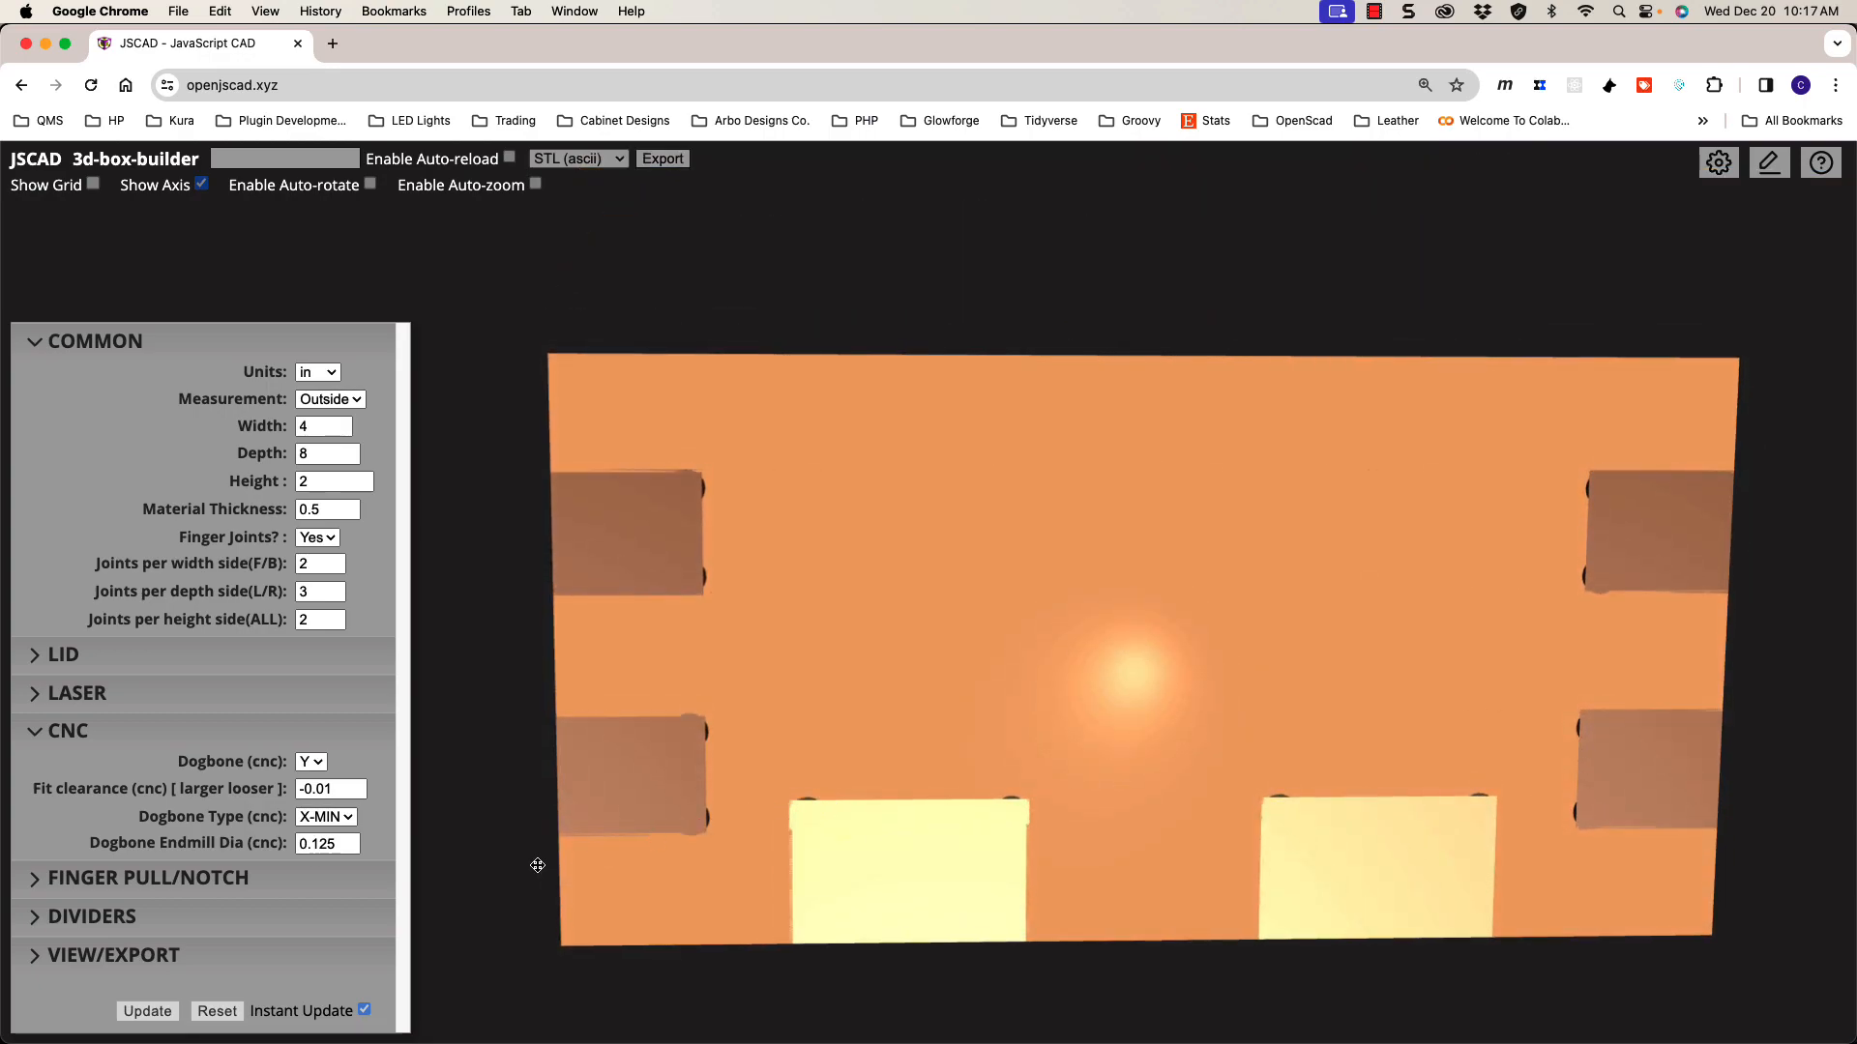
double_click(334, 791)
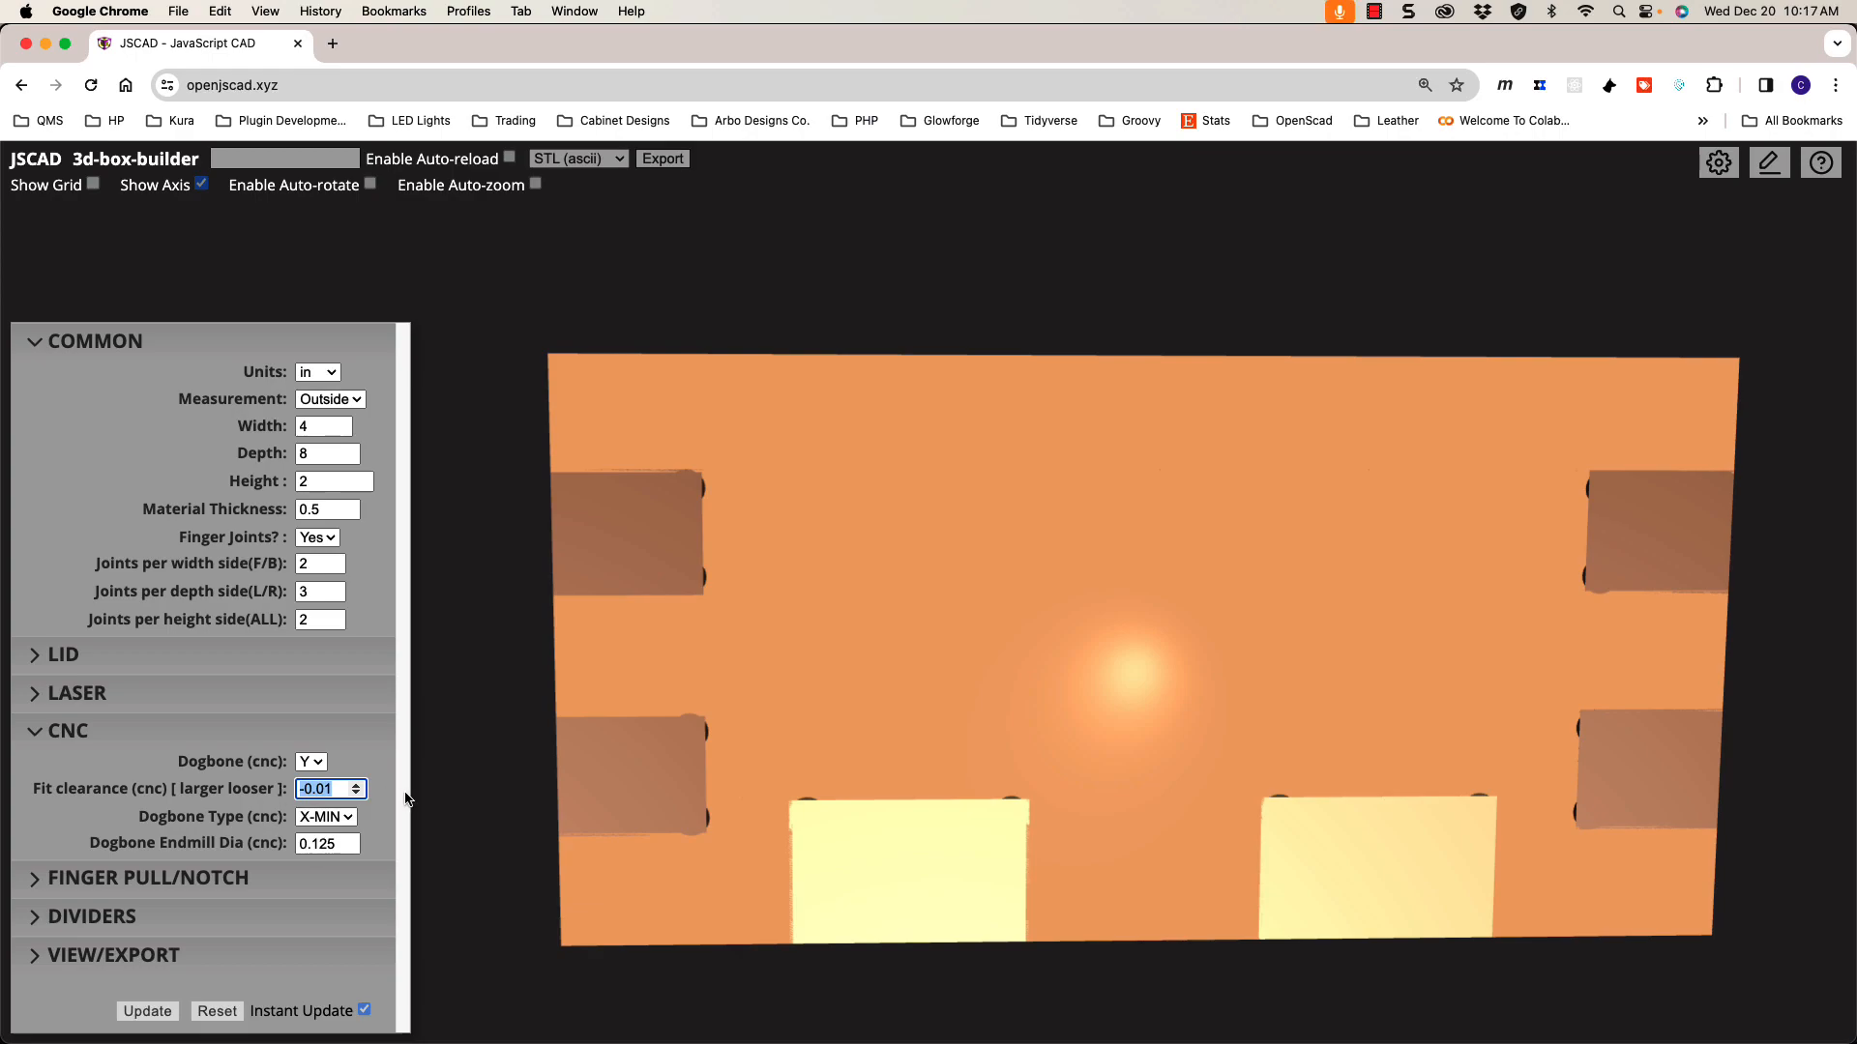
type("0")
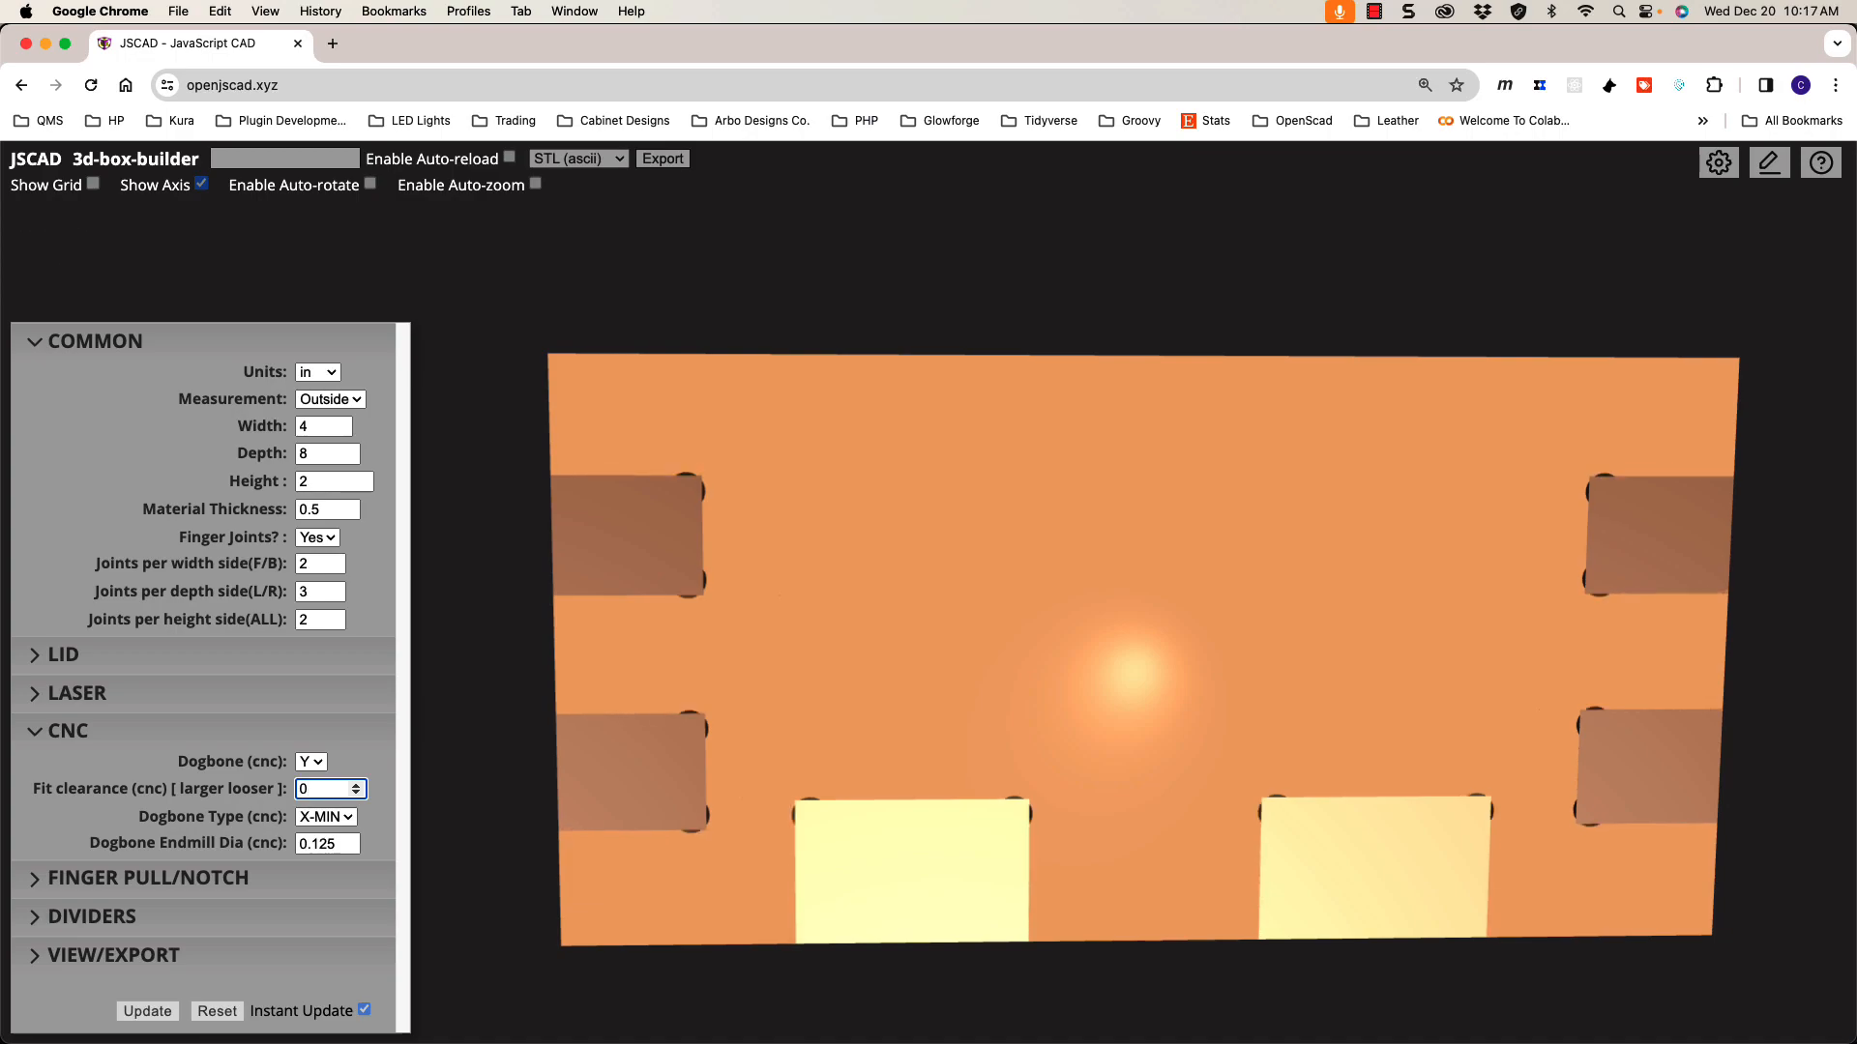
Step: Change the dogbone endmill diameter from 0.125 to 0.25
left_click(335, 845)
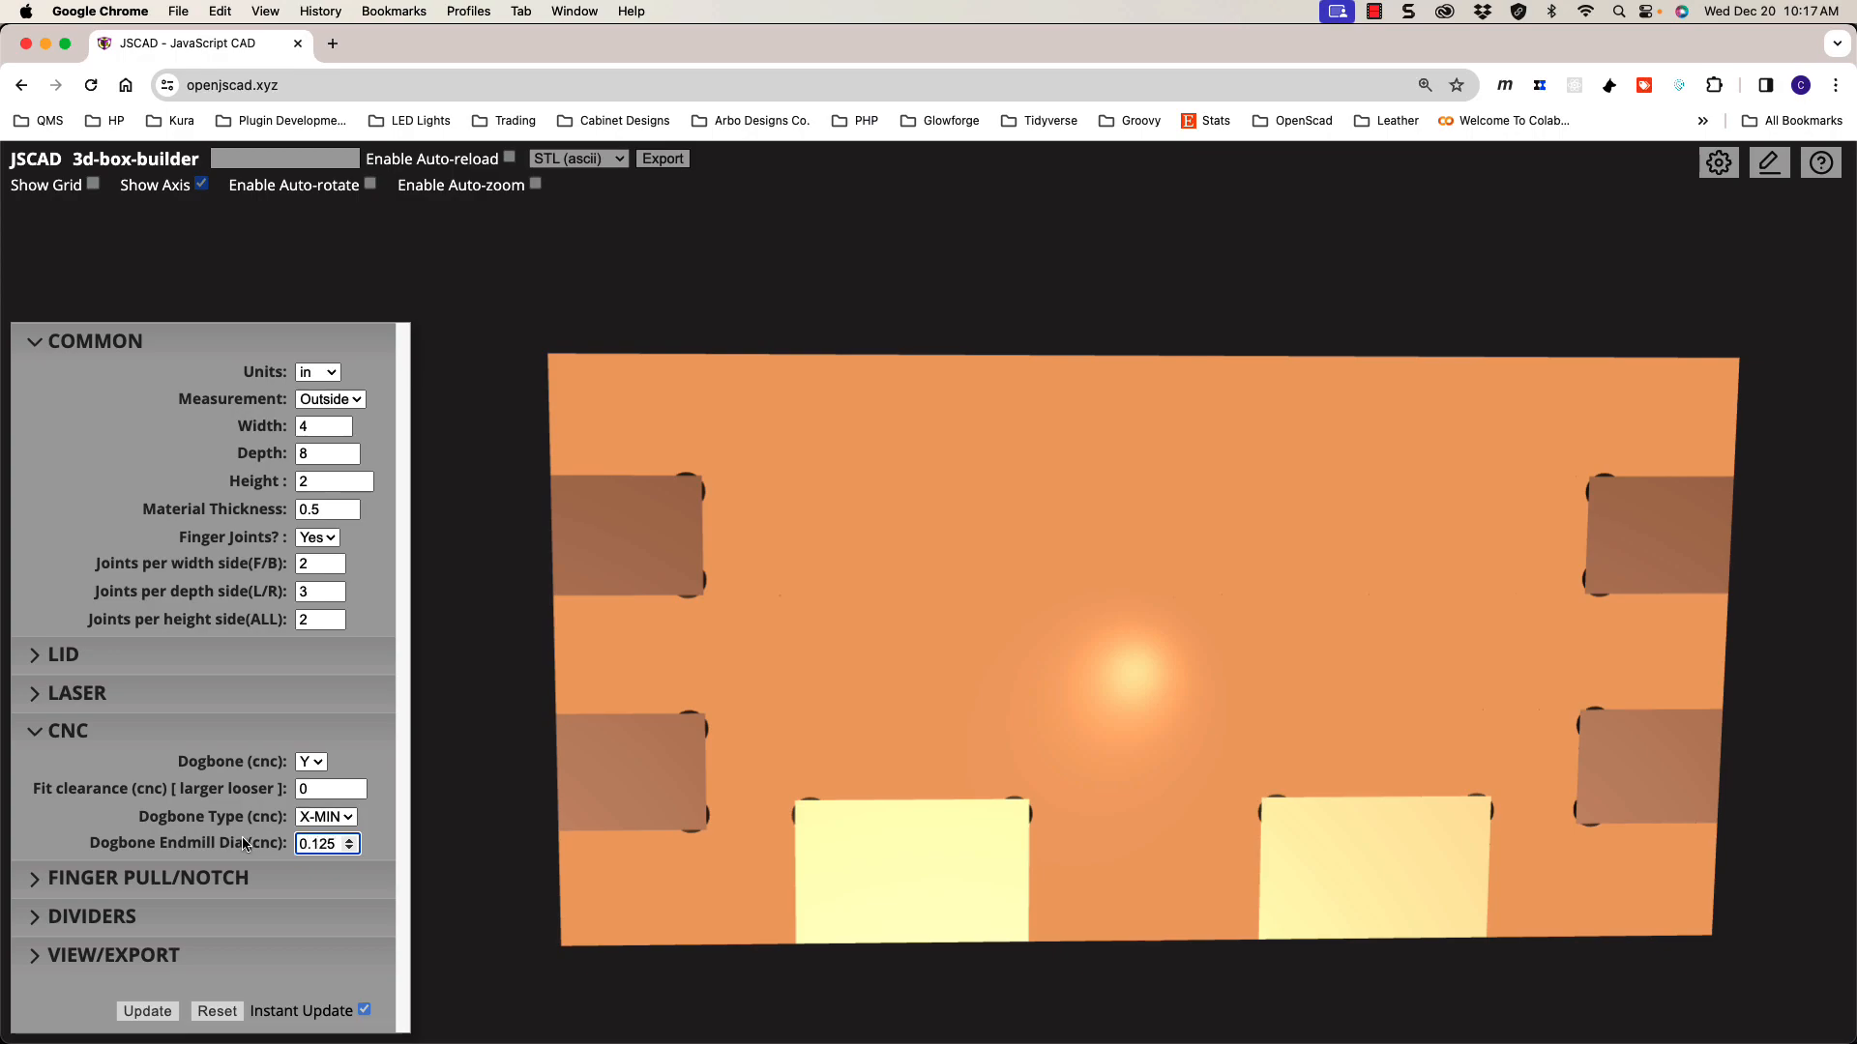
left_click_drag(300, 844, 350, 844)
left_click(336, 843)
left_click_drag(336, 843, 299, 843)
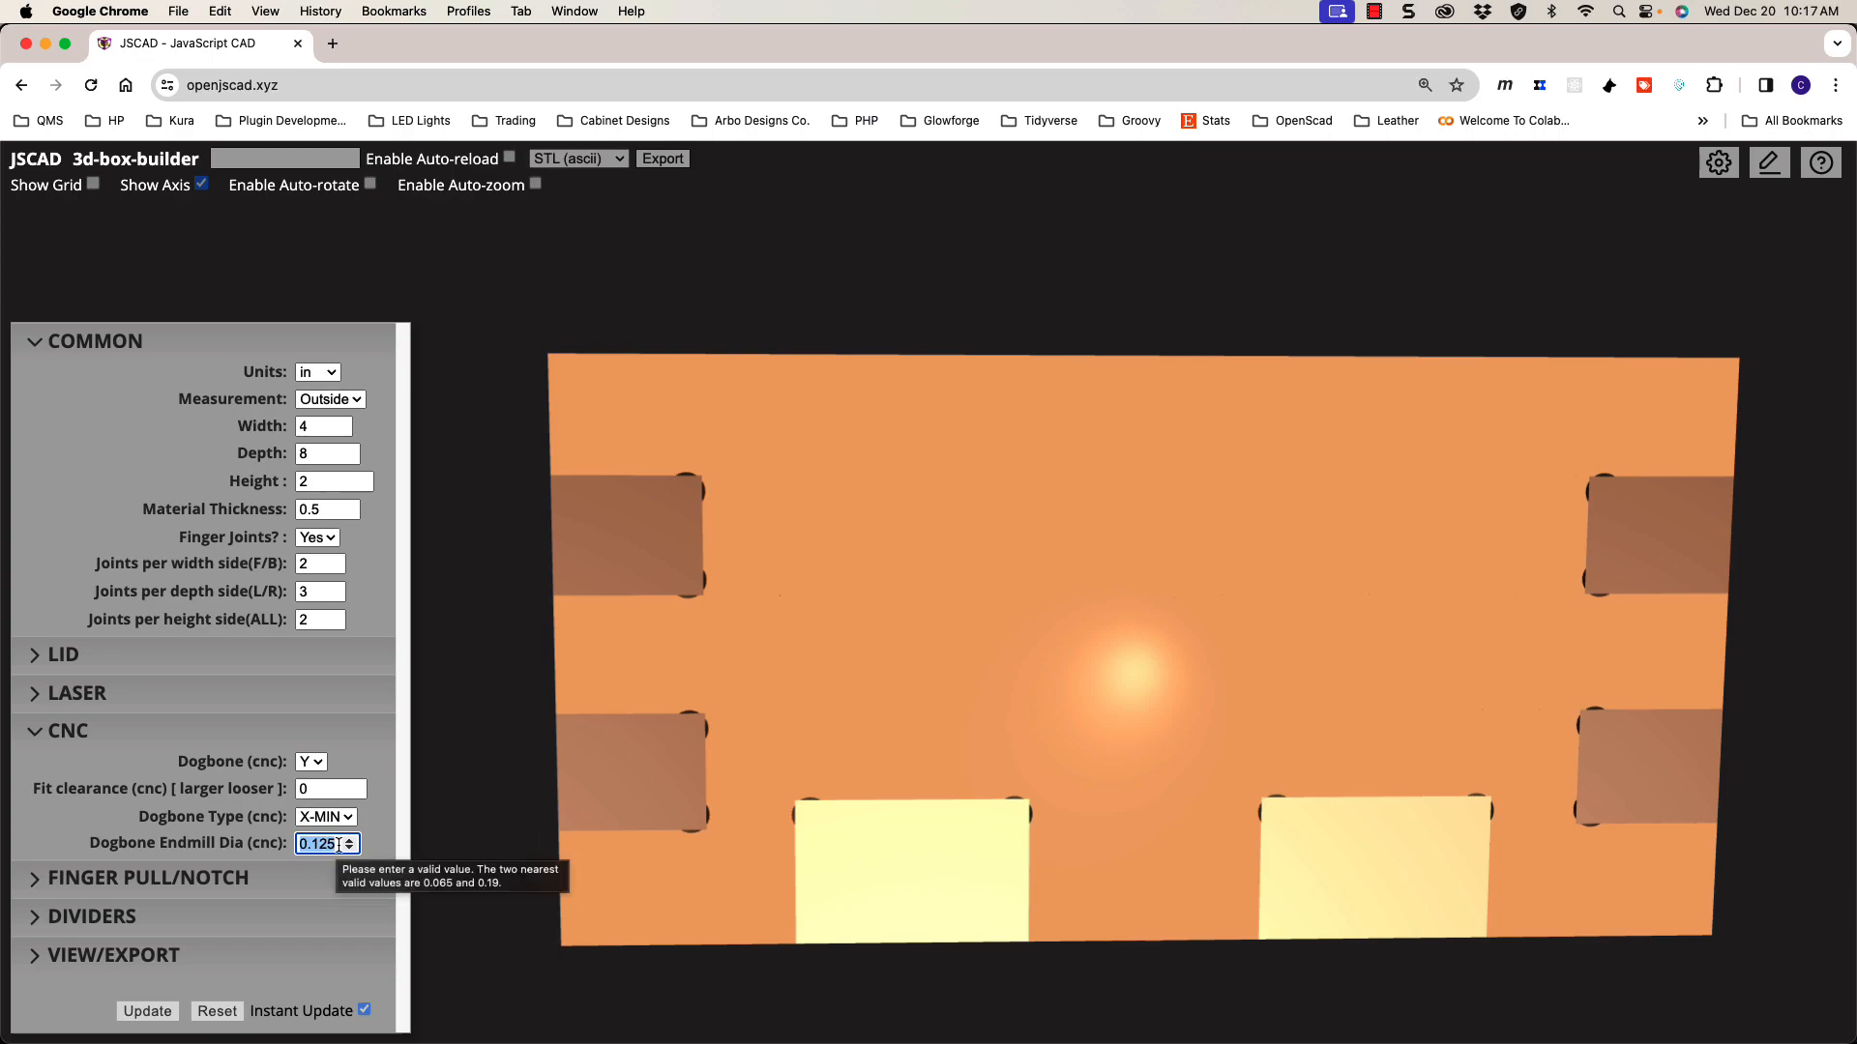
type(".2")
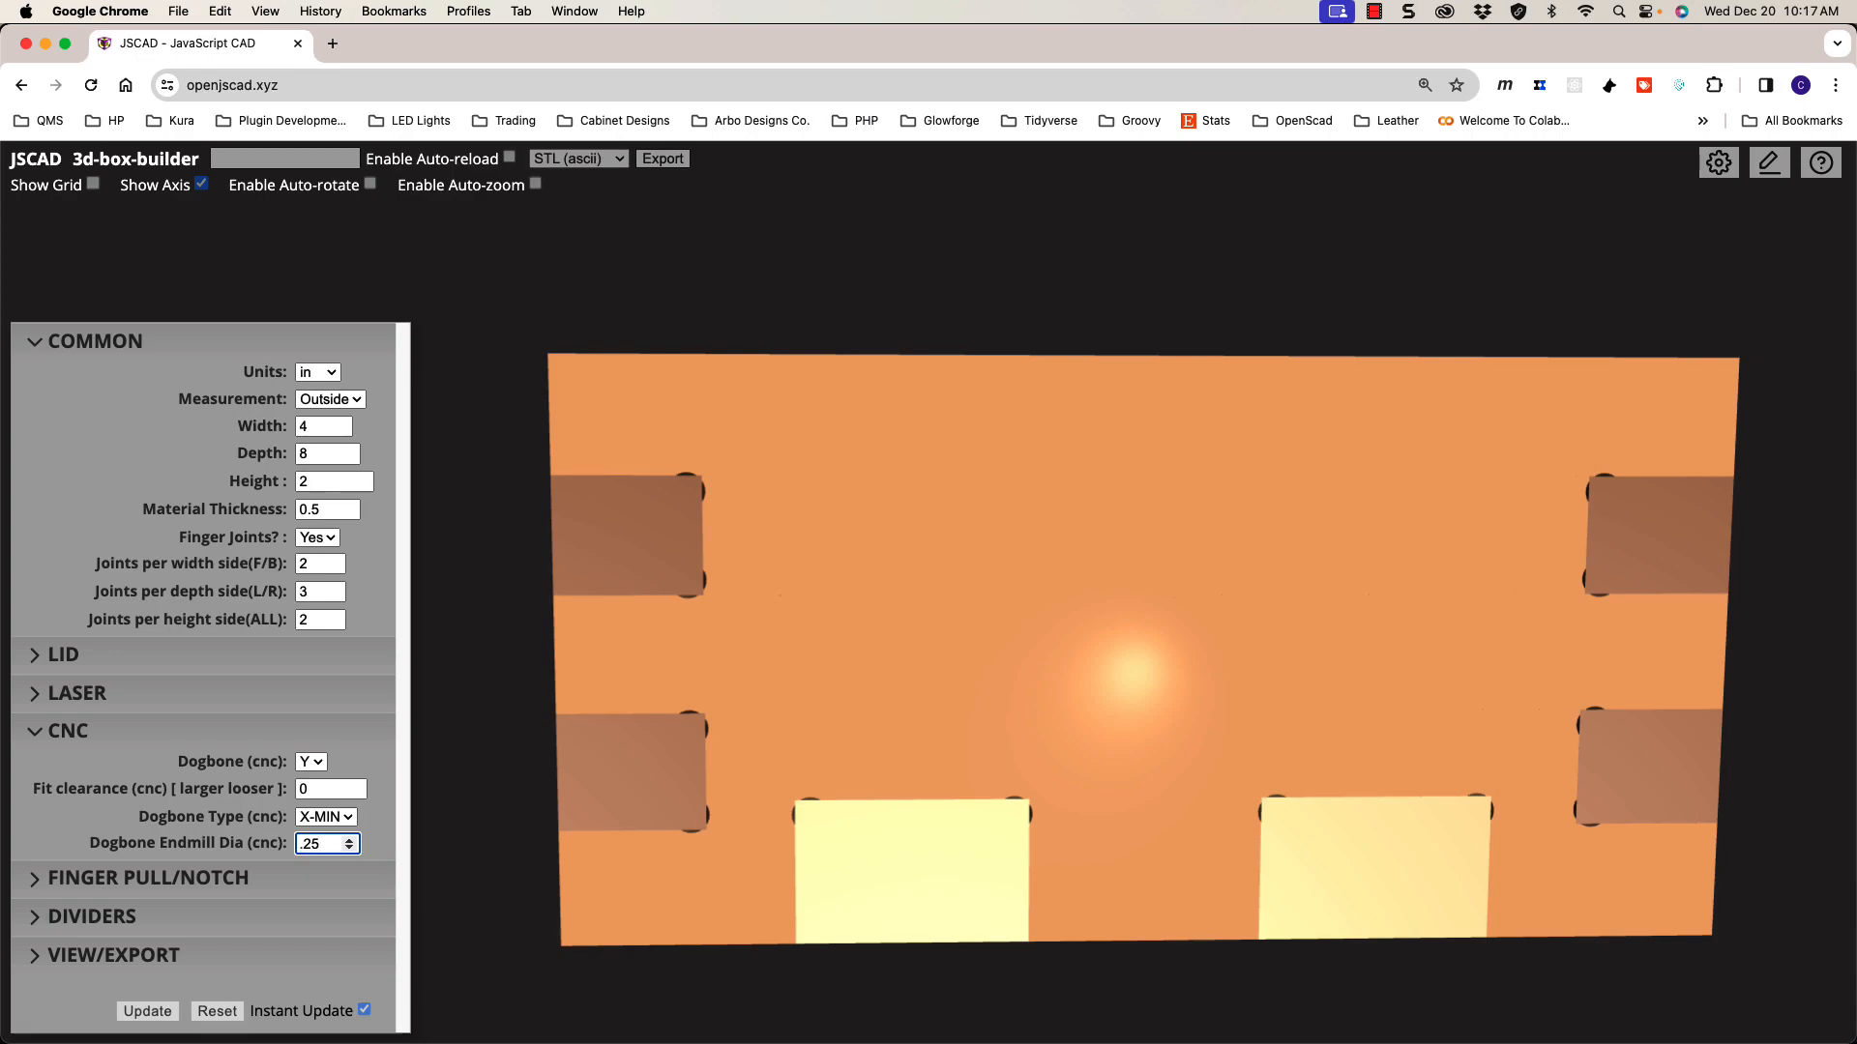
key("Return")
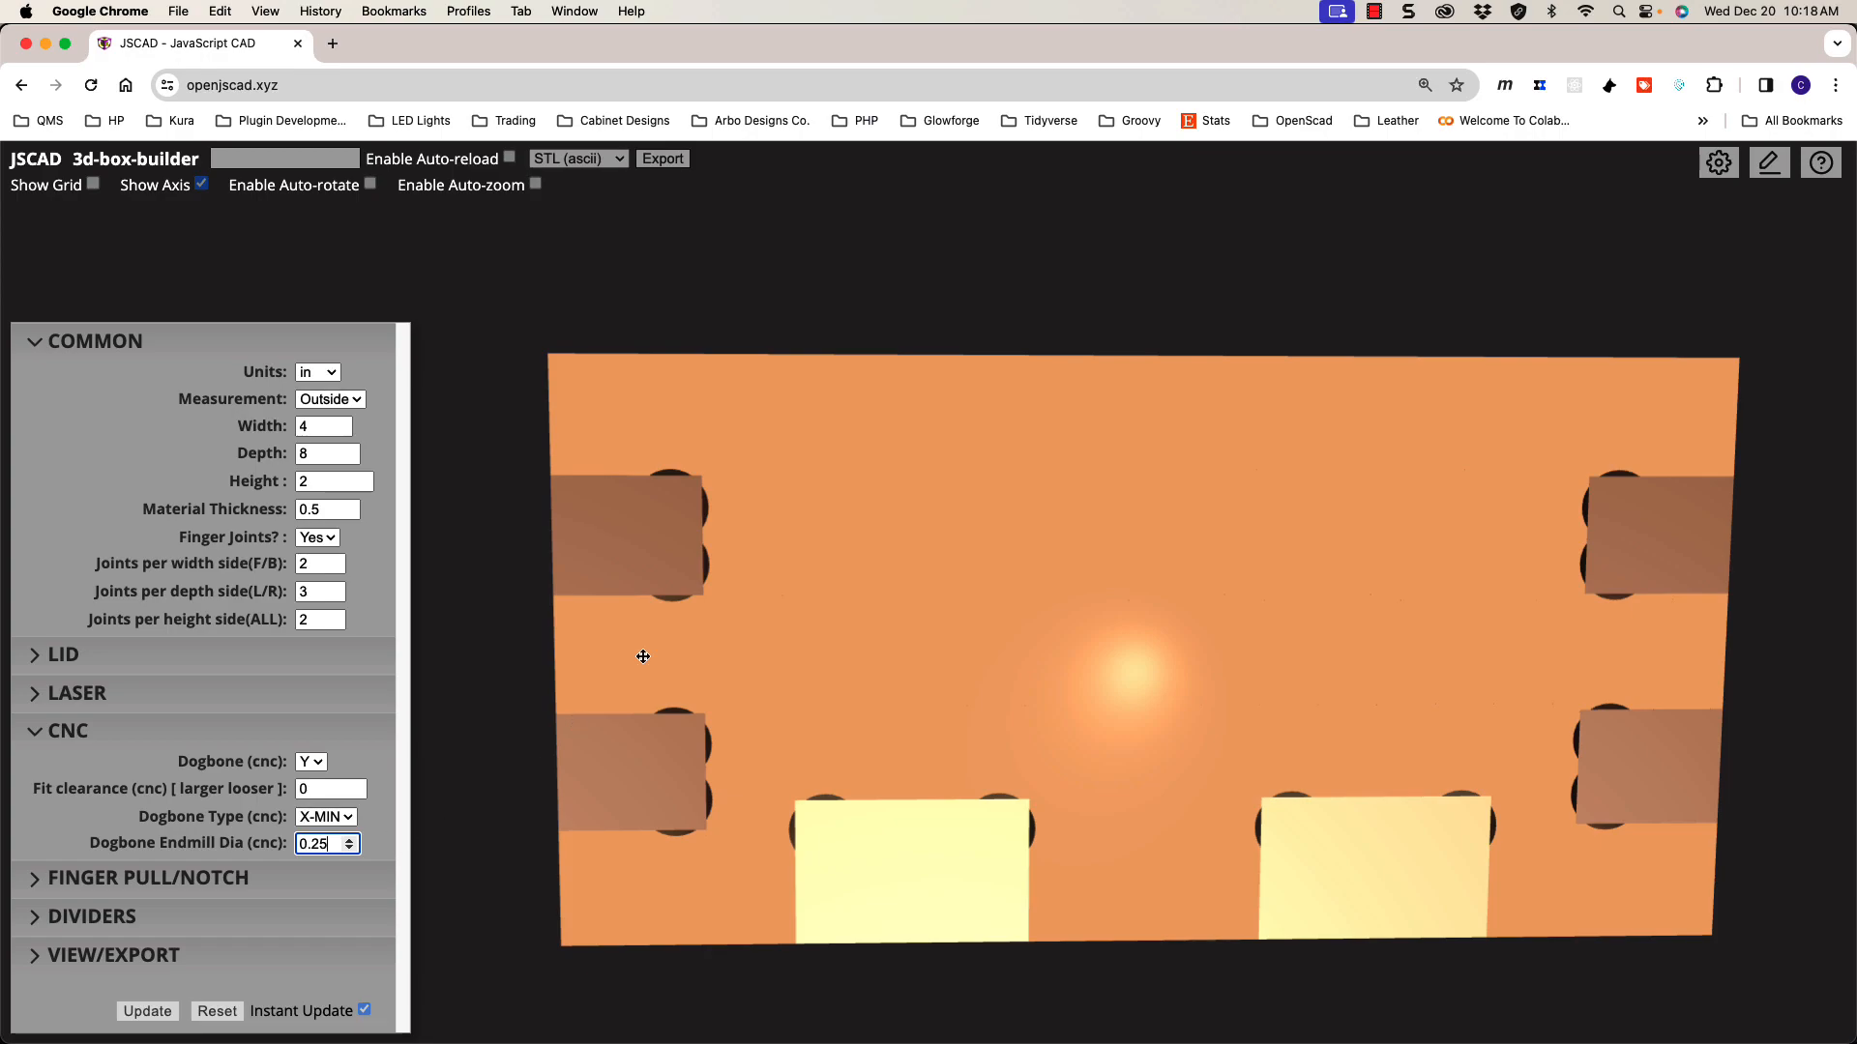
Step: Switch the dogbone type to MIN and orbit to check the cuts
left_click(326, 817)
left_click(337, 760)
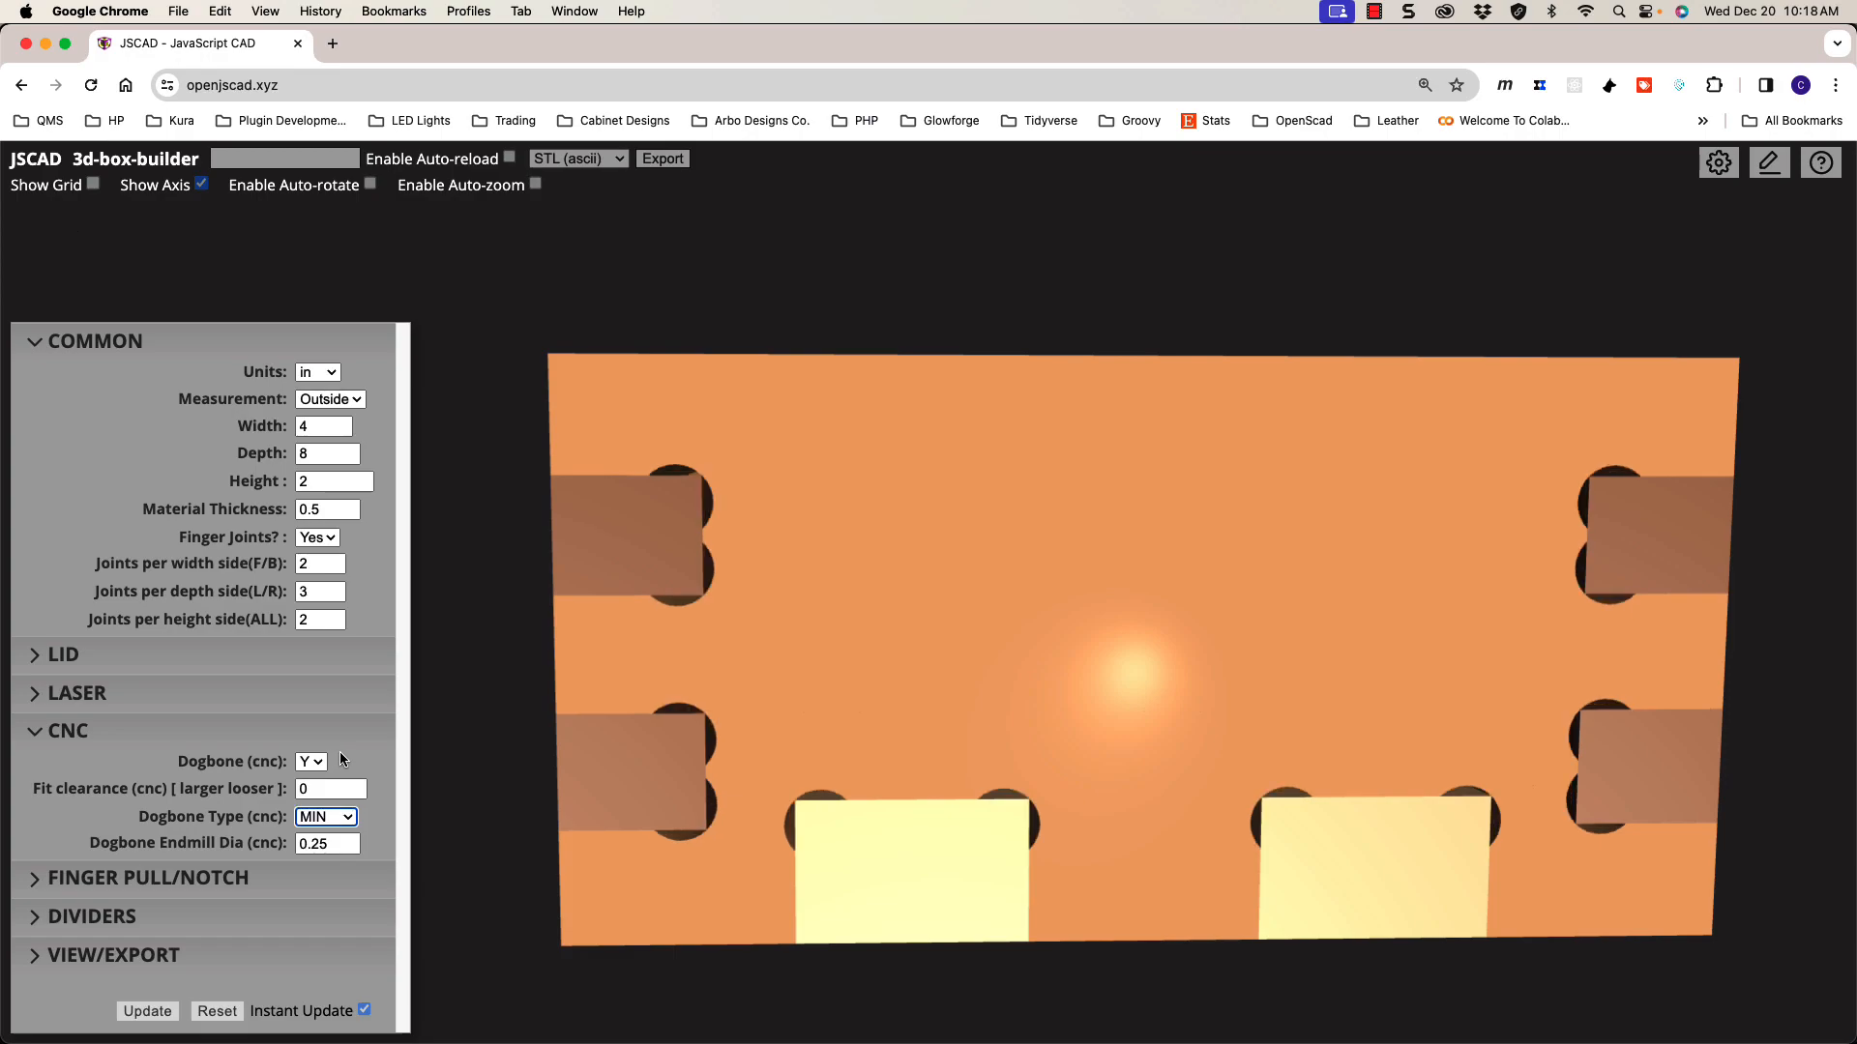
scroll(786, 728, "down", 3)
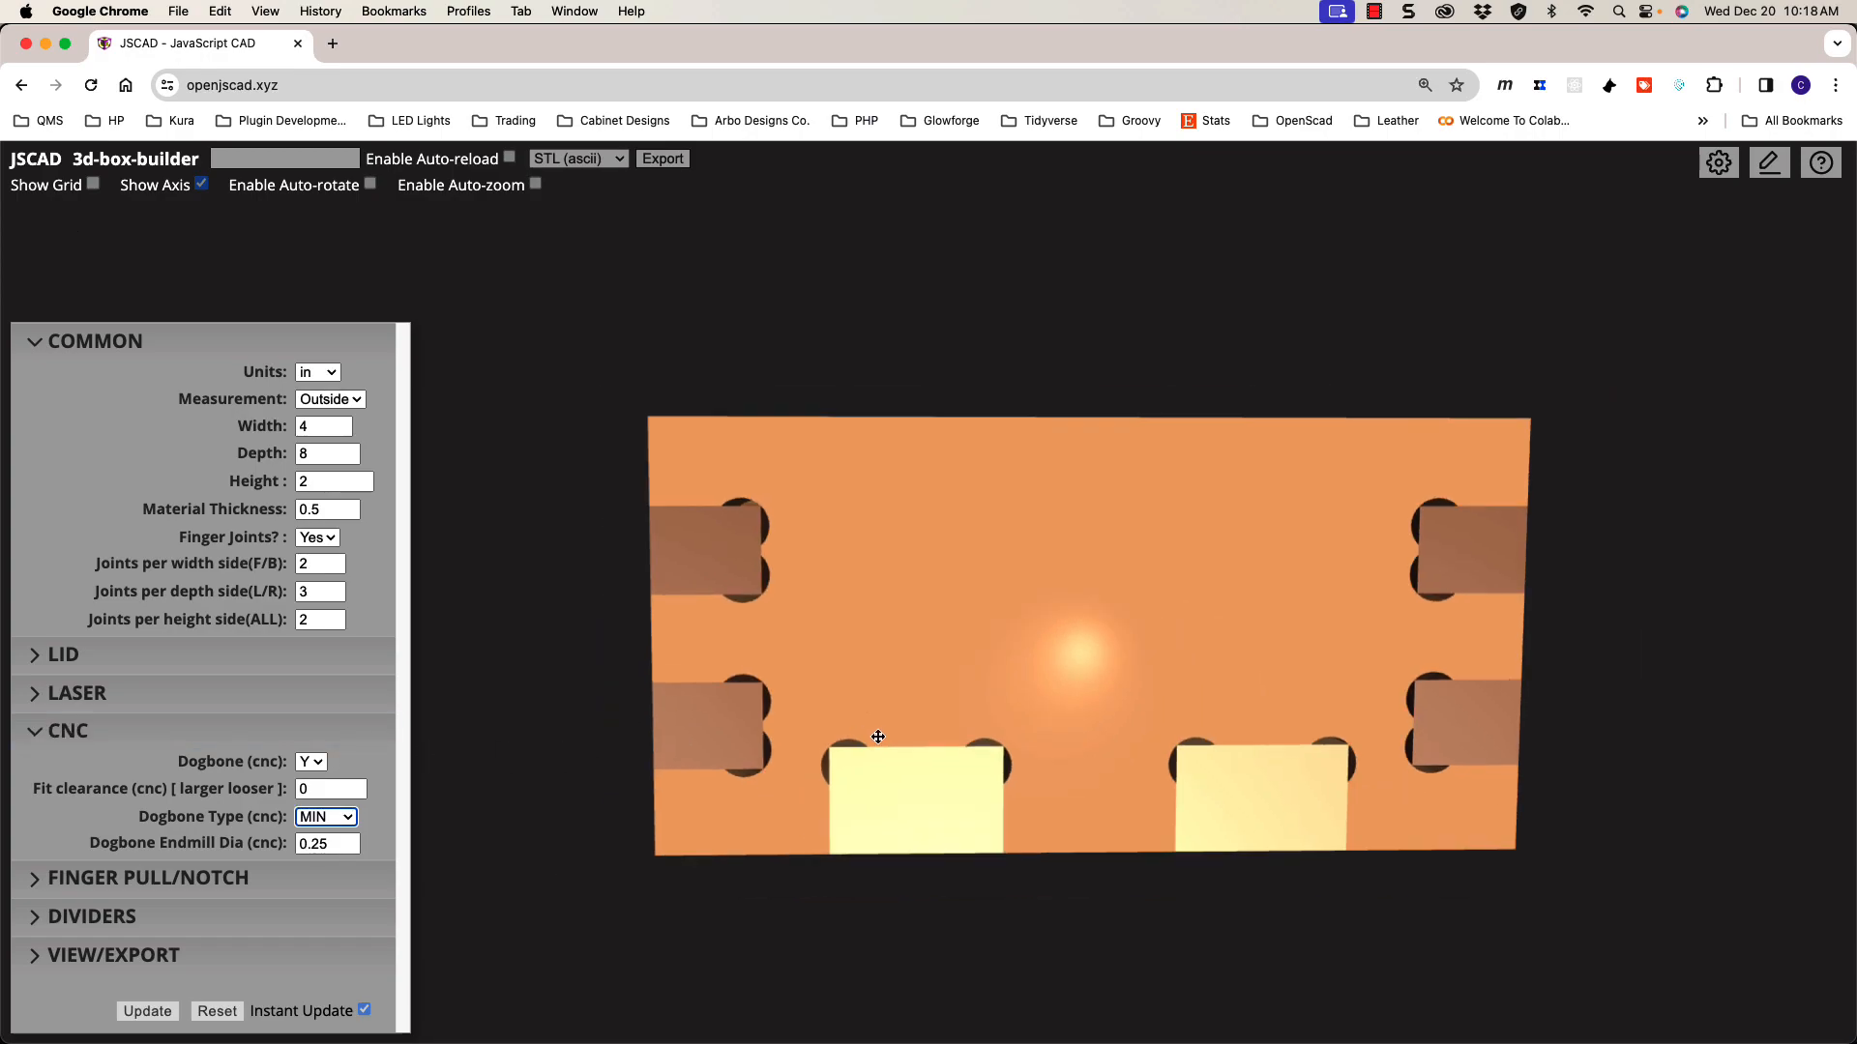
left_click_drag(1049, 726, 982, 725)
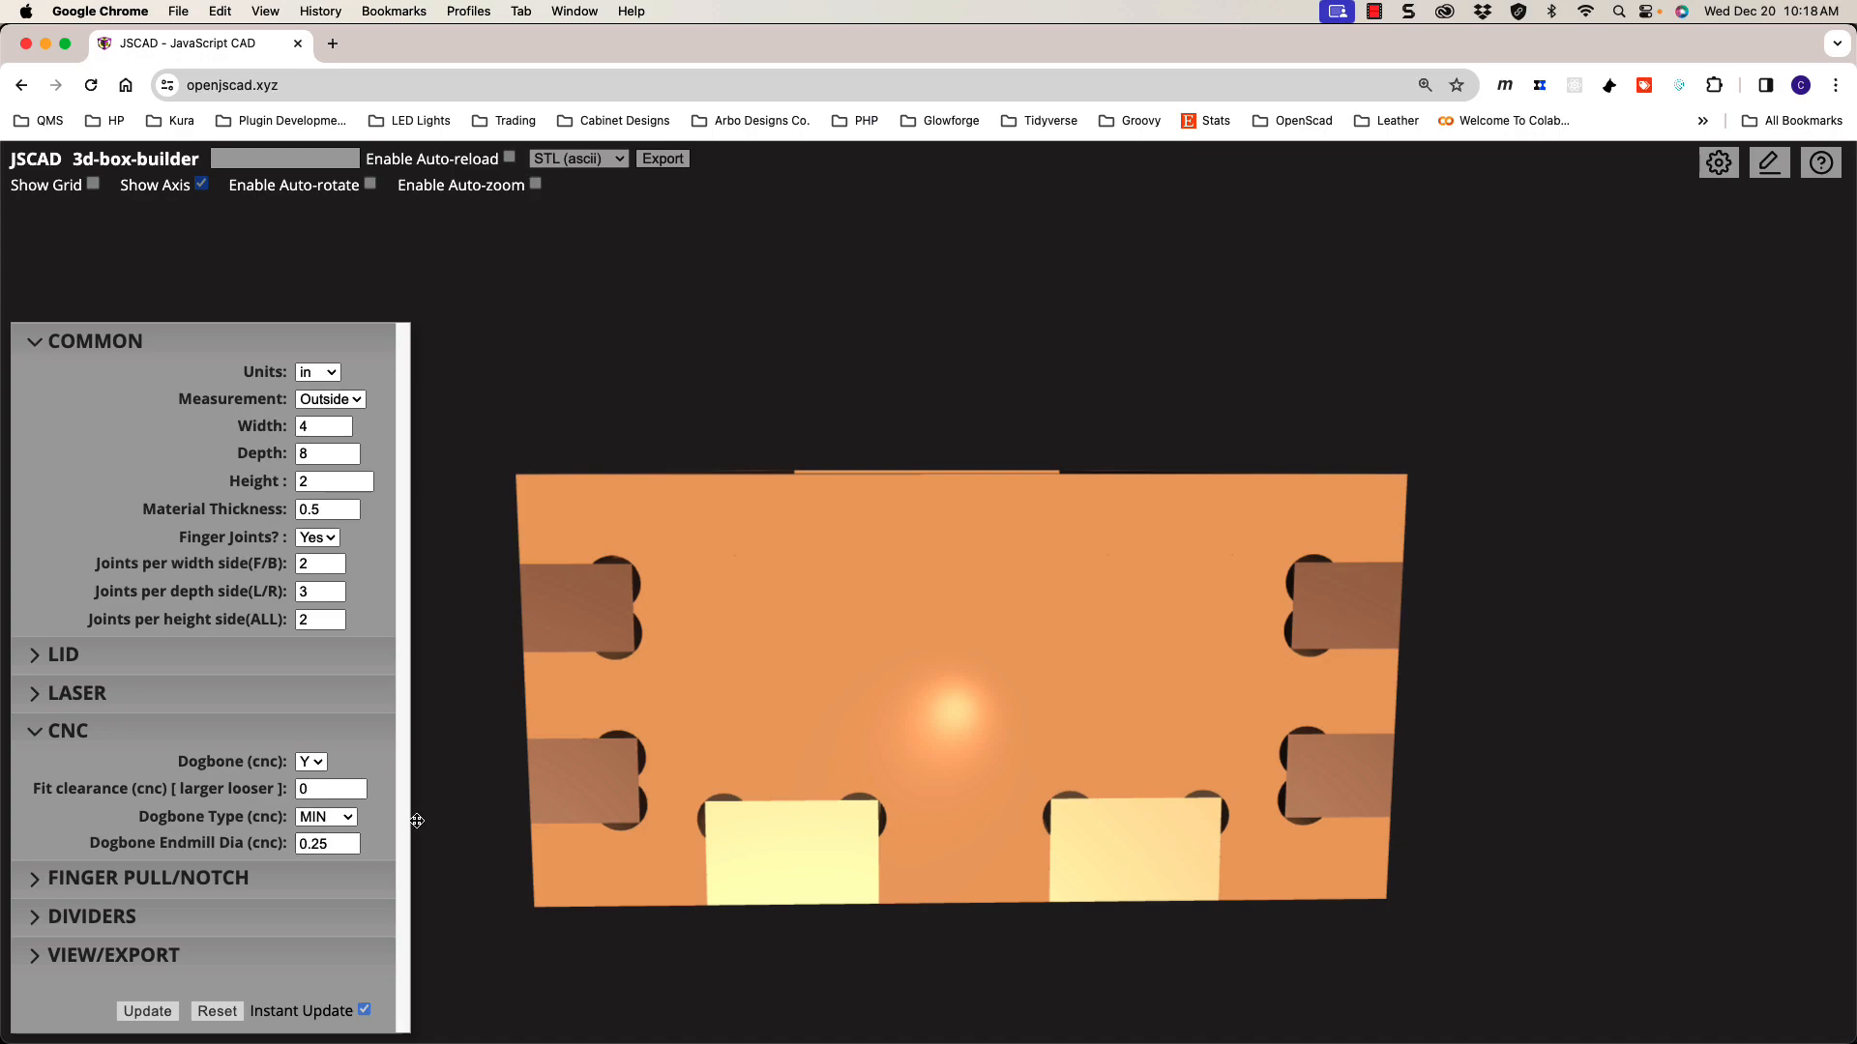
Step: Set the dogbone endmill diameter back to 0.125
double_click(324, 844)
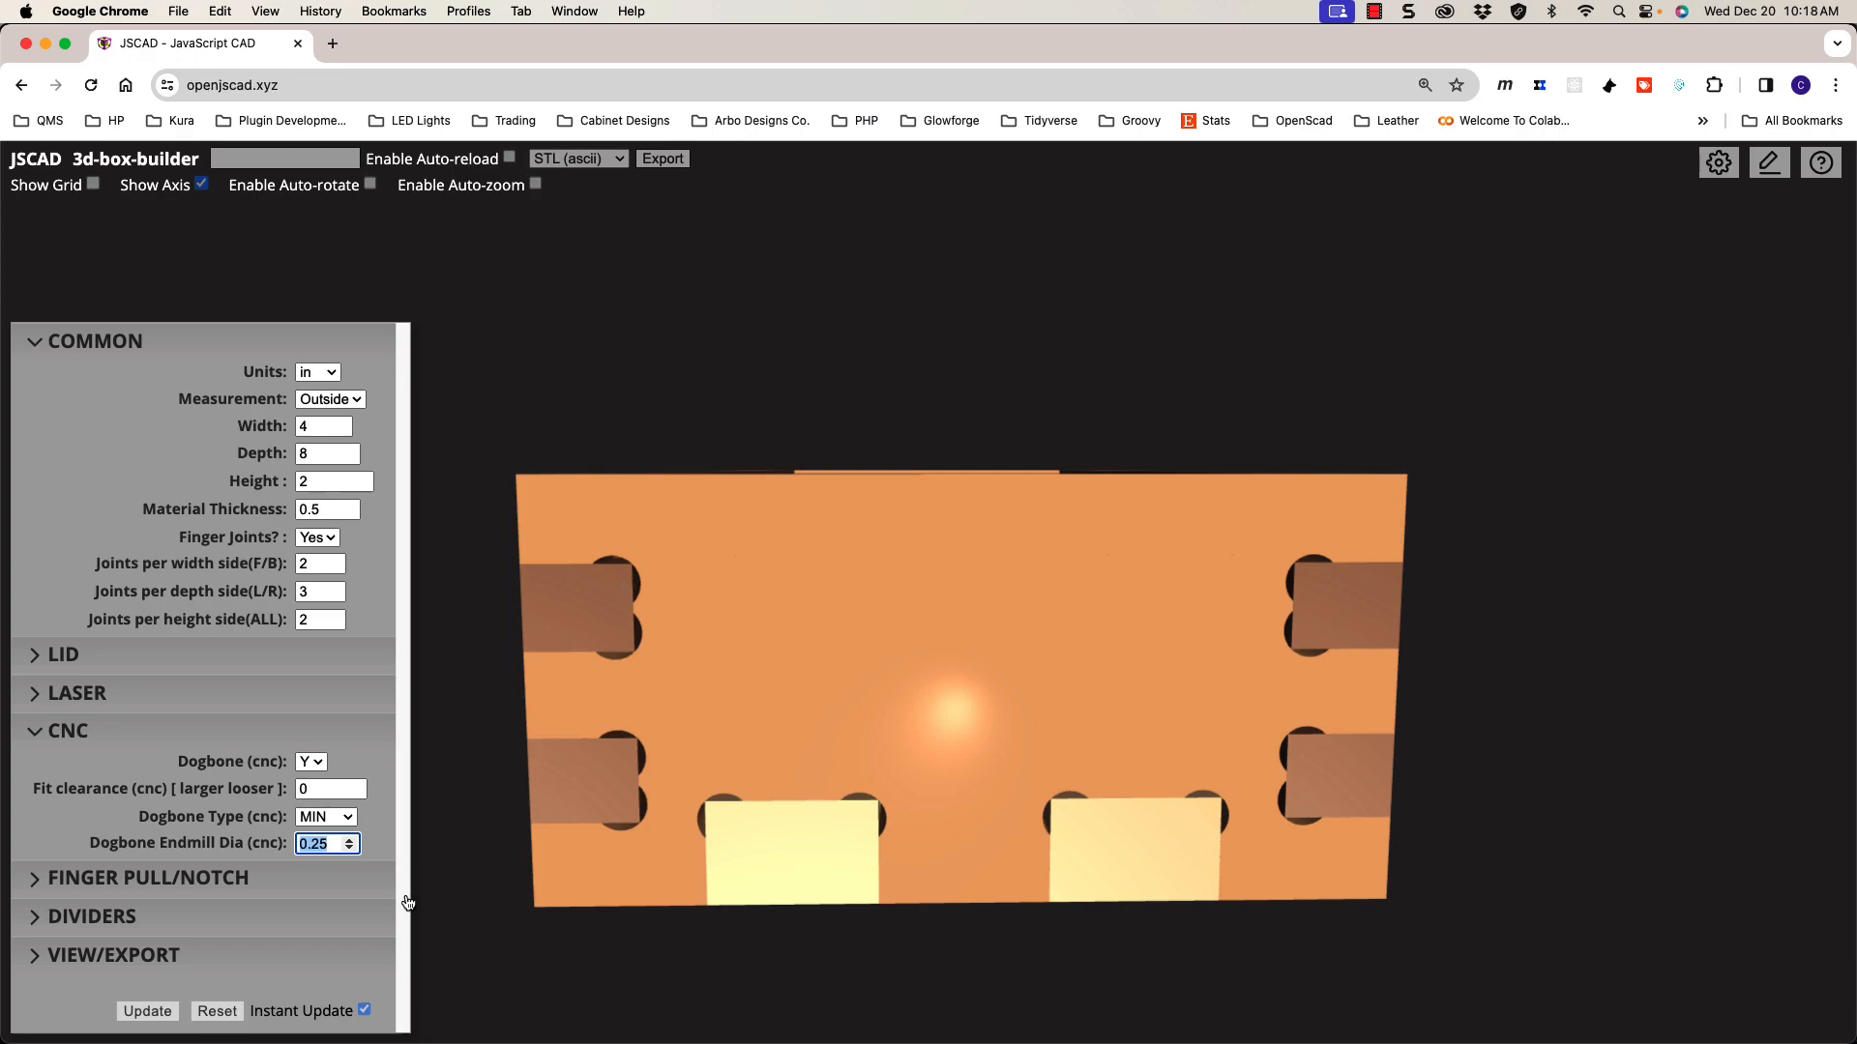
type(".1")
key("Return")
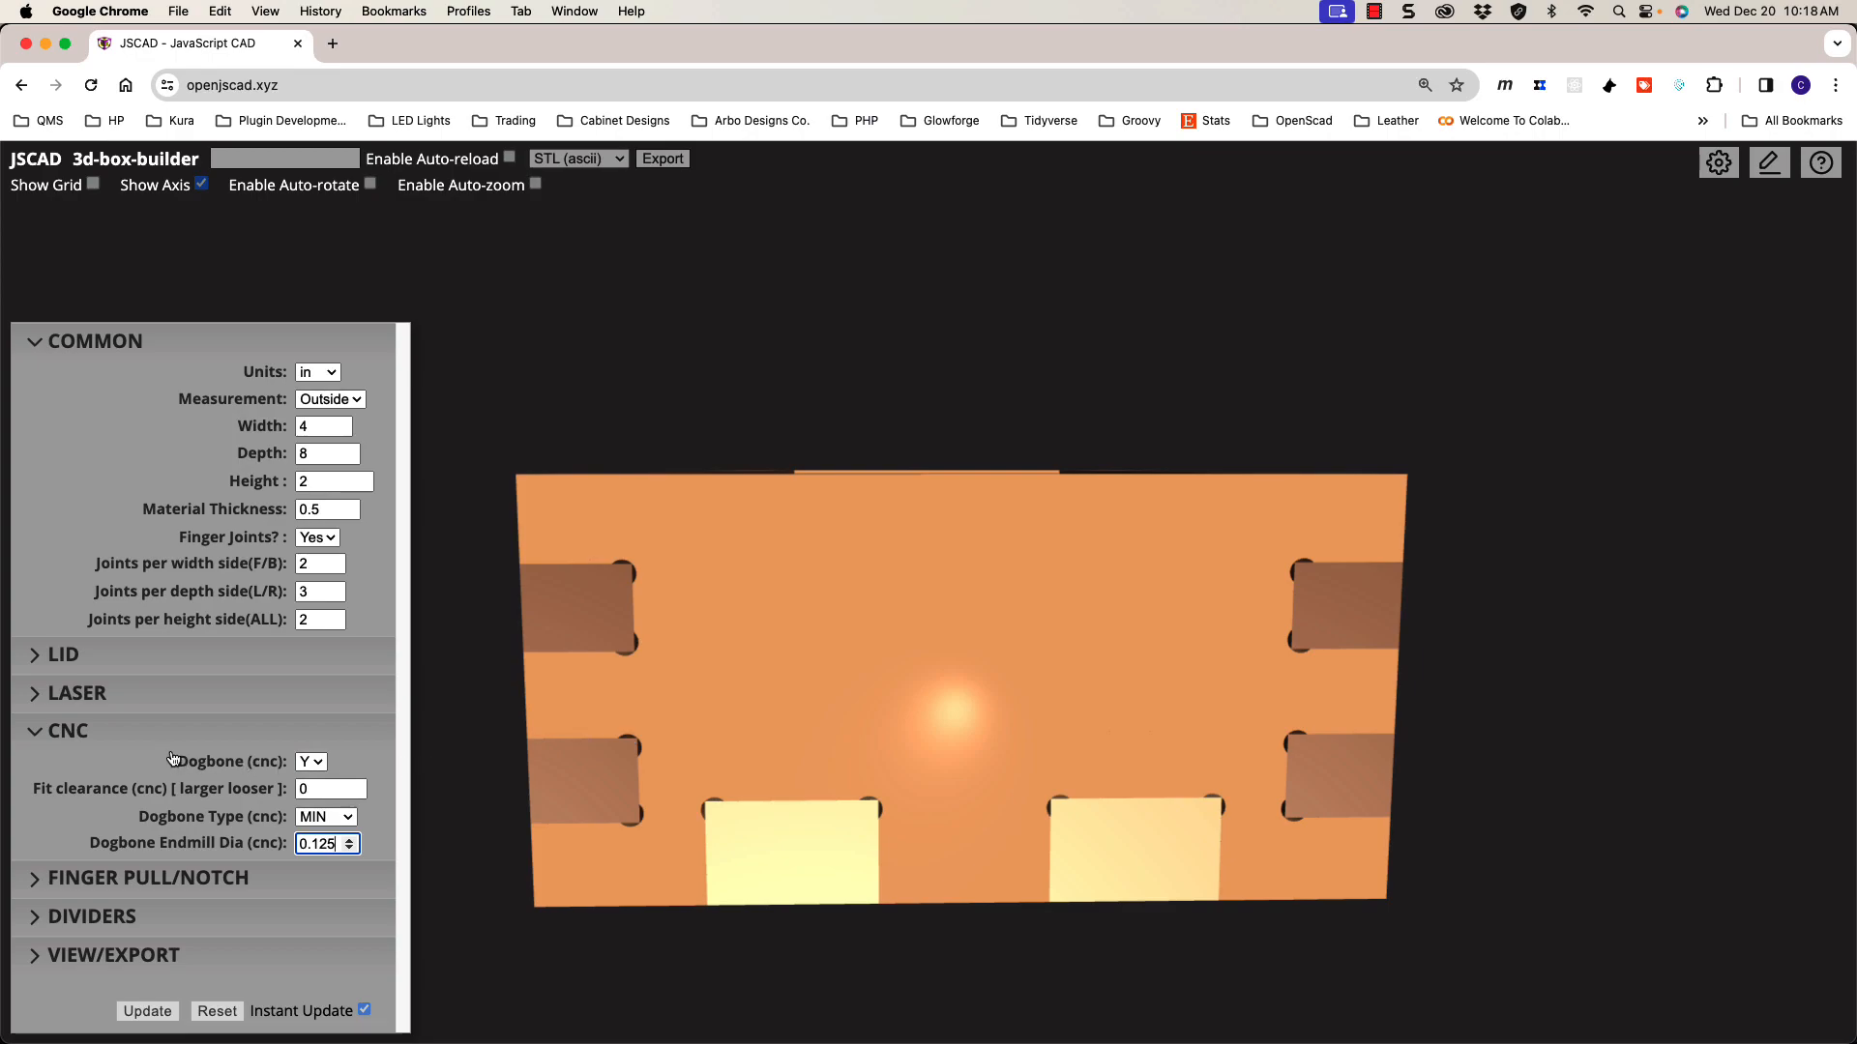
Step: Pan and orbit around the box to inspect its interior, front face, sides and open top
left_click_drag(789, 699, 1086, 766, "shift")
left_click_drag(981, 628, 875, 541)
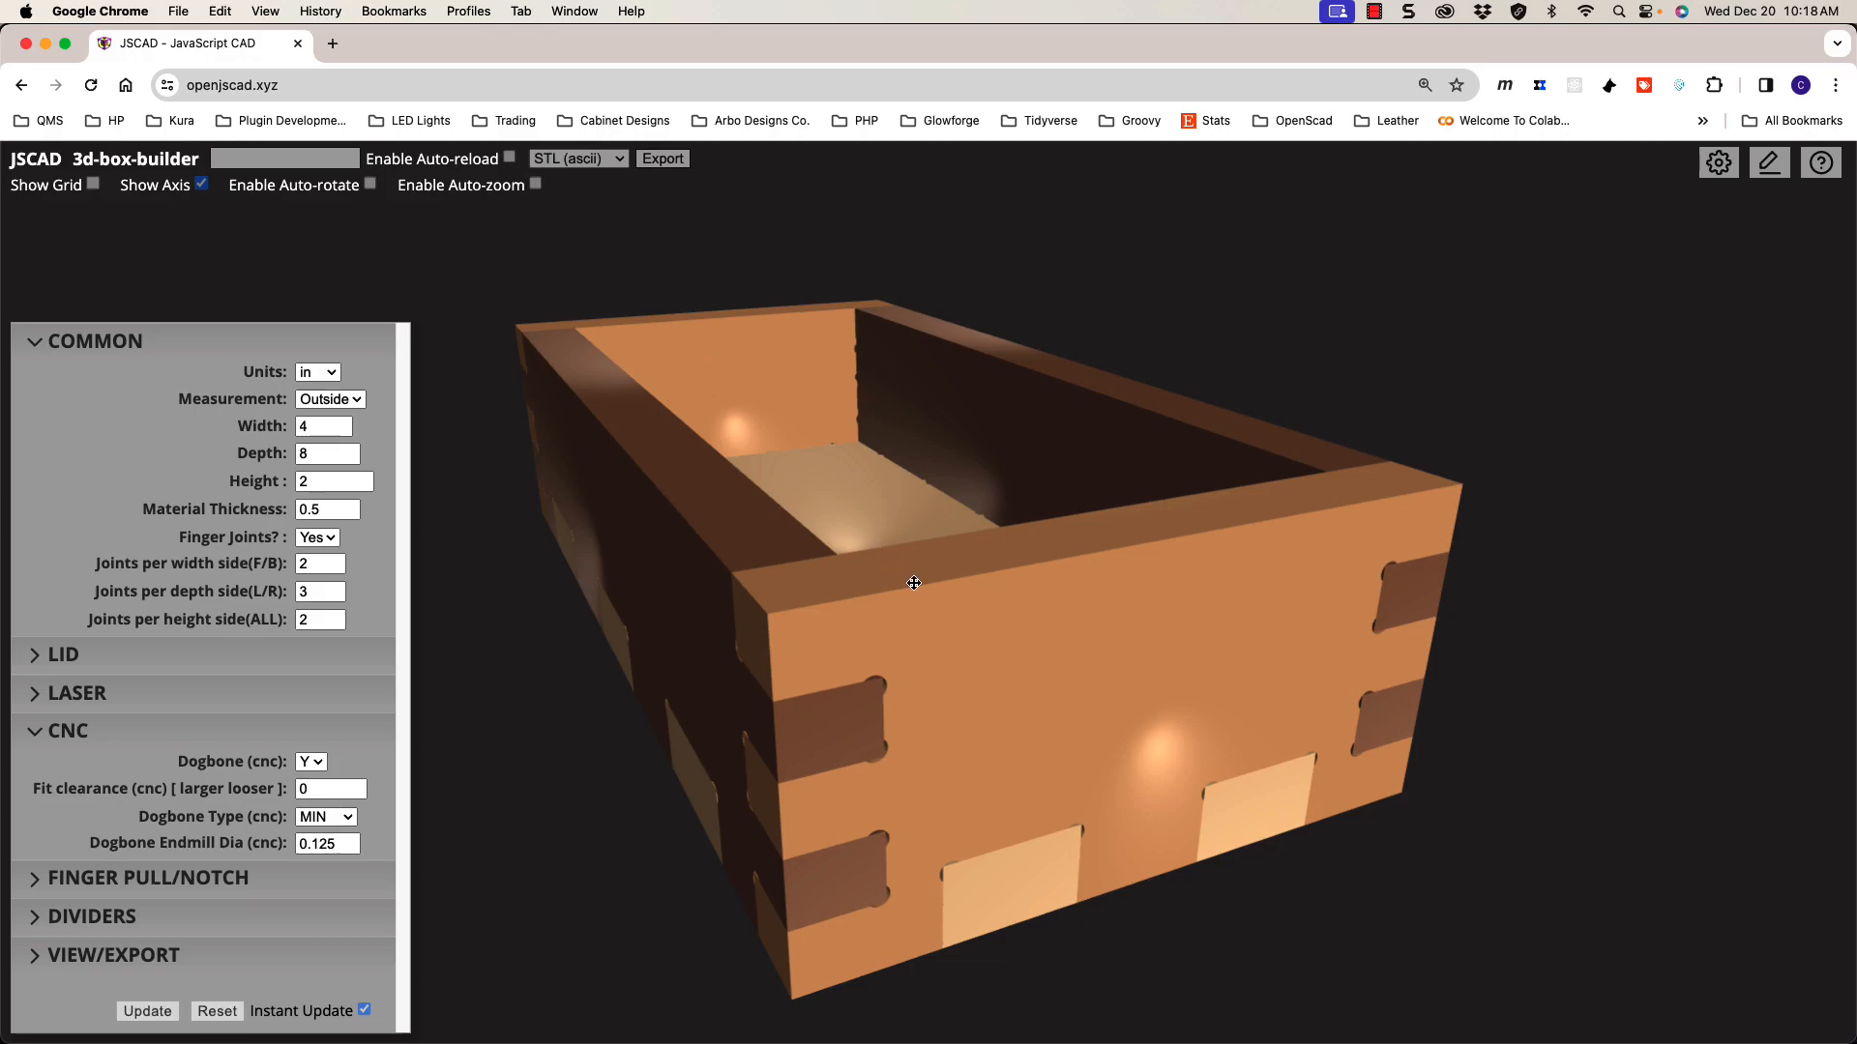
left_click_drag(941, 618, 959, 659)
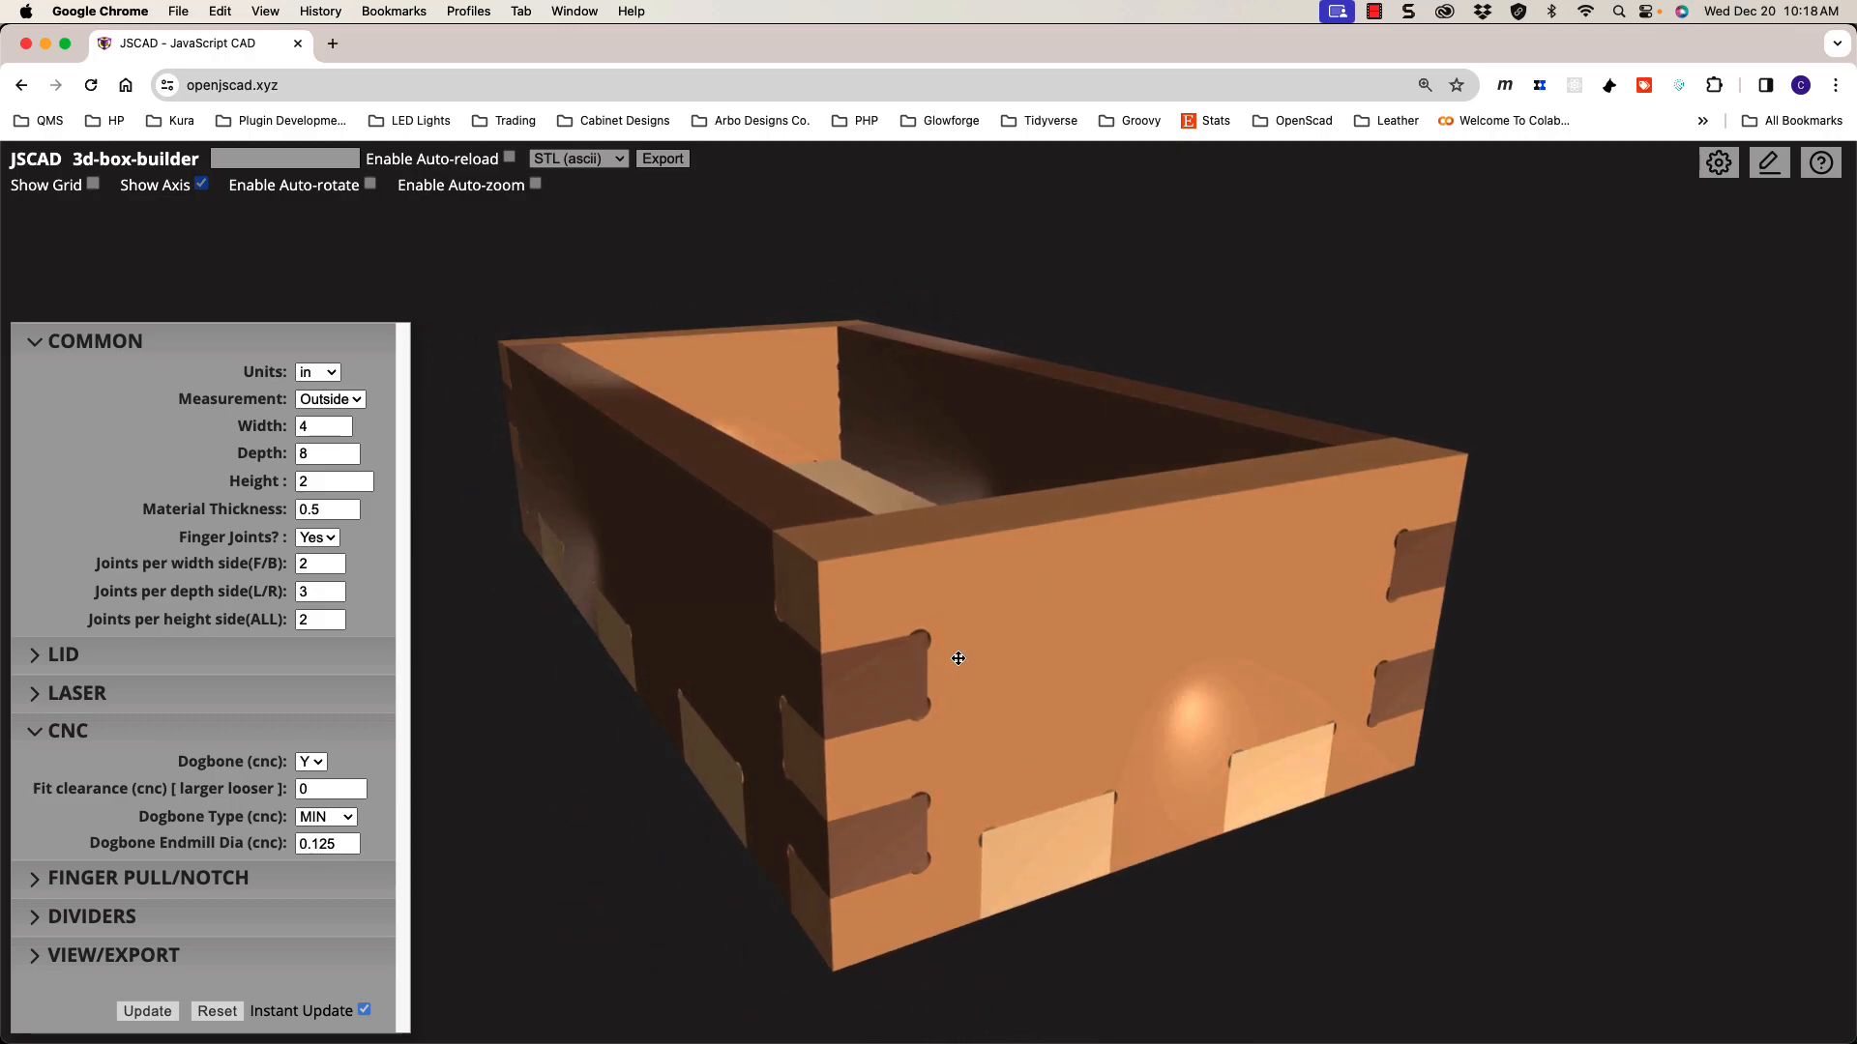
scroll(955, 665, "up", 2)
scroll(957, 665, "down", 1)
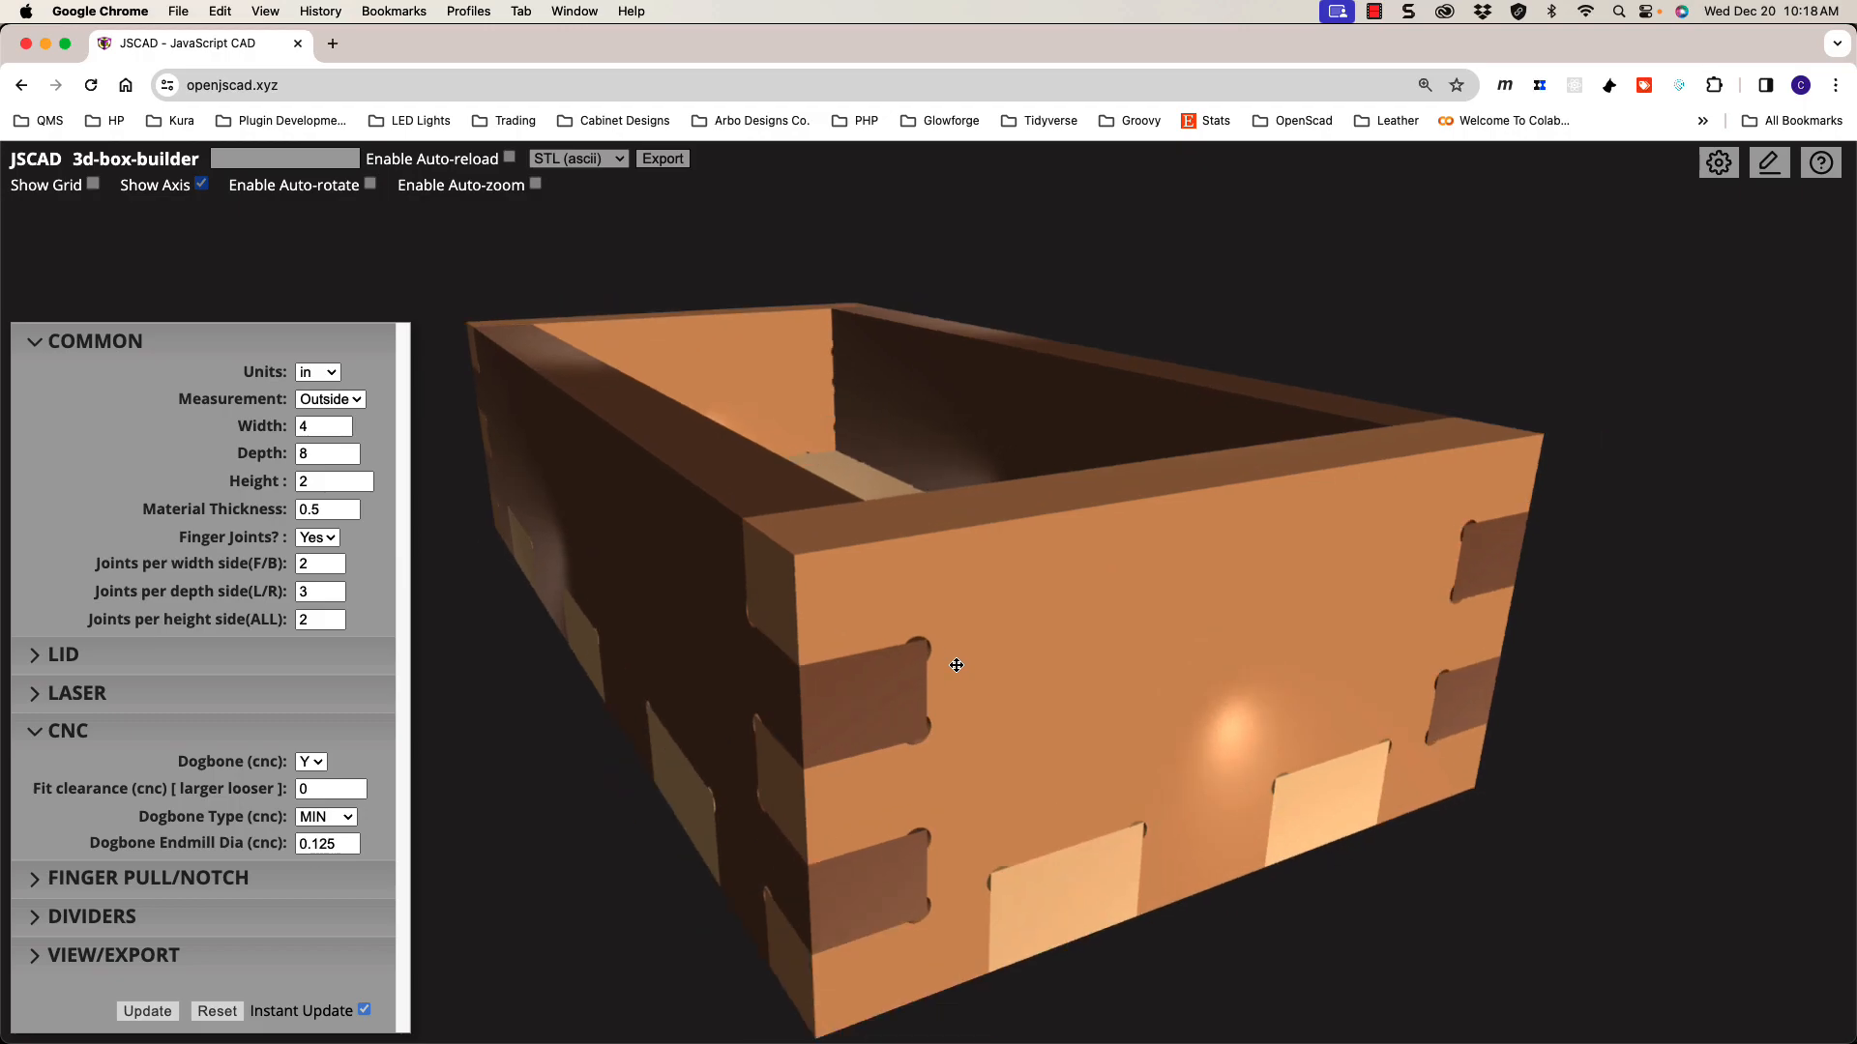
left_click_drag(957, 665, 922, 621)
left_click_drag(892, 555, 947, 609)
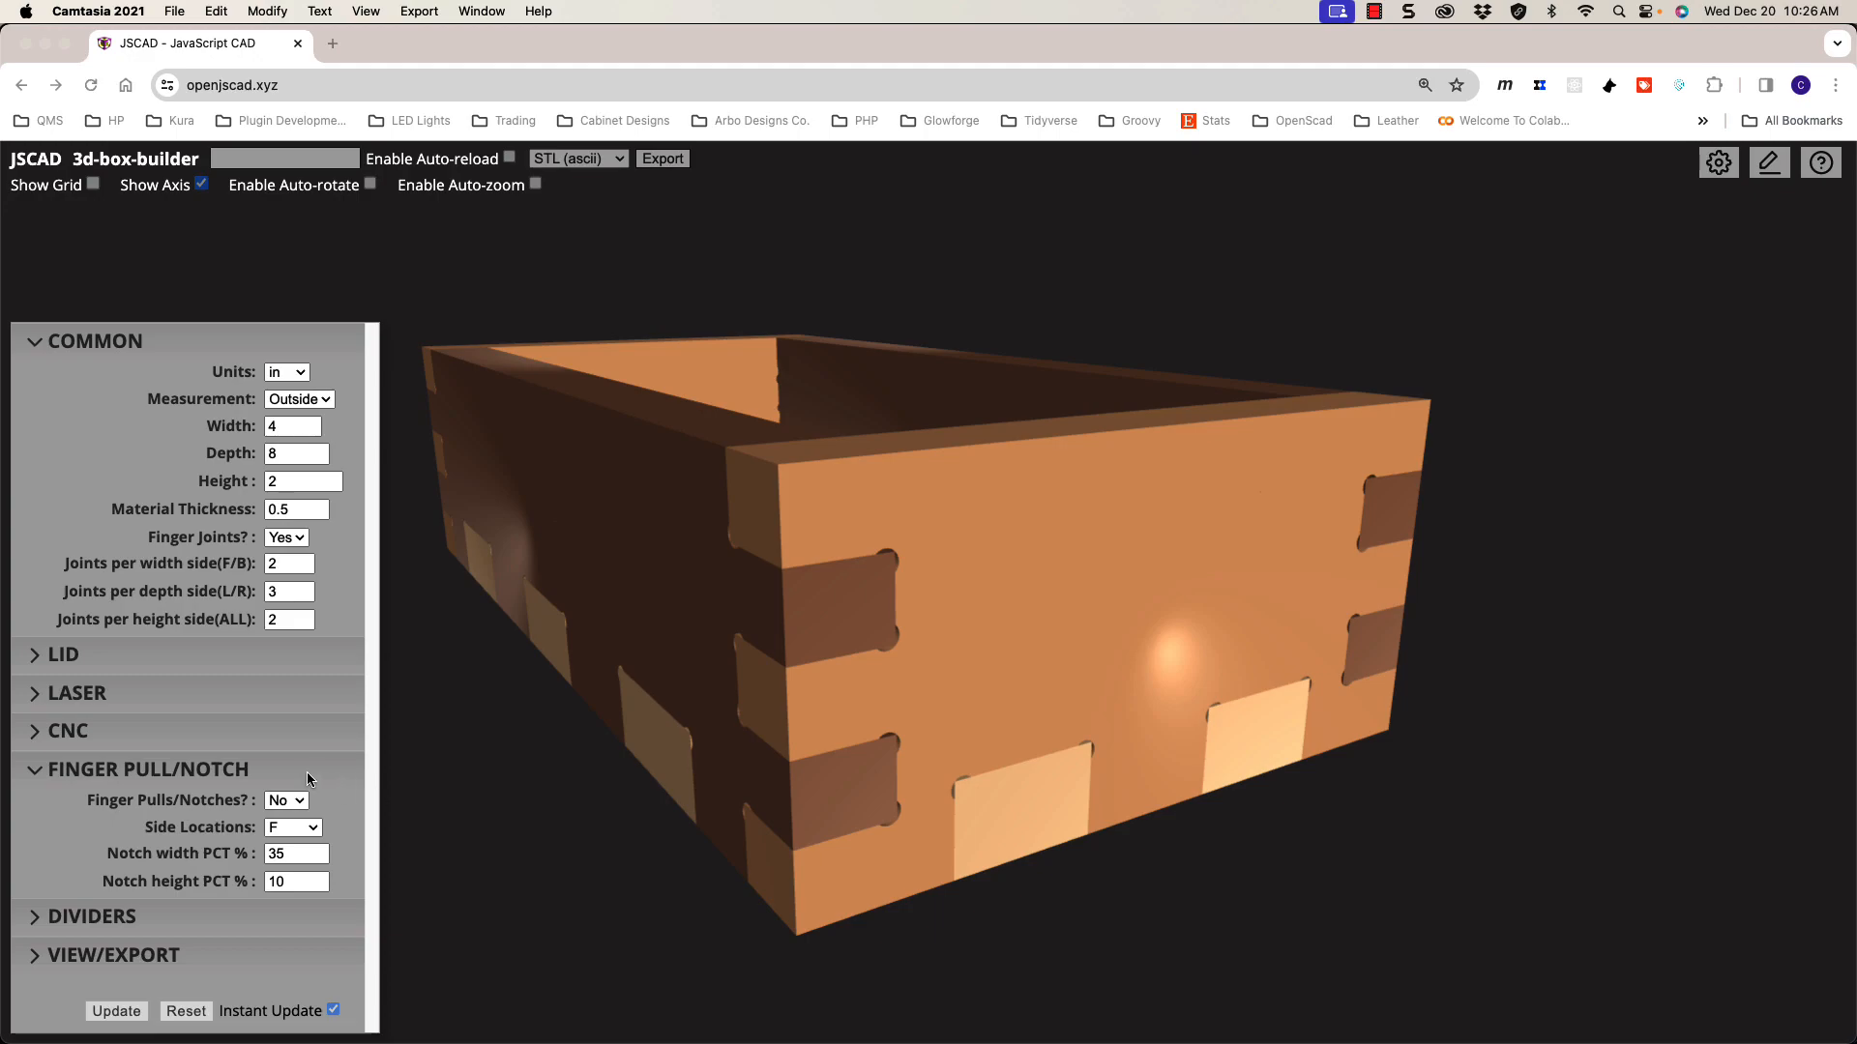
Step: Set the material thickness to 0.125 for thinner walls
left_click(282, 768)
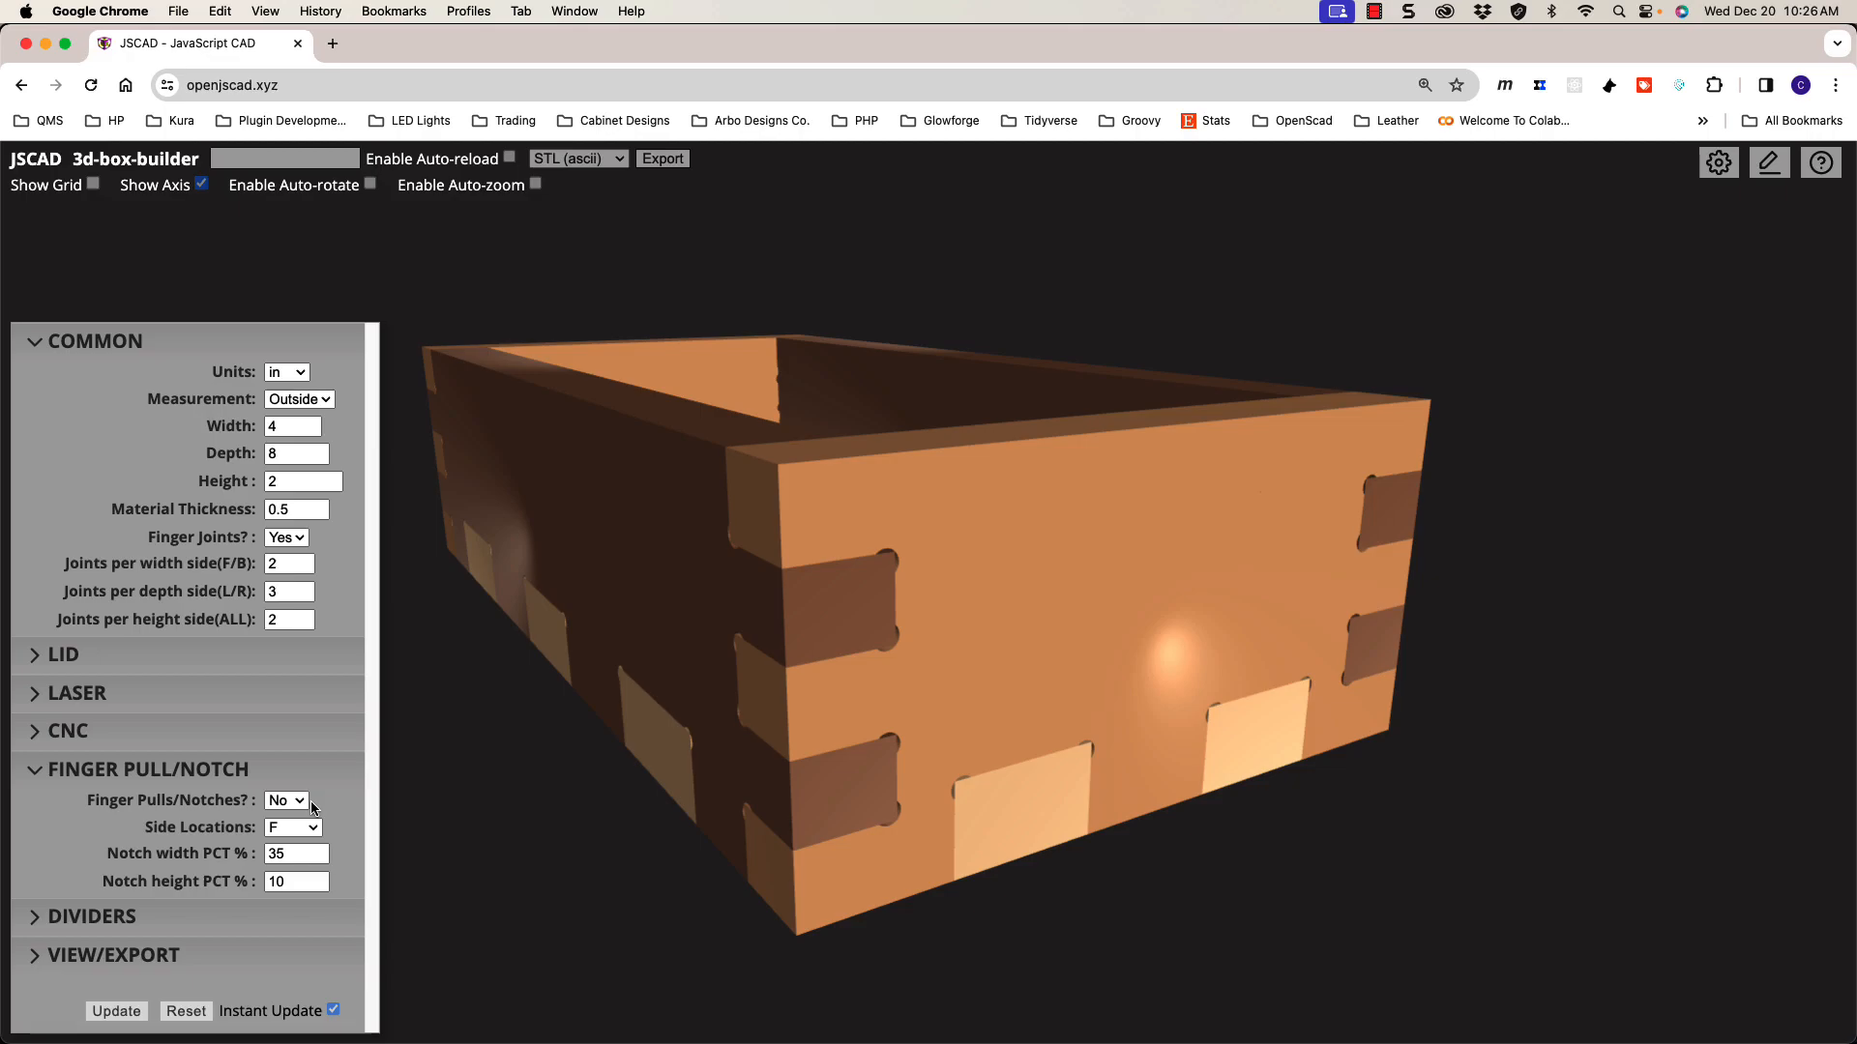
mouse_move(1030, 543)
left_mouse_down()
mouse_move(1057, 531)
mouse_move(1042, 540)
left_mouse_up()
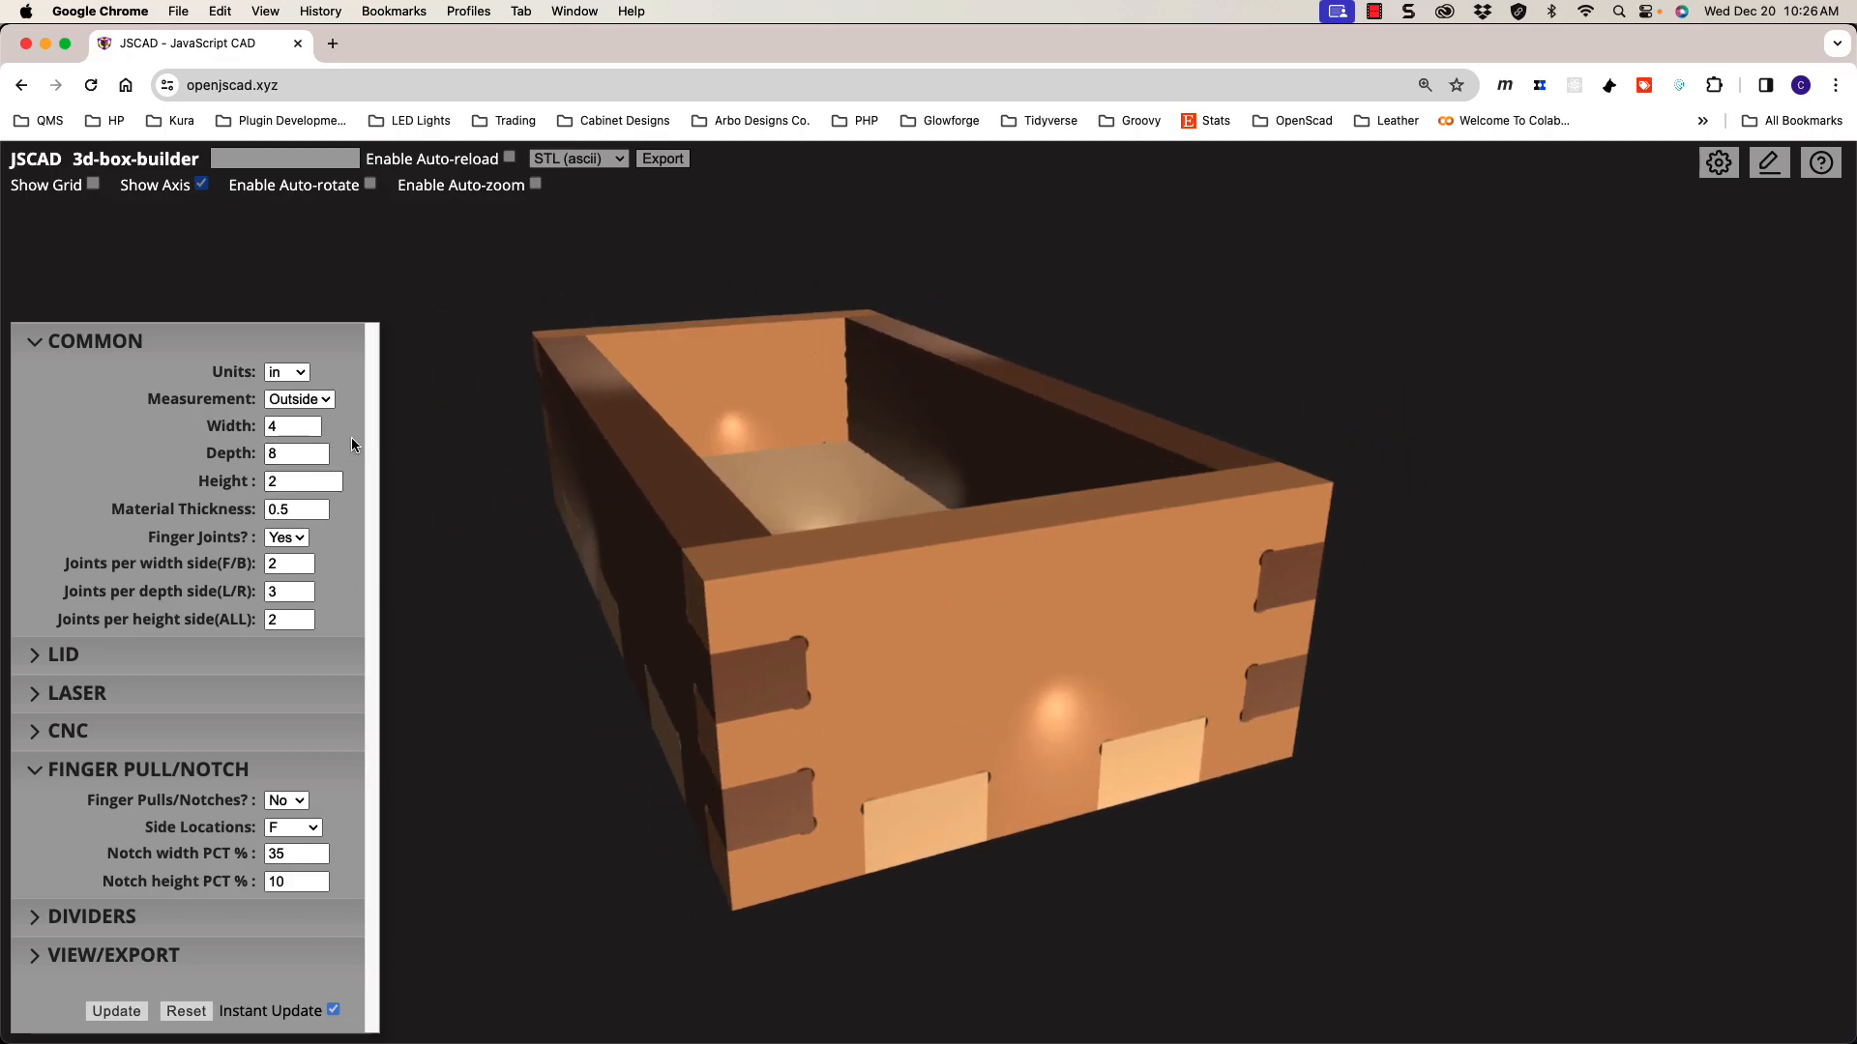
left_click_drag(298, 509, 219, 513)
type(".125")
key("Return")
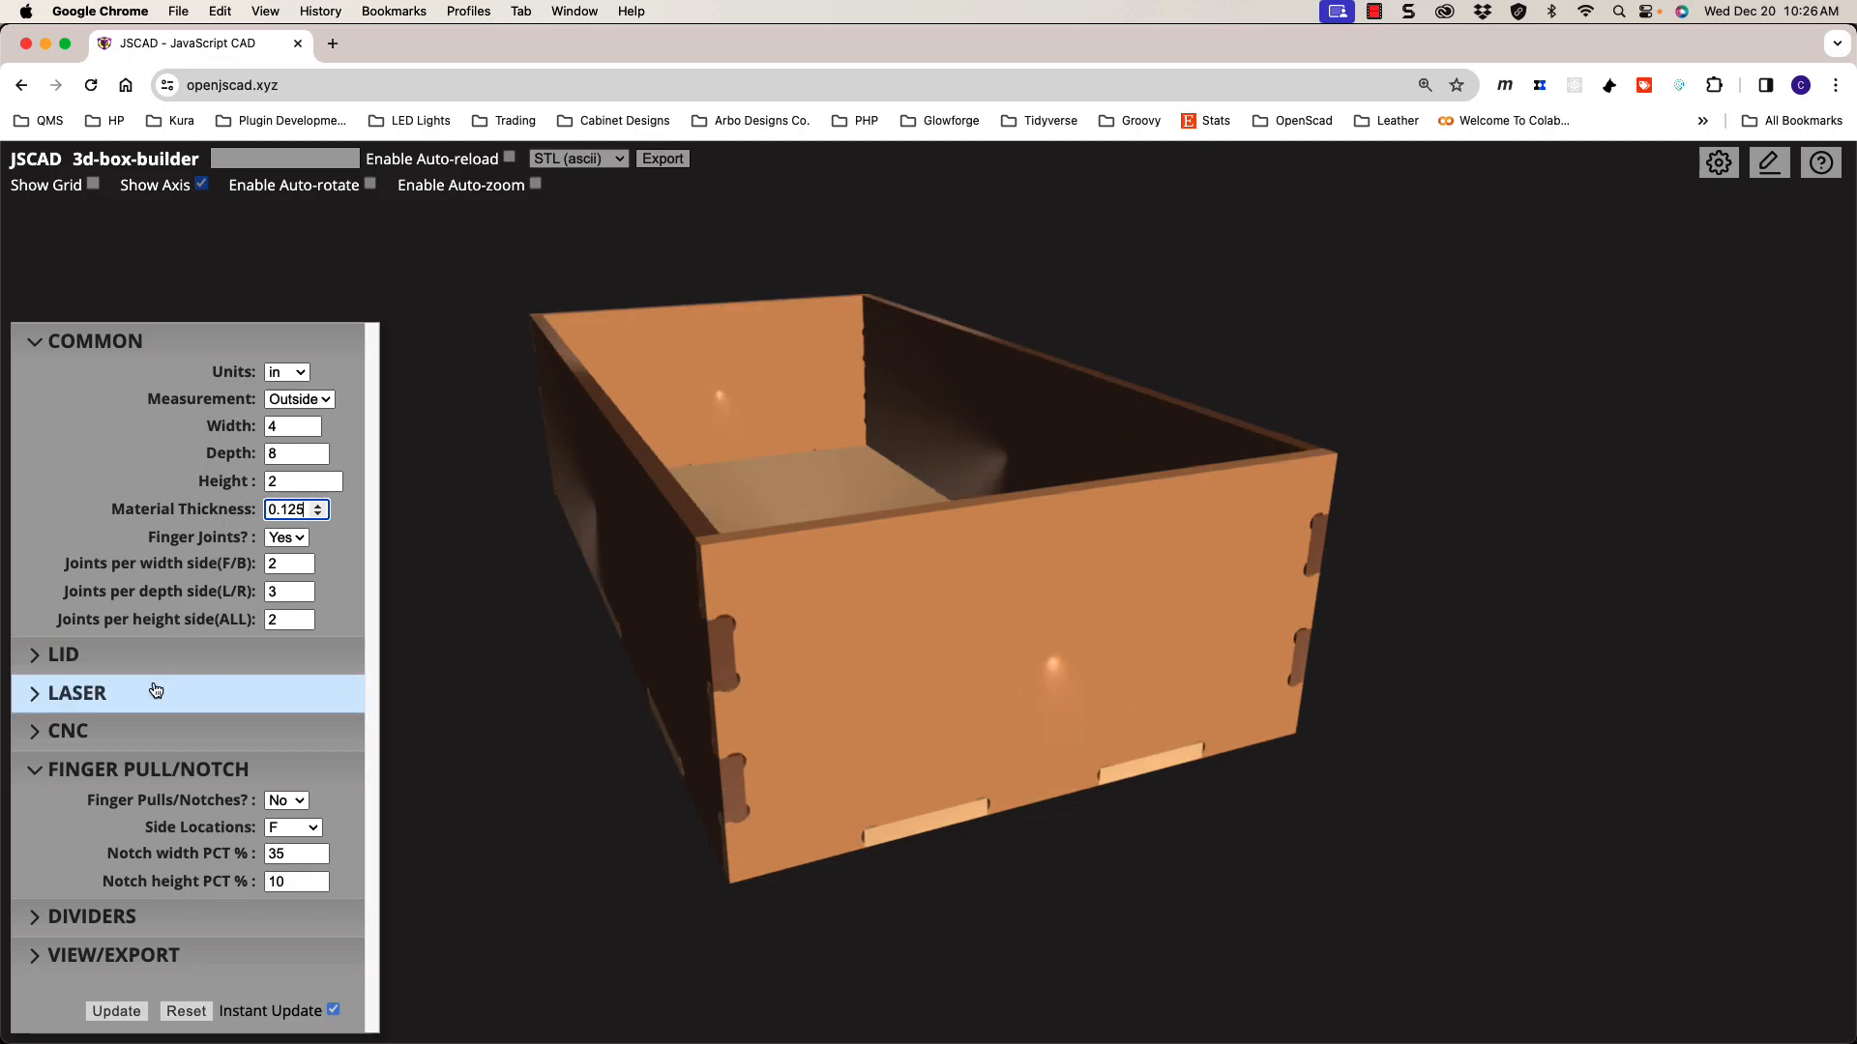
Step: Set Dogbone (cnc) to N to remove the corner cuts, and collapse the CNC section
left_click(181, 731)
left_click(317, 657)
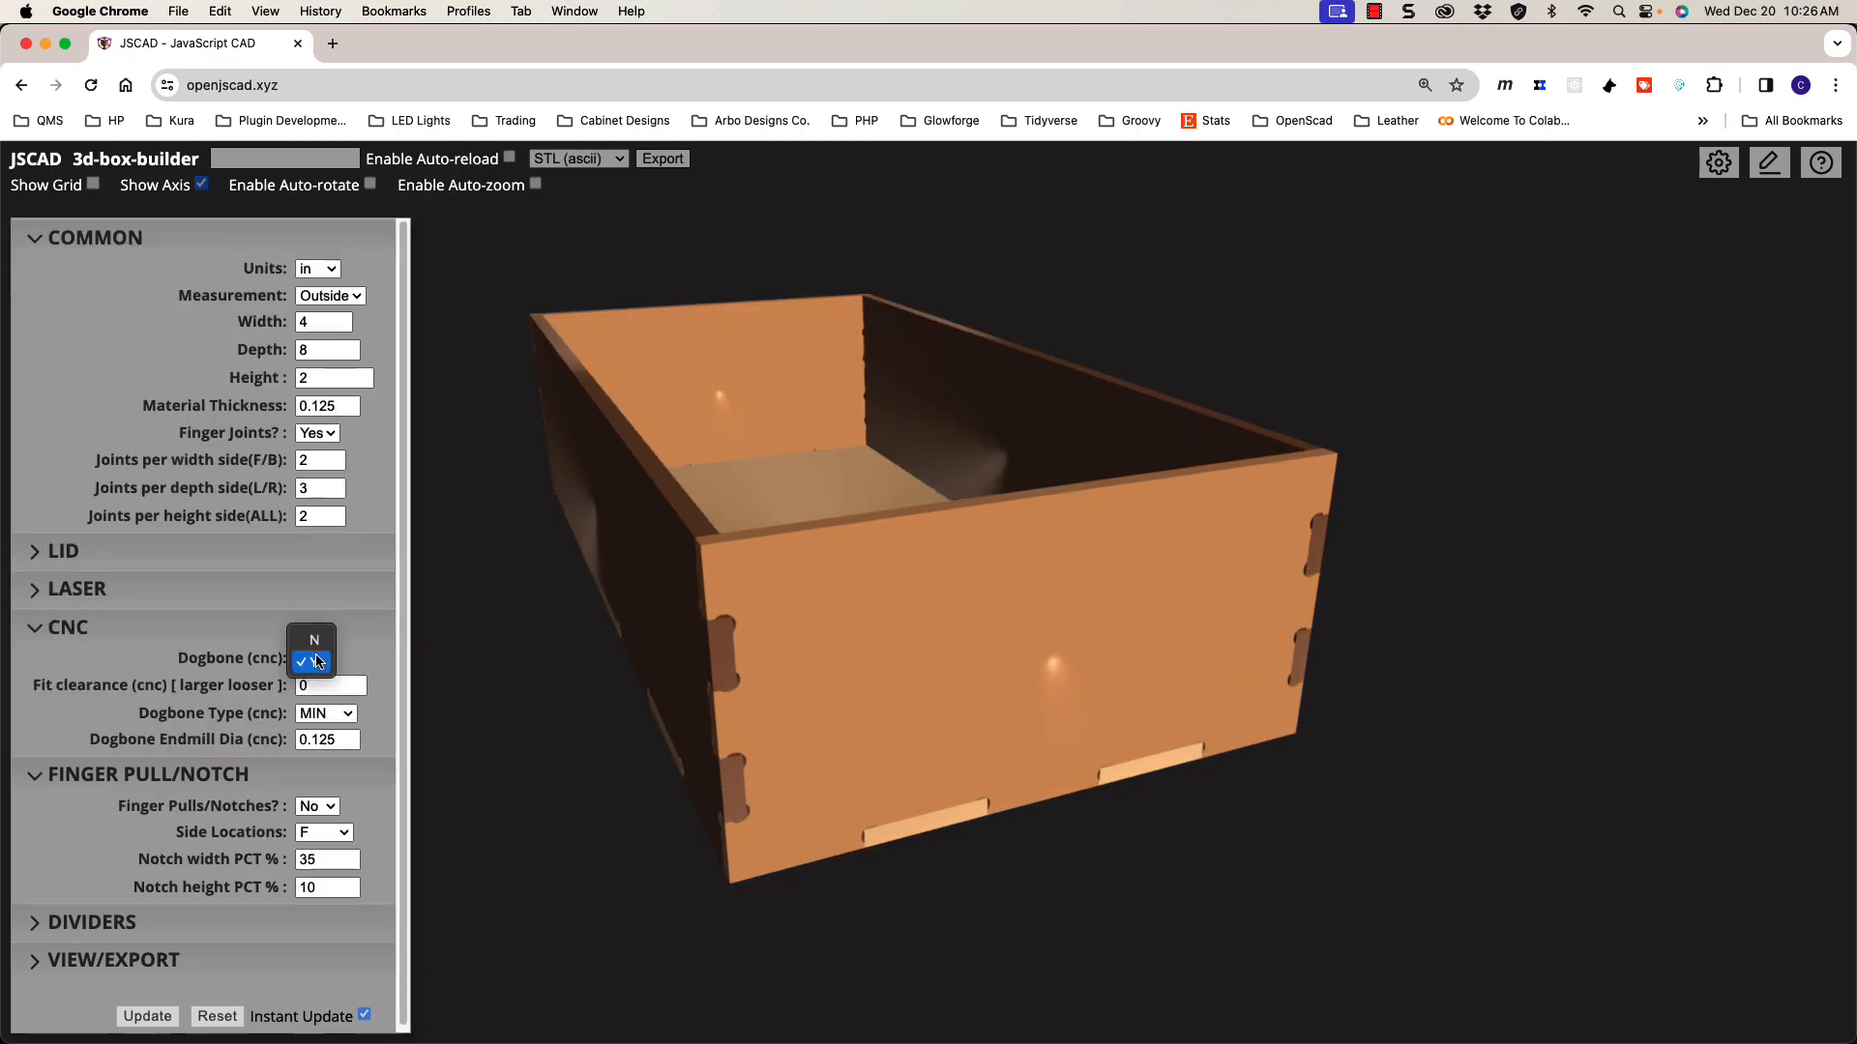
left_click(316, 643)
left_click(136, 633)
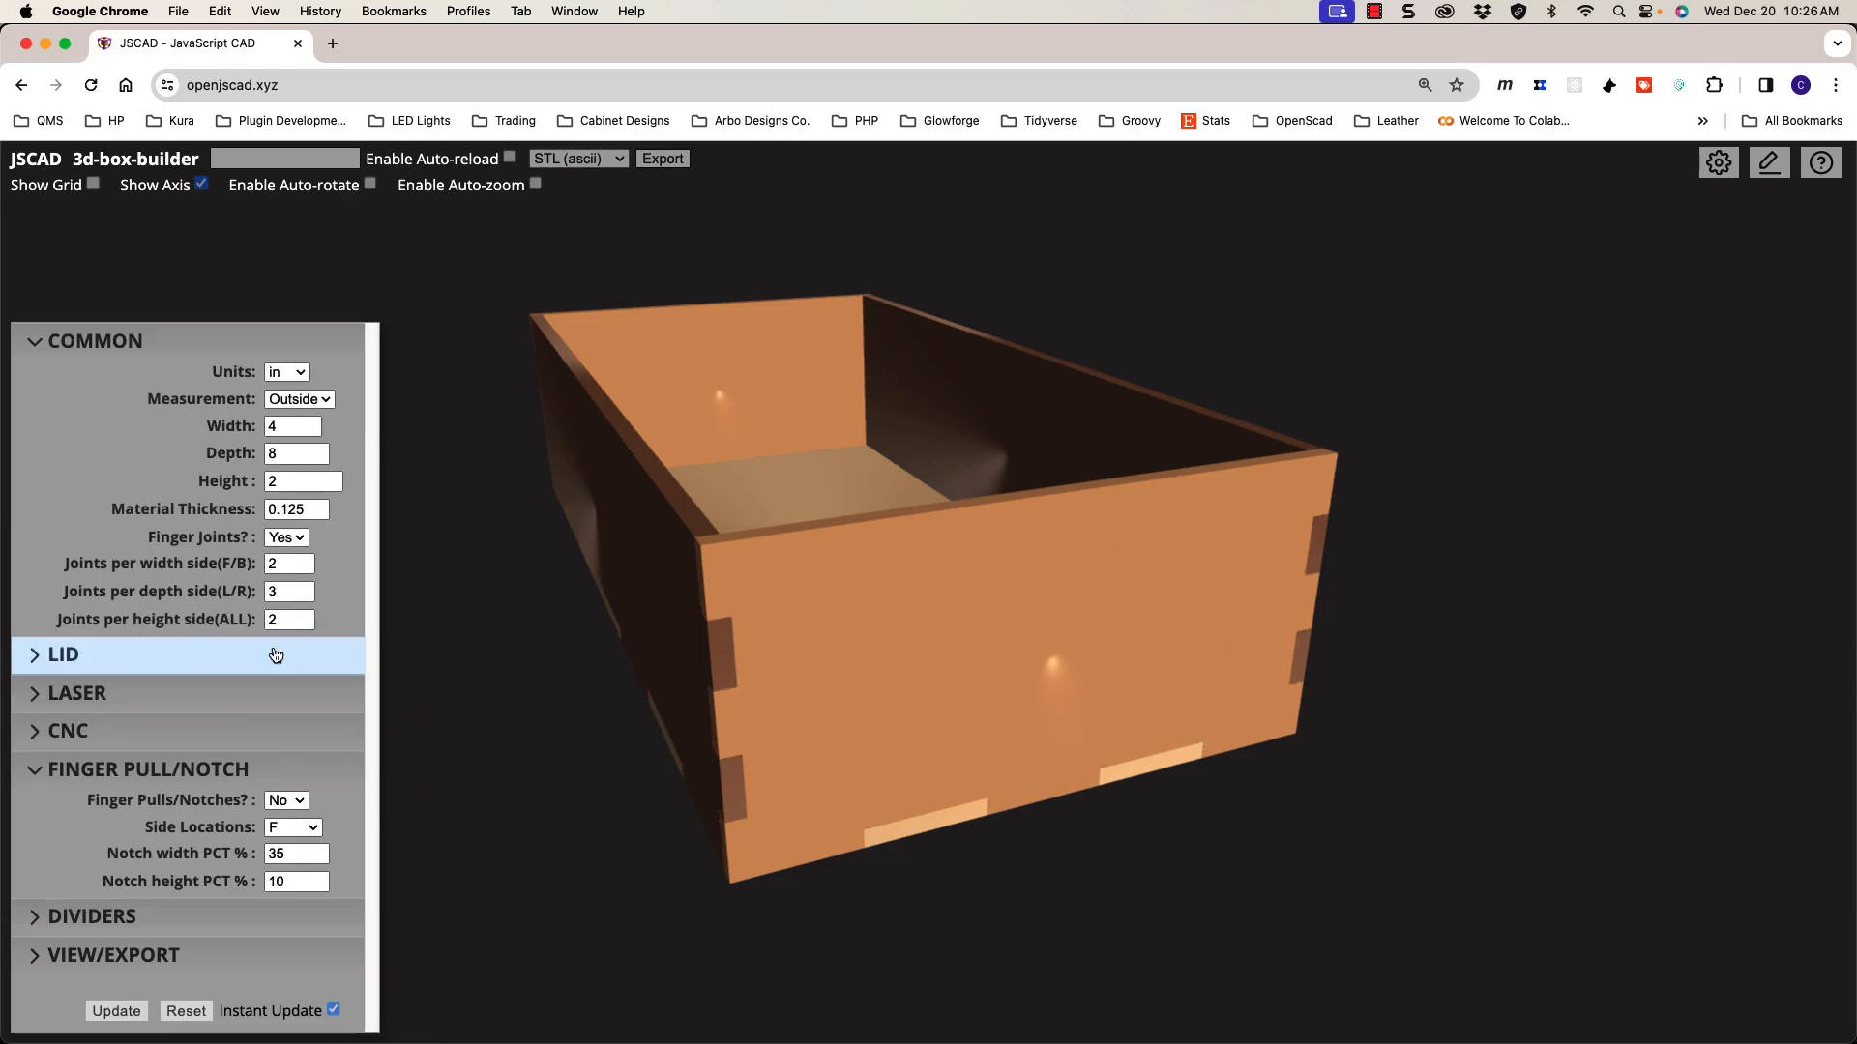
left_click_drag(738, 622, 848, 595)
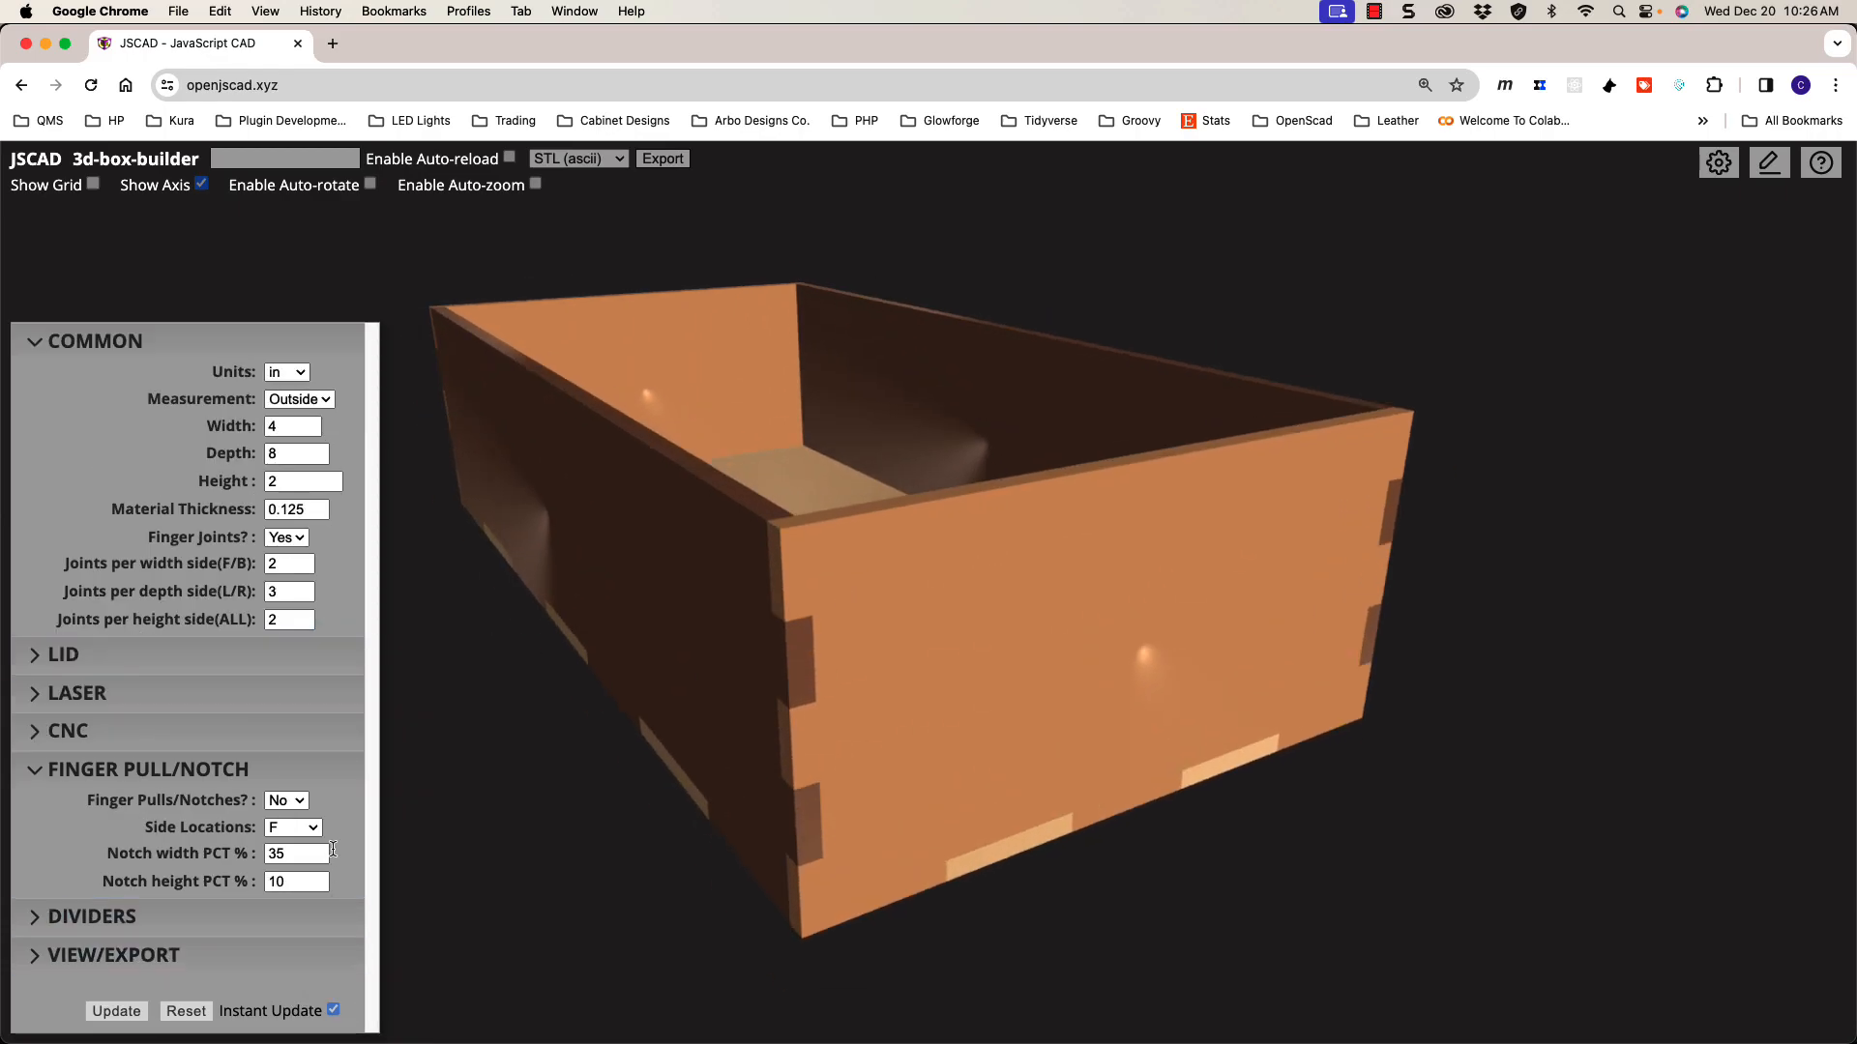
Step: Set Finger Pulls/Notches to Yes and orbit to inspect the curved notch in the front wall
left_click(284, 801)
left_click(285, 822)
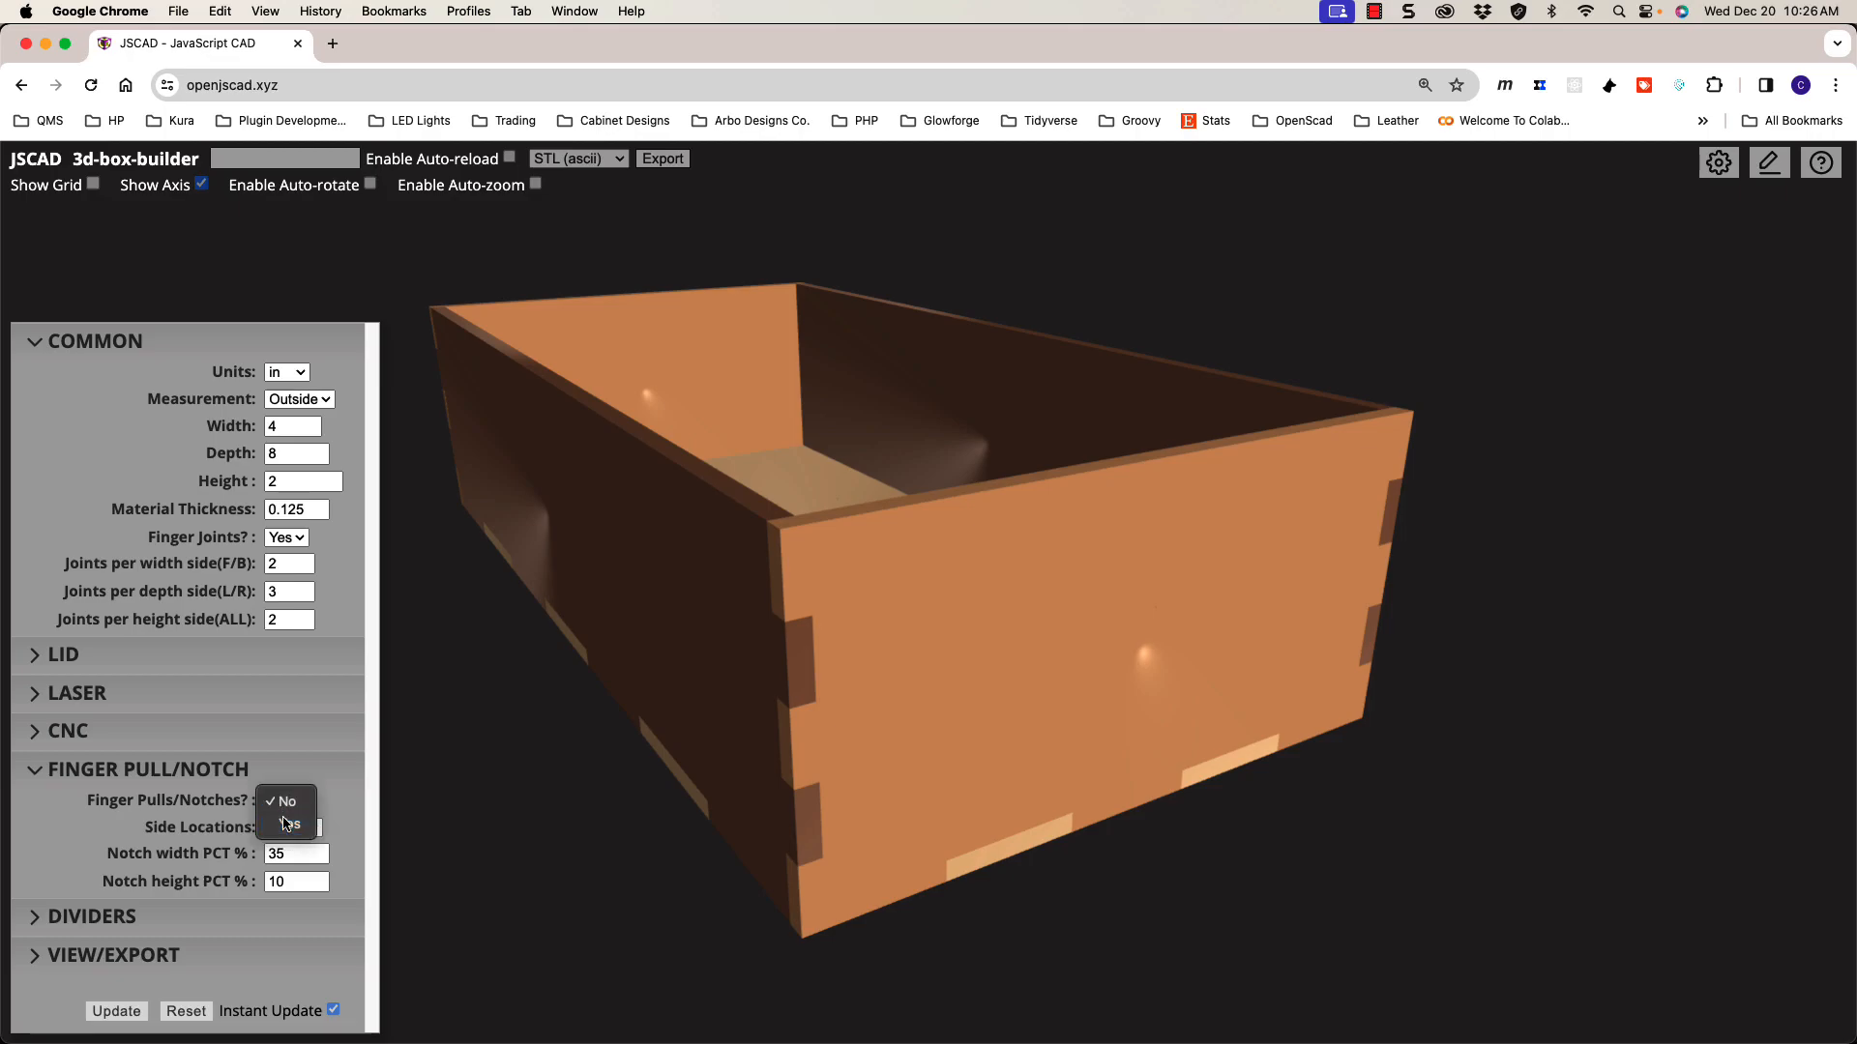
mouse_move(936, 656)
left_mouse_down()
mouse_move(899, 667)
mouse_move(941, 639)
left_mouse_up()
scroll(941, 639, "down", 2)
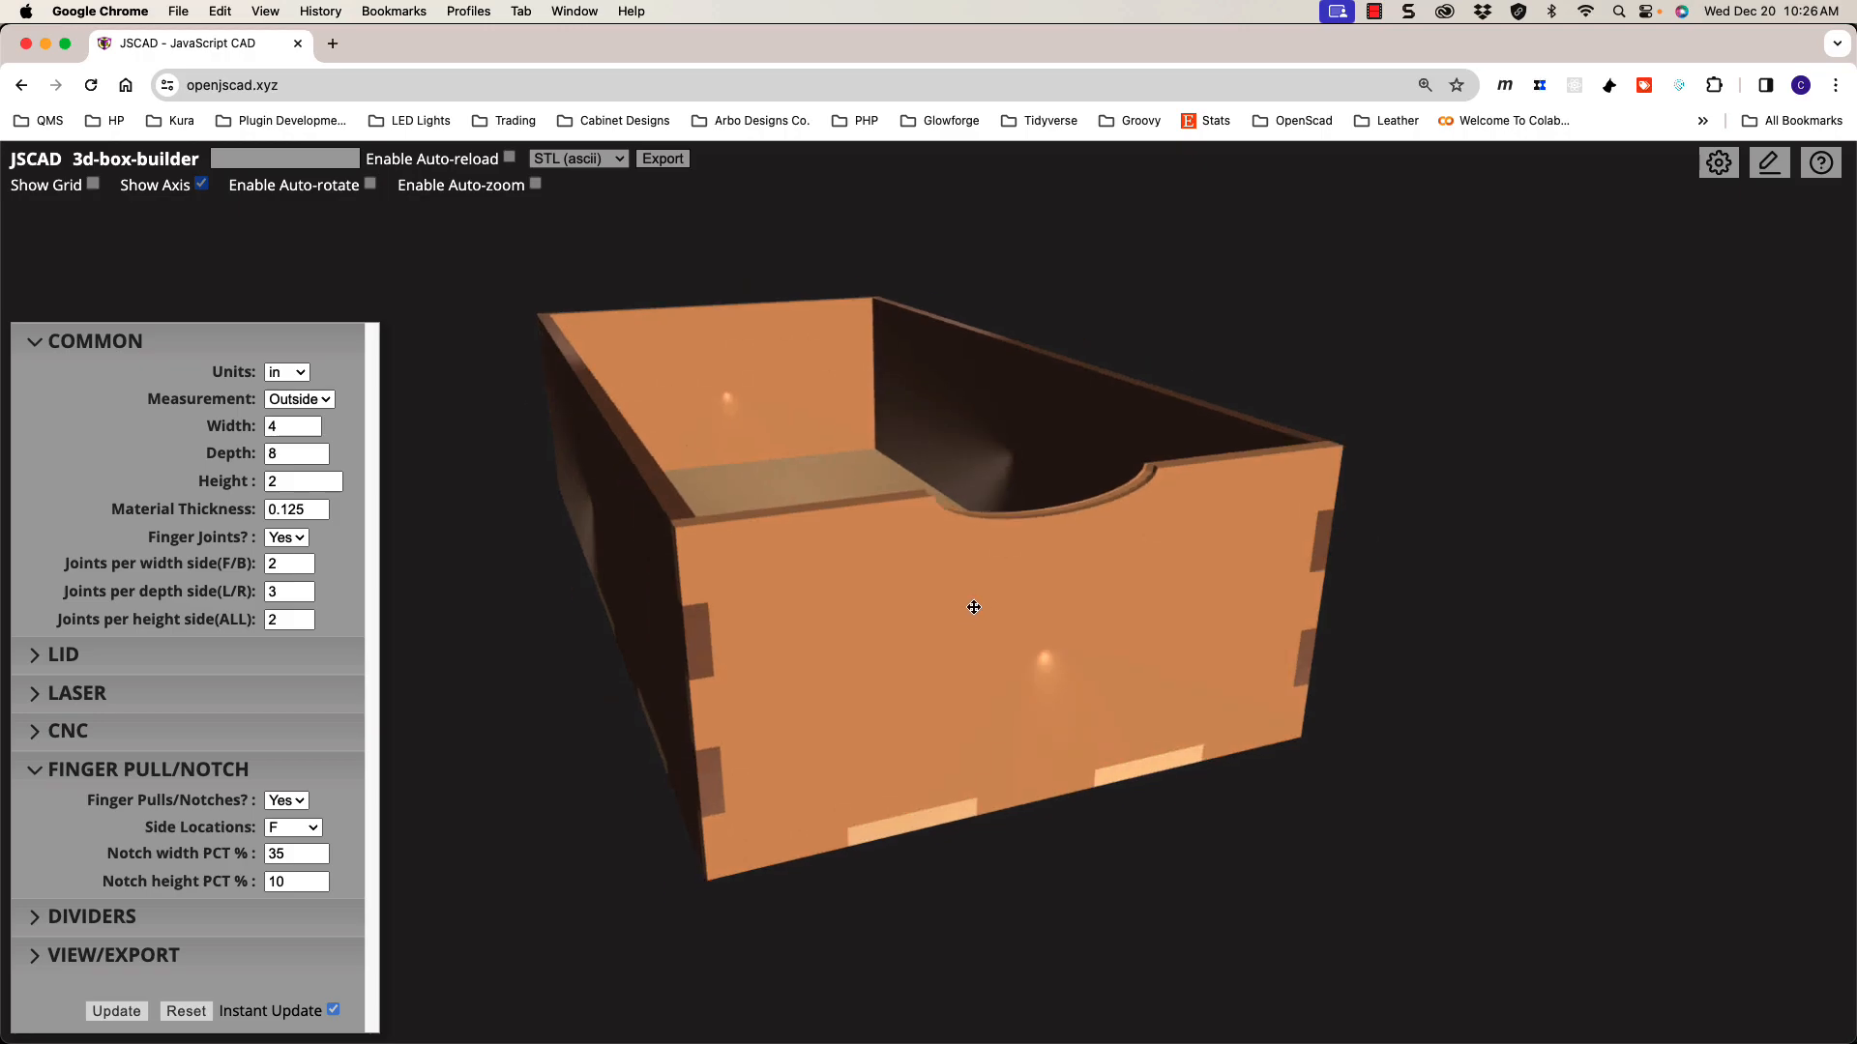
mouse_move(954, 596)
left_mouse_down()
mouse_move(920, 584)
mouse_move(959, 601)
left_mouse_up()
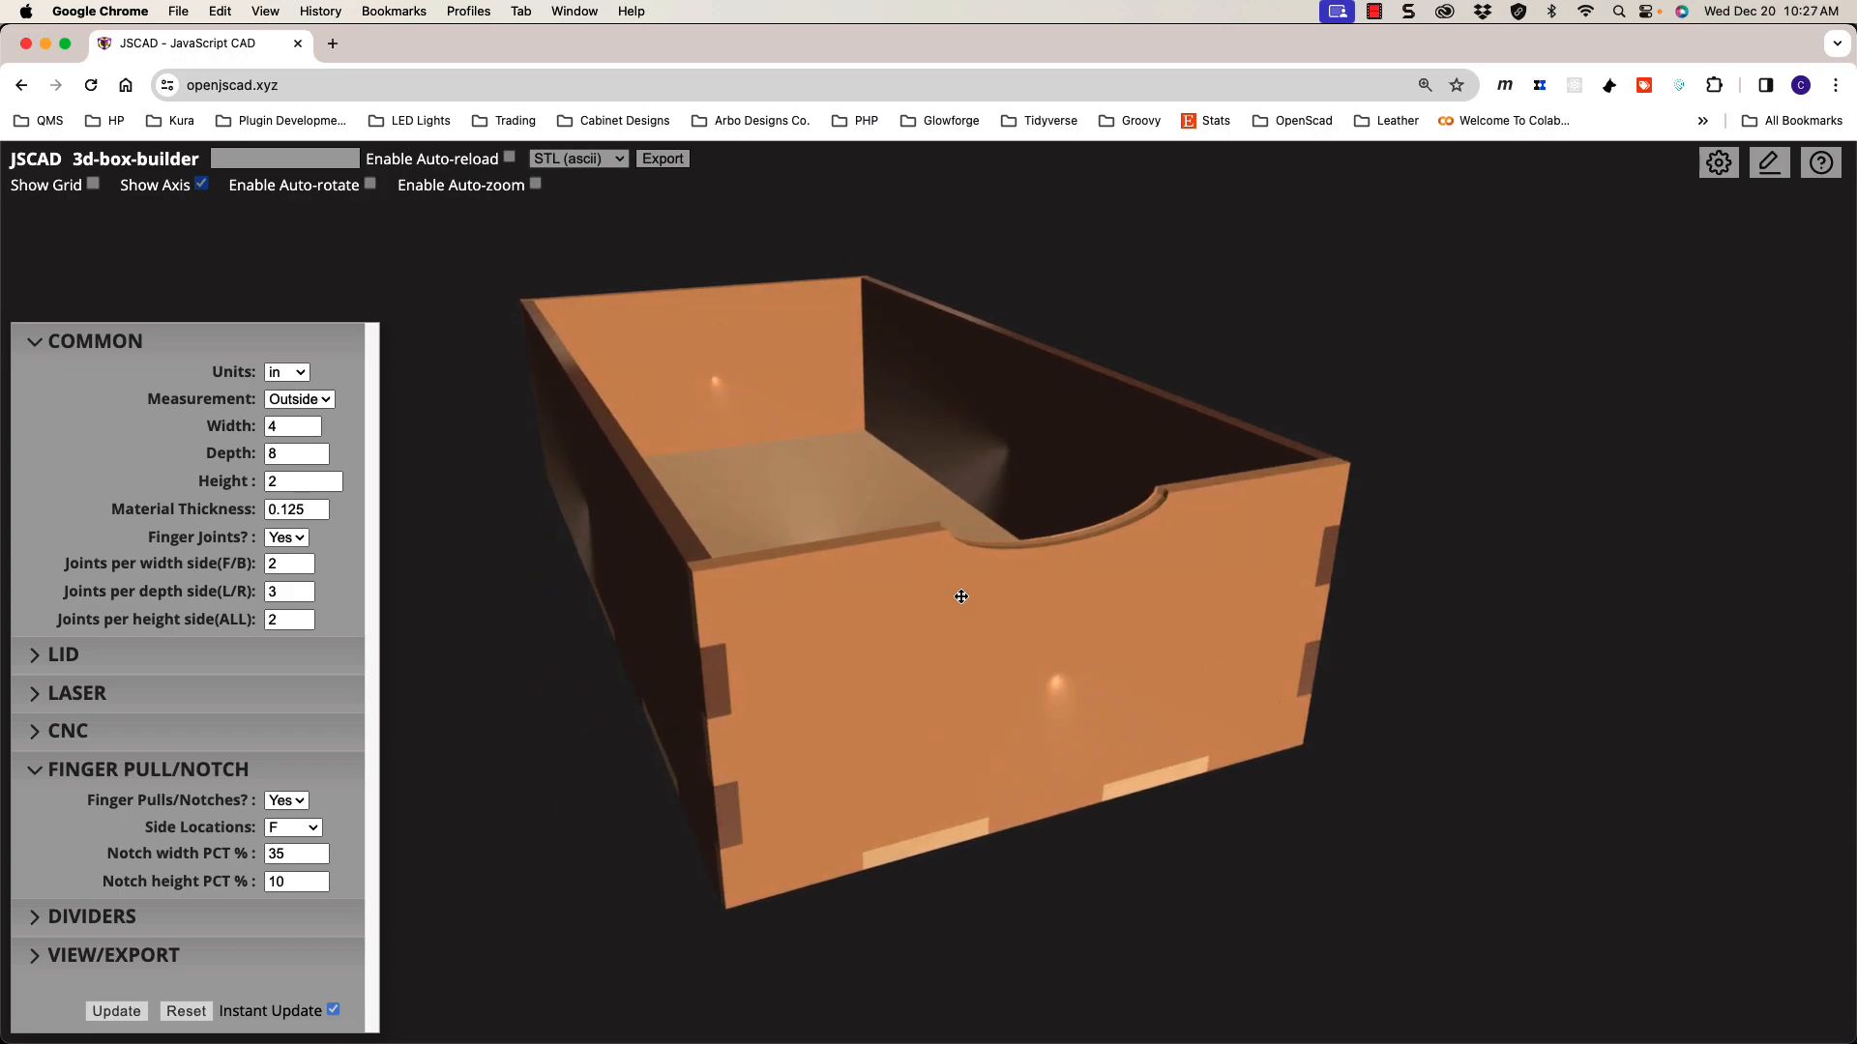
left_click_drag(965, 590, 963, 595)
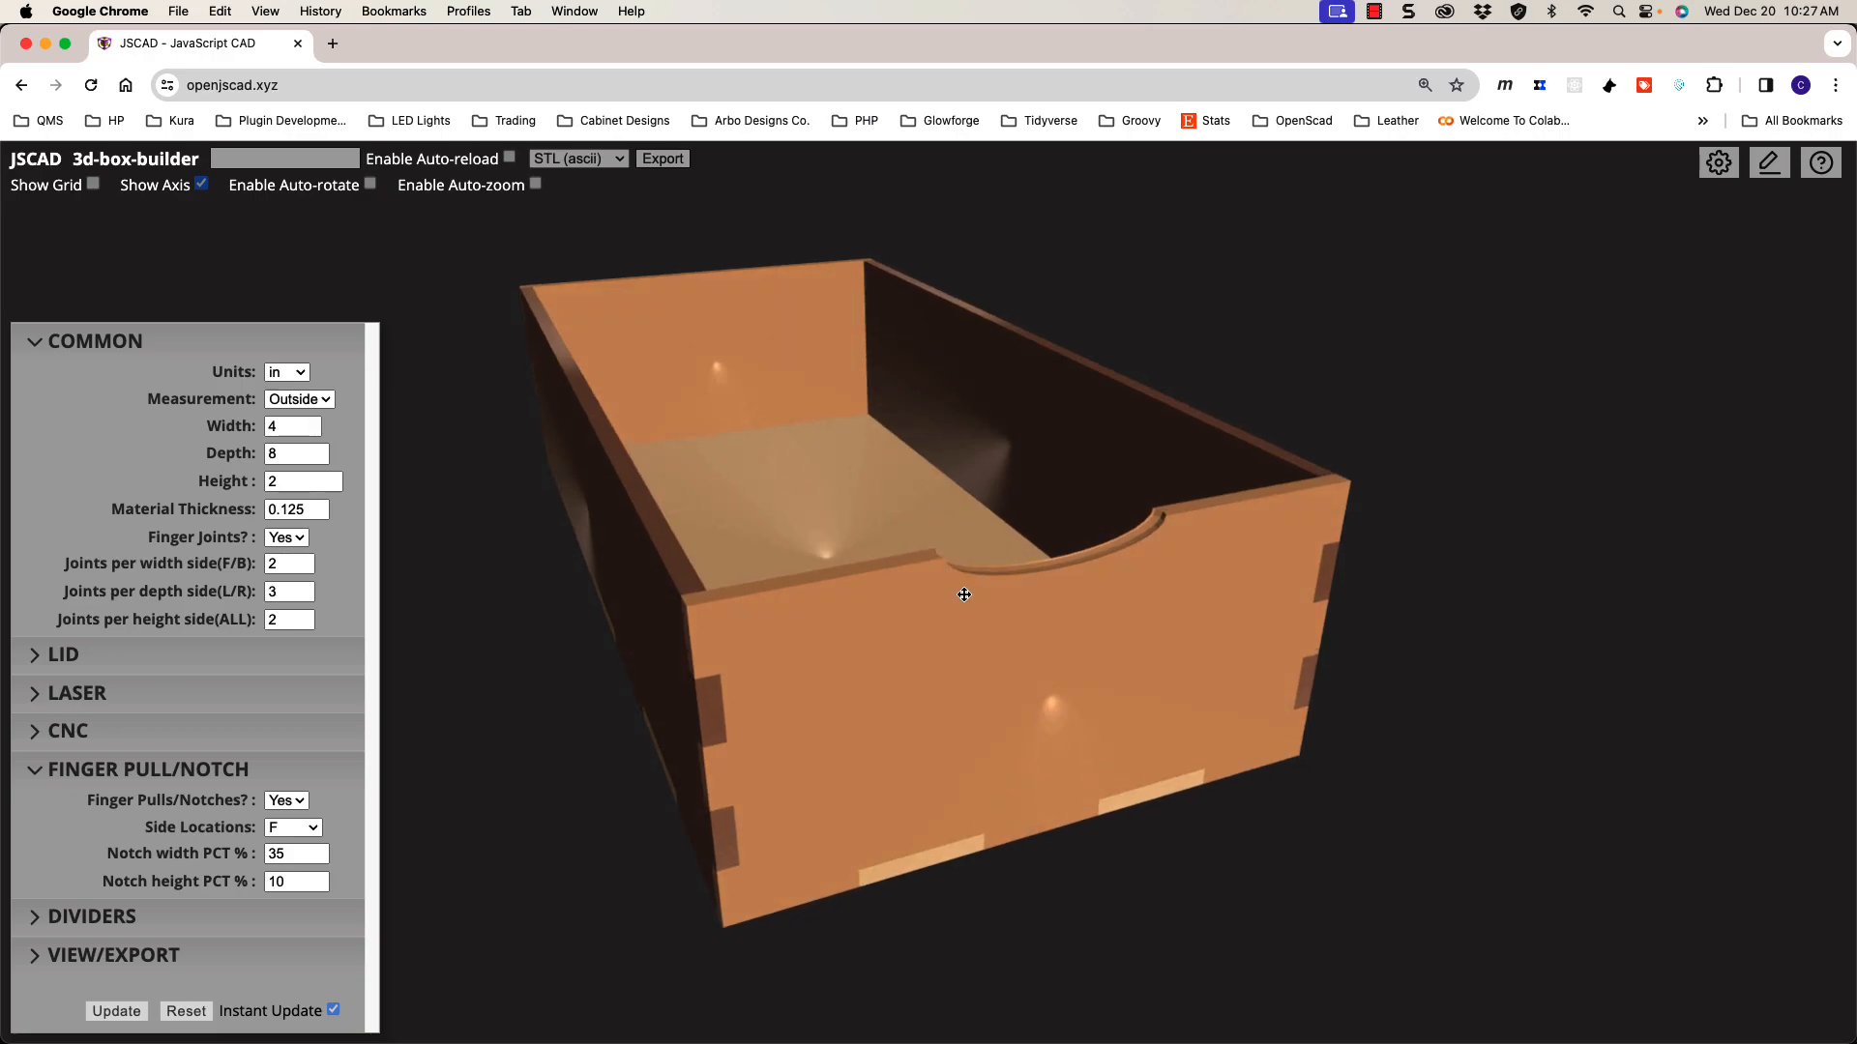
left_click_drag(973, 605, 975, 601)
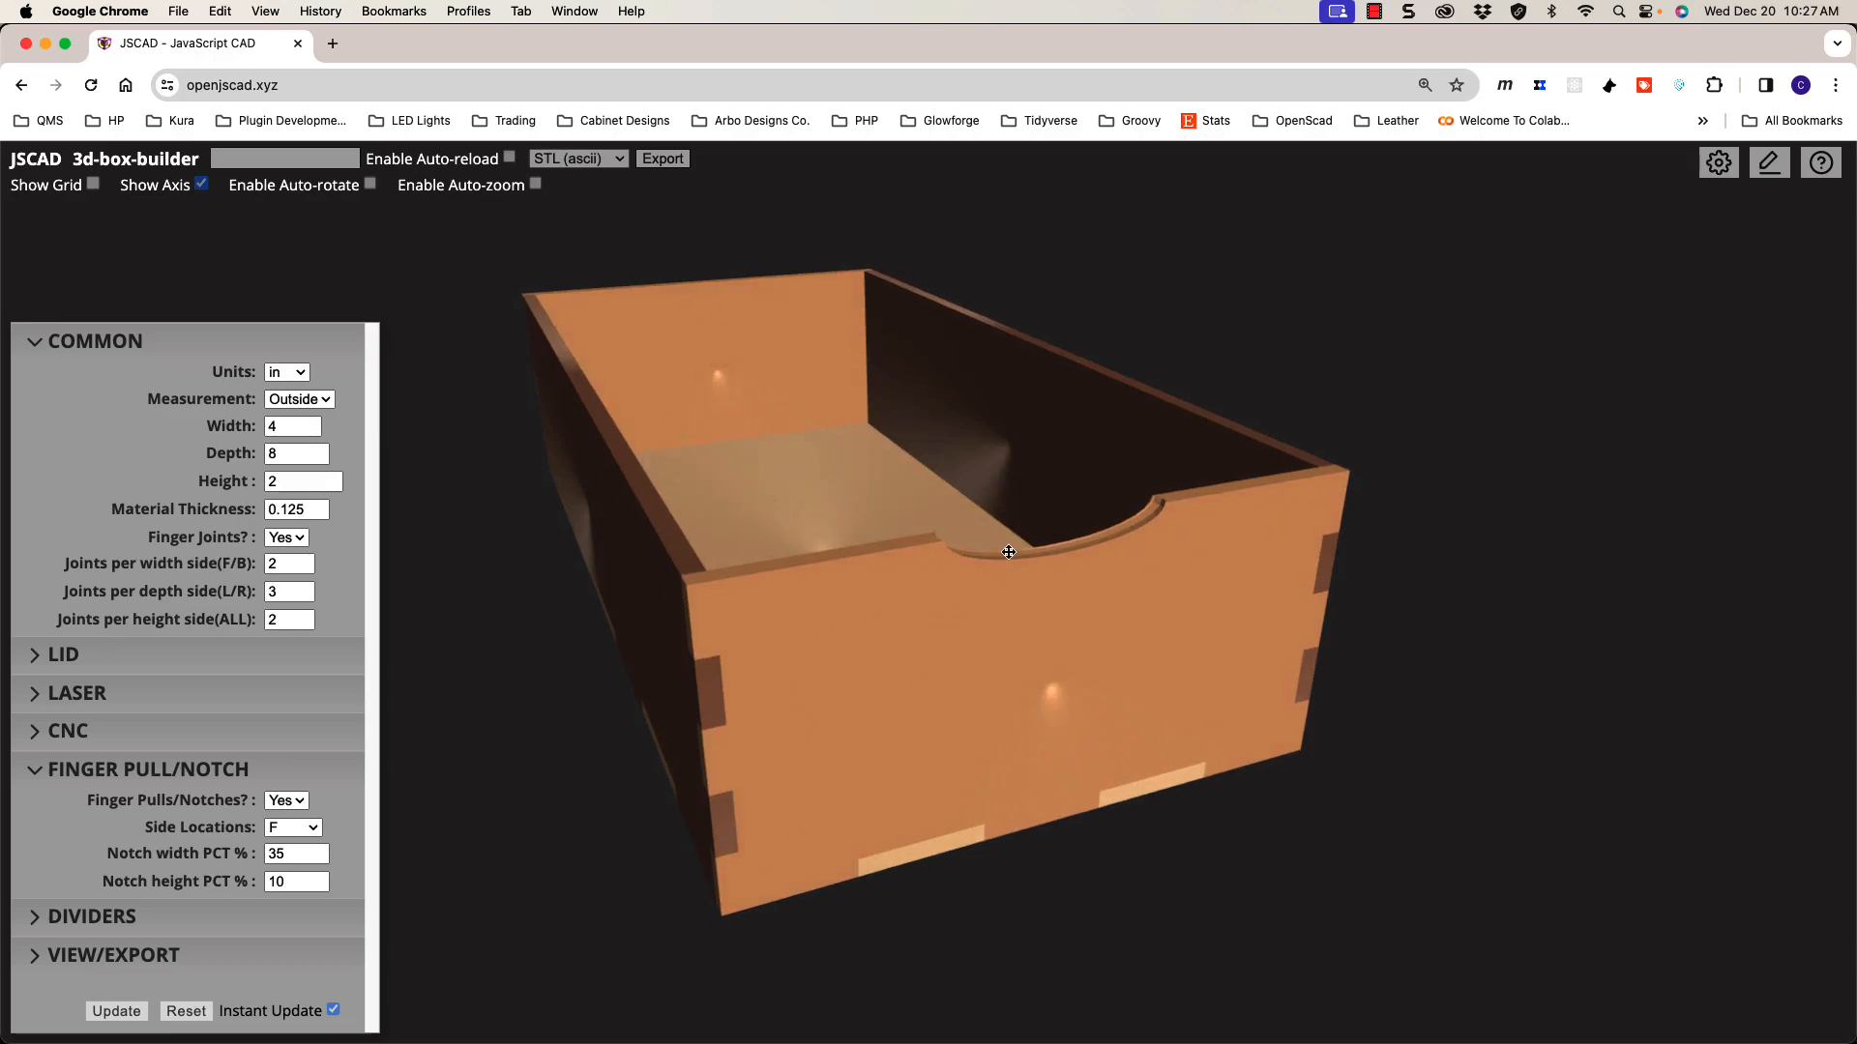
mouse_move(996, 577)
left_mouse_down()
mouse_move(978, 571)
mouse_move(992, 587)
left_mouse_up()
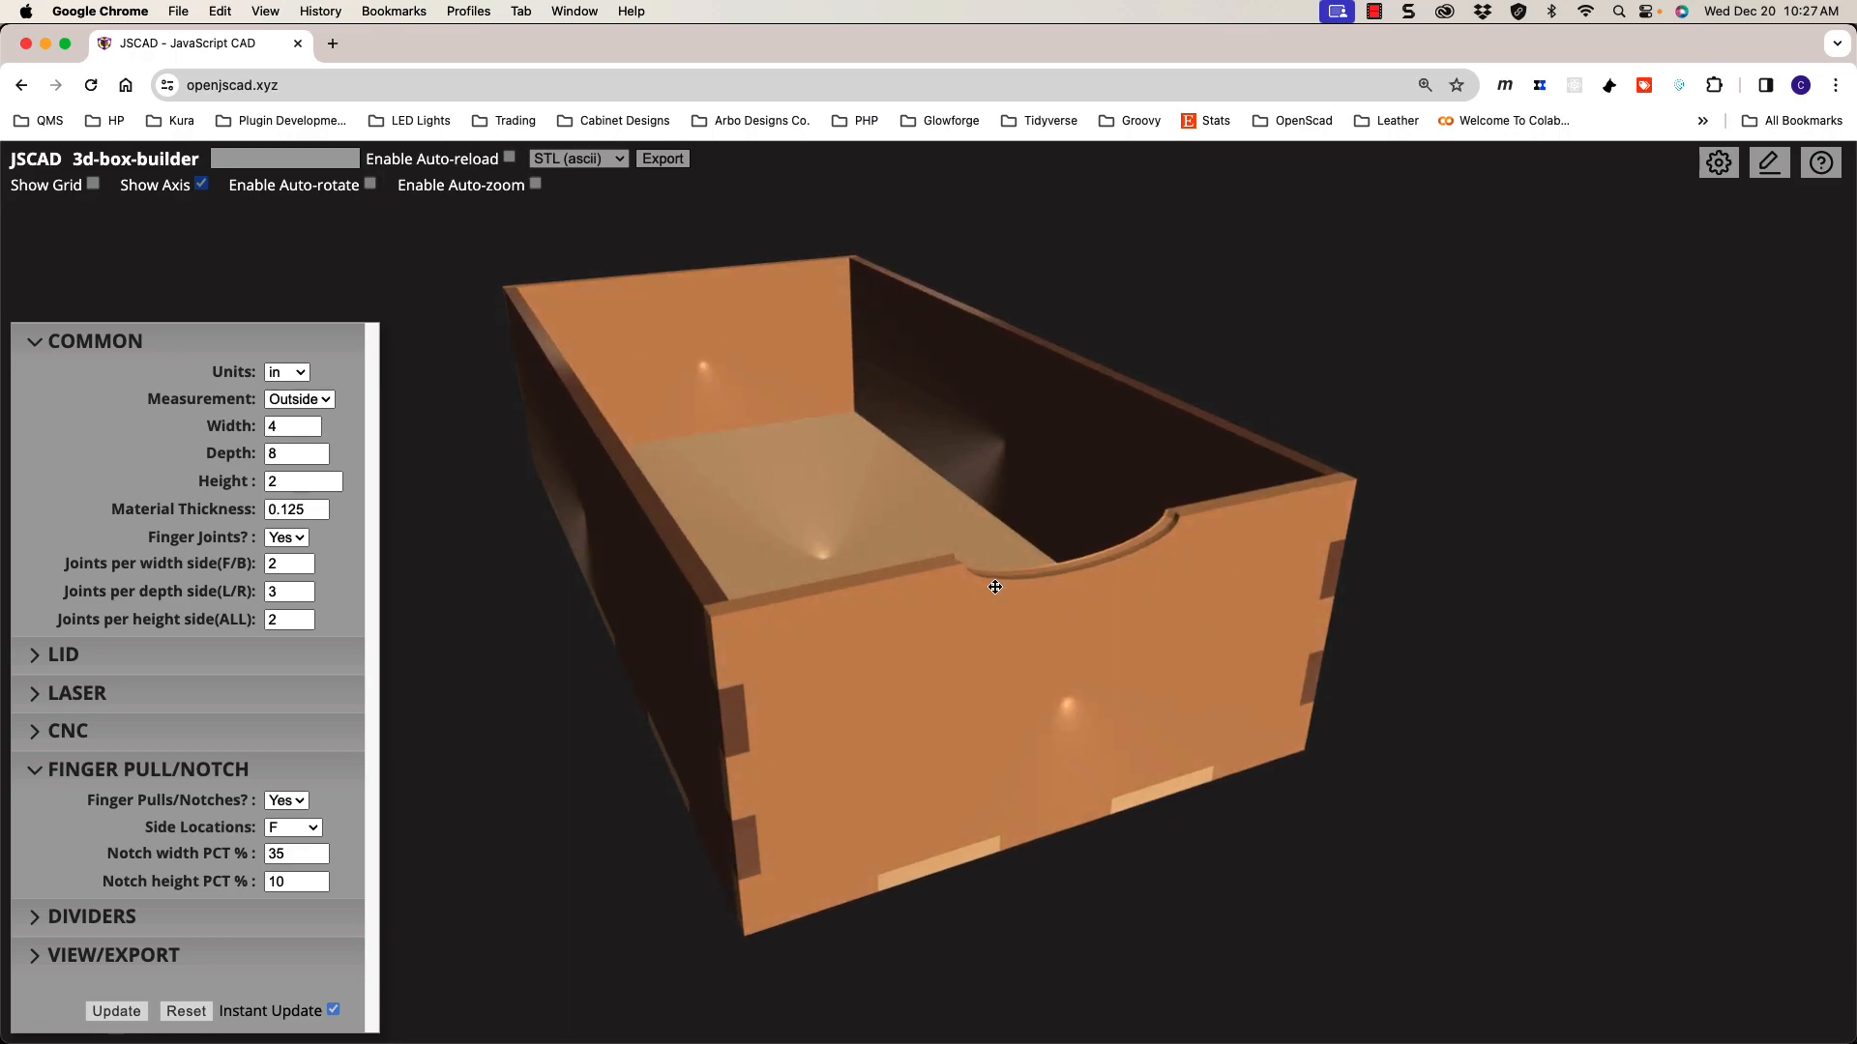
left_click(305, 831)
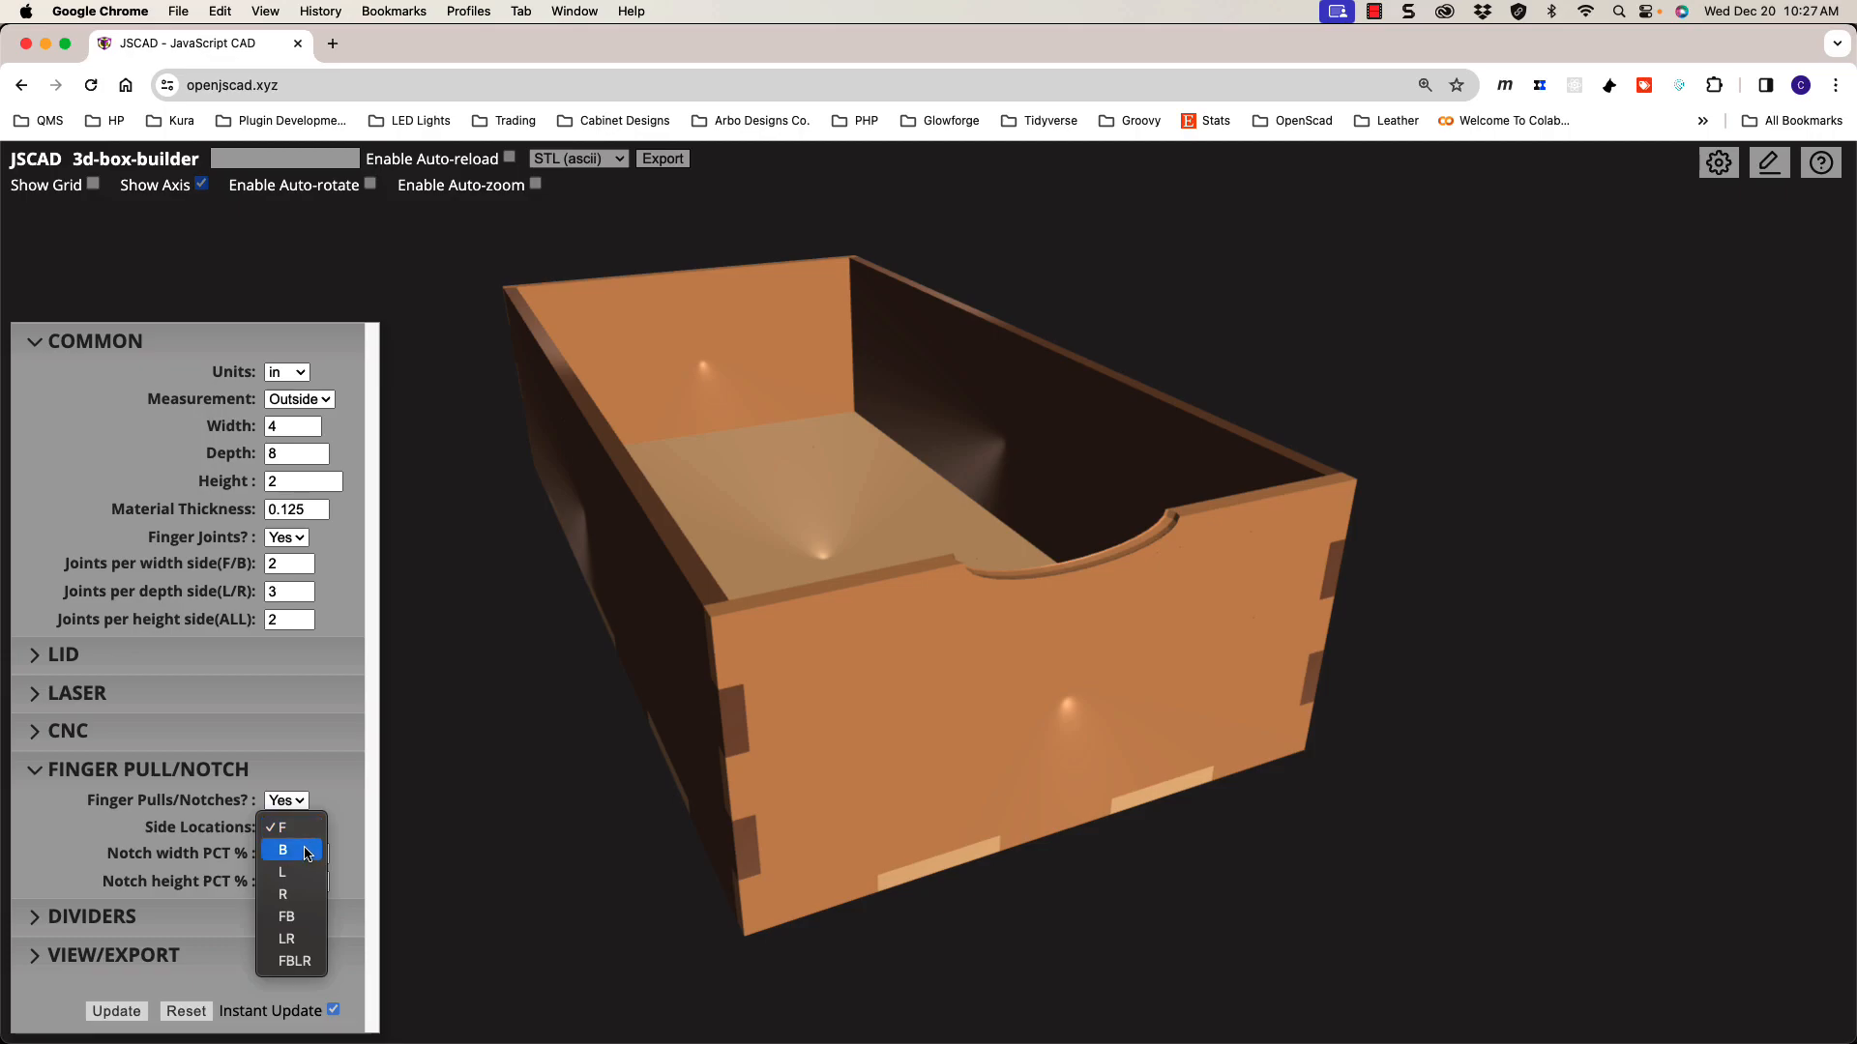
Step: Put notches on all four sides (FBLR) and set notch width and height to 31%
left_click(308, 962)
left_click_drag(485, 861, 621, 746)
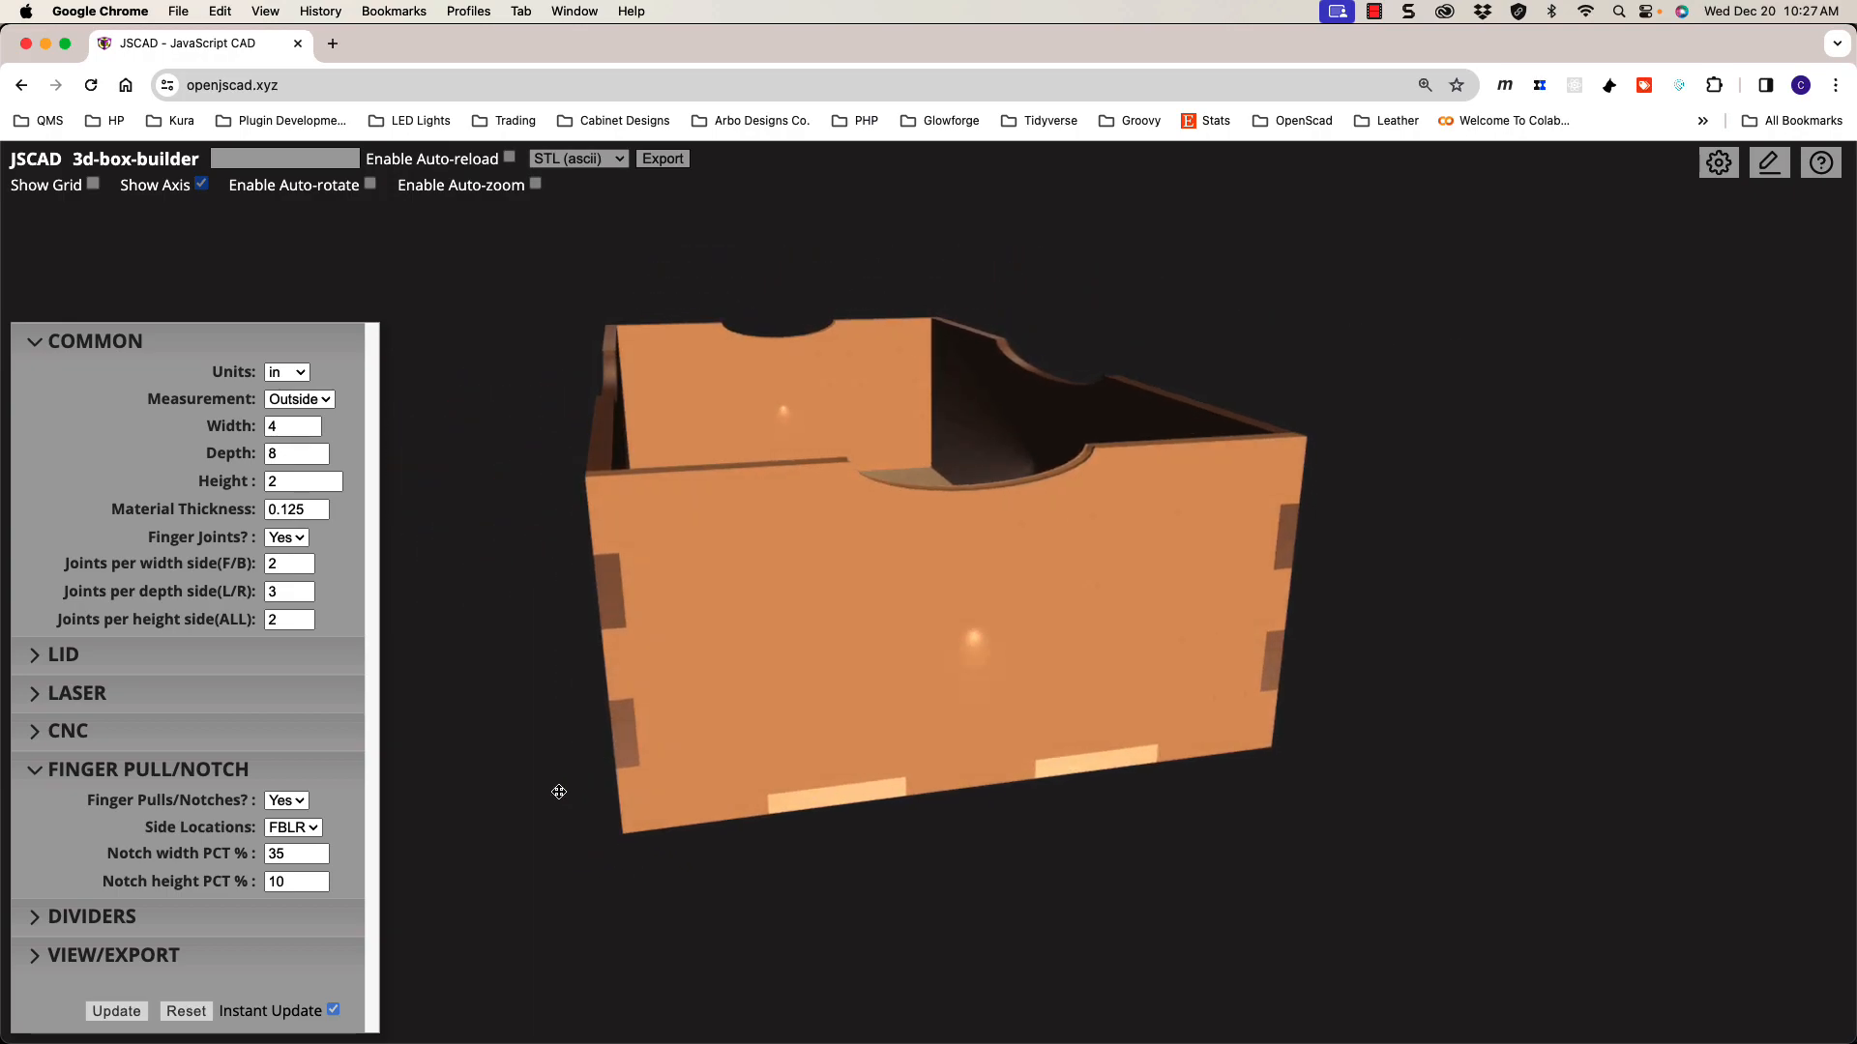
left_click(318, 855)
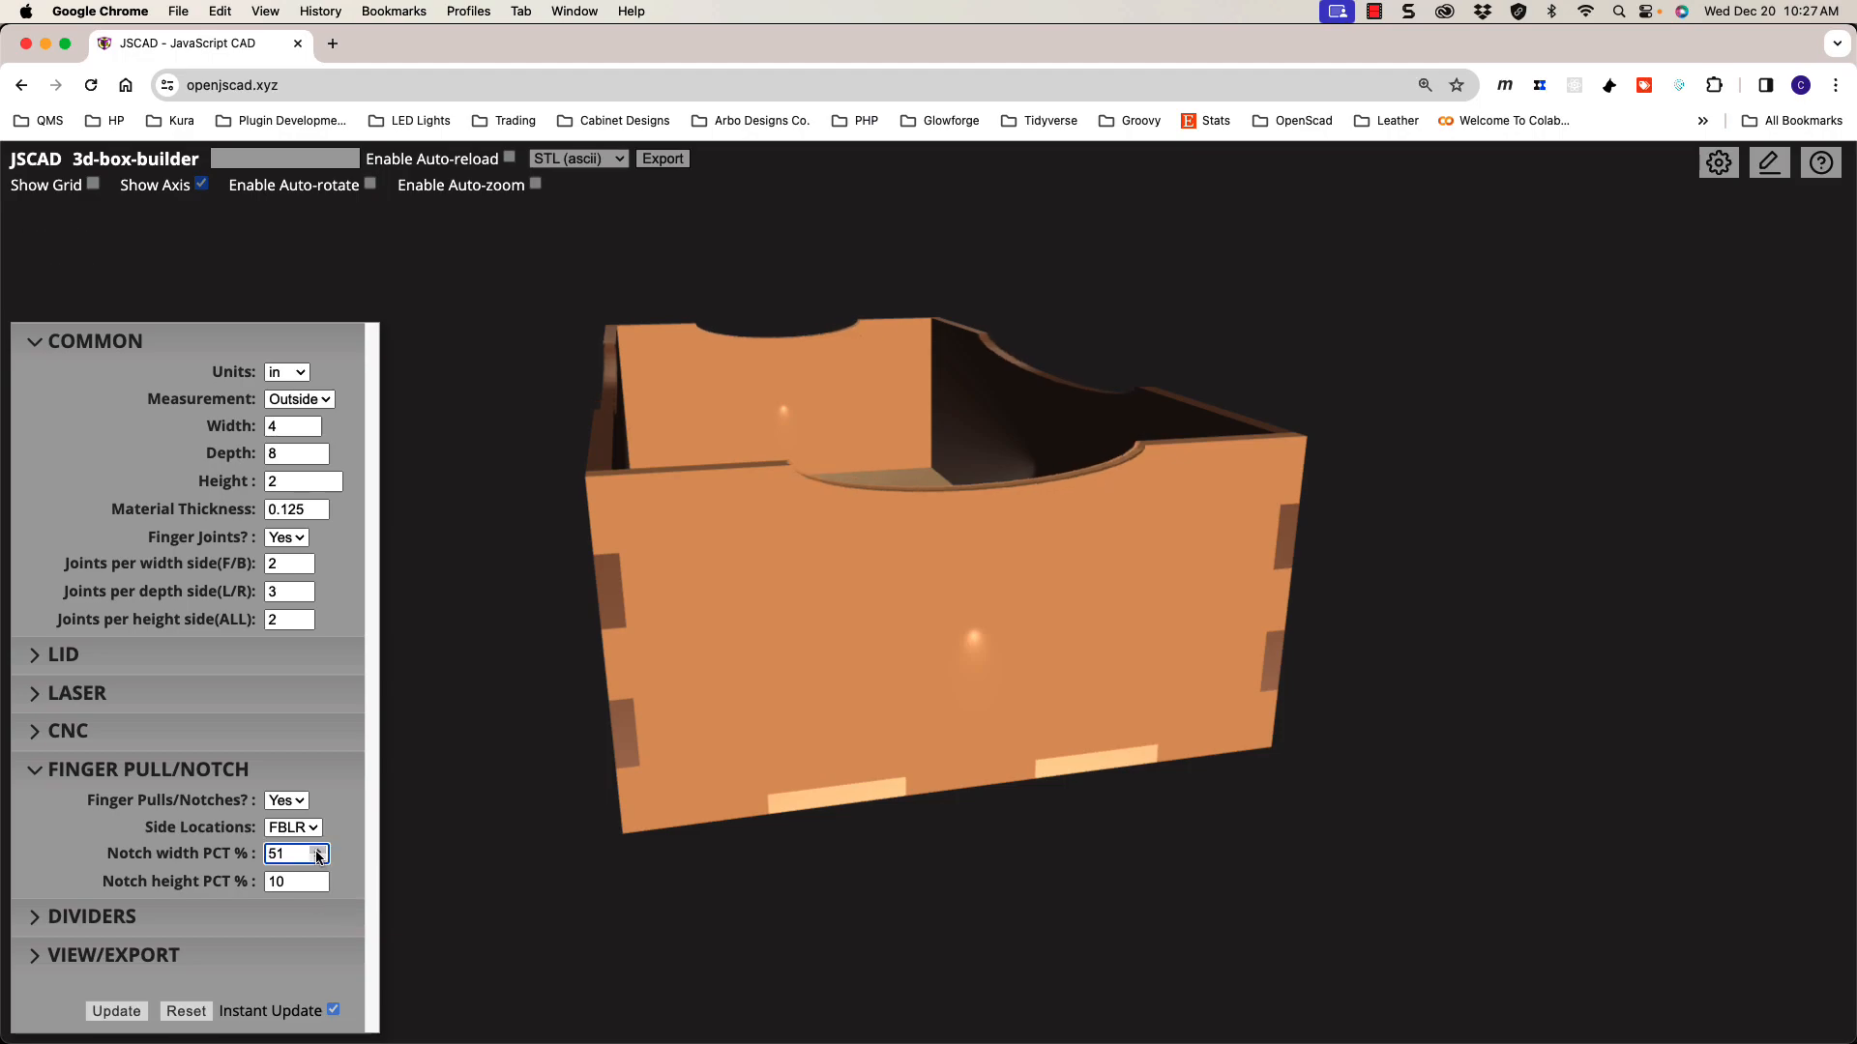
left_click(318, 859)
left_click(319, 859)
left_click(319, 878)
left_click(319, 878)
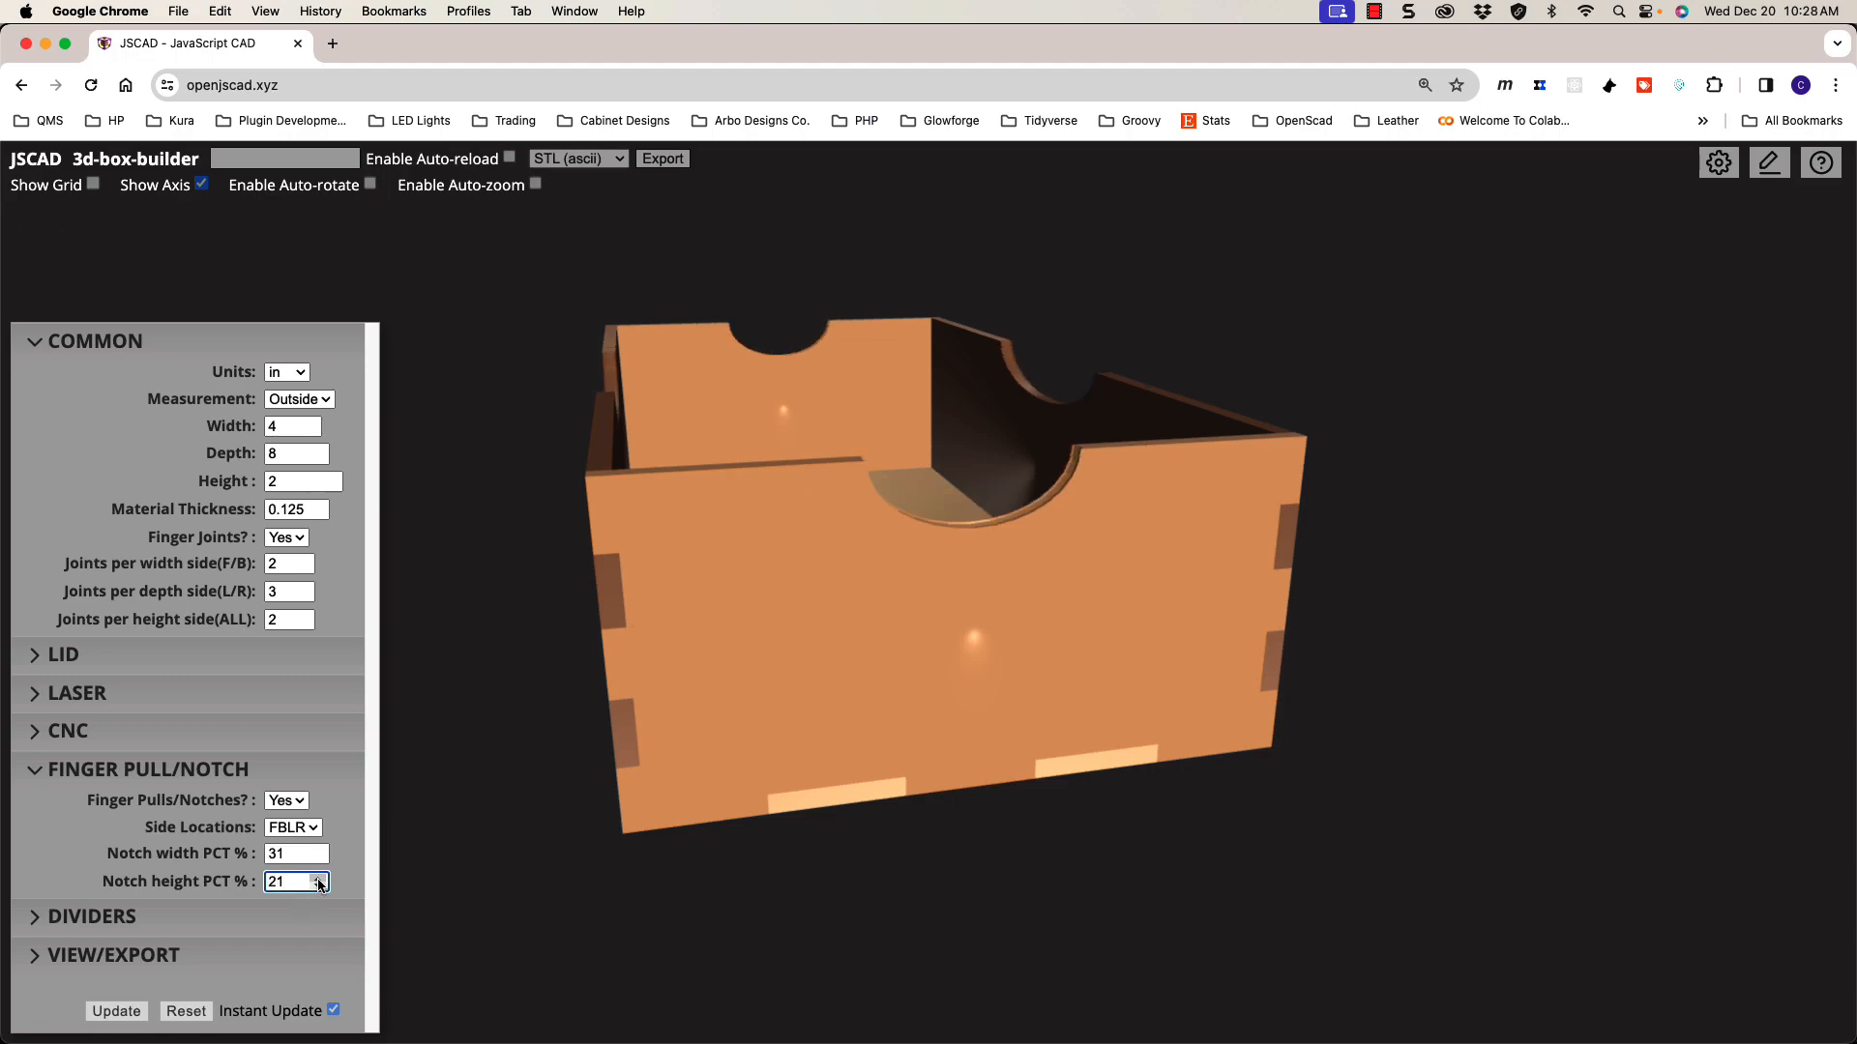
Step: Set Side Locations back to F so only the front wall keeps the notch
left_click_drag(642, 854, 802, 838)
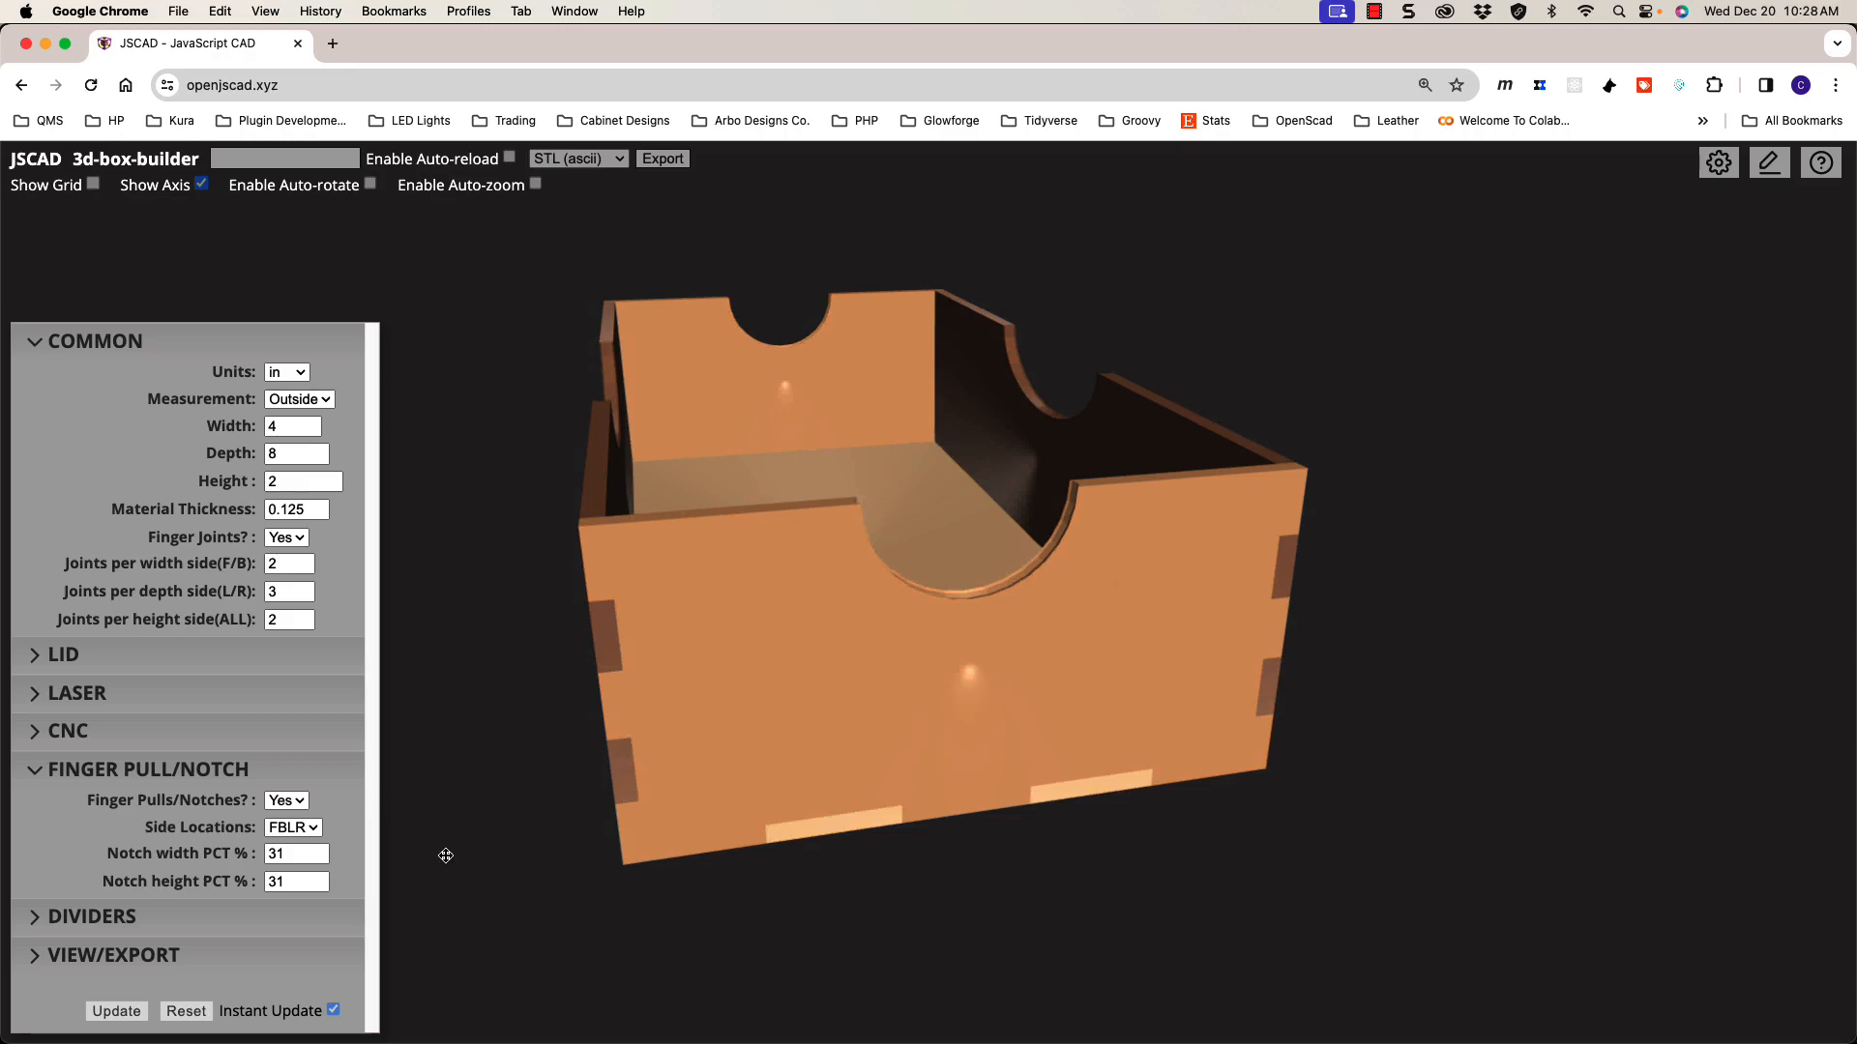
left_click(301, 829)
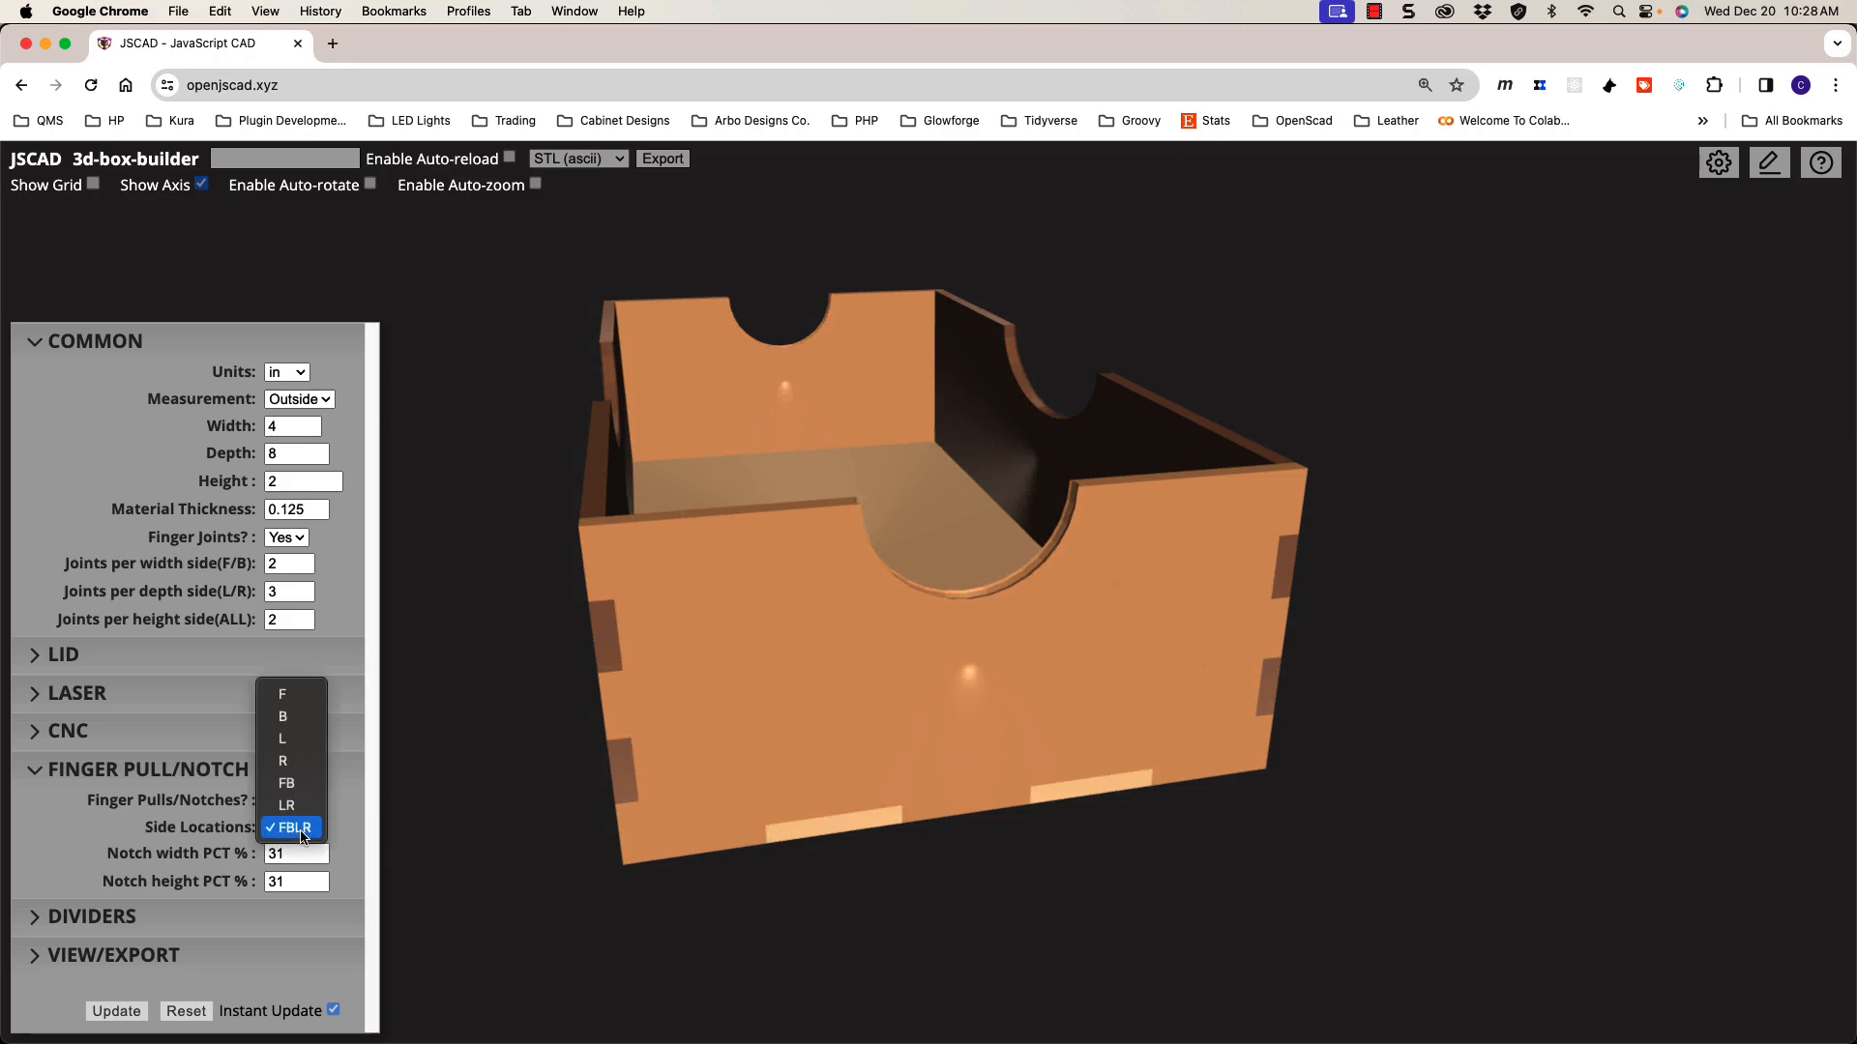
left_click(286, 697)
Step: Orbit and zoom around the box to check the 31% front notch and the floor
left_click_drag(720, 697, 760, 695)
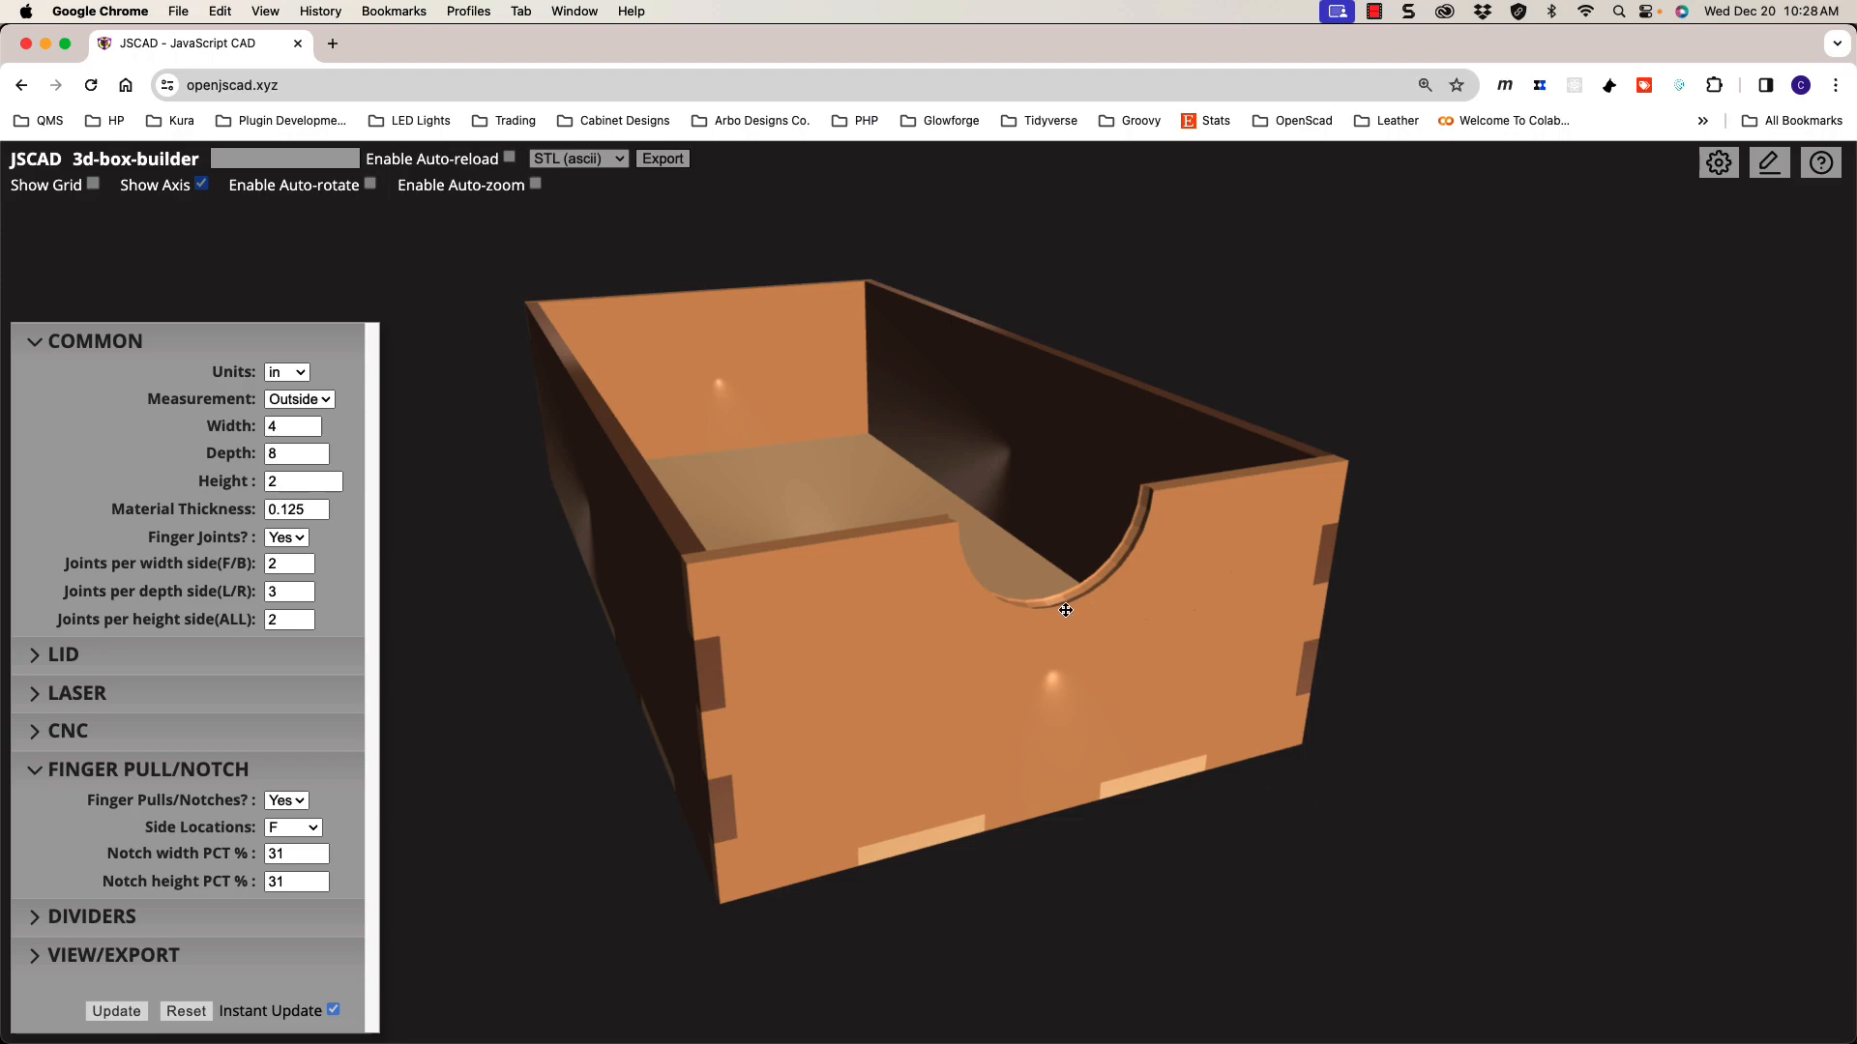
mouse_move(1035, 600)
left_mouse_down()
mouse_move(1056, 593)
mouse_move(1068, 624)
mouse_move(1056, 613)
left_mouse_up()
scroll(1052, 616, "up", 3)
scroll(1053, 614, "down", 5)
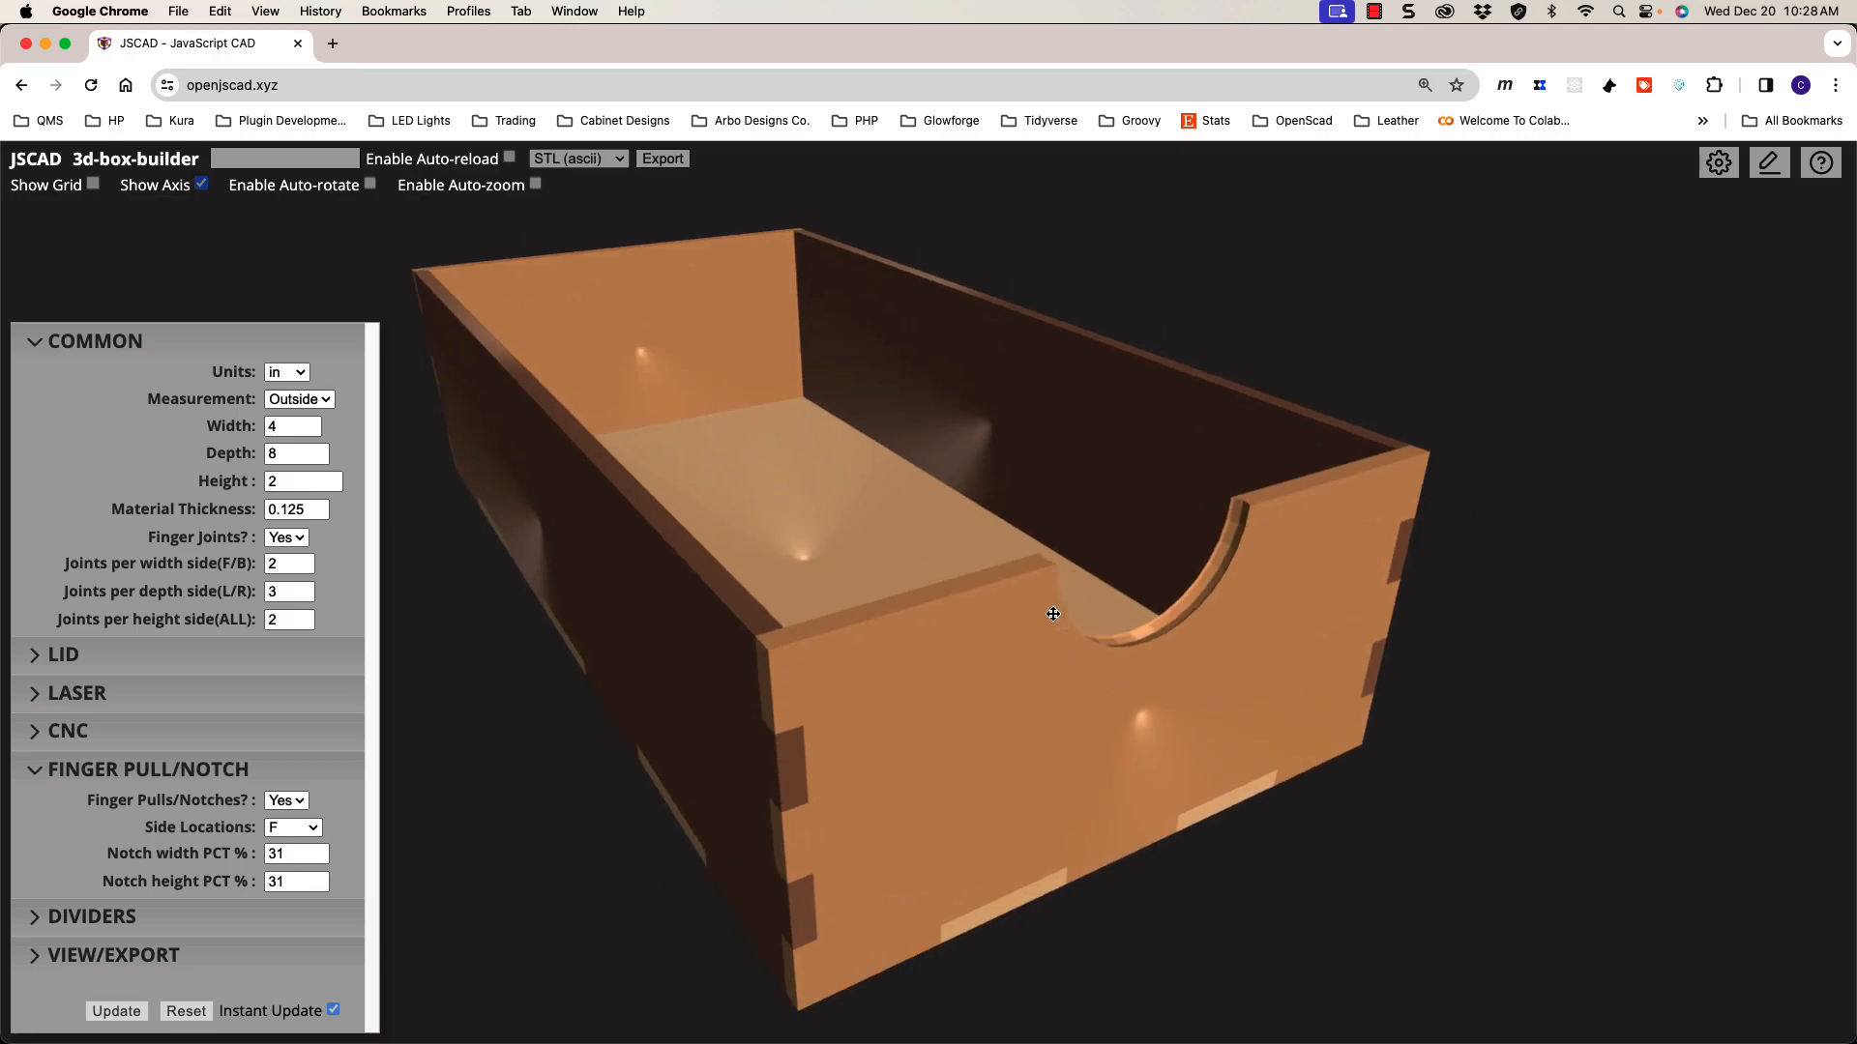
scroll(1053, 614, "up", 2)
scroll(1053, 614, "up", 2)
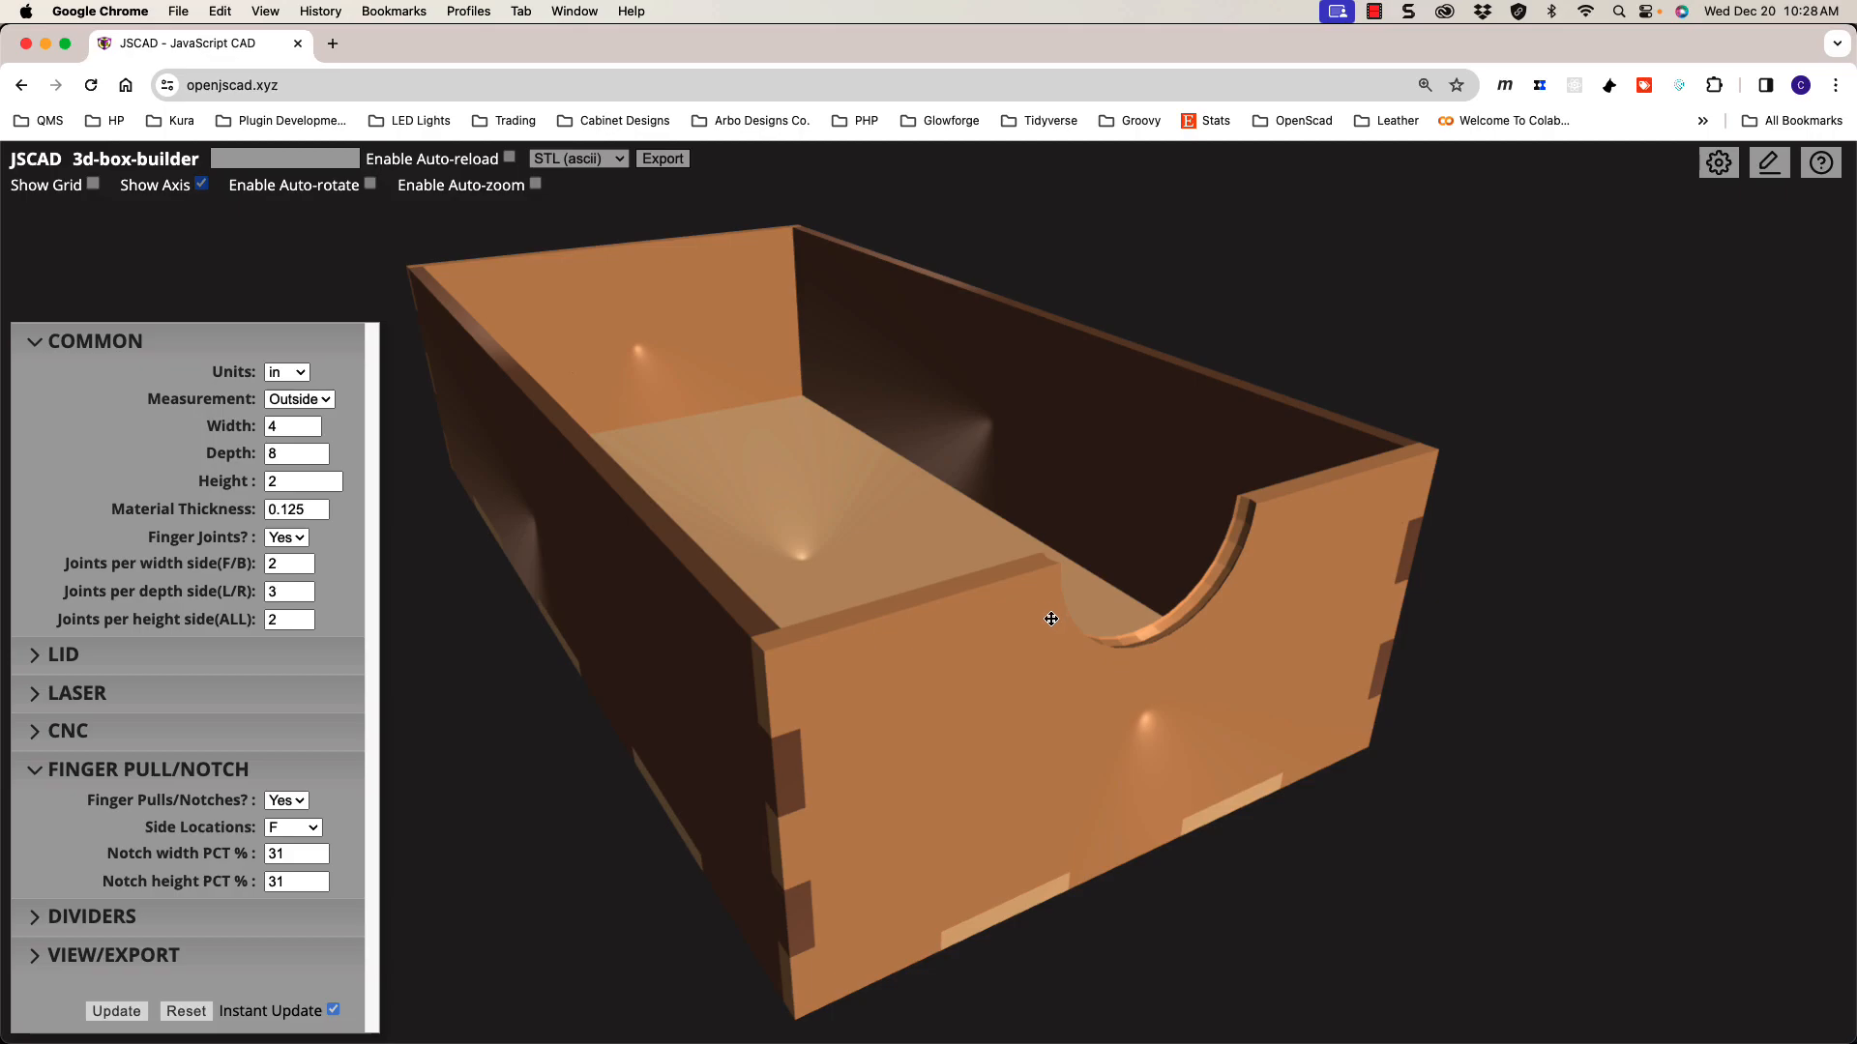
scroll(1051, 619, "down", 4)
scroll(1033, 611, "down", 1)
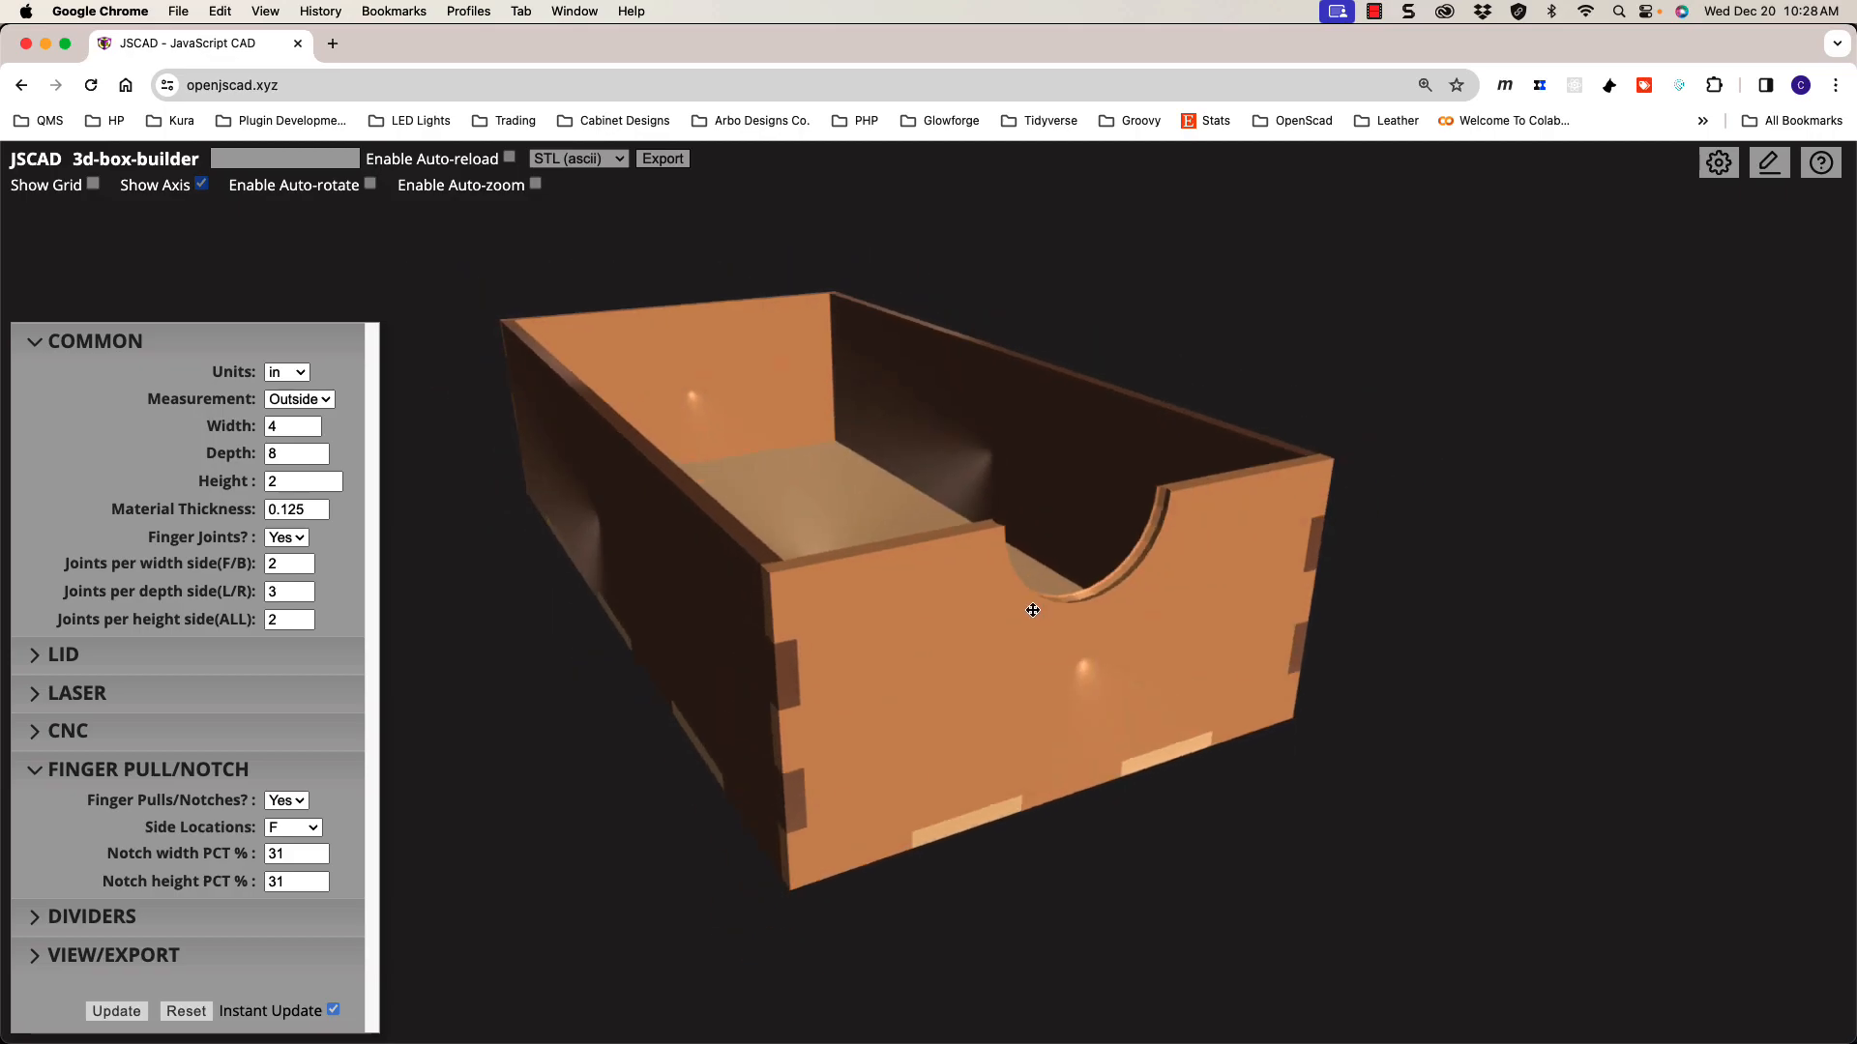
left_click_drag(1043, 610, 870, 607)
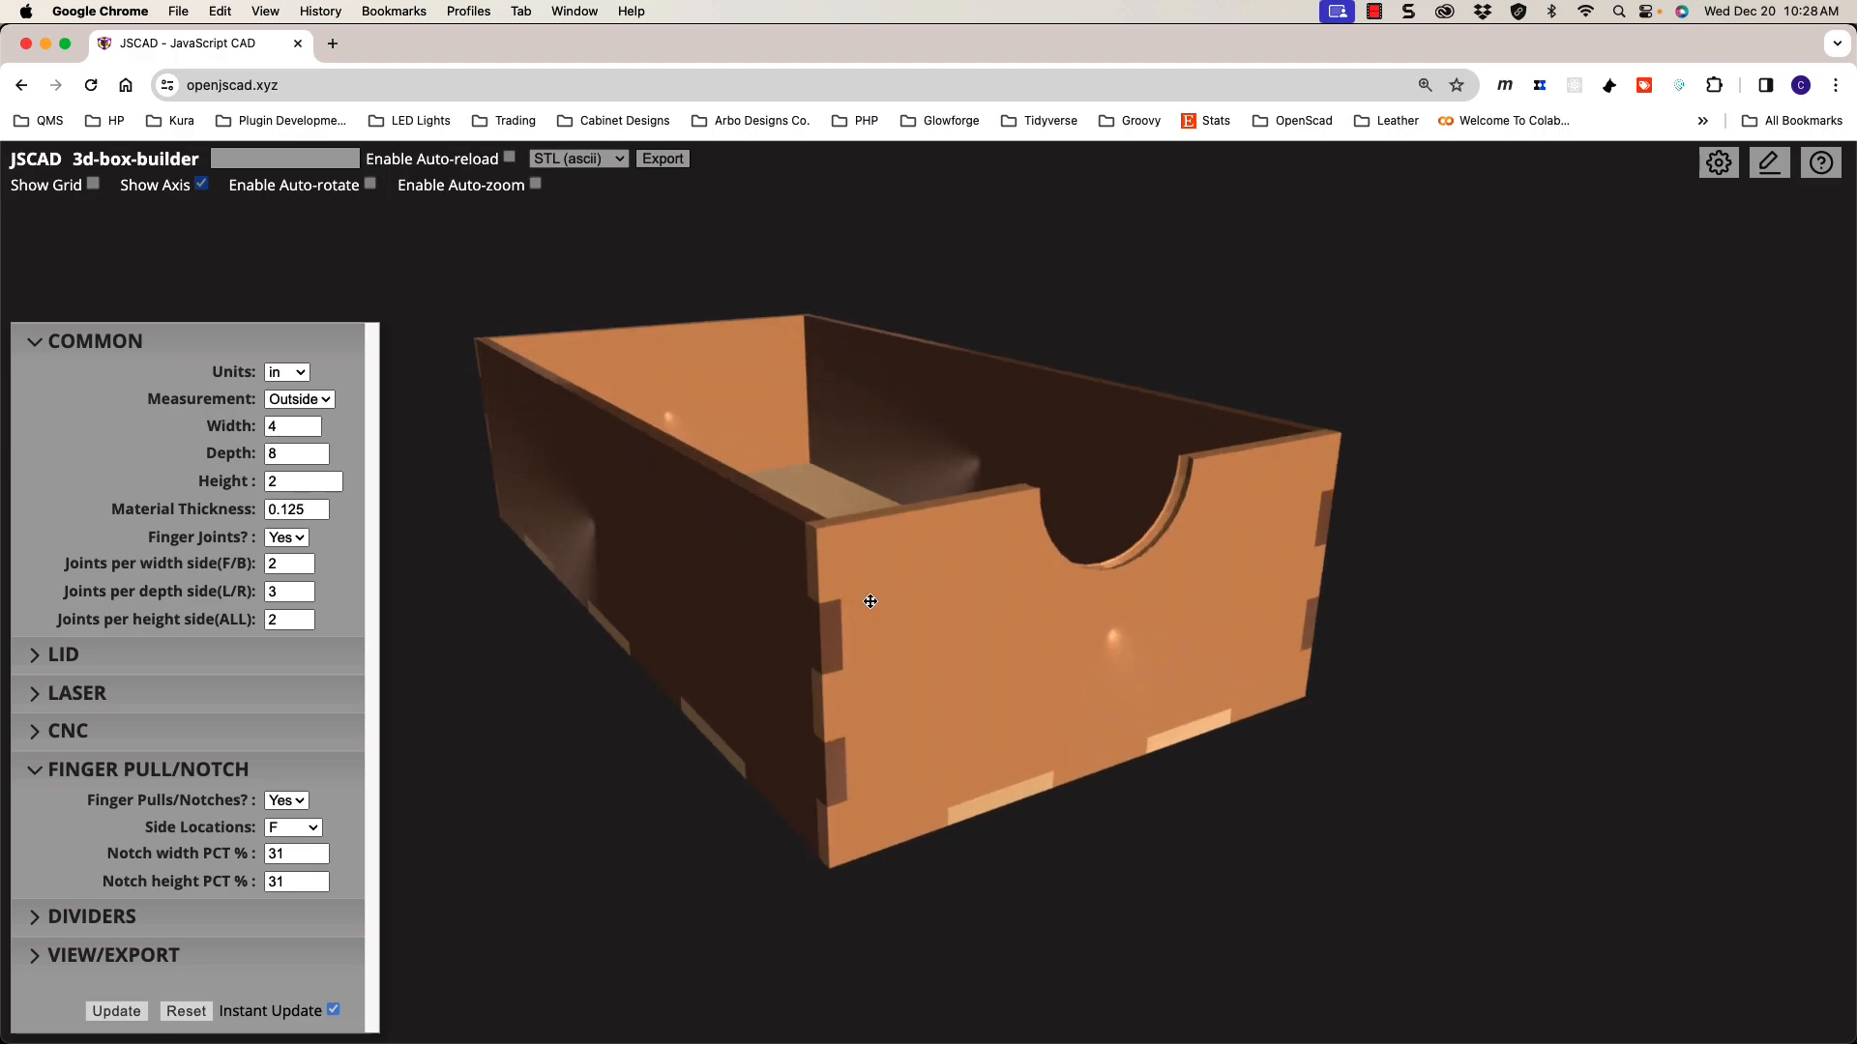
scroll(870, 601, "up", 2)
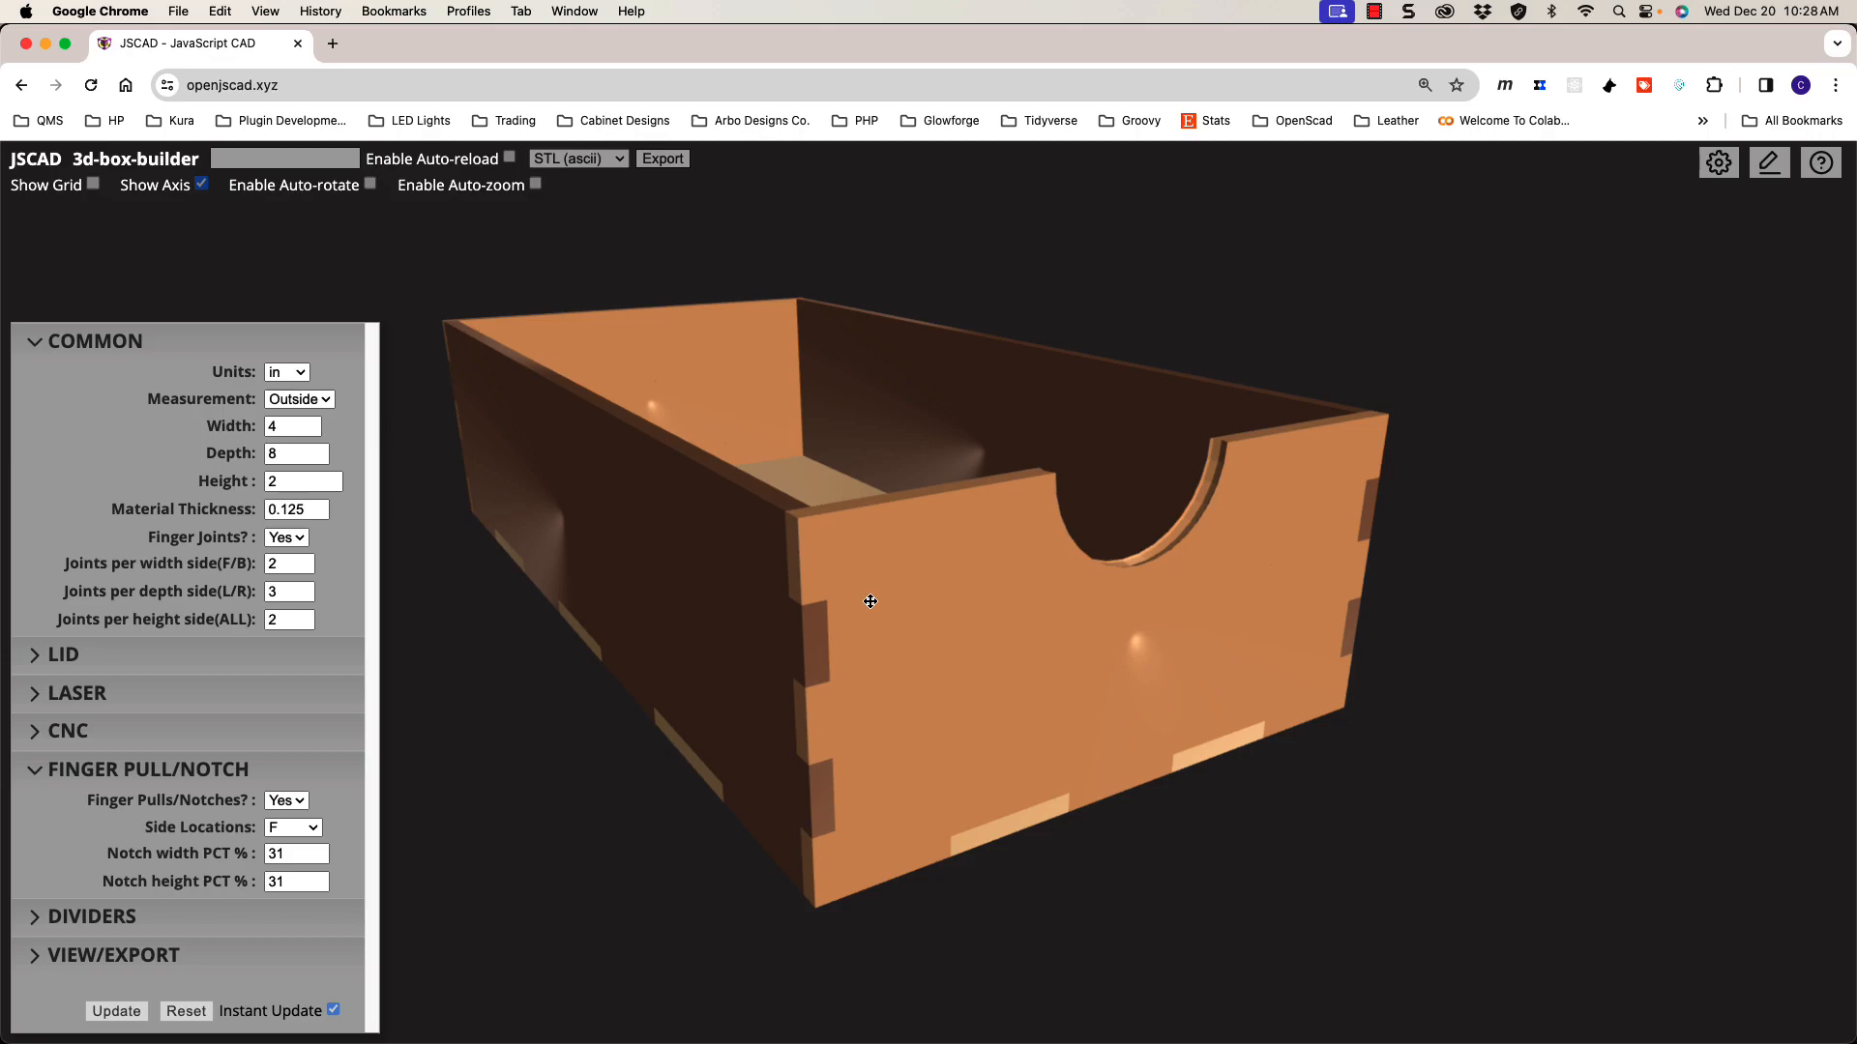
mouse_move(879, 613)
left_mouse_down()
mouse_move(905, 633)
mouse_move(842, 626)
mouse_move(903, 629)
left_mouse_up()
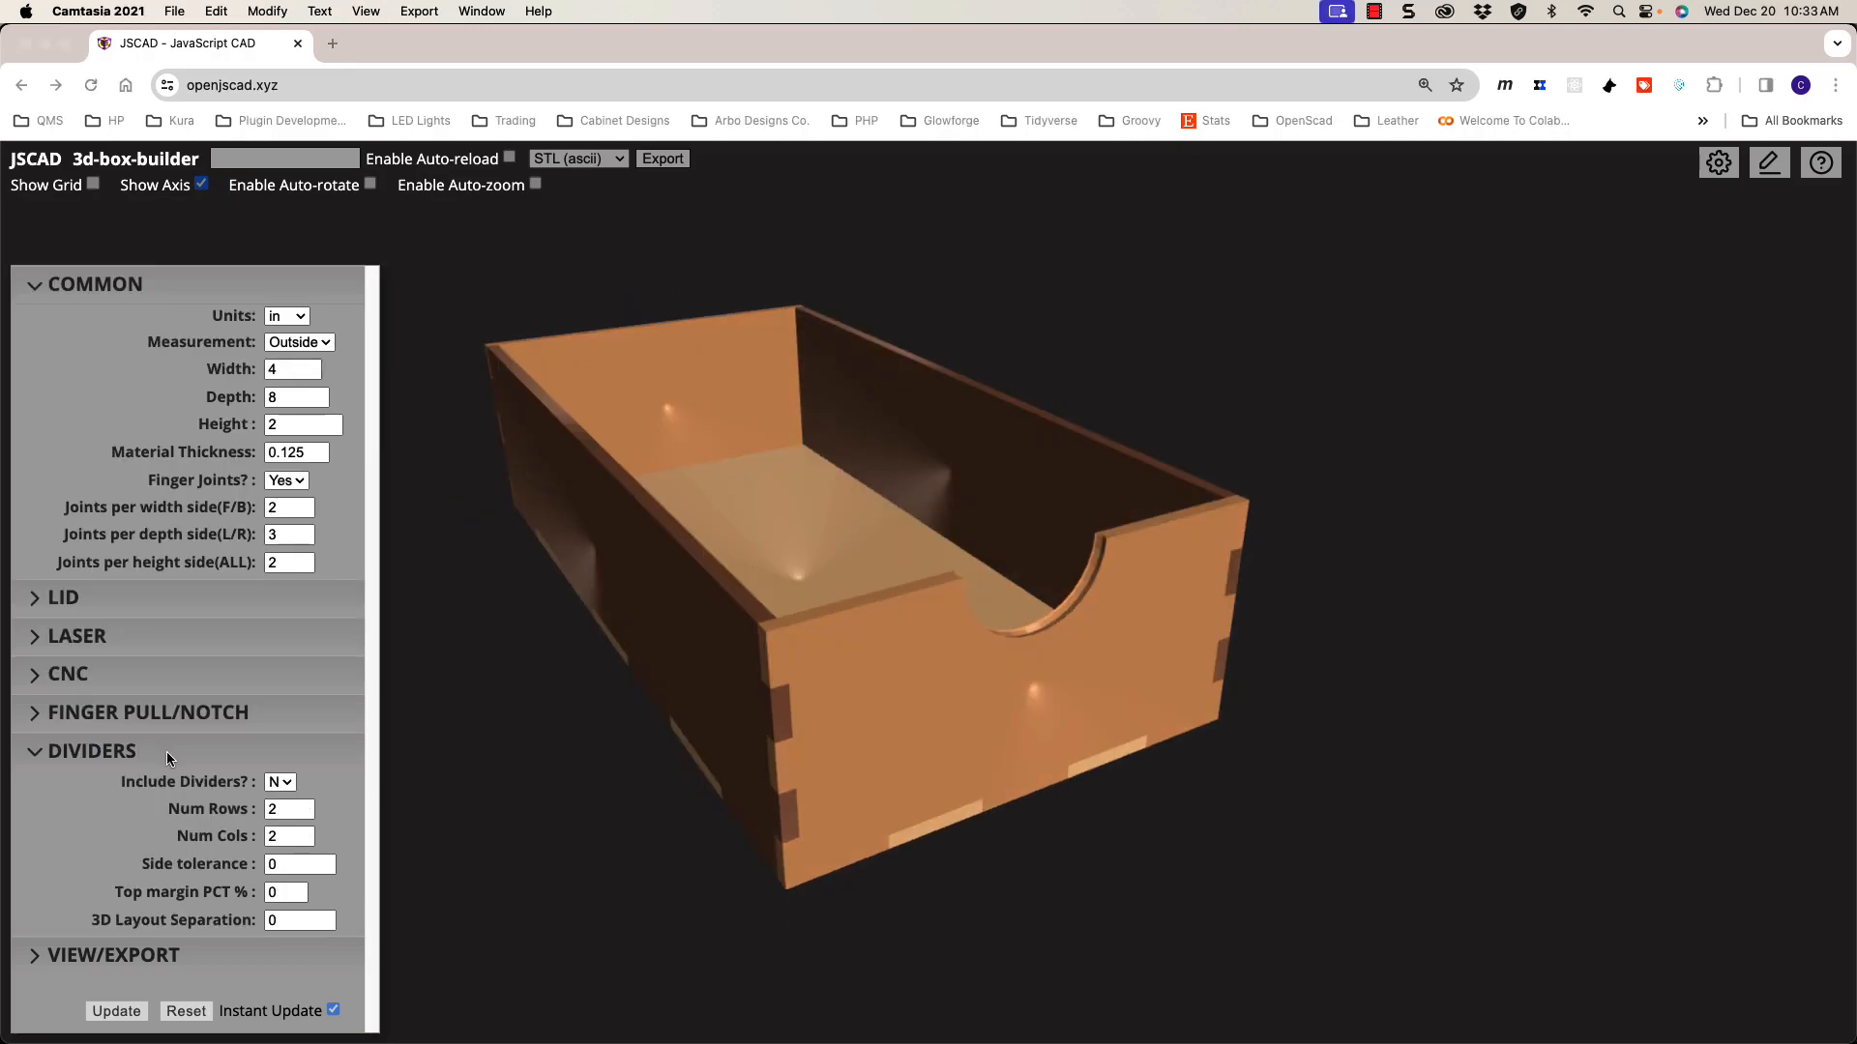
left_click(170, 759)
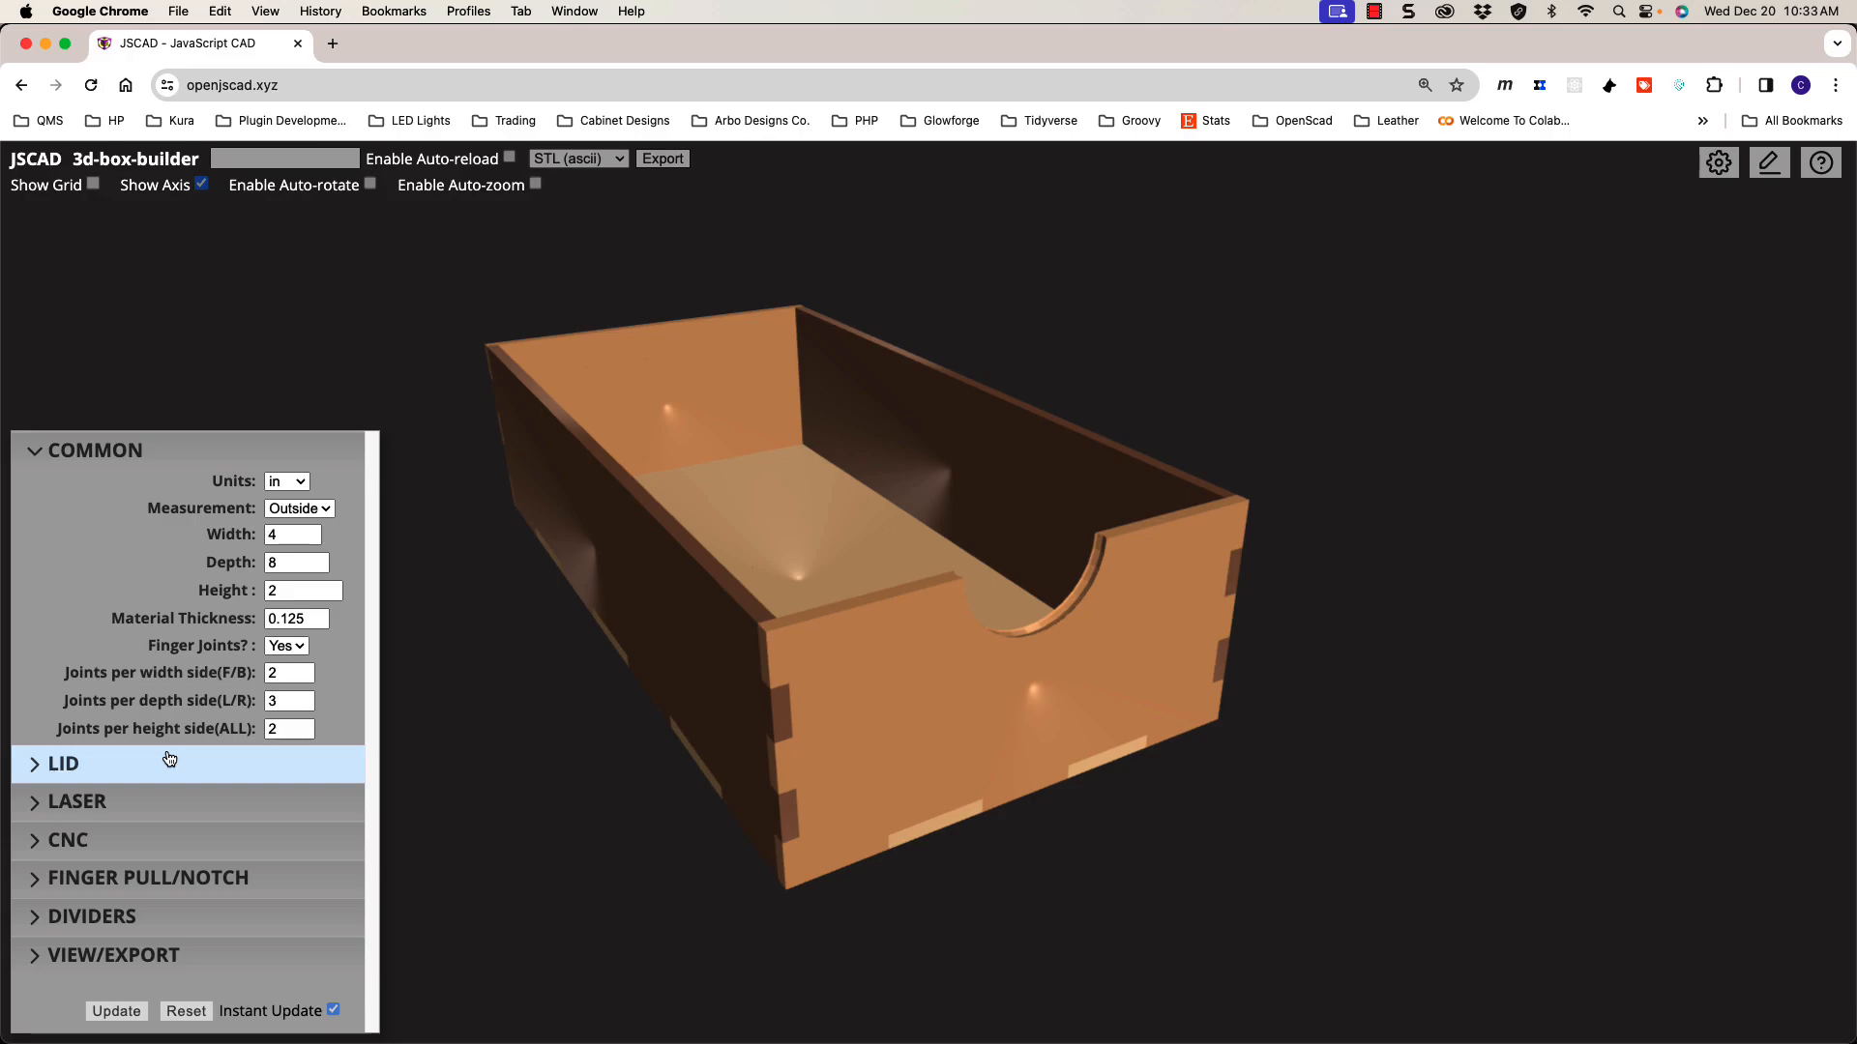
left_click(230, 912)
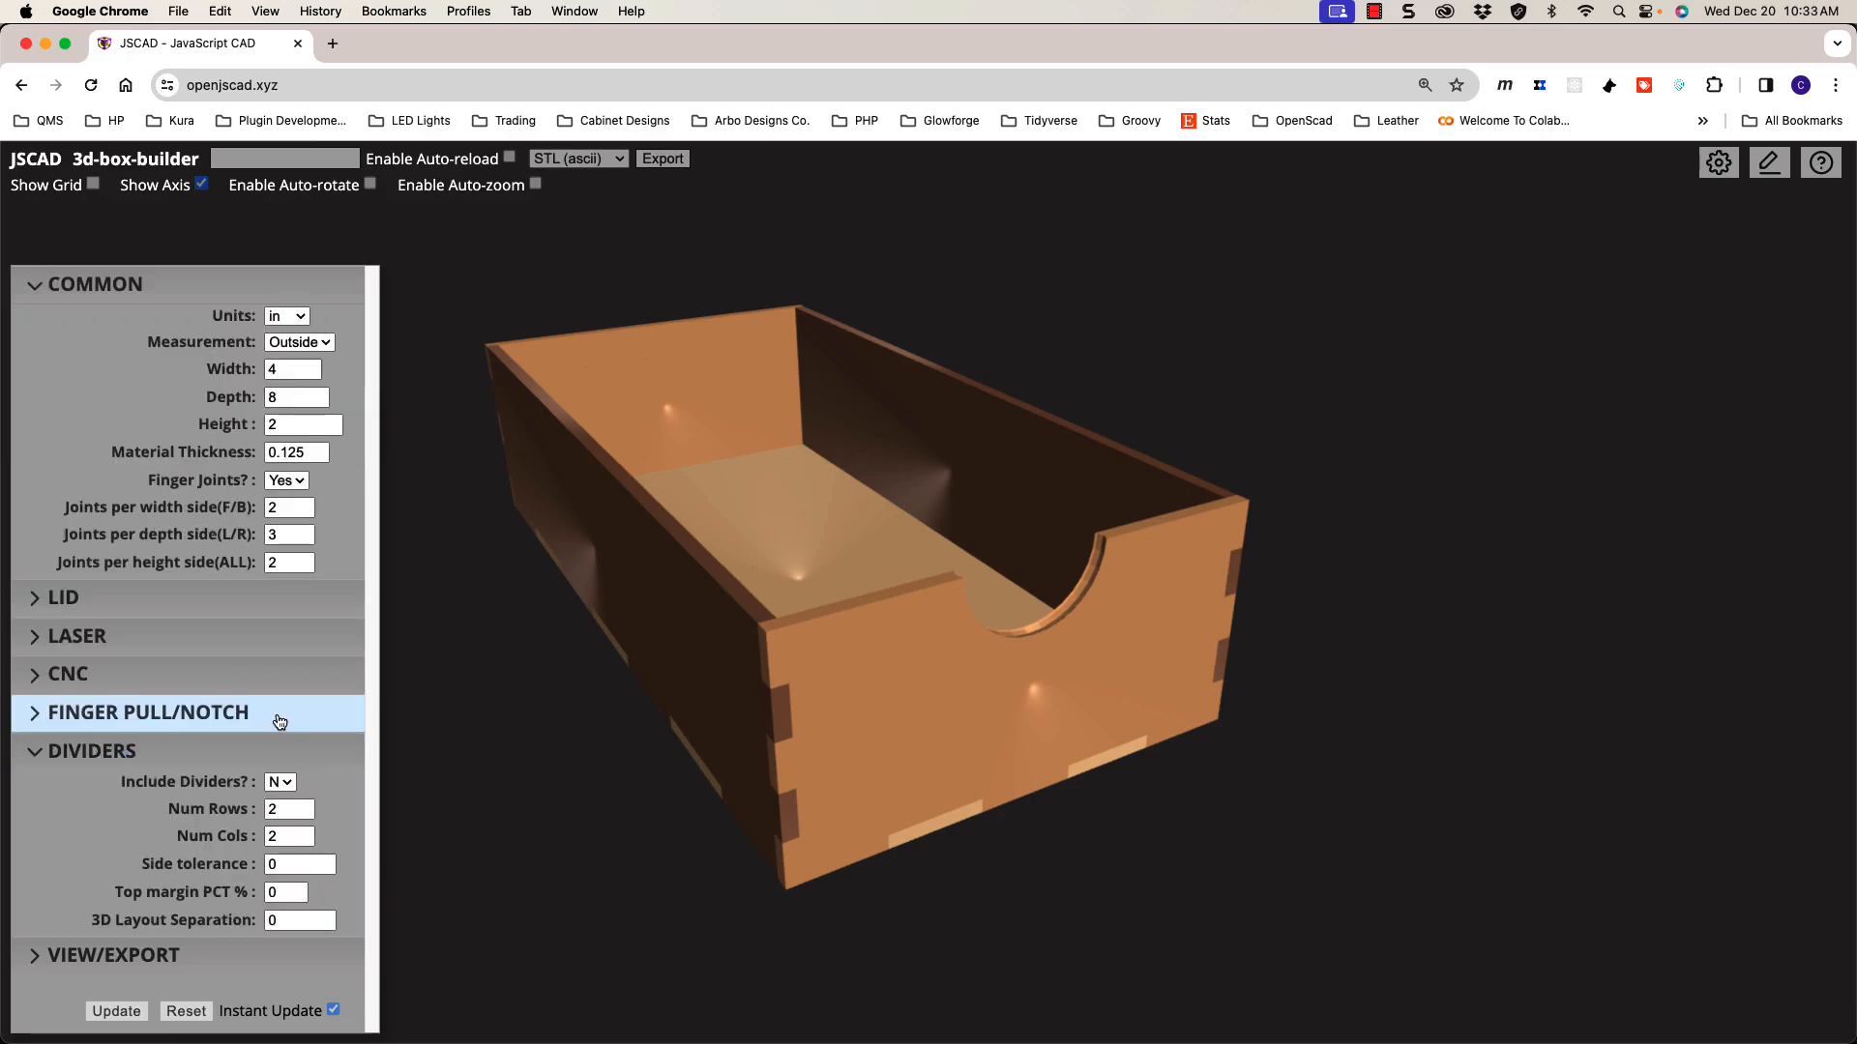
left_click_drag(890, 718, 885, 681)
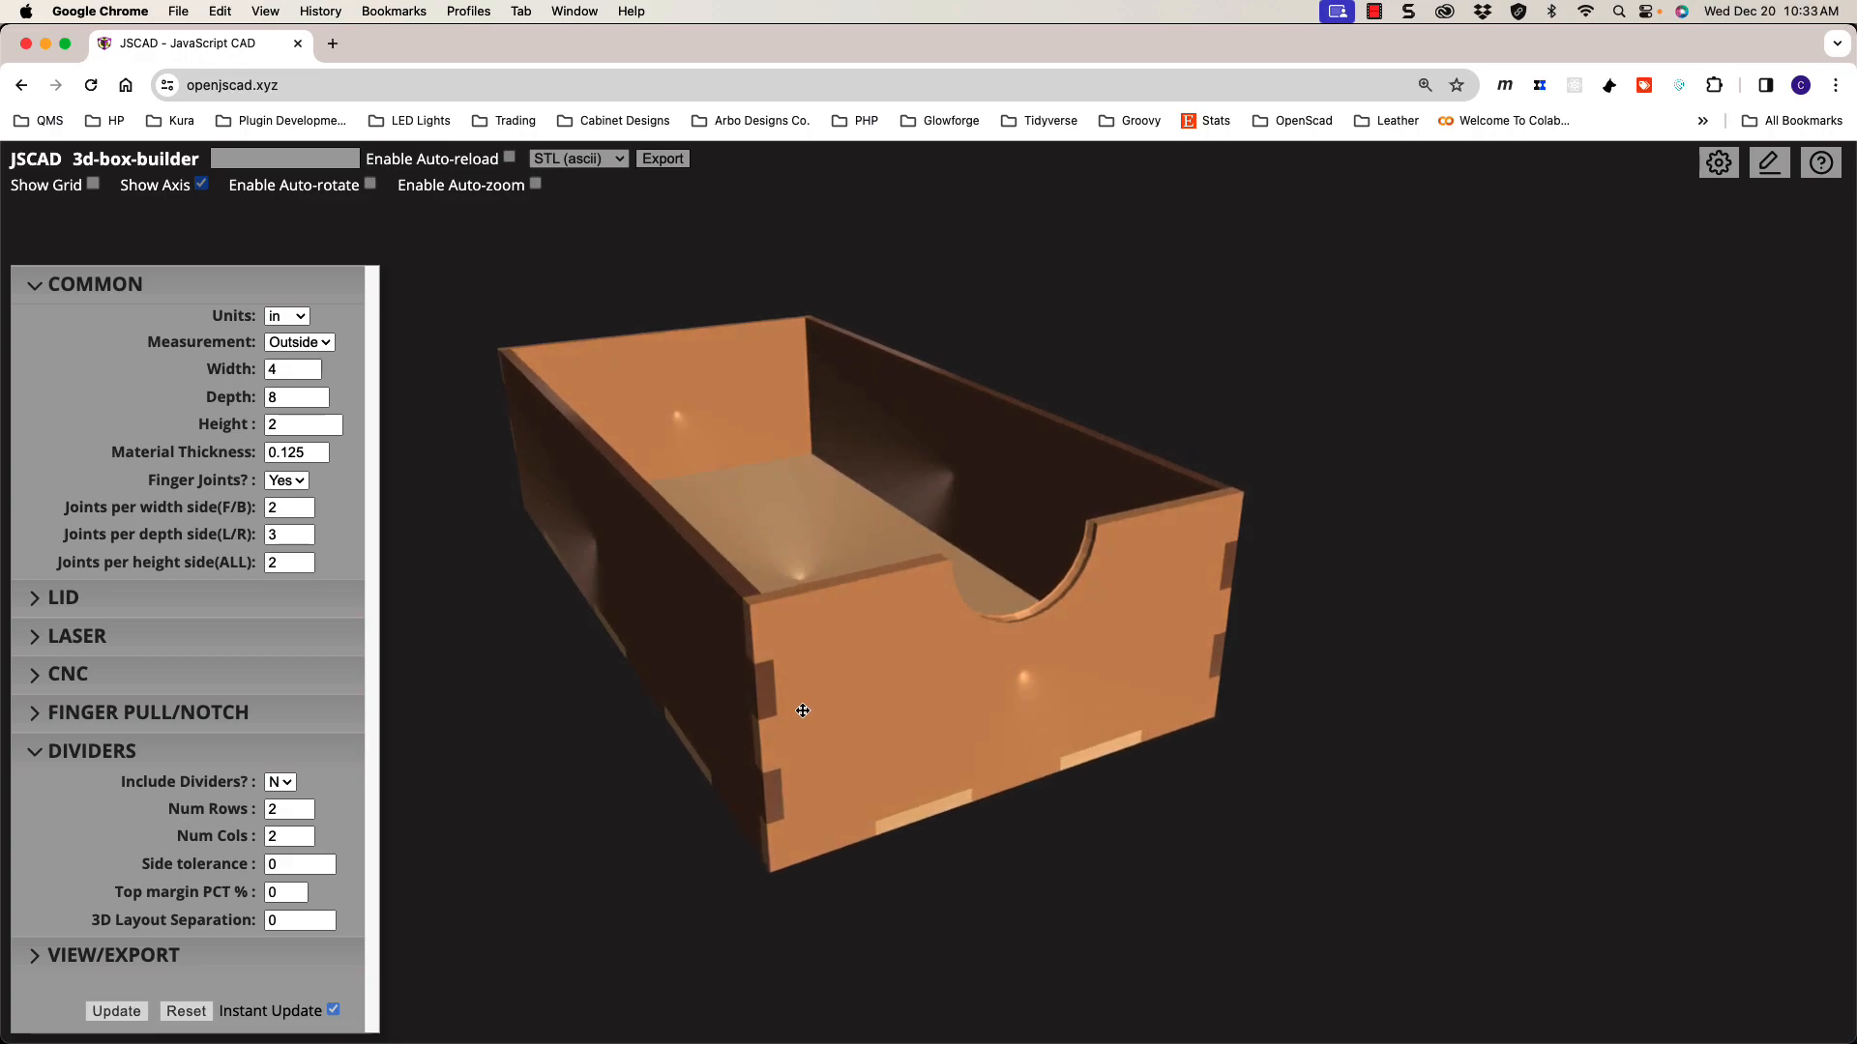
left_click_drag(769, 691, 775, 680)
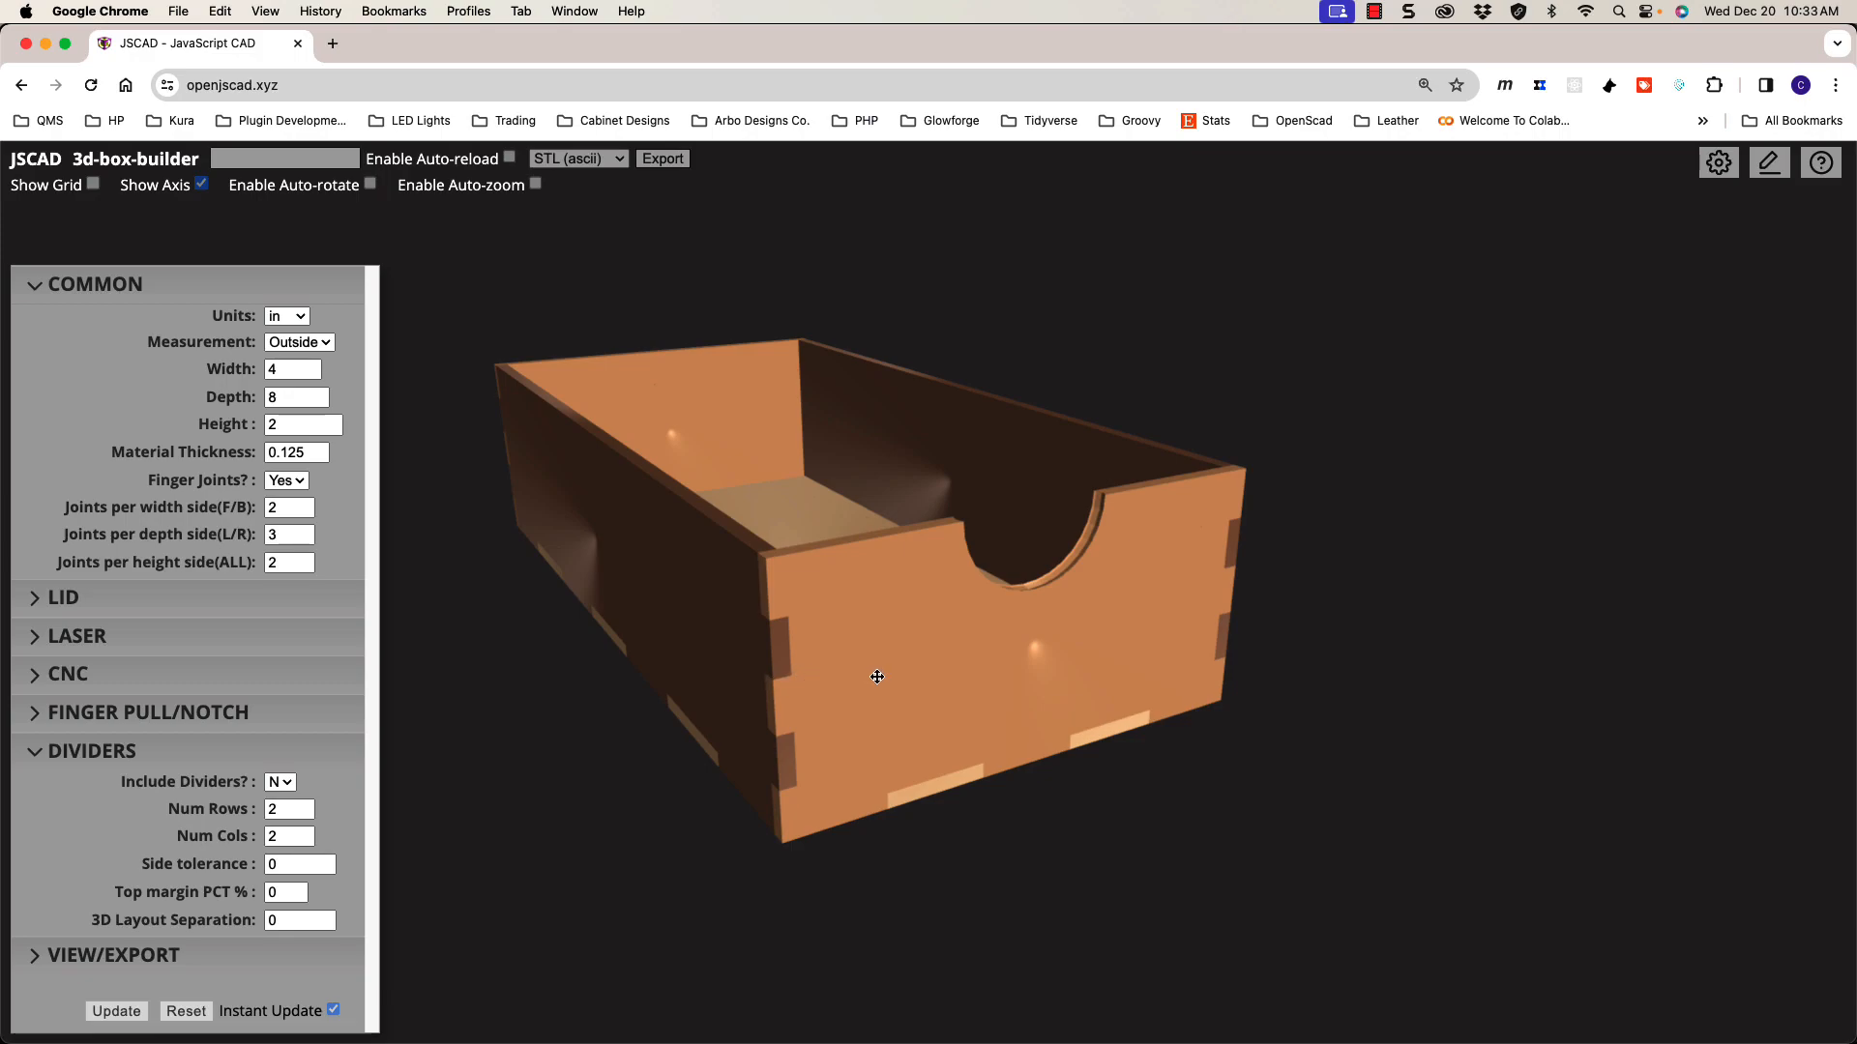
left_click_drag(879, 676, 879, 683)
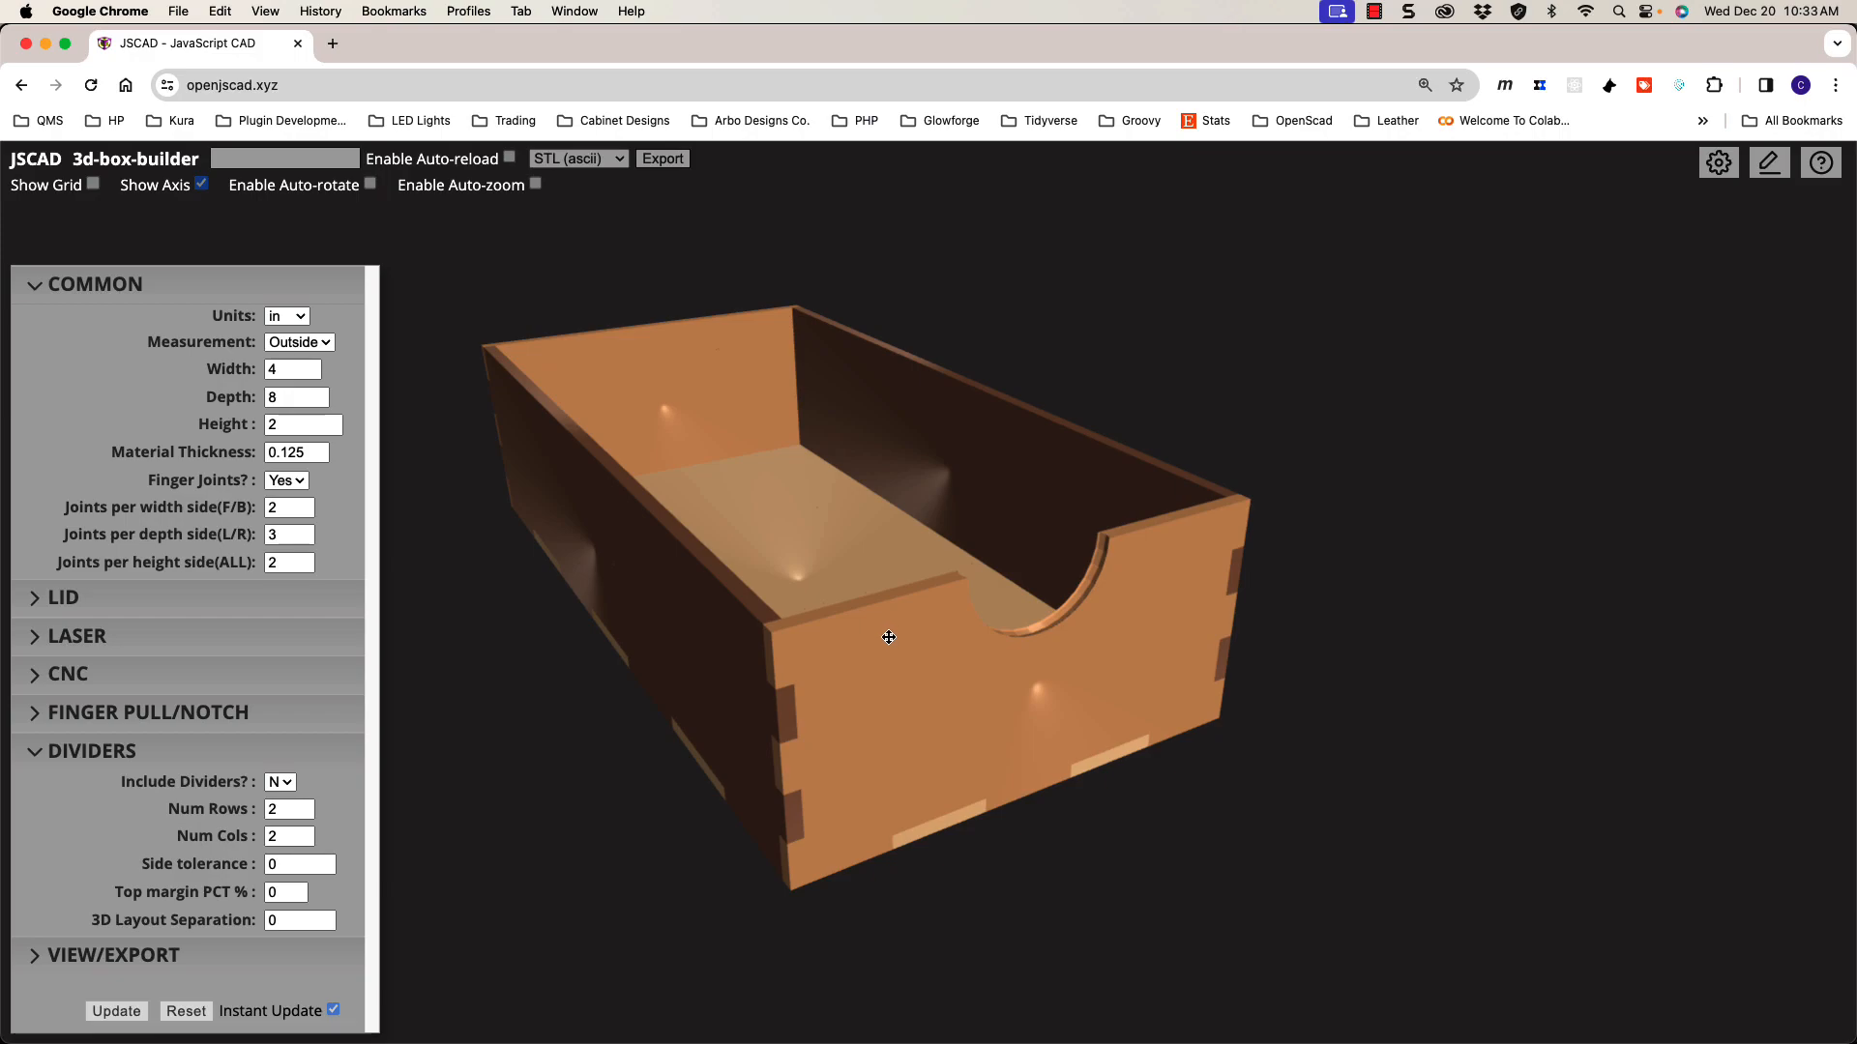
scroll(889, 637, "up", 3)
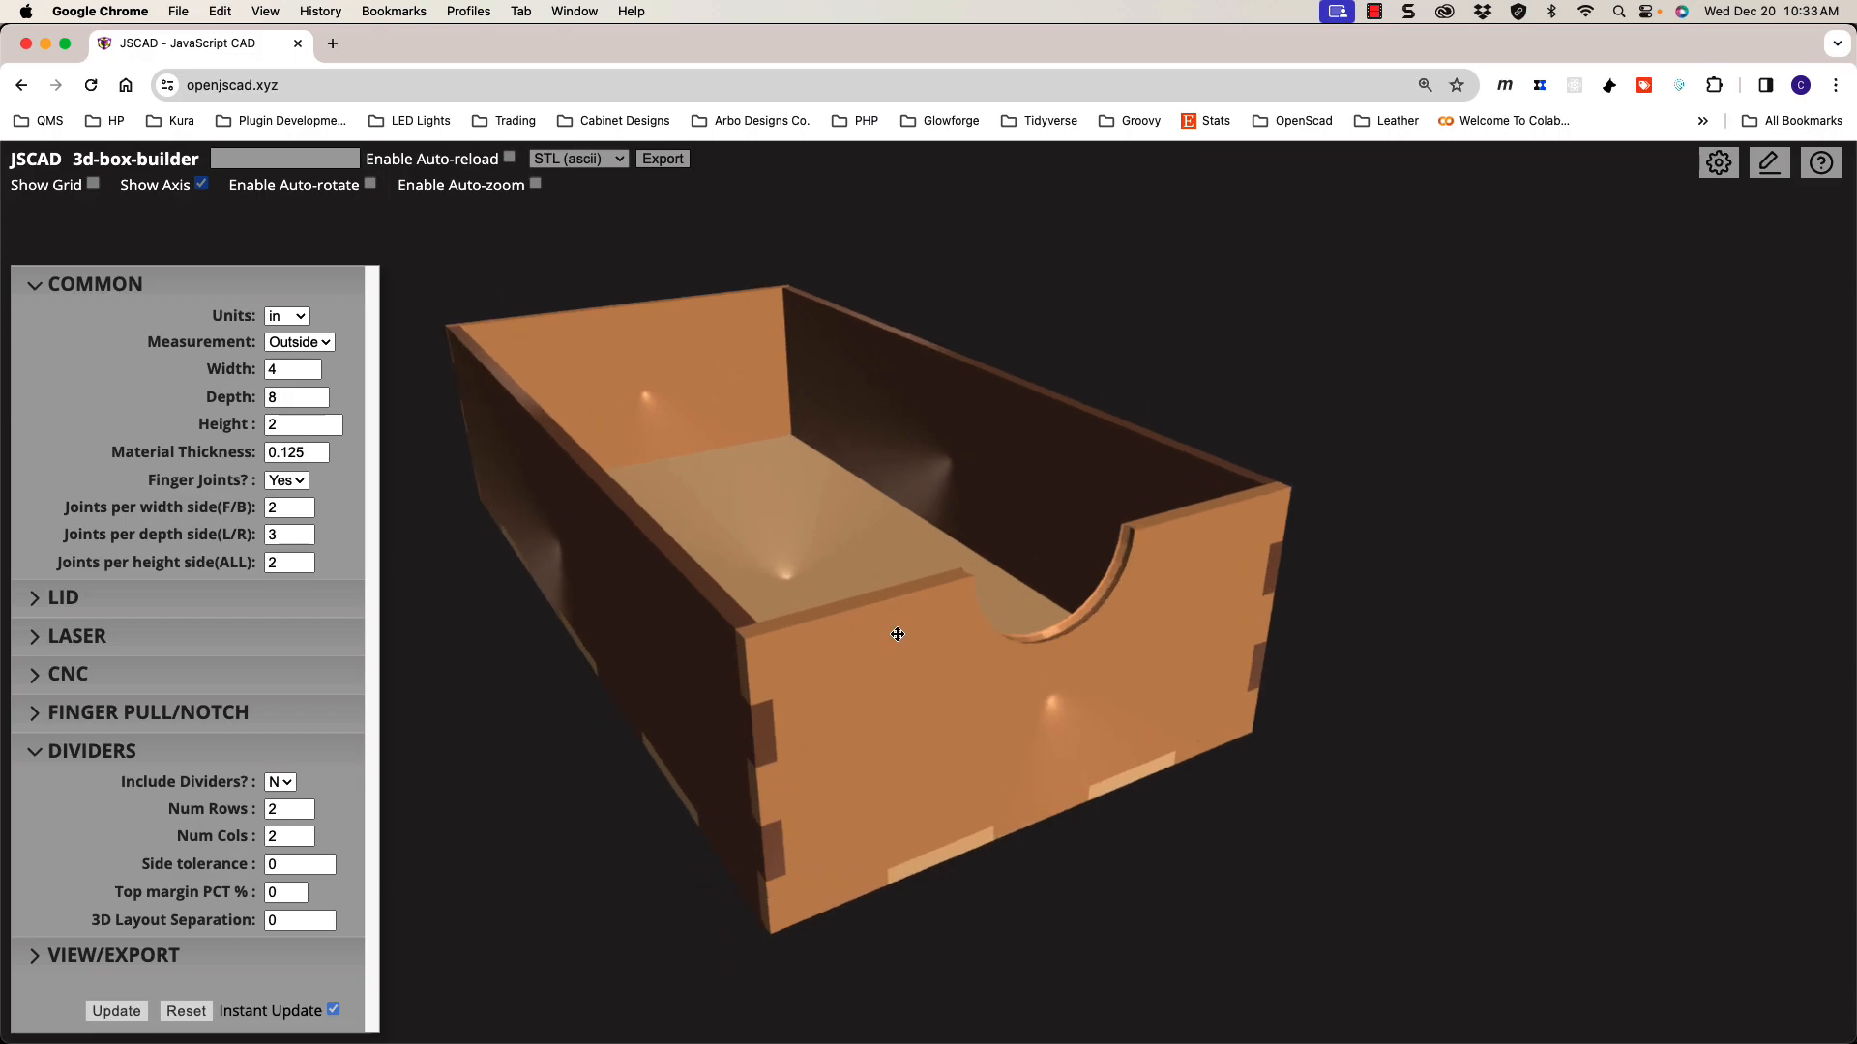
left_click_drag(900, 629, 891, 634)
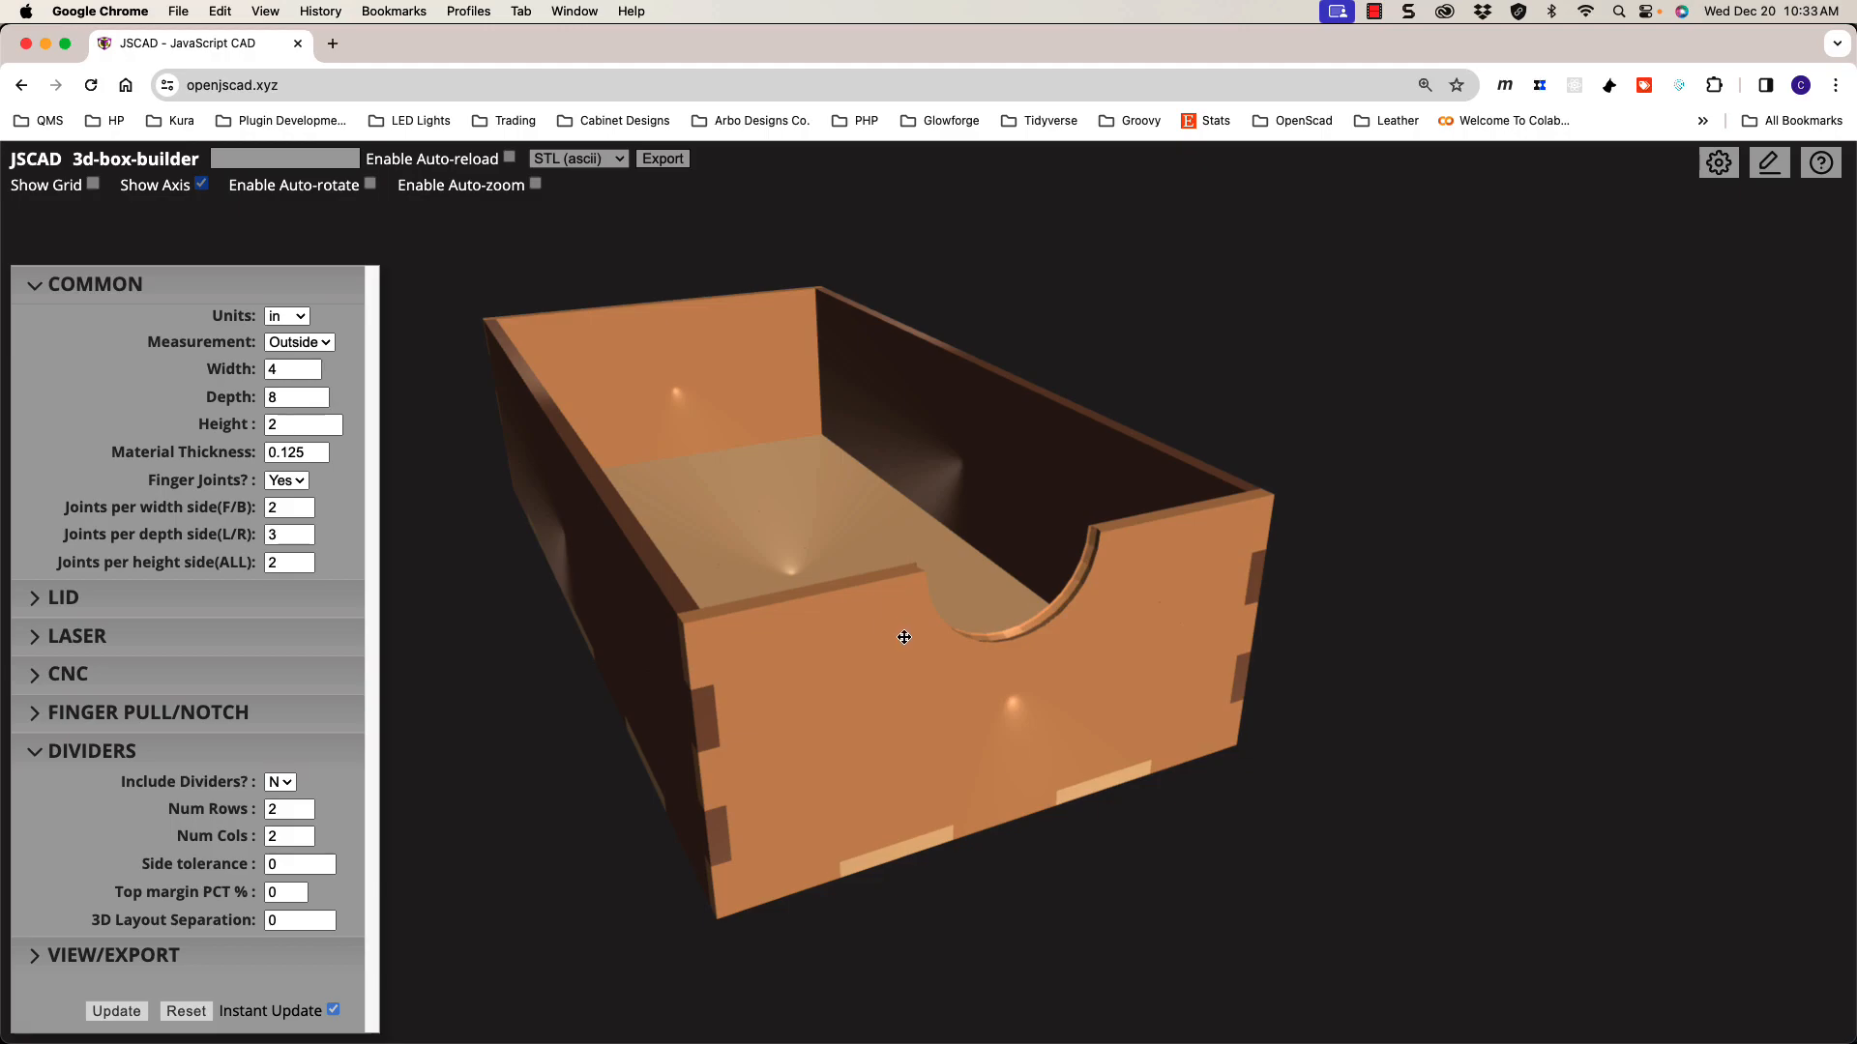
mouse_move(904, 636)
left_mouse_down()
mouse_move(909, 664)
mouse_move(917, 627)
mouse_move(890, 651)
mouse_move(917, 646)
mouse_move(890, 645)
left_mouse_up()
left_click_drag(454, 700, 747, 703)
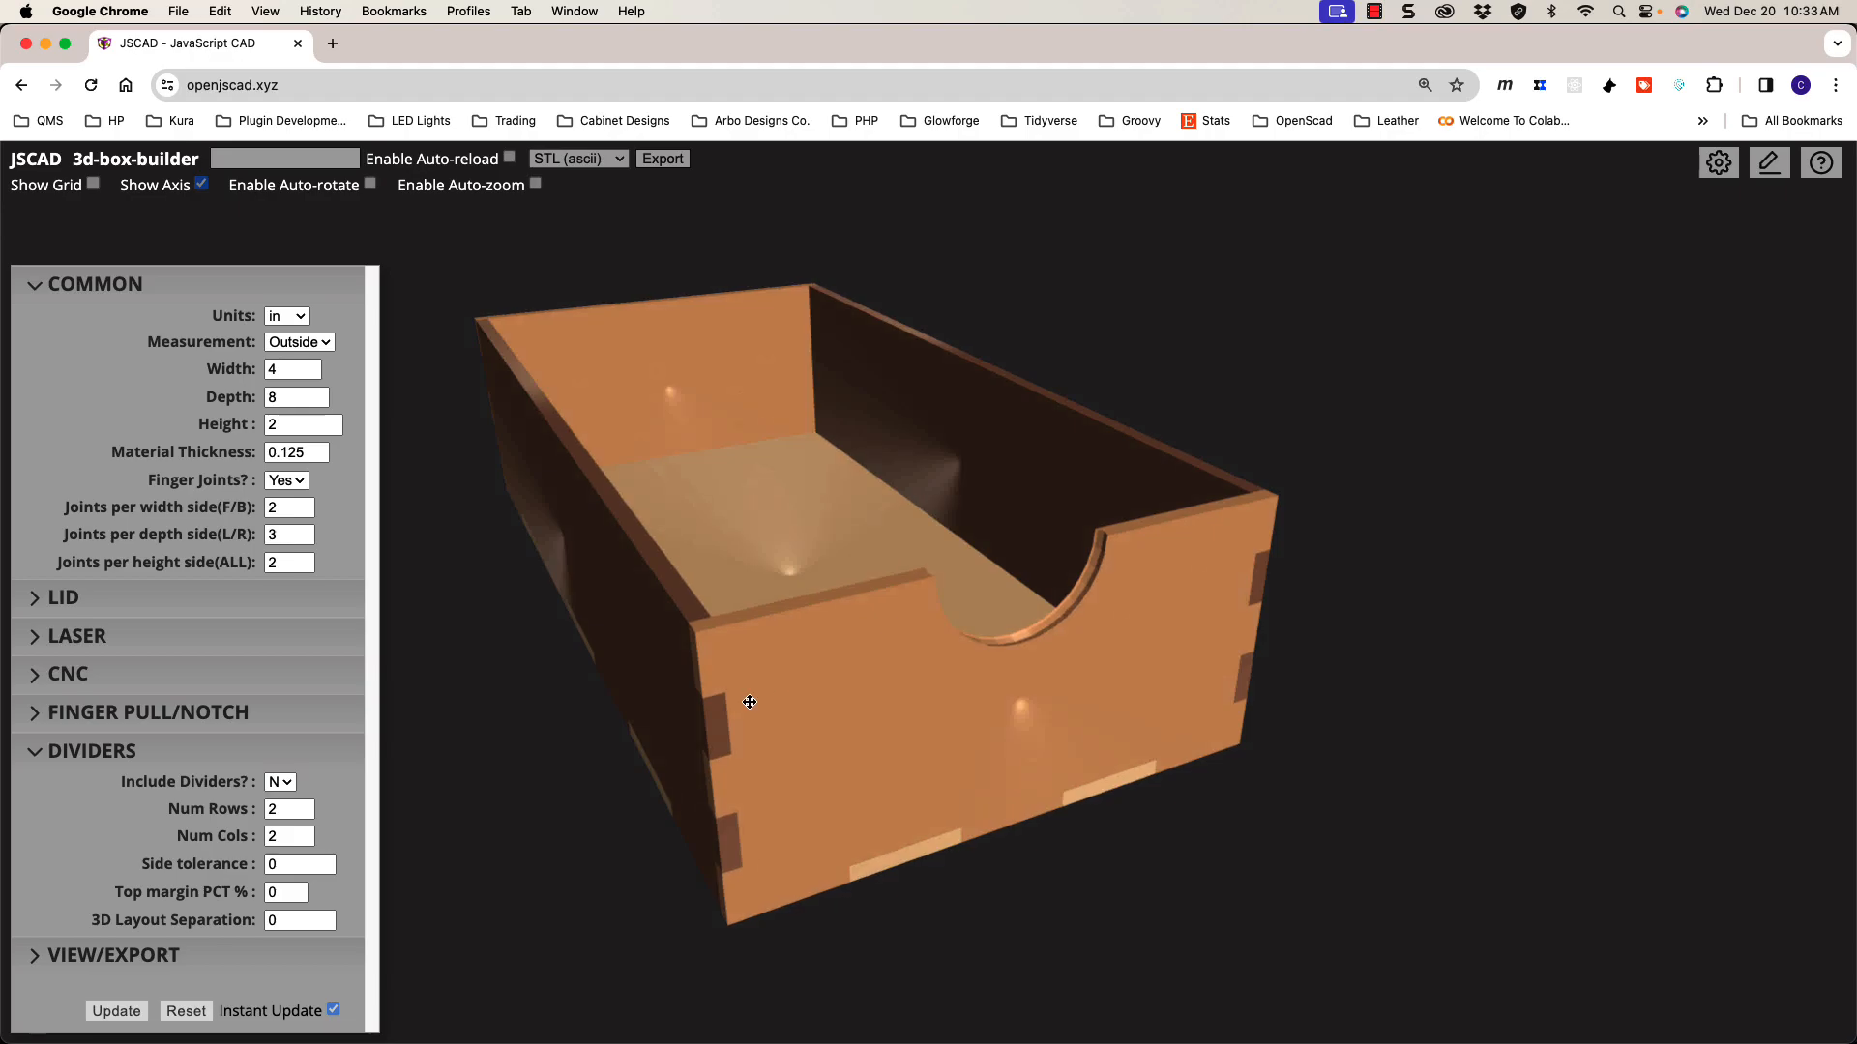
Step: Set Include Dividers to Y, adding a 2×2 divider grid
left_click(280, 783)
left_click(278, 806)
left_click_drag(795, 644, 824, 615)
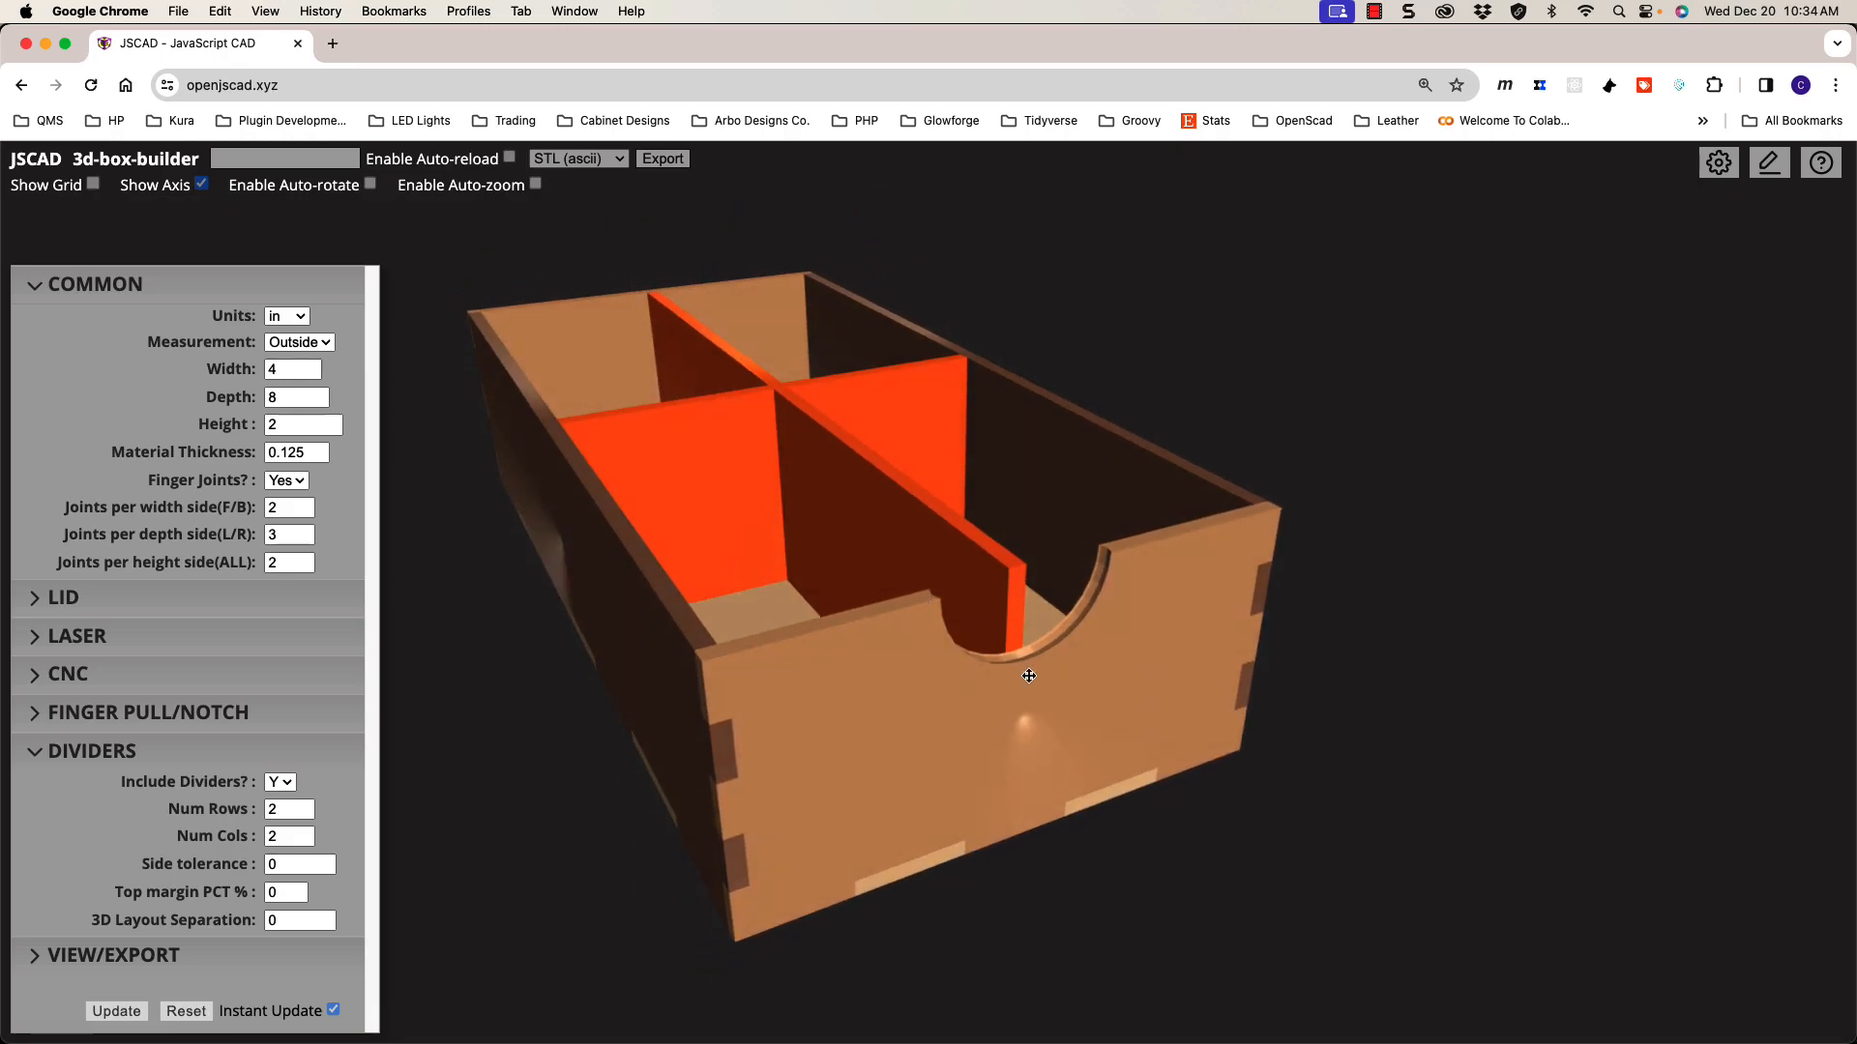
Step: Set Finger Pulls/Notches to No and orbit to a top-down view of the box
left_click(228, 715)
left_click(289, 696)
left_click(288, 682)
left_click_drag(676, 676, 788, 705)
mouse_move(895, 619)
left_mouse_down()
mouse_move(872, 633)
mouse_move(920, 621)
mouse_move(866, 635)
left_mouse_up()
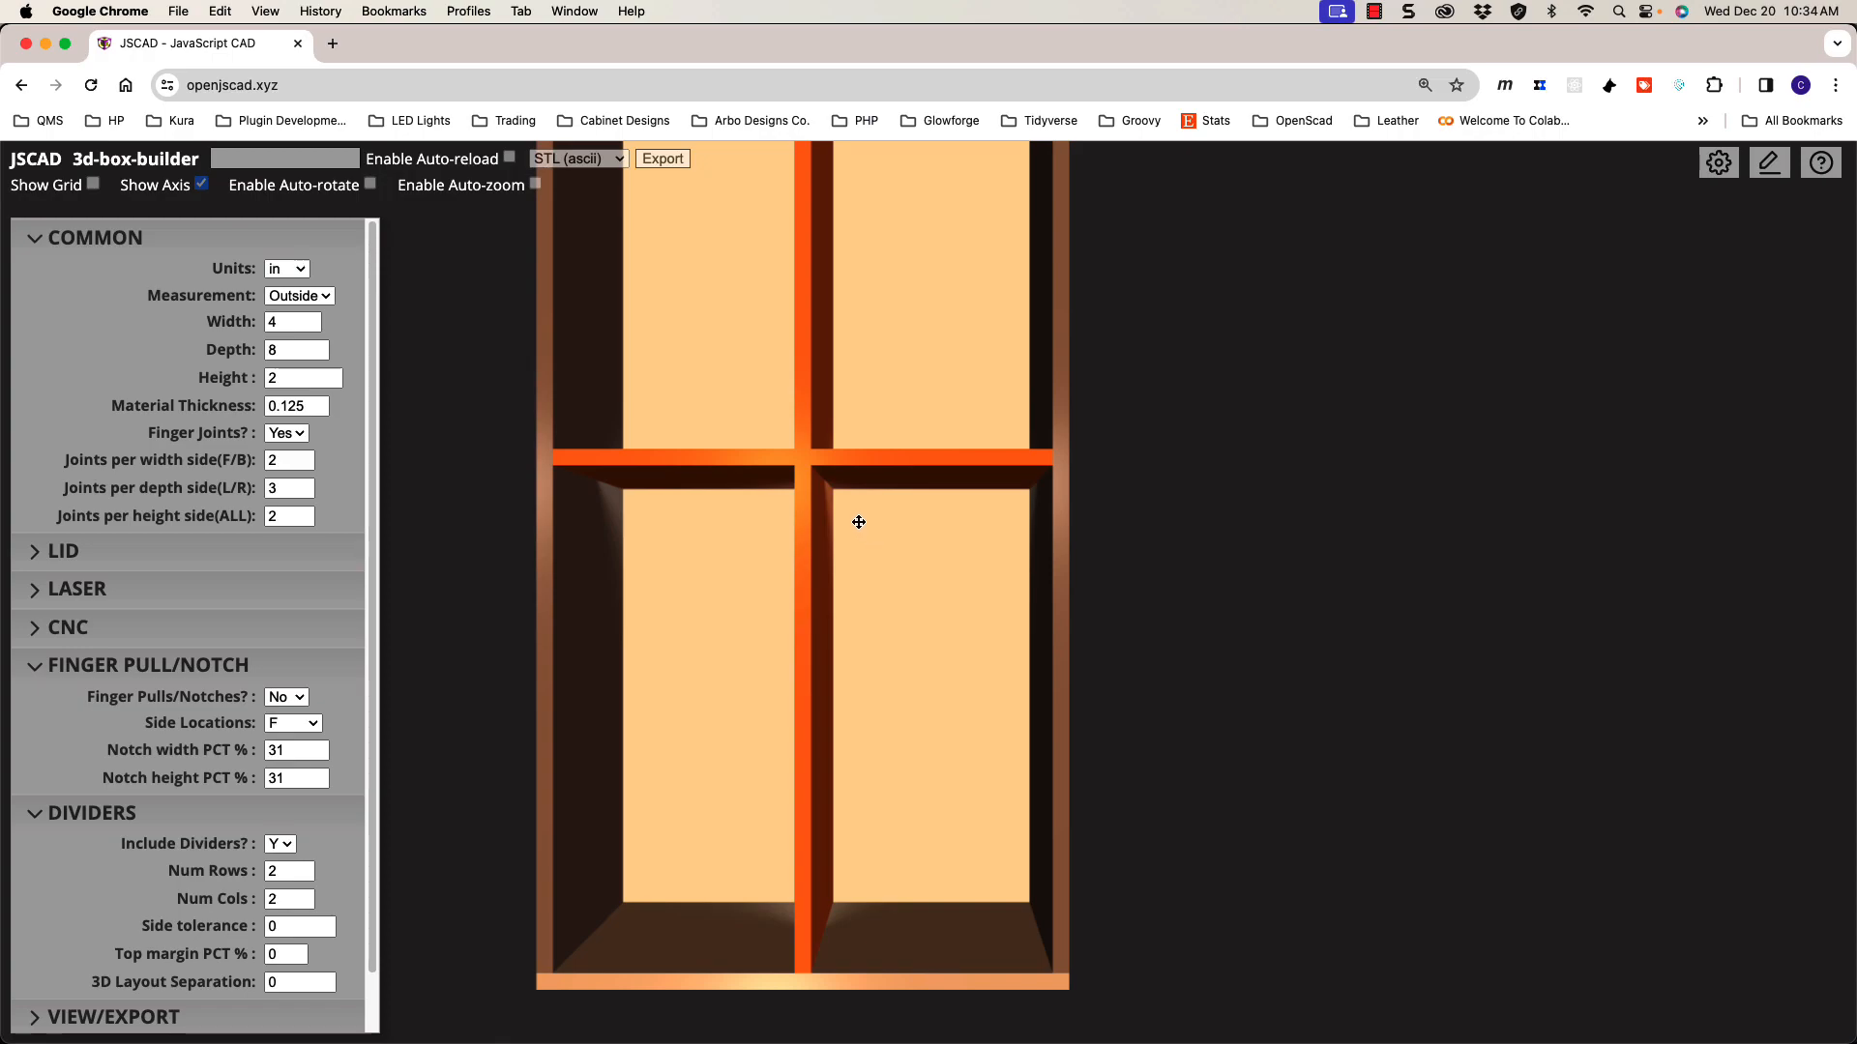
right_click_drag(813, 454, 935, 533)
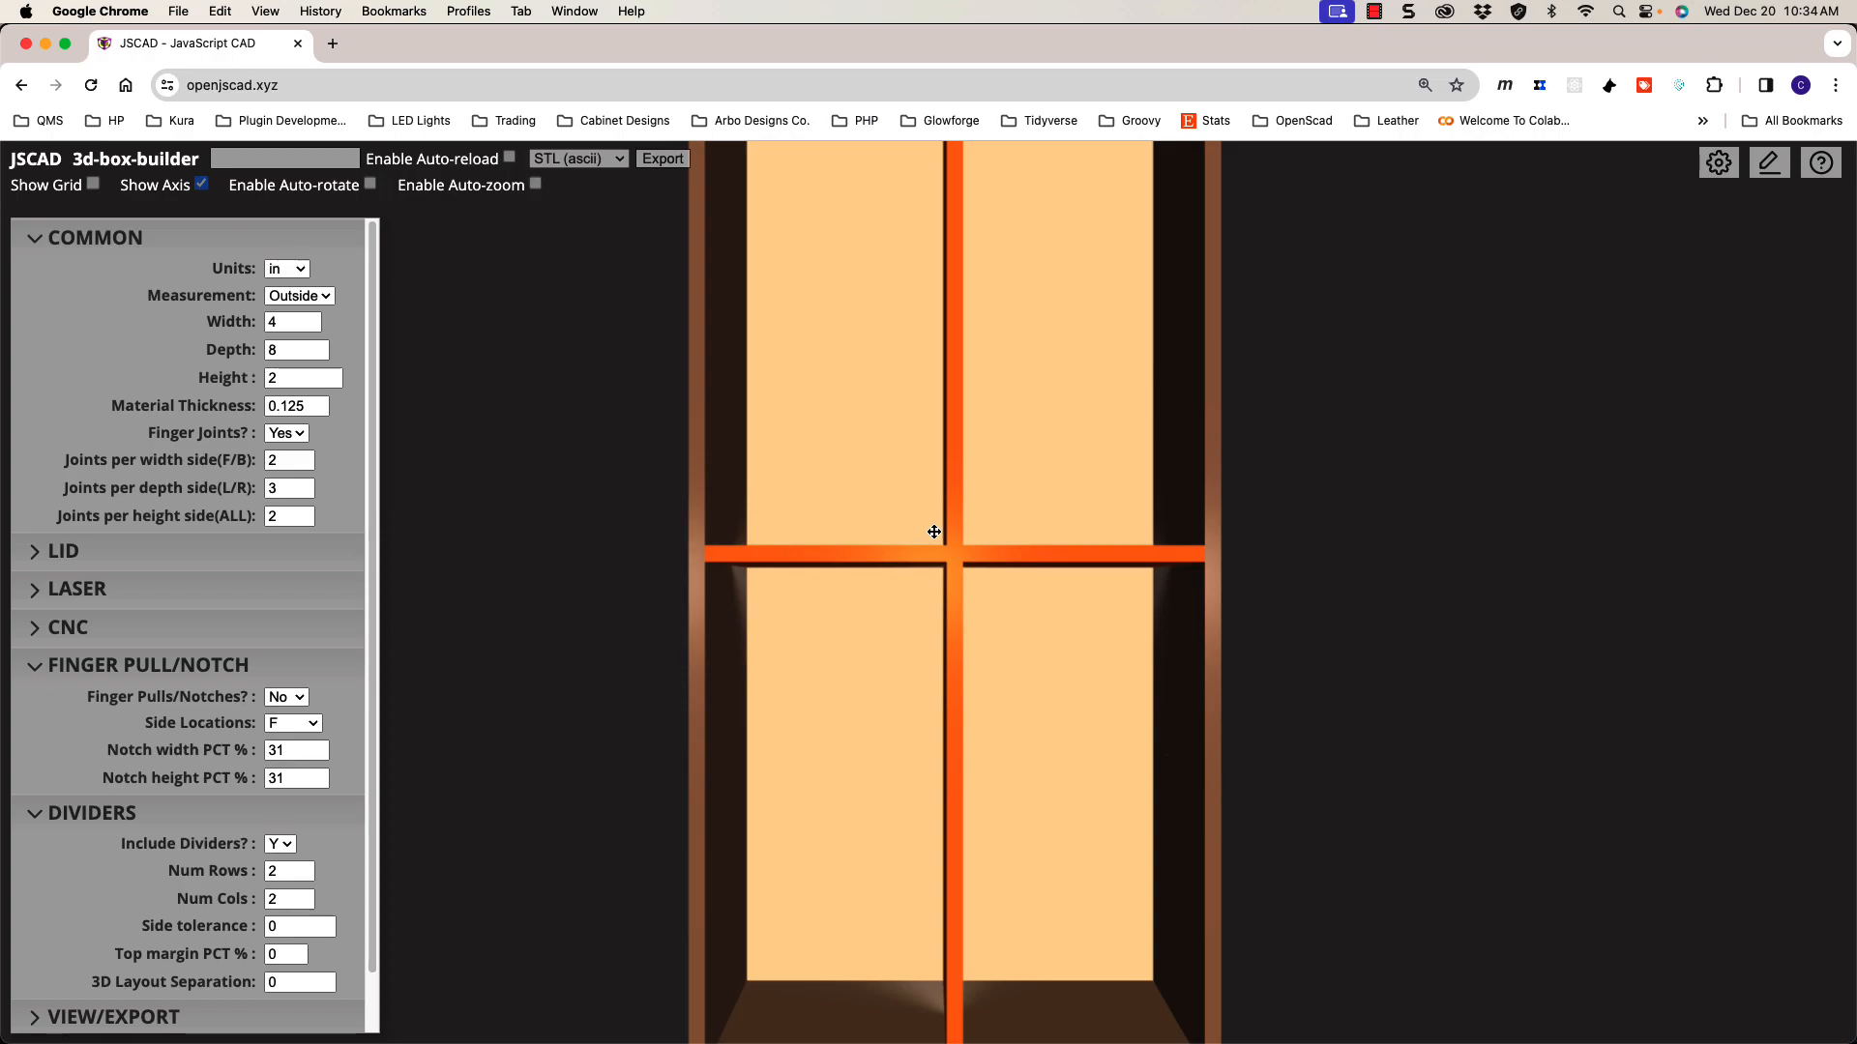
scroll(933, 532, "down", 5)
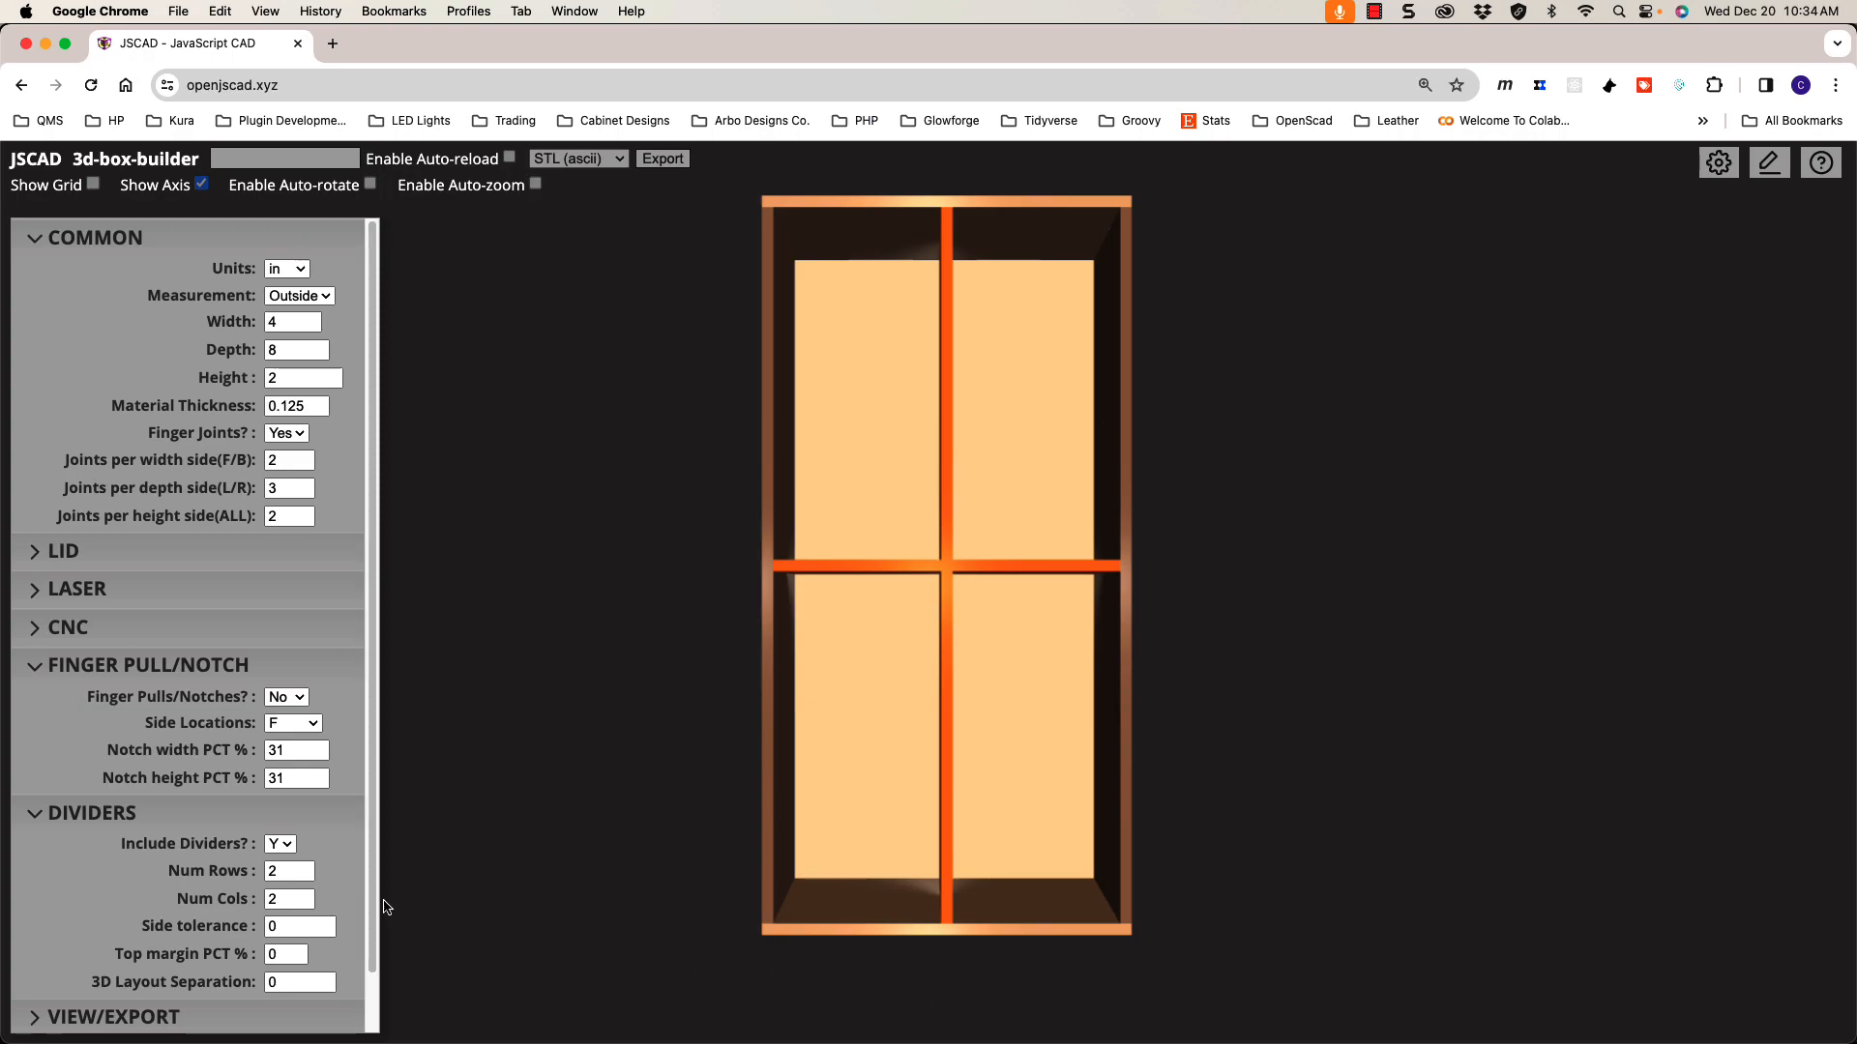
Step: Raise Num Rows and Num Cols to 3 each for nine compartments, then tilt and zoom to check
left_click(304, 868)
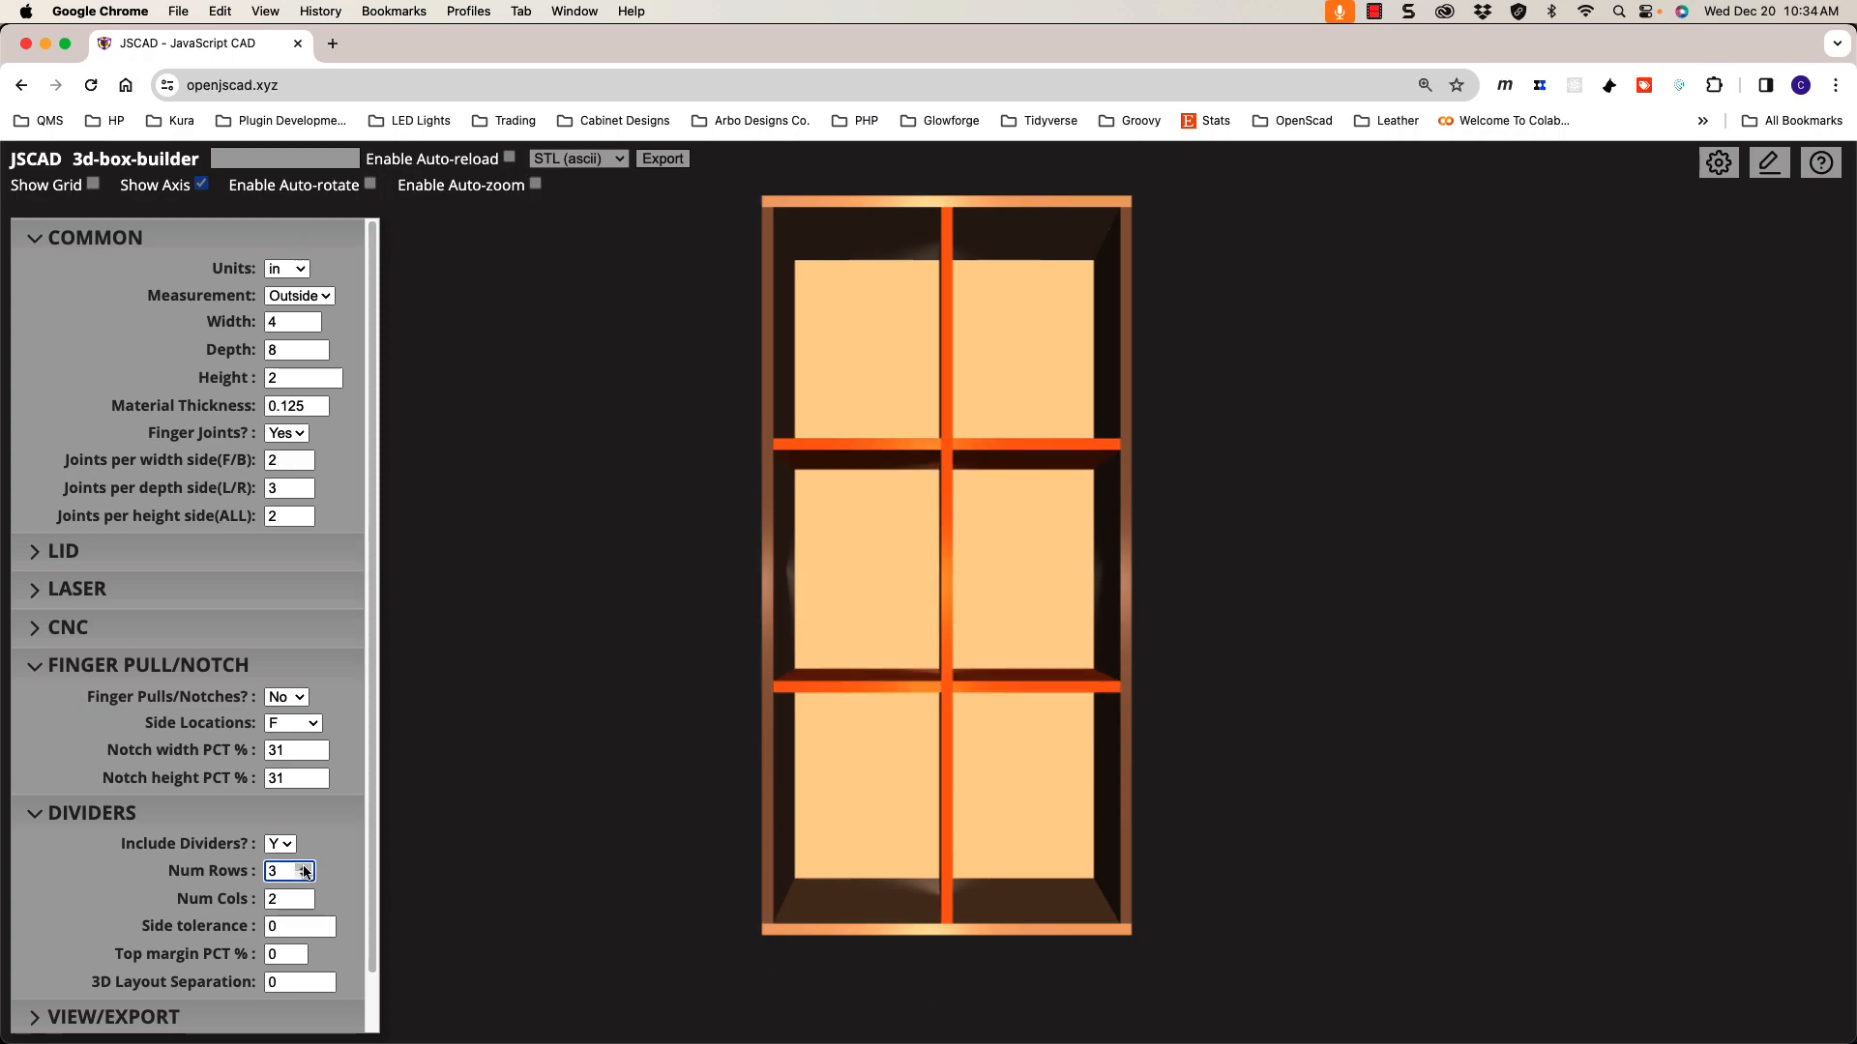
left_click(303, 895)
left_click_drag(667, 812, 908, 484)
scroll(889, 733, "up", 2)
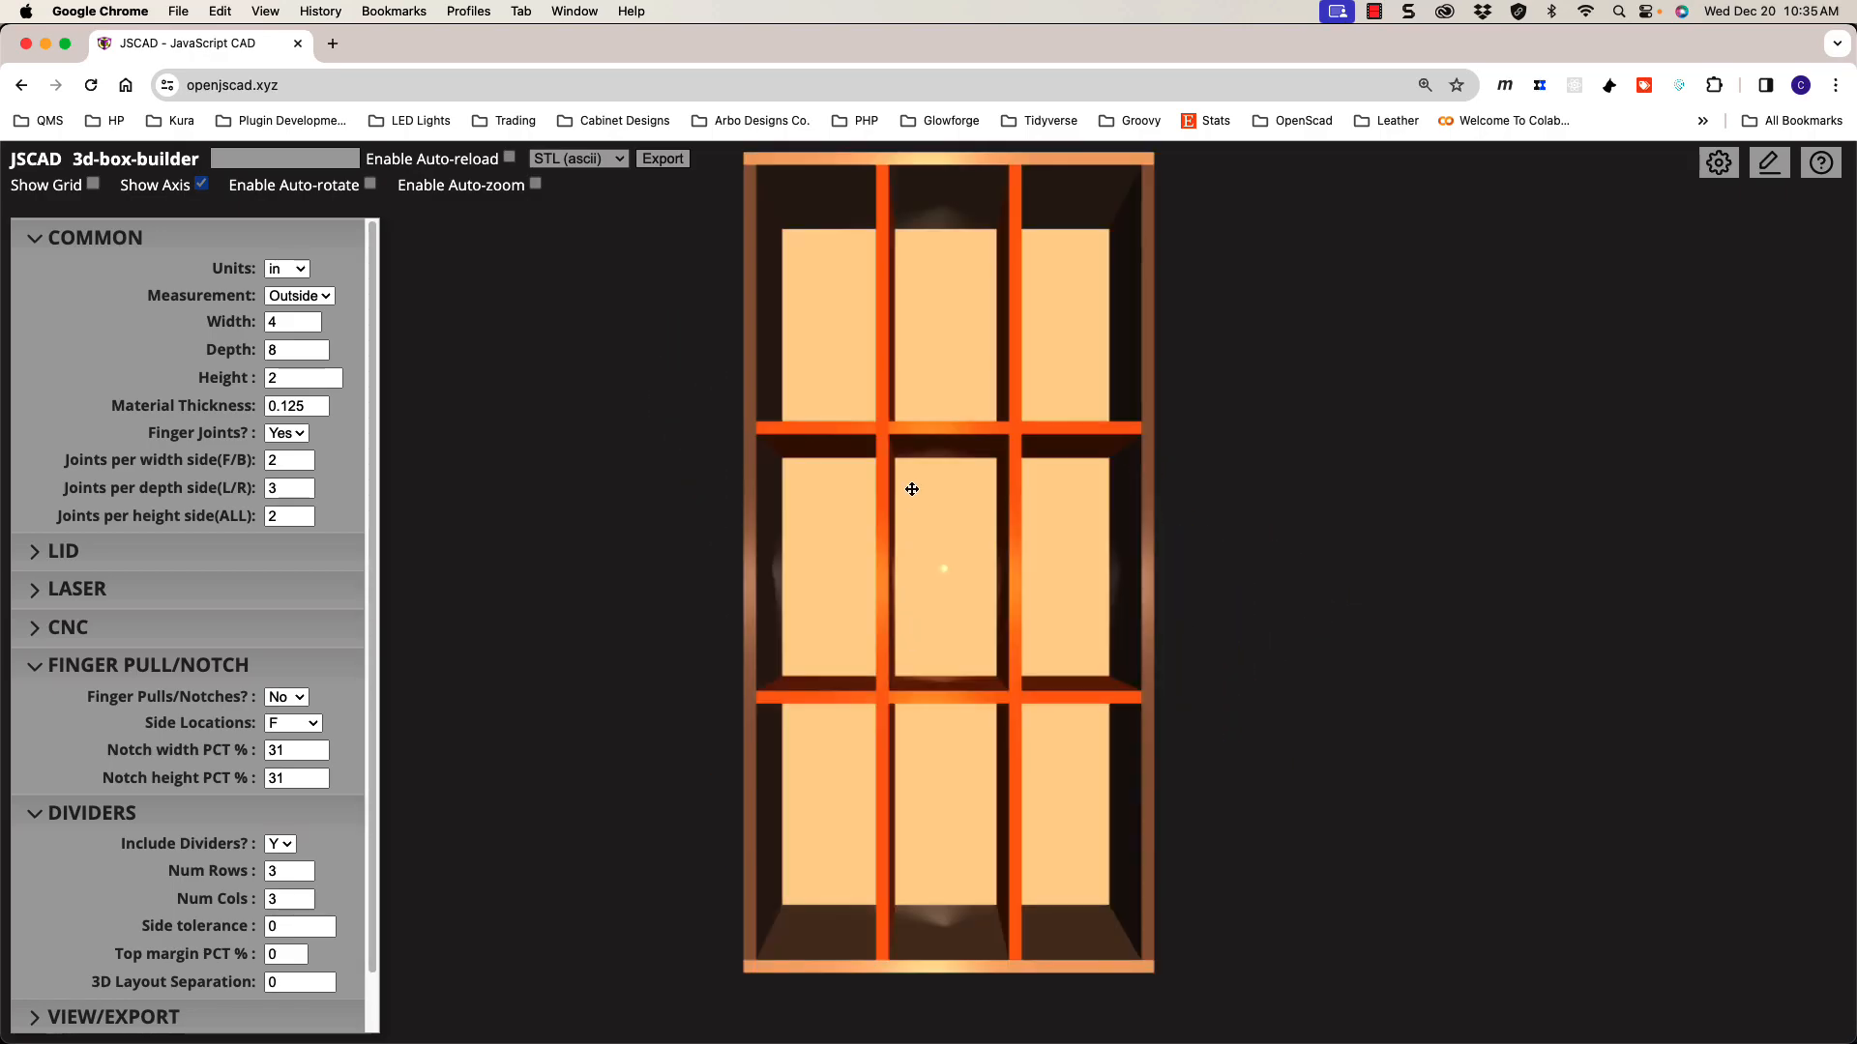
scroll(727, 421, "up", 5)
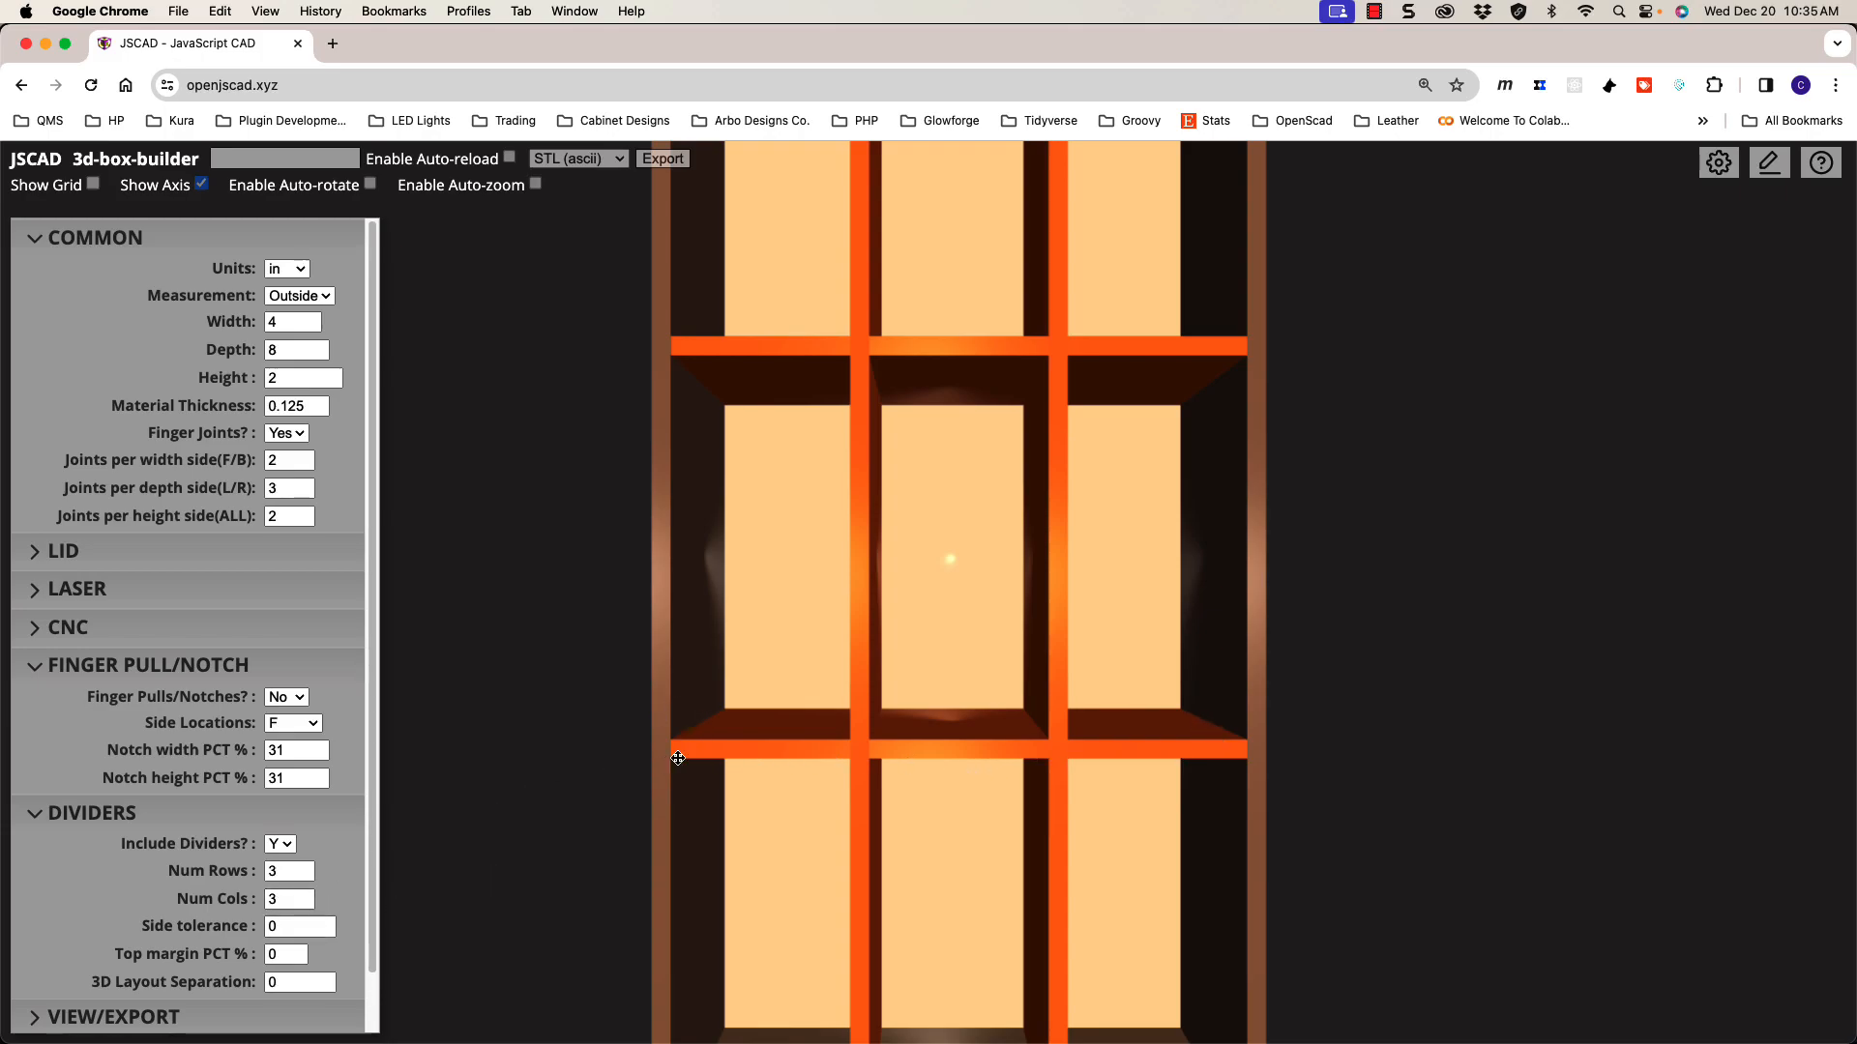
scroll(1209, 497, "down", 3)
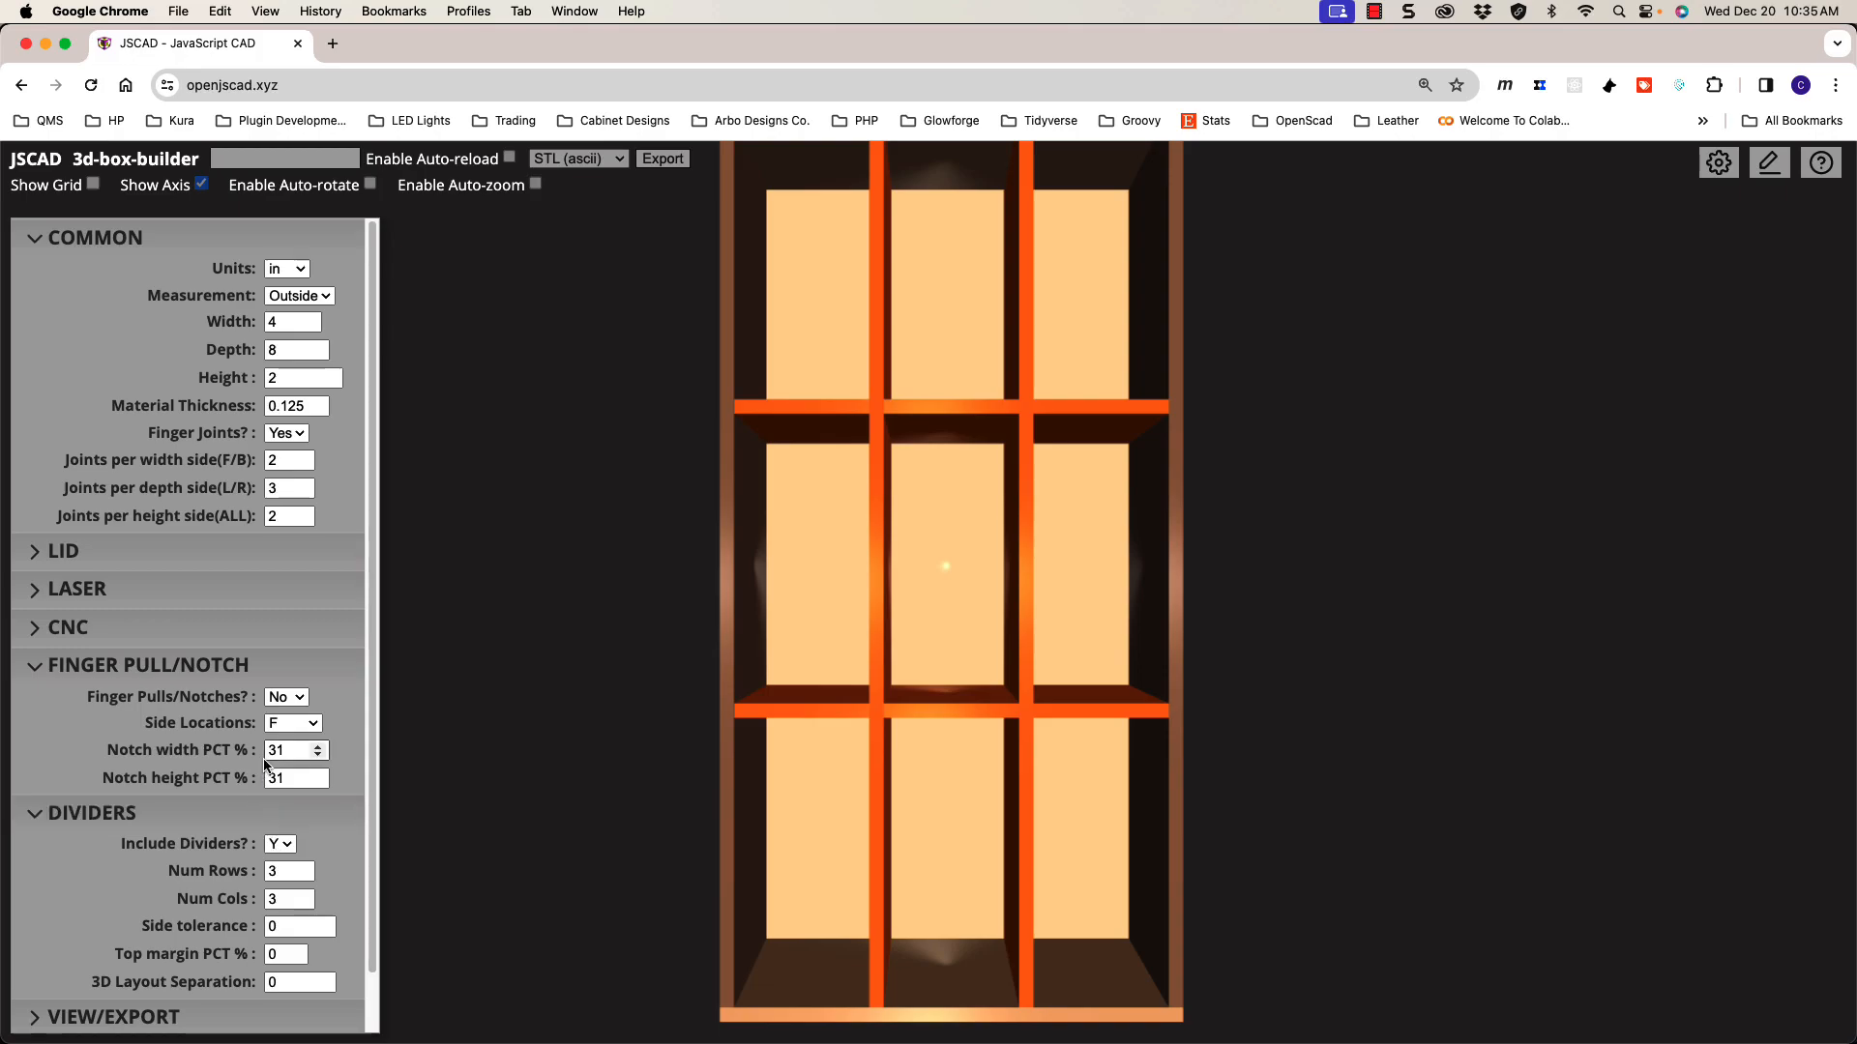
left_click(278, 926)
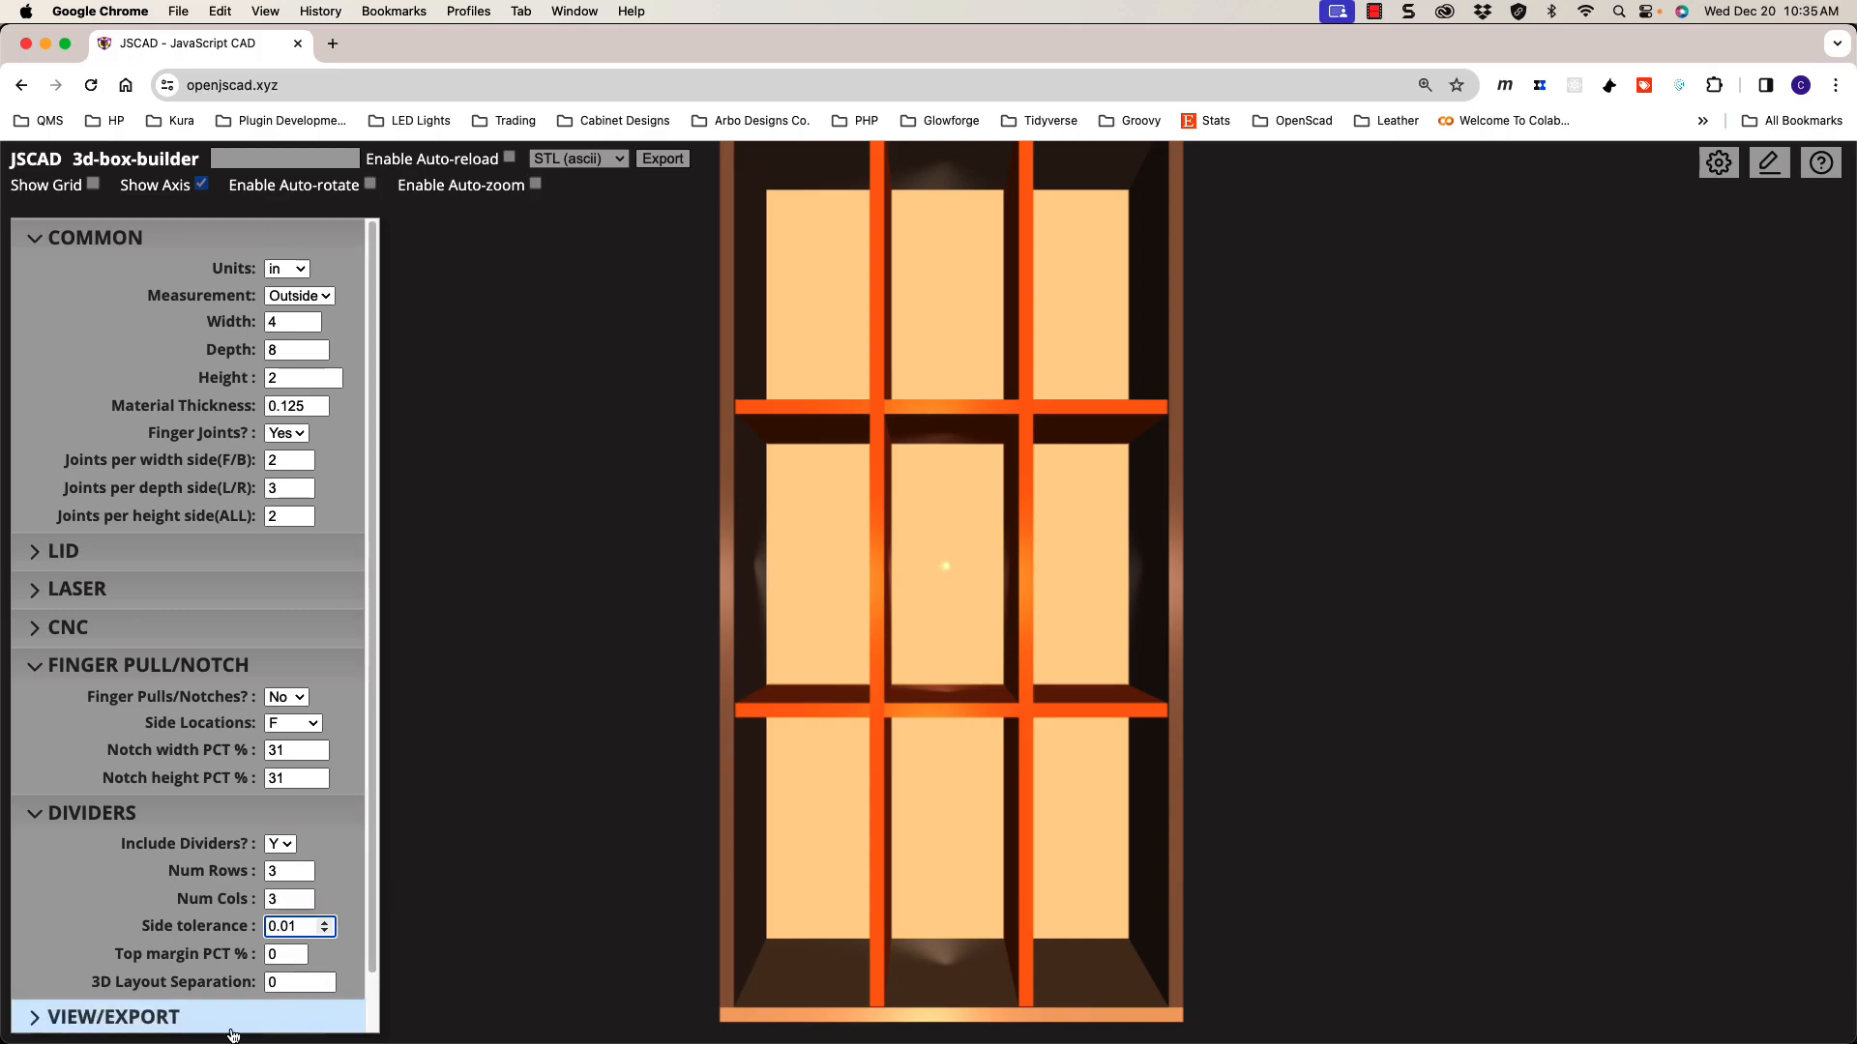
left_click_drag(662, 746, 843, 650)
scroll(893, 673, "up", 5)
left_click(297, 928)
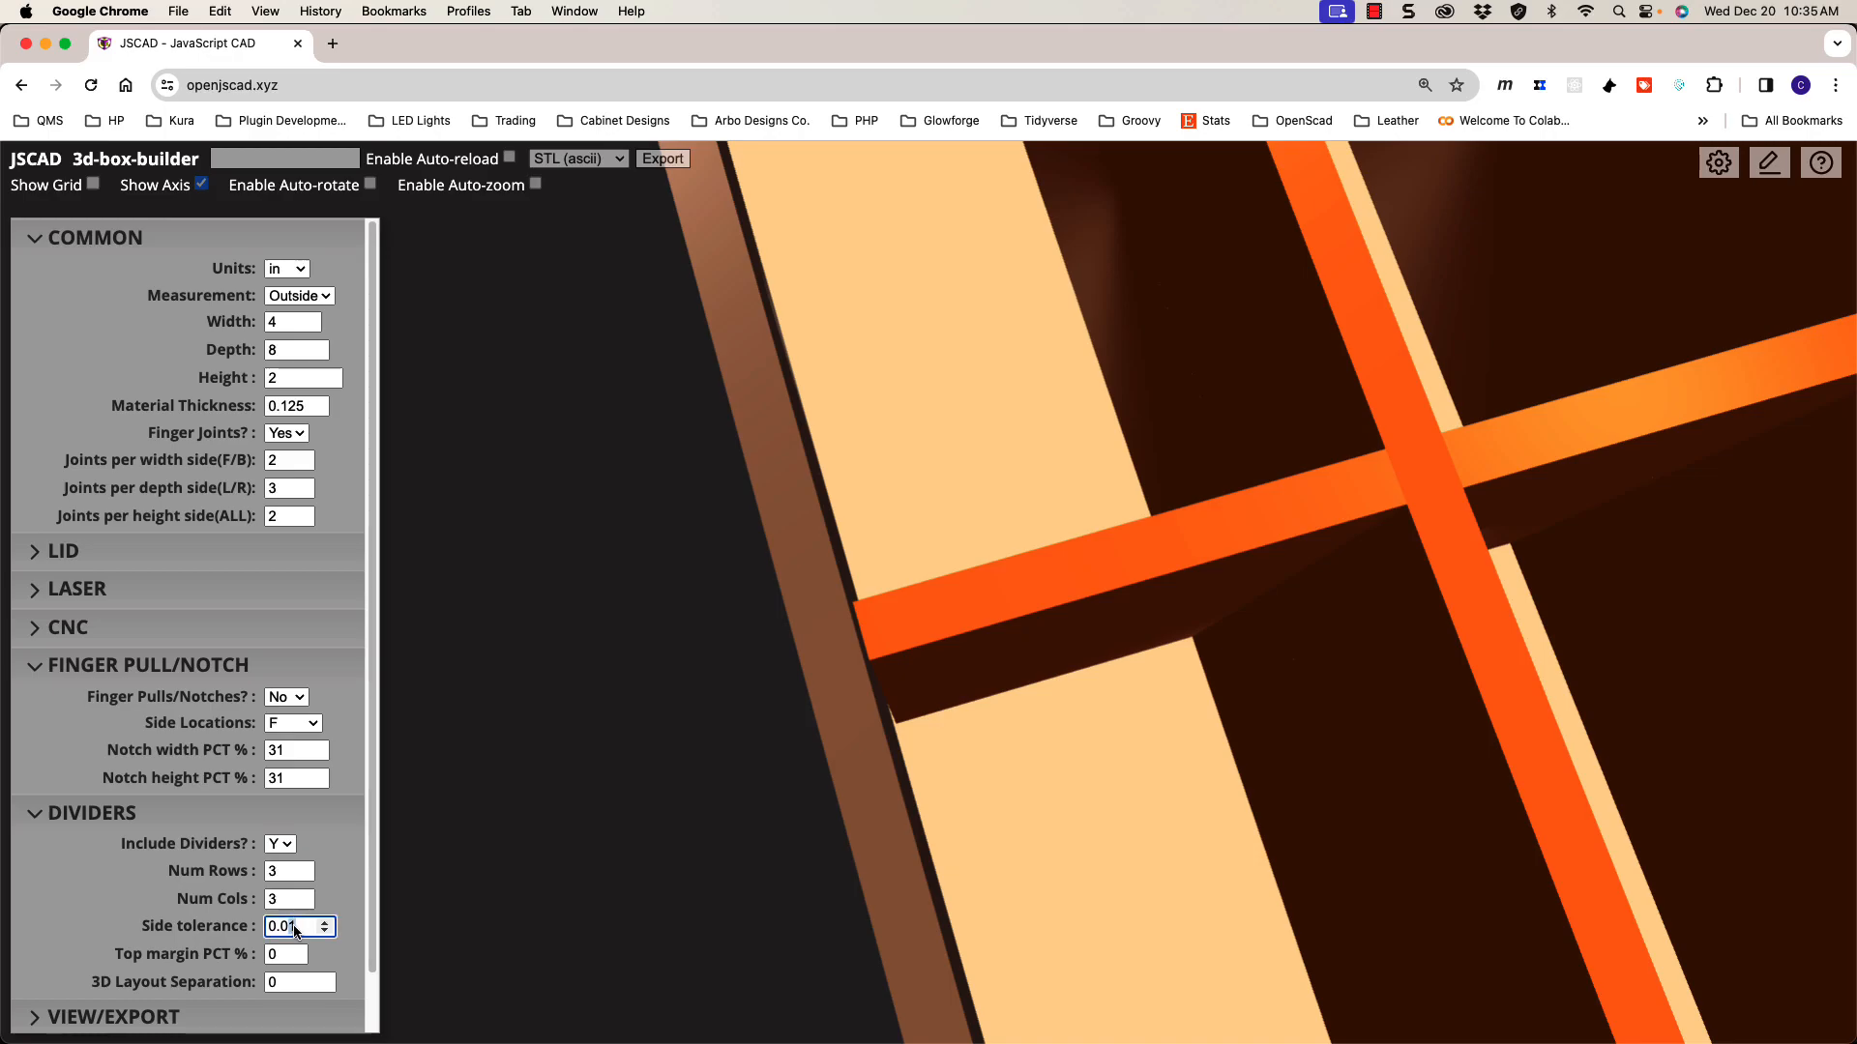
left_click_drag(301, 928, 261, 931)
type("0")
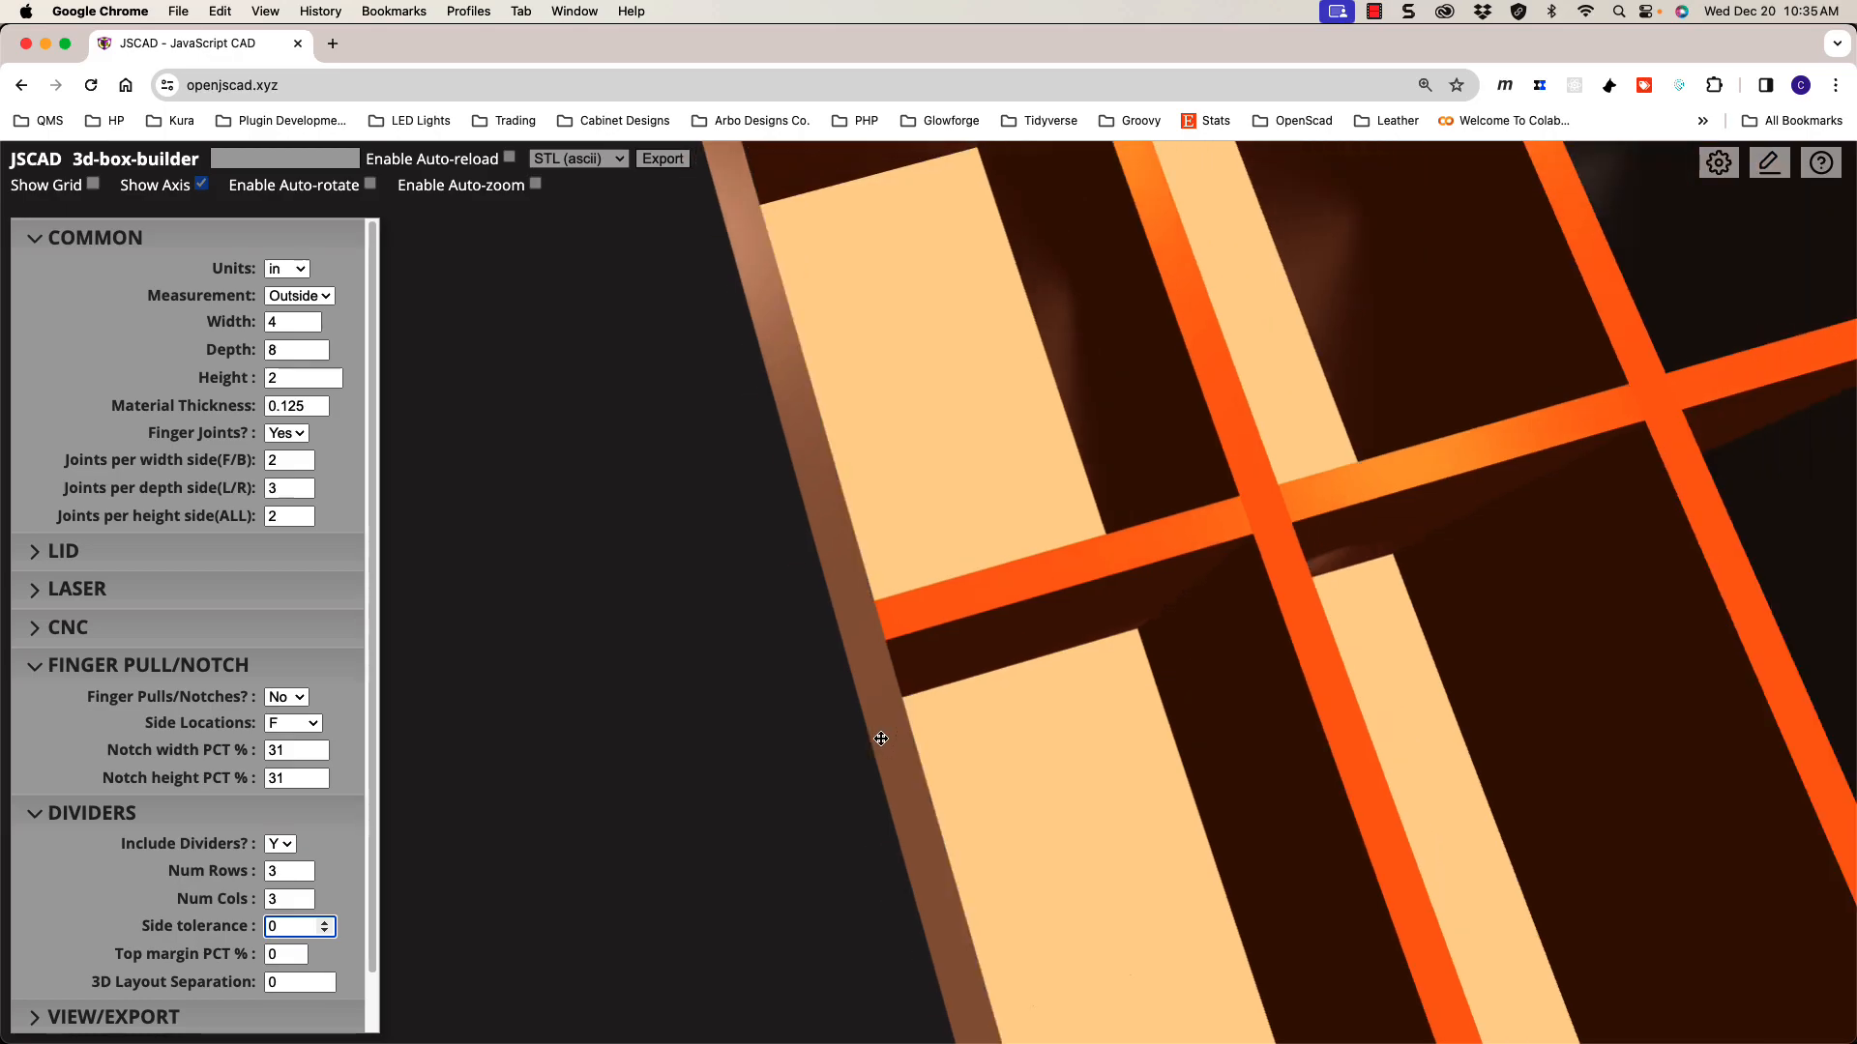
scroll(903, 729, "down", 2)
mouse_move(903, 729)
left_mouse_down()
mouse_move(883, 709)
mouse_move(919, 698)
left_mouse_up()
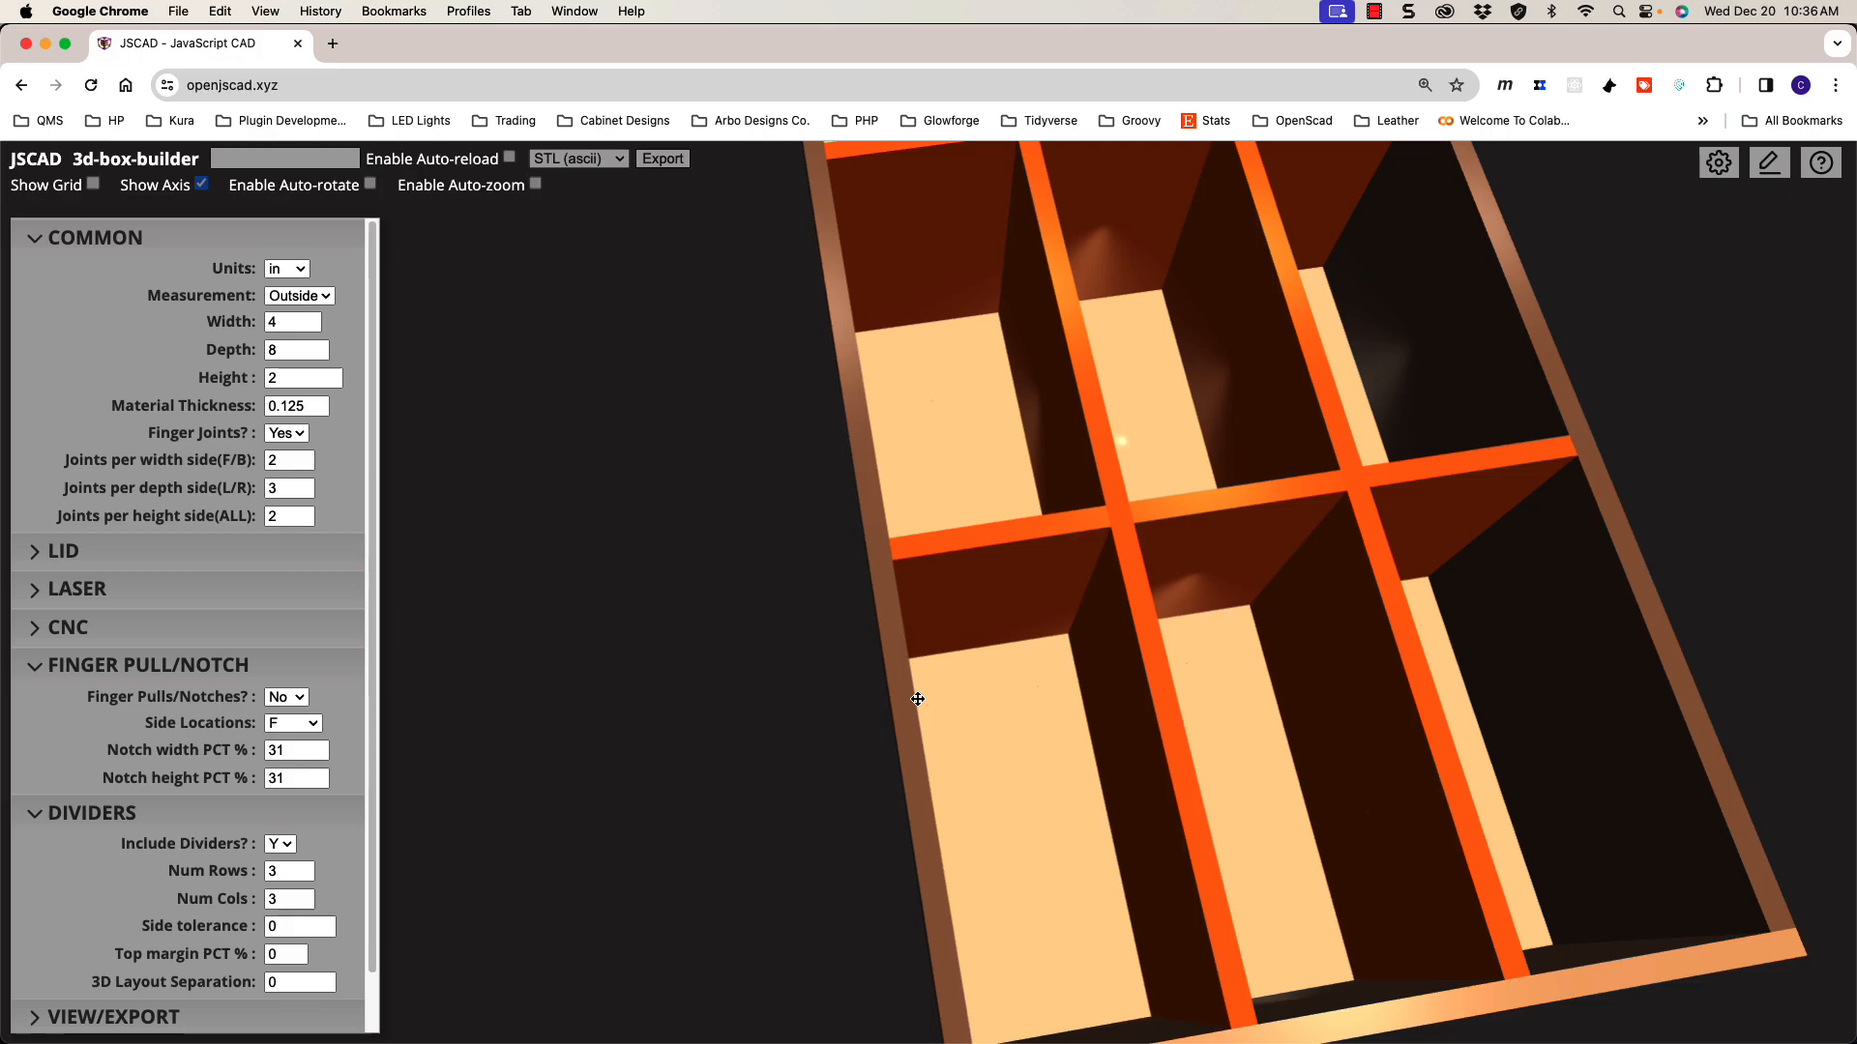
mouse_move(948, 697)
left_mouse_down()
mouse_move(896, 654)
mouse_move(911, 617)
mouse_move(951, 663)
left_mouse_up()
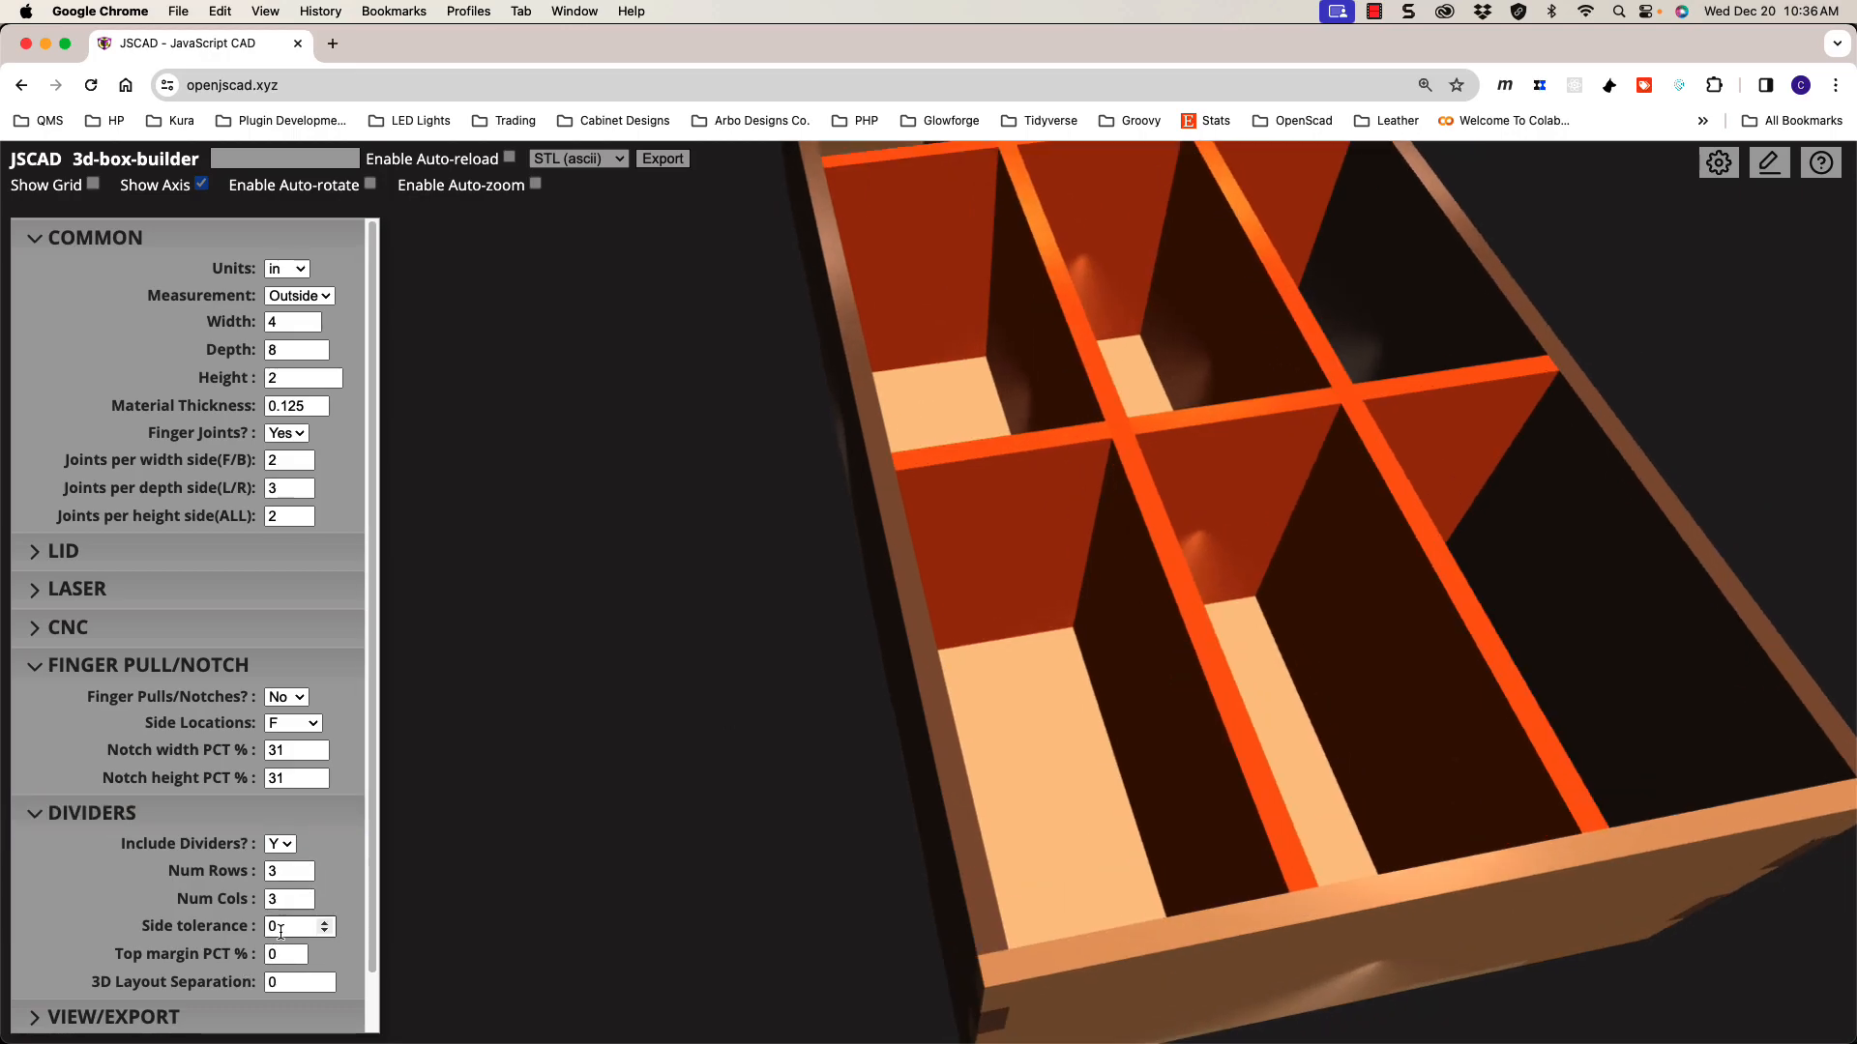
left_click_drag(1090, 808, 1247, 720)
left_click_drag(1172, 484, 1132, 535)
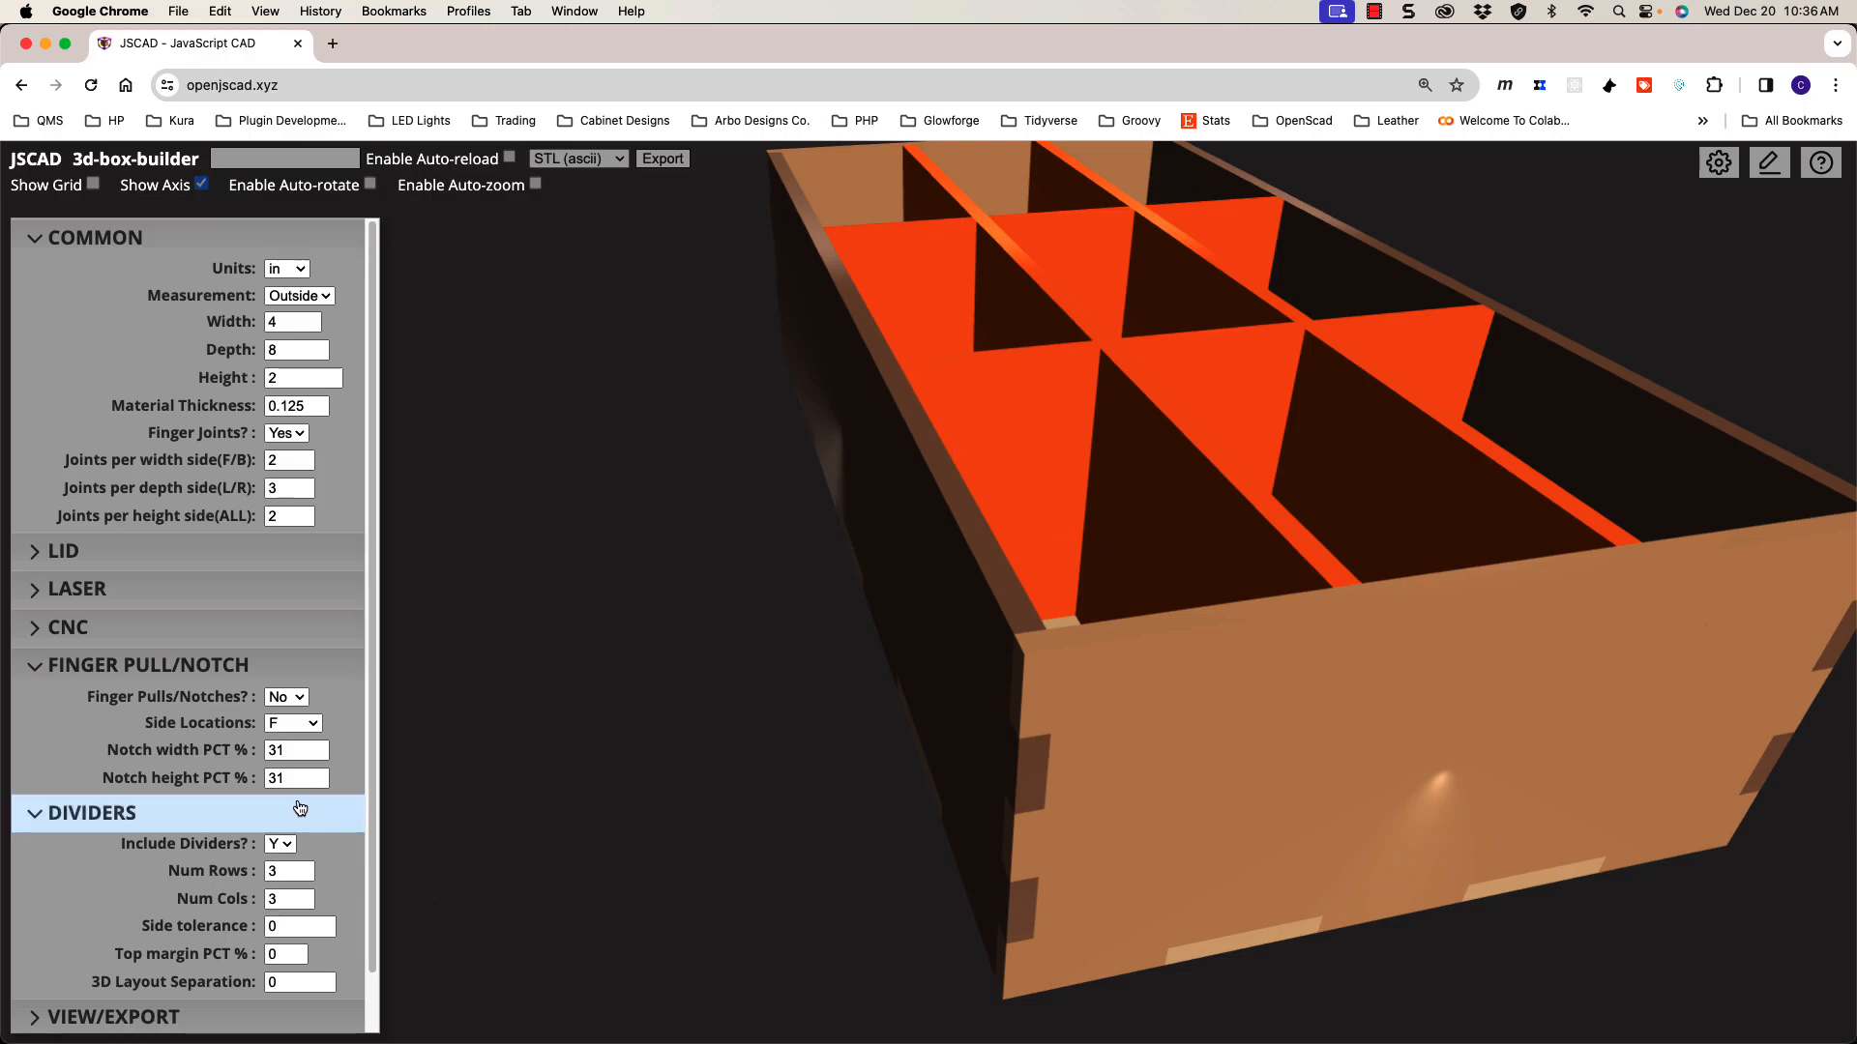
Step: Raise the divider top margin to 35% so the dividers sit below the box's top edge
left_click(298, 954)
left_click(297, 954)
left_click(298, 952)
left_click(298, 951)
left_click(298, 951)
left_click(297, 951)
mouse_move(887, 897)
left_mouse_down()
mouse_move(937, 871)
mouse_move(916, 904)
left_mouse_up()
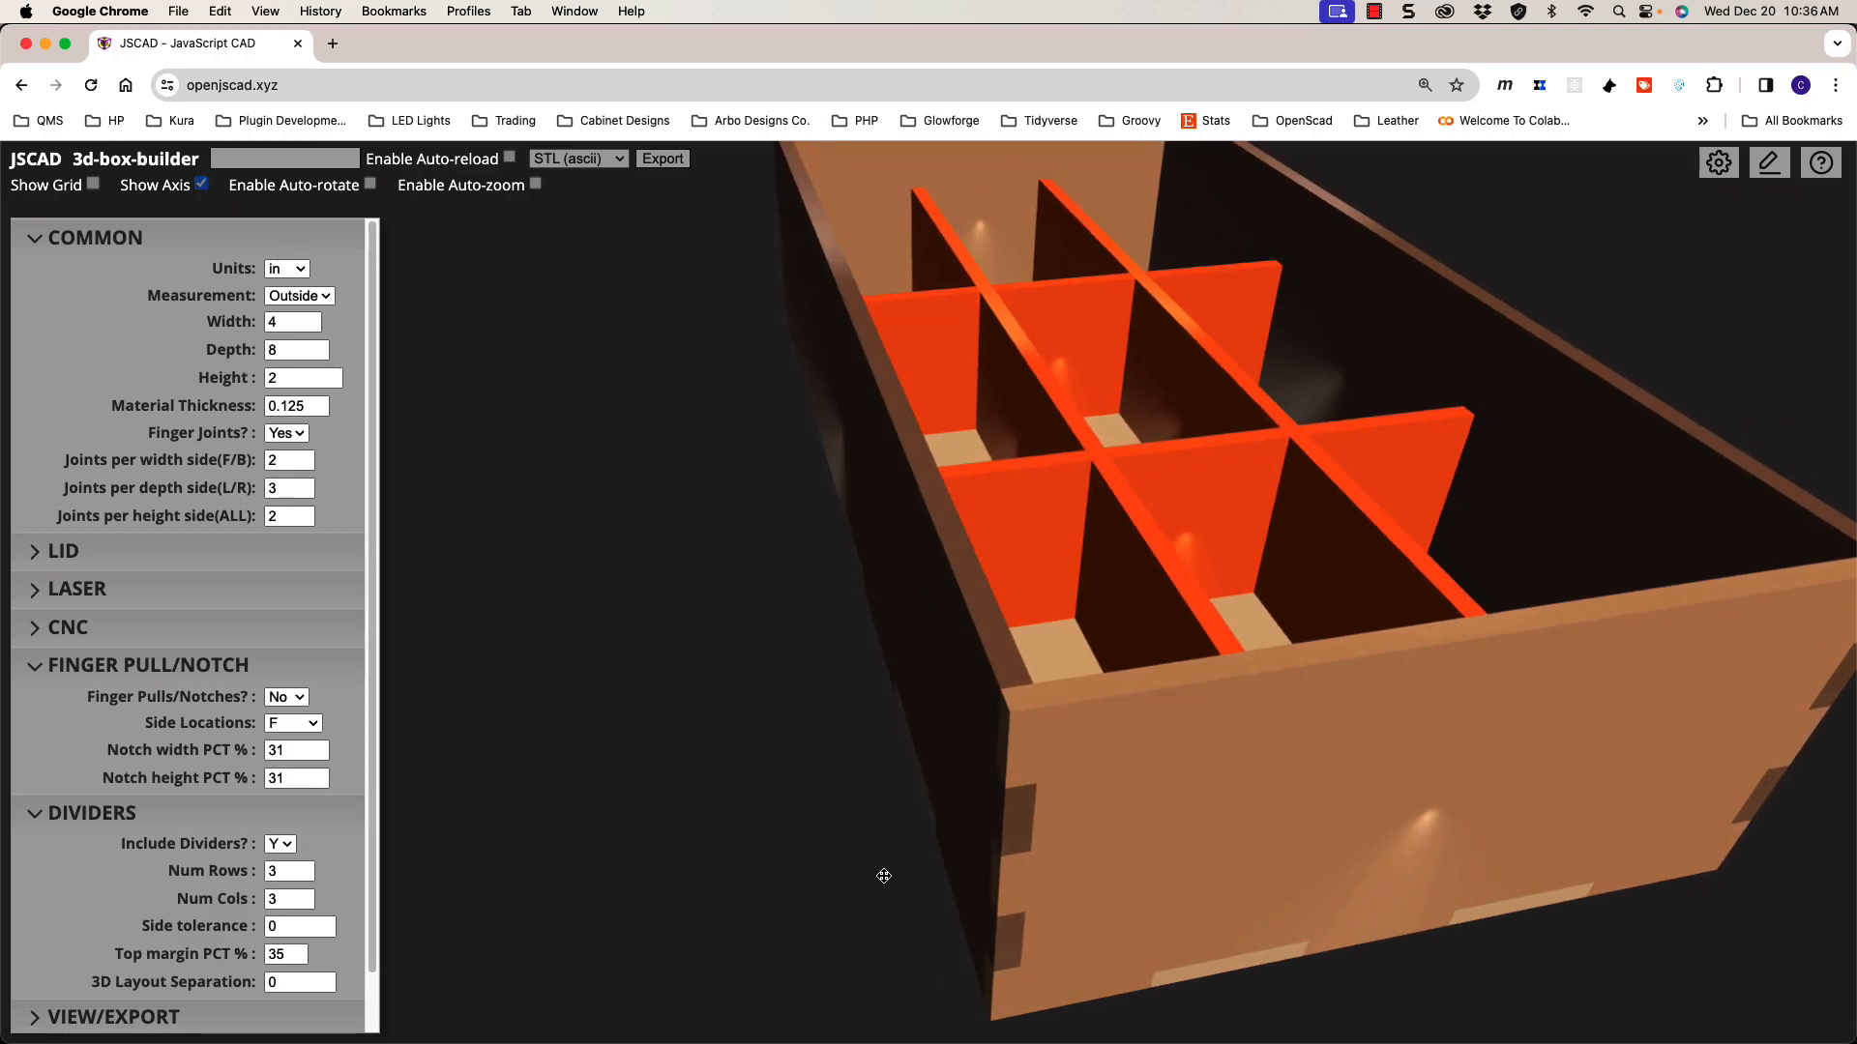
scroll(883, 877, "down", 3)
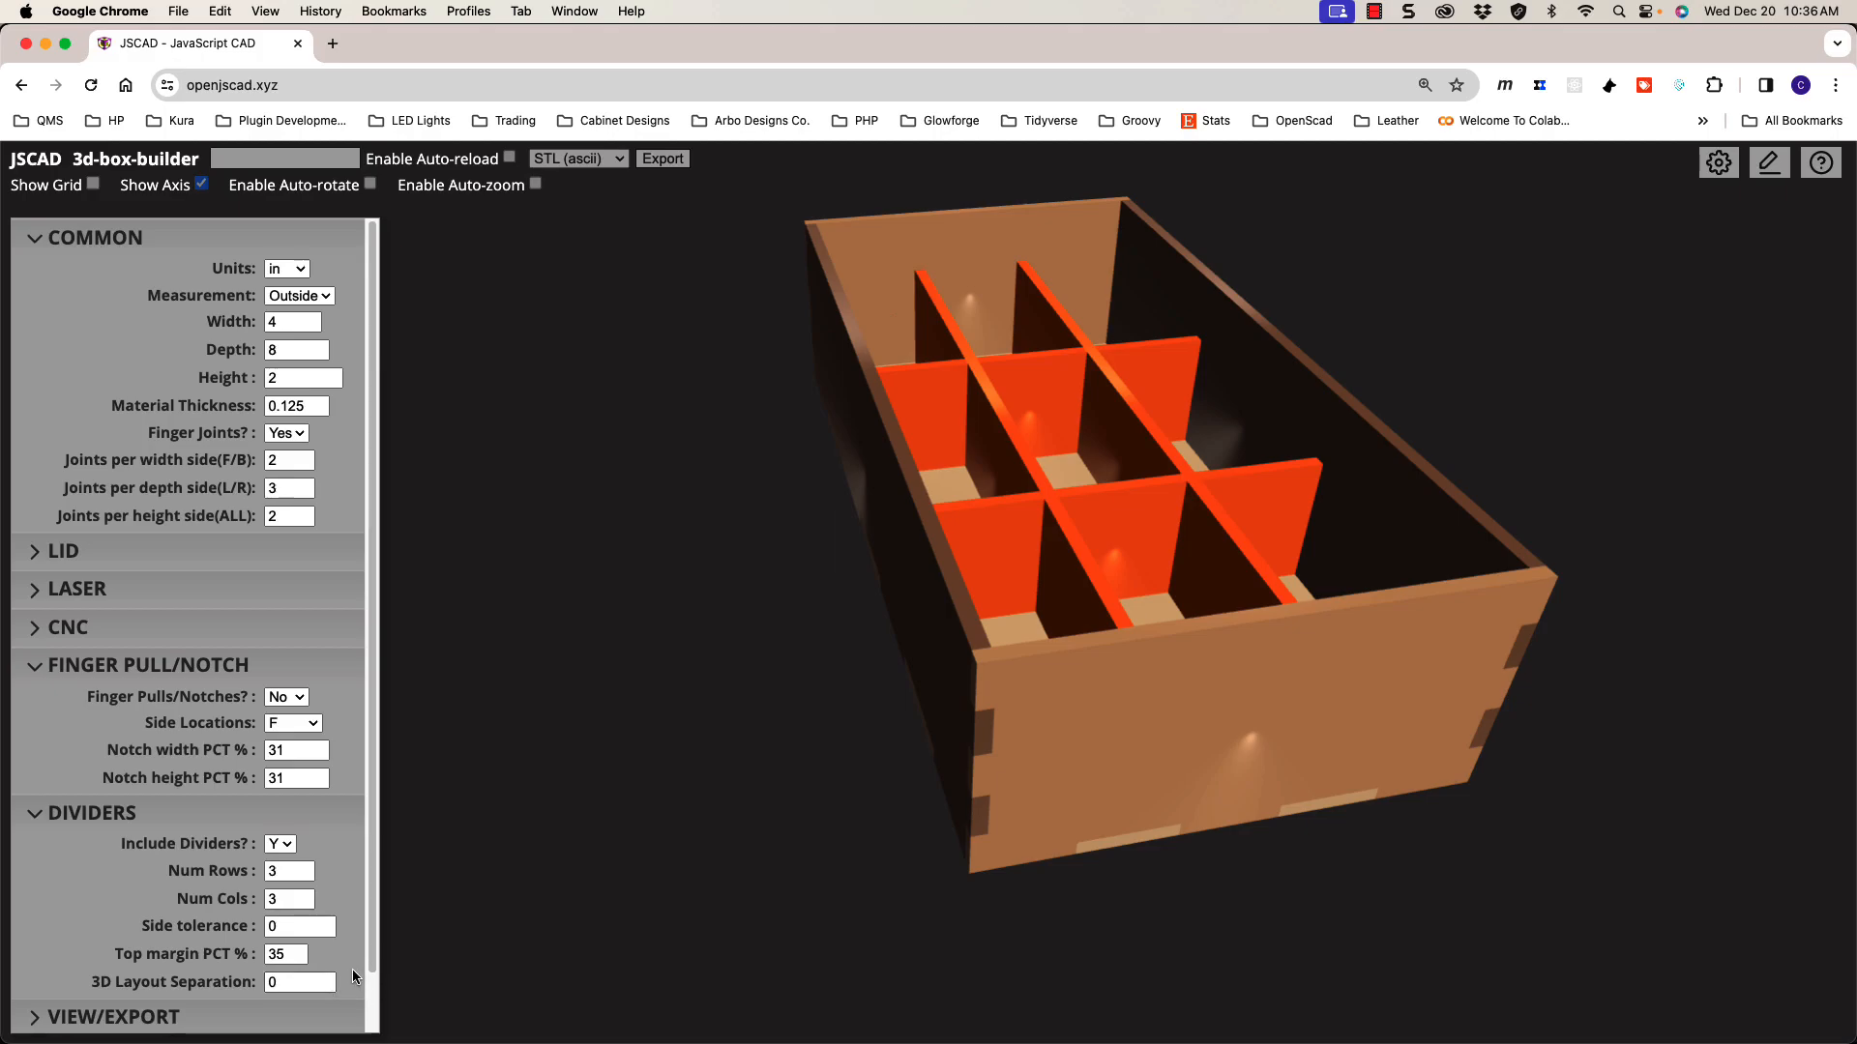
left_click_drag(1022, 547, 1041, 568)
Step: Increase the 3D layout separation toward 0.75 and orbit to view the spread-apart parts
left_click(301, 985)
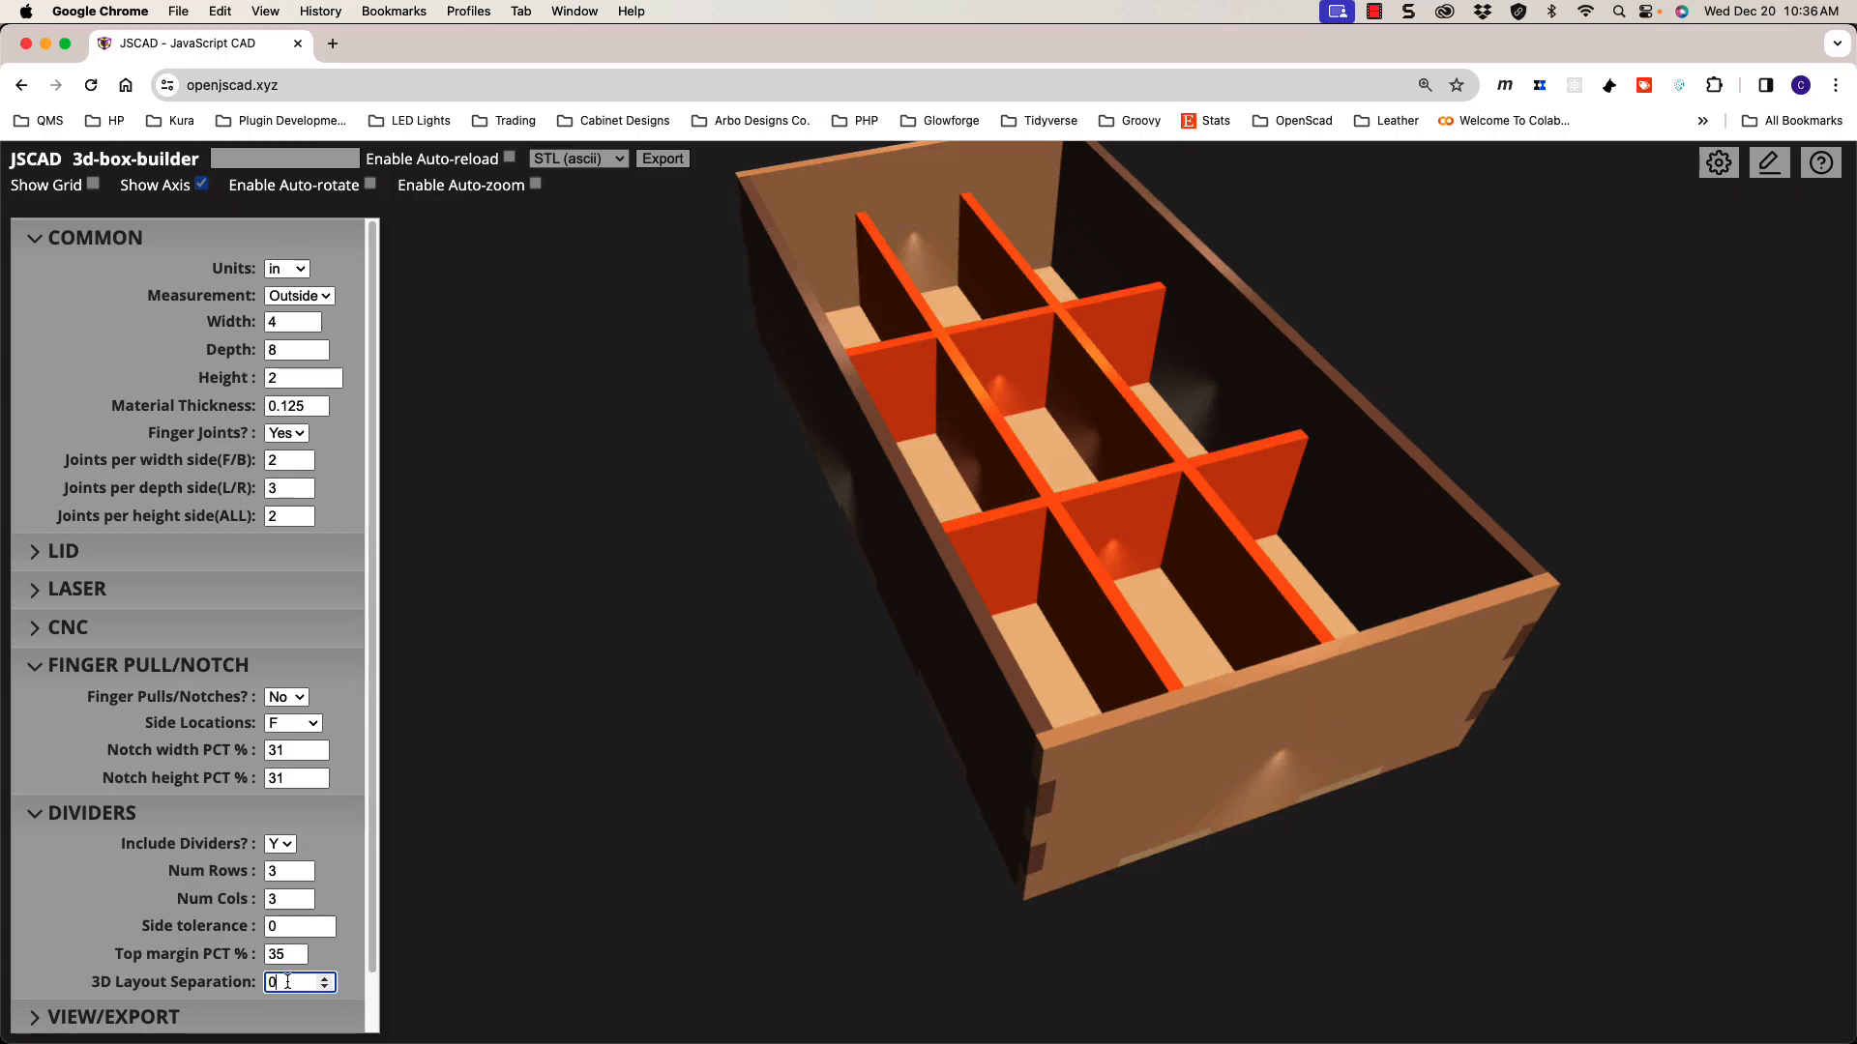
left_click(324, 980)
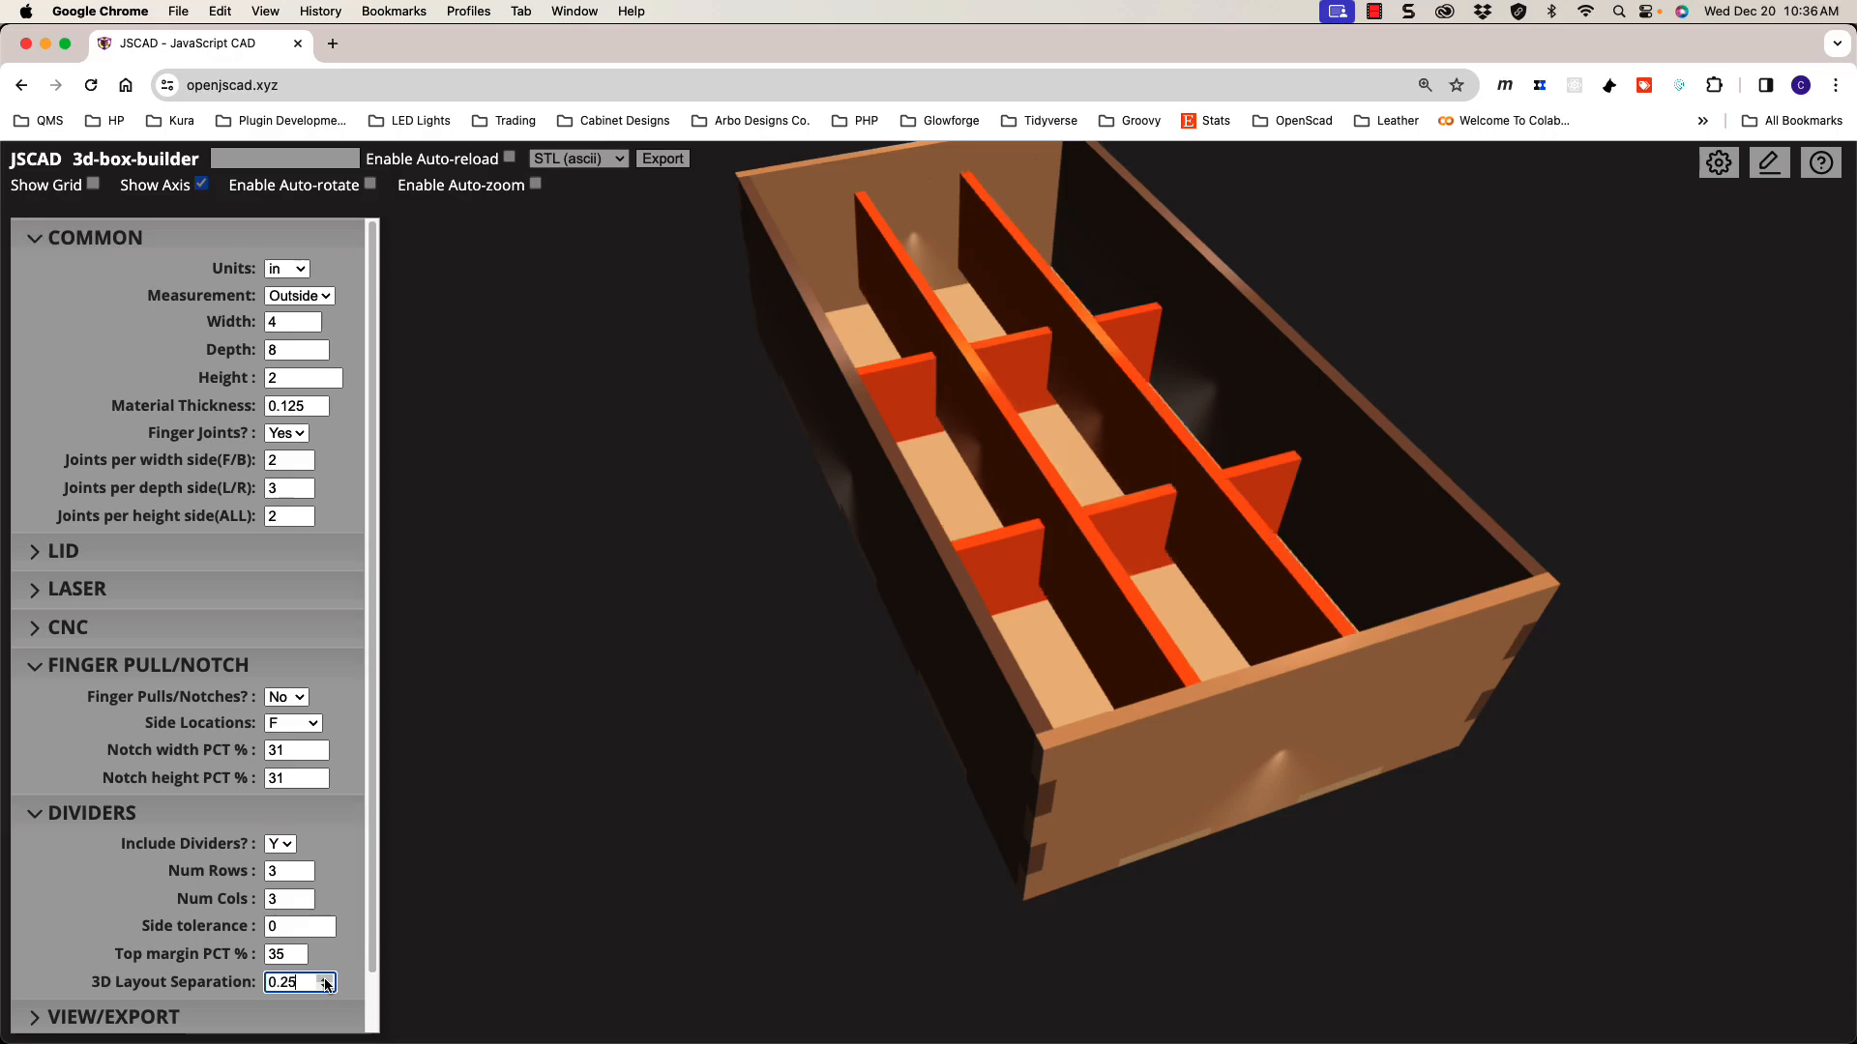
left_click(325, 979)
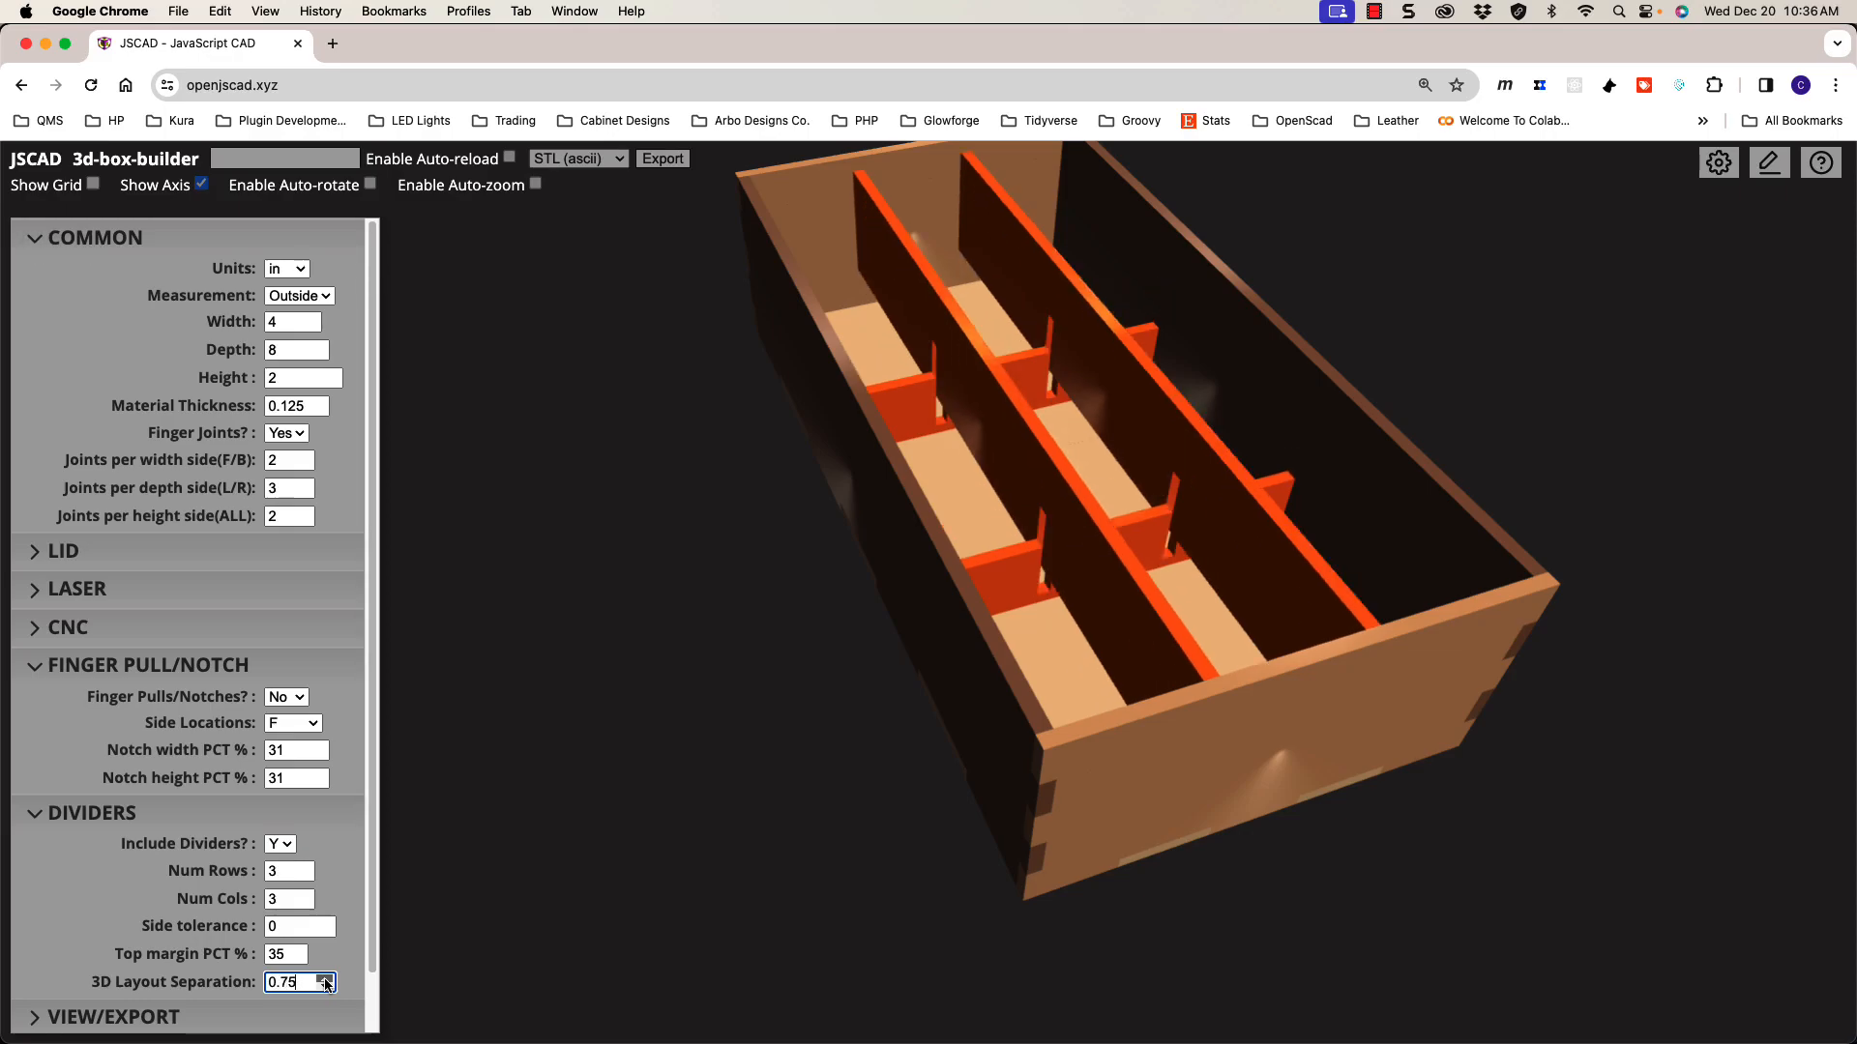
left_click_drag(750, 771, 772, 754)
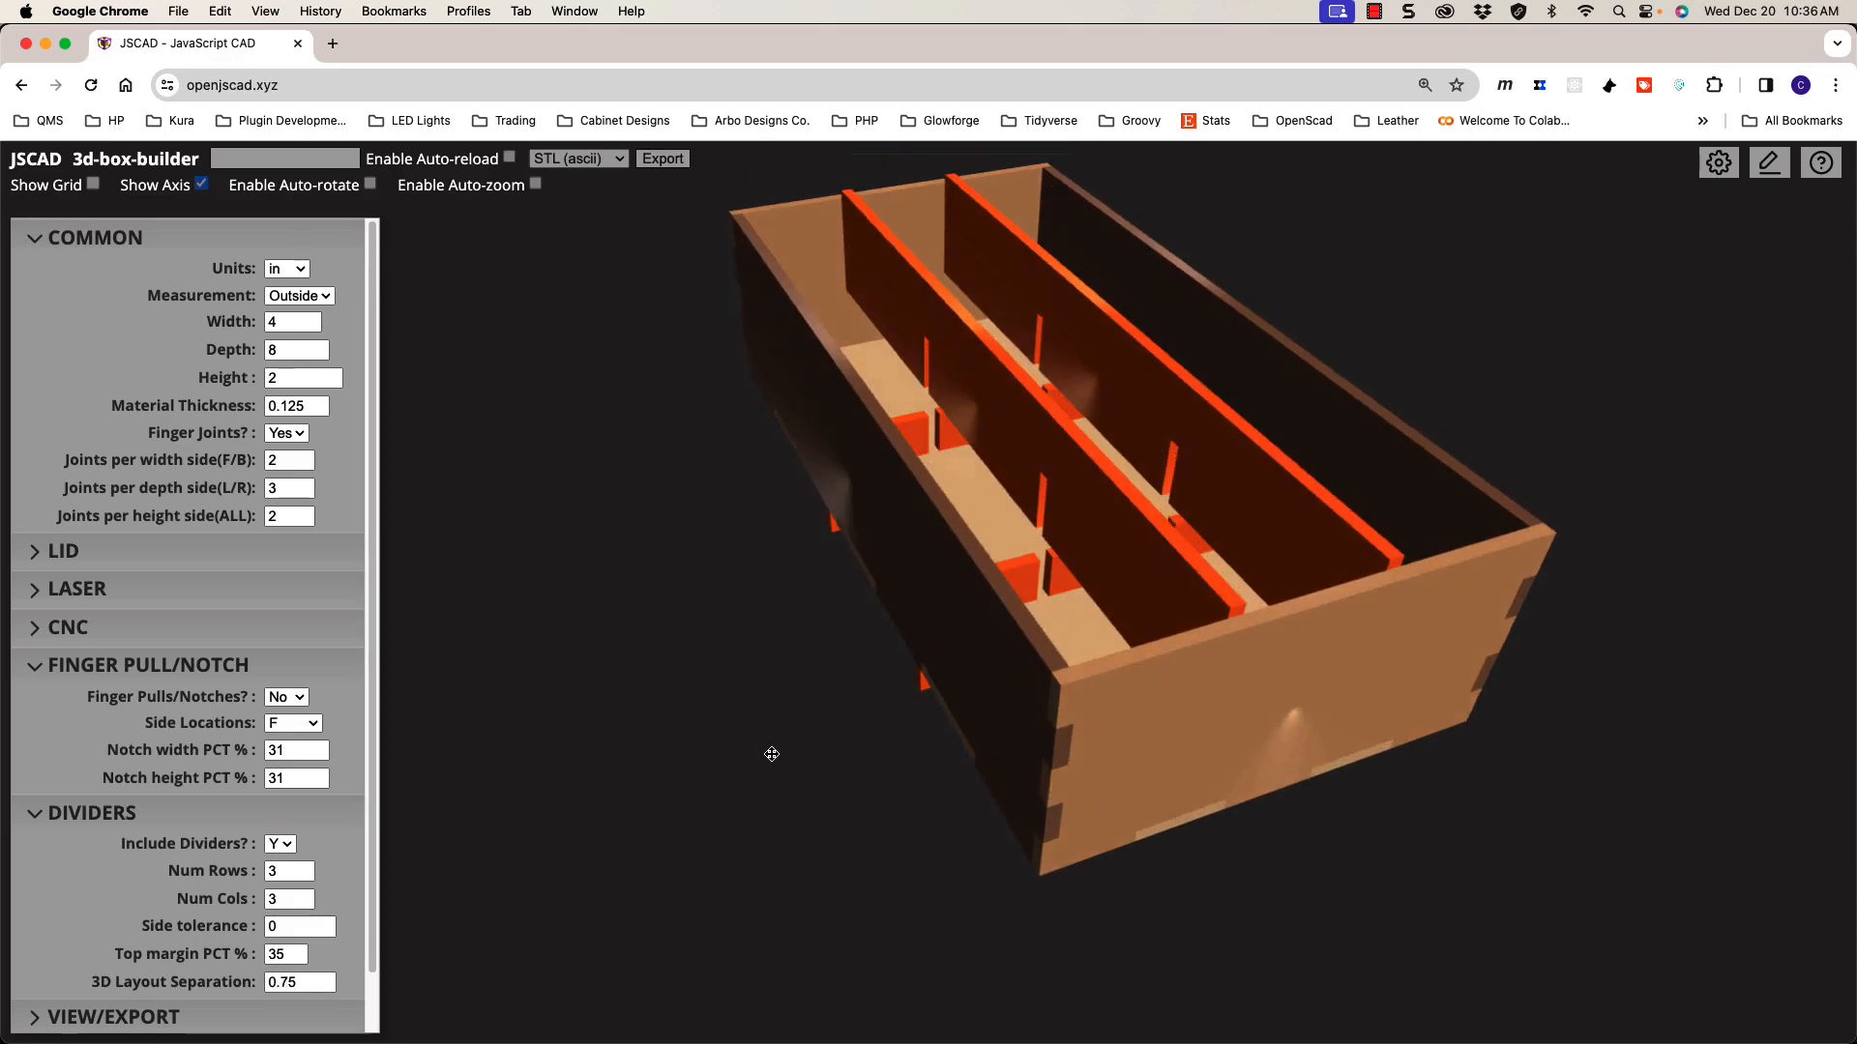
left_click_drag(850, 671, 1063, 479)
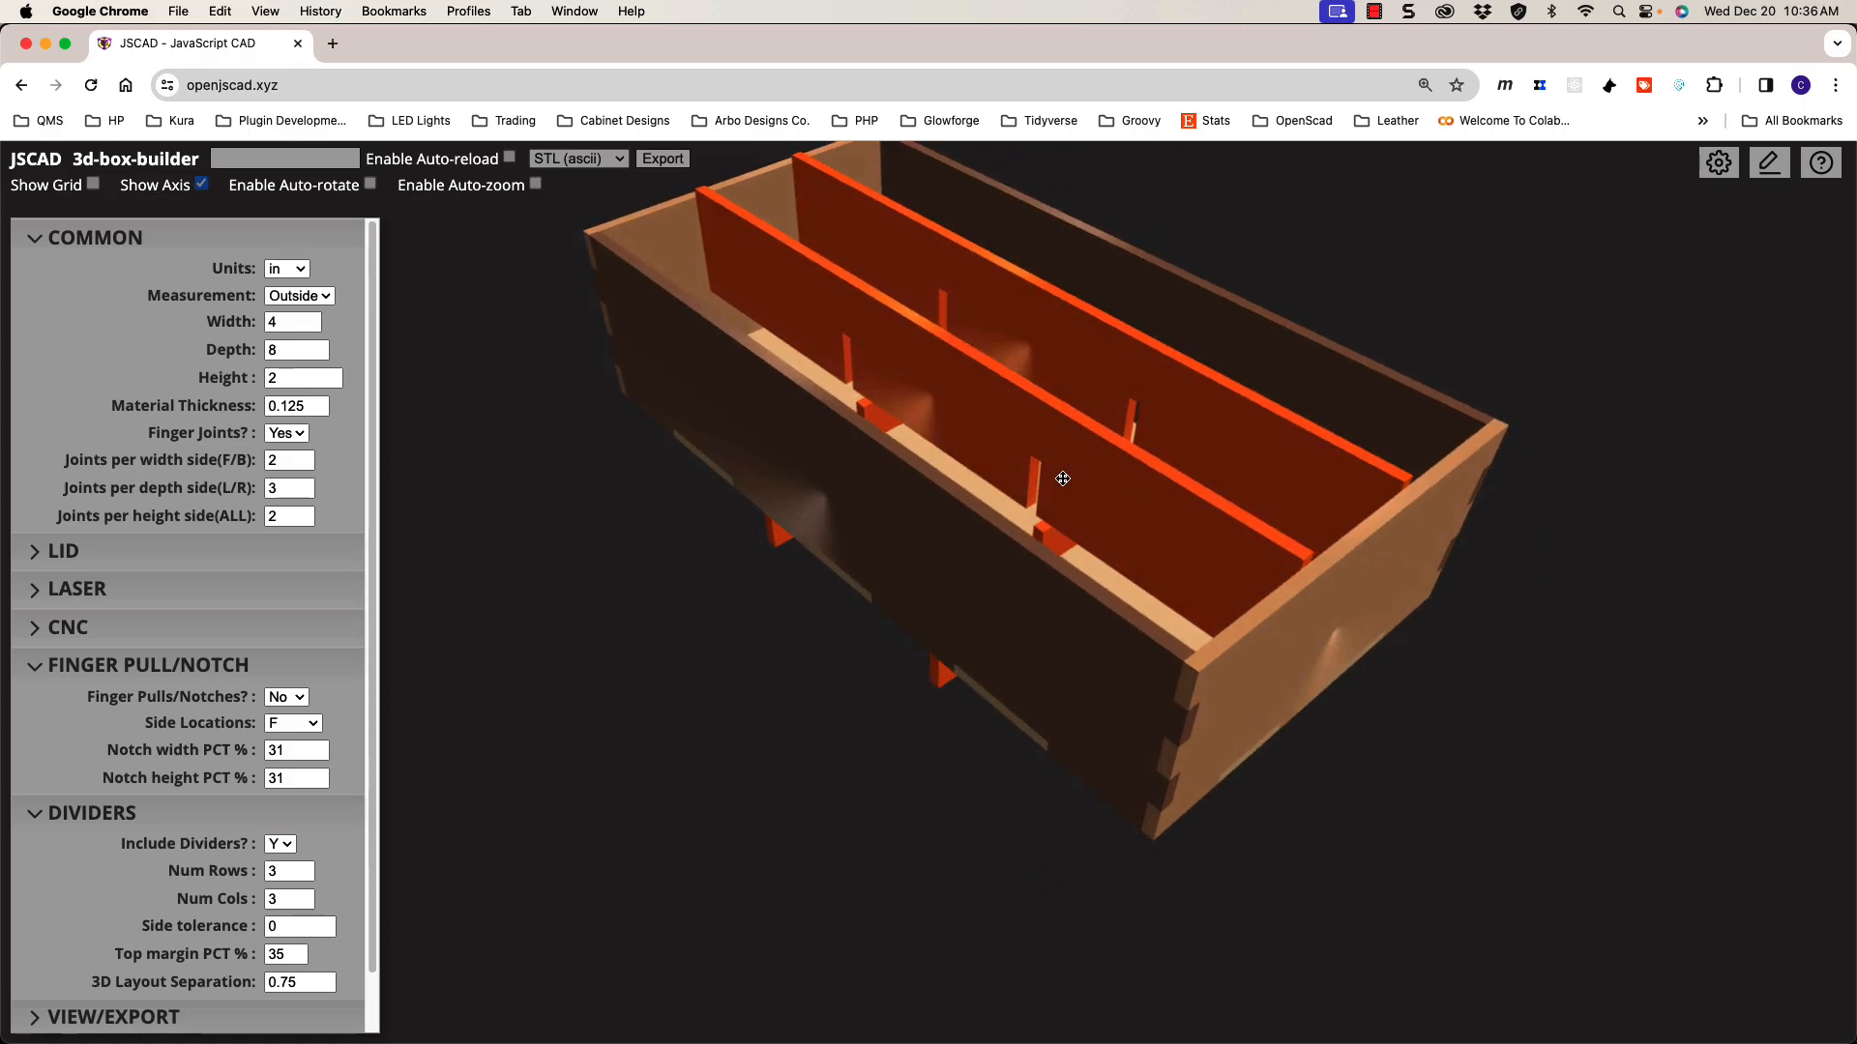
scroll(1063, 478, "up", 10)
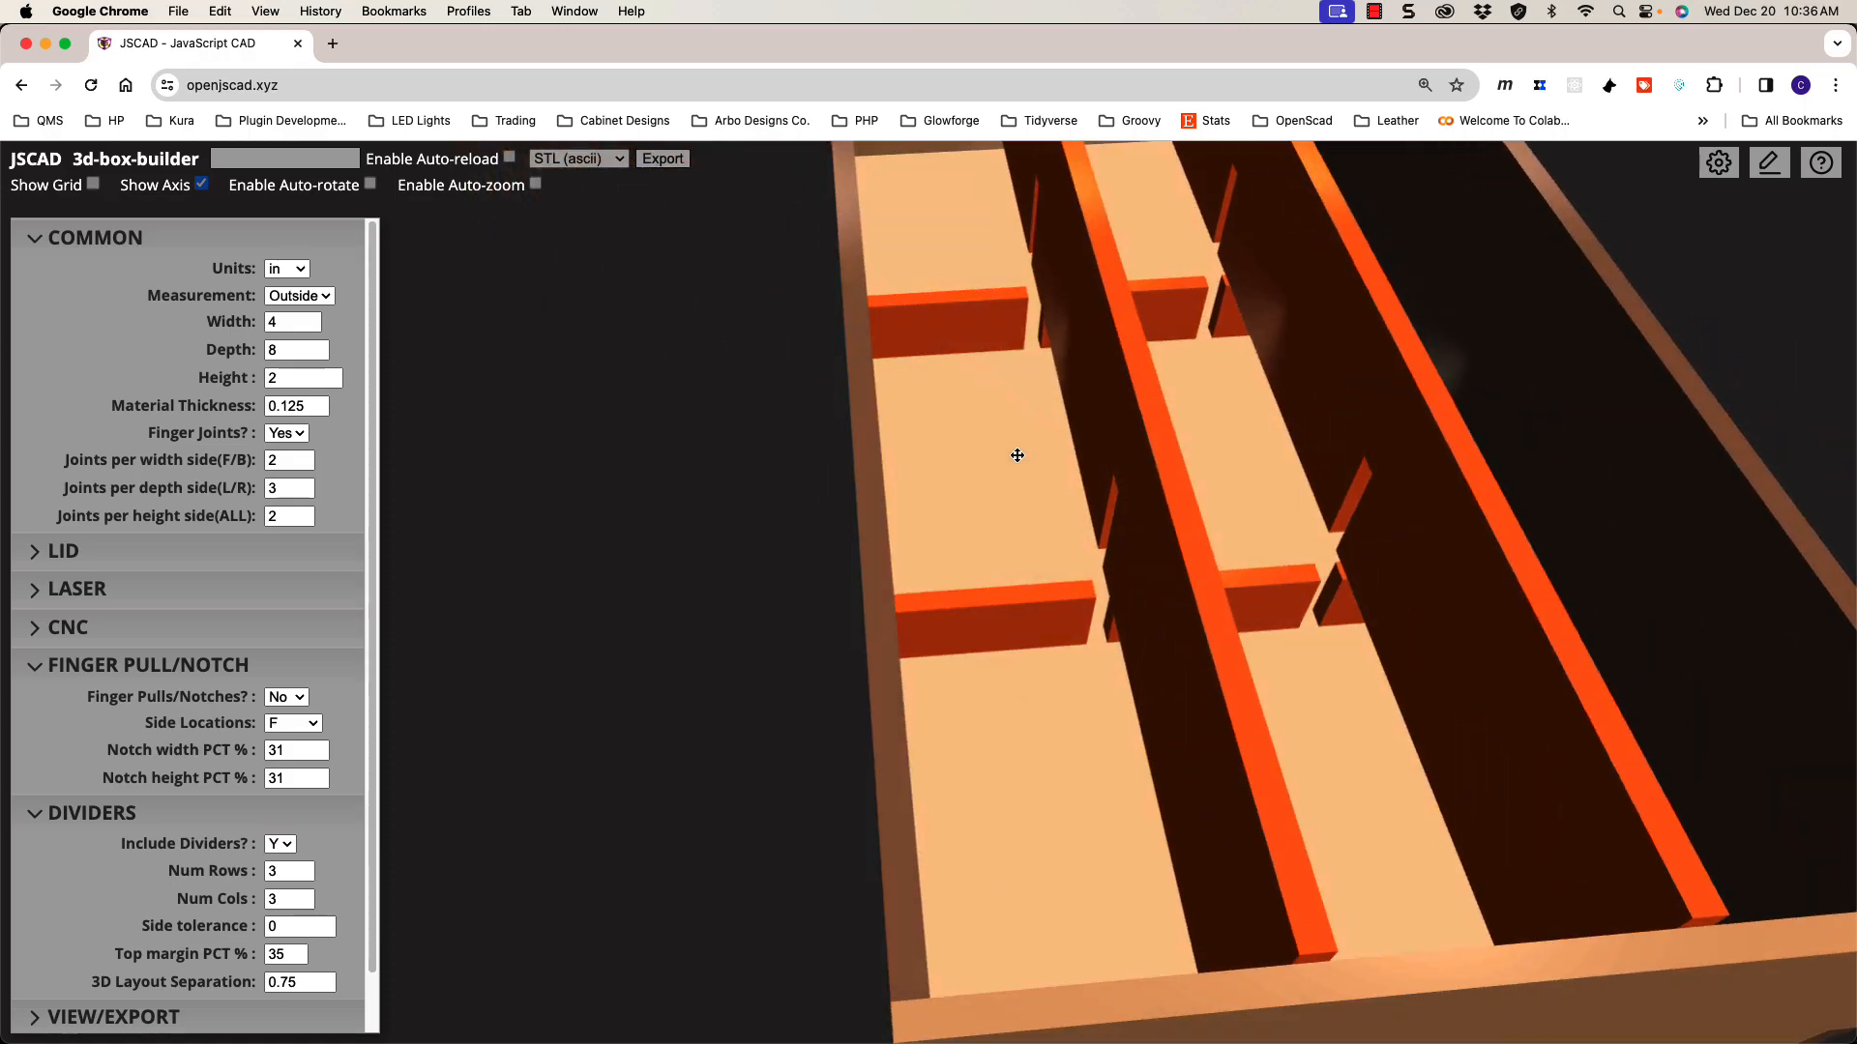
scroll(1144, 455, "down", 5)
left_click_drag(1111, 478, 1036, 551)
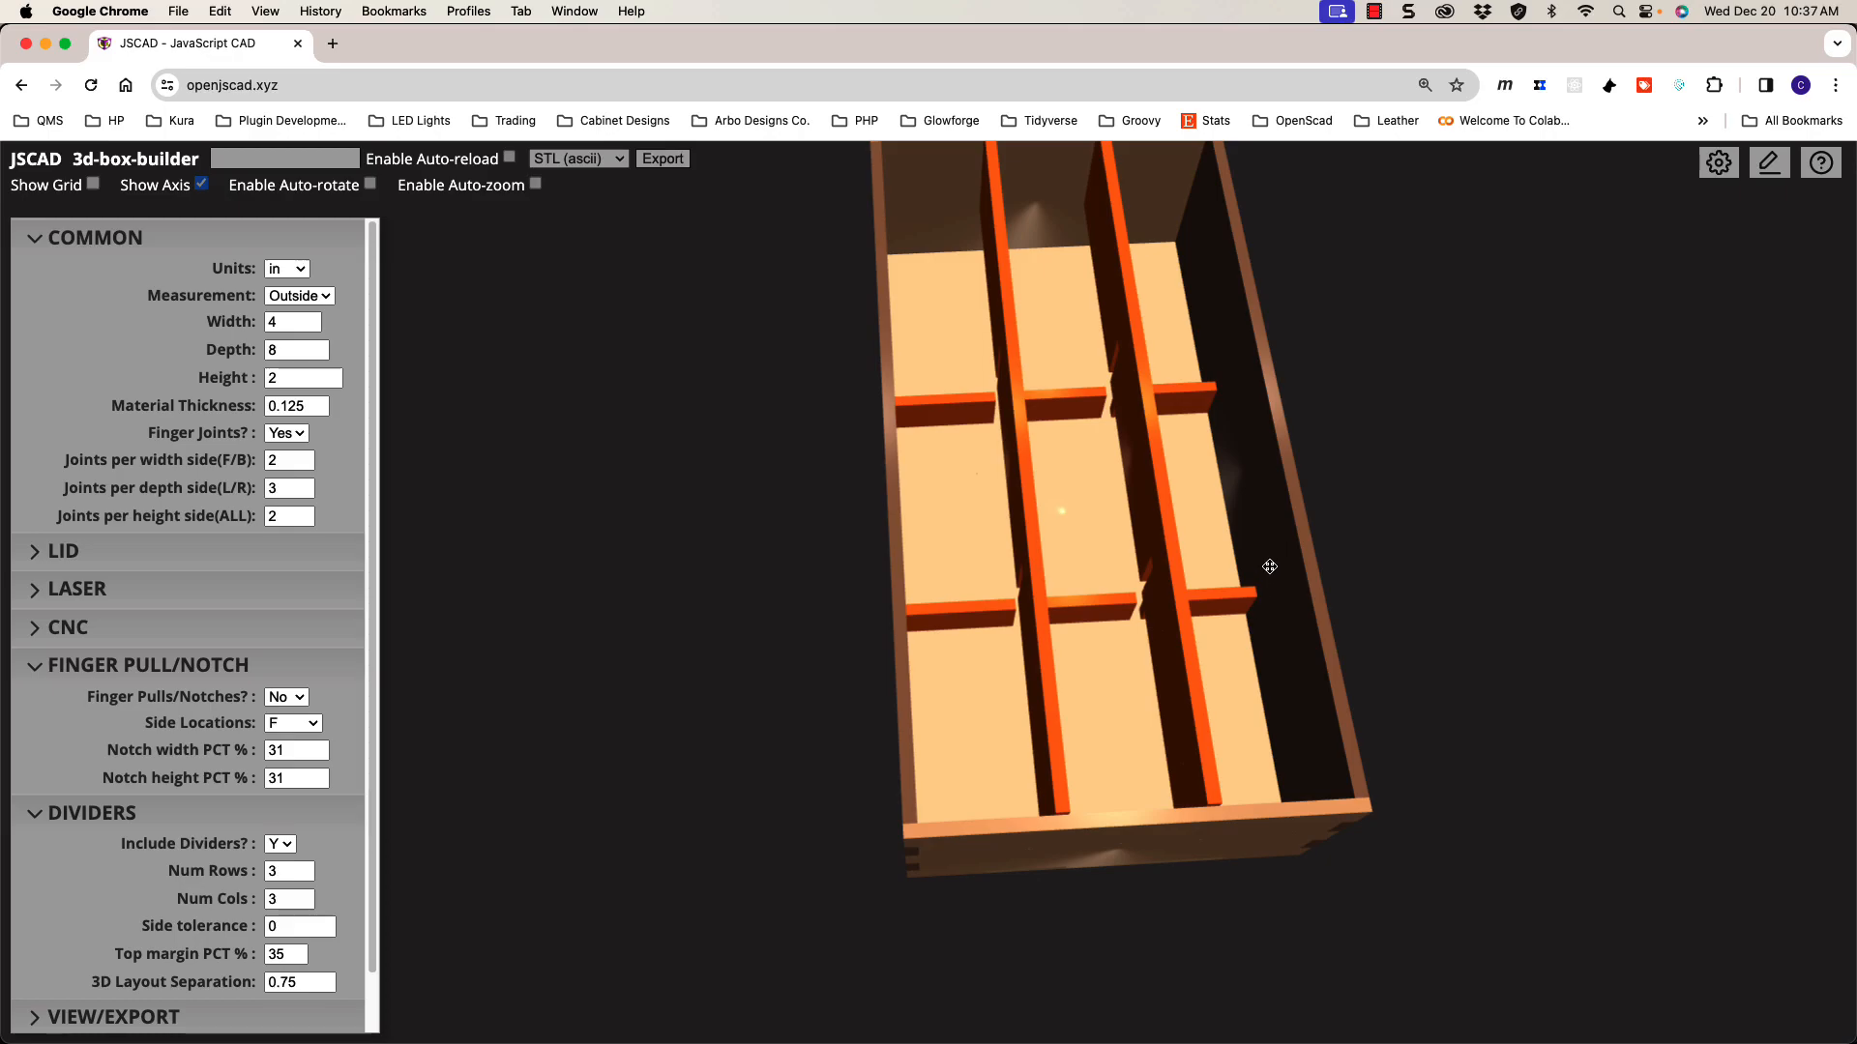
left_click_drag(1071, 375, 1080, 523)
scroll(837, 555, "down", 2)
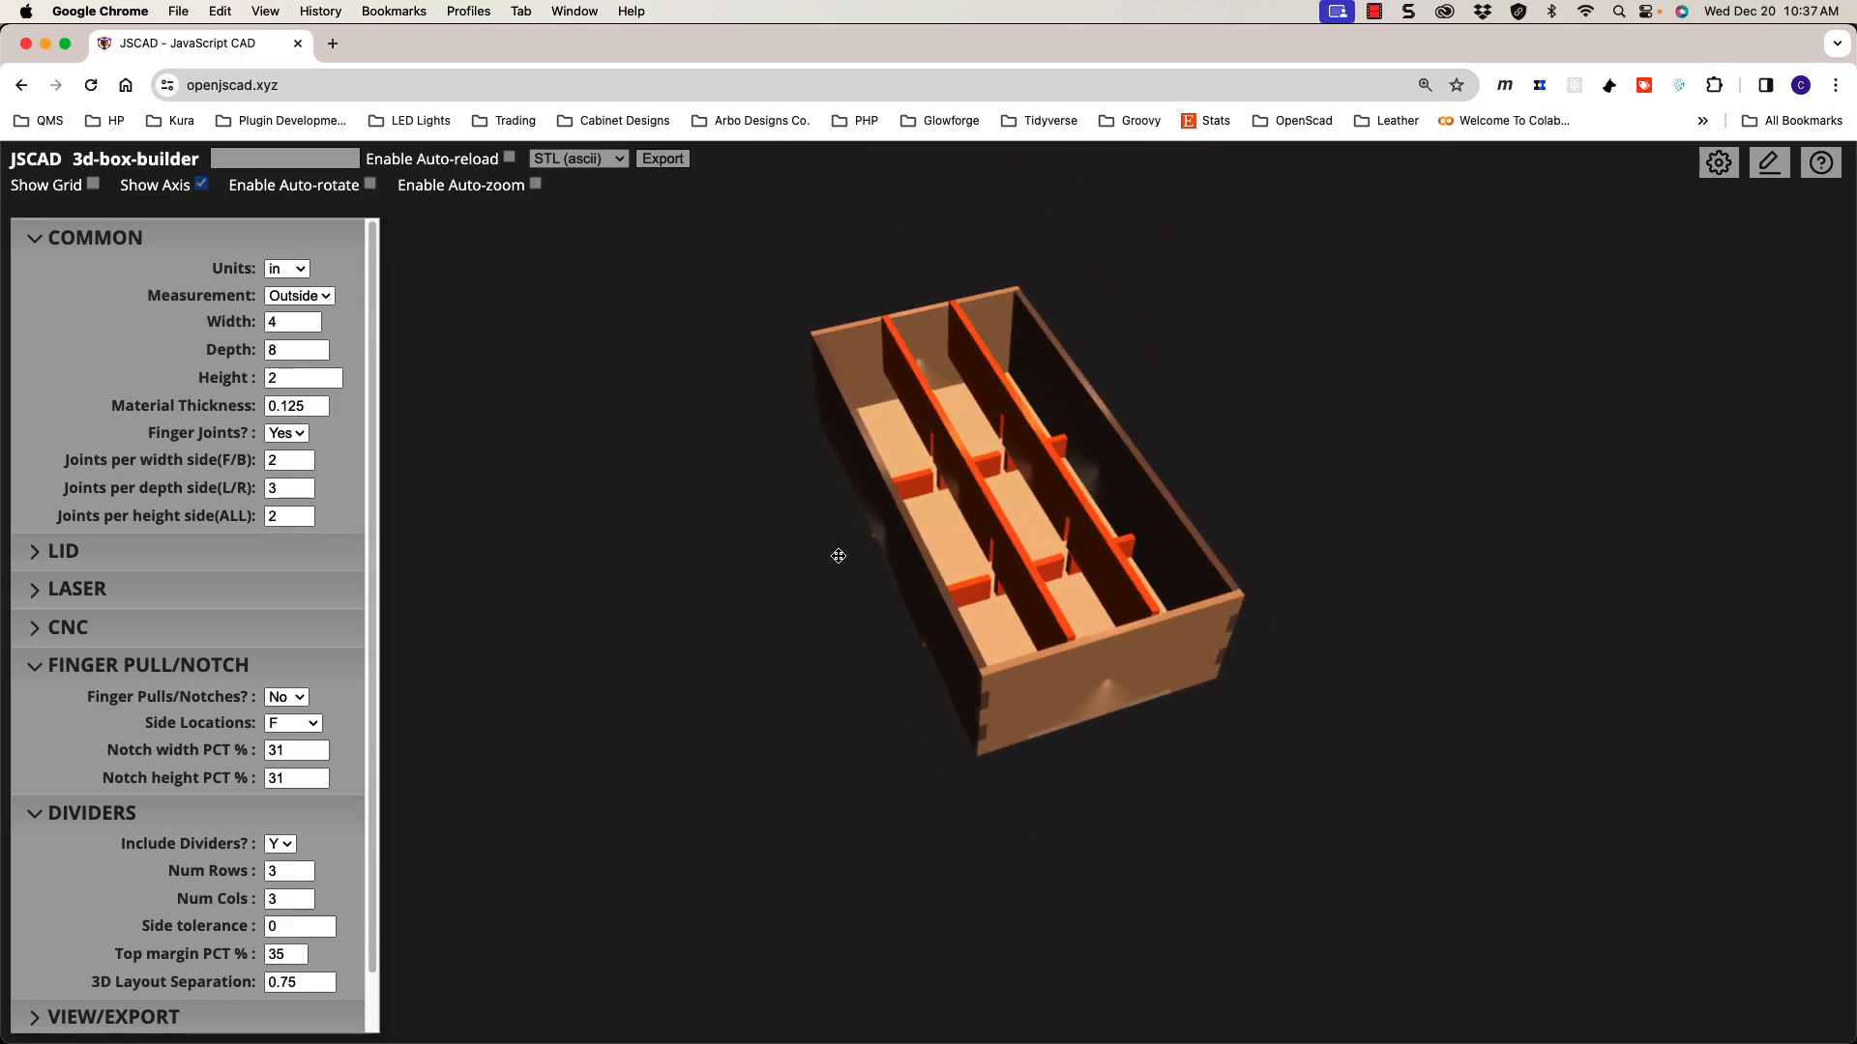
scroll(840, 554, "up", 7)
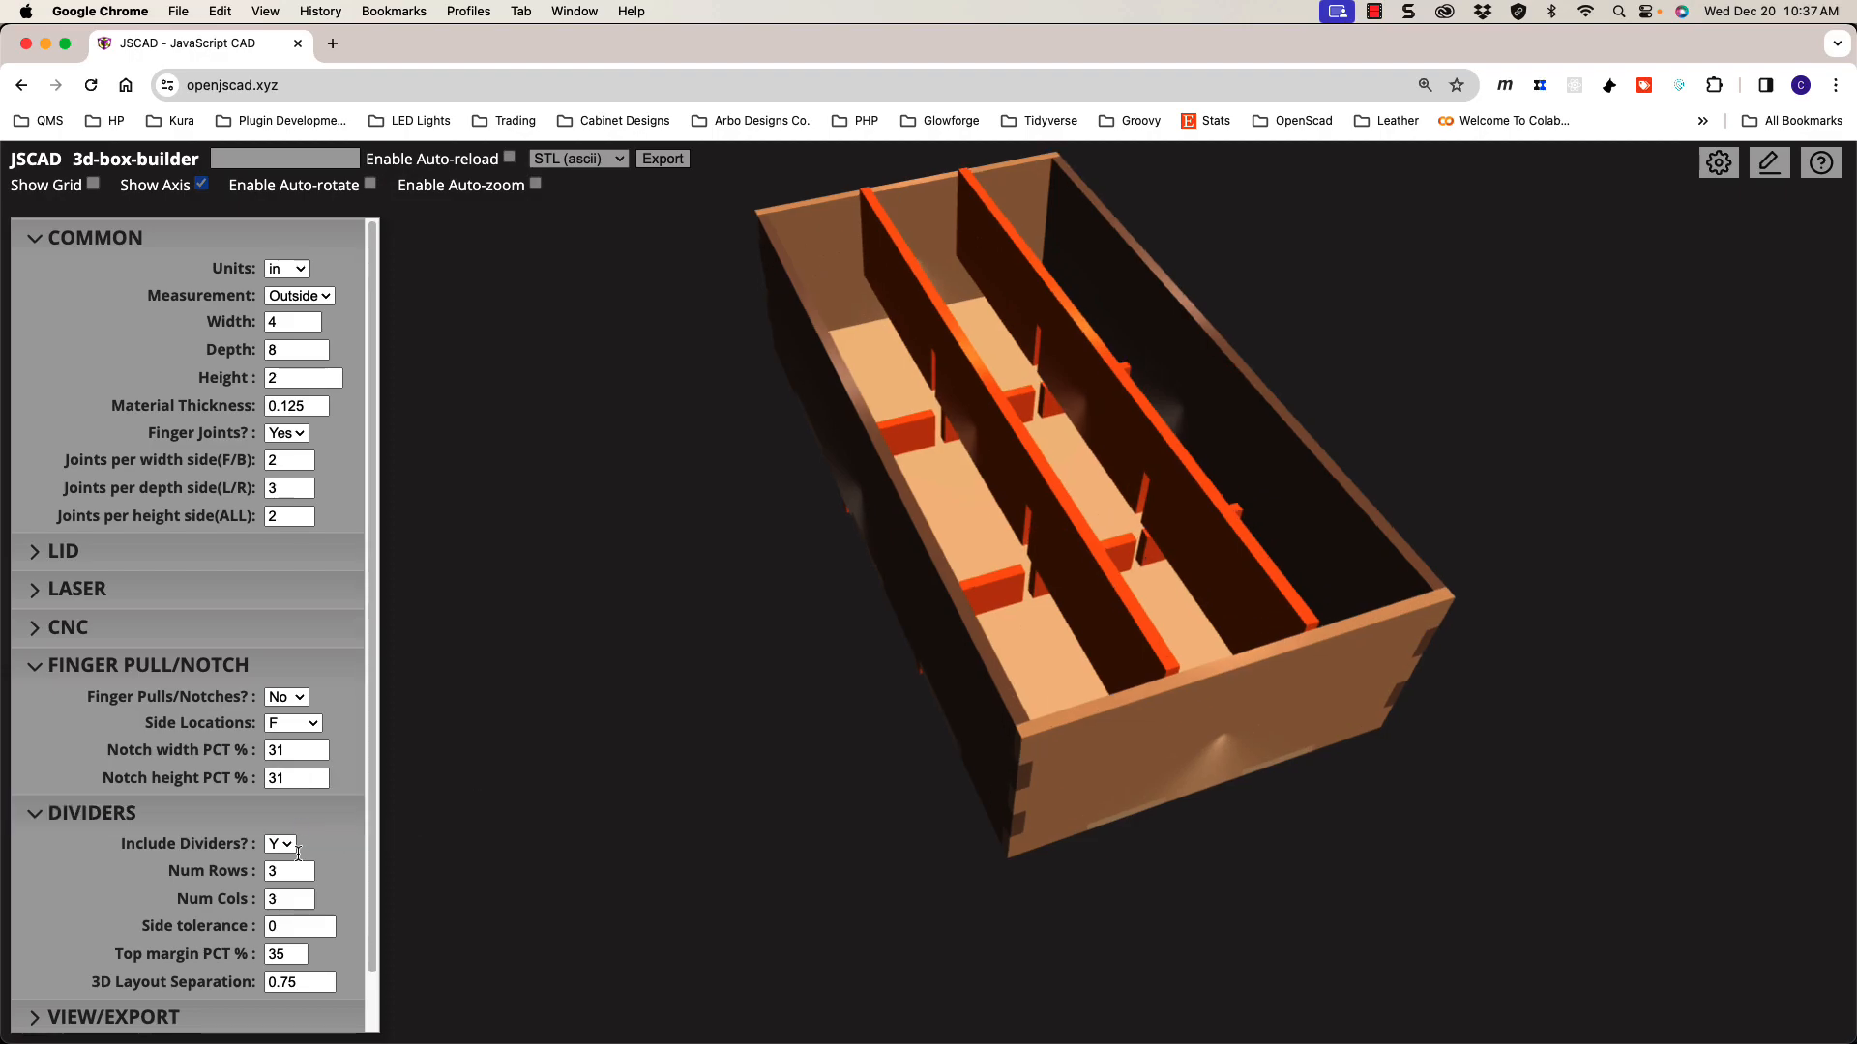
left_click(233, 986)
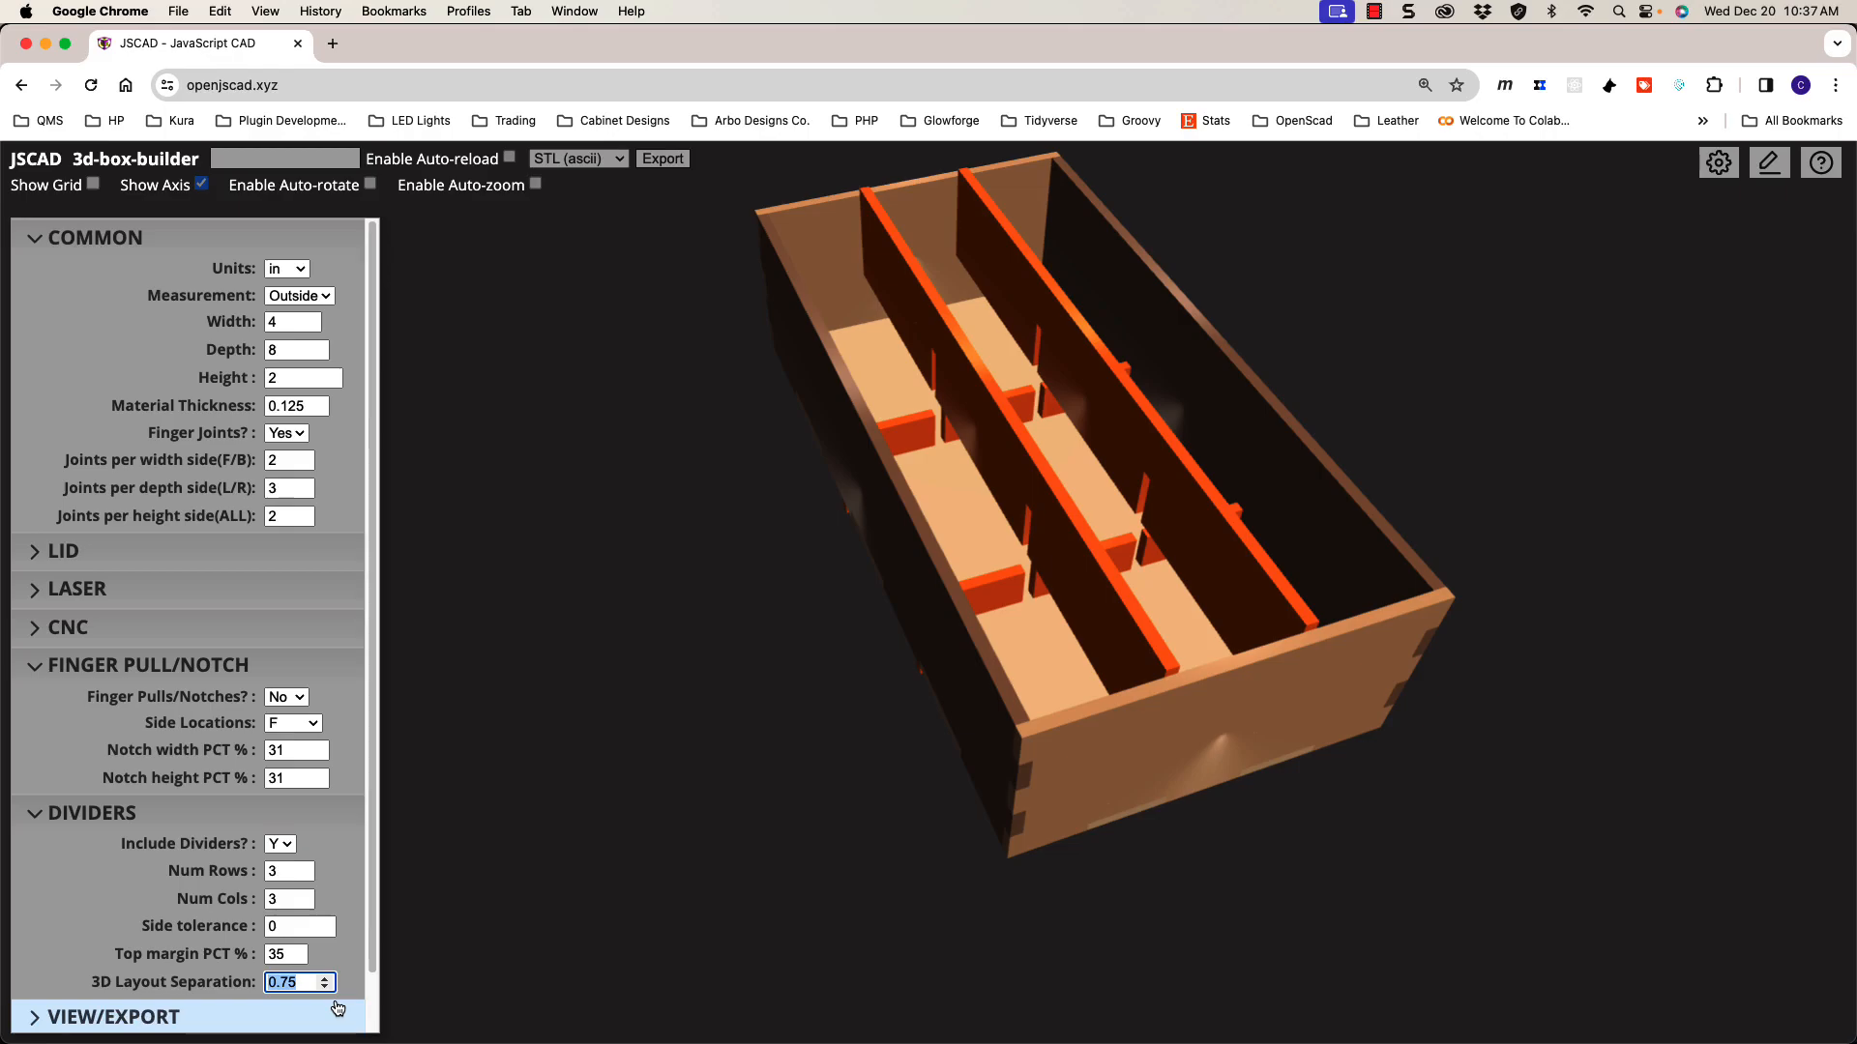
Step: Set the 3D layout separation to 0 and orbit the box to inspect its 3x3 divider grid
type("0")
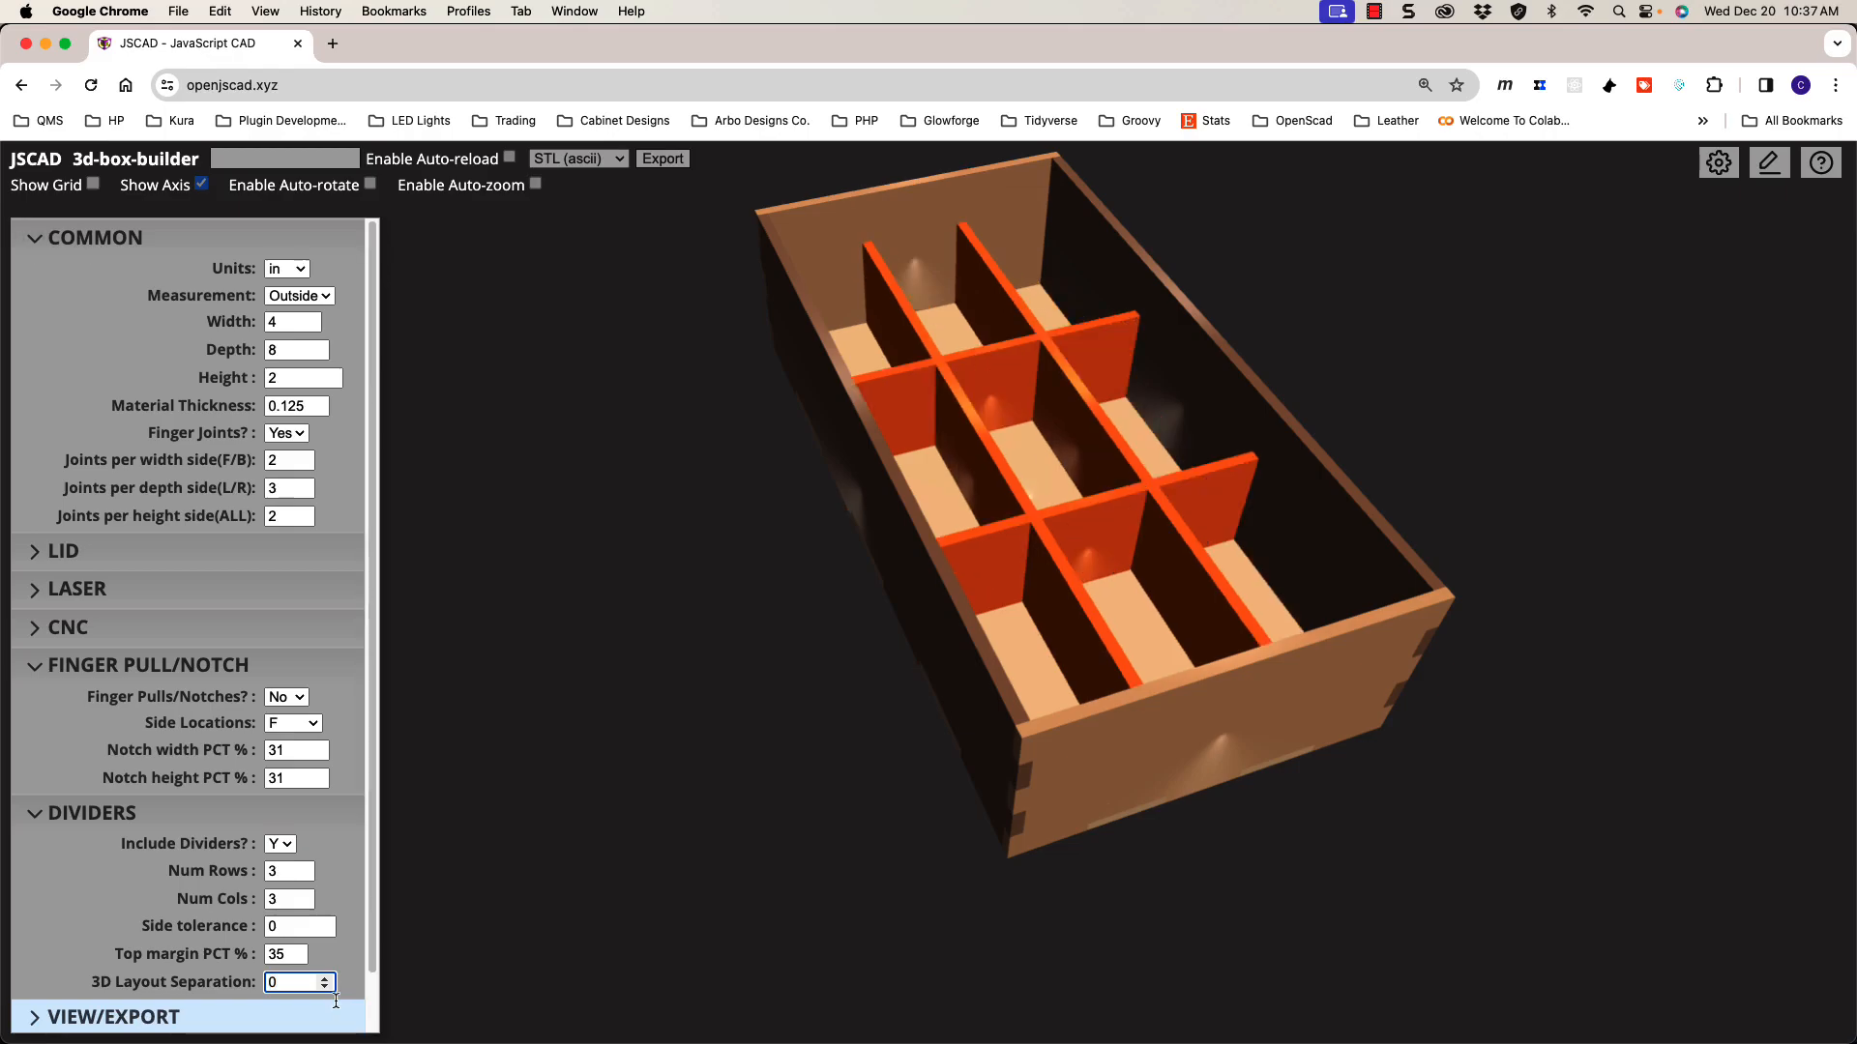
left_click_drag(841, 684, 860, 696)
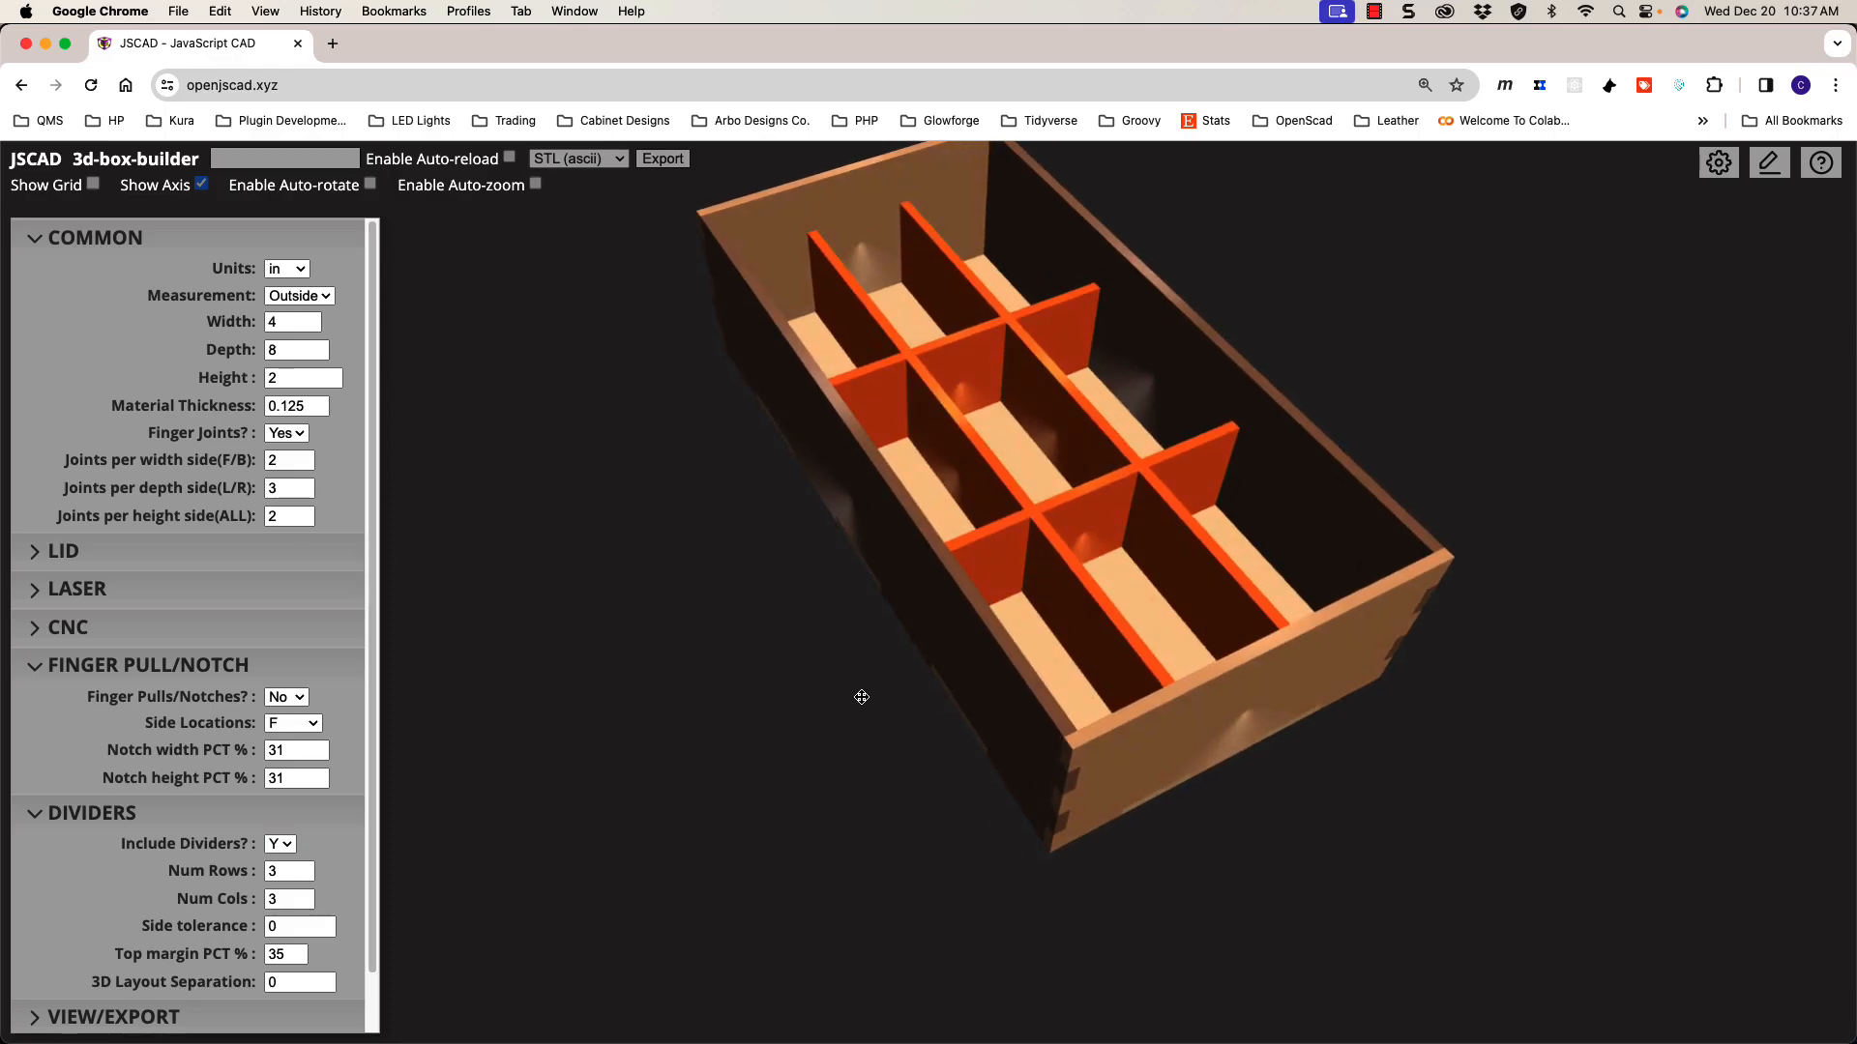
mouse_move(990, 700)
left_mouse_down()
mouse_move(989, 658)
mouse_move(985, 697)
mouse_move(999, 690)
left_mouse_up()
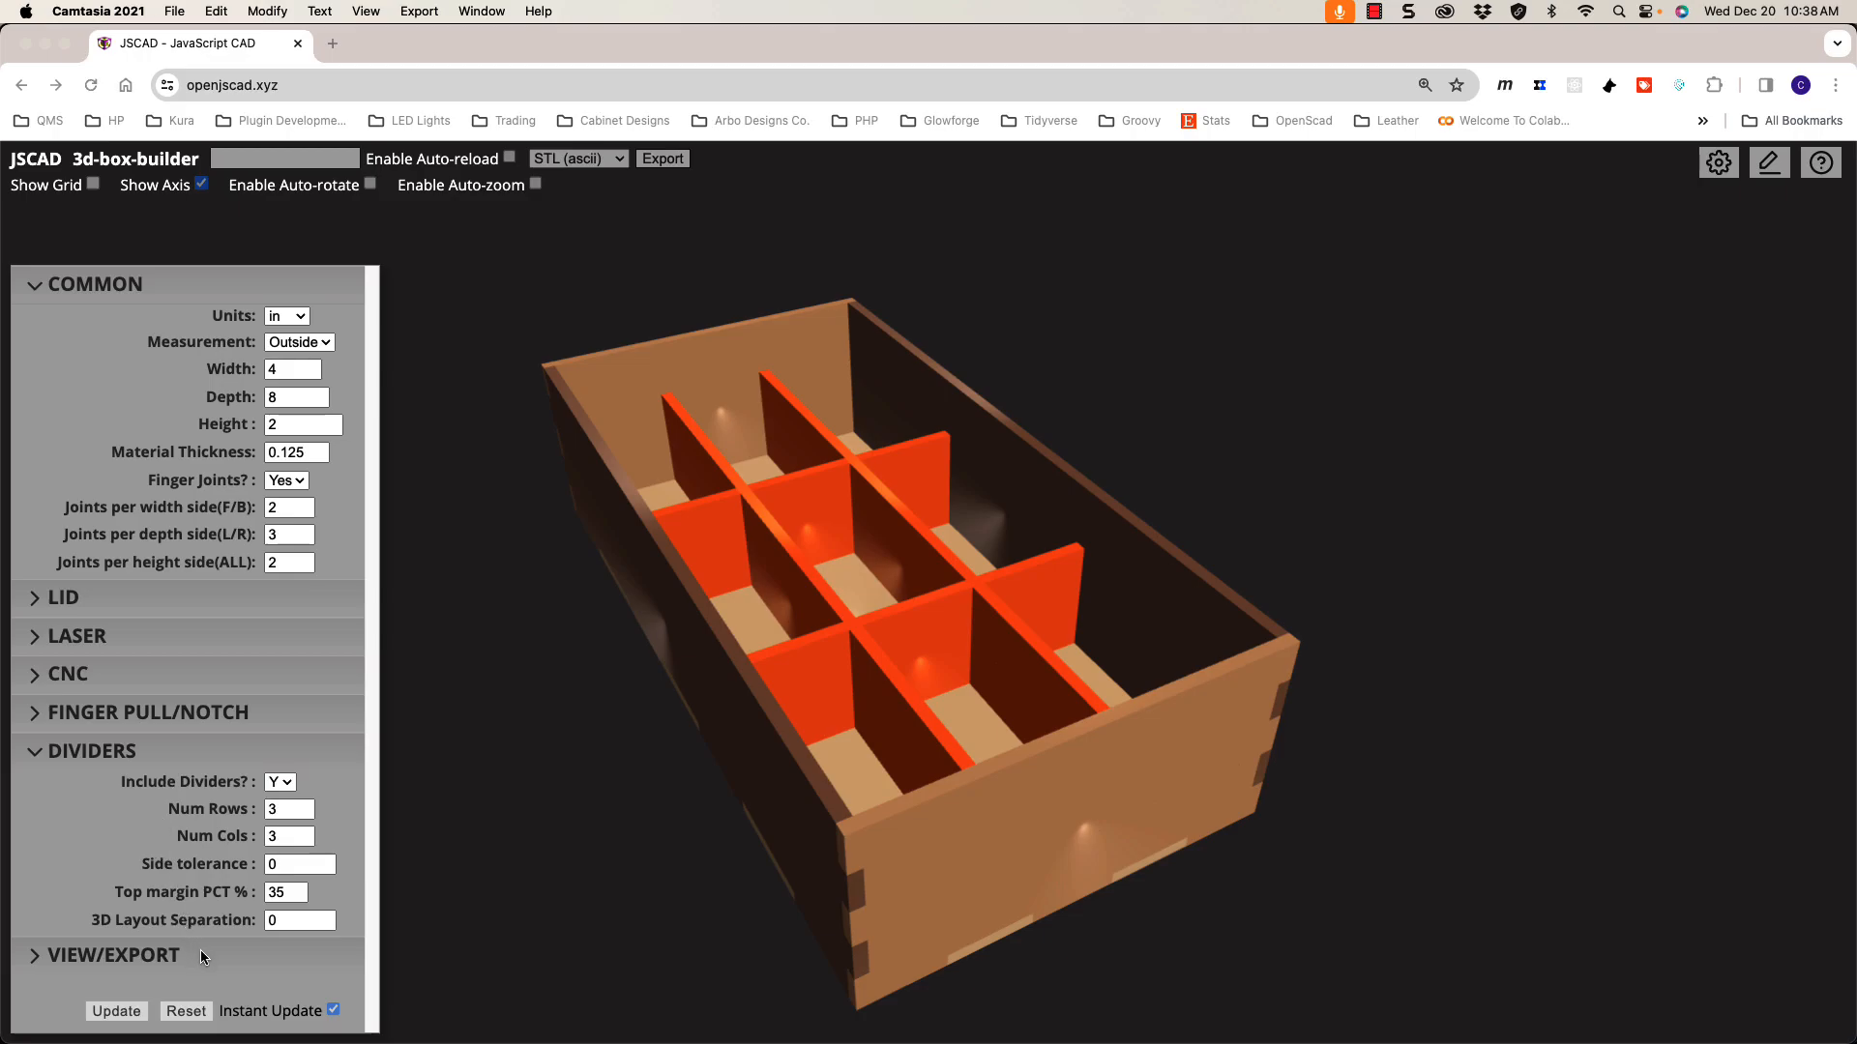
left_click(128, 759)
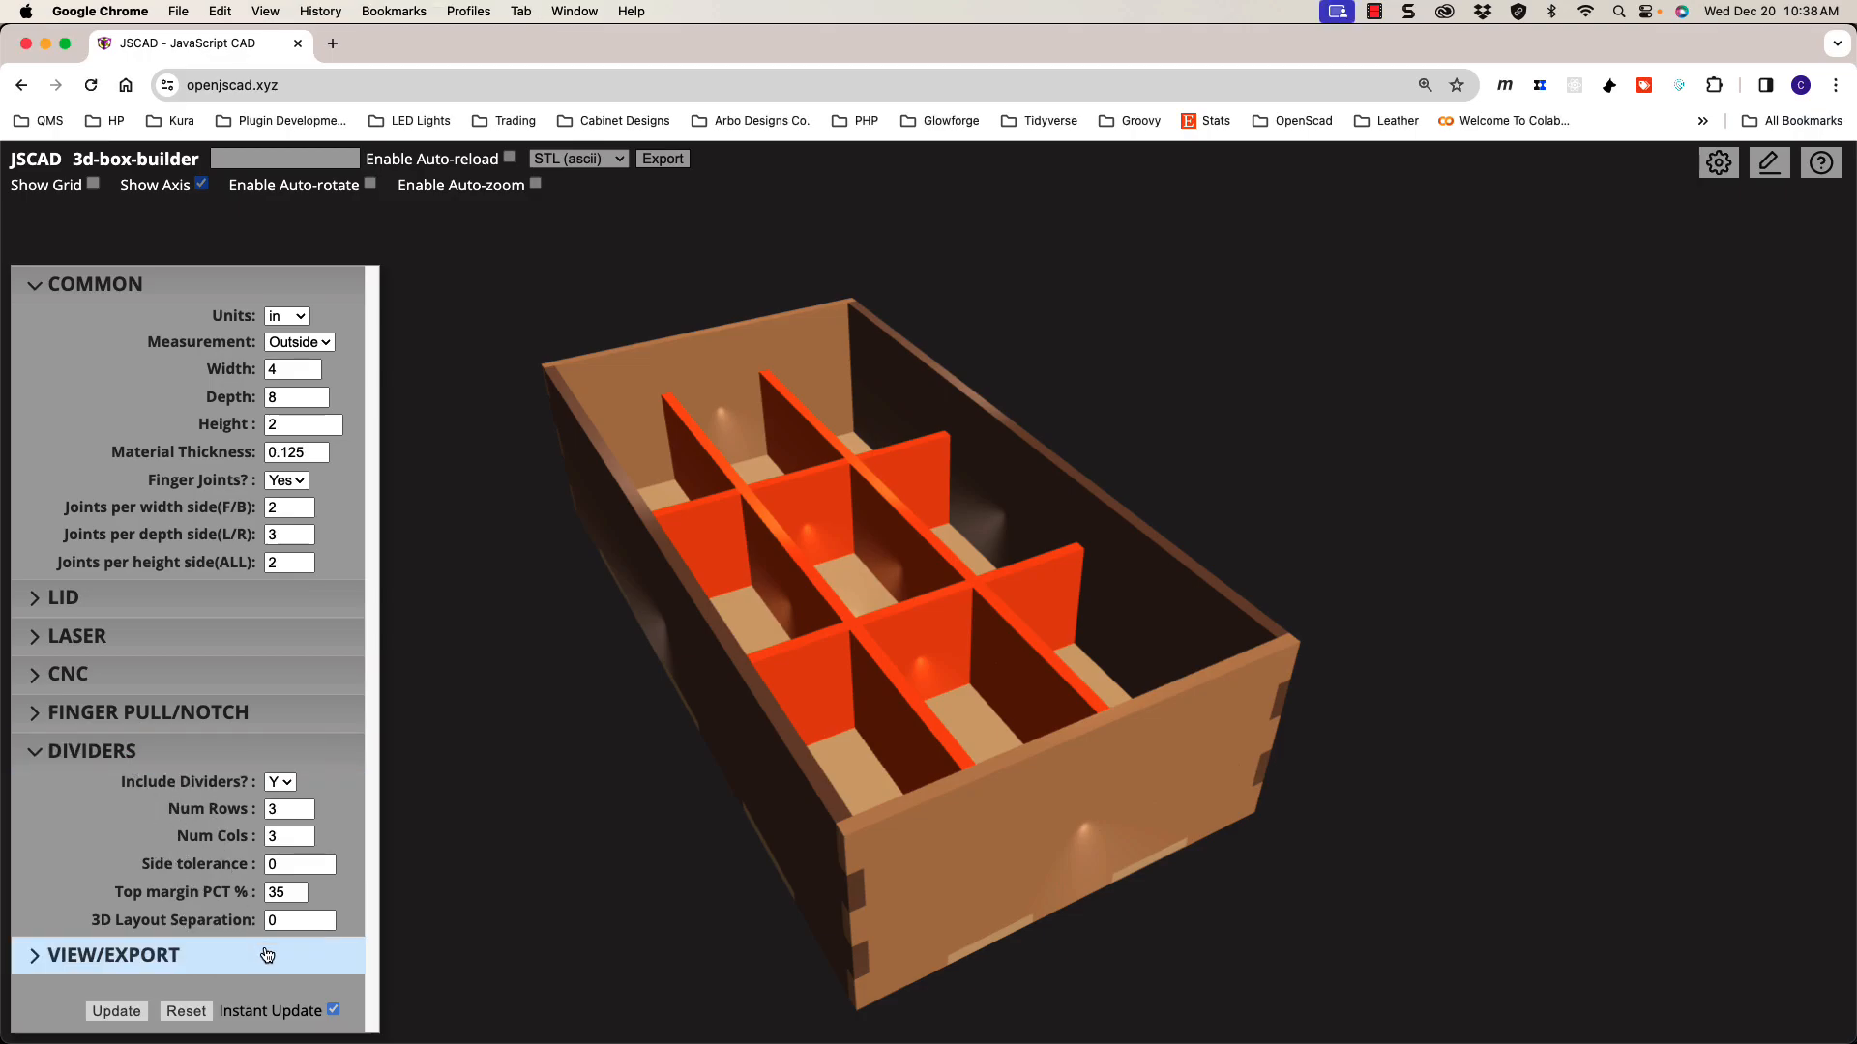
Step: Collapse the Dividers section and expand the View/Export settings
left_click(200, 761)
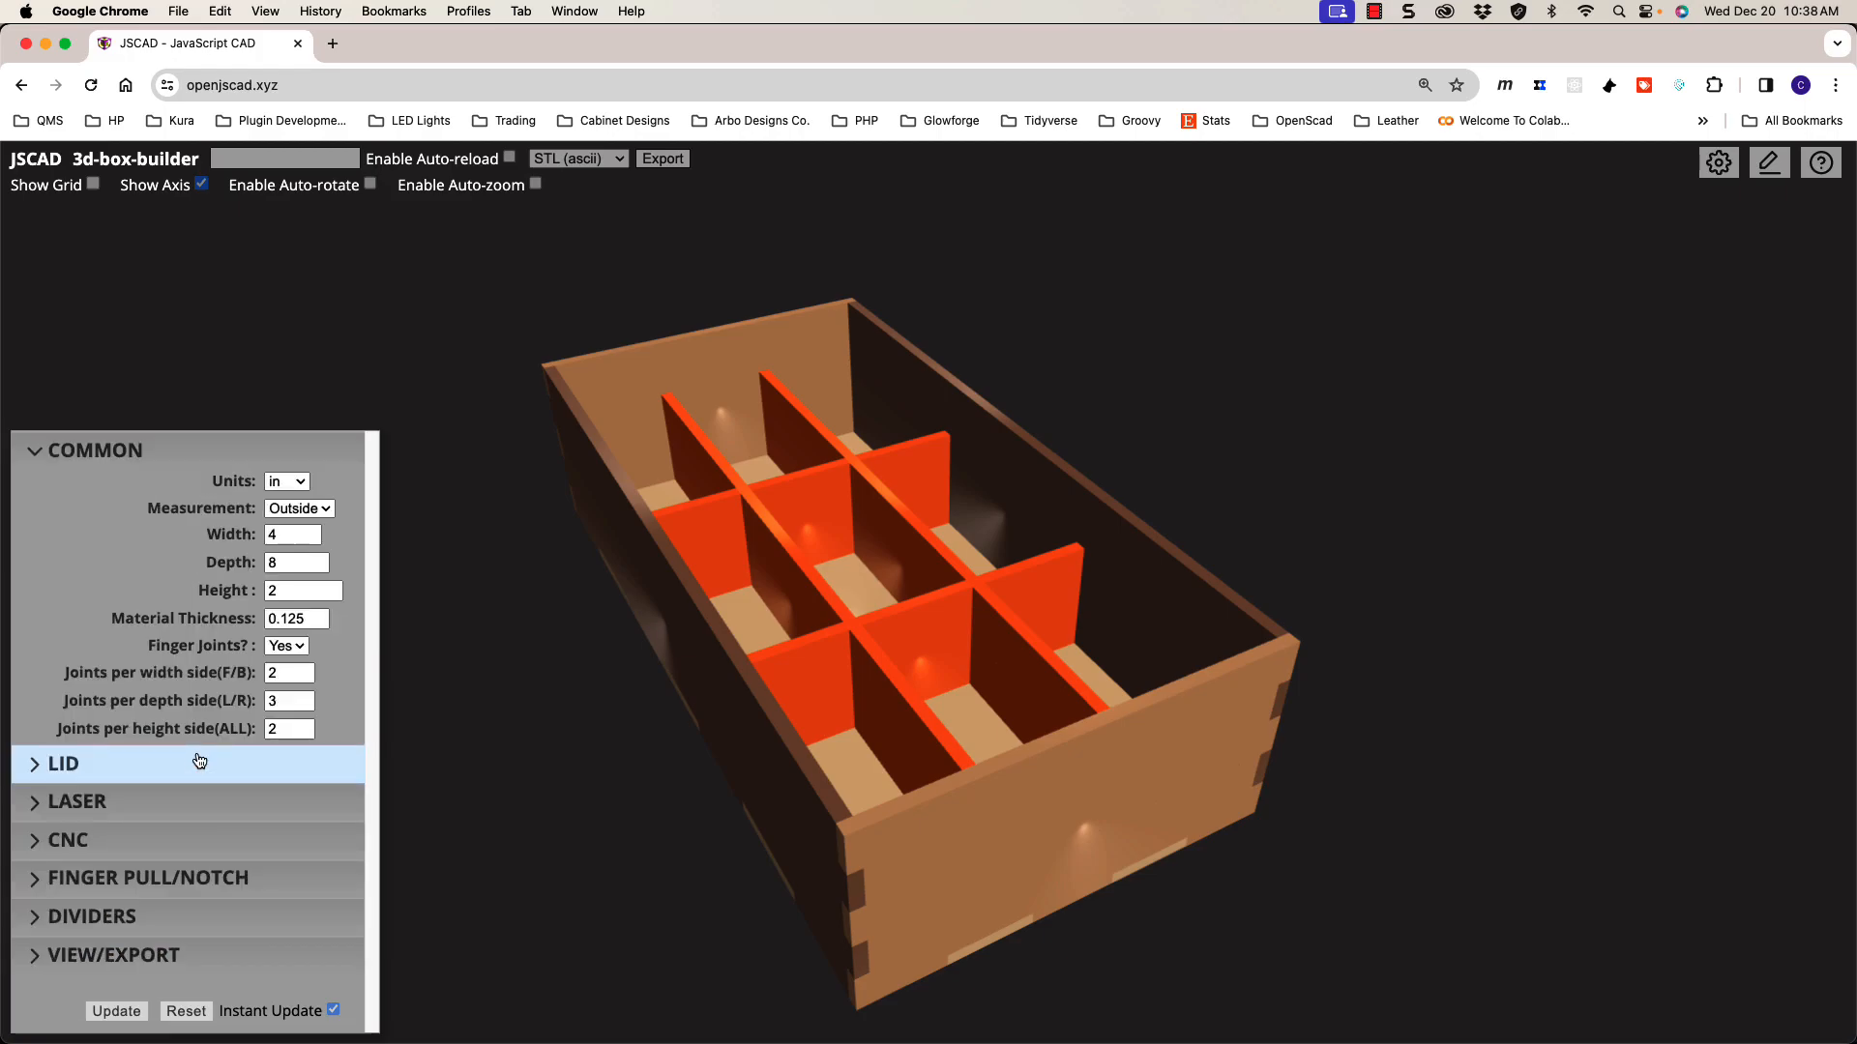
left_click(255, 949)
scroll(429, 692, "down", 5)
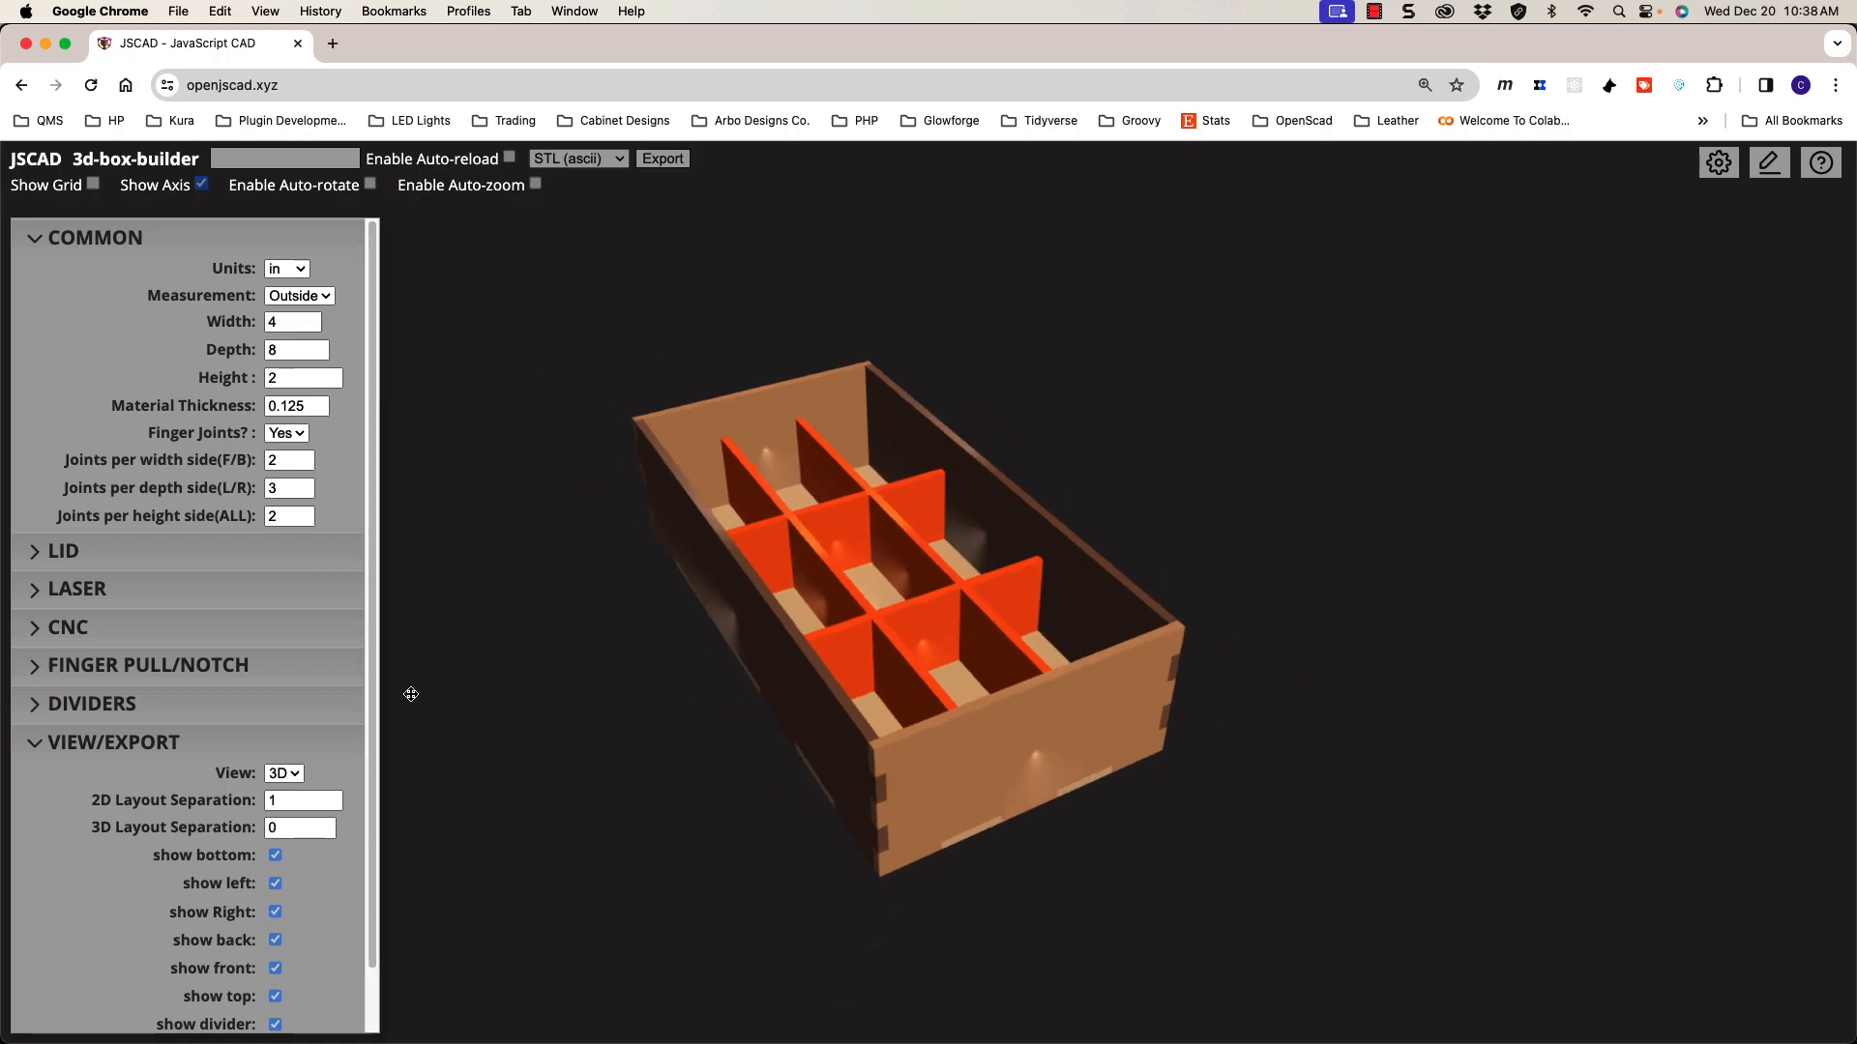
scroll(566, 713, "up", 5)
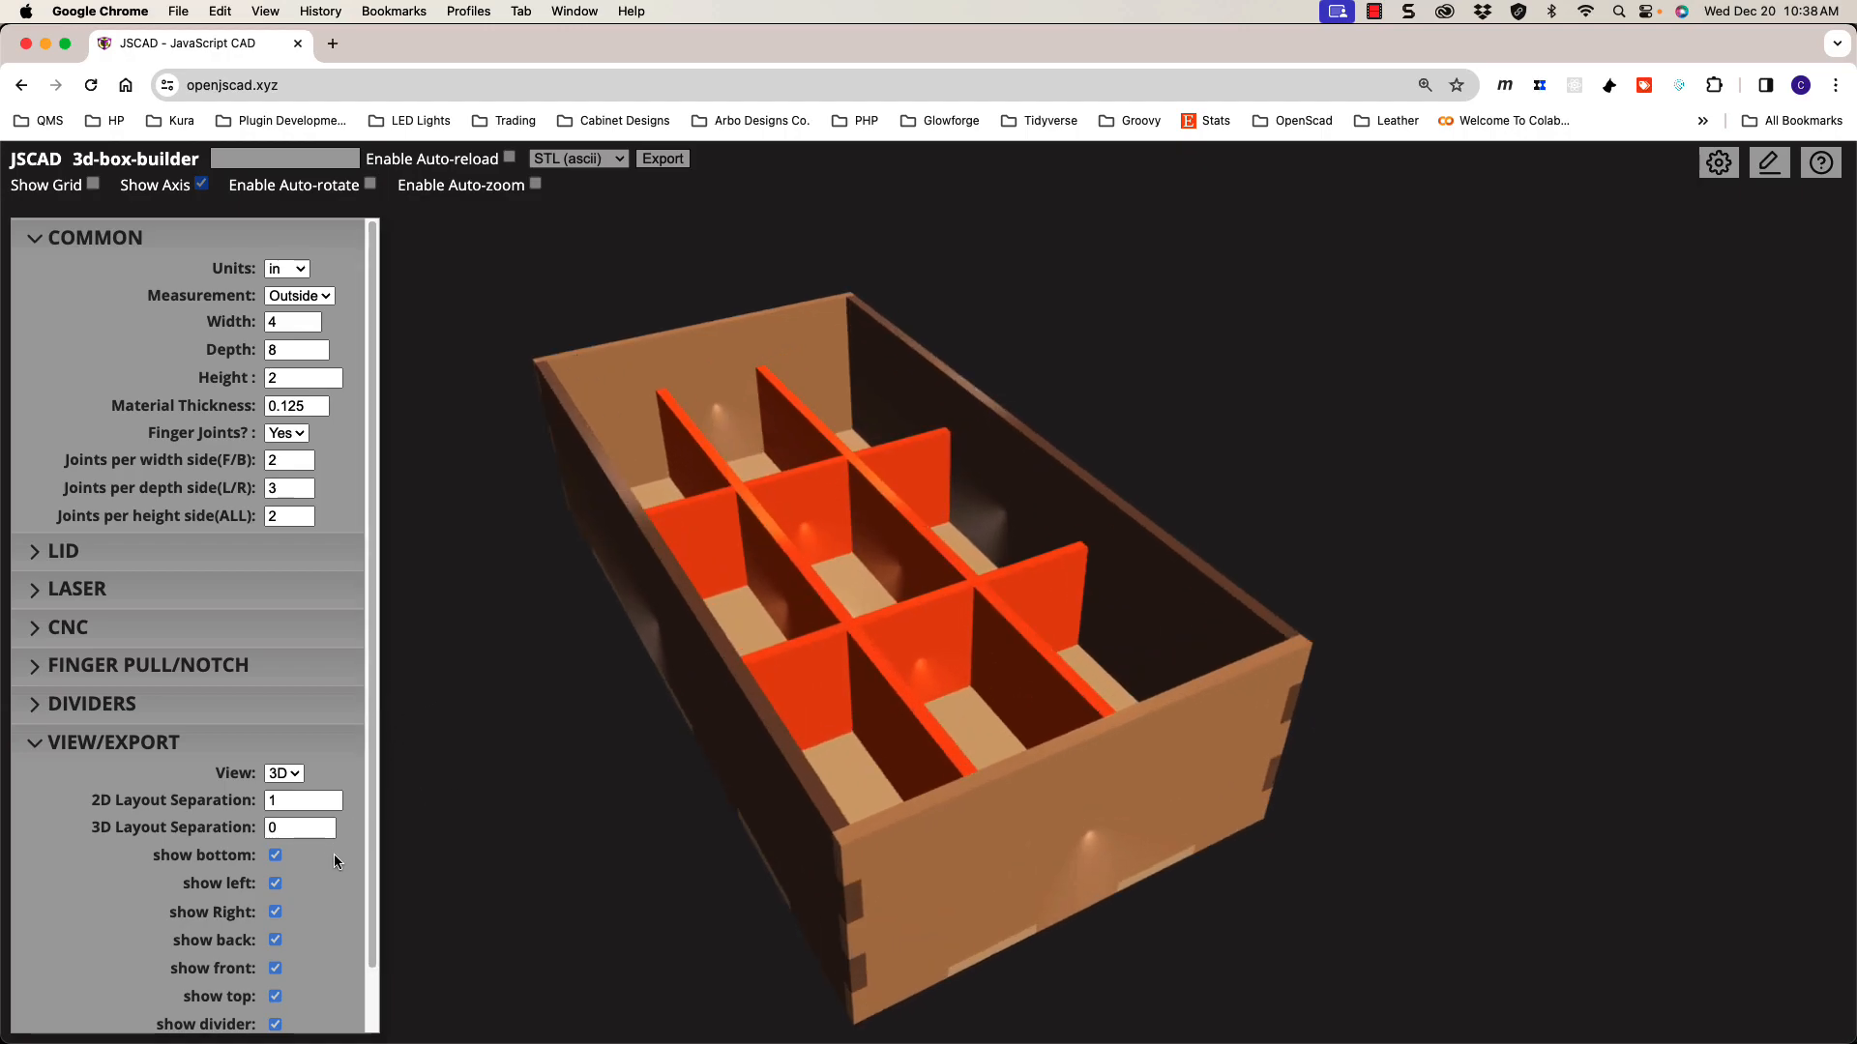
scroll(322, 793, "down", 2)
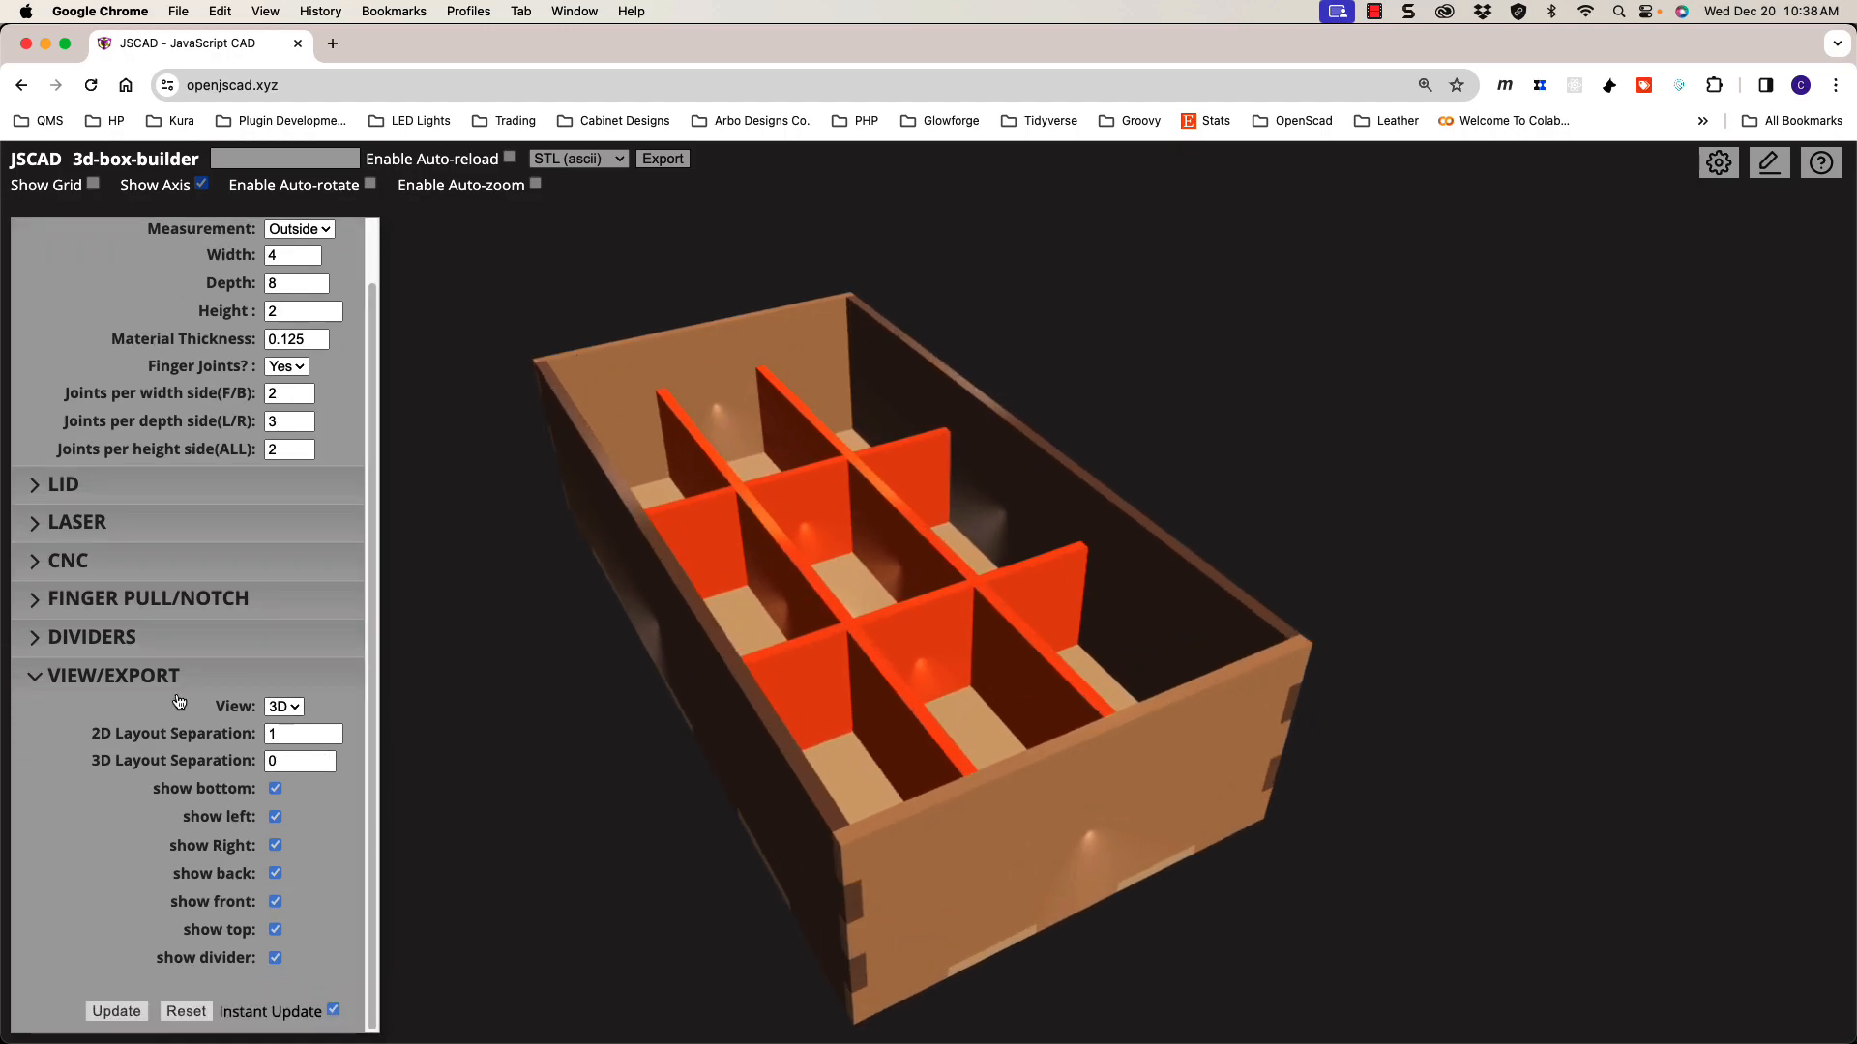
Step: Switch the preview mode from 3D to the flat 2D part layout
left_click(279, 712)
left_click(279, 709)
mouse_move(758, 641)
left_mouse_down()
mouse_move(755, 622)
mouse_move(759, 711)
mouse_move(758, 651)
mouse_move(758, 668)
left_mouse_up()
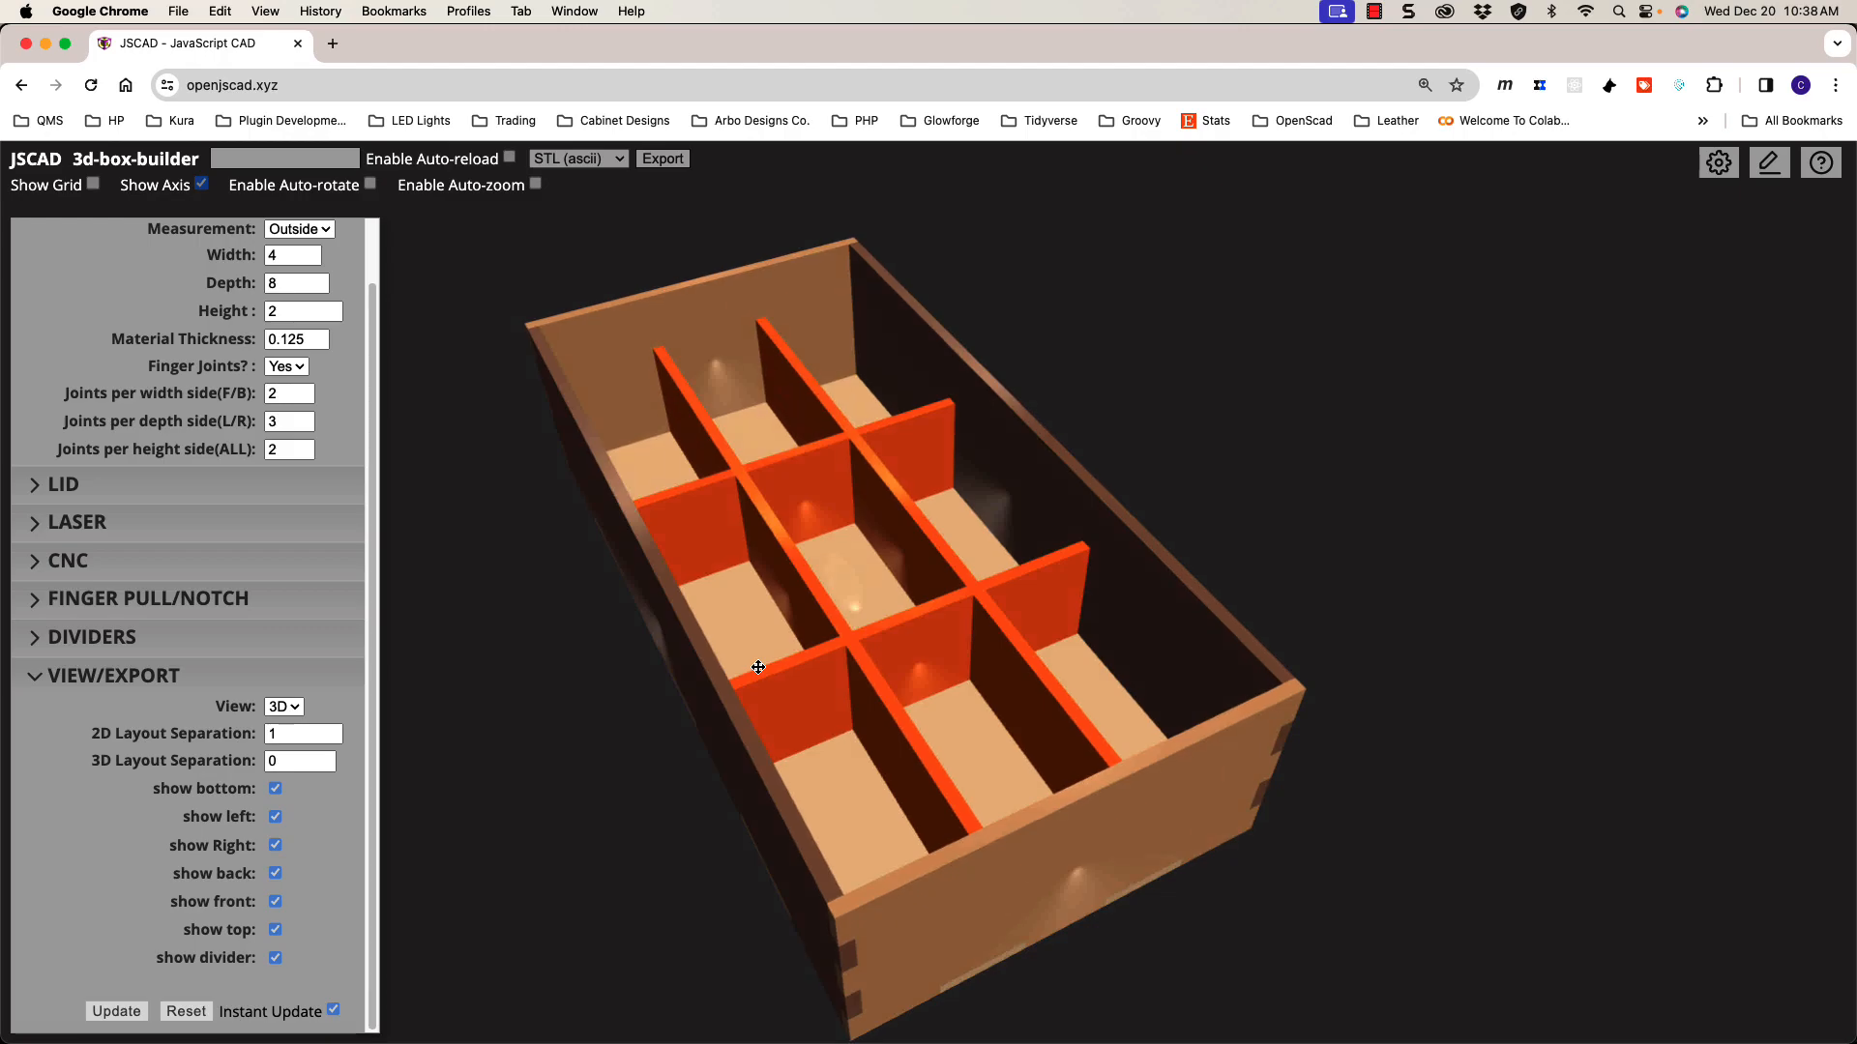
left_click(284, 708)
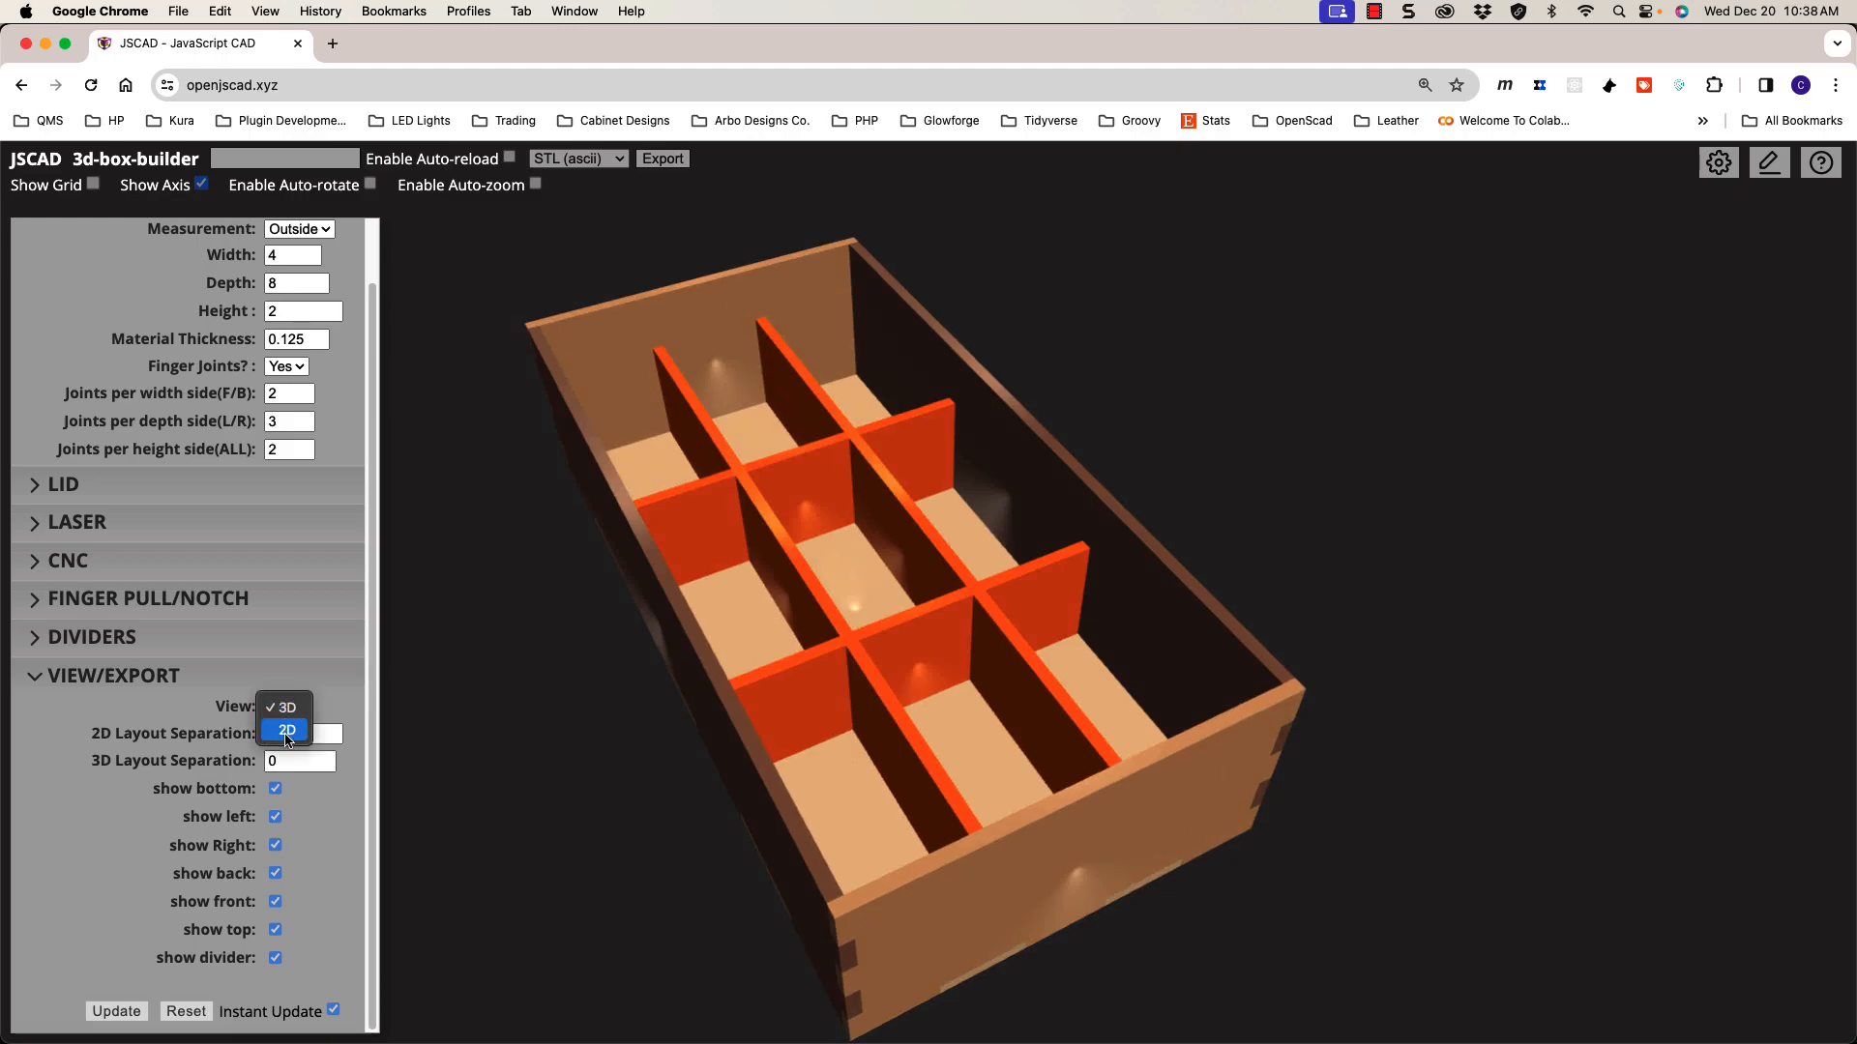
left_click(287, 732)
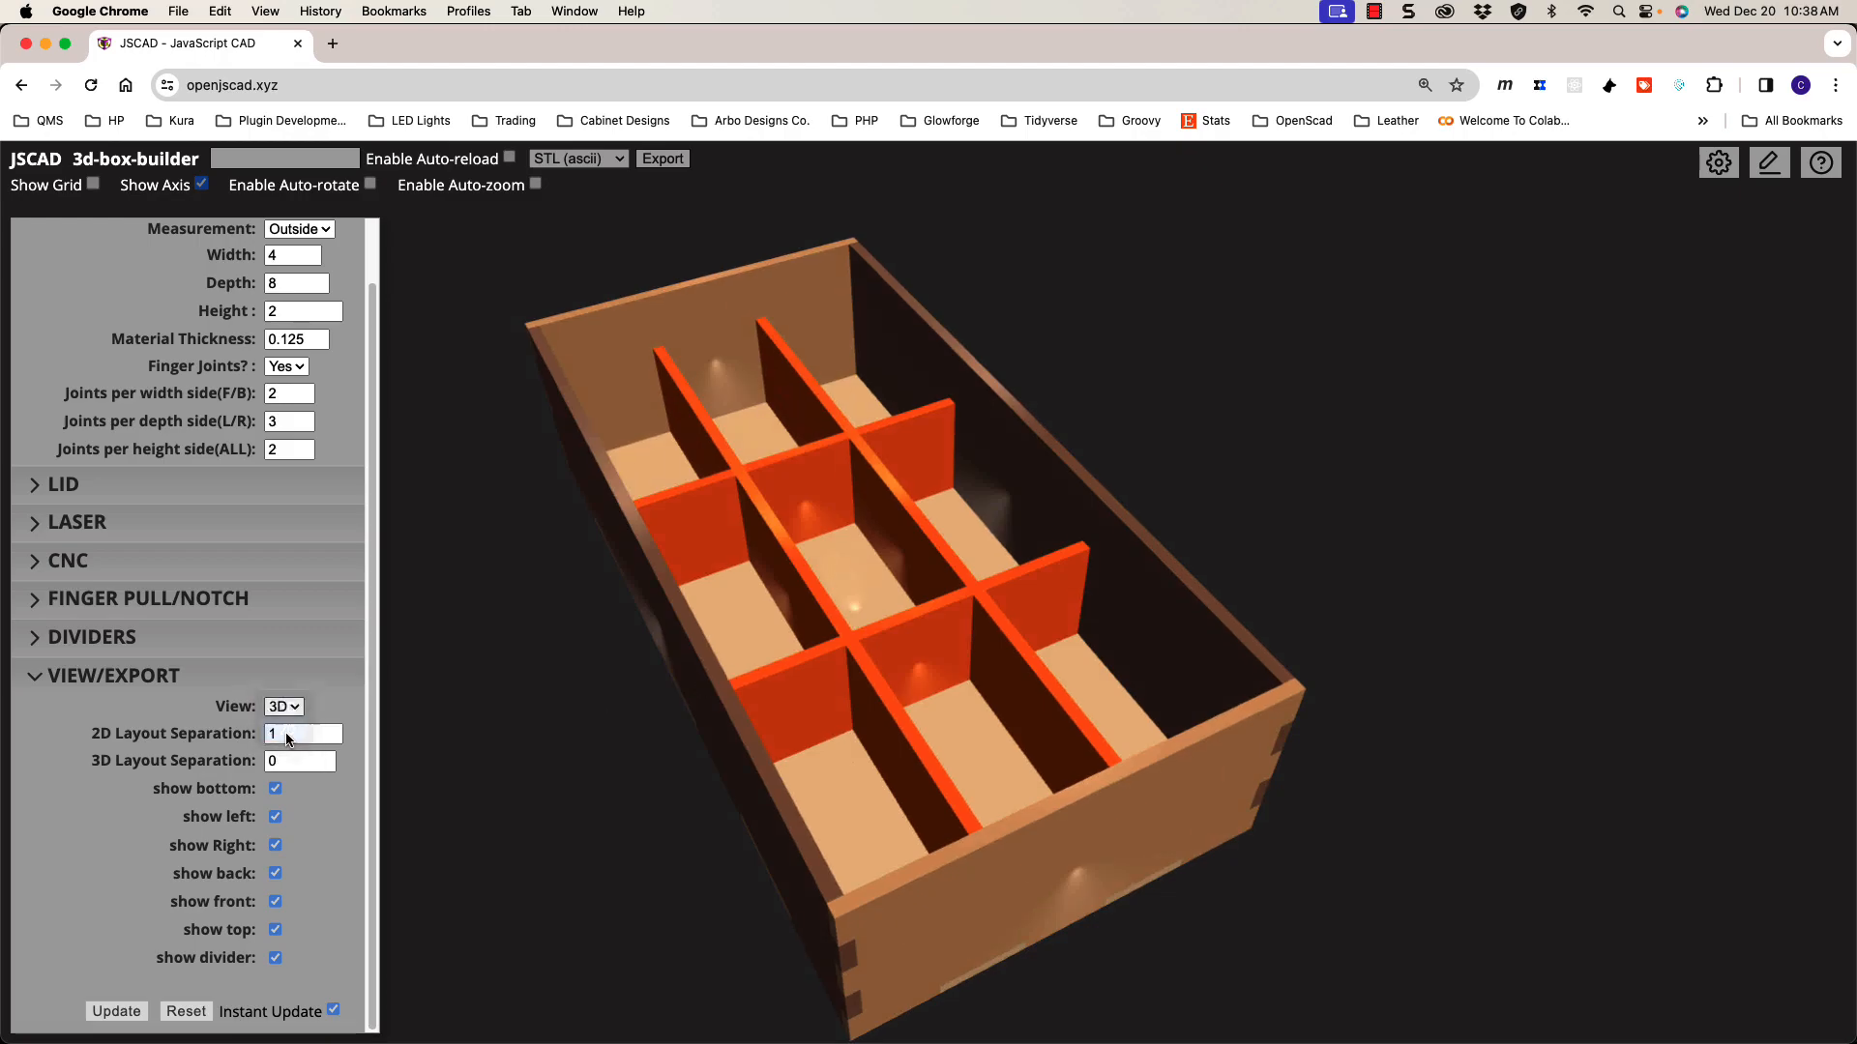
Step: Zoom in and out on the flat 2D layout of cut pieces
scroll(902, 606, "down", 5)
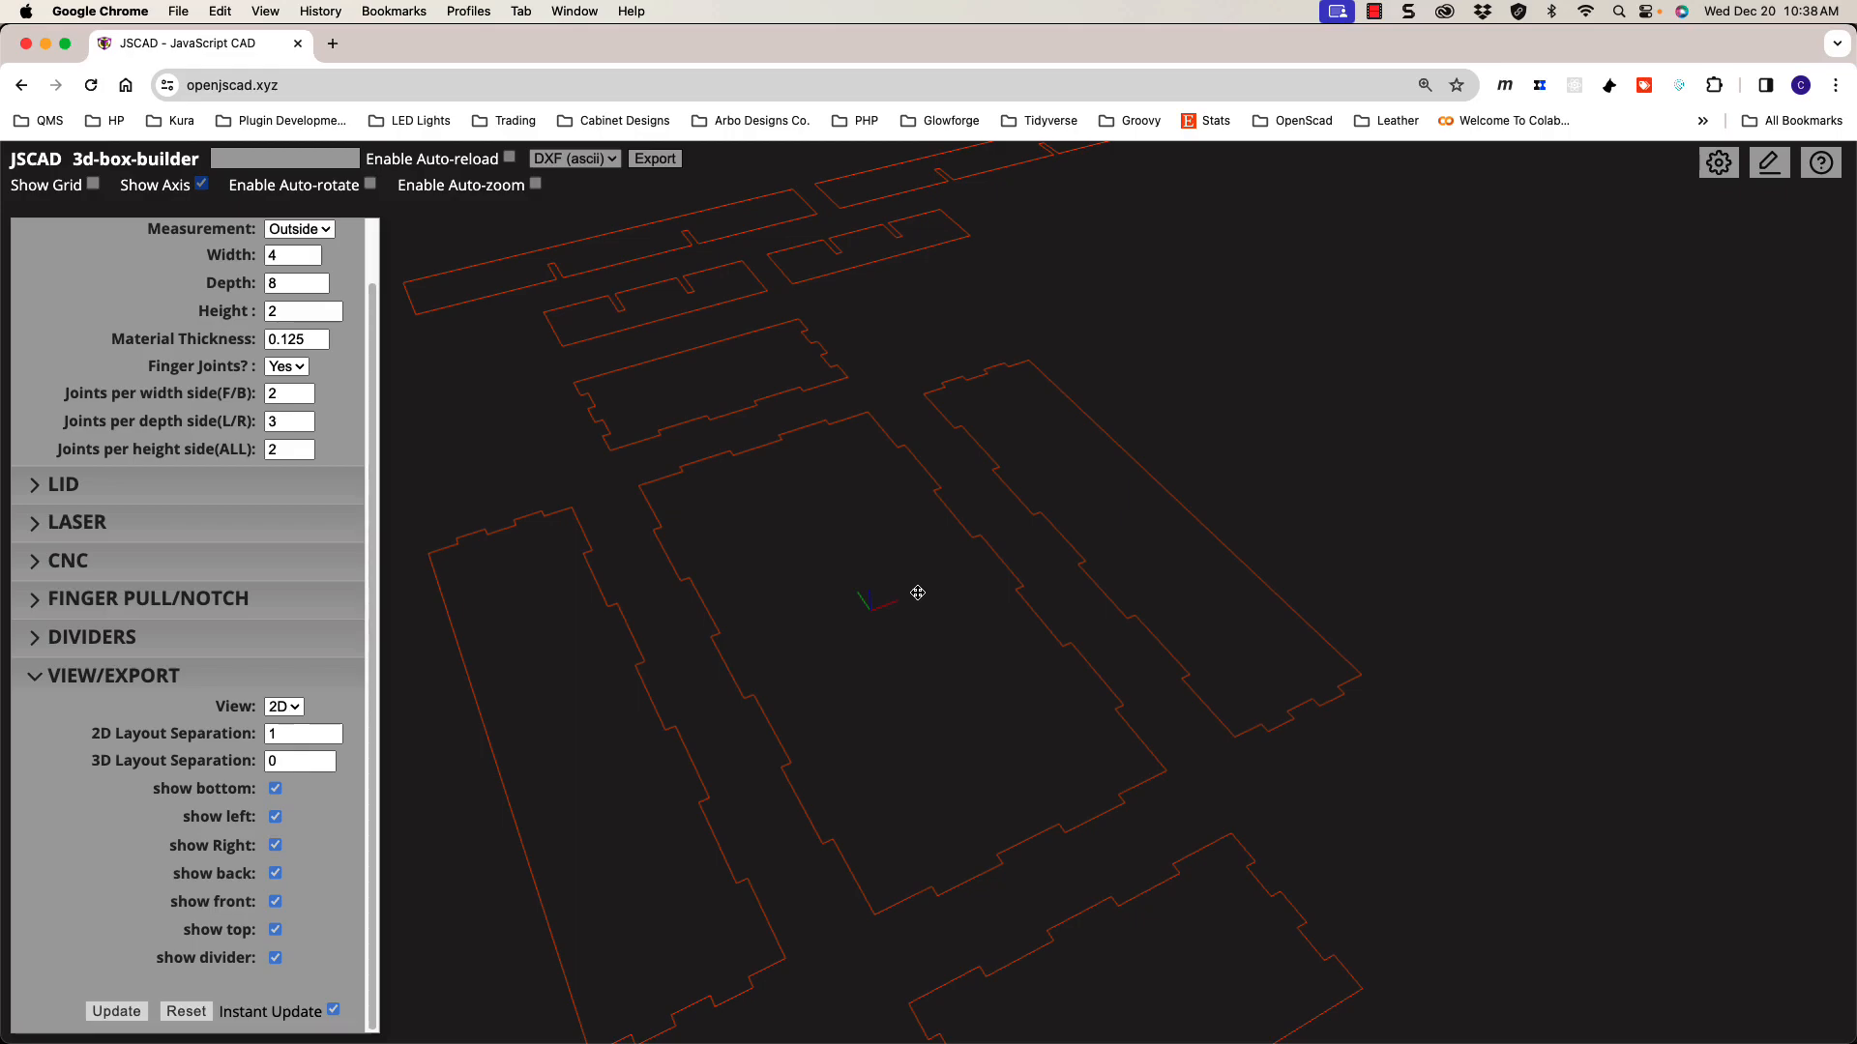
scroll(918, 593, "up", 1)
scroll(918, 589, "down", 5)
scroll(918, 586, "up", 3)
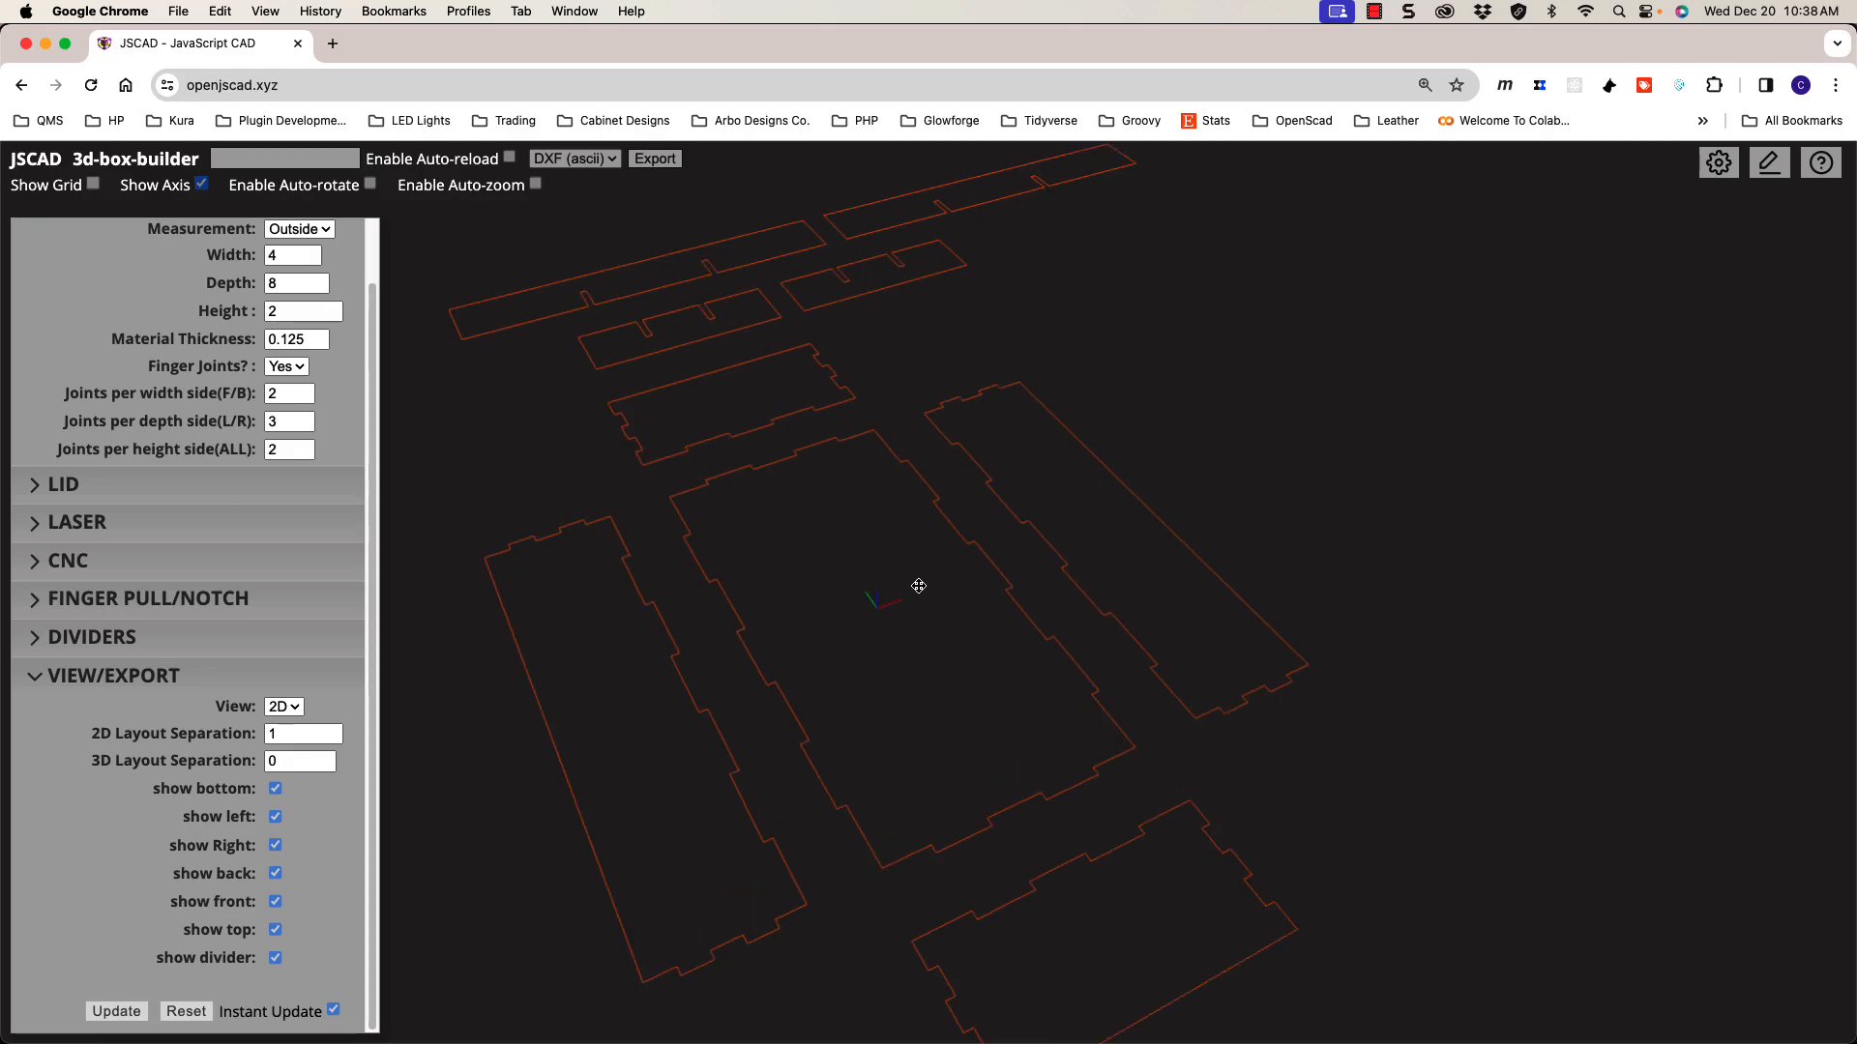
scroll(919, 586, "down", 4)
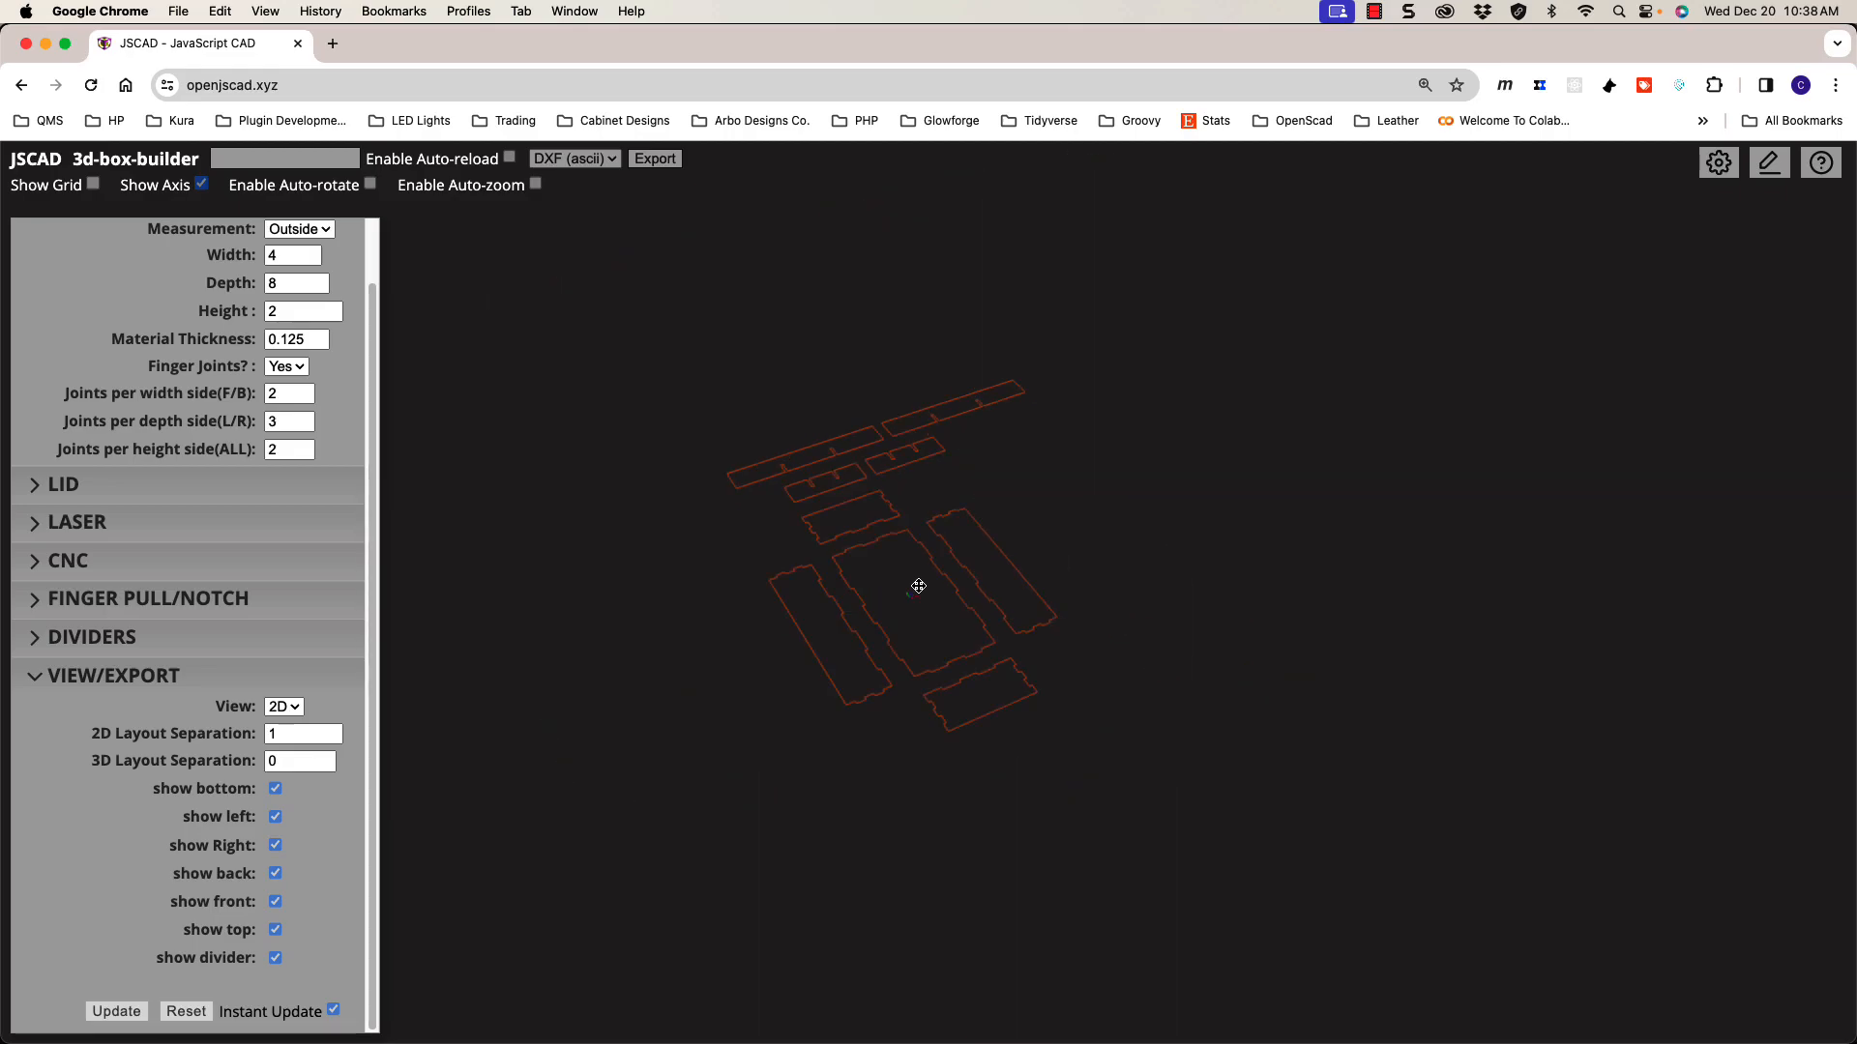
scroll(918, 586, "up", 3)
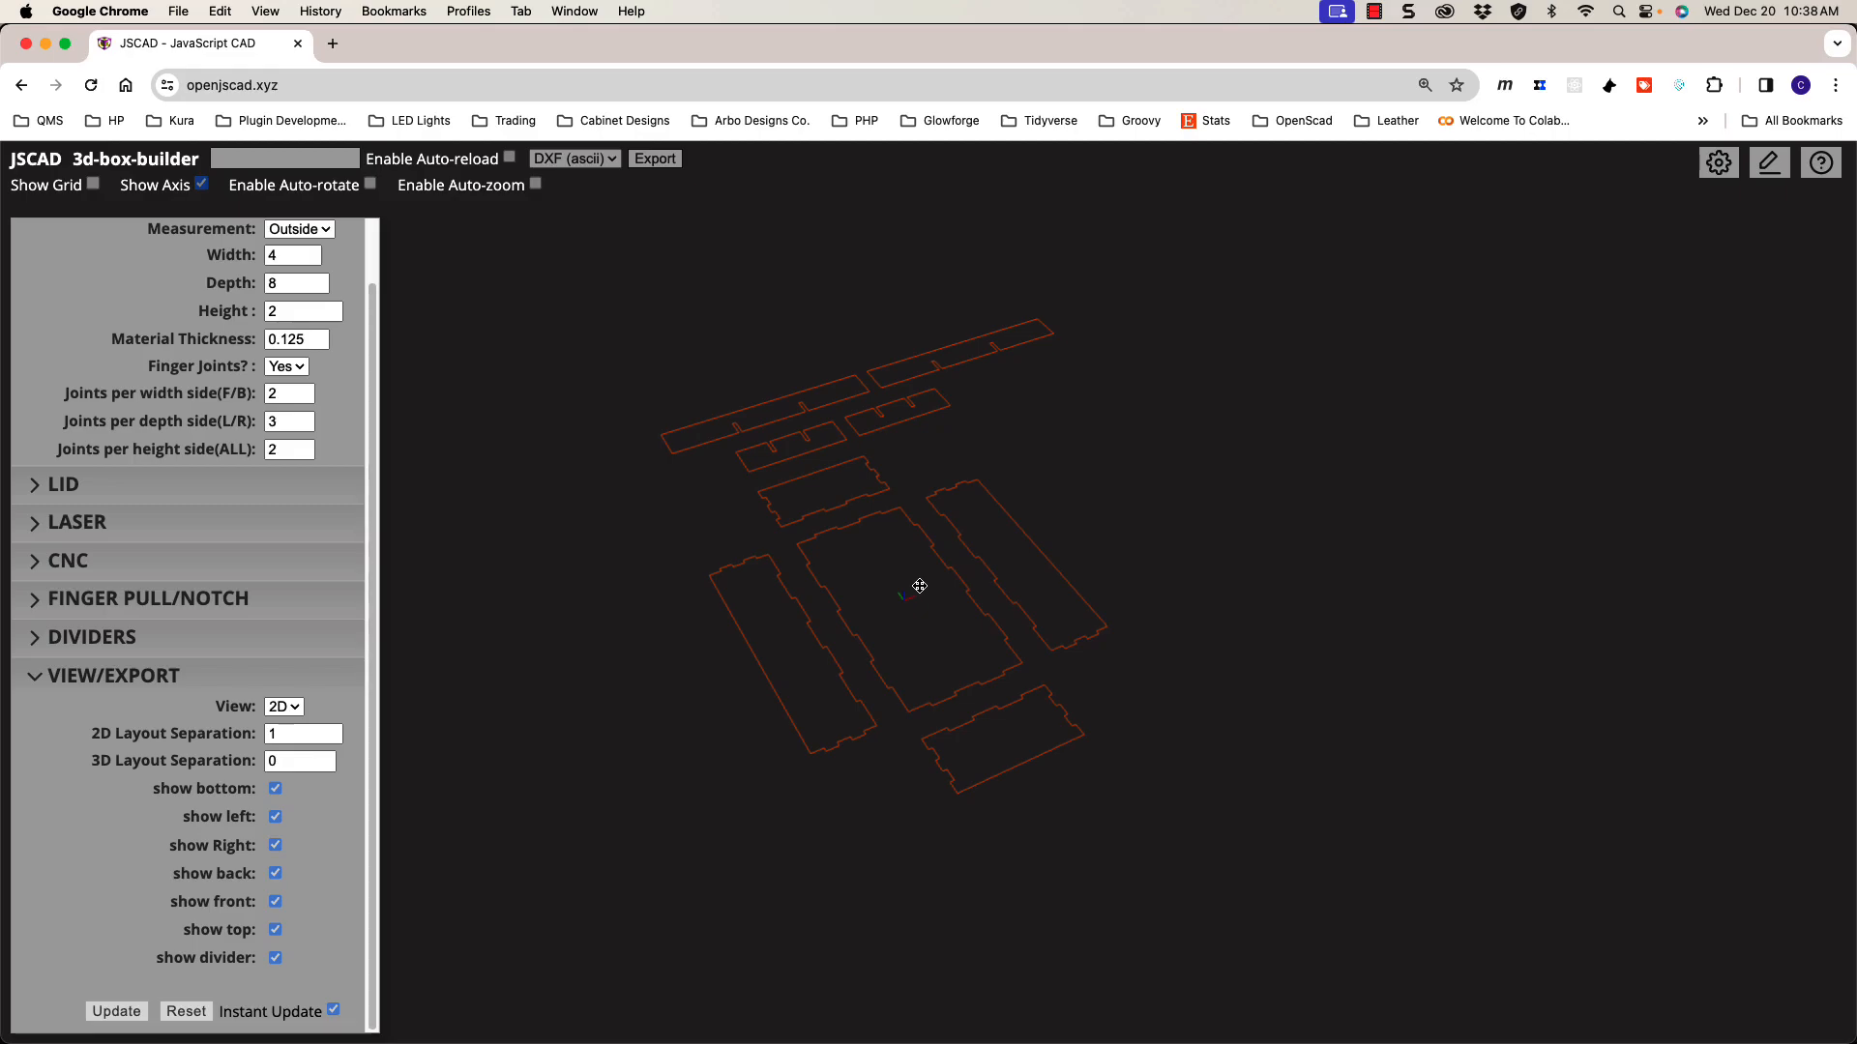
scroll(919, 586, "up", 3)
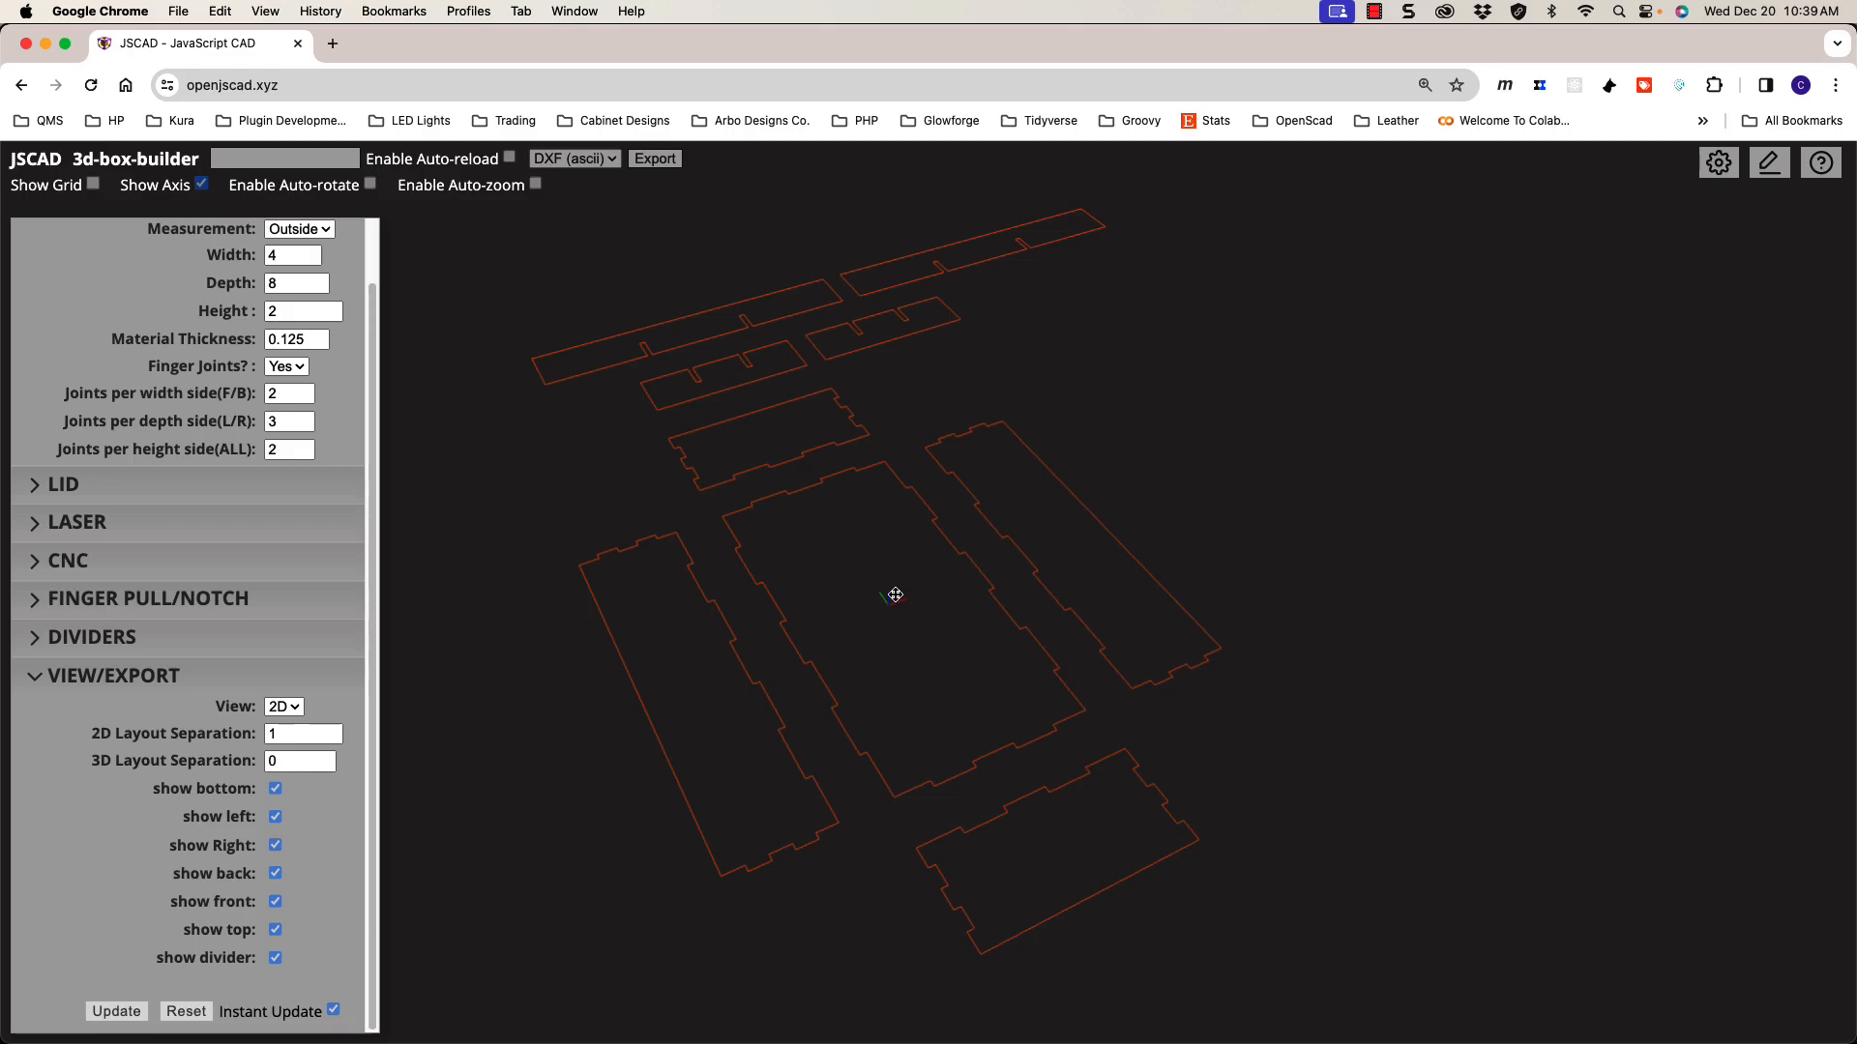
Step: Snap to a straight top-down view showing all five panels and four divider strips
double_click(895, 595)
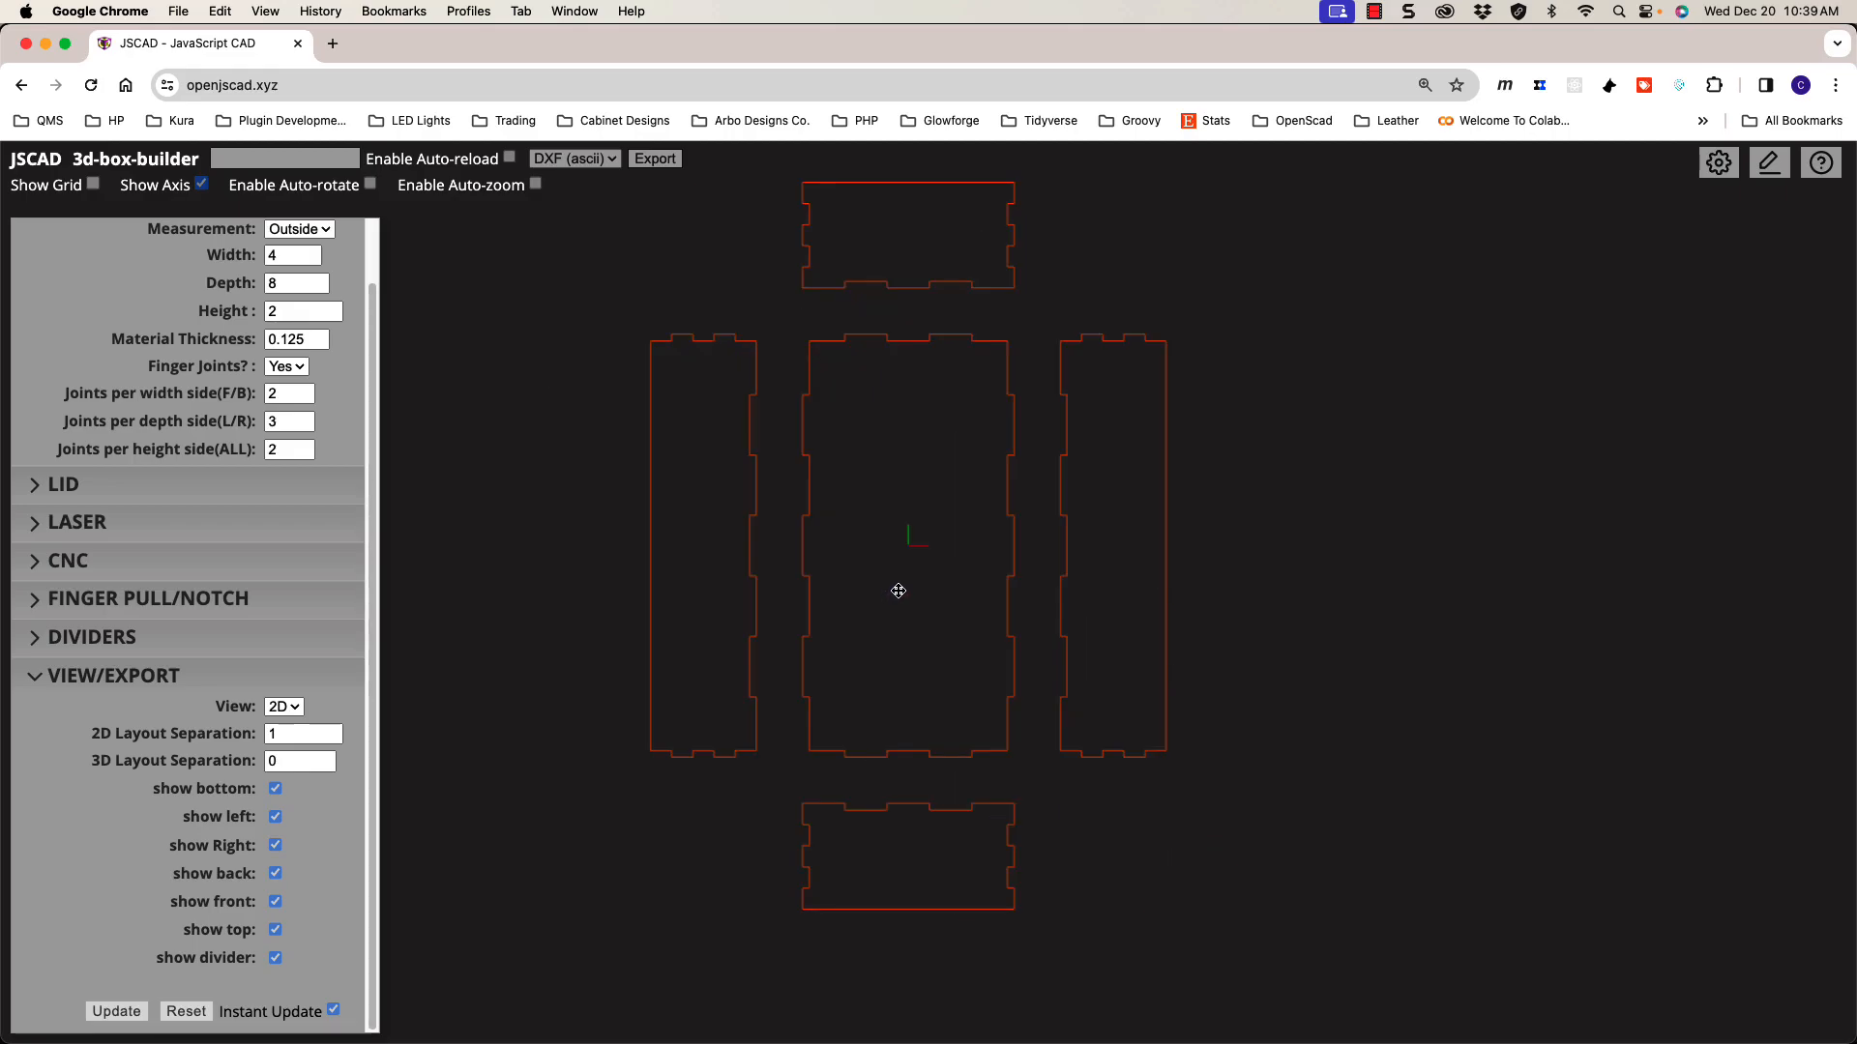
scroll(907, 559, "down", 5)
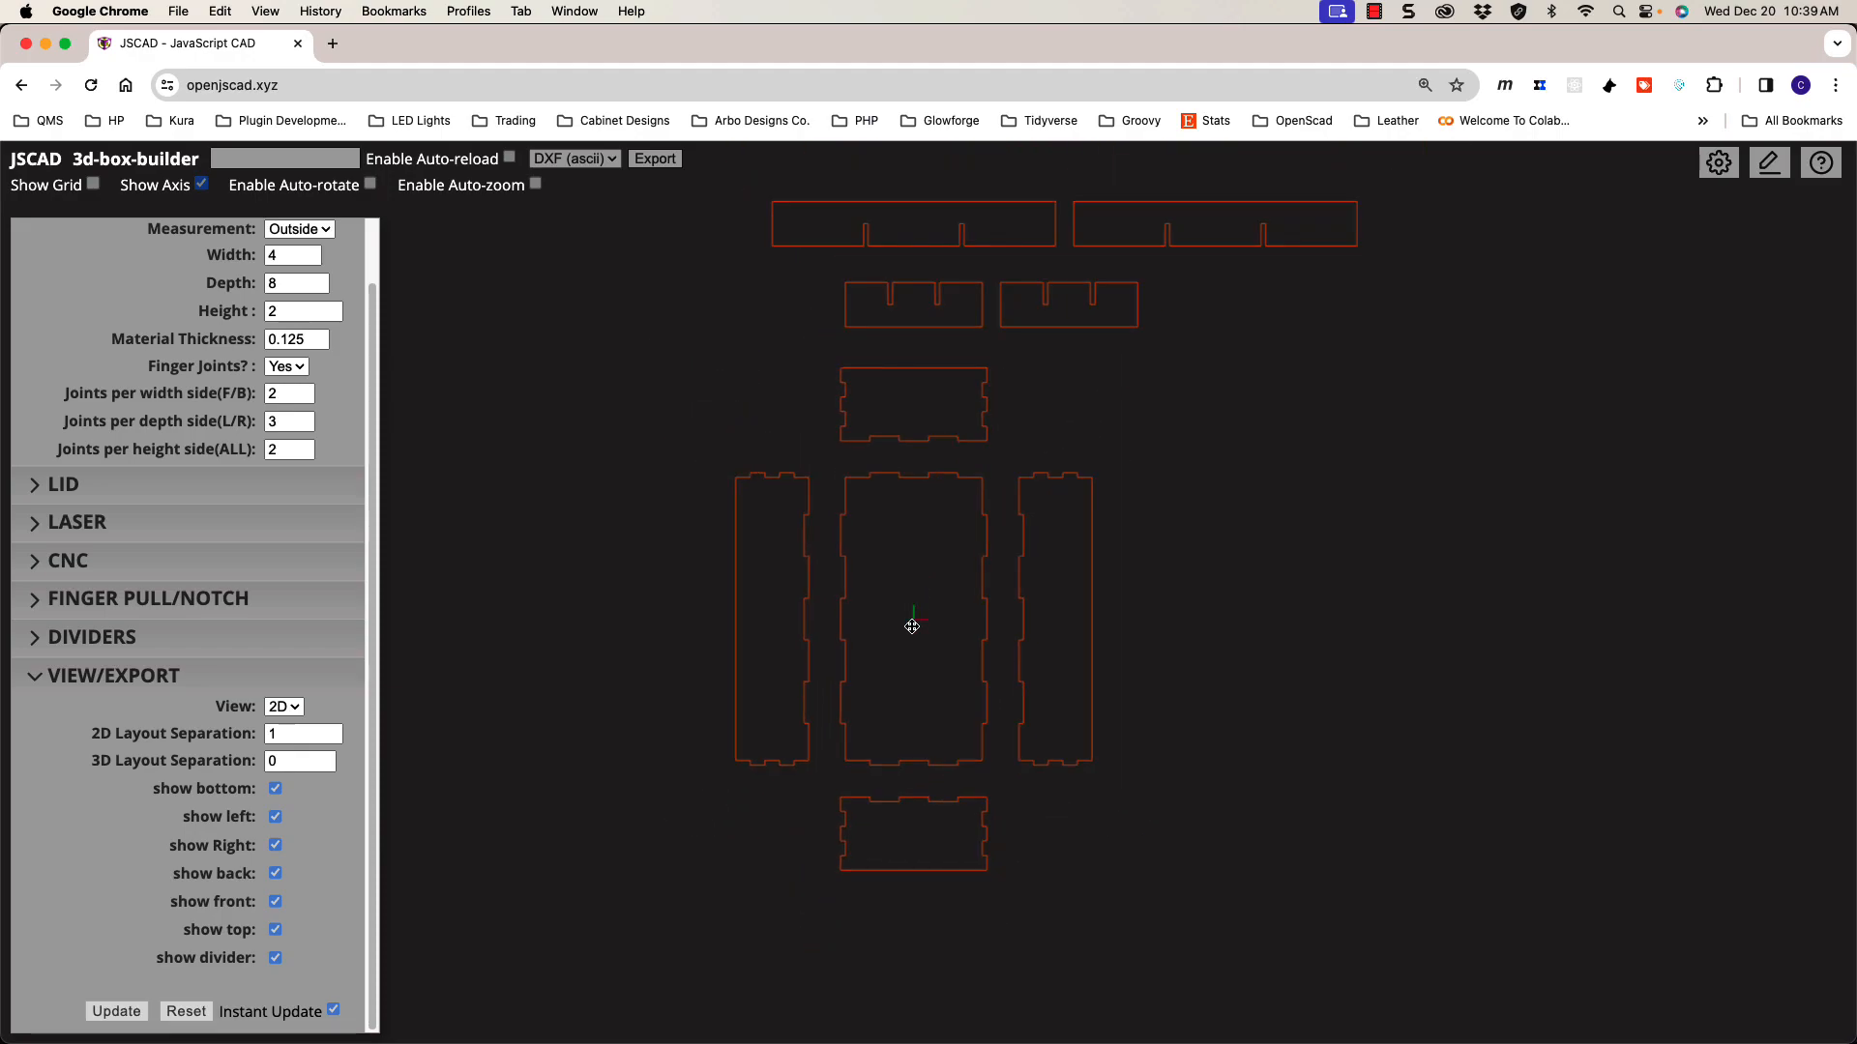
middle_click_drag(908, 554, 878, 618)
scroll(878, 618, "up", 4)
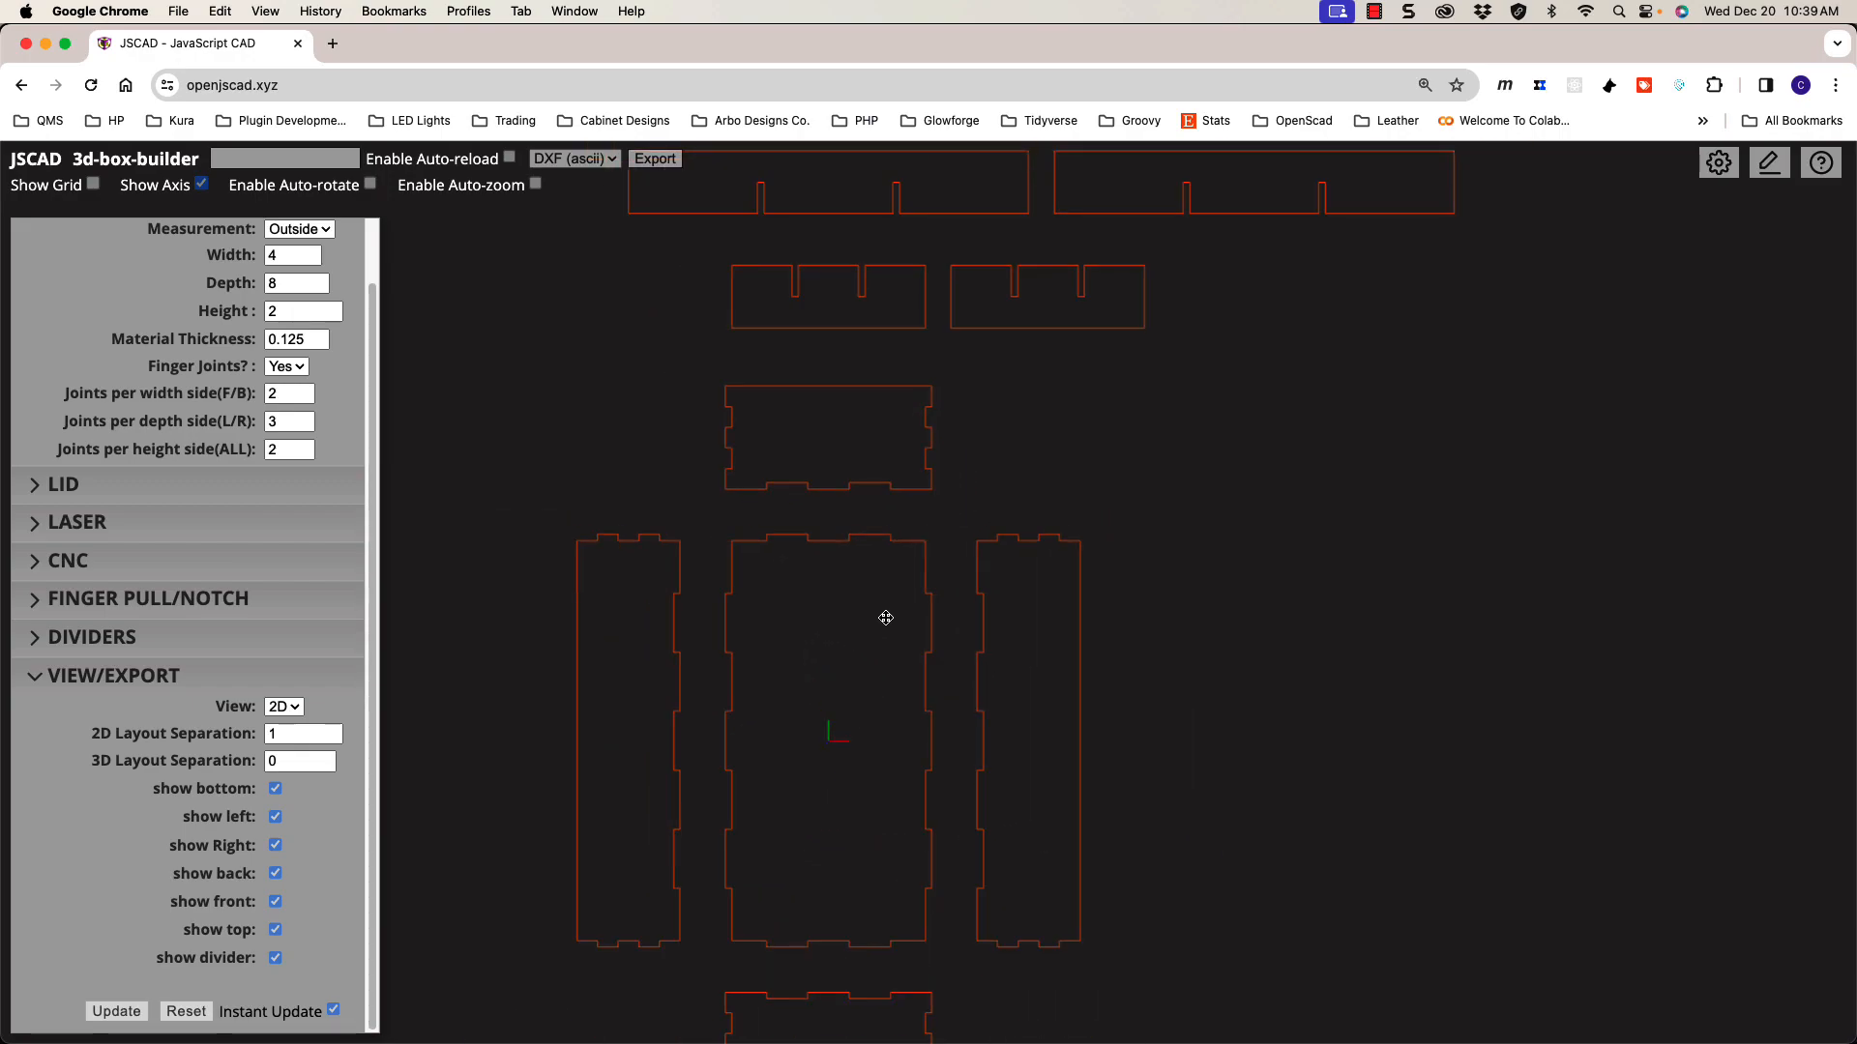
left_click_drag(883, 618, 900, 615)
key("t")
scroll(900, 615, "down", 2)
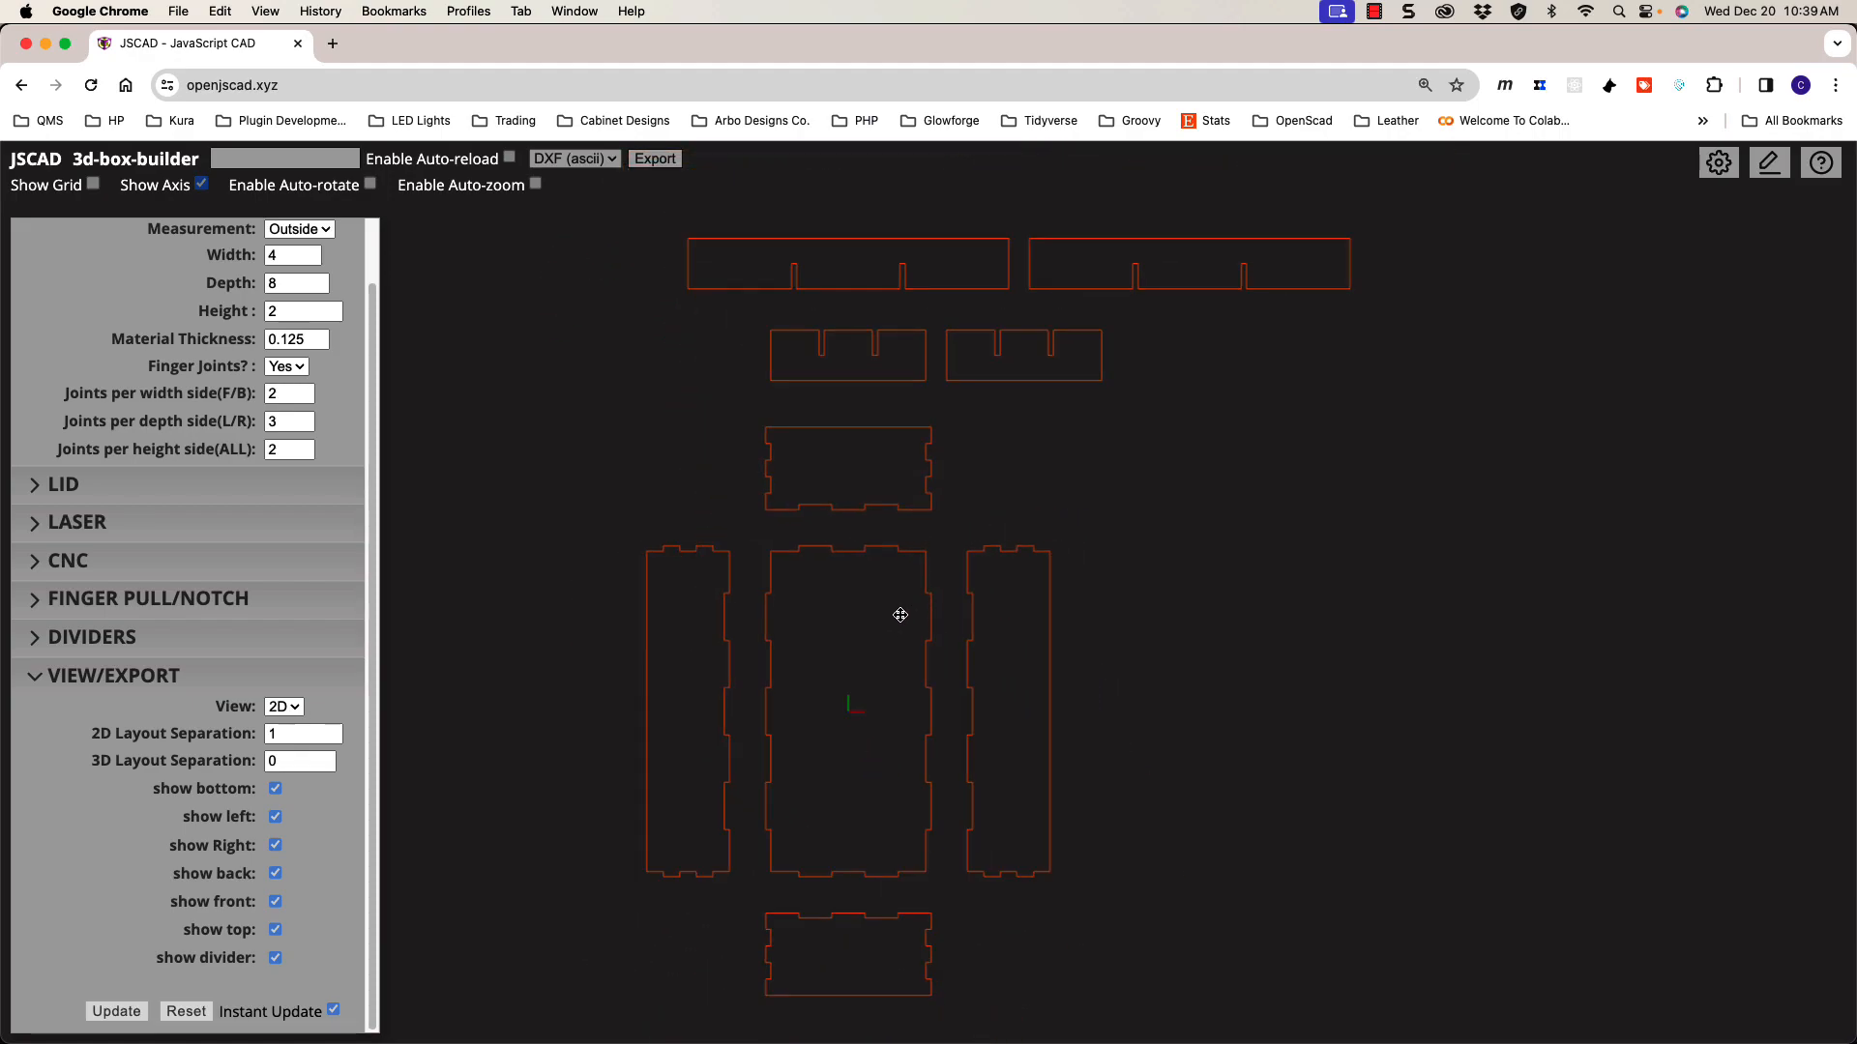
left_click(284, 706)
left_click(283, 686)
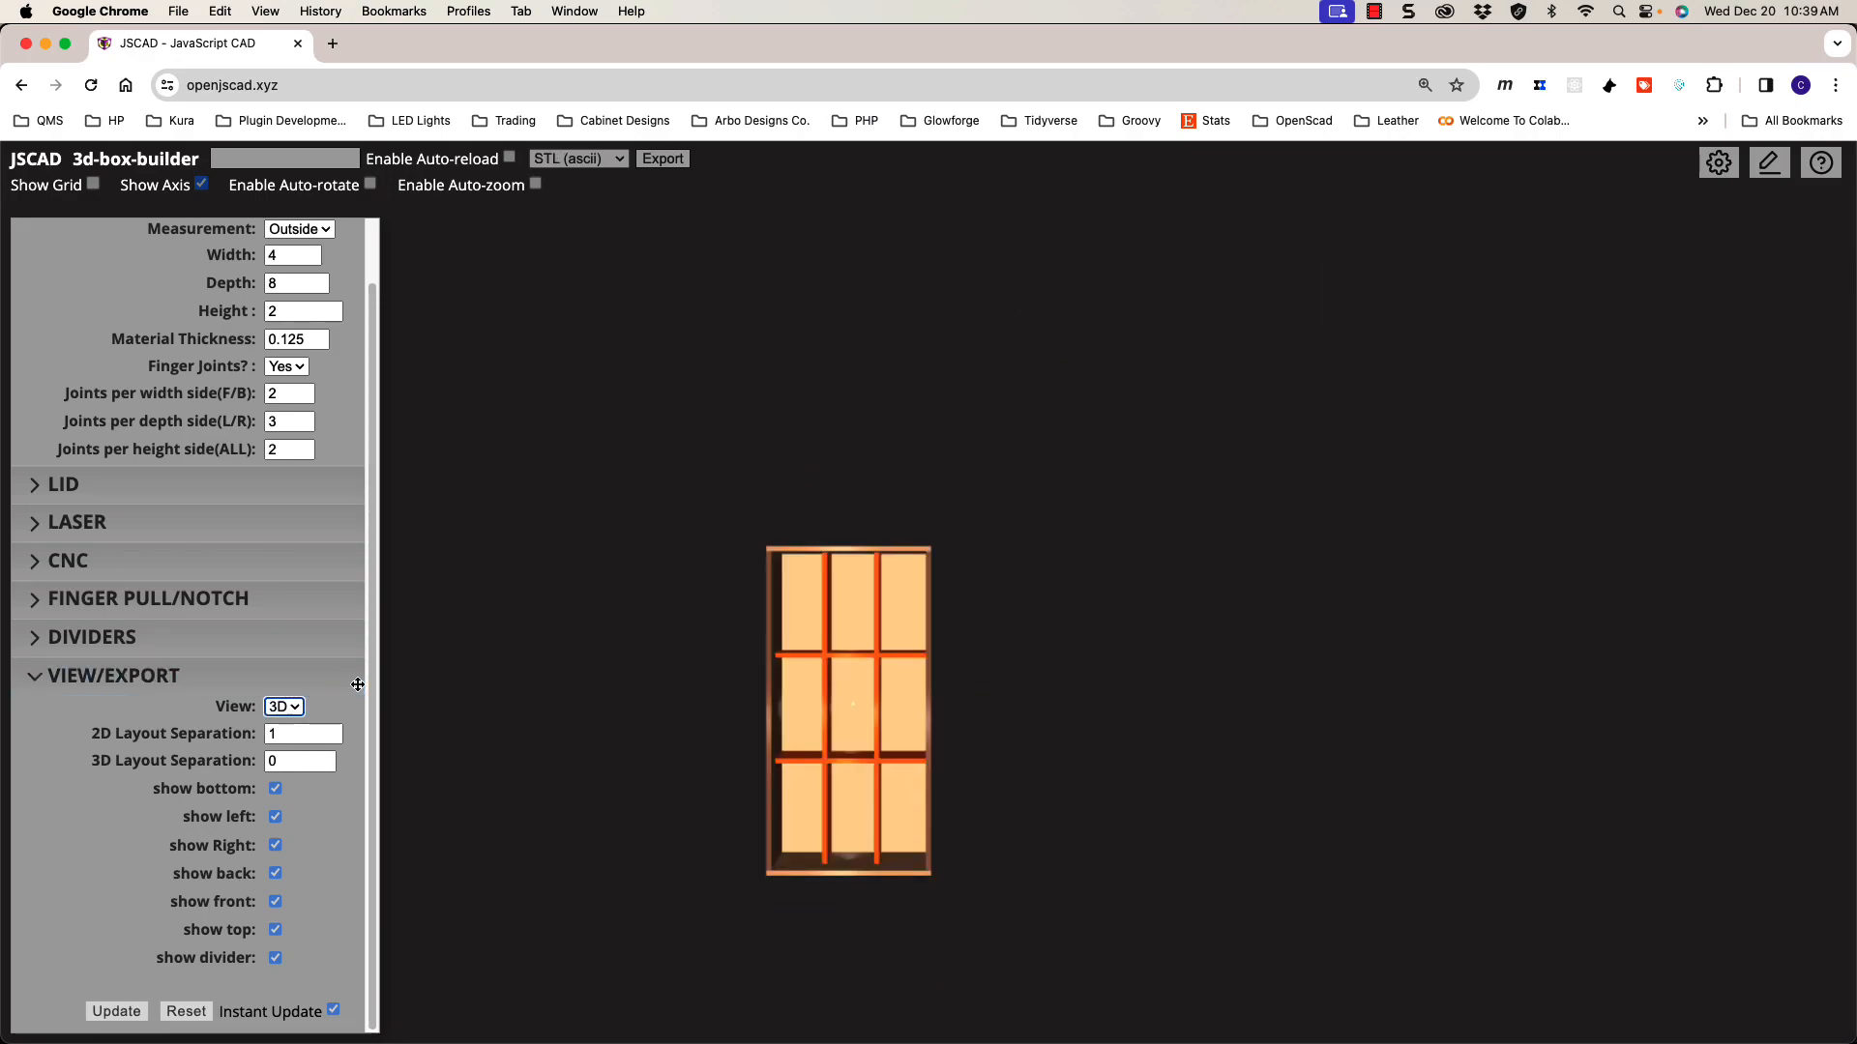
left_click_drag(737, 663, 745, 591)
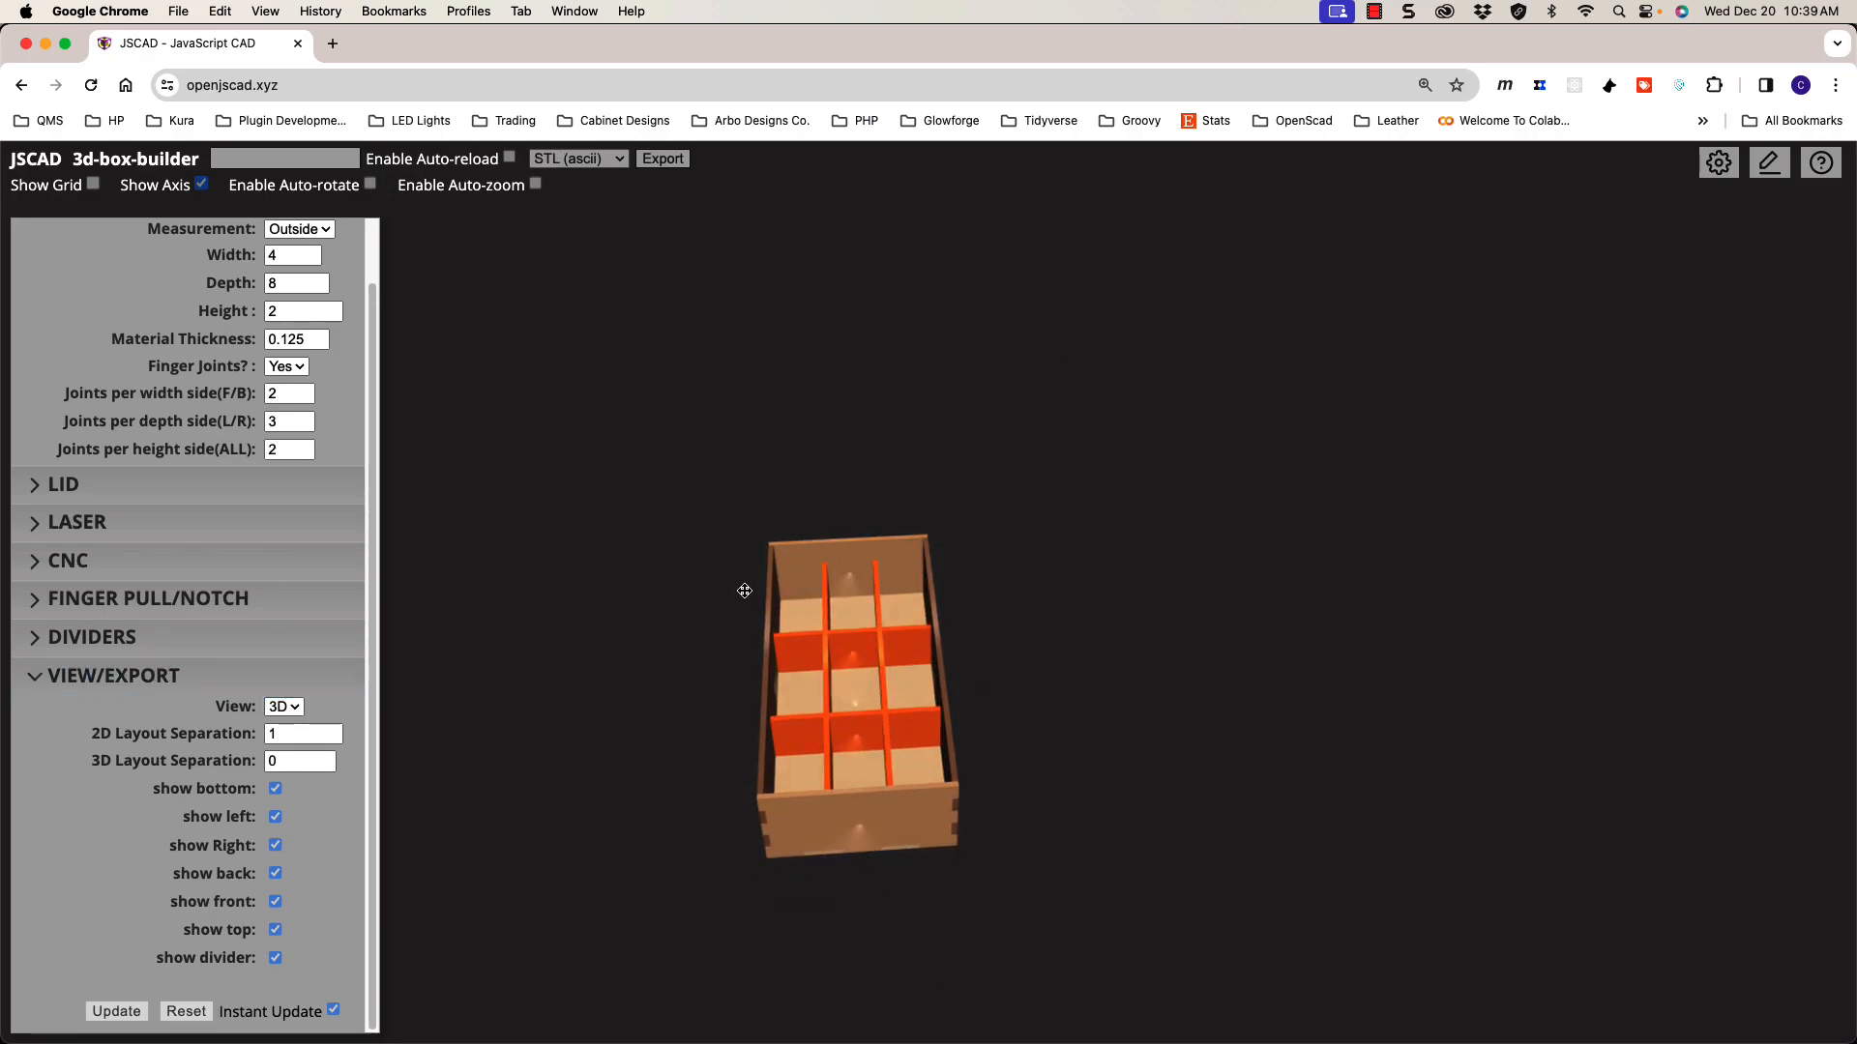
left_click(283, 729)
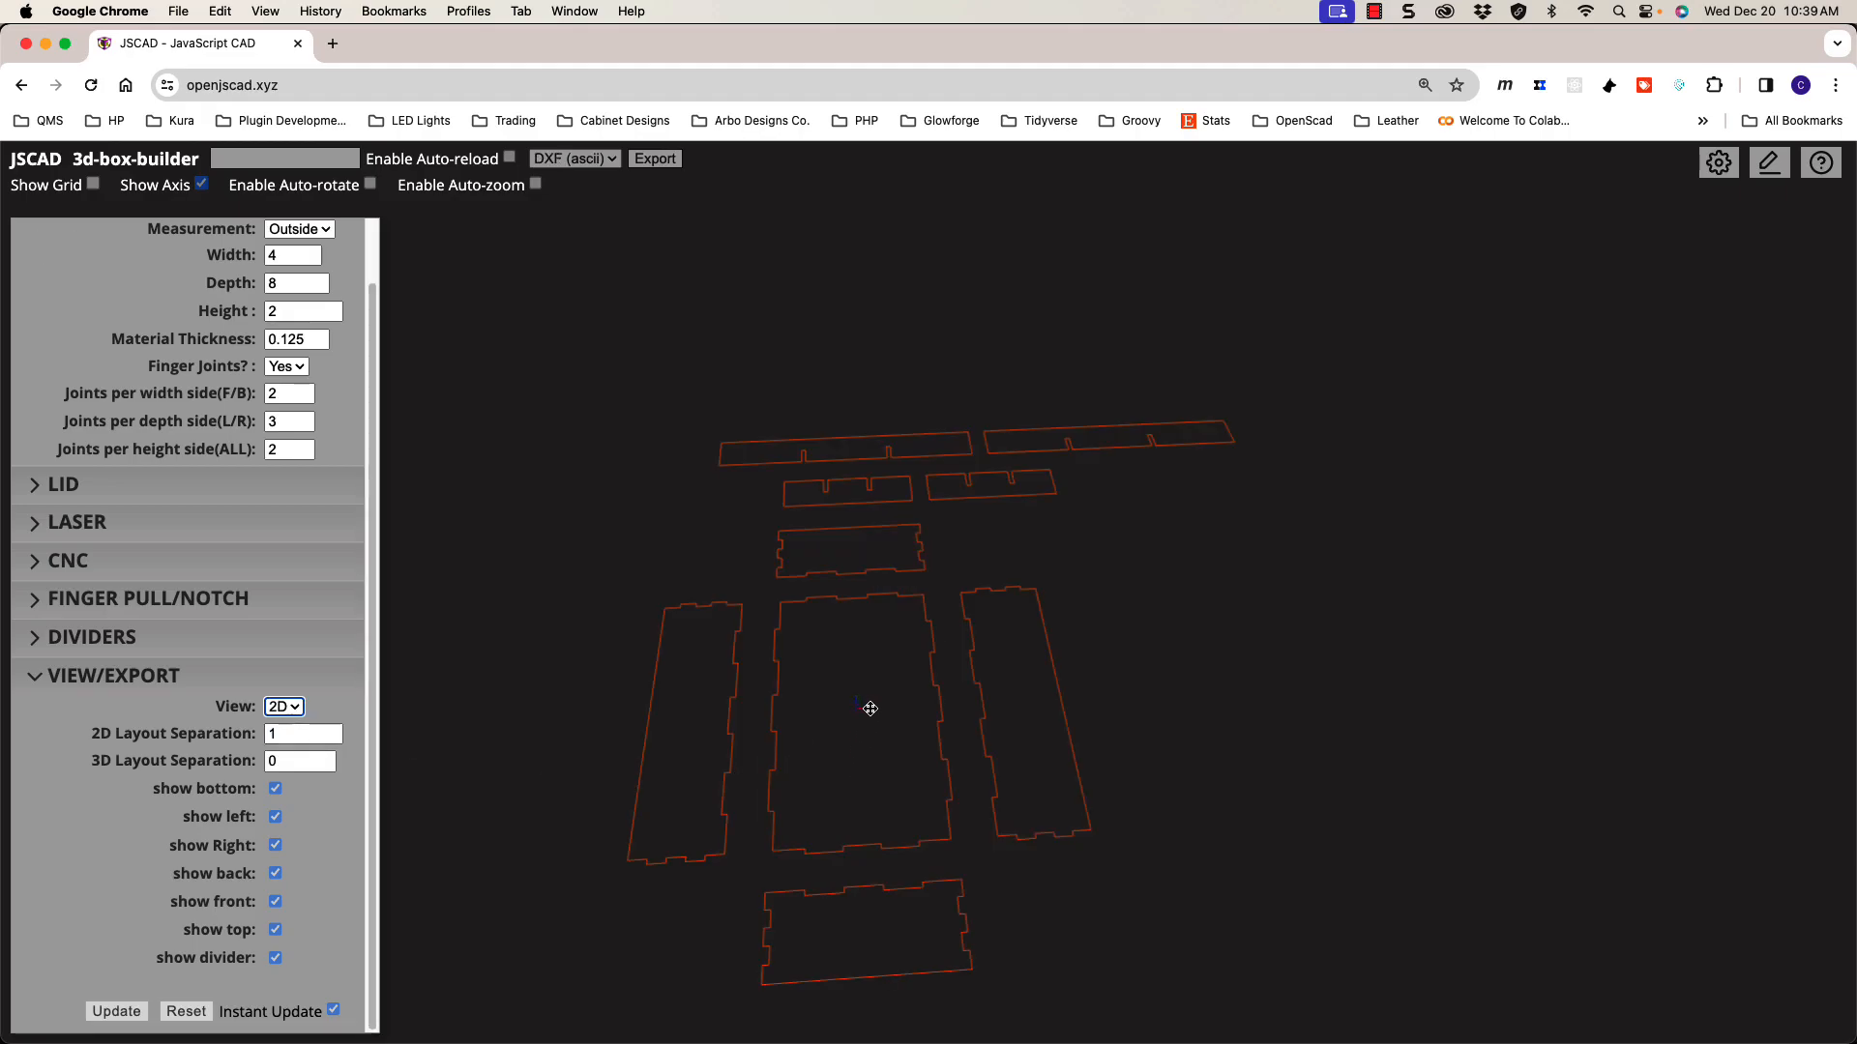
left_click(870, 697)
key("t")
scroll(870, 696, "up", 3)
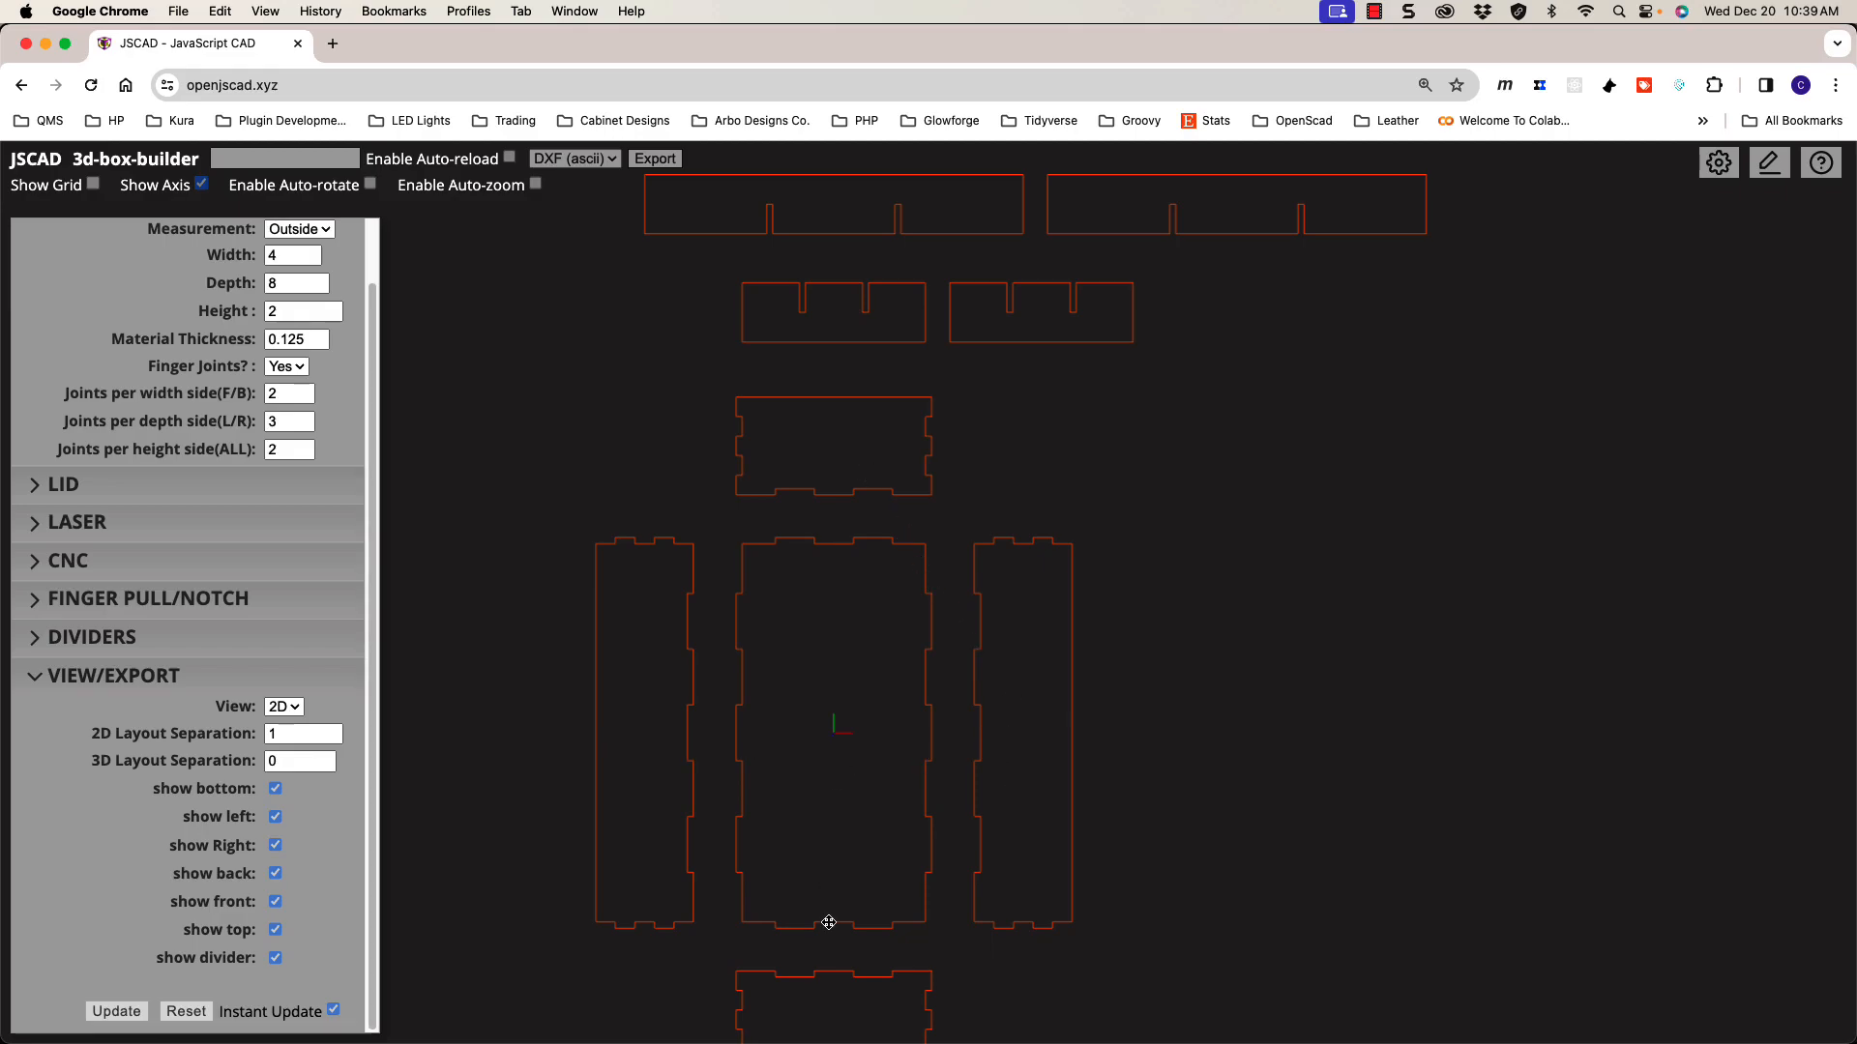
scroll(874, 948, "down", 1)
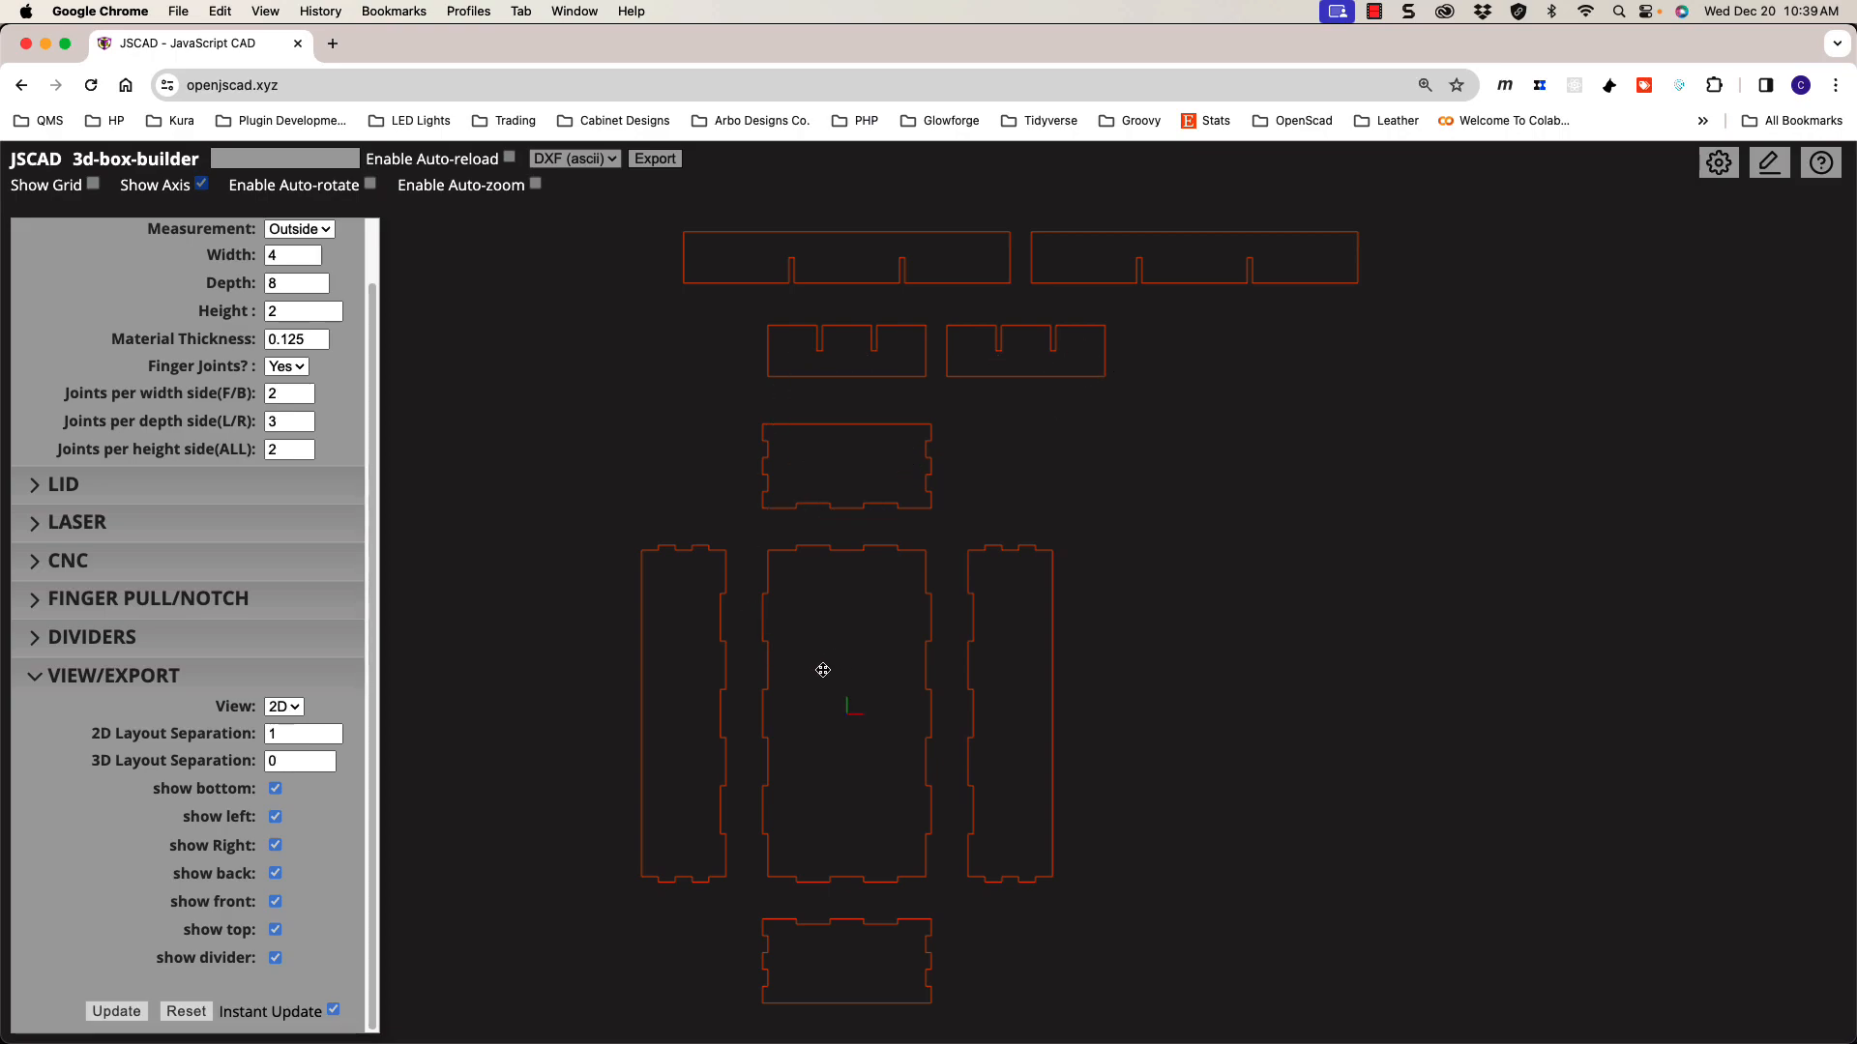
Step: Change the export format from DXF (ascii) to SVG and export _3d-box-builder (6).svg
left_click(601, 161)
left_click(726, 198)
left_click(581, 163)
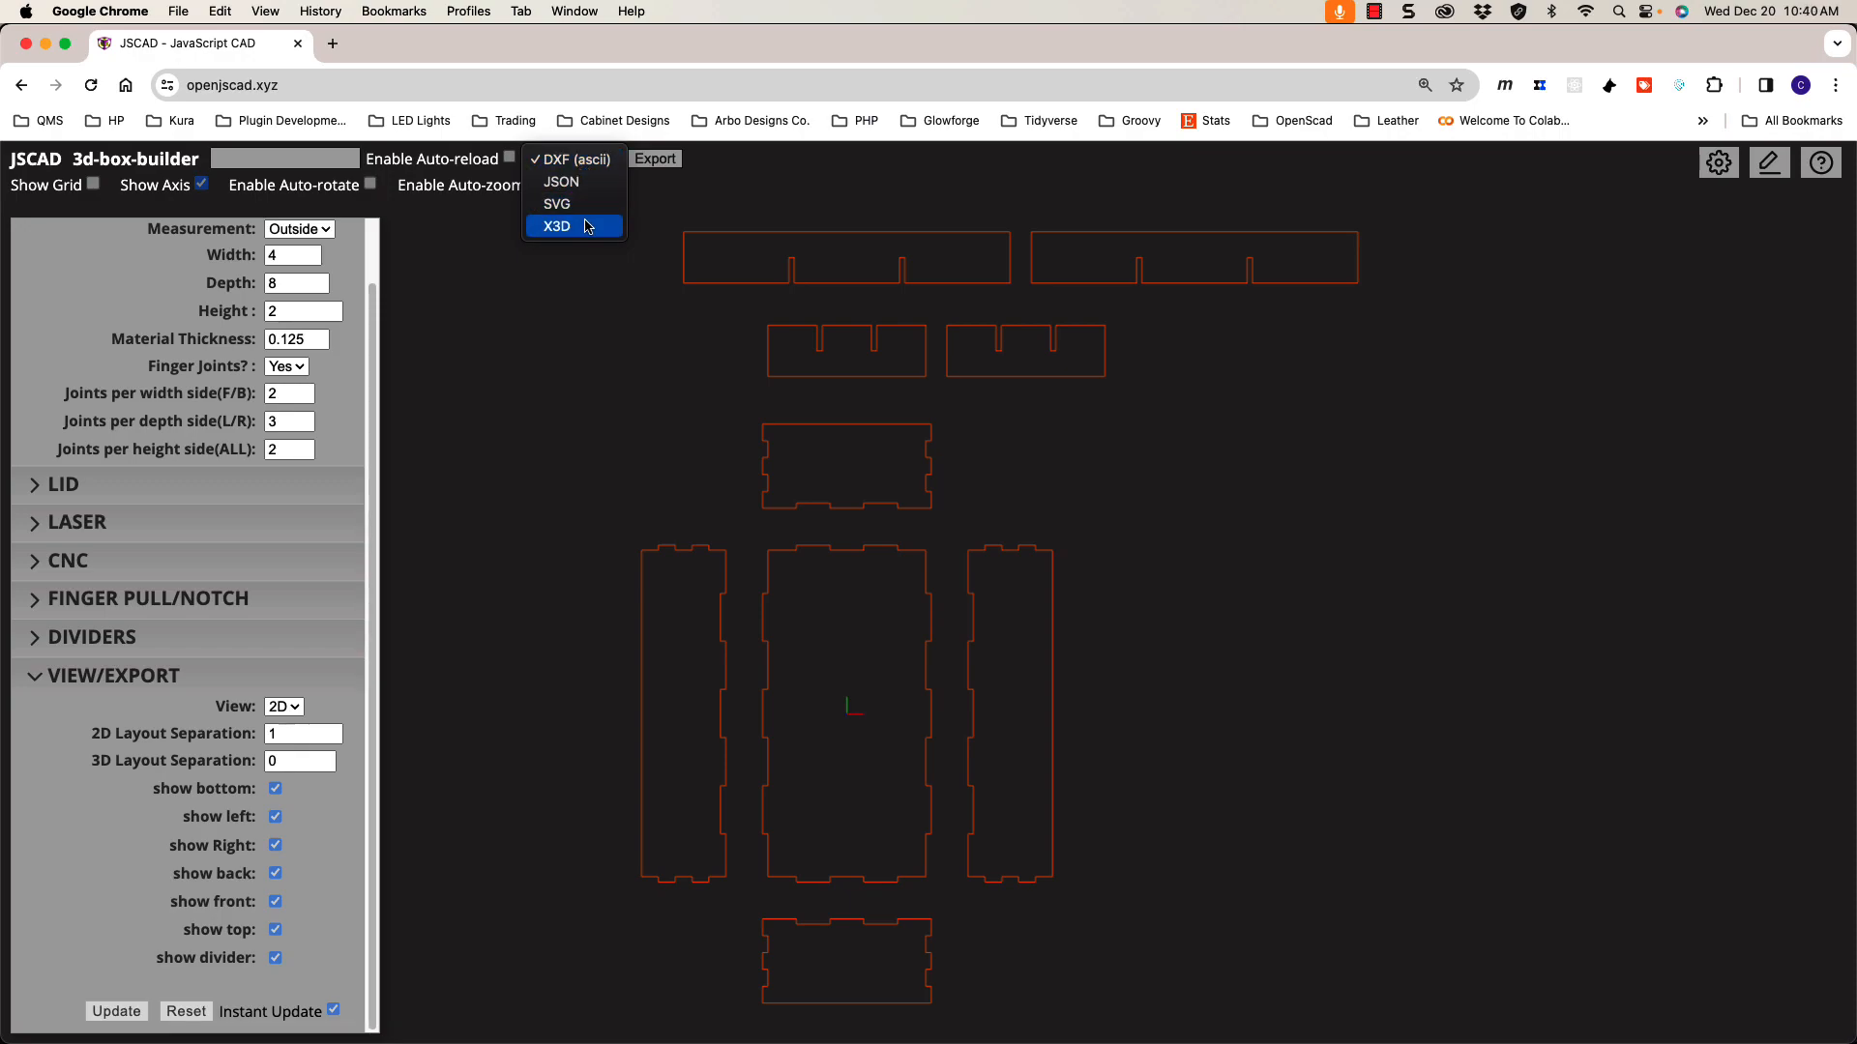
left_click(583, 163)
left_click(581, 159)
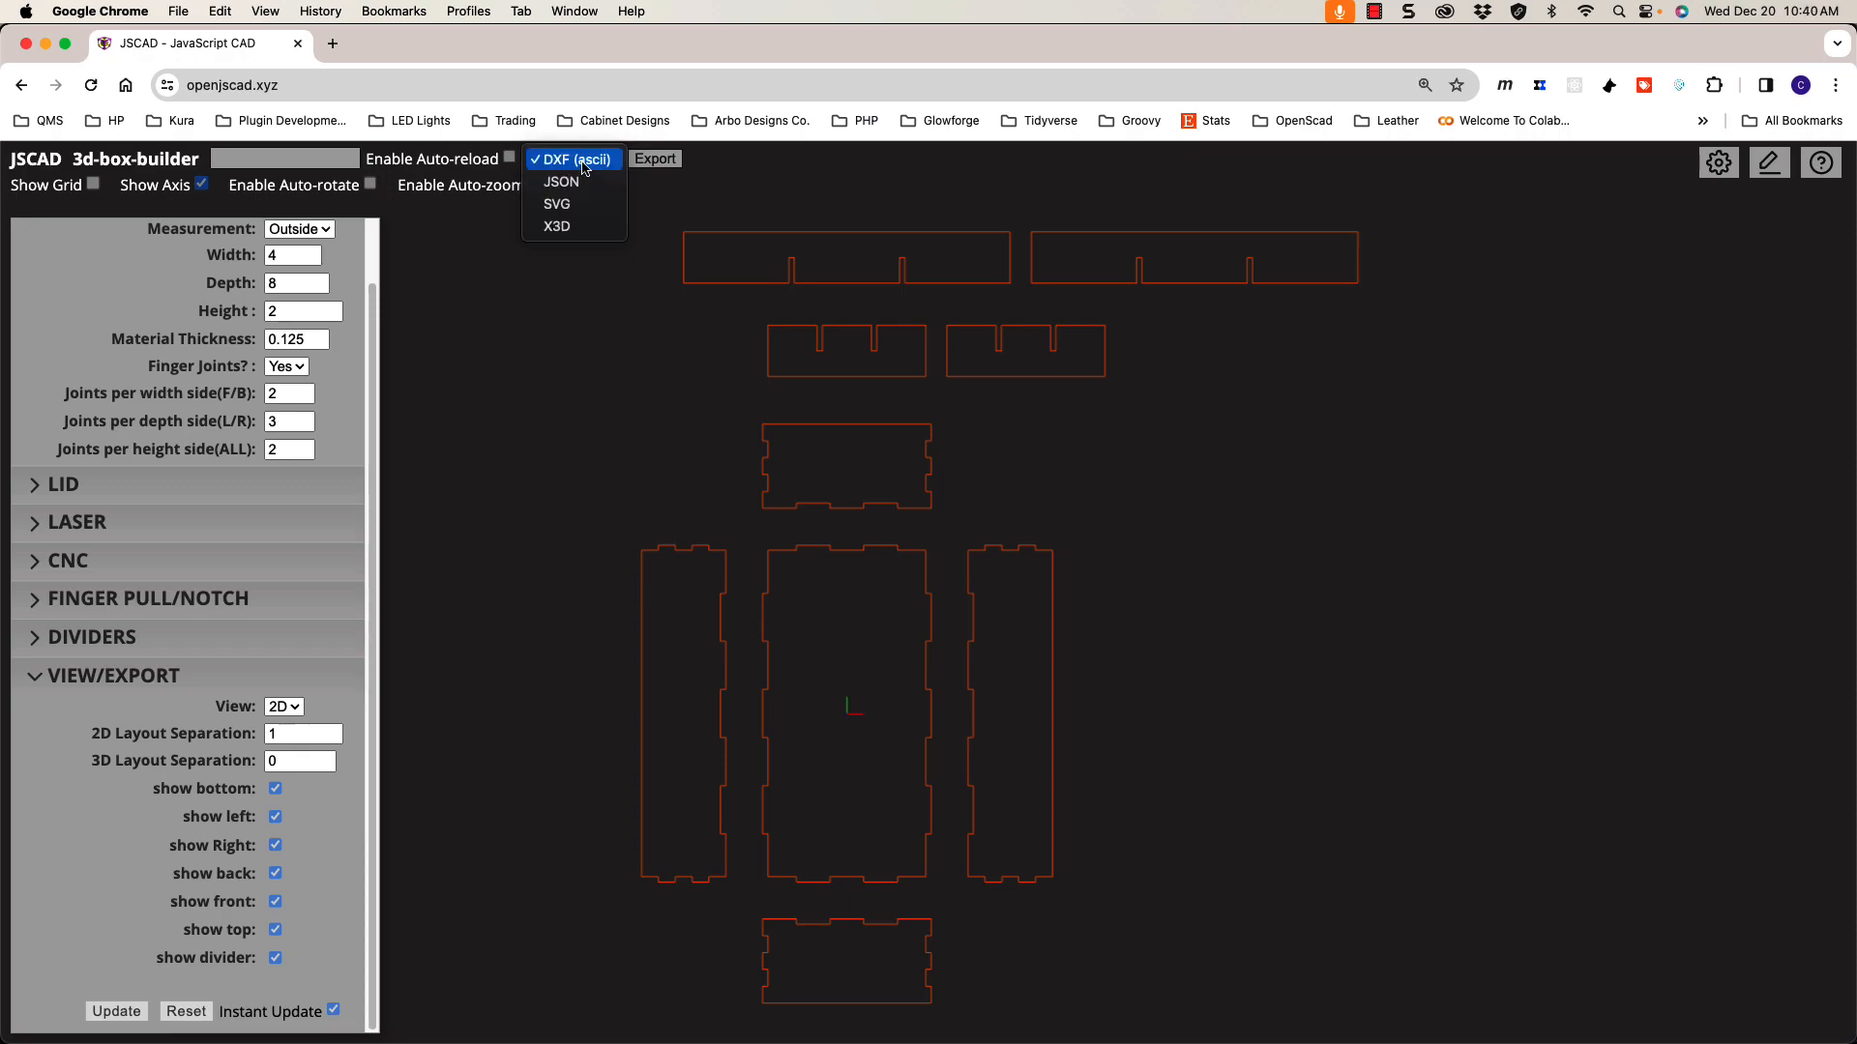
left_click(594, 211)
left_click(640, 161)
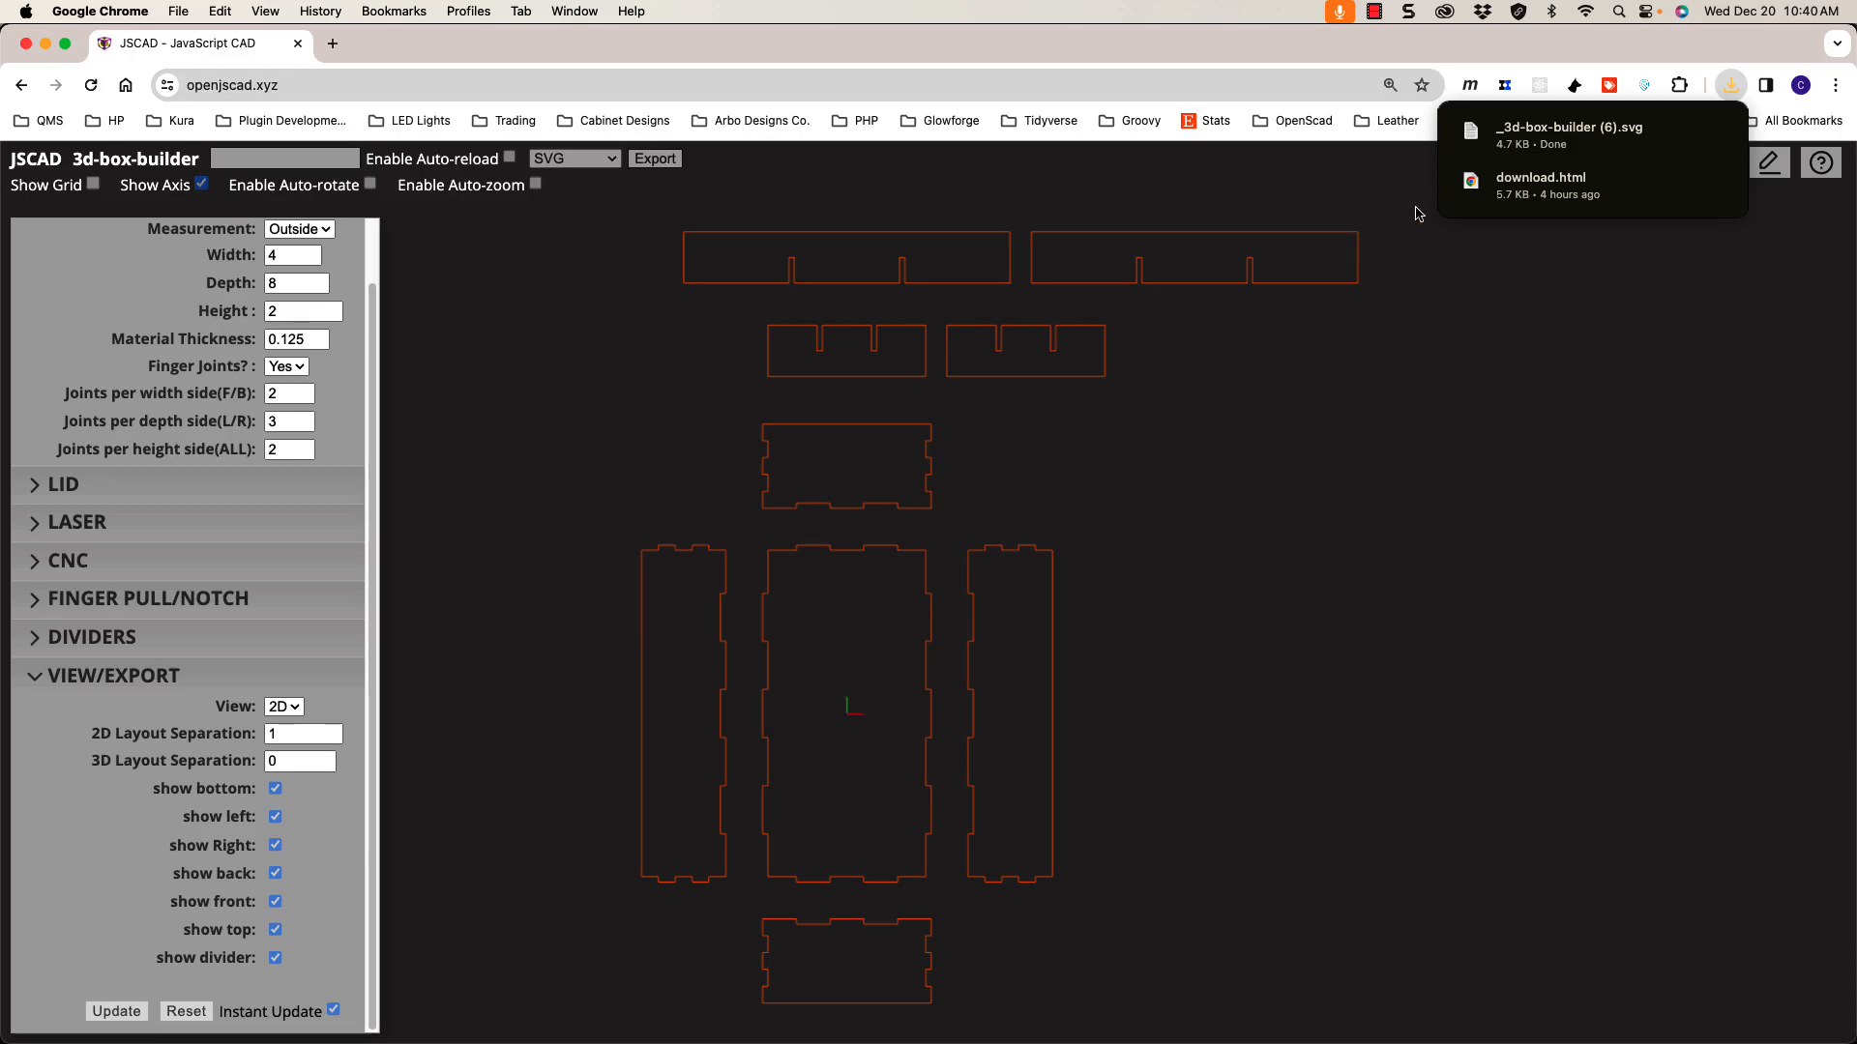
left_click(1681, 137)
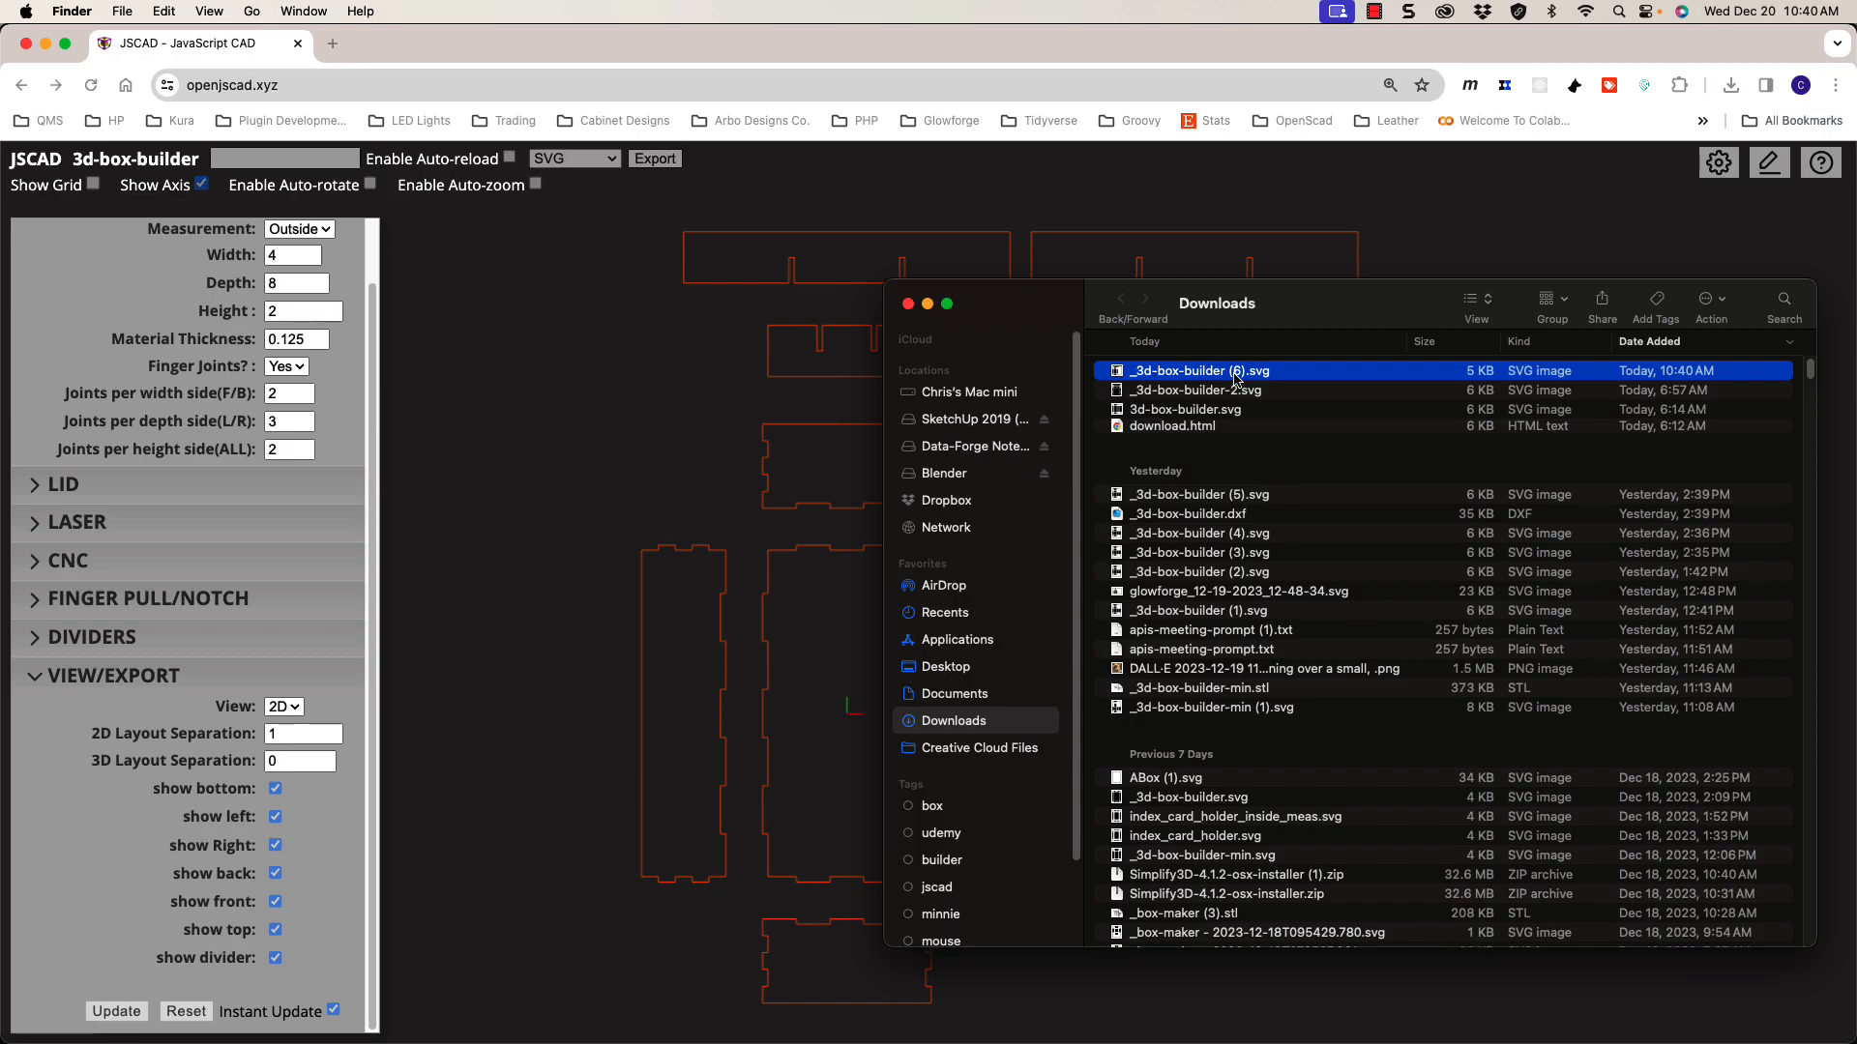
Step: Open _3d-box-builder (6).svg from Downloads in Affinity Designer 2
double_click(1234, 375)
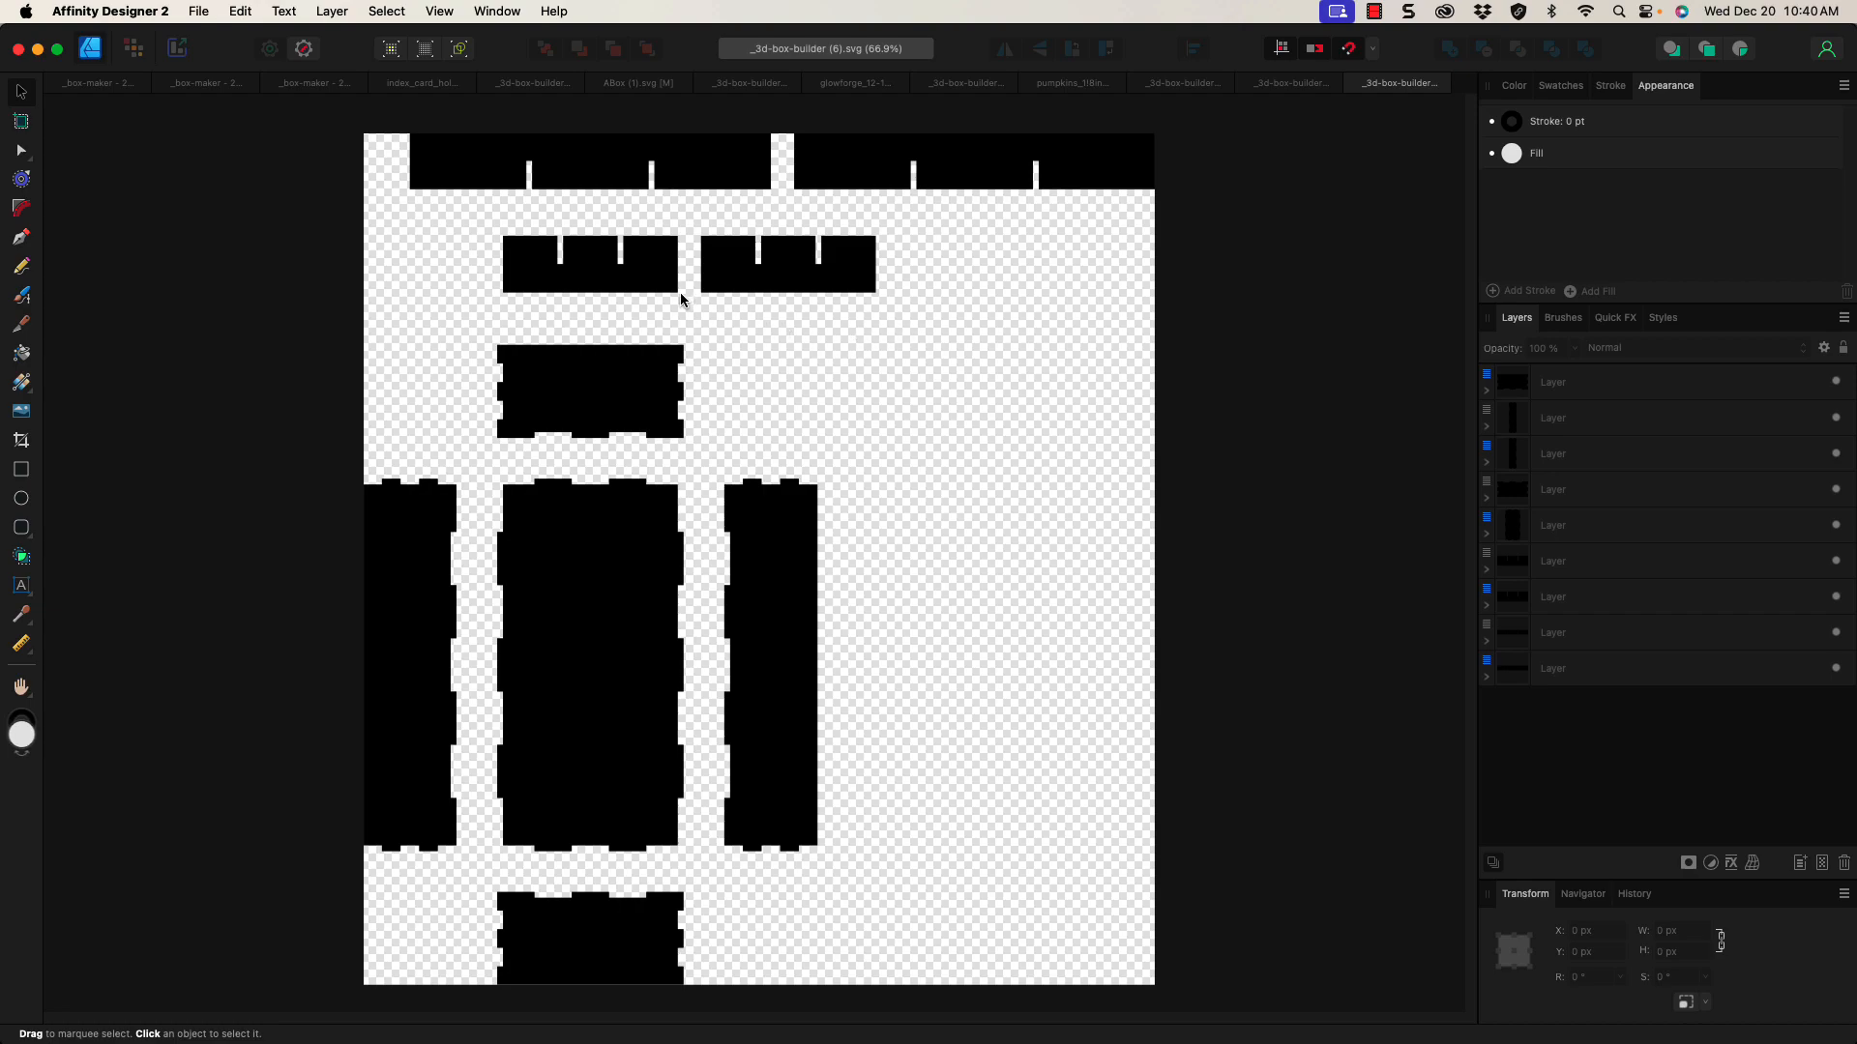
Step: Select the top, right side, bottom and left side panel shapes in the imported SVG
left_click(668, 182)
left_click(990, 358)
left_click(796, 519)
left_click(633, 556)
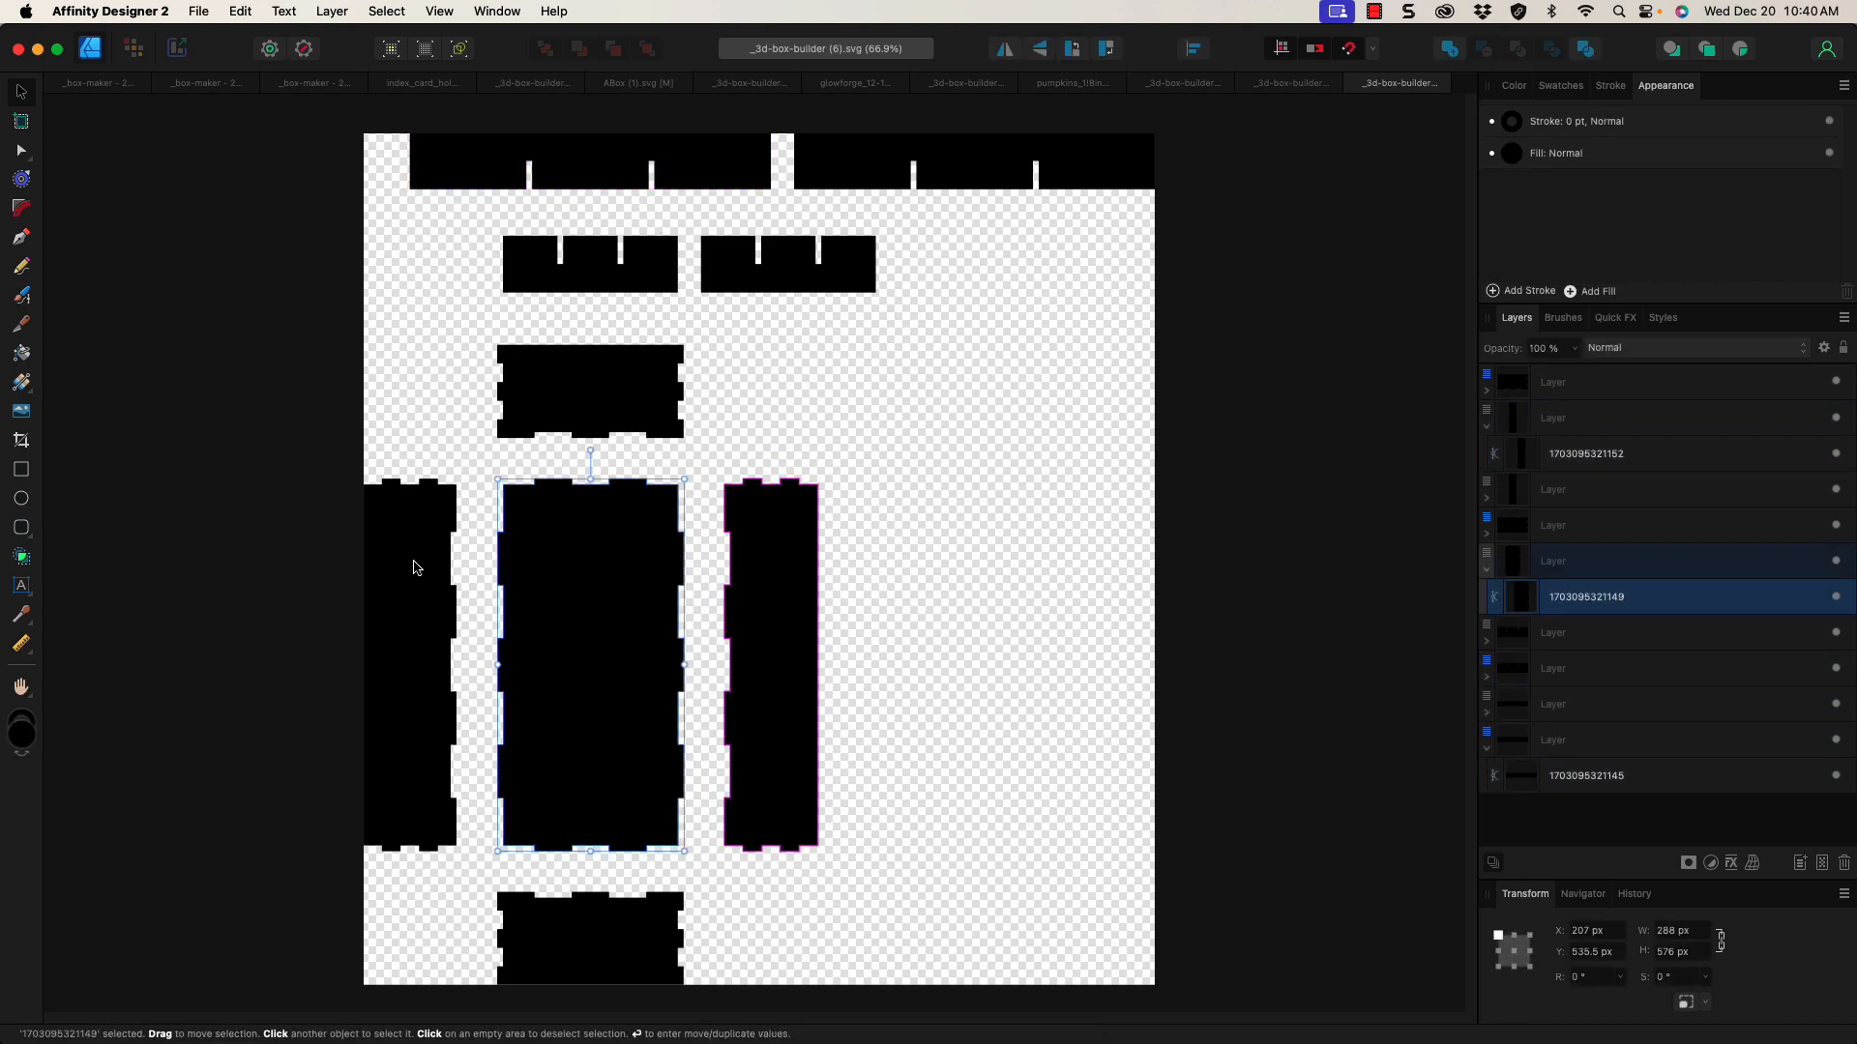
left_click(423, 568)
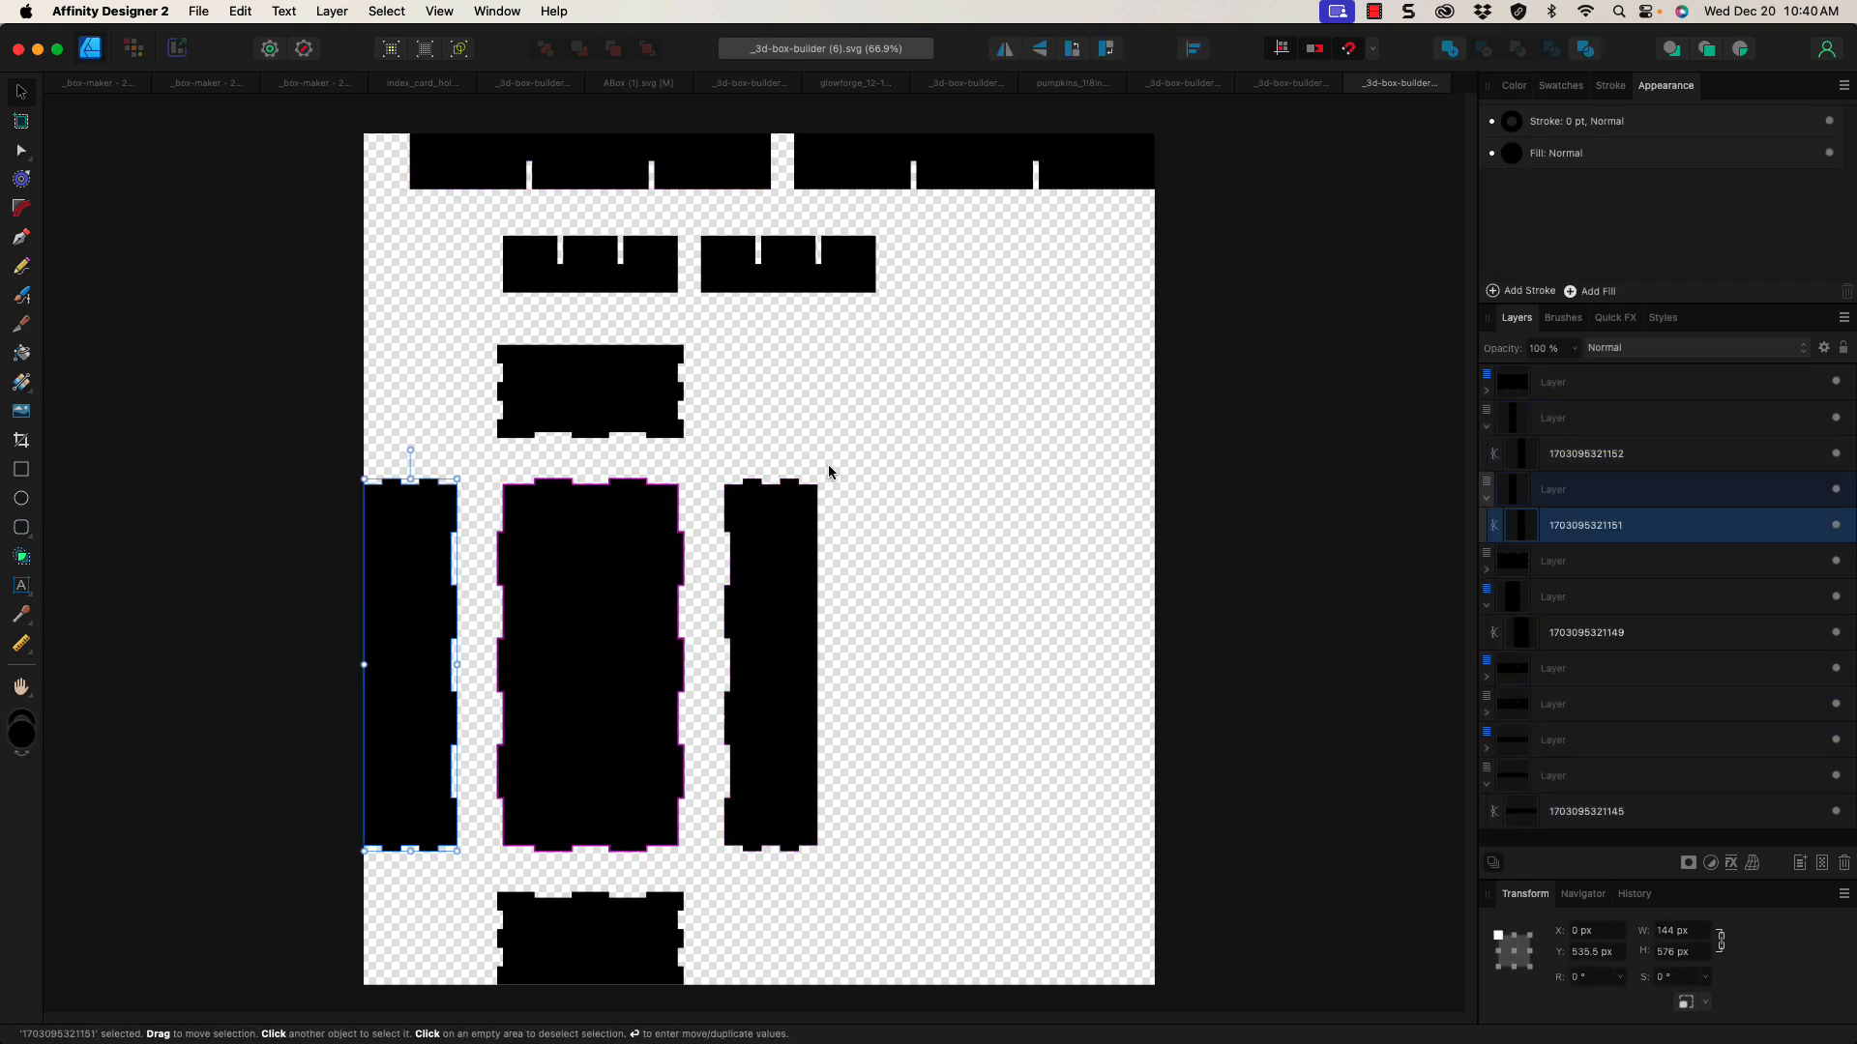
Step: Quit Affinity Designer 2, discarding changes to all open documents, and return to JSCAD
left_click(117, 10)
left_click(107, 306)
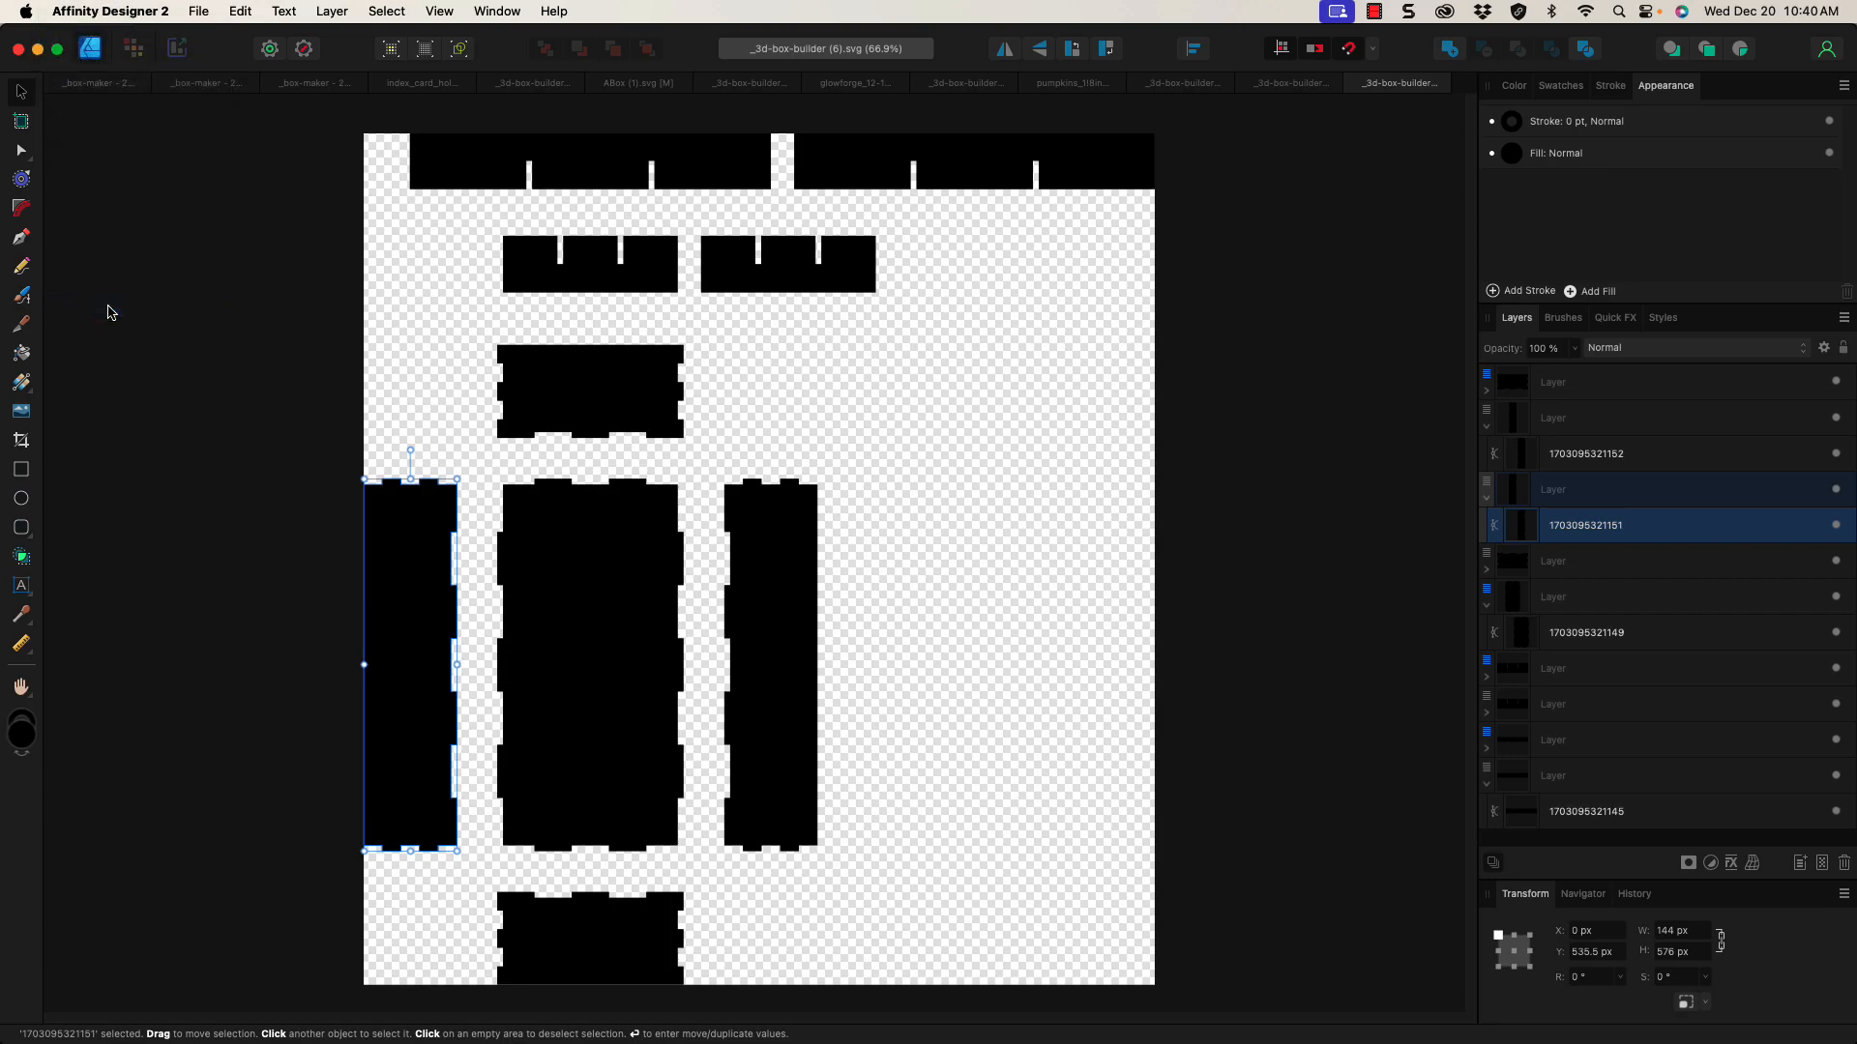
left_click(972, 460)
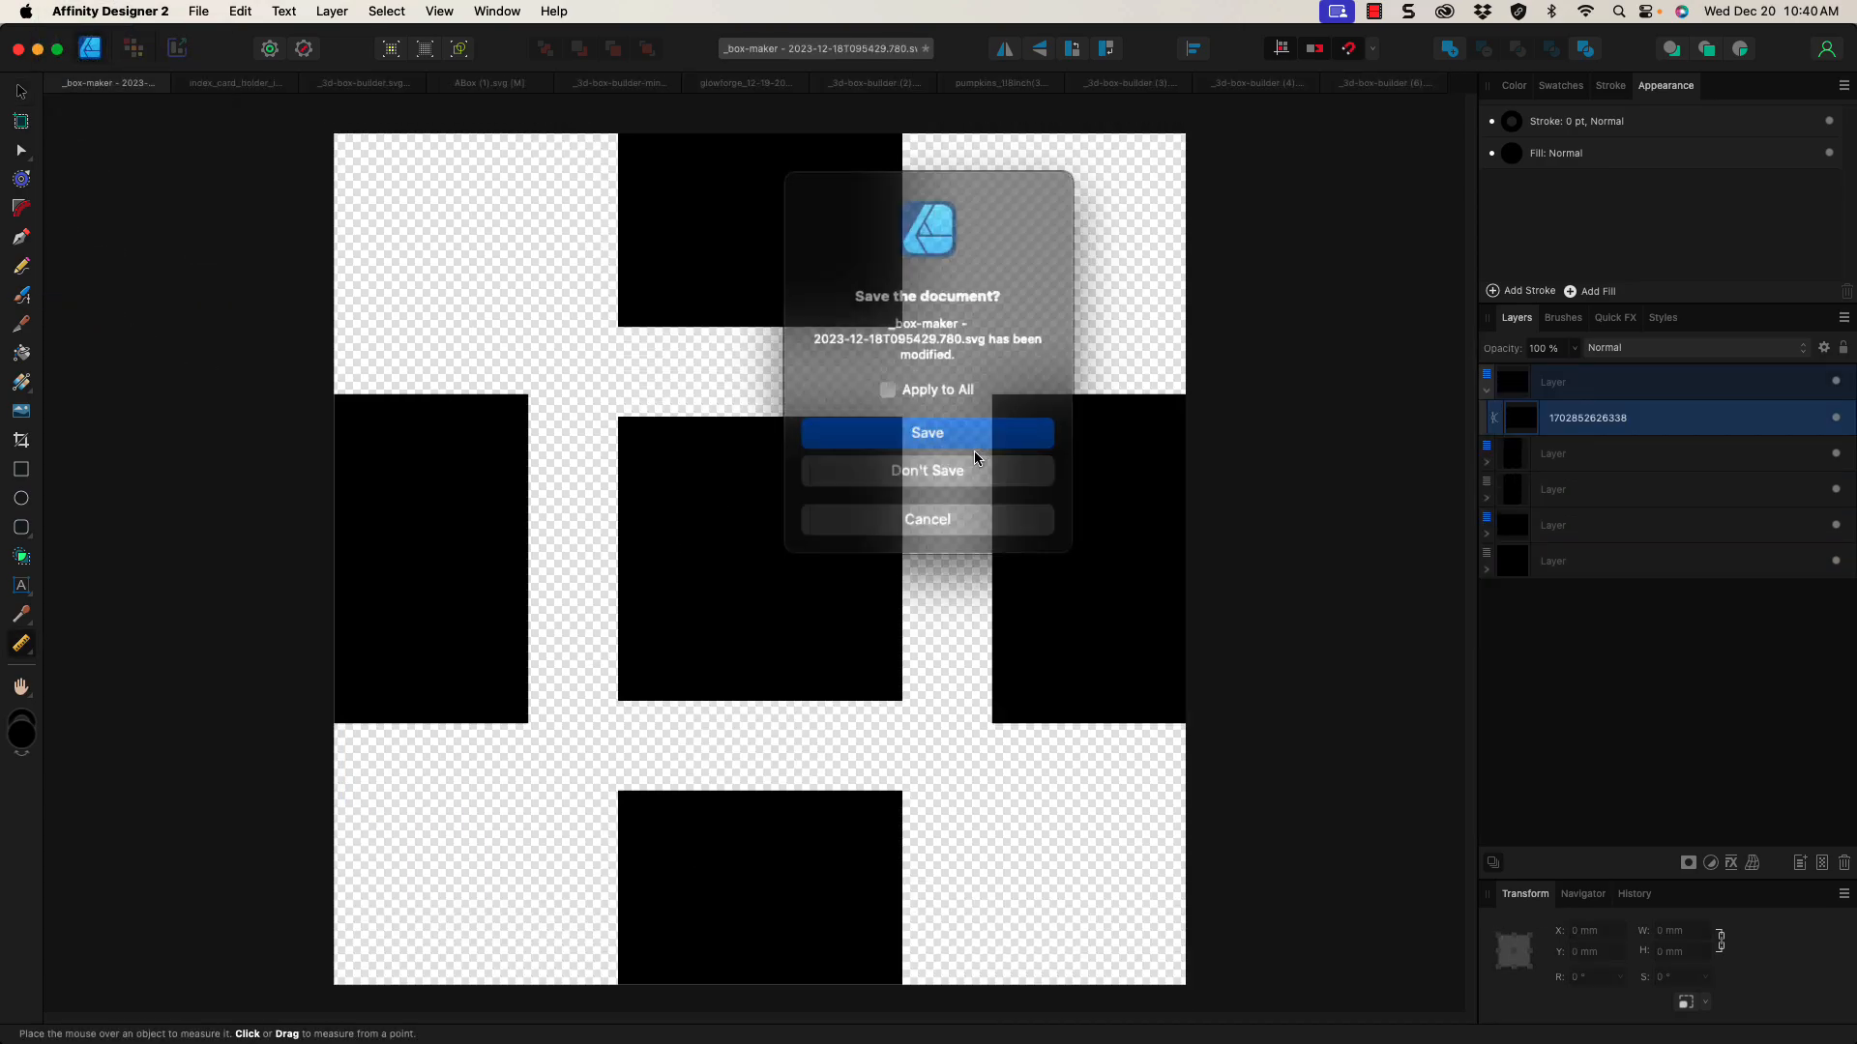
left_click(970, 457)
left_click(971, 456)
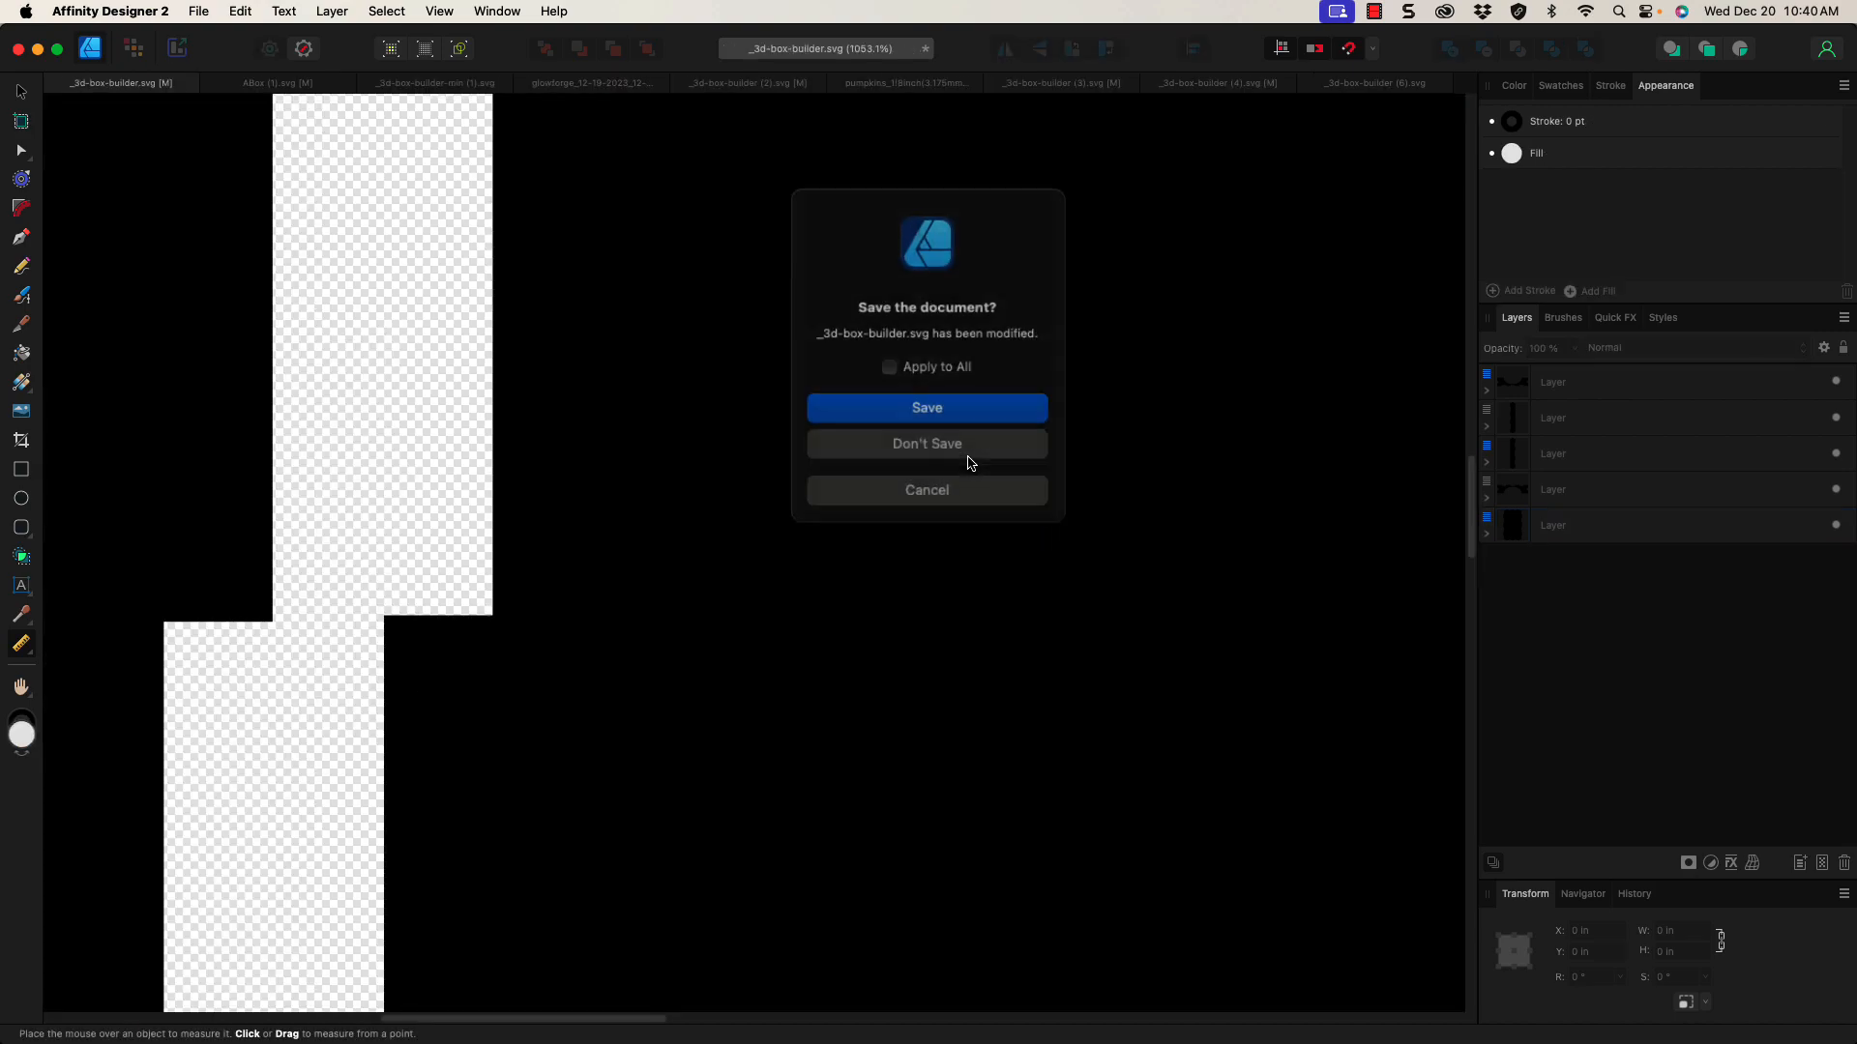
left_click(934, 375)
left_click(943, 432)
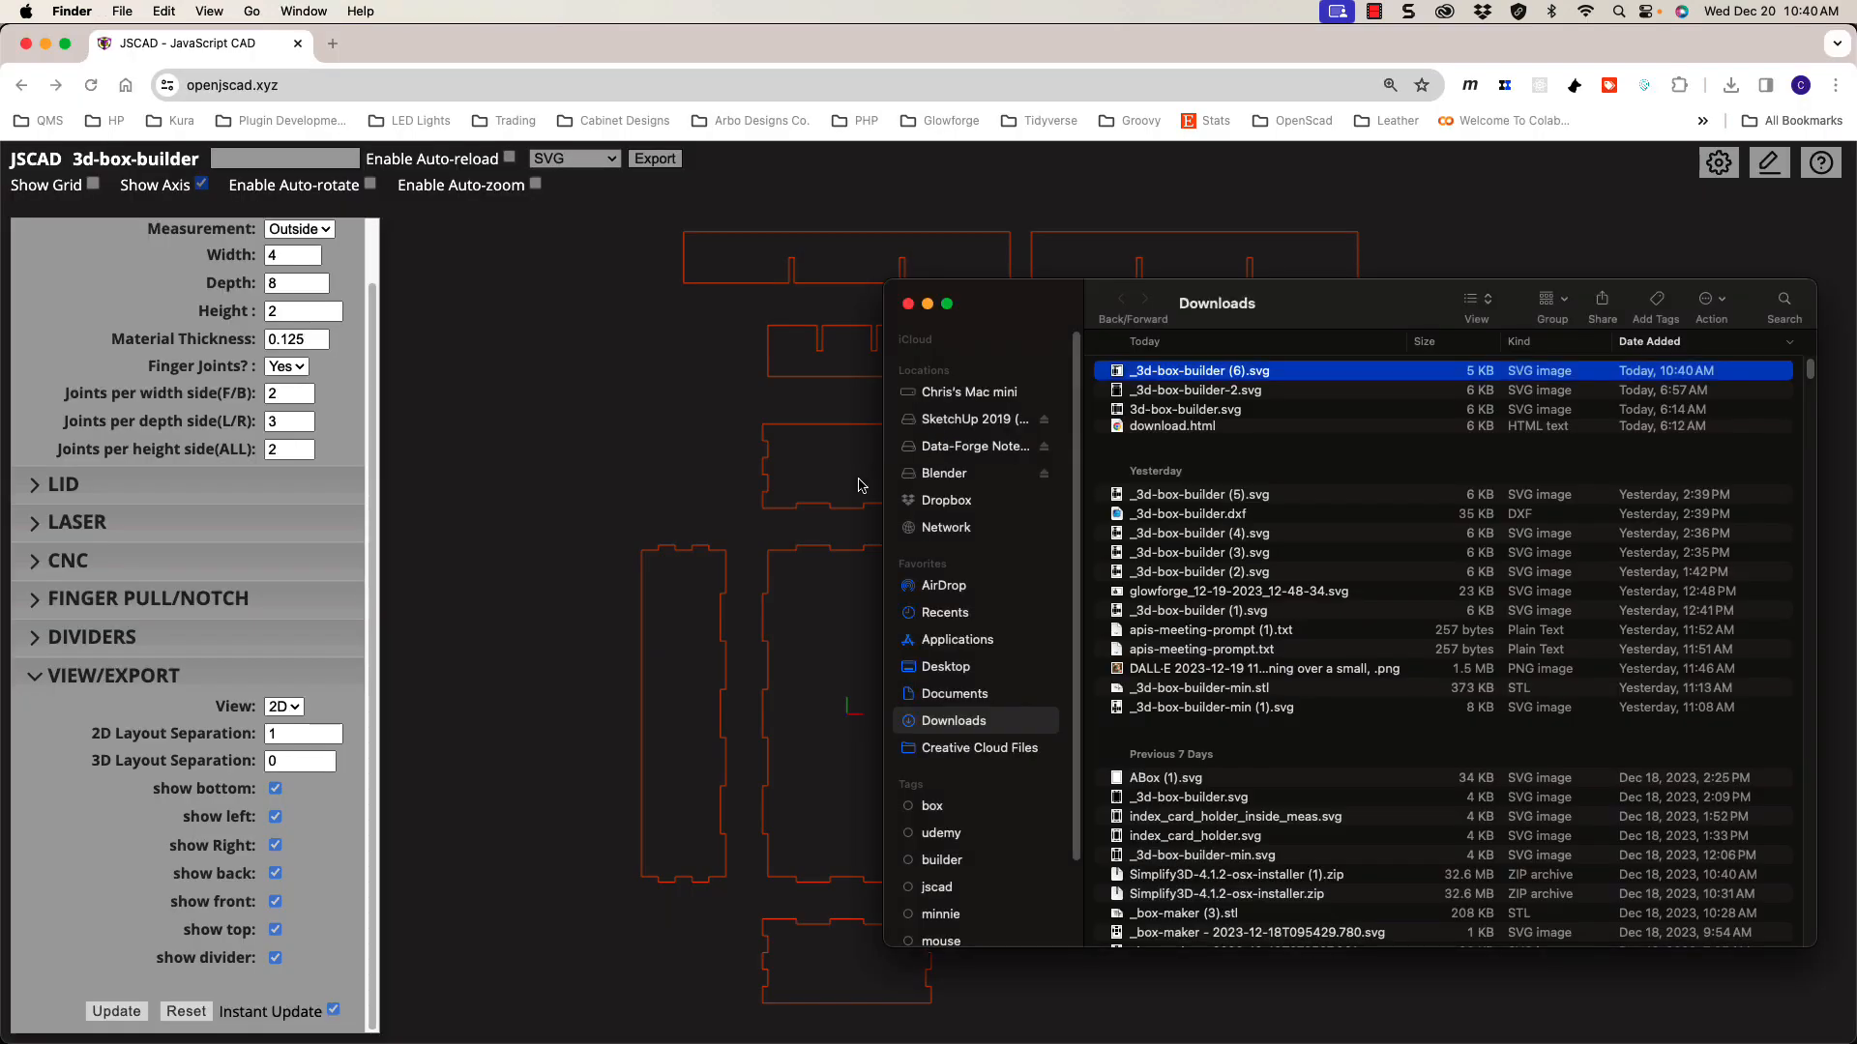
left_click(696, 464)
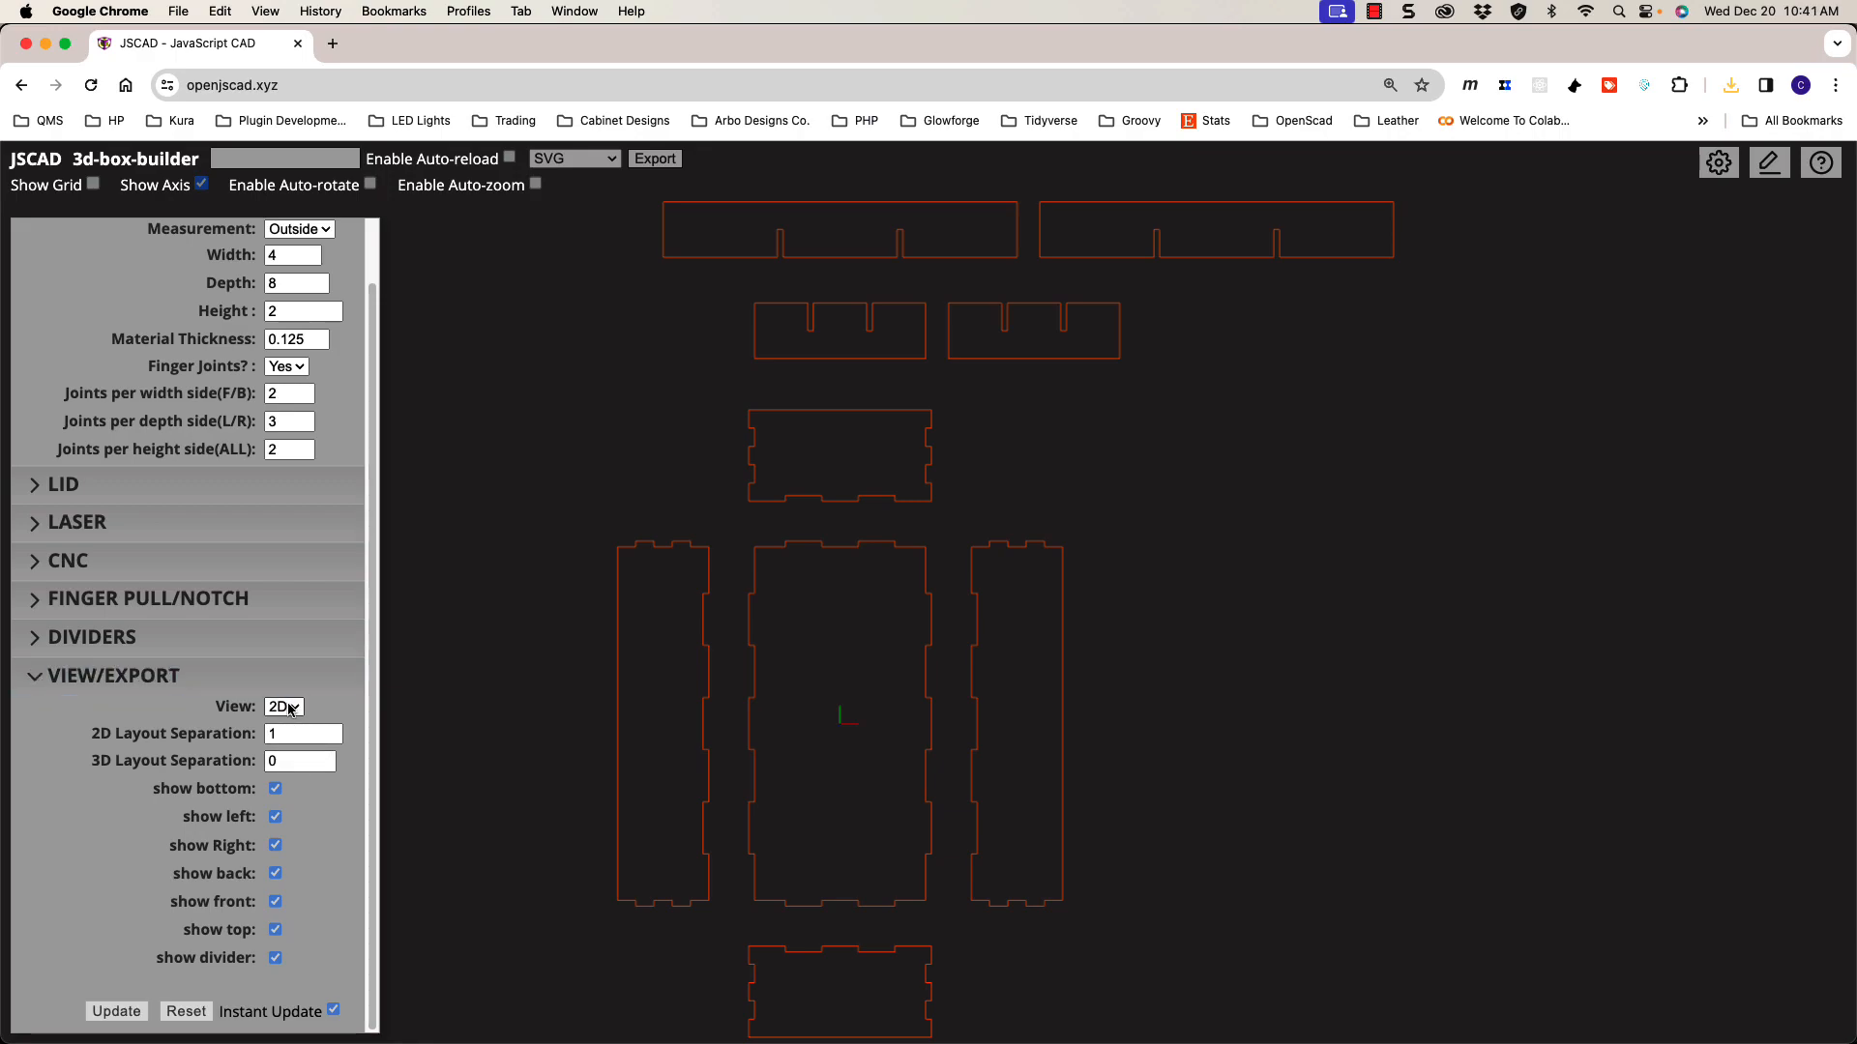
Step: Step the 2D Layout Separation down from 1 to 0.5, then back up to 1.125
left_click(313, 740)
scroll(730, 623, "up", 2)
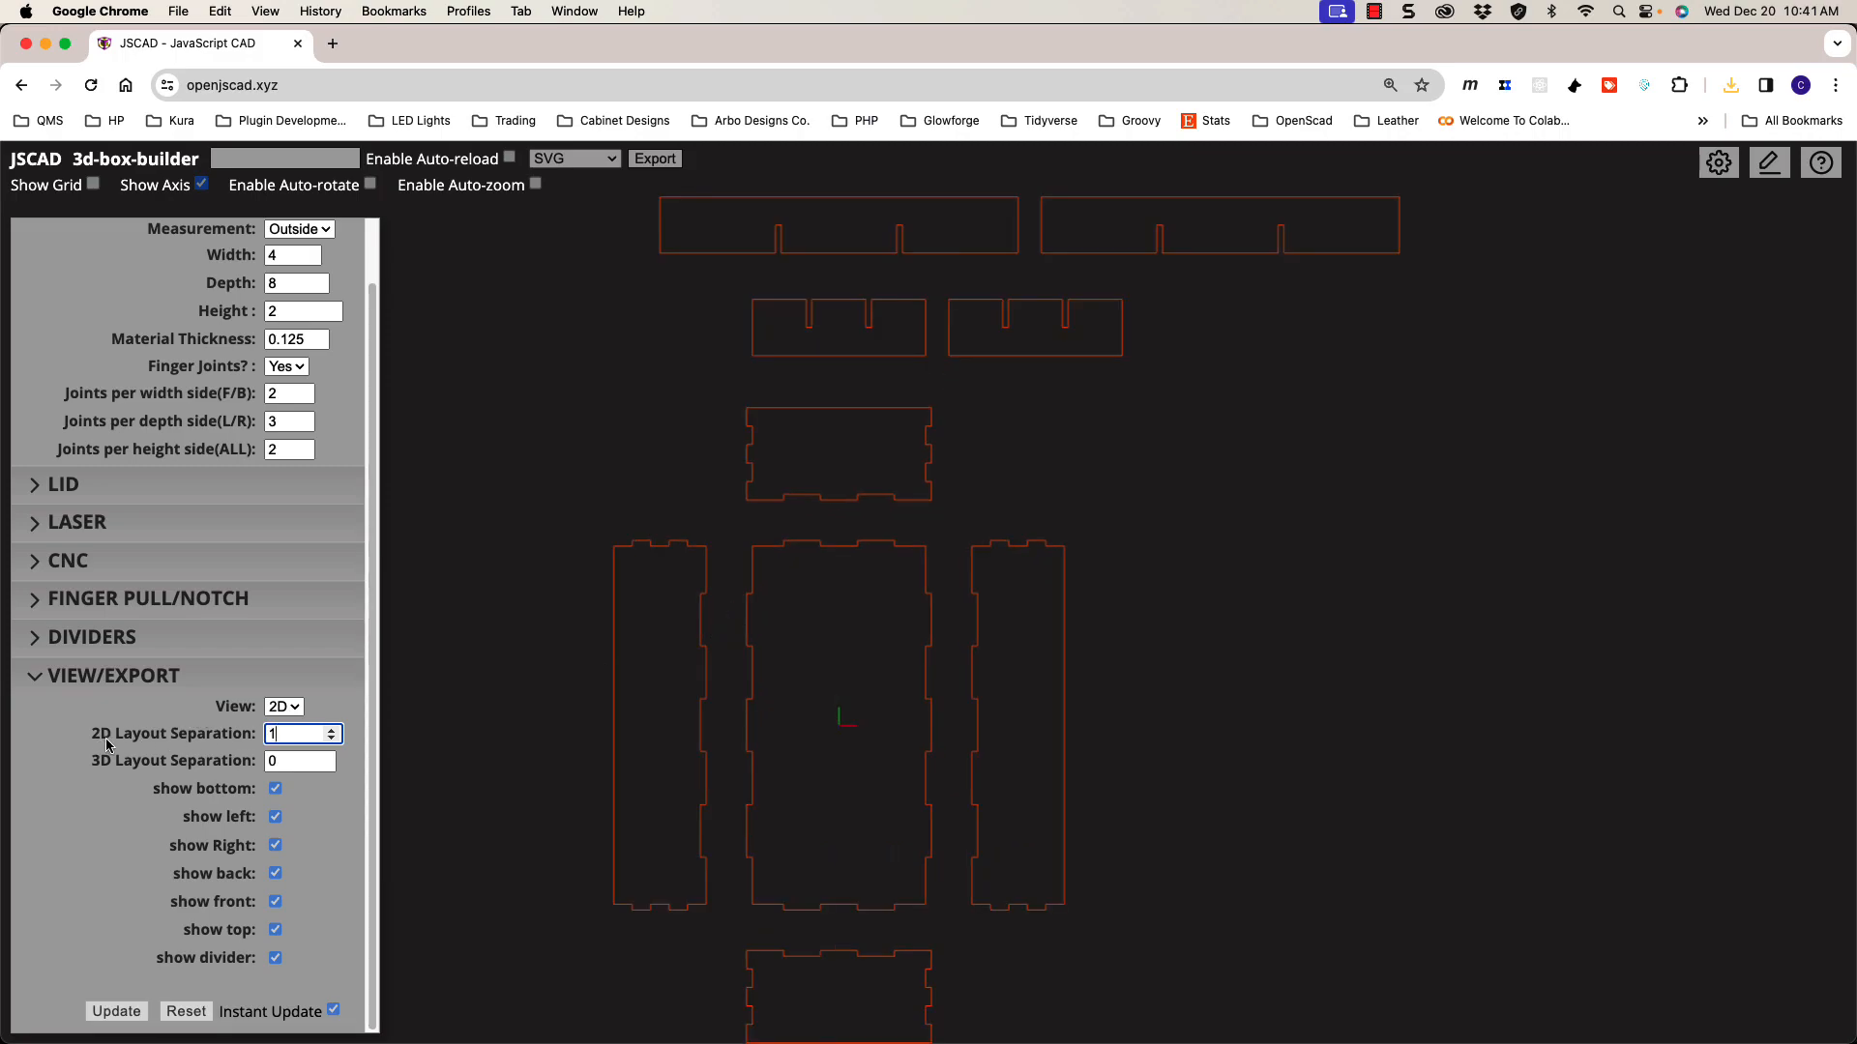
left_click(331, 740)
left_click(331, 740)
left_click(331, 740)
left_click(332, 740)
left_click(331, 729)
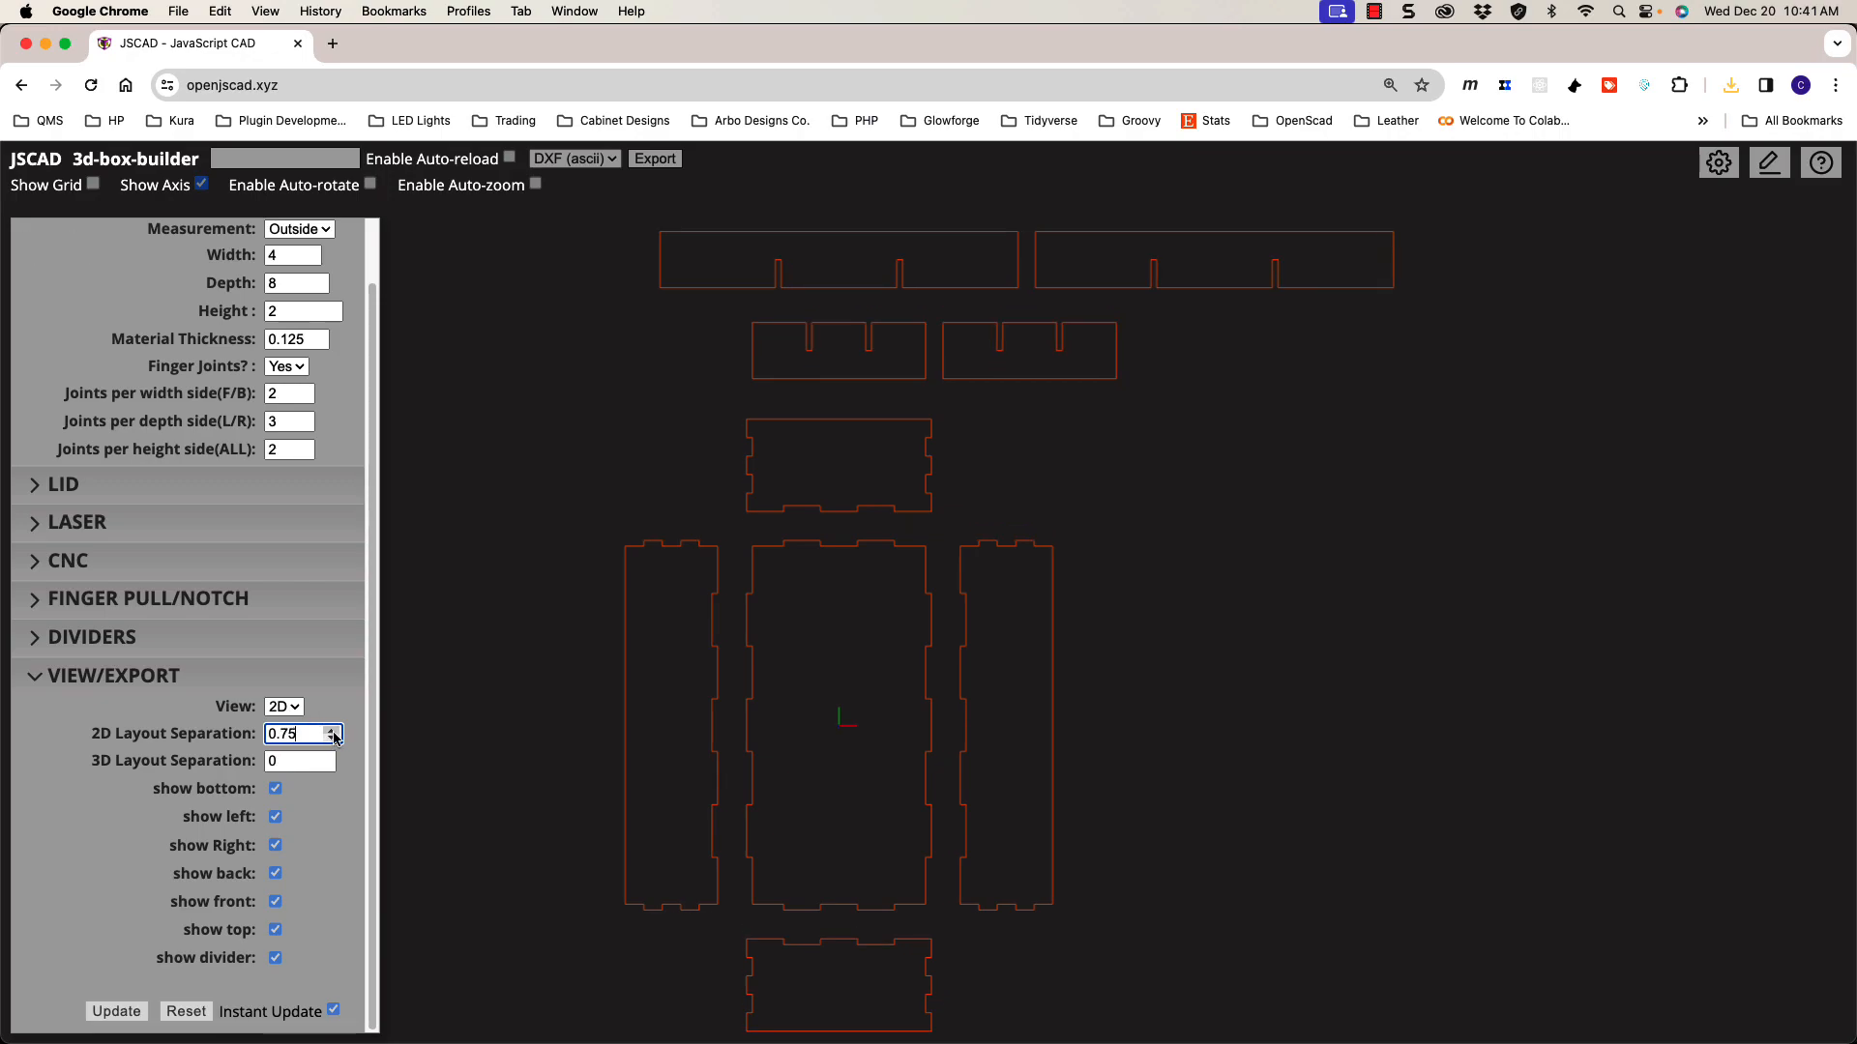
left_click(332, 730)
left_click(332, 730)
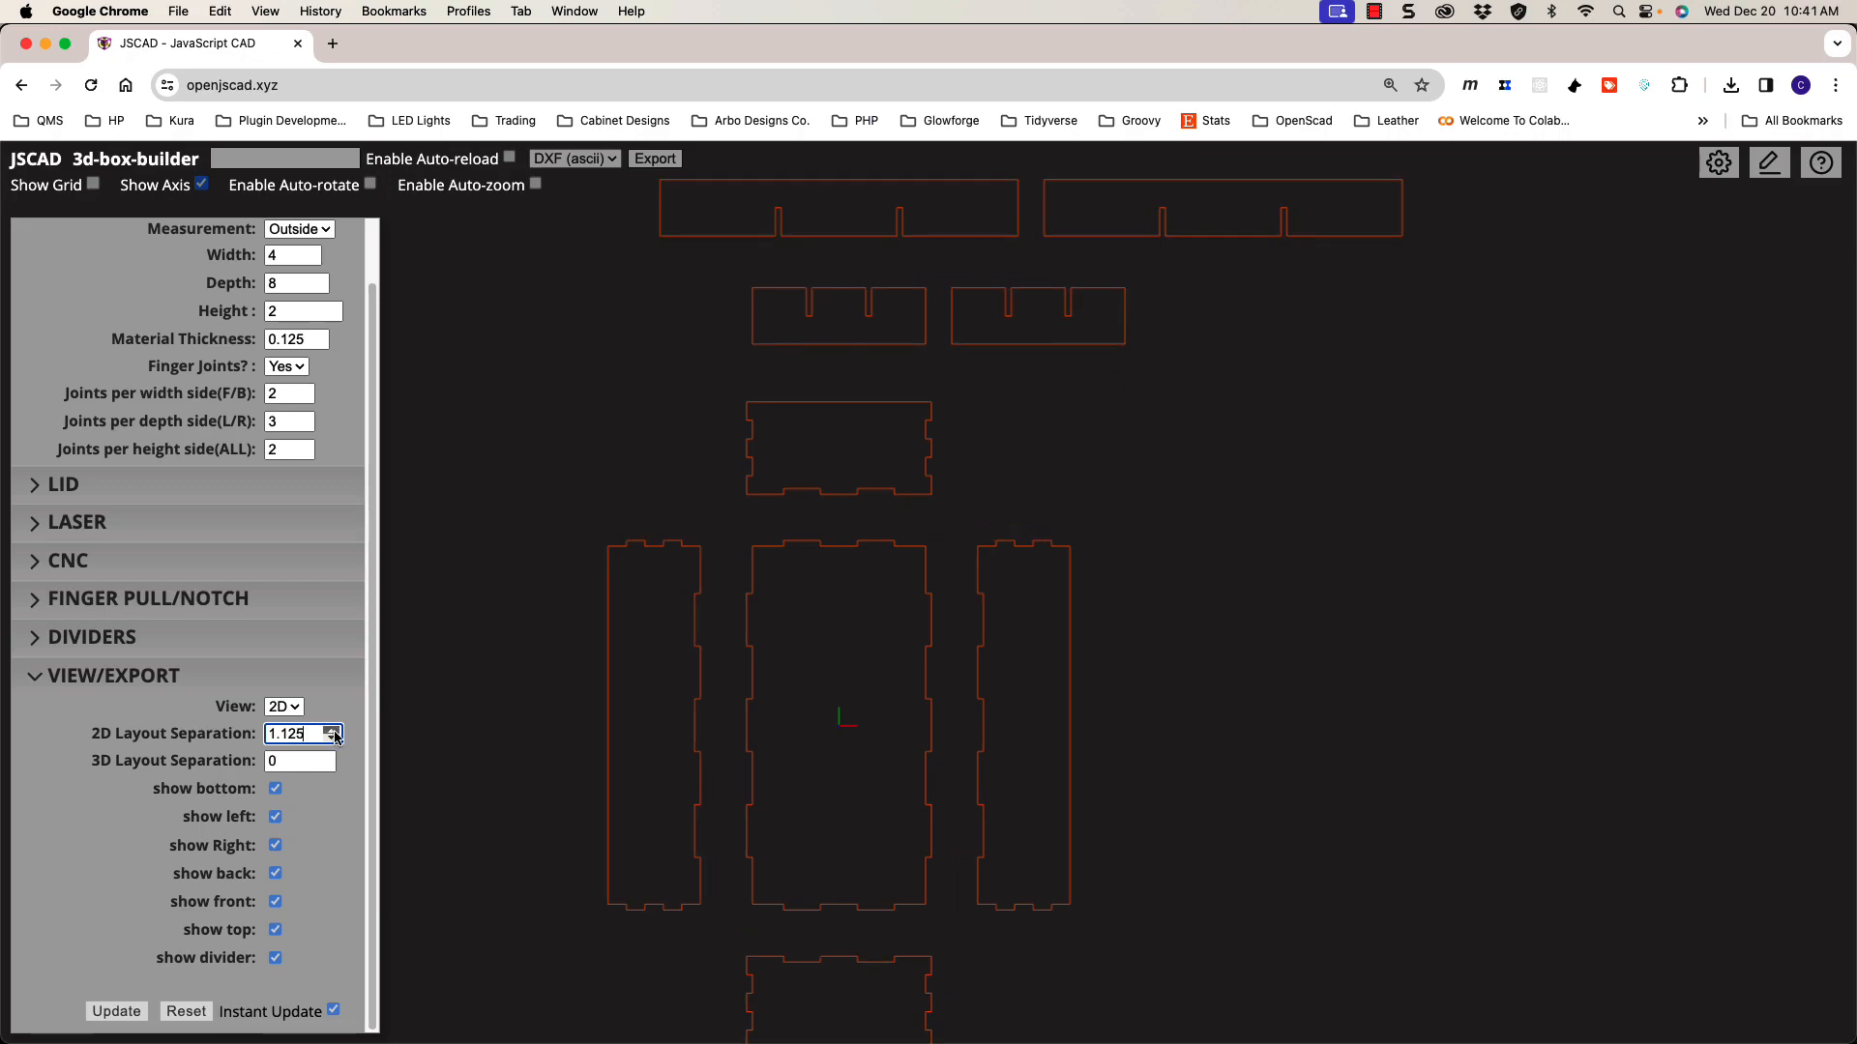
Step: Lower the 2D Layout Separation to 0, then settle it at 0.25
left_click(332, 740)
left_click(332, 740)
left_click(331, 740)
left_click(332, 740)
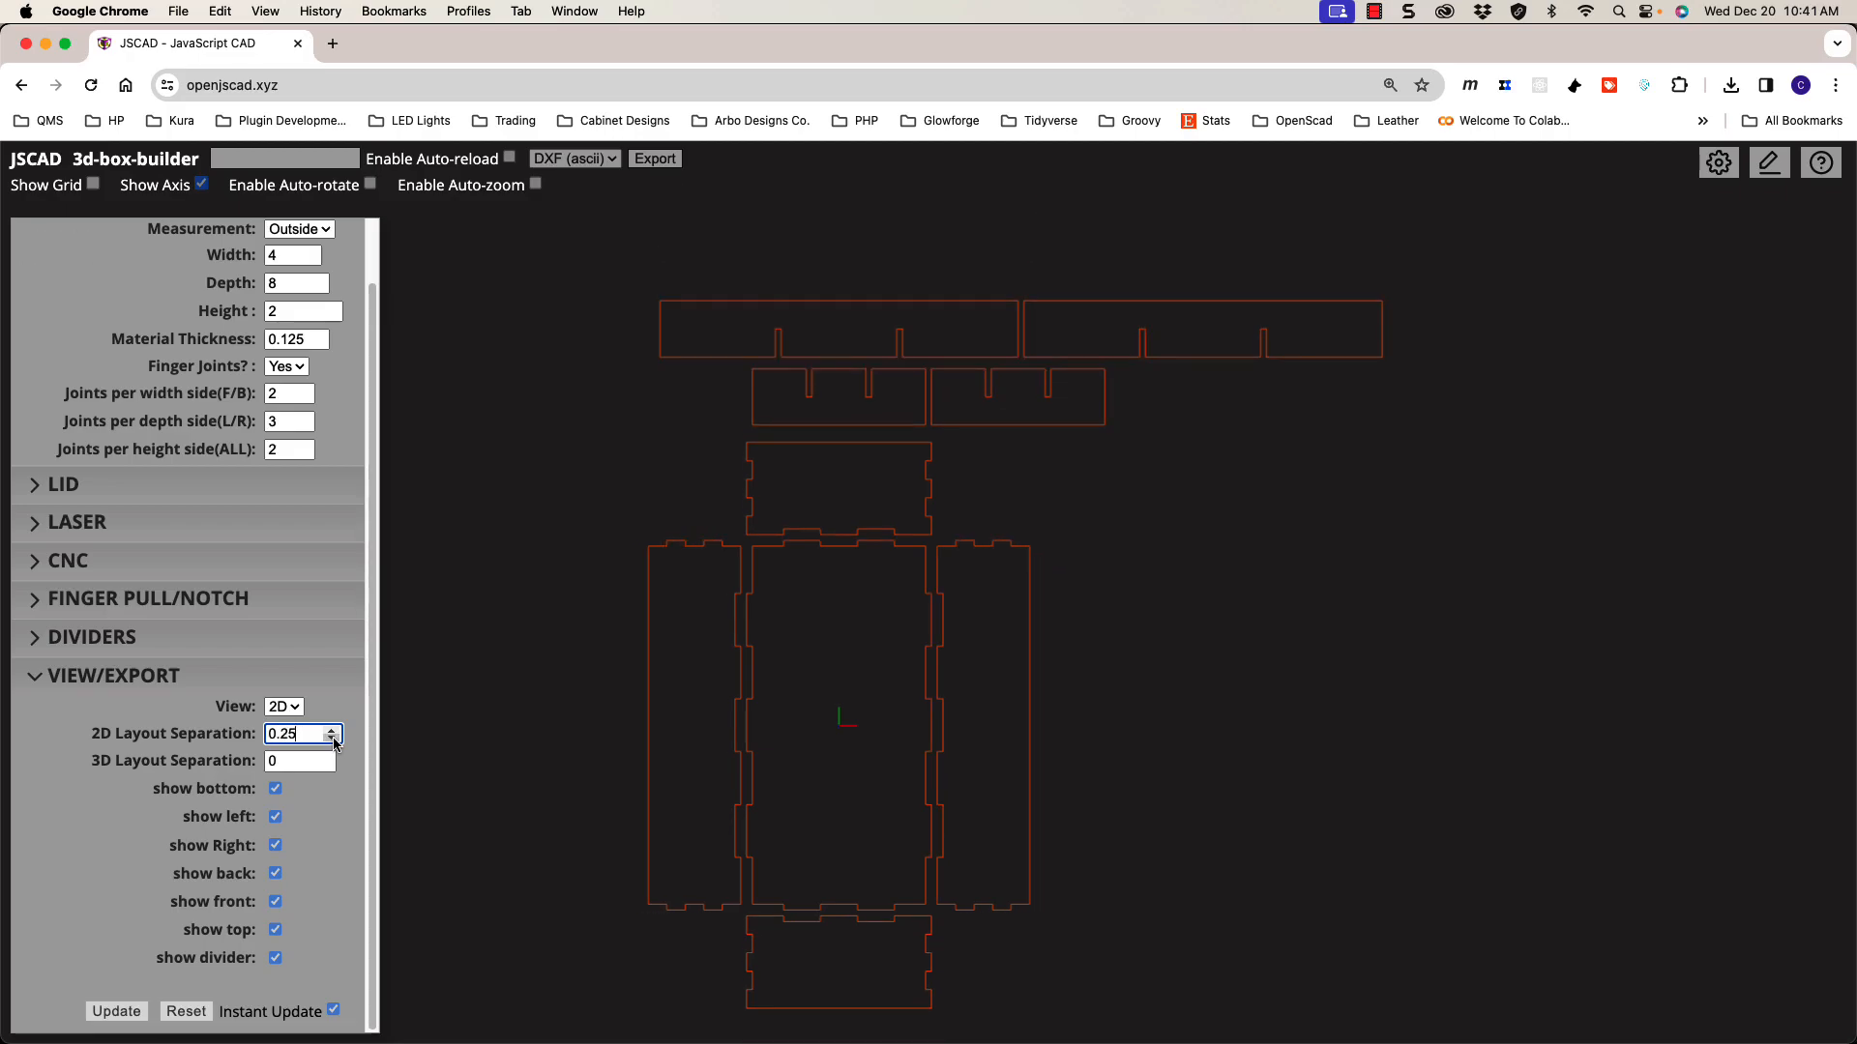
scroll(967, 766, "up", 3)
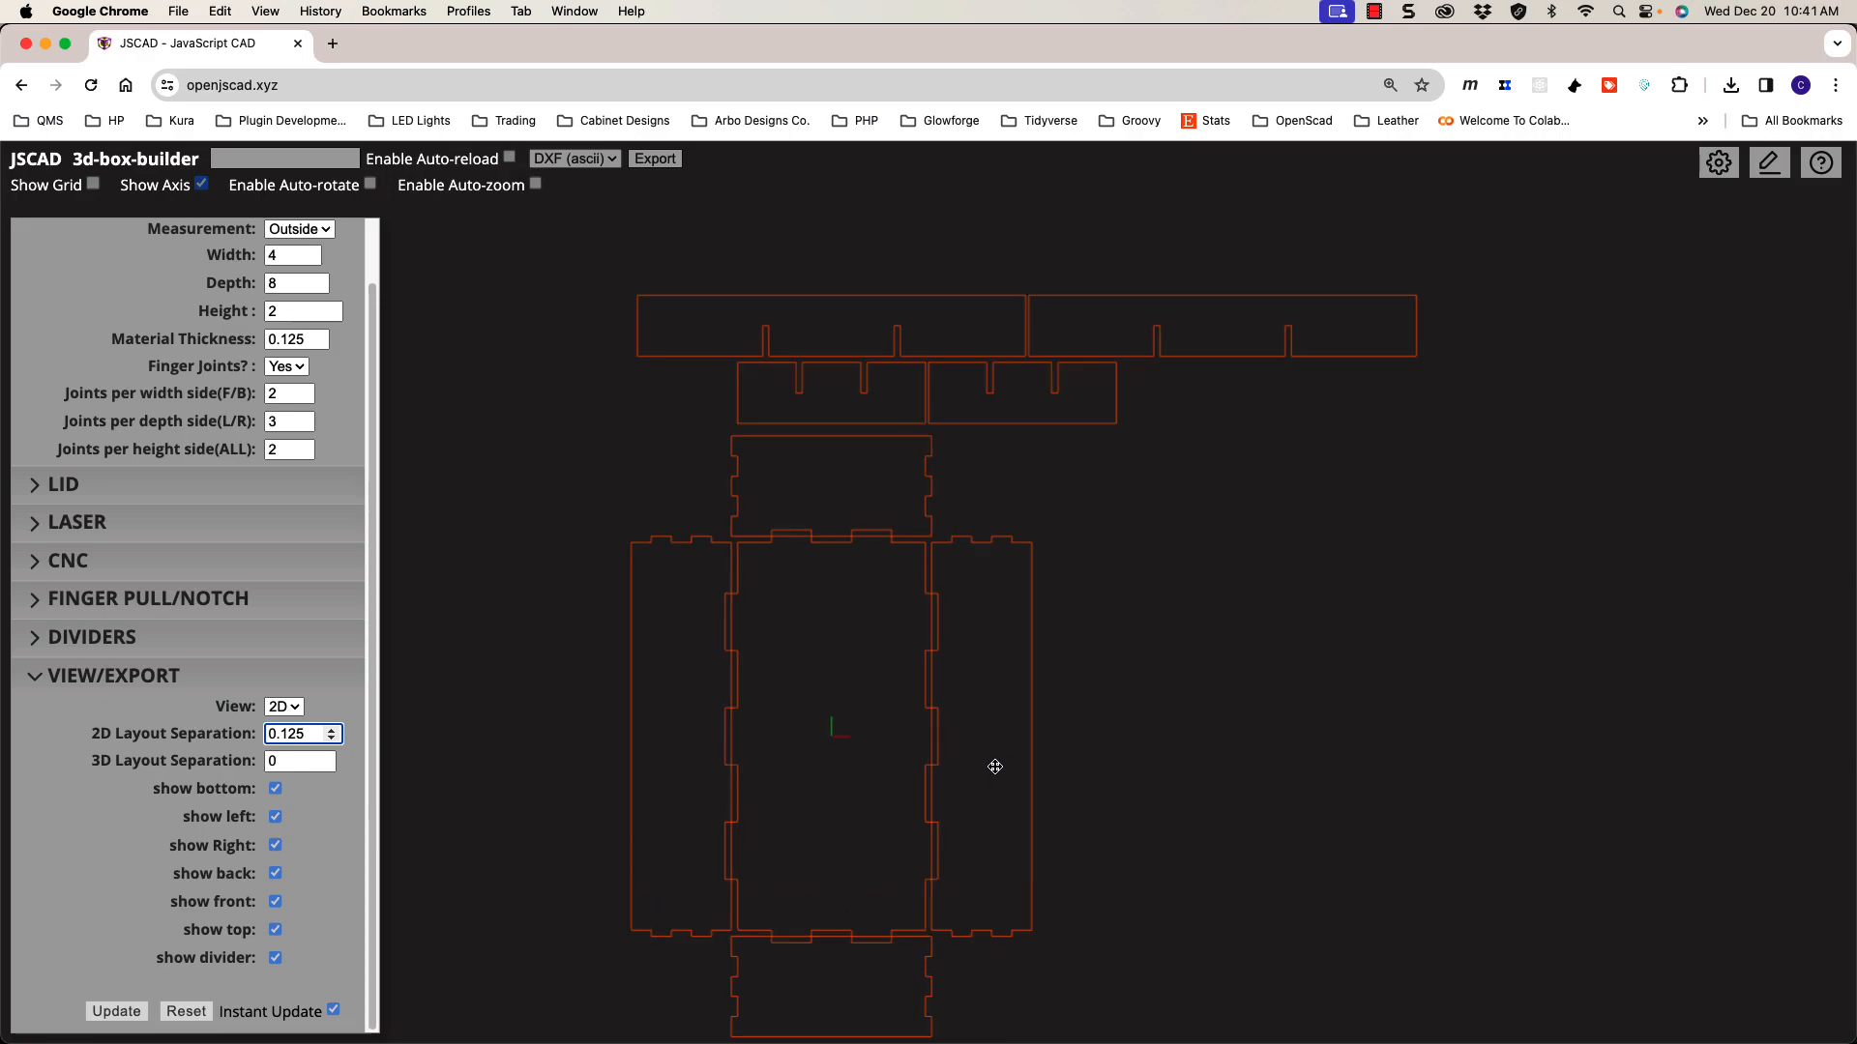
scroll(965, 762, "up", 5)
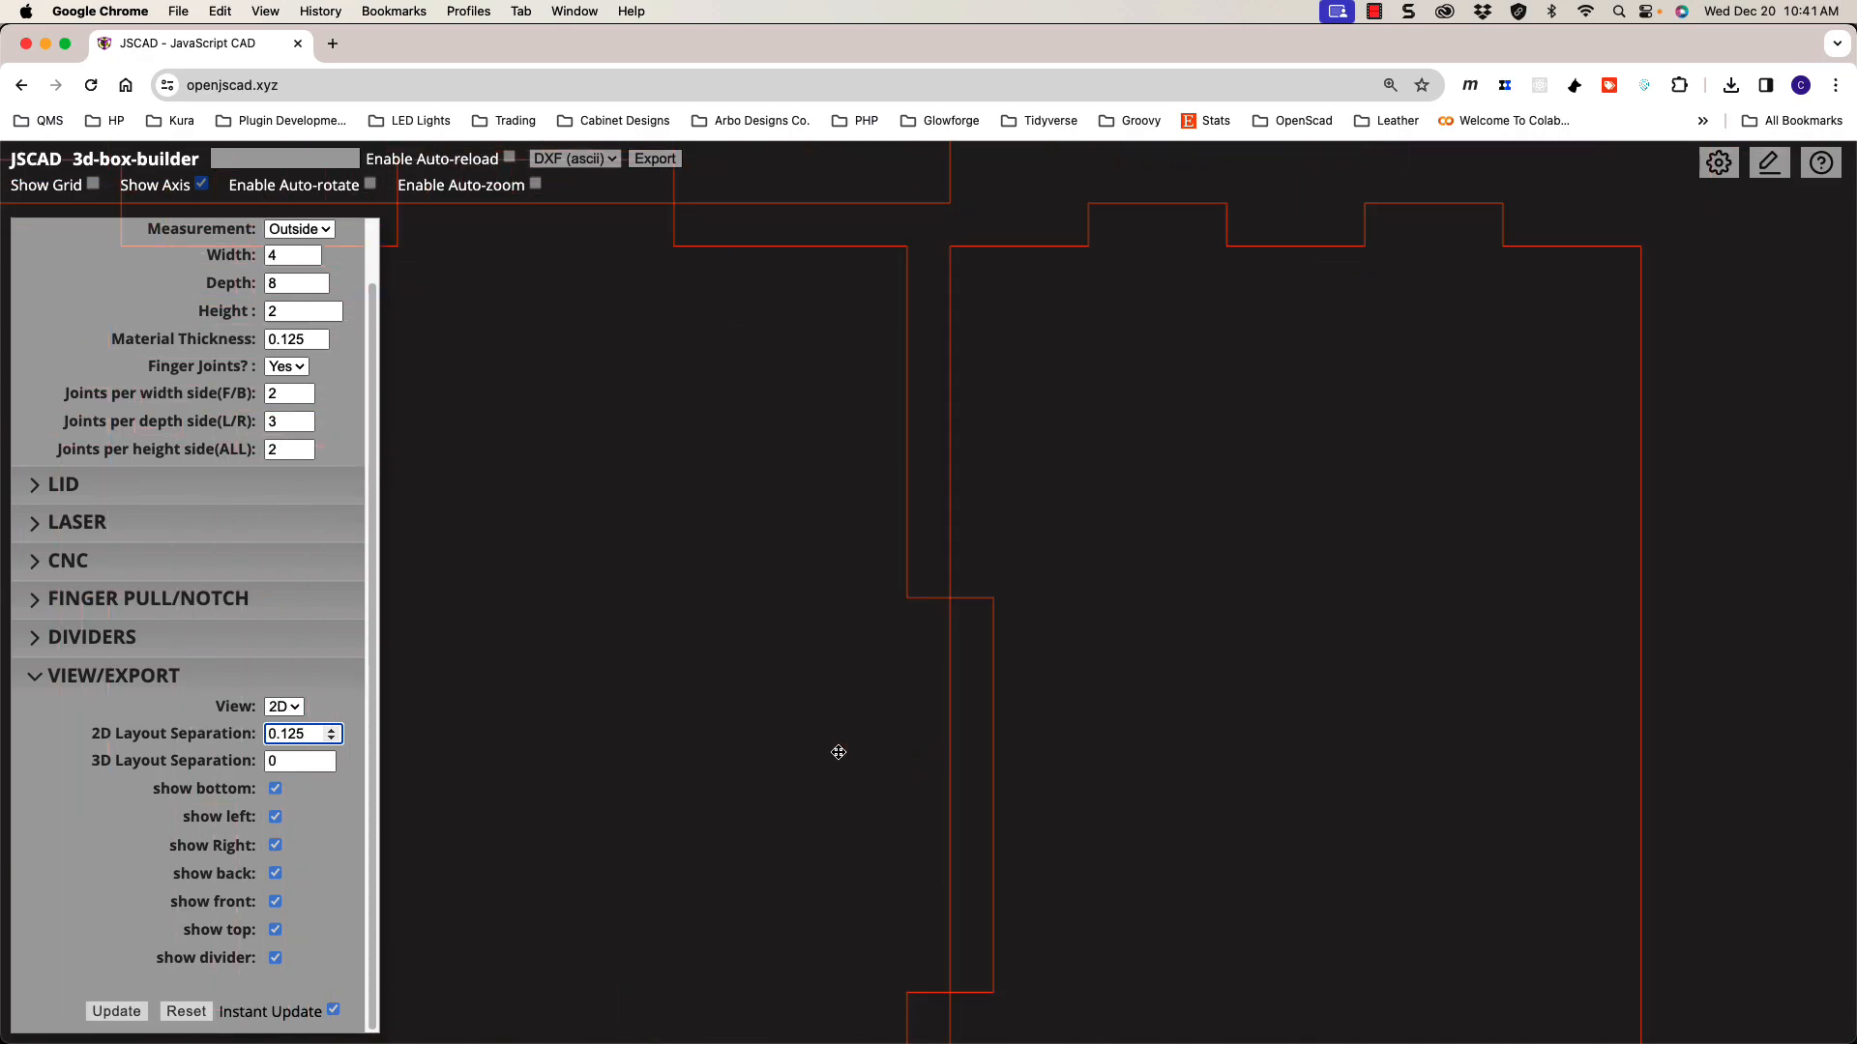
left_click(329, 738)
left_click(331, 731)
left_click(331, 732)
scroll(957, 754, "down", 5)
scroll(920, 751, "down", 3)
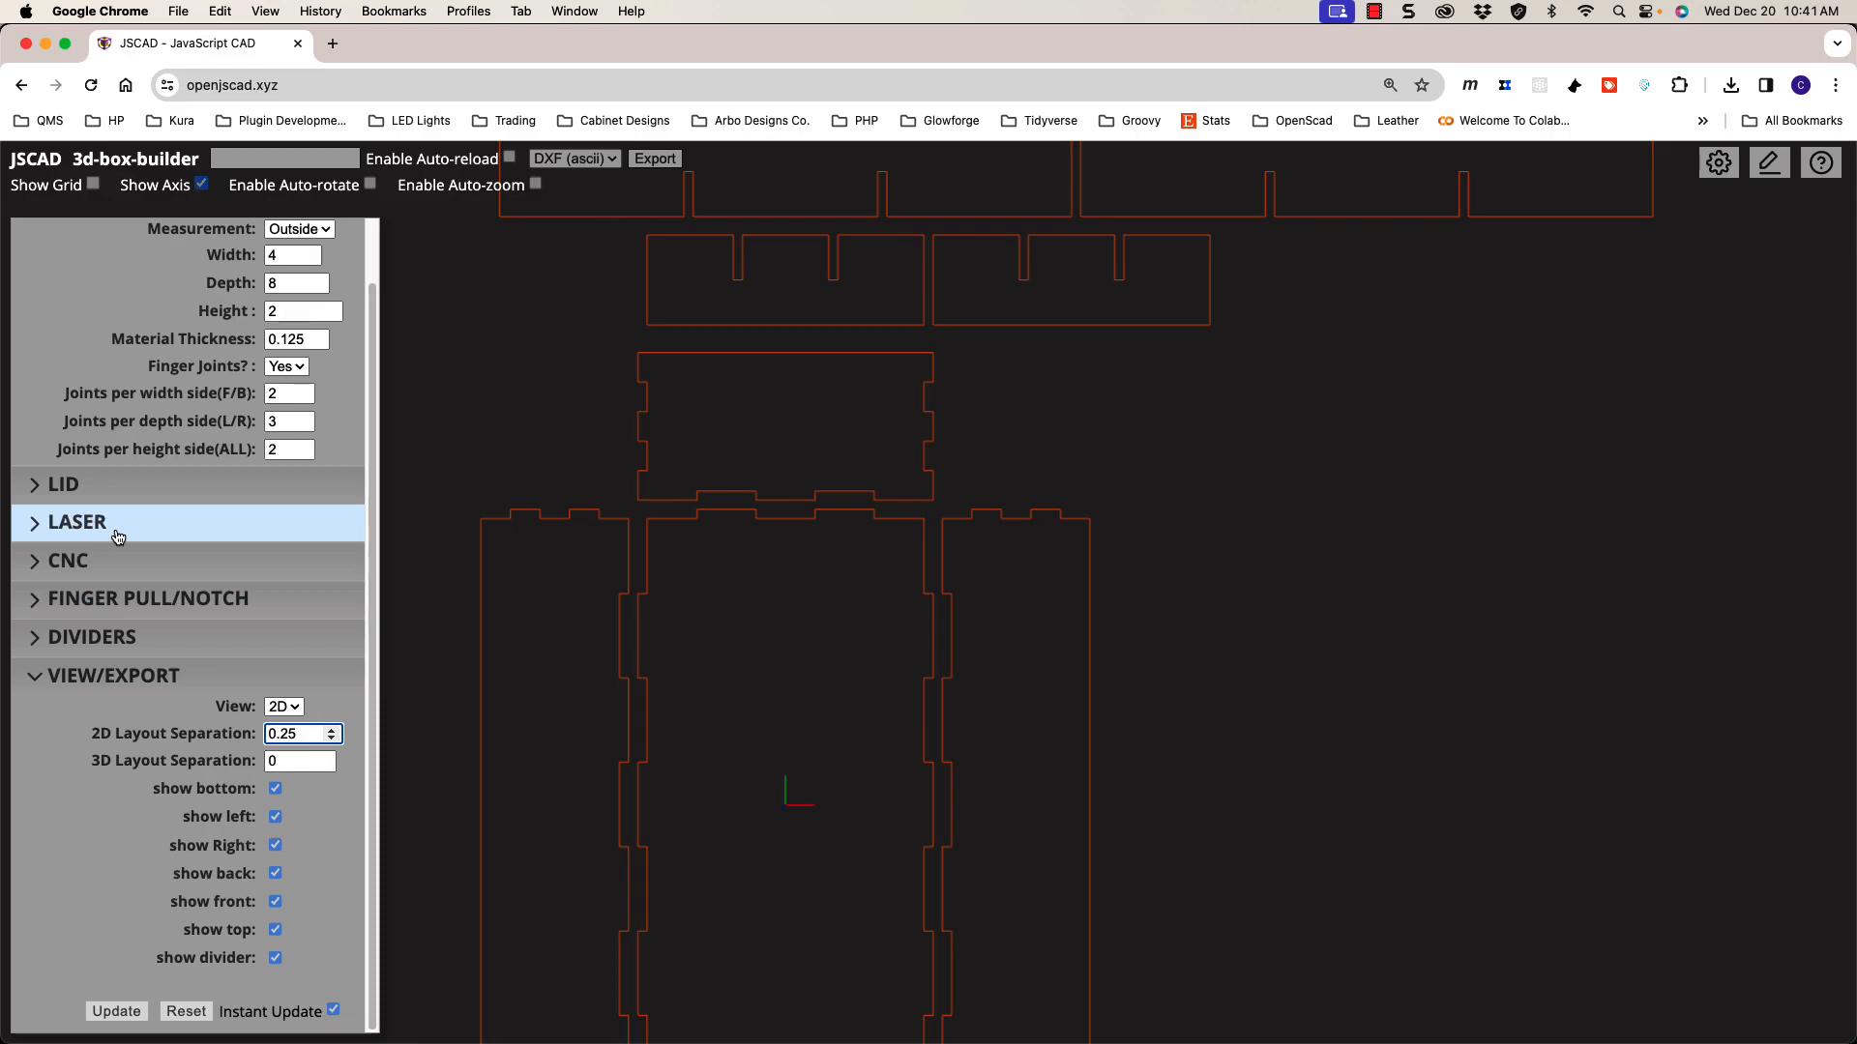
Step: Expand the Laser settings, check Kerf and Tab Overhang, and drop the 2D separation to 0
left_click(78, 522)
double_click(267, 555)
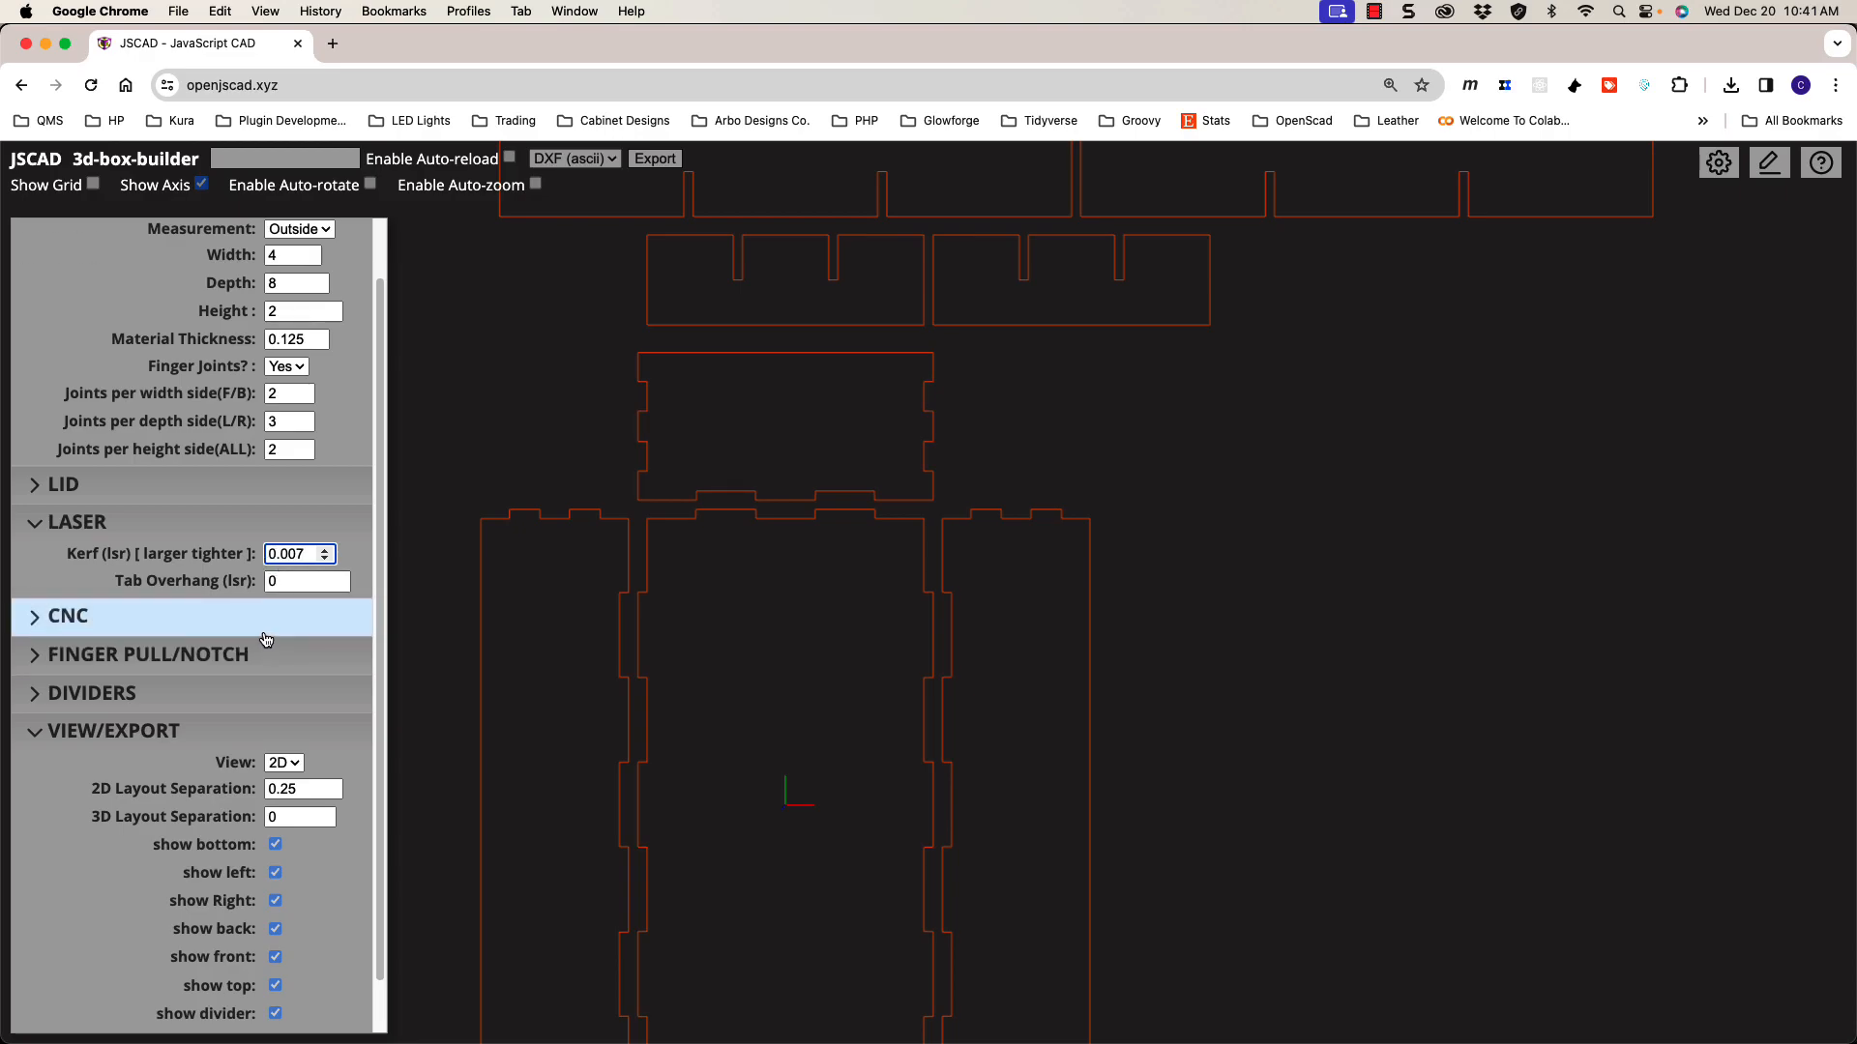
left_click(285, 580)
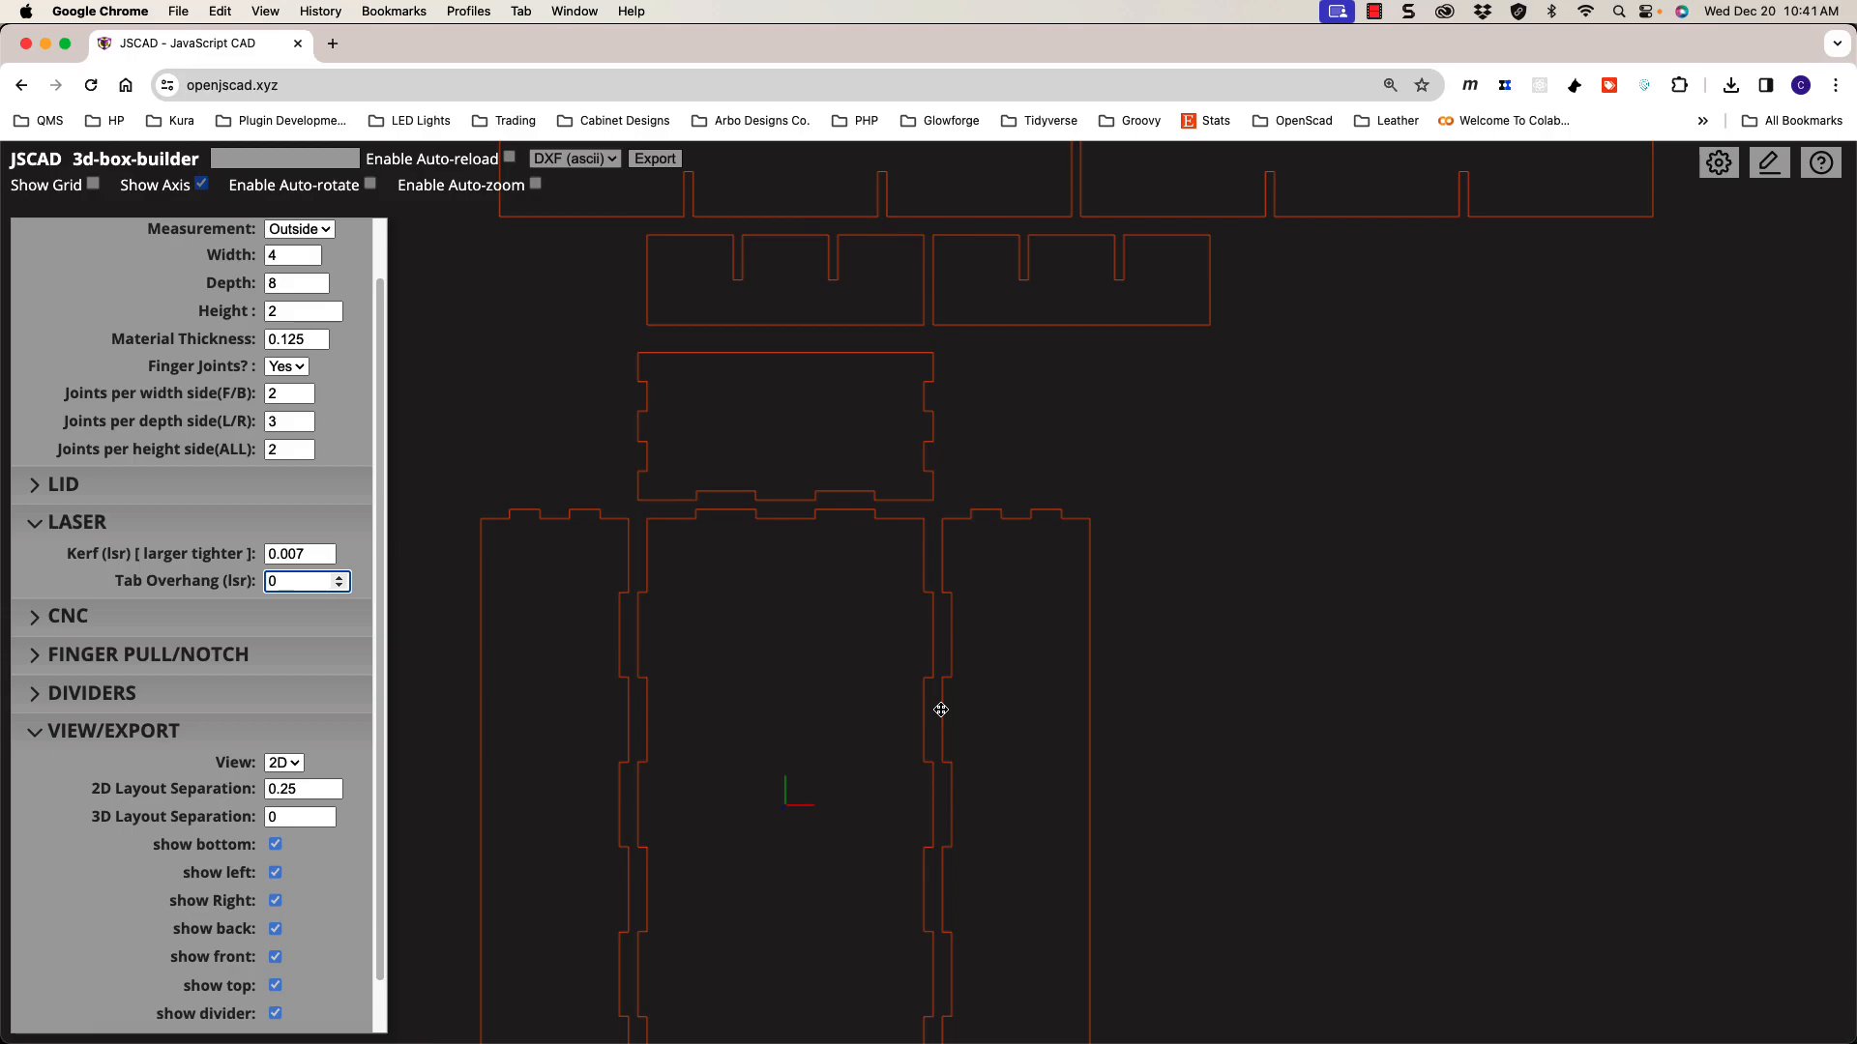
scroll(945, 708, "up", 10)
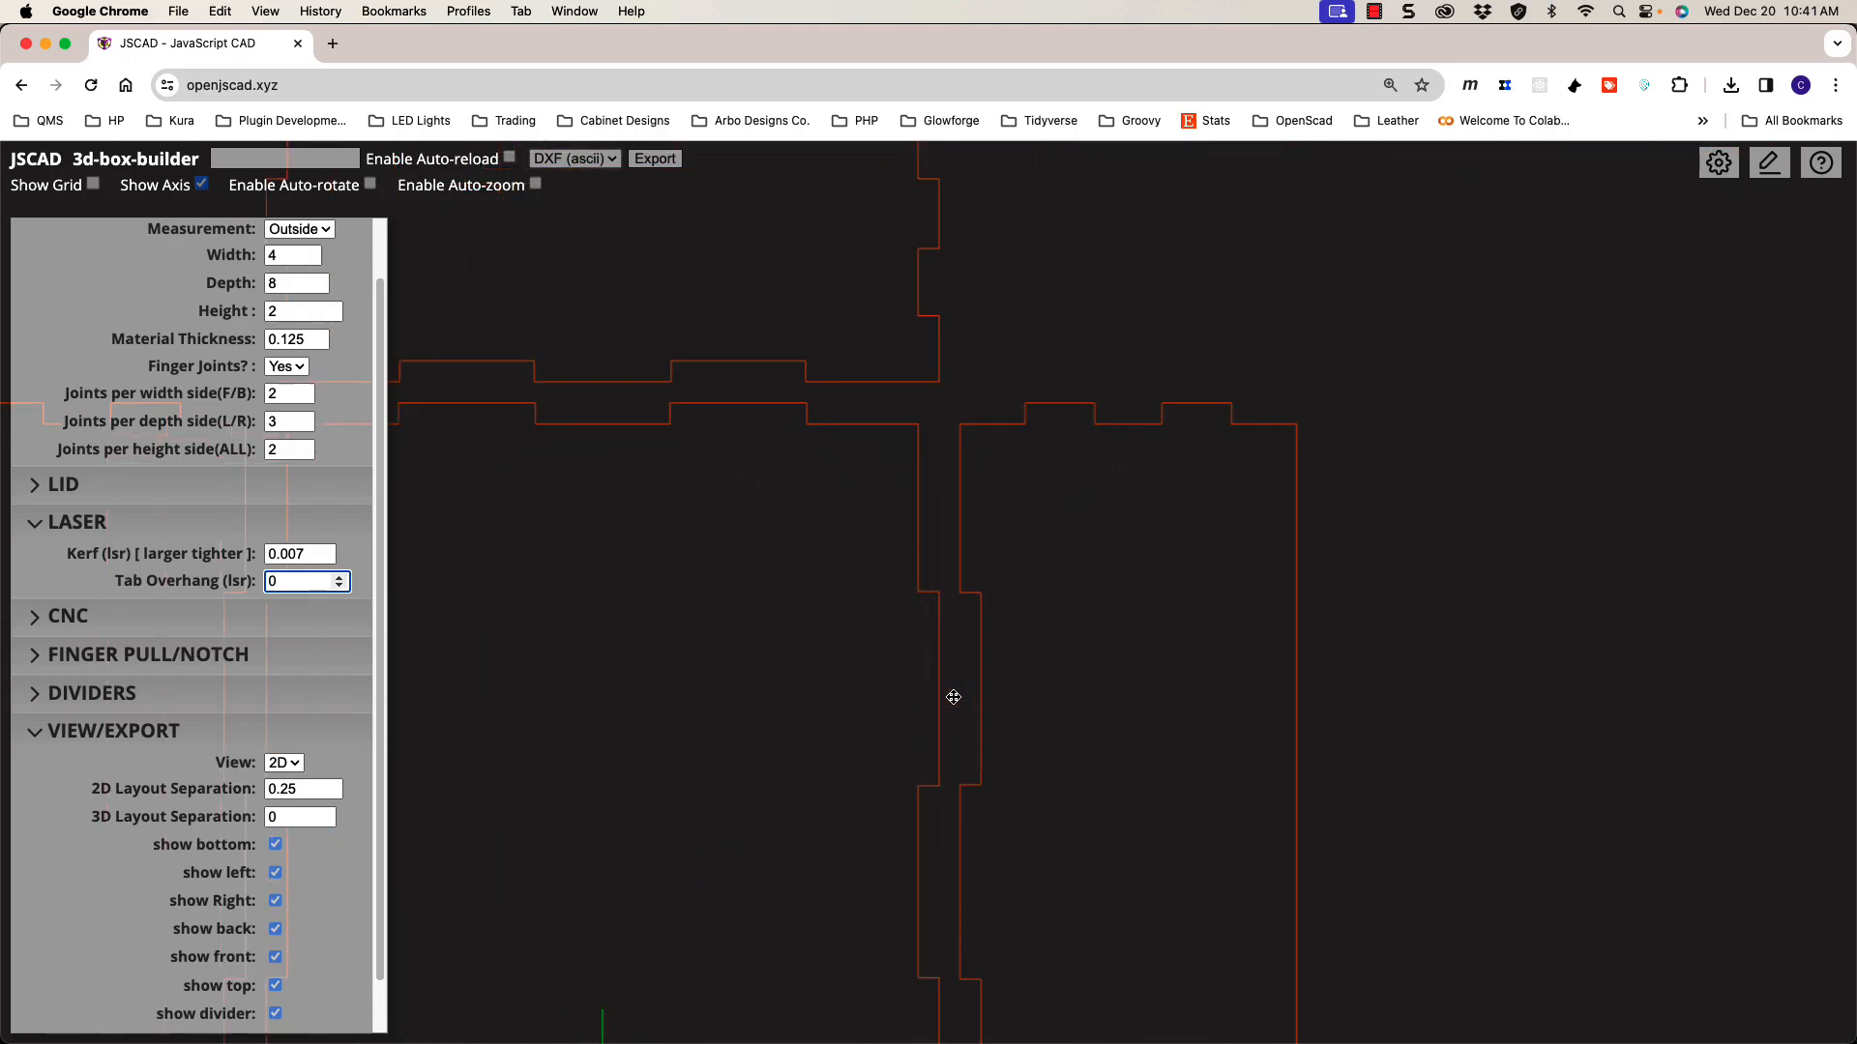
scroll(954, 697, "up", 3)
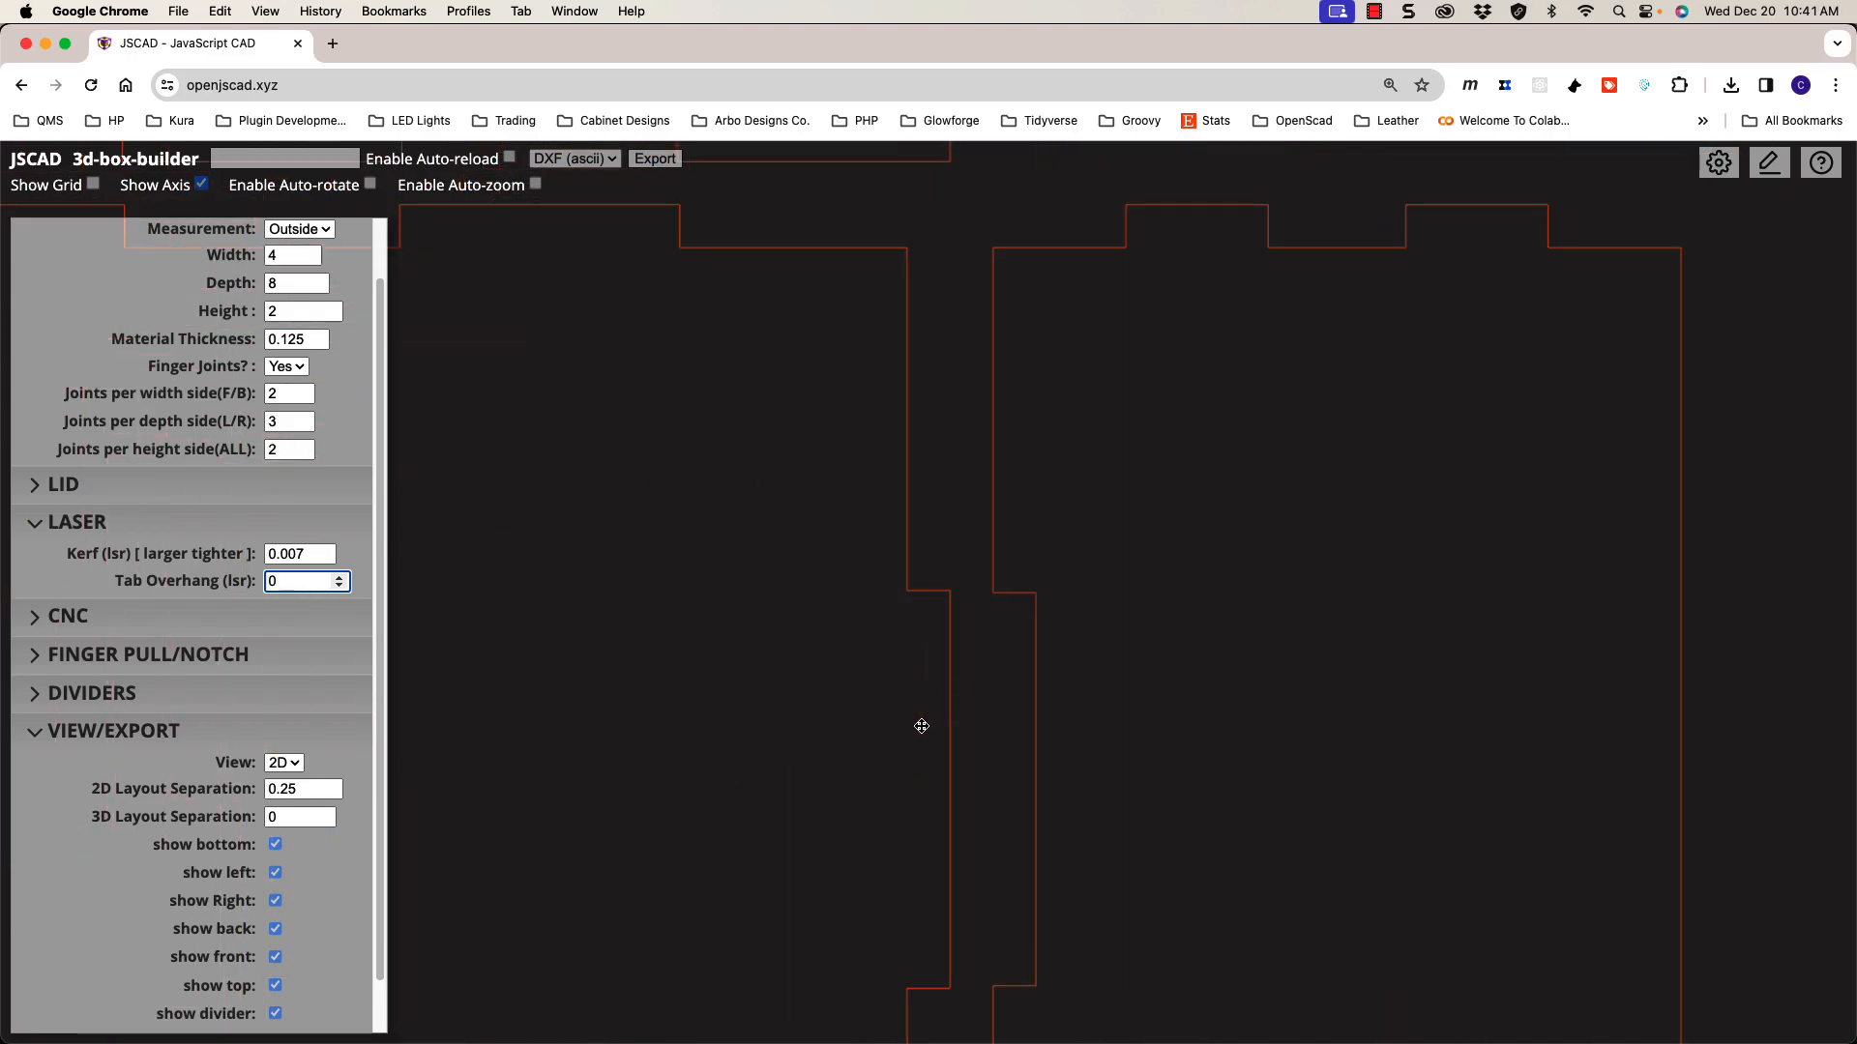
left_click(332, 795)
left_click(332, 795)
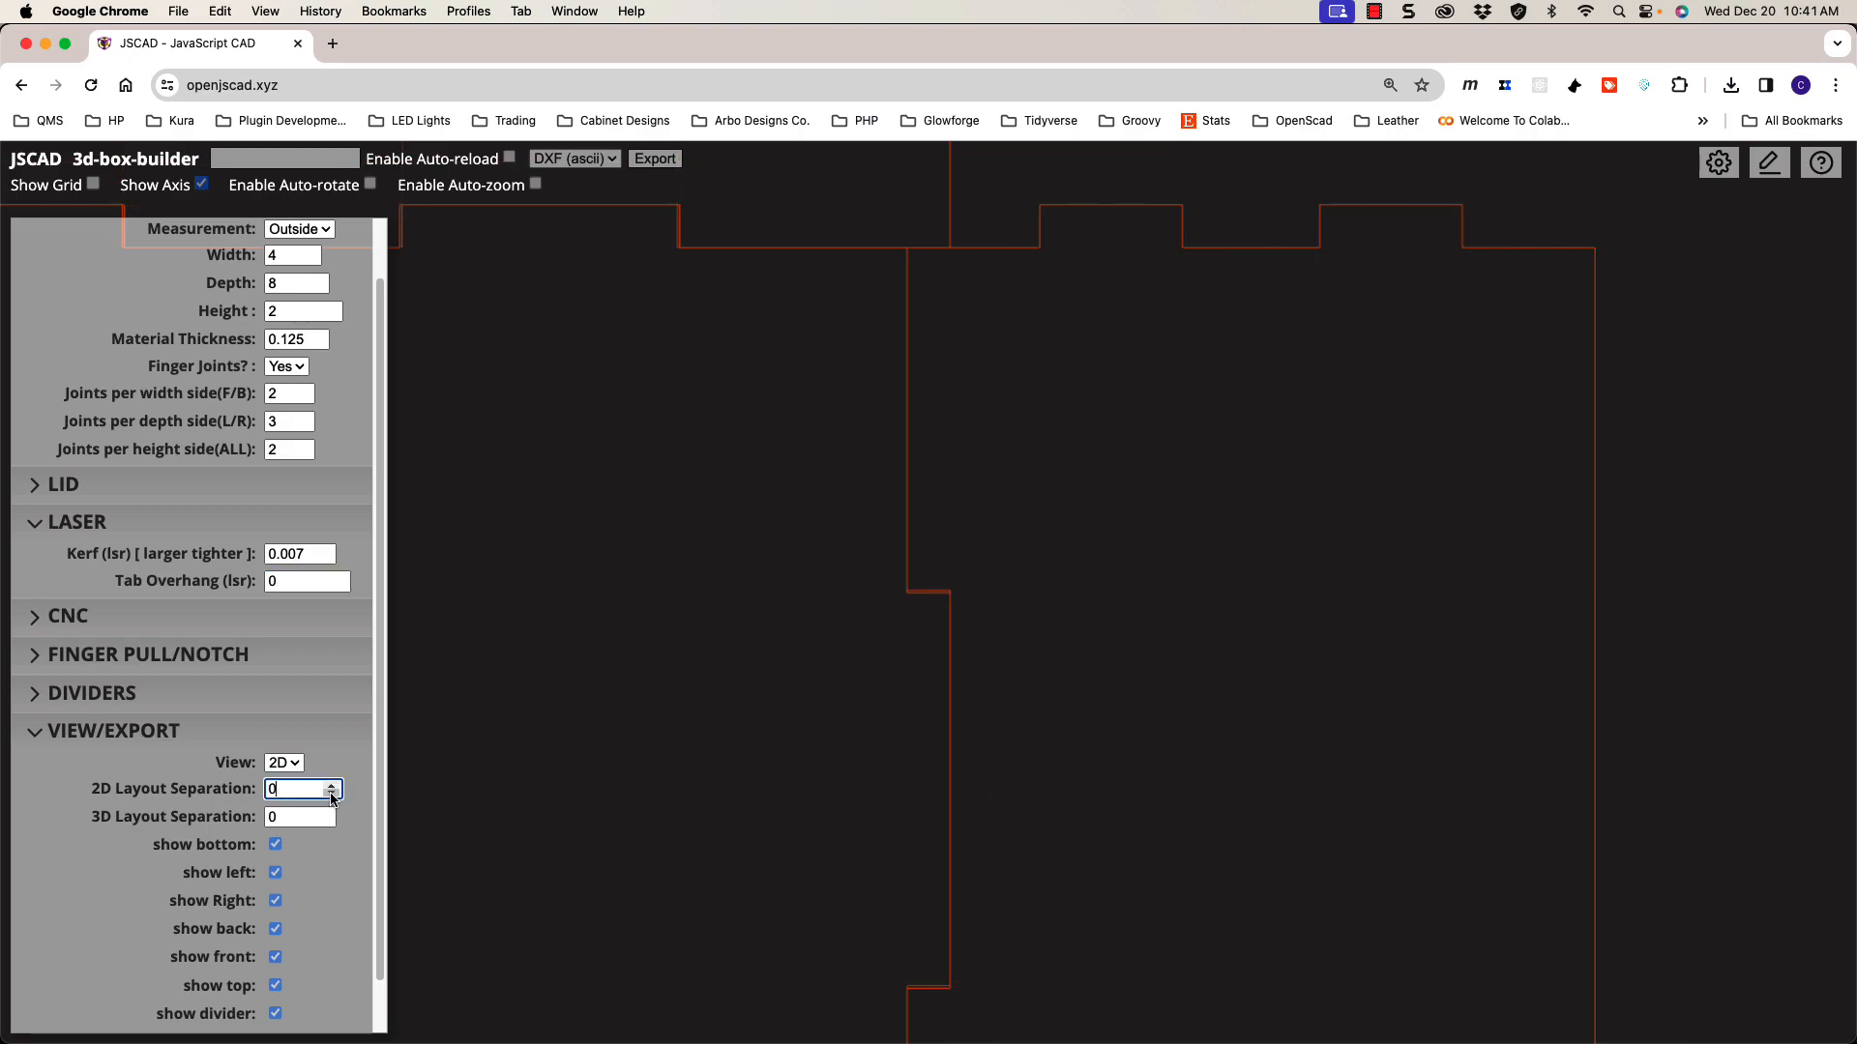
Step: Set Kerf to 0 and return the 2D Layout Separation to 0.25
scroll(903, 609, "up", 3)
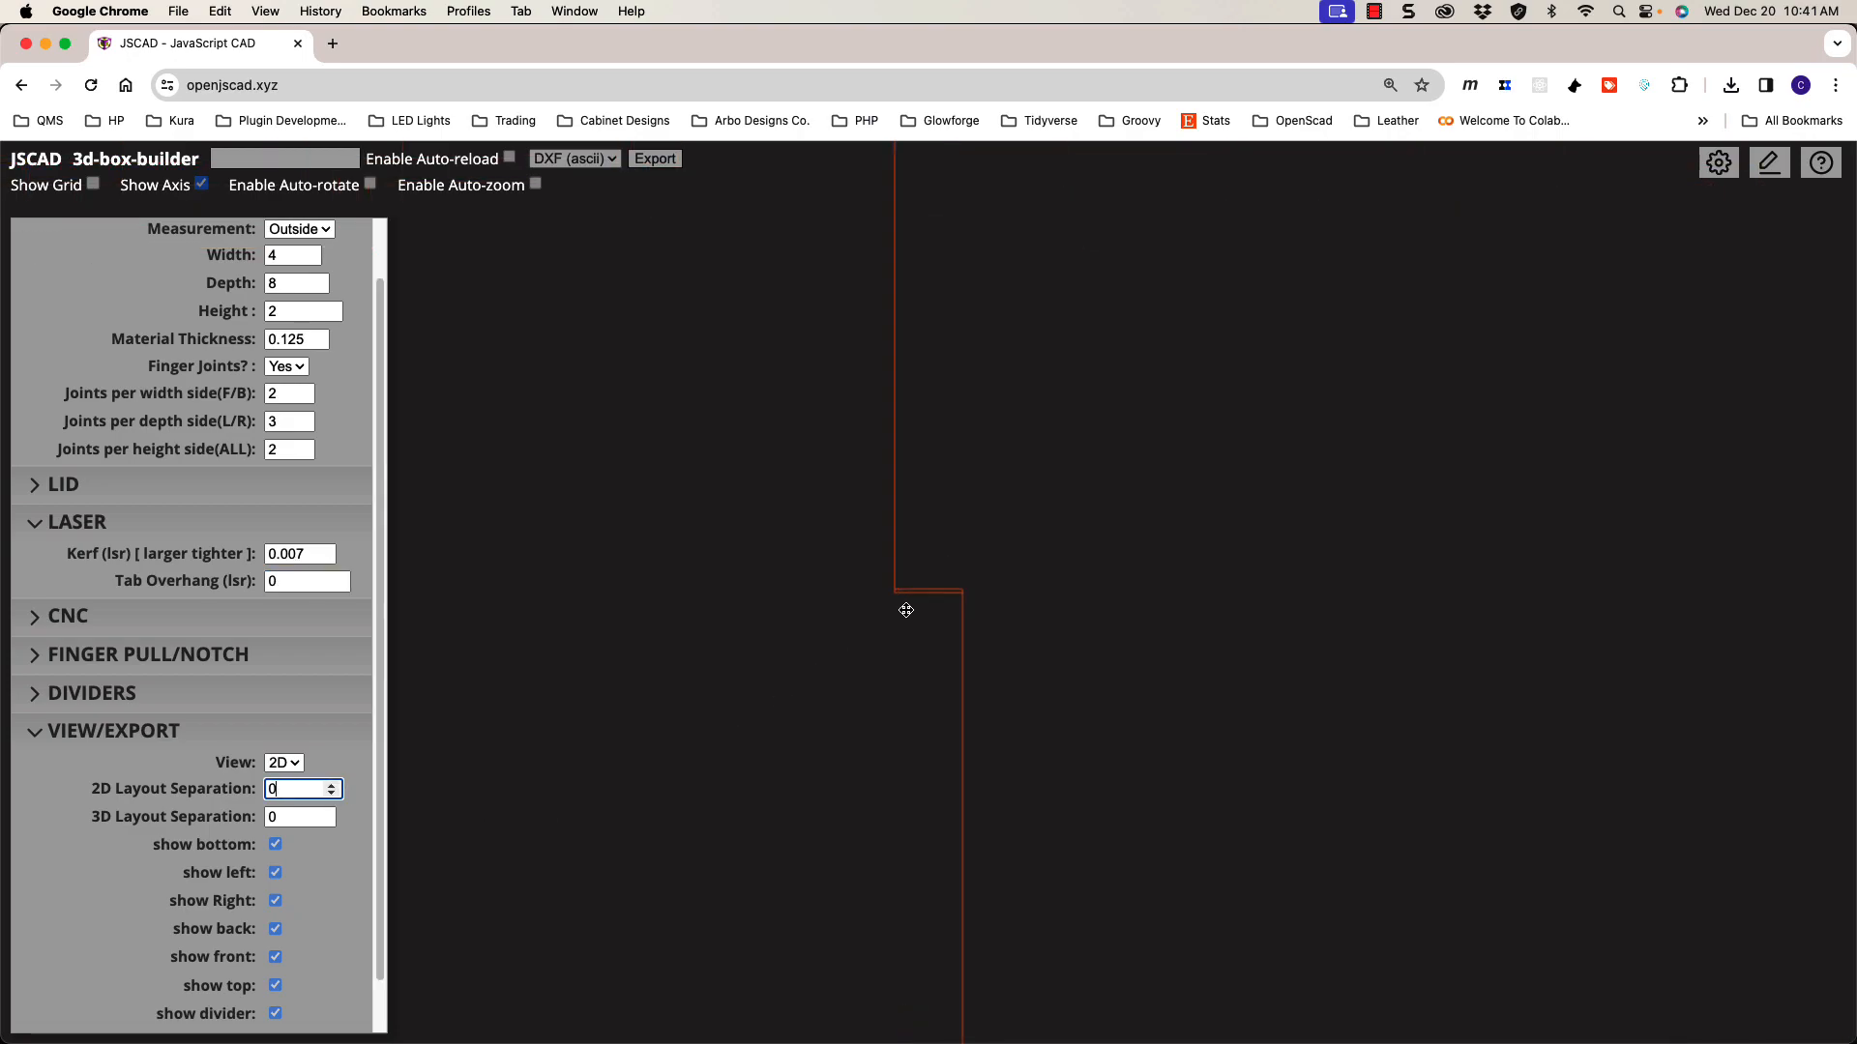
scroll(933, 599, "down", 4)
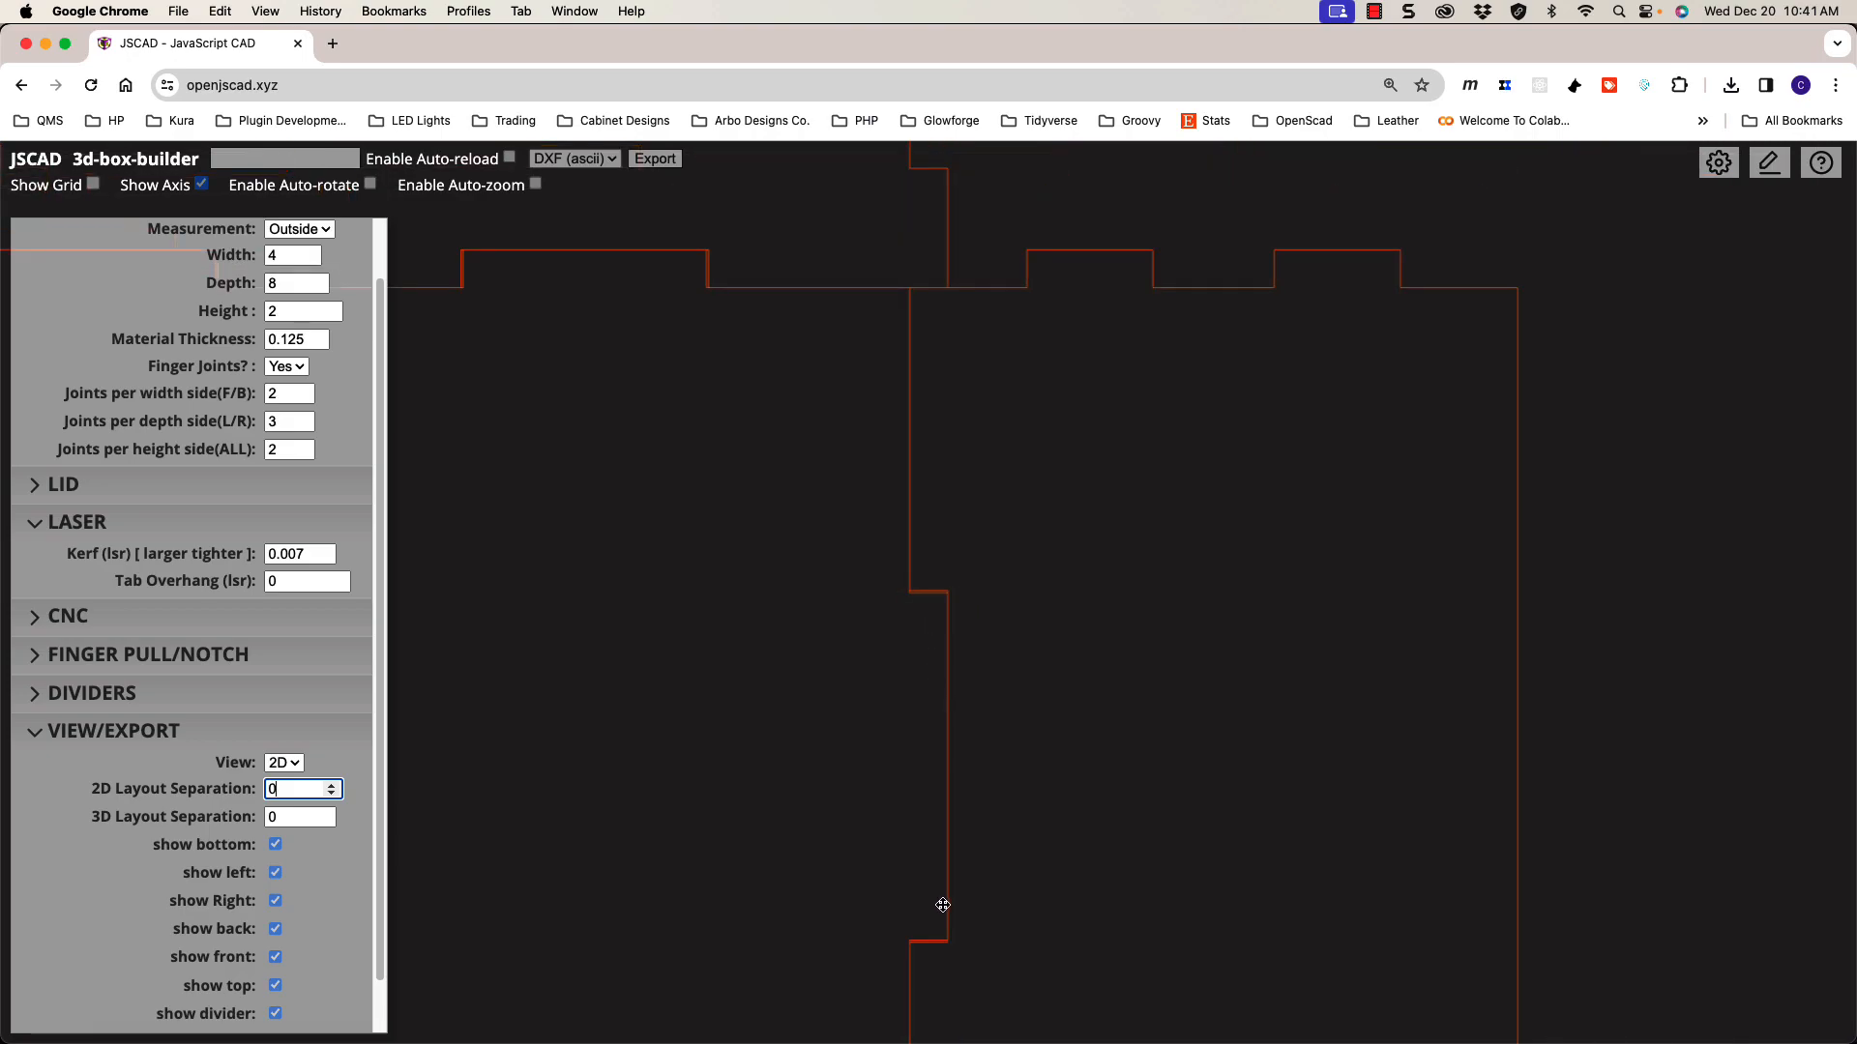
scroll(944, 735, "down", 1)
left_click_drag(307, 559, 242, 565)
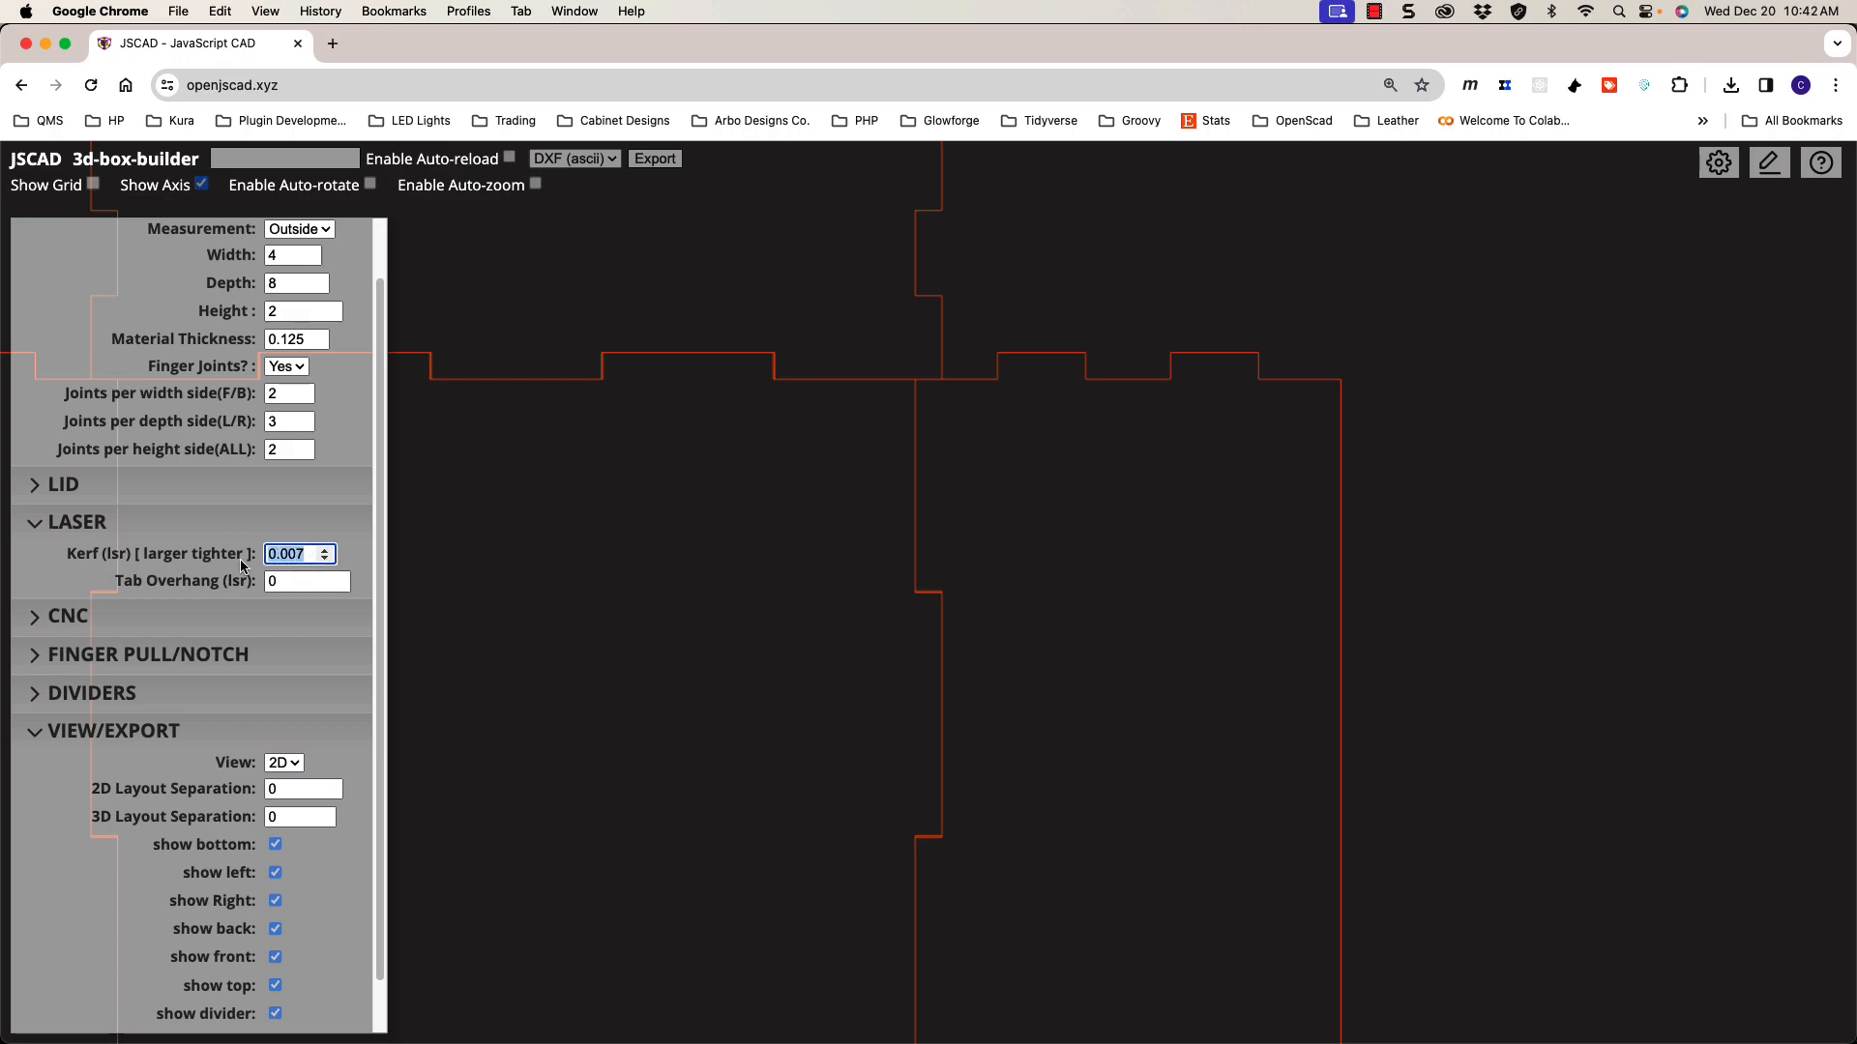
type("0")
left_click(332, 787)
left_click(331, 786)
scroll(851, 730, "down", 5)
left_click_drag(833, 708, 1032, 654, "shift")
scroll(1032, 653, "down", 2)
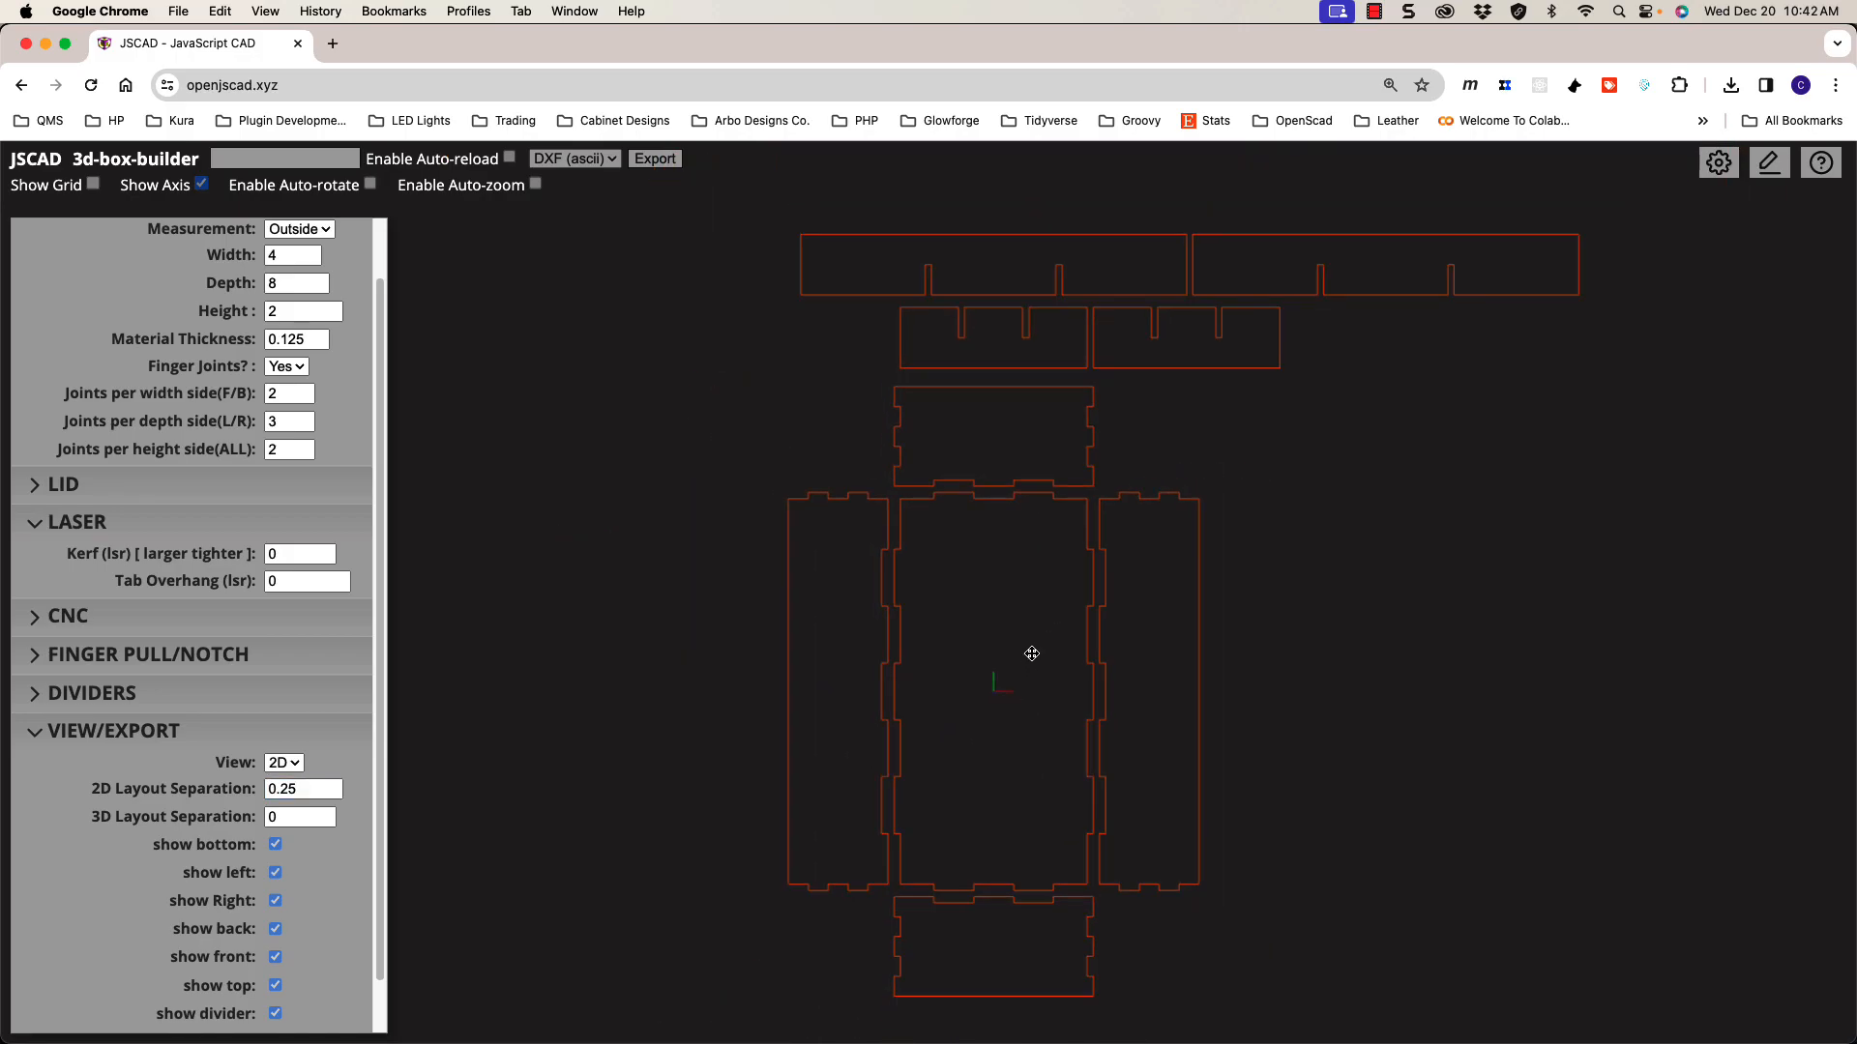
left_click(292, 769)
Step: Switch the preview to 3D and hide the front and right walls to expose the dividers
left_click(283, 744)
left_click_drag(653, 737, 907, 667)
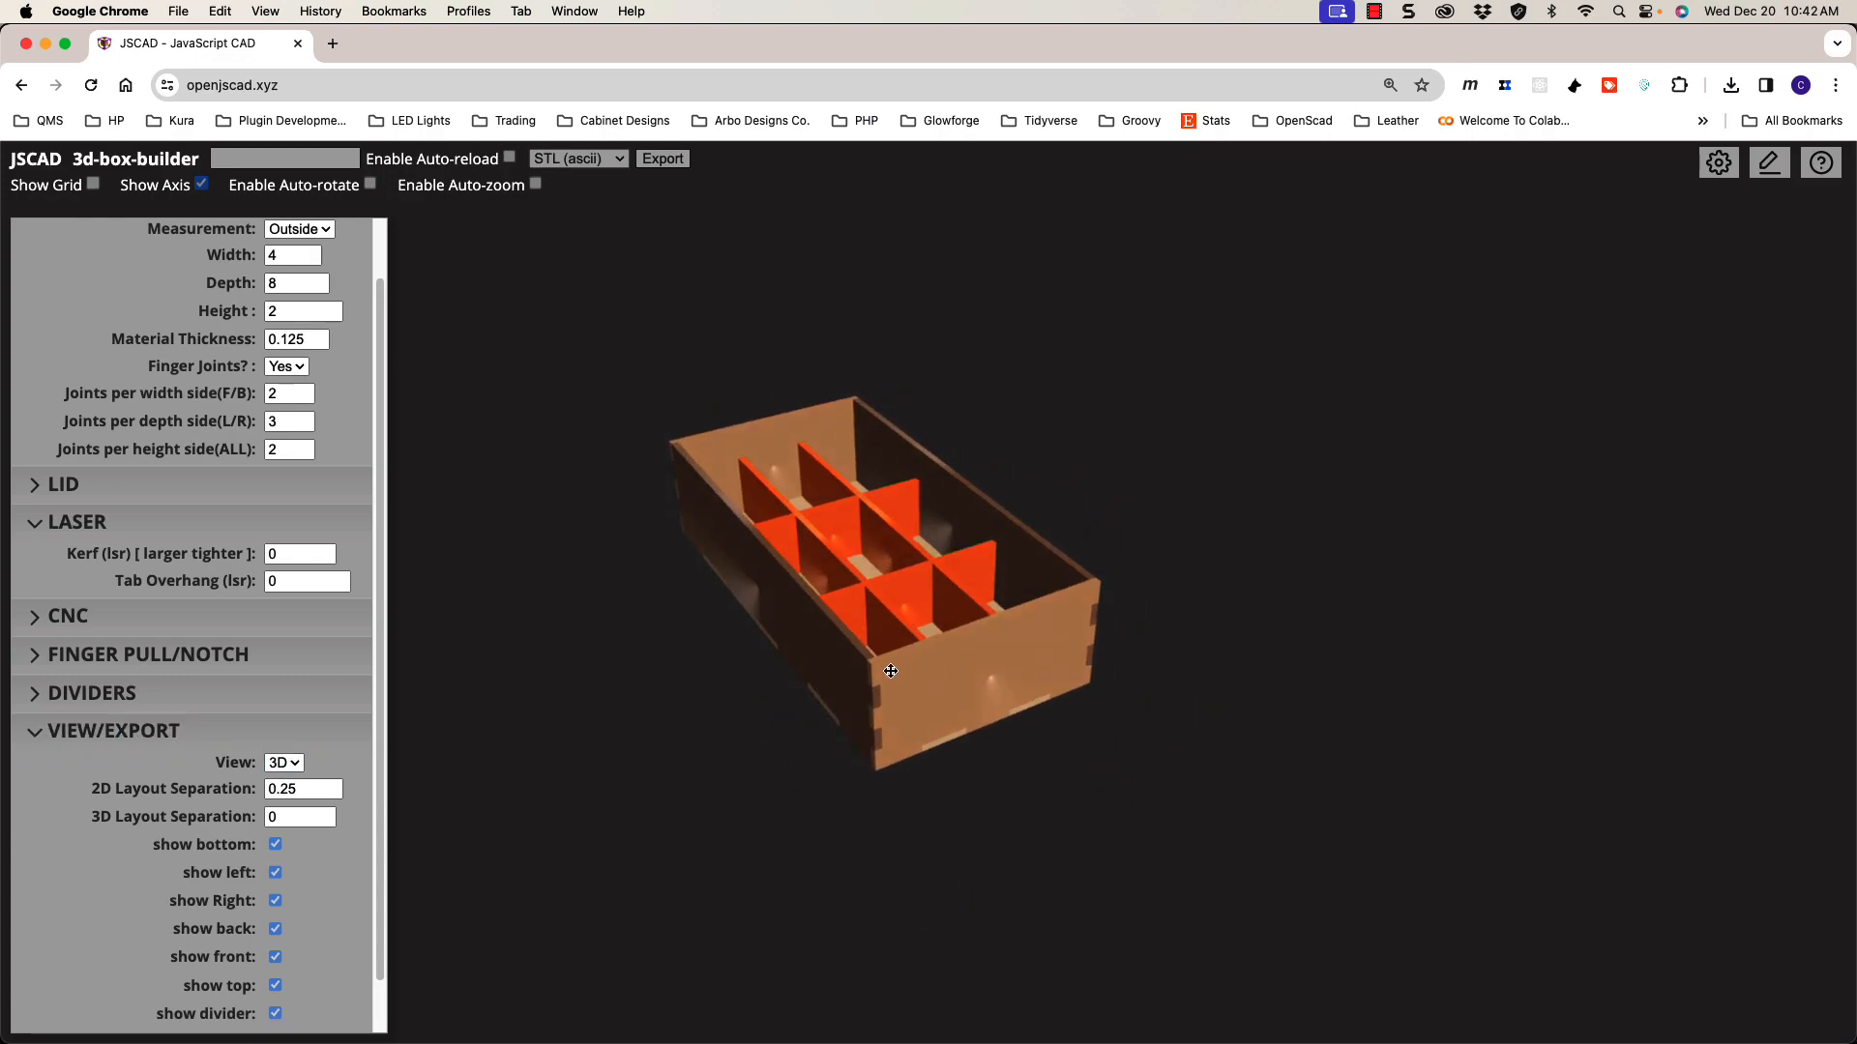
scroll(928, 672, "up", 5)
scroll(928, 667, "down", 4)
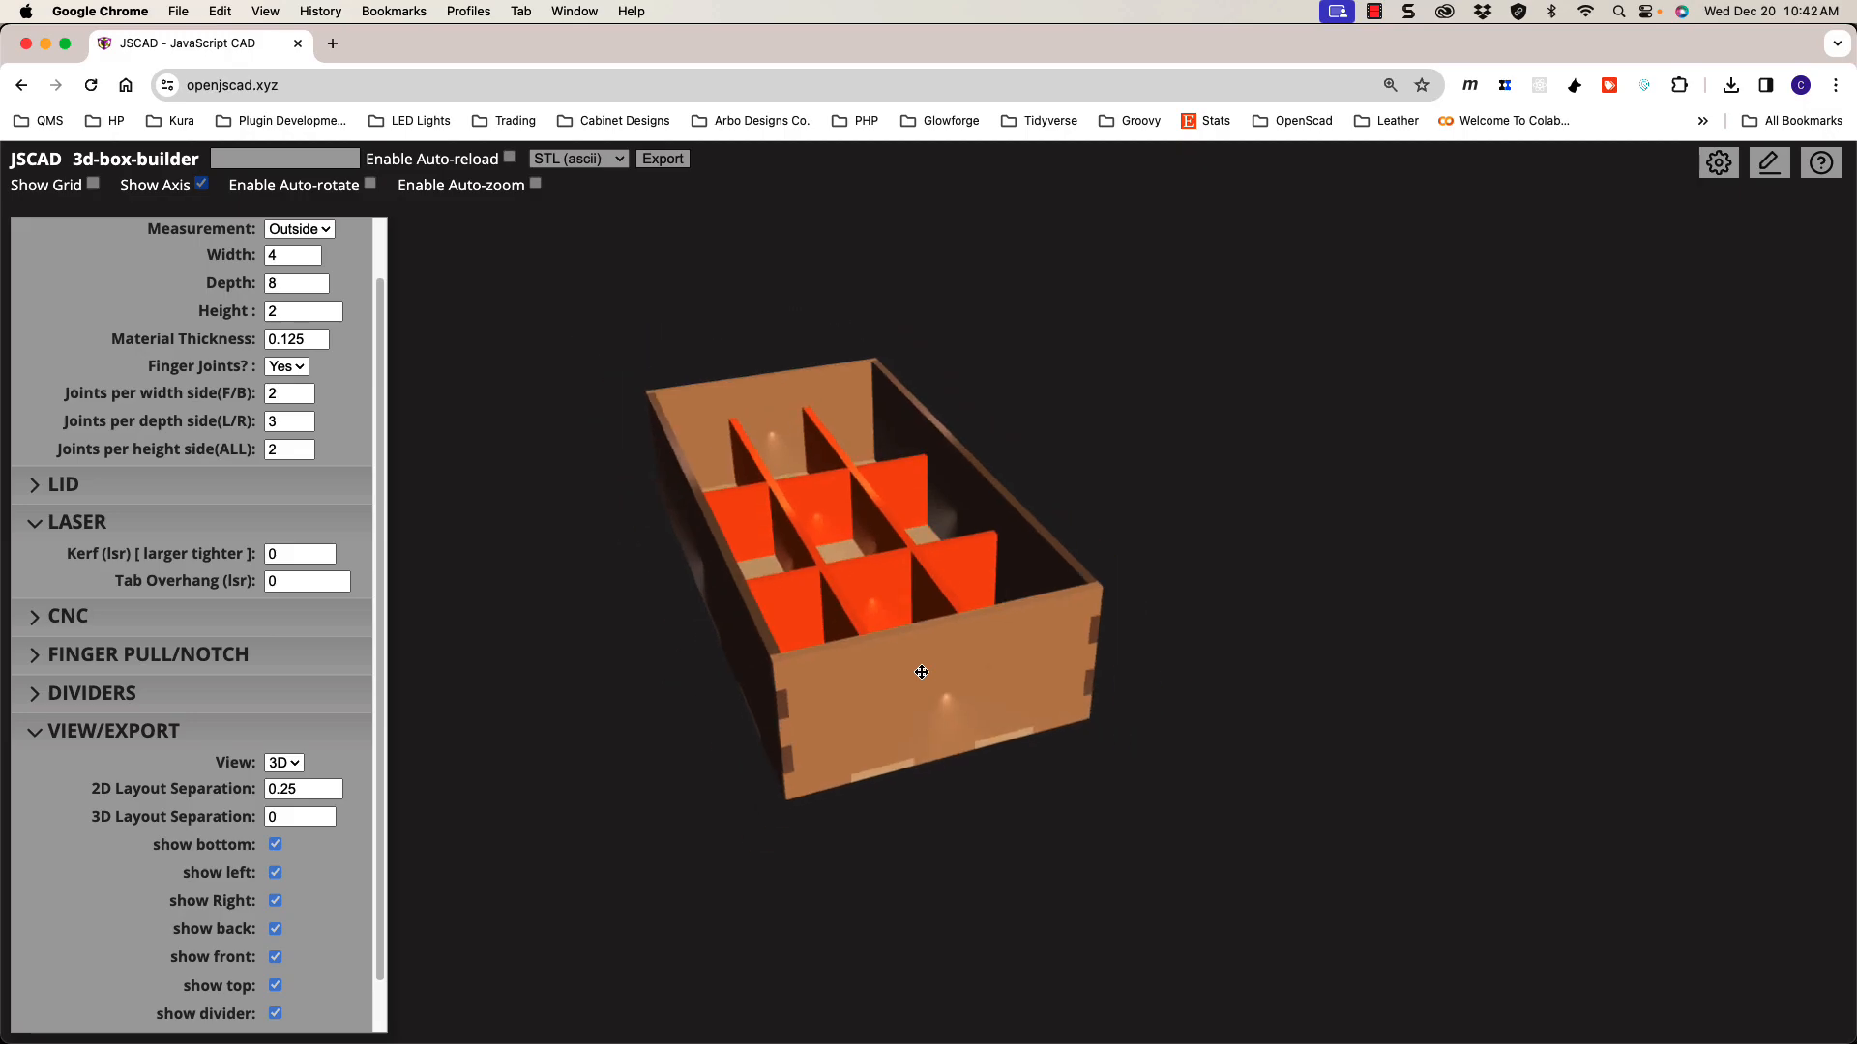
left_click_drag(380, 972, 382, 1023)
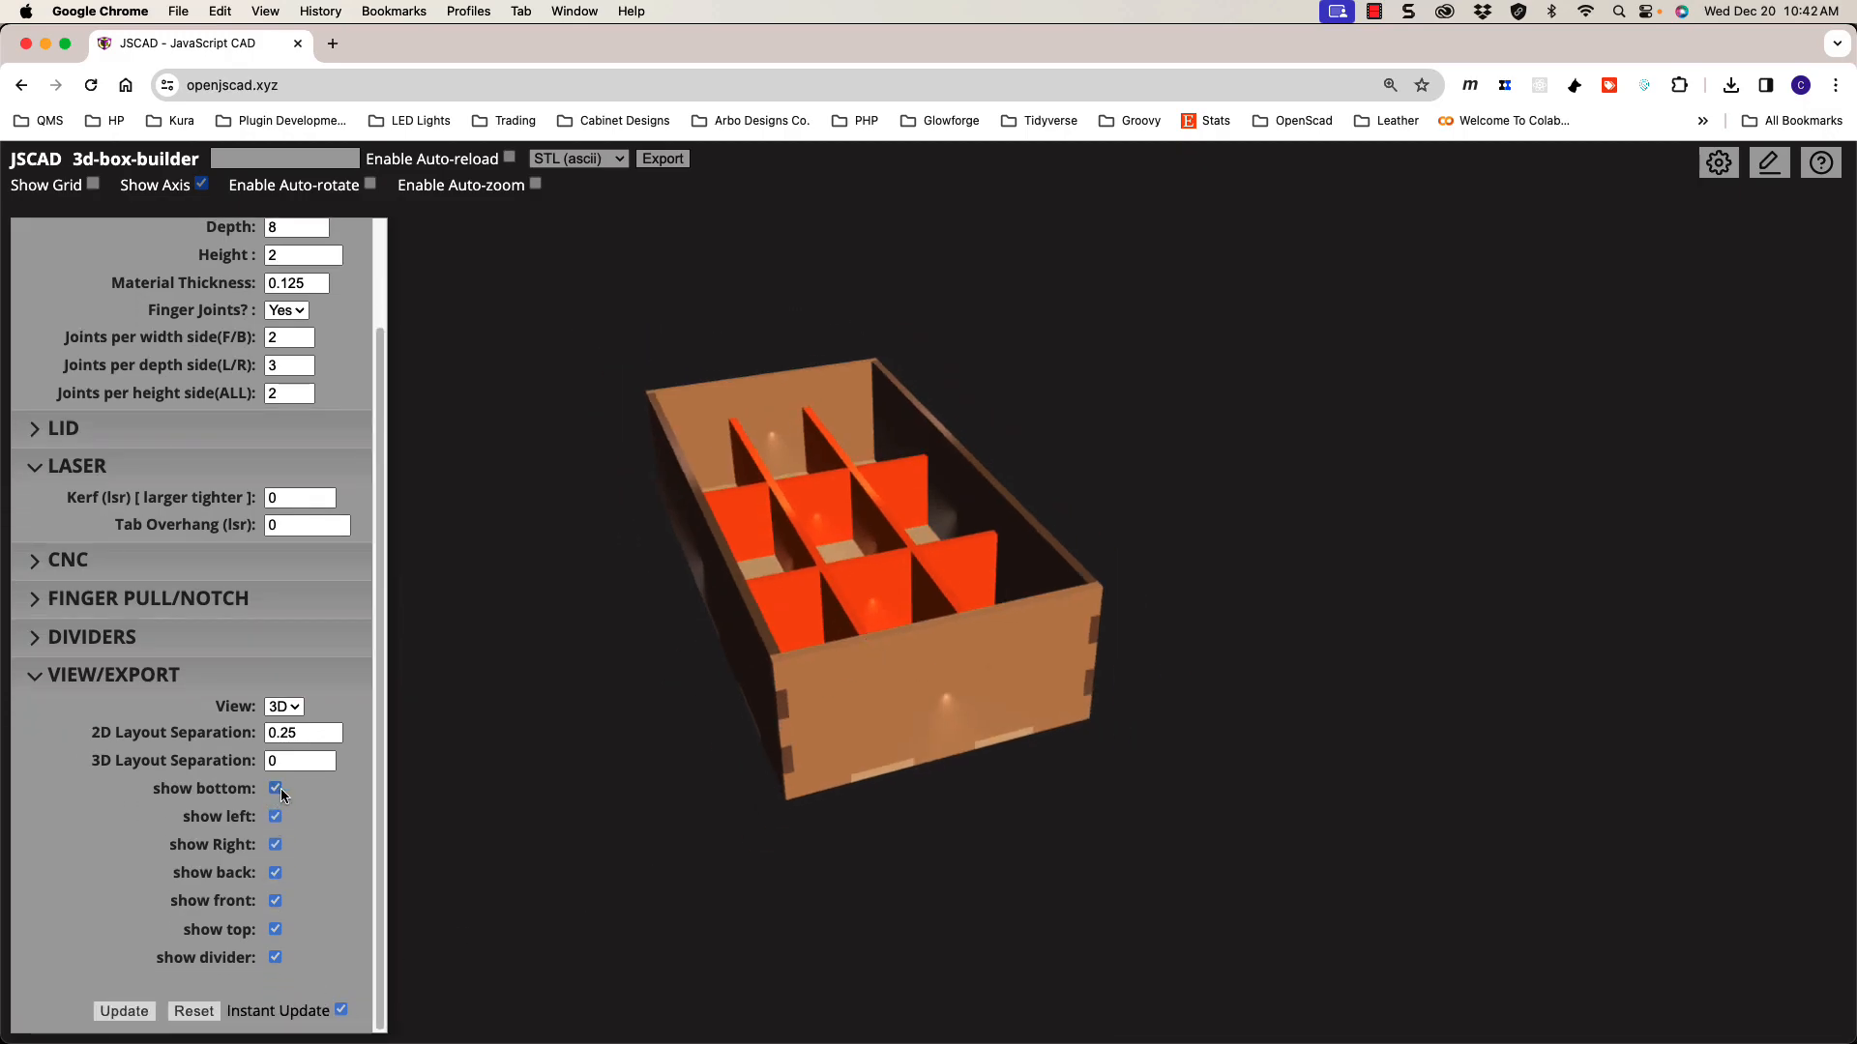
scroll(736, 715, "up", 5)
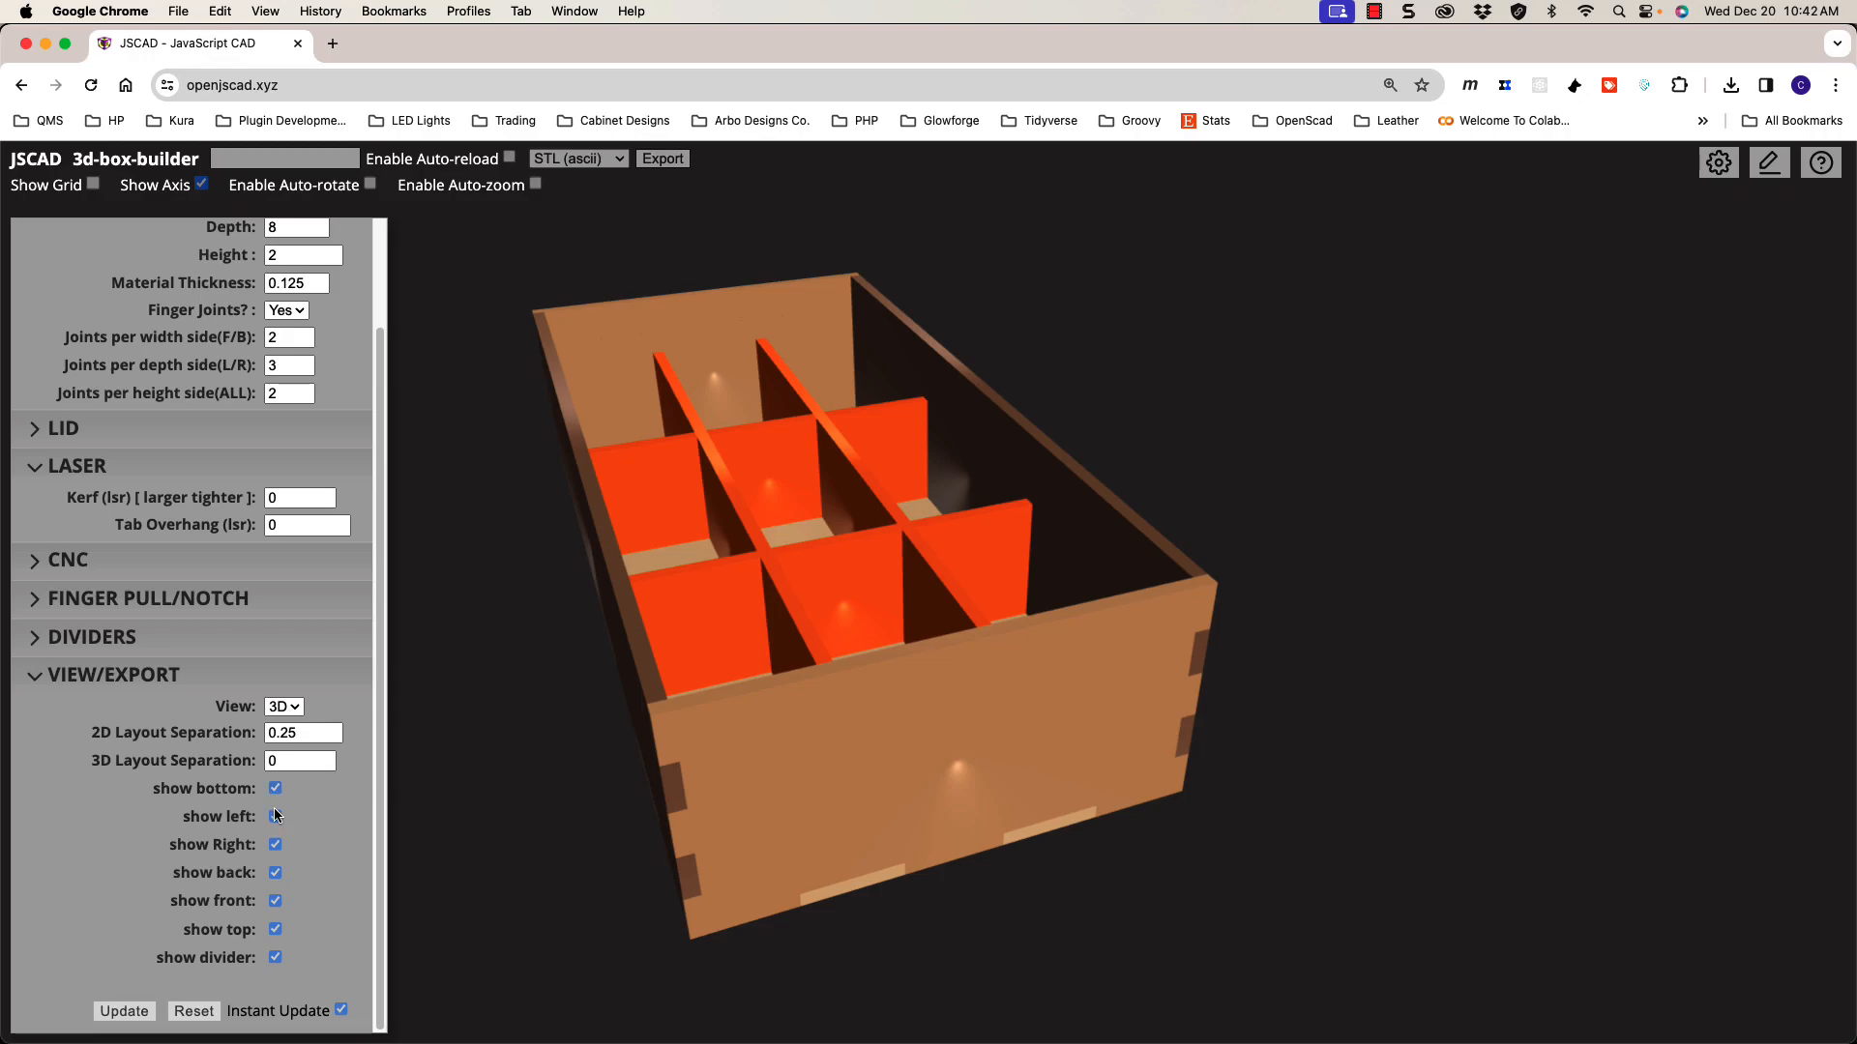
left_click(275, 902)
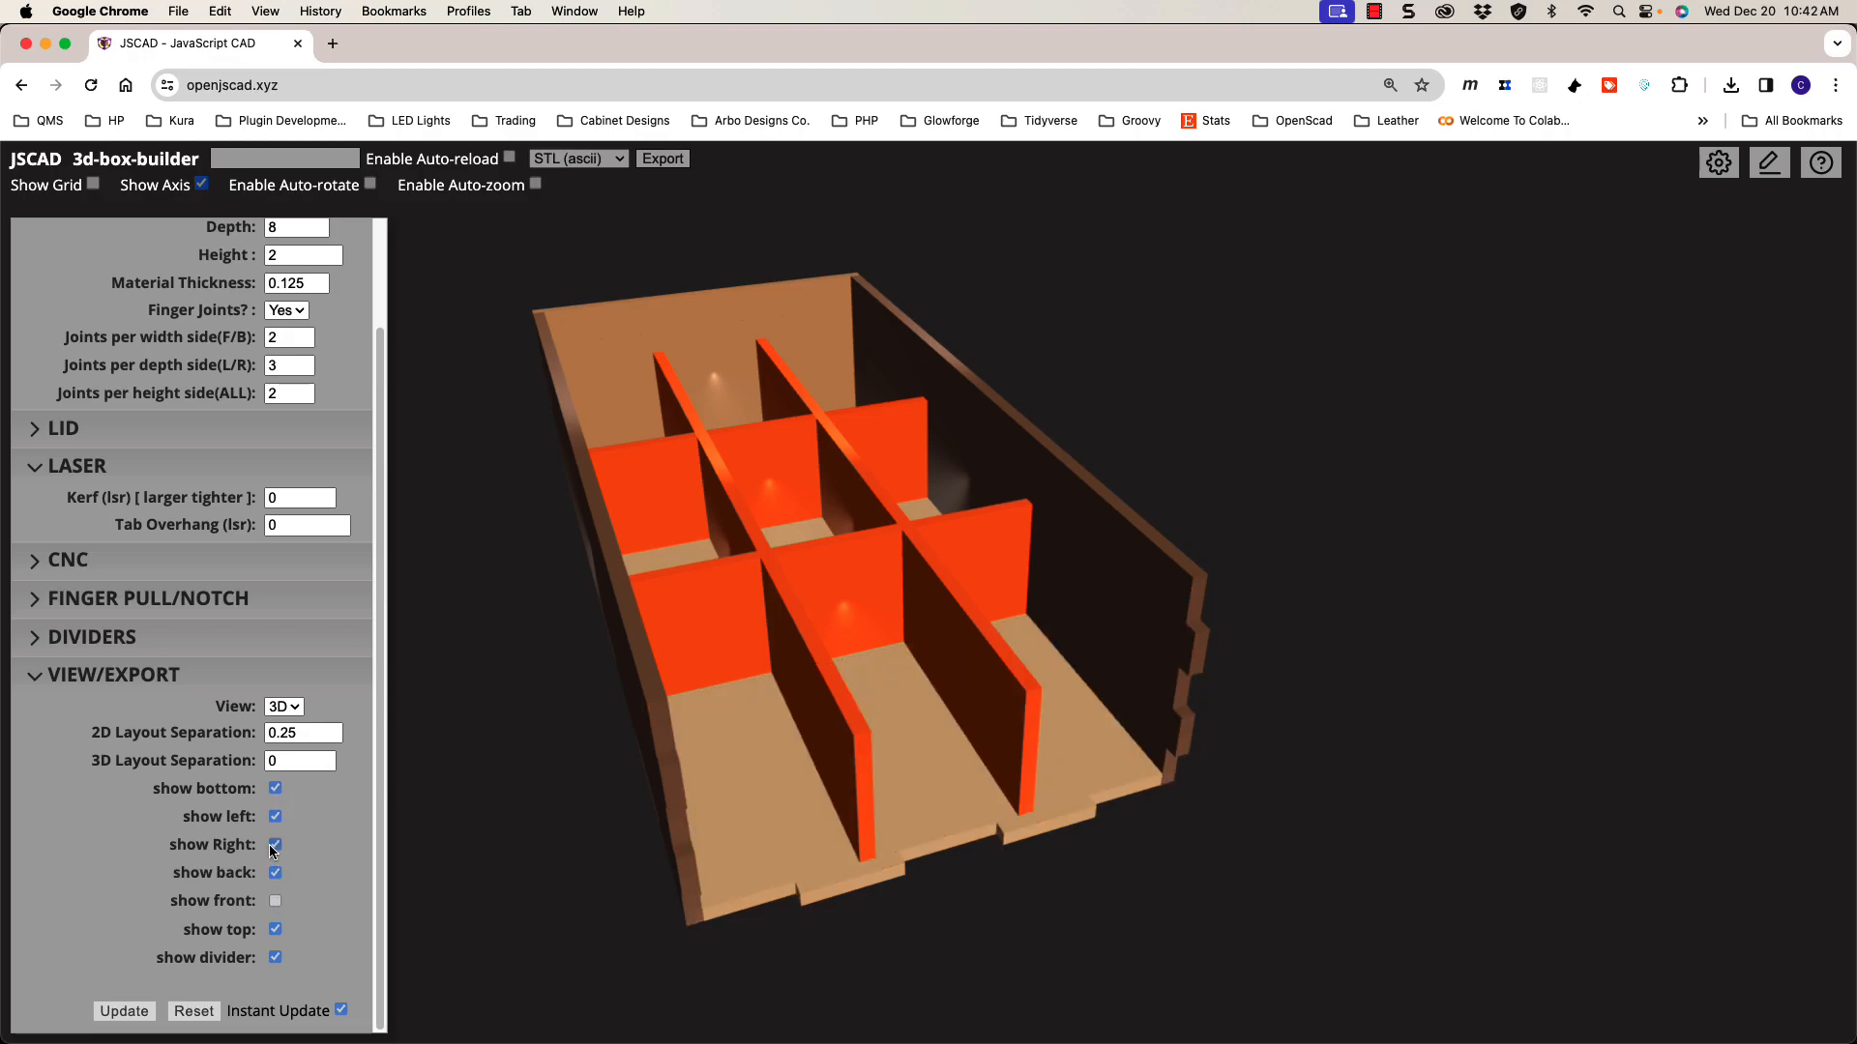
left_click_drag(687, 791, 967, 759)
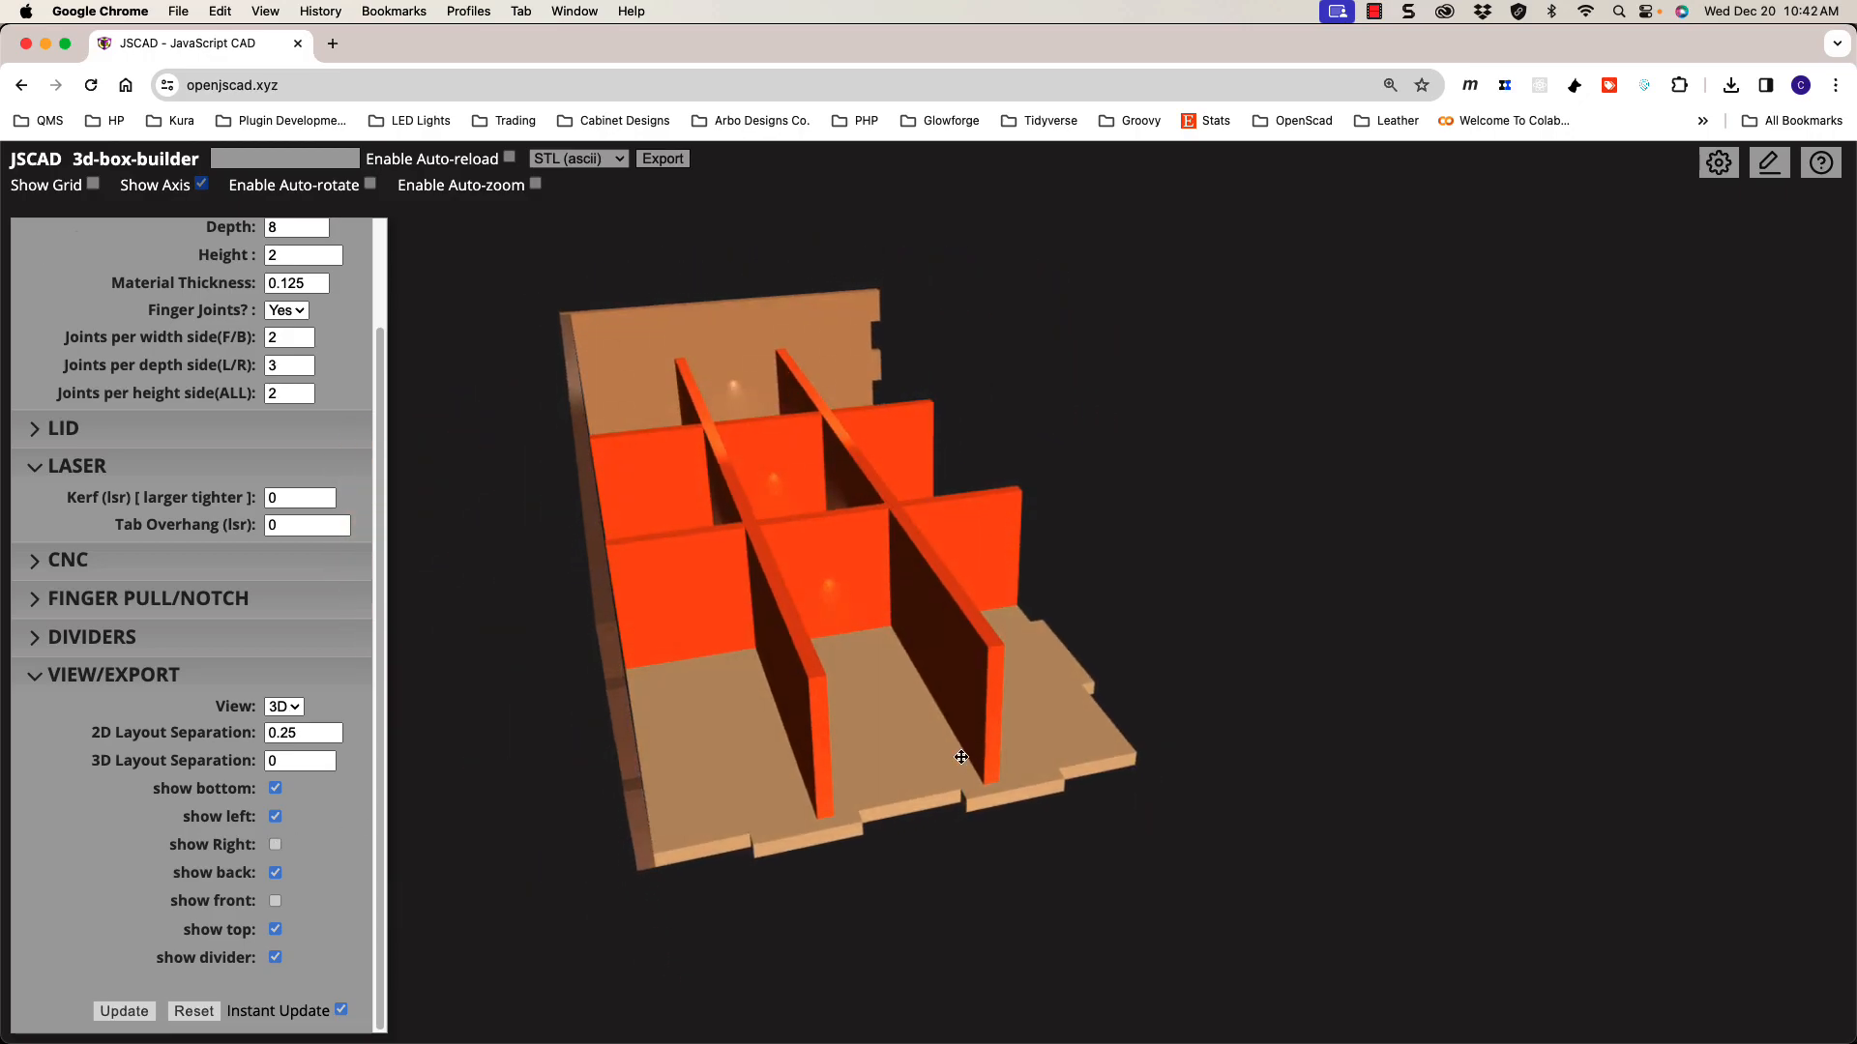
Step: Show the right and front walls again and raise the 3D Layout Separation to 1.25
left_click(276, 846)
left_click(276, 900)
left_click(302, 763)
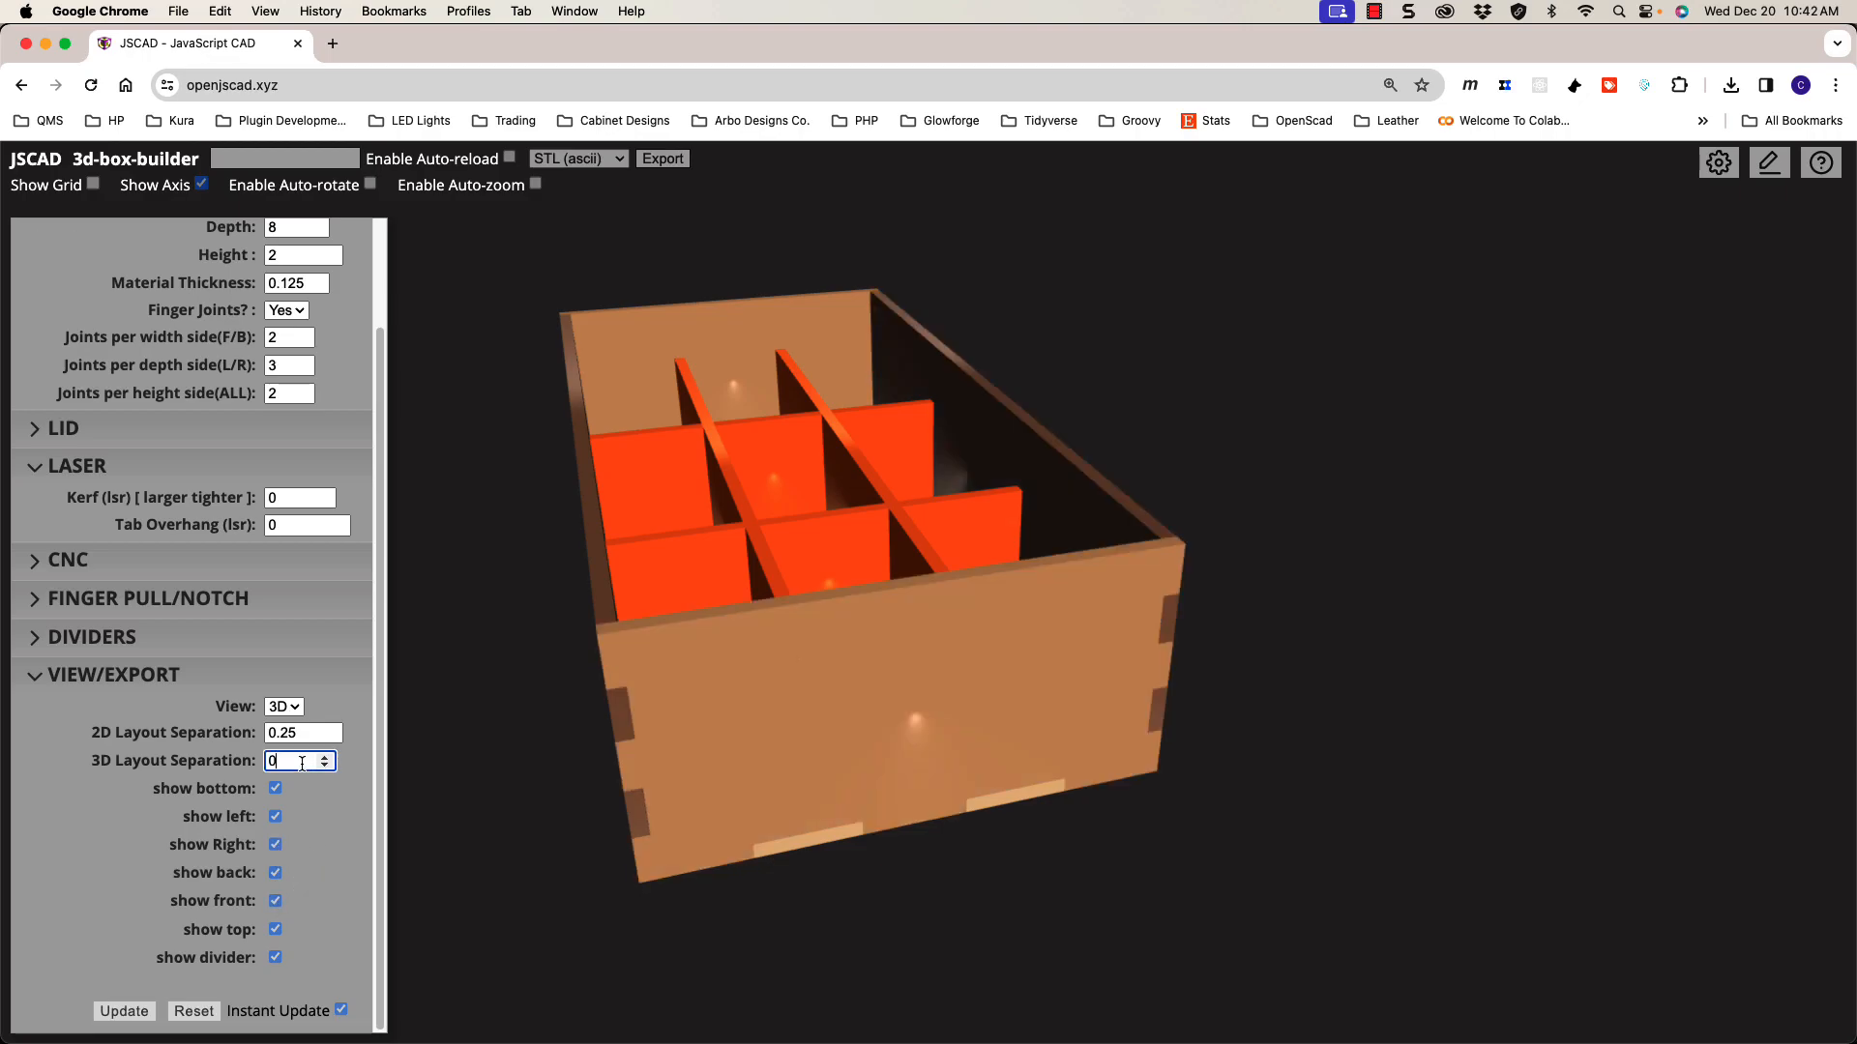
left_click(325, 757)
left_click(325, 757)
left_click(325, 757)
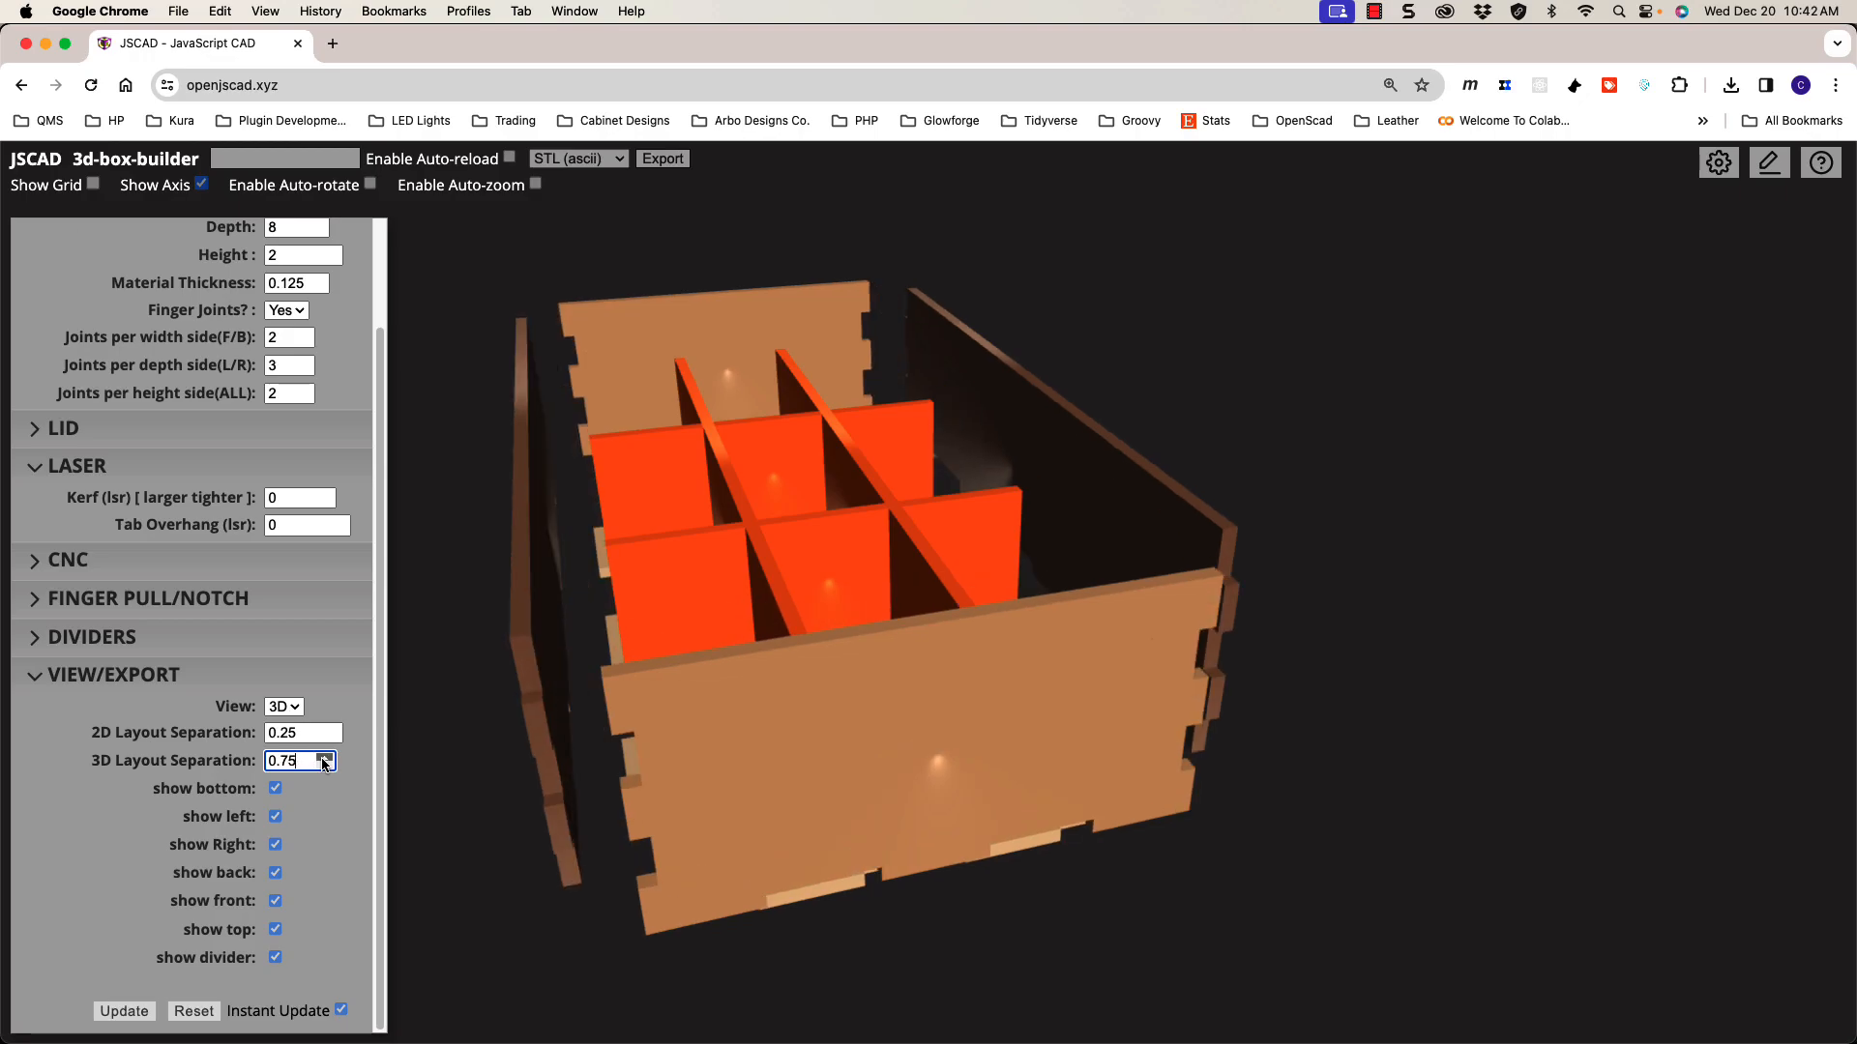
left_click(325, 757)
left_click(325, 758)
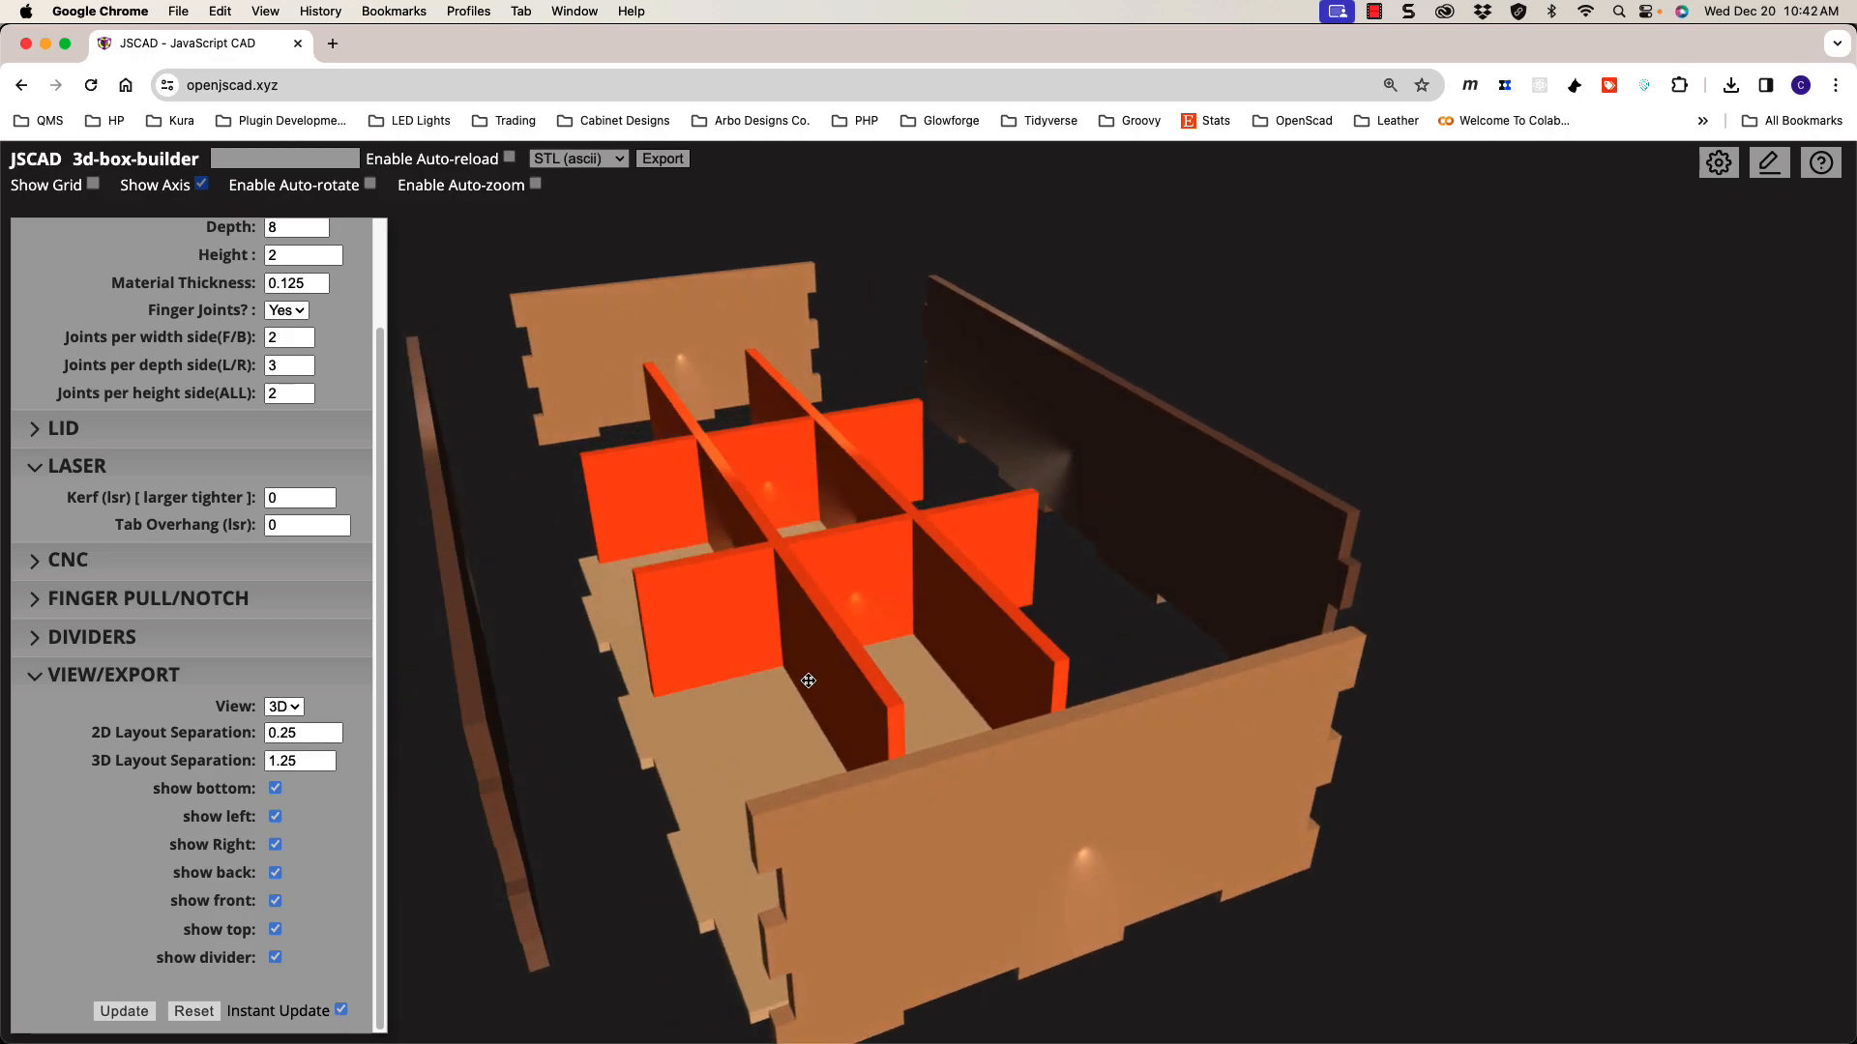
Step: Orbit the exploded box and hide its front wall, keeping the back wall visible
scroll(803, 685, "down", 5)
left_click_drag(800, 685, 822, 728)
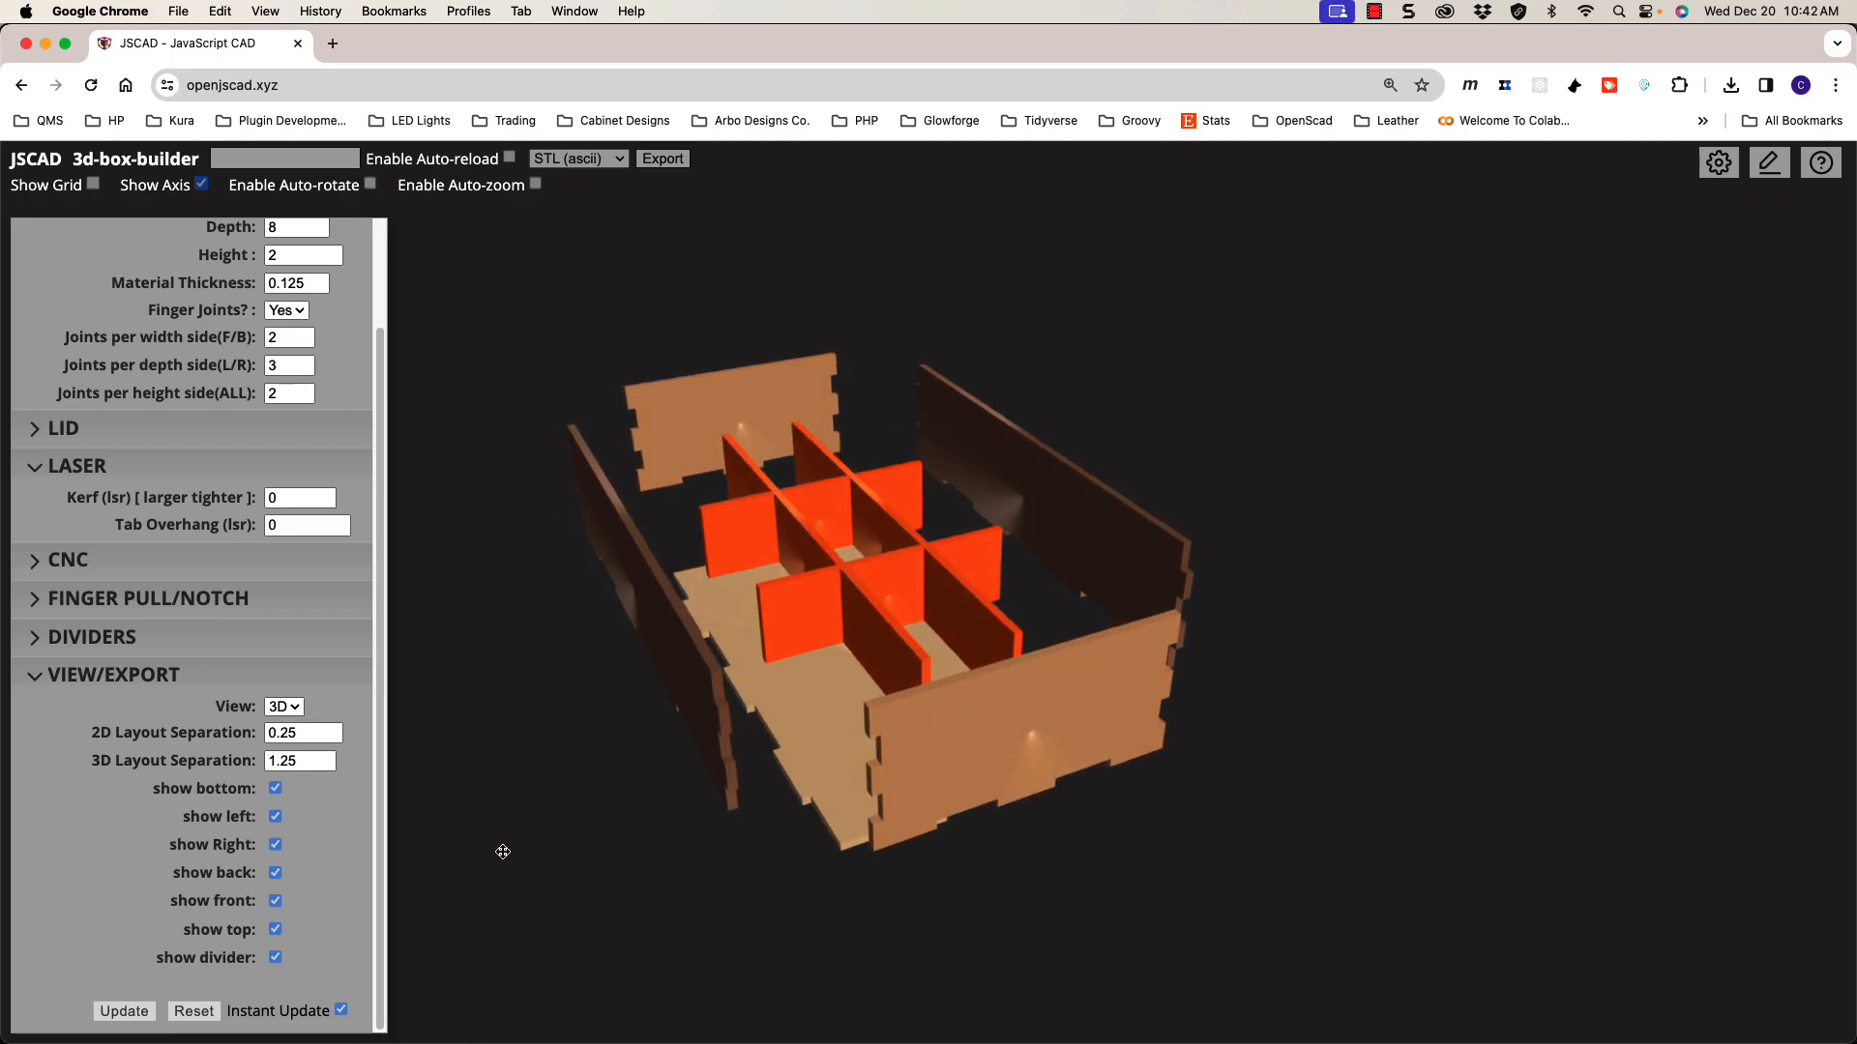
left_click(274, 901)
left_click(275, 872)
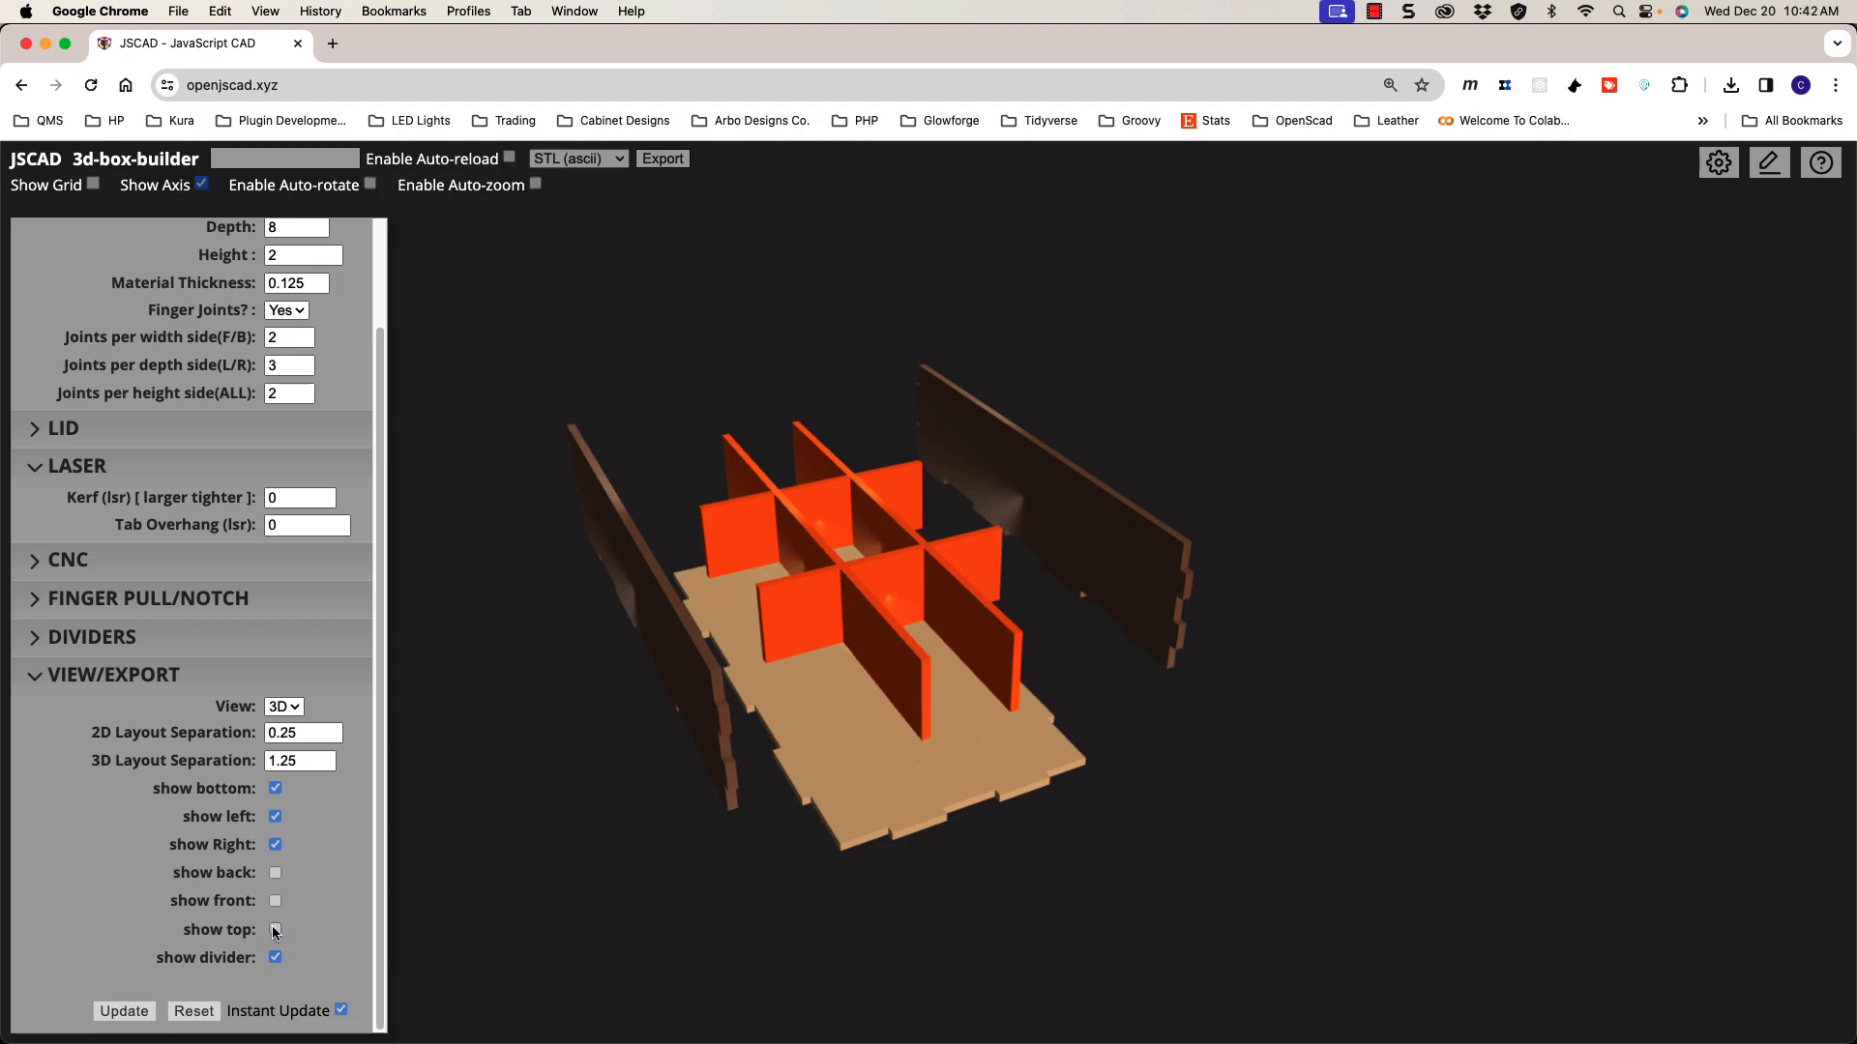
left_click(275, 874)
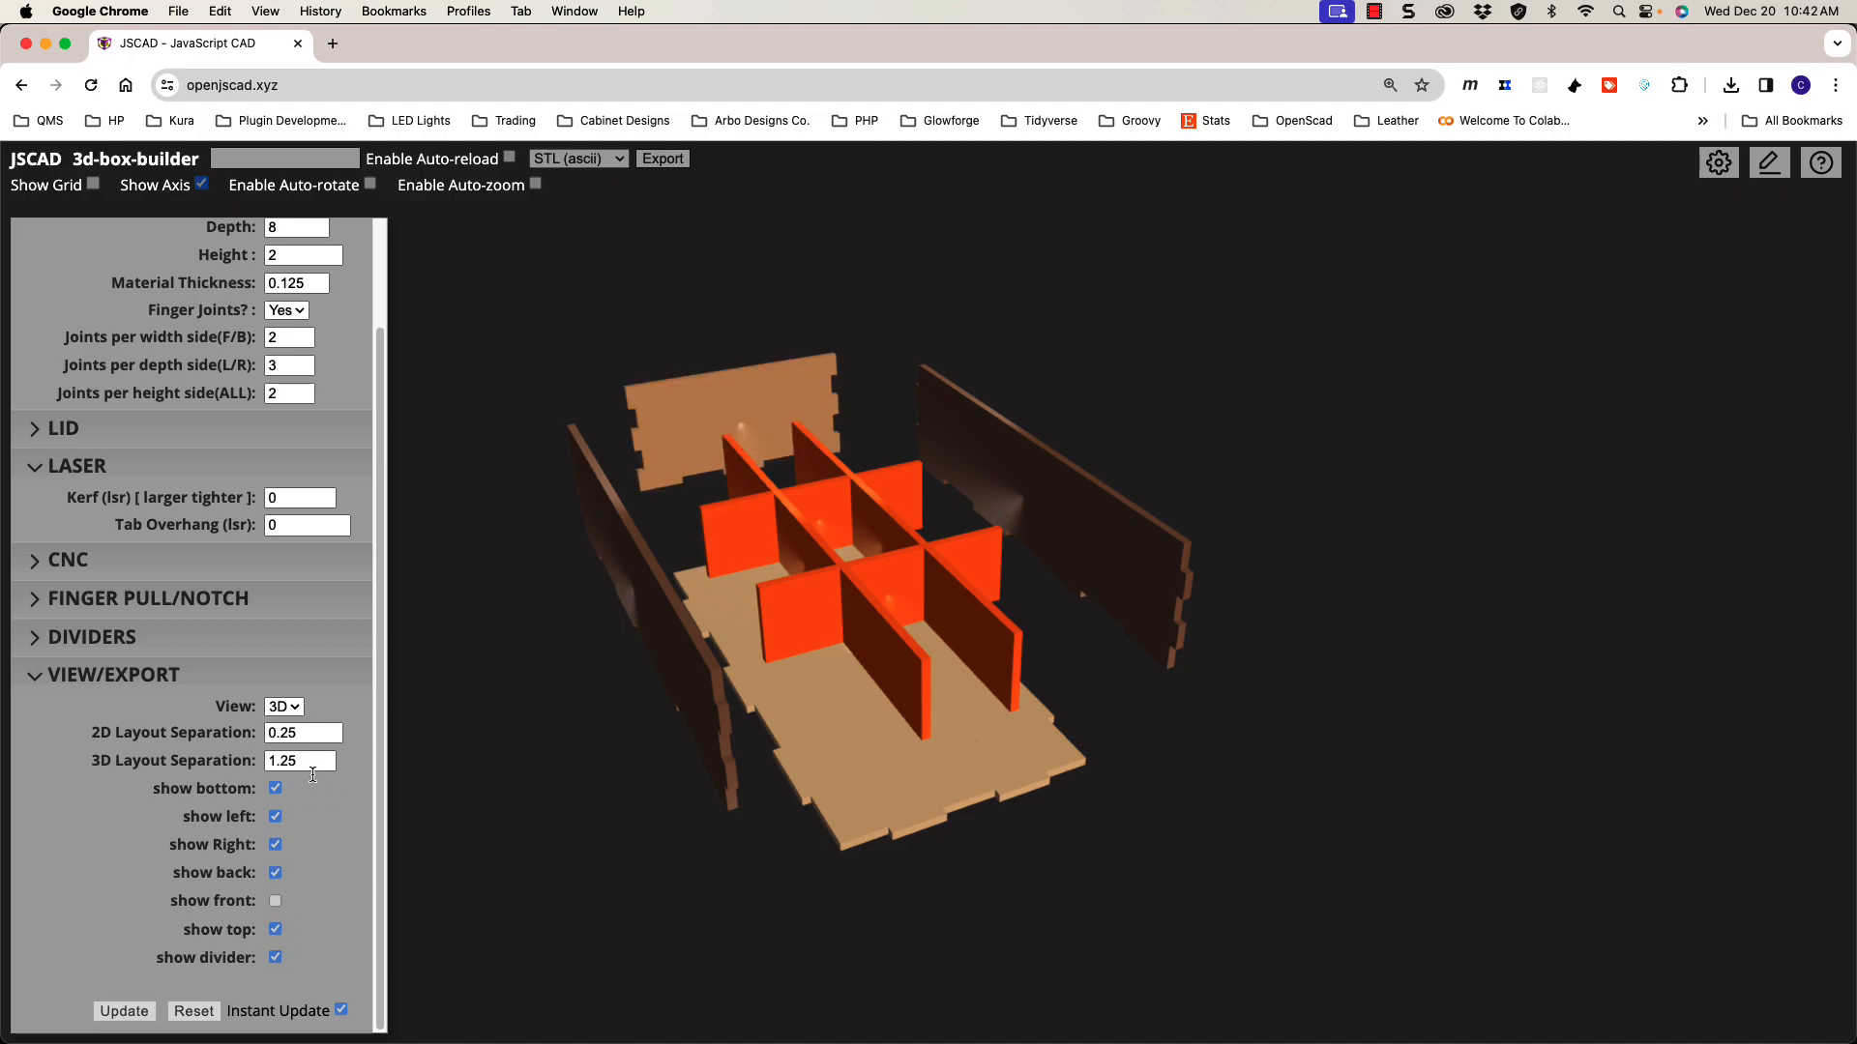
left_click(229, 643)
Step: Raise the dividers' 3D Layout Separation to 0.75 and view the model from near the front
left_click(325, 802)
left_click(324, 803)
left_click(325, 803)
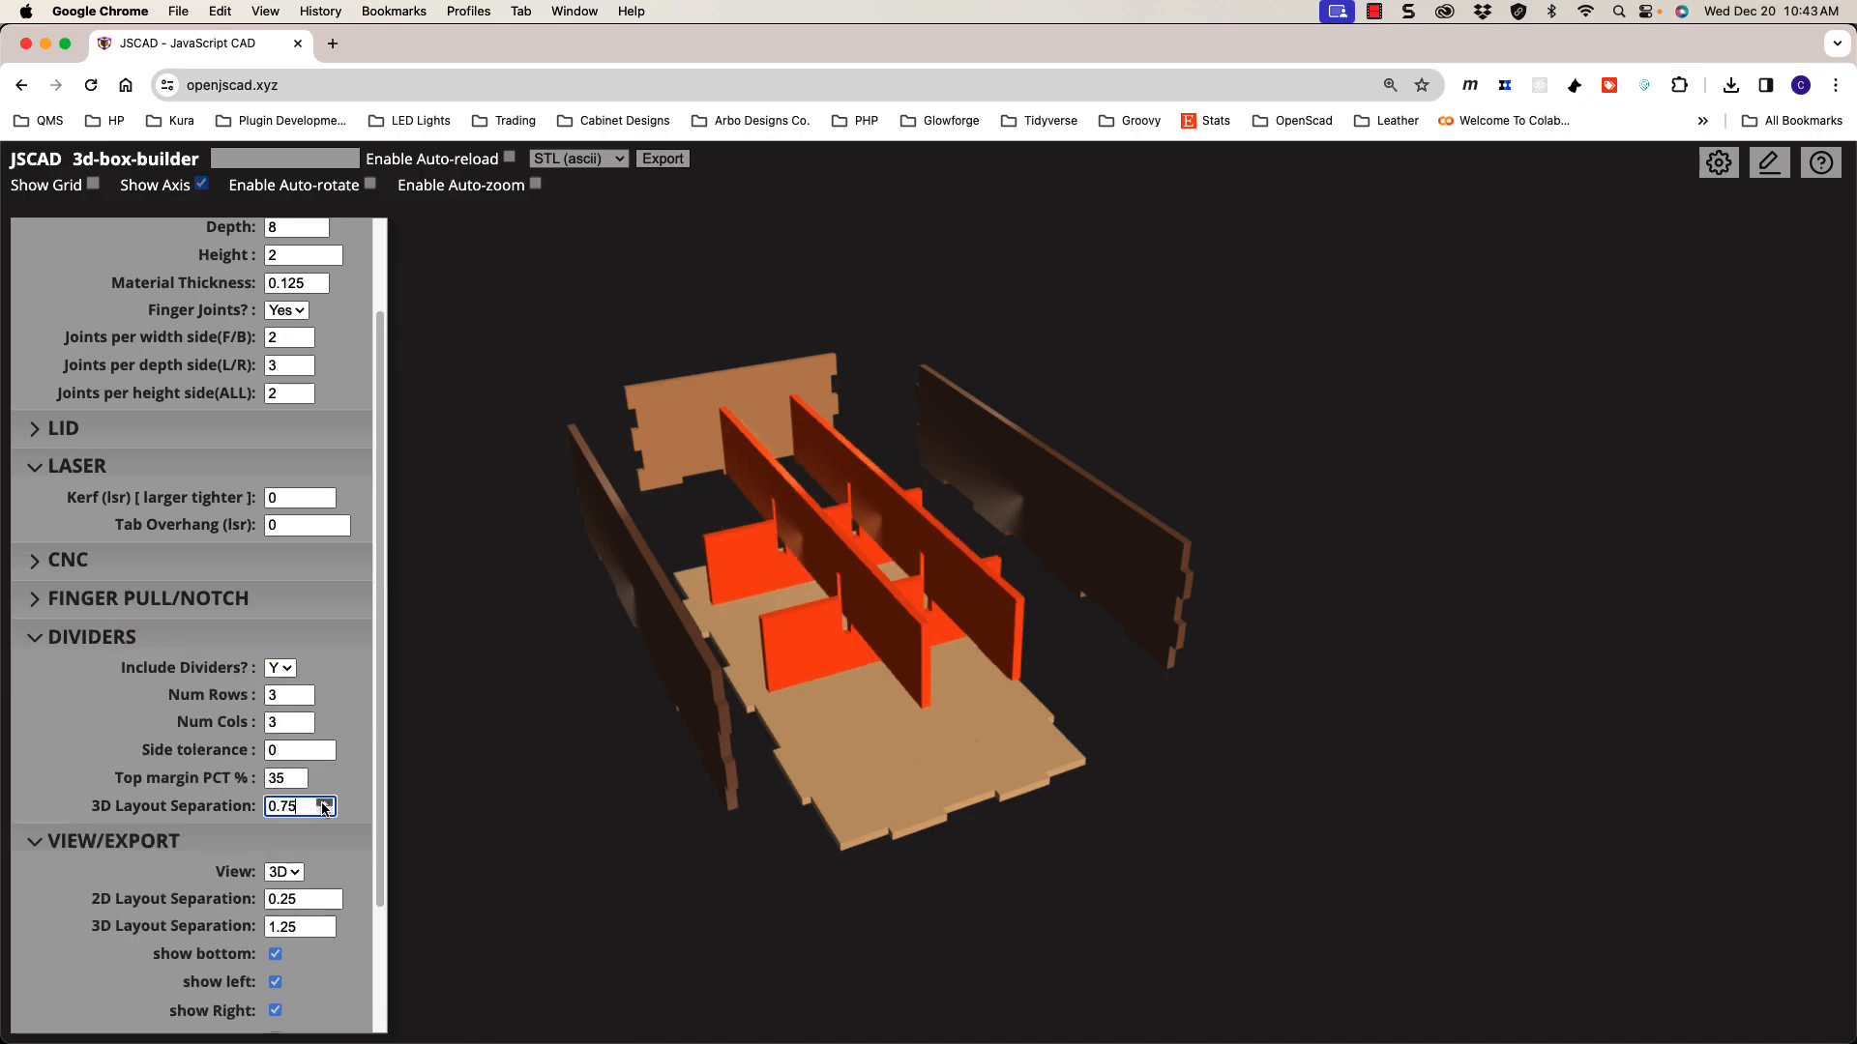
left_click_drag(636, 754, 940, 562)
scroll(775, 559, "up", 5)
scroll(776, 559, "up", 3)
scroll(967, 529, "down", 5)
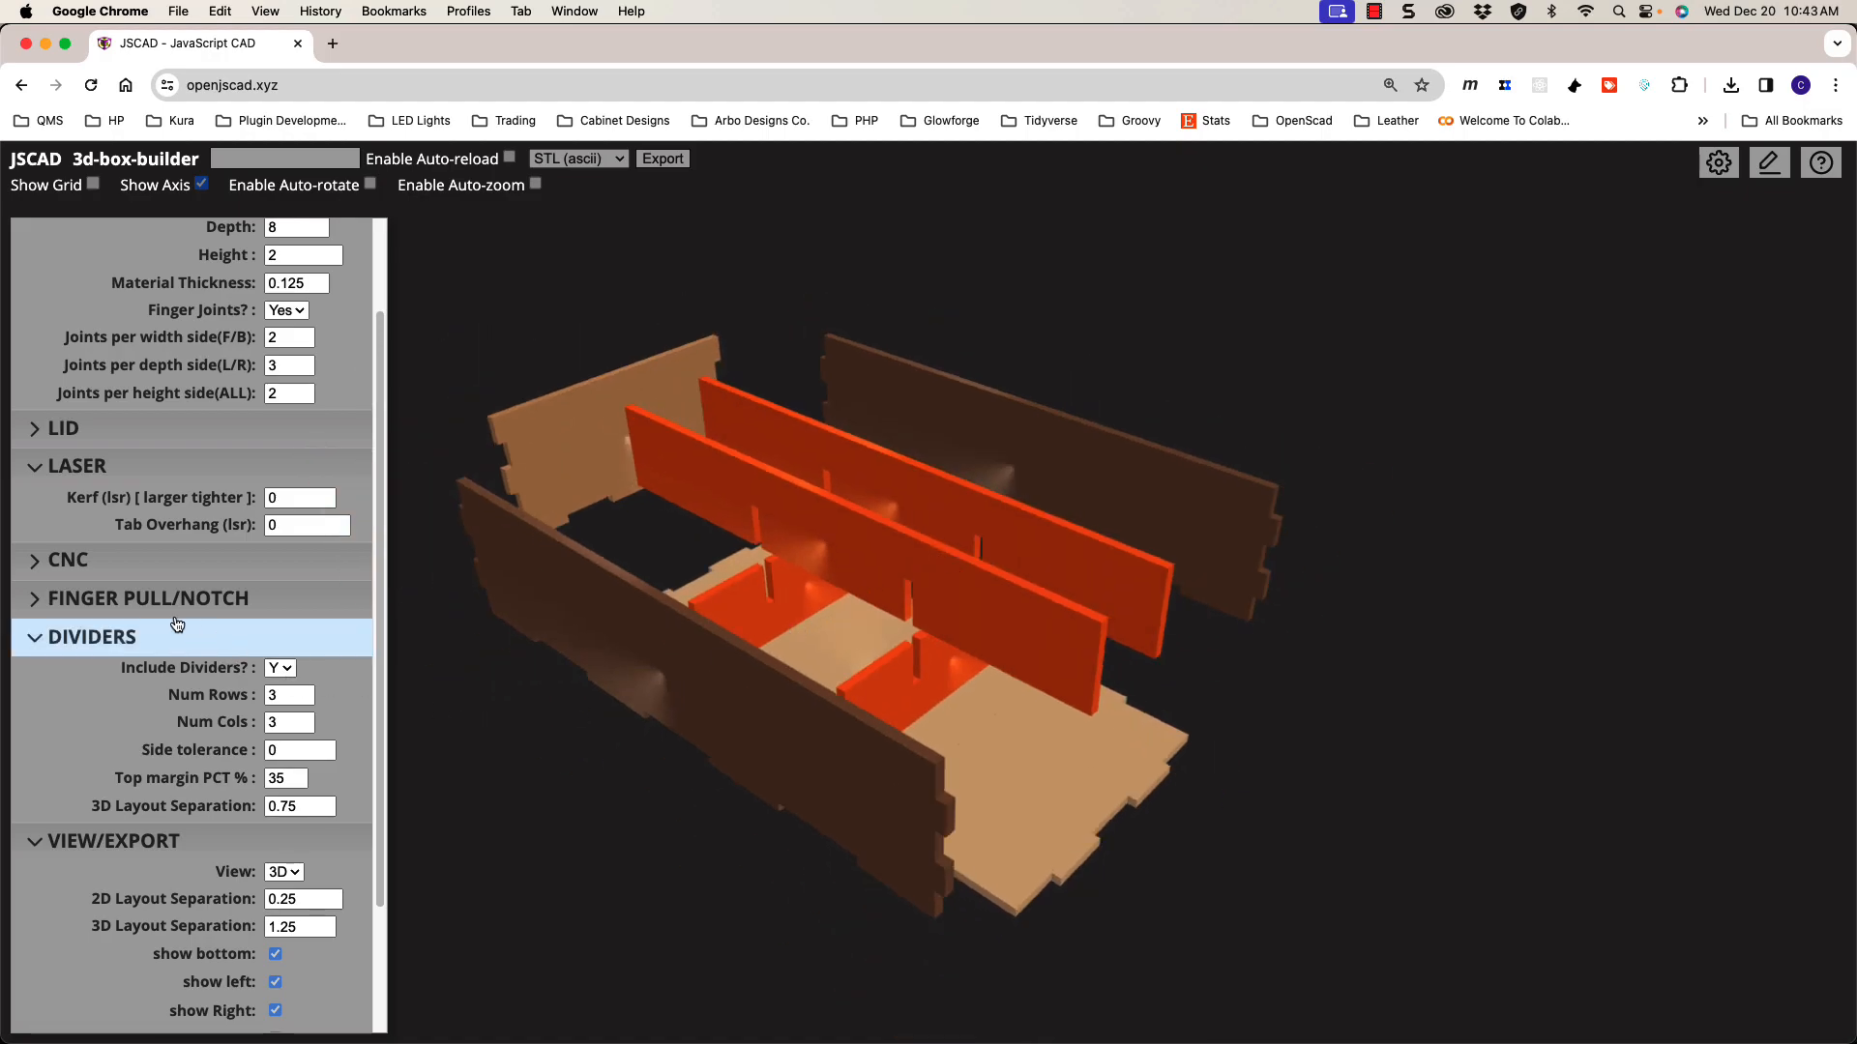
Step: Set 'Dogbone (cnc)' to Y for MIN-style corners with a 0.125 endmill, checking the divider ends
left_click(68, 560)
left_click(311, 593)
left_click(314, 617)
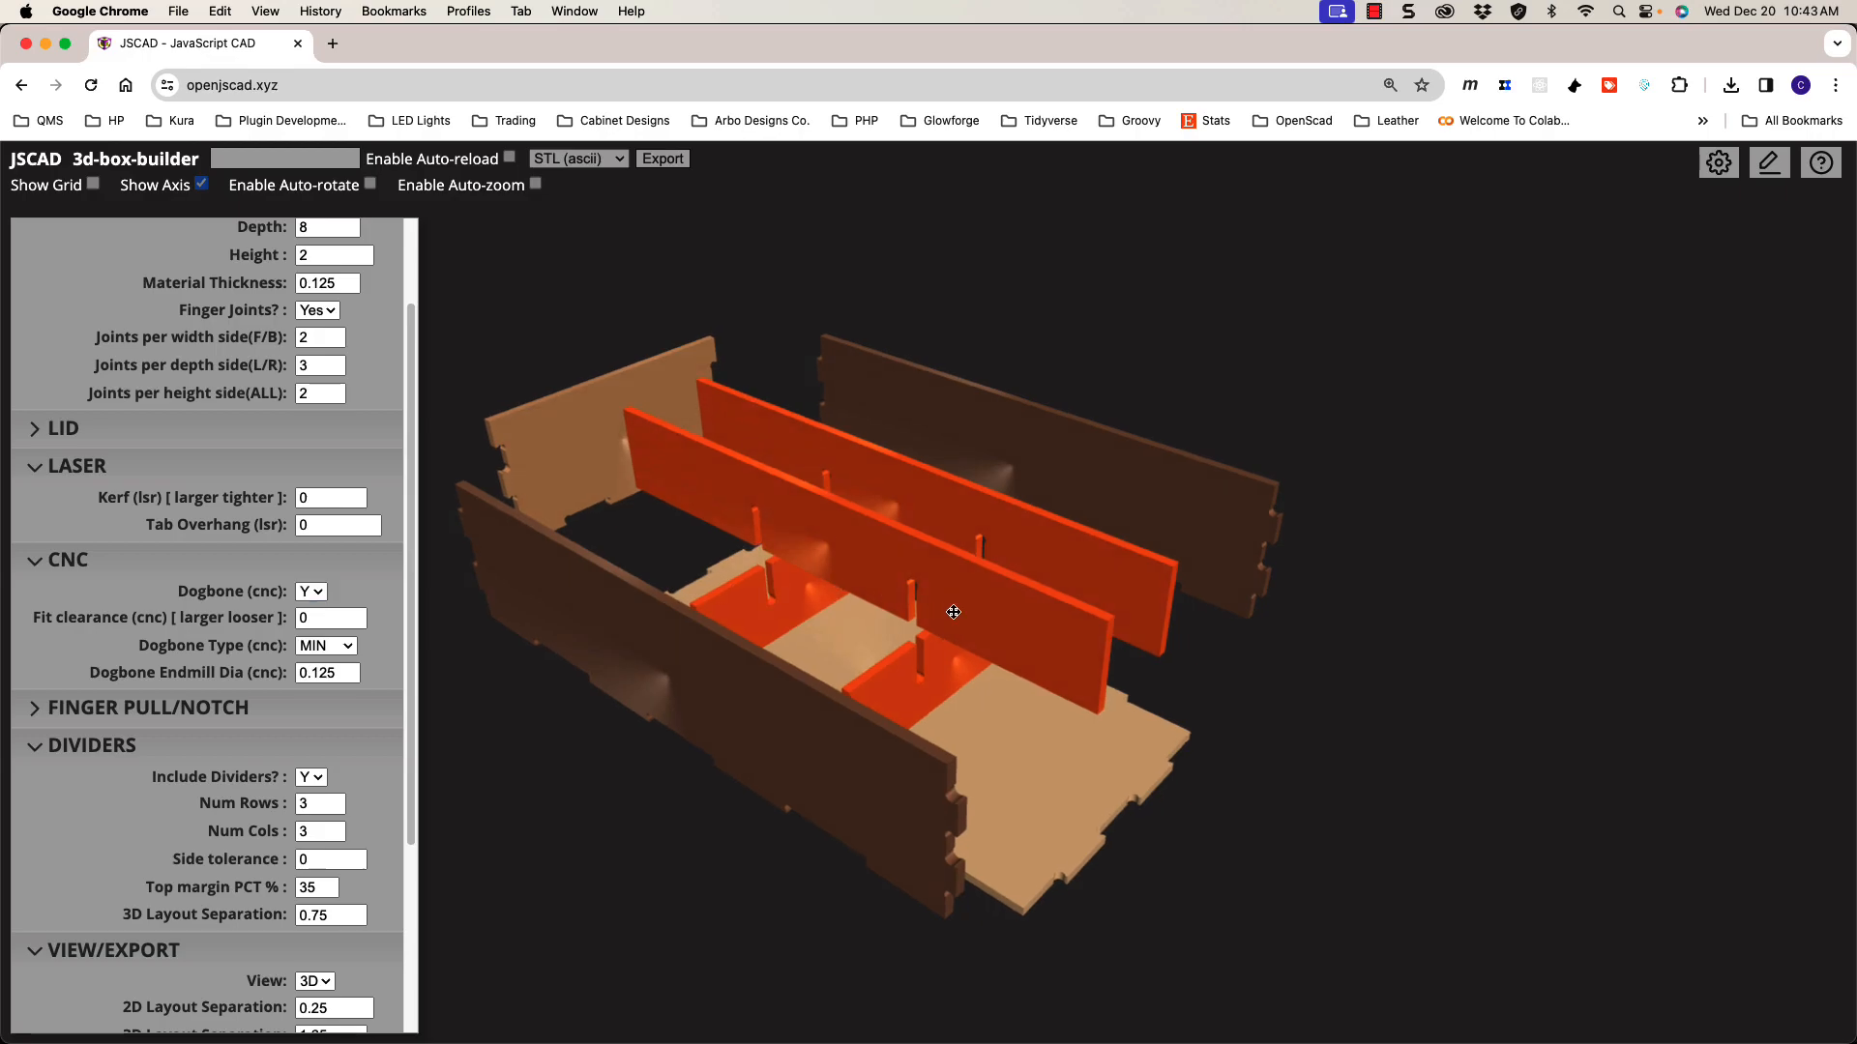
scroll(889, 593, "up", 8)
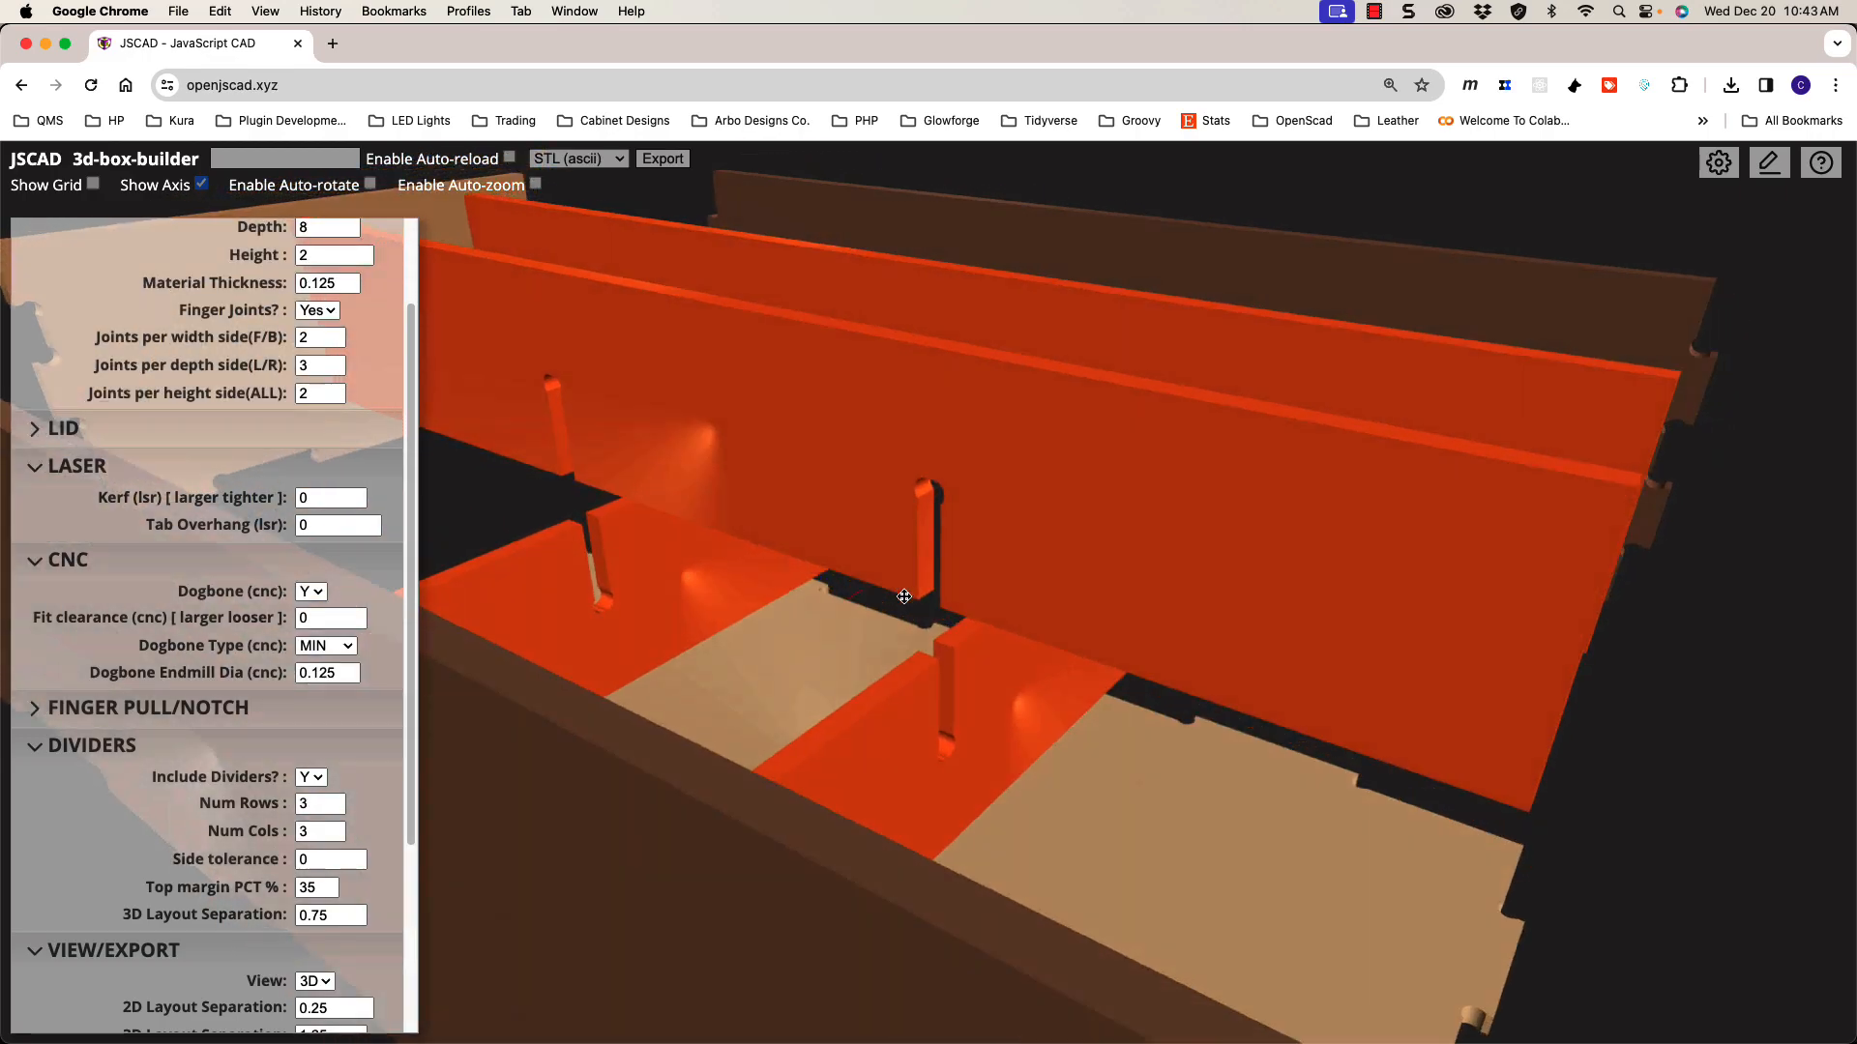
left_click_drag(904, 597, 851, 672)
scroll(793, 783, "down", 5)
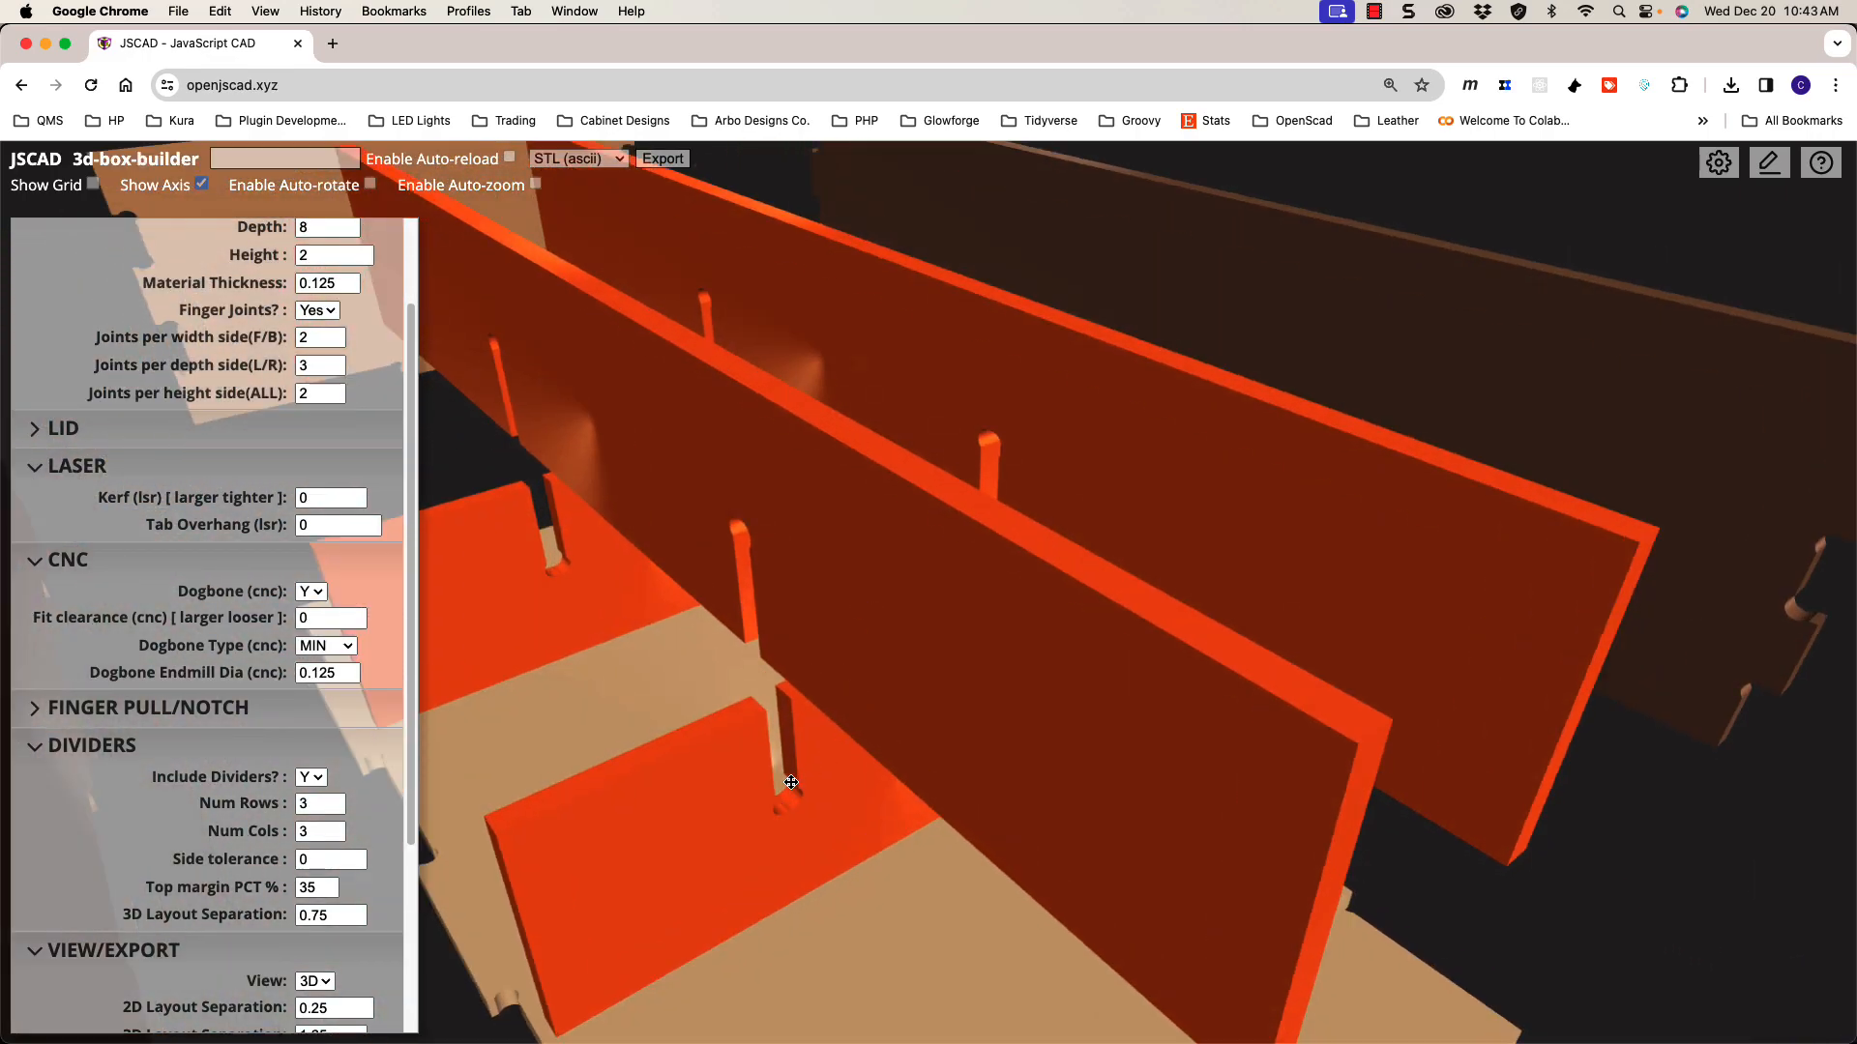
scroll(795, 782, "down", 5)
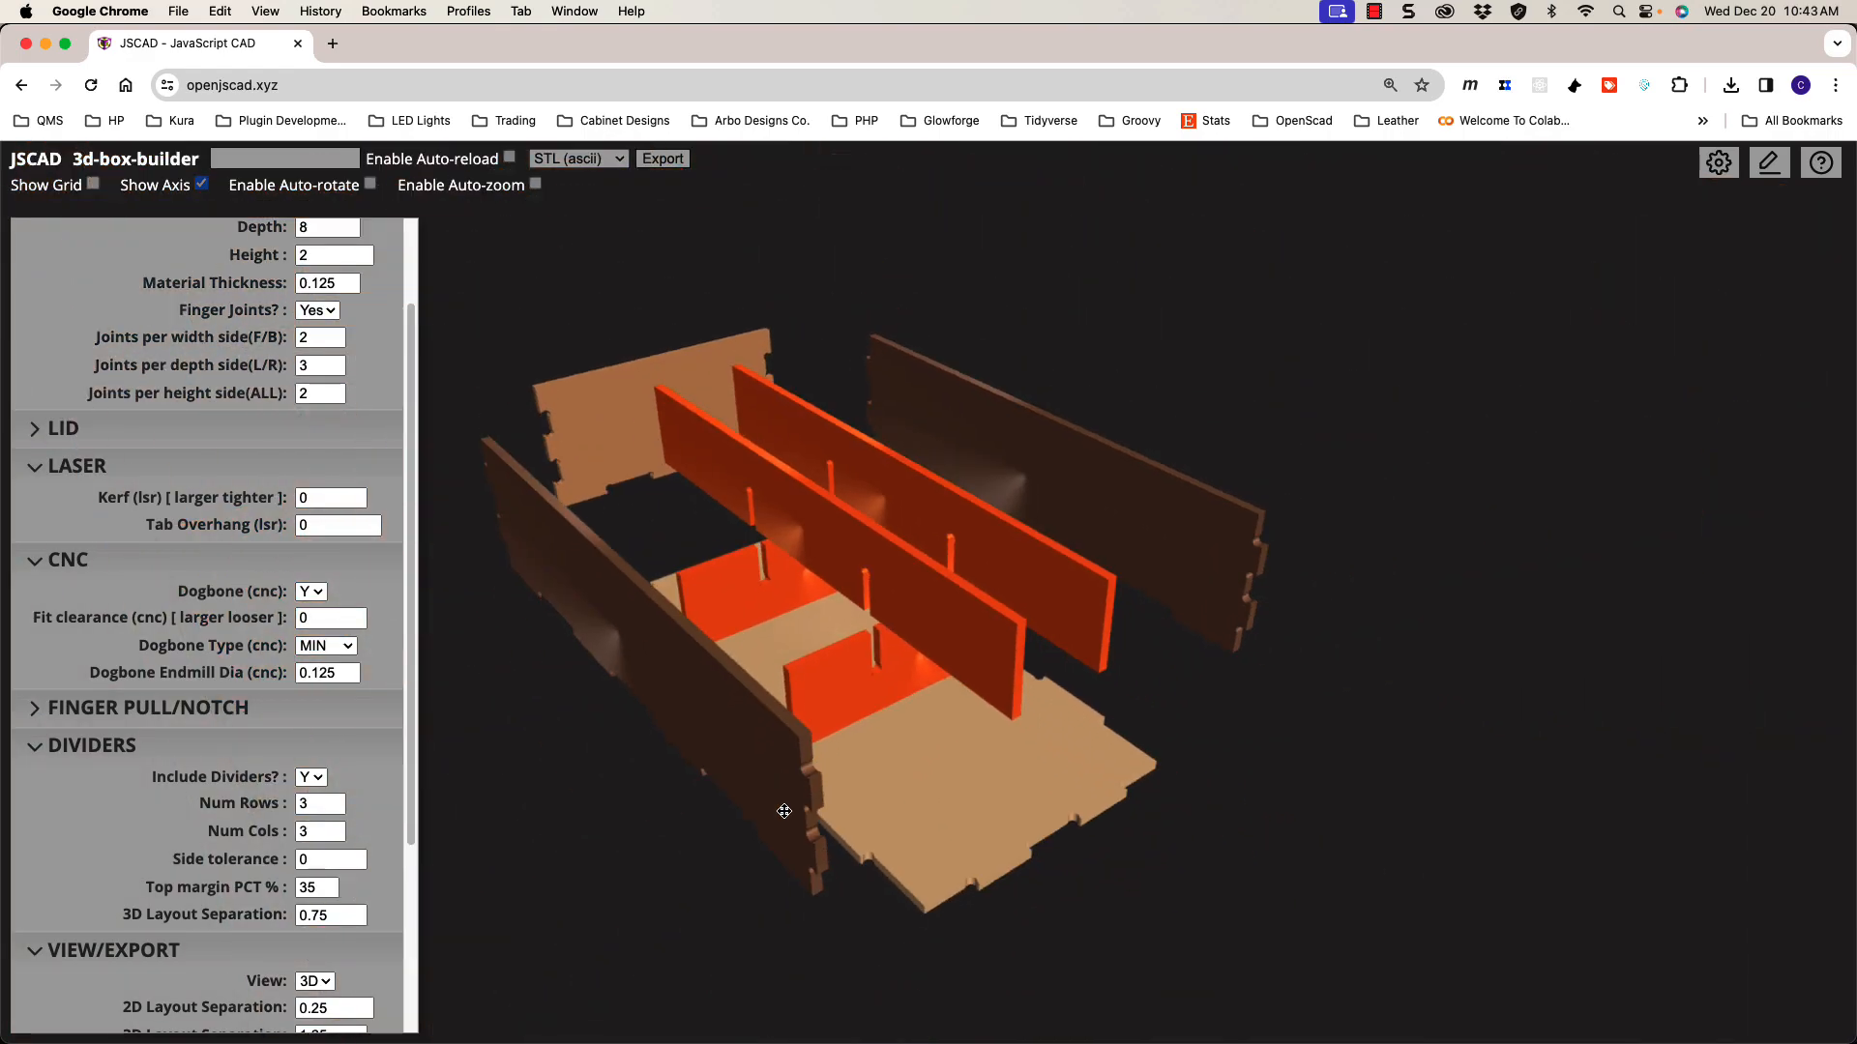
mouse_move(807, 833)
left_mouse_down()
mouse_move(804, 780)
mouse_move(774, 824)
left_mouse_up()
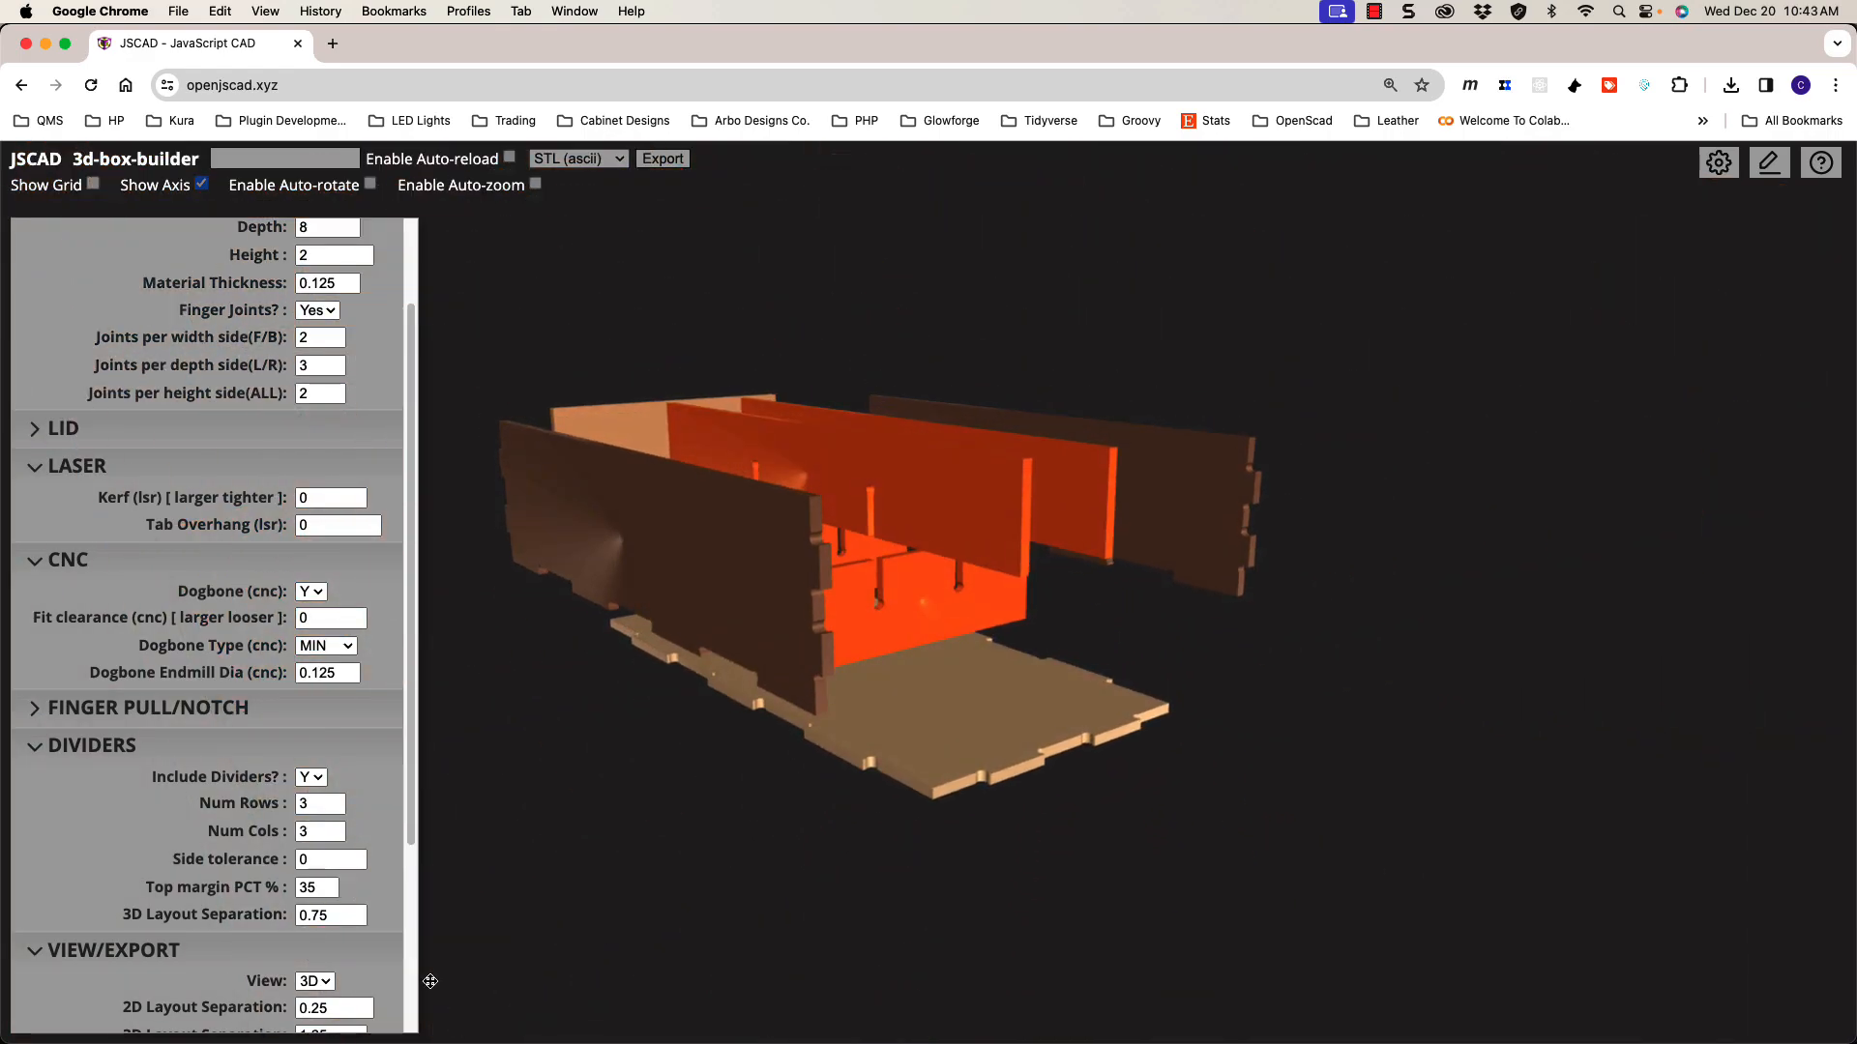
scroll(408, 986, "down", 5)
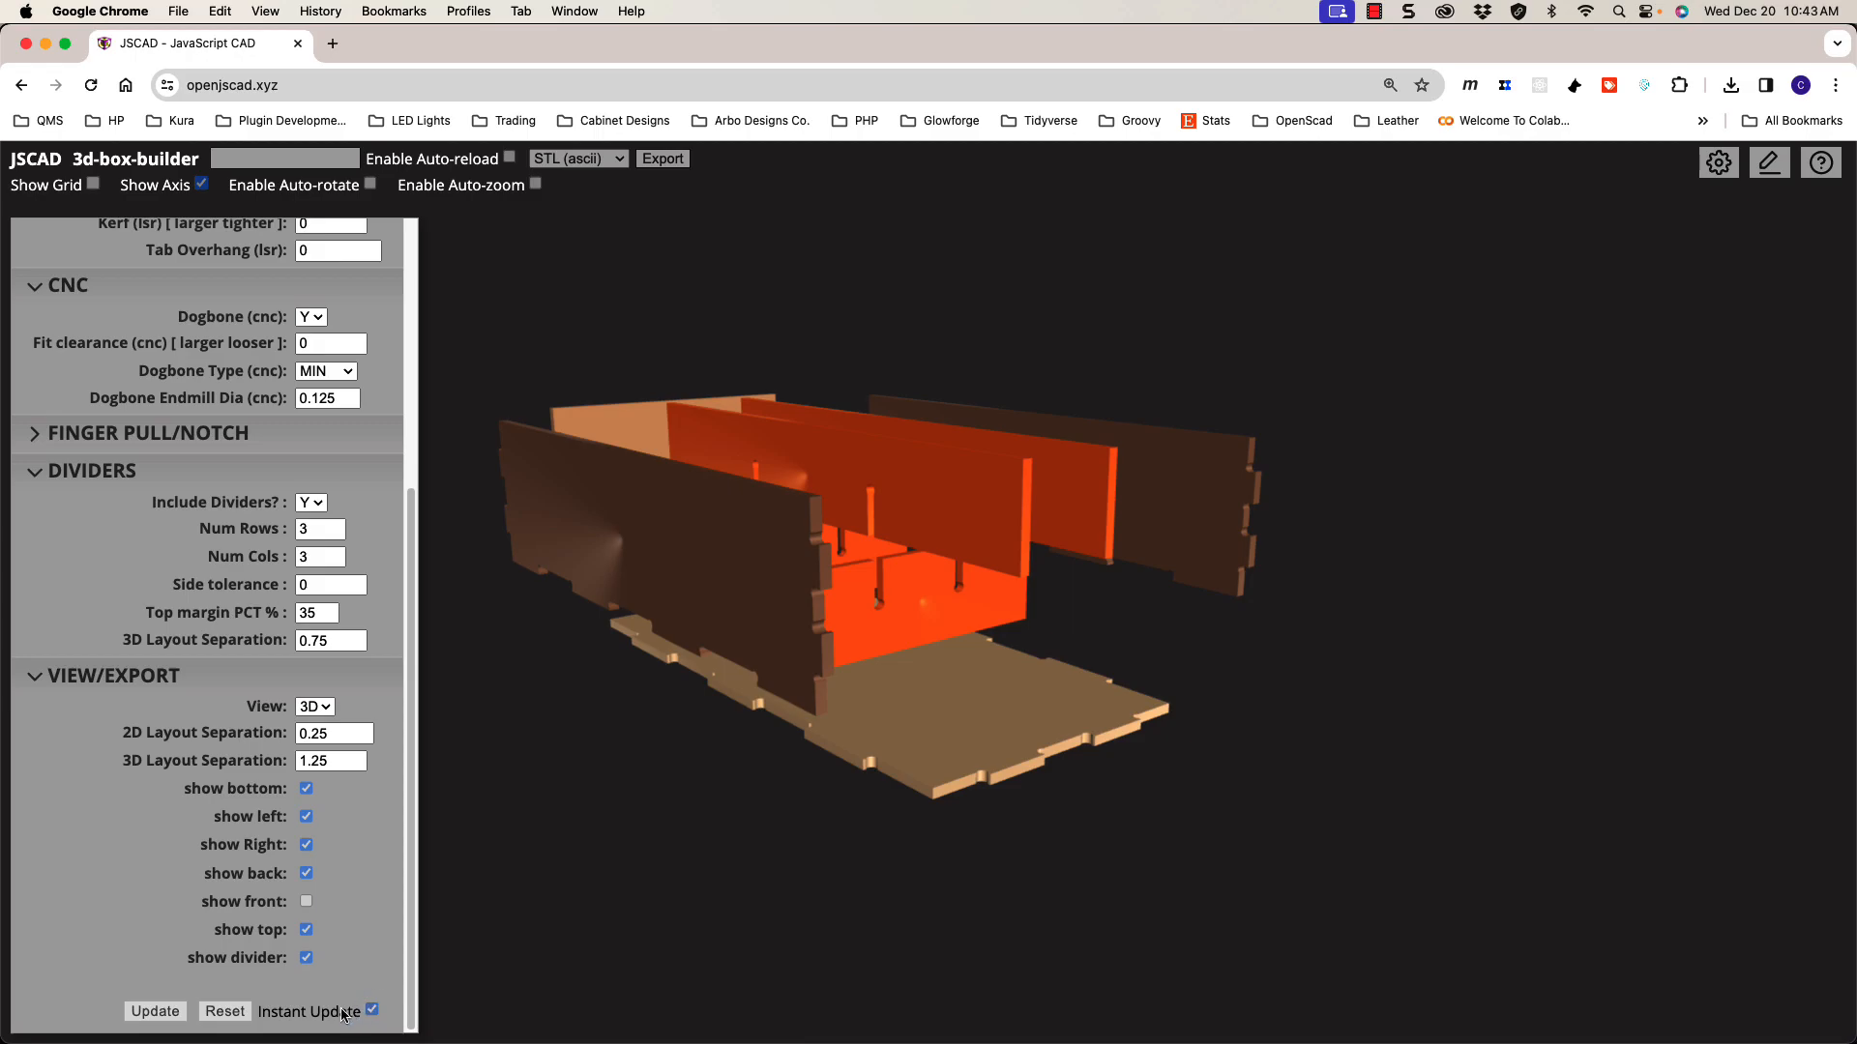
Step: Tick 'show front' in VIEW/EXPORT so the front wall joins the exploded layout
left_click_drag(859, 756, 837, 639)
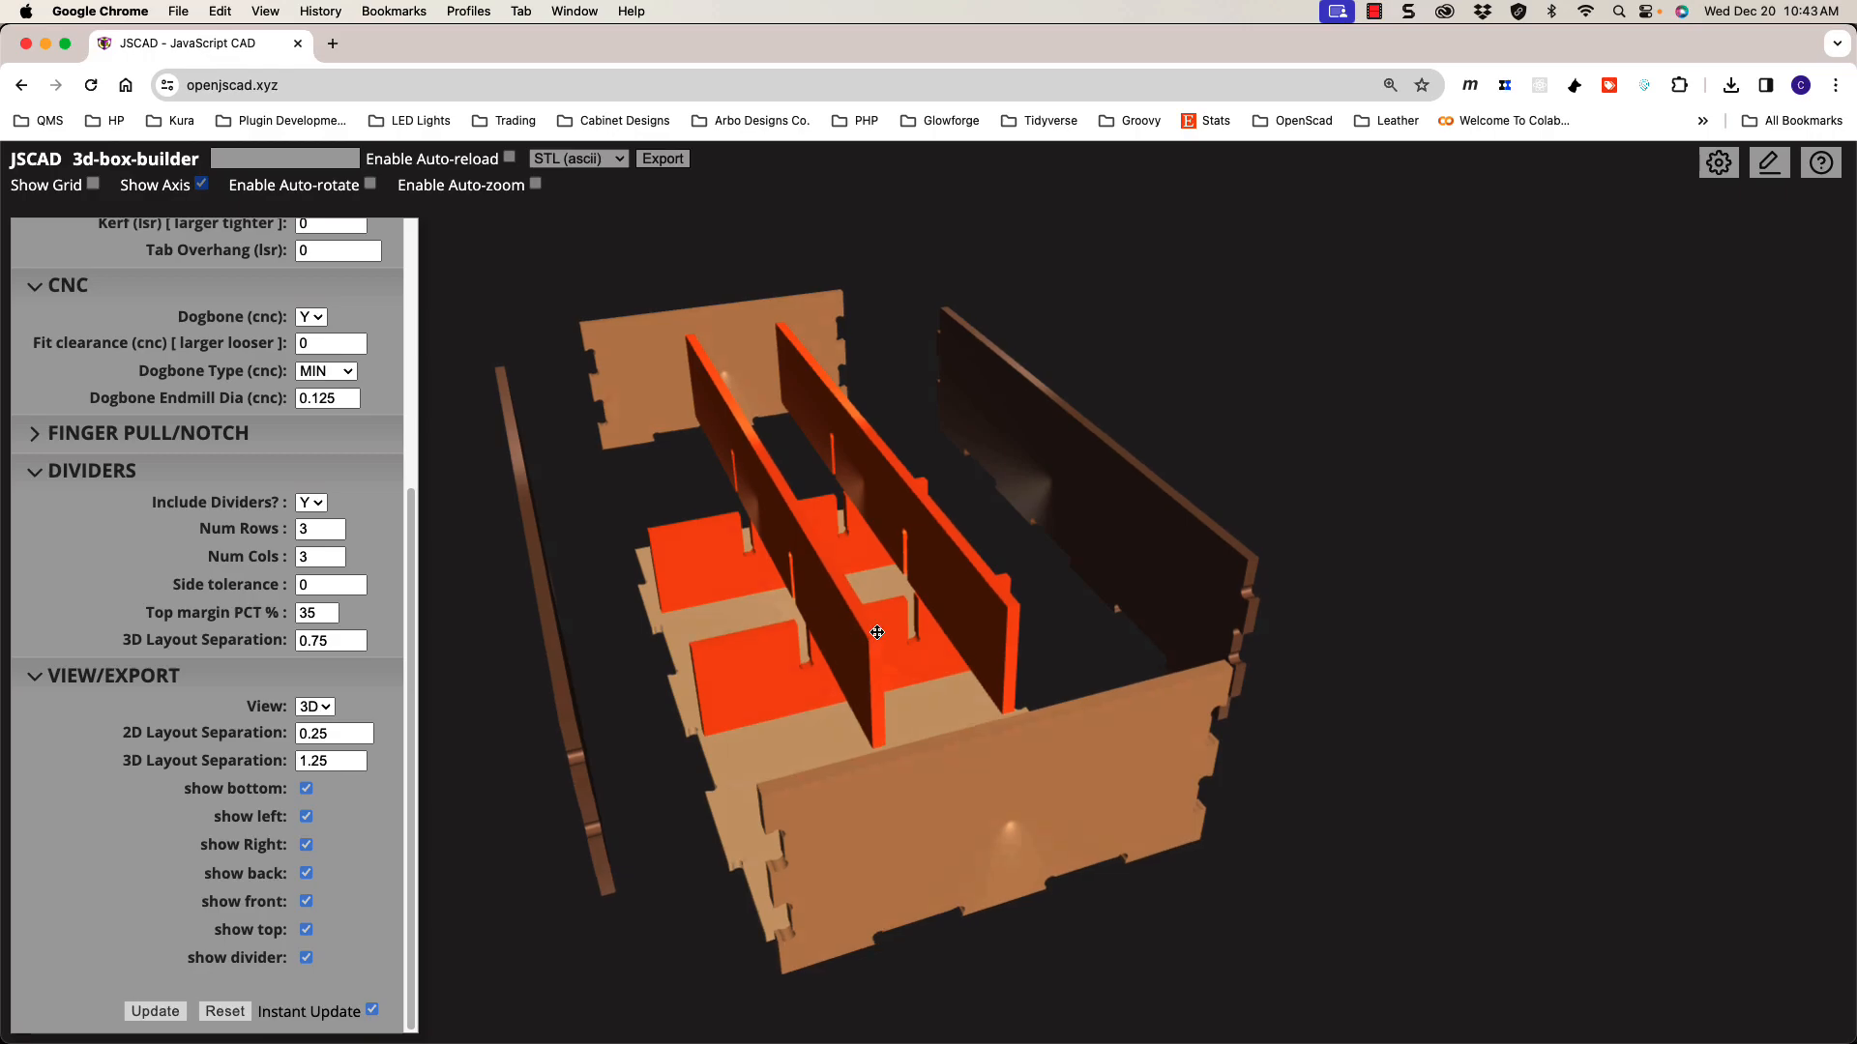
scroll(875, 632, "up", 5)
scroll(1008, 638, "down", 5)
left_click_drag(1007, 639, 869, 632)
scroll(915, 635, "up", 3)
scroll(915, 634, "down", 3)
scroll(869, 631, "up", 3)
scroll(869, 632, "down", 2)
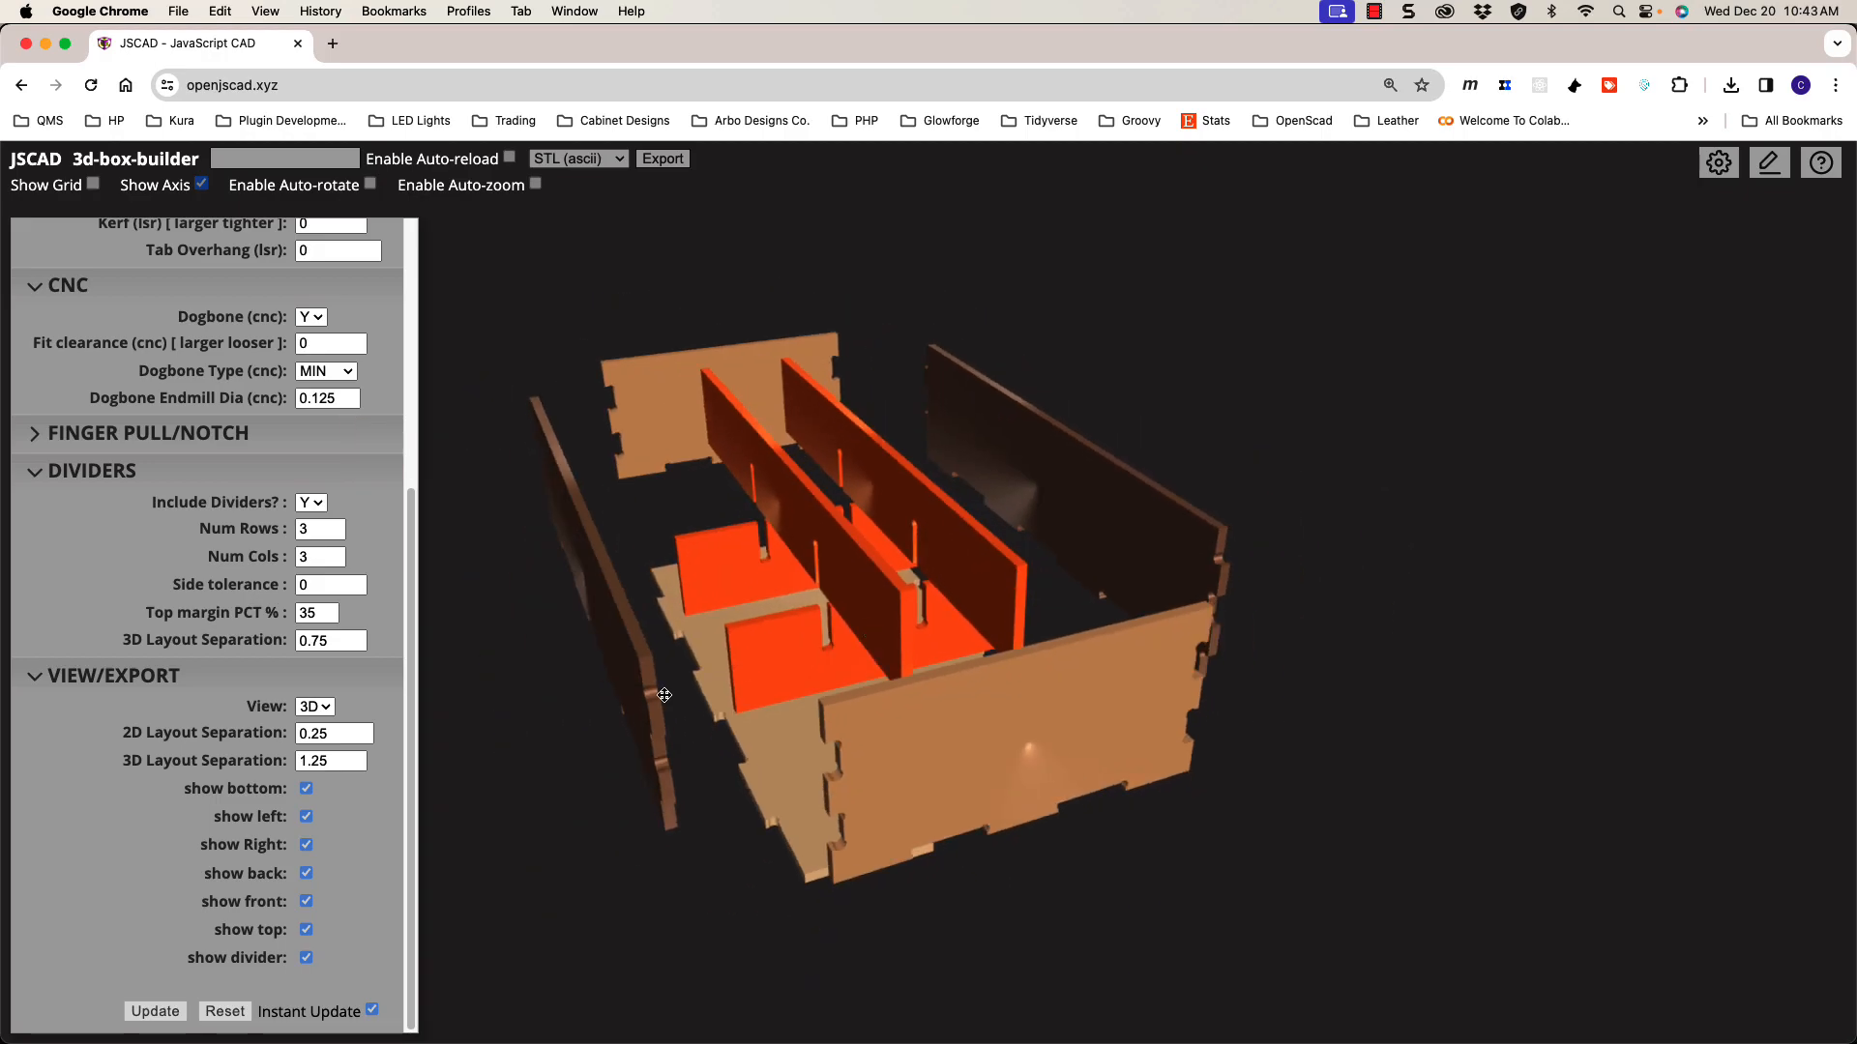
left_click_drag(413, 903, 413, 655)
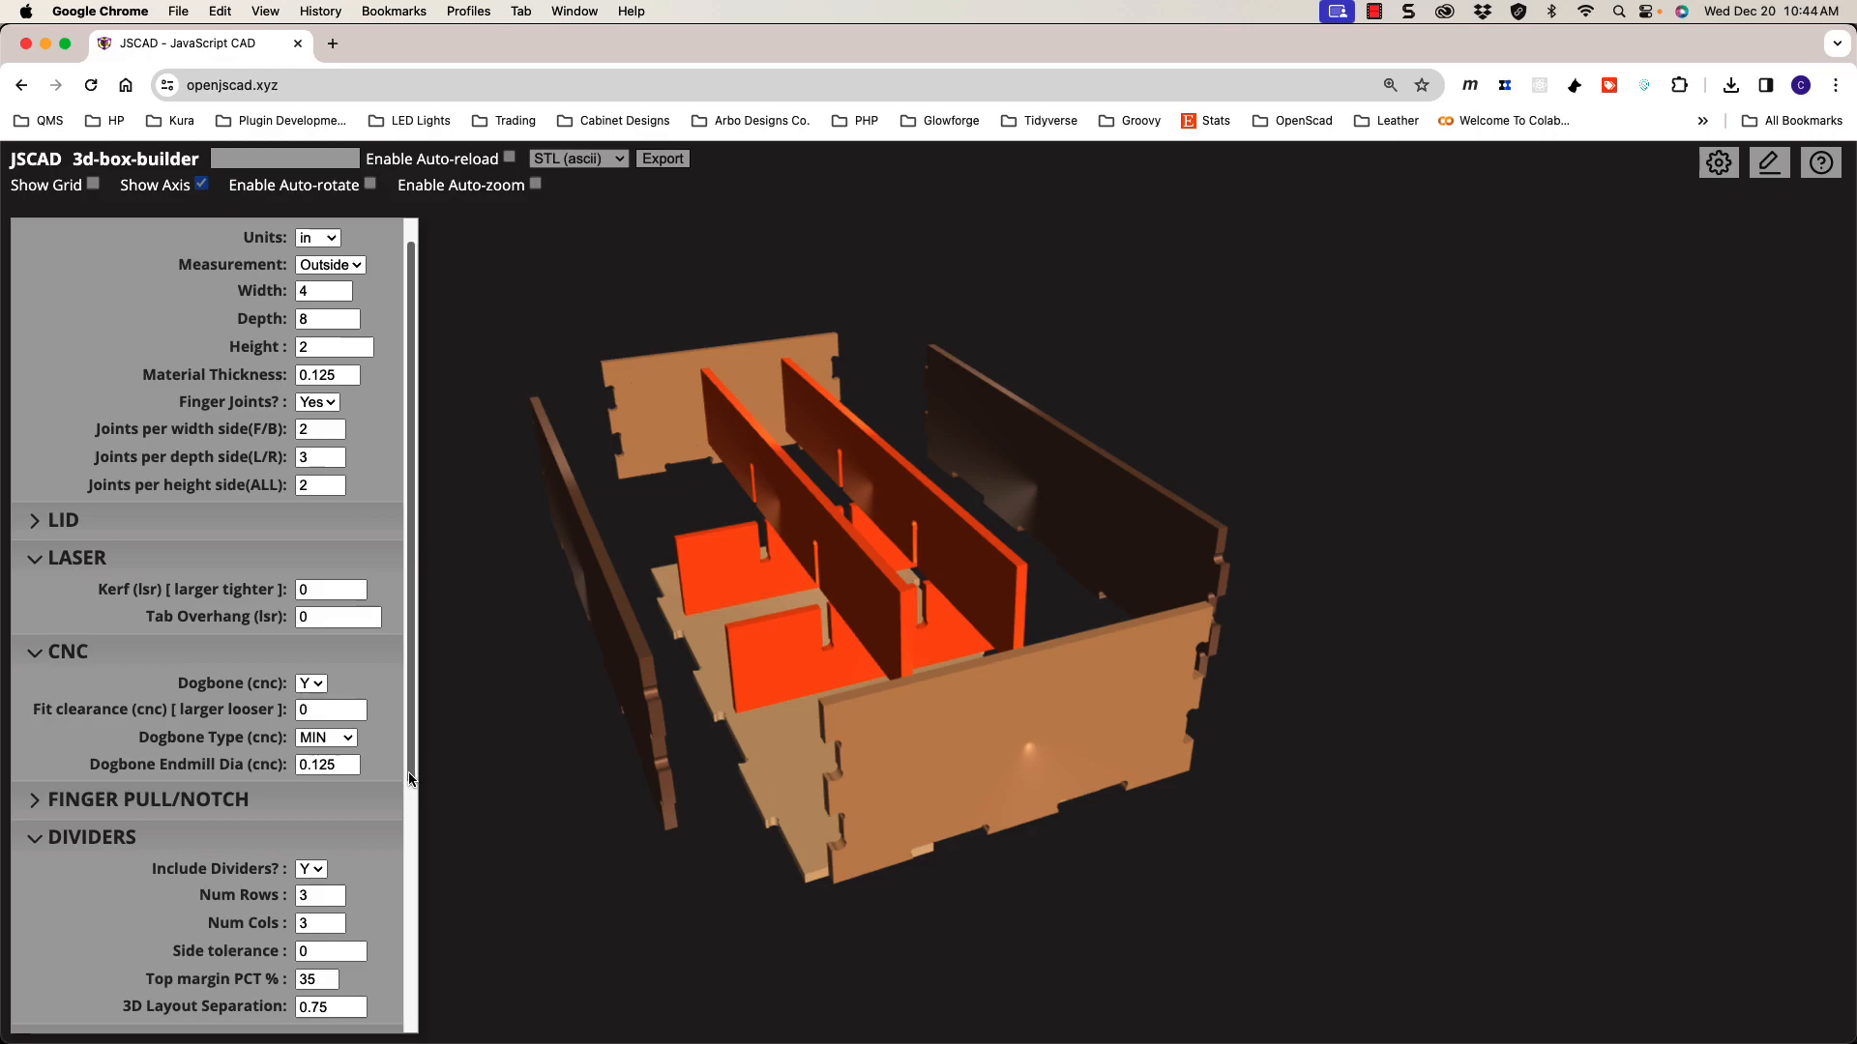
scroll(411, 785, "down", 3)
scroll(251, 831, "up", 5)
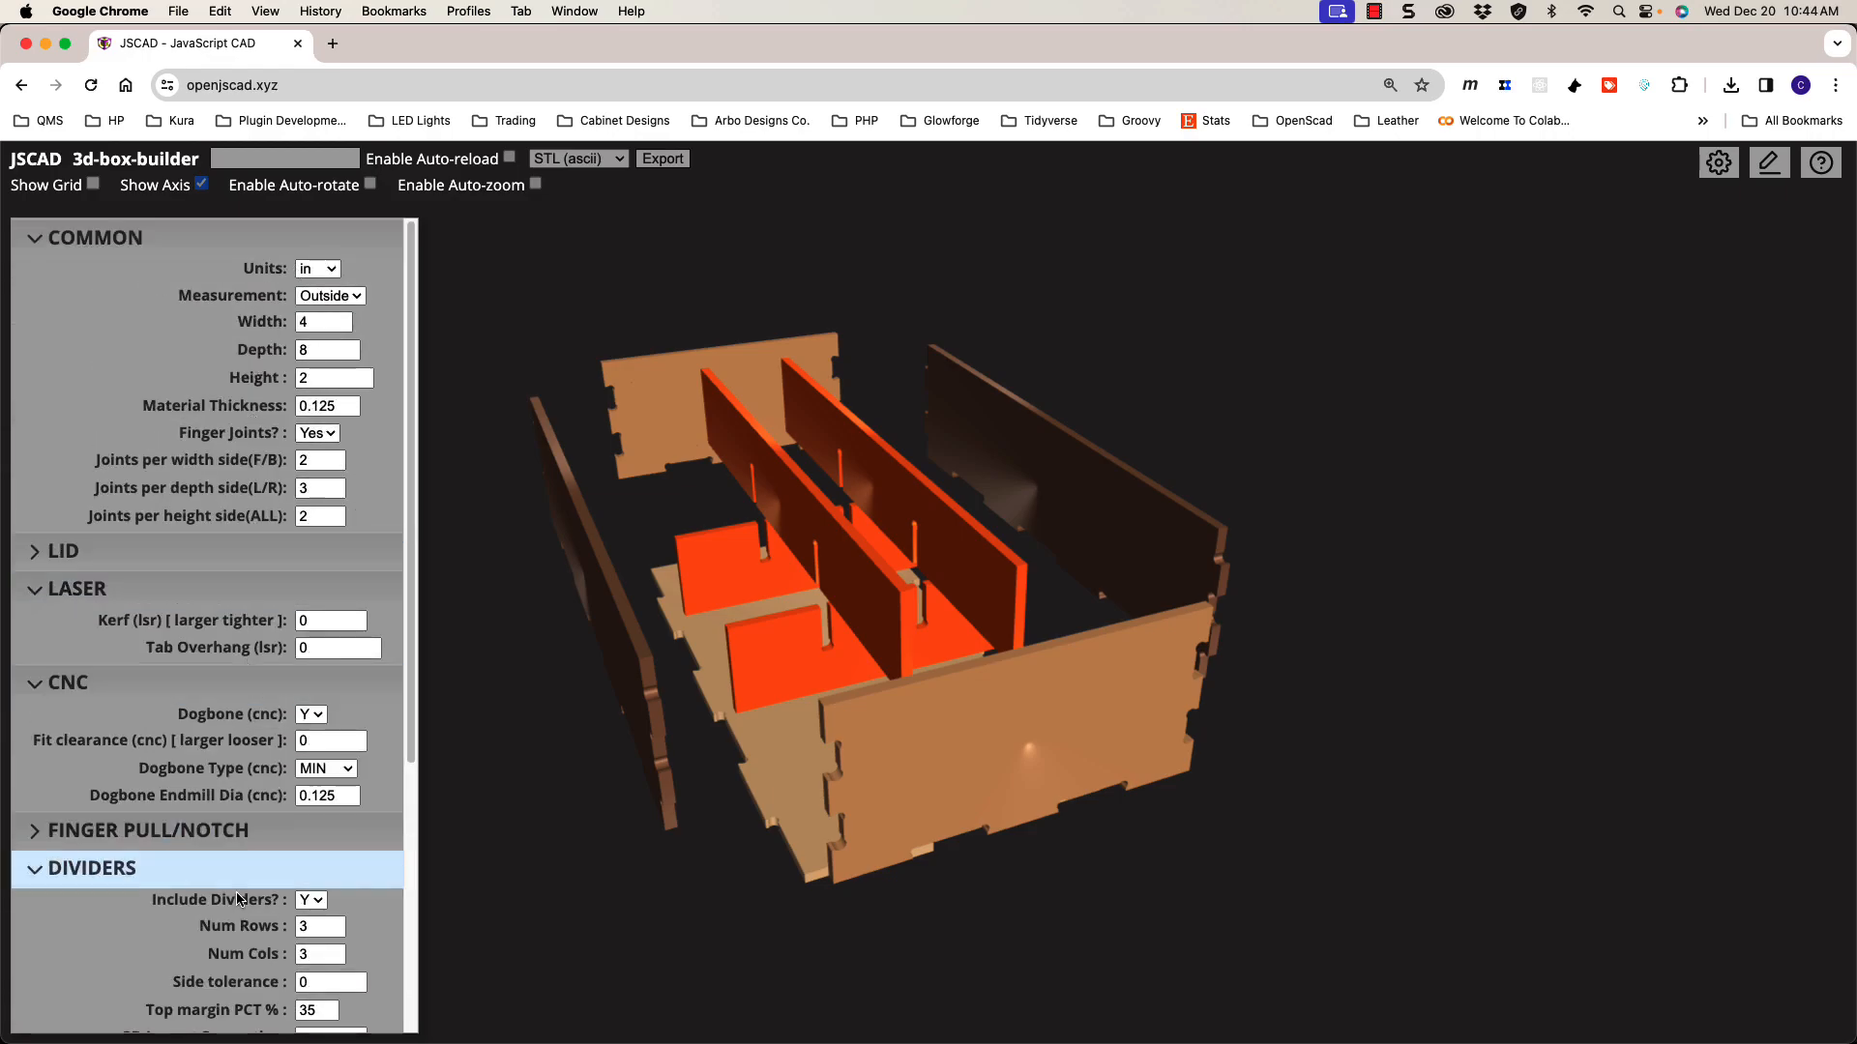
left_click_drag(411, 704, 444, 541)
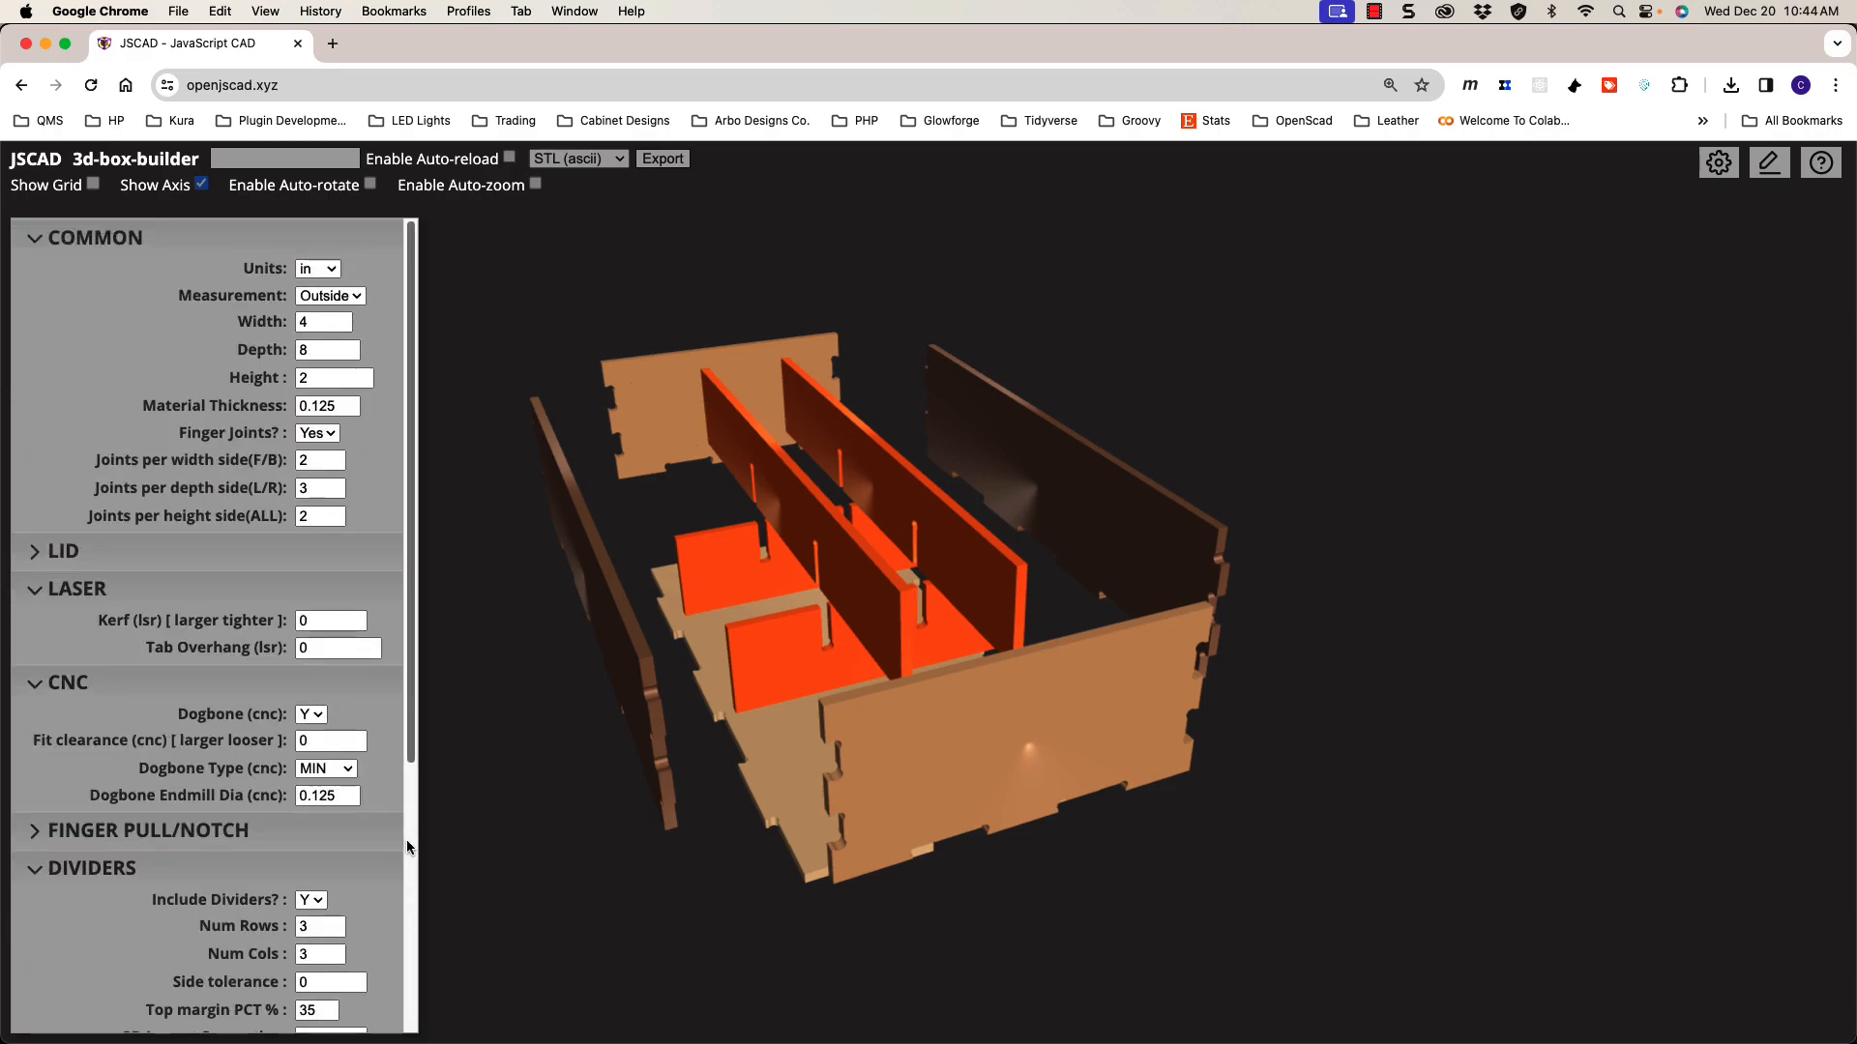
scroll(408, 846, "down", 5)
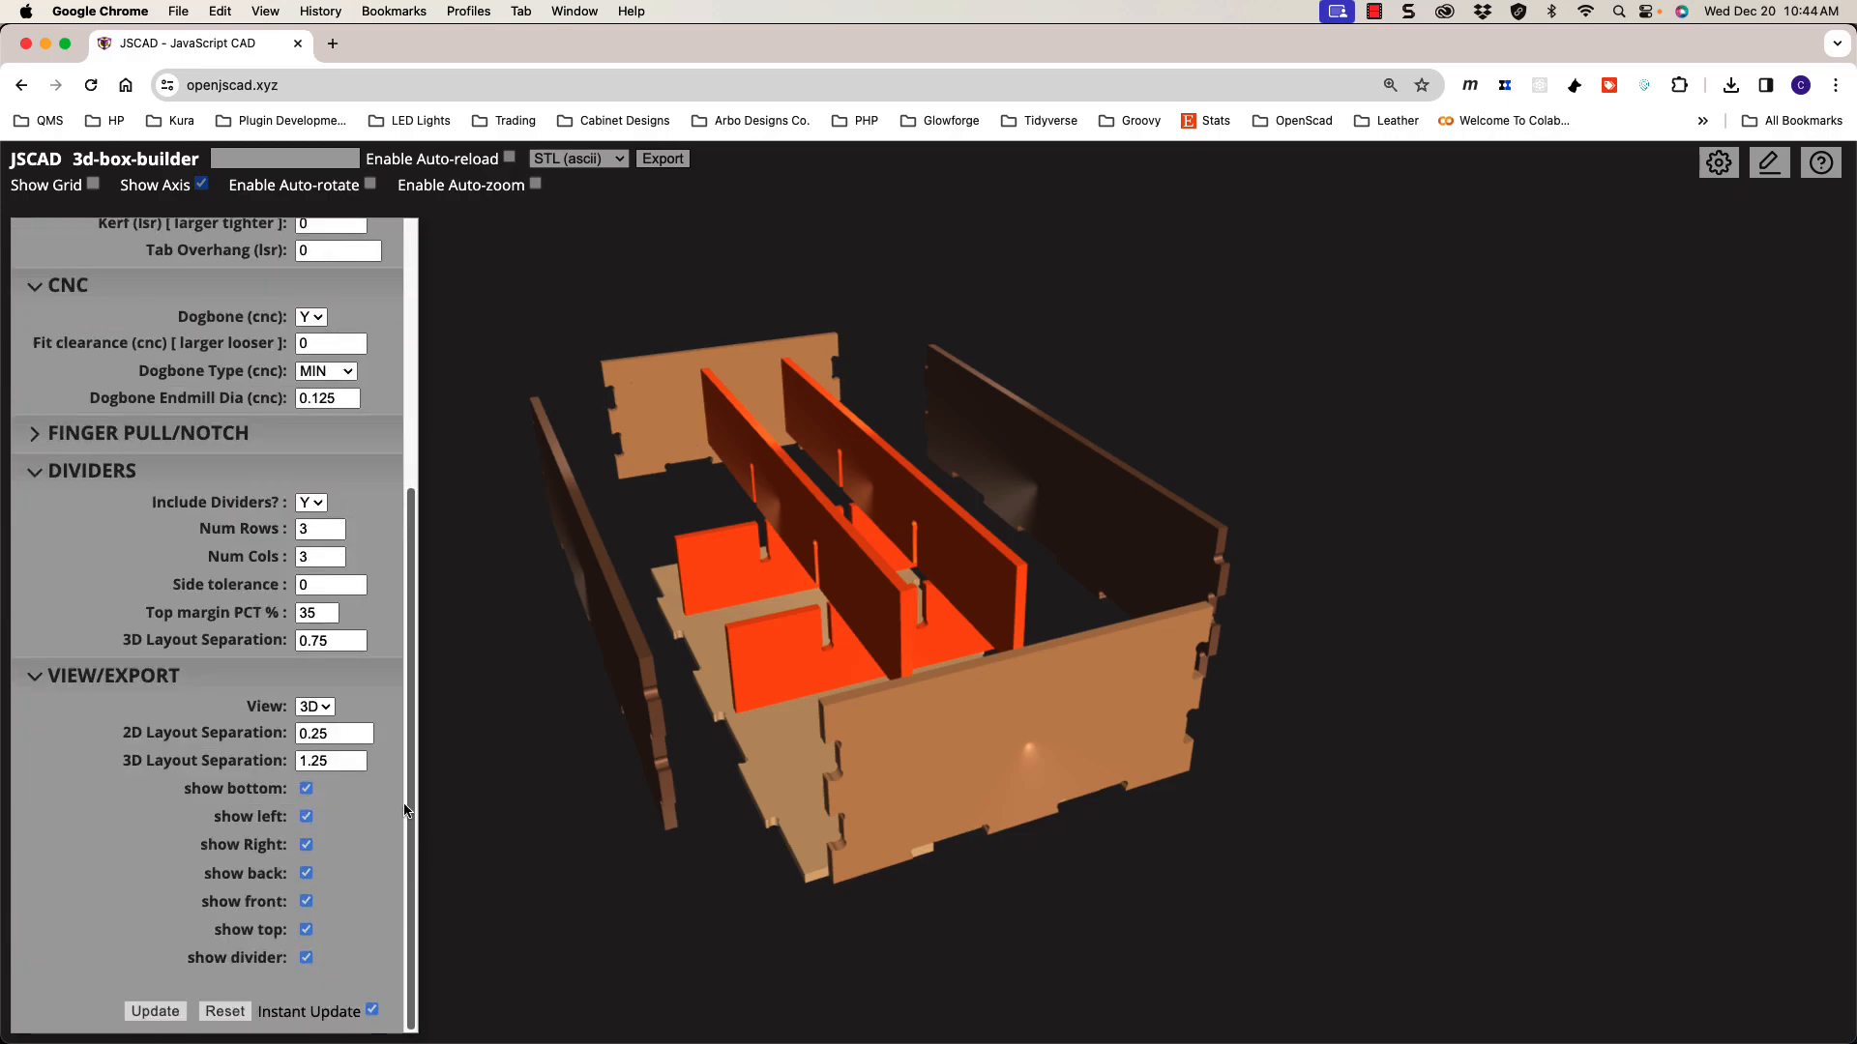
mouse_move(412, 799)
left_mouse_down()
mouse_move(413, 758)
mouse_move(414, 789)
left_mouse_up()
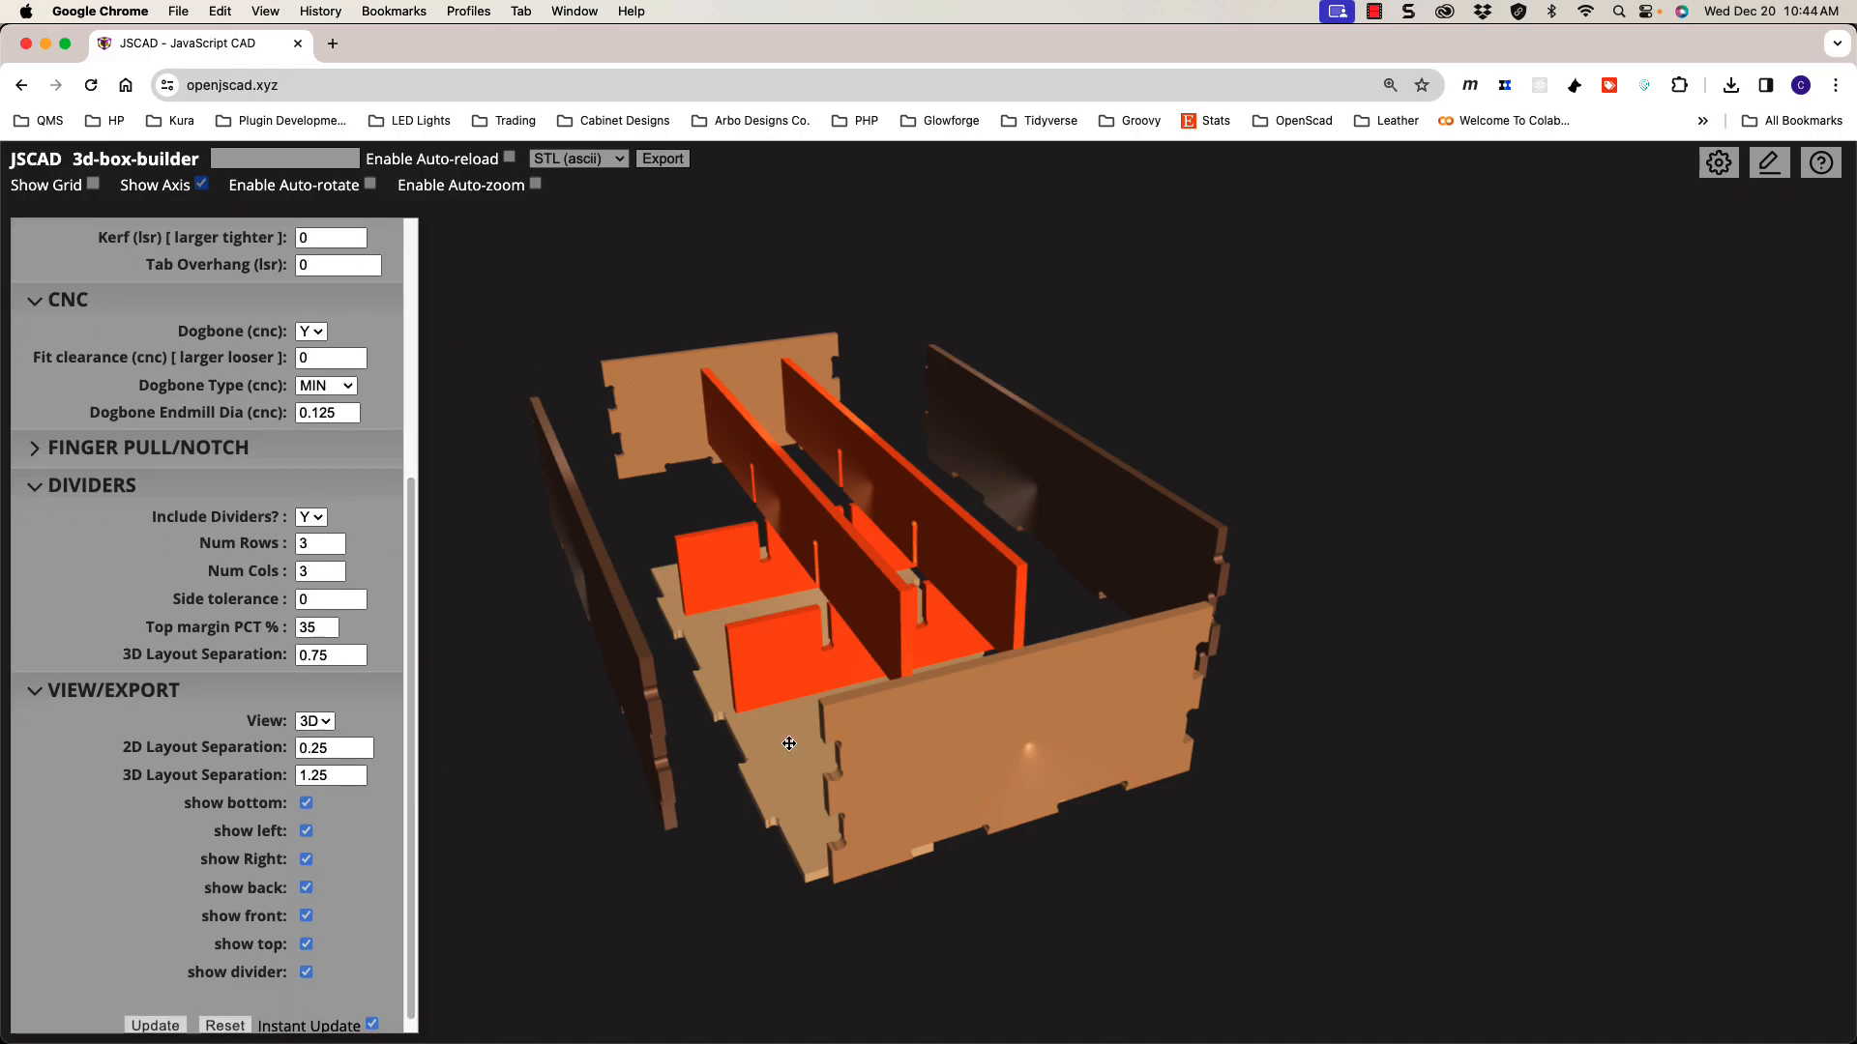
Step: Inspect the box from the front and left, briefly showing then hiding the source code editor
left_click_drag(929, 749, 966, 739)
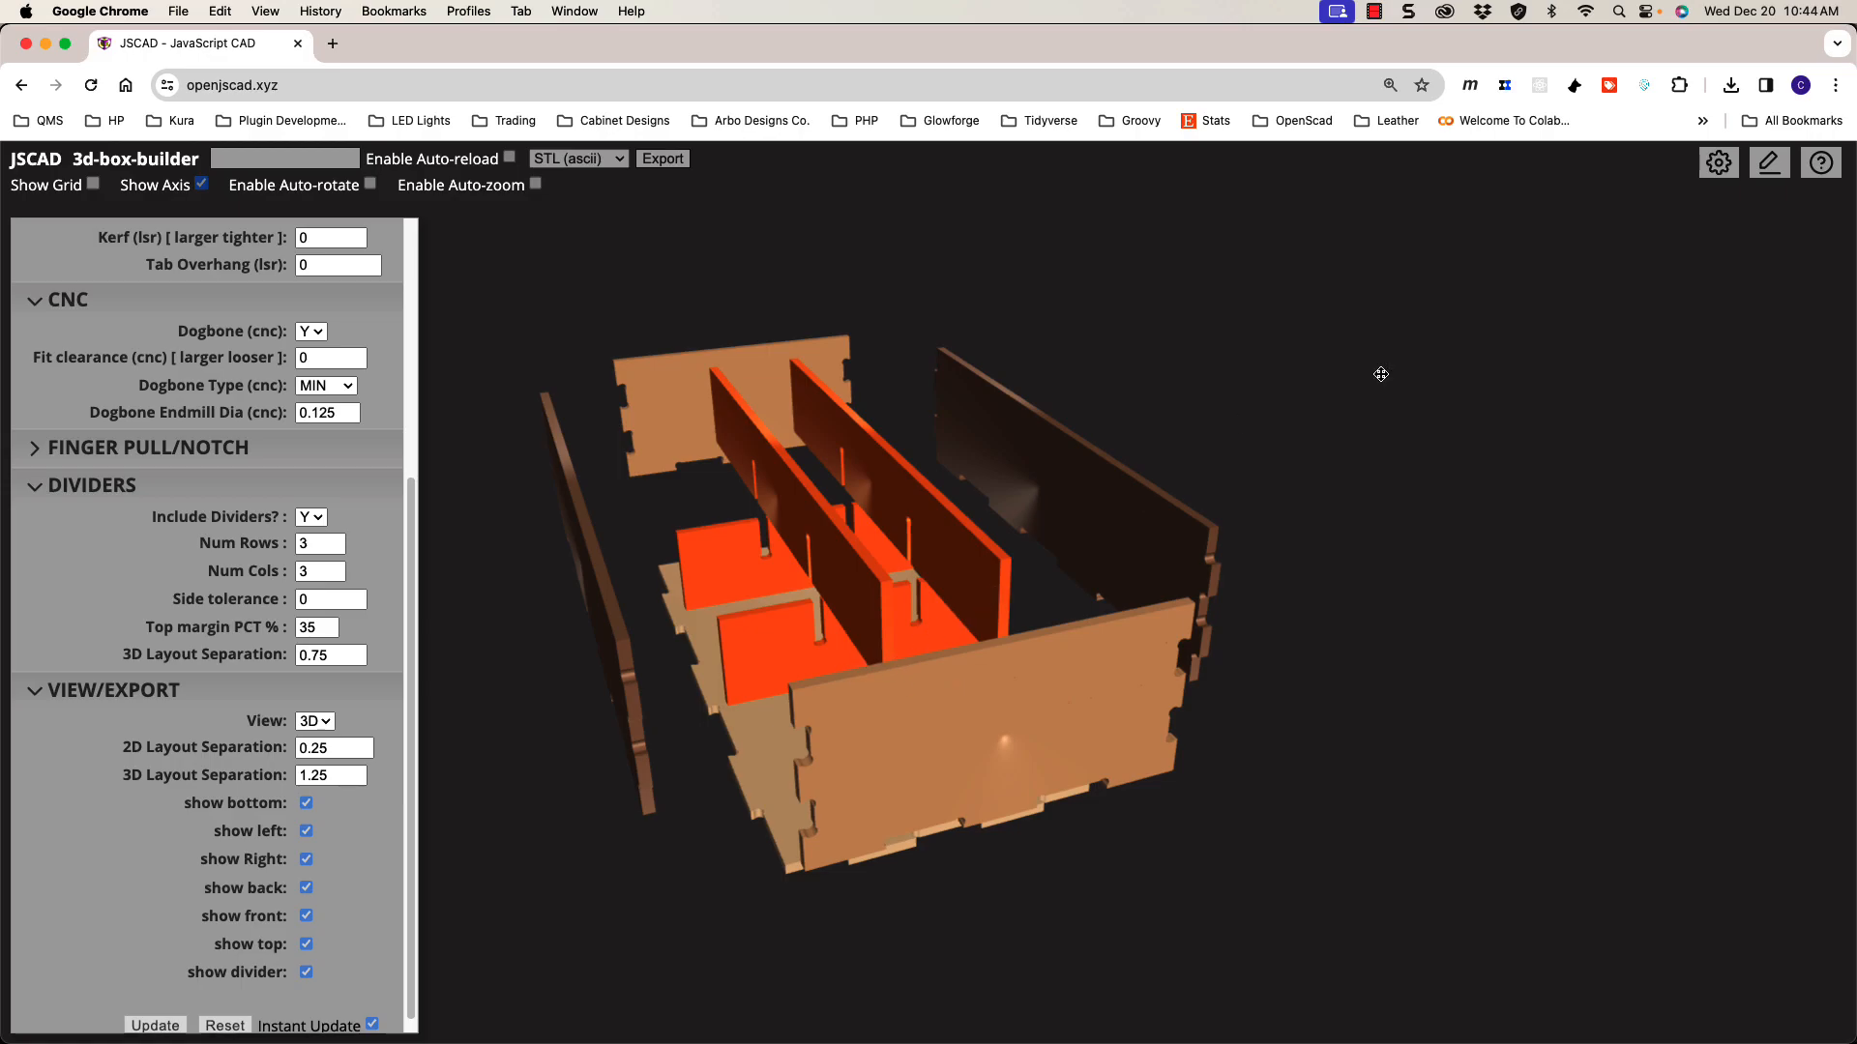
left_click_drag(1056, 525, 935, 557)
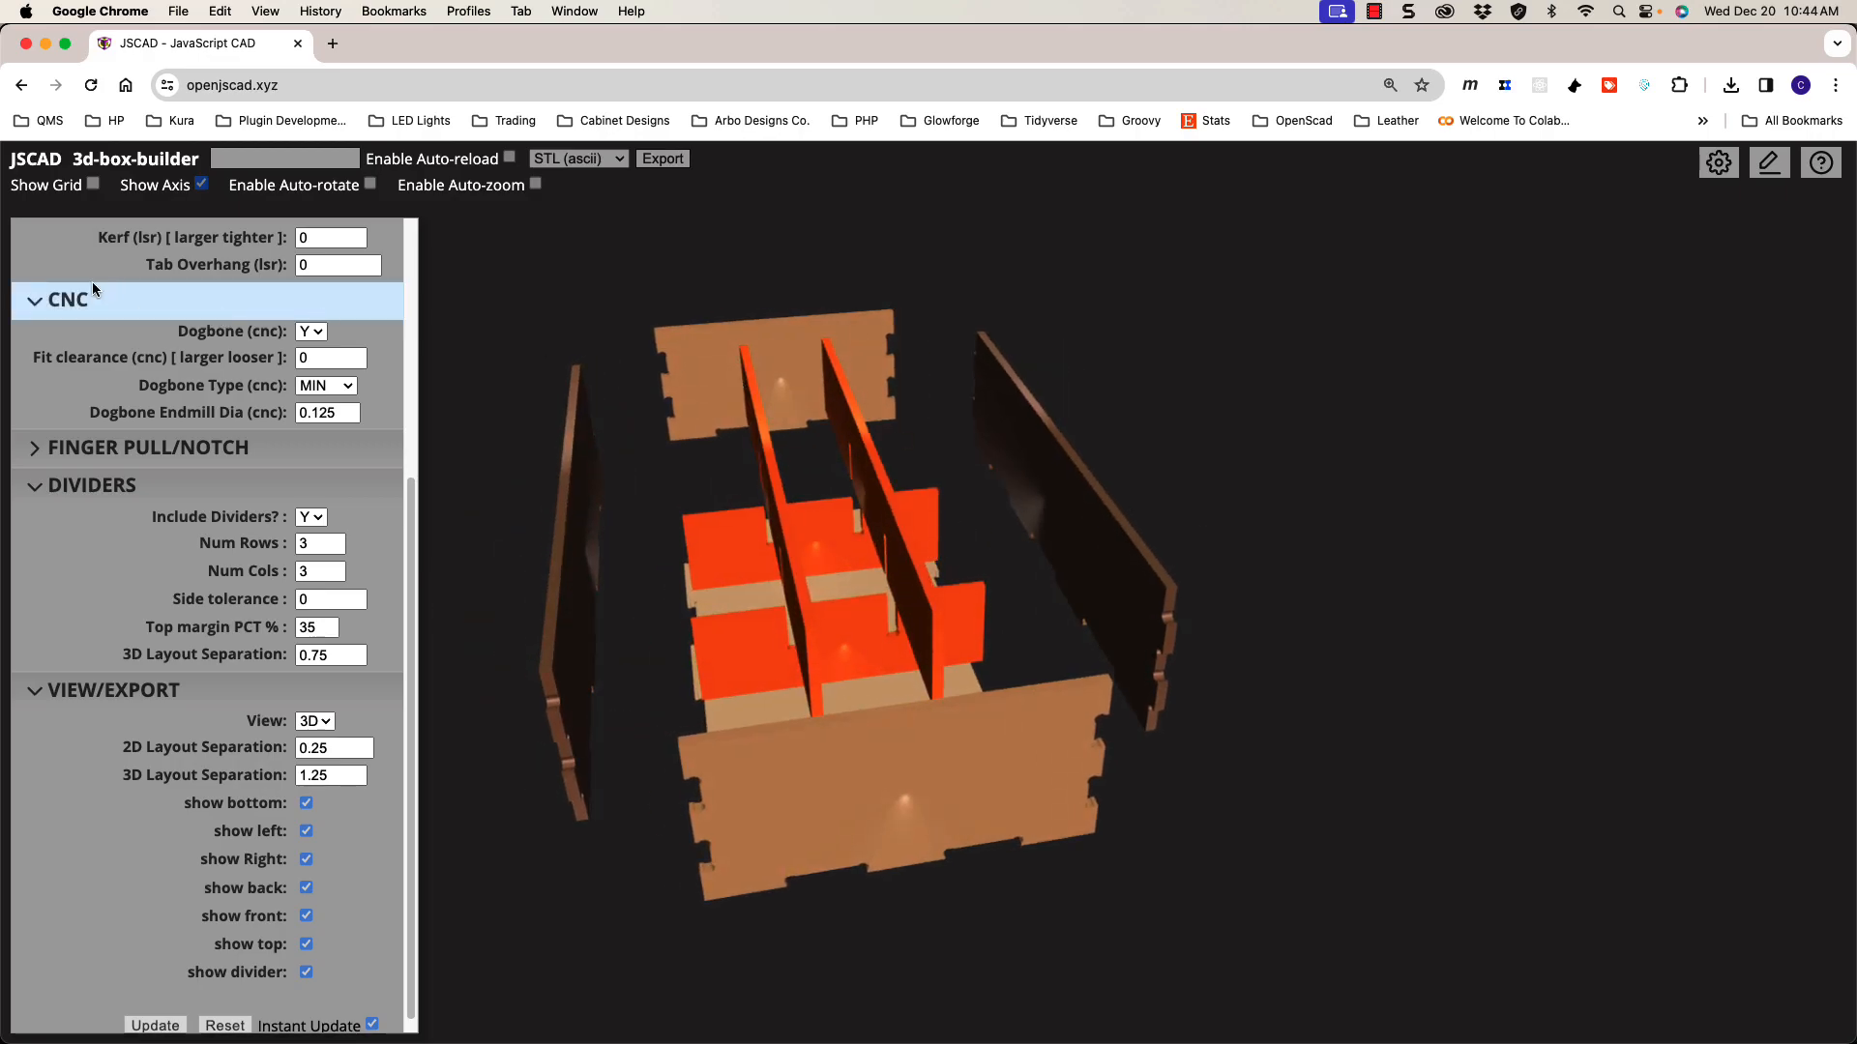
left_click_drag(839, 510, 829, 497)
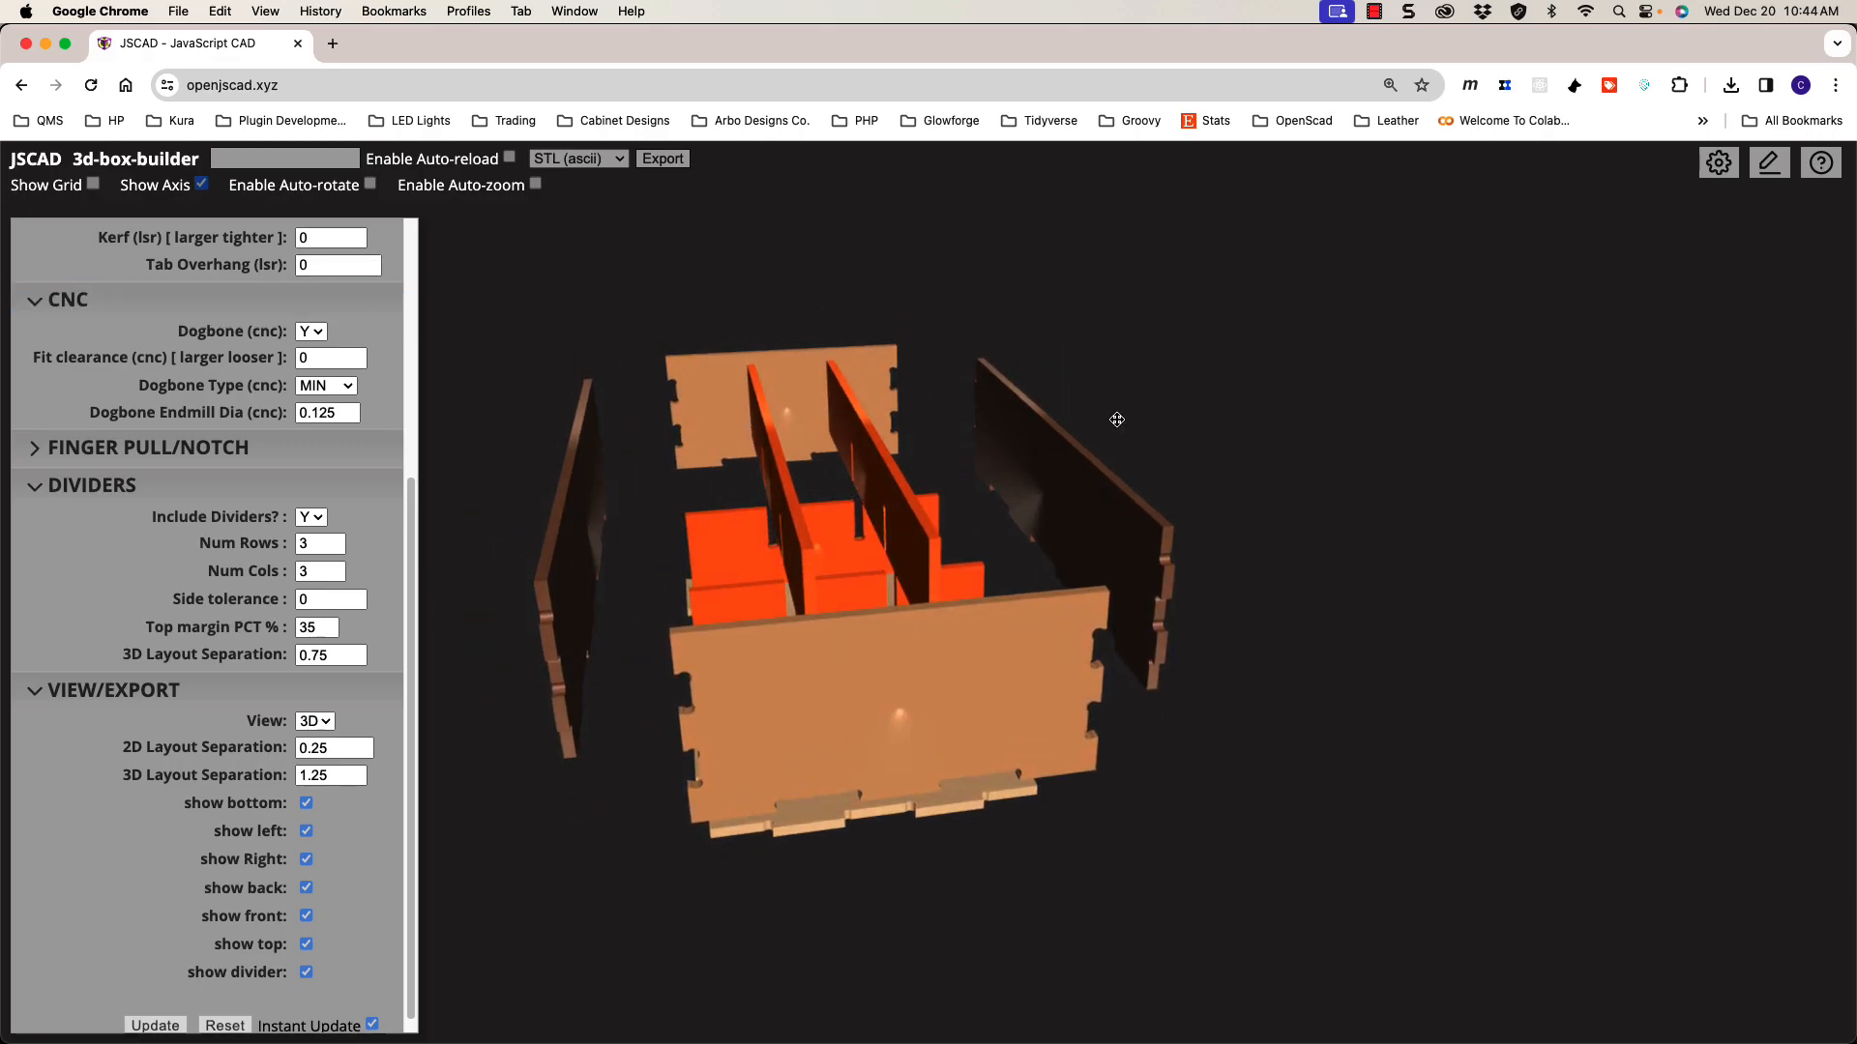
left_click(1762, 172)
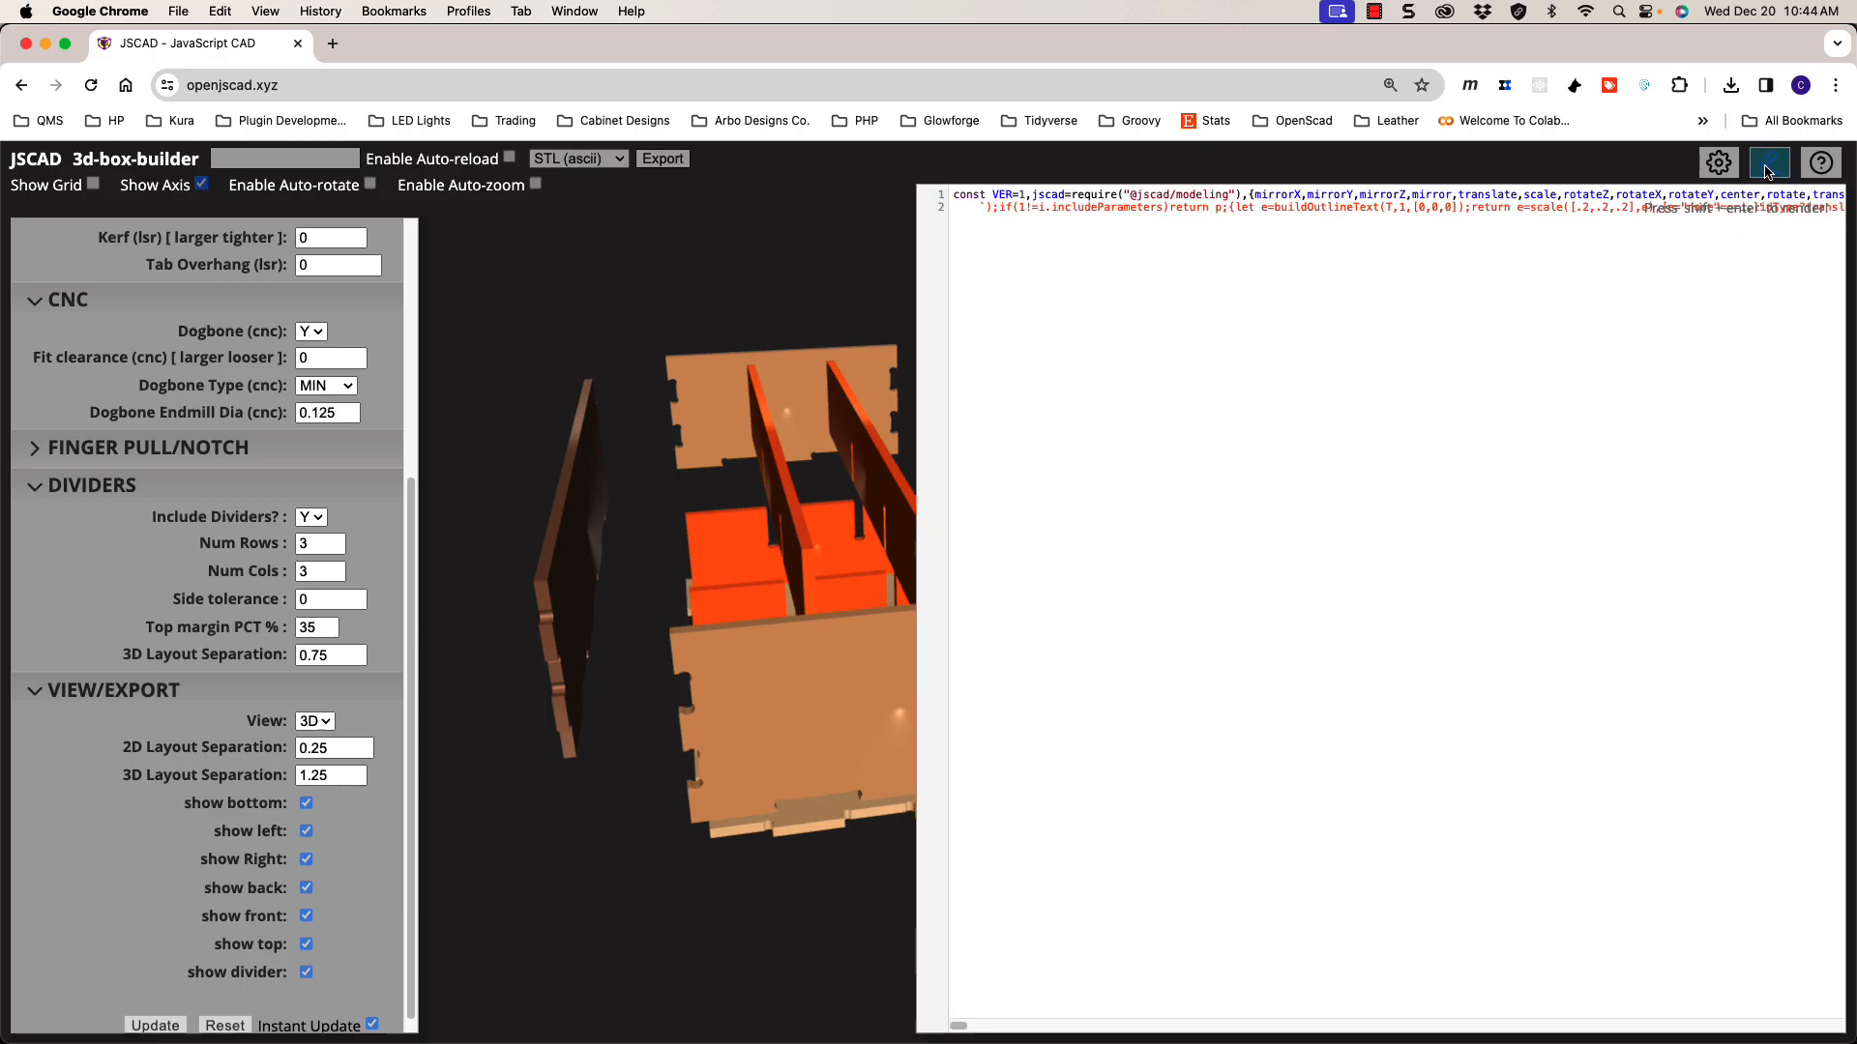
left_click(1769, 165)
Step: Inspect all four walls and the raised 3×3 dividers from above and from the right end
left_click_drag(934, 475, 836, 469)
left_click_drag(874, 584, 1056, 642)
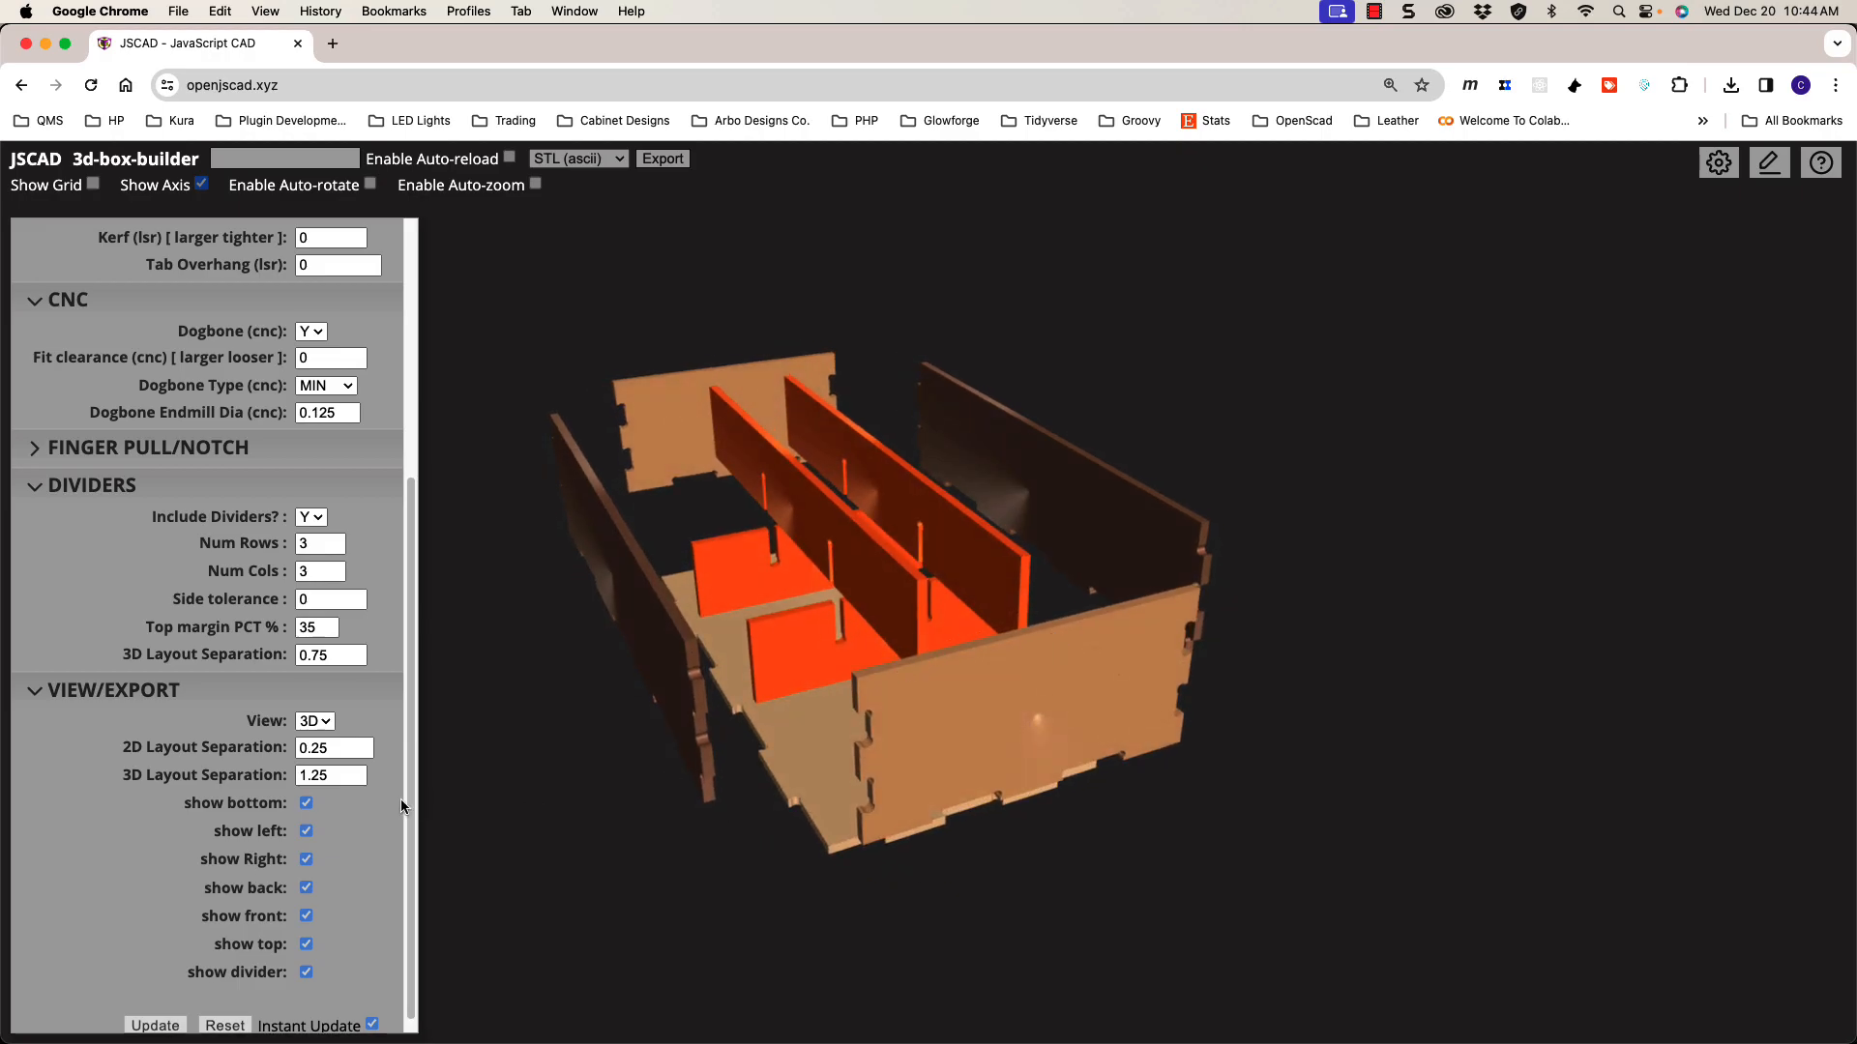
scroll(414, 767, "up", 1)
left_click_drag(414, 767, 396, 802)
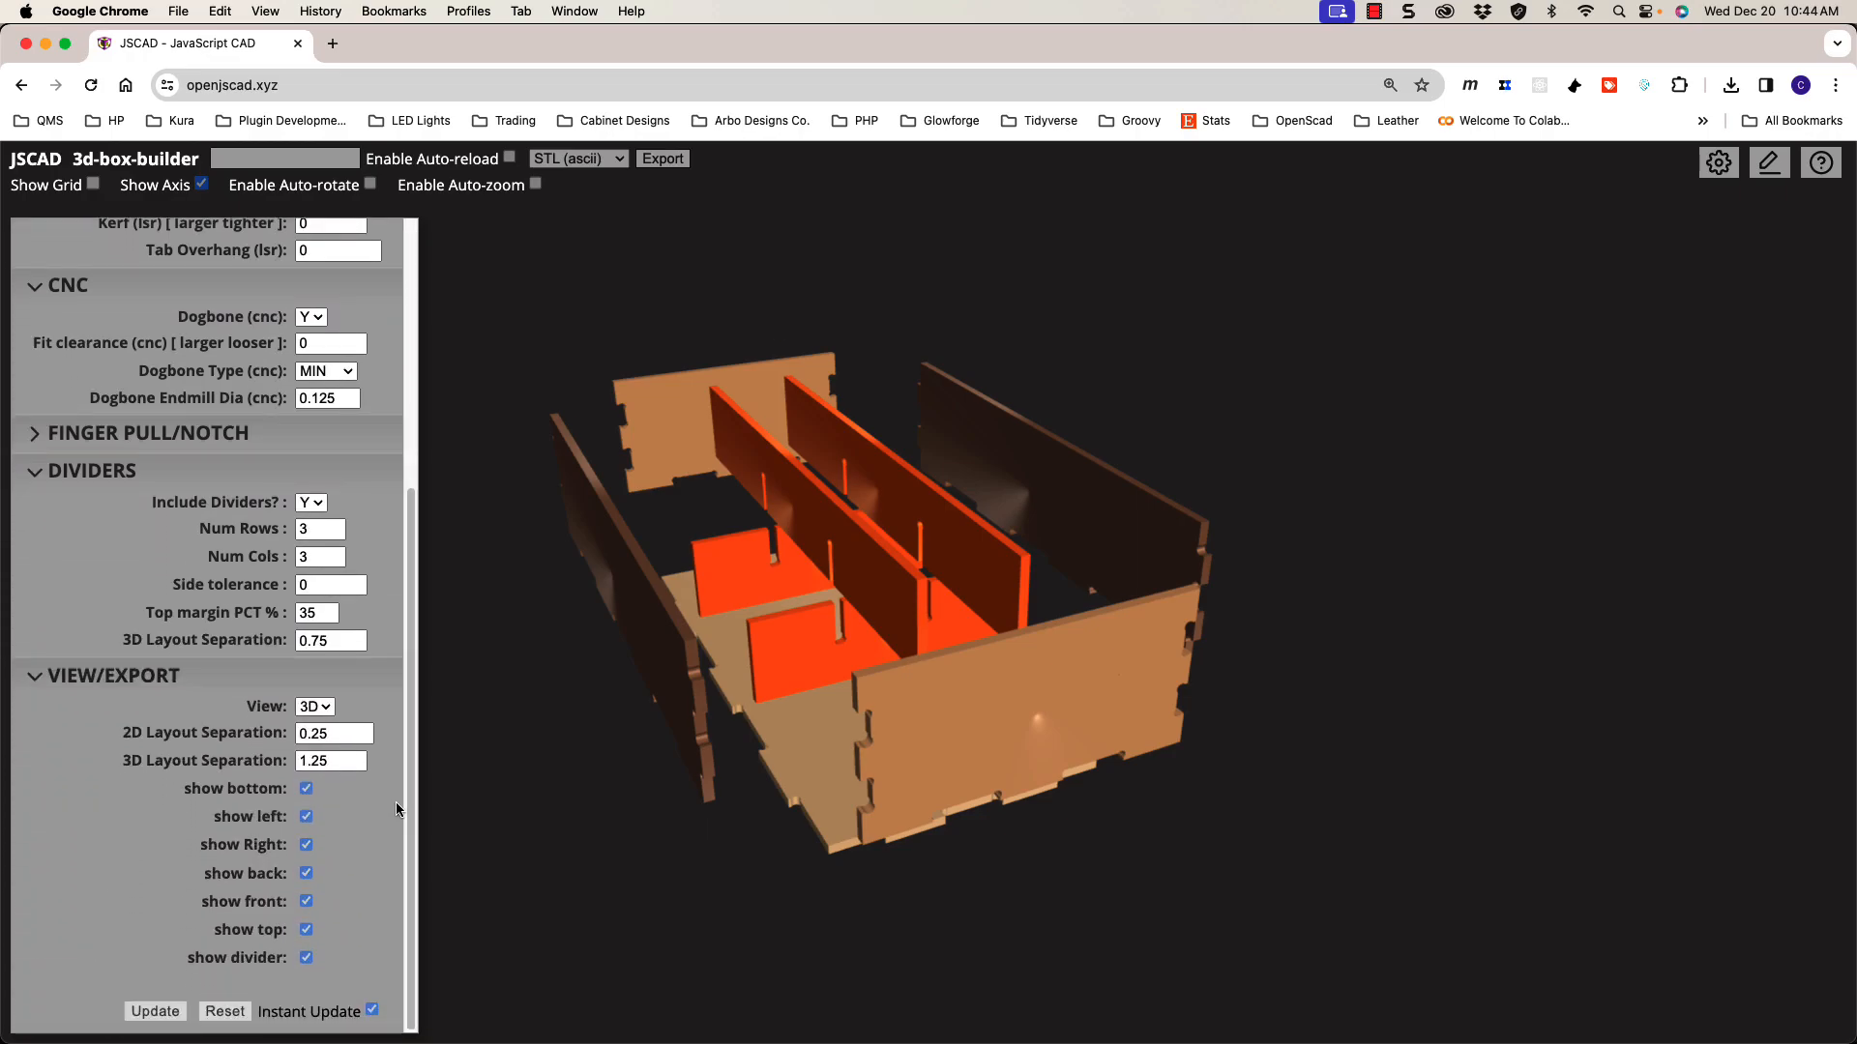
left_click_drag(685, 755, 743, 737)
left_click_drag(924, 633, 932, 682)
scroll(898, 660, "up", 5)
scroll(917, 632, "down", 3)
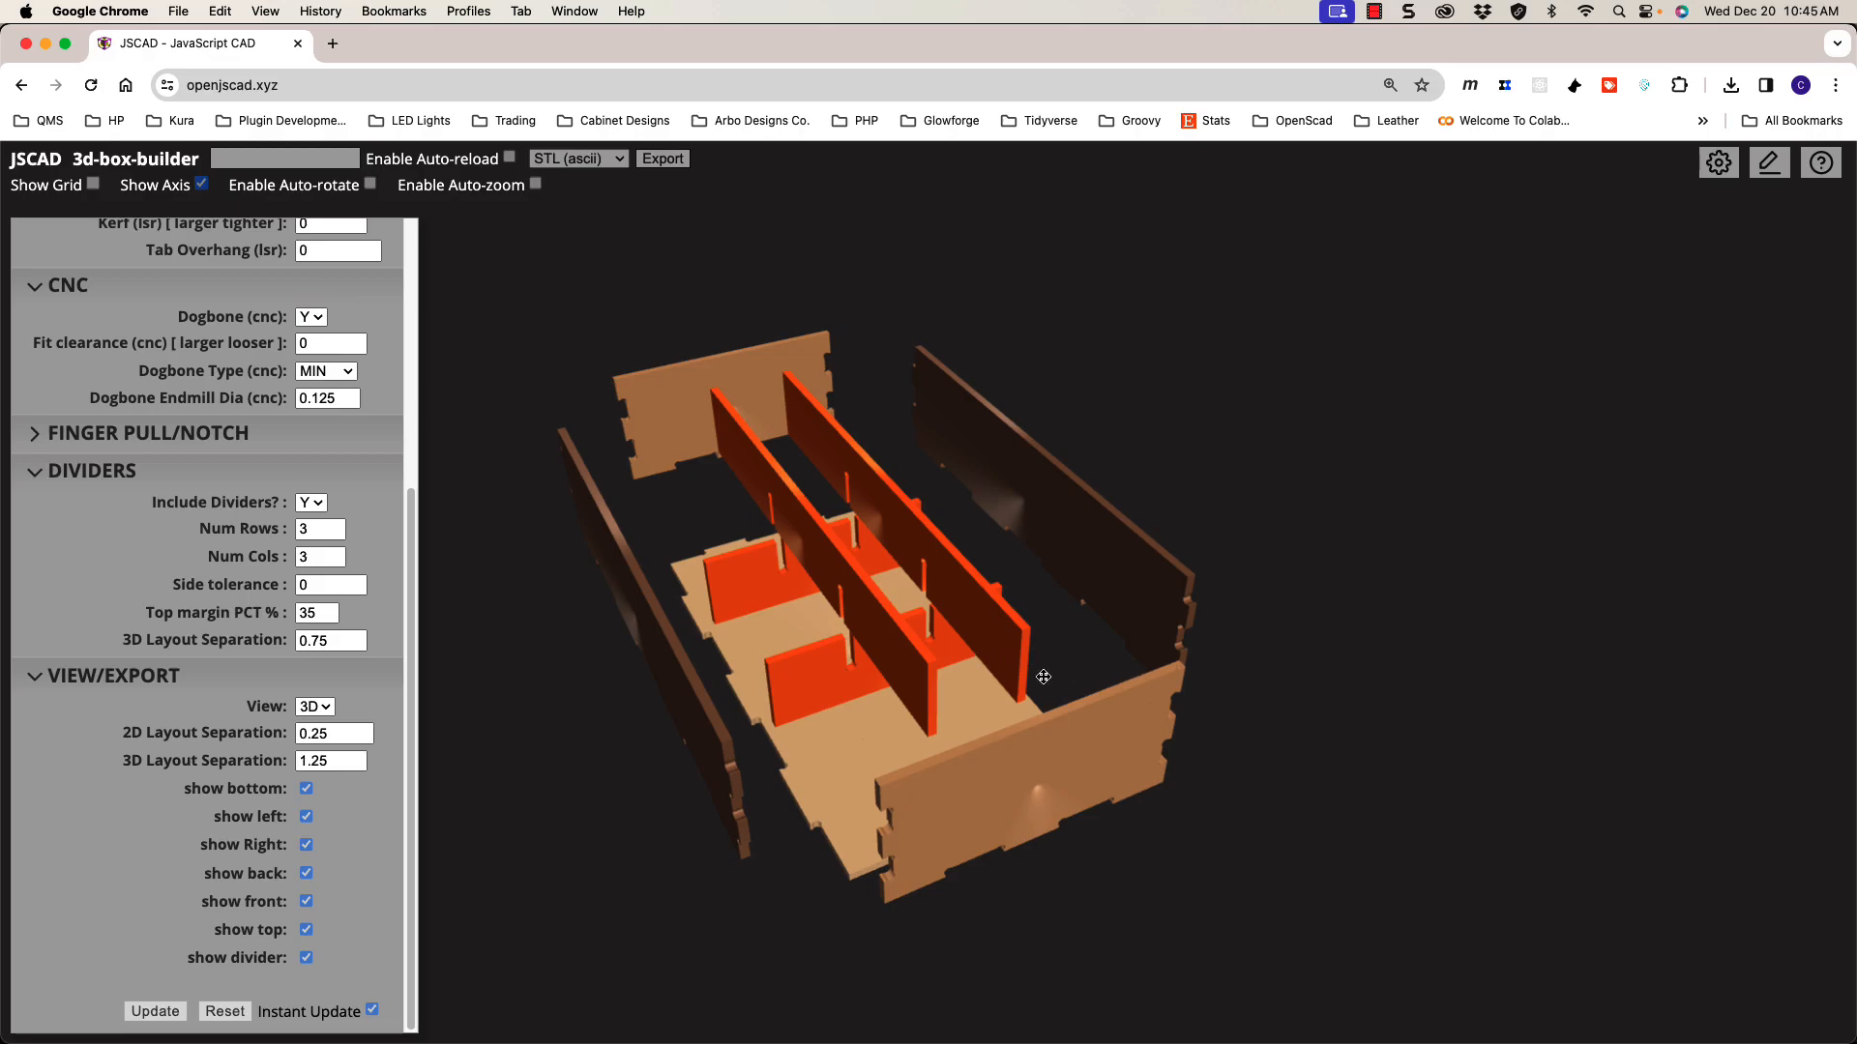
left_click(1374, 13)
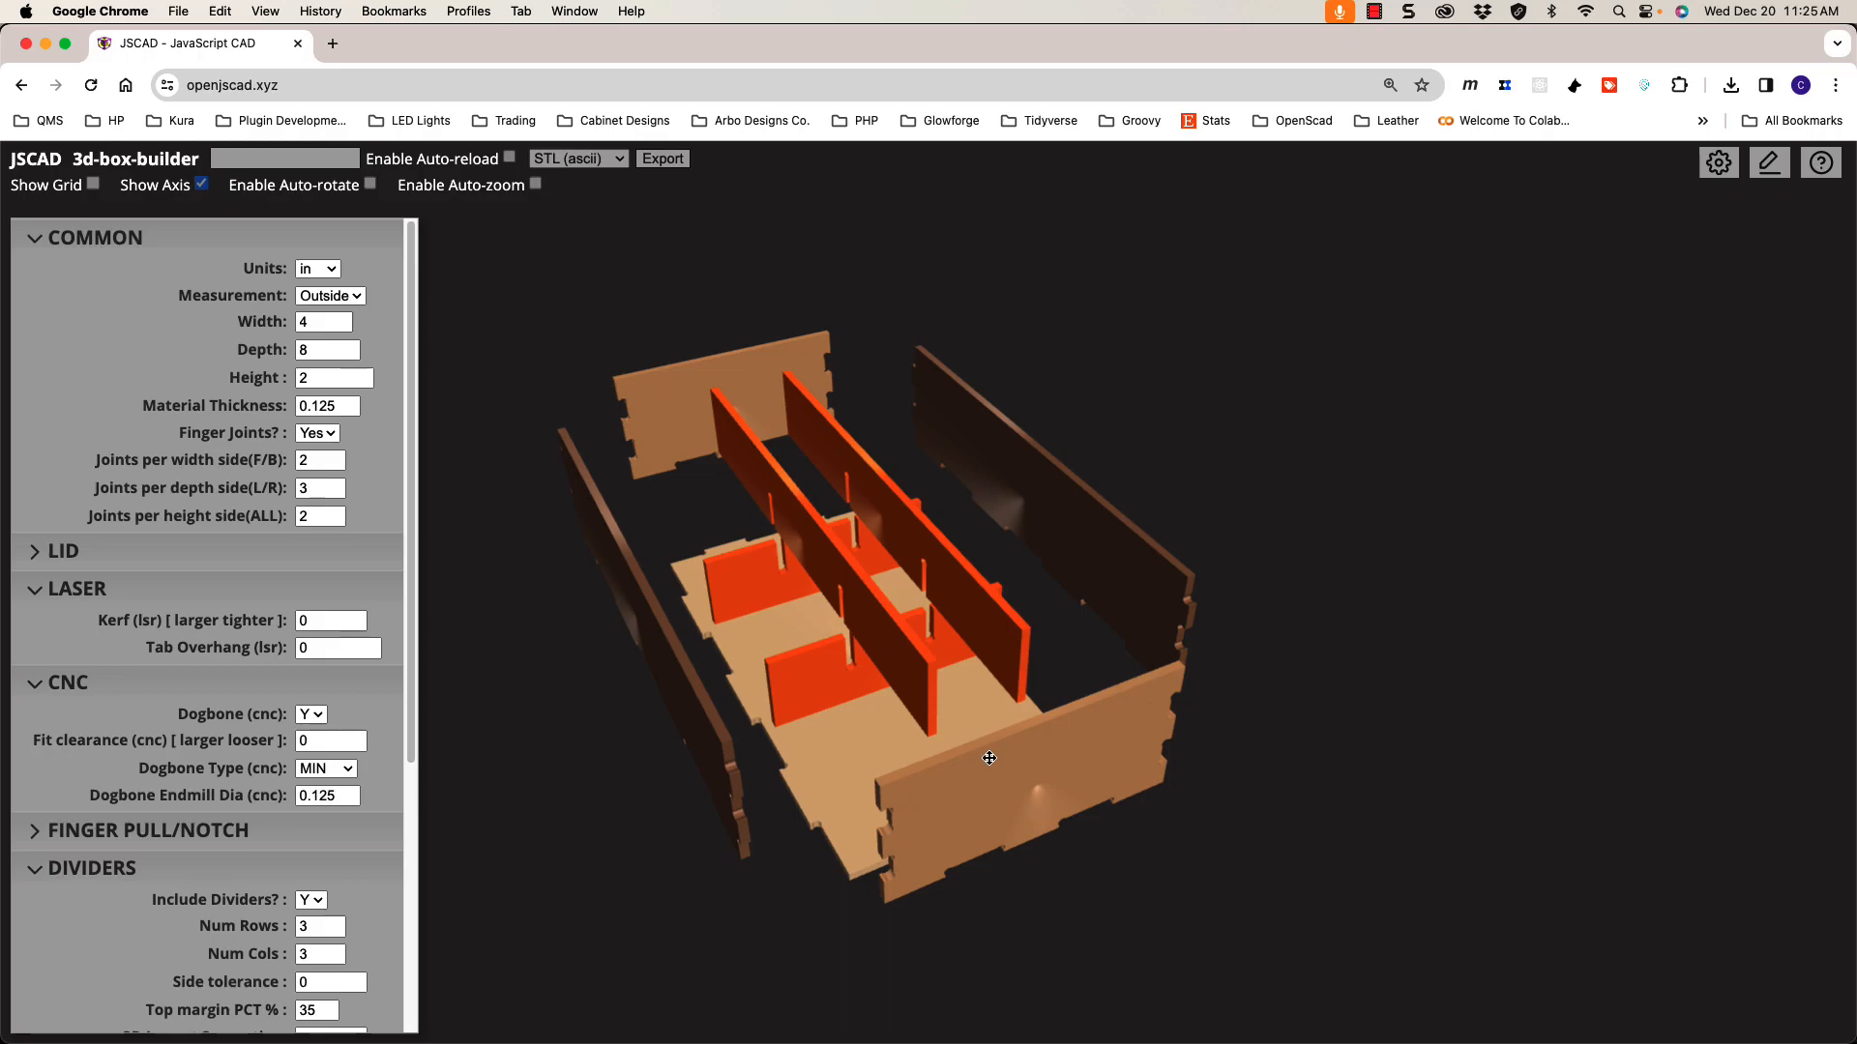
left_click(414, 894)
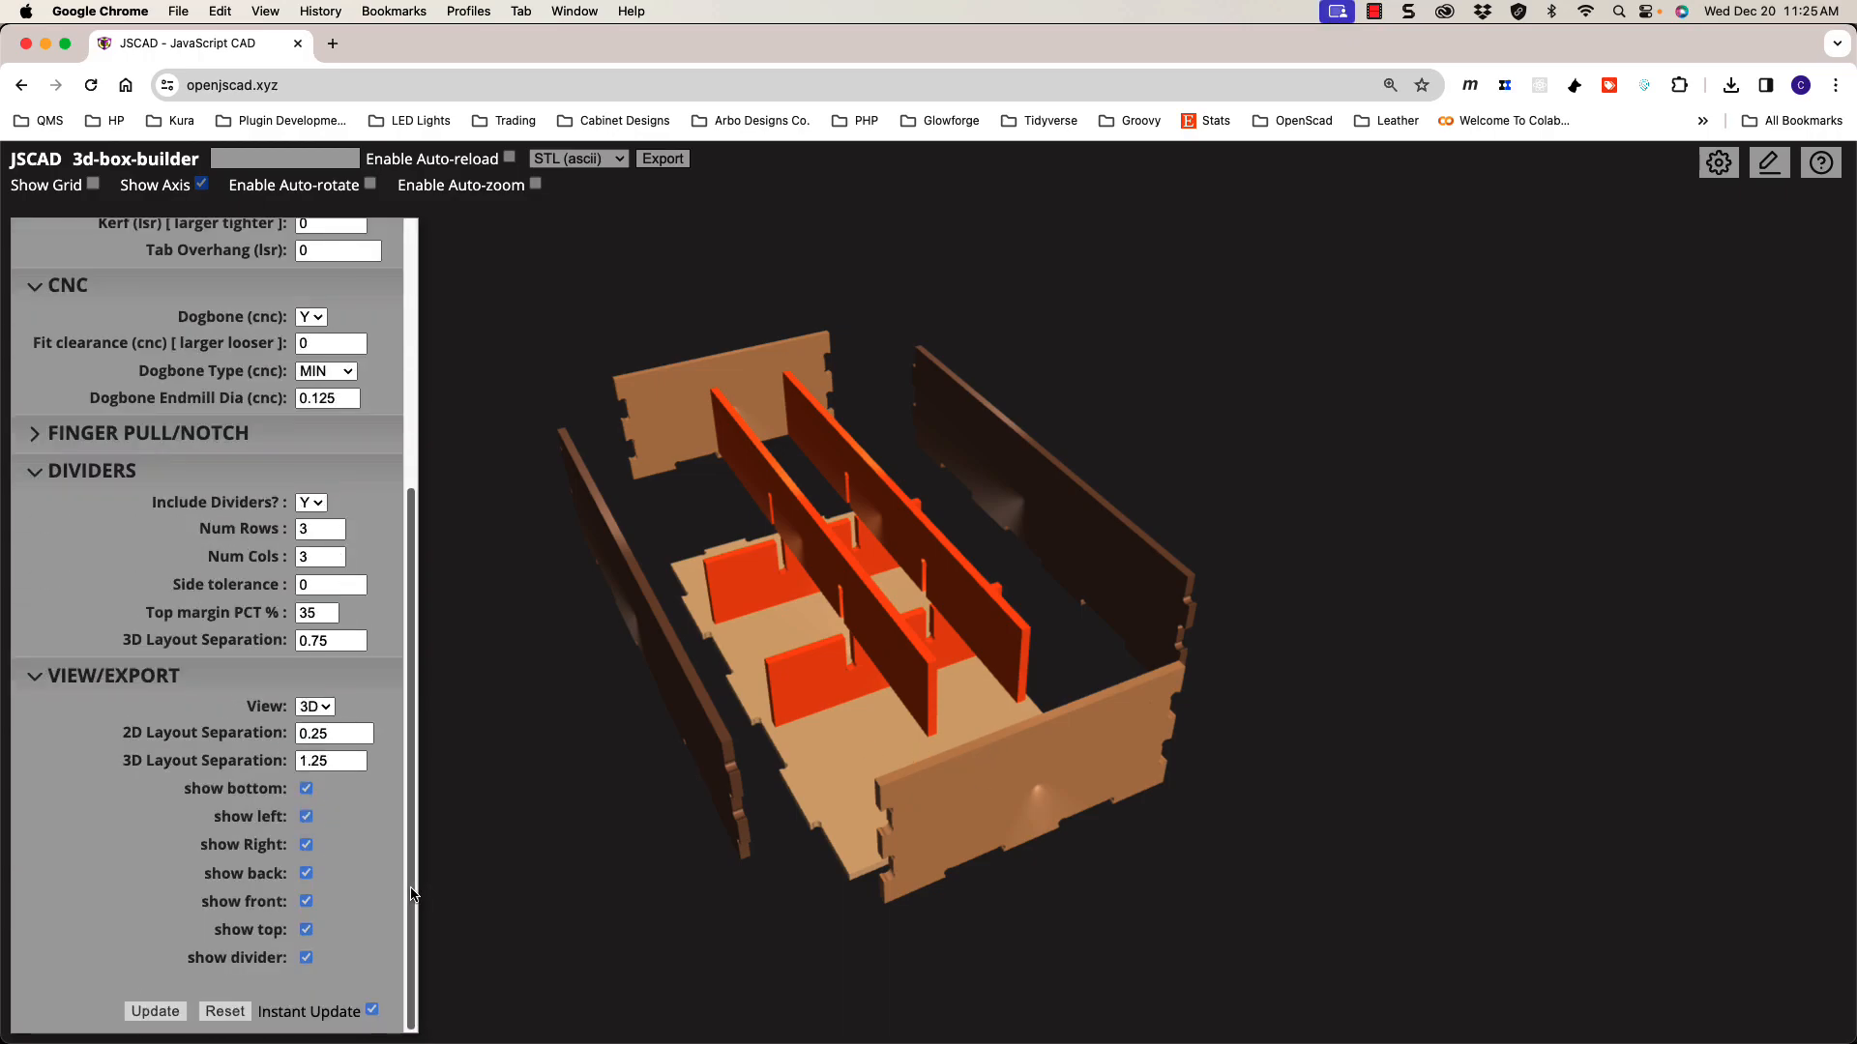
left_click(130, 677)
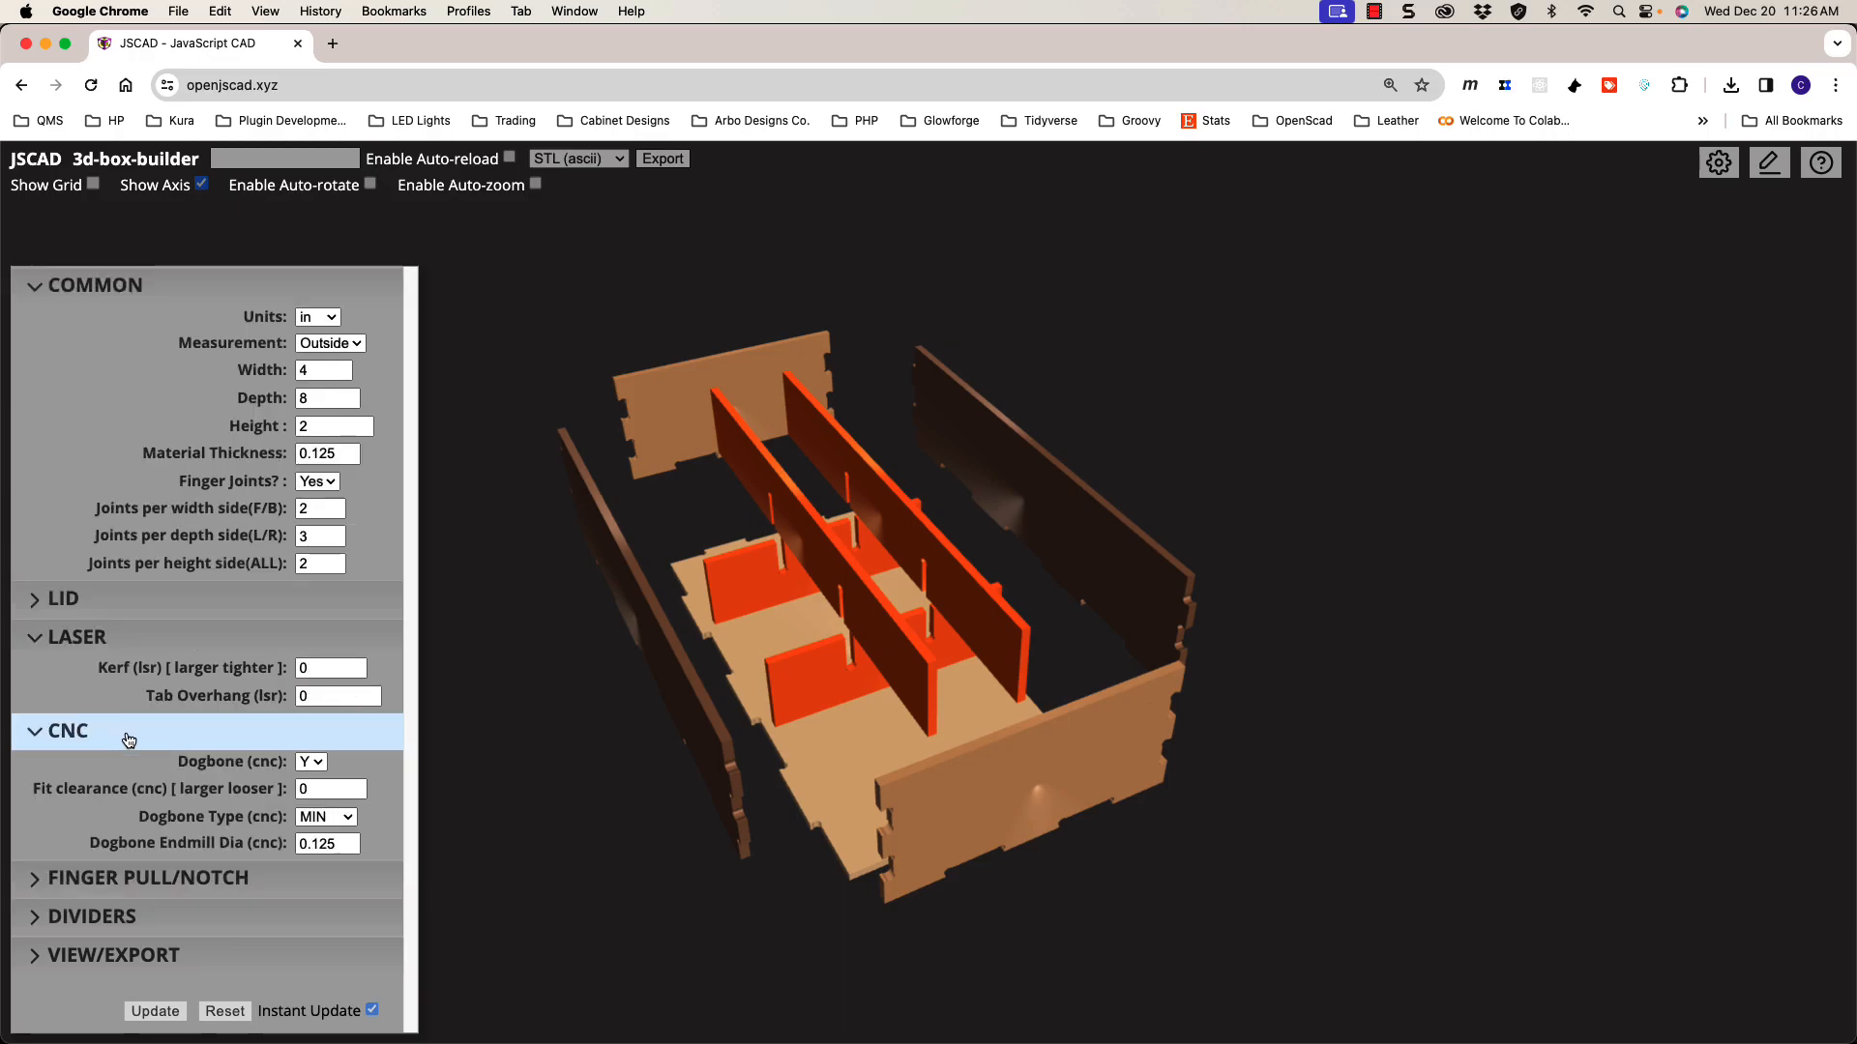
left_click(133, 734)
left_click(129, 711)
left_click(137, 747)
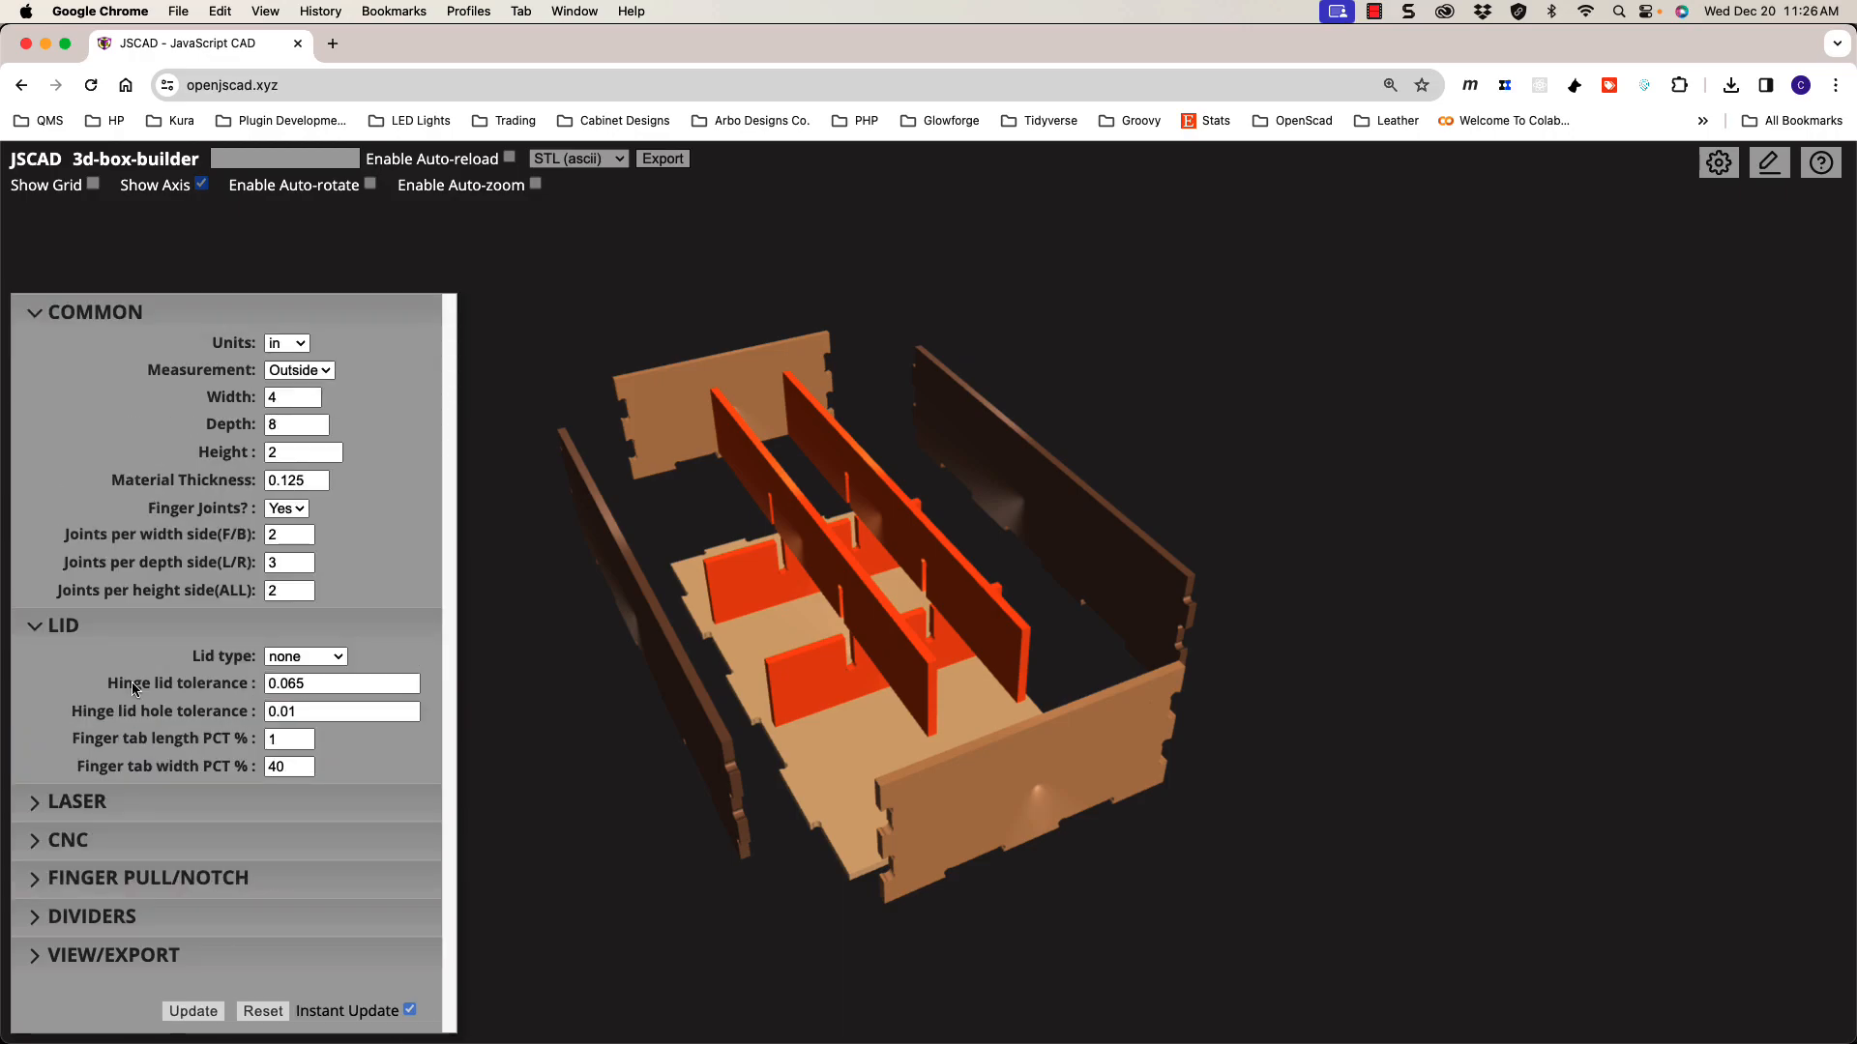
left_click(133, 633)
left_click(133, 464)
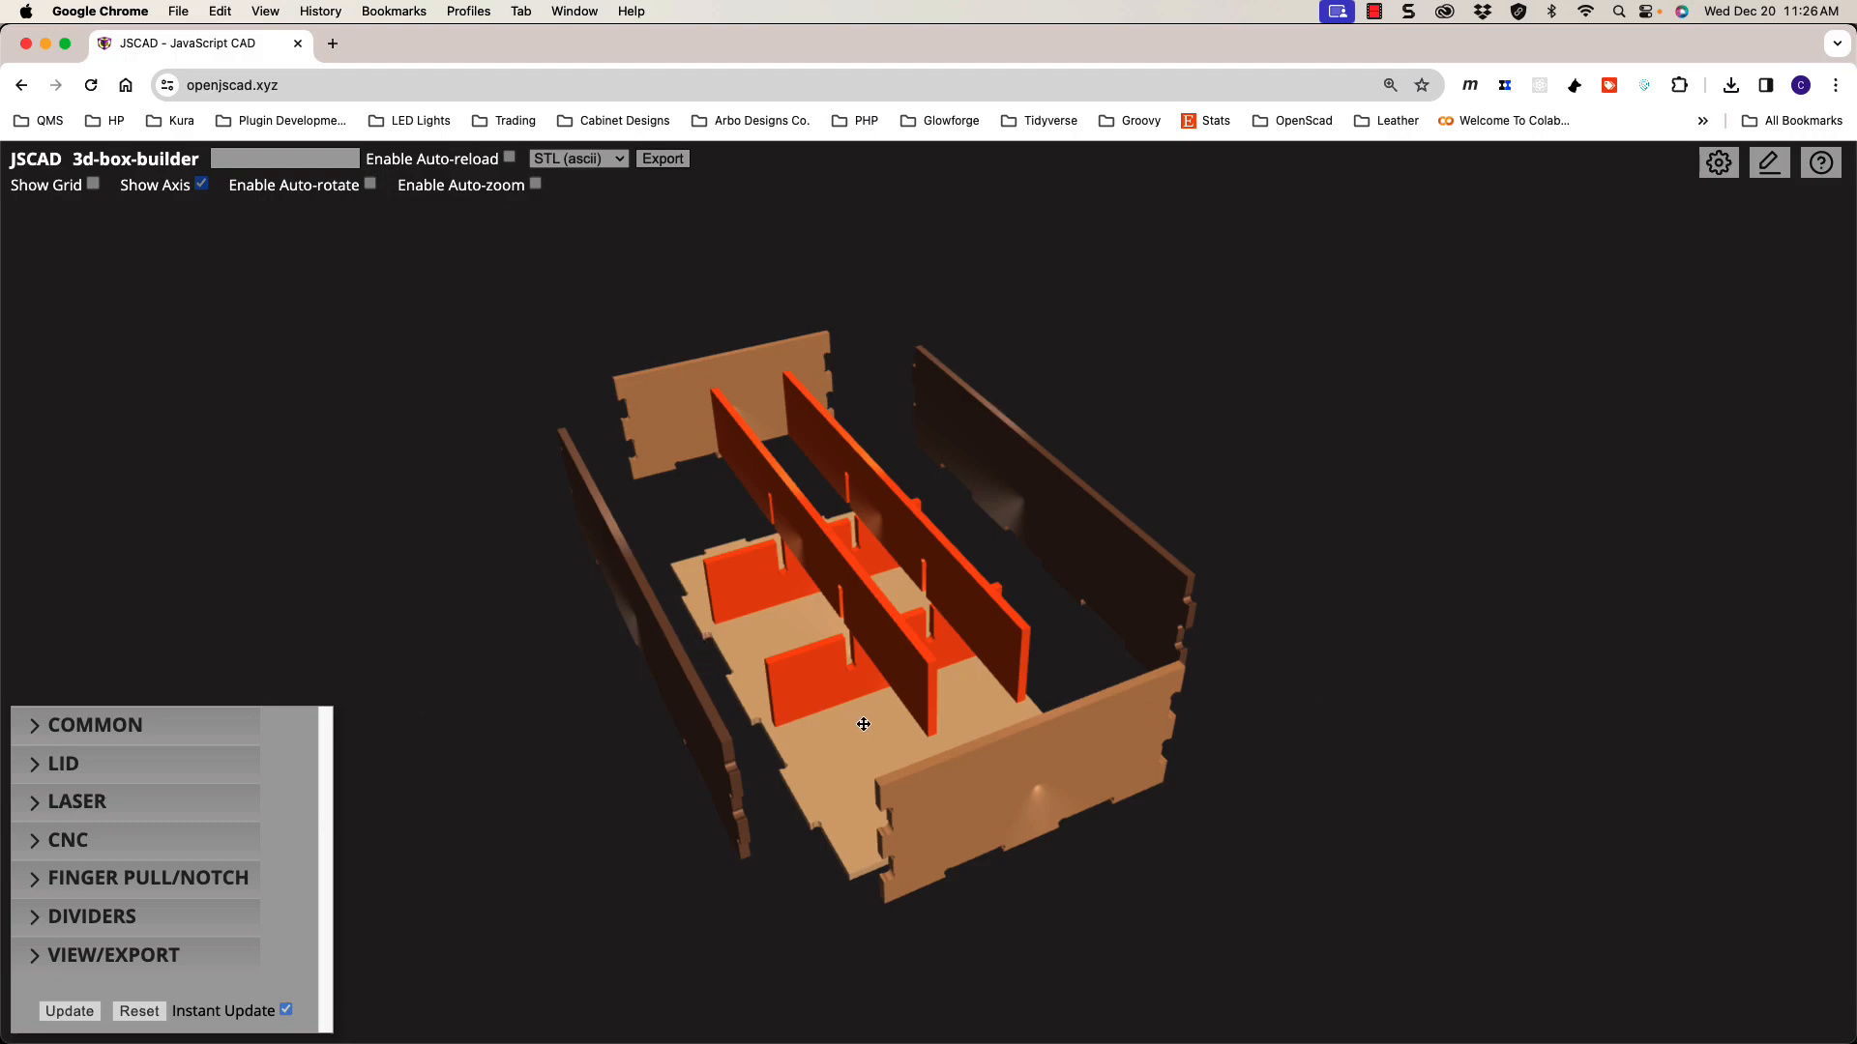
scroll(842, 651, "up", 3)
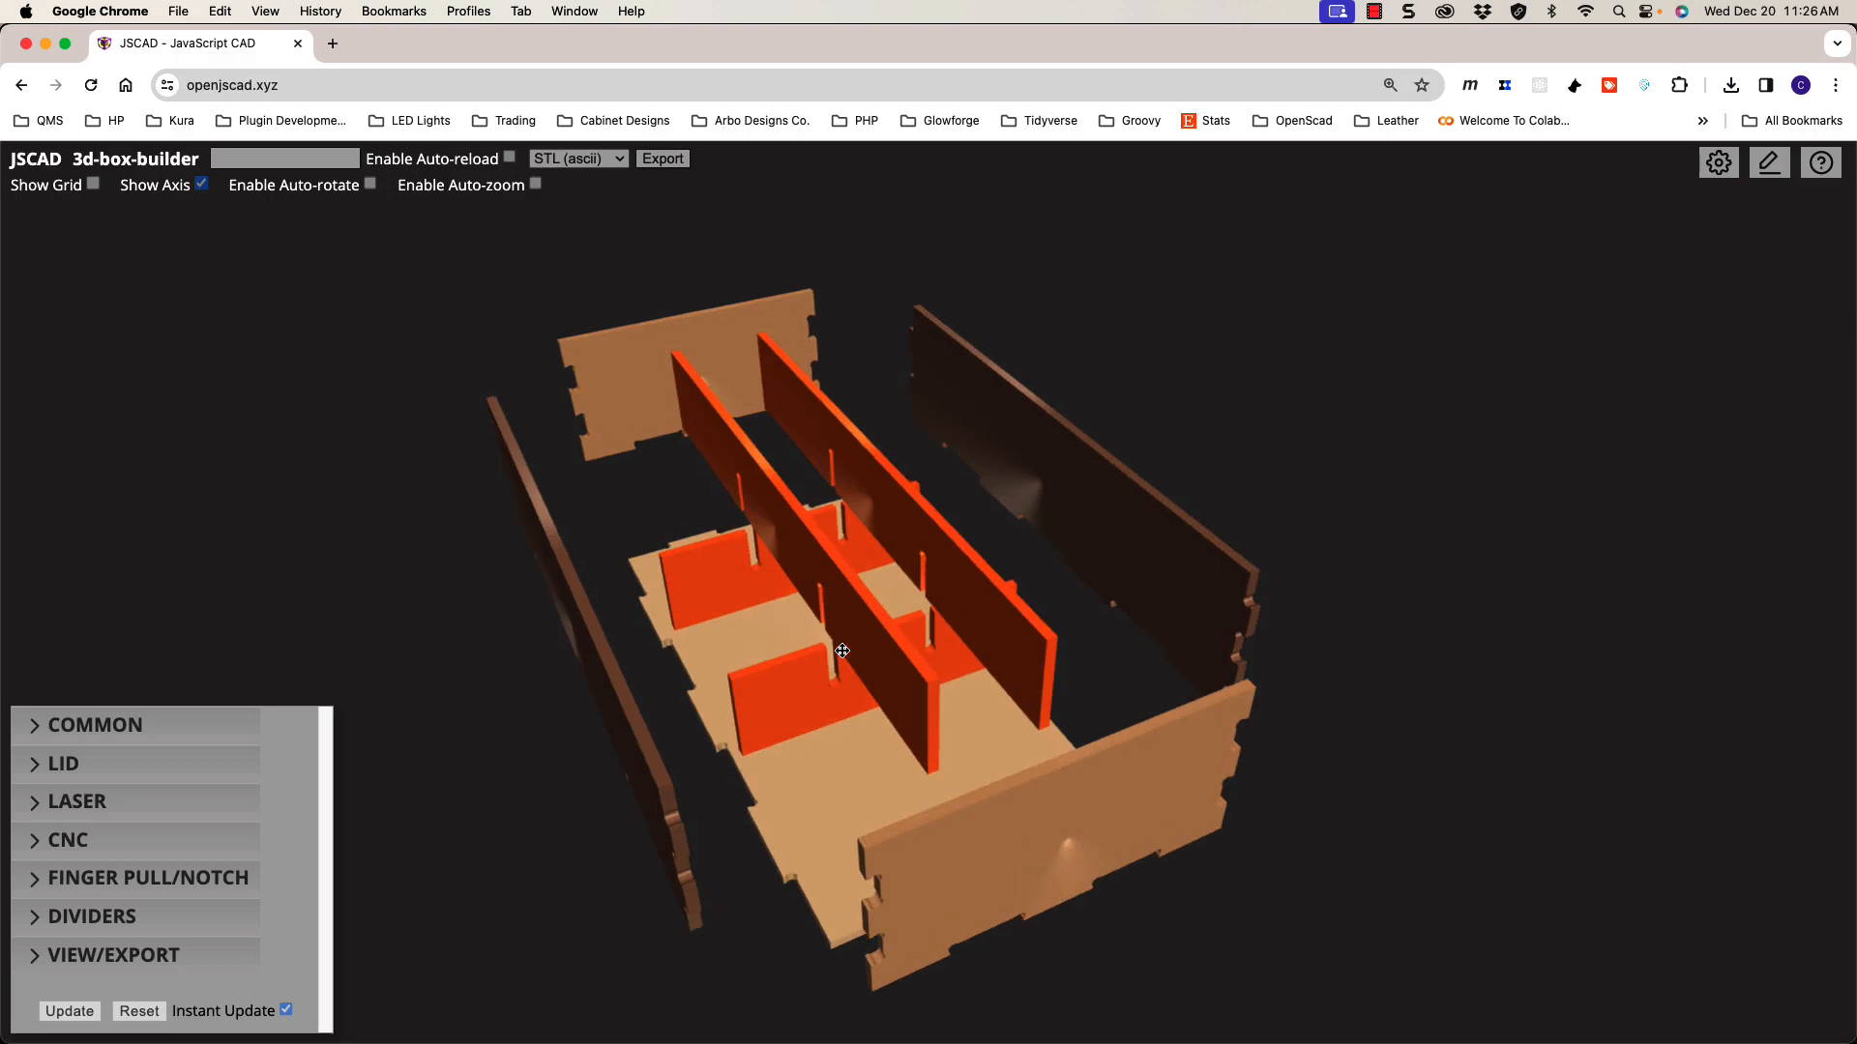
scroll(843, 651, "down", 1)
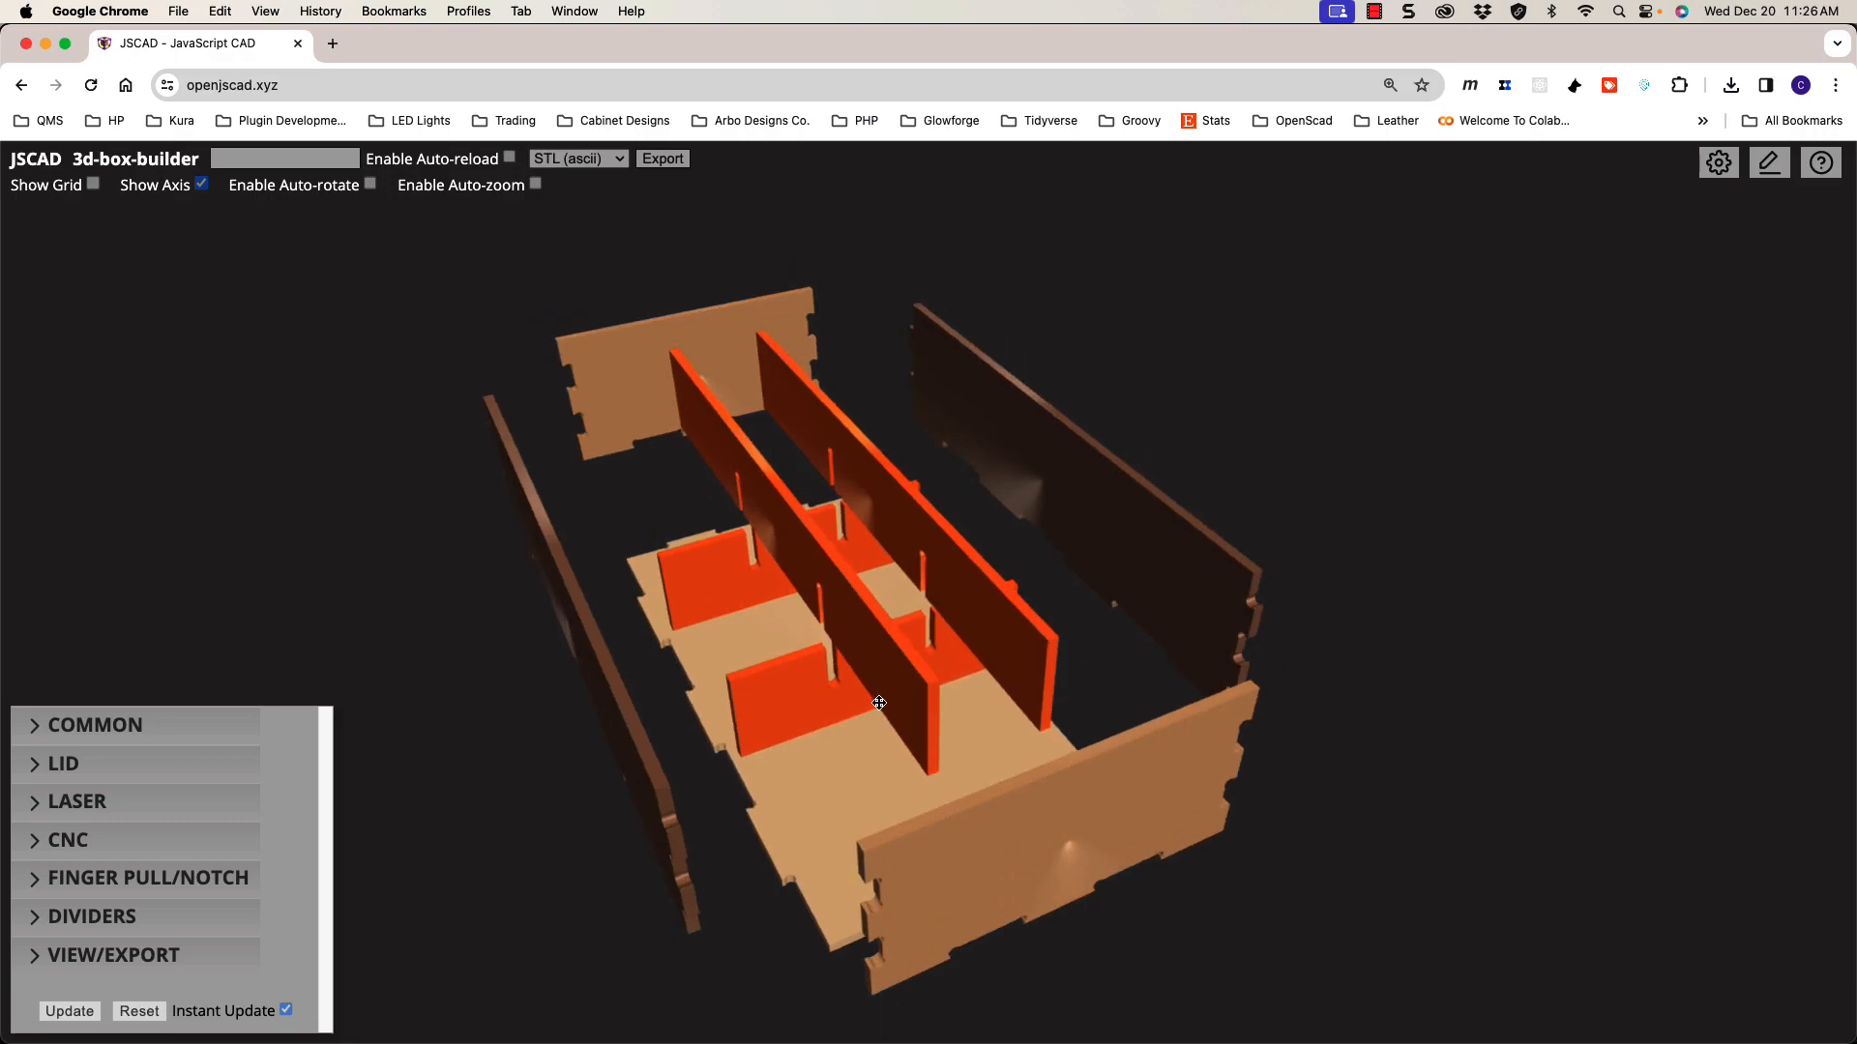
scroll(877, 703, "down", 1)
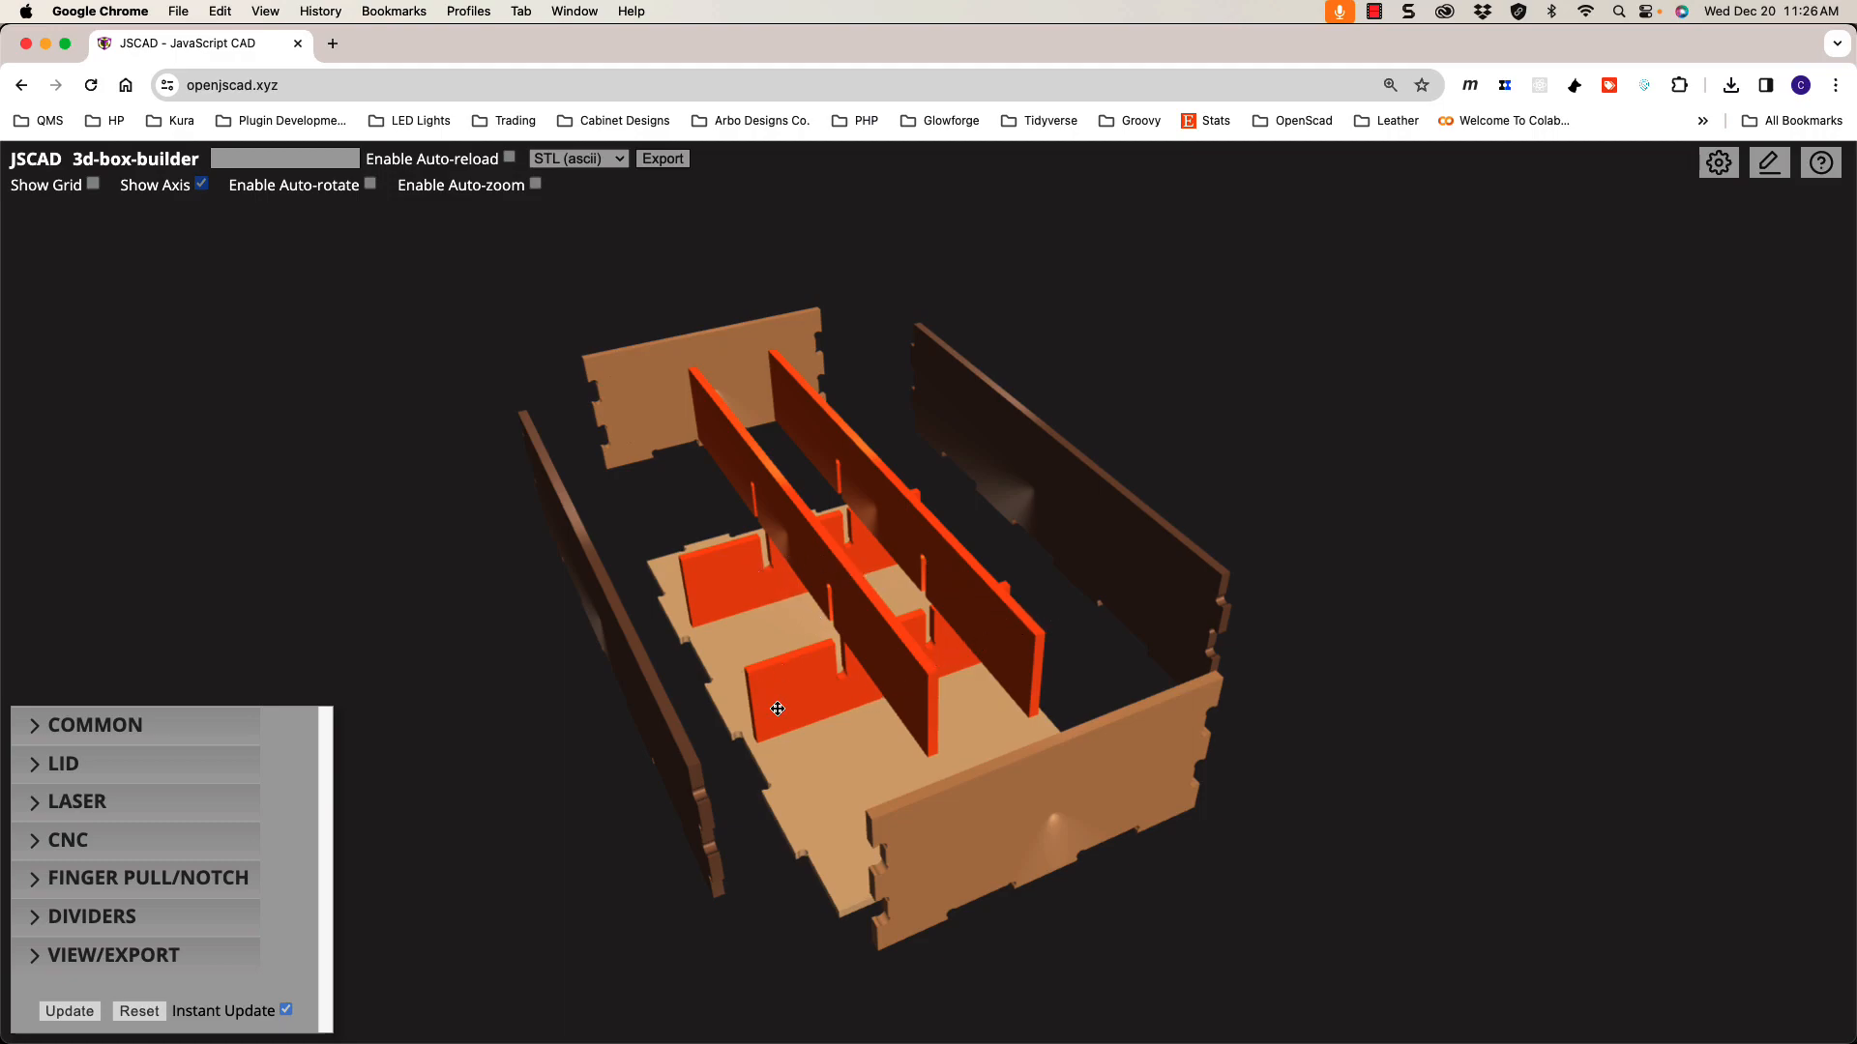
scroll(809, 641, "down", 3)
scroll(809, 641, "up", 3)
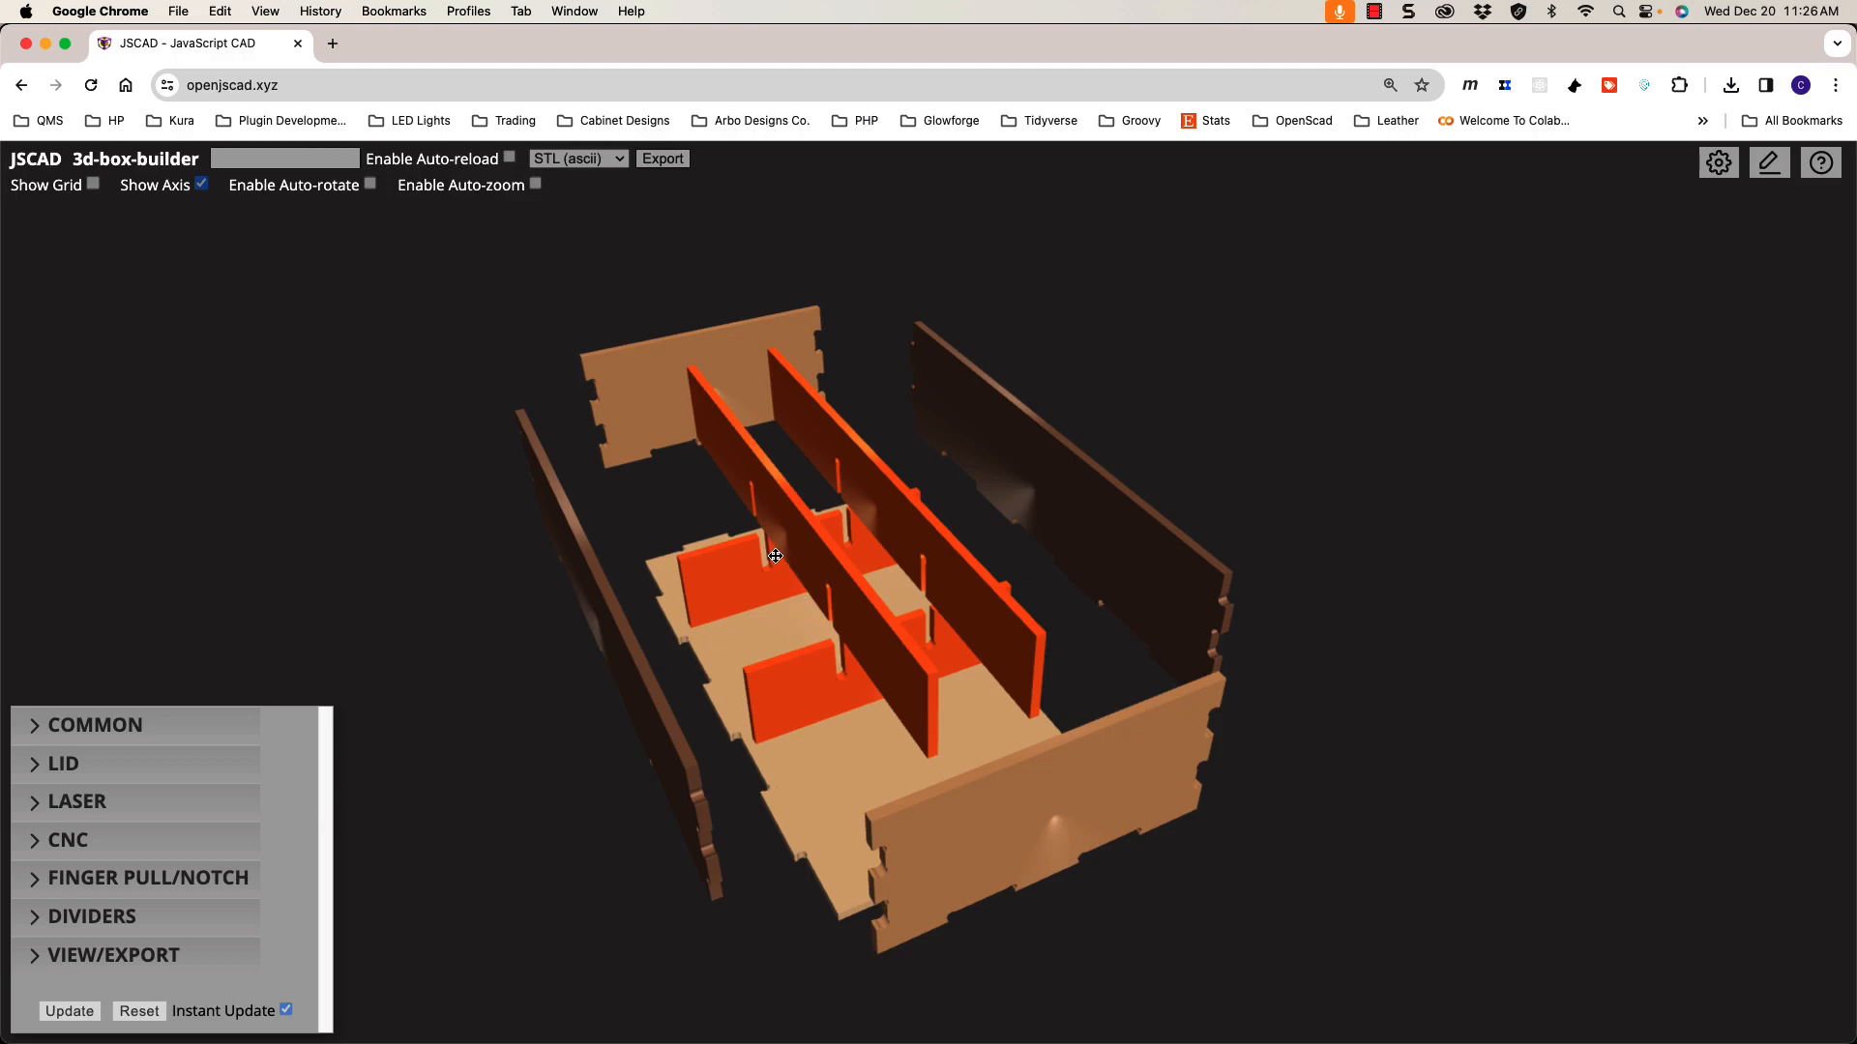
scroll(807, 641, "down", 3)
scroll(806, 641, "up", 3)
scroll(805, 641, "up", 2)
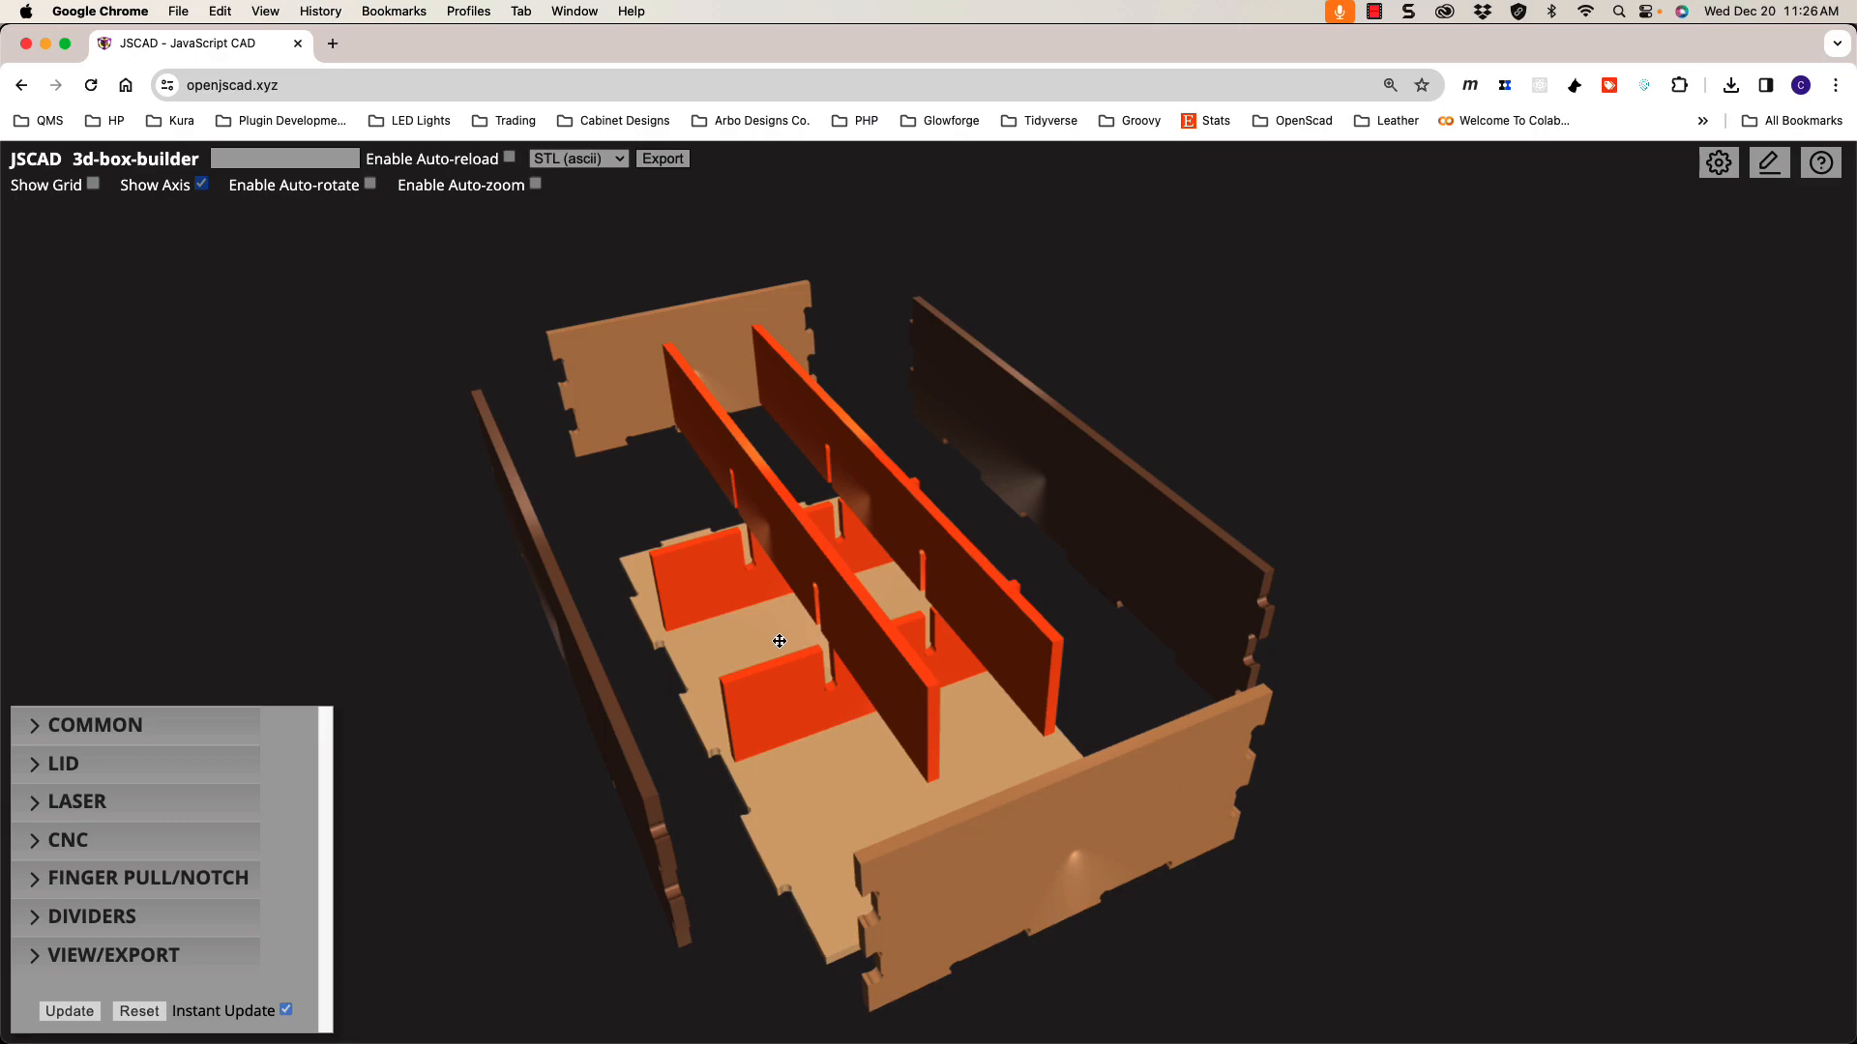
scroll(779, 641, "down", 2)
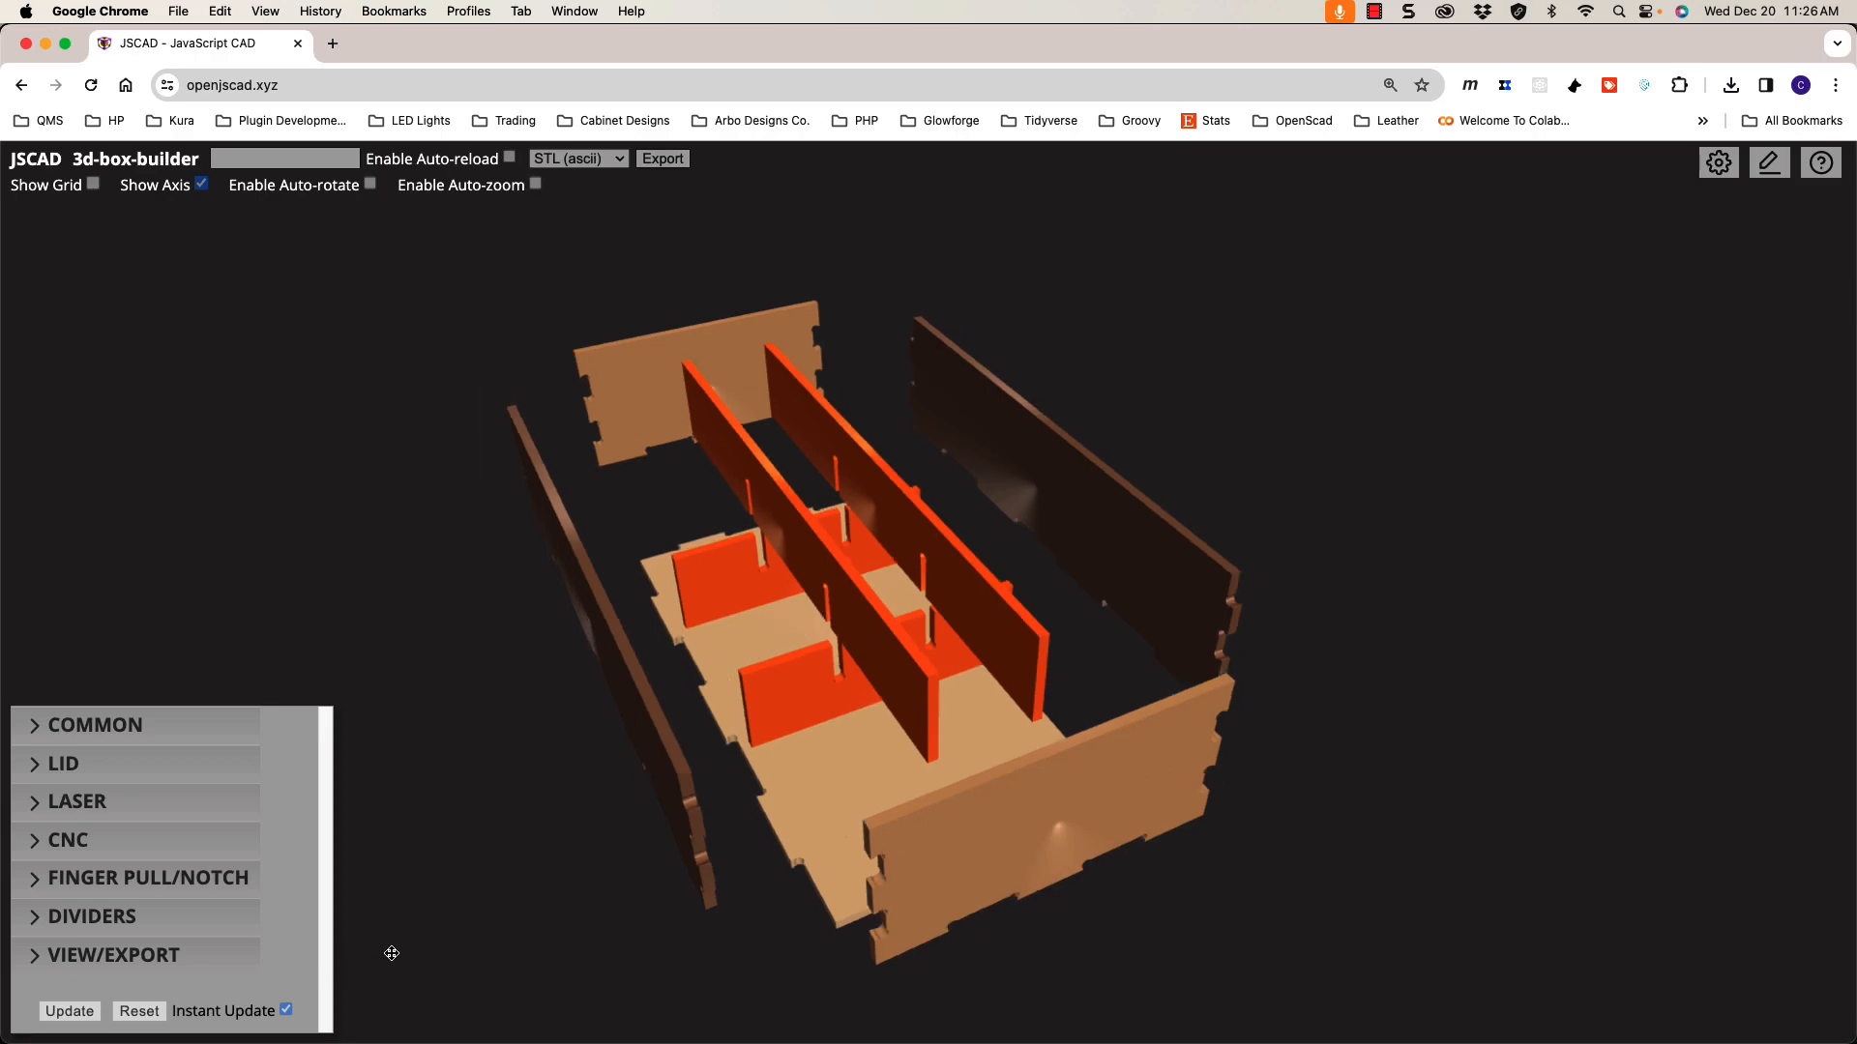
mouse_move(769, 785)
left_mouse_down()
mouse_move(750, 710)
mouse_move(945, 415)
mouse_move(1065, 663)
mouse_move(776, 754)
left_mouse_up()
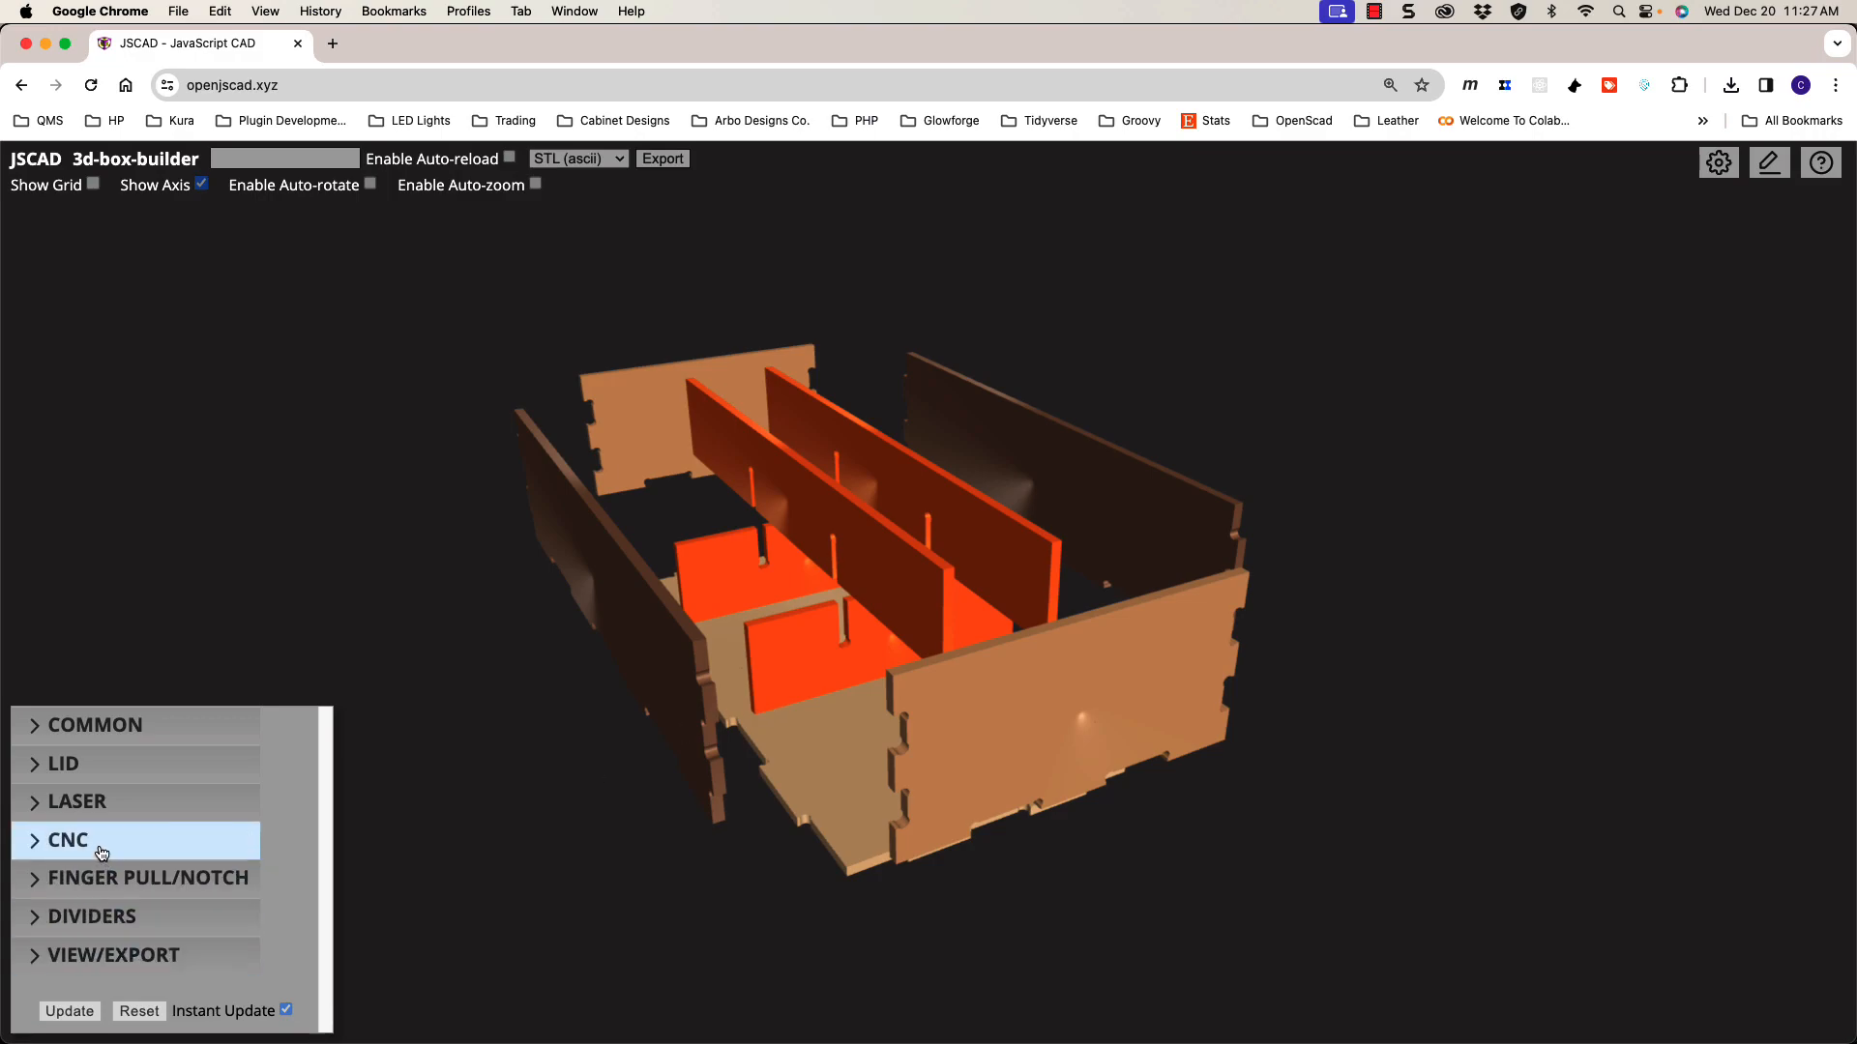
Step: Set the DIVIDERS 3D Layout Separation to 0
left_click(150, 911)
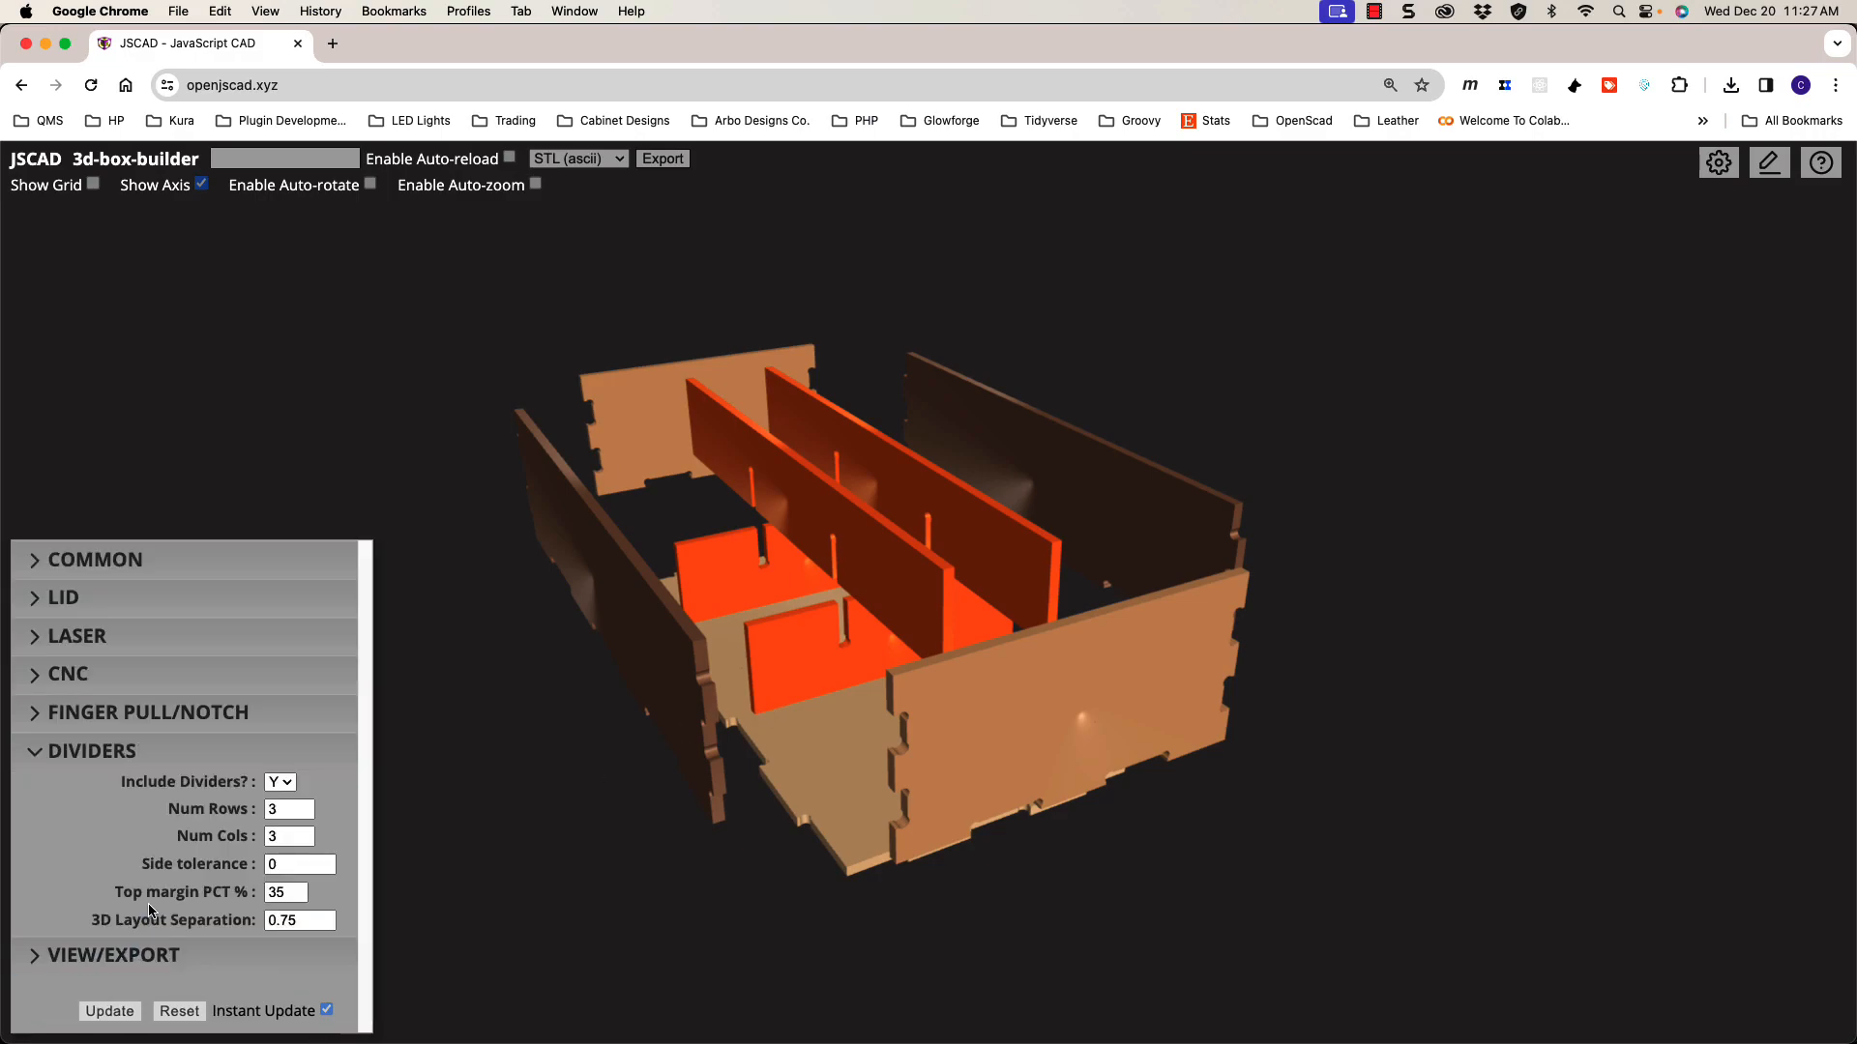
left_click(245, 924)
type("0")
key("Return")
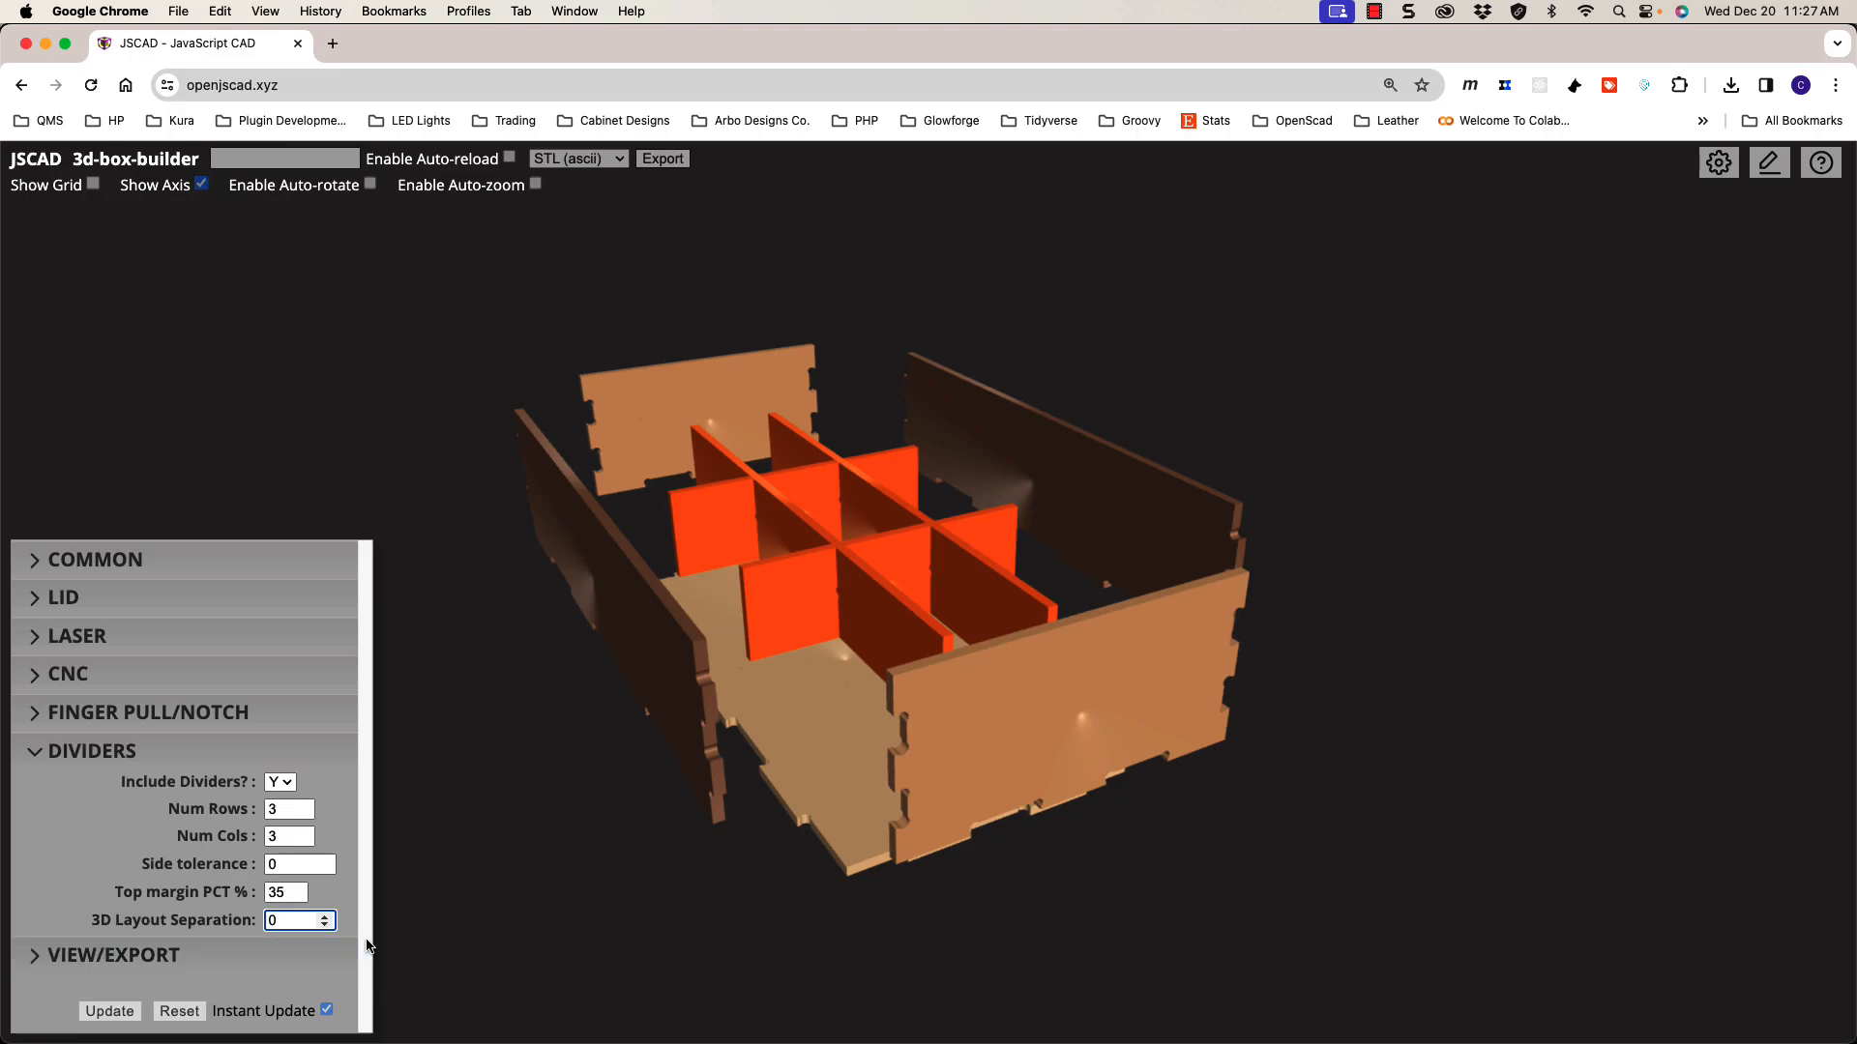
Step: Change the VIEW/EXPORT 3D Layout Separation from 1.25 to 0 and inspect the assembled box
left_click(216, 955)
left_click_drag(303, 762, 267, 764)
type("0")
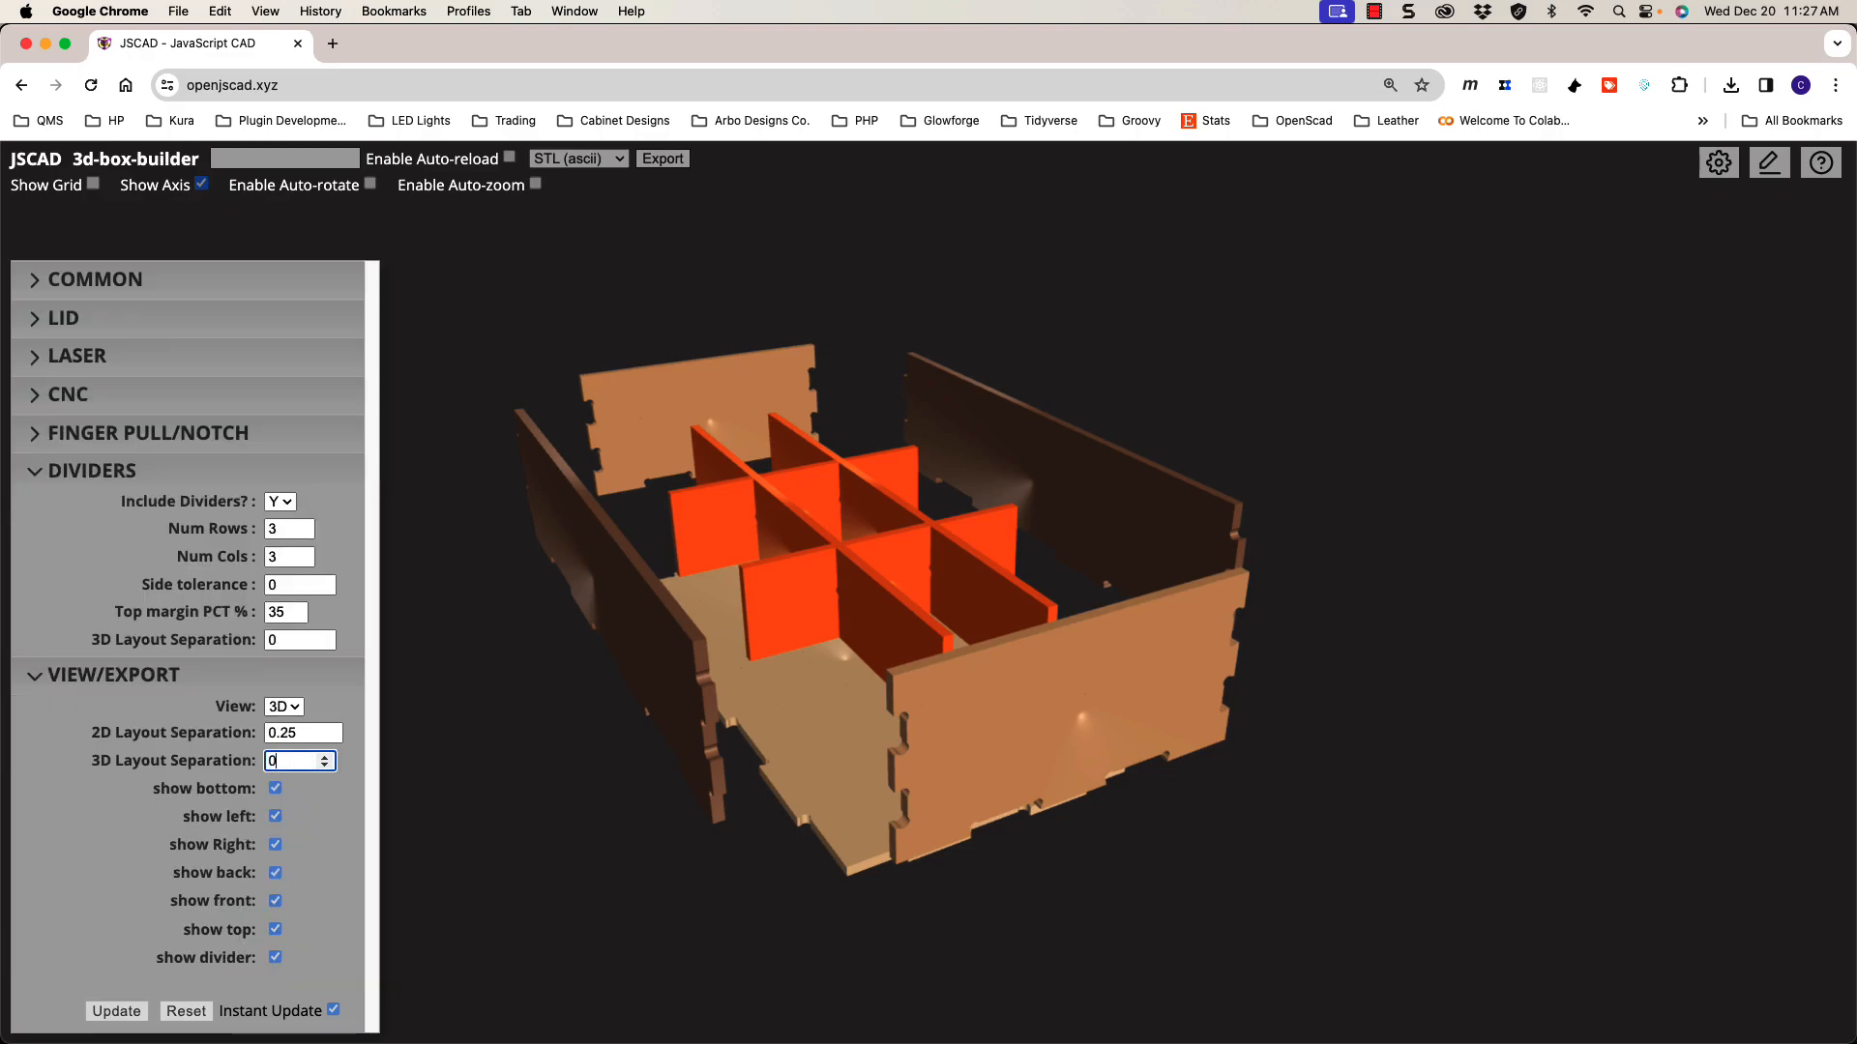
key("Return")
mouse_move(725, 789)
left_mouse_down()
mouse_move(709, 805)
mouse_move(709, 787)
left_mouse_up()
left_click_drag(716, 653, 762, 702)
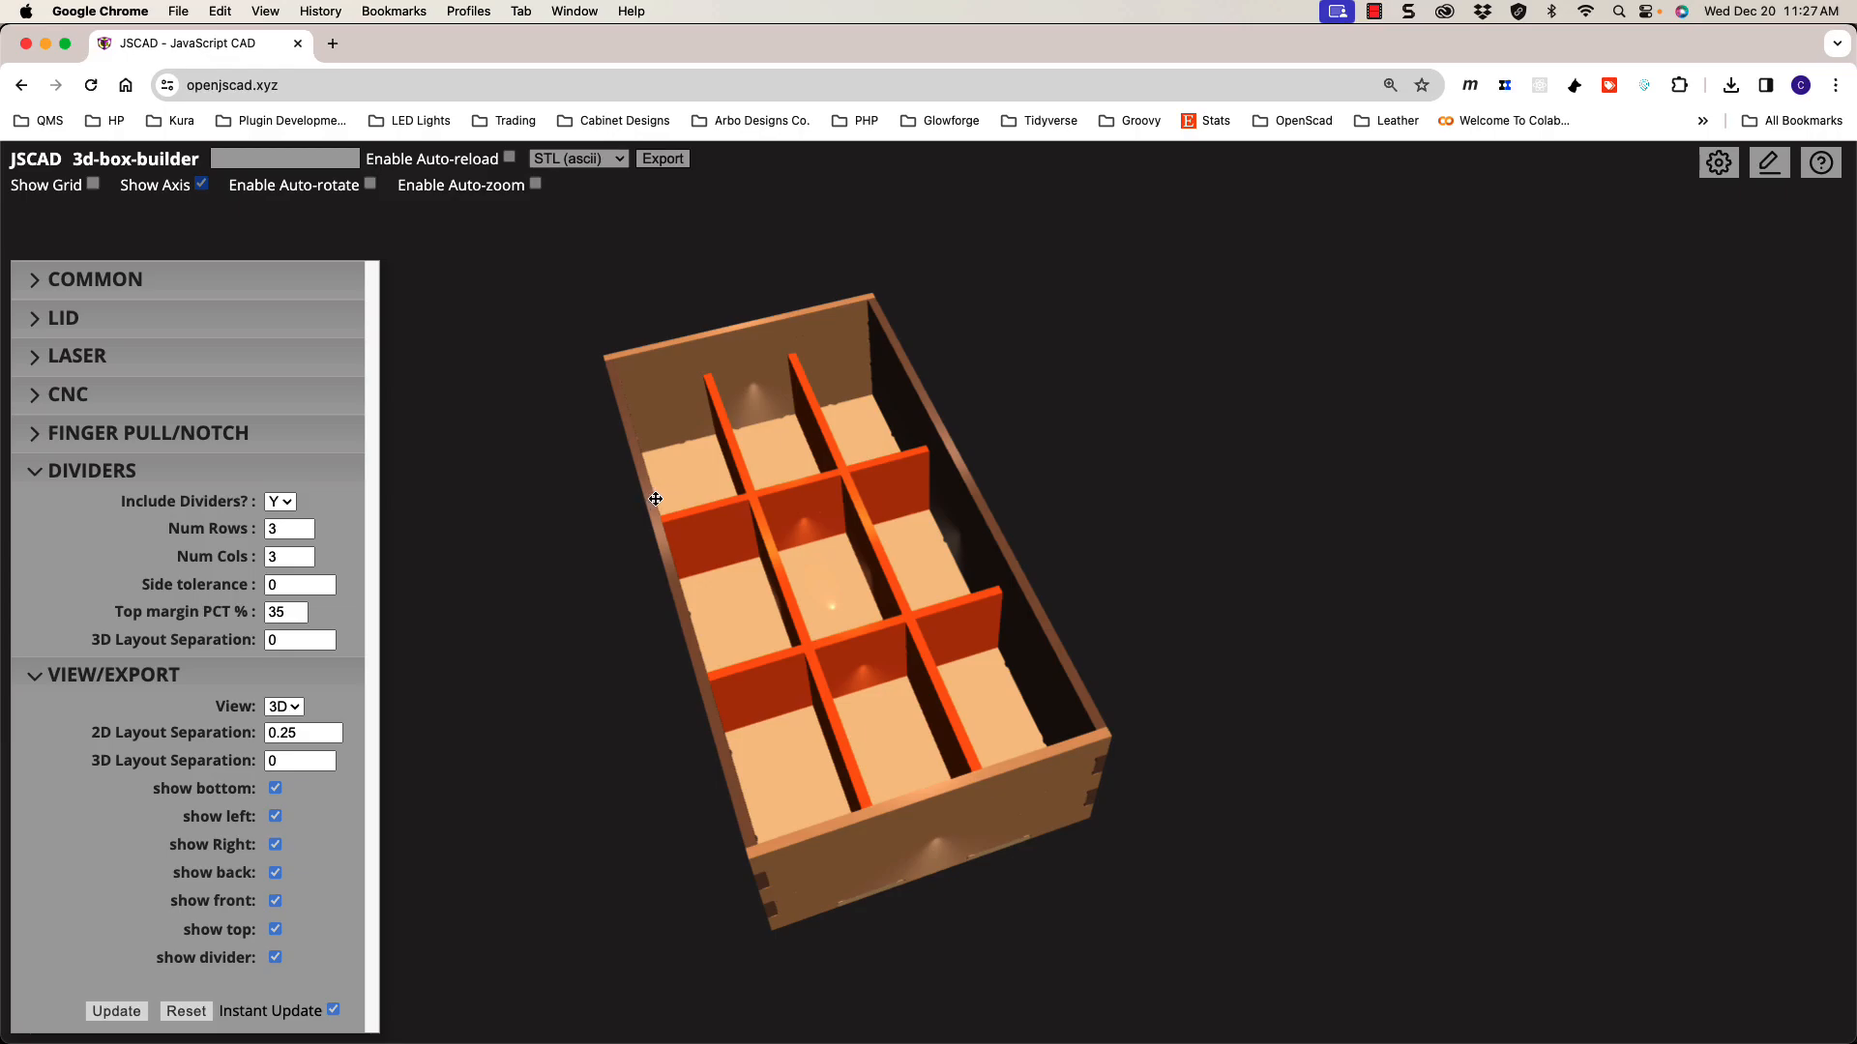
Step: Open Chrome's JavaScript Console and select the 'divider cell dims' log showing 1.167/2.500/1.219
left_click_drag(705, 537, 681, 446)
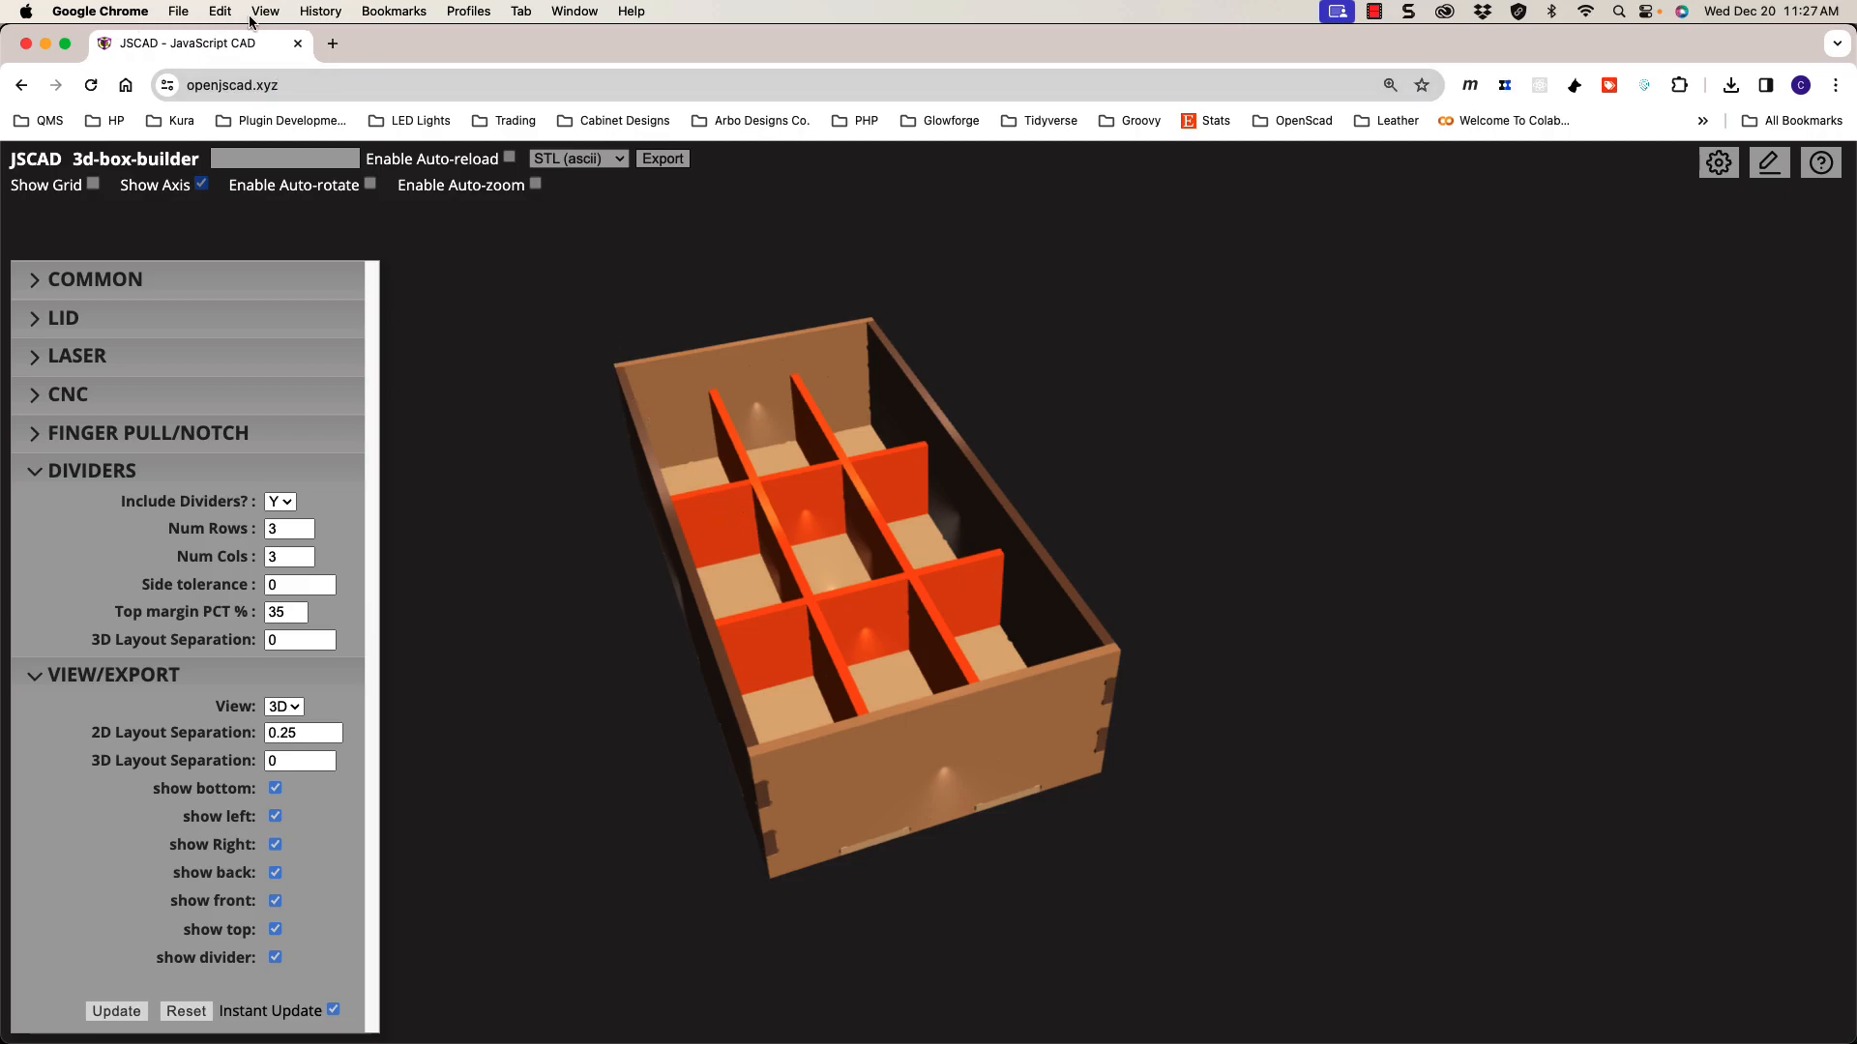
left_click(281, 13)
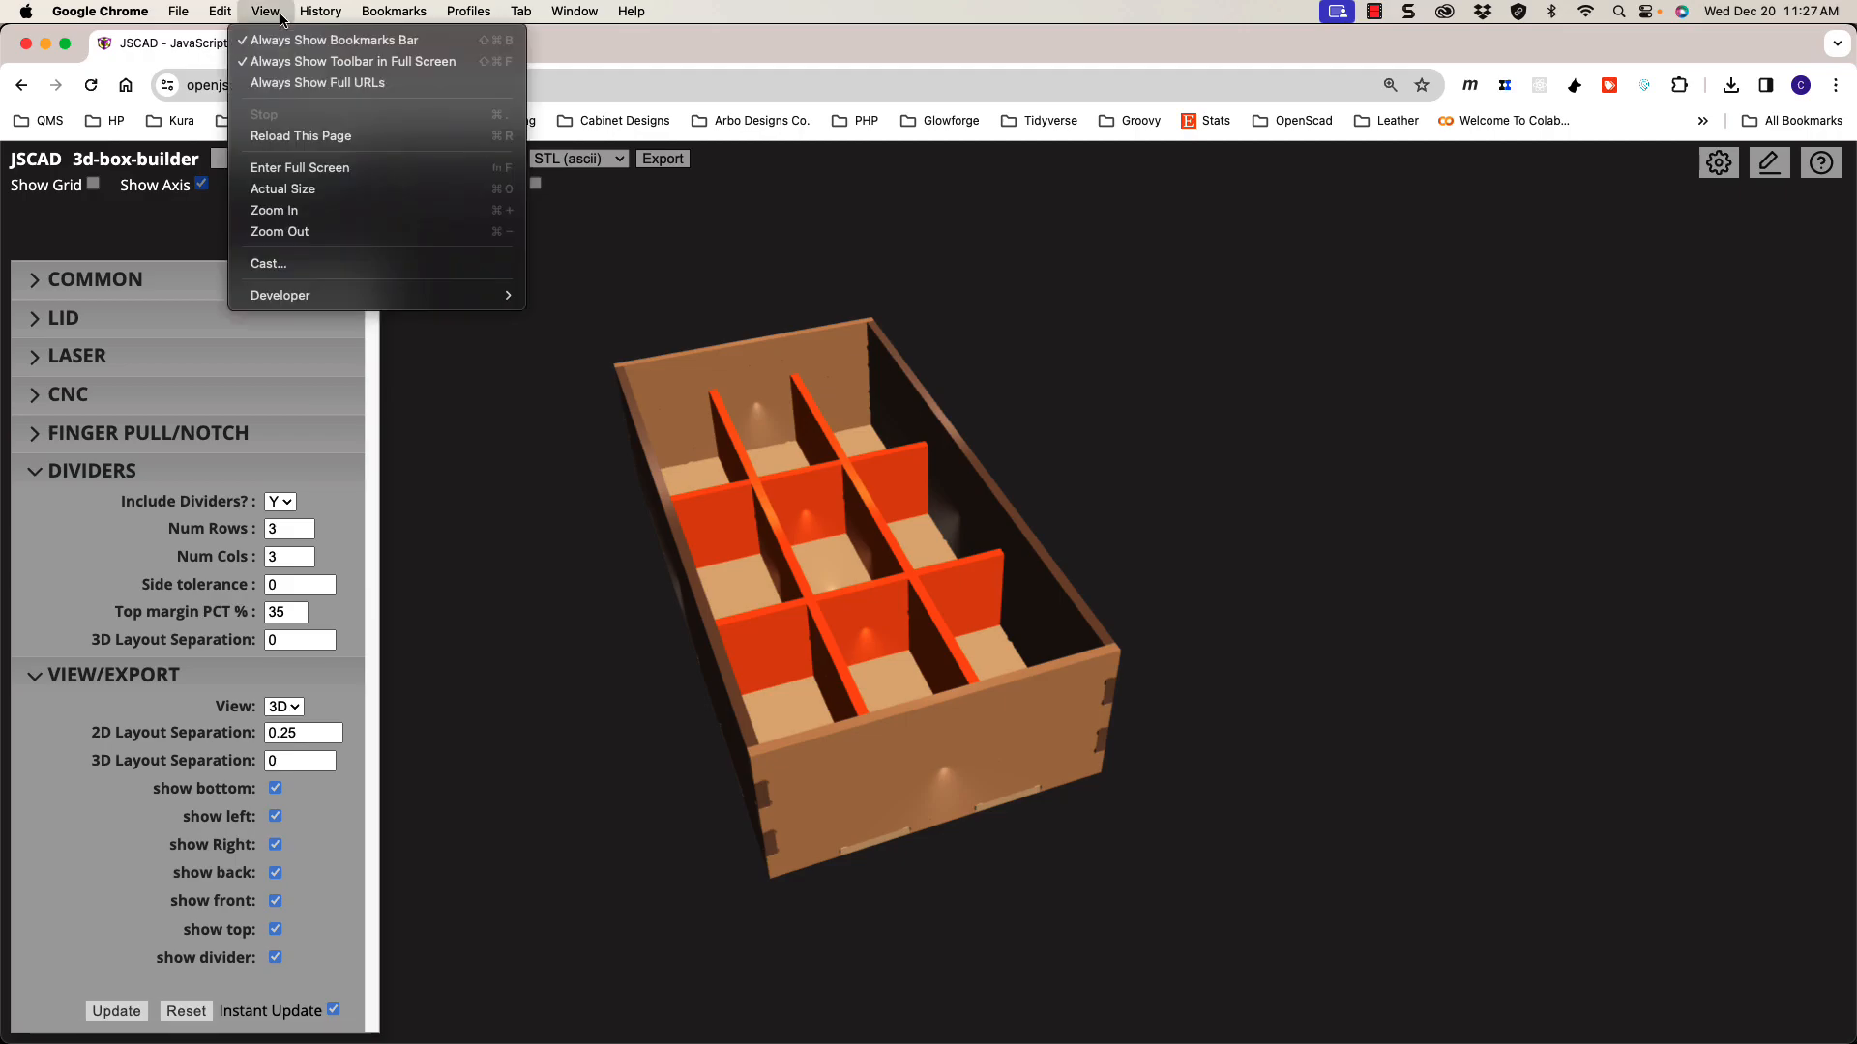
mouse_move(460, 295)
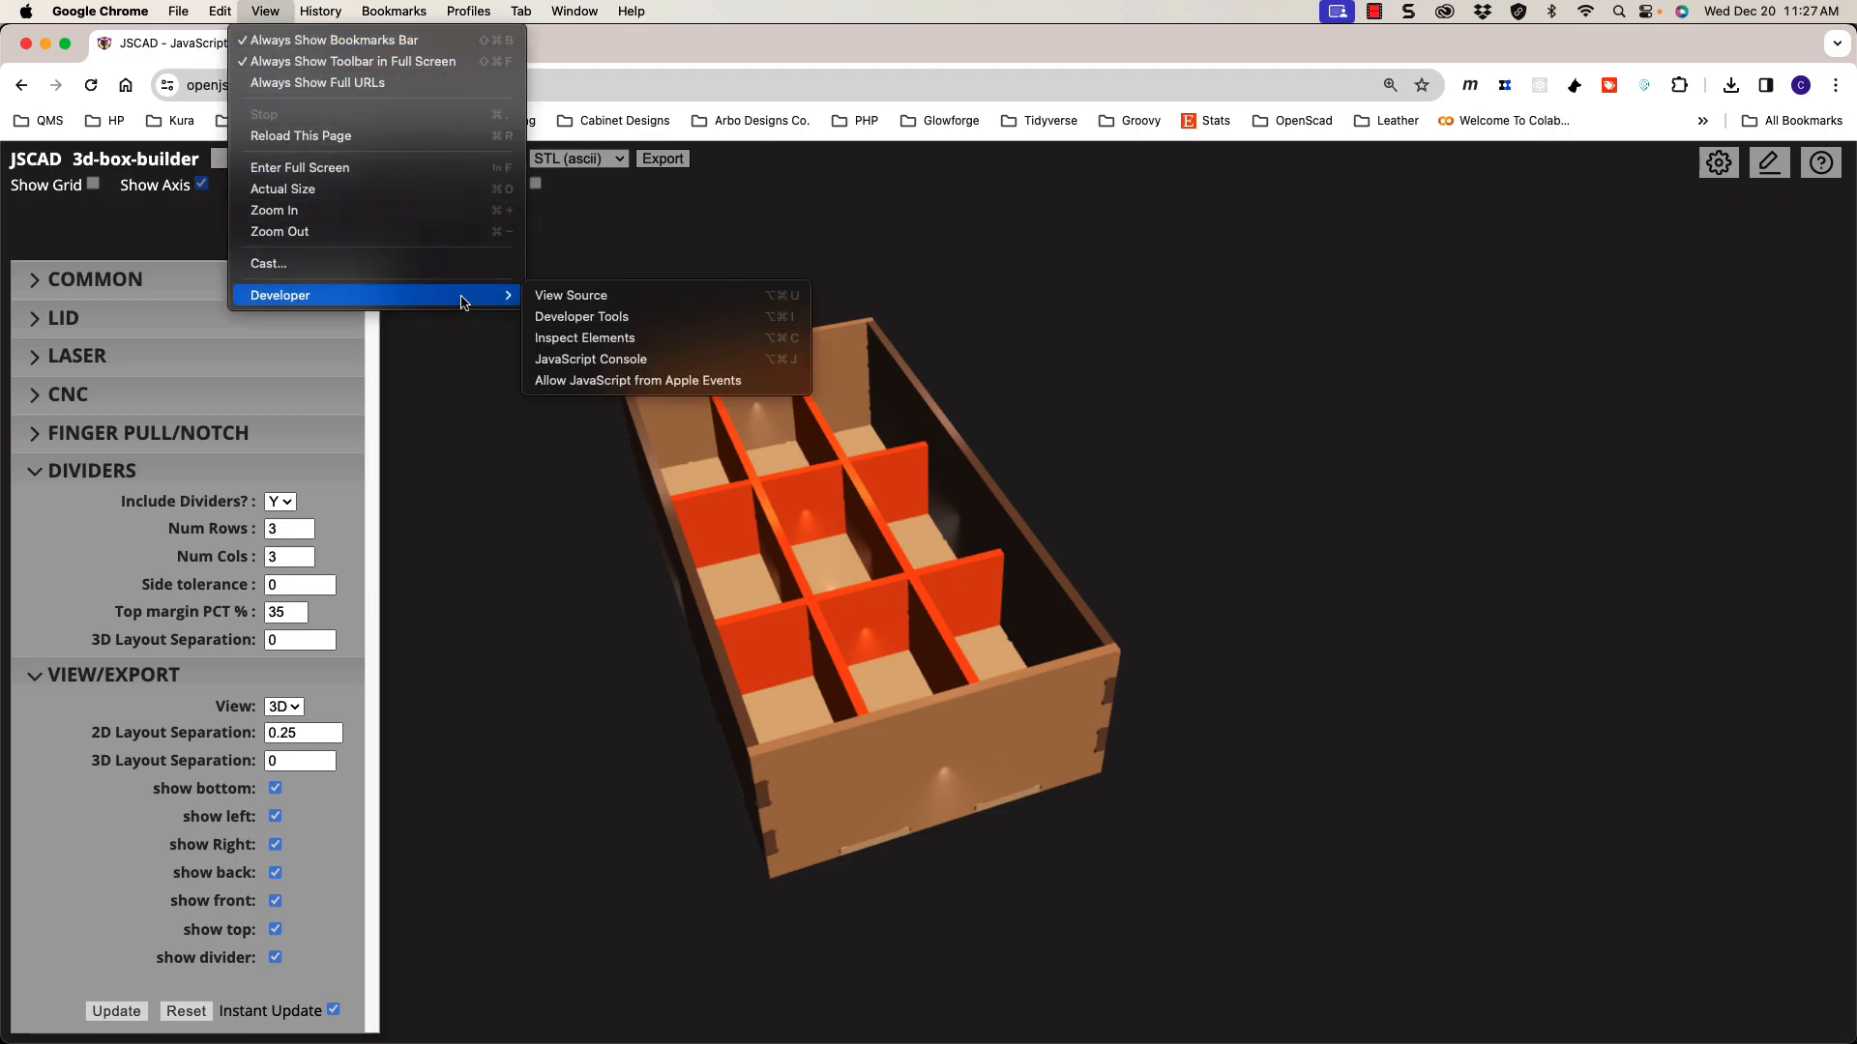
left_click(641, 360)
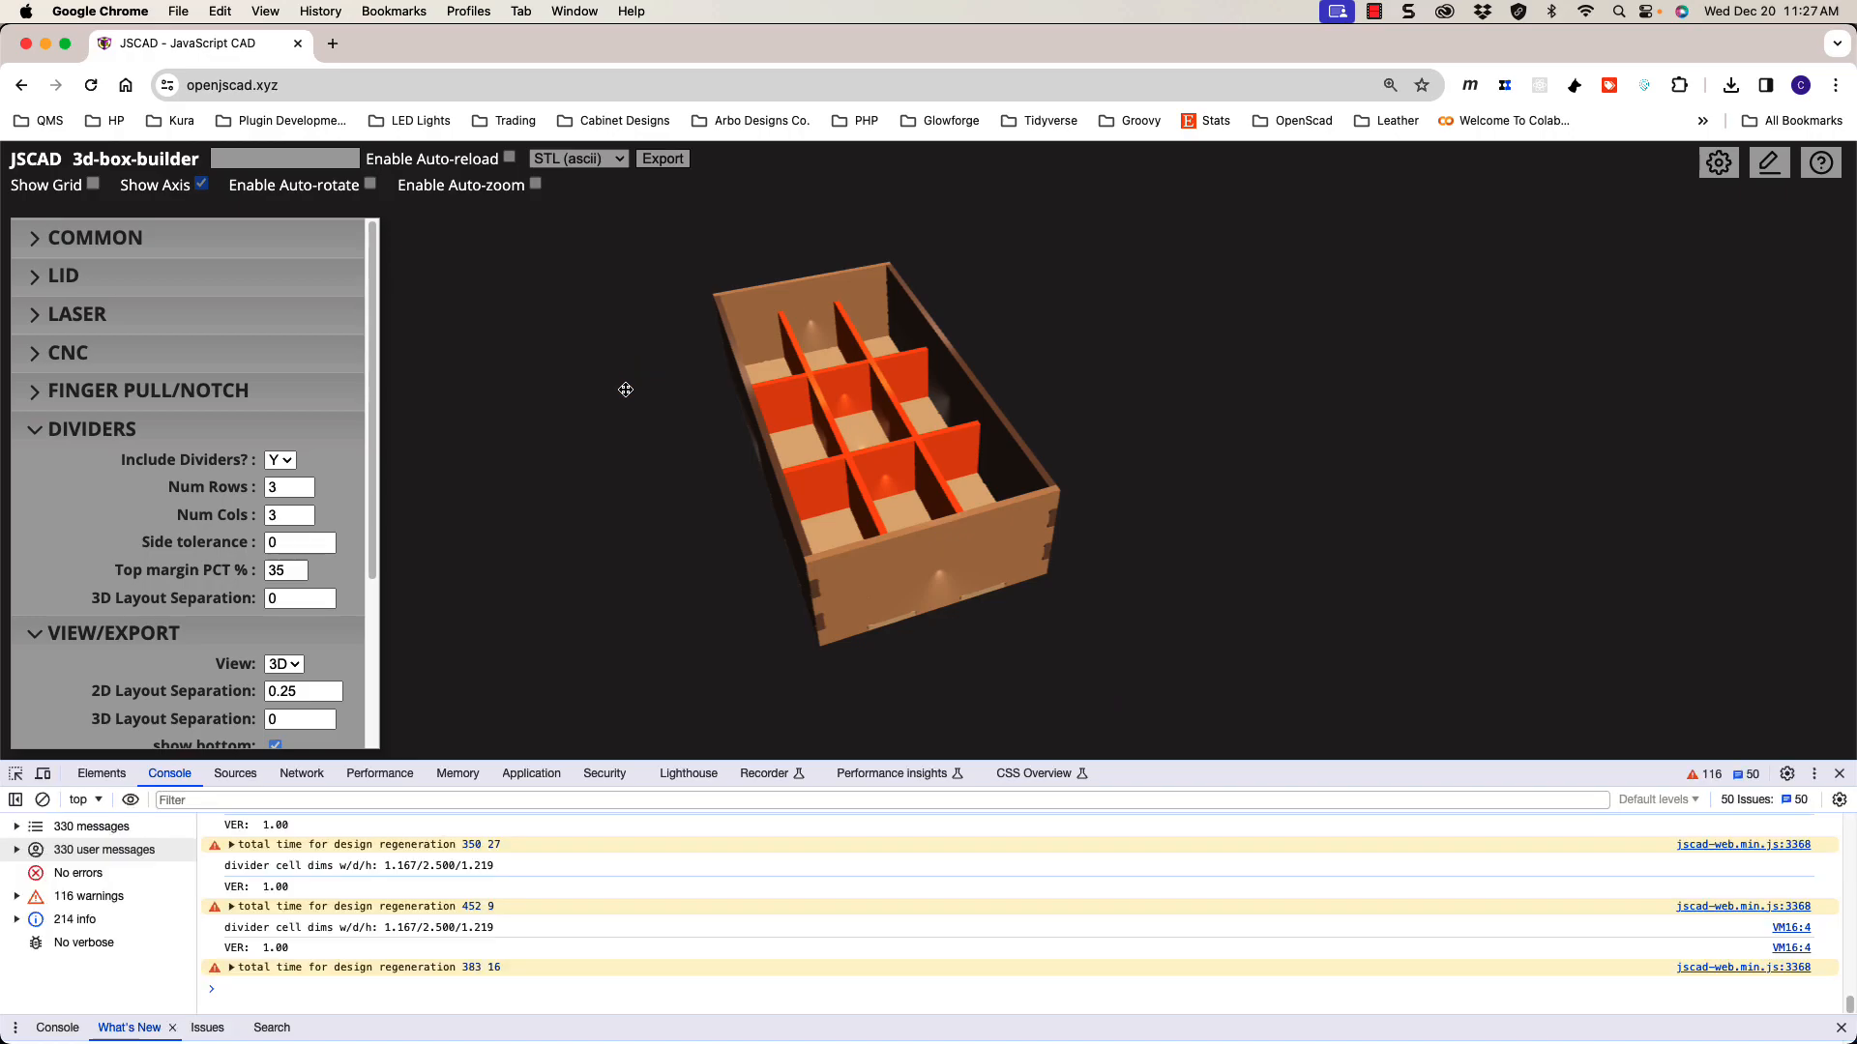
left_click(488, 929)
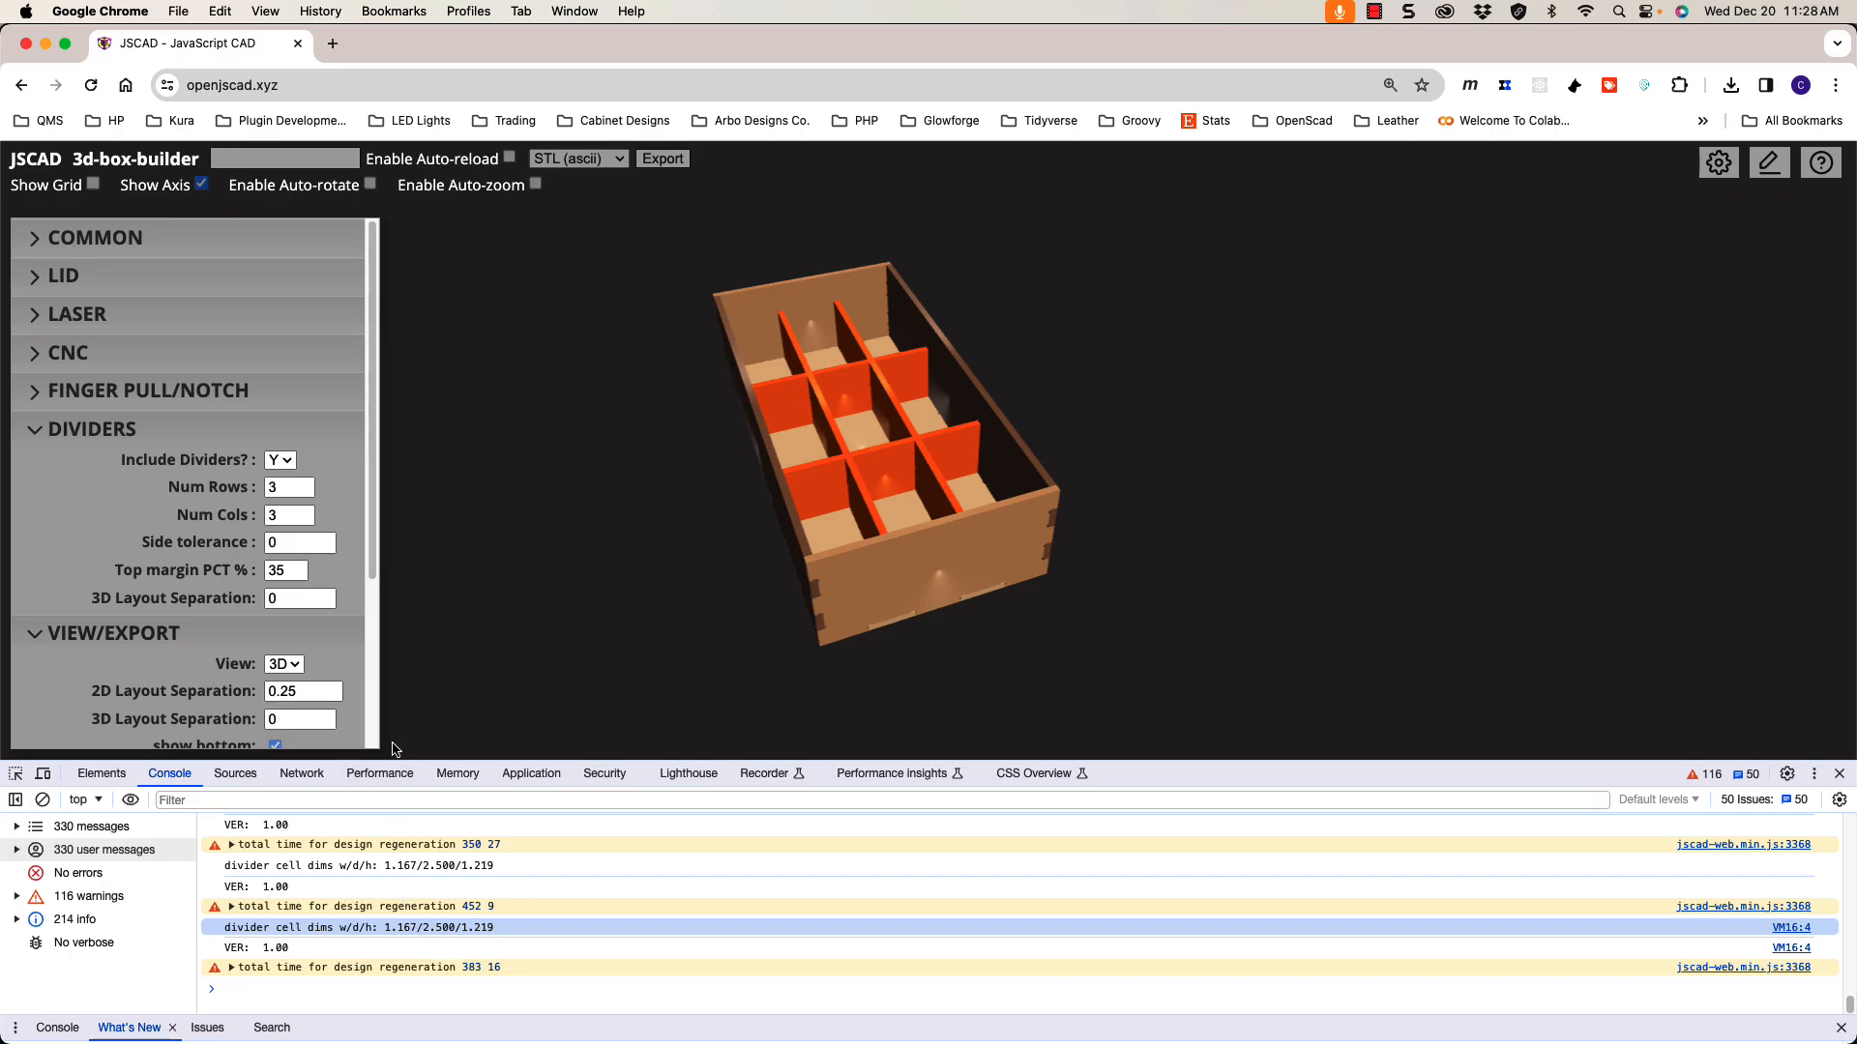
Step: Set 'Finger Pulls/Notches?' to Yes under FINGER PULL/NOTCH and check the front-wall notch
scroll(372, 609, "down", 3)
left_click_drag(372, 610, 365, 512)
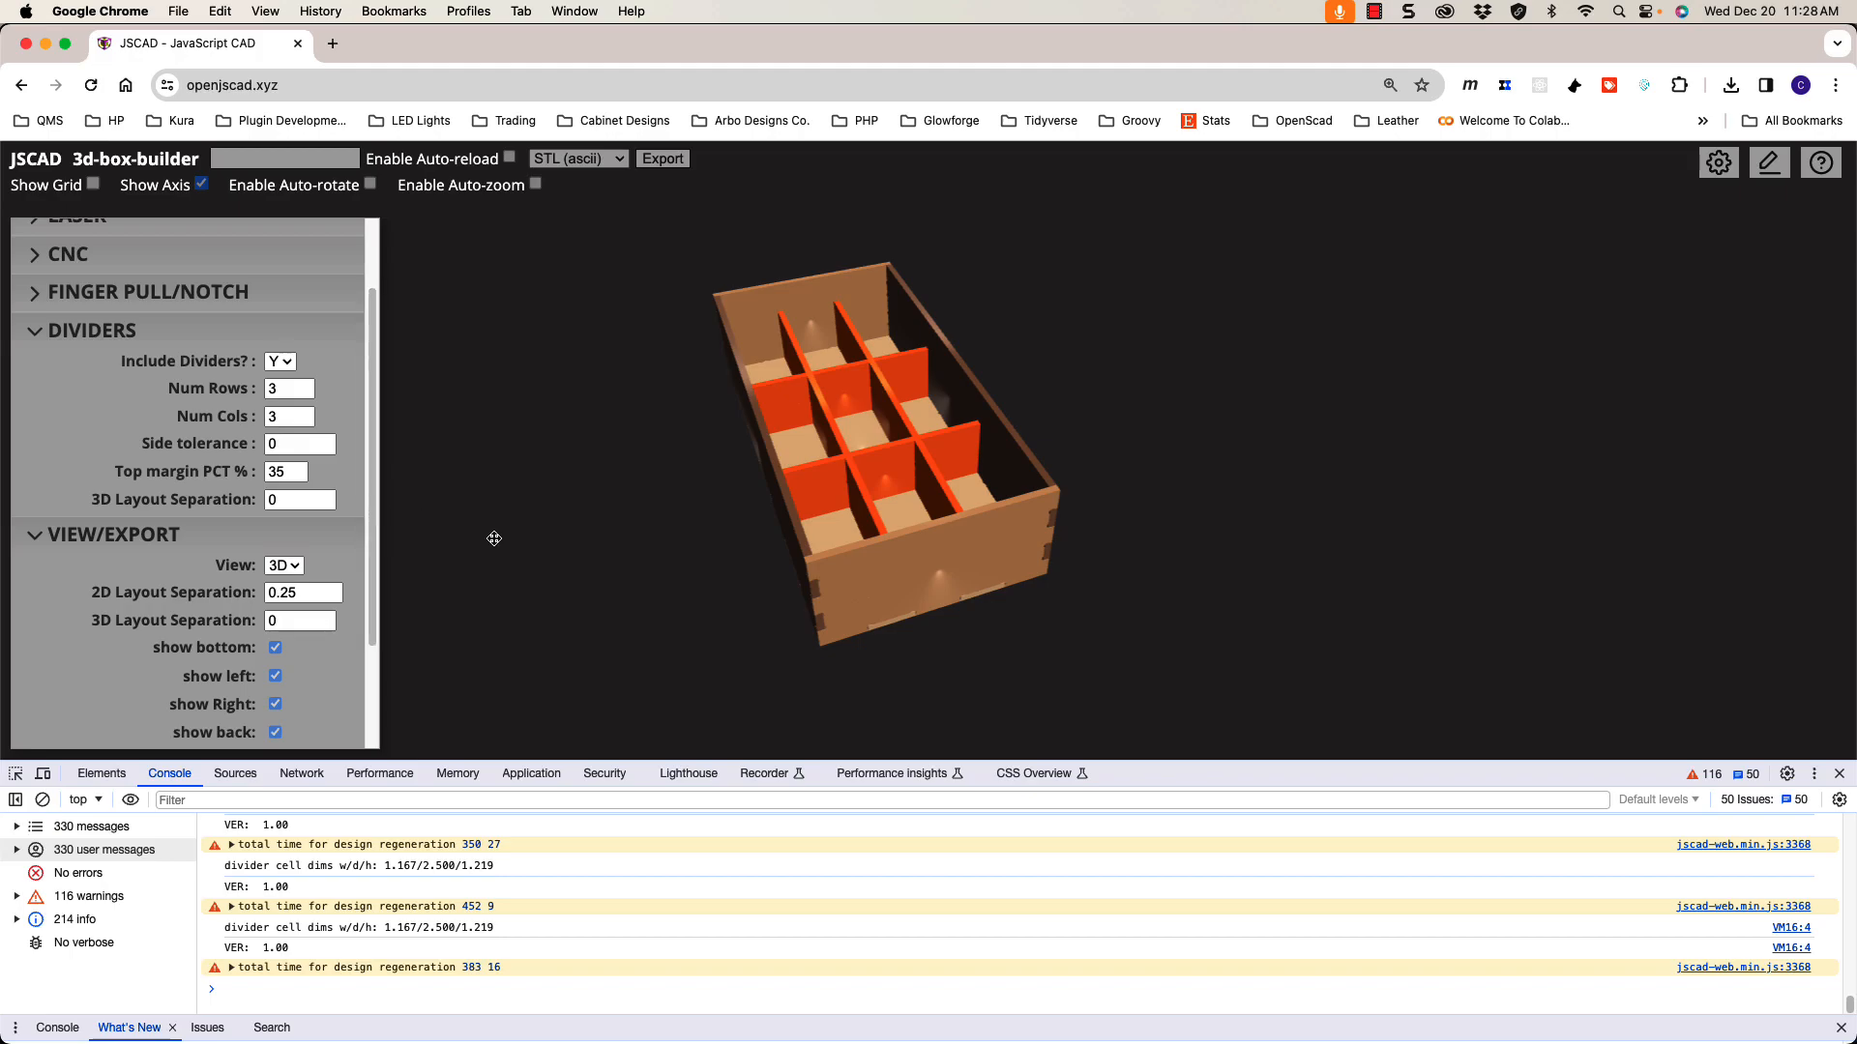
scroll(372, 696, "down", 3)
scroll(373, 691, "up", 1)
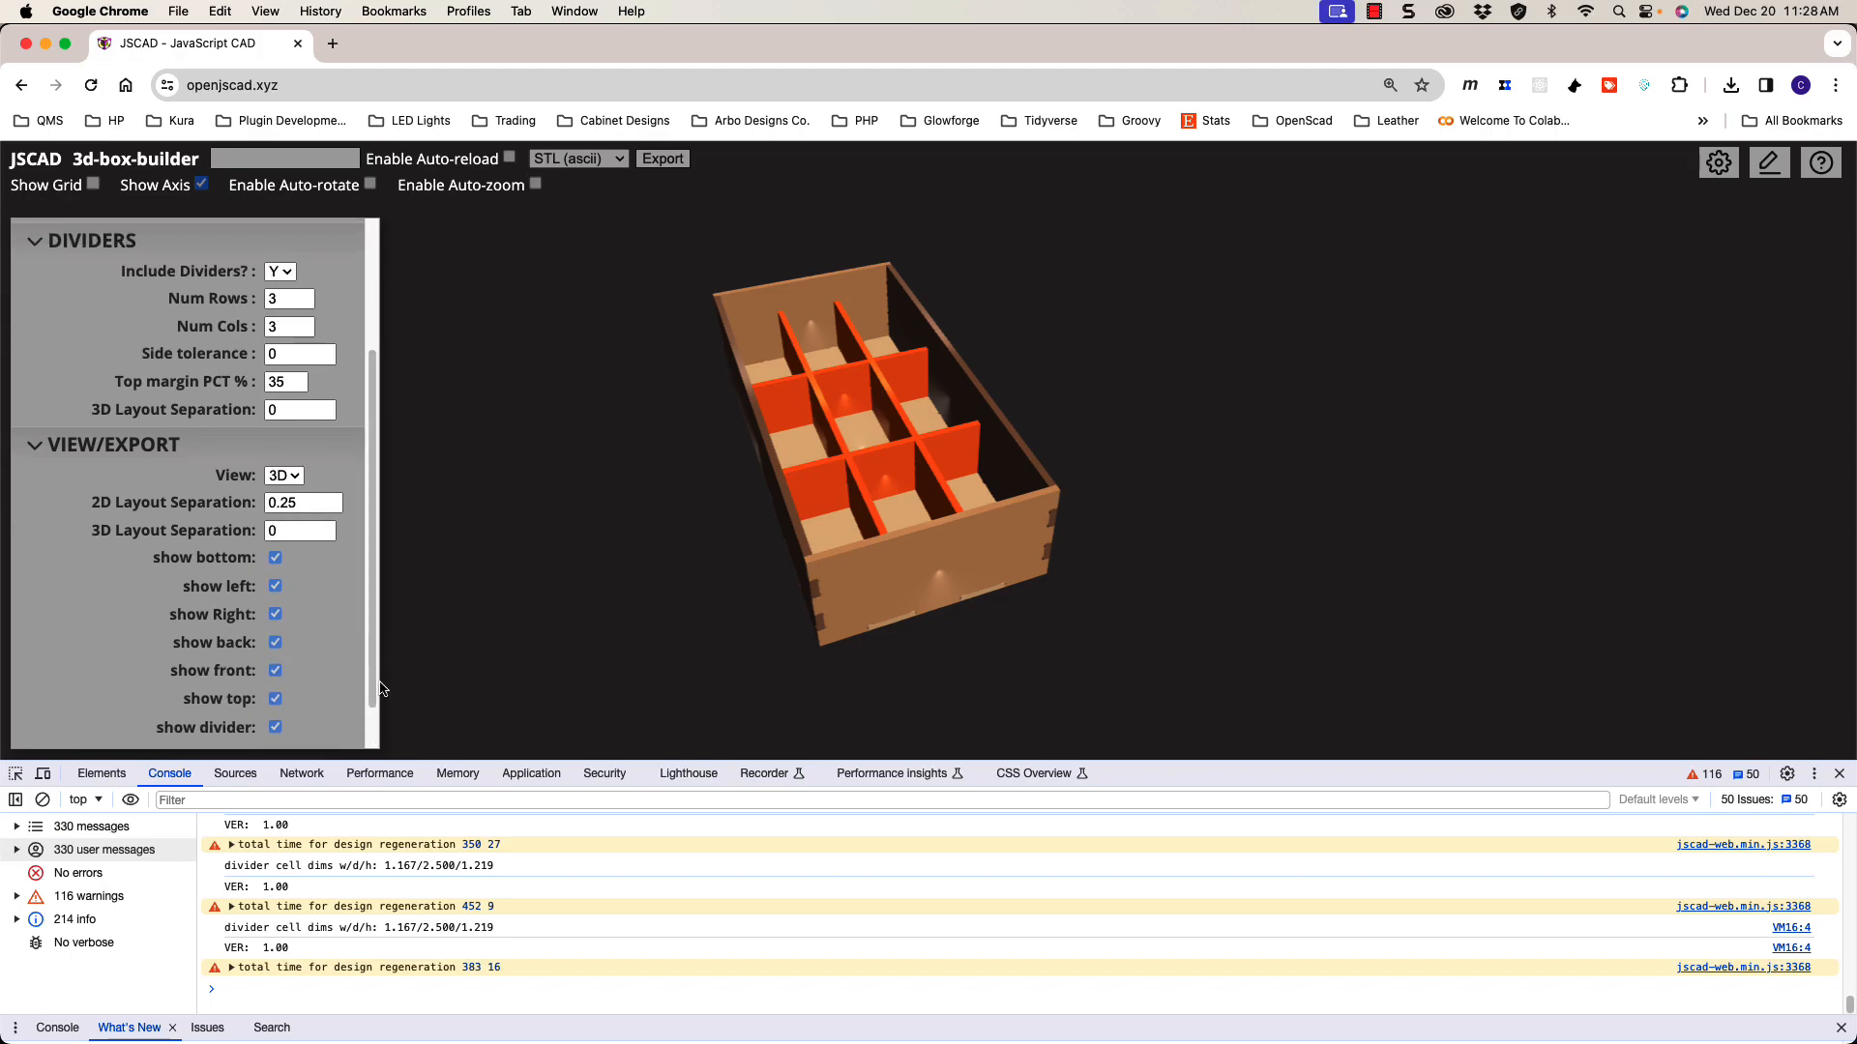
scroll(375, 697, "down", 1)
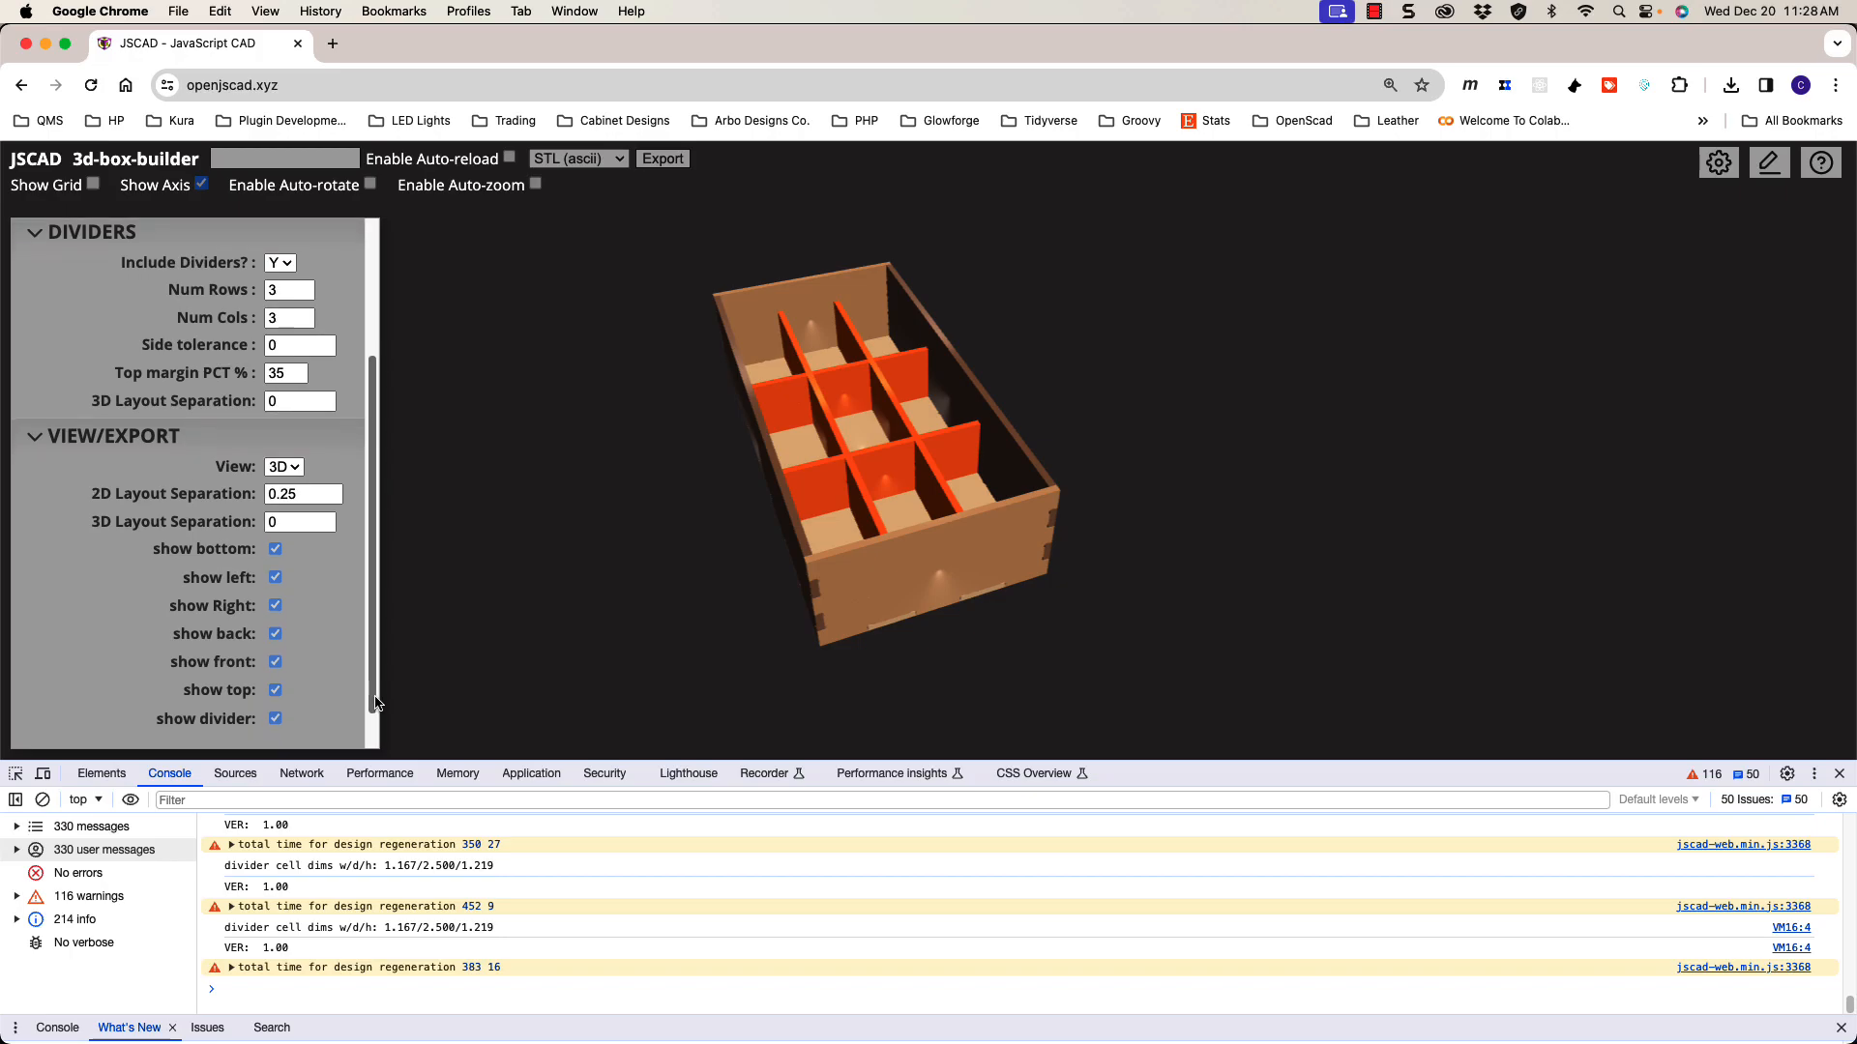
scroll(374, 704, "down", 2)
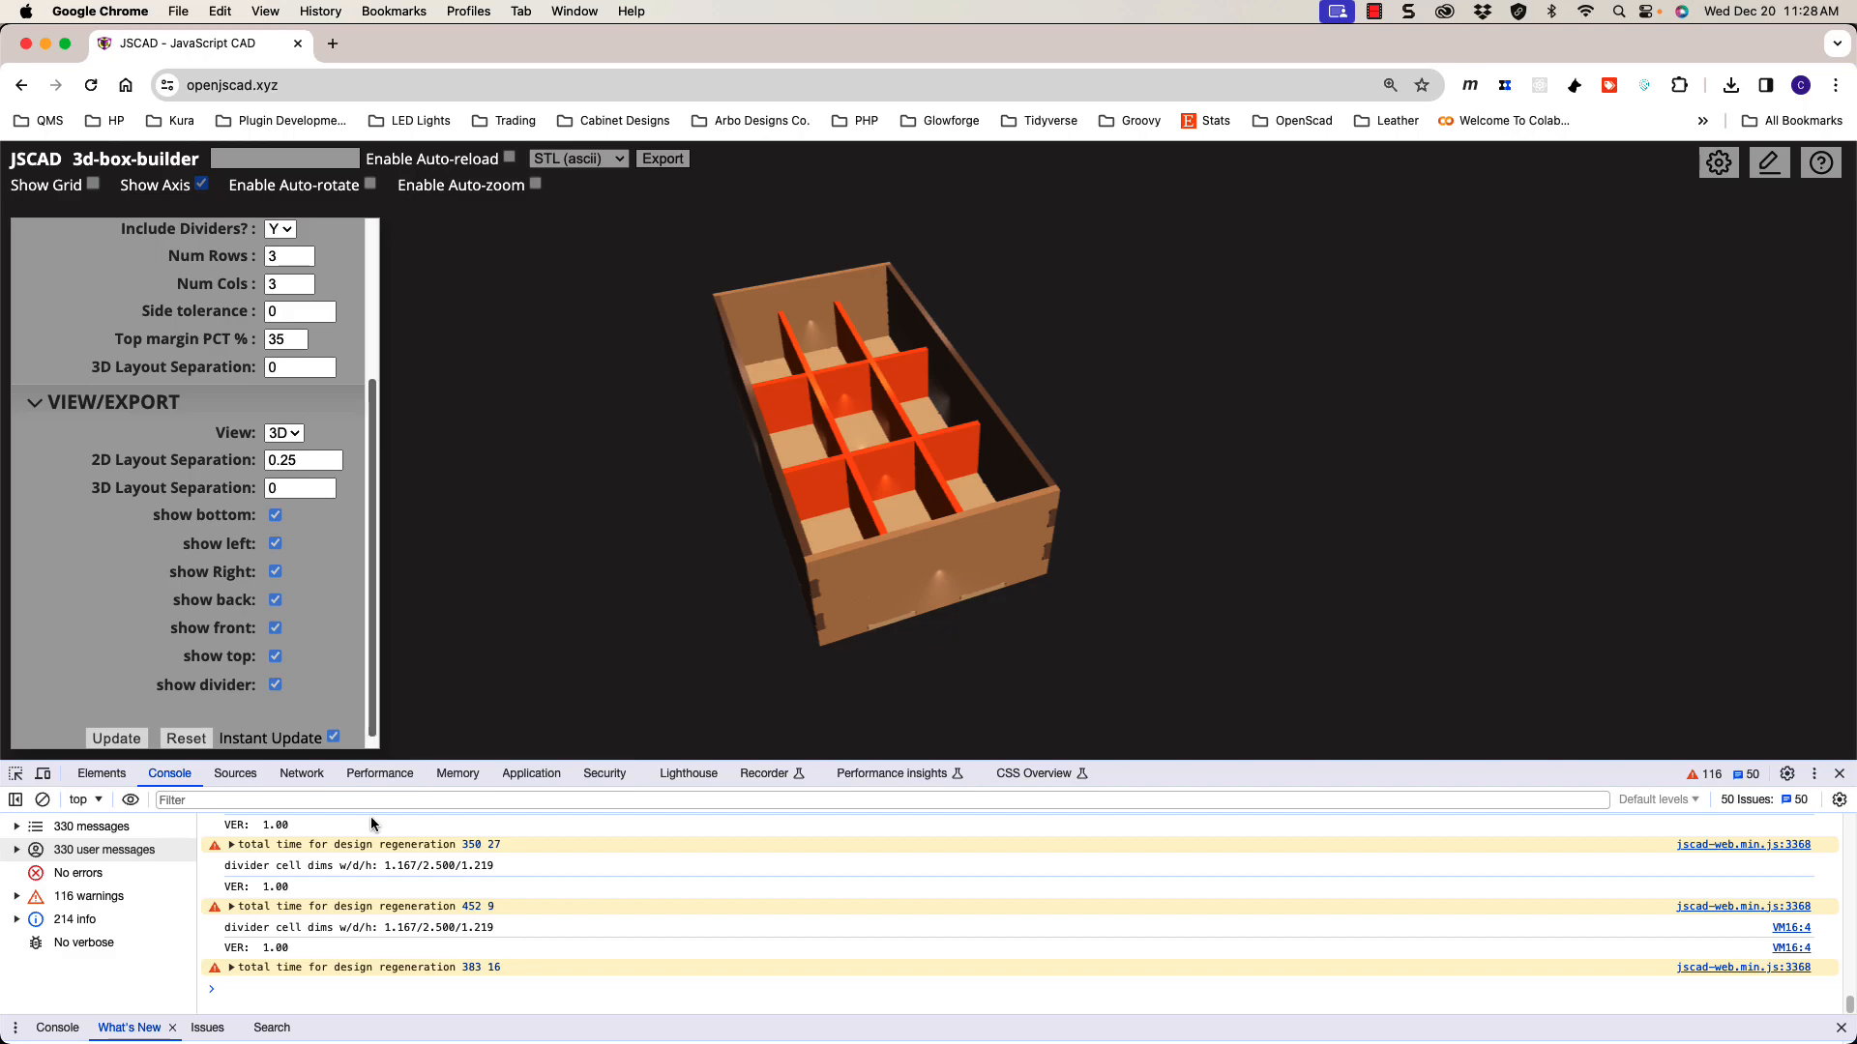
scroll(376, 667, "up", 2)
left_click_drag(373, 658, 364, 509)
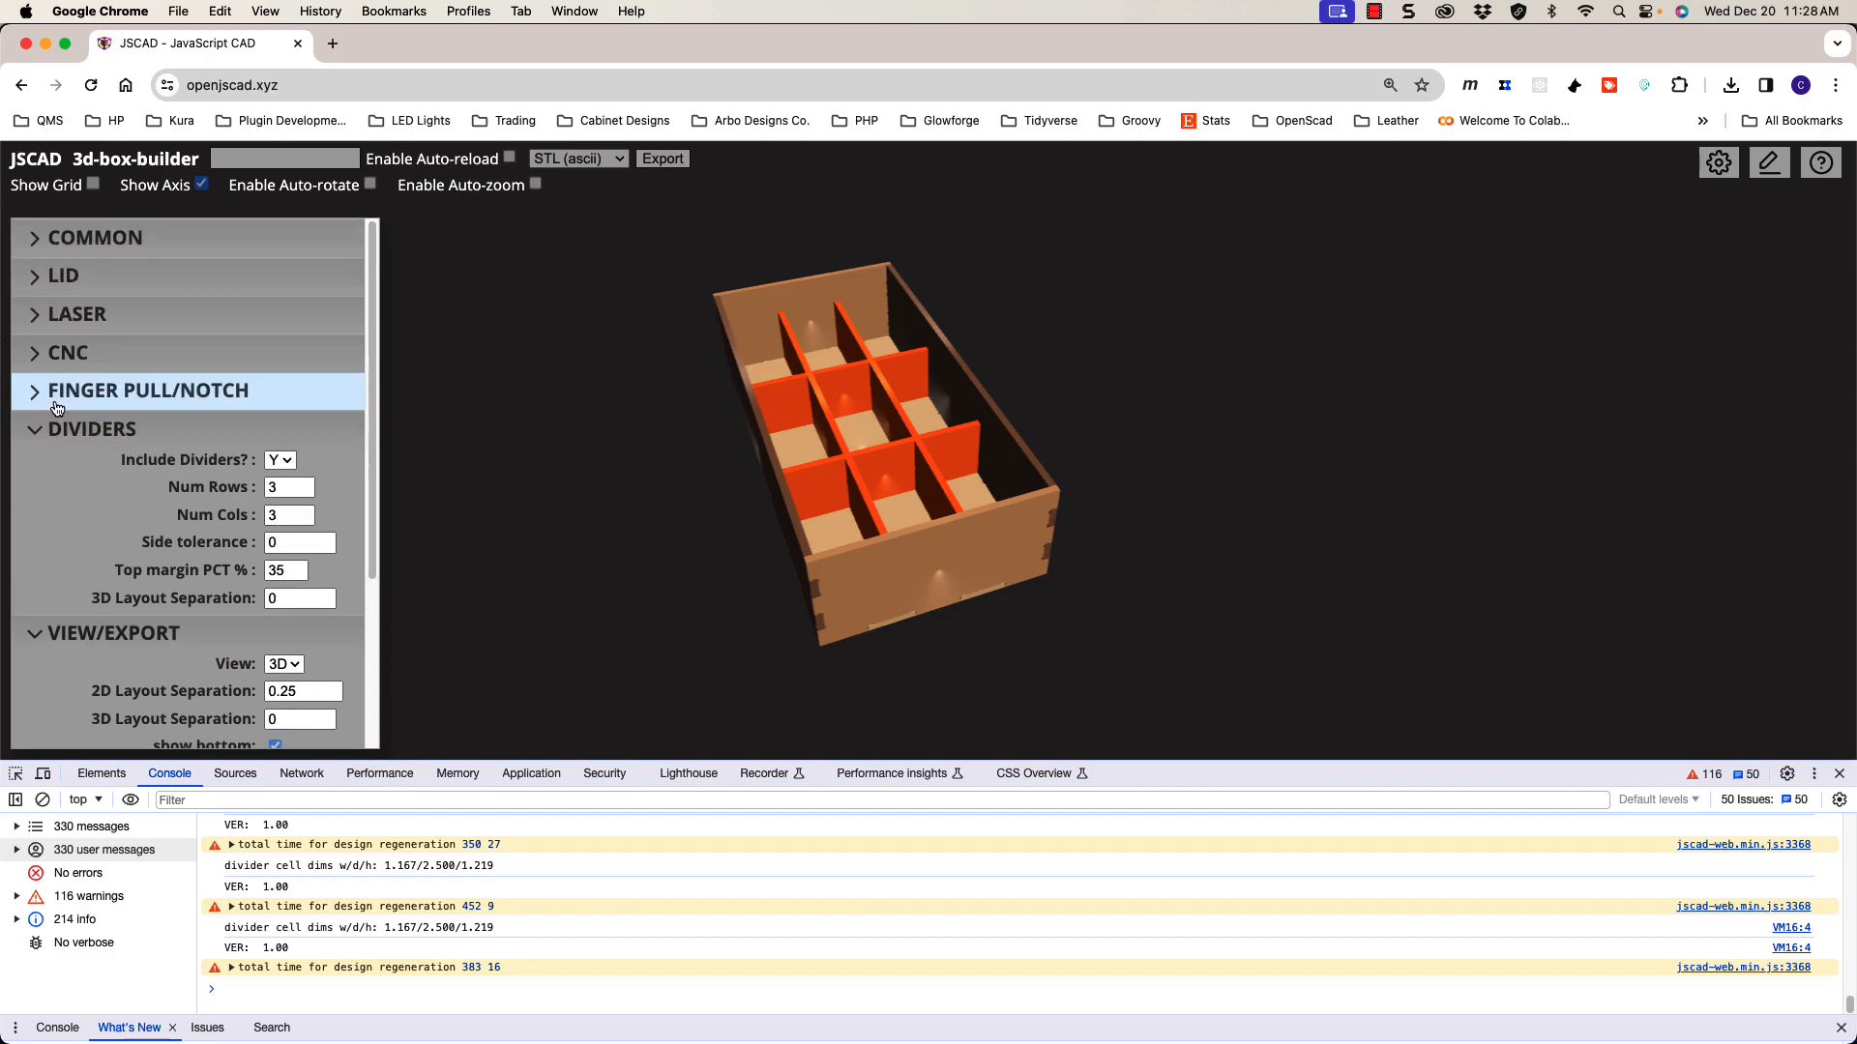
left_click(44, 399)
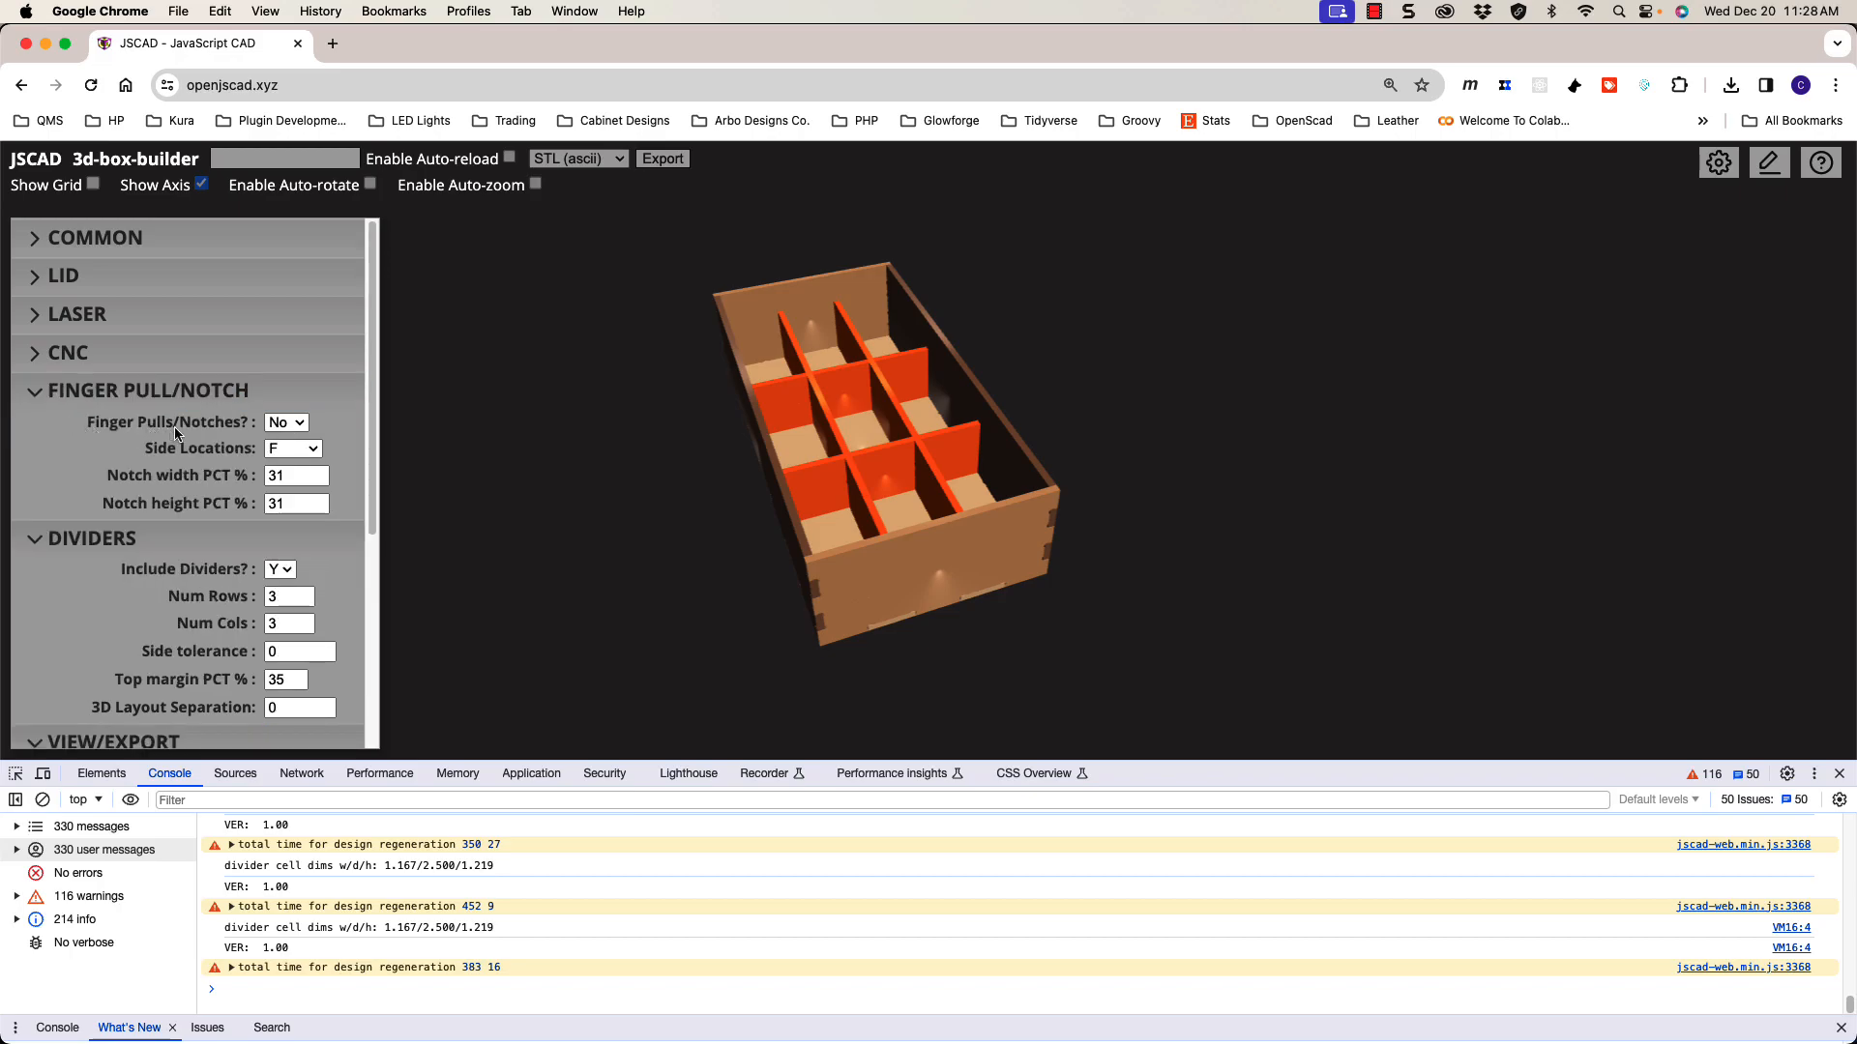
left_click(290, 428)
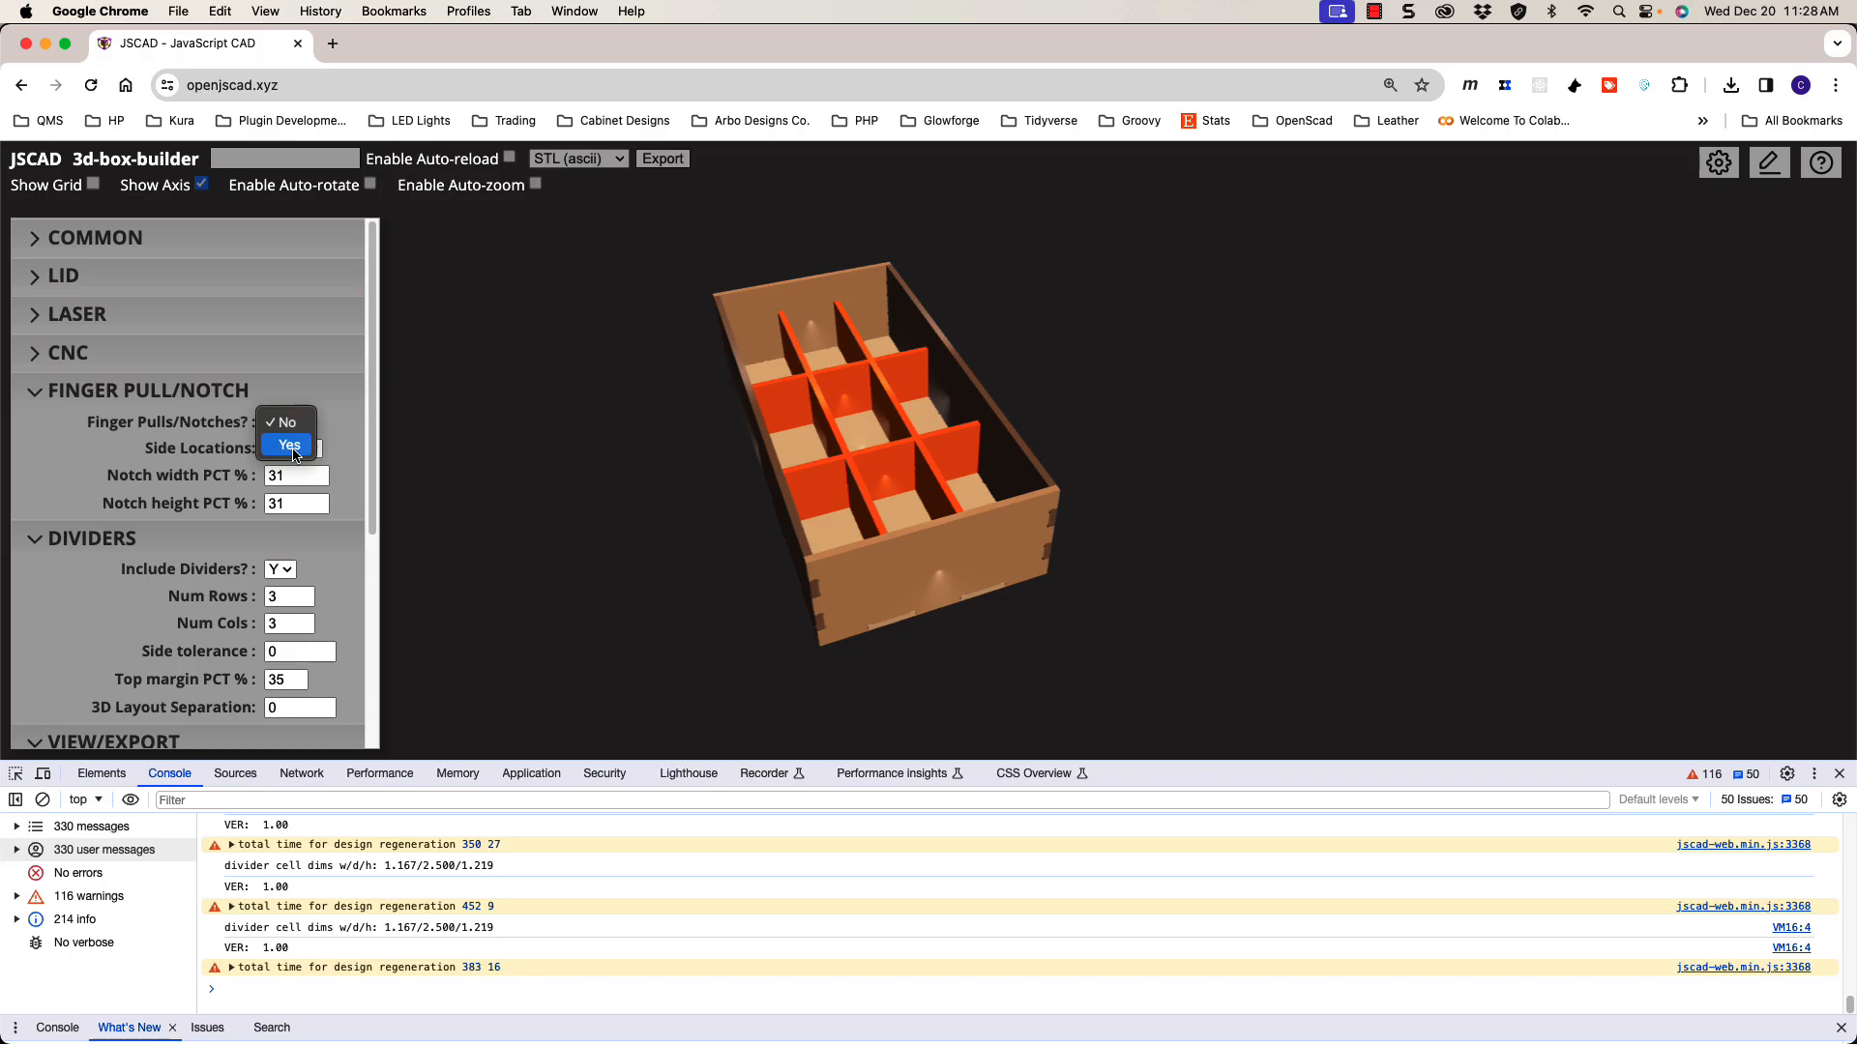
left_click(294, 450)
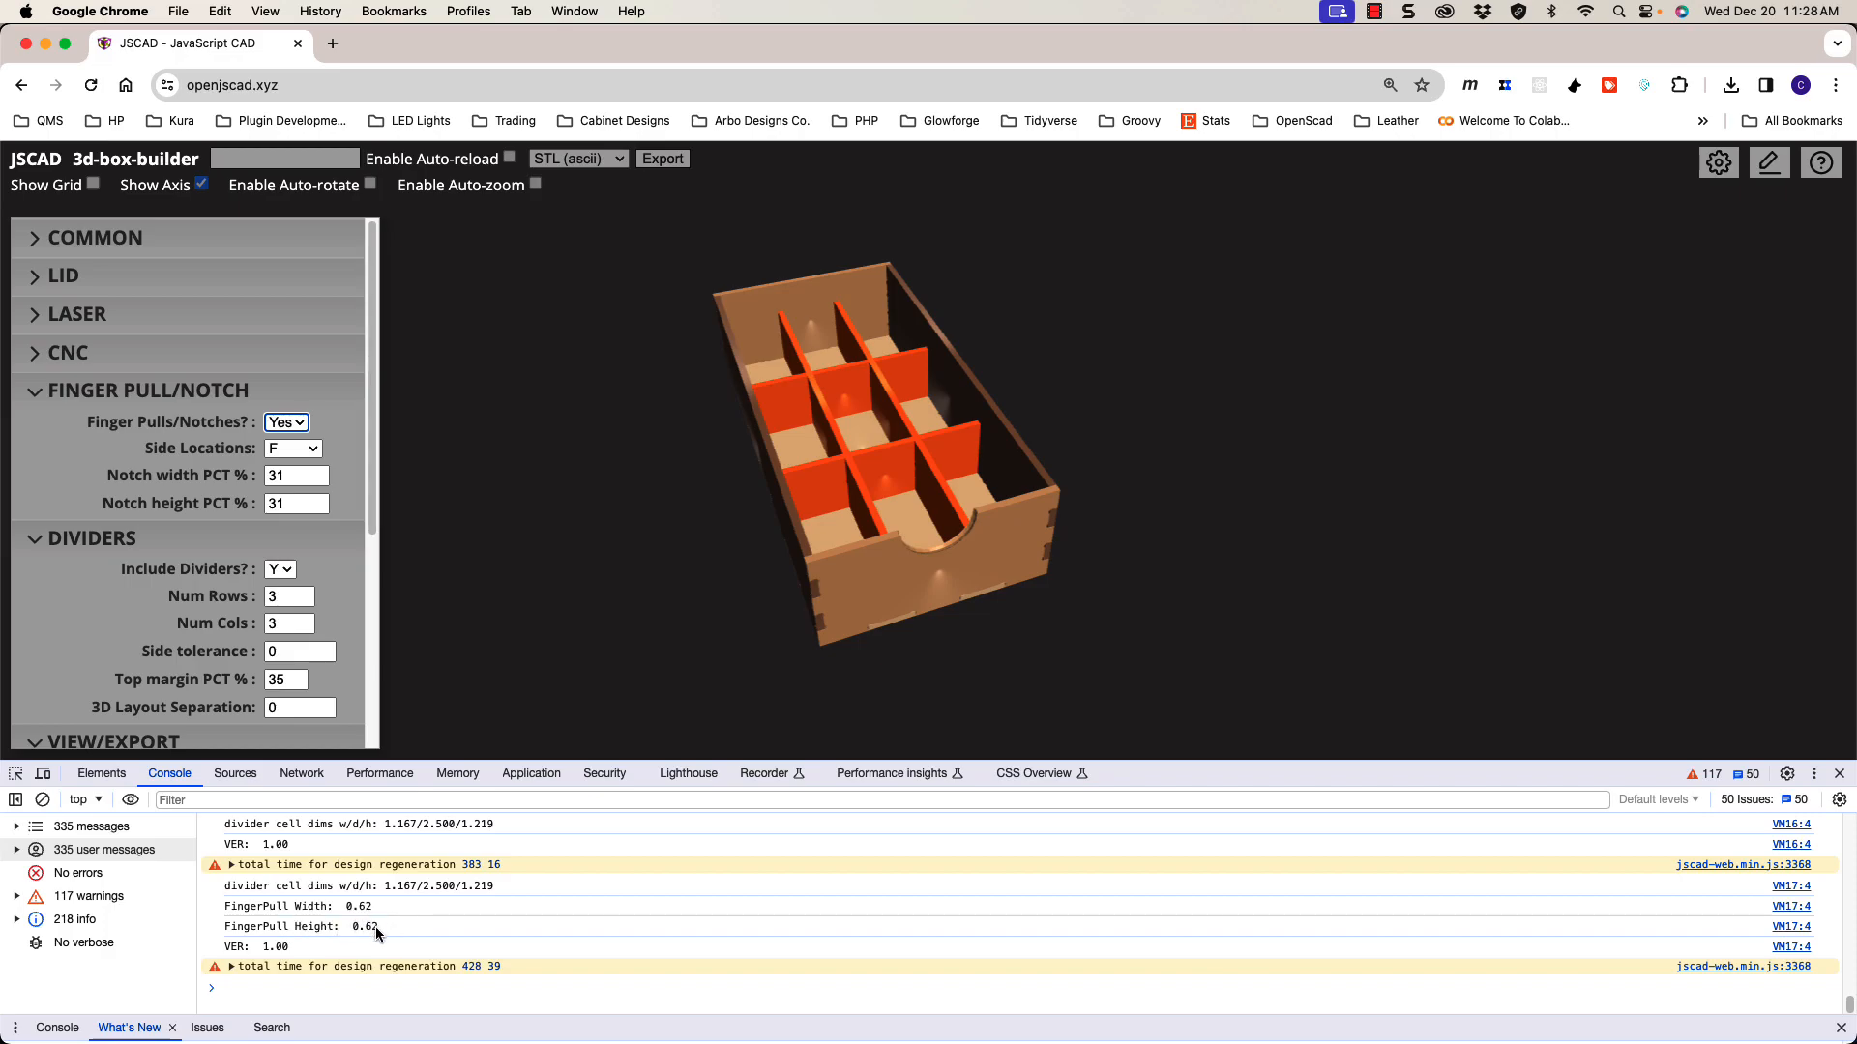
left_click_drag(907, 648, 893, 615)
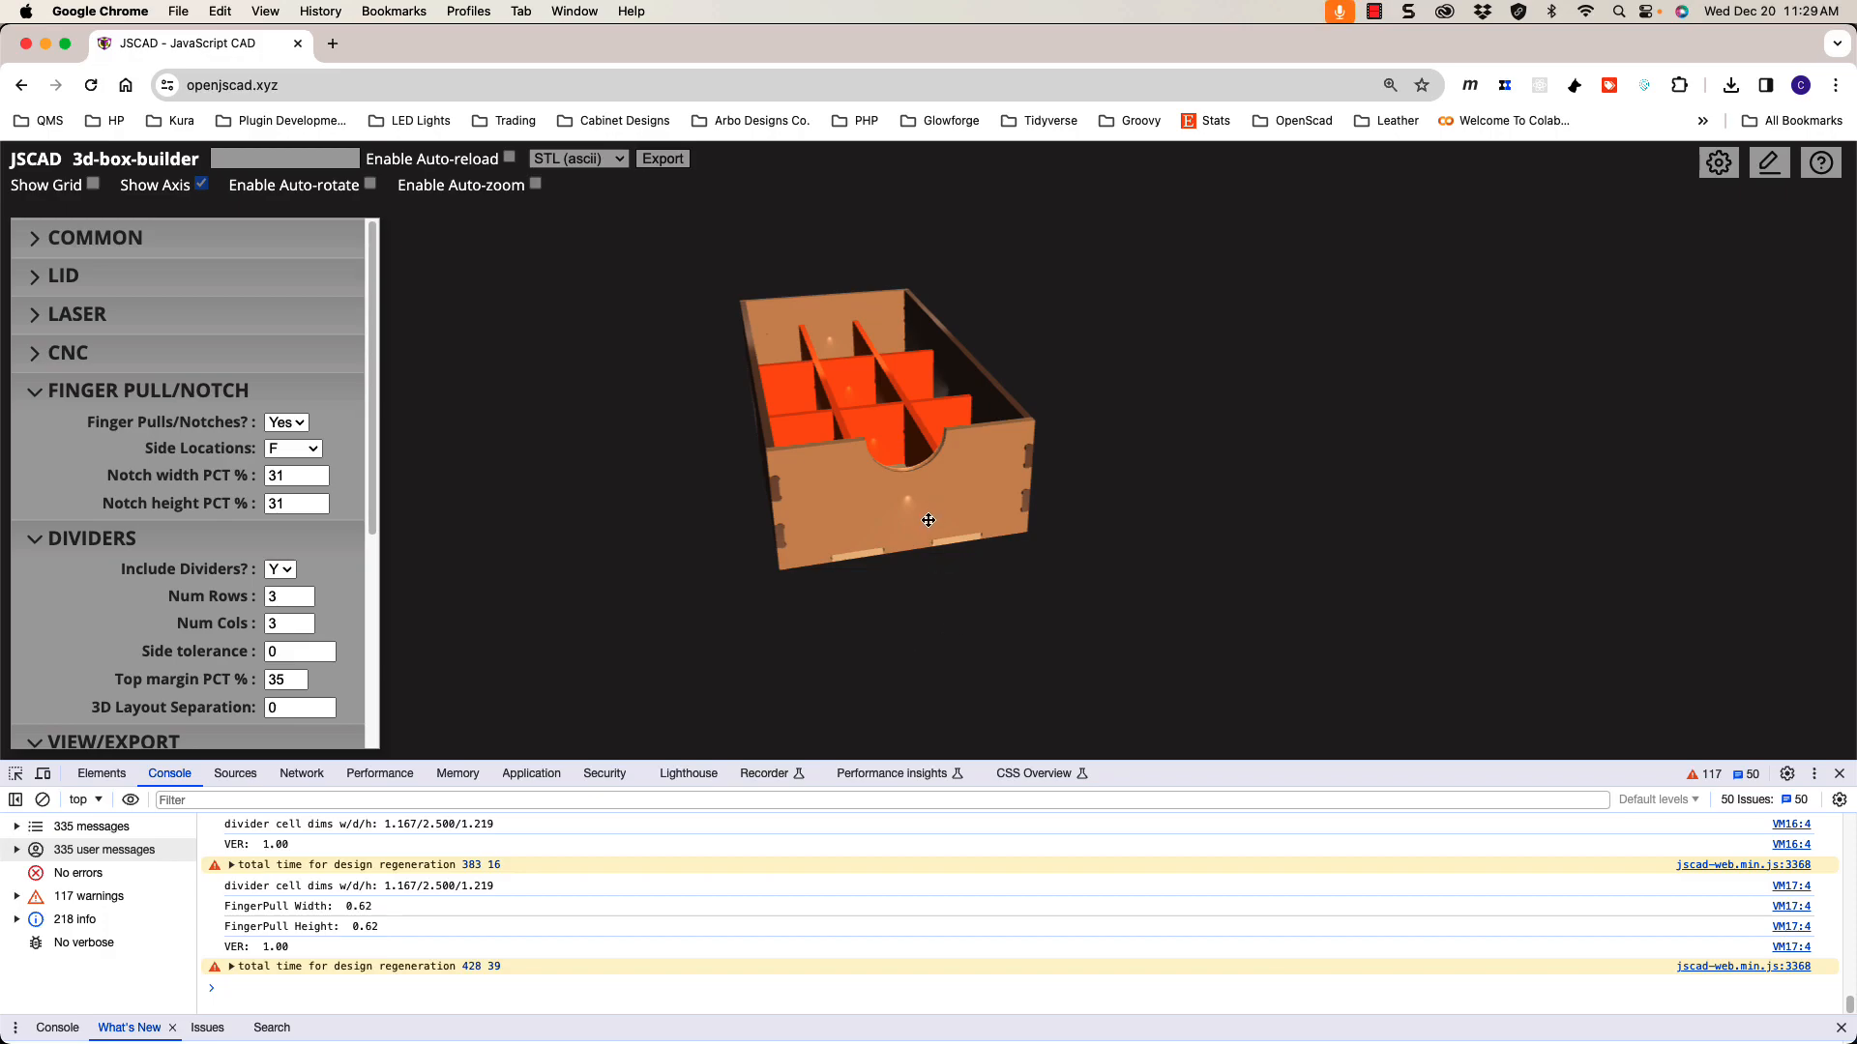
left_click_drag(924, 498, 909, 537)
left_click(410, 927)
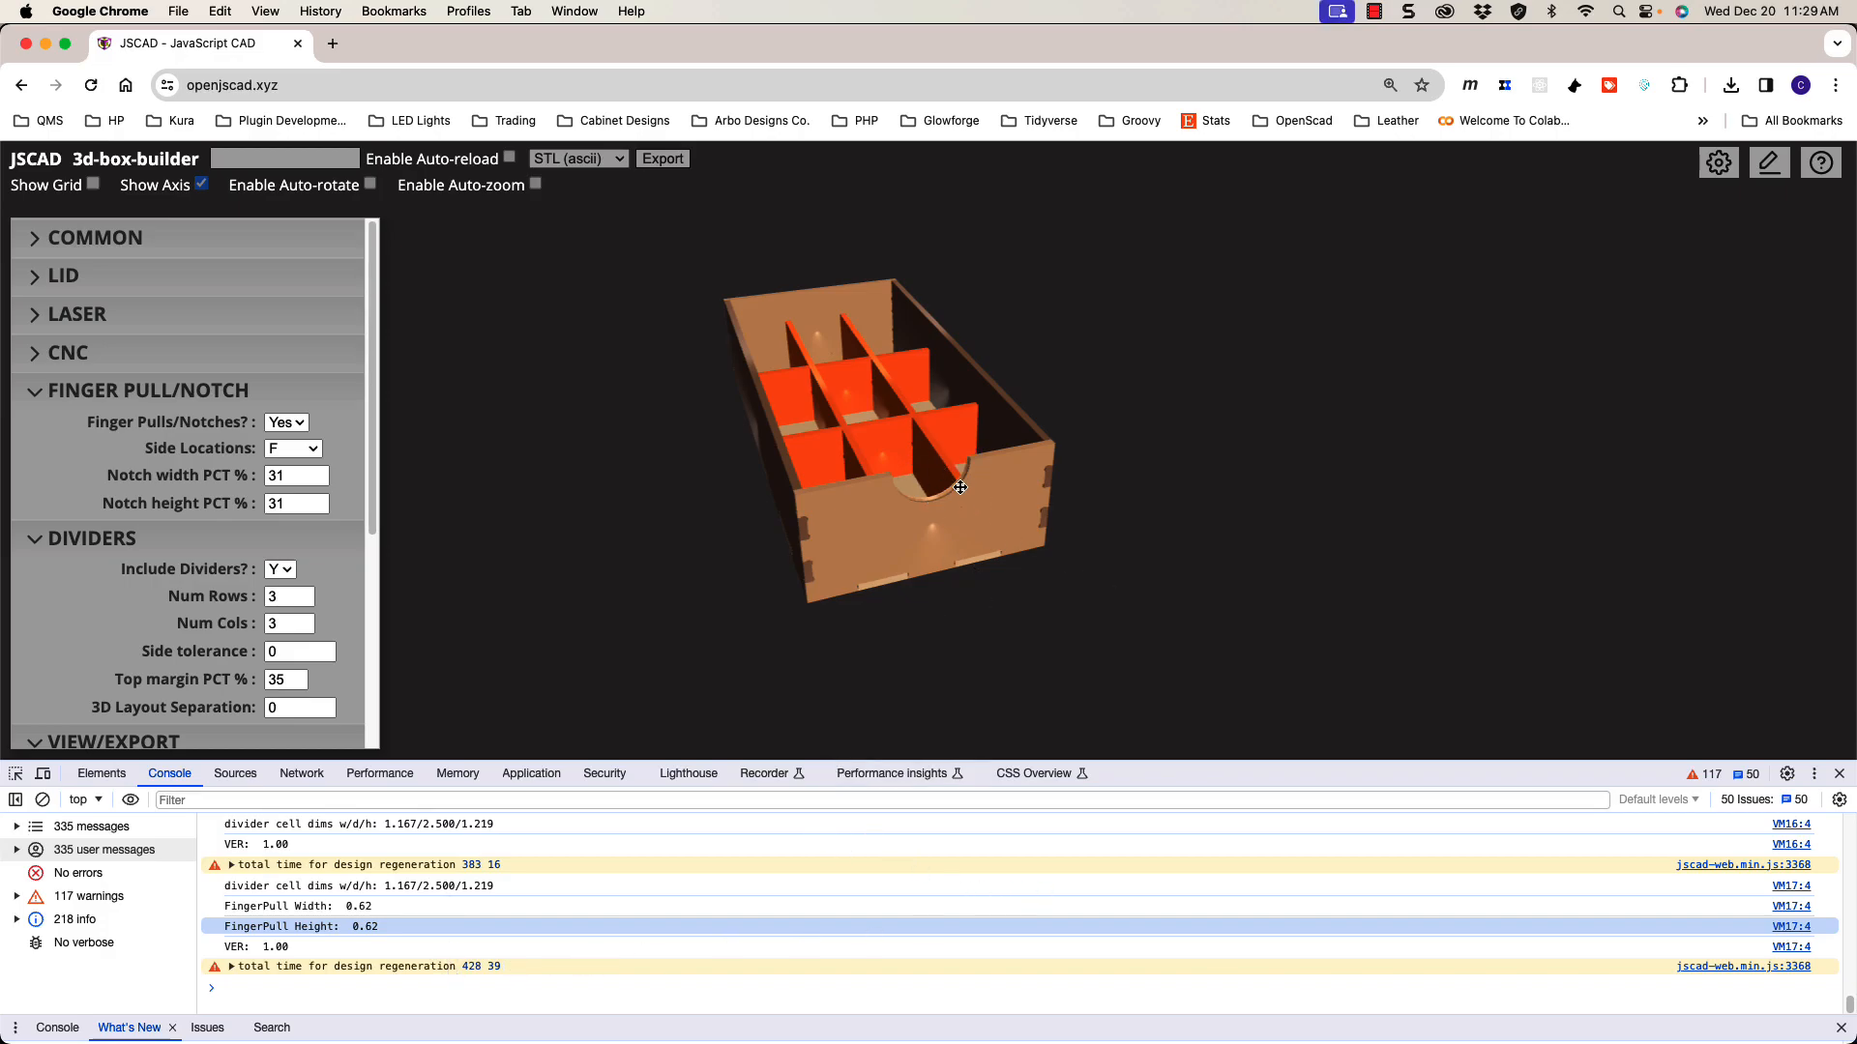
scroll(870, 499, "up", 5)
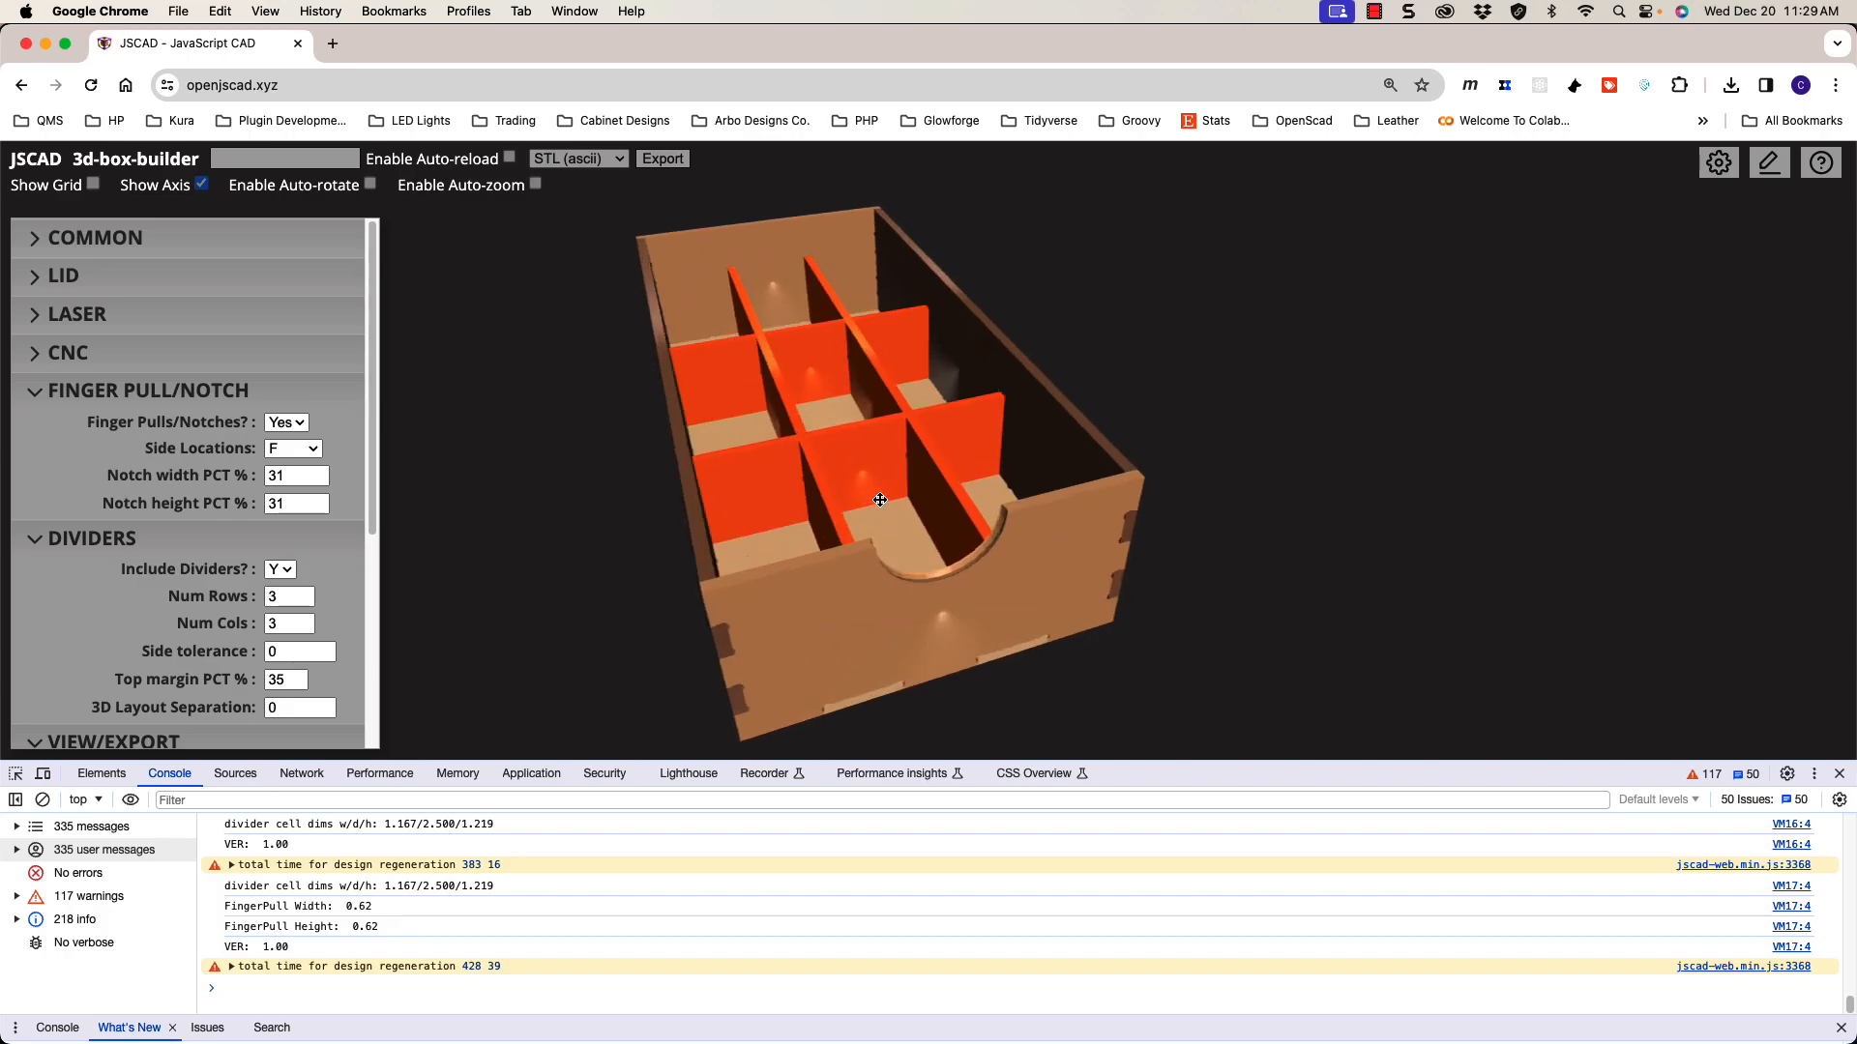
scroll(880, 499, "down", 2)
left_click_drag(898, 508, 925, 500)
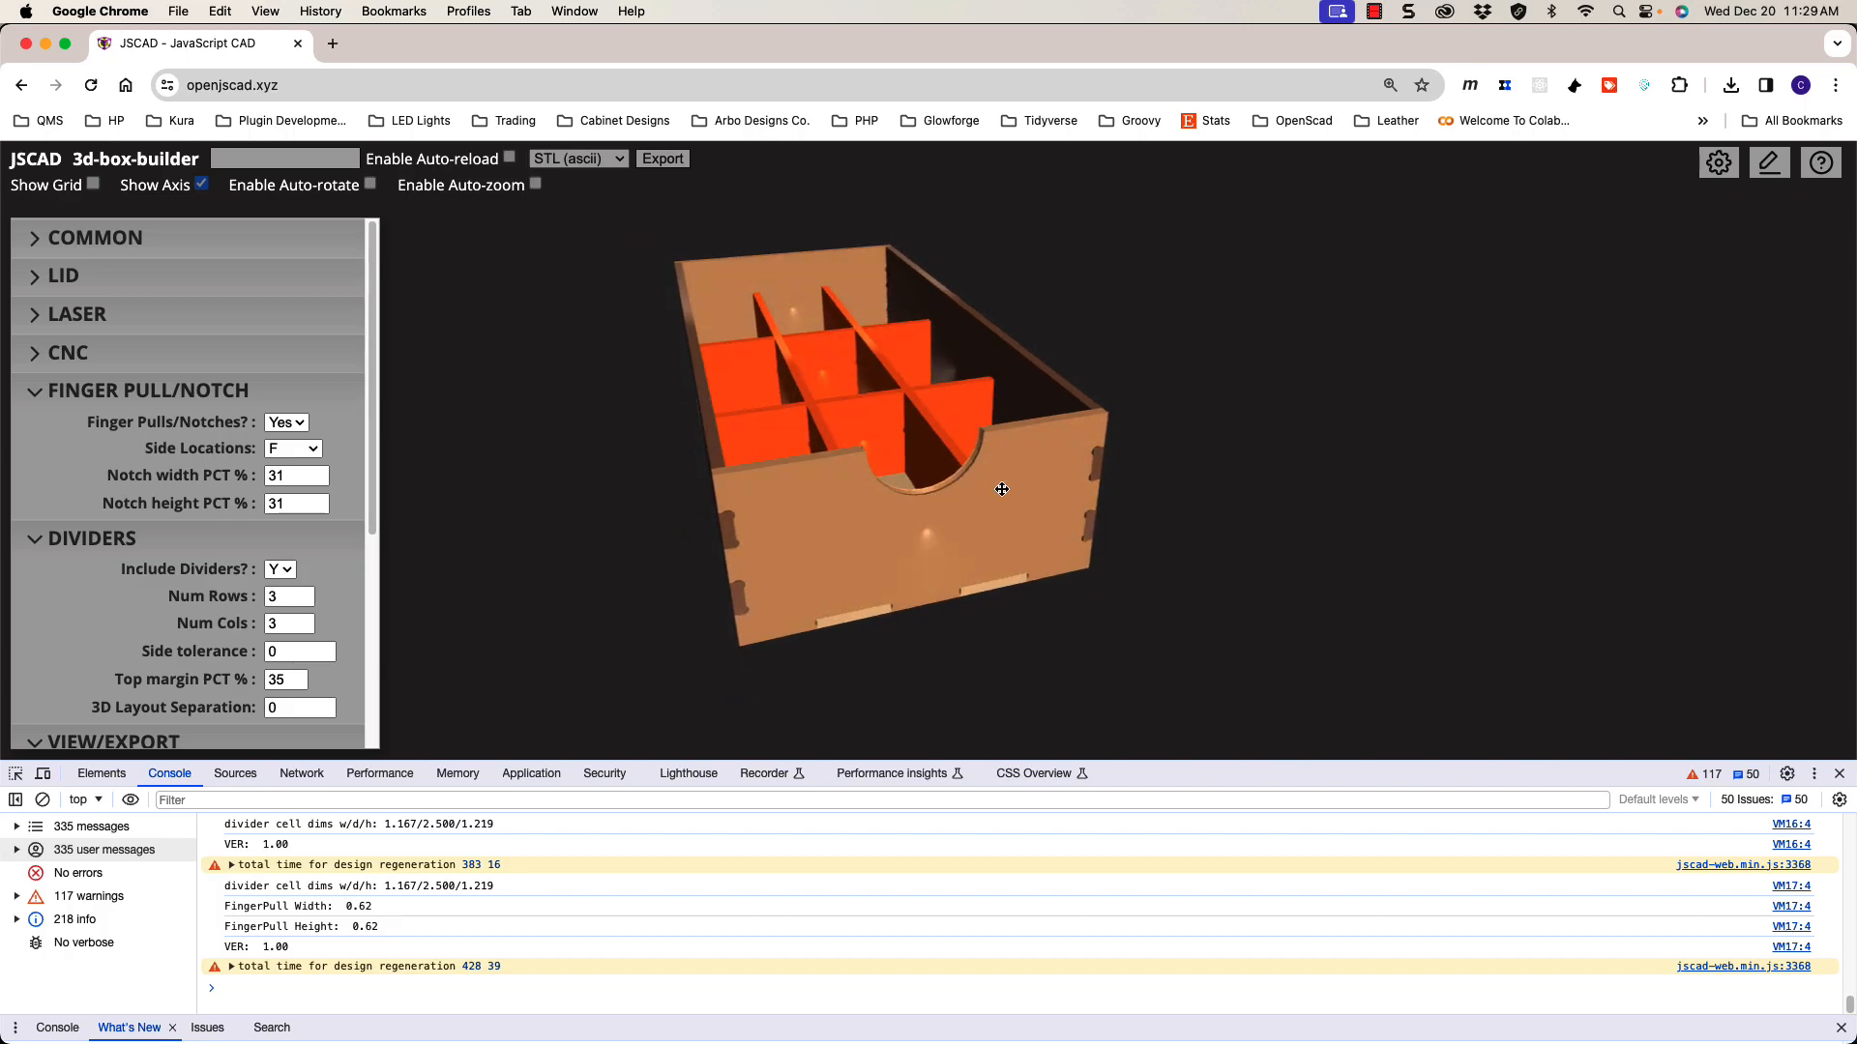
left_click_drag(943, 491, 943, 494)
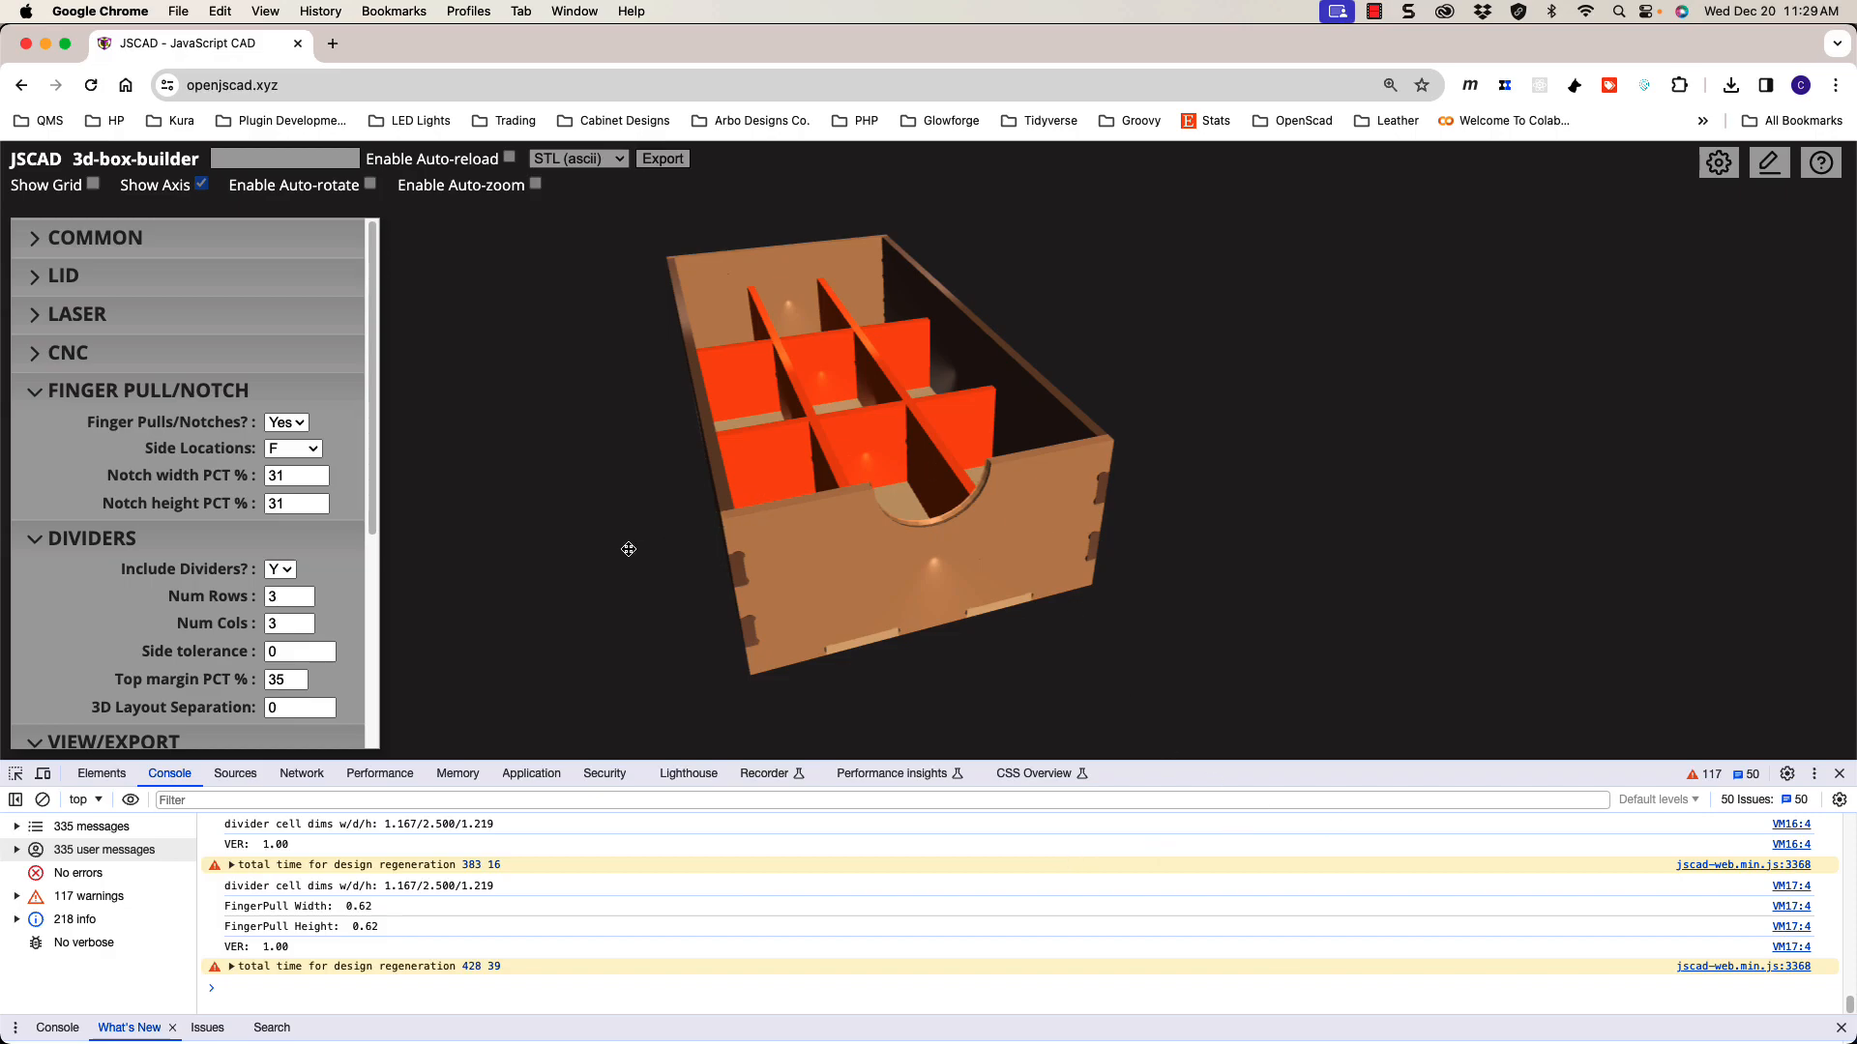
left_click(1374, 11)
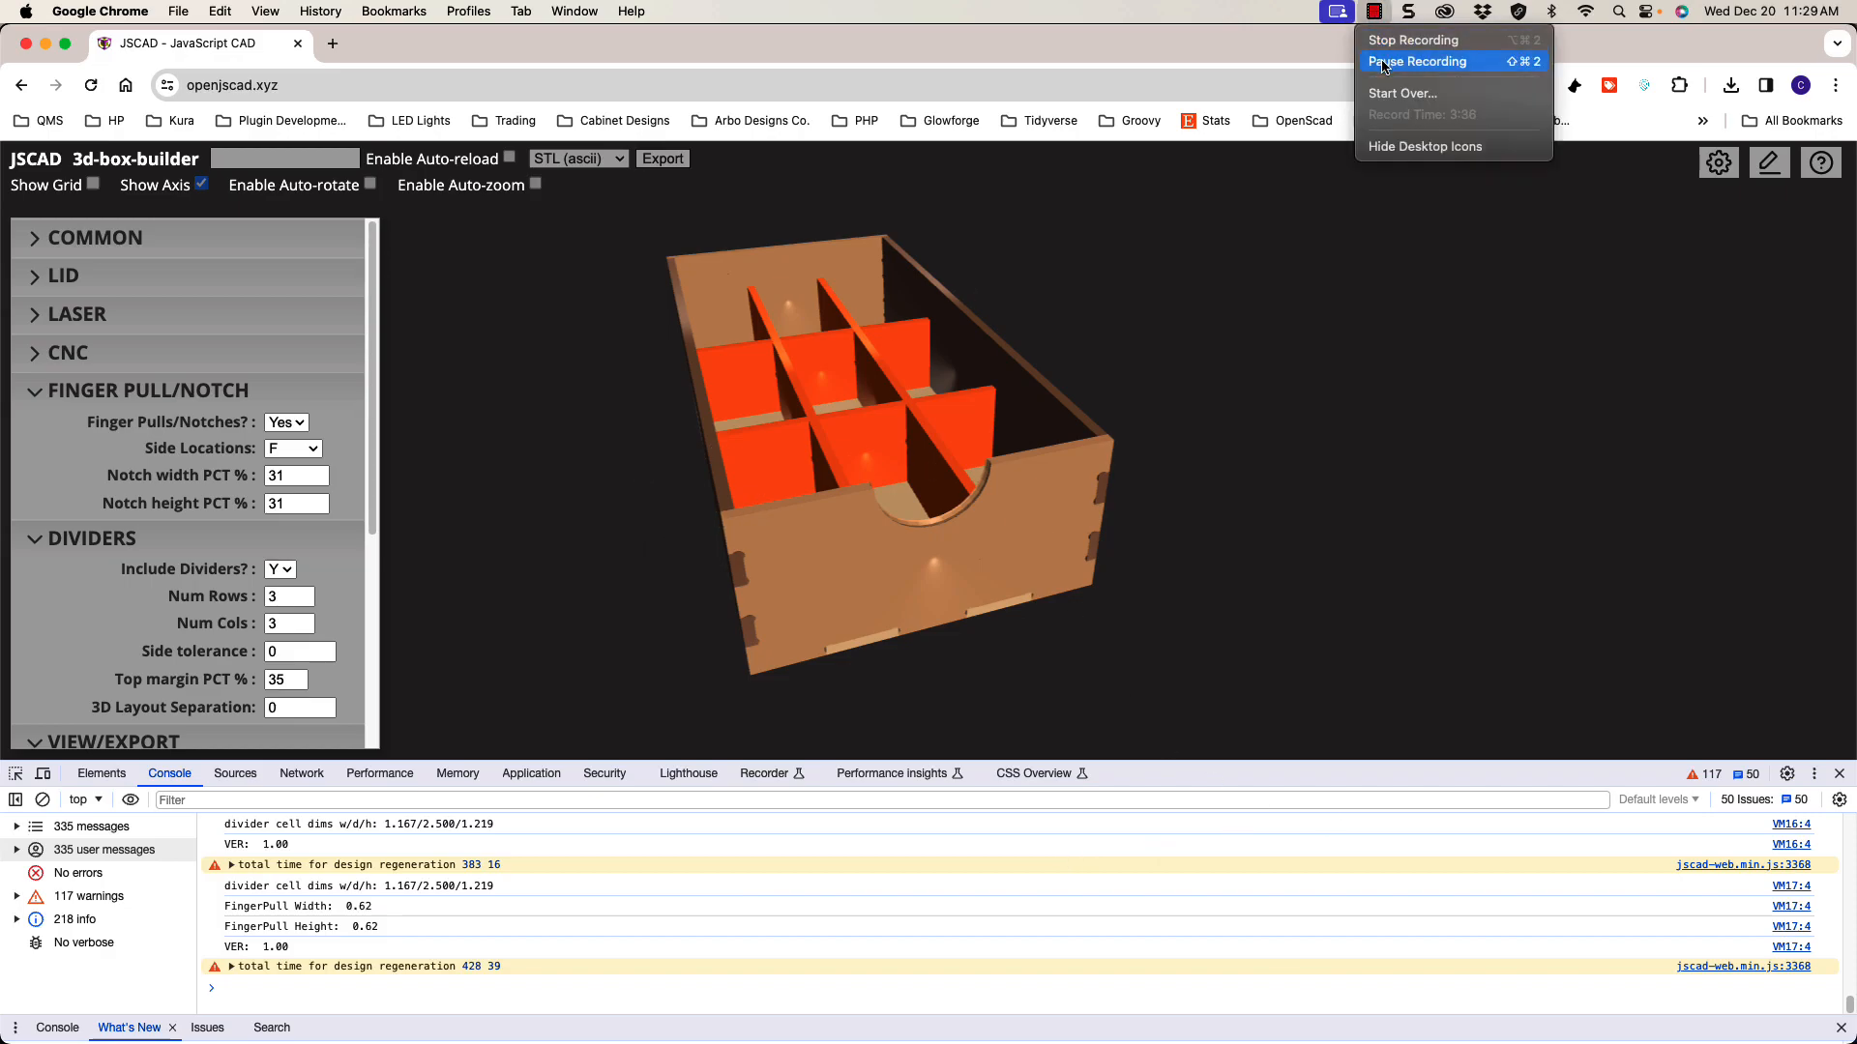